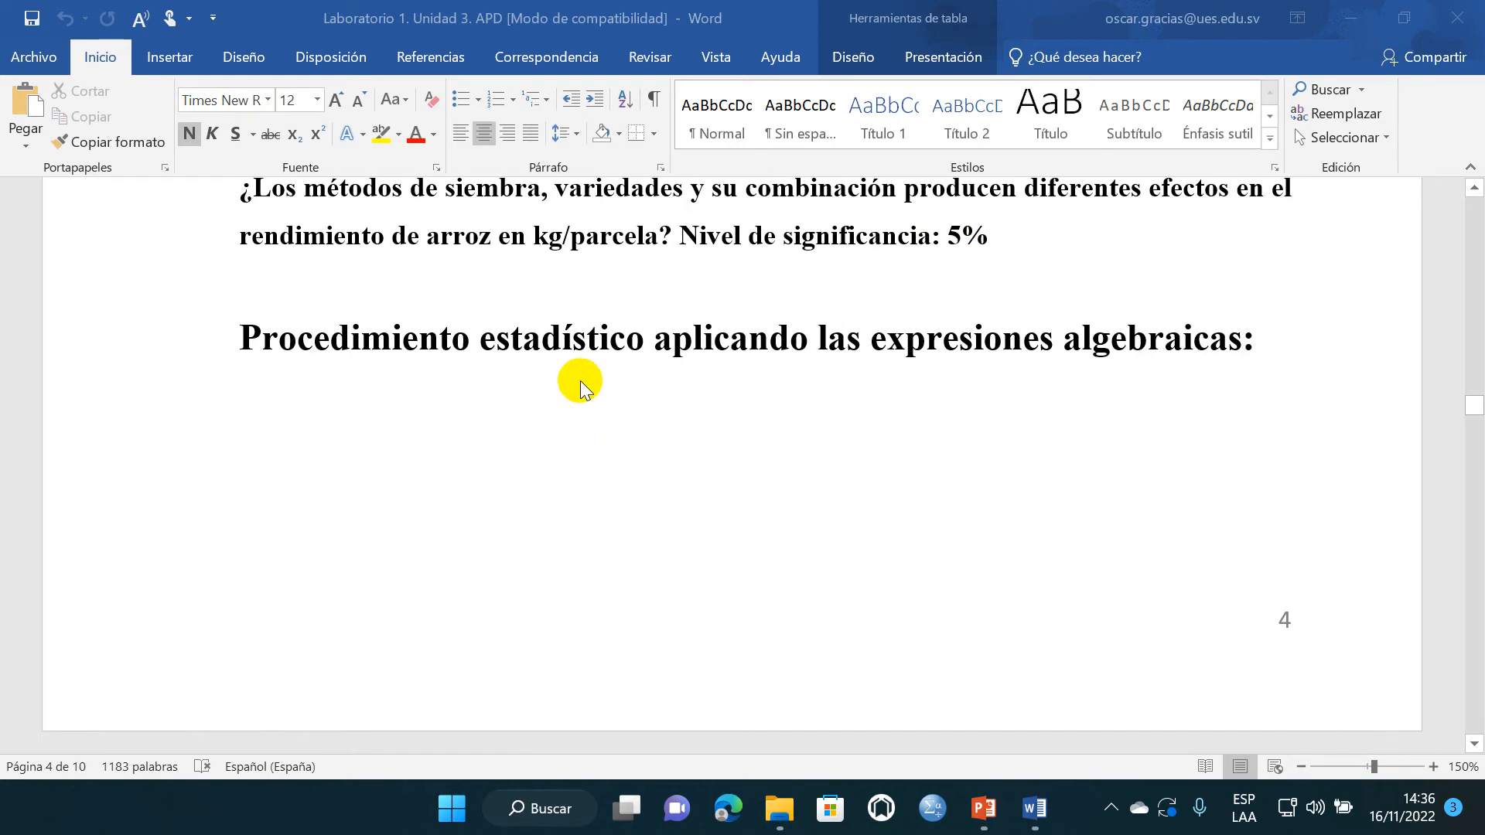
# - Insert blank lines below item 1, "Elaborar matriz en Excel (pegar captura)", in the InfoStat procedure section
pyautogui.scroll(2, 838, 433)
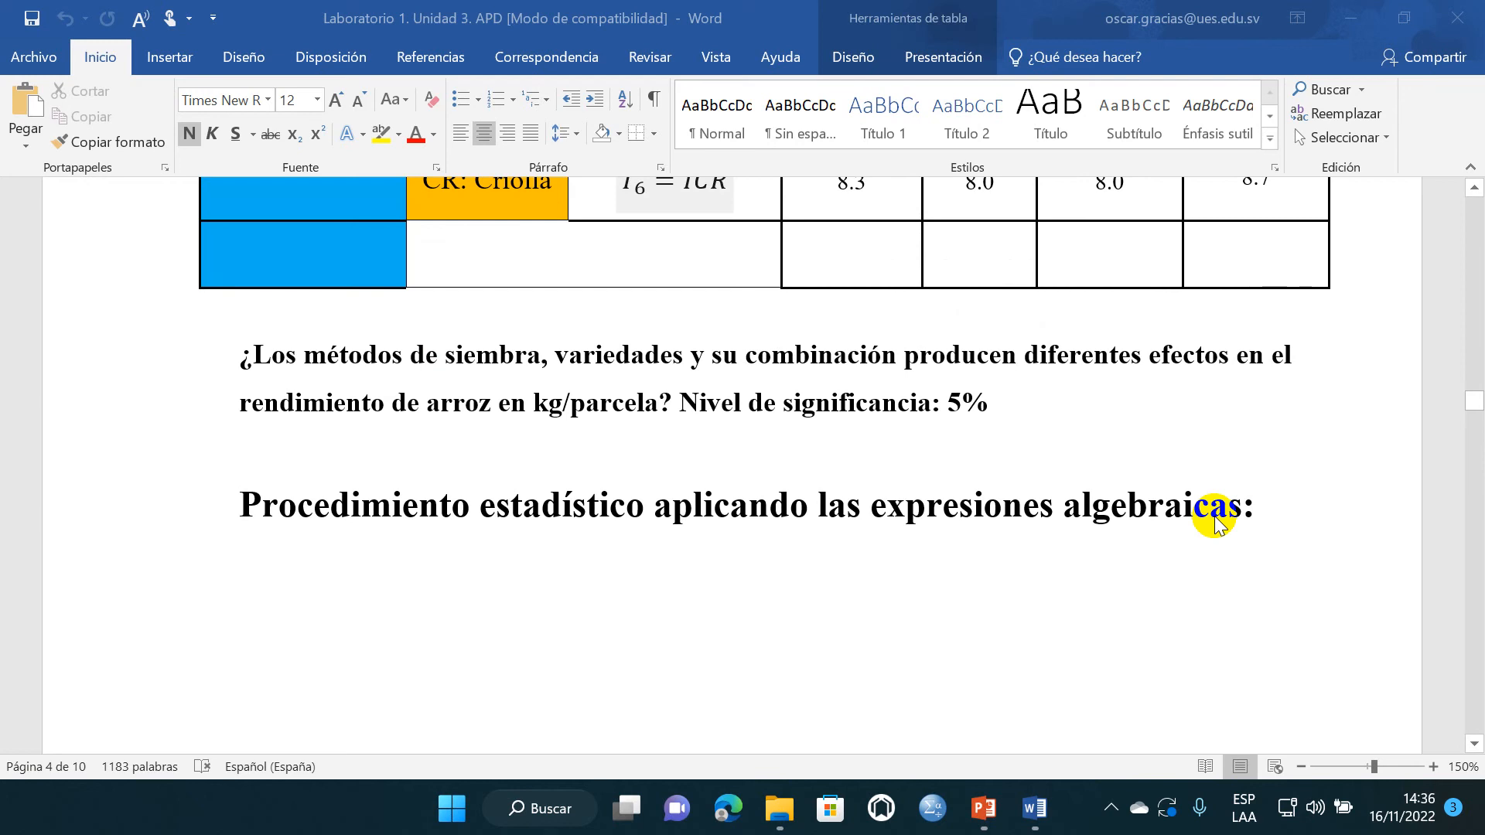
pyautogui.scroll(-6, 855, 503)
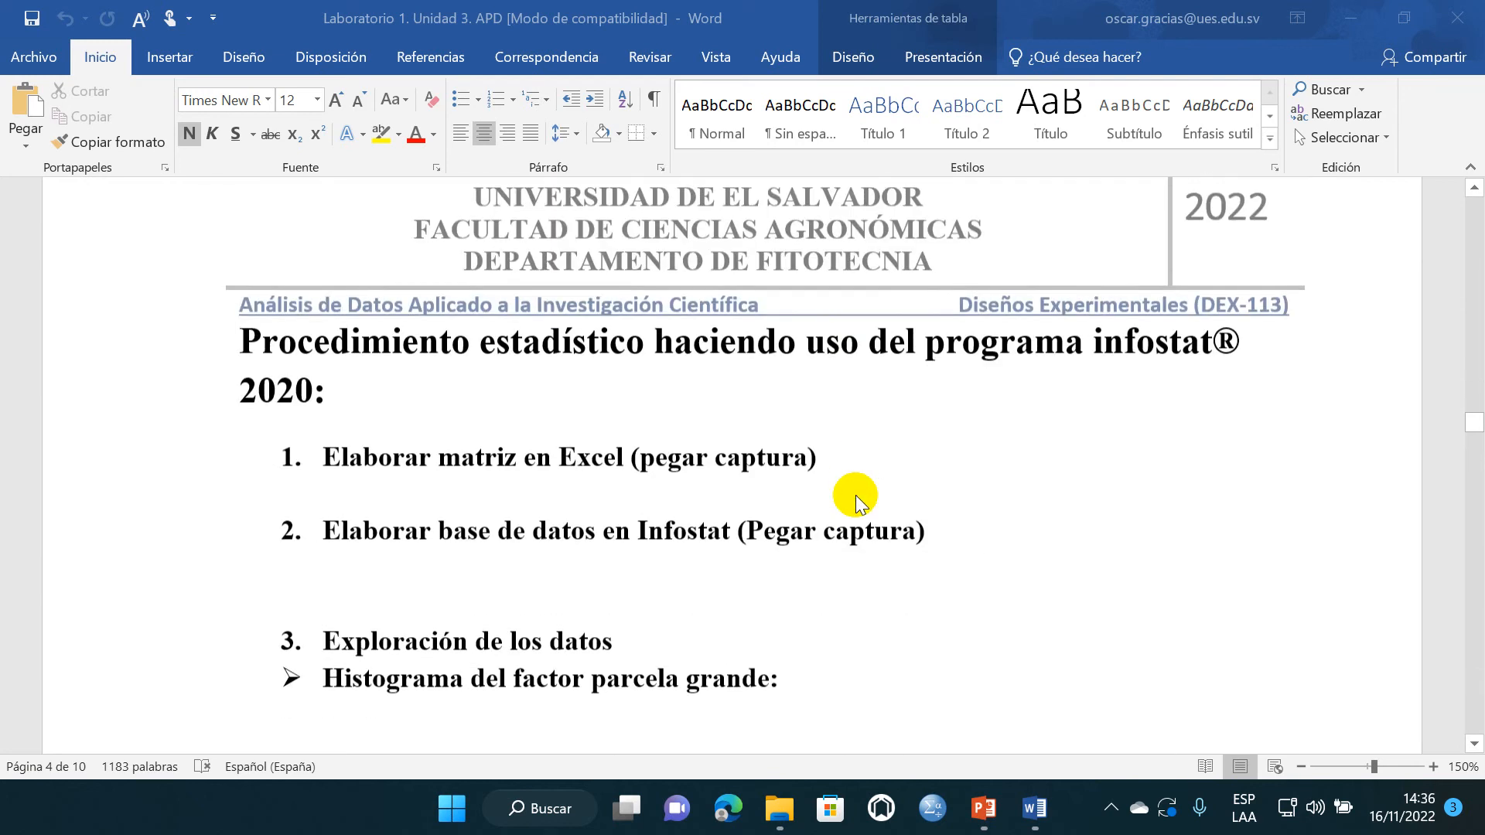
pyautogui.scroll(-2, 856, 495)
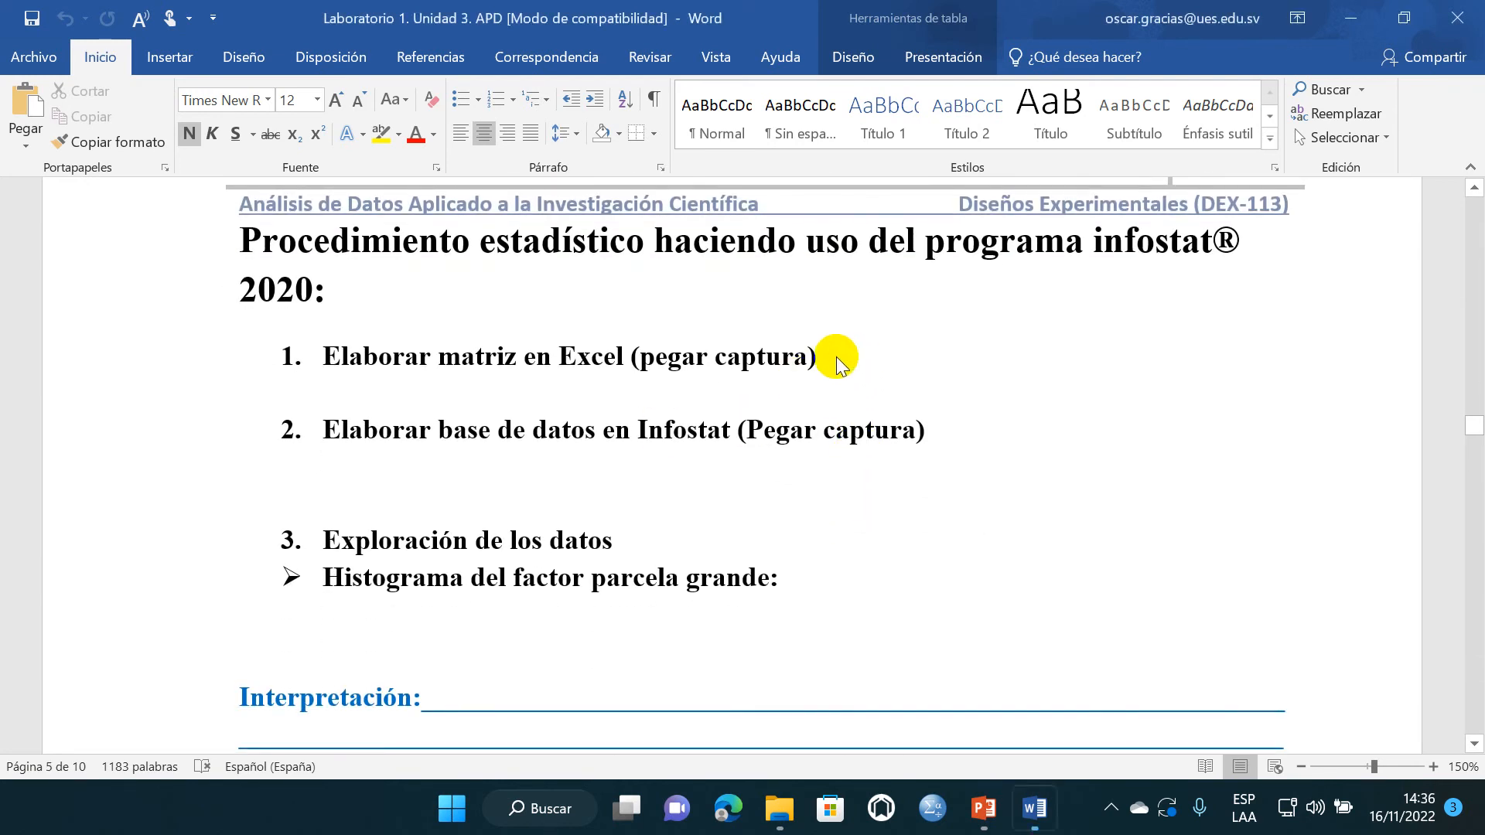
pyautogui.click(815, 357)
pyautogui.press('Return')
pyautogui.press('Return')
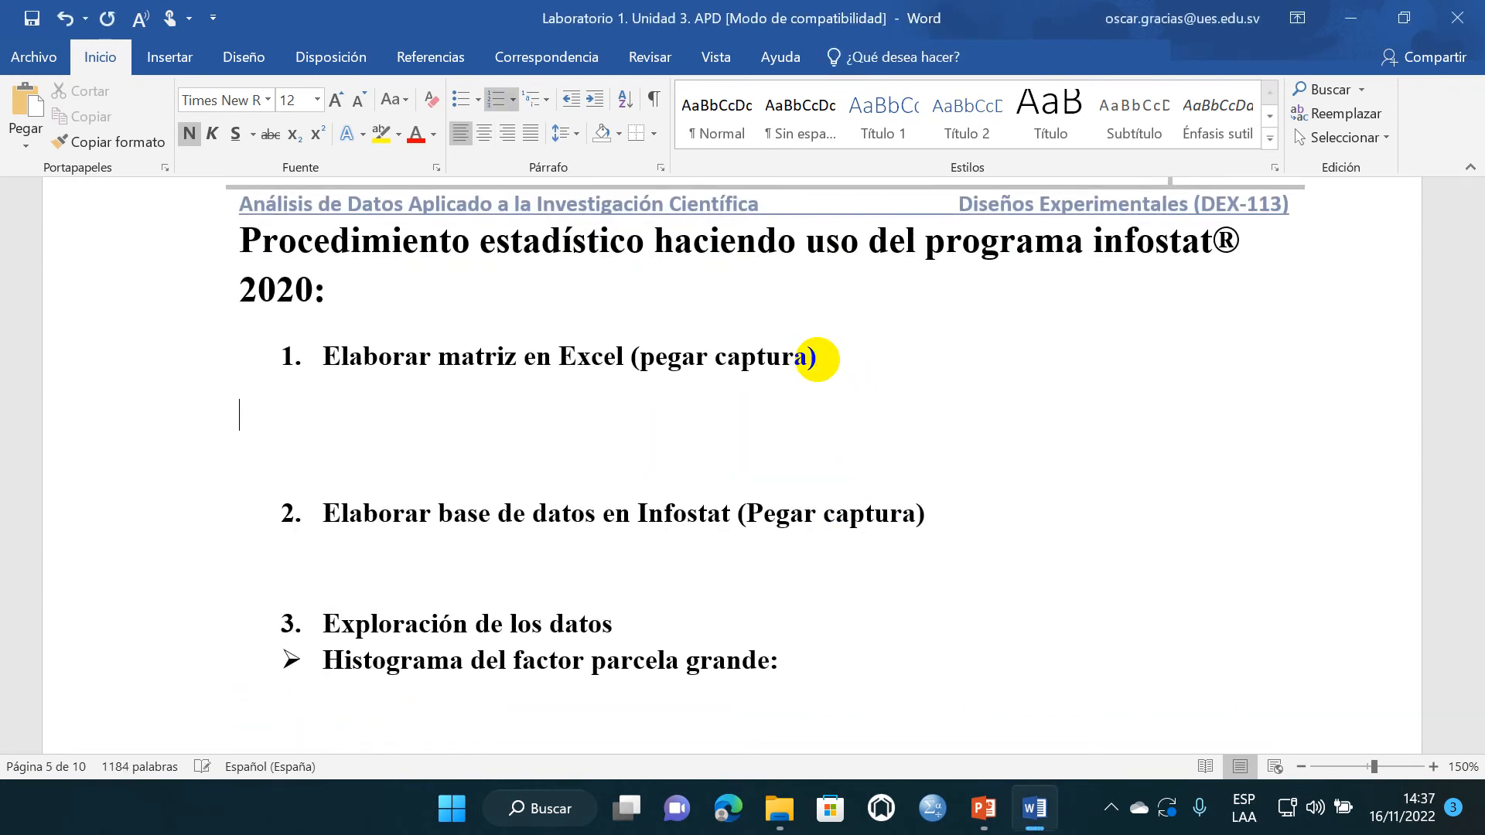
pyautogui.press('Return')
pyautogui.press('Return')
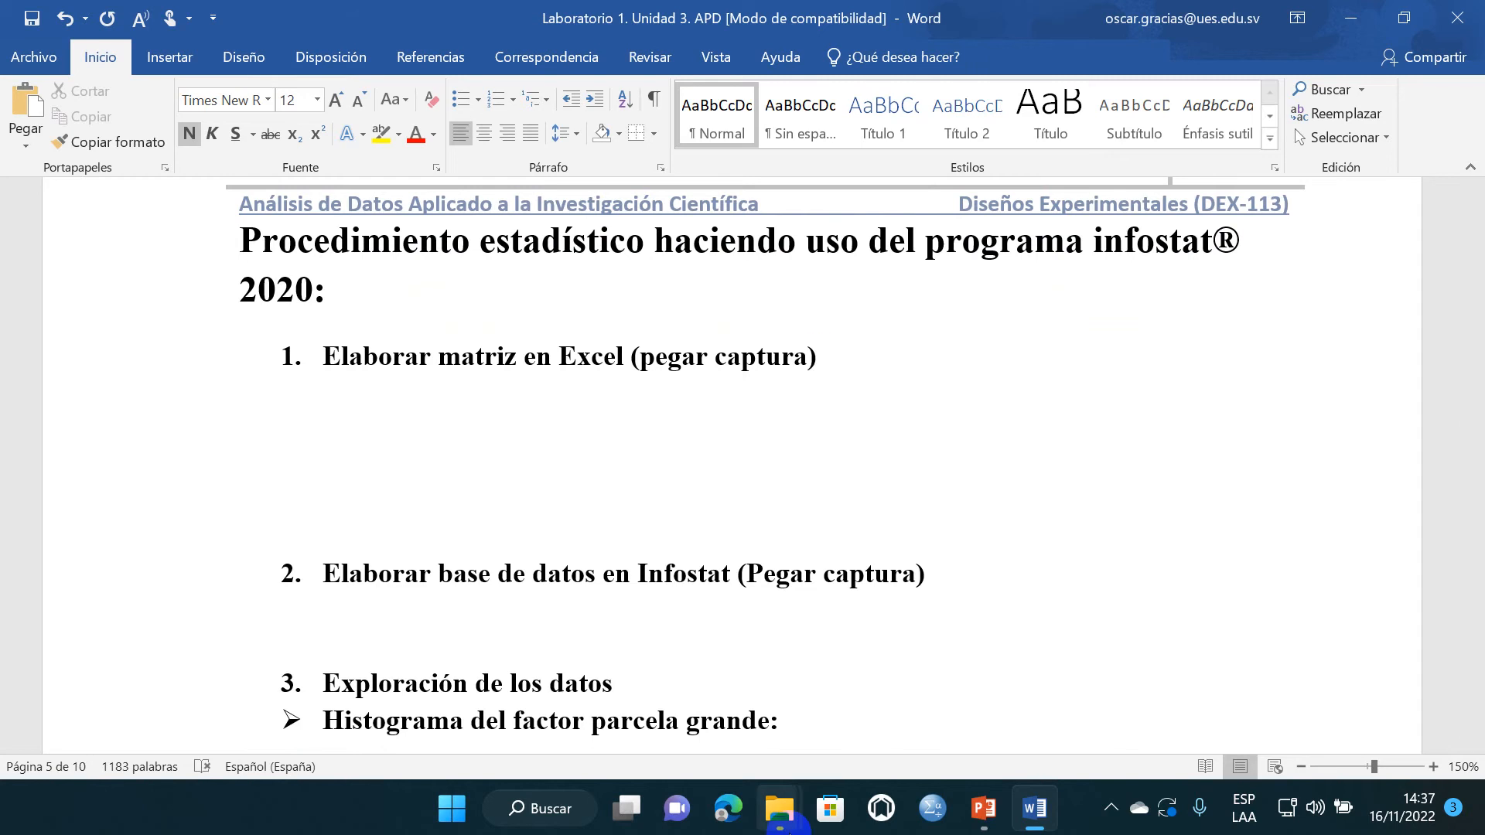
# - Switch to the APD folder in File Explorer and open its Excel workbook containing the APD data
pyautogui.moveTo(787, 829)
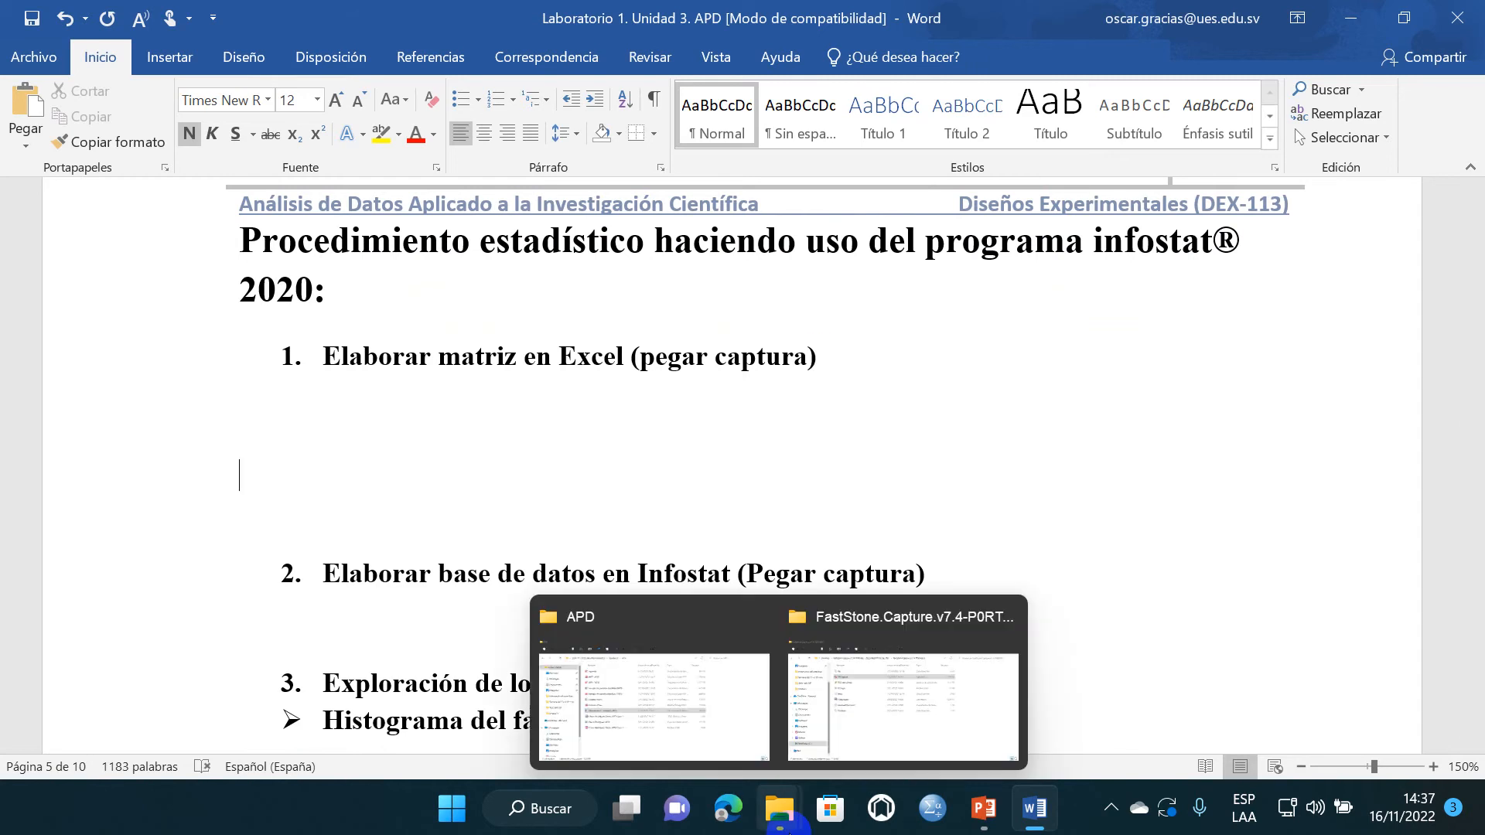
pyautogui.click(623, 712)
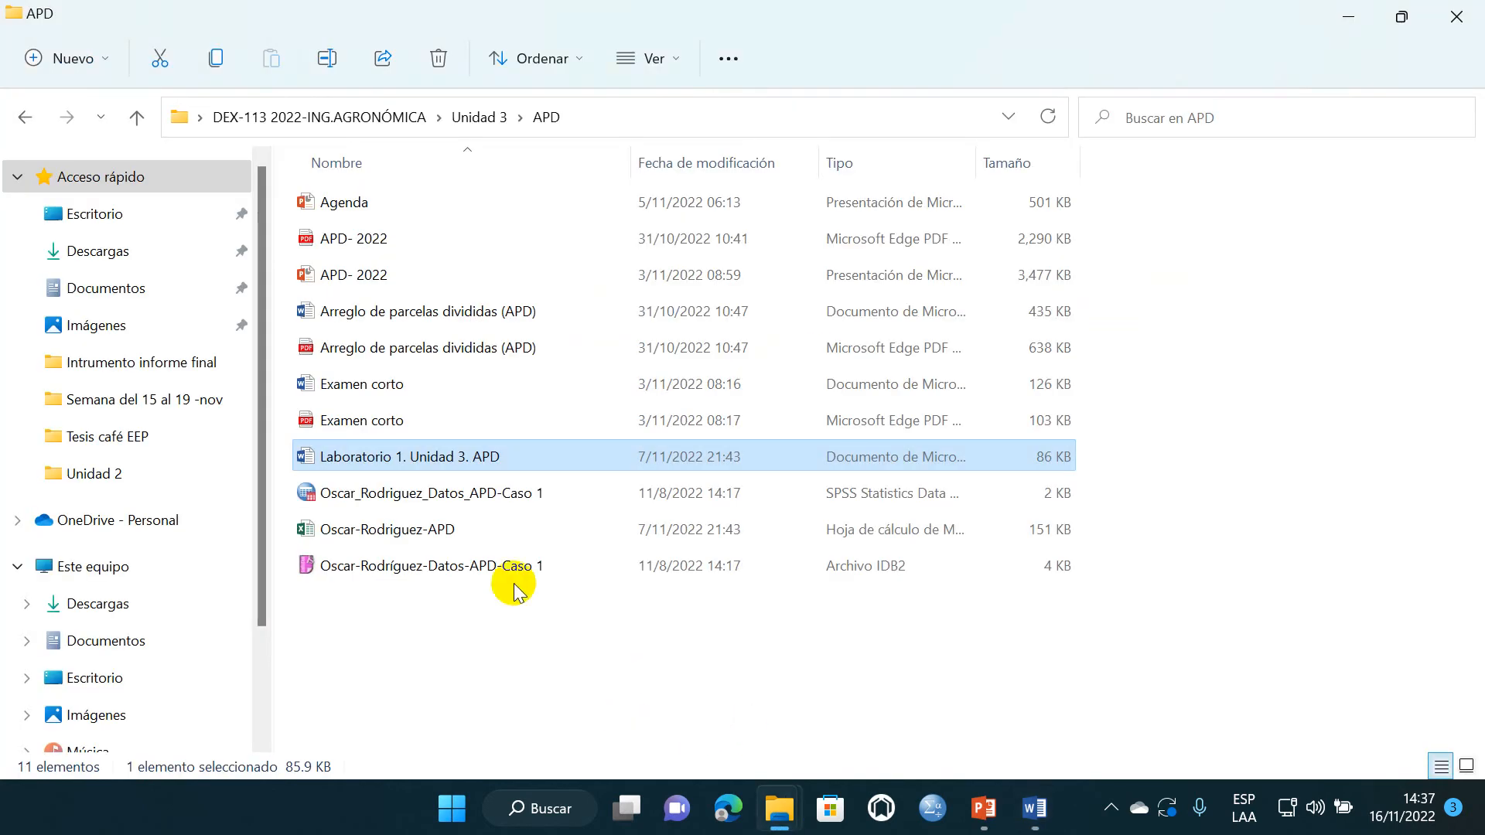
pyautogui.doubleClick(468, 533)
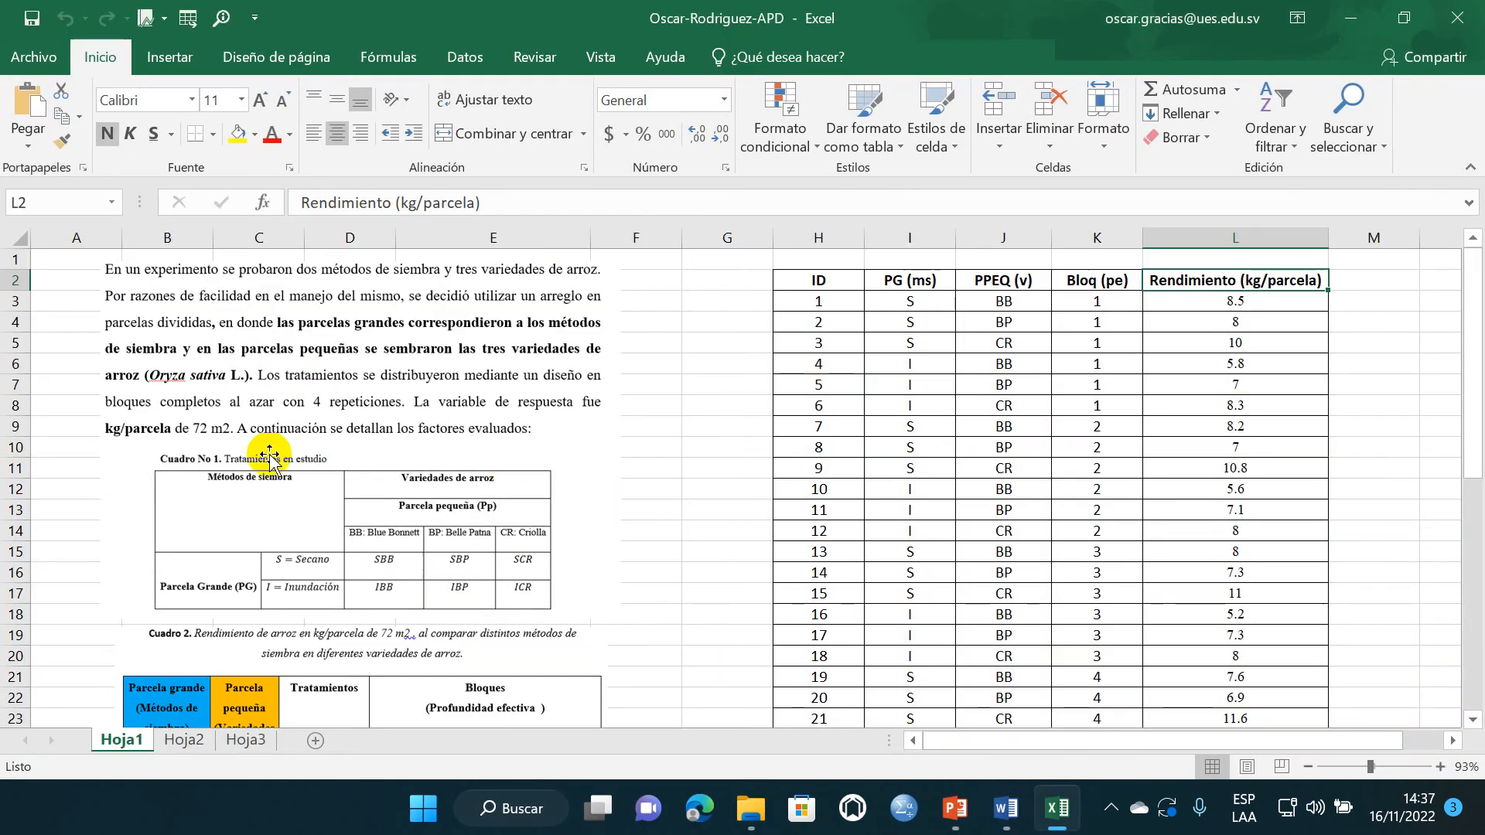
# - Examine the experiment tables on Hoja1 and the matrix columns ID, PG (ms), PPEQ (v), Bloq (pe) and Rendimiento (kg/parcela)
pyautogui.scroll(-5, 292, 372)
pyautogui.scroll(-3, 344, 430)
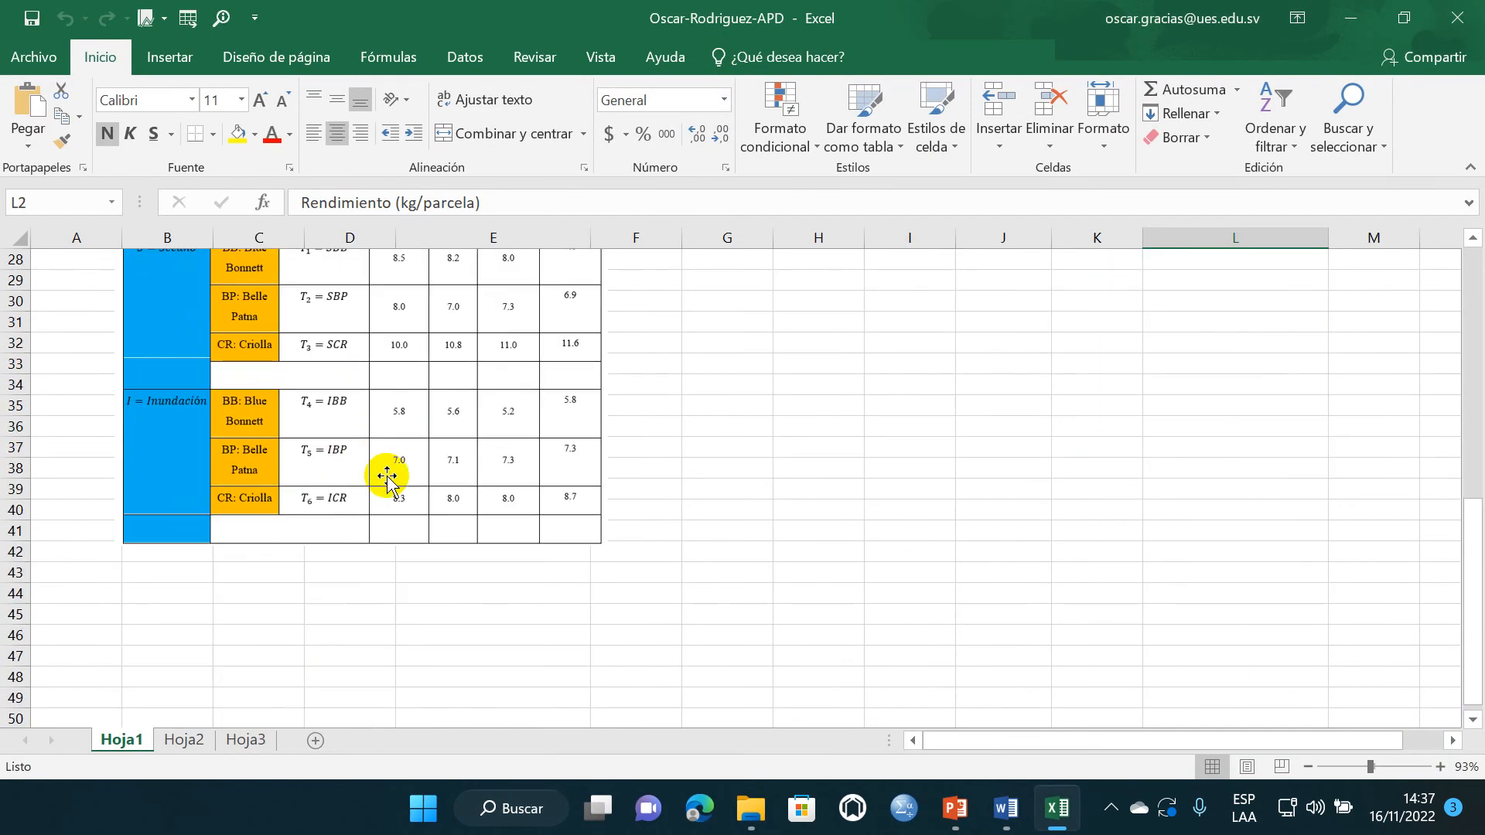
pyautogui.scroll(9, 388, 474)
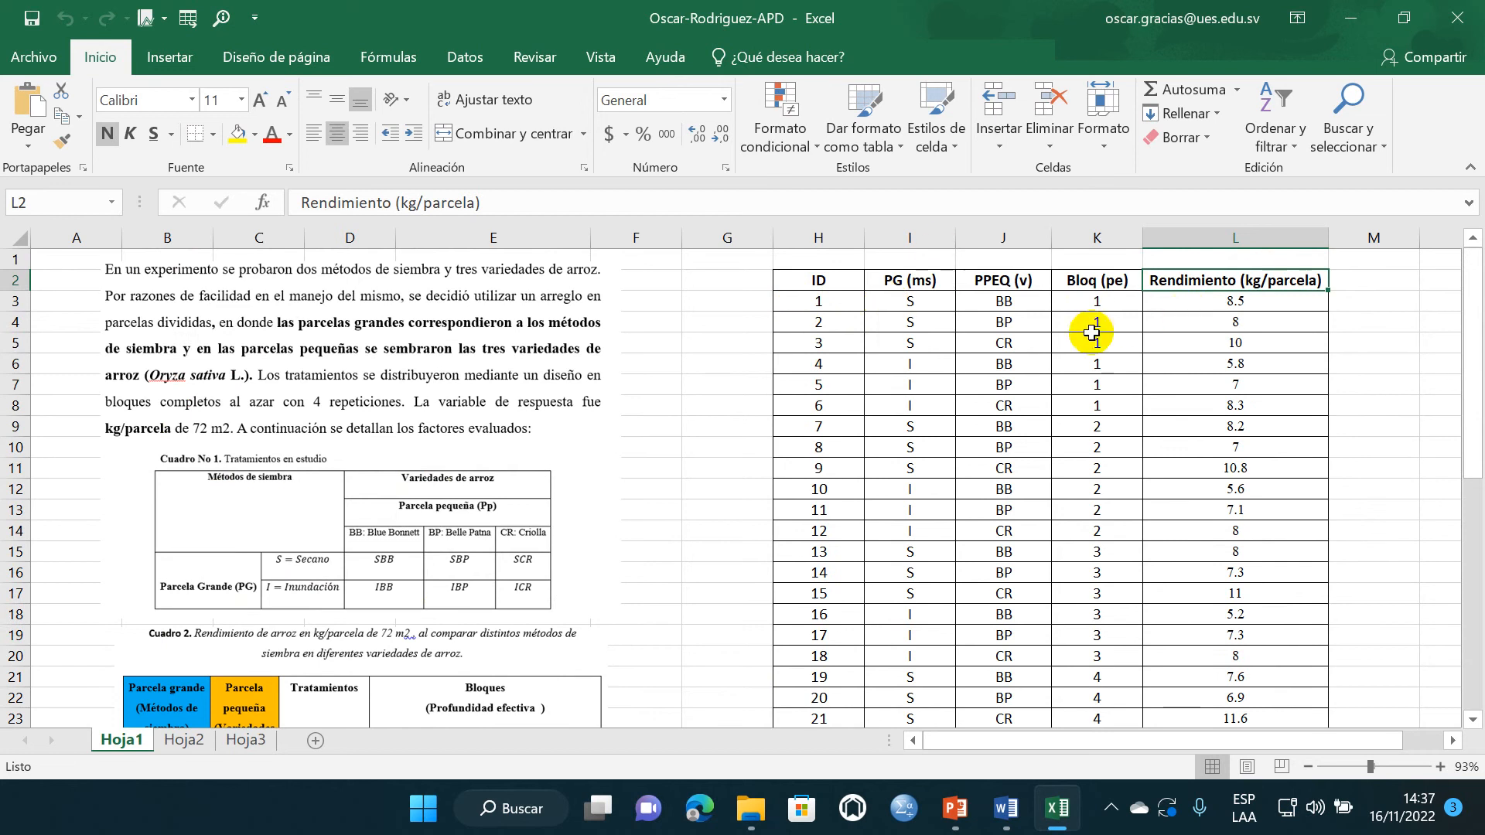
pyautogui.click(821, 237)
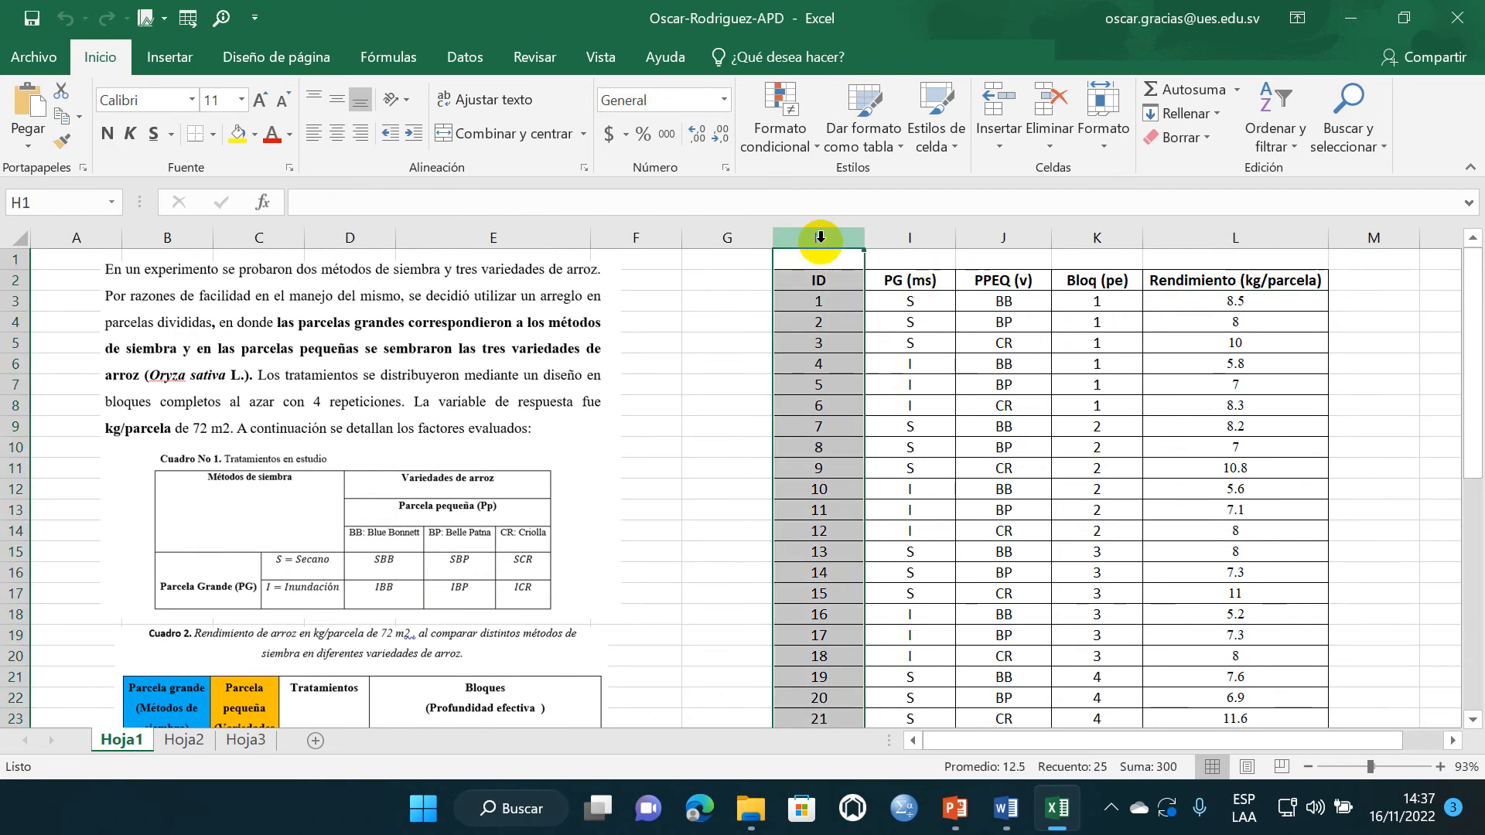
pyautogui.click(890, 238)
pyautogui.click(999, 308)
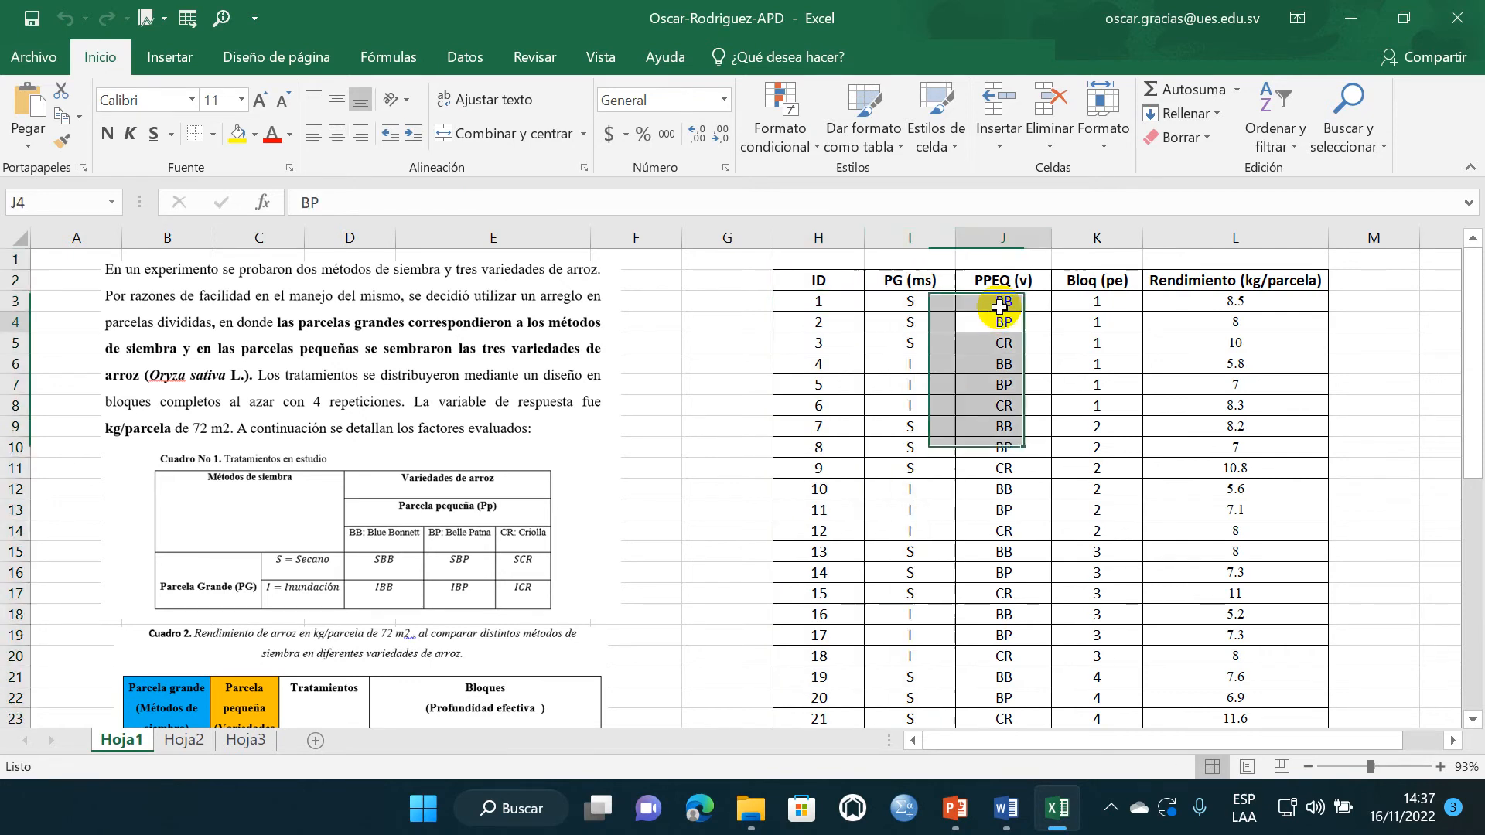
pyautogui.click(1003, 240)
pyautogui.click(1079, 300)
pyautogui.click(1086, 243)
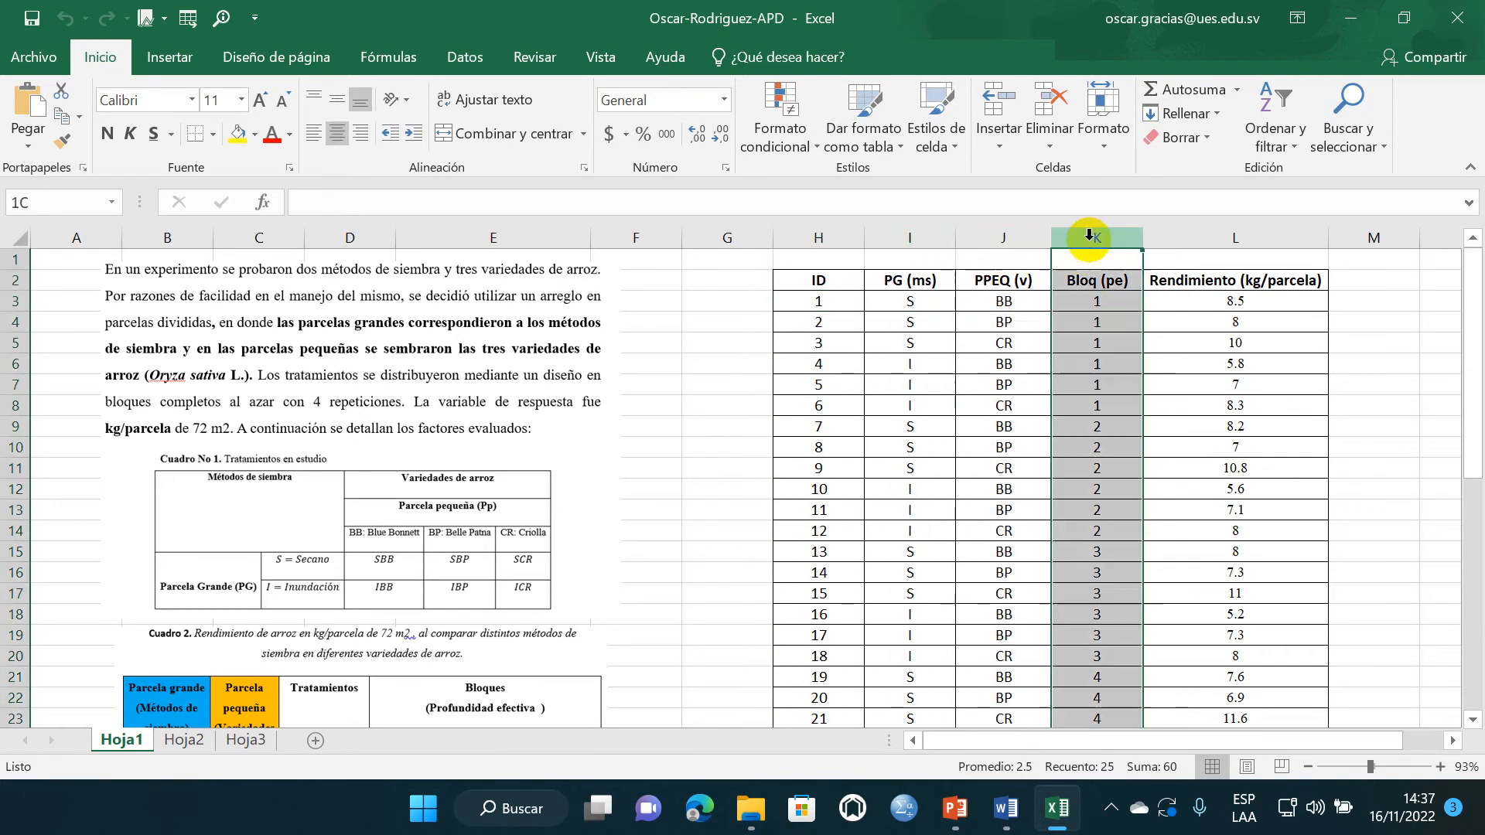
pyautogui.click(1203, 324)
pyautogui.click(1221, 242)
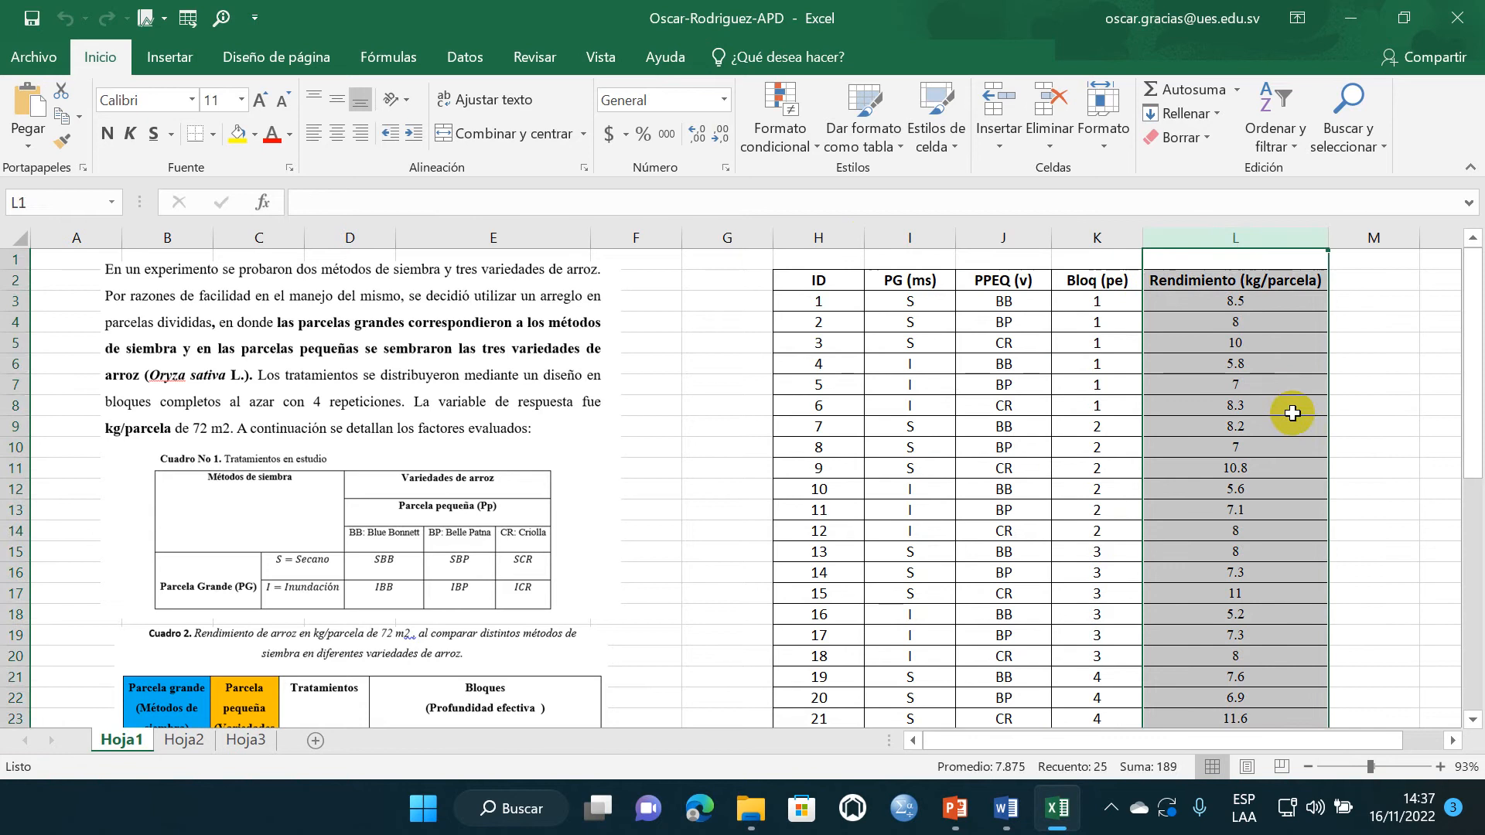
# - Capture the Excel sheet as a screenshot and paste it into the Word document below "Elaborar matriz en Excel"
pyautogui.click(1288, 424)
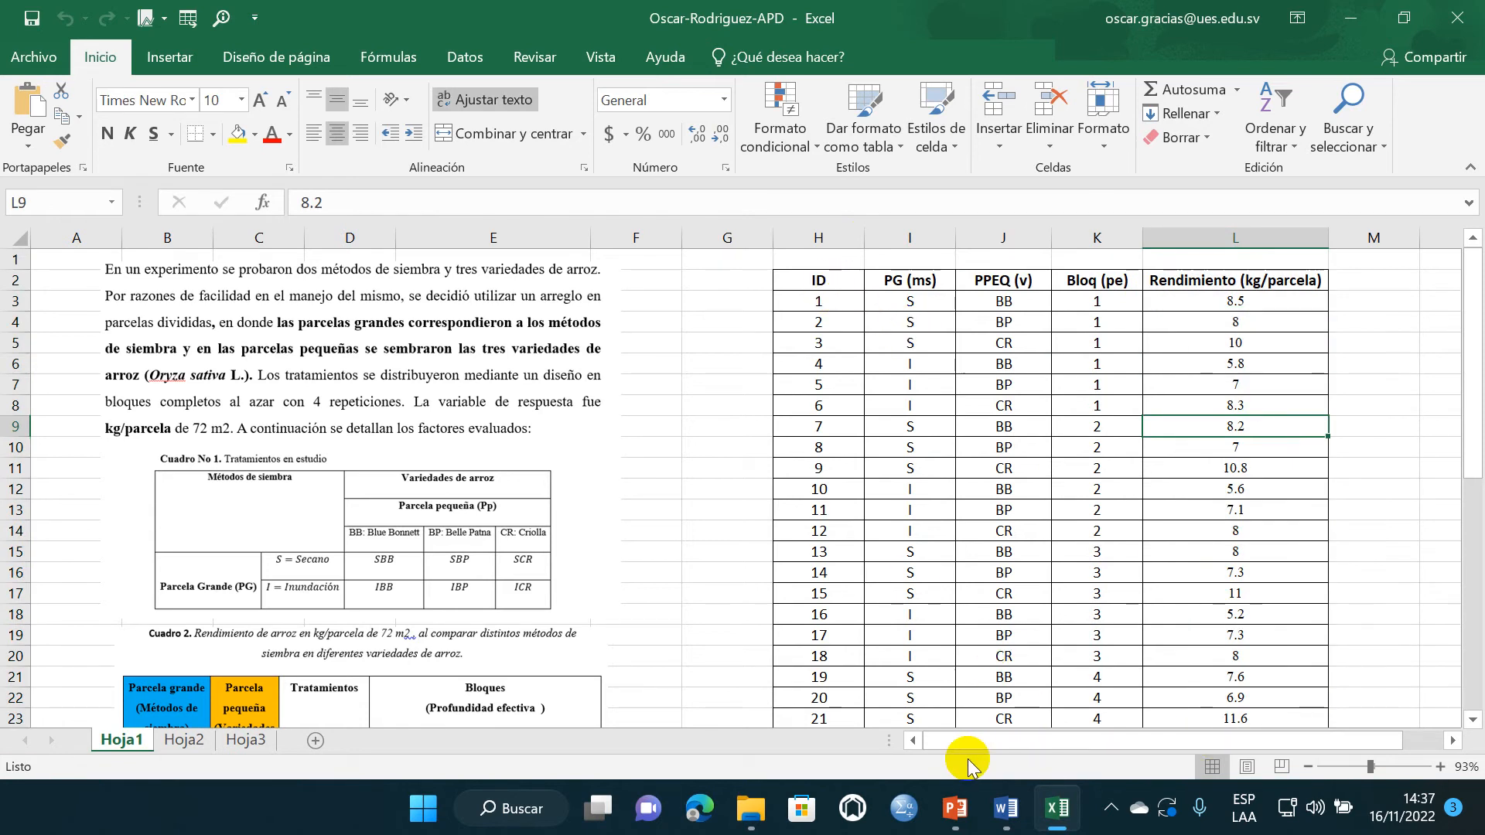
pyautogui.click(1006, 809)
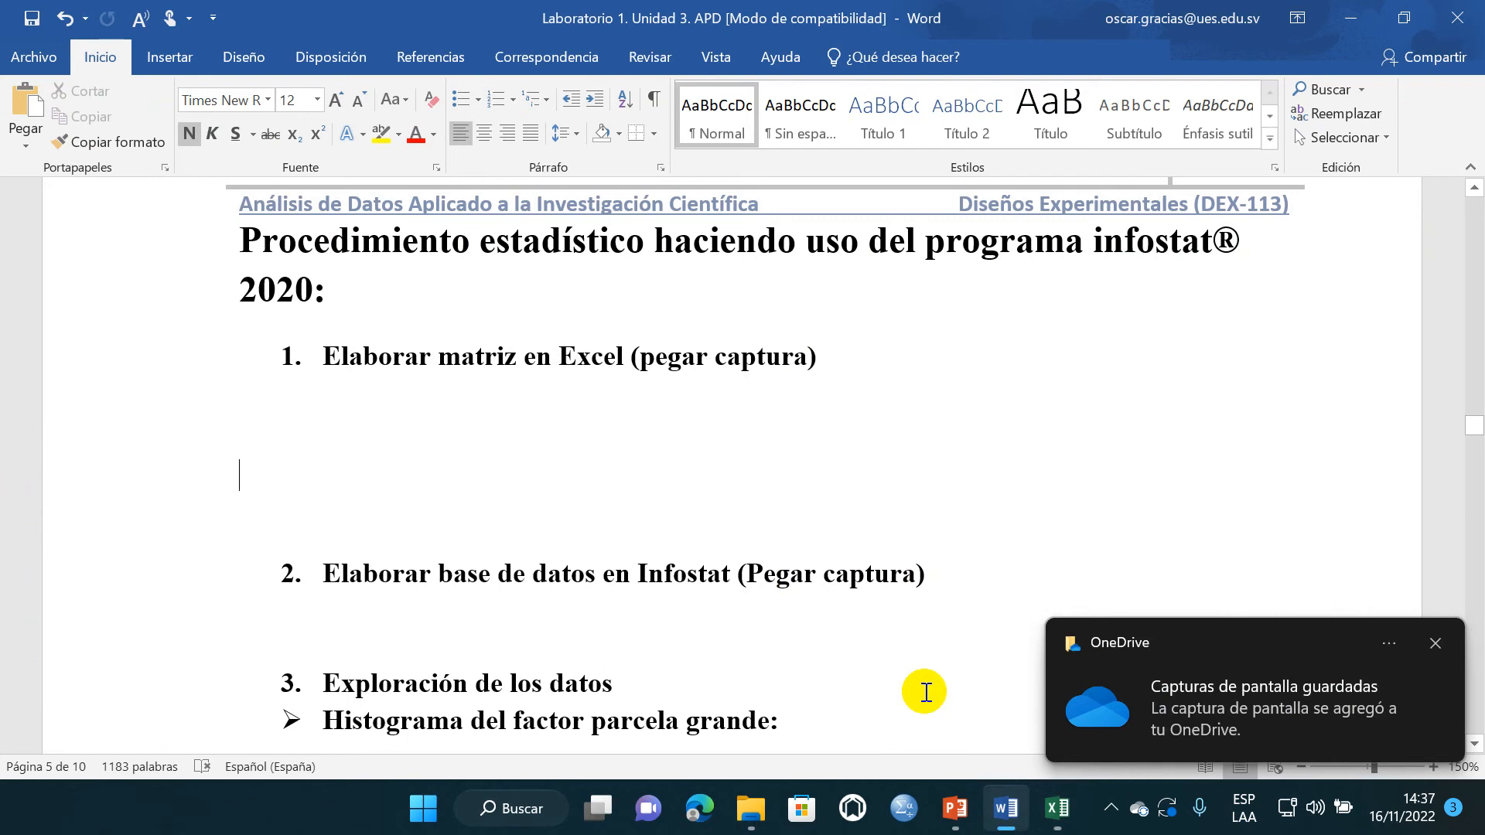
pyautogui.click(366, 445)
pyautogui.hotkey('ctrl', 'v')
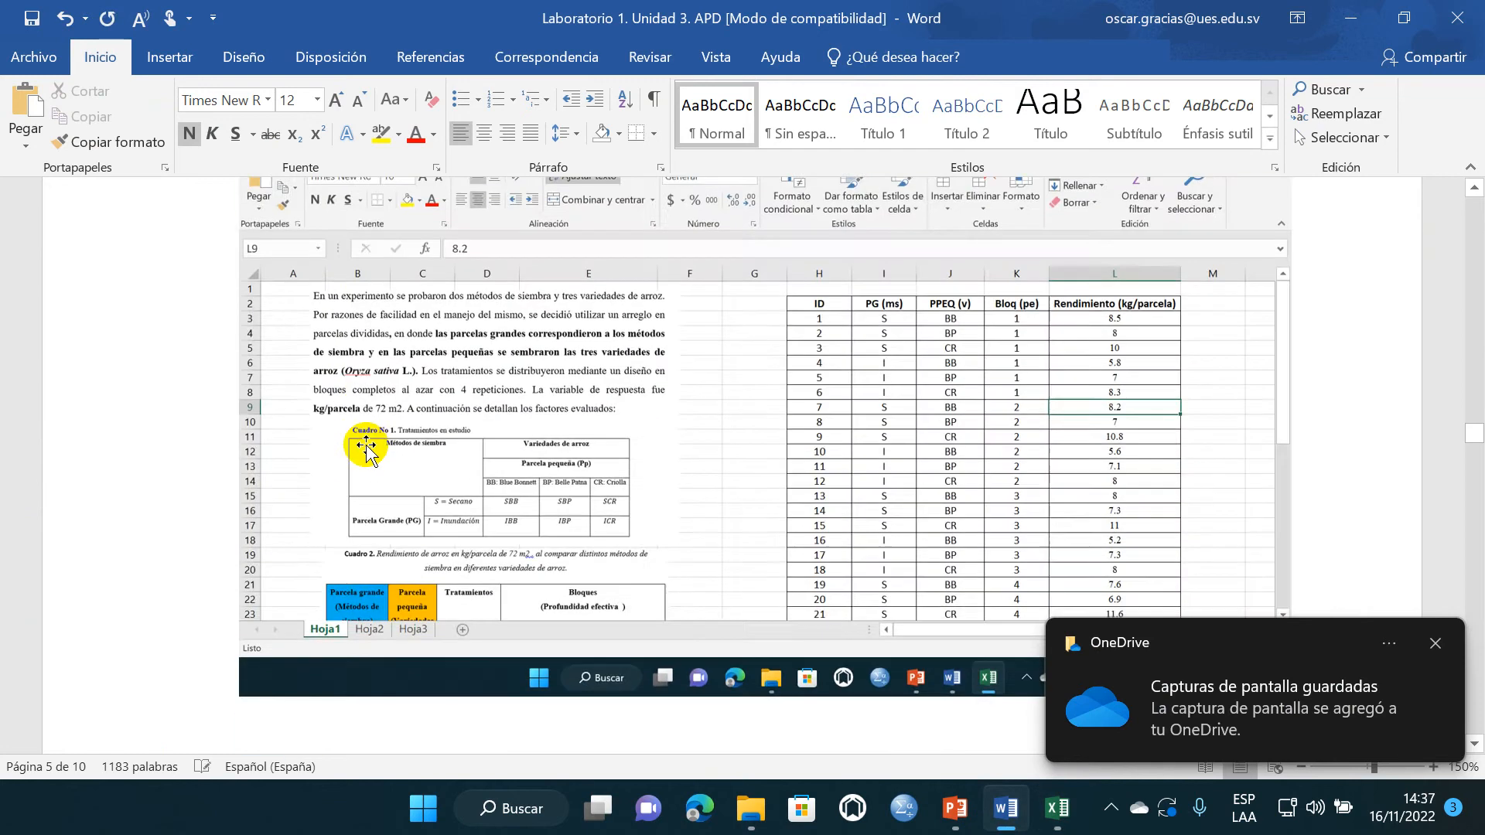
# - Crop the pasted Excel screenshot from its lower edge to remove the Windows taskbar and status bar
pyautogui.click(633, 501)
pyautogui.click(898, 57)
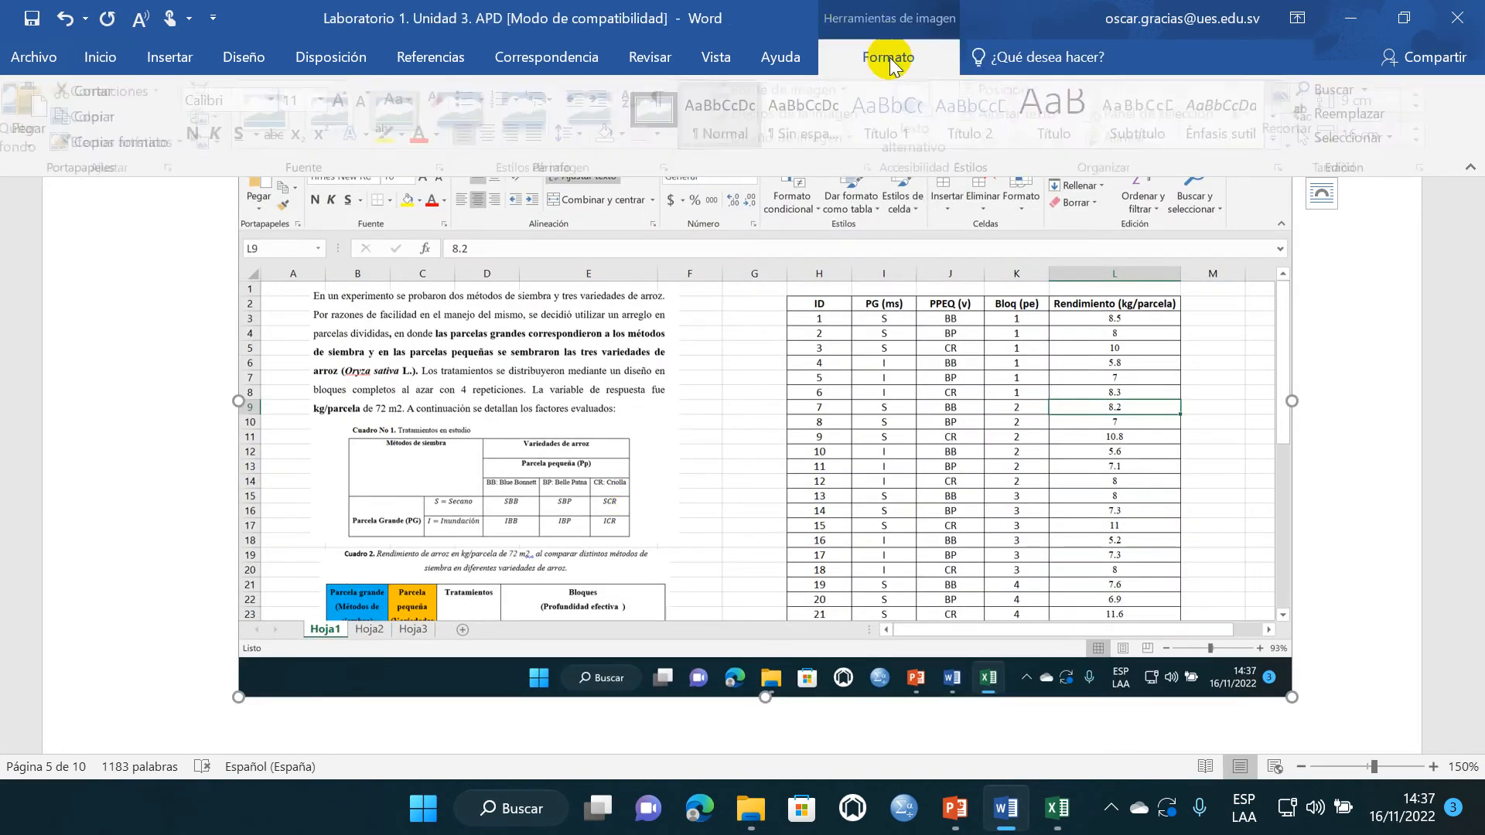
pyautogui.click(1291, 109)
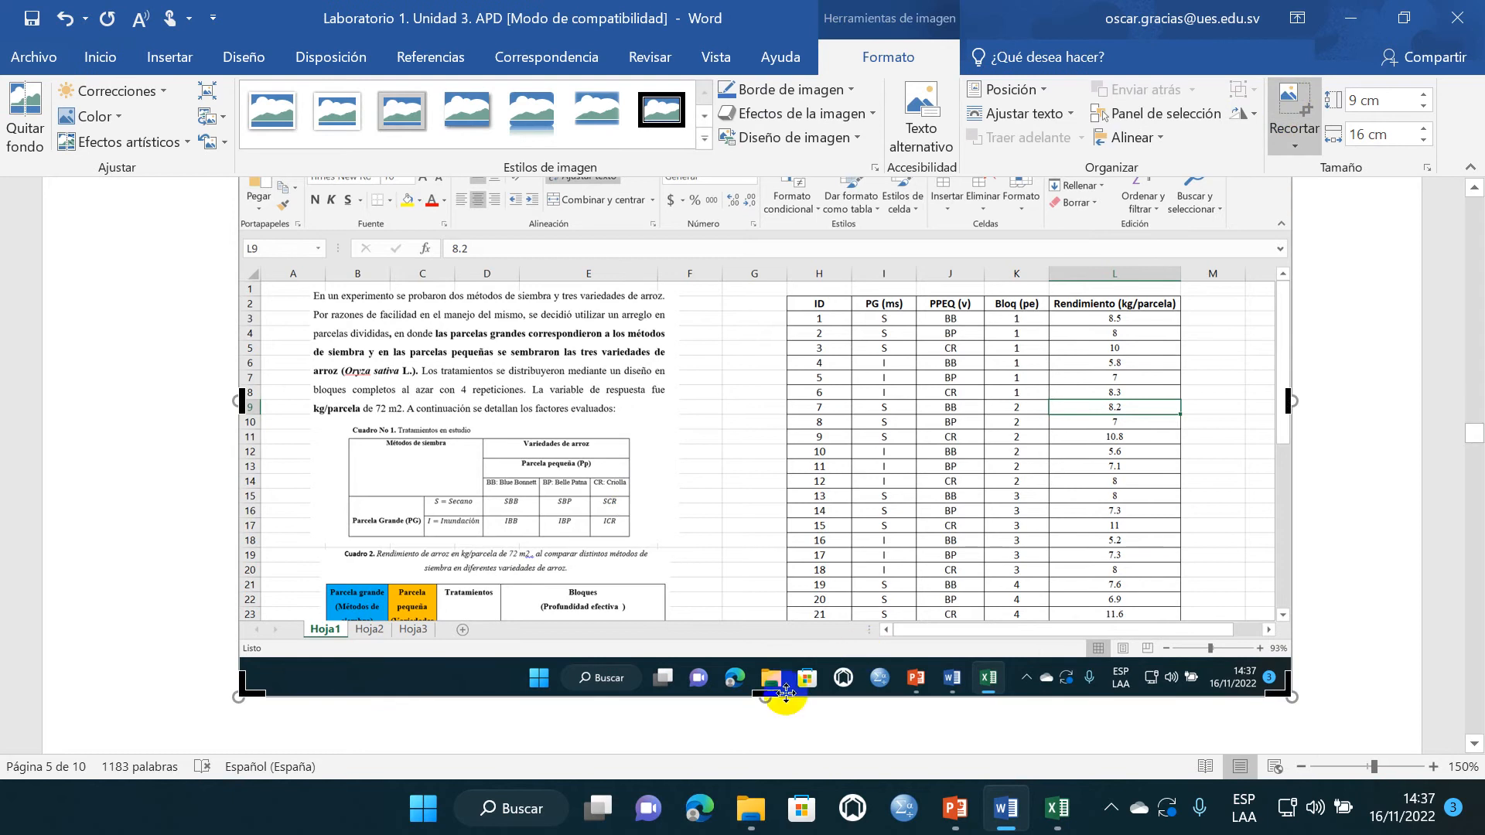
pyautogui.moveTo(762, 700); pyautogui.dragTo(758, 642)
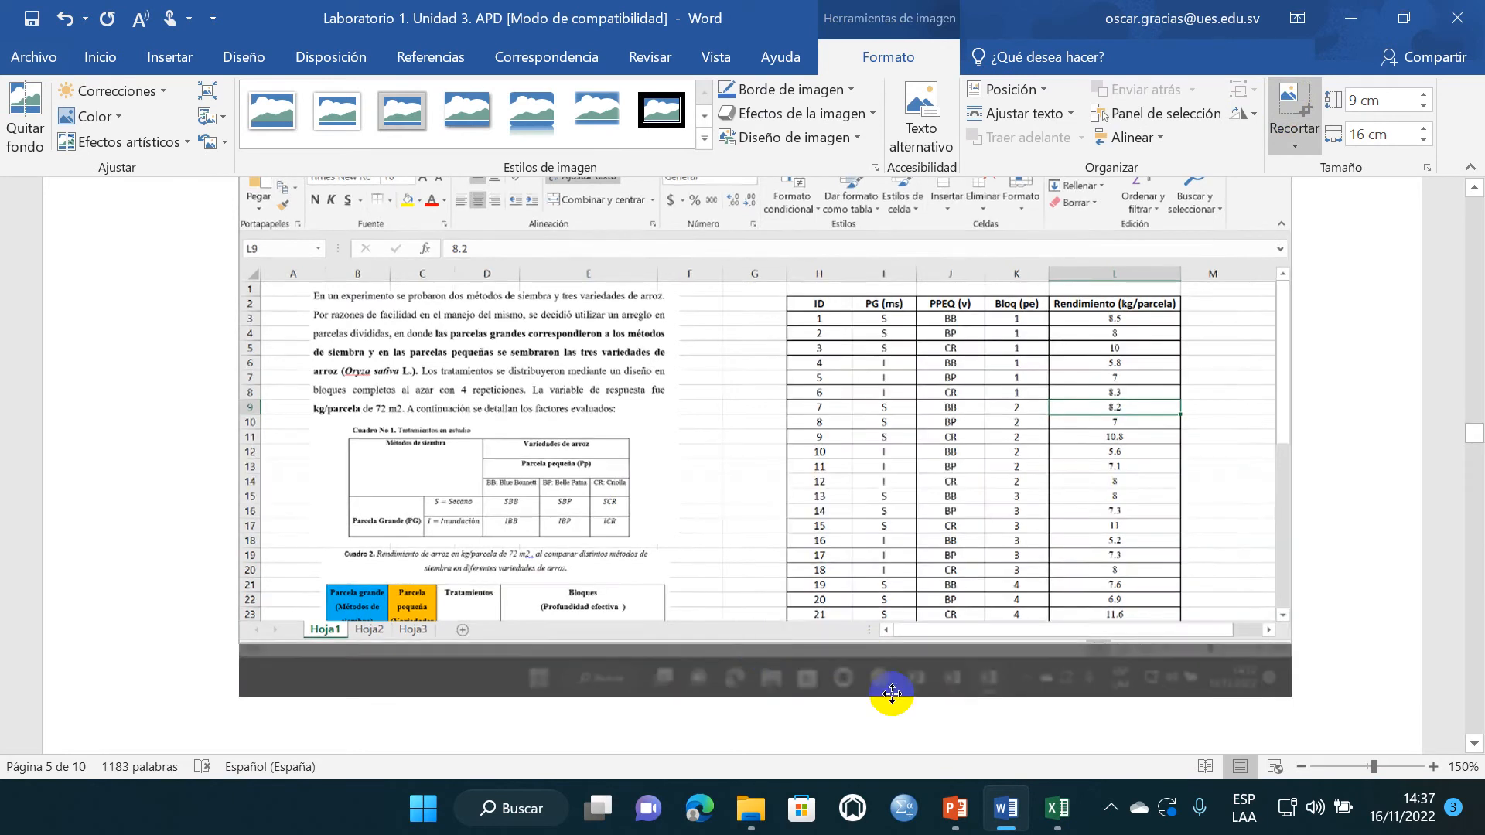
pyautogui.click(1312, 570)
# - Delete one blank line above item 2, "Elaborar base de datos en Infostat", and insert two blank lines below it
pyautogui.scroll(-5, 773, 603)
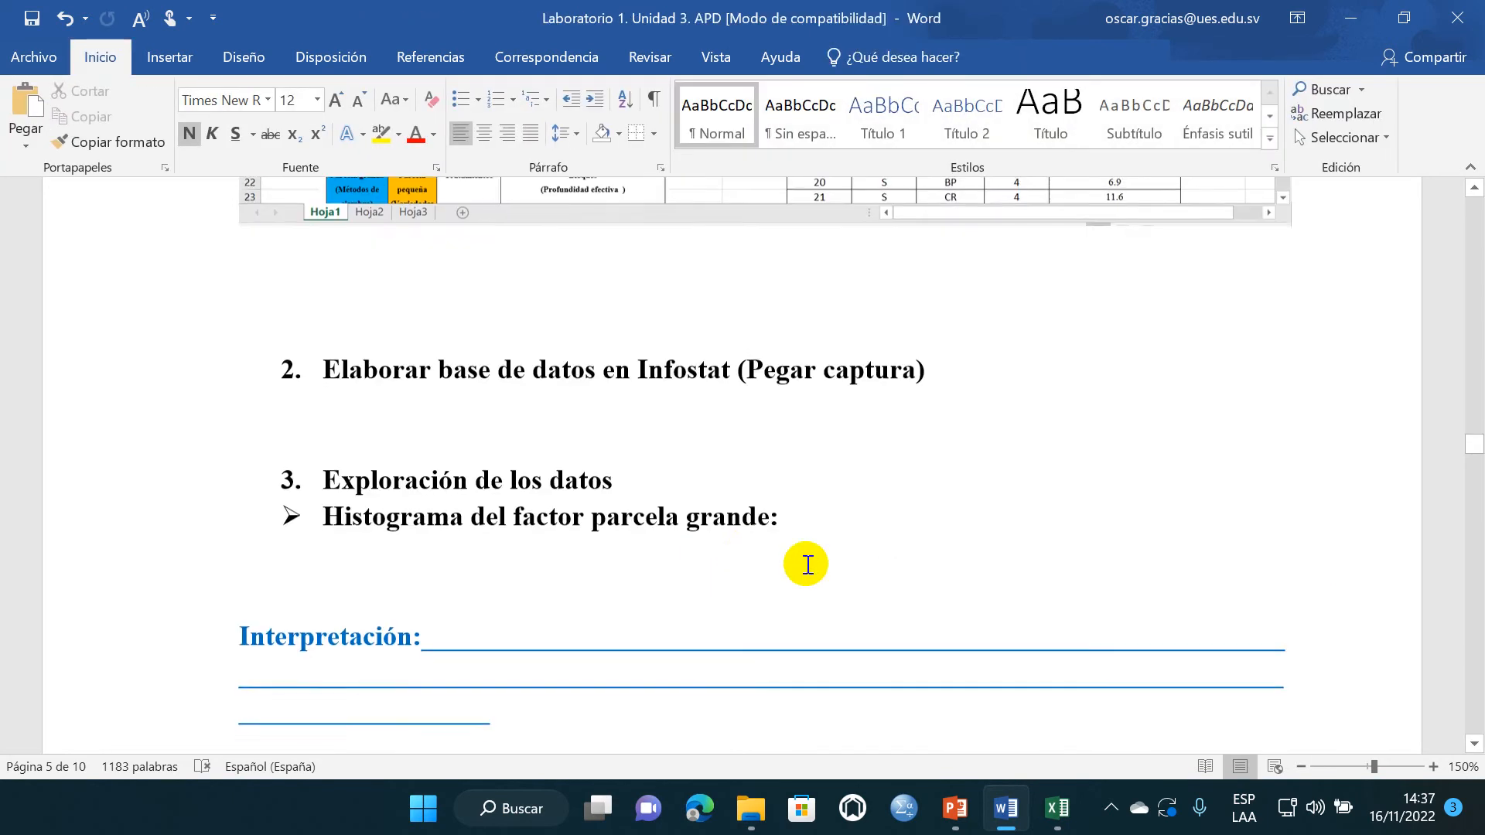
pyautogui.click(404, 342)
pyautogui.press('BackSpace')
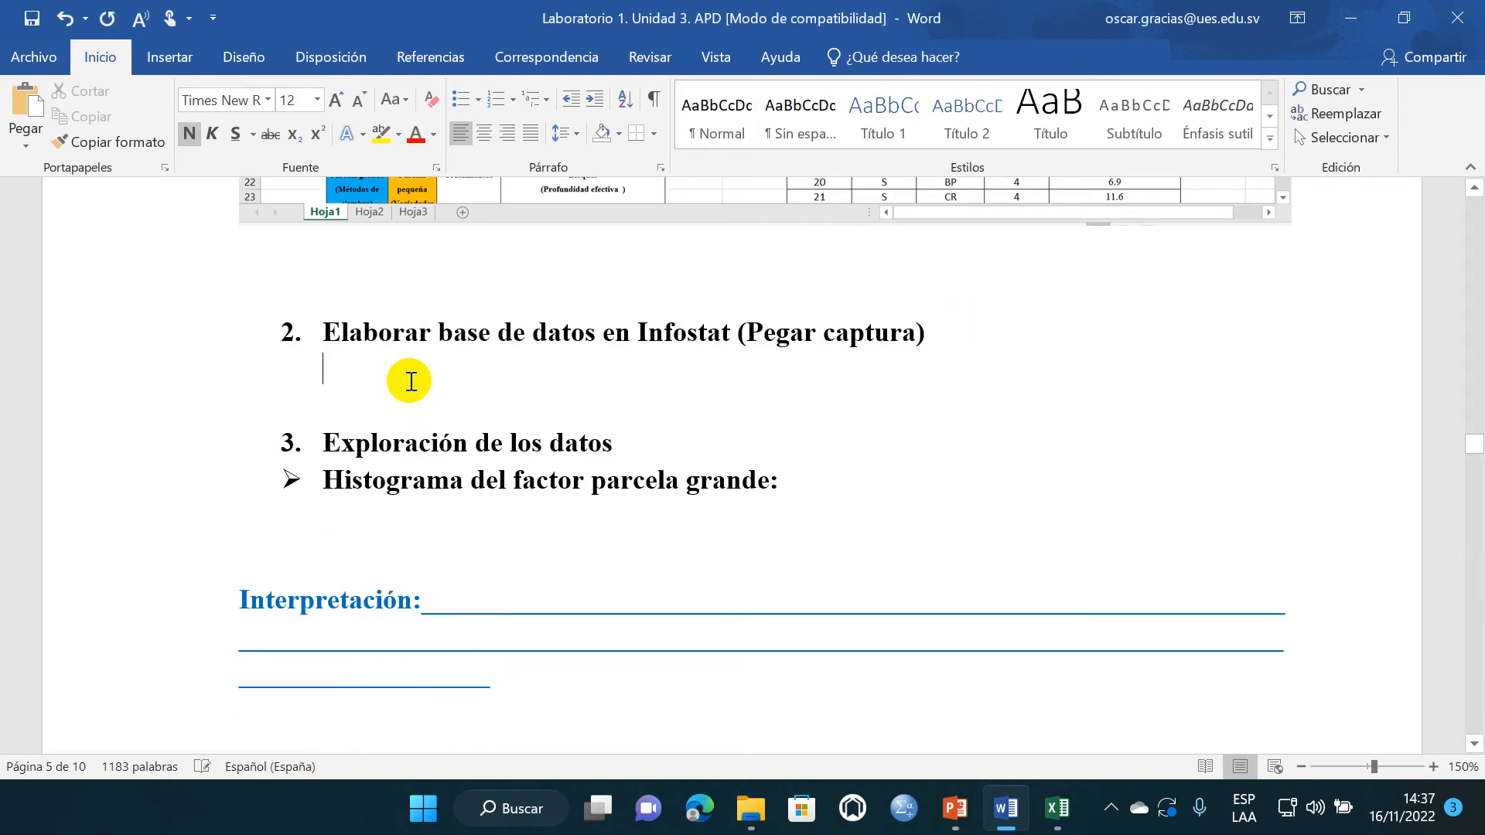
pyautogui.press('Return')
pyautogui.press('Return')
# - Switch to the Excel workbook and copy the data matrix H2:L26 including its header row
pyautogui.click(1081, 818)
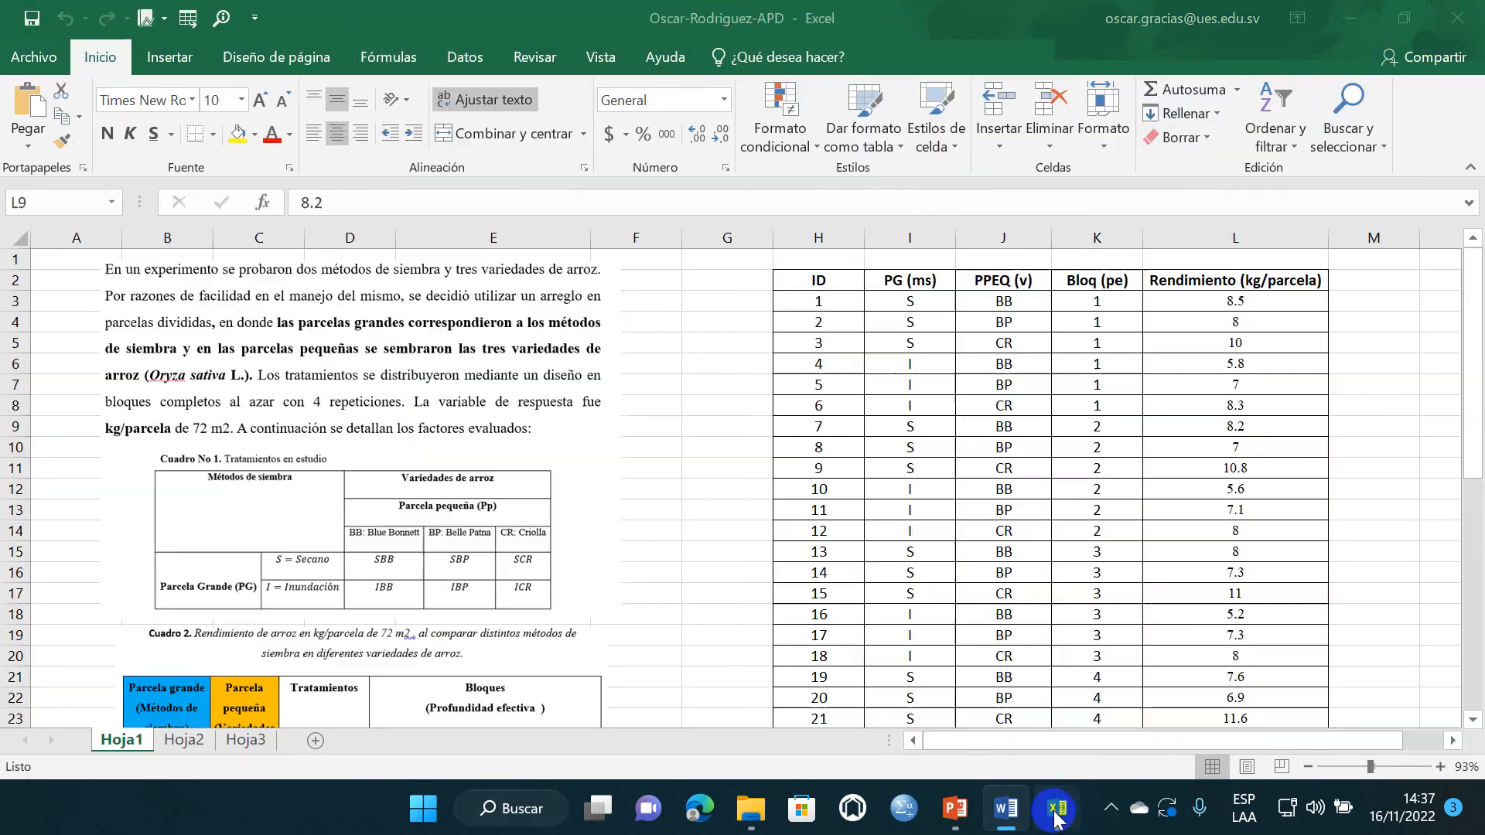
pyautogui.moveTo(815, 285); pyautogui.dragTo(1200, 680)
pyautogui.hotkey('ctrl', 'c')
# - Launch InfoStat from the Windows search and create a new empty table
pyautogui.click(553, 806)
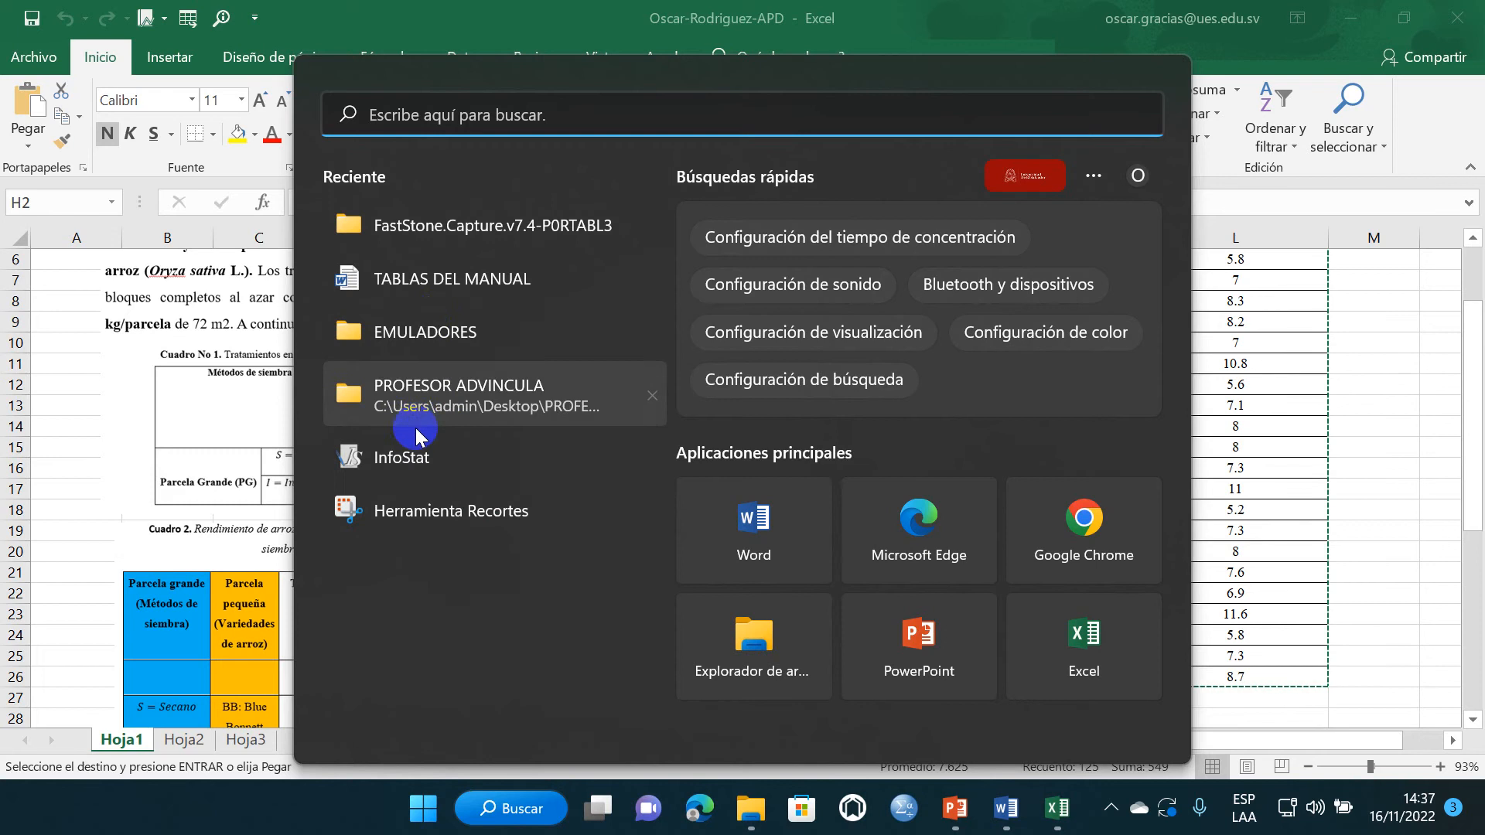
pyautogui.click(400, 439)
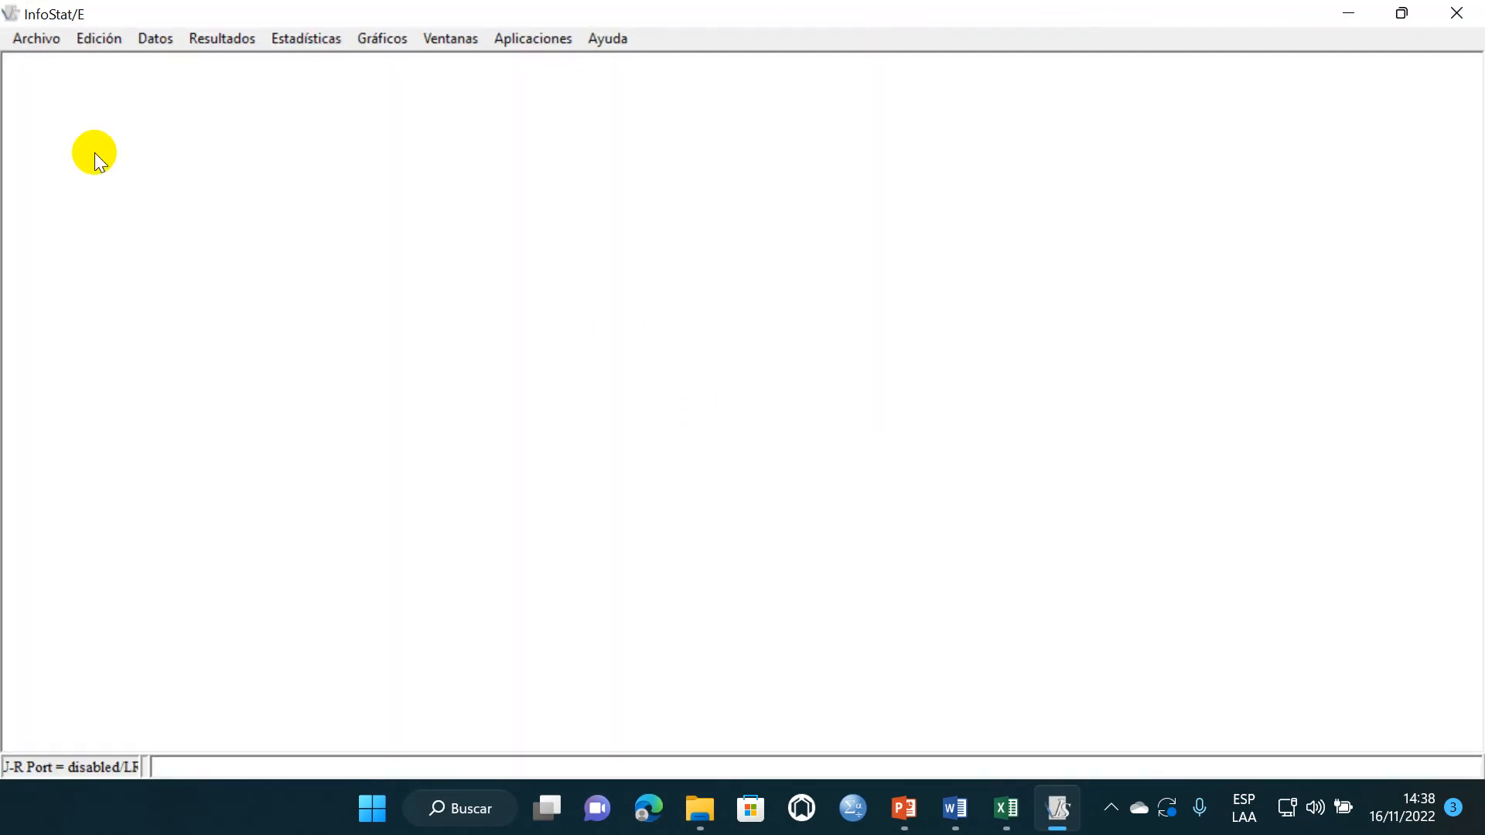
pyautogui.click(31, 39)
pyautogui.click(76, 67)
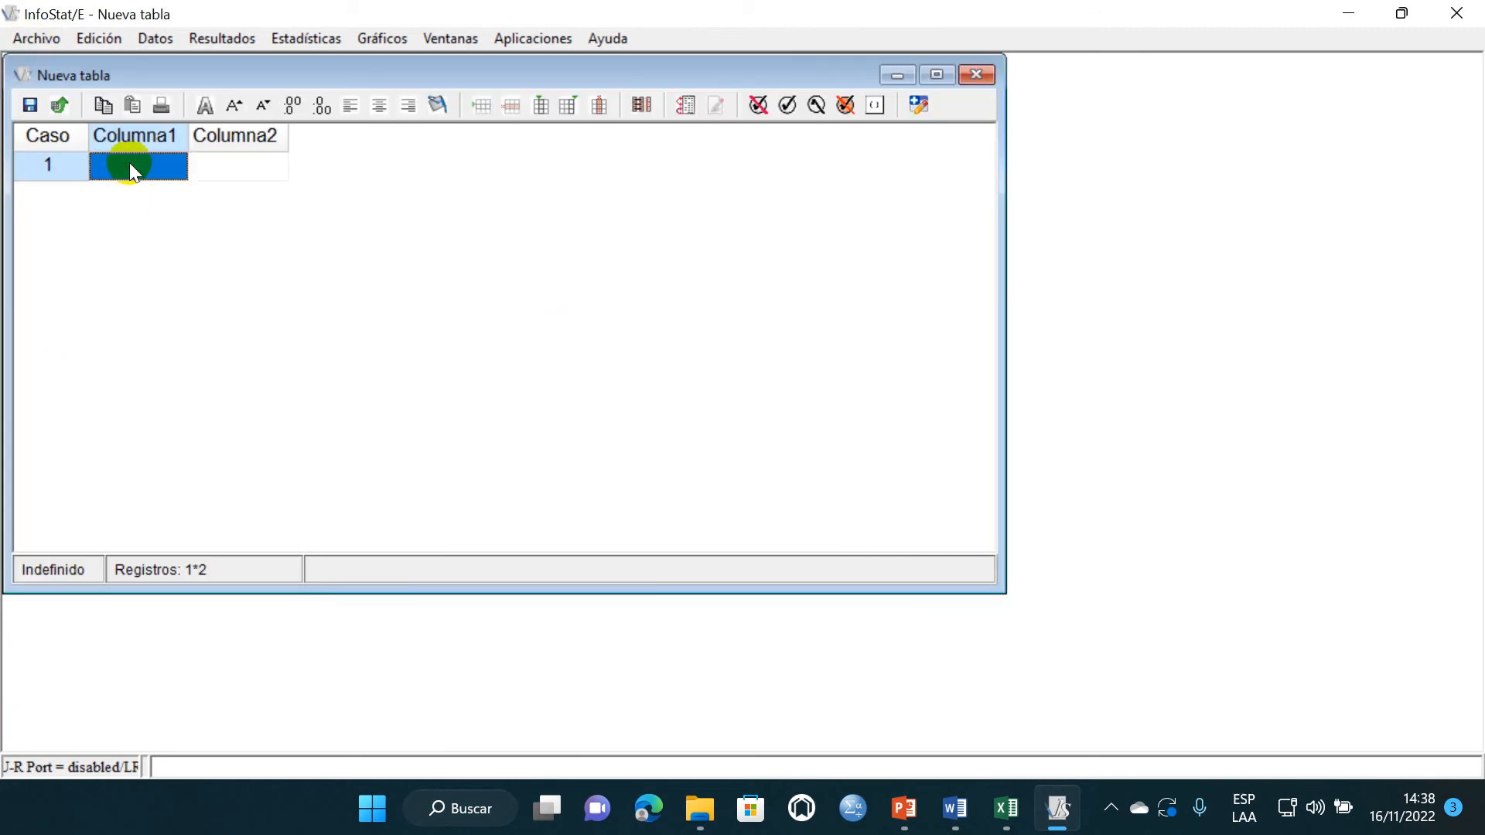
# - Paste the copied matrix with its column names into the new table and maximize the table window
pyautogui.rightClick(128, 162)
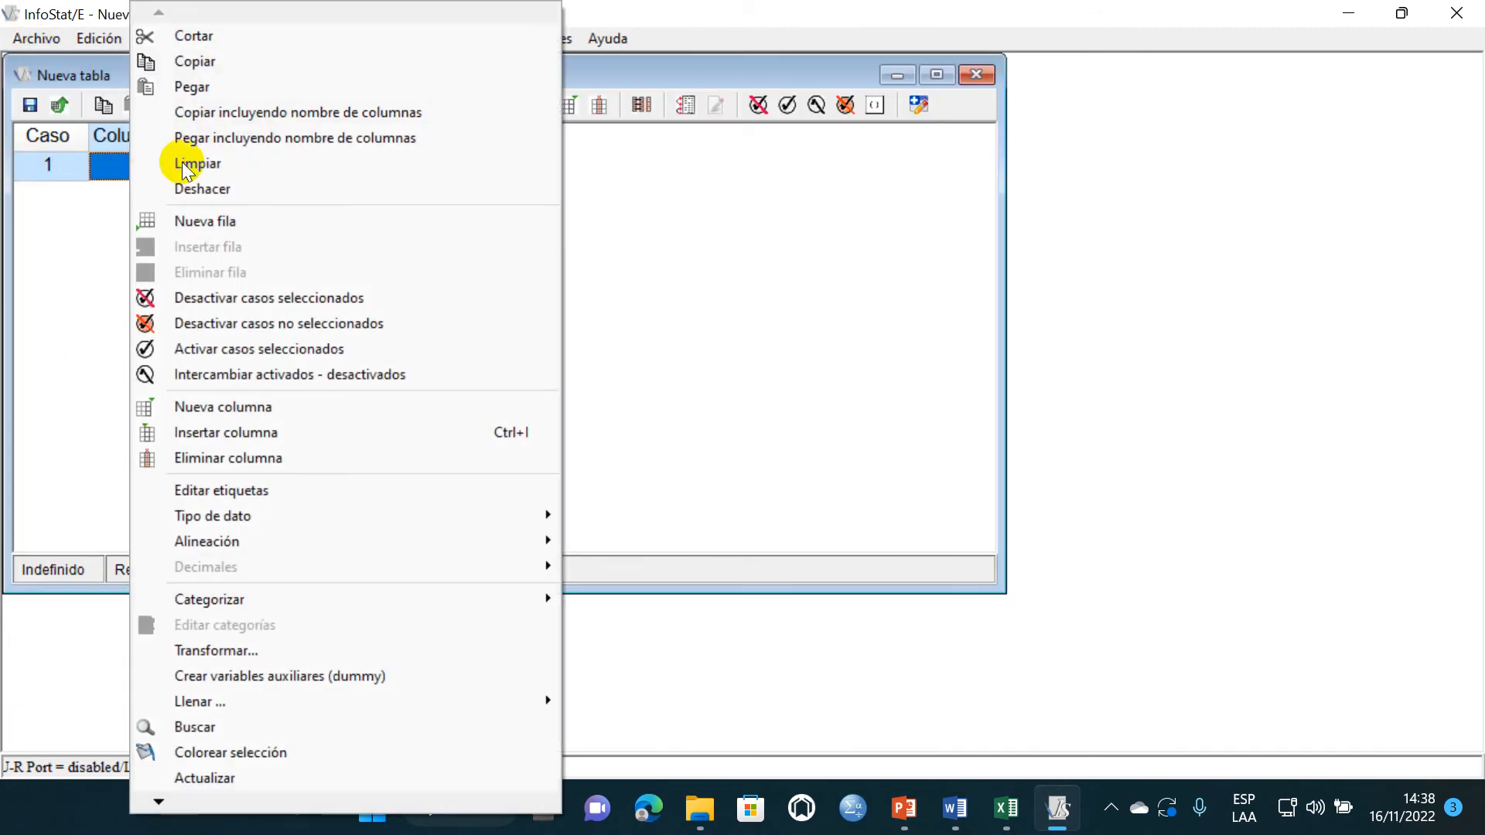
pyautogui.click(285, 136)
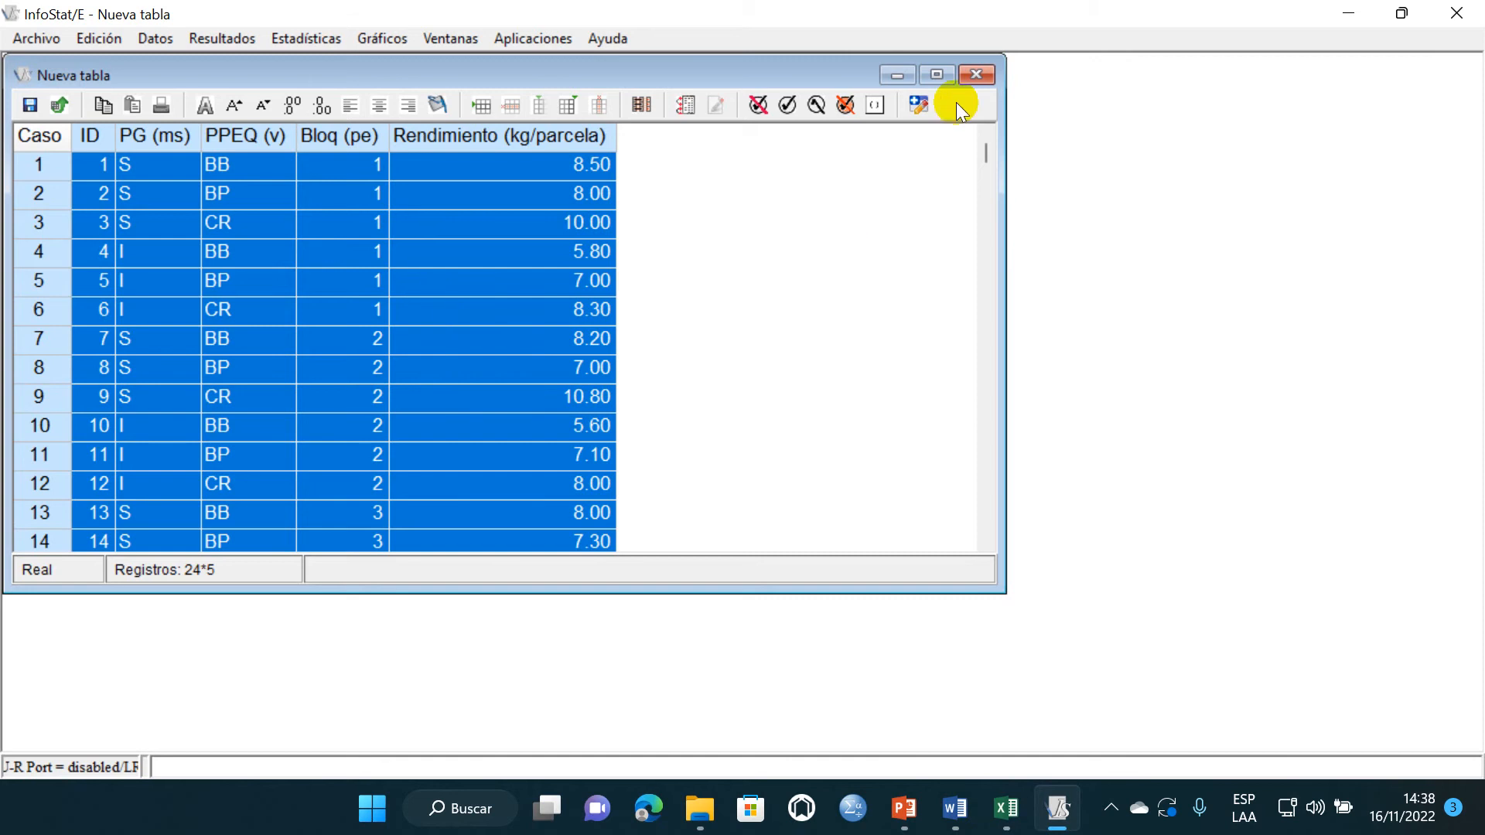
pyautogui.click(937, 74)
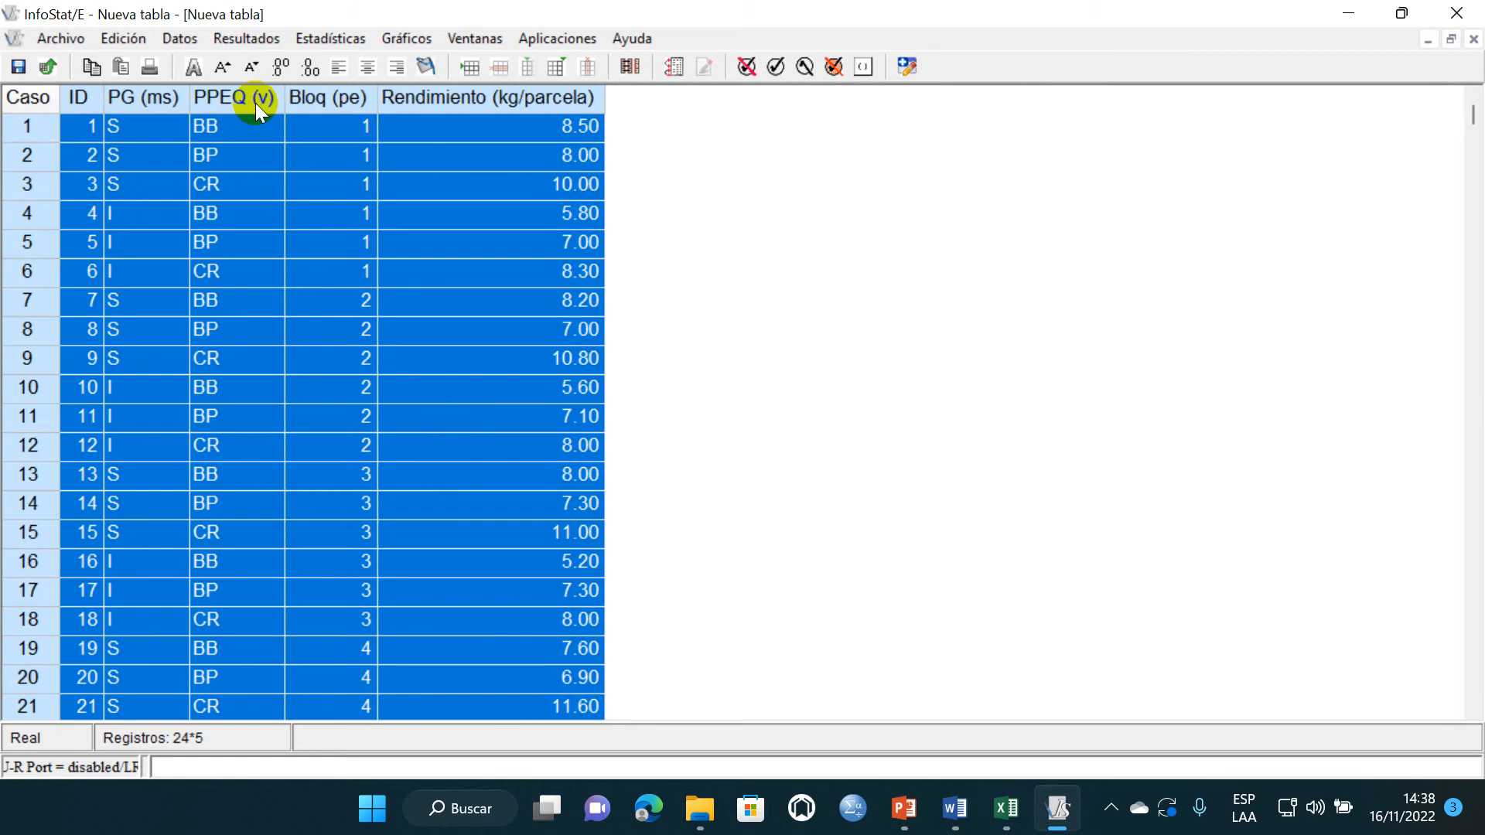
pyautogui.click(19, 68)
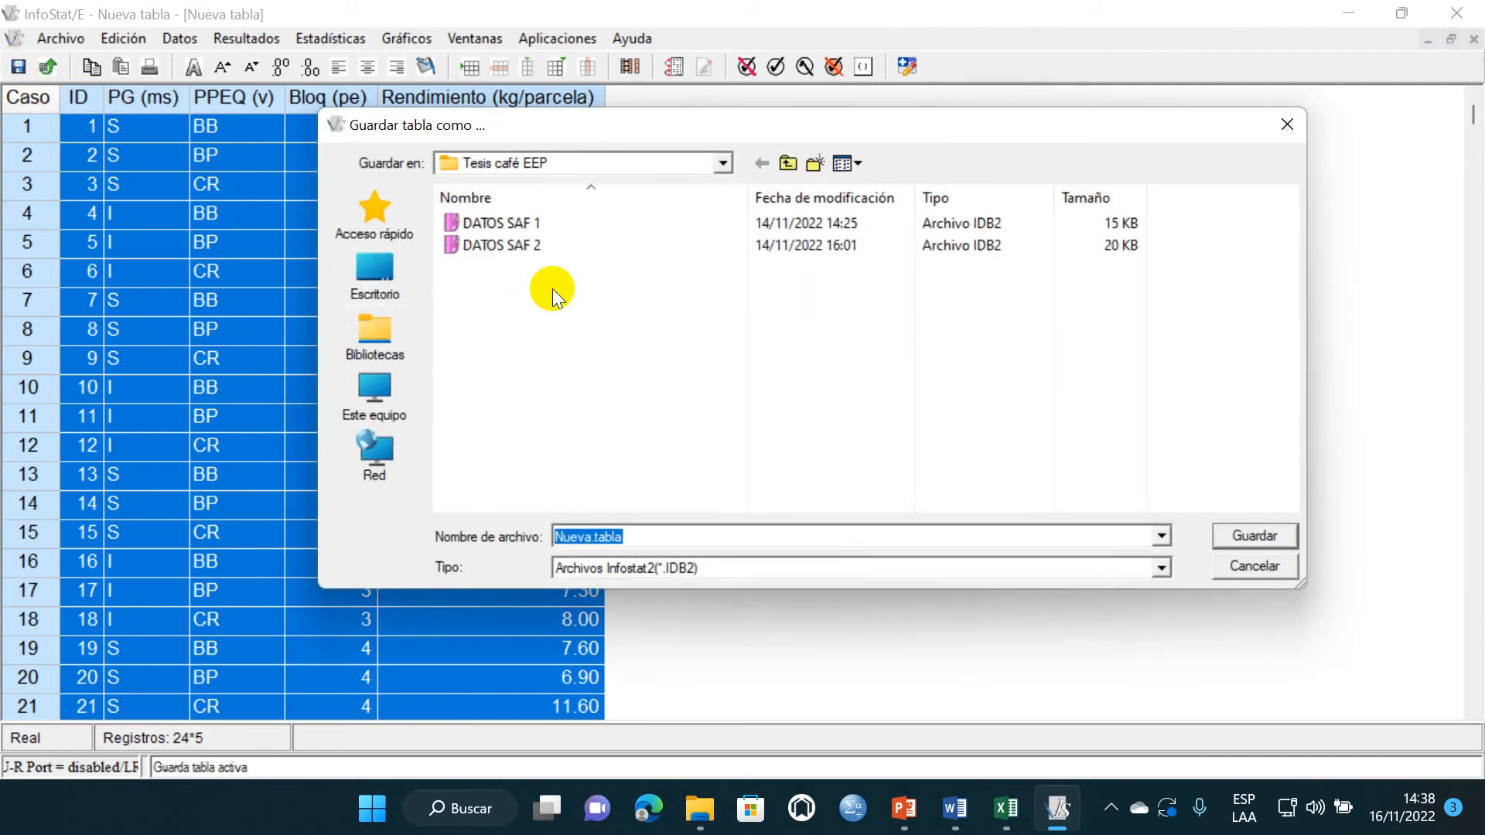
pyautogui.click(387, 328)
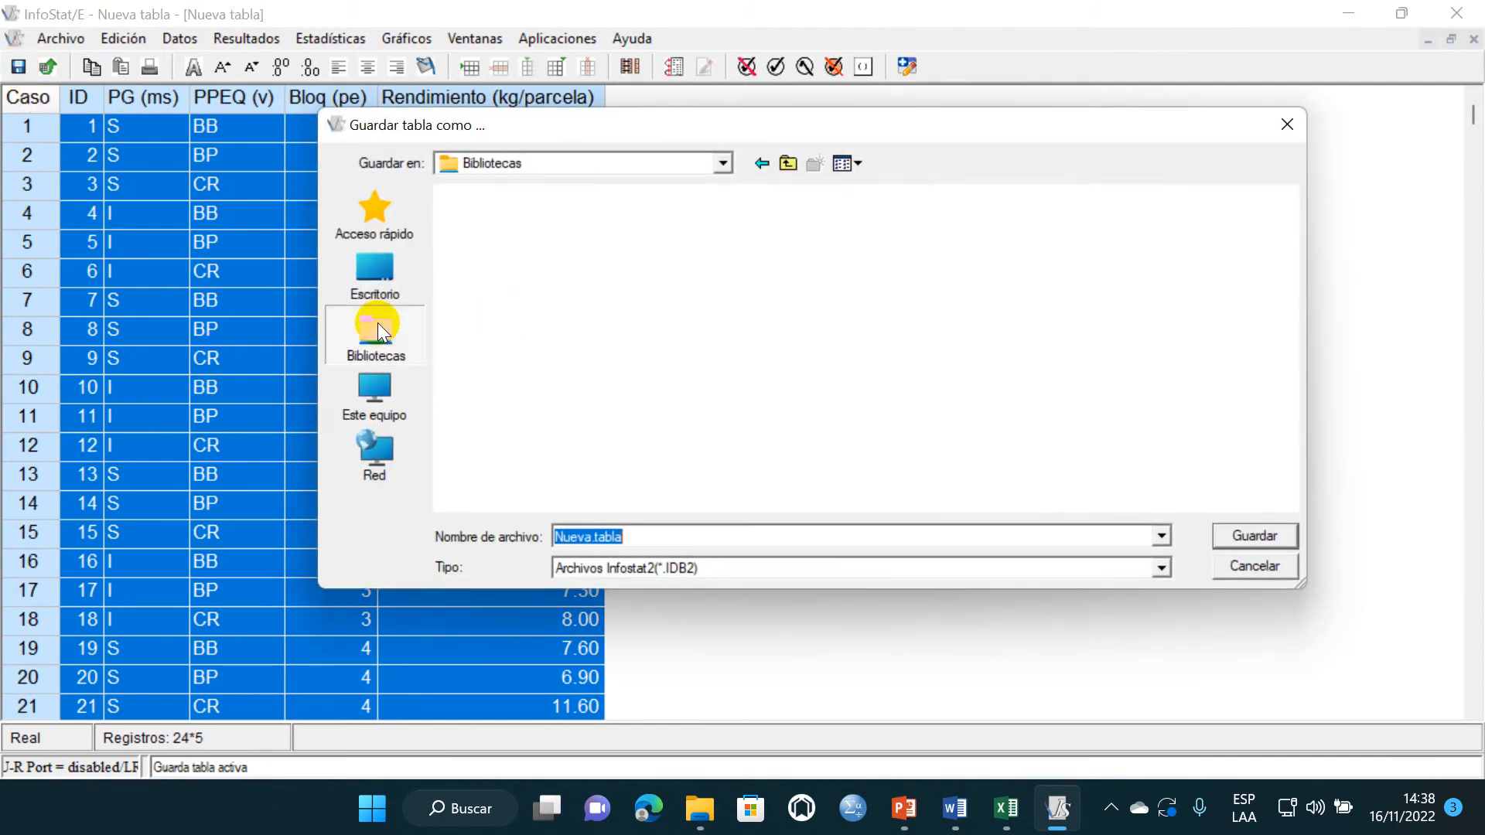
pyautogui.click(381, 276)
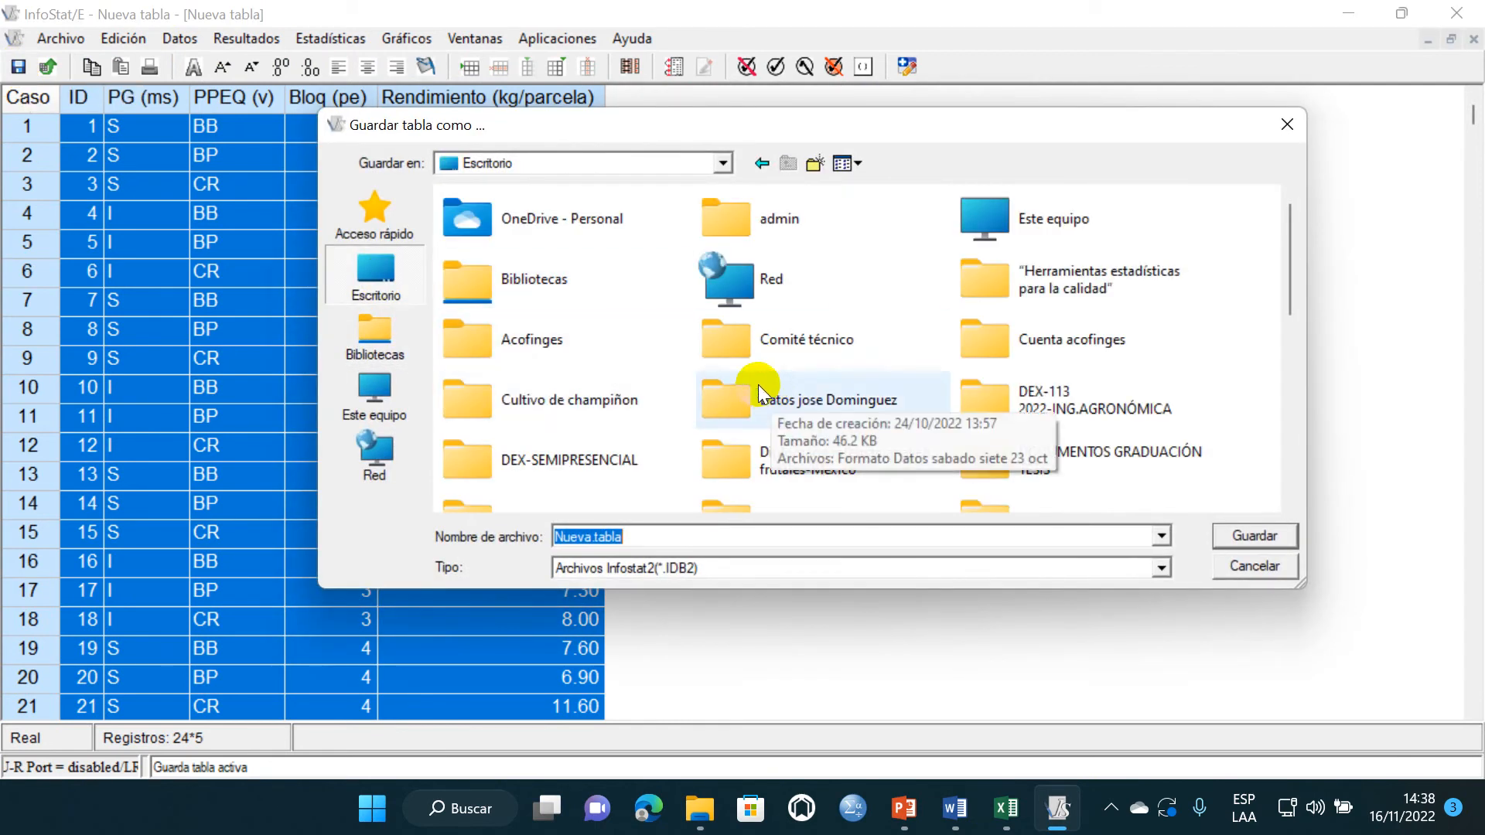
pyautogui.click(1100, 414)
pyautogui.doubleClick(1090, 396)
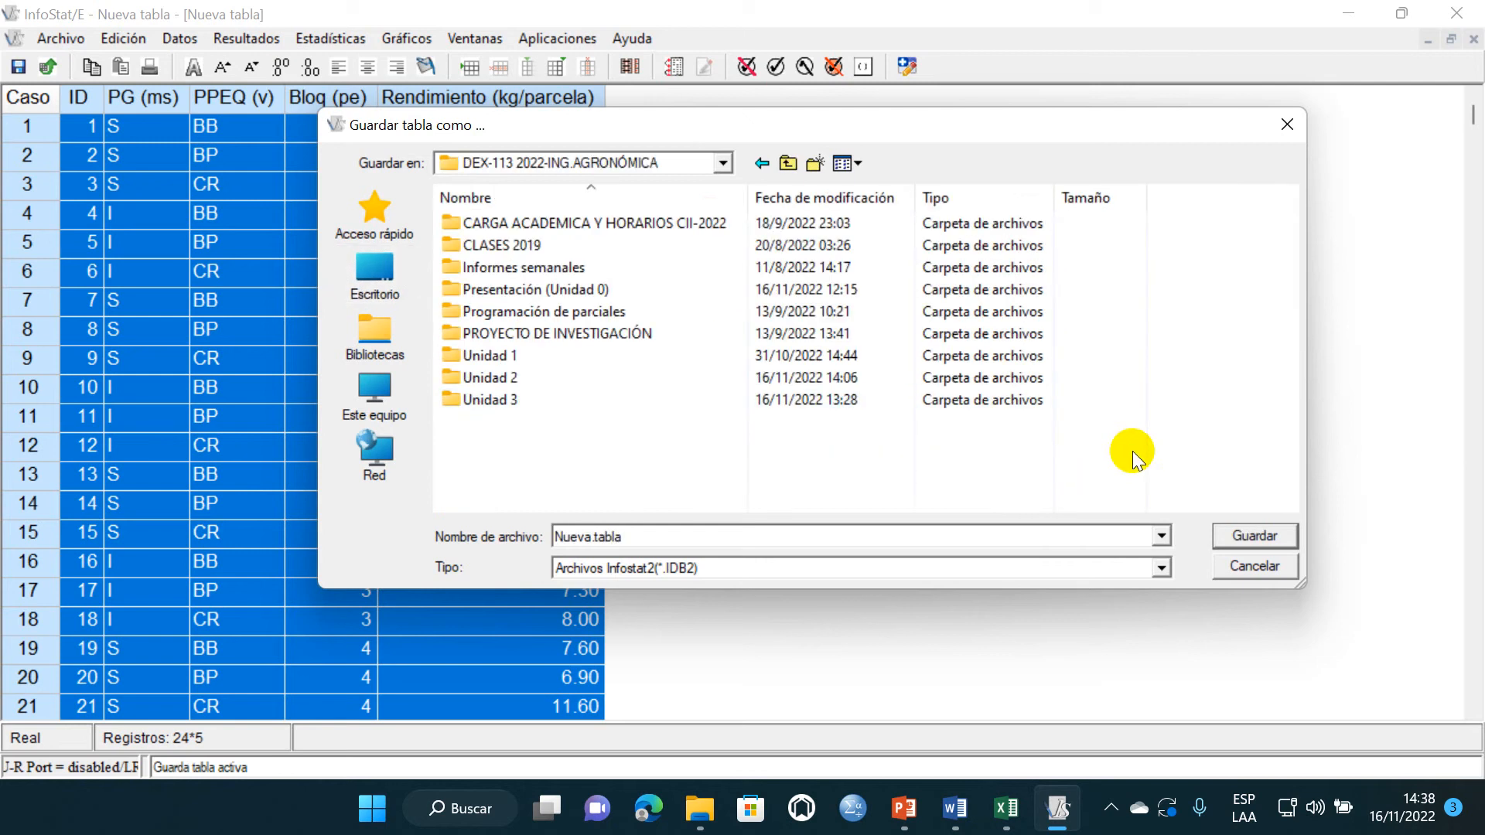
pyautogui.click(492, 400)
pyautogui.doubleClick(493, 400)
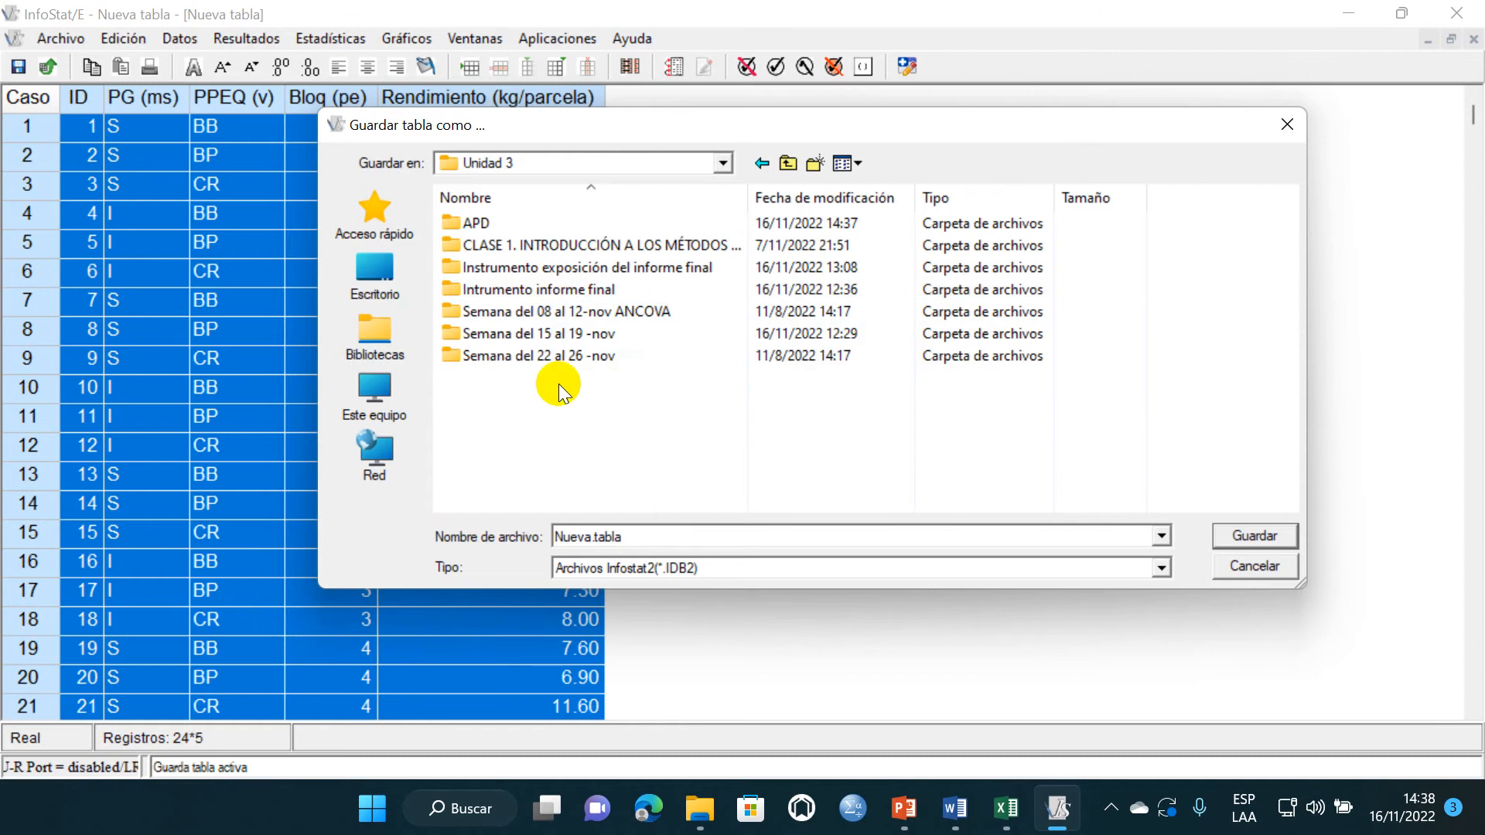
pyautogui.doubleClick(531, 223)
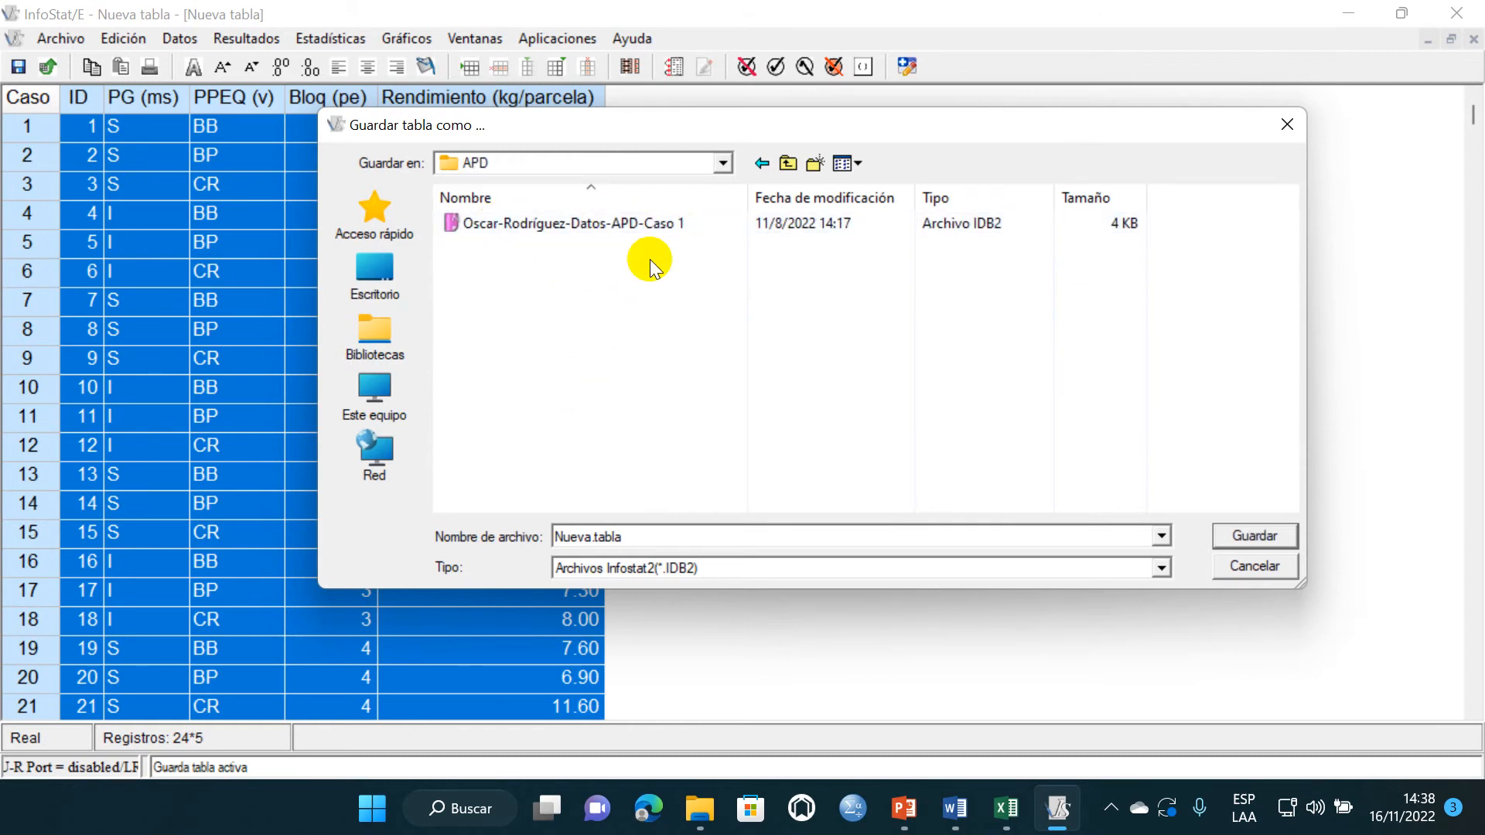
pyautogui.click(1287, 125)
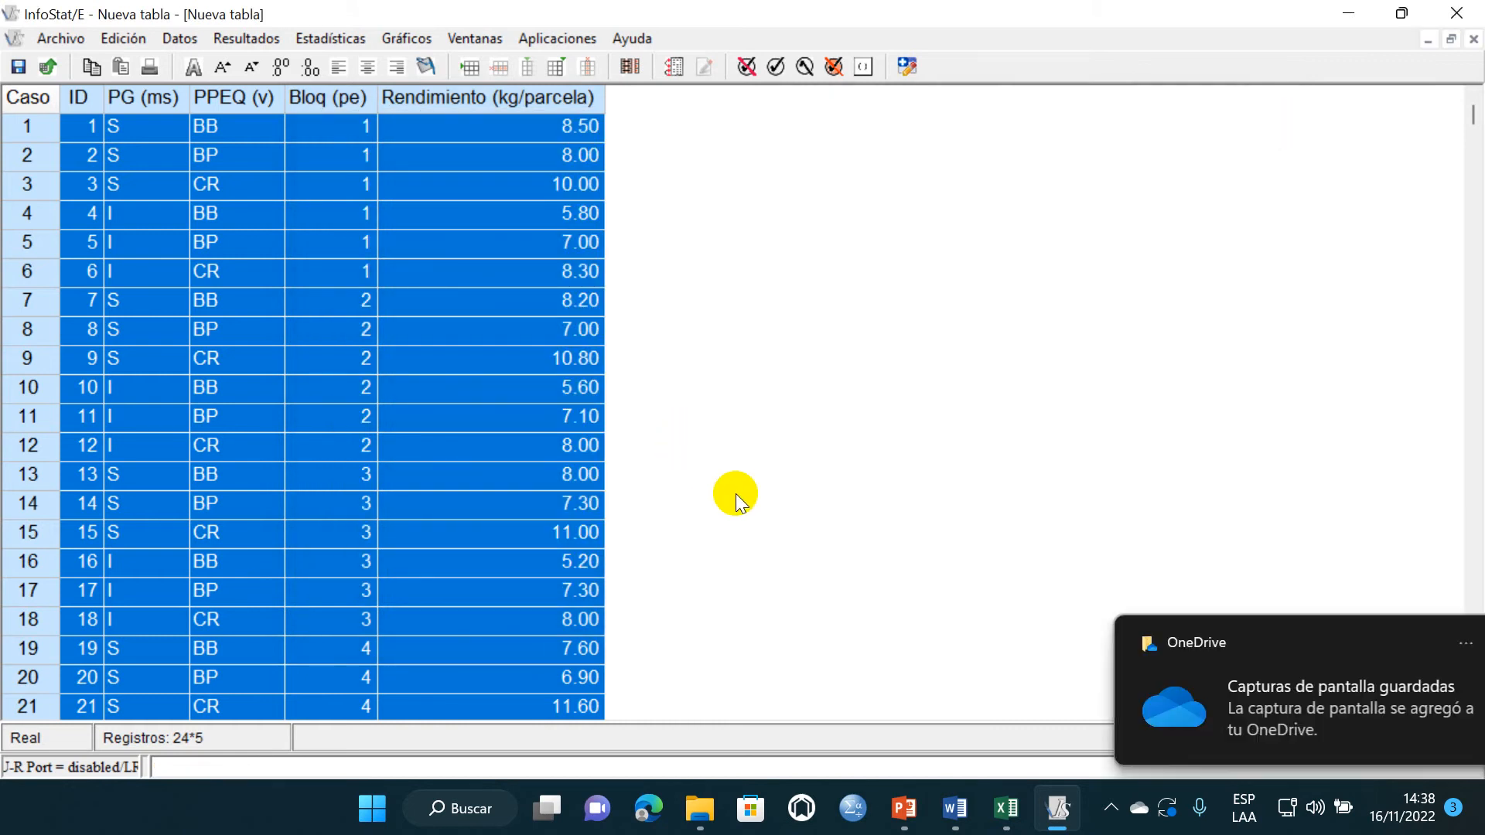
# - Switch to the Word report, paste the InfoStat screen capture under item 2, and crop the Windows taskbar off its lower edge
pyautogui.click(956, 810)
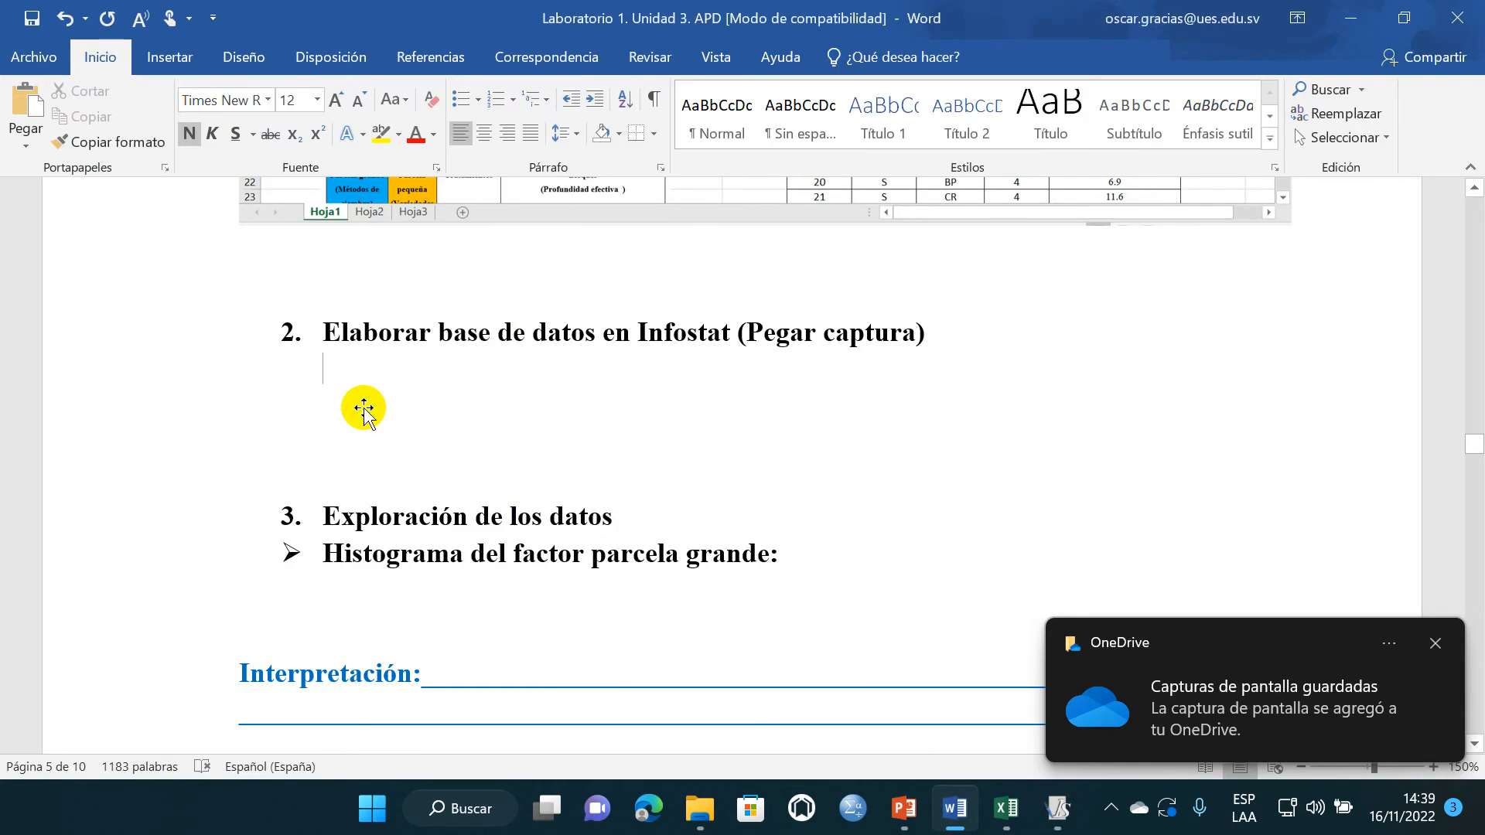
pyautogui.hotkey('ctrl', 'v')
pyautogui.click(889, 451)
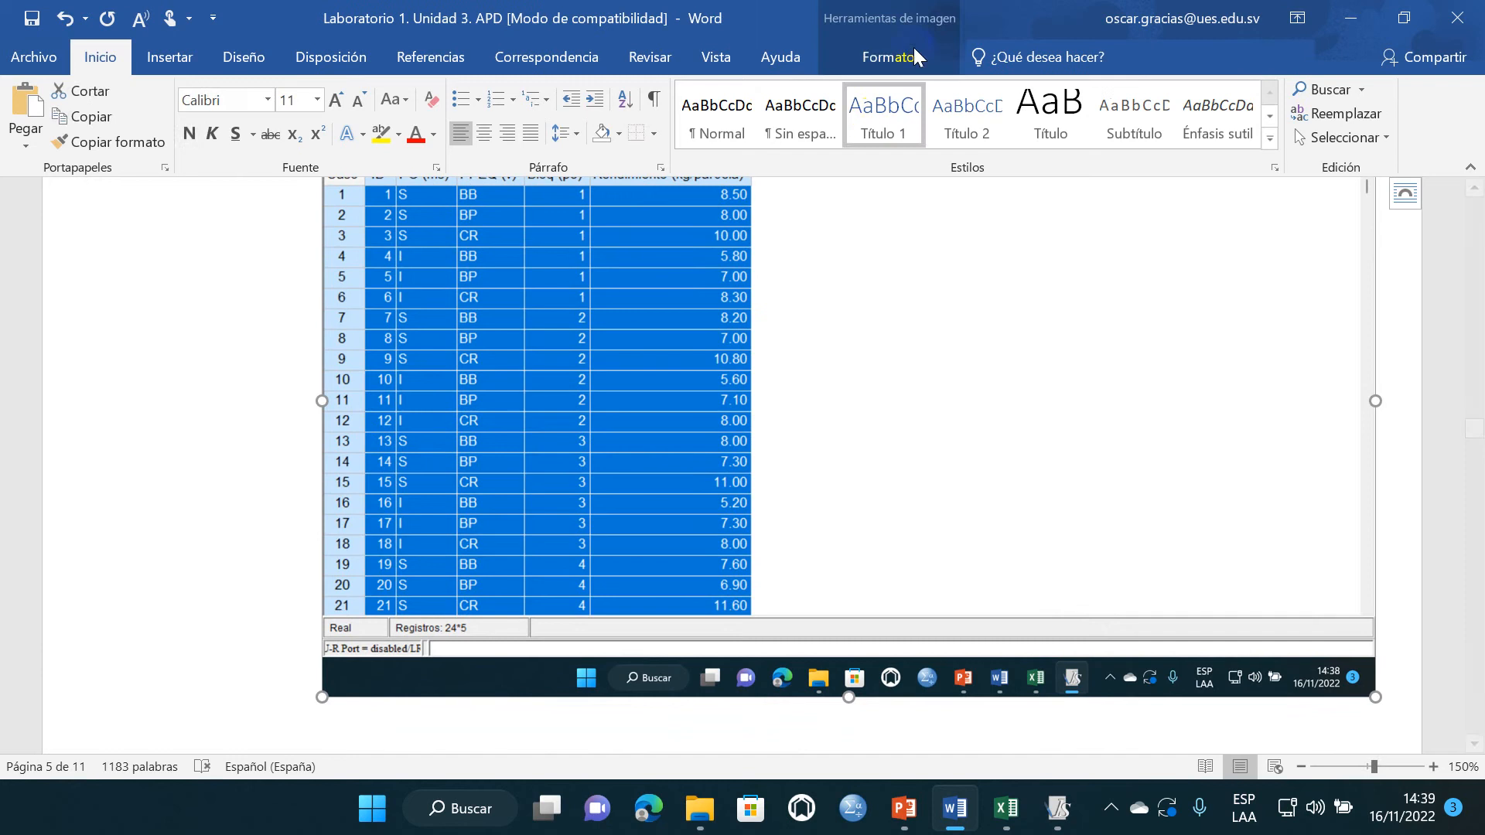
pyautogui.click(890, 57)
pyautogui.click(1294, 109)
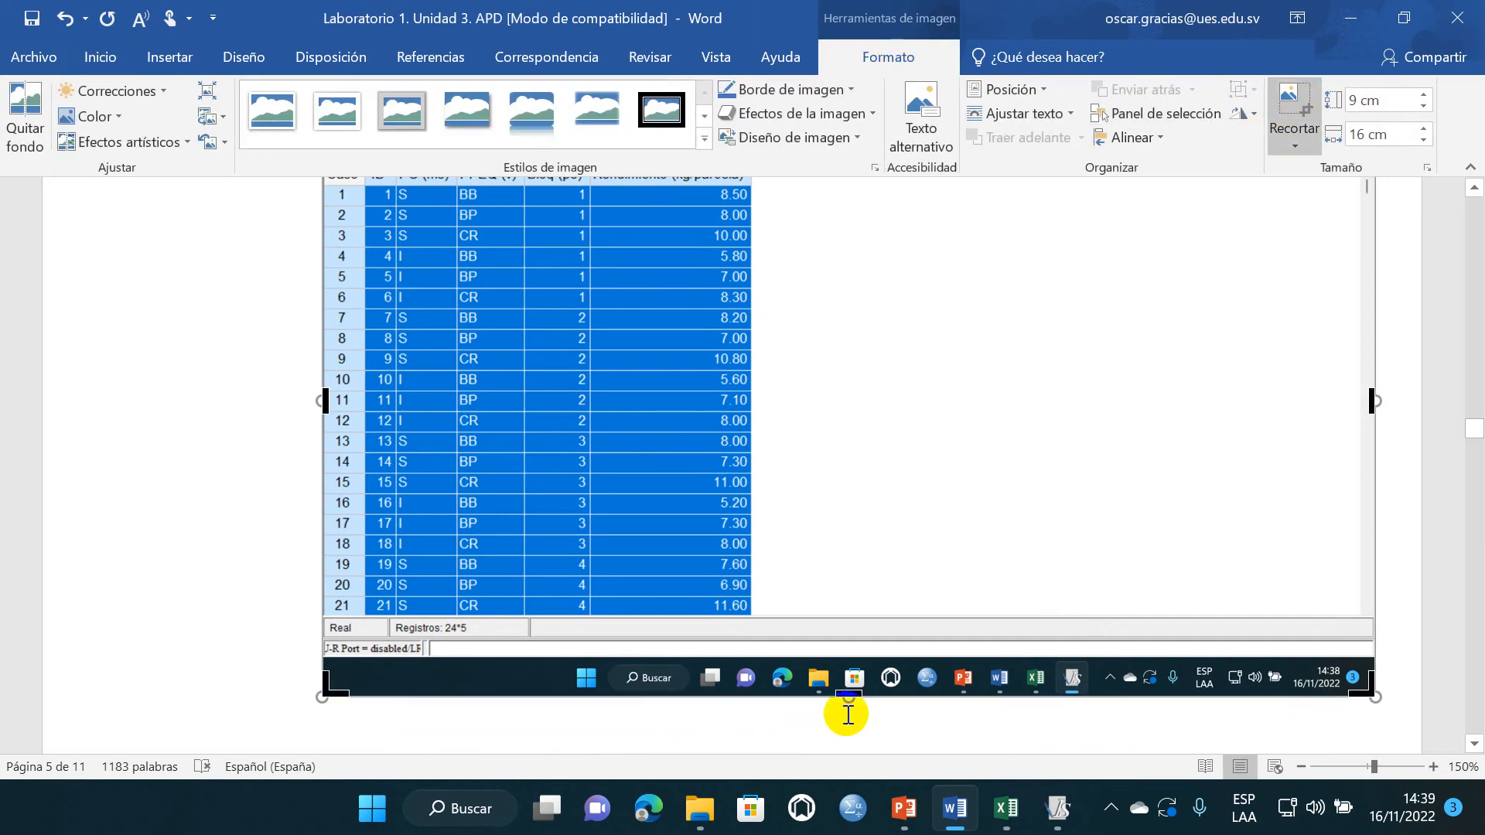
pyautogui.moveTo(851, 694); pyautogui.dragTo(841, 650)
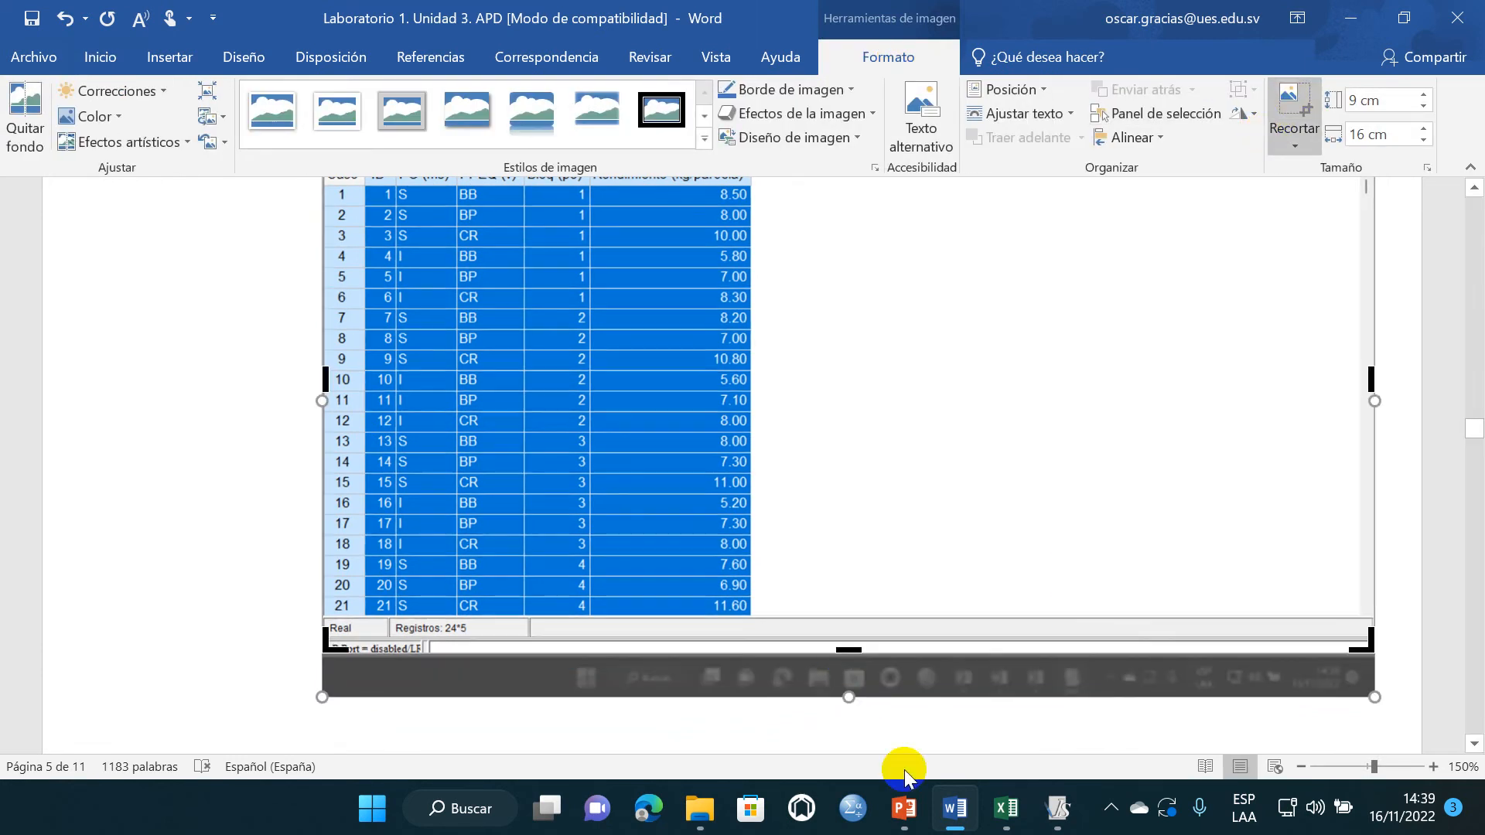
pyautogui.click(931, 733)
# - Adjust the blank lines above item 3, "Exploración de los datos", so that the heading starts on the next page
pyautogui.scroll(-2, 565, 618)
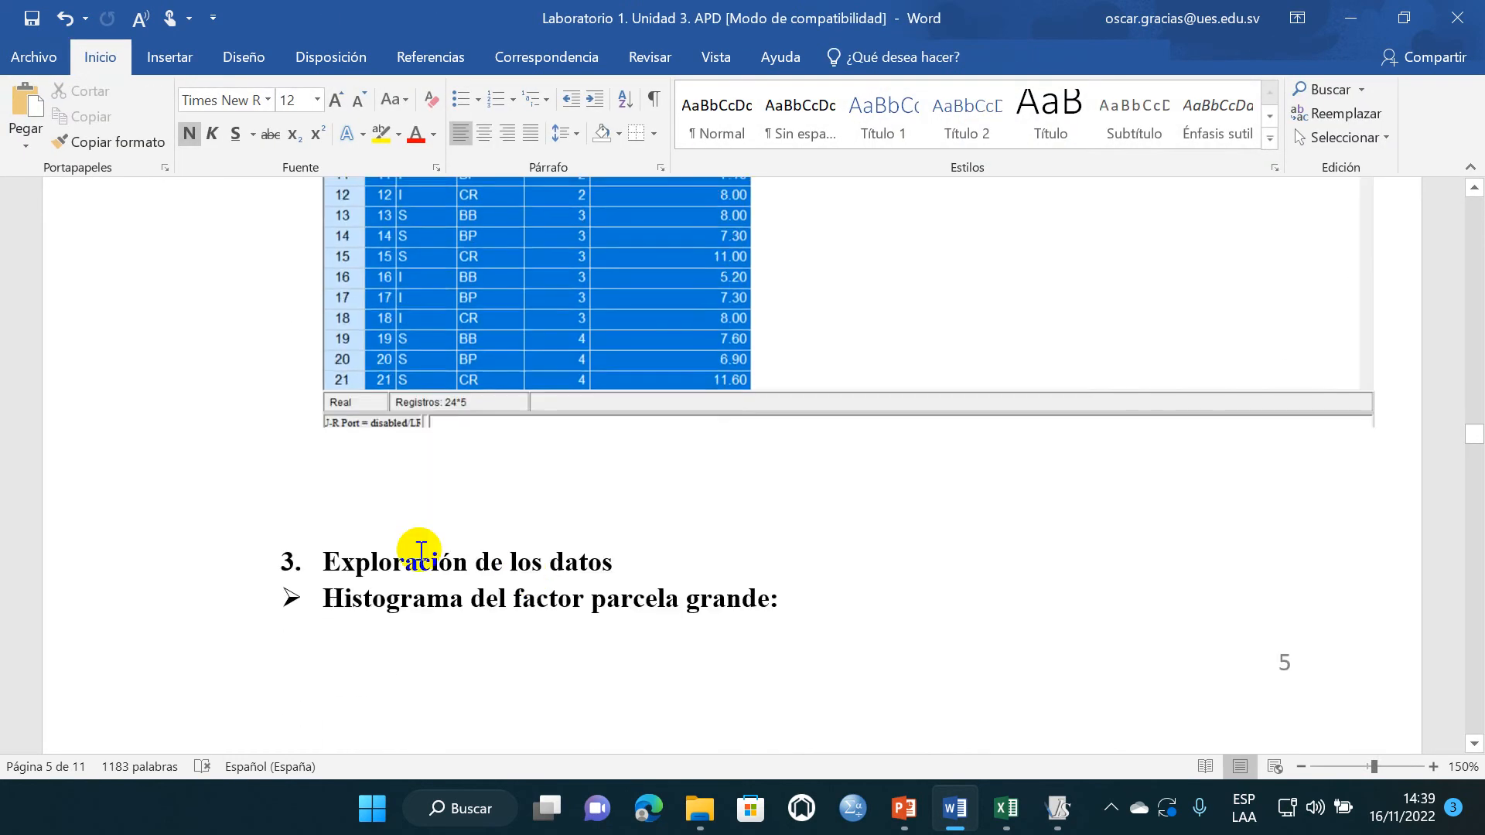
pyautogui.press('Return')
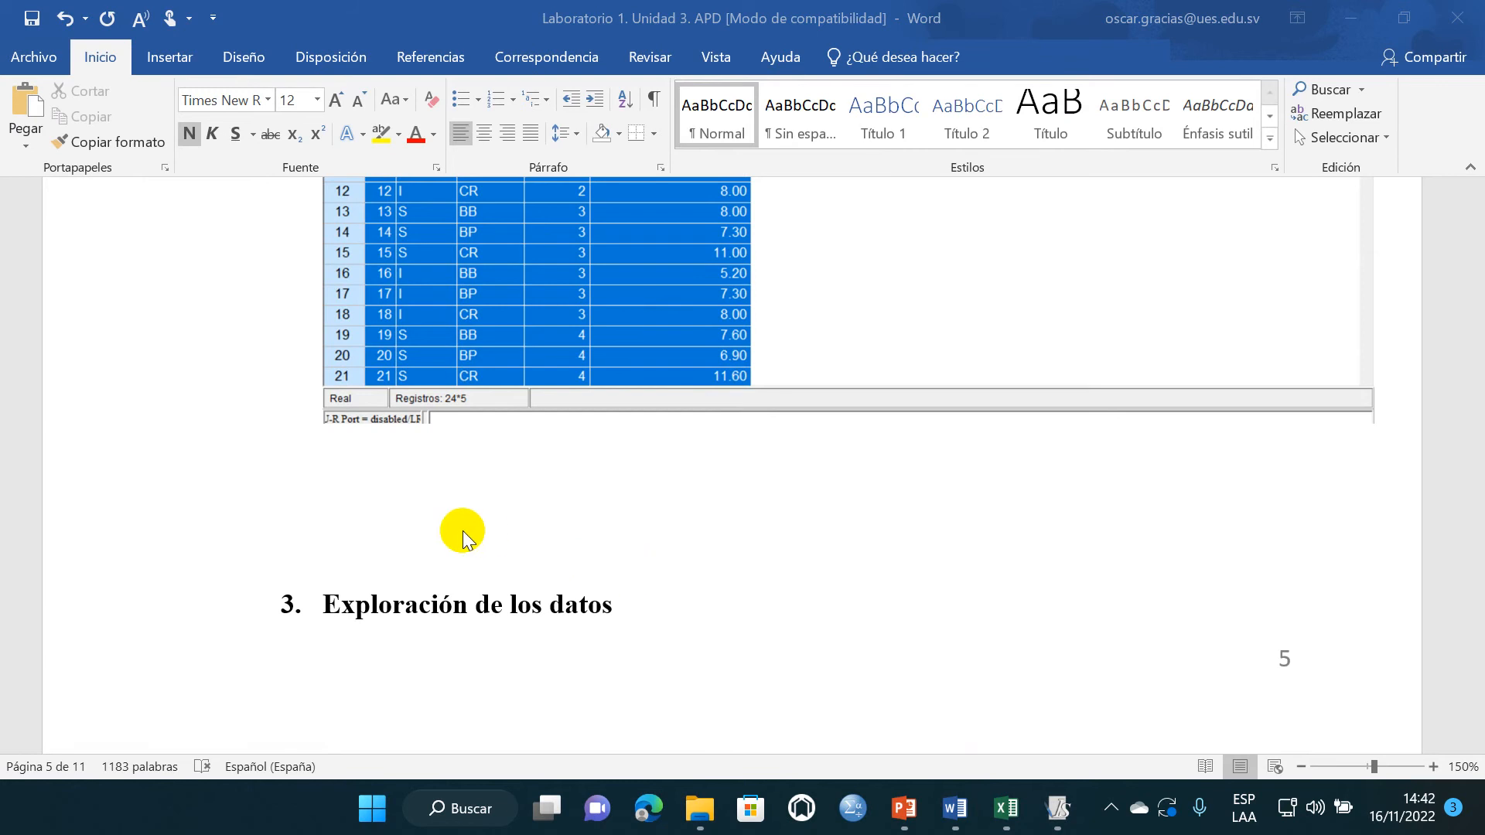
pyautogui.click(440, 571)
pyautogui.press('BackSpace')
pyautogui.press('BackSpace')
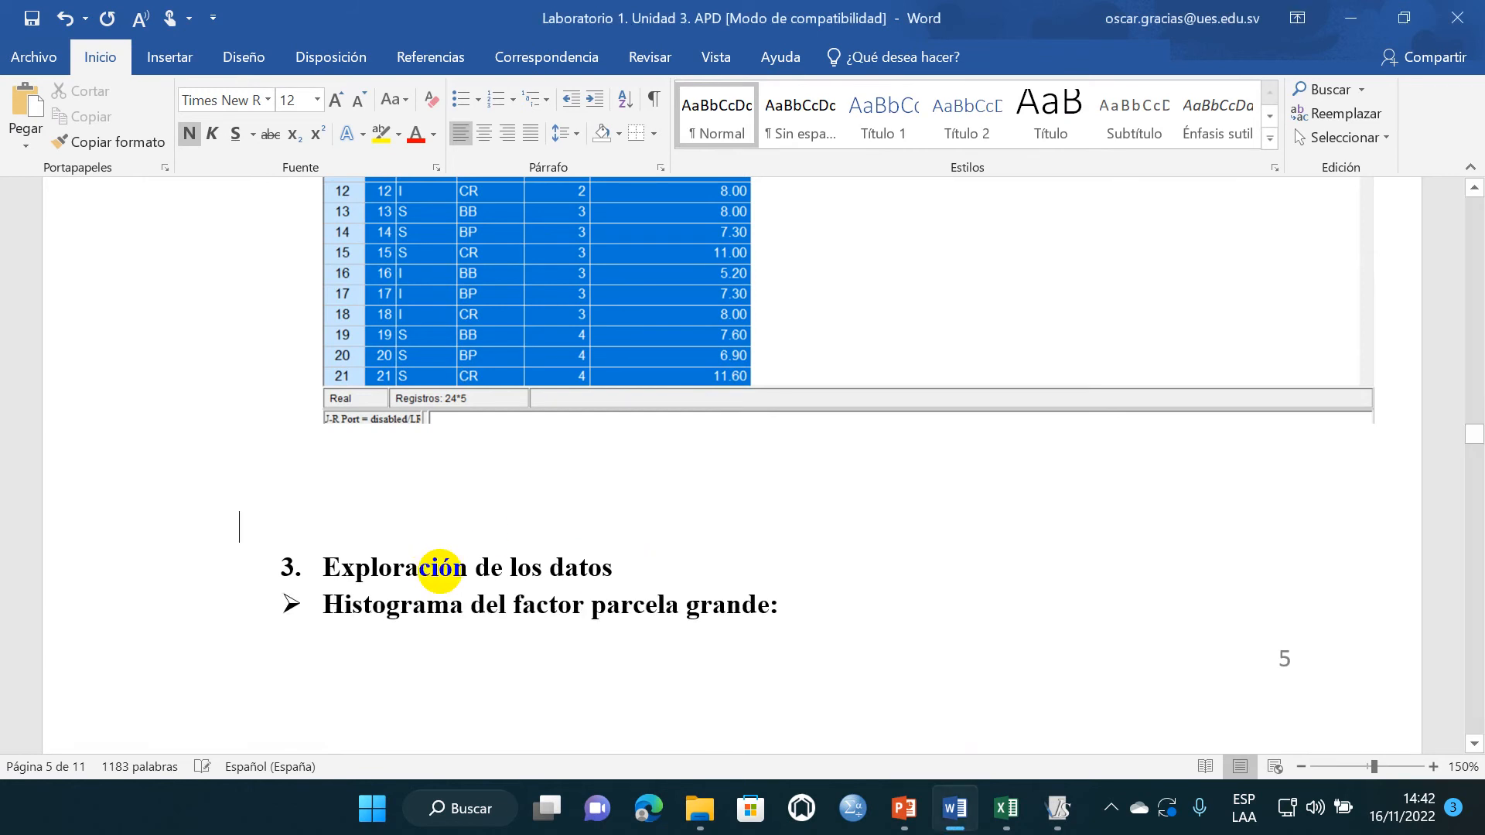
pyautogui.scroll(-1, 436, 573)
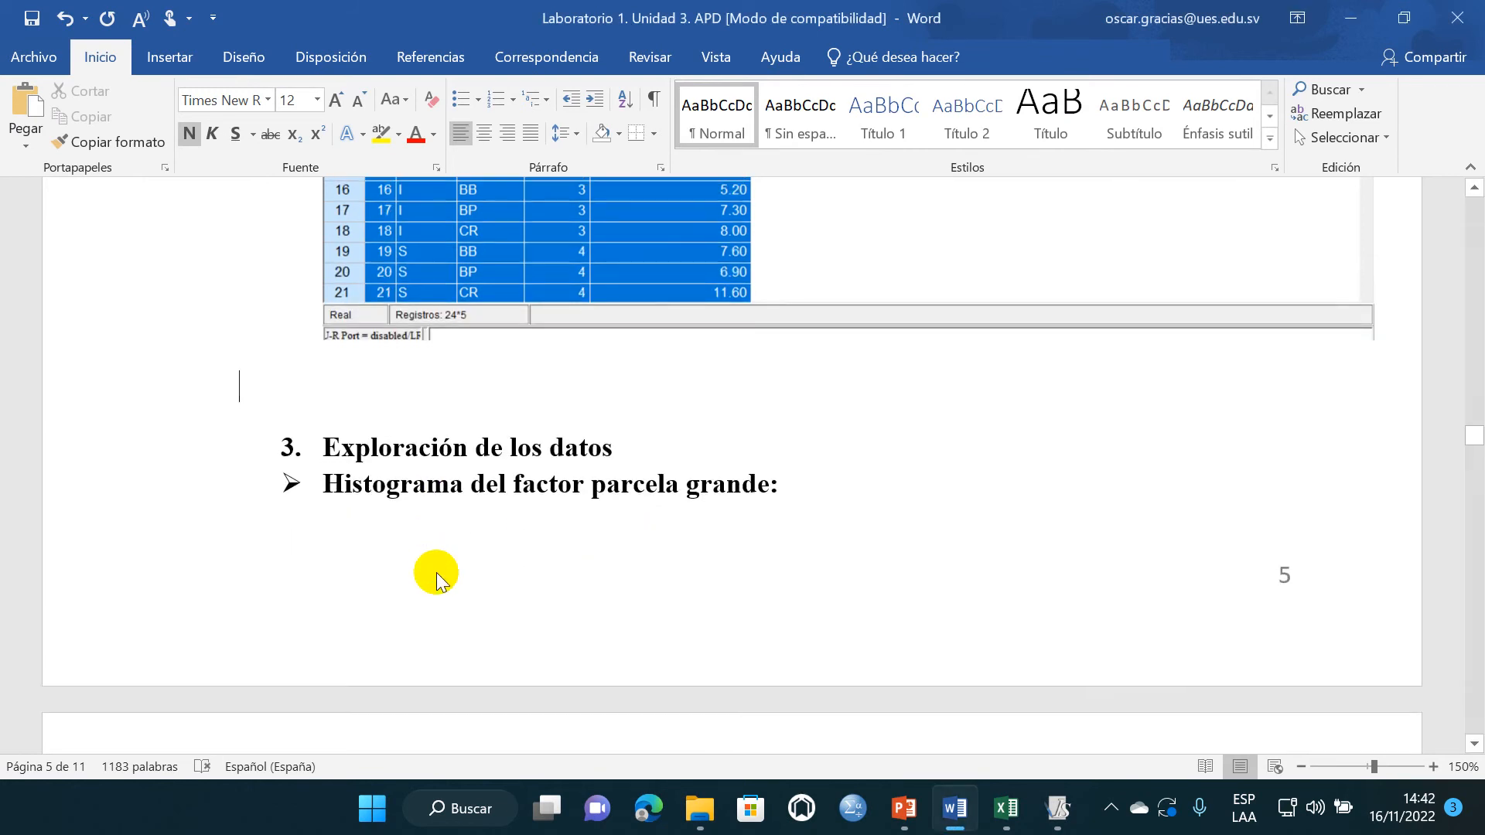
pyautogui.press('Return')
pyautogui.press('Return')
pyautogui.press('Return')
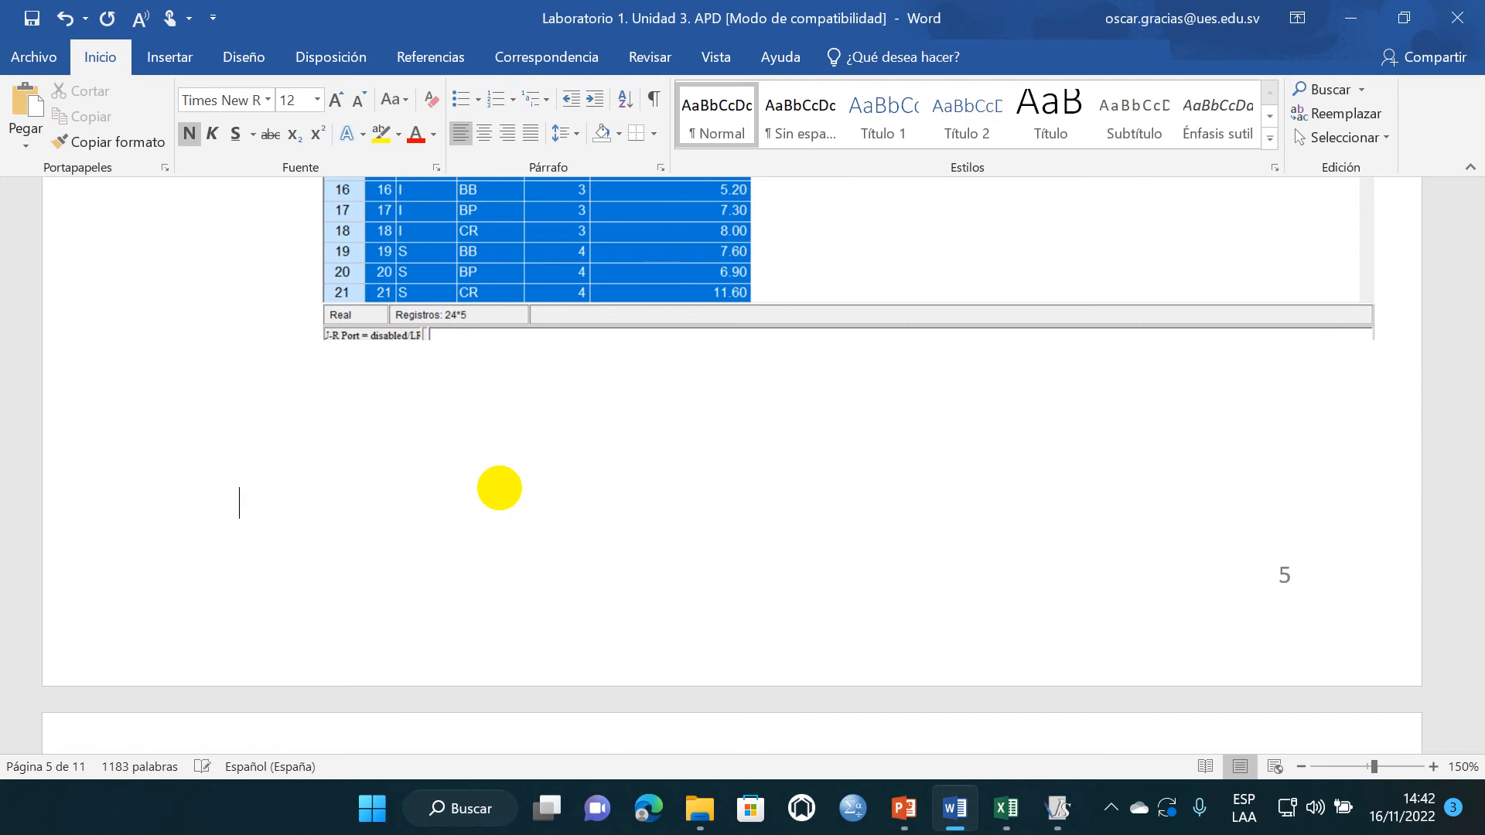
pyautogui.scroll(-9, 453, 504)
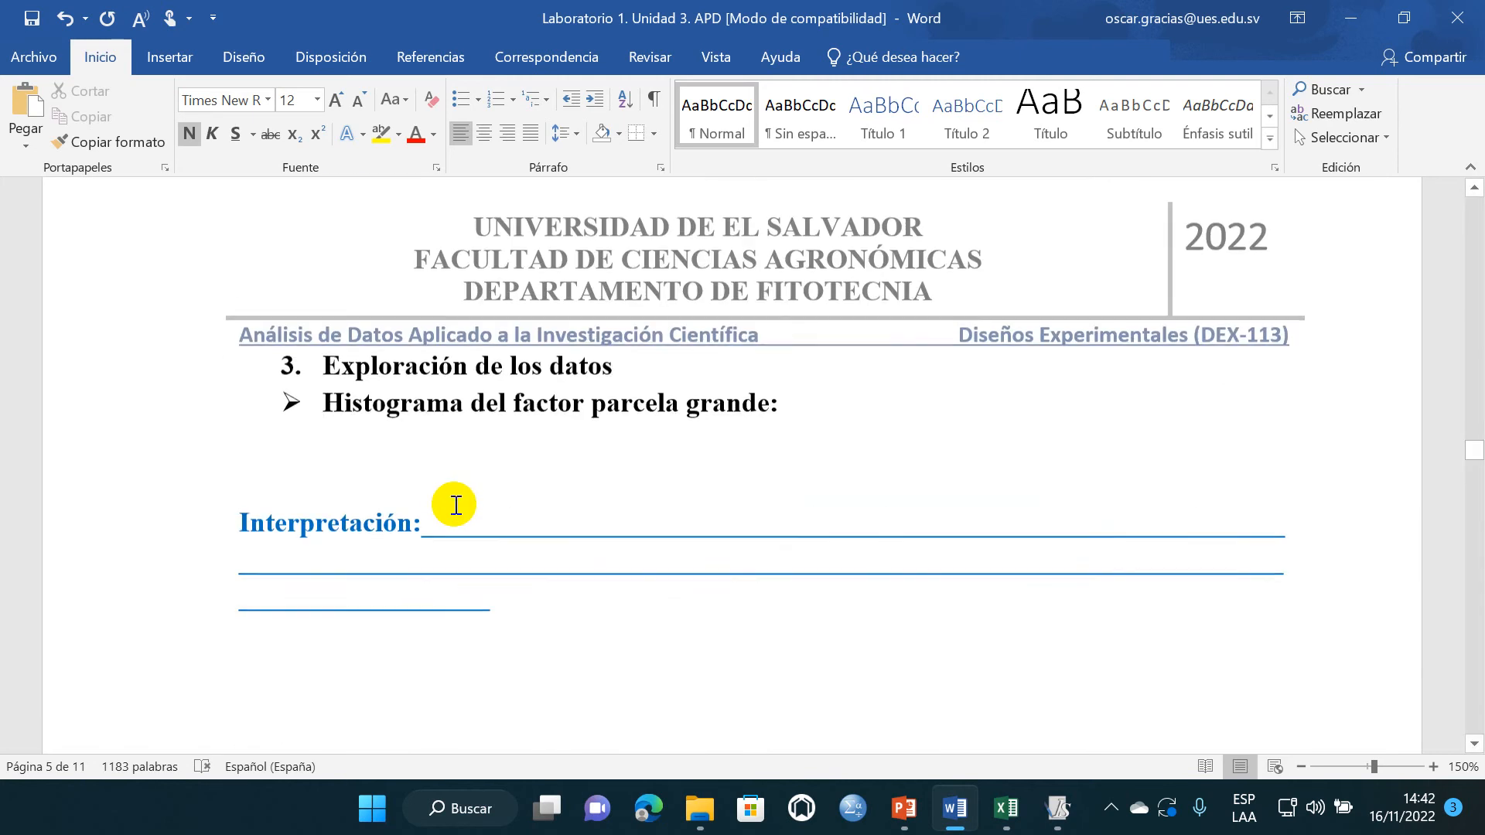
pyautogui.scroll(-1, 456, 505)
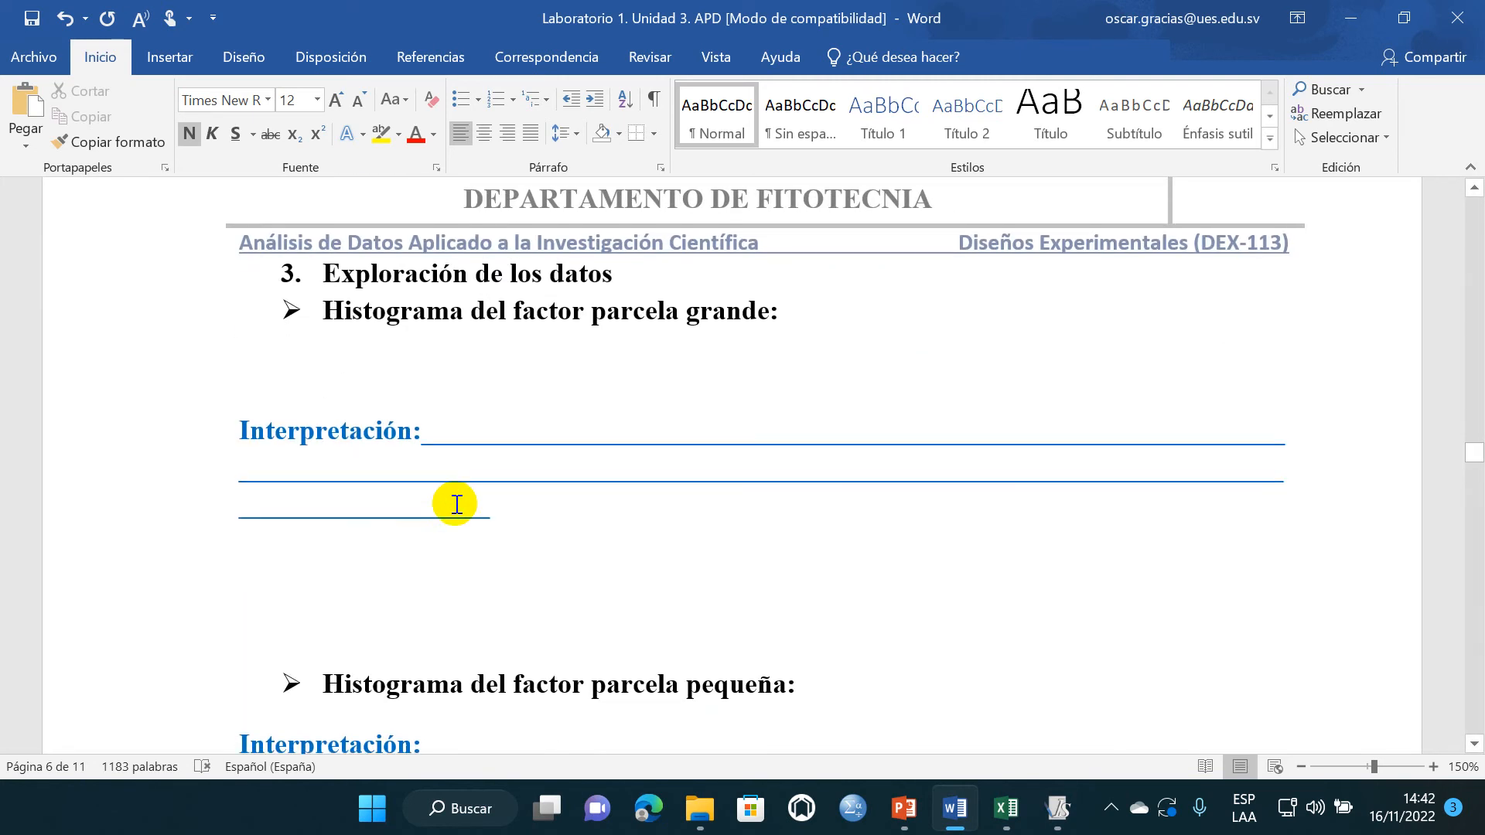
pyautogui.click(396, 554)
# - Switch to InfoStat and set up Medidas resumen with Rendimiento (kg/parcela) as the variable and PG (ms) as the classification criterion
pyautogui.moveTo(1061, 814)
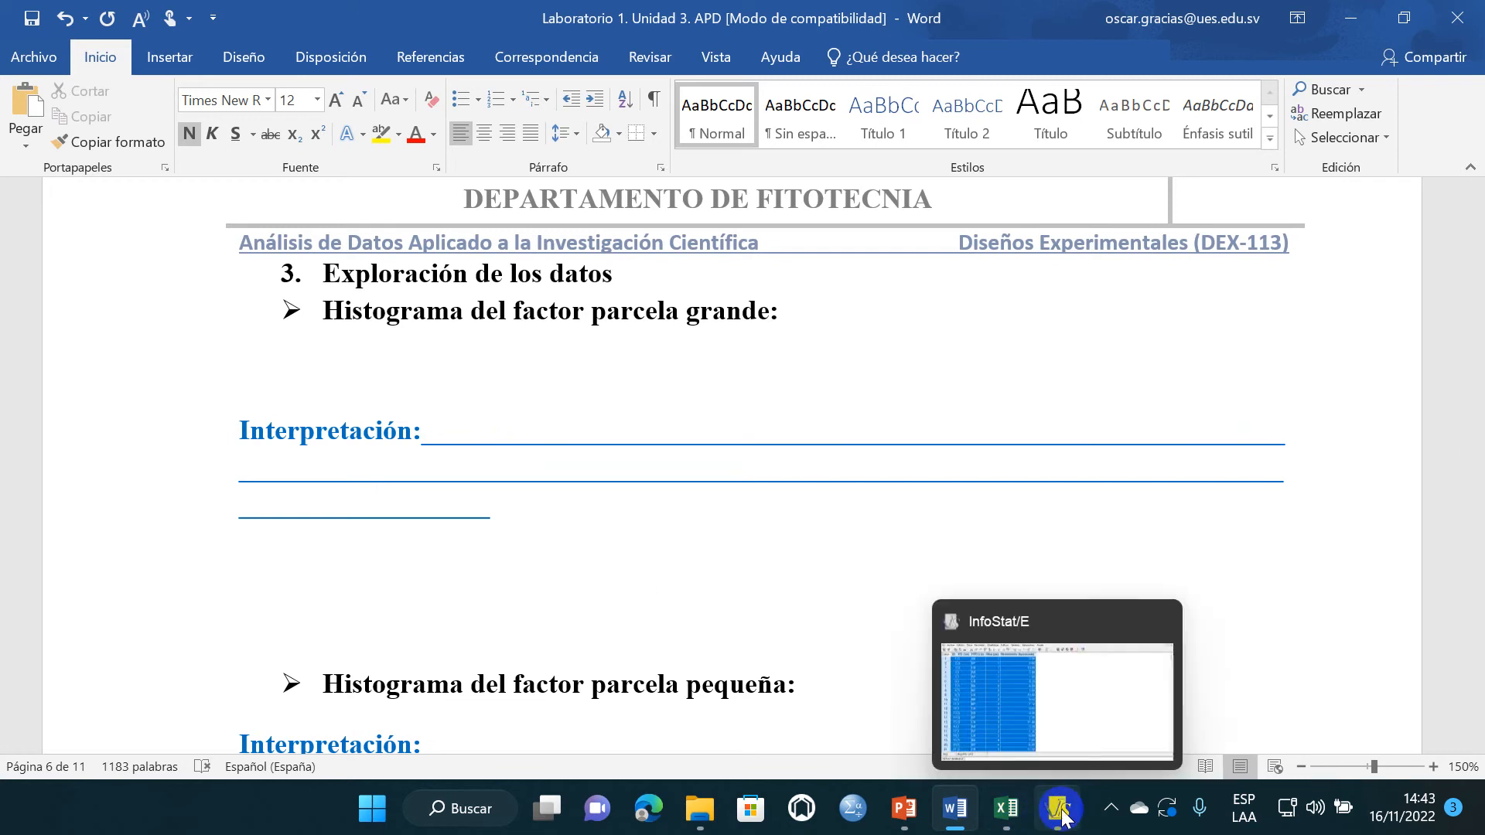
pyautogui.click(1029, 709)
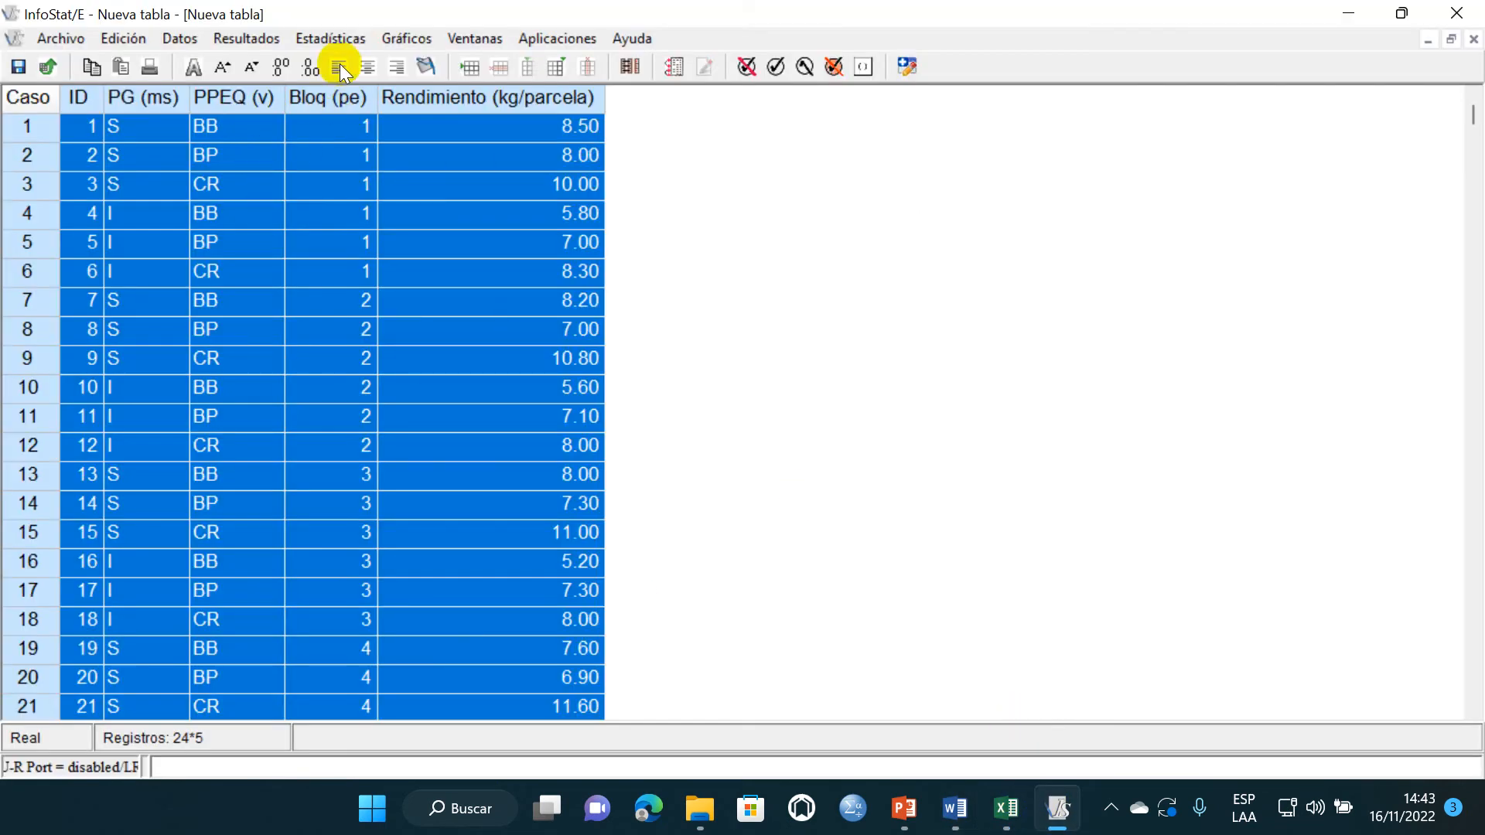
pyautogui.click(337, 35)
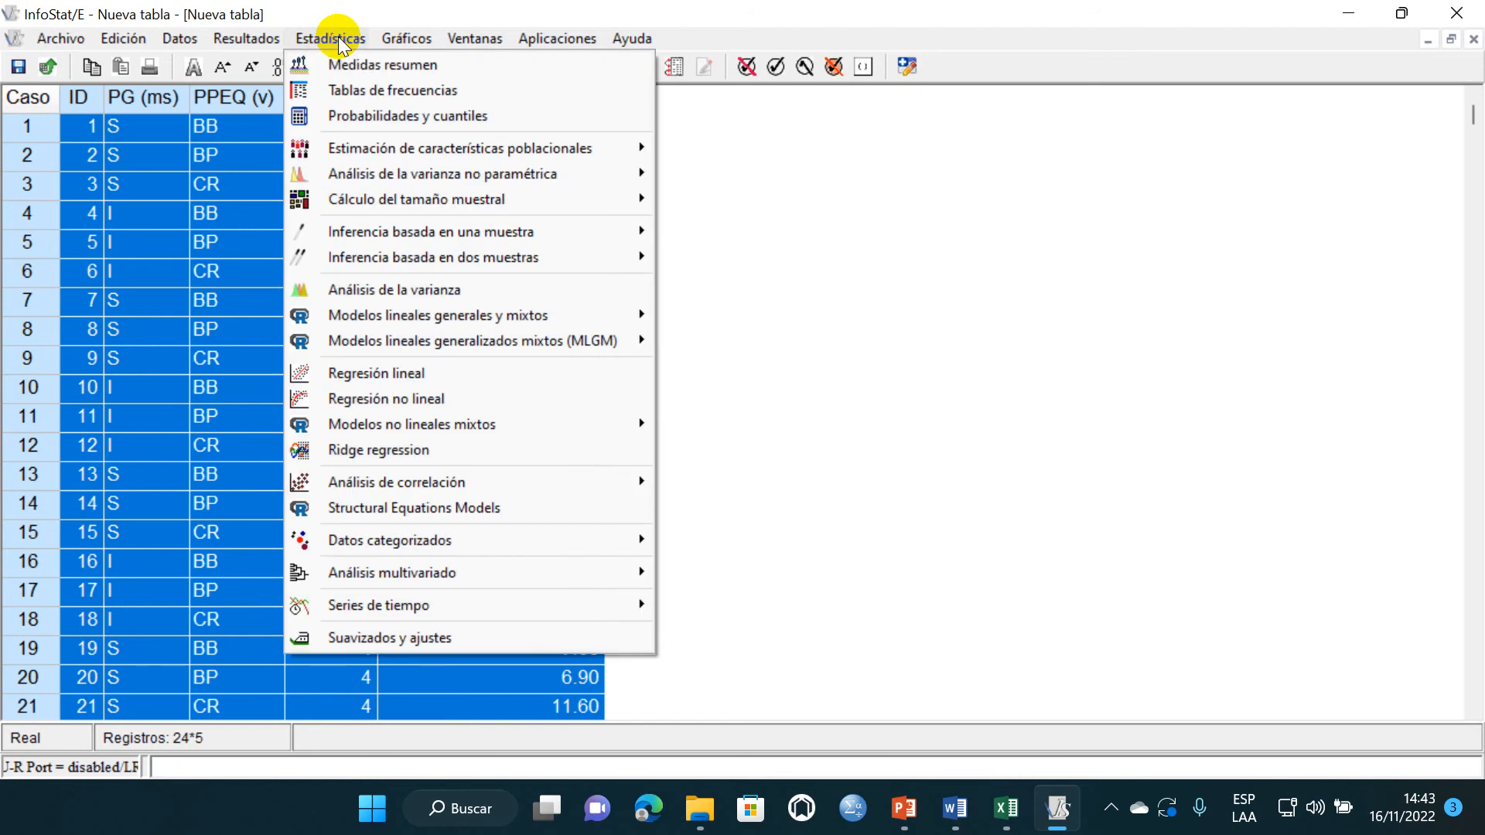
pyautogui.click(441, 68)
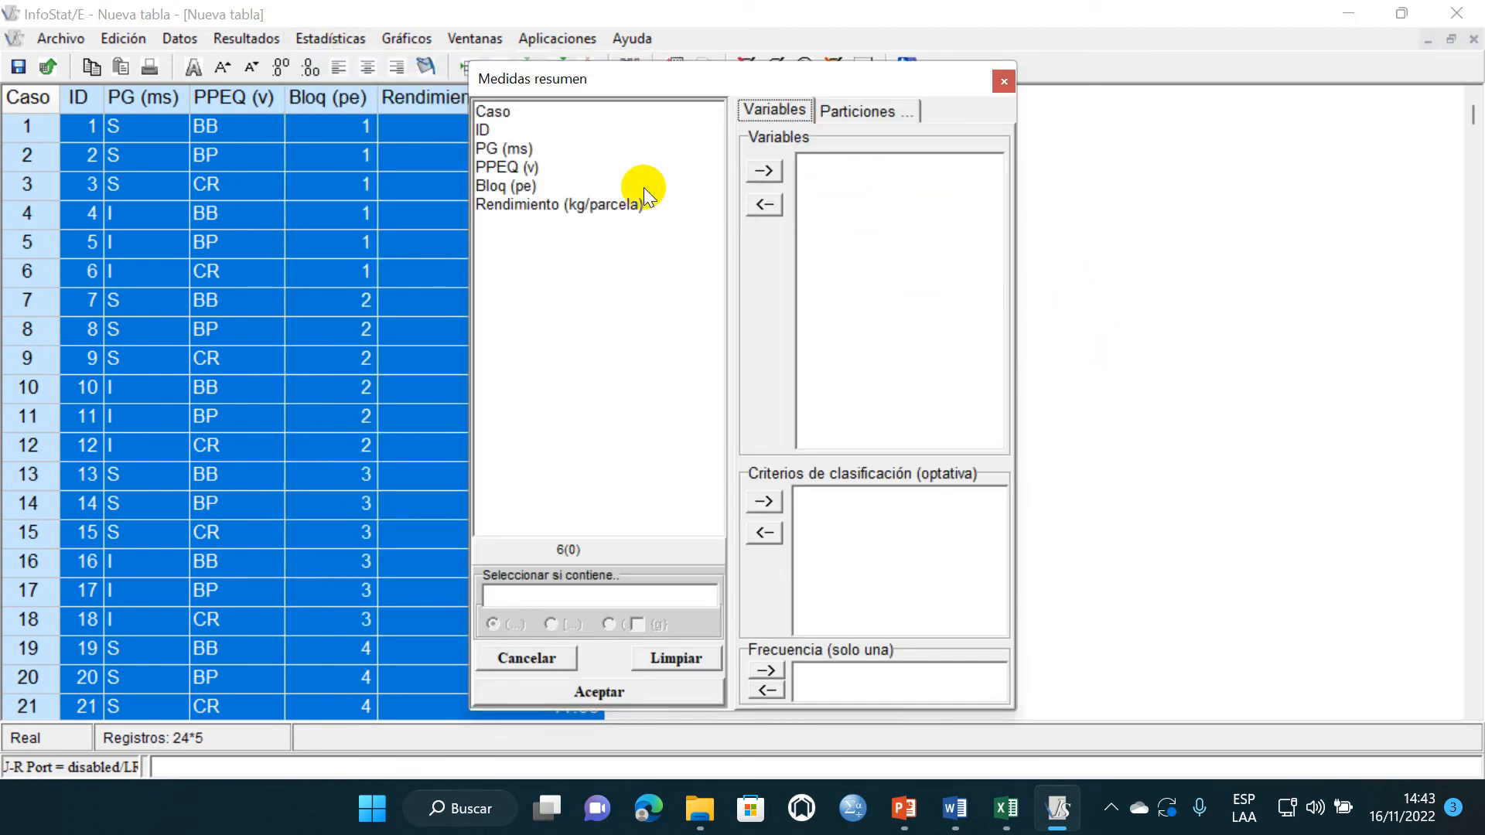
pyautogui.click(504, 149)
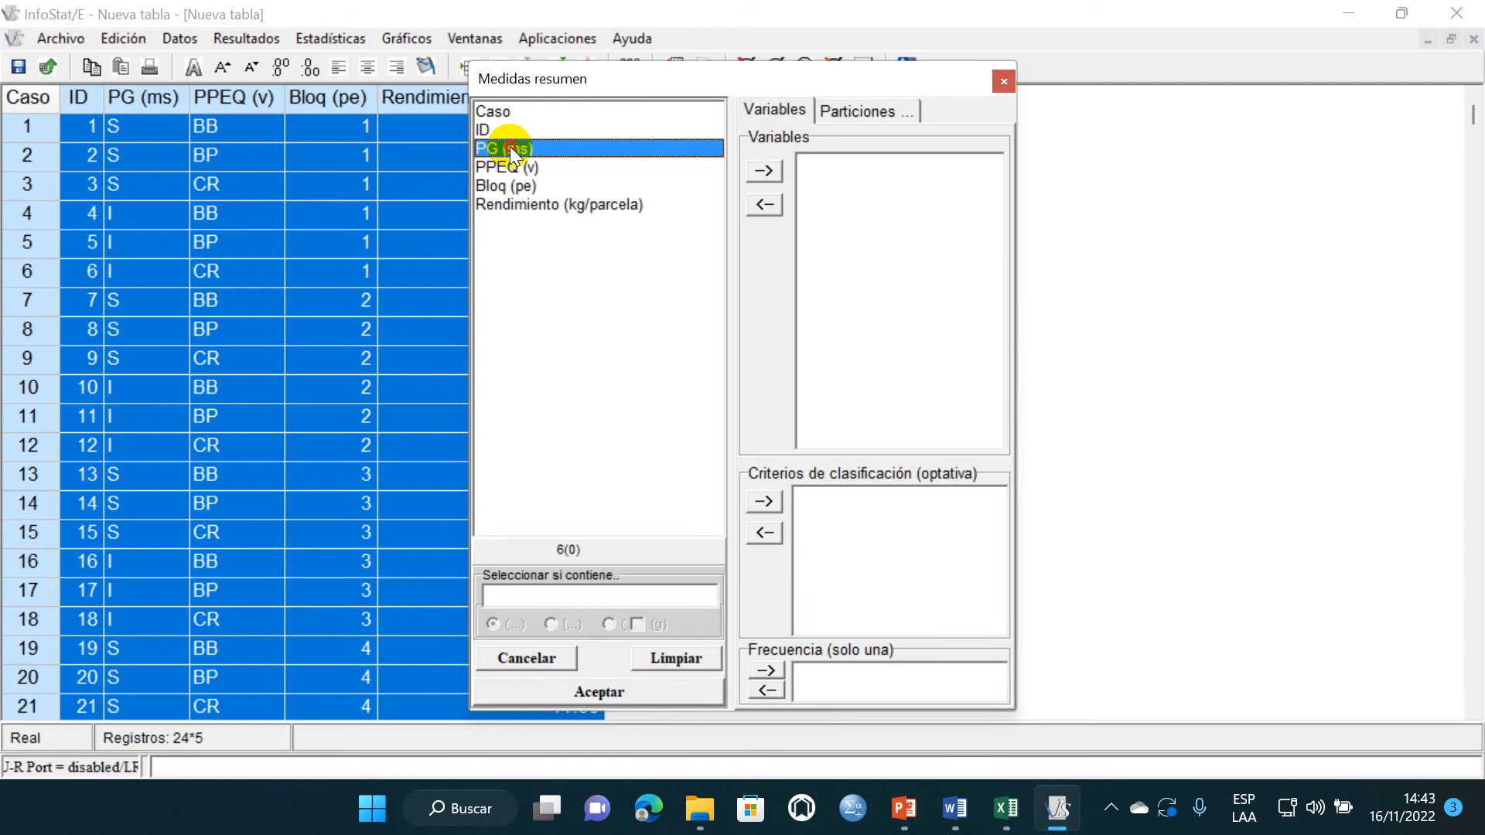
pyautogui.click(764, 170)
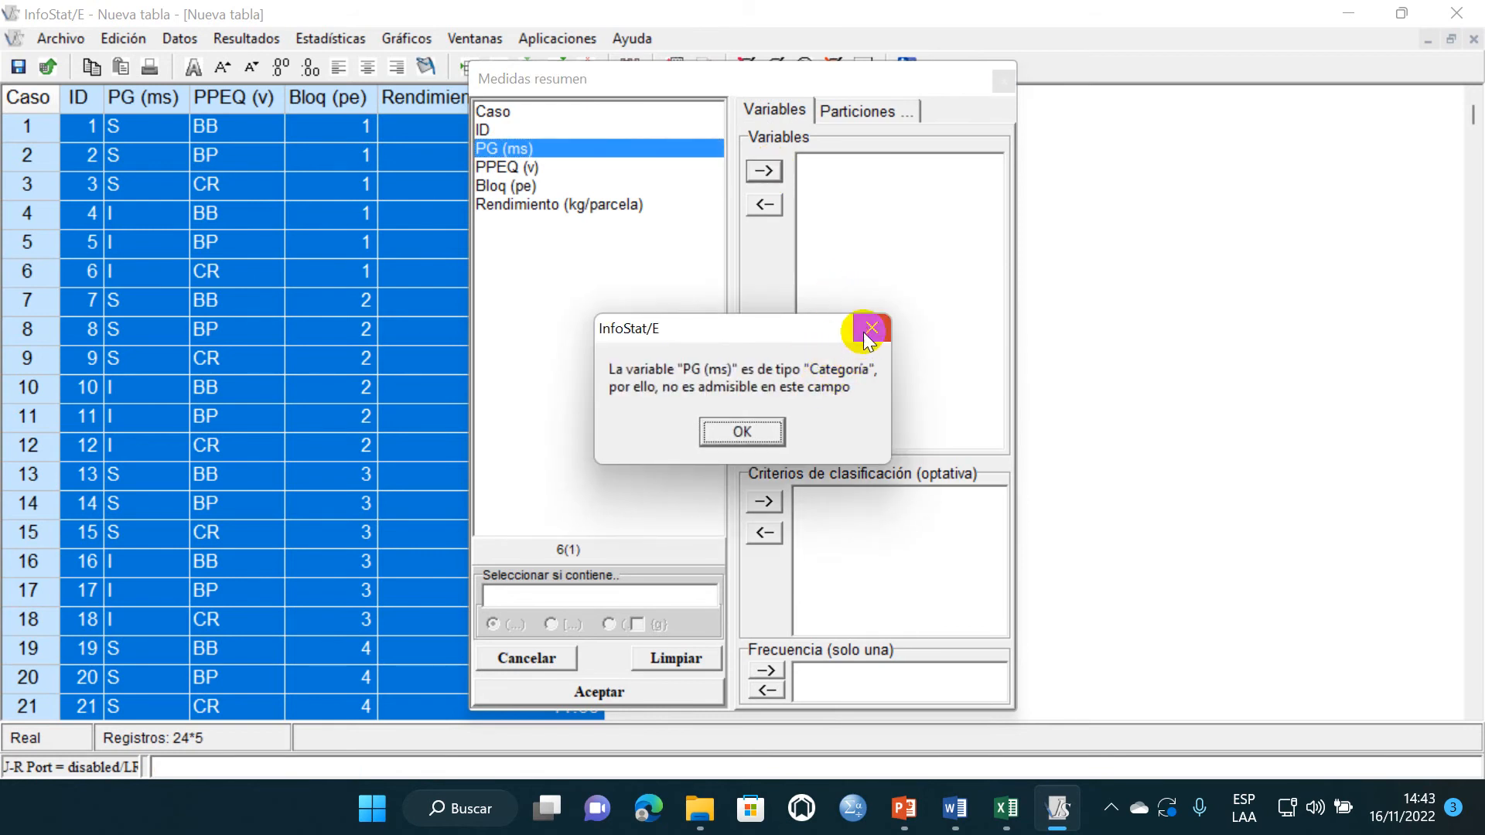
pyautogui.click(866, 326)
pyautogui.click(499, 149)
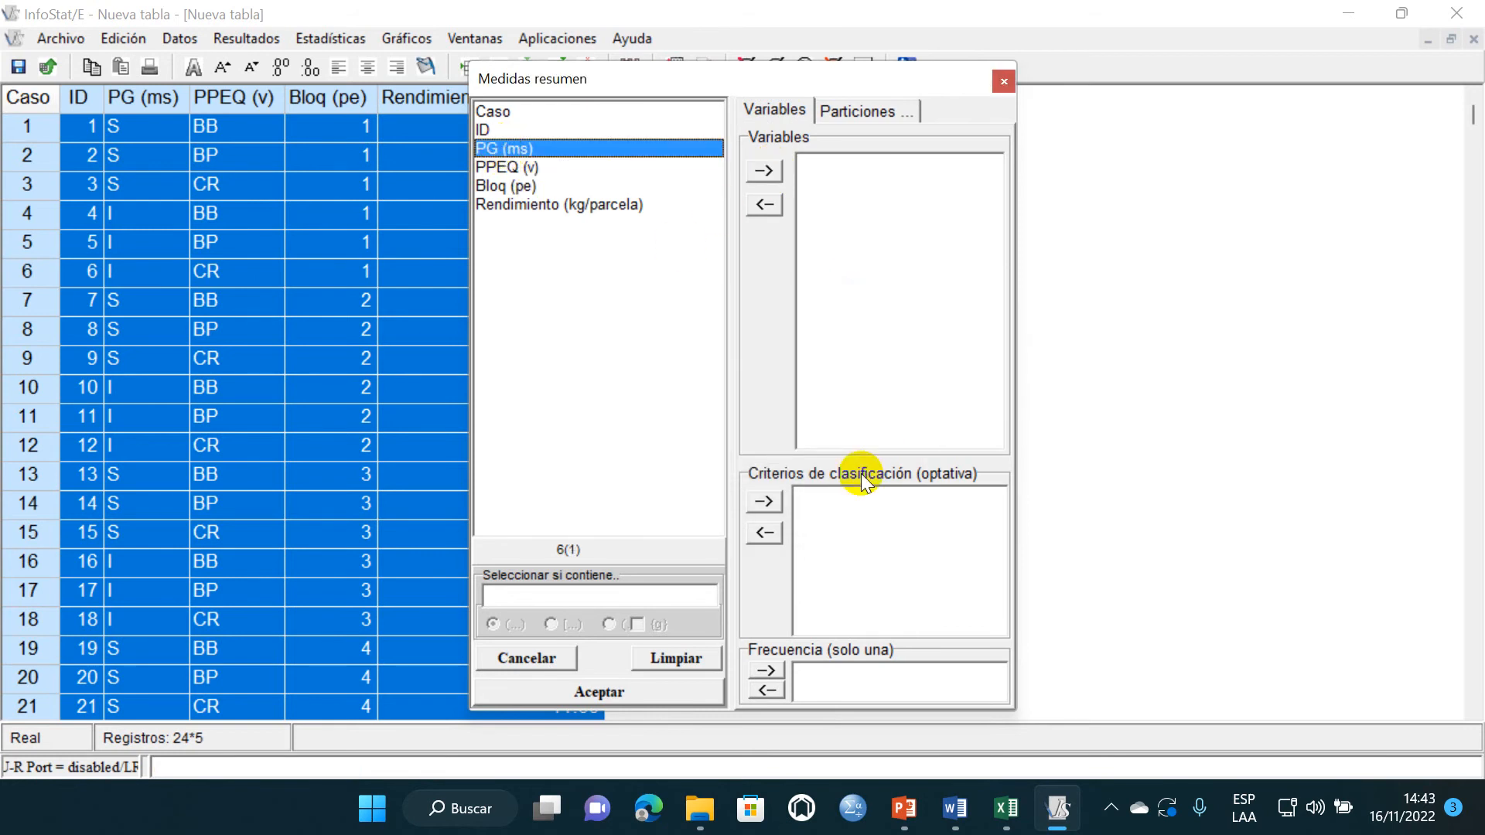
pyautogui.click(764, 503)
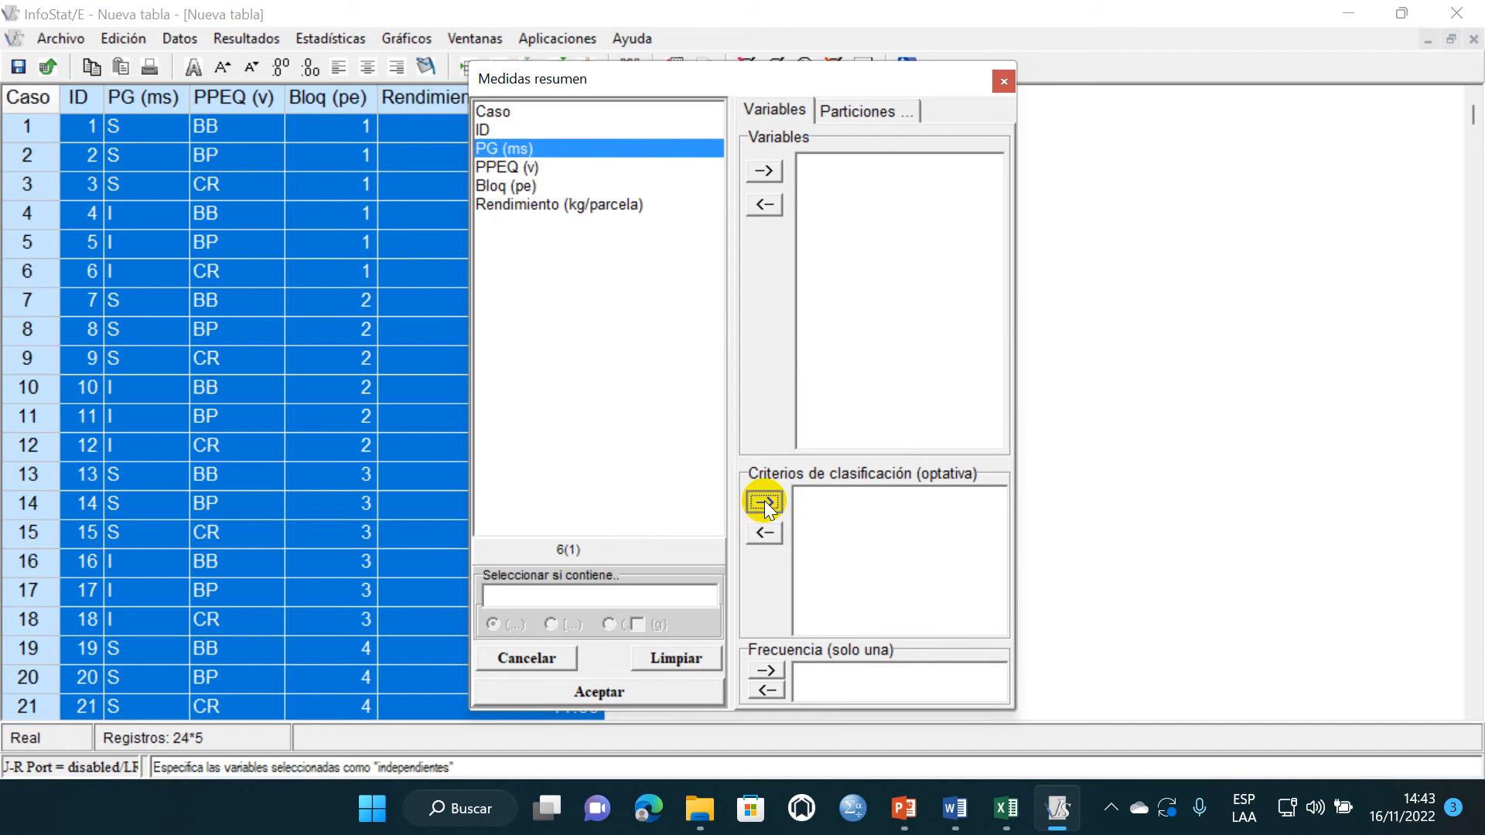
pyautogui.click(560, 185)
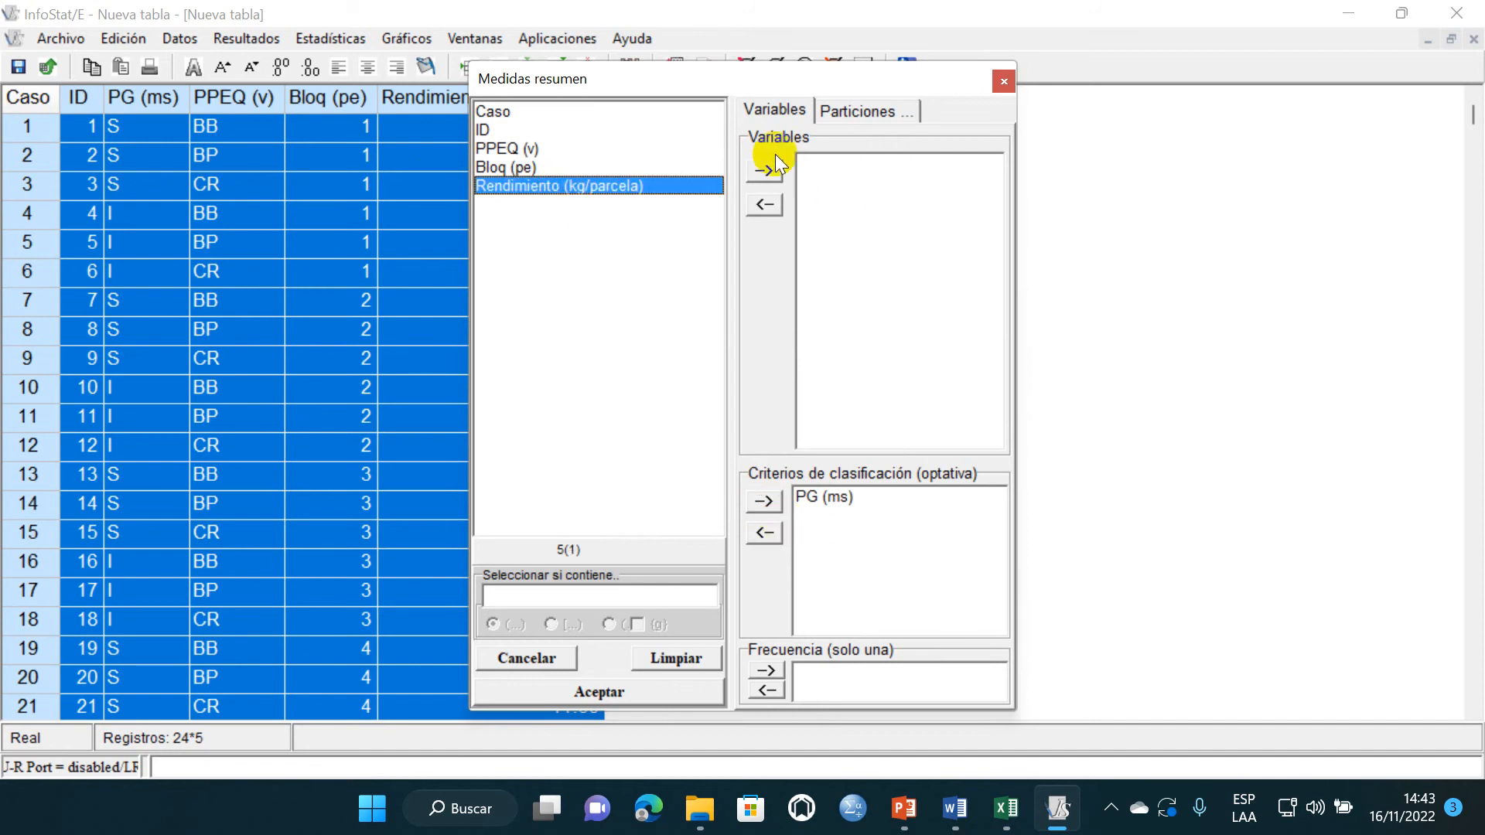
pyautogui.click(765, 167)
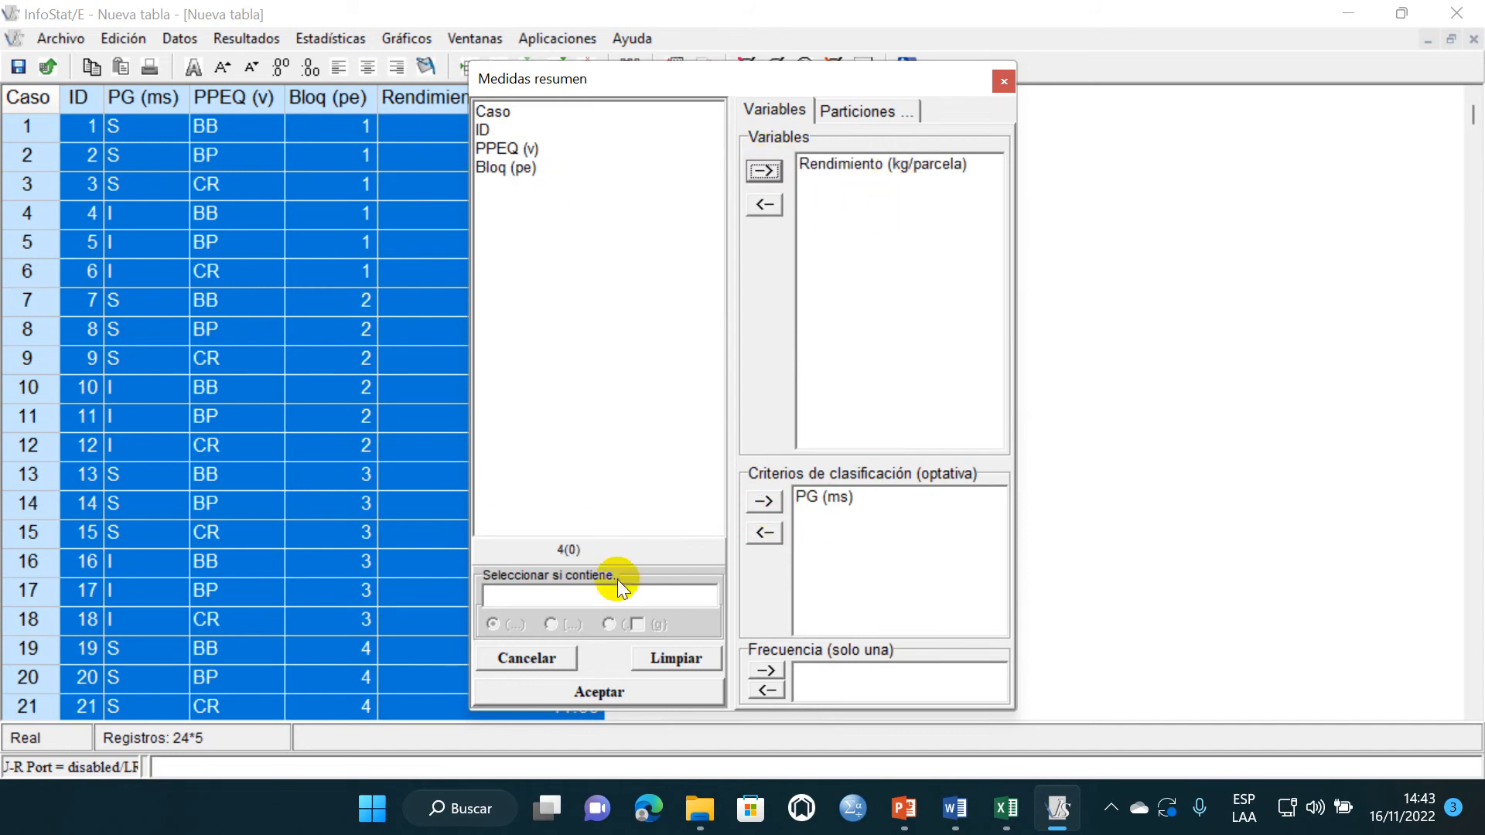
pyautogui.click(633, 694)
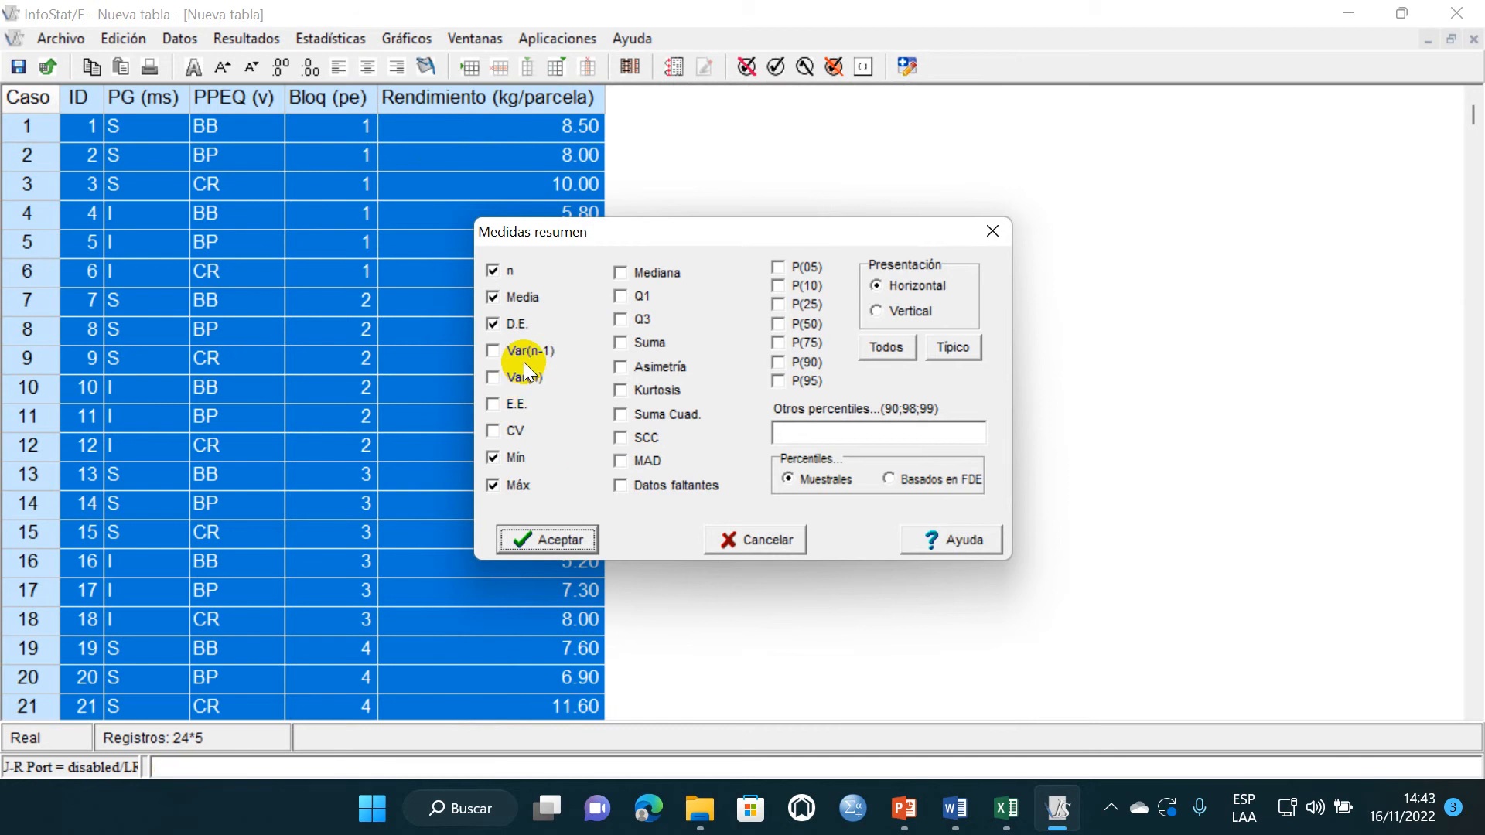
# - Exclude n, D.E., Mín and Máx so only Media is computed, and generate the summary measures
pyautogui.click(492, 324)
pyautogui.click(495, 276)
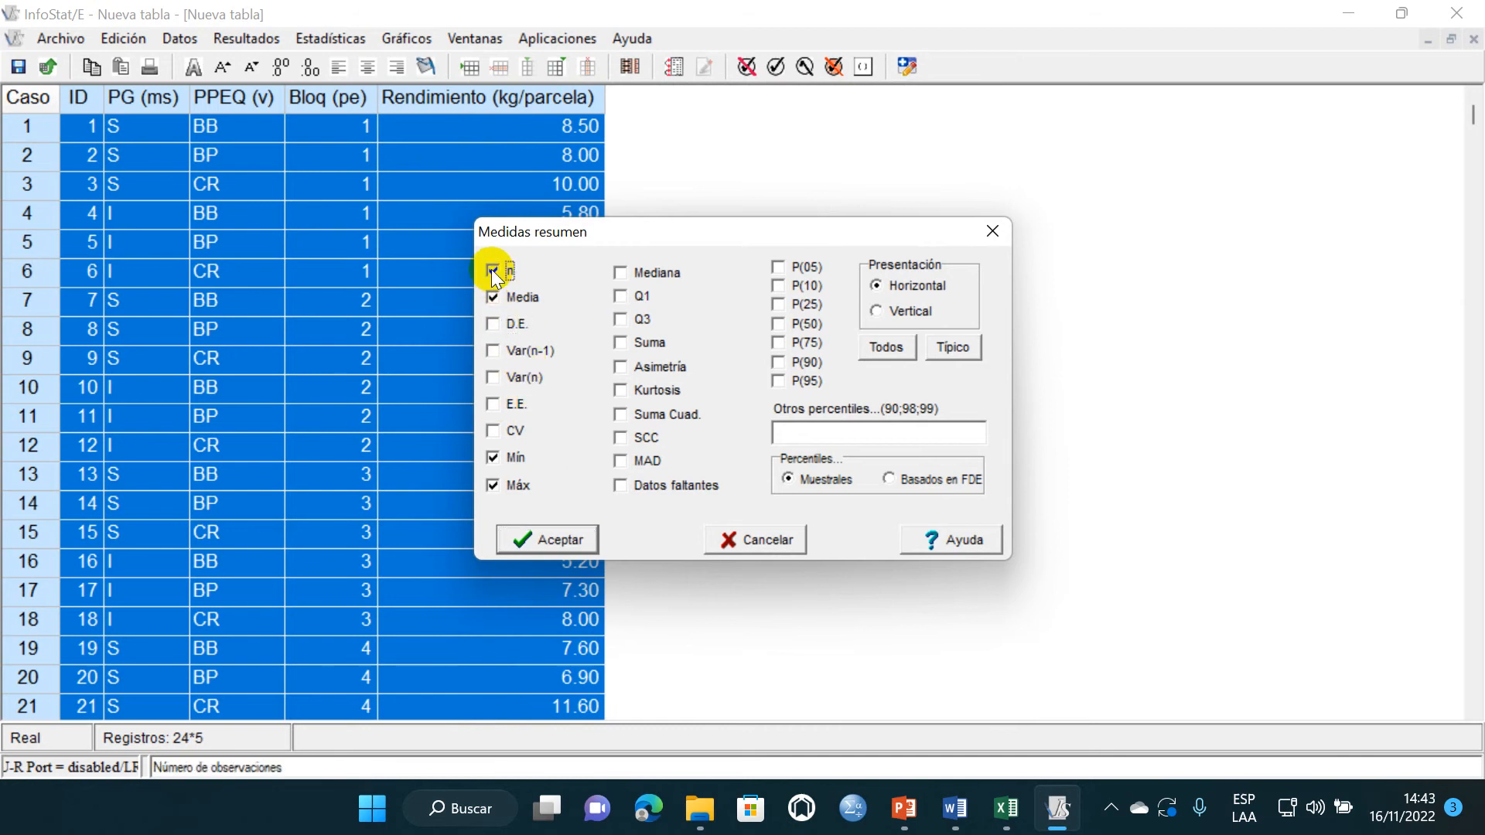
pyautogui.click(498, 458)
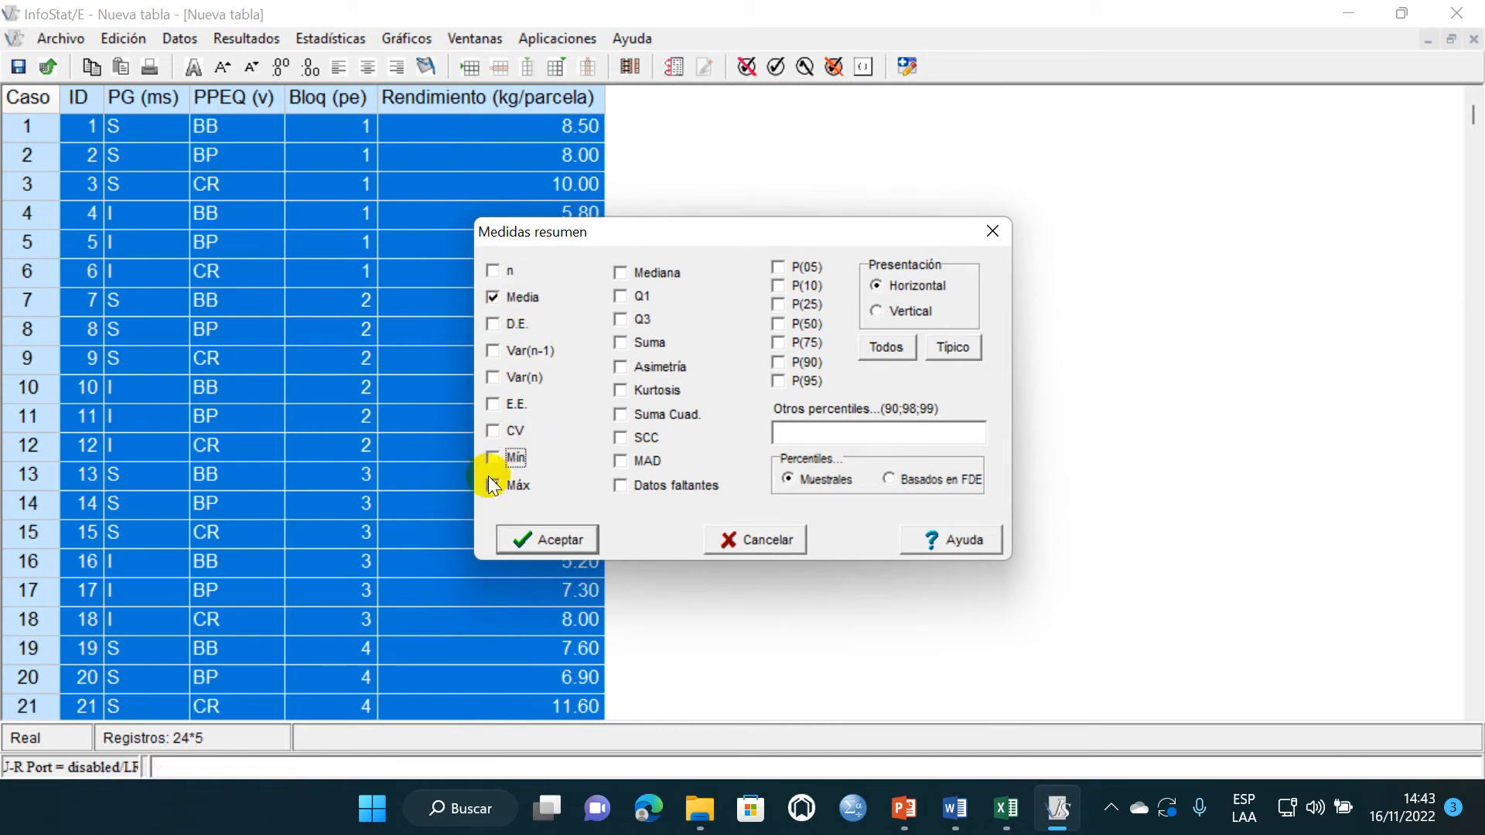
pyautogui.click(493, 485)
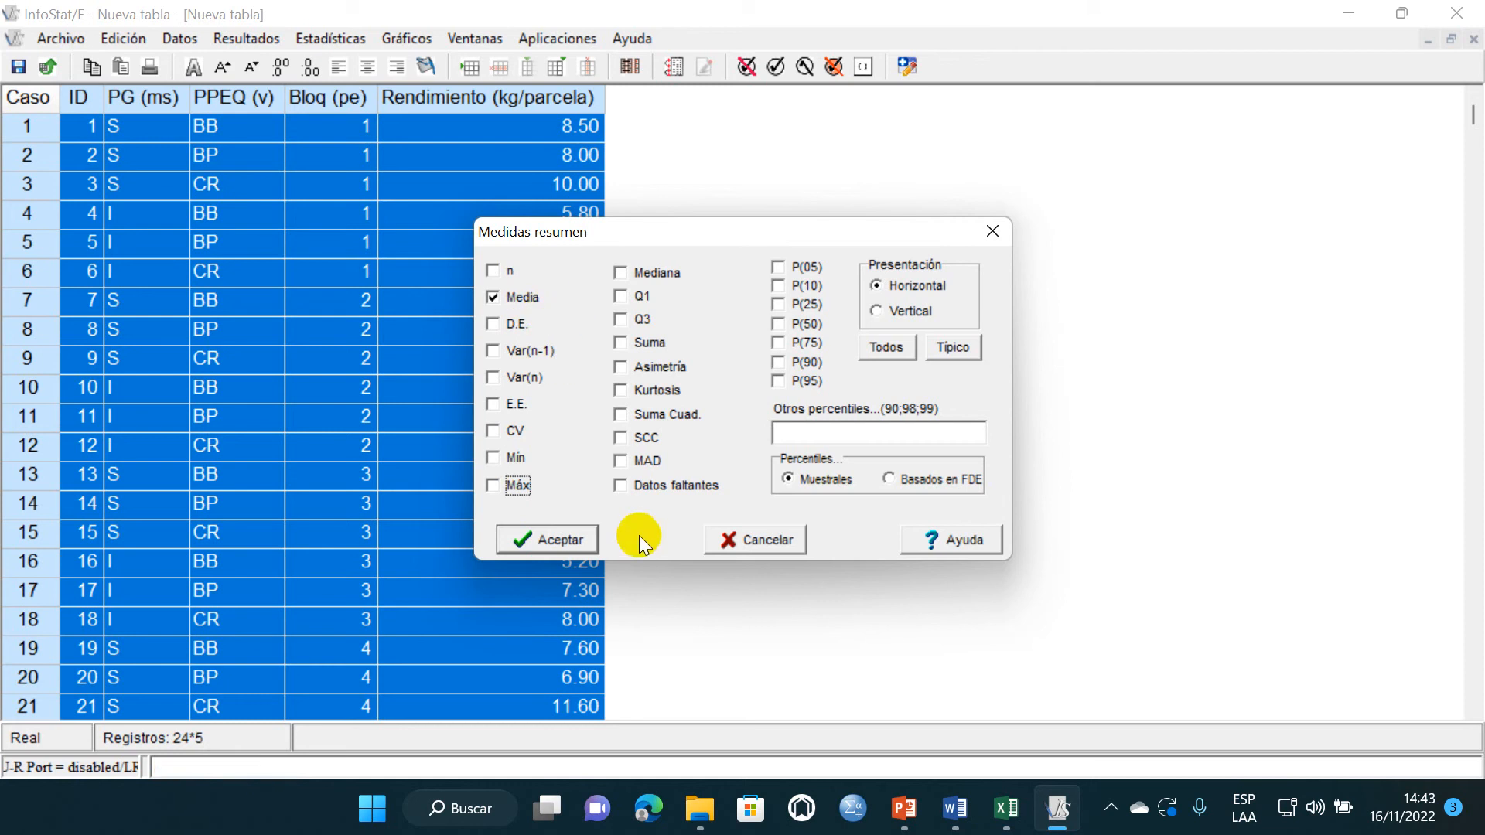
pyautogui.click(558, 540)
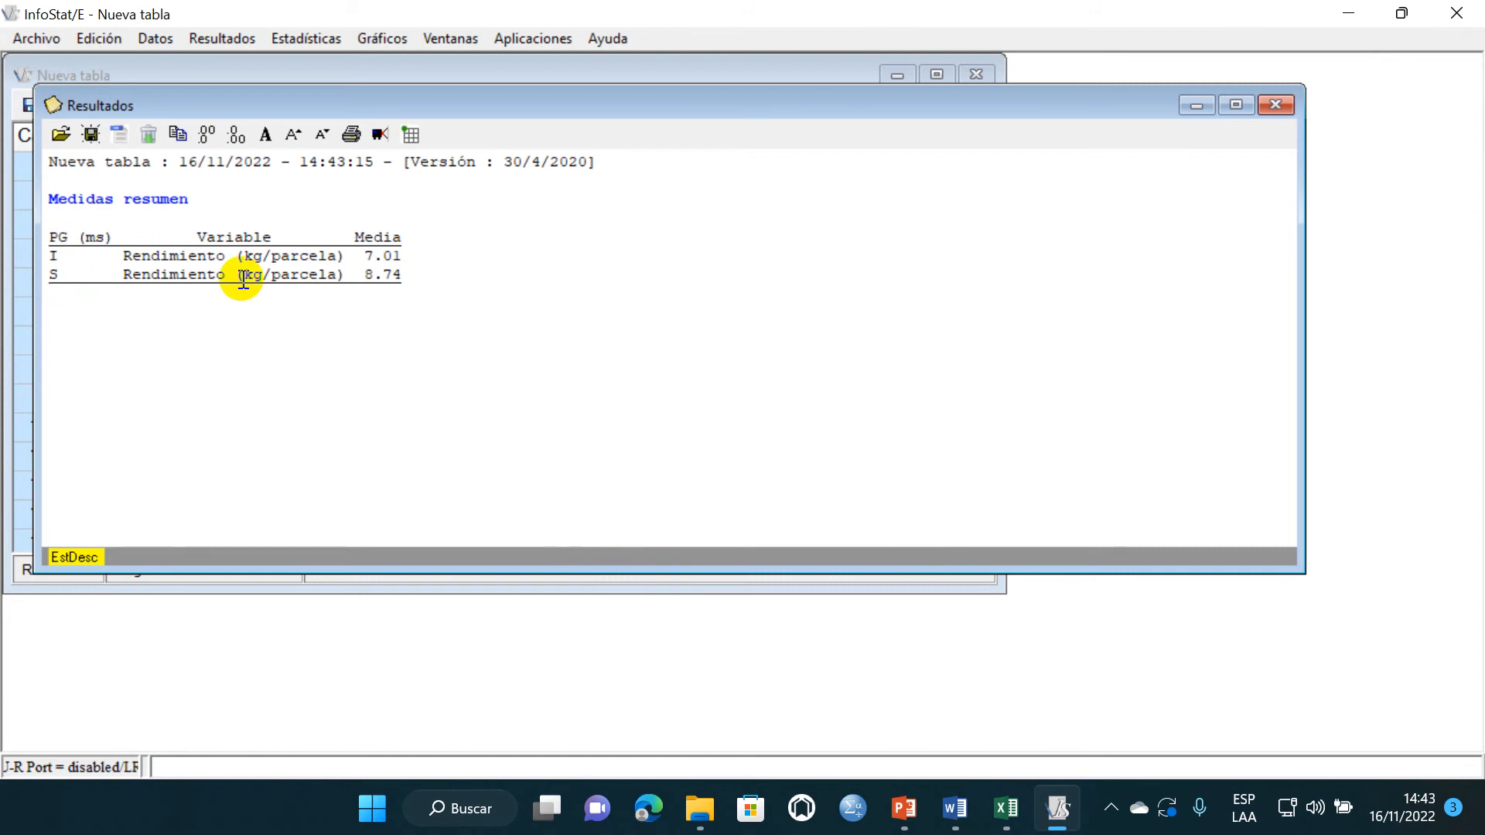
pyautogui.moveTo(401, 292); pyautogui.dragTo(36, 201)
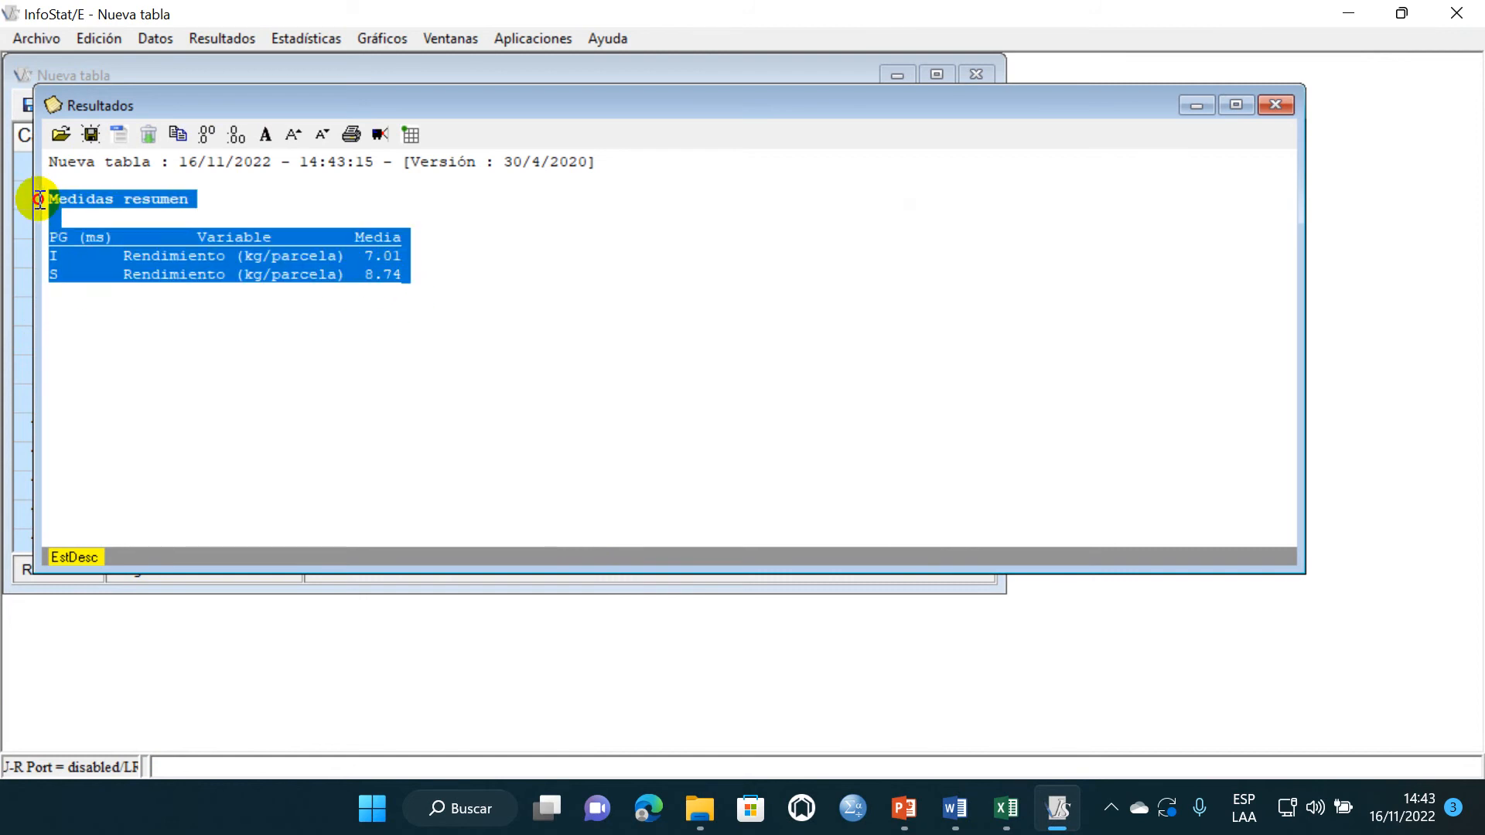
pyautogui.click(1006, 807)
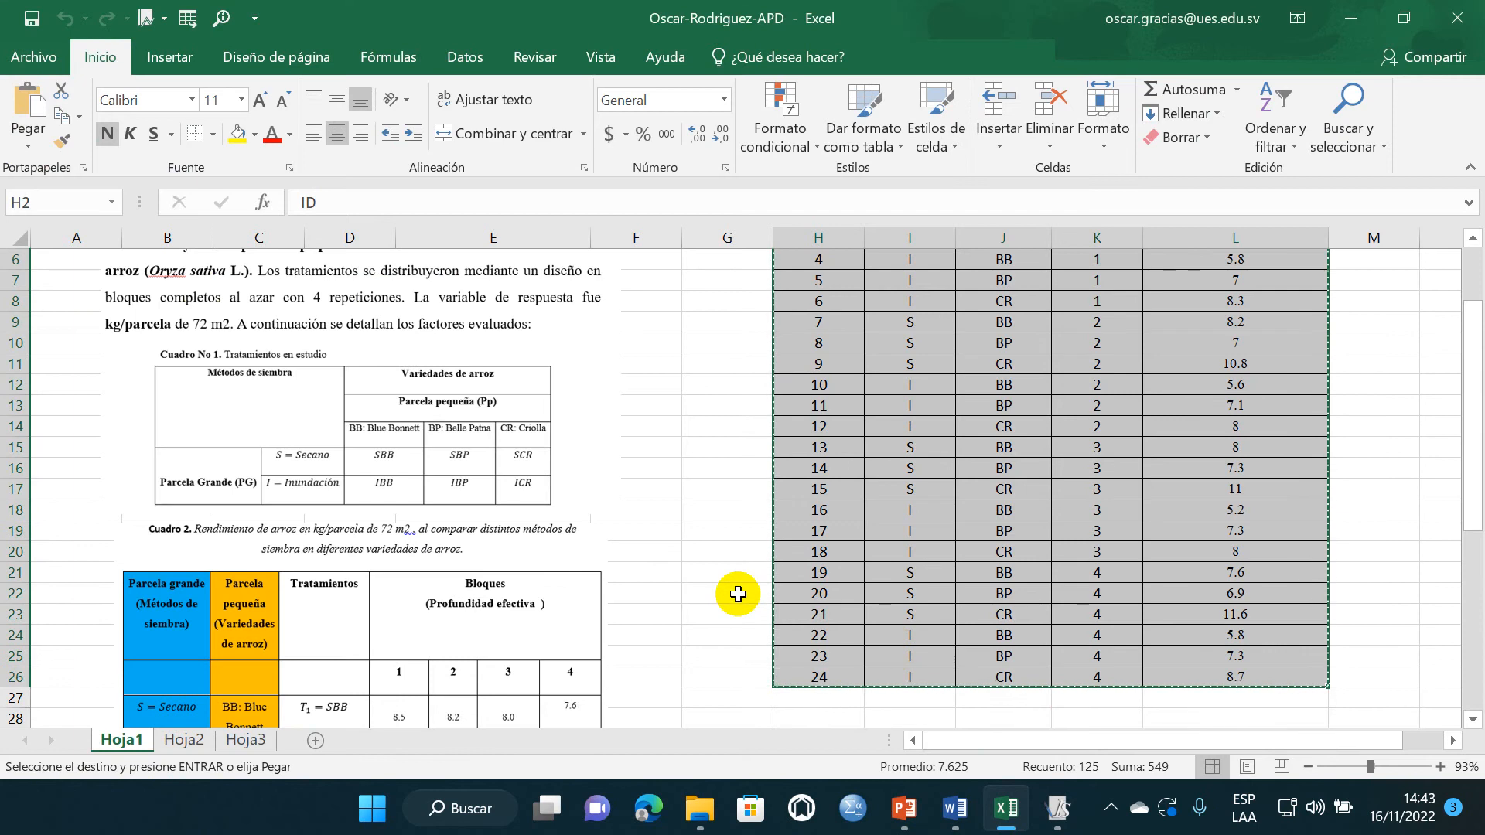
pyautogui.scroll(2, 736, 588)
pyautogui.click(185, 739)
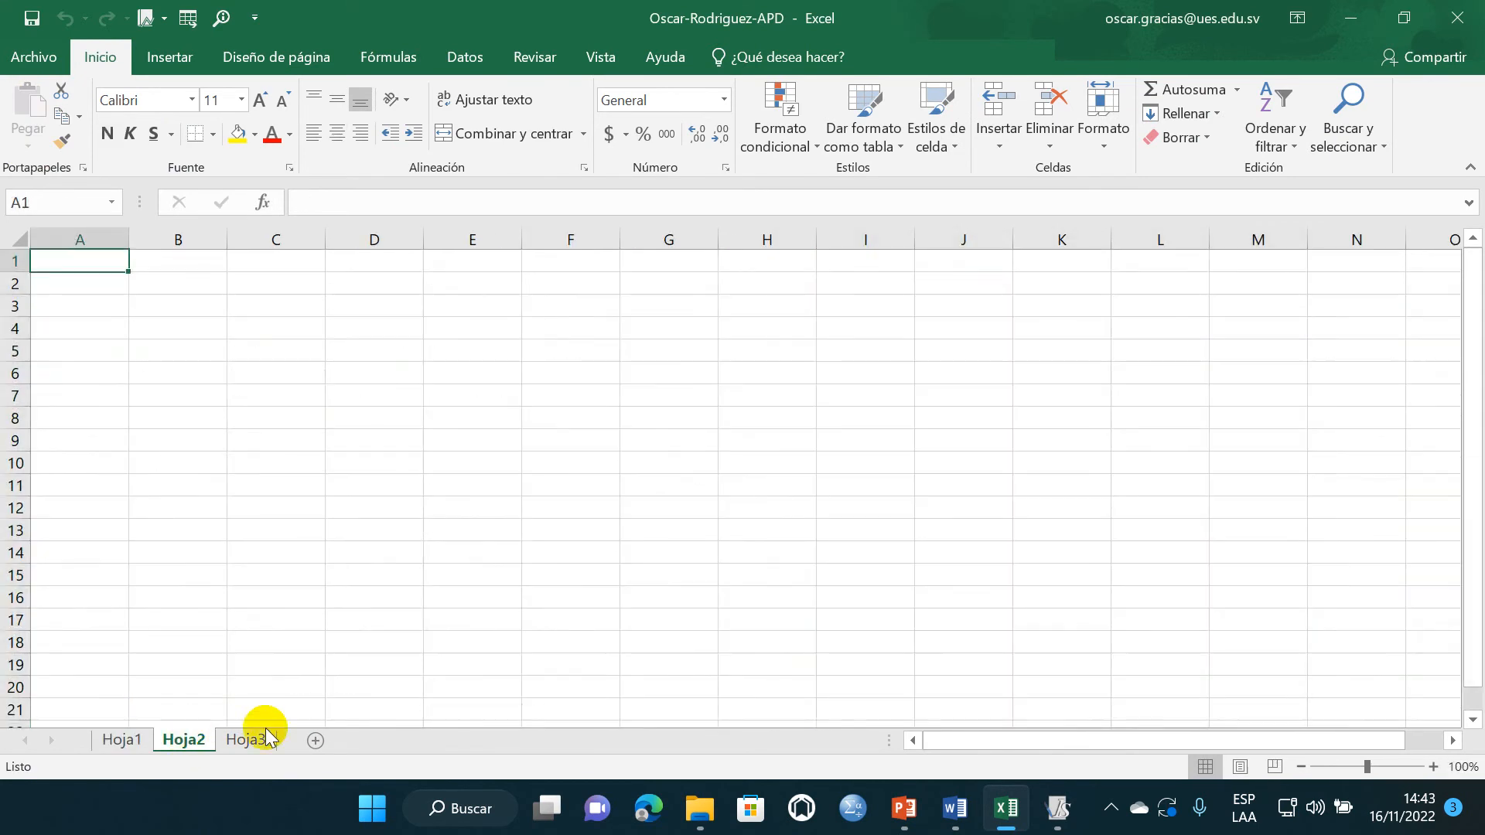
pyautogui.click(175, 291)
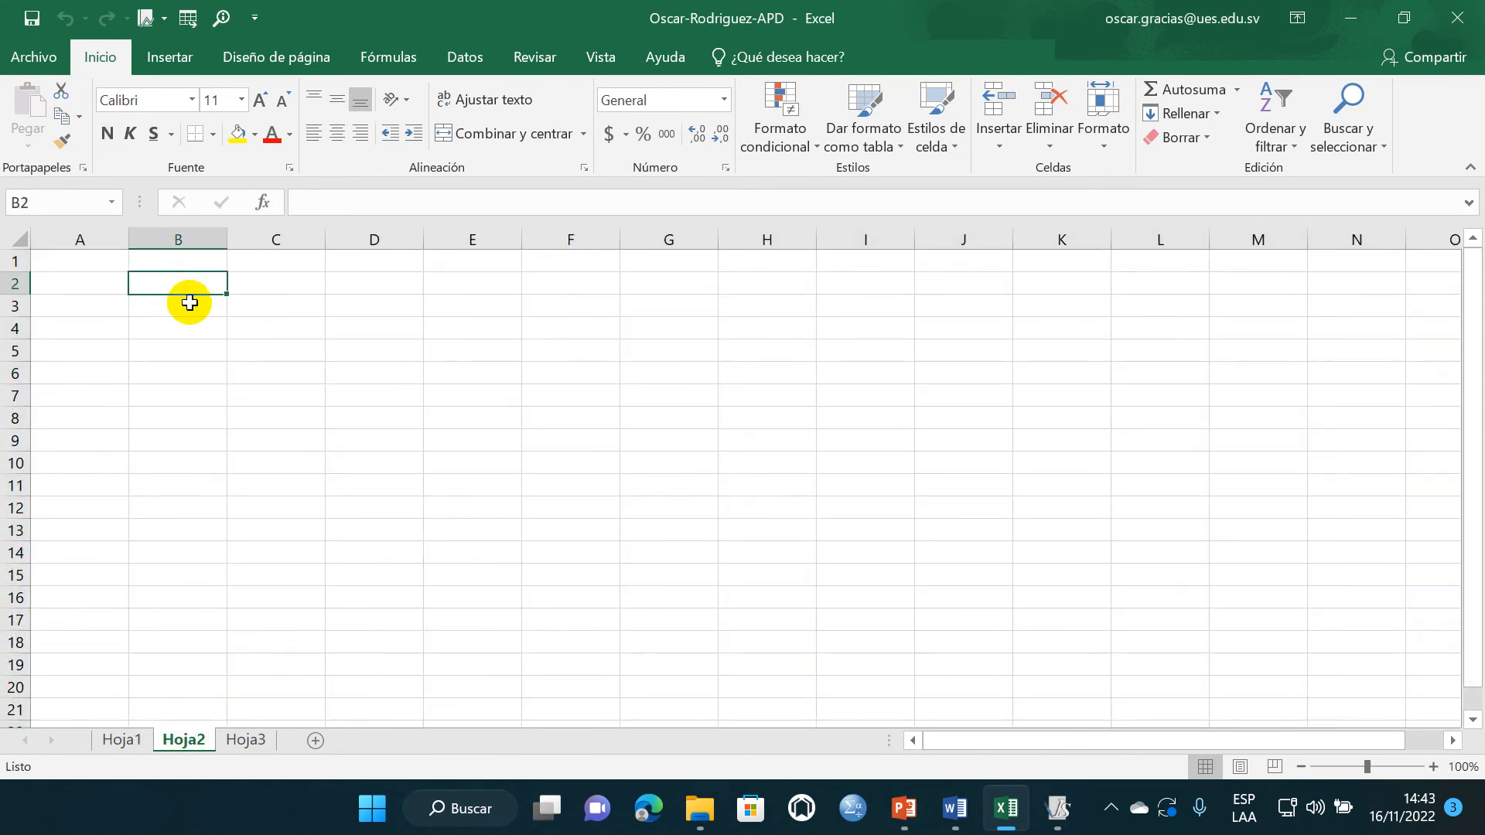
pyautogui.click(1059, 808)
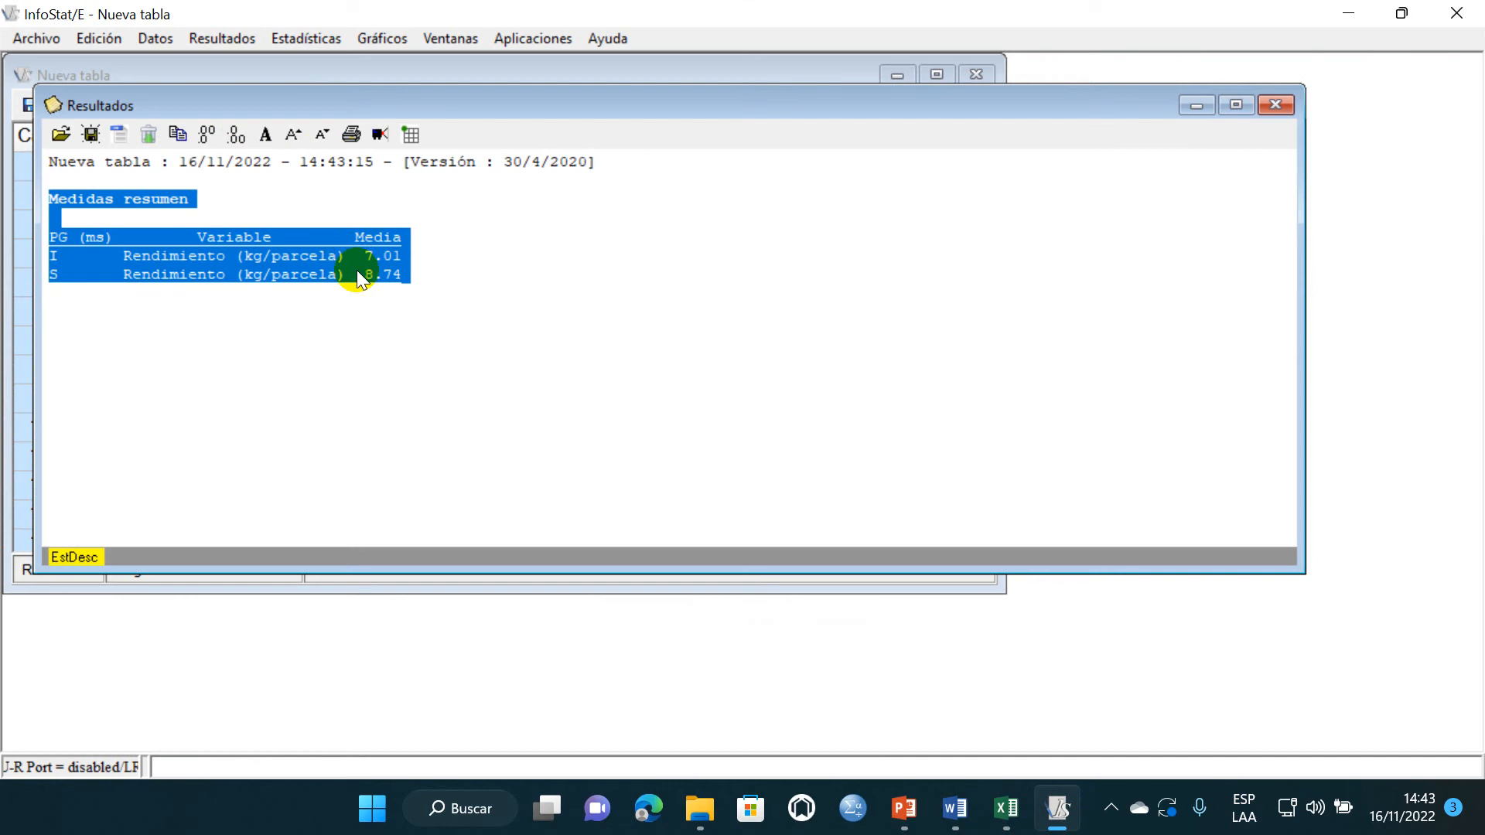
pyautogui.click(1006, 807)
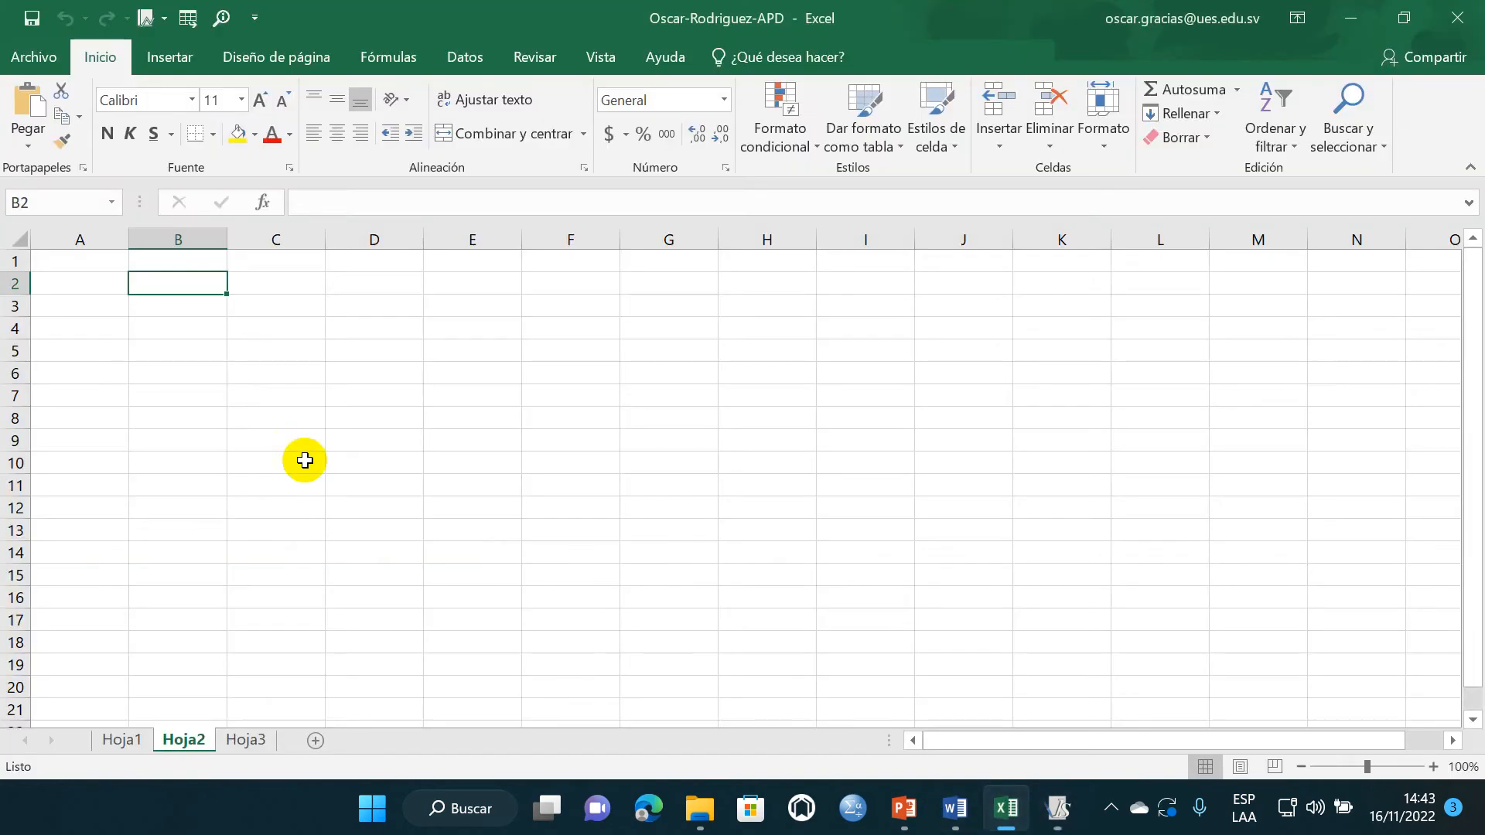
pyautogui.write('Medidas resumen  PG (ms)\tVariable\tMedia I\tRendimiento\t7.01 S\tRendimiento\t8.74')
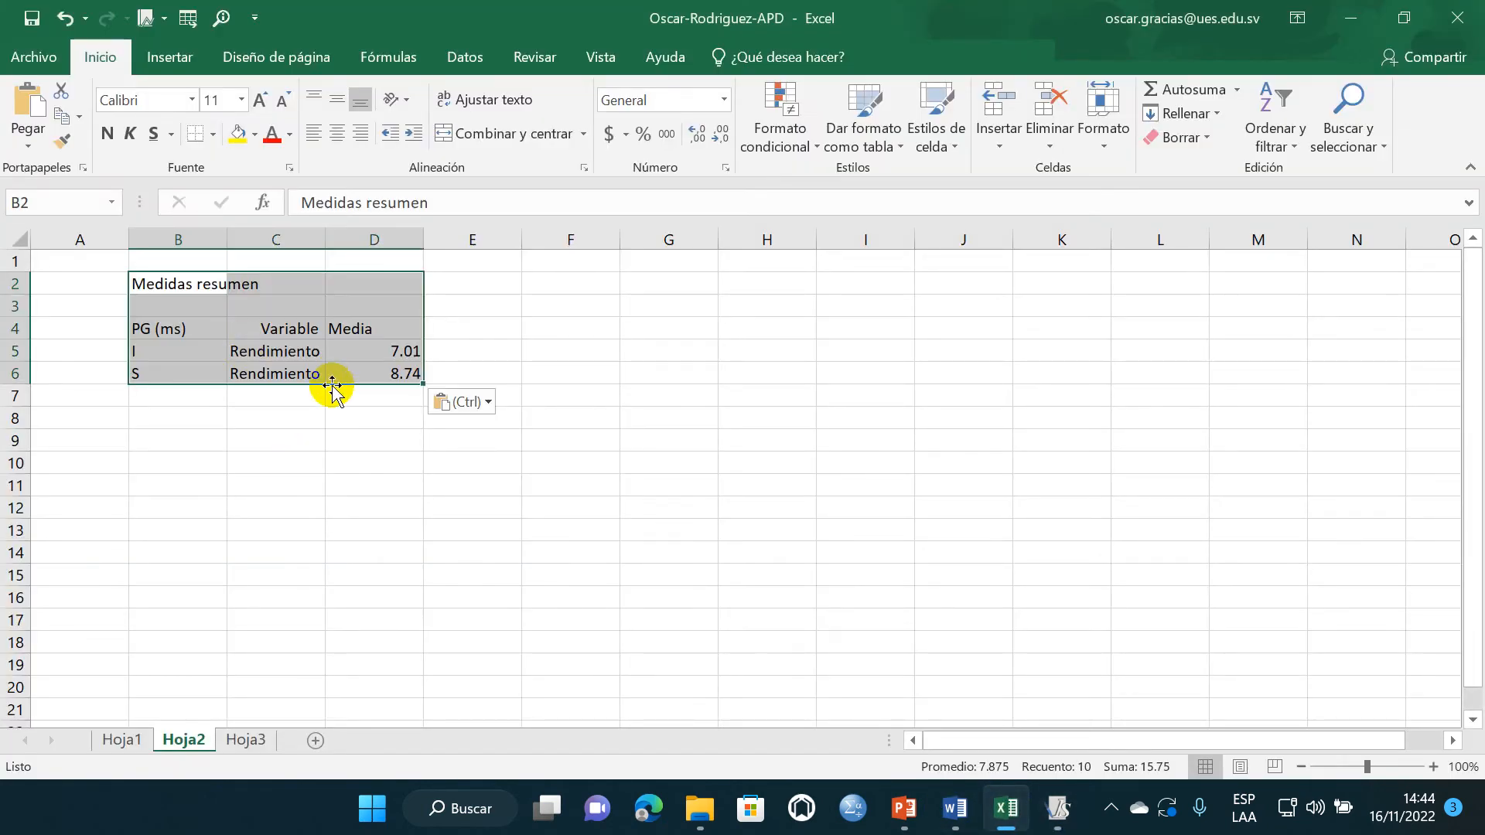
# - Widen column B on Hoja2 to make more room for the "Medidas resumen" heading
pyautogui.click(316, 460)
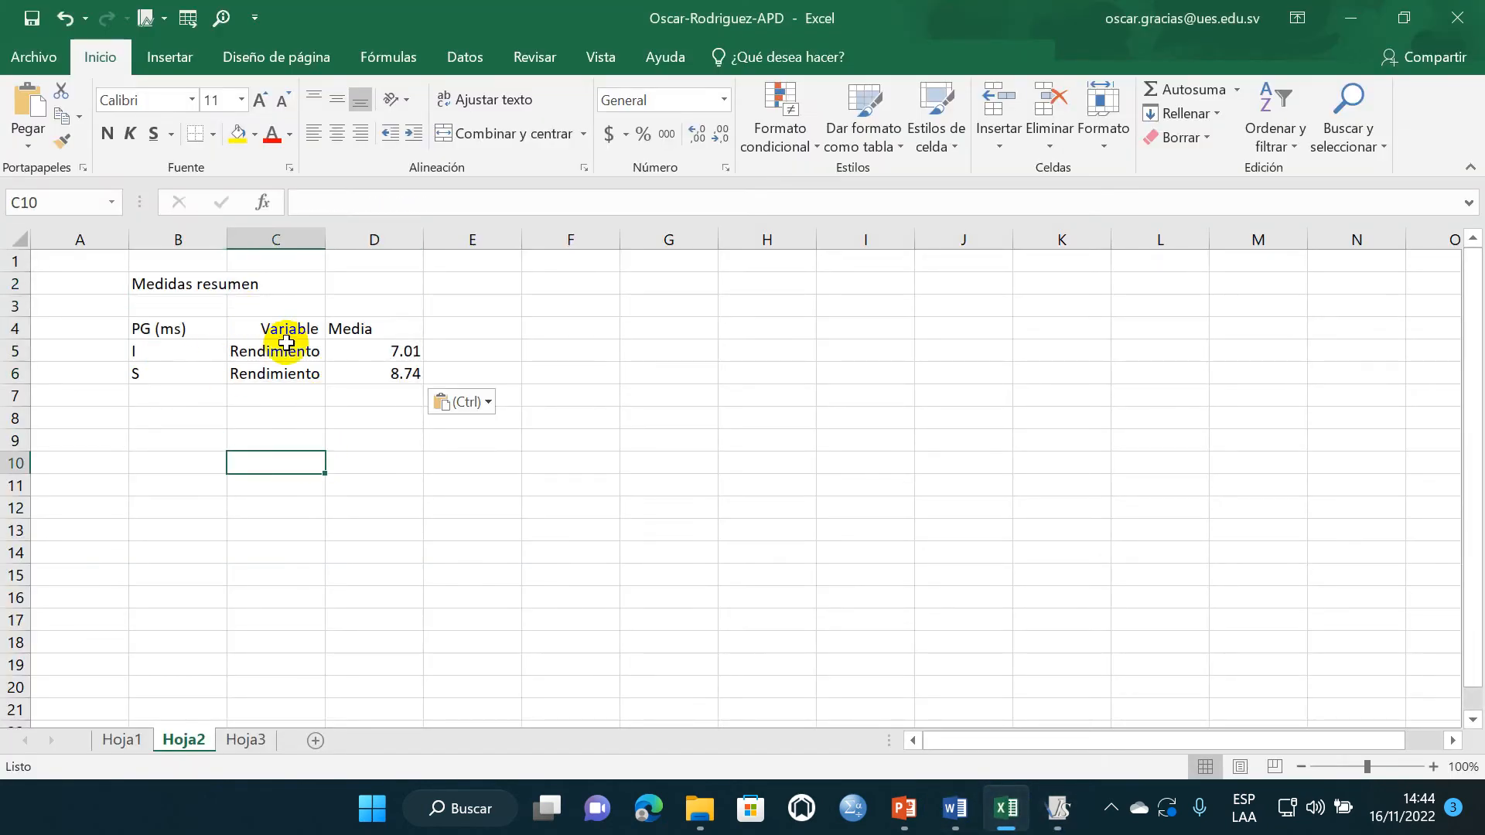
pyautogui.click(183, 286)
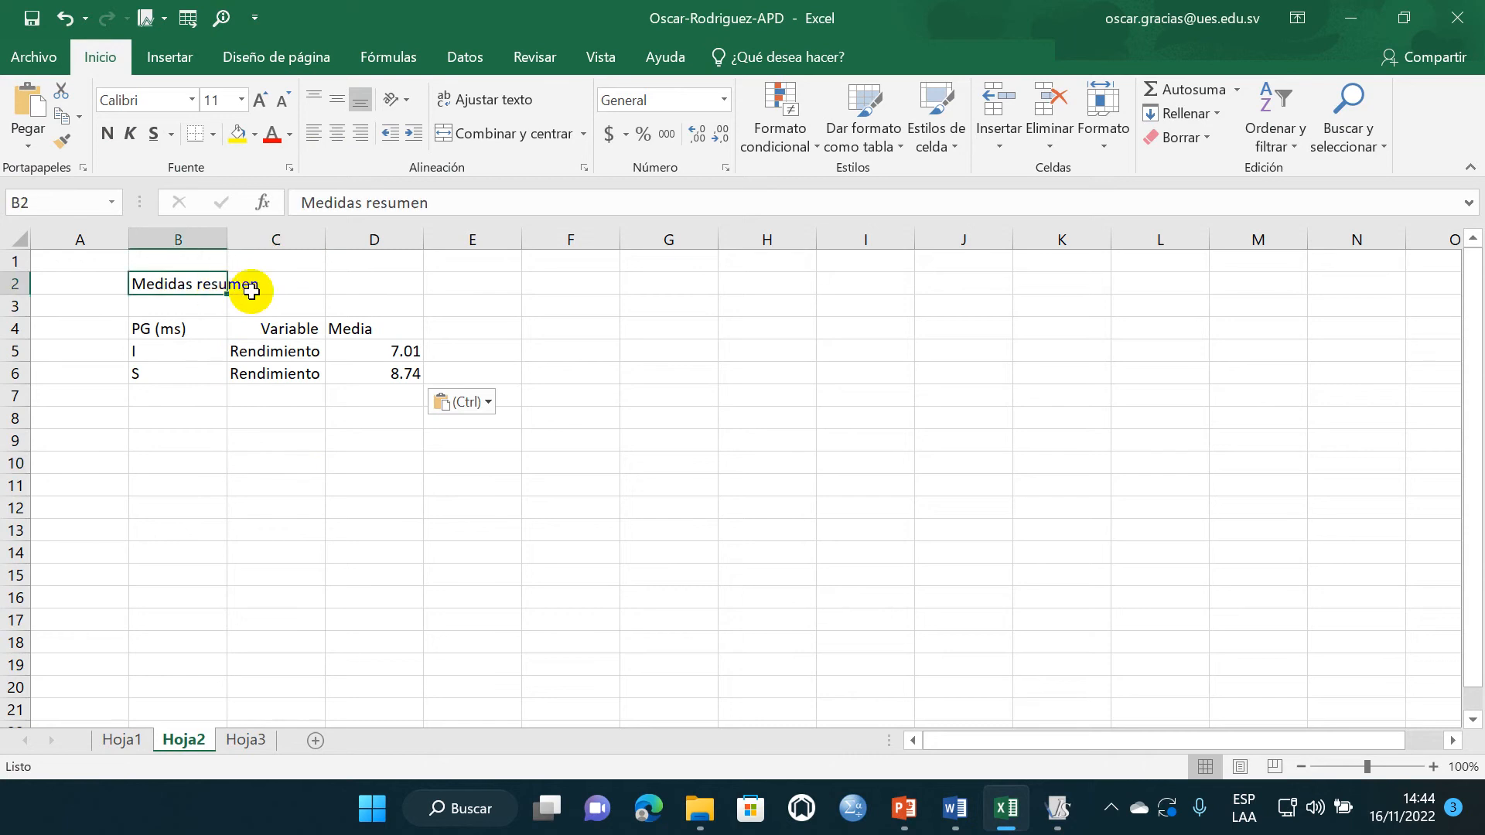
pyautogui.click(251, 290)
pyautogui.moveTo(227, 239); pyautogui.dragTo(253, 240)
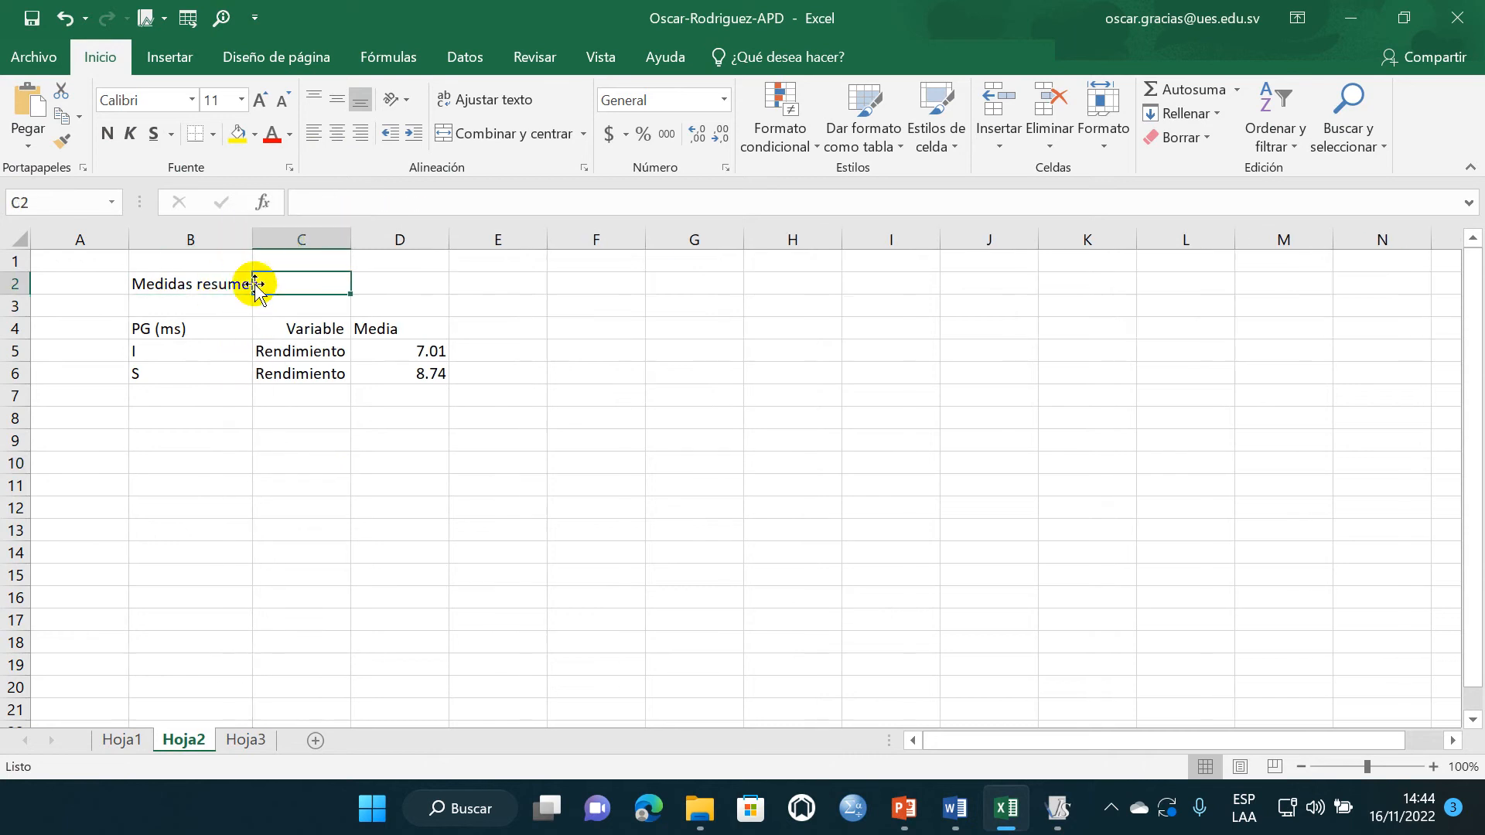
pyautogui.click(370, 435)
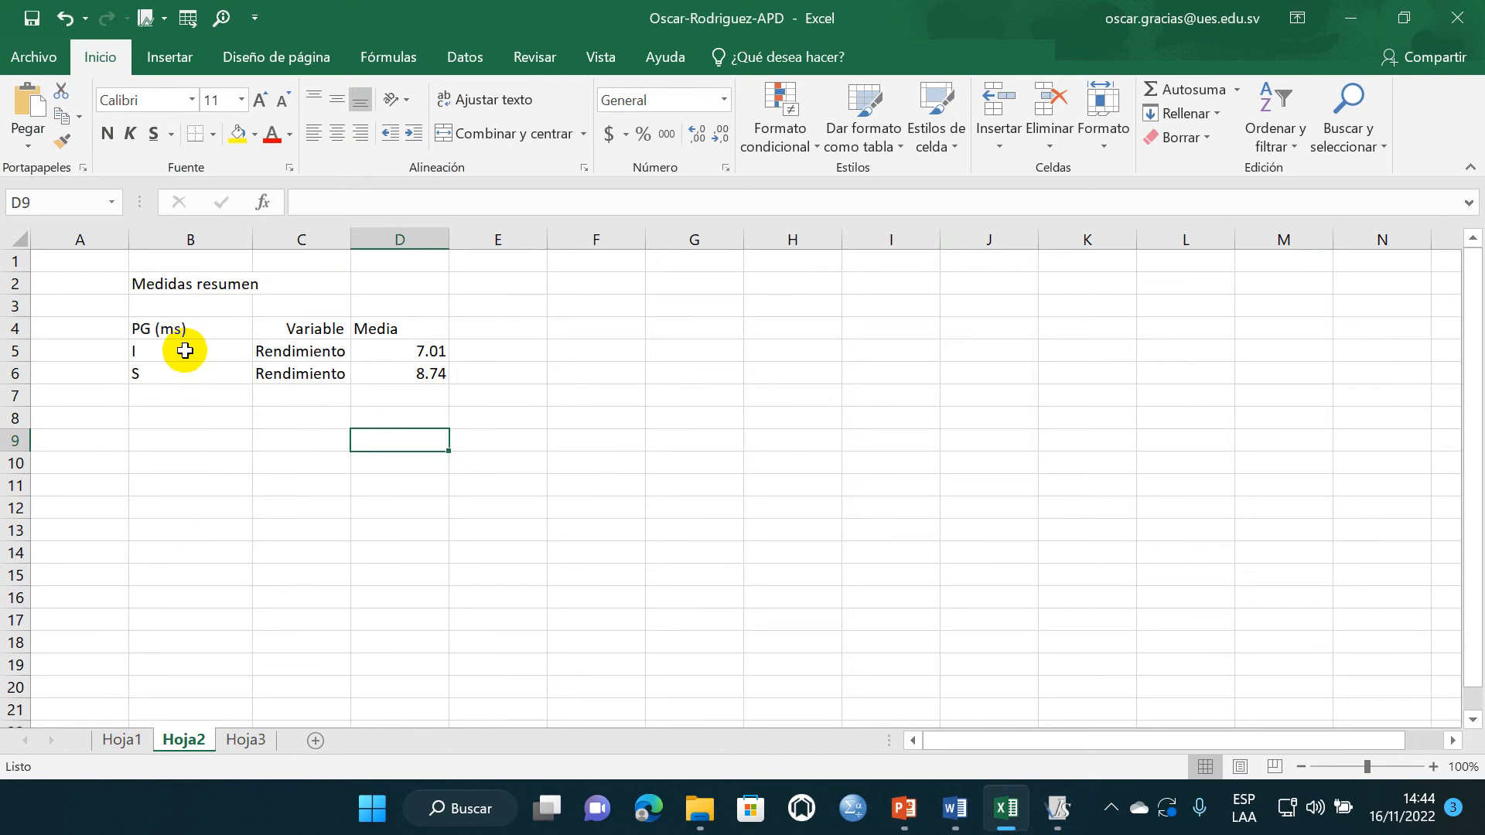
# - Delete the Variable column from the pasted means table, leaving only the PG (ms) and Media columns
pyautogui.moveTo(185, 351); pyautogui.dragTo(355, 392)
pyautogui.click(318, 438)
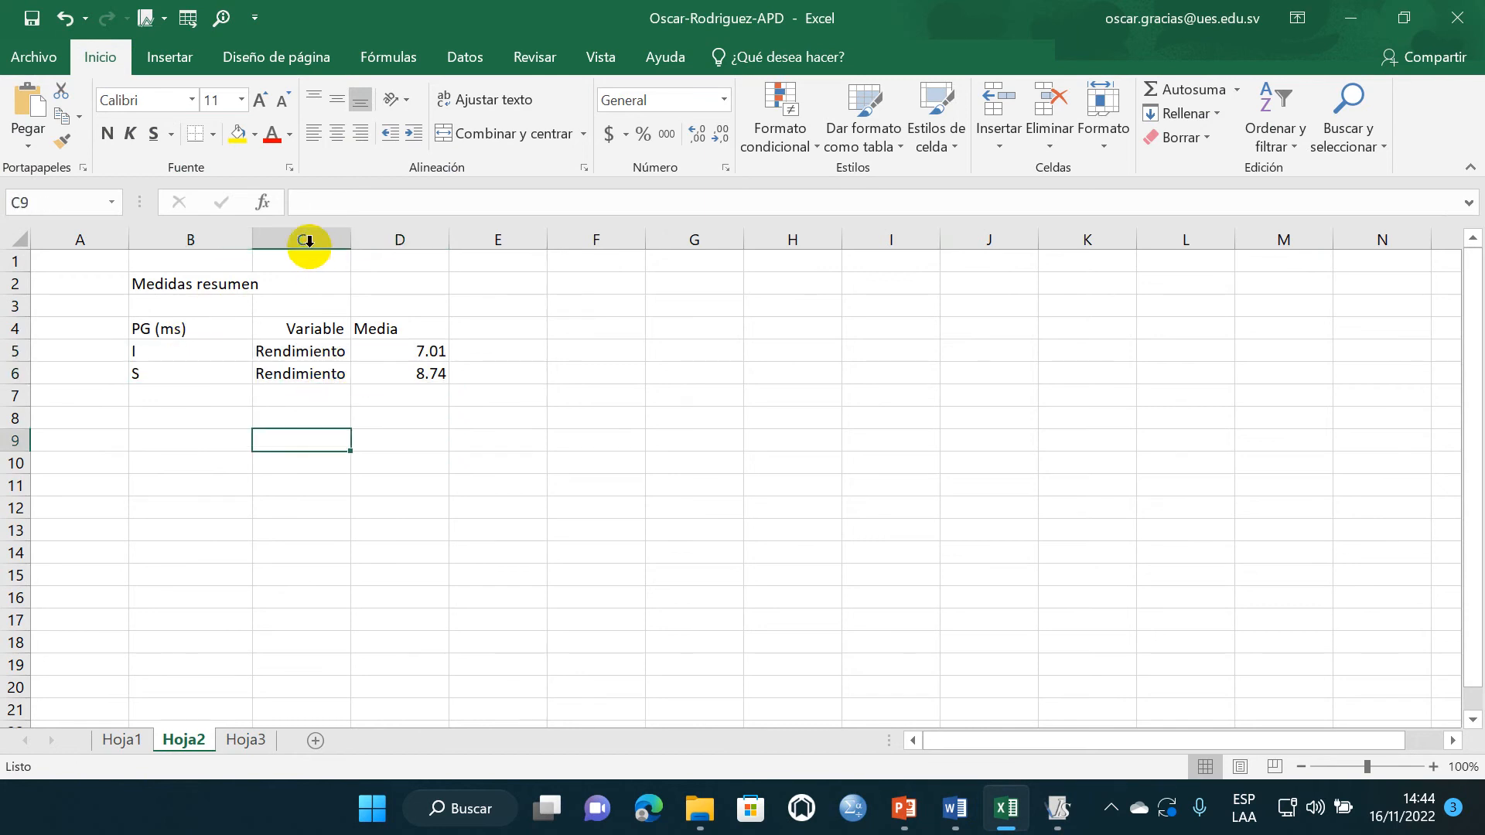
pyautogui.click(309, 242)
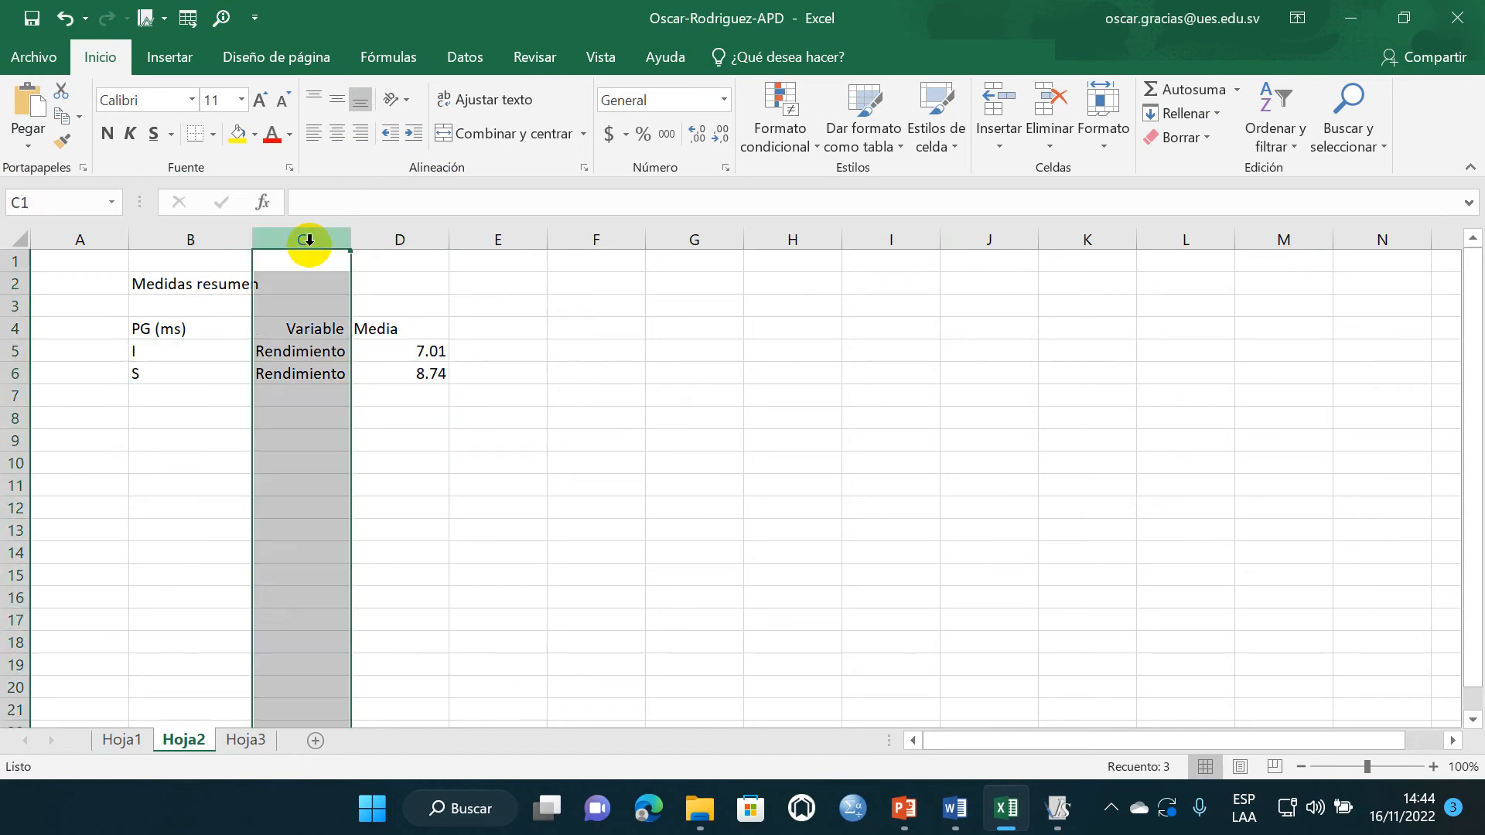
pyautogui.rightClick(309, 242)
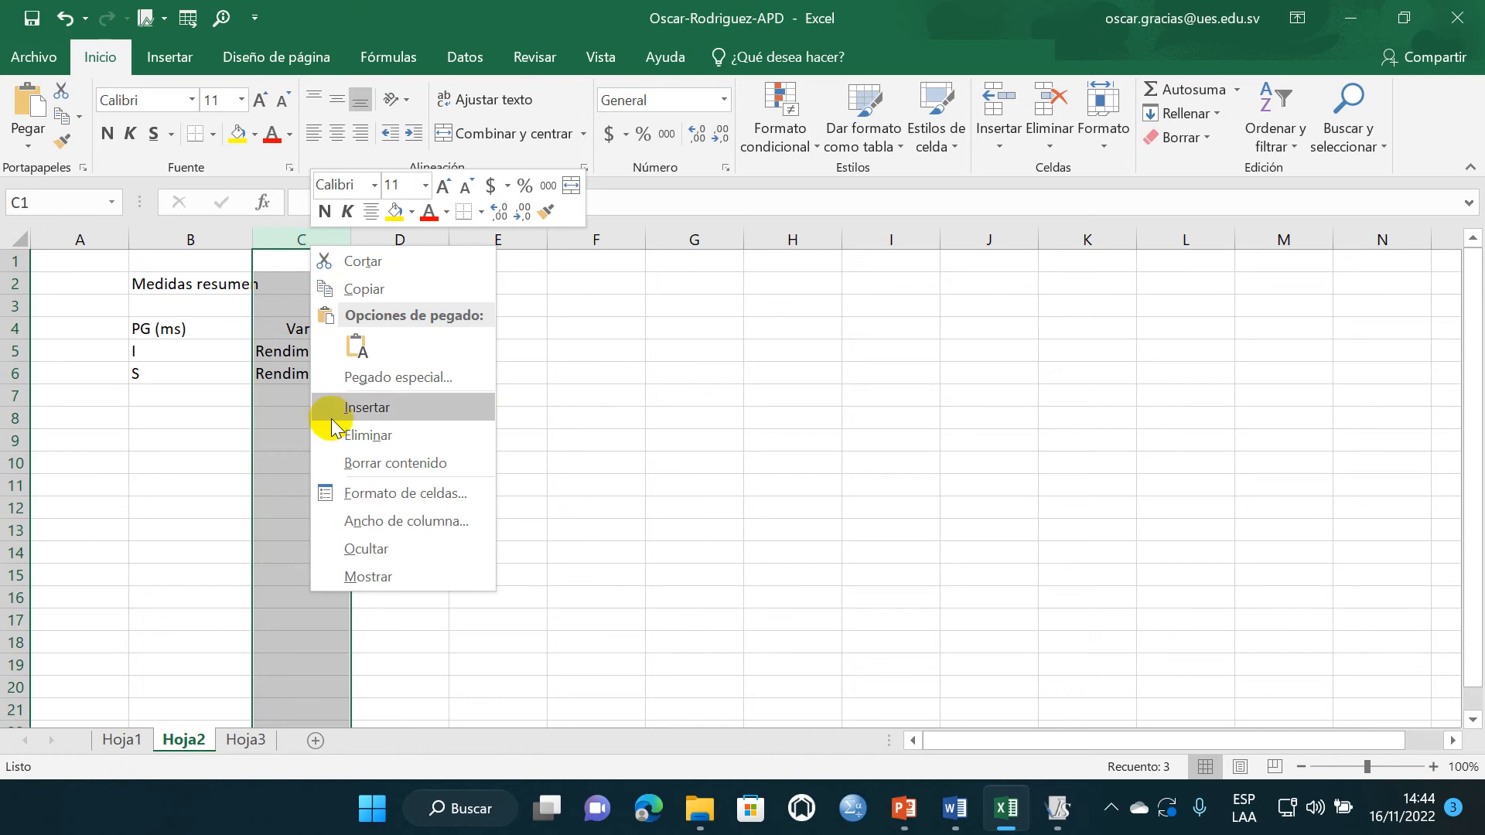
pyautogui.click(371, 433)
pyautogui.click(274, 415)
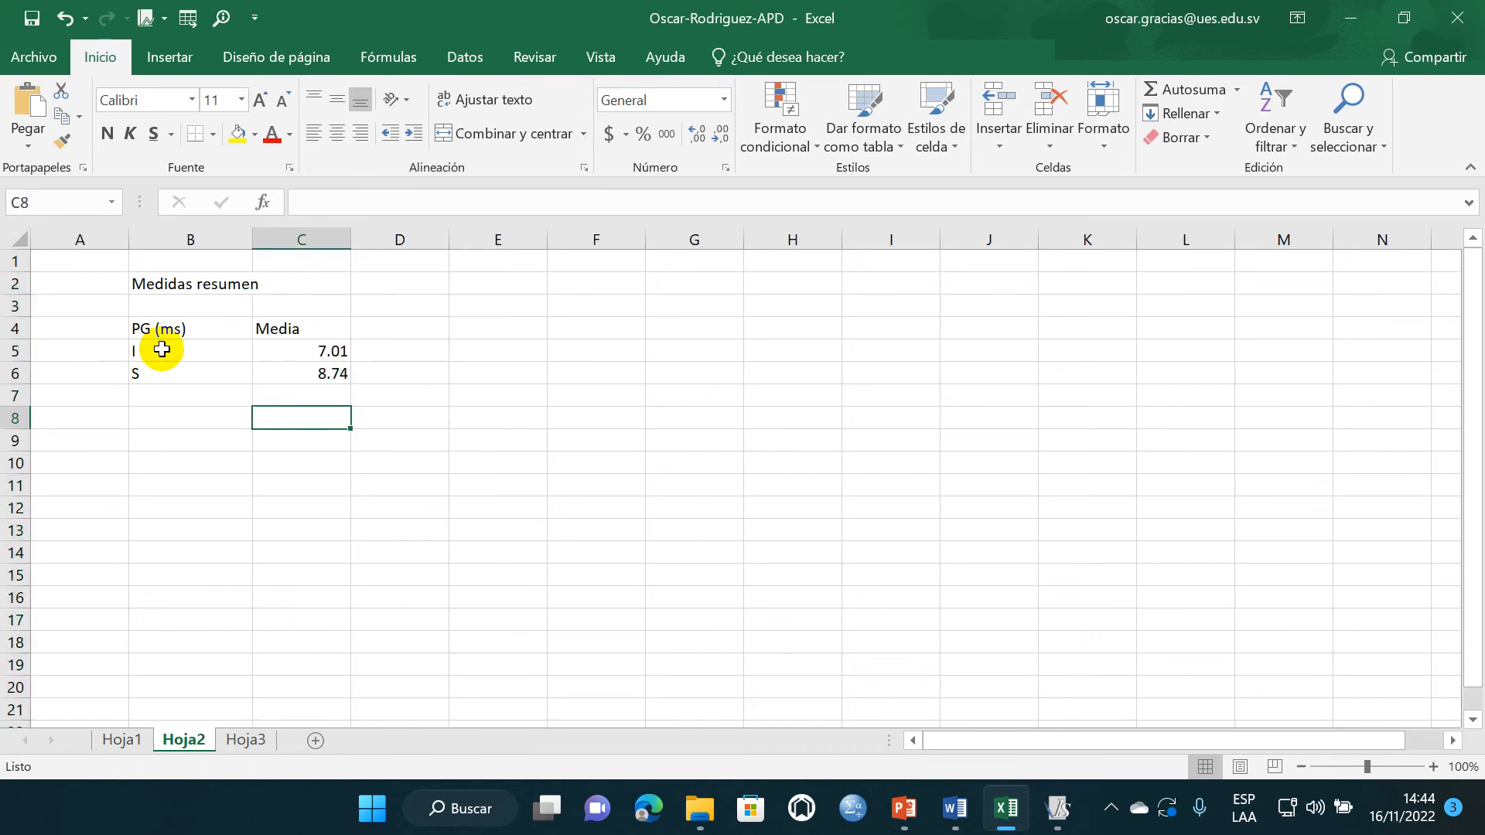
pyautogui.moveTo(159, 350); pyautogui.dragTo(275, 368)
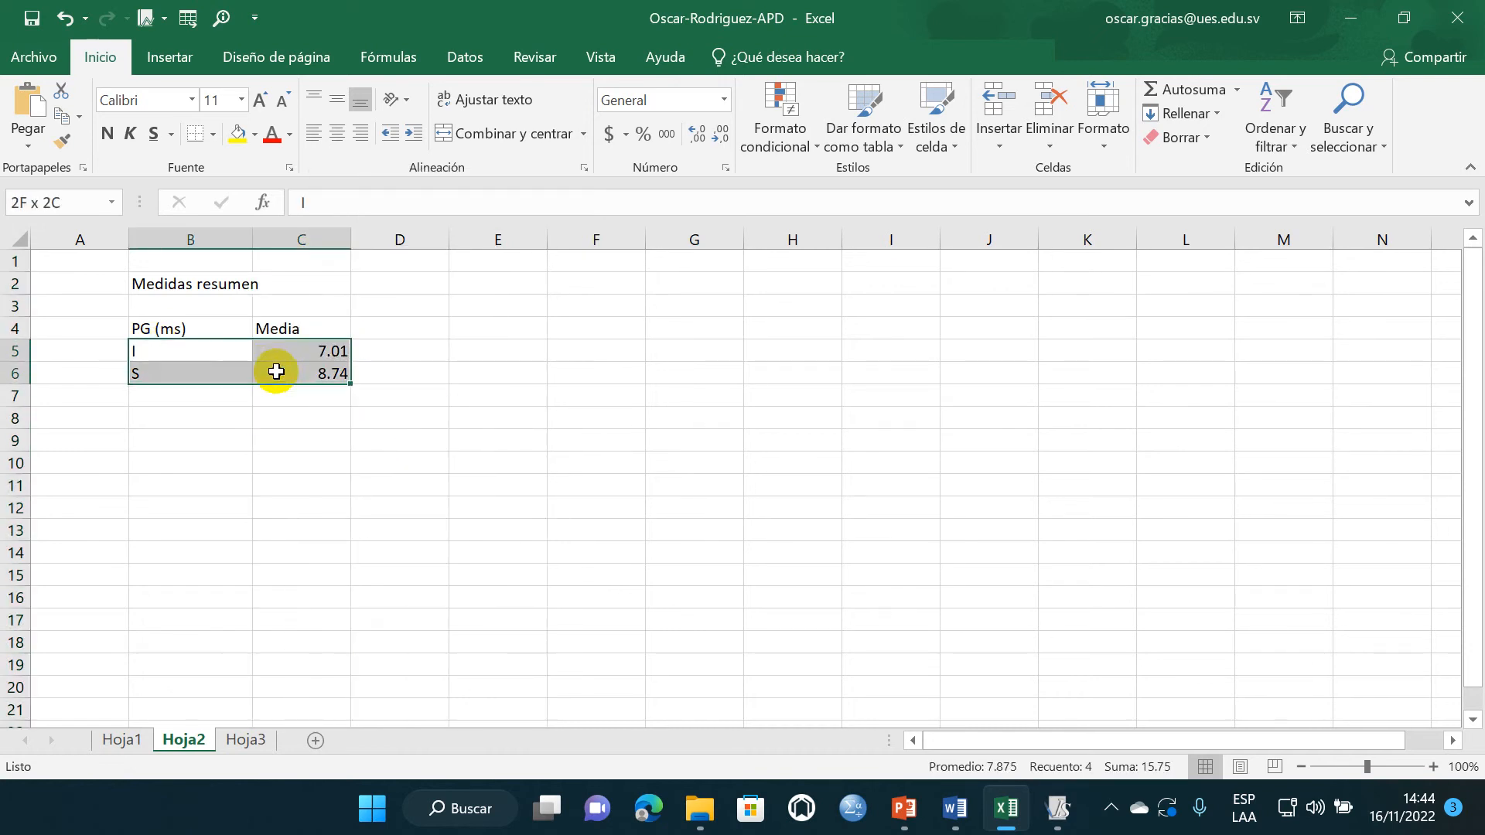
pyautogui.click(167, 56)
pyautogui.click(312, 420)
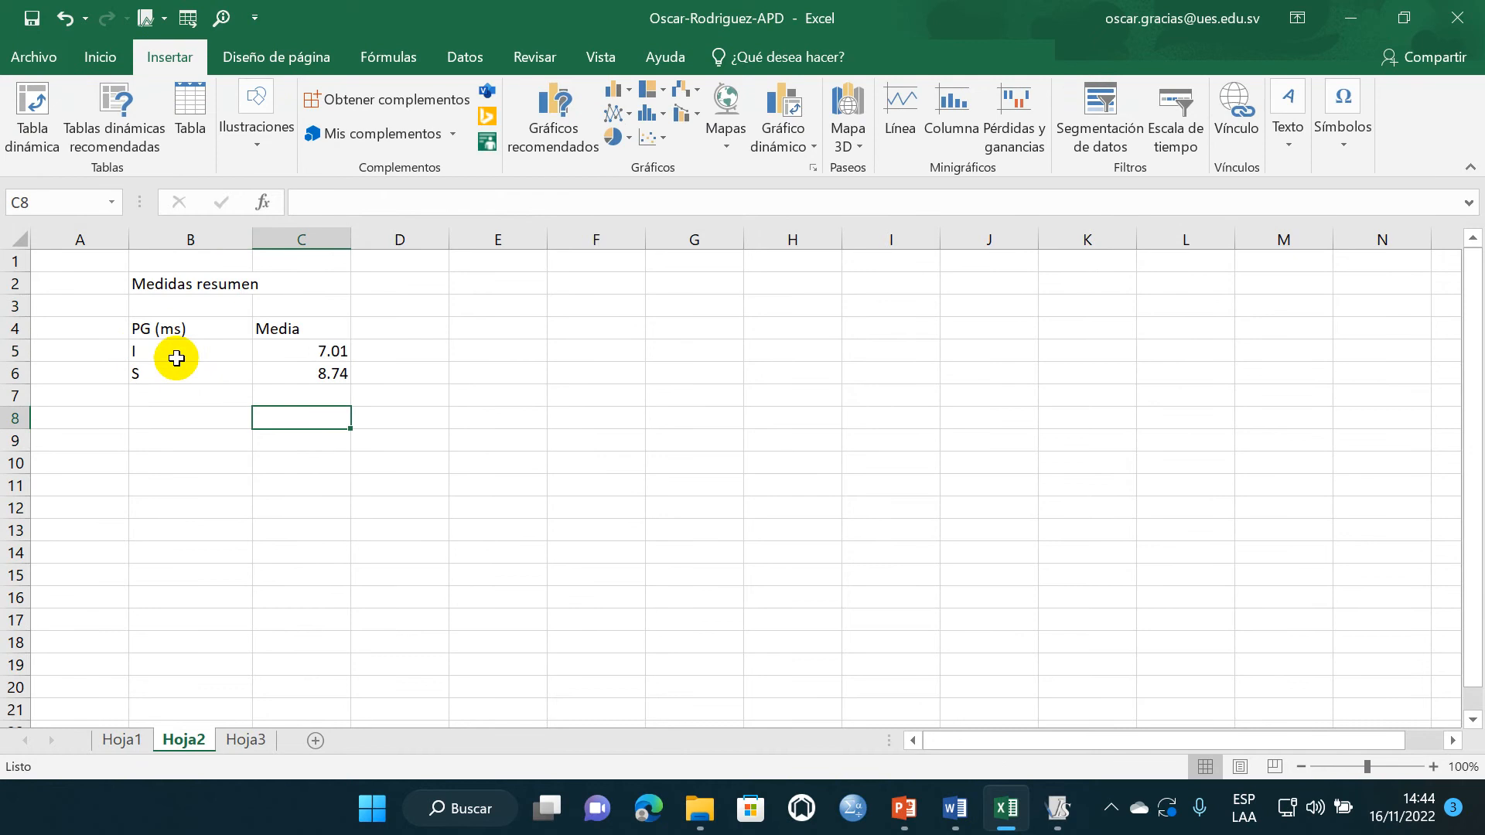
# - Extend the sowing-method labels to "I: Inundación" in cell B5 and "S: Secano" in cell B6
pyautogui.doubleClick(159, 350)
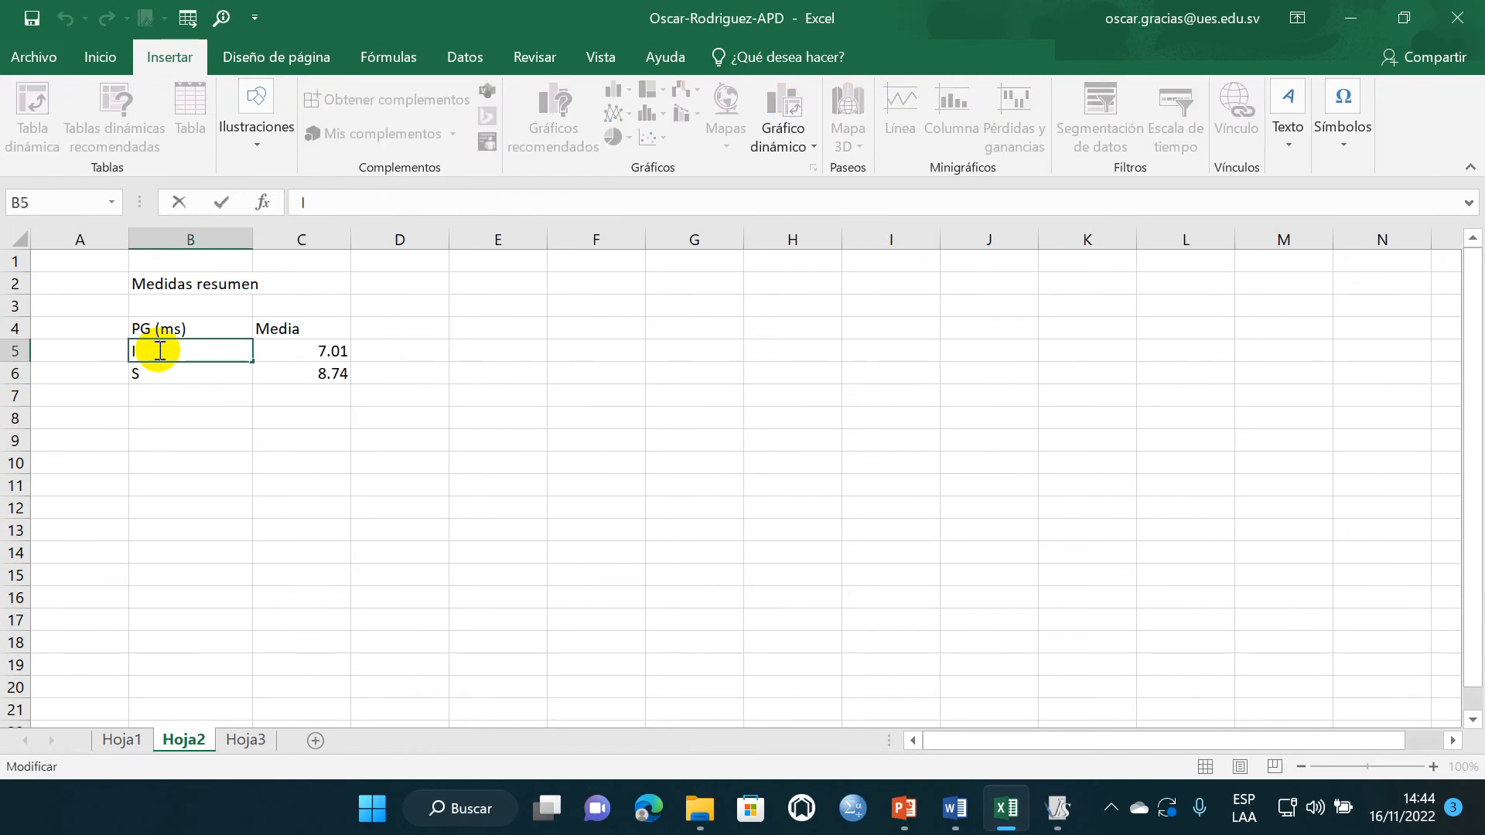
pyautogui.click(160, 390)
pyautogui.doubleClick(158, 351)
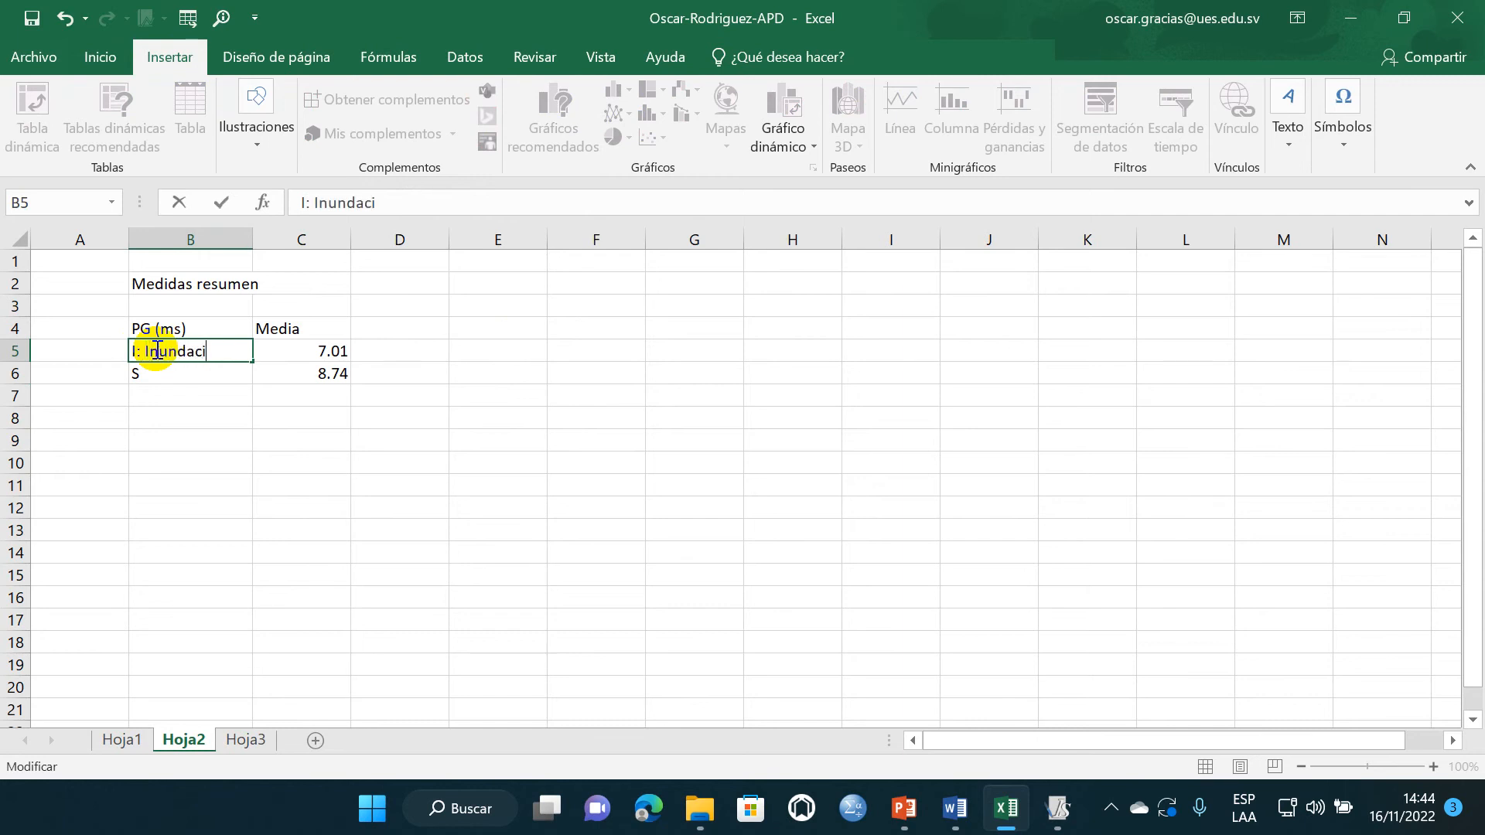
pyautogui.click(155, 376)
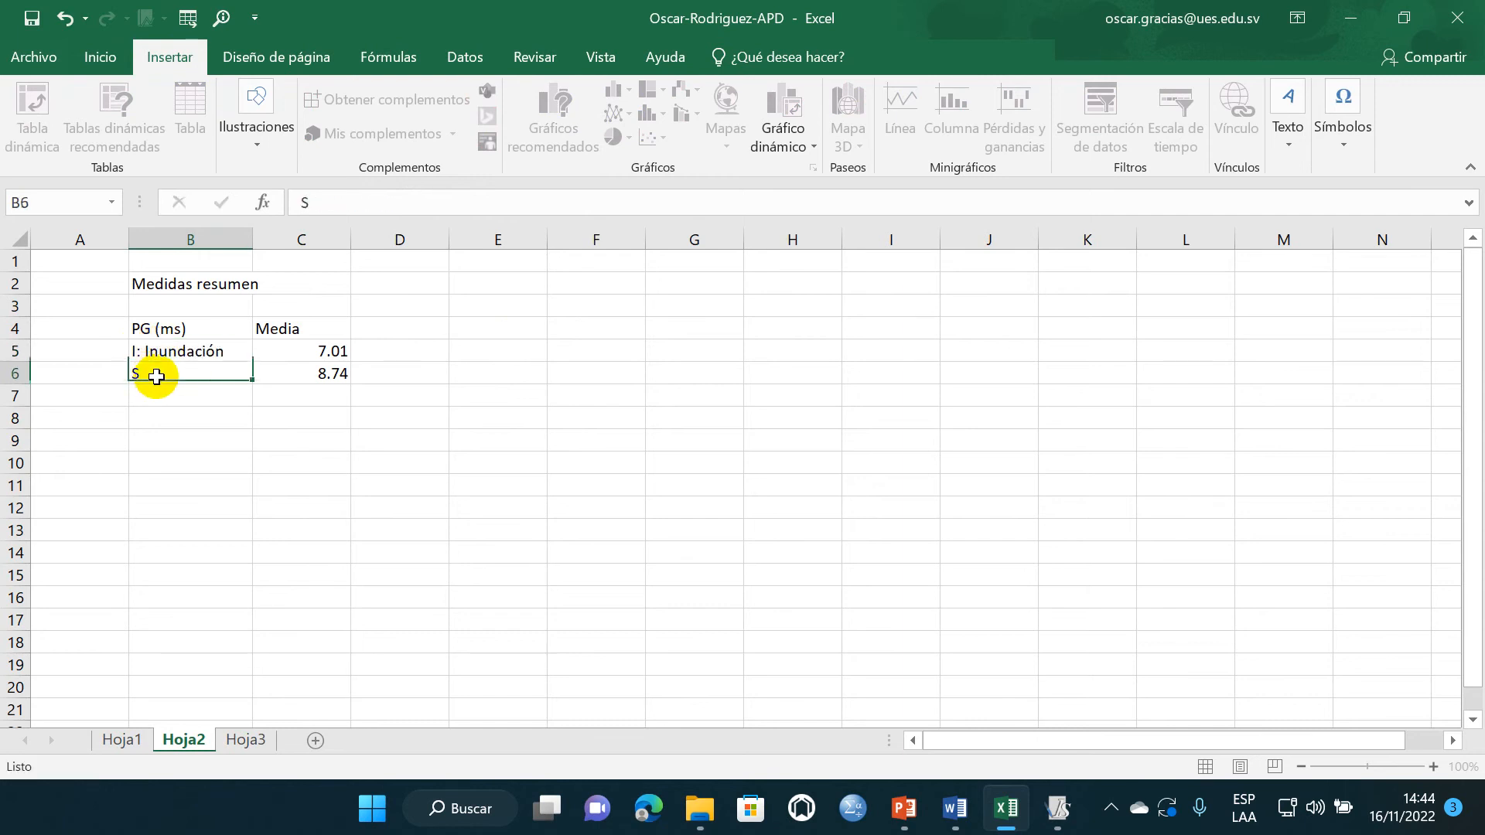
pyautogui.doubleClick(158, 372)
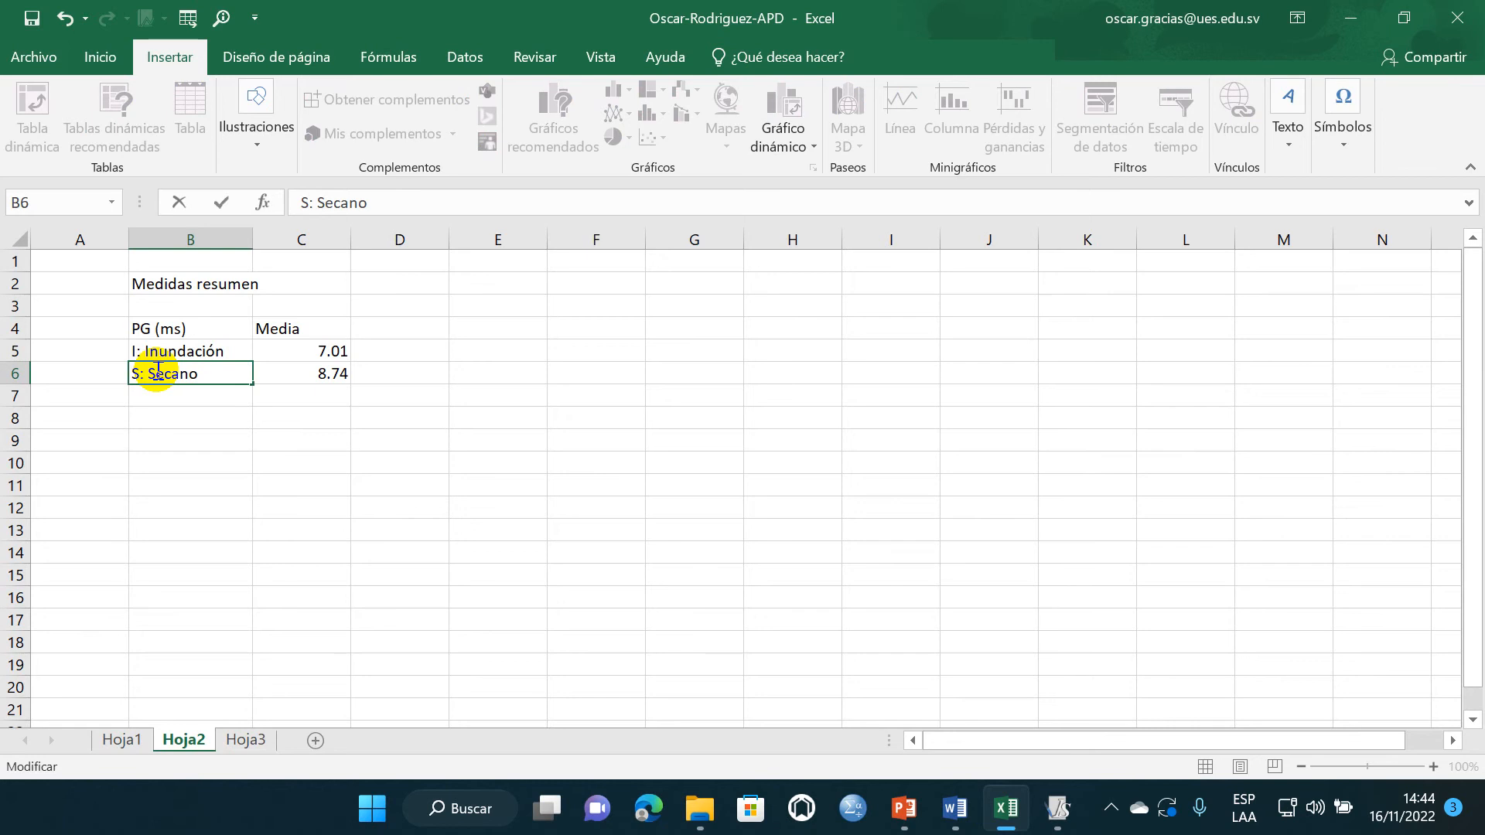
pyautogui.click(383, 414)
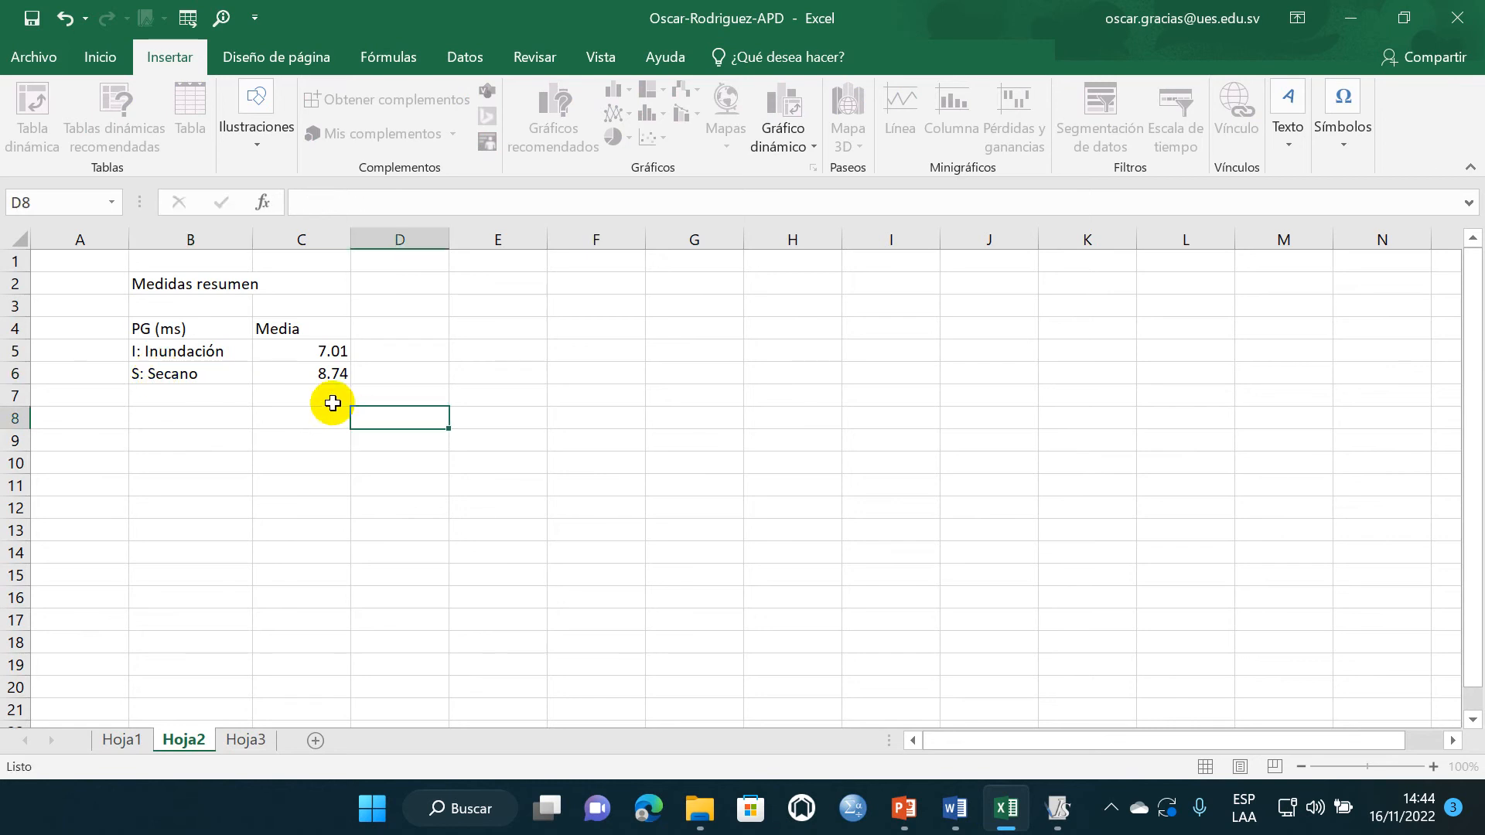
# - Insert a 2-D clustered column chart of the two sowing-method means in B5:C6 and enlarge it slightly
pyautogui.moveTo(219, 351); pyautogui.dragTo(294, 374)
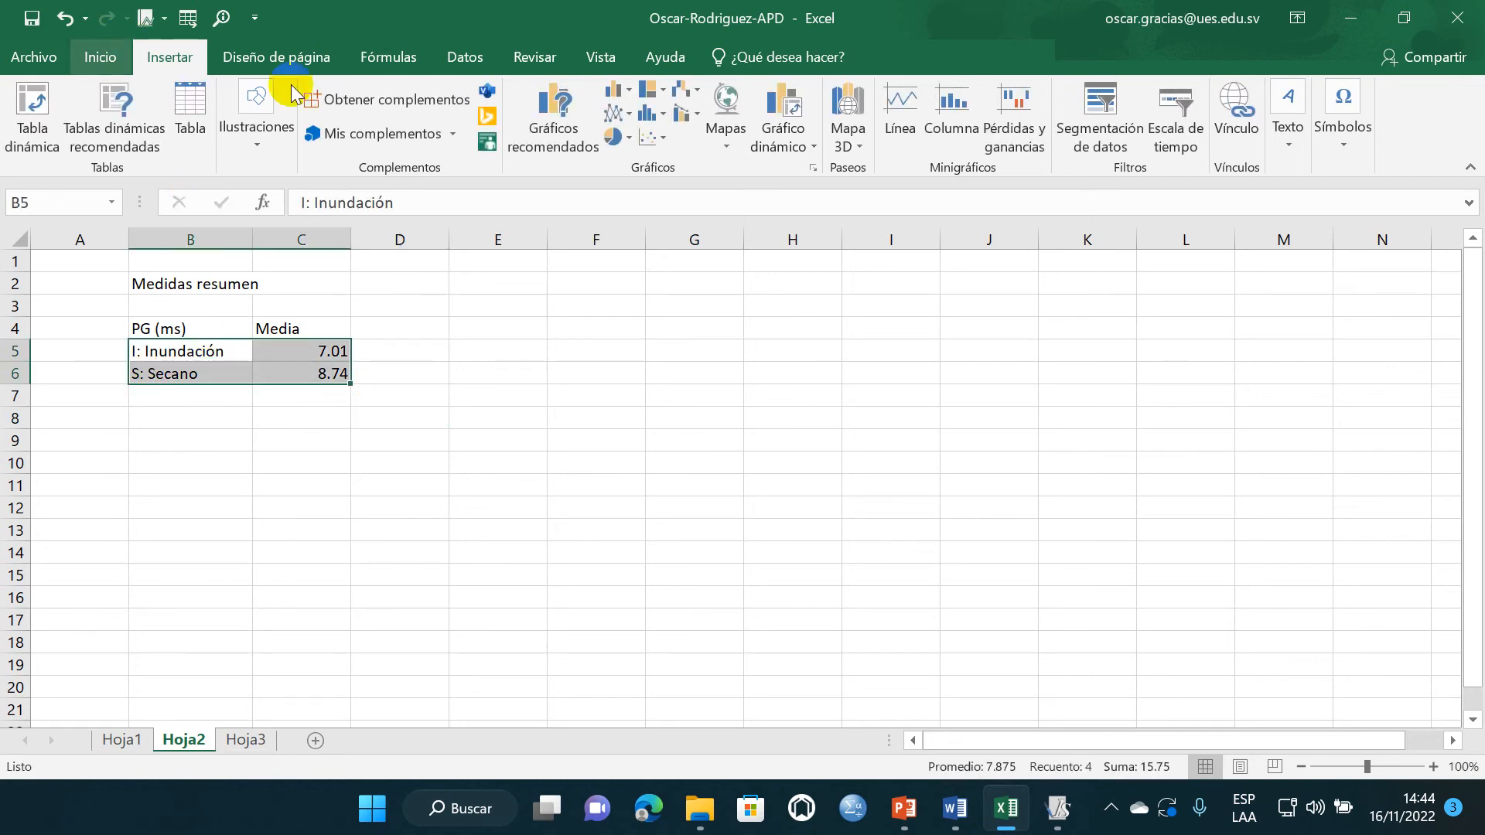
pyautogui.click(633, 94)
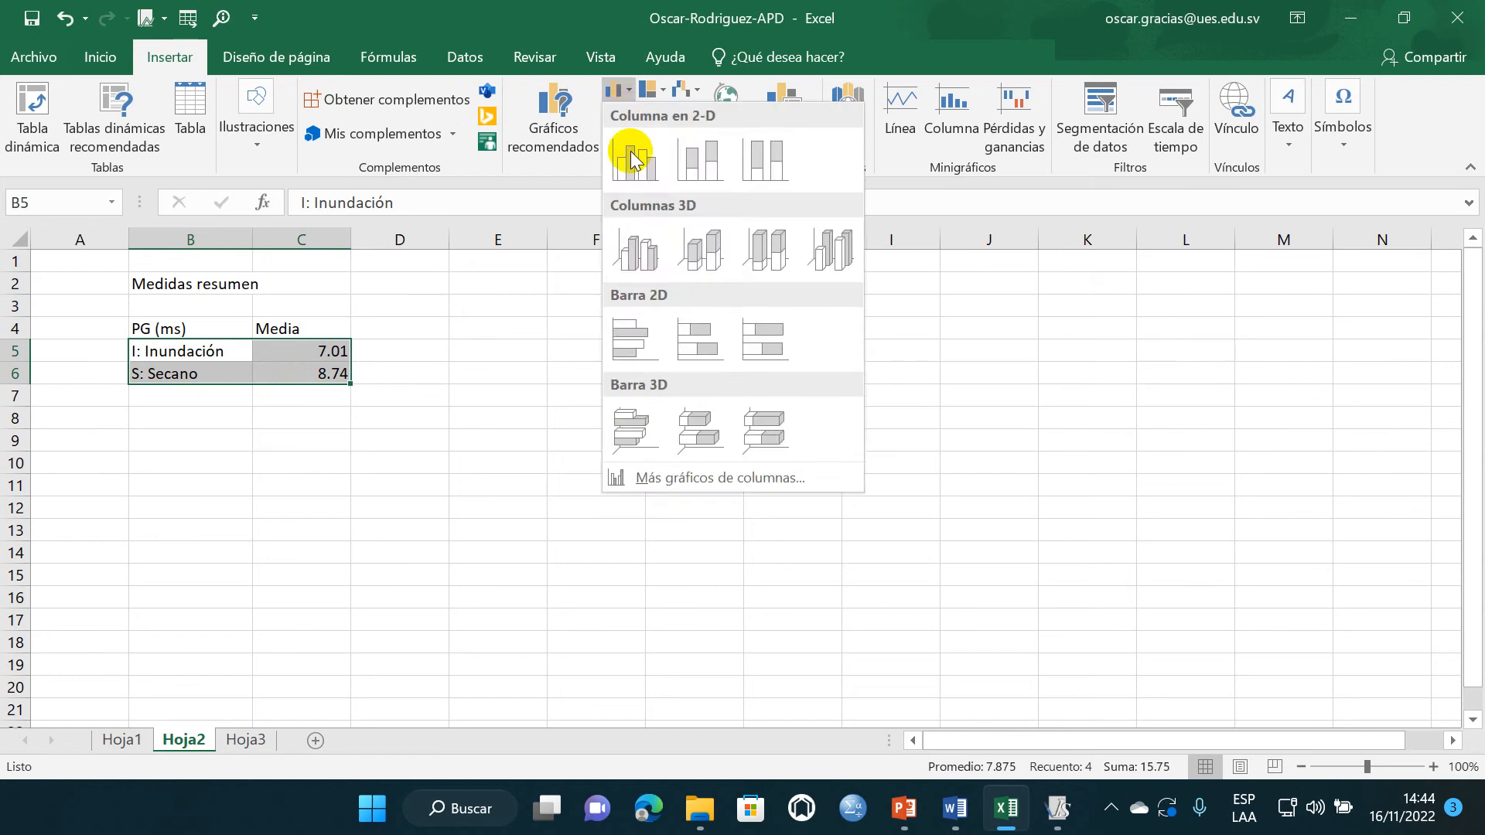
pyautogui.click(630, 155)
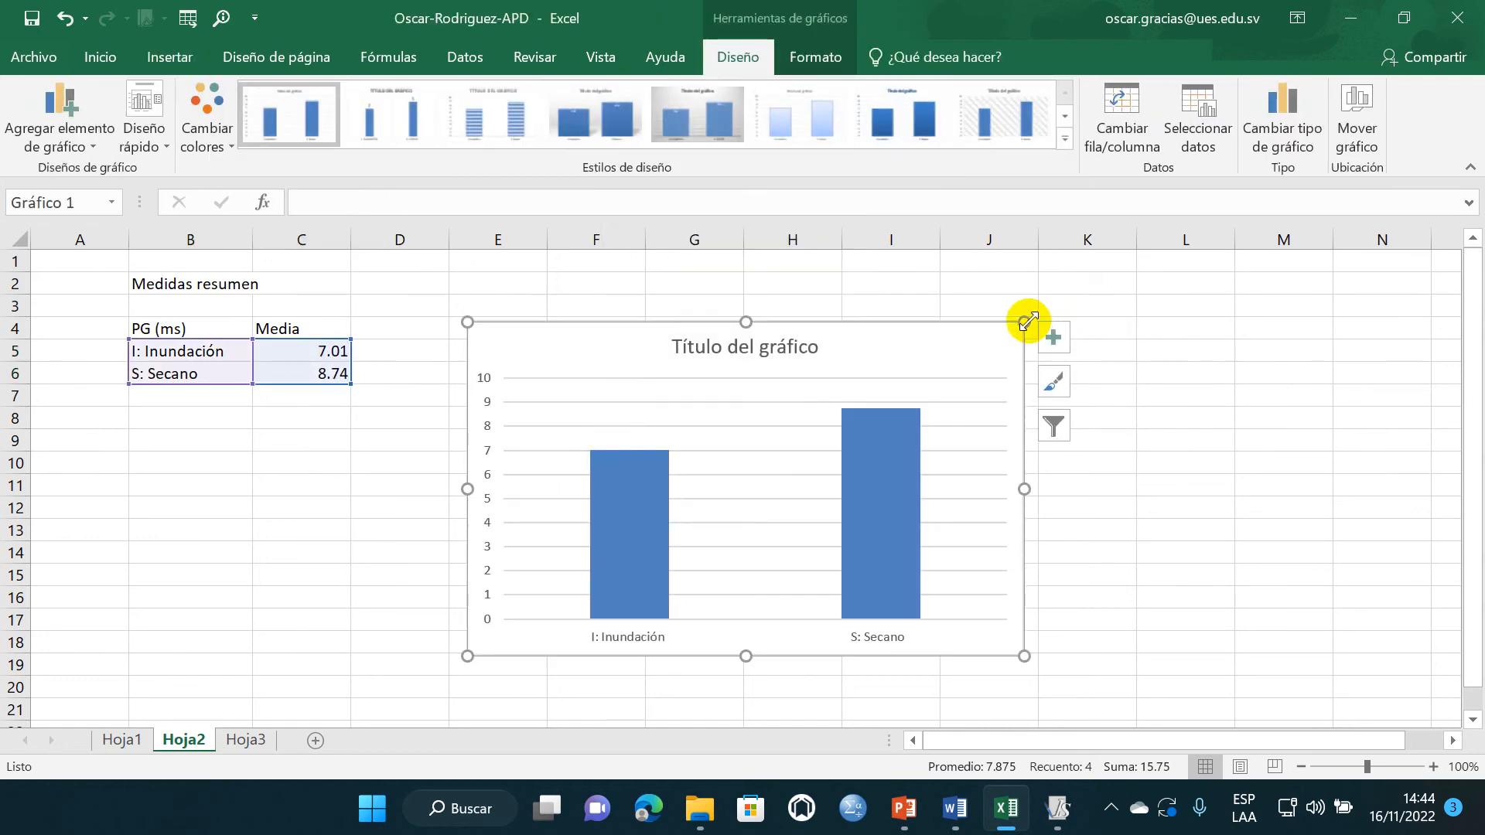
pyautogui.moveTo(1025, 322); pyautogui.dragTo(1042, 291)
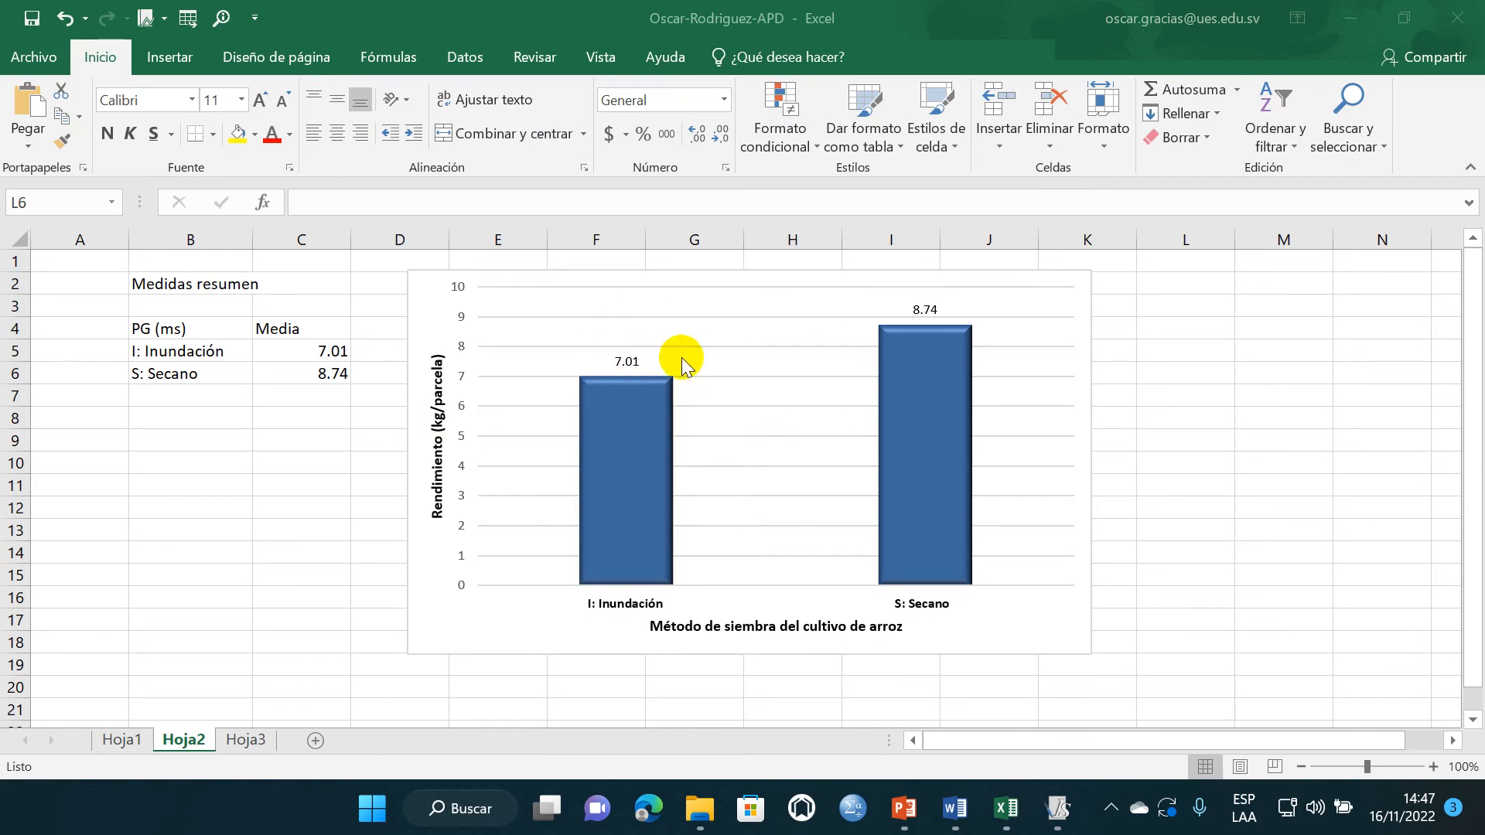
# - Widen the box of the data label above the "I: Inundación" column in the chart
pyautogui.click(641, 361)
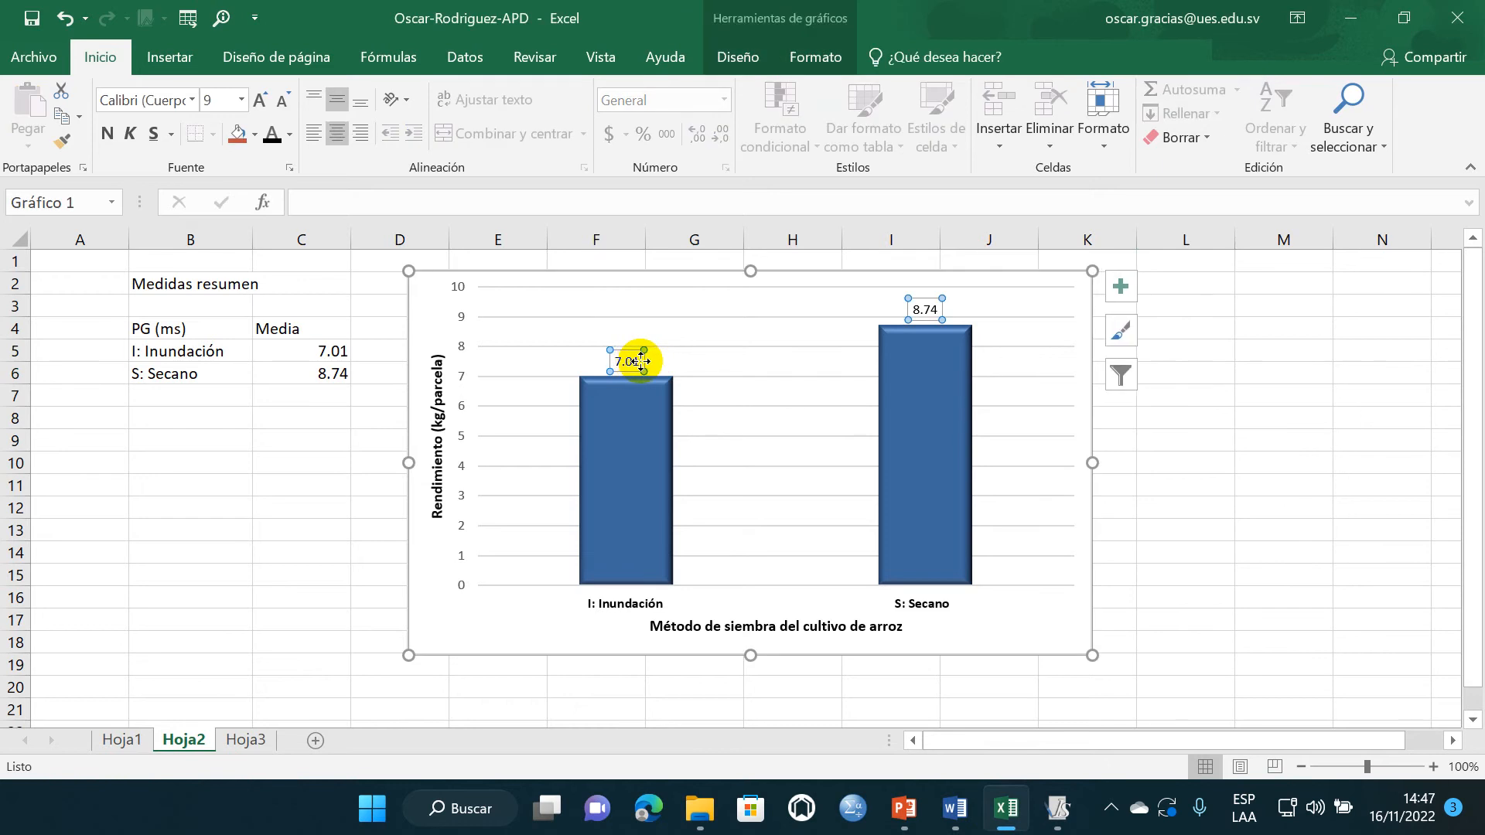
pyautogui.click(644, 361)
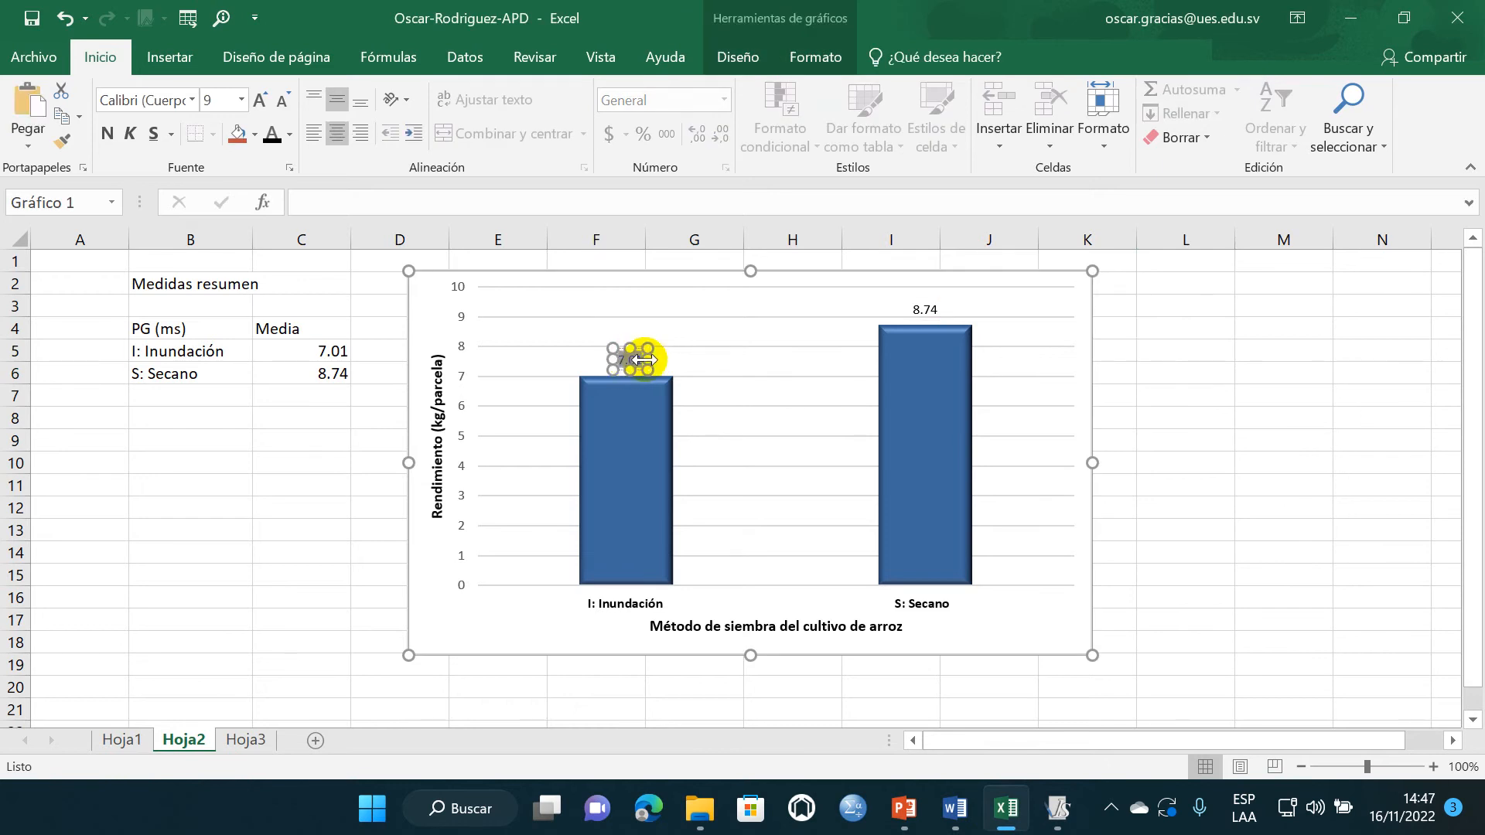
pyautogui.moveTo(667, 359); pyautogui.dragTo(668, 359)
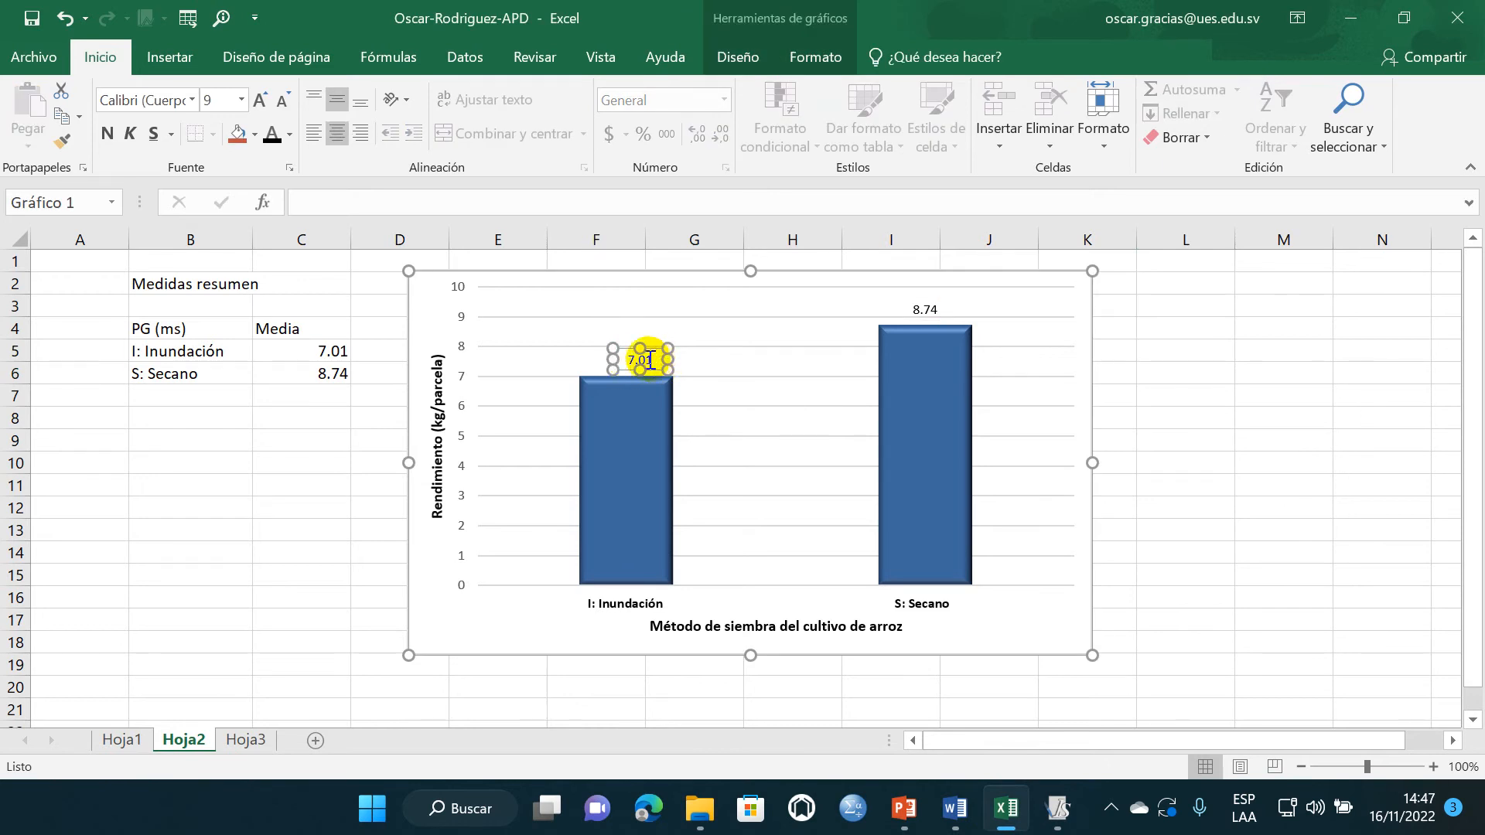
pyautogui.click(1156, 425)
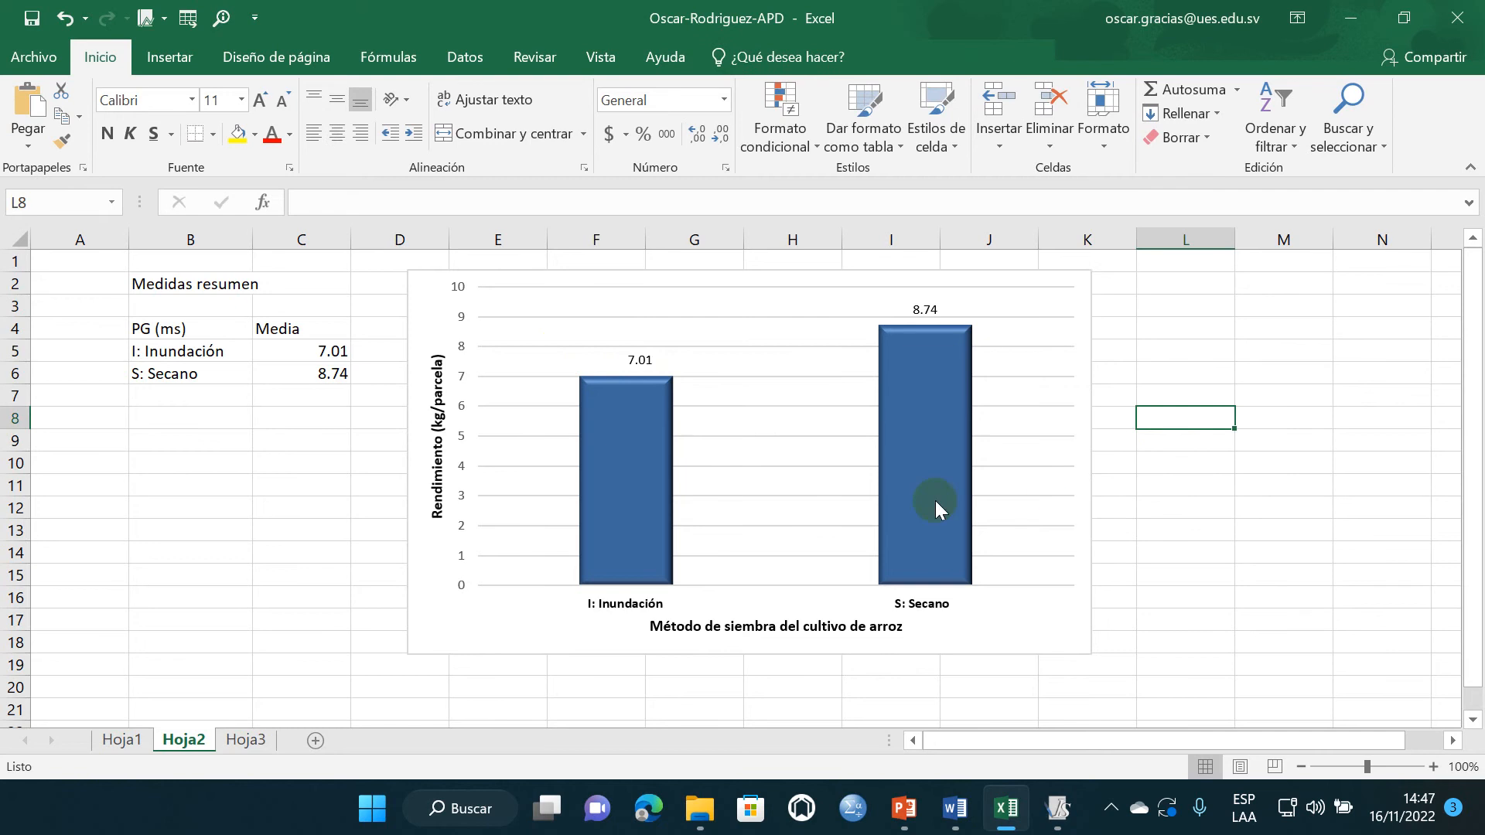
# - Examine the top and bottom bevel settings in the 3-D format effects of the chart's column series
pyautogui.click(919, 371)
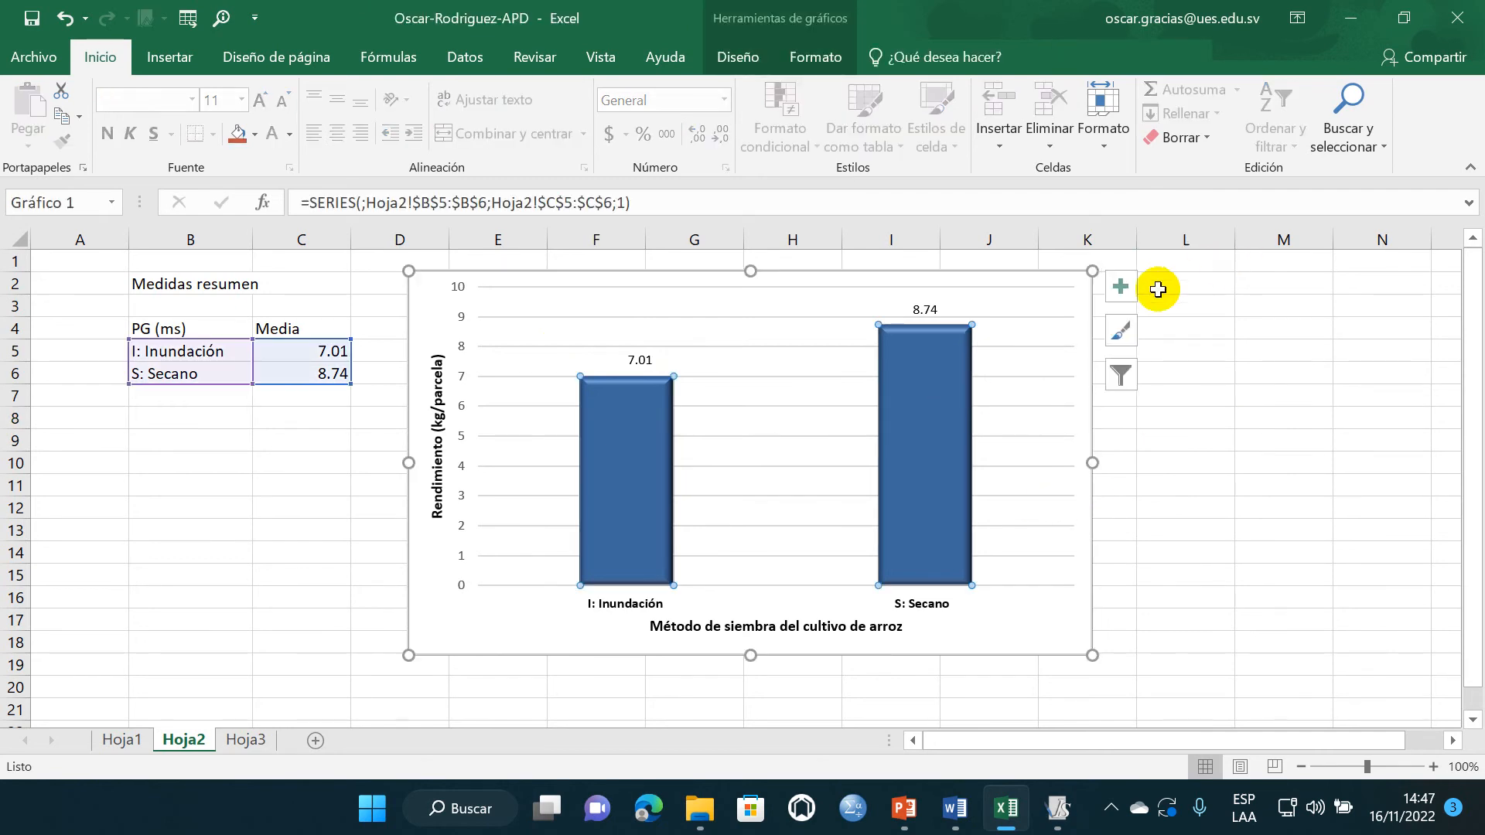
pyautogui.click(1121, 287)
pyautogui.doubleClick(916, 379)
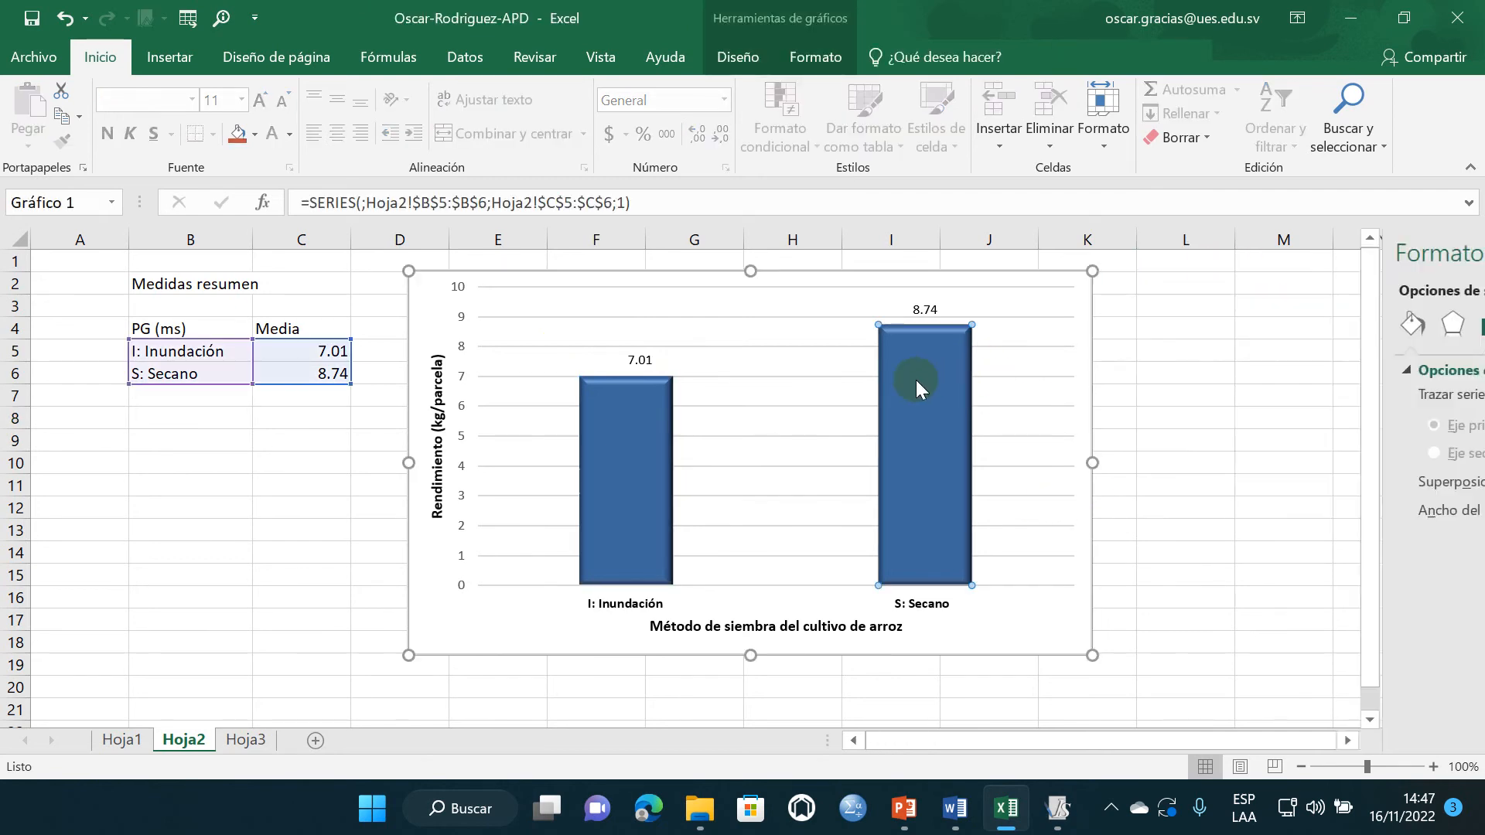
pyautogui.click(1018, 701)
pyautogui.click(950, 456)
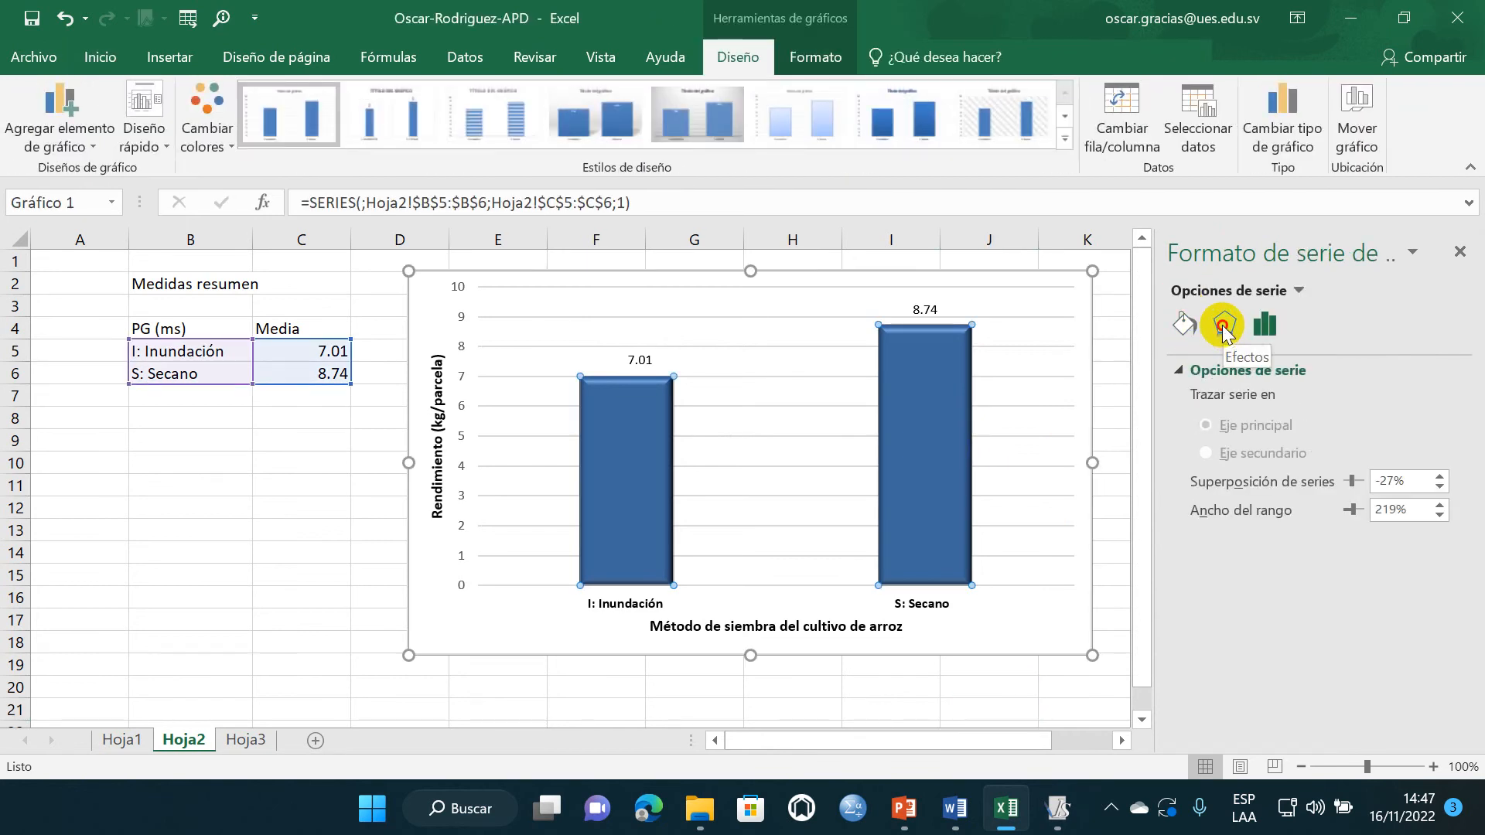
pyautogui.click(1223, 326)
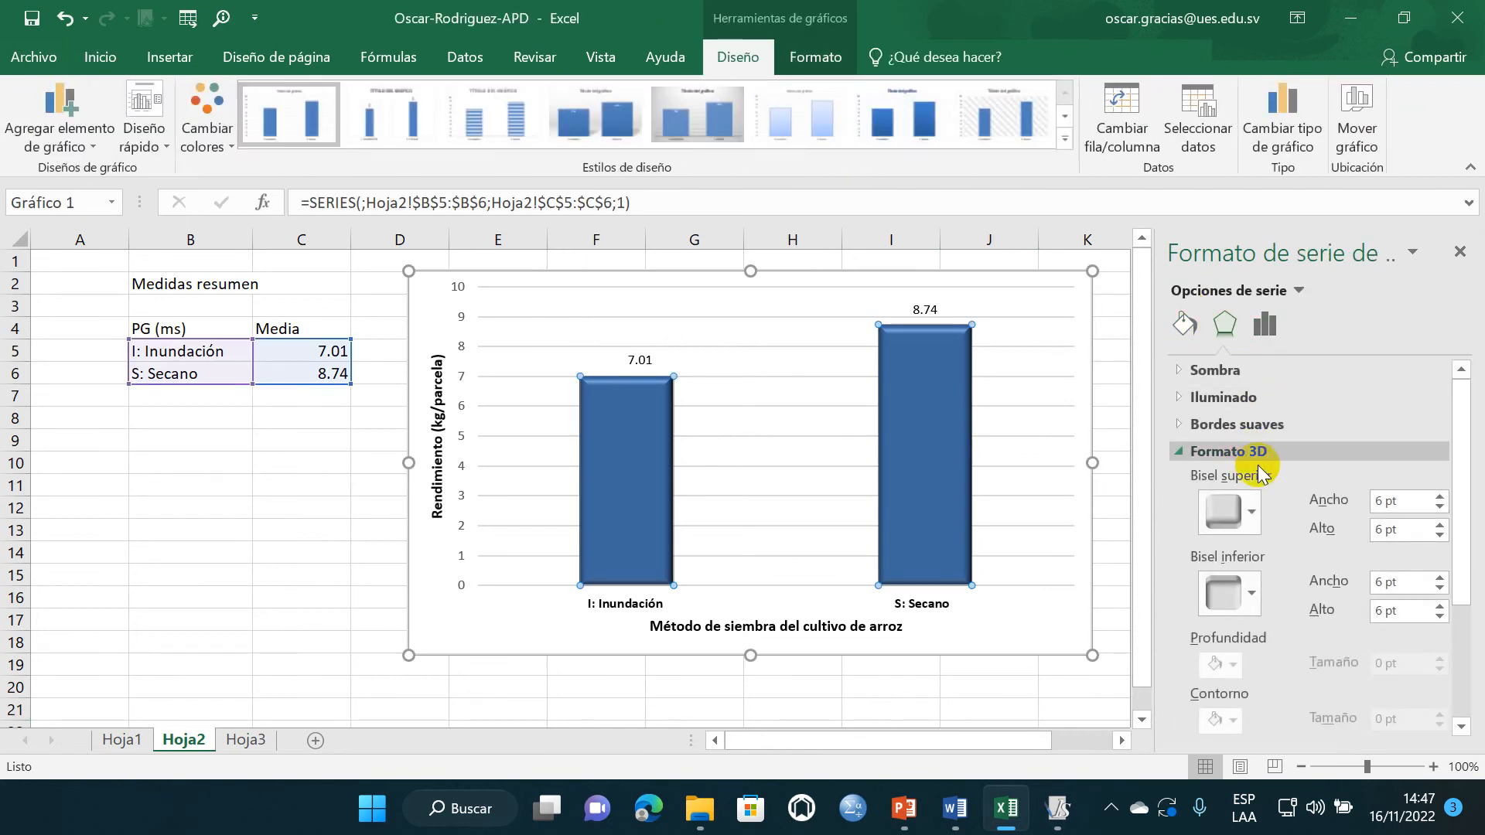
pyautogui.click(1247, 510)
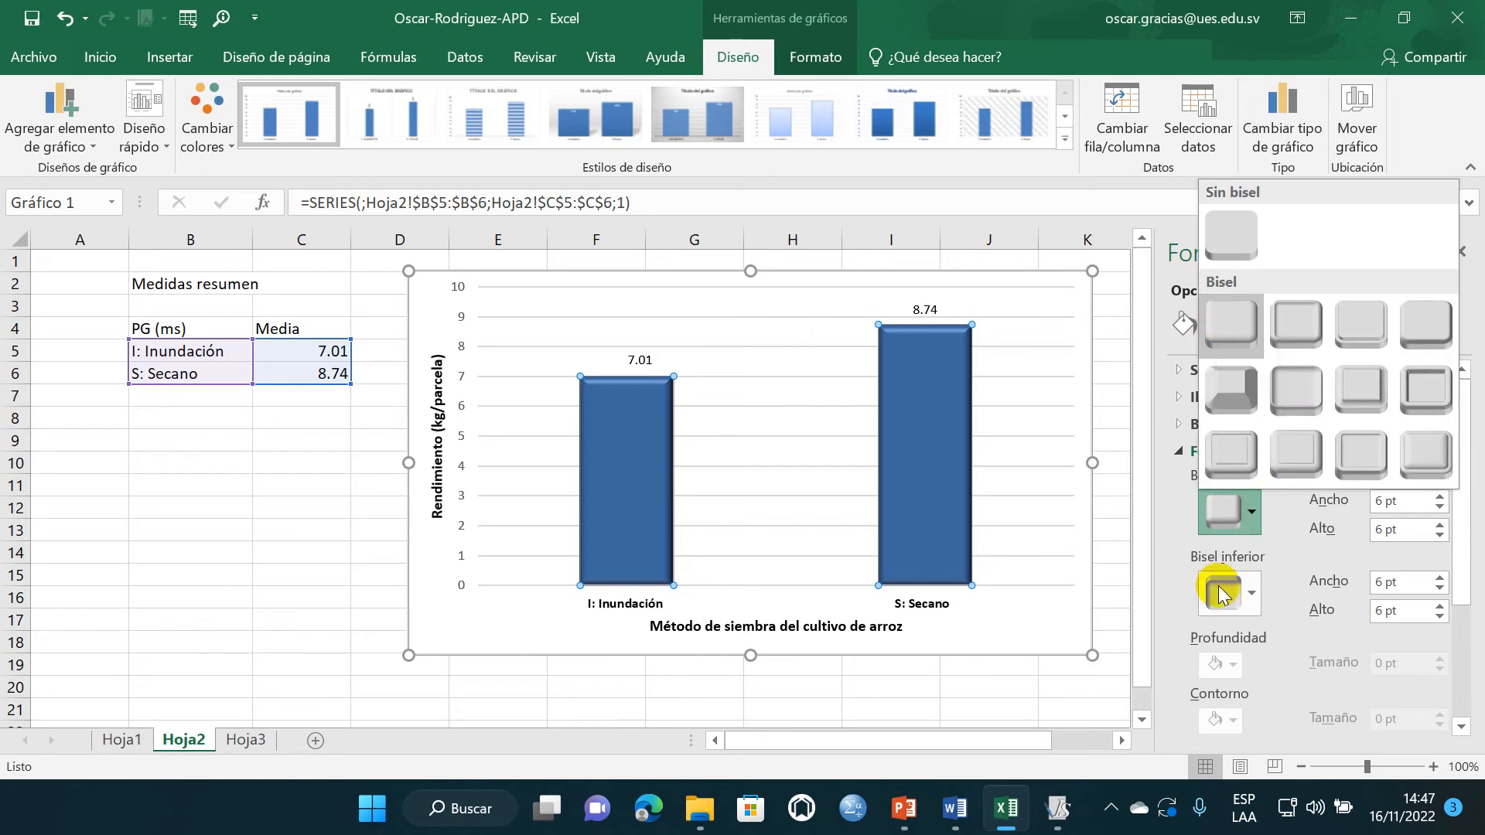
pyautogui.click(1251, 596)
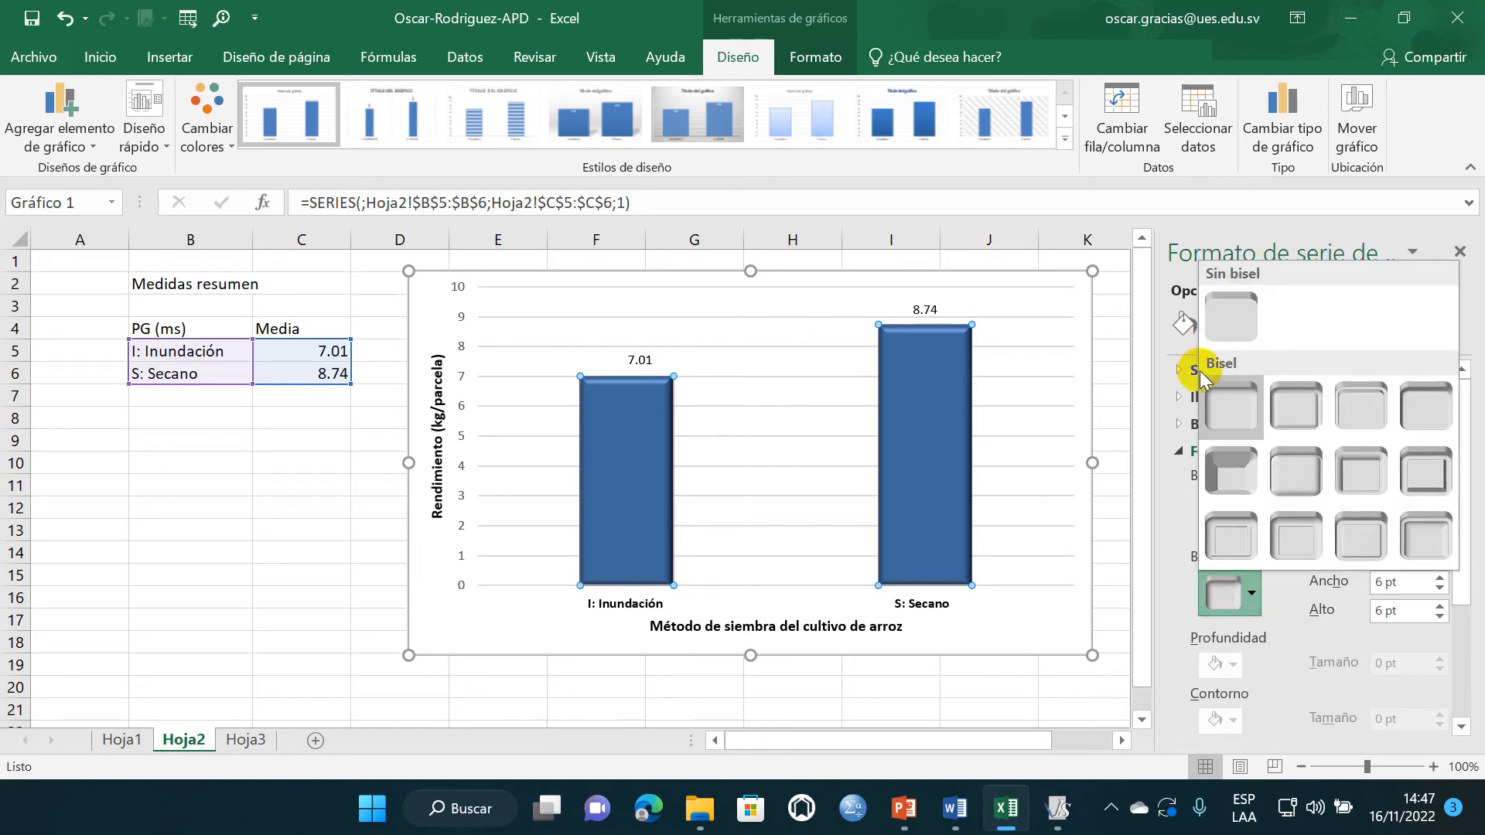
pyautogui.click(1461, 252)
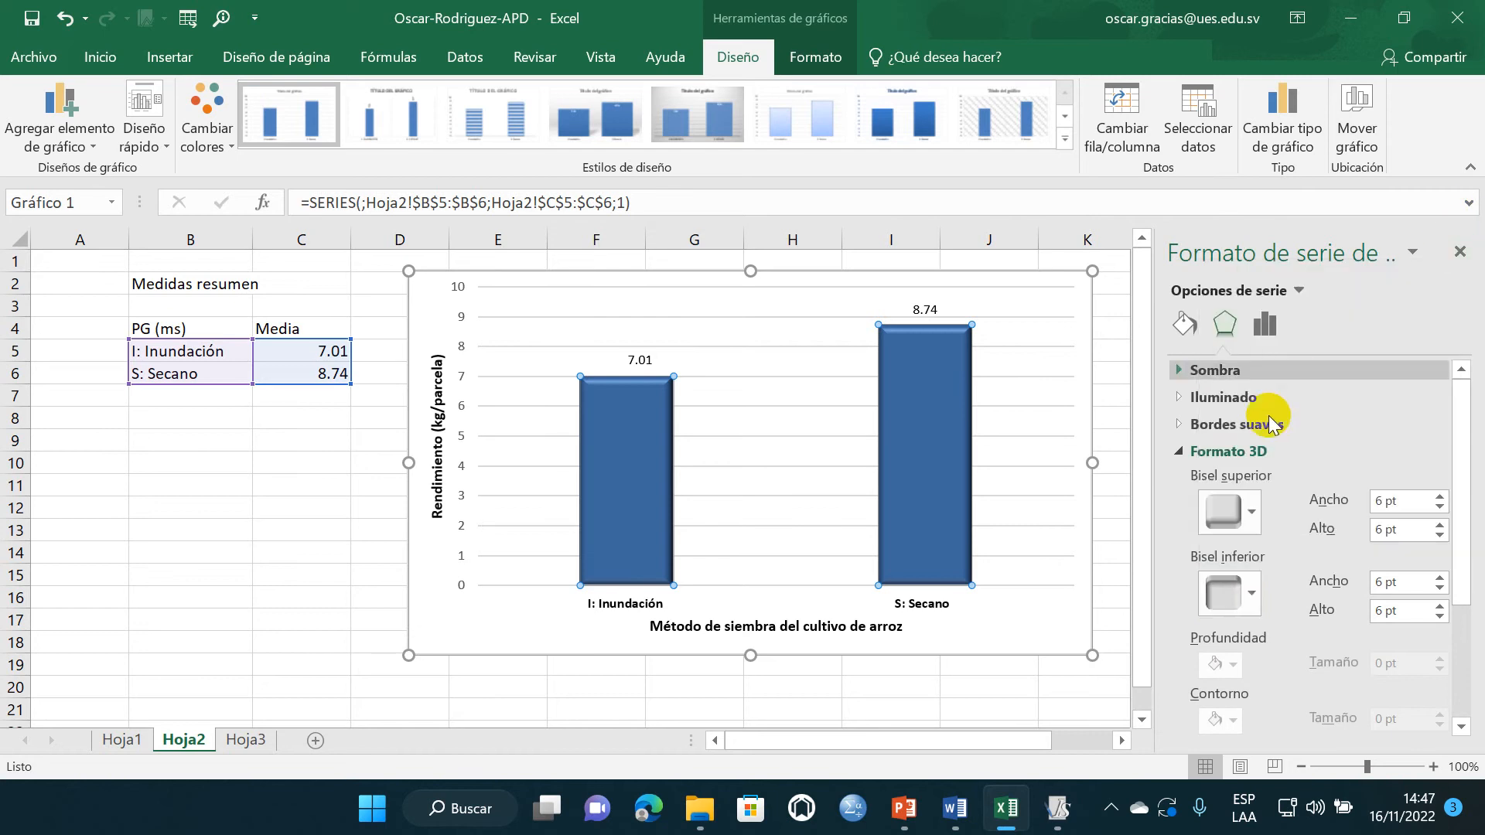
pyautogui.click(1456, 252)
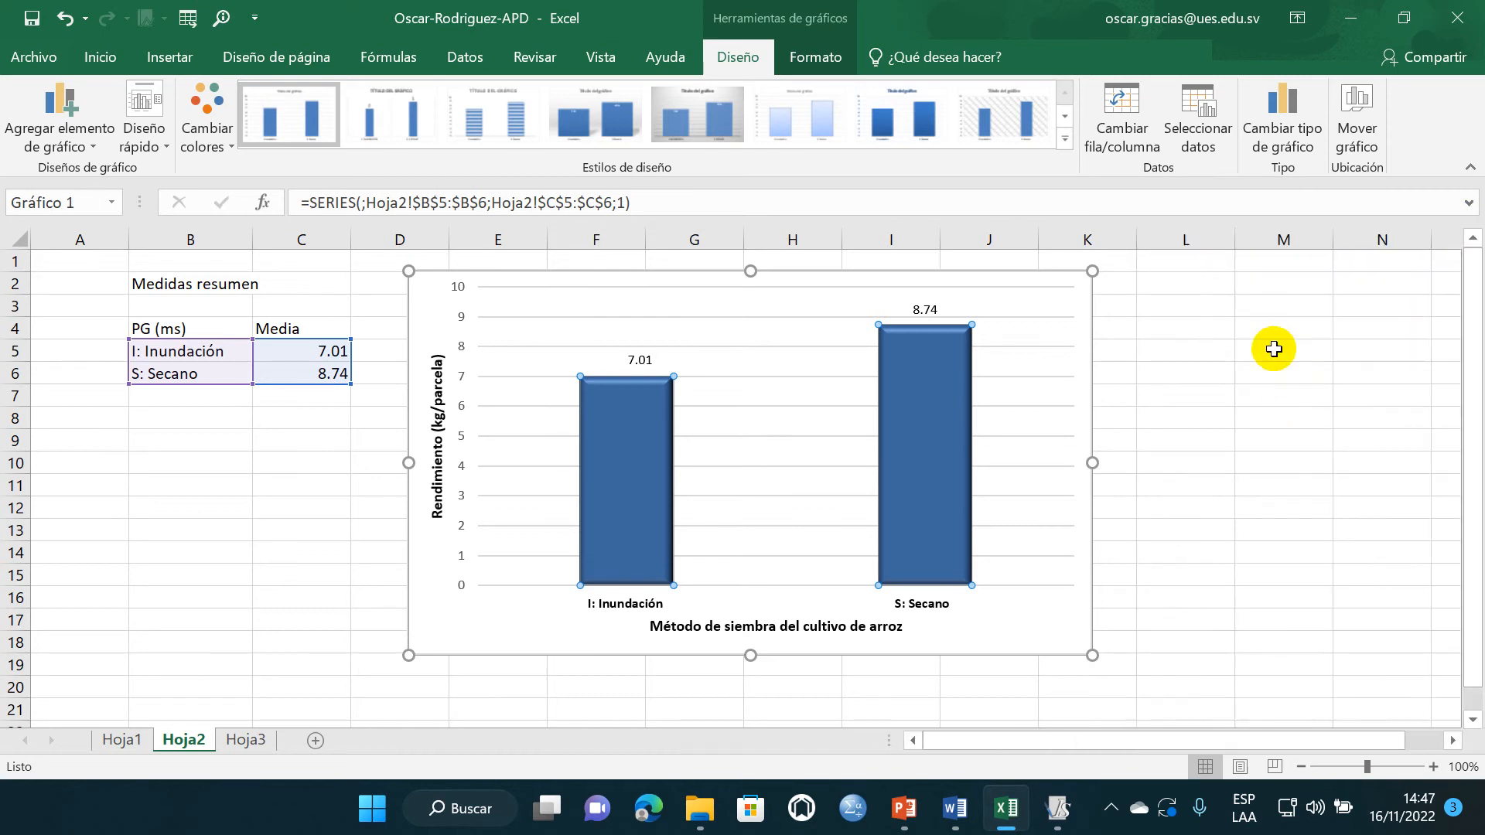
pyautogui.click(1272, 348)
# - Copy the sowing-method chart and paste it into the Word lab report below the large-plot factor's interpretation lines
pyautogui.click(1032, 275)
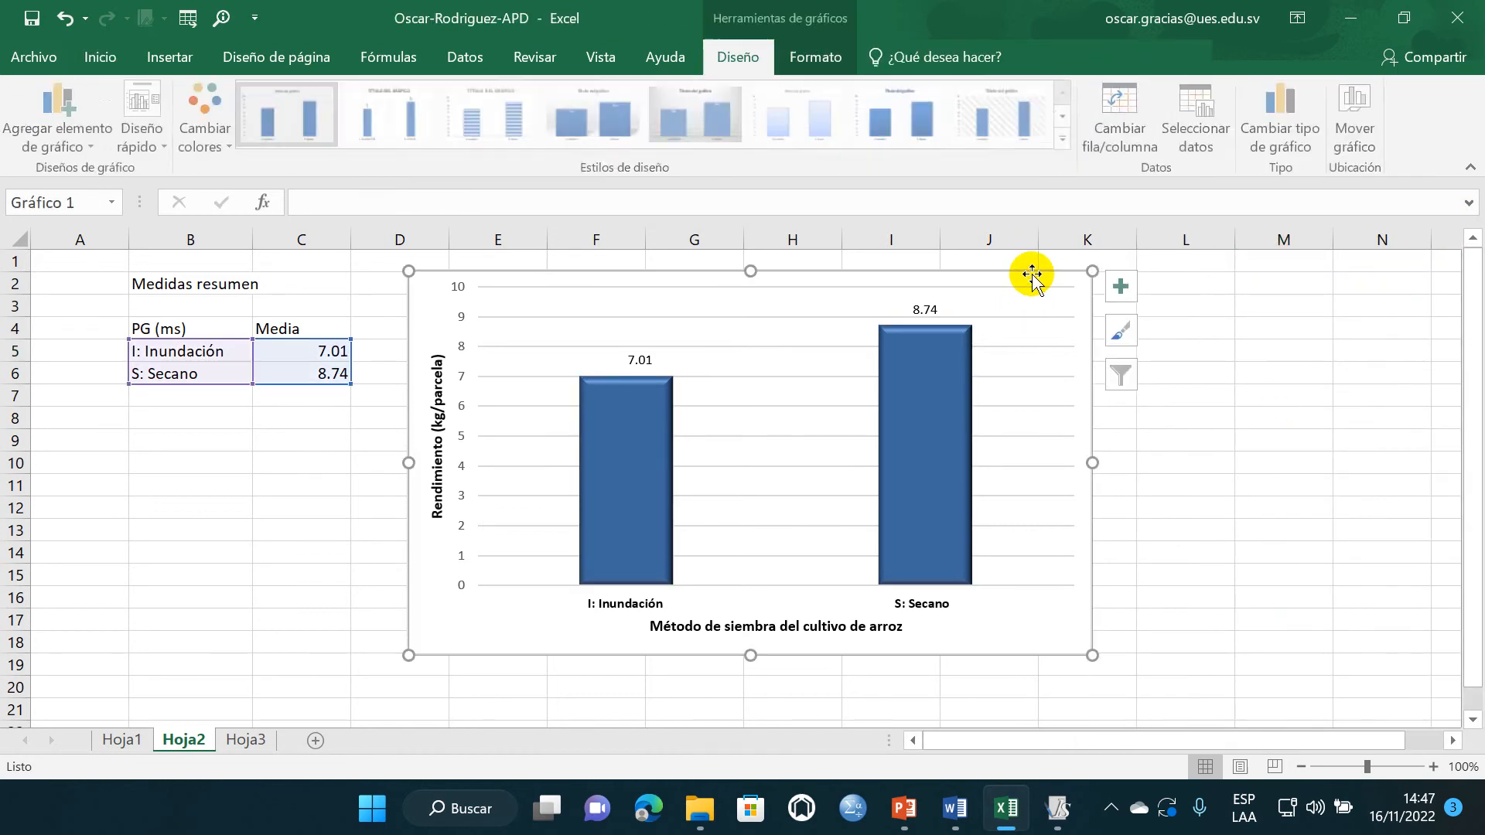
pyautogui.click(955, 808)
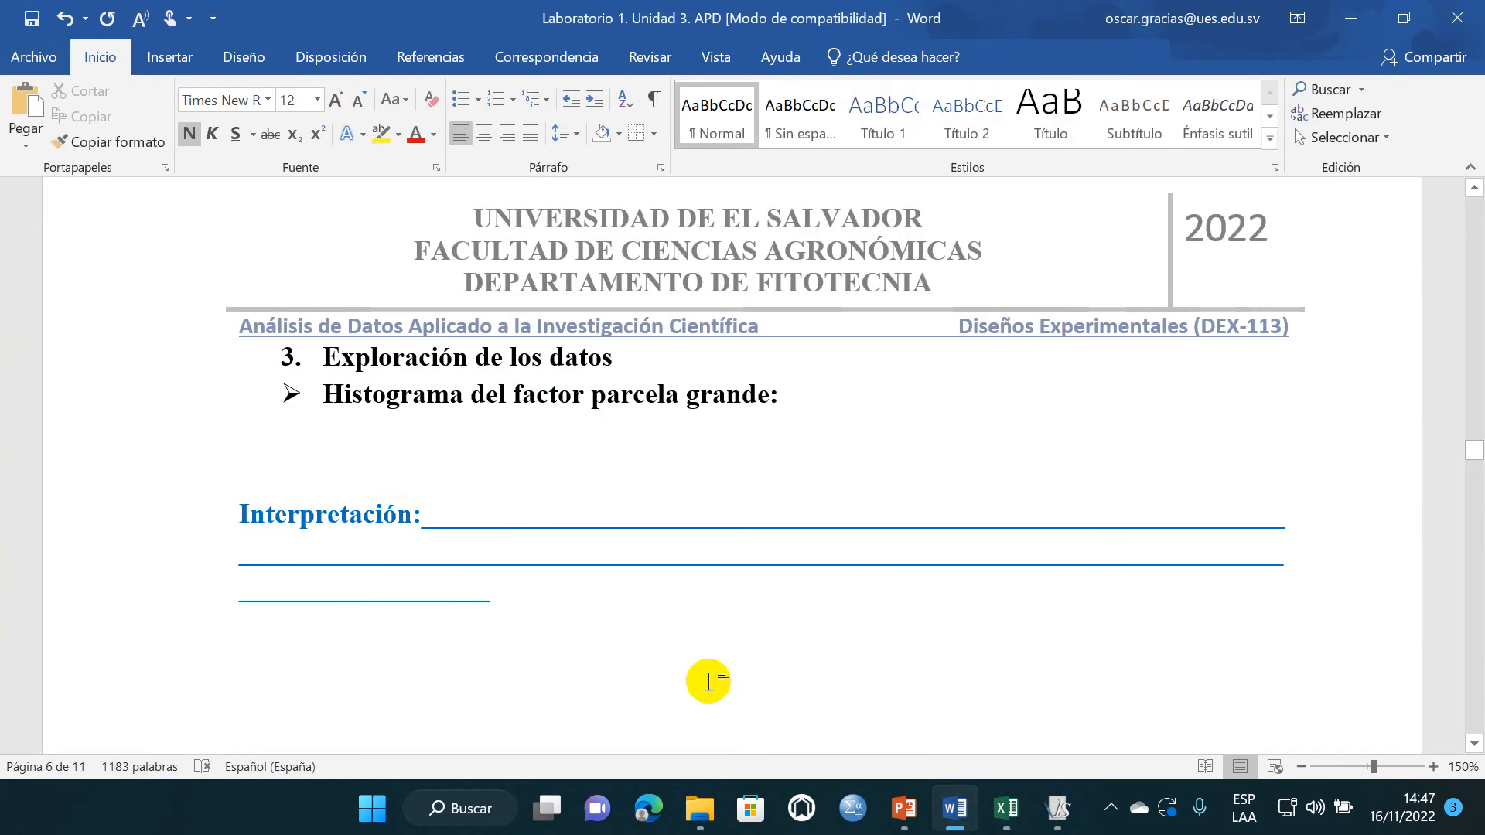
pyautogui.click(436, 648)
pyautogui.hotkey('ctrl', 'v')
pyautogui.scroll(3, 1238, 348)
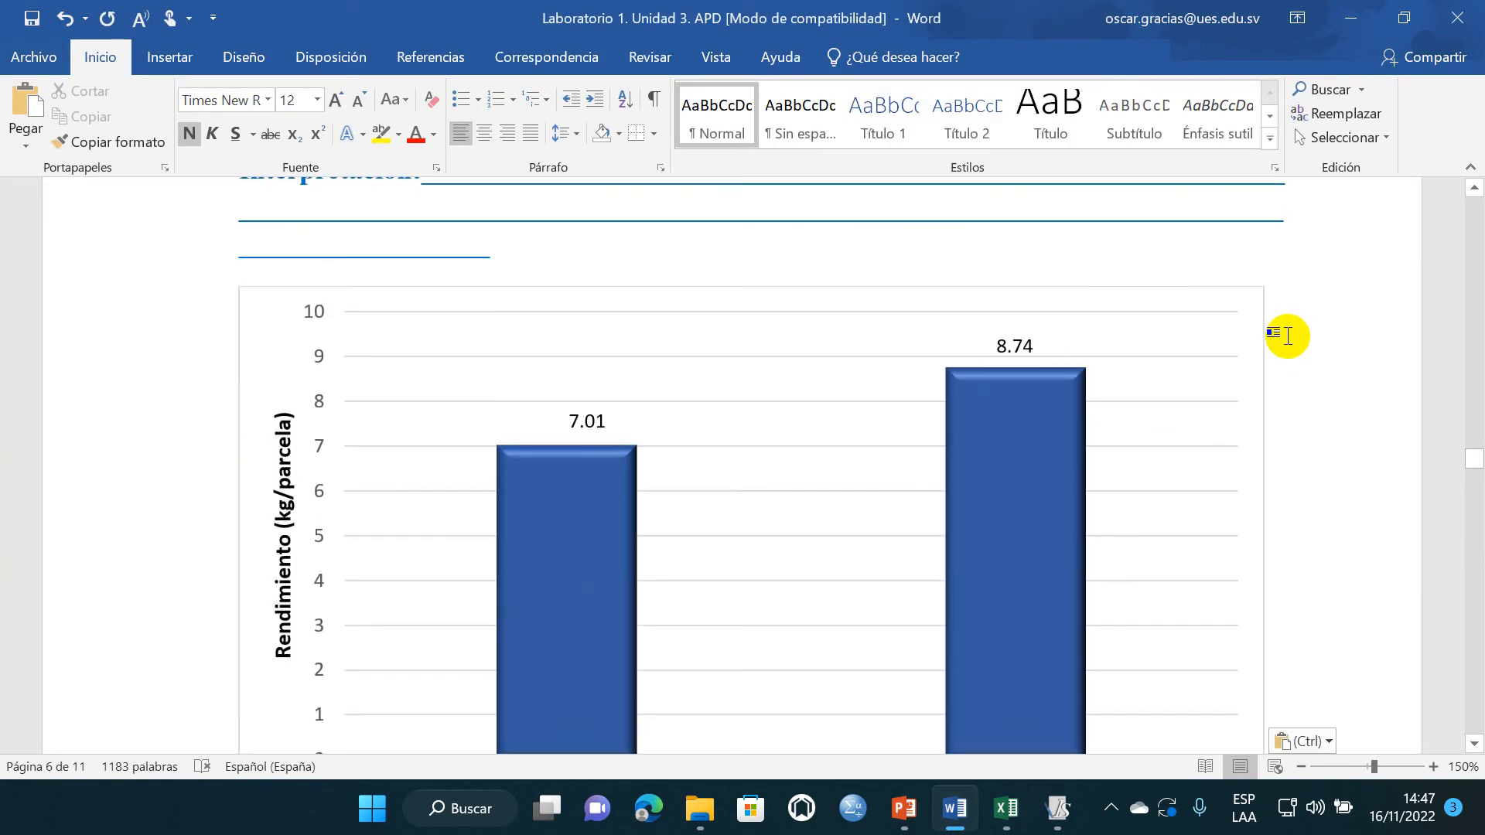
# - Center the pasted chart in the report and set its size to 7.5 cm high by 14.7 cm wide
pyautogui.click(1253, 288)
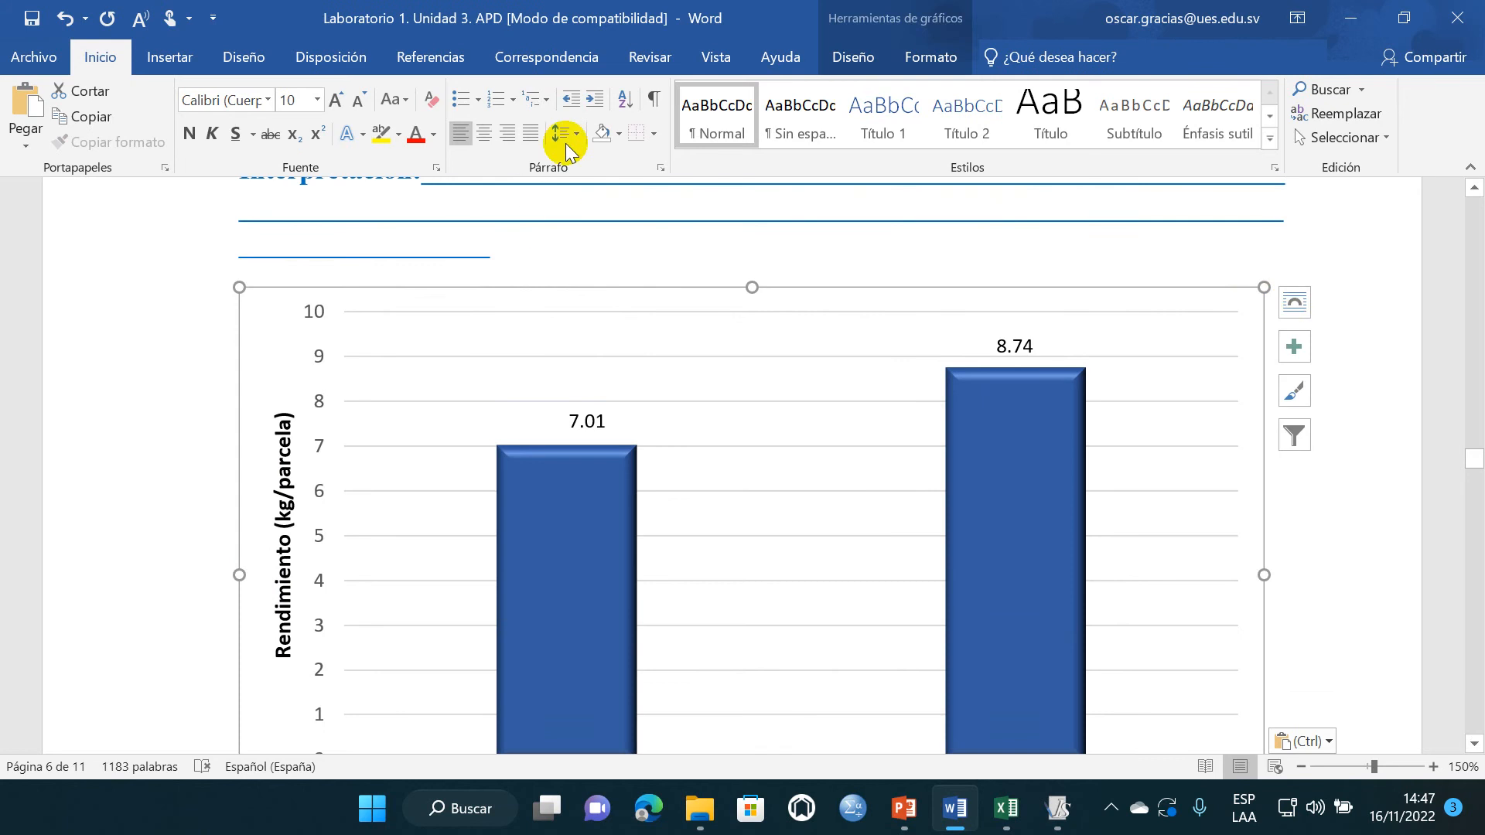
pyautogui.click(480, 138)
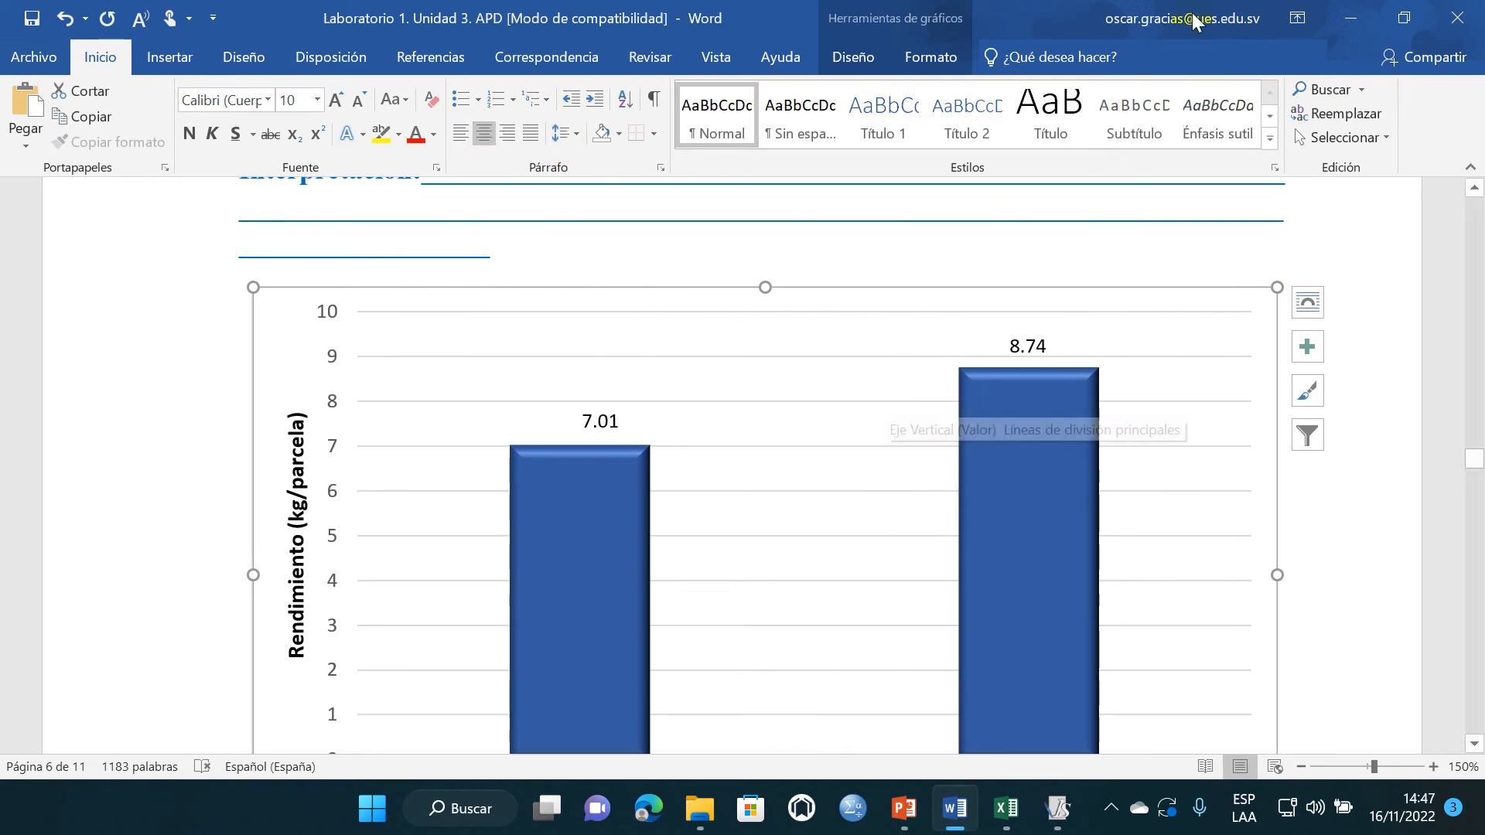
pyautogui.click(942, 63)
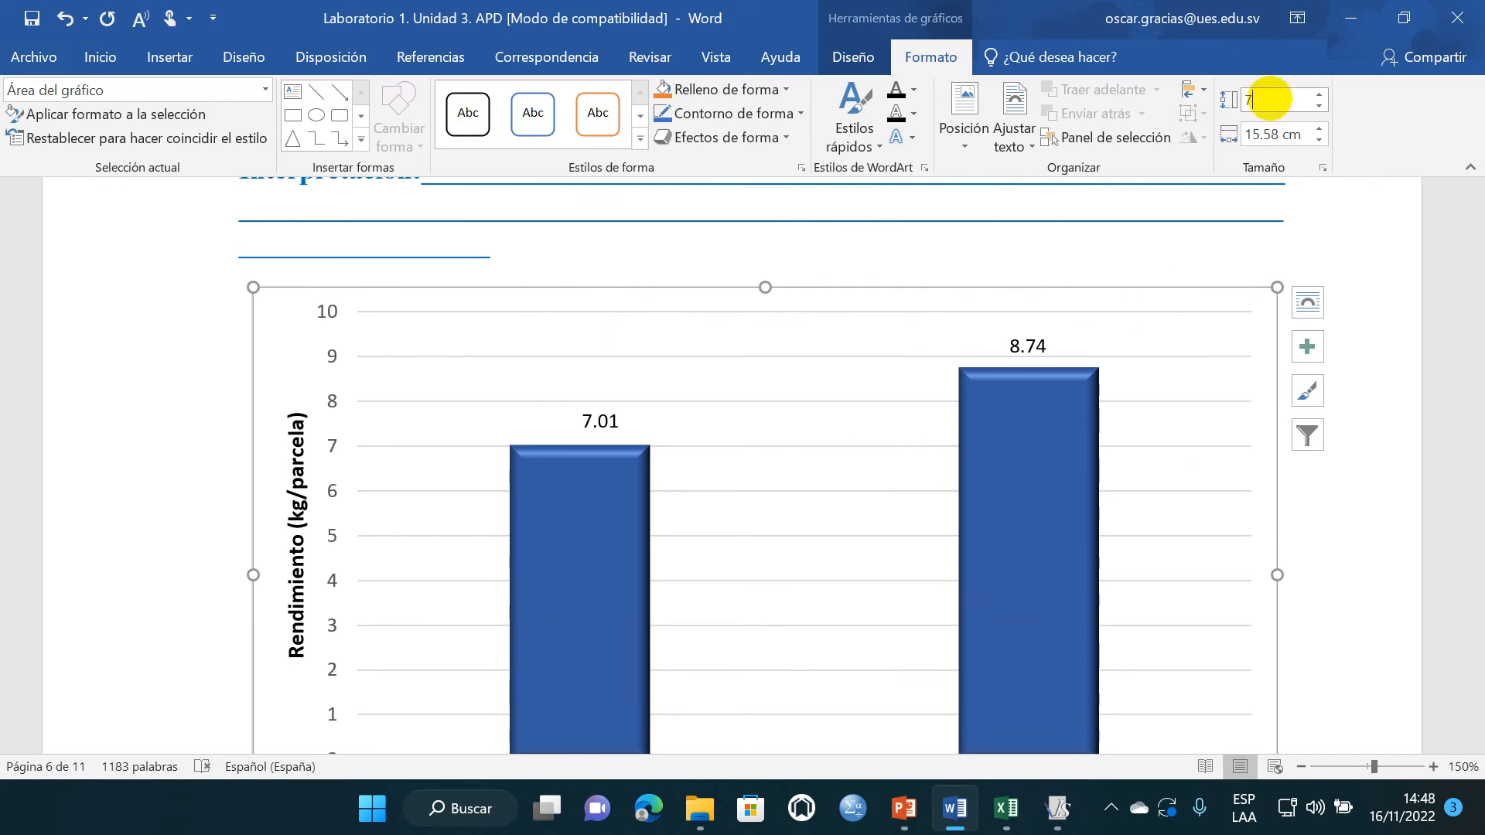
pyautogui.click(1280, 134)
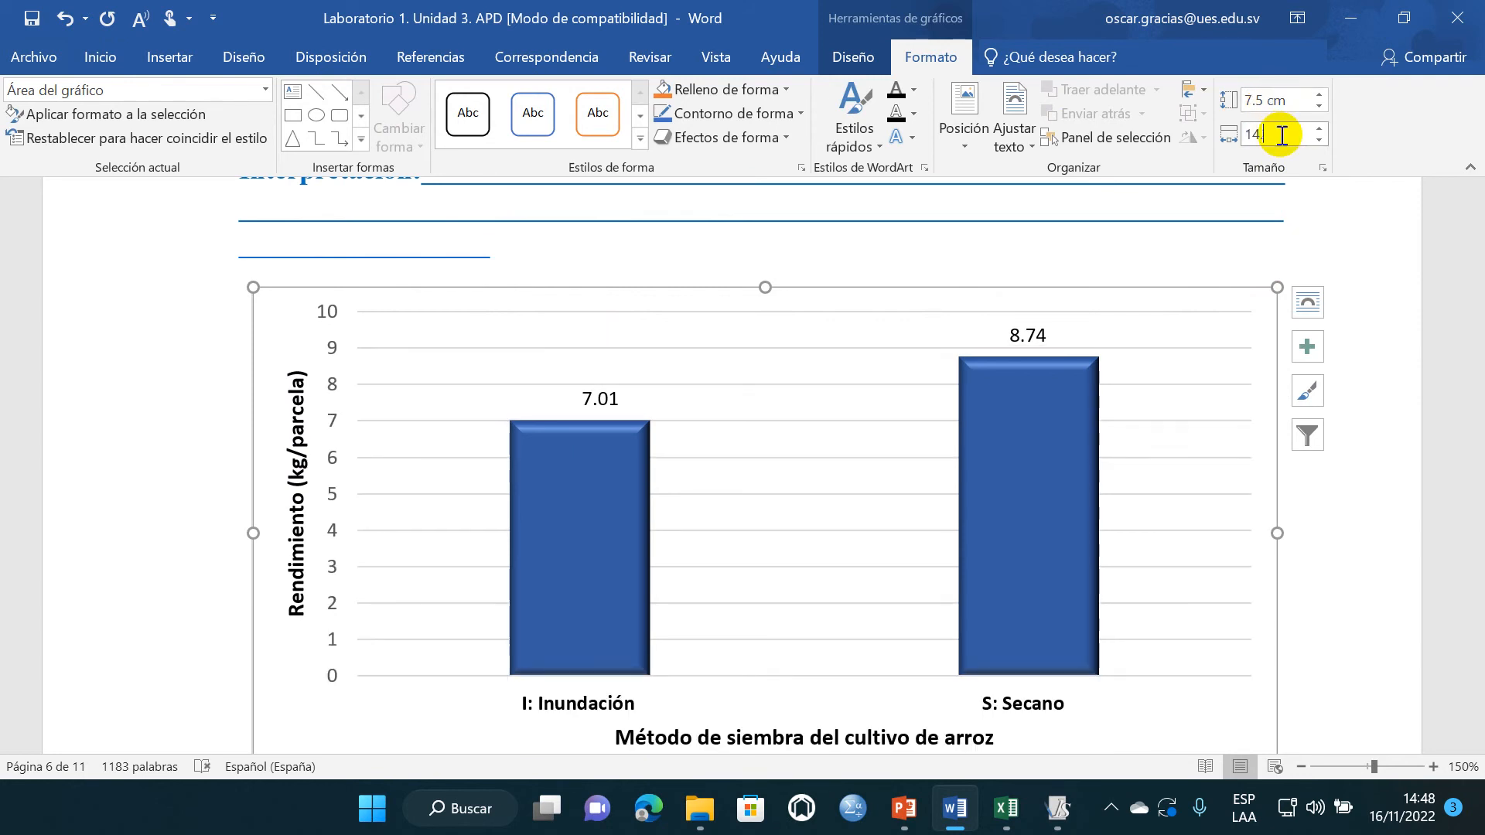
pyautogui.click(1320, 225)
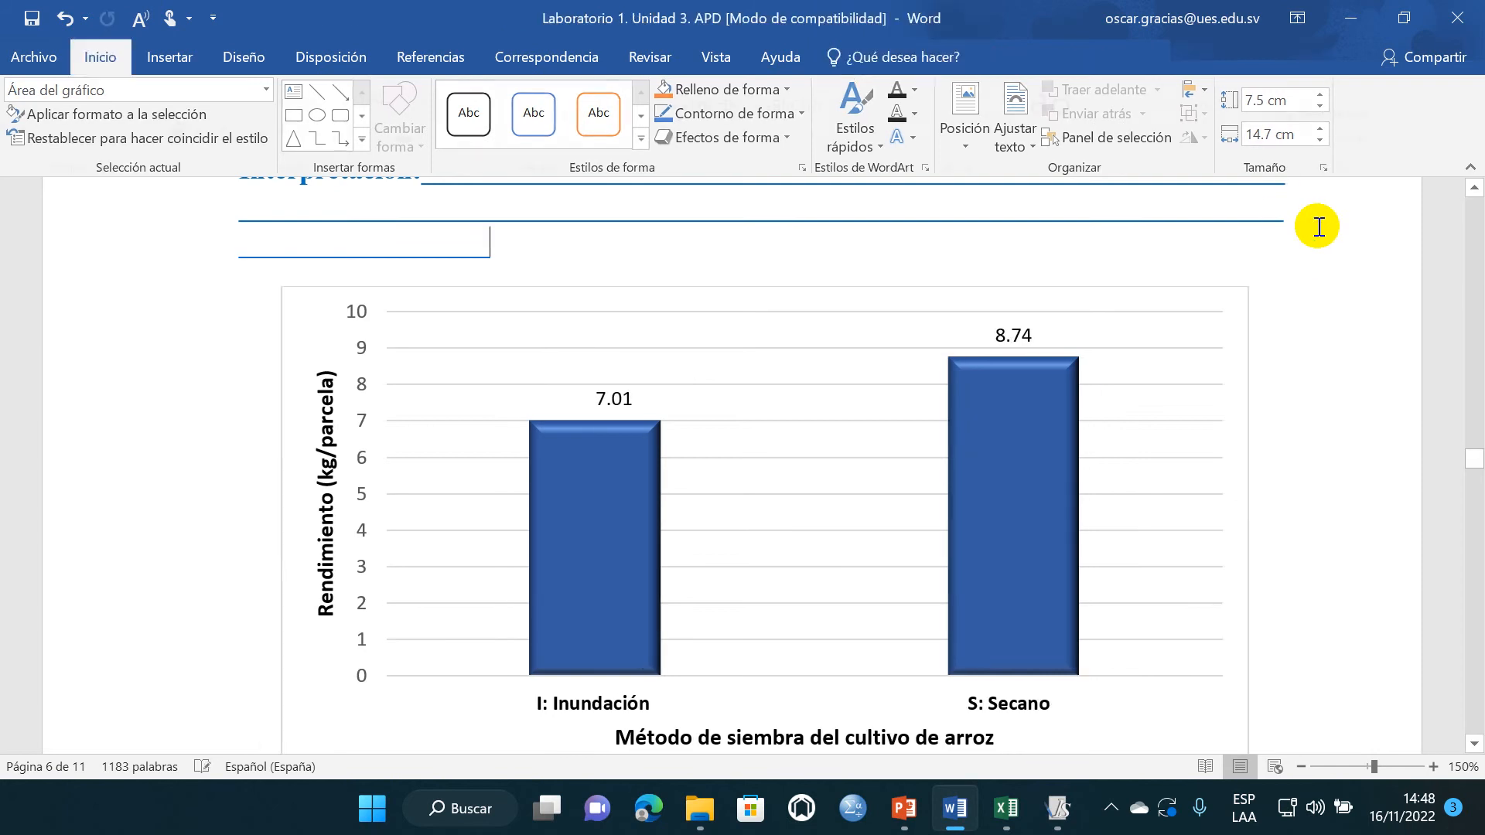
# - Delete the blank line between the "Histograma del factor parcela grande:" heading and its "Interpretación" line
pyautogui.scroll(-3, 908, 406)
pyautogui.scroll(-1, 908, 406)
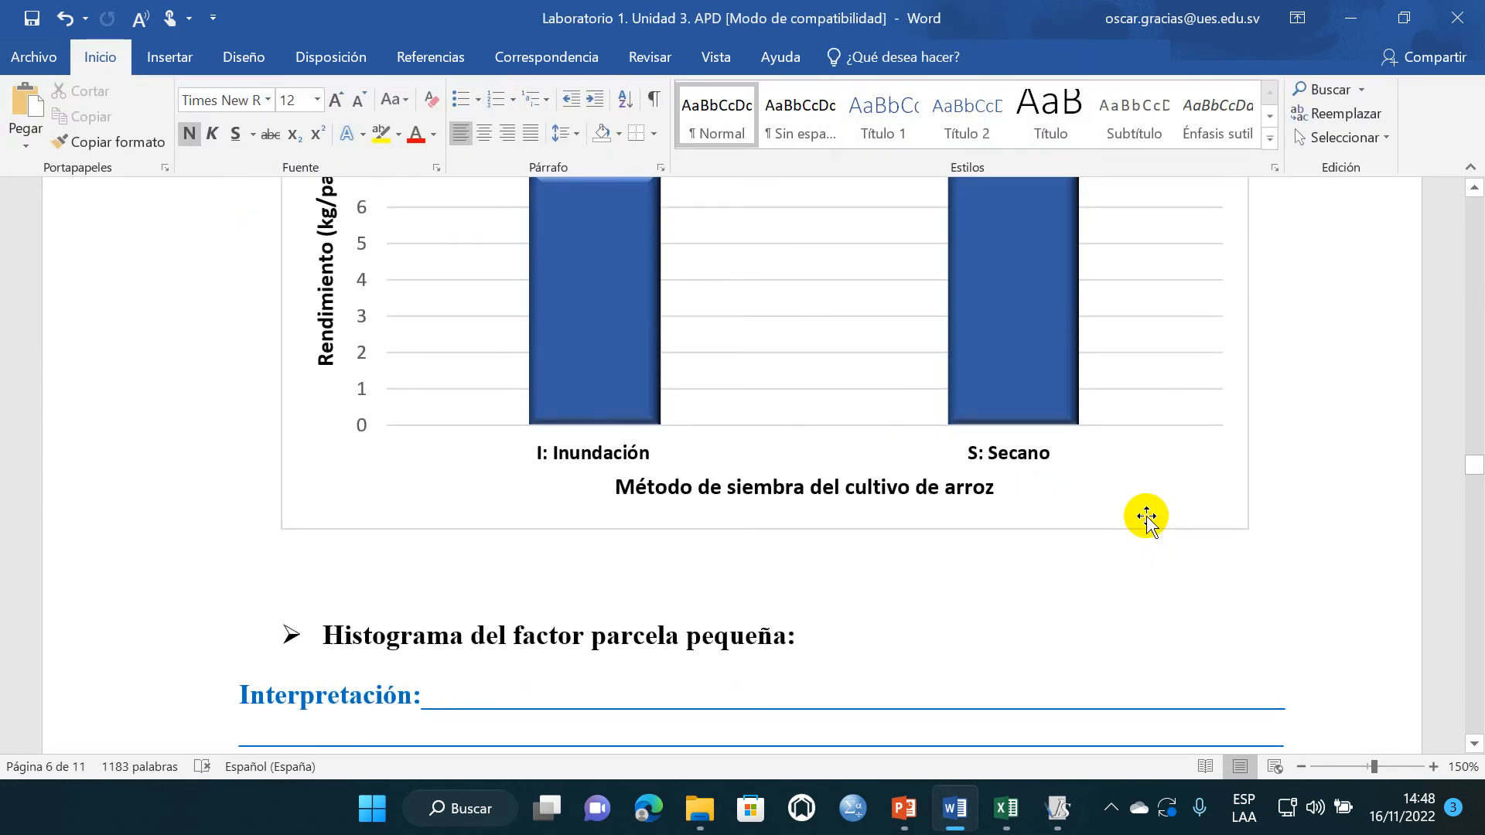
pyautogui.click(1147, 517)
pyautogui.scroll(5, 940, 514)
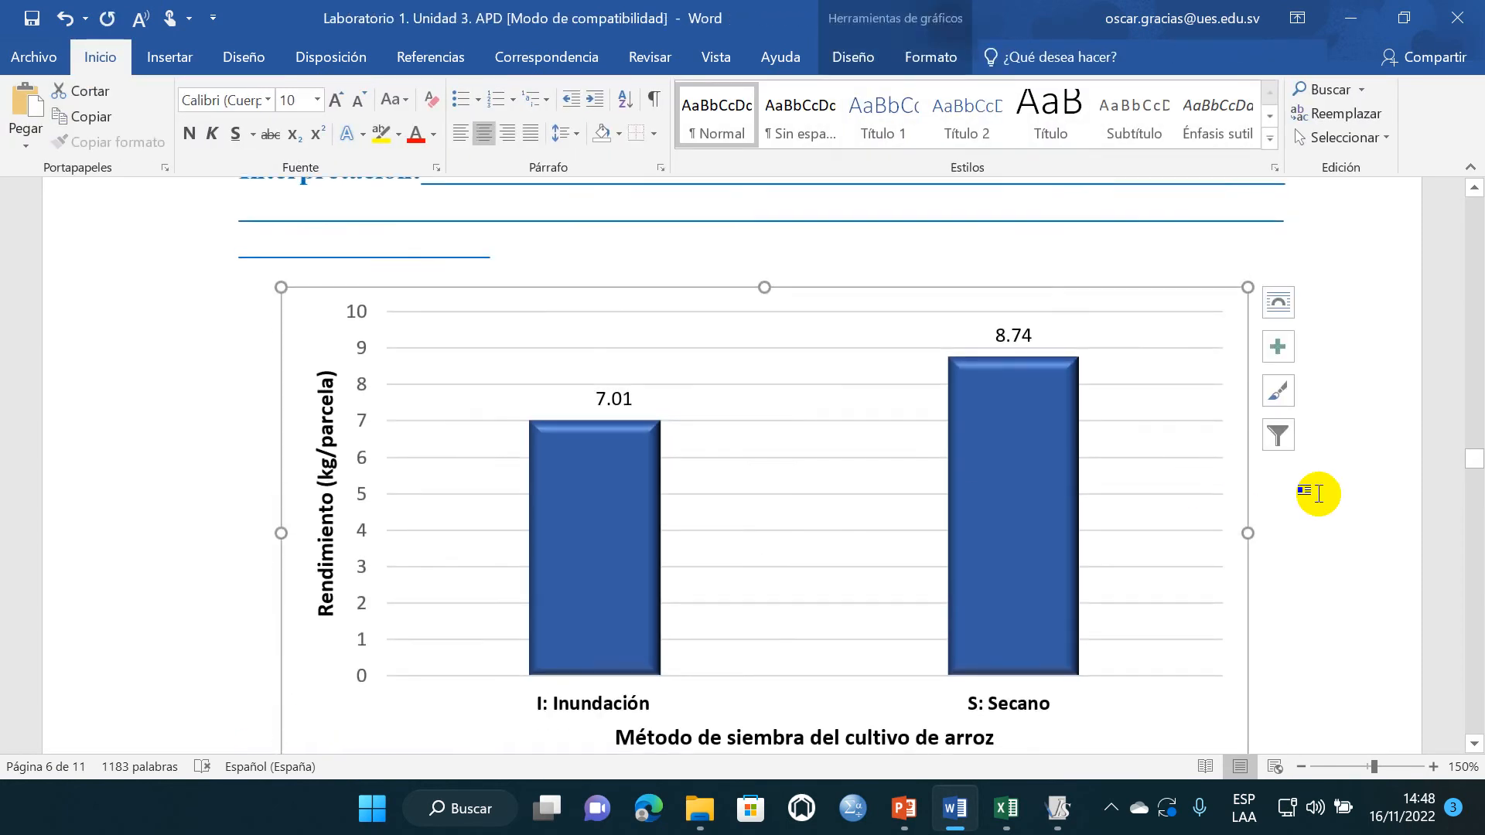
pyautogui.click(1319, 494)
pyautogui.scroll(-2, 720, 507)
pyautogui.scroll(3, 540, 495)
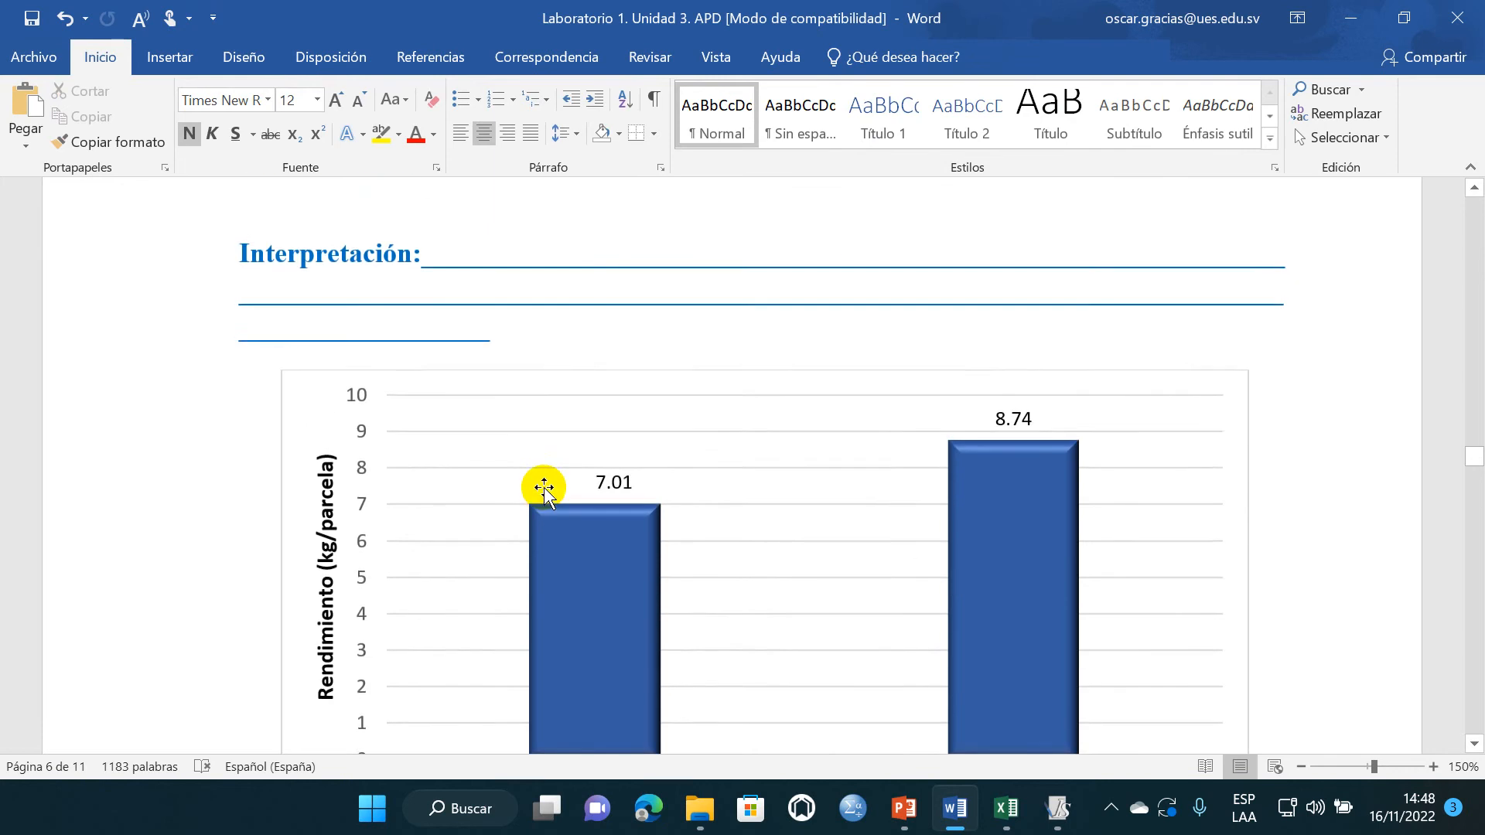
pyautogui.scroll(3, 526, 472)
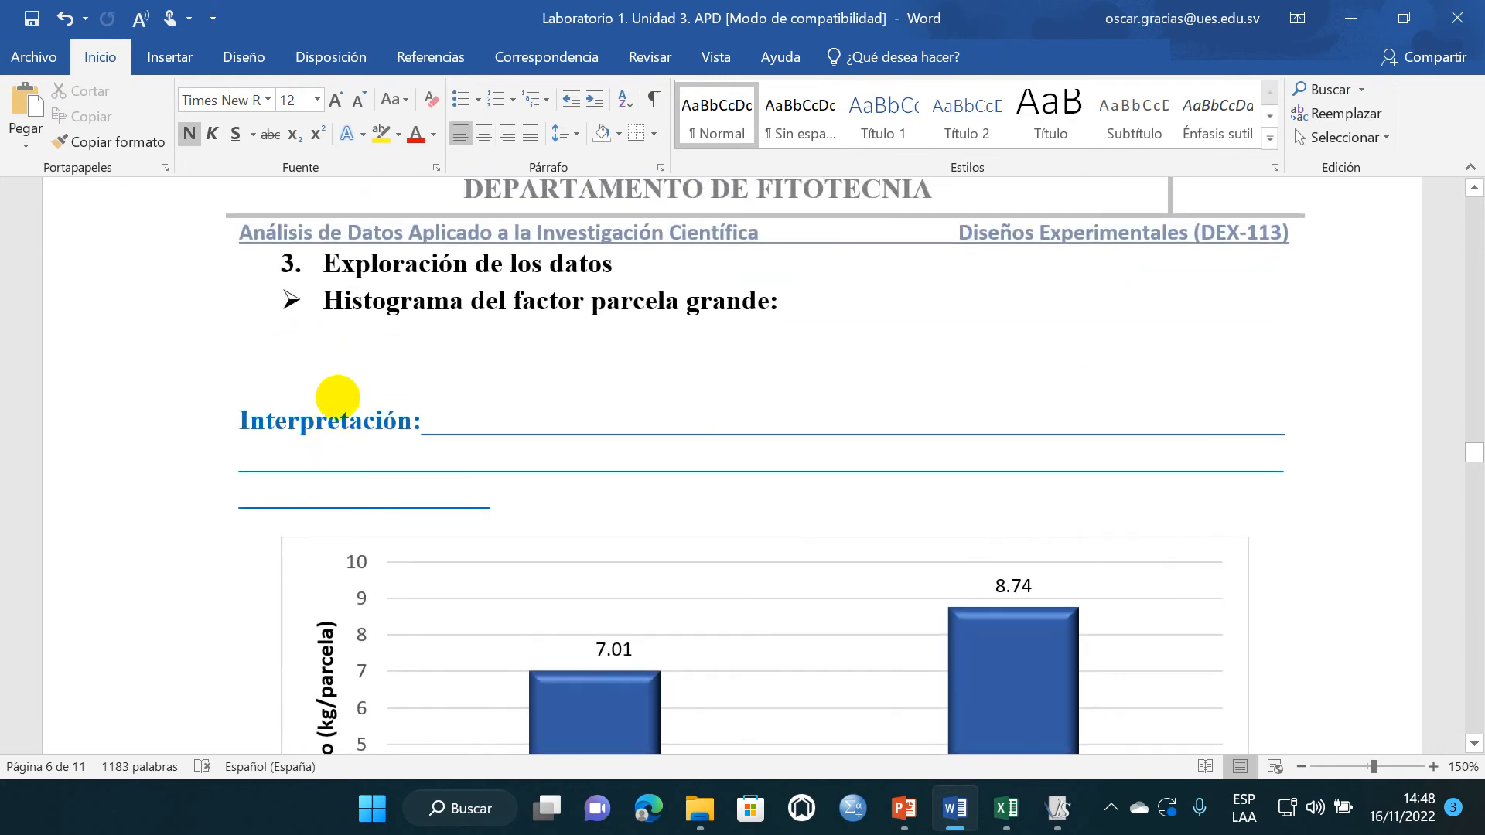
pyautogui.press('BackSpace')
pyautogui.scroll(-1, 360, 418)
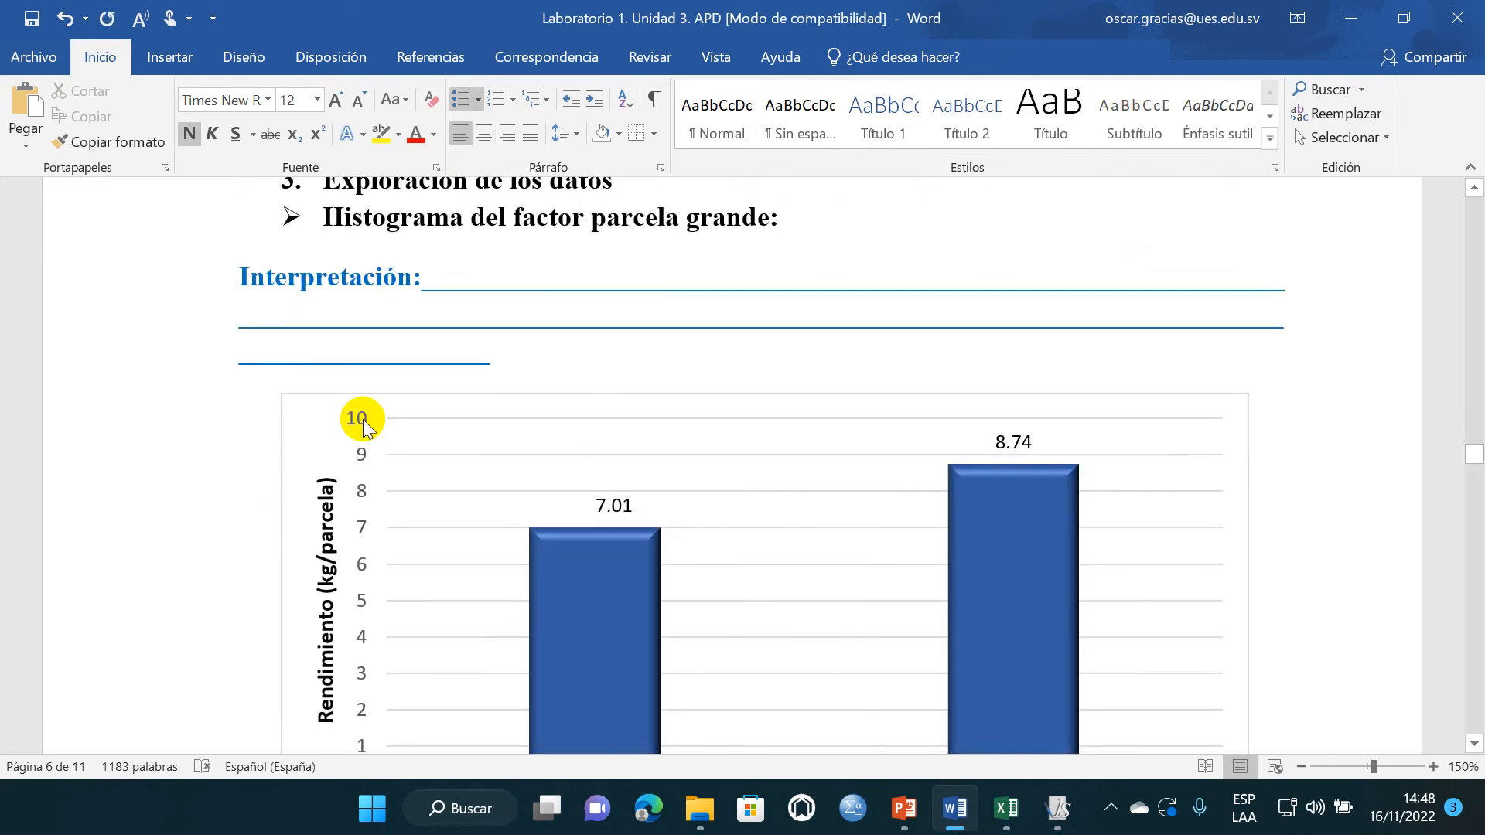
pyautogui.scroll(-3, 724, 468)
pyautogui.scroll(-5, 724, 469)
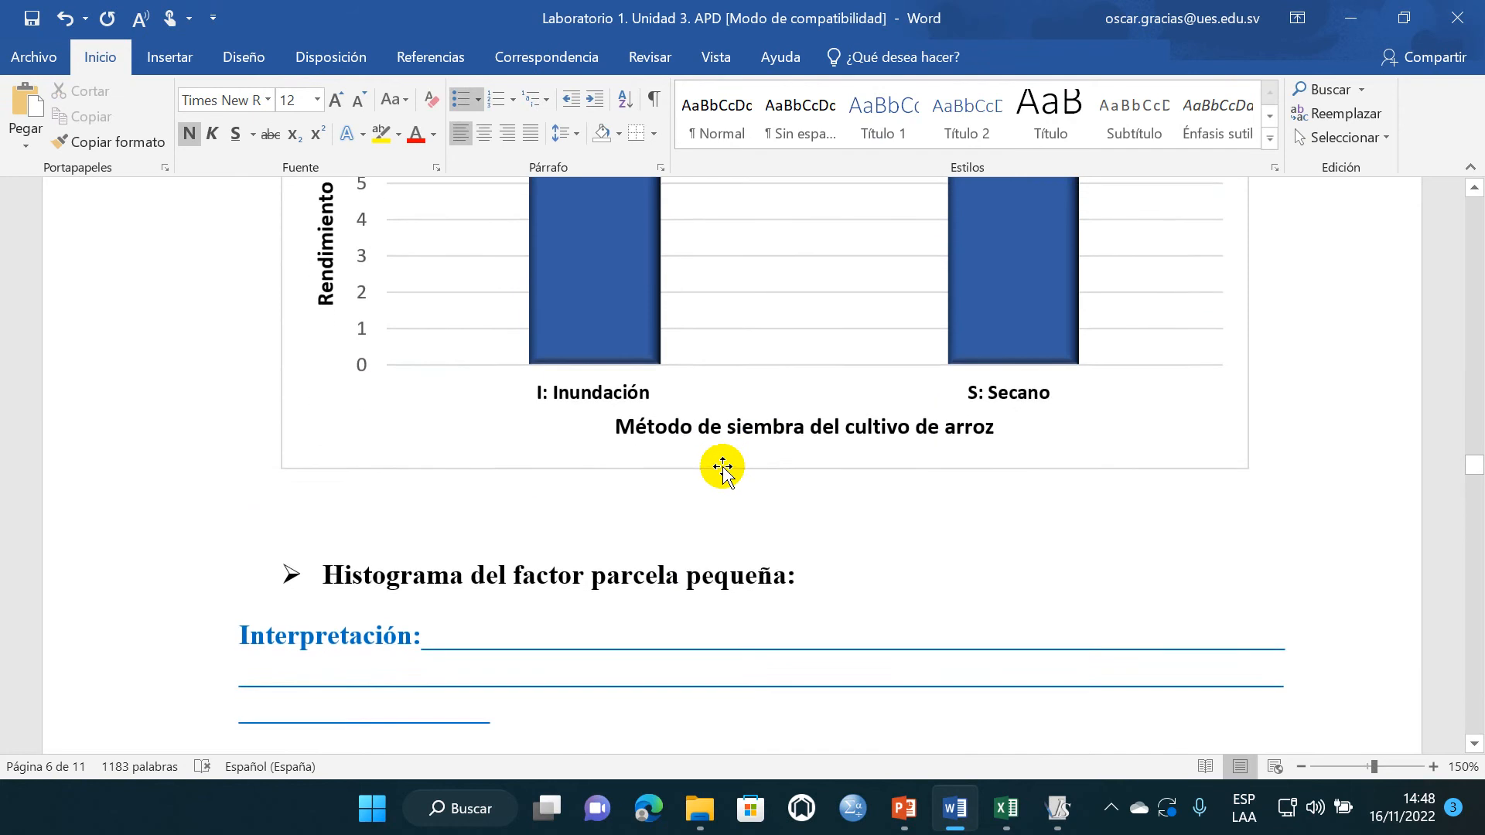
pyautogui.click(615, 457)
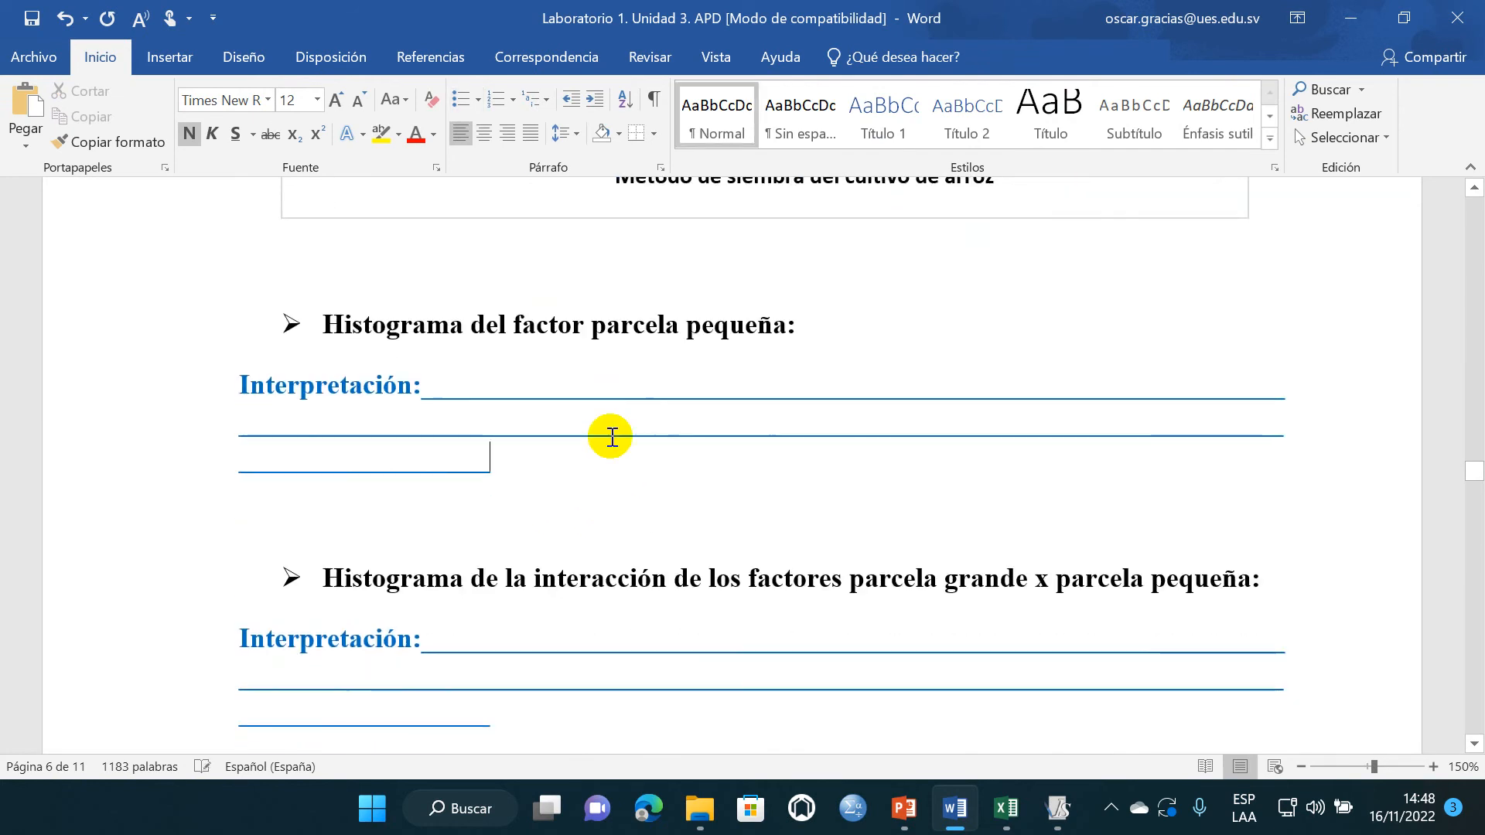
# - Switch to InfoStat and compute the mean of Rendimiento (kg/parcela) with PPEQ (v) replacing PG (ms) as the classification criterion
pyautogui.click(1058, 808)
pyautogui.click(1214, 108)
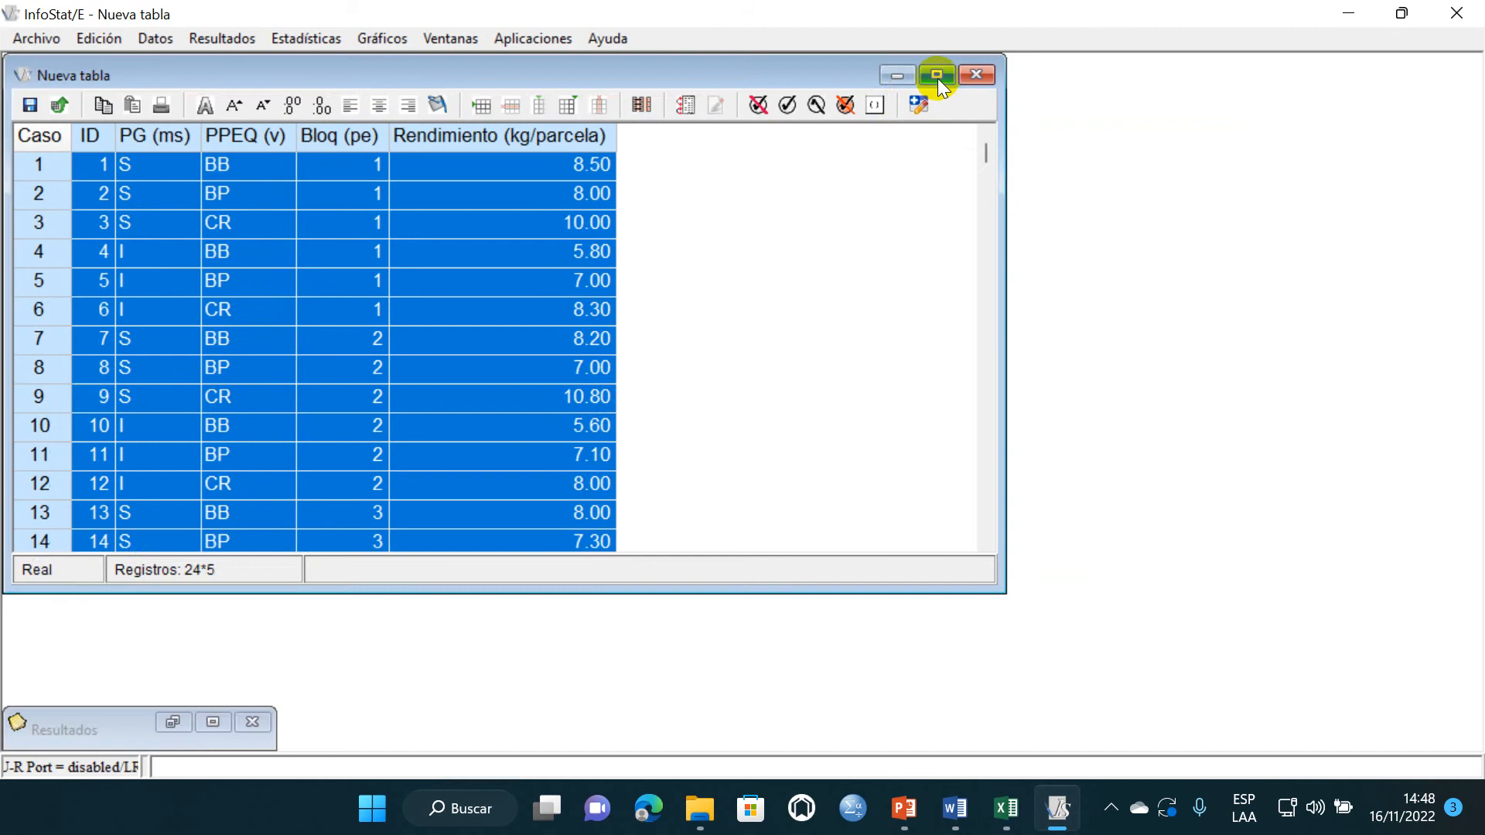
pyautogui.click(936, 75)
pyautogui.click(333, 37)
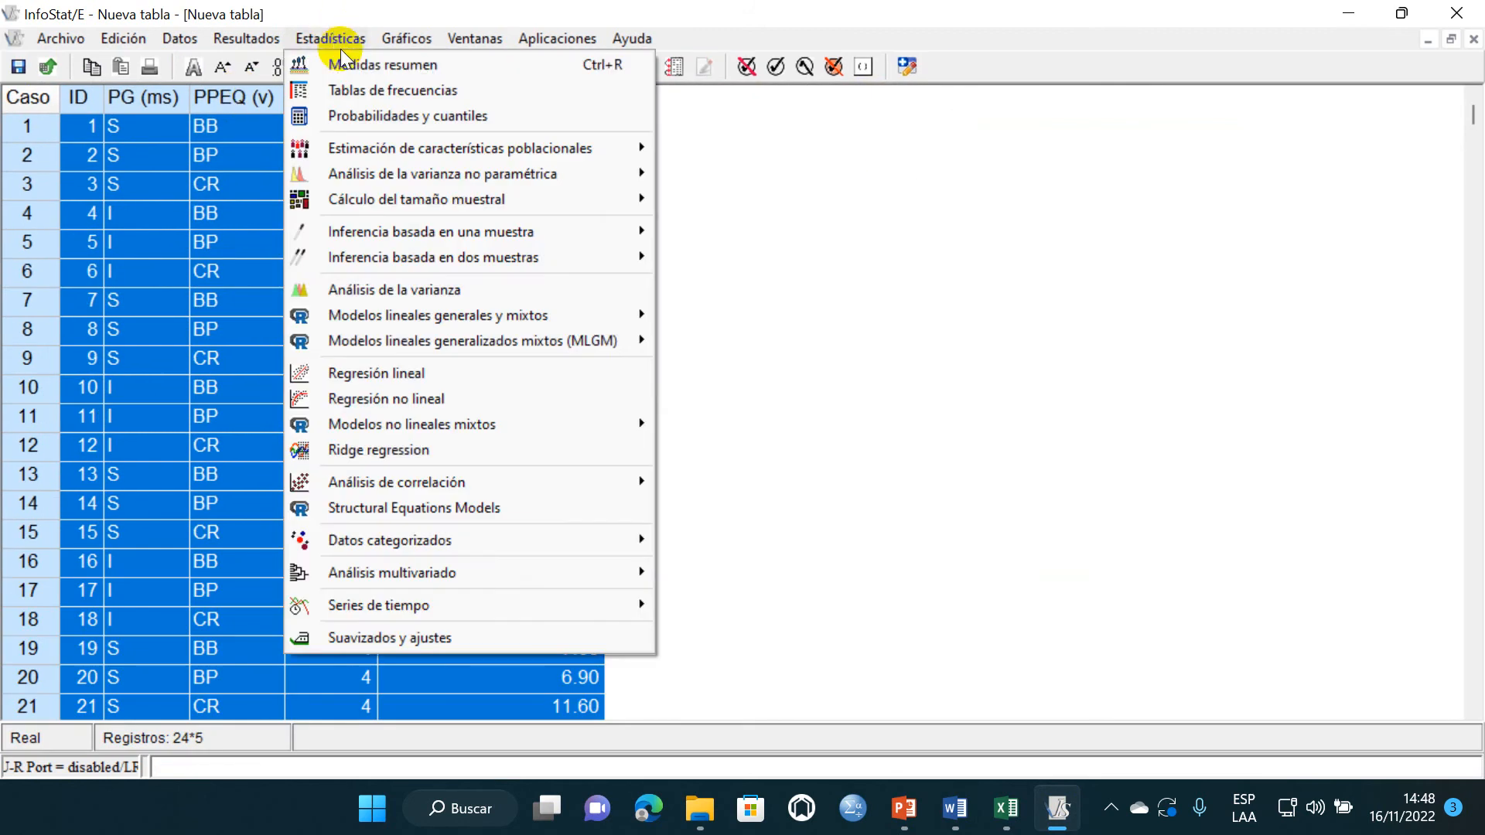
pyautogui.click(348, 59)
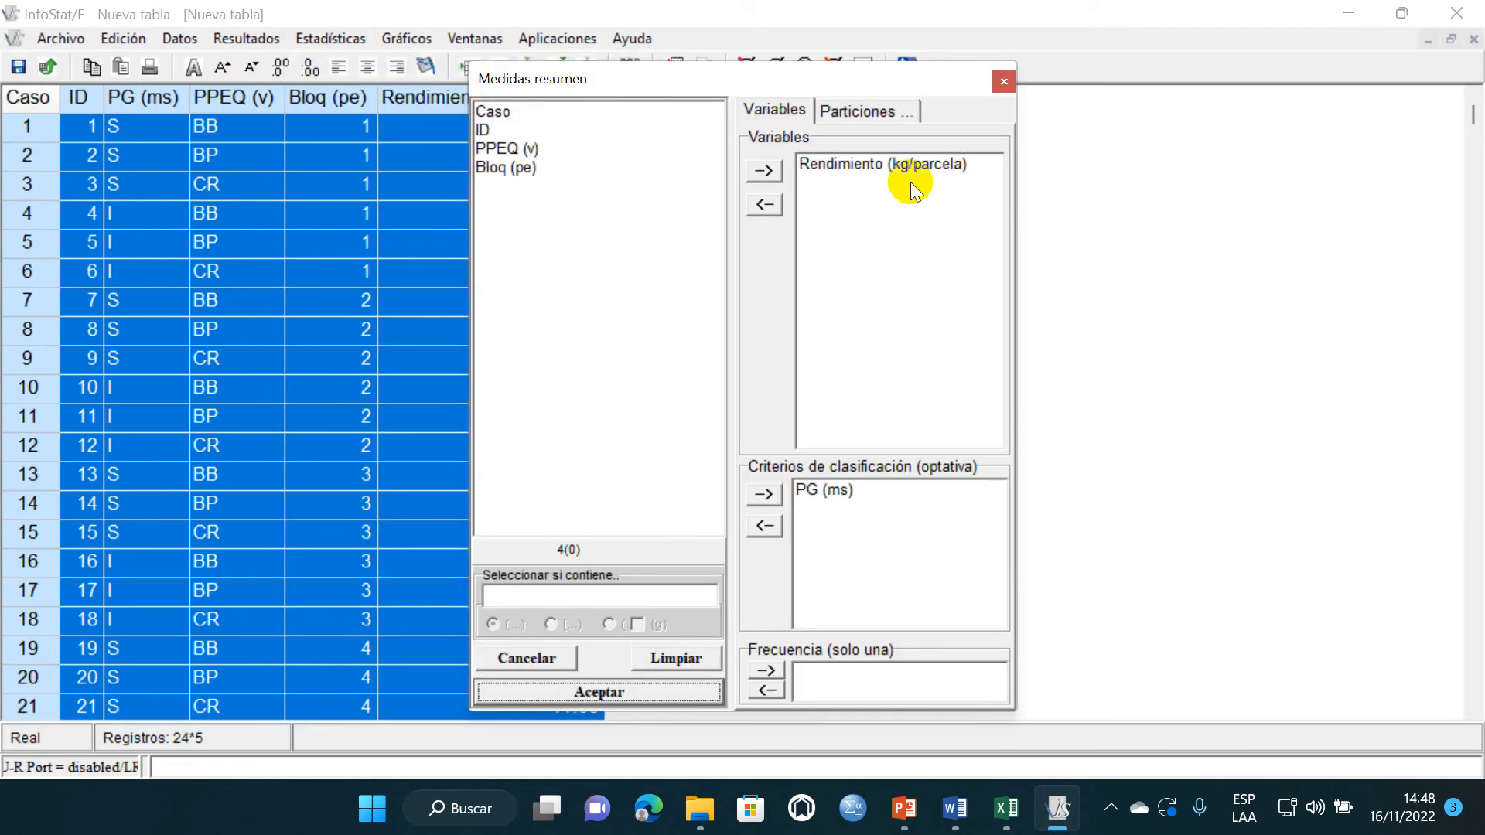
pyautogui.click(833, 493)
pyautogui.click(765, 526)
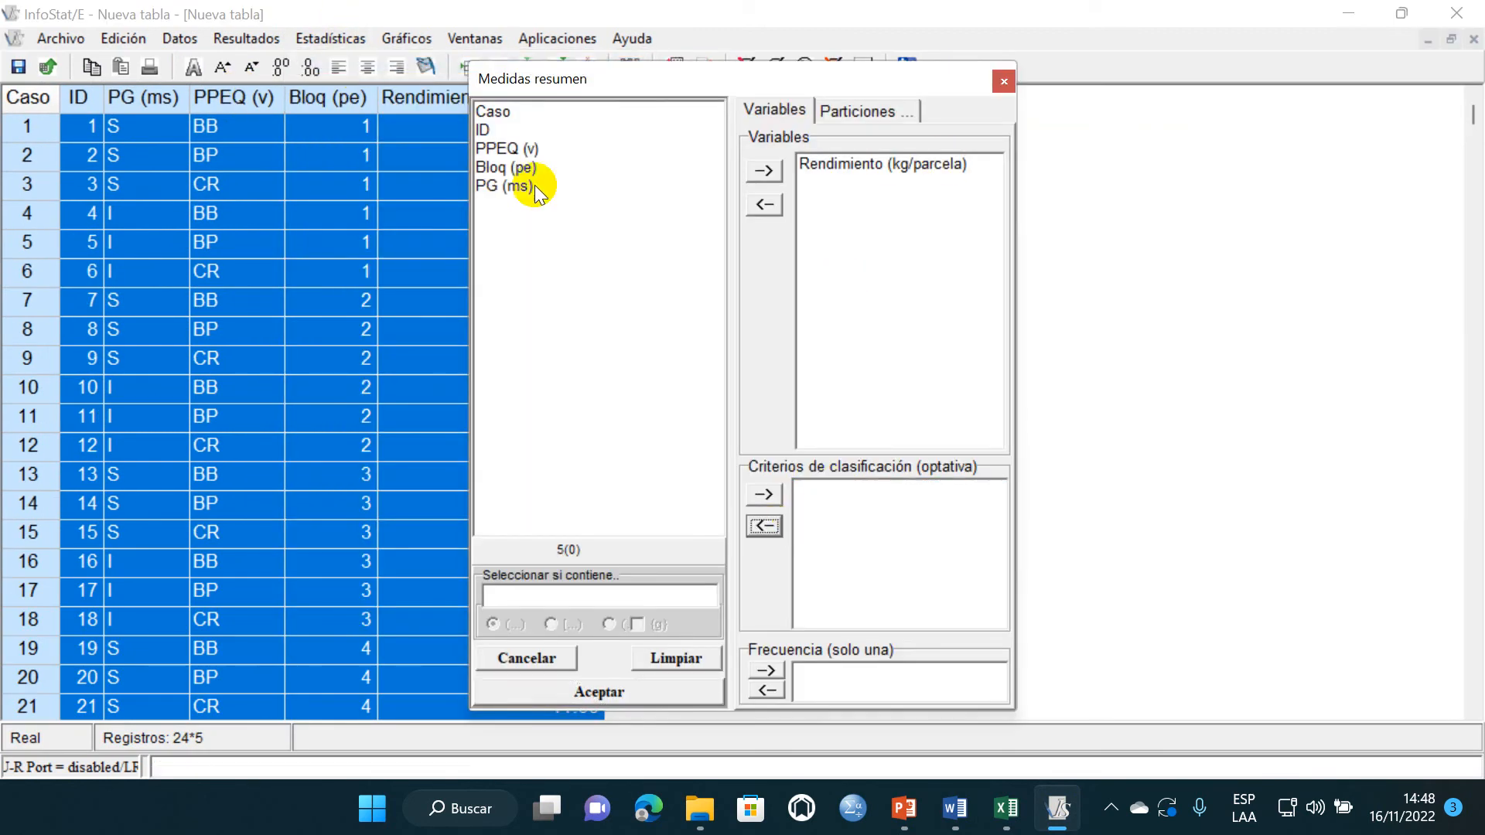
pyautogui.click(504, 149)
pyautogui.click(766, 495)
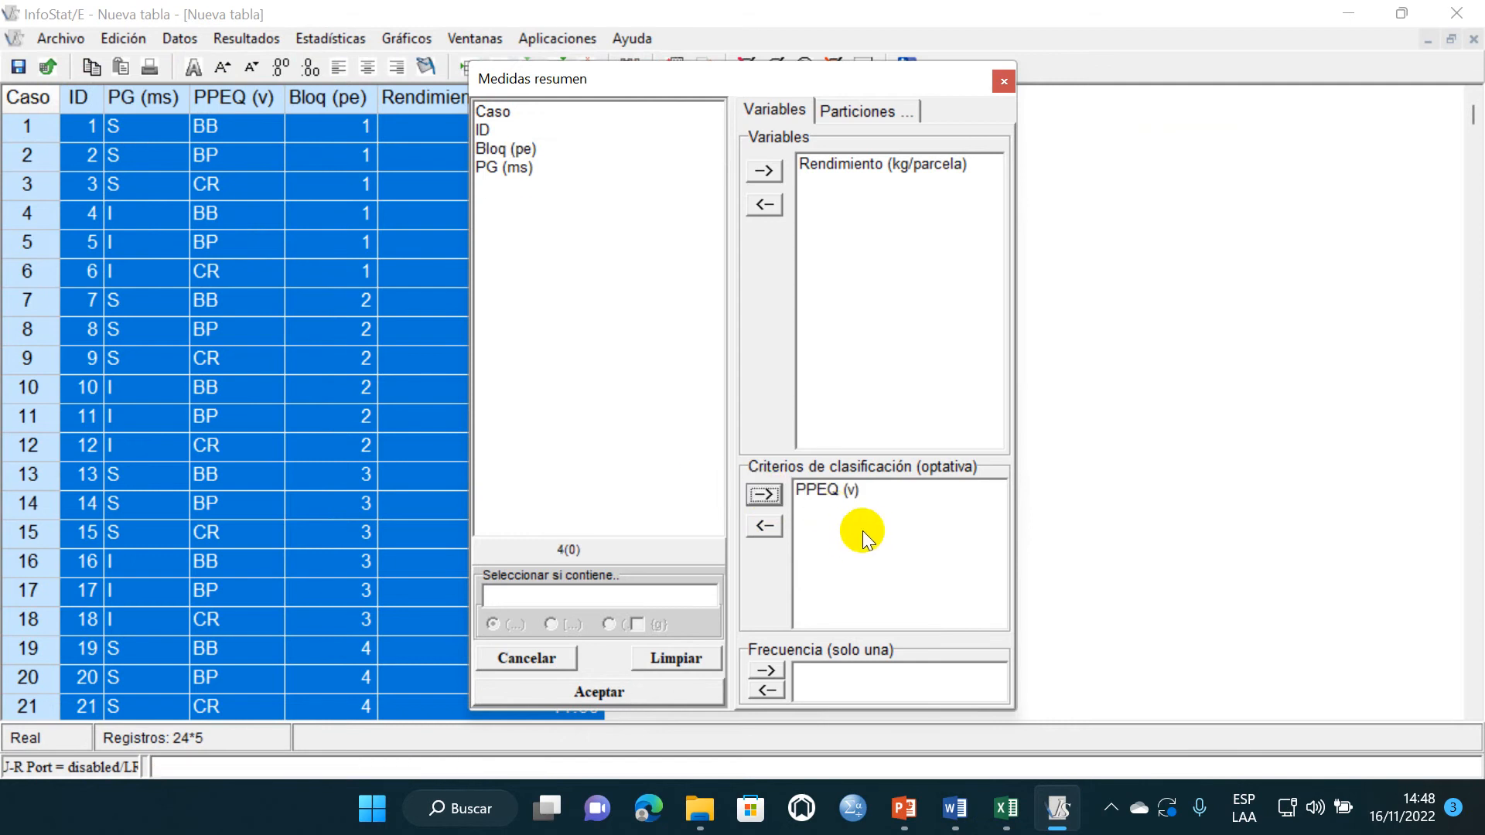
pyautogui.click(604, 689)
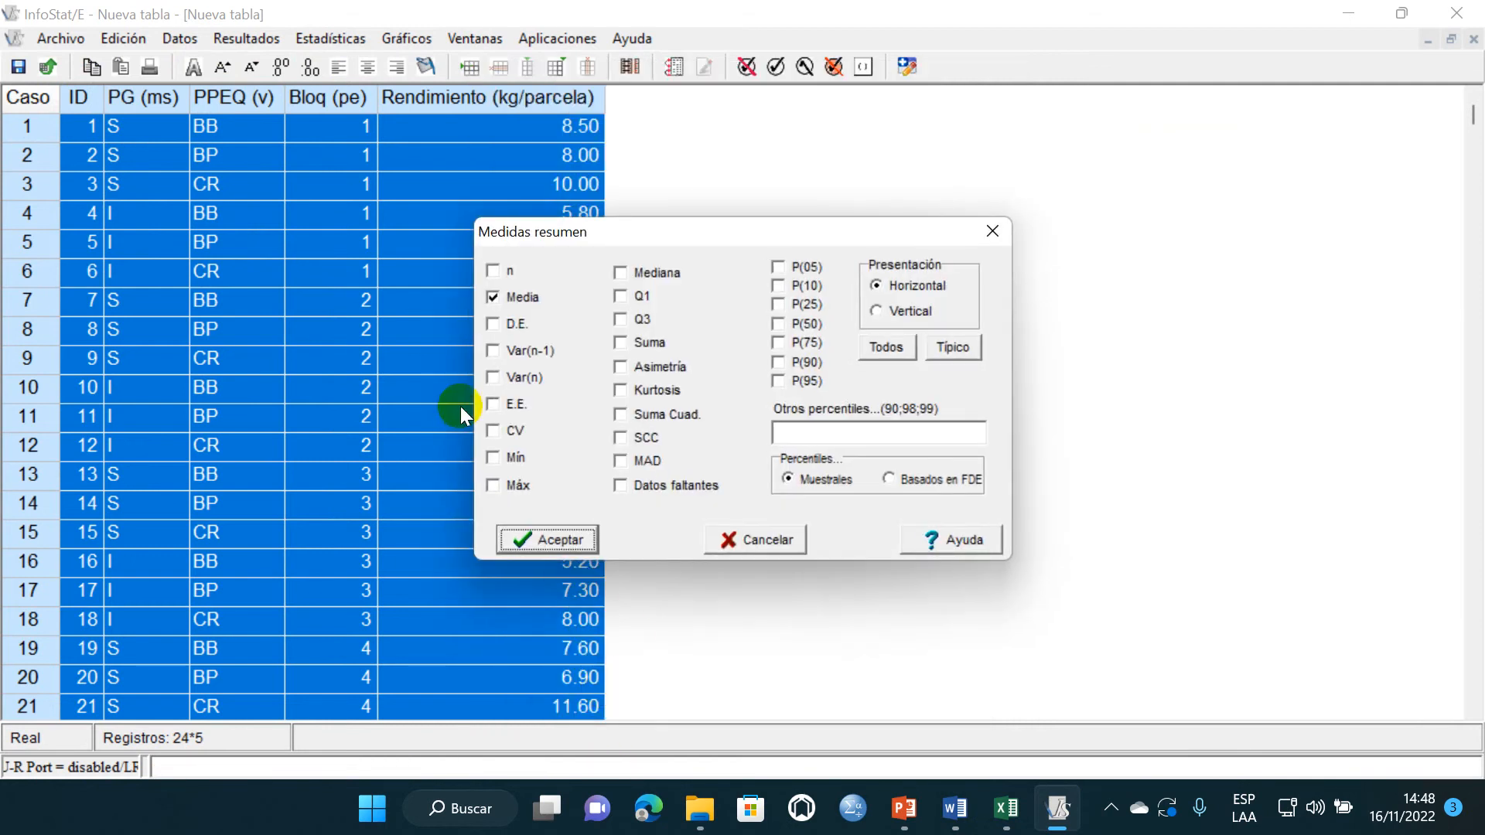
pyautogui.click(559, 536)
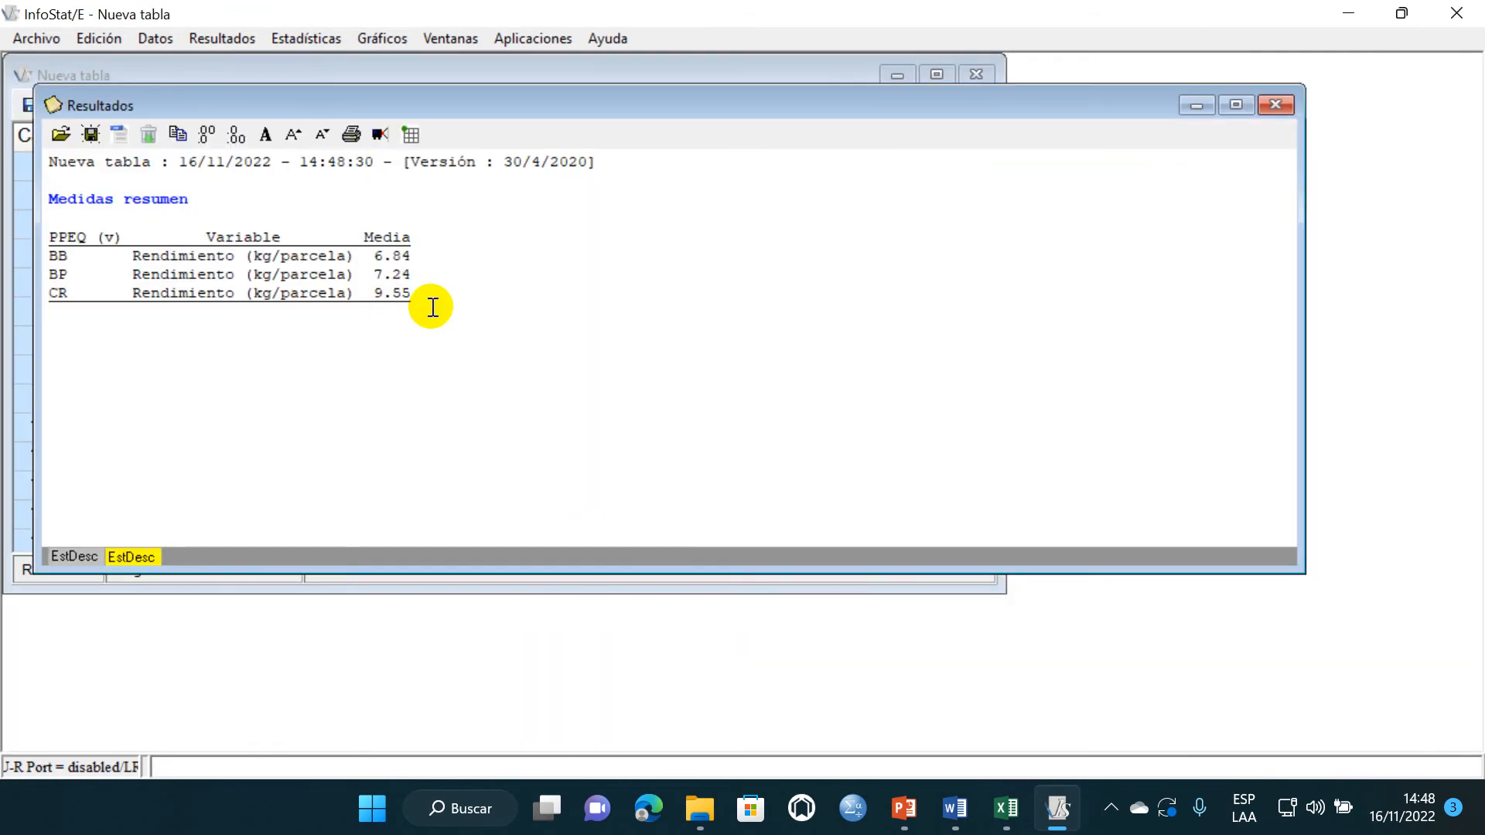
# - Copy the PPEQ (v) summary table from the results and paste it into Excel sheet Hoja2 starting at cell B21
pyautogui.moveTo(431, 306); pyautogui.dragTo(50, 207)
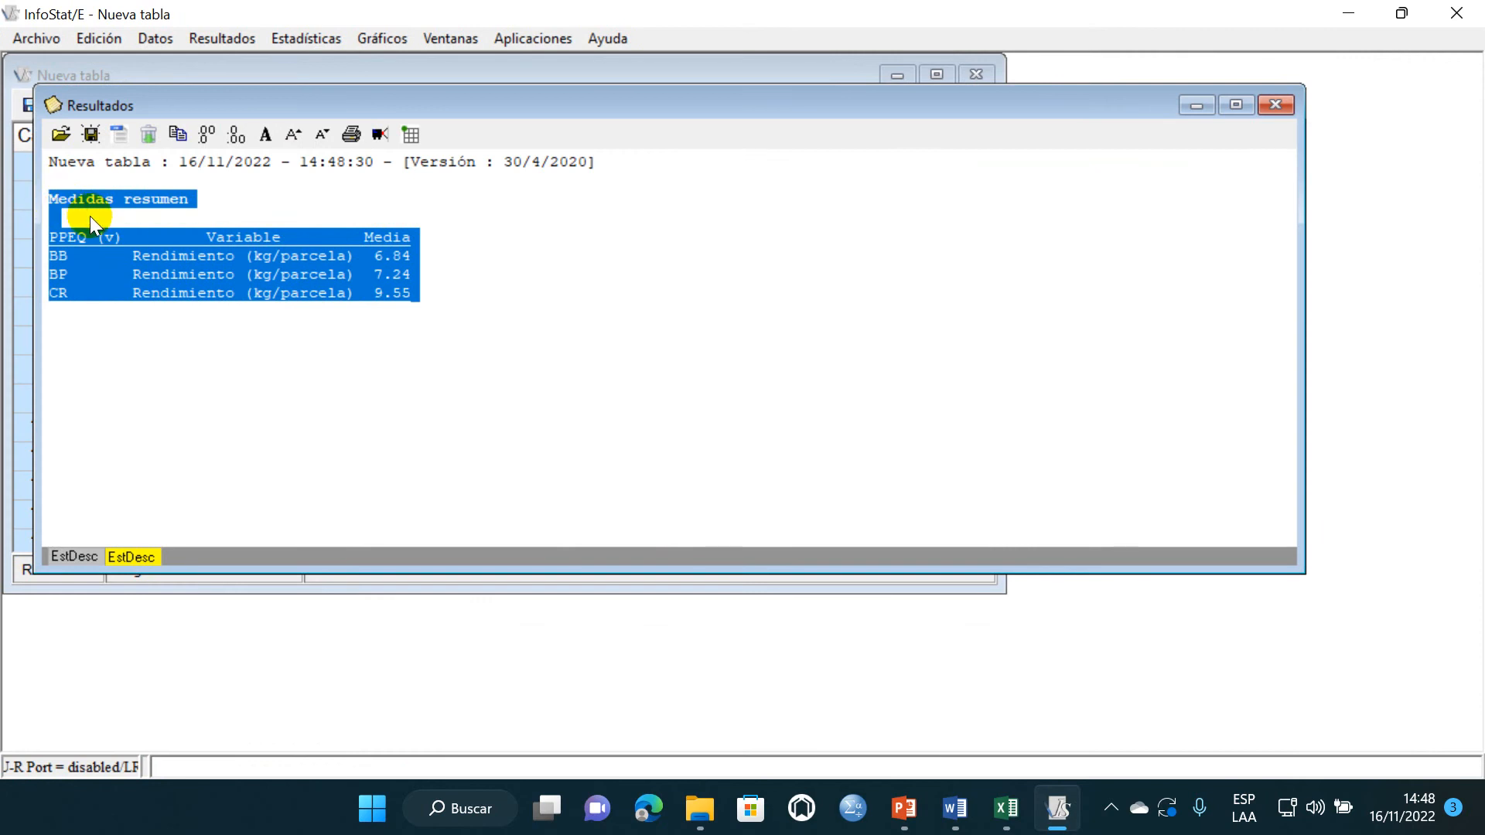
pyautogui.click(1005, 809)
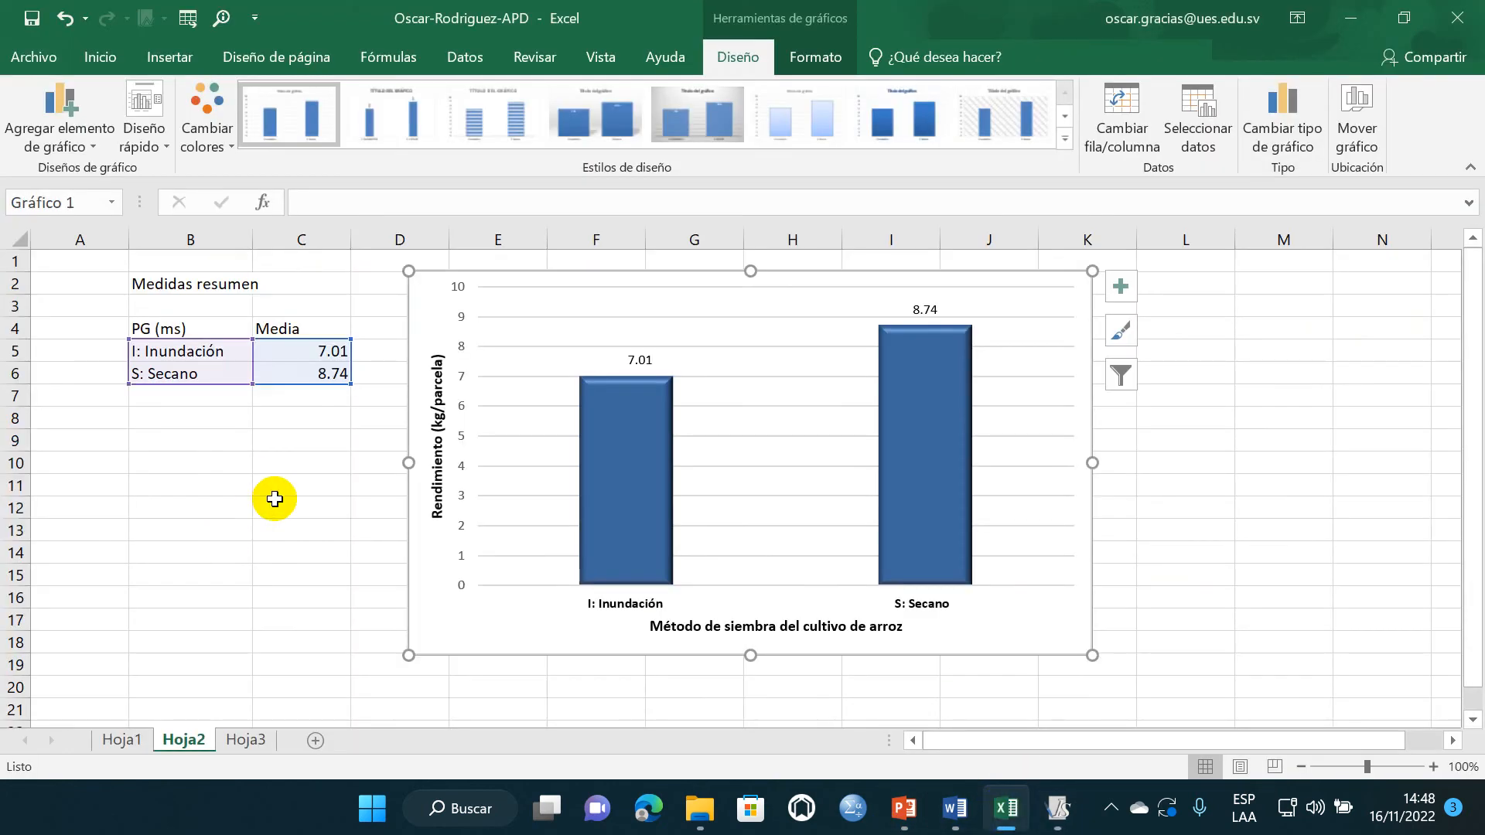
pyautogui.scroll(-3, 236, 560)
pyautogui.click(199, 510)
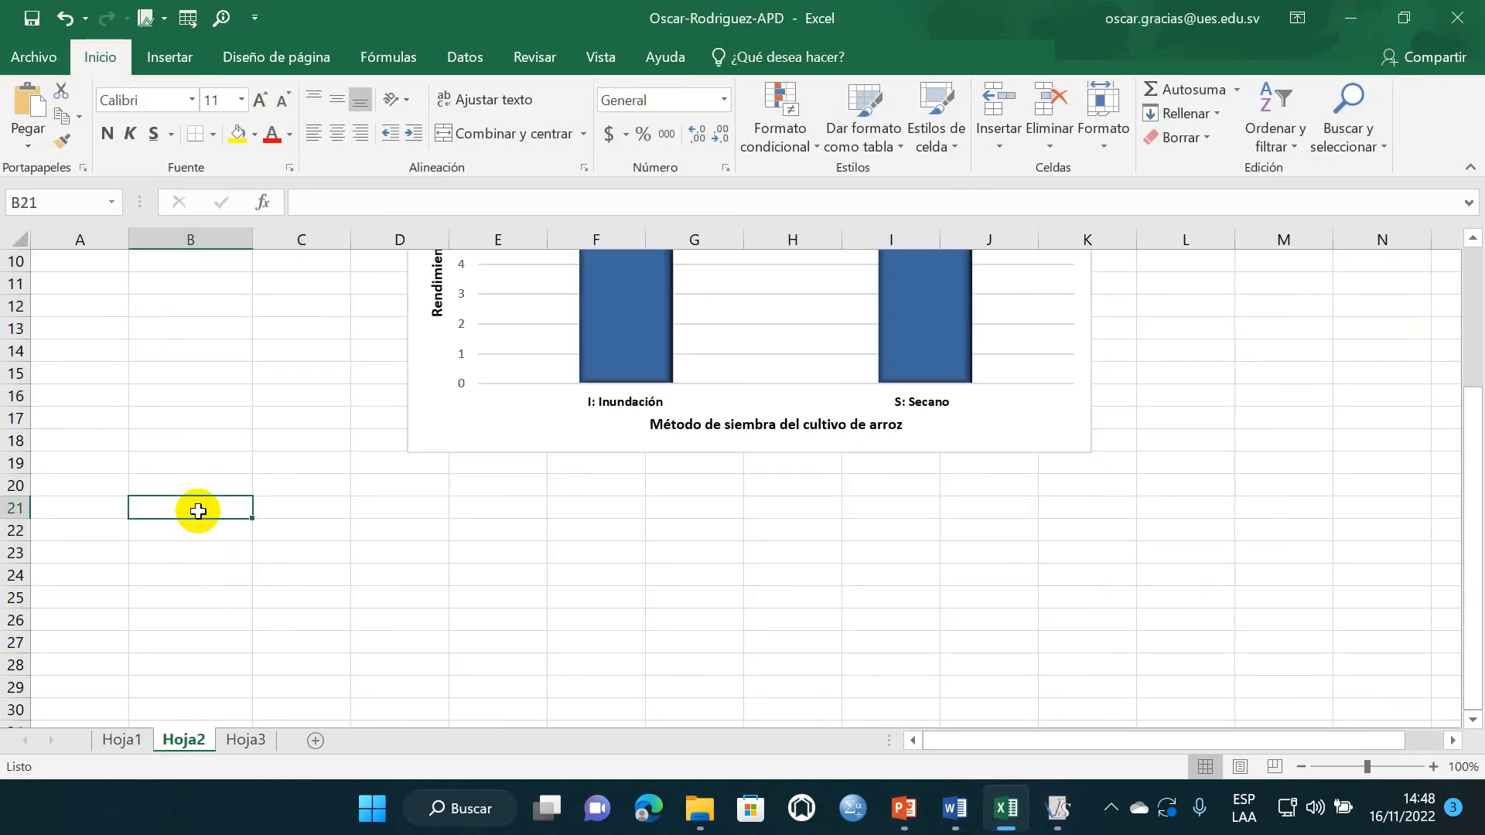
pyautogui.write('Medidas resumen  PPEQ (v)\tVariable\tMedia BB\tRendimiento\t6.84 BP\tRendimiento\t7.24 CR\tRendimiento\t9.55')
pyautogui.scroll(-2, 294, 569)
pyautogui.click(299, 557)
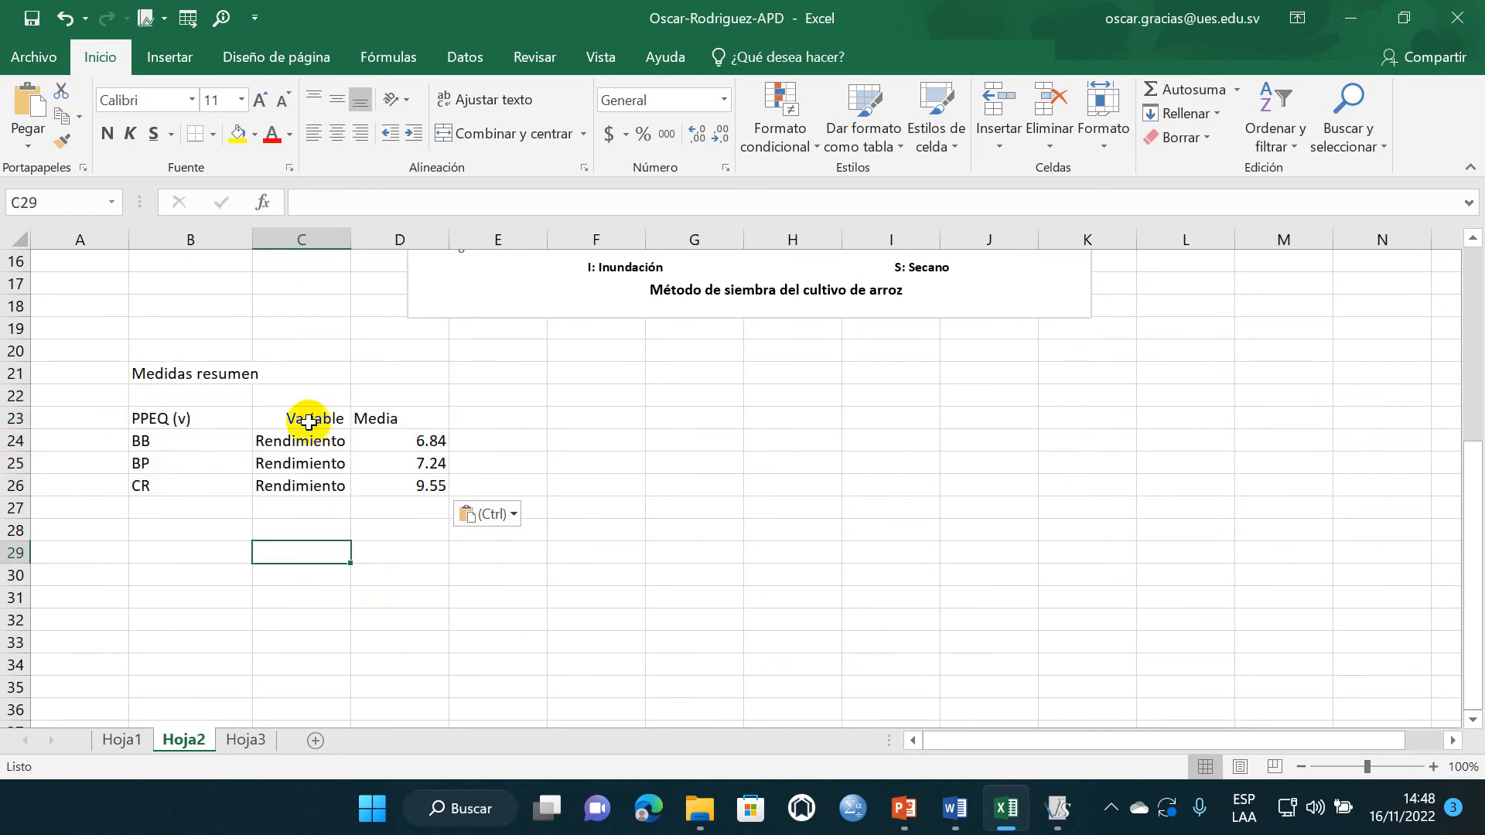
pyautogui.scroll(6, 295, 399)
pyautogui.scroll(-6, 292, 400)
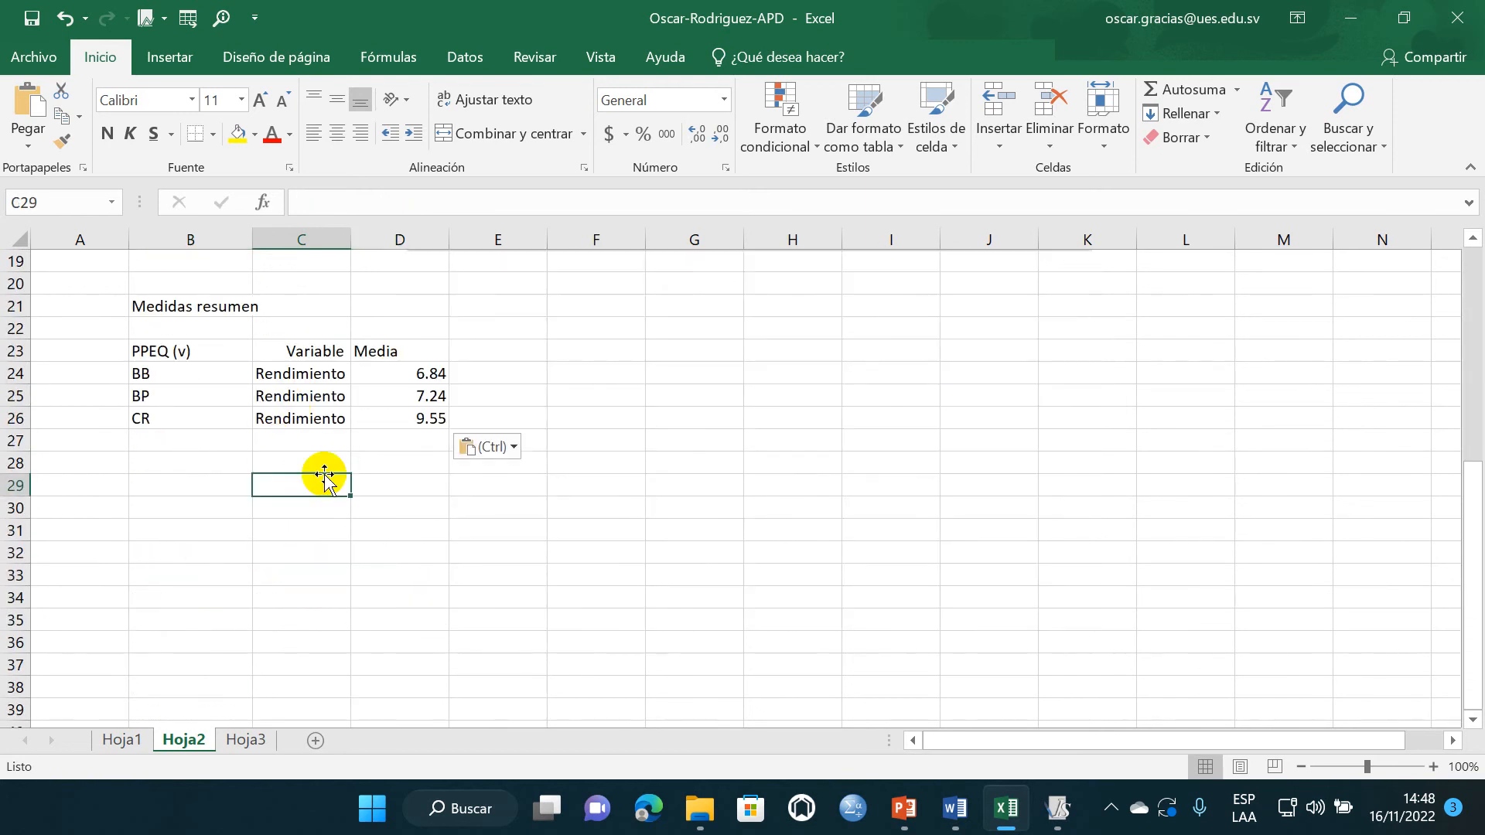
# - Copy the variety codes BB, BP and CR from B24:B26 into F24:F26
pyautogui.click(605, 373)
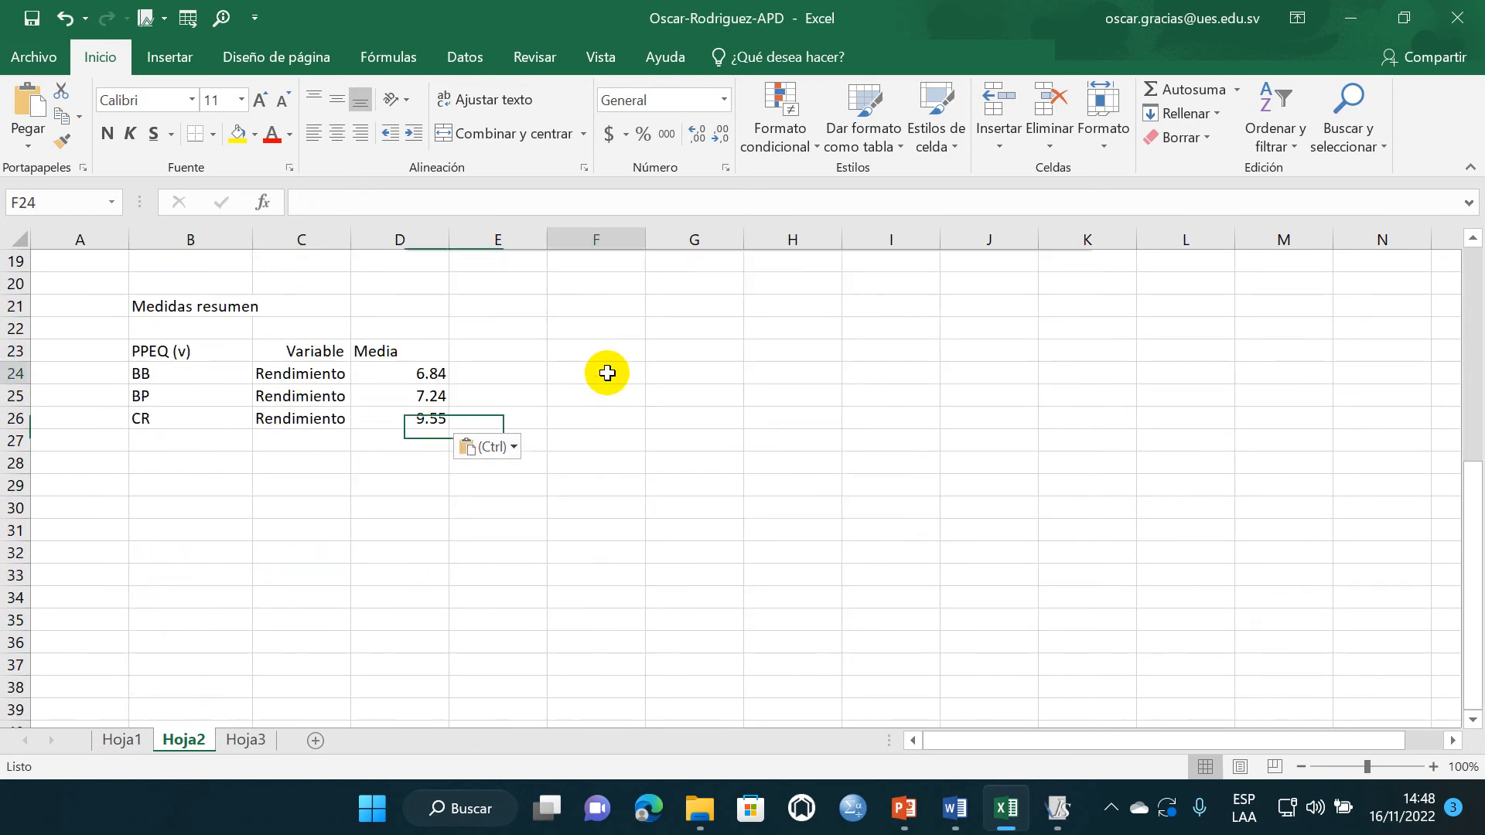
pyautogui.moveTo(166, 374); pyautogui.dragTo(174, 406)
pyautogui.hotkey('ctrl', 'c')
pyautogui.click(600, 373)
pyautogui.hotkey('ctrl', 'v')
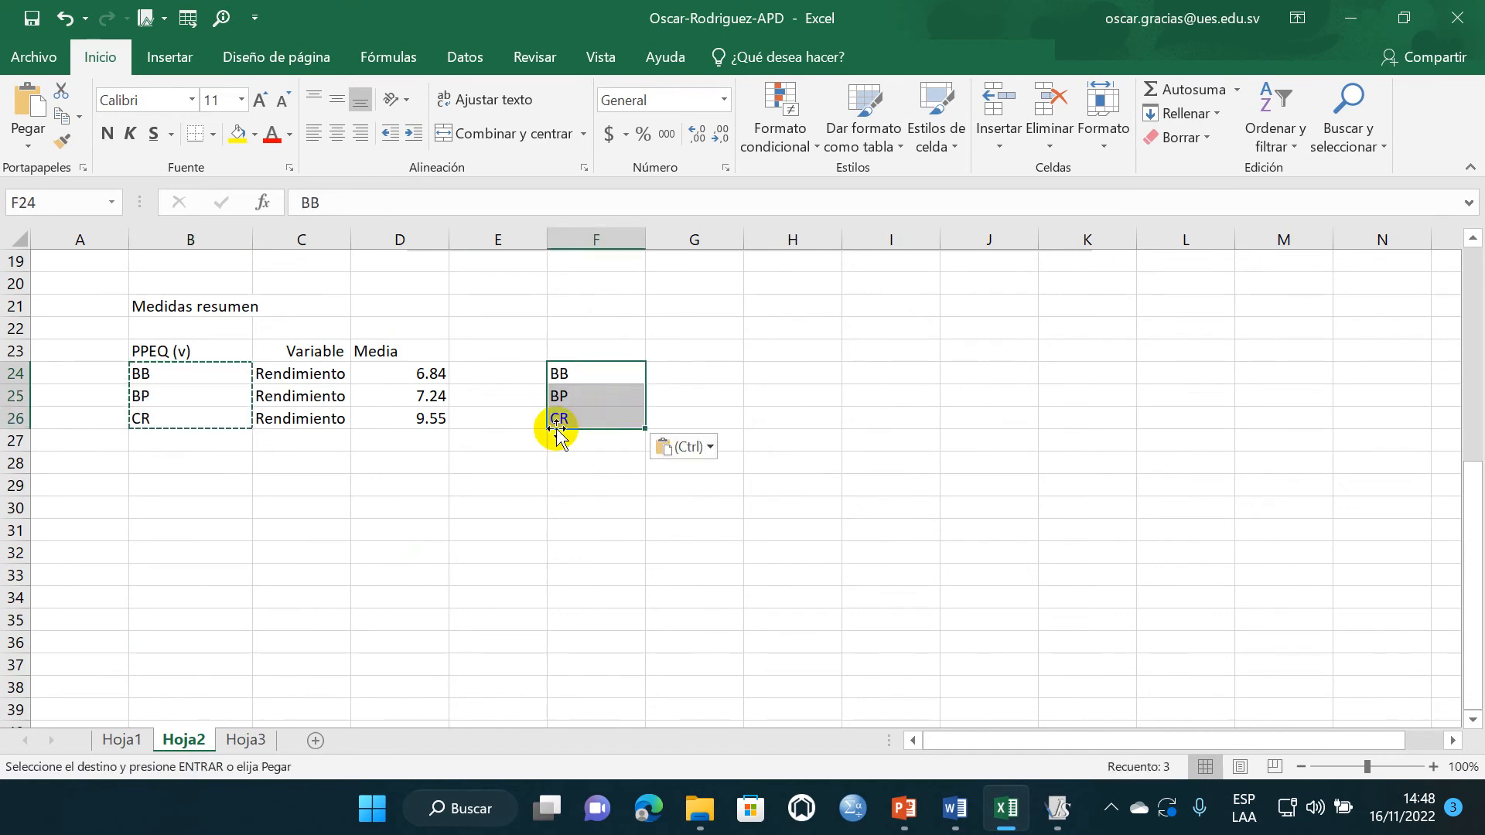
pyautogui.click(497, 463)
pyautogui.press('Escape')
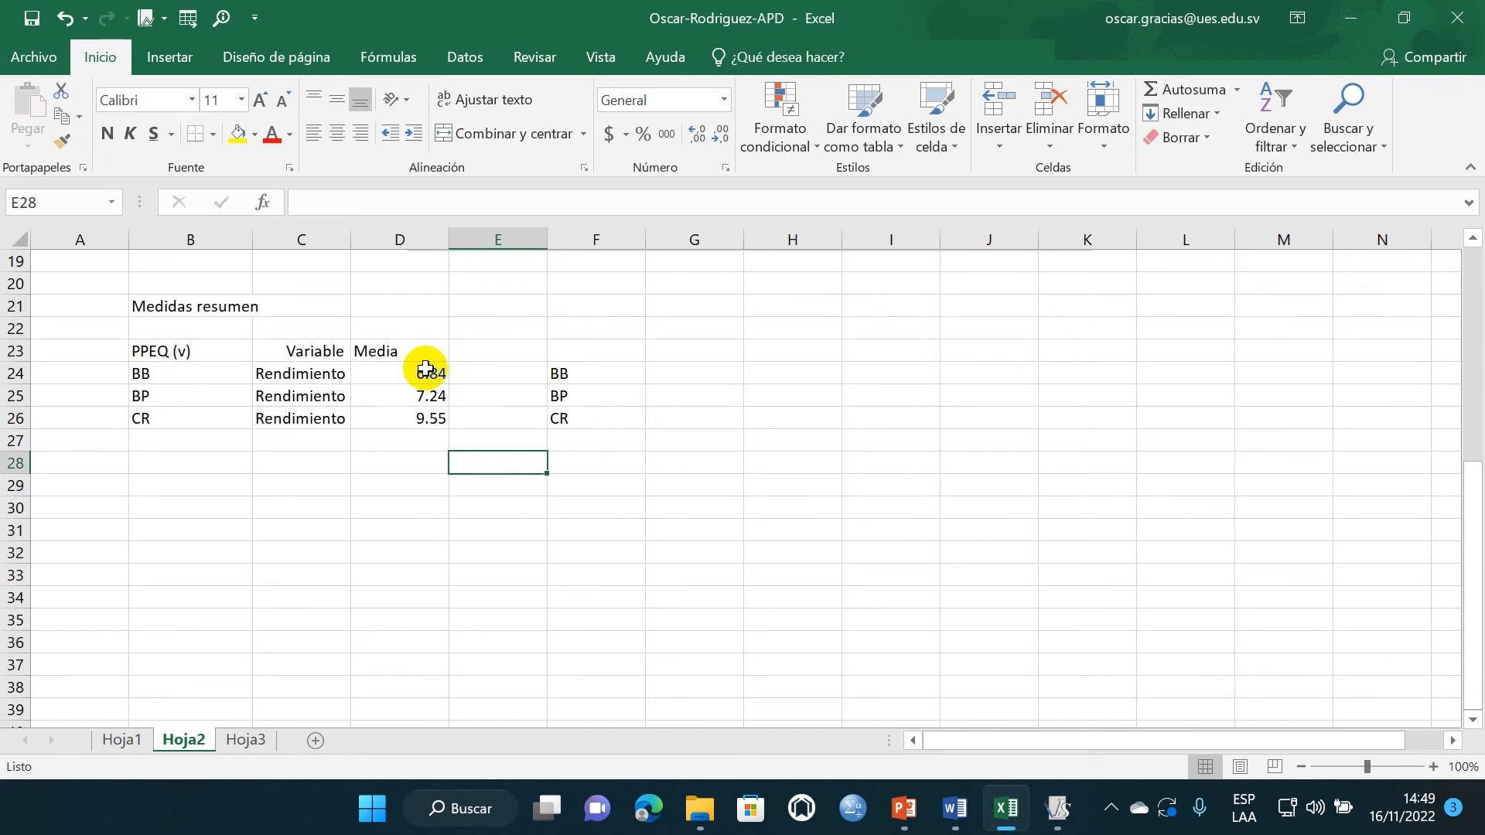
# - Copy the three Media values from D24:D26 into G24:G26, beside the variety codes
pyautogui.moveTo(425, 369); pyautogui.dragTo(430, 416)
pyautogui.hotkey('ctrl', 'c')
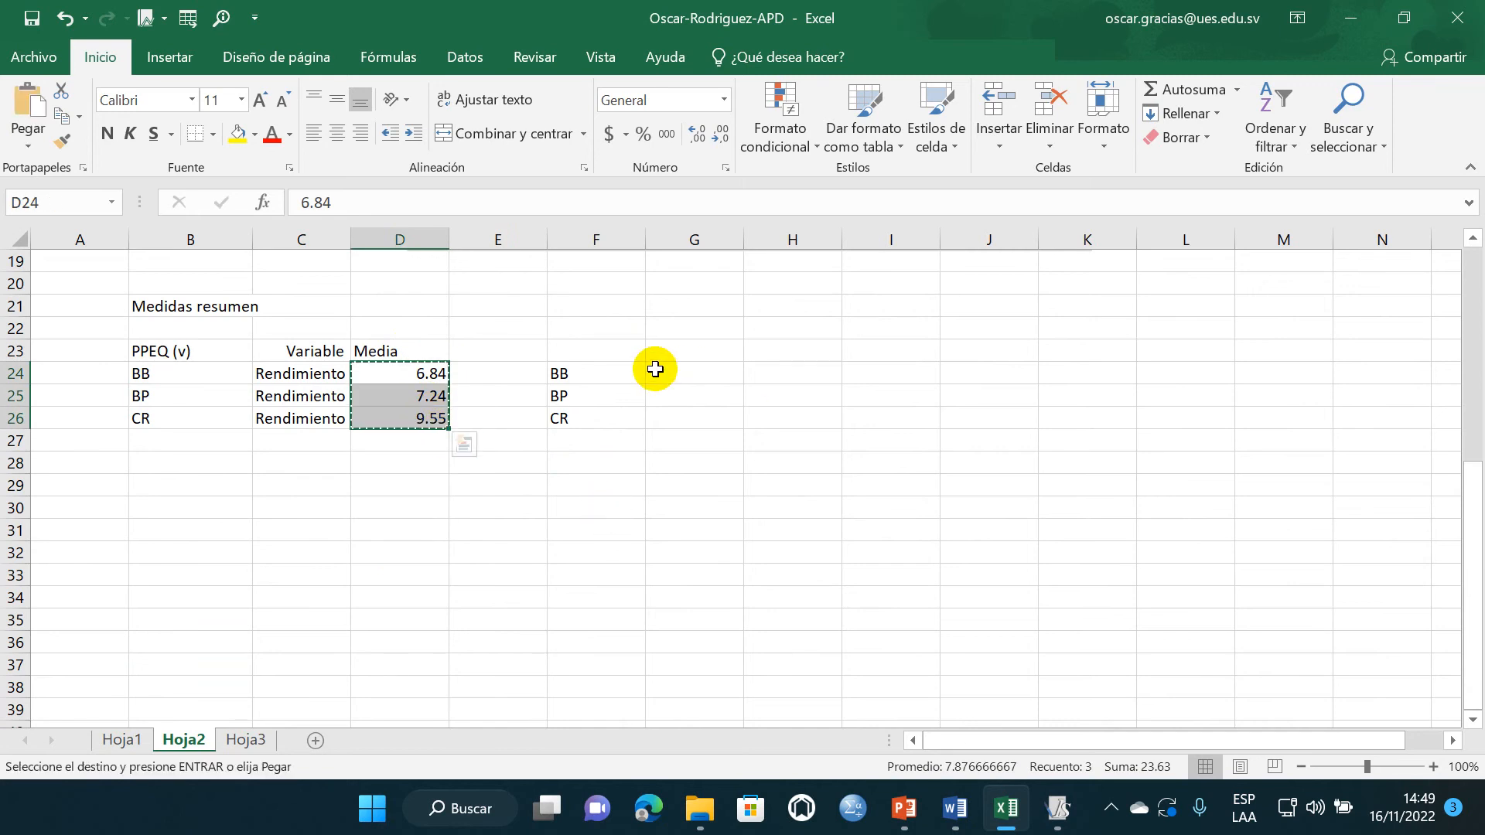
pyautogui.click(696, 373)
pyautogui.hotkey('ctrl', 'v')
pyautogui.click(895, 621)
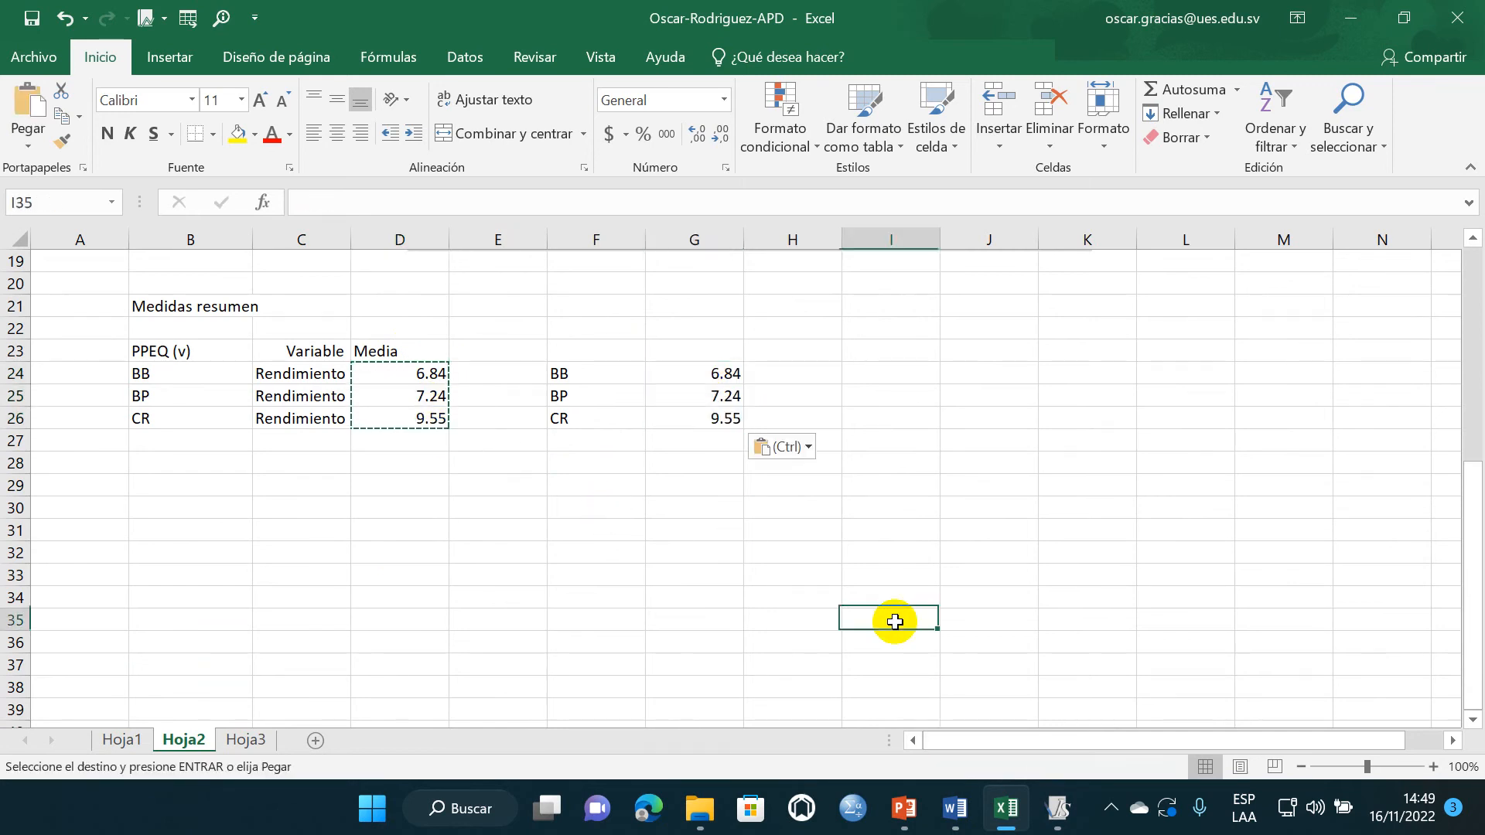
pyautogui.press('Escape')
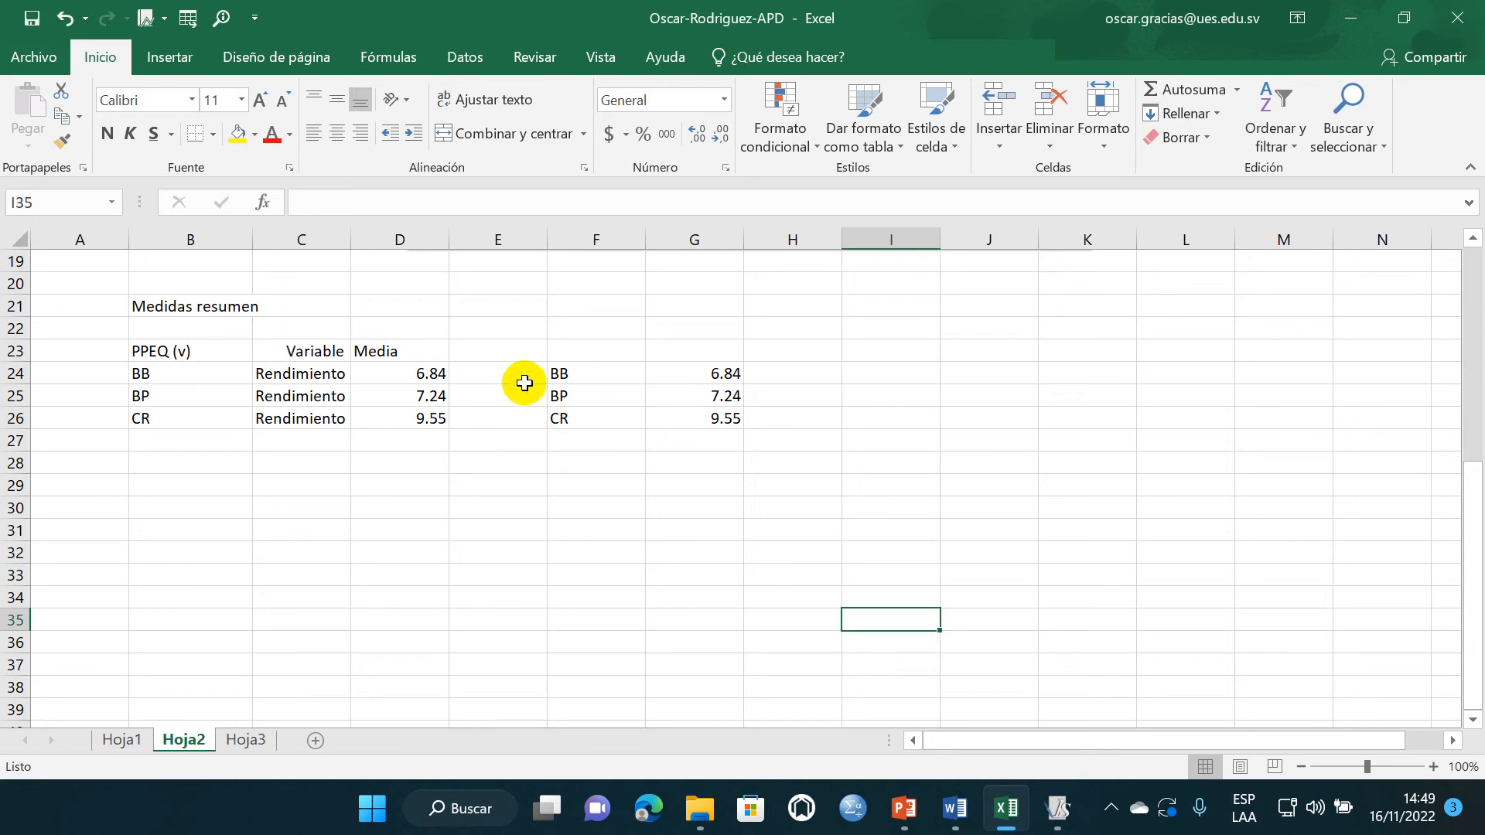
pyautogui.moveTo(570, 374); pyautogui.dragTo(675, 418)
pyautogui.click(168, 57)
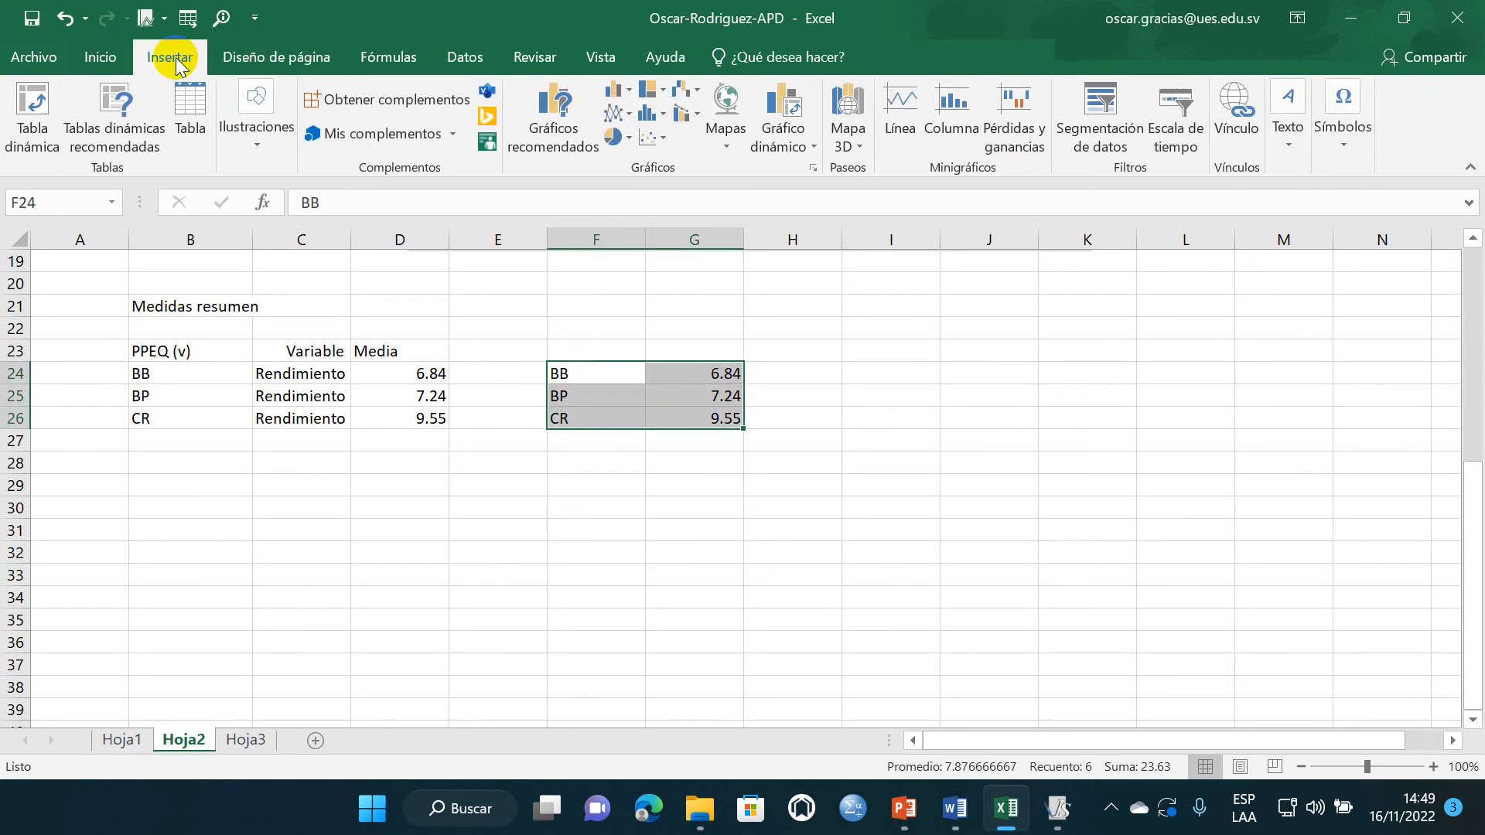
pyautogui.click(551, 466)
# - Add a colon after BB in cell F24 and look up the full variety names in the treatment tables on Hoja1
pyautogui.doubleClick(582, 372)
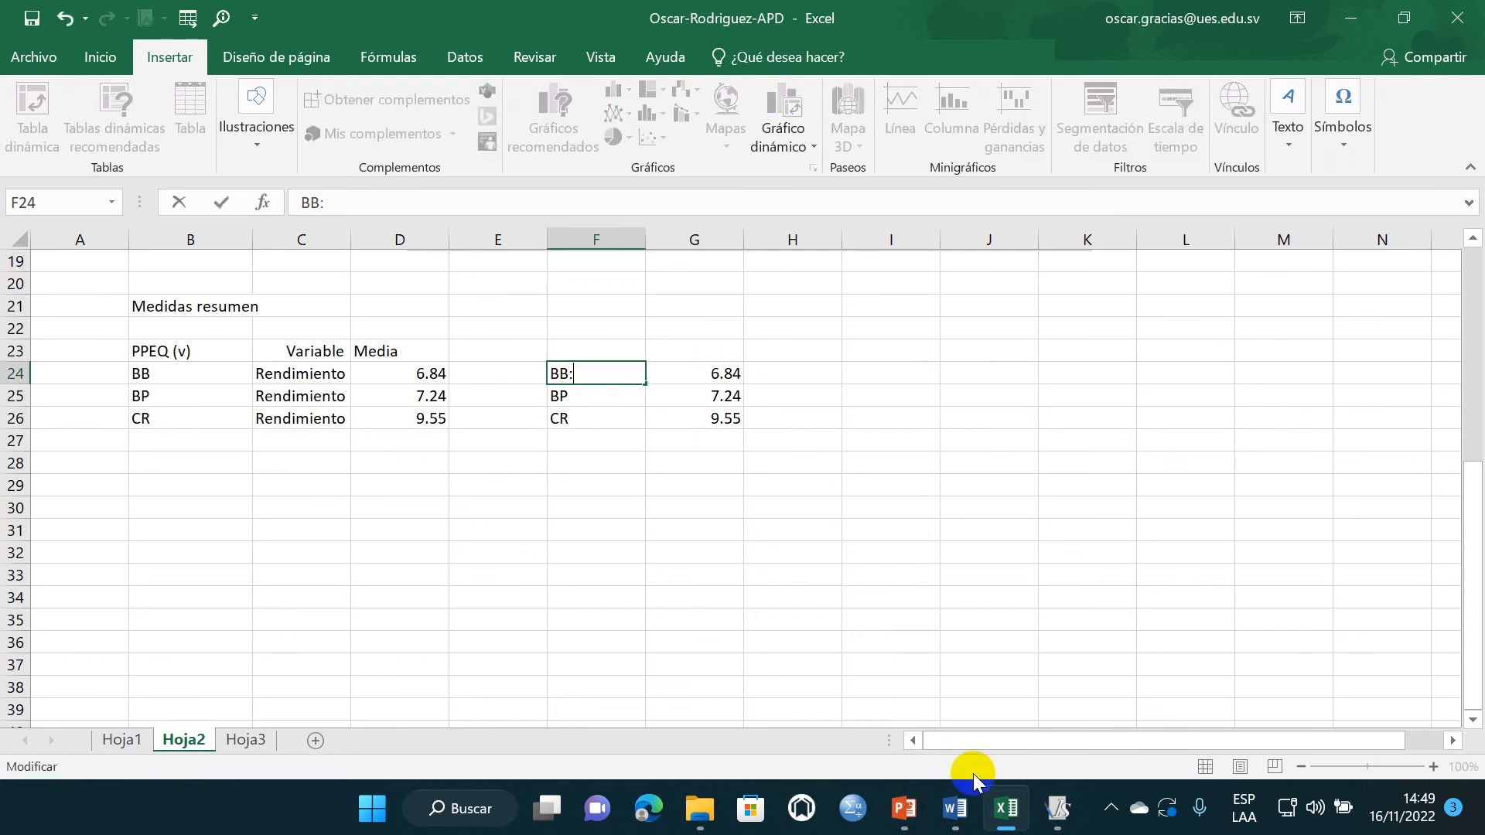
pyautogui.click(1058, 808)
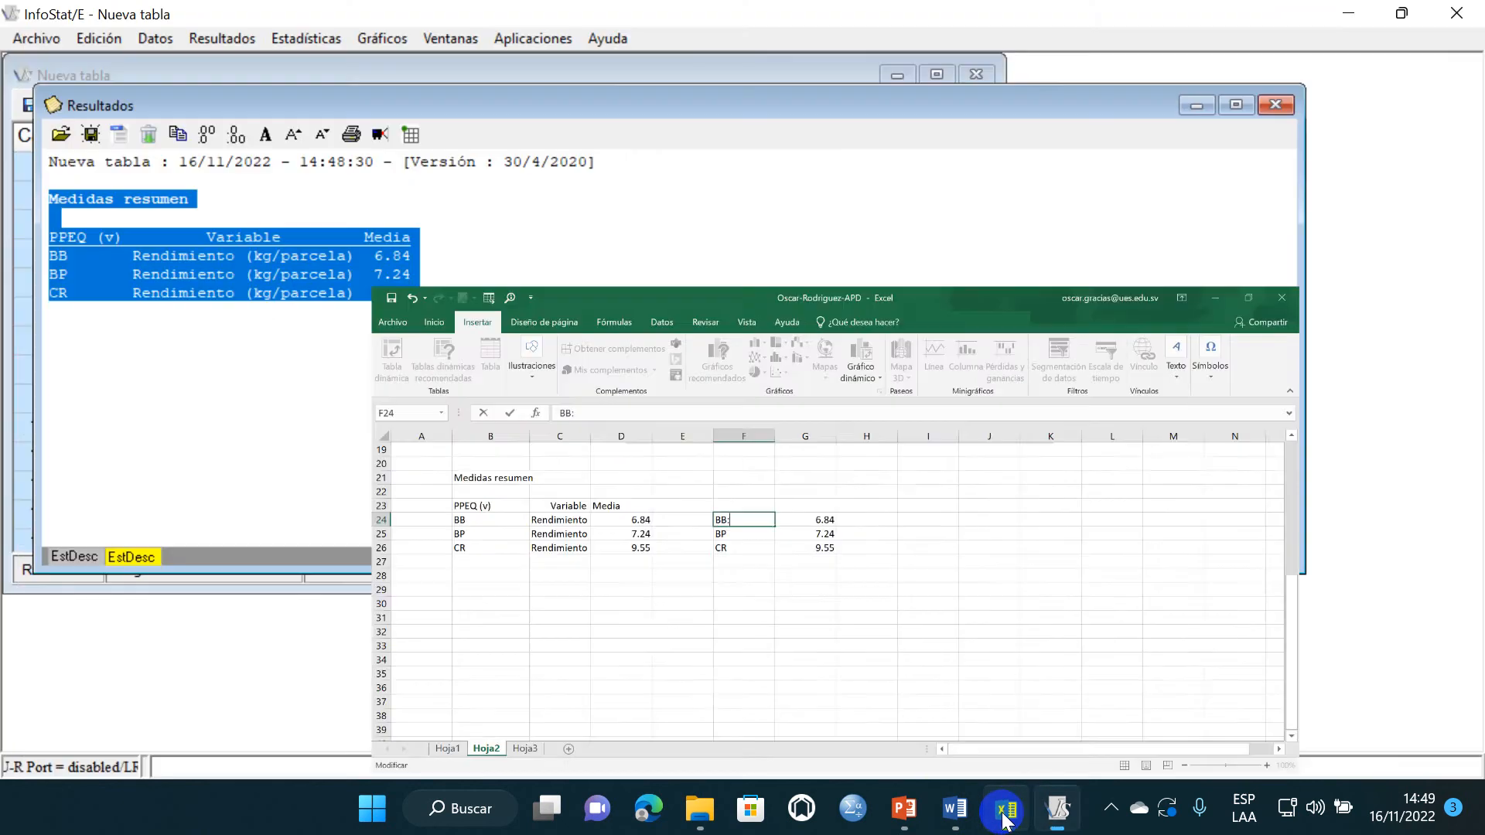
pyautogui.click(1022, 819)
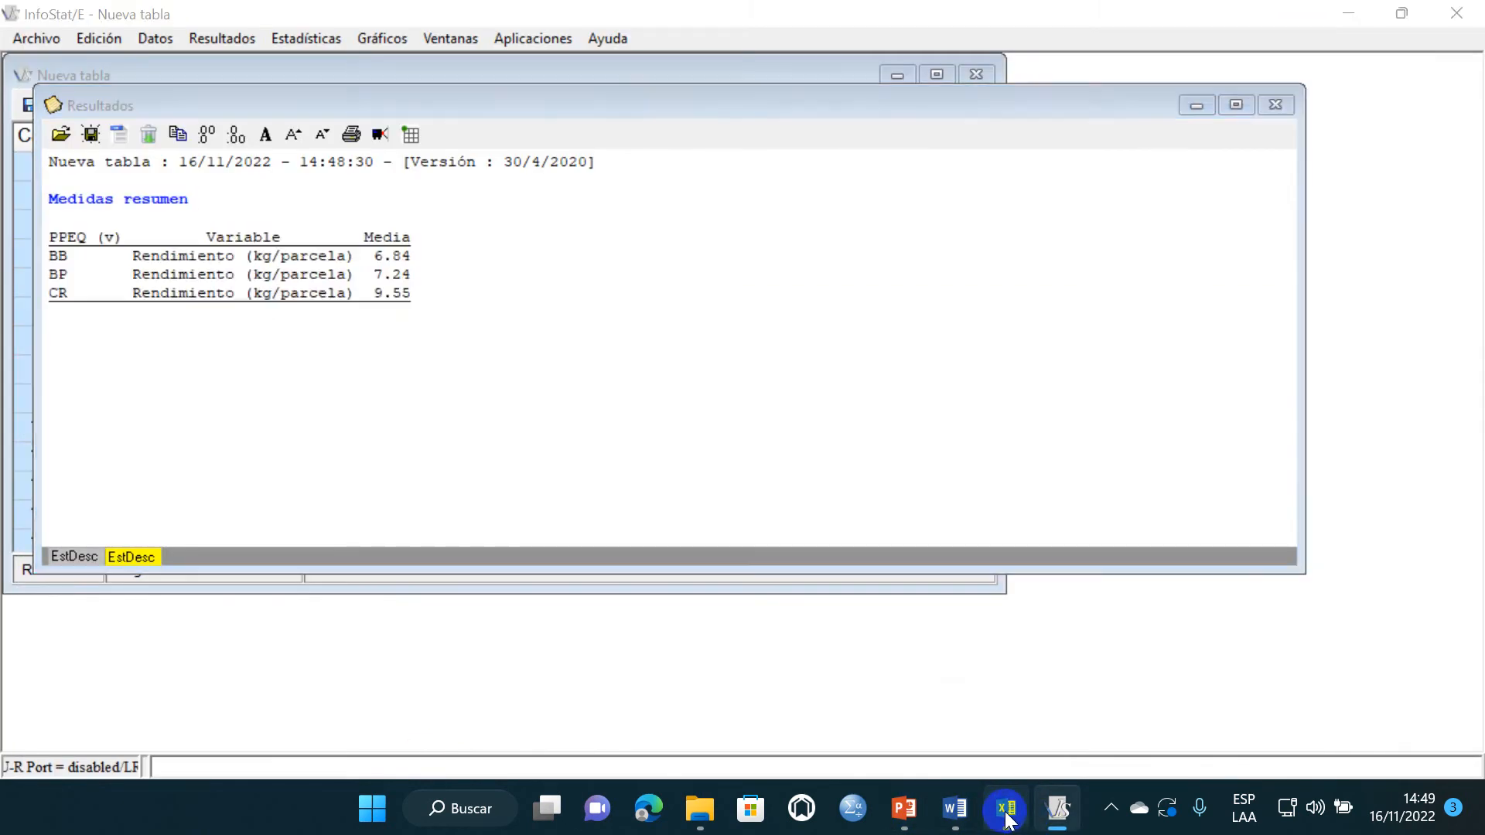
pyautogui.click(121, 740)
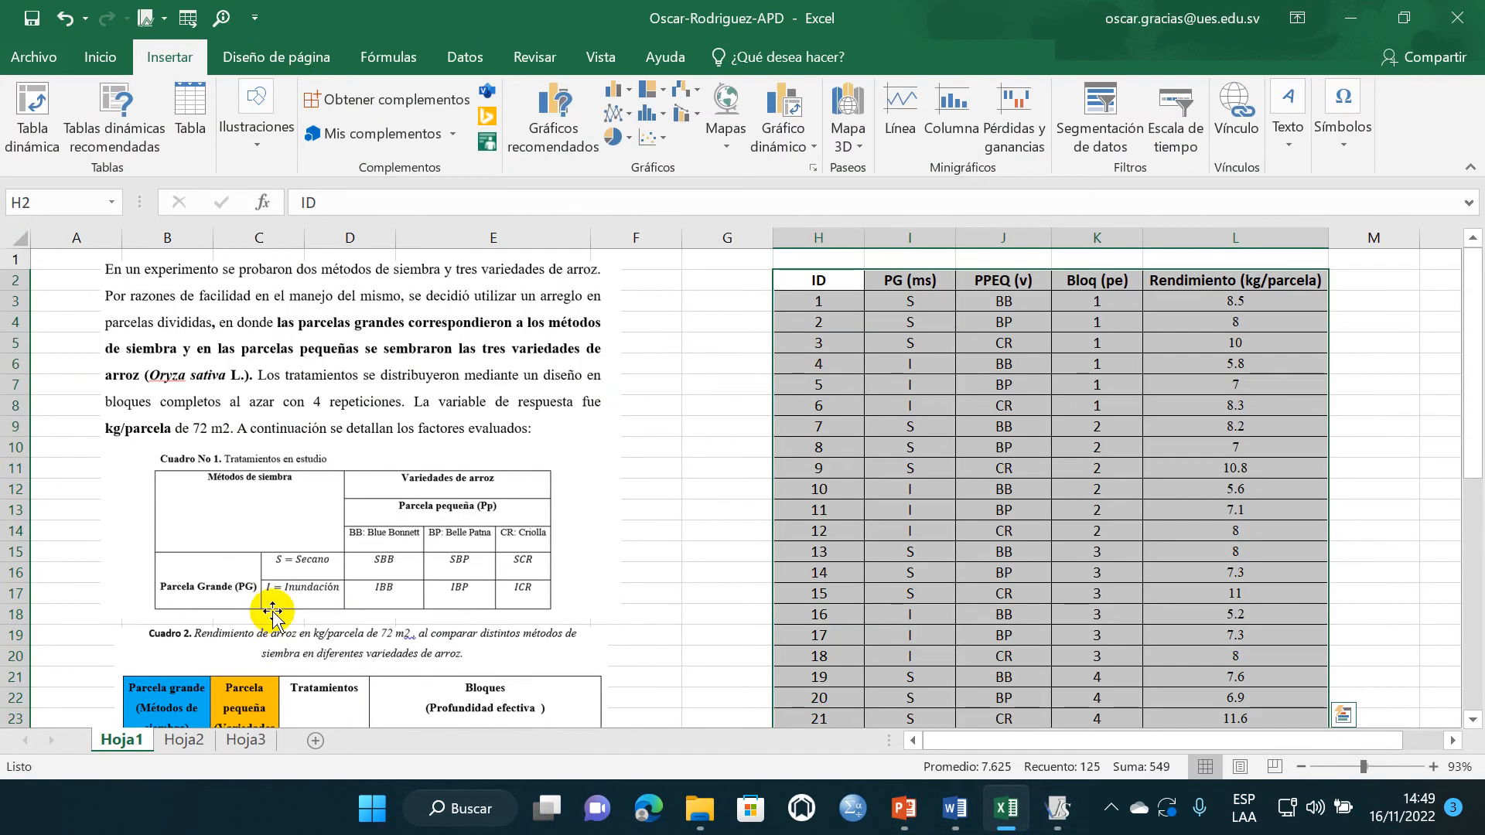
pyautogui.scroll(-6, 269, 602)
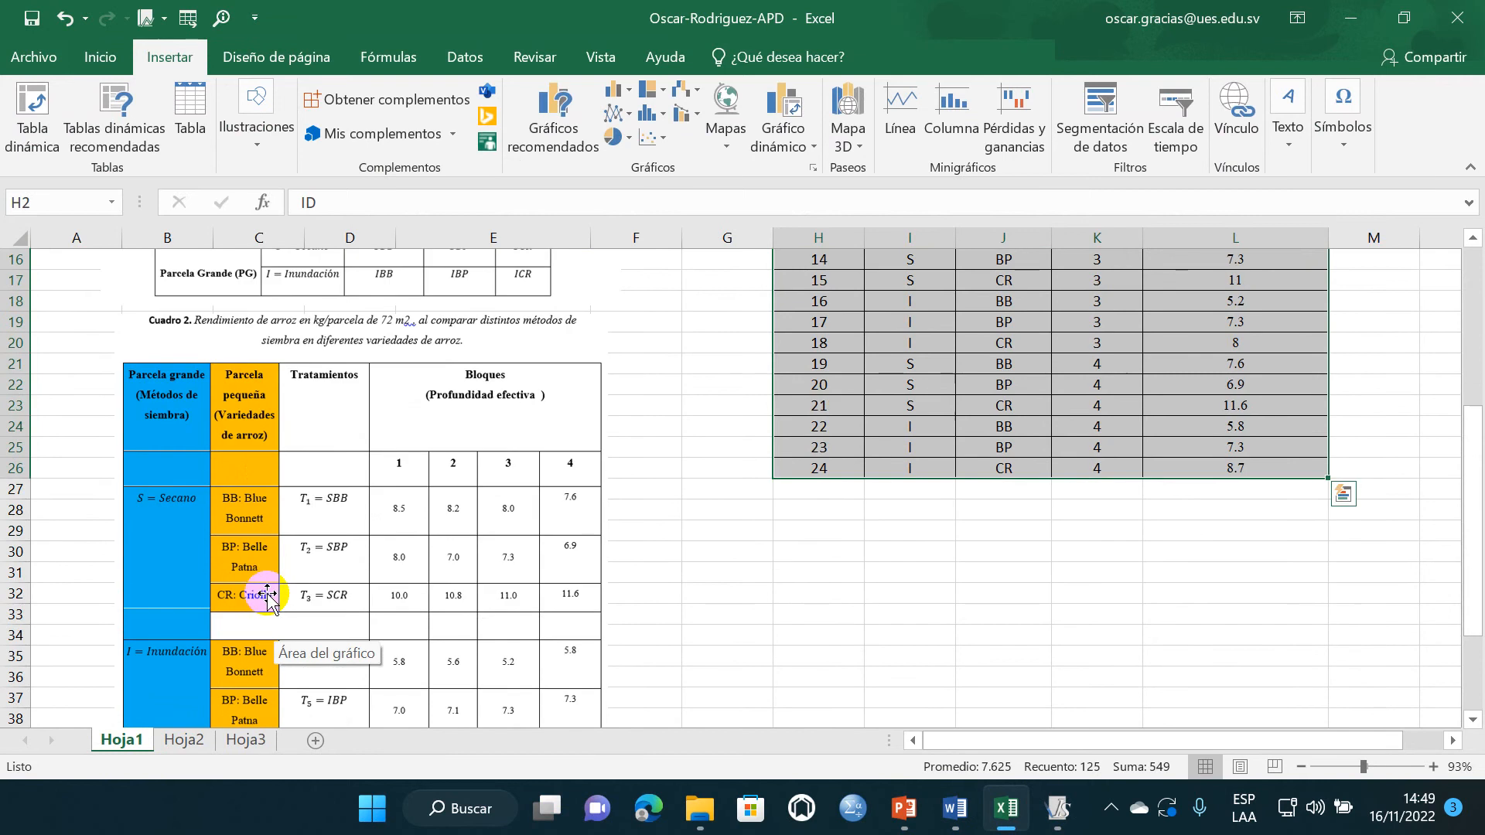
pyautogui.click(254, 457)
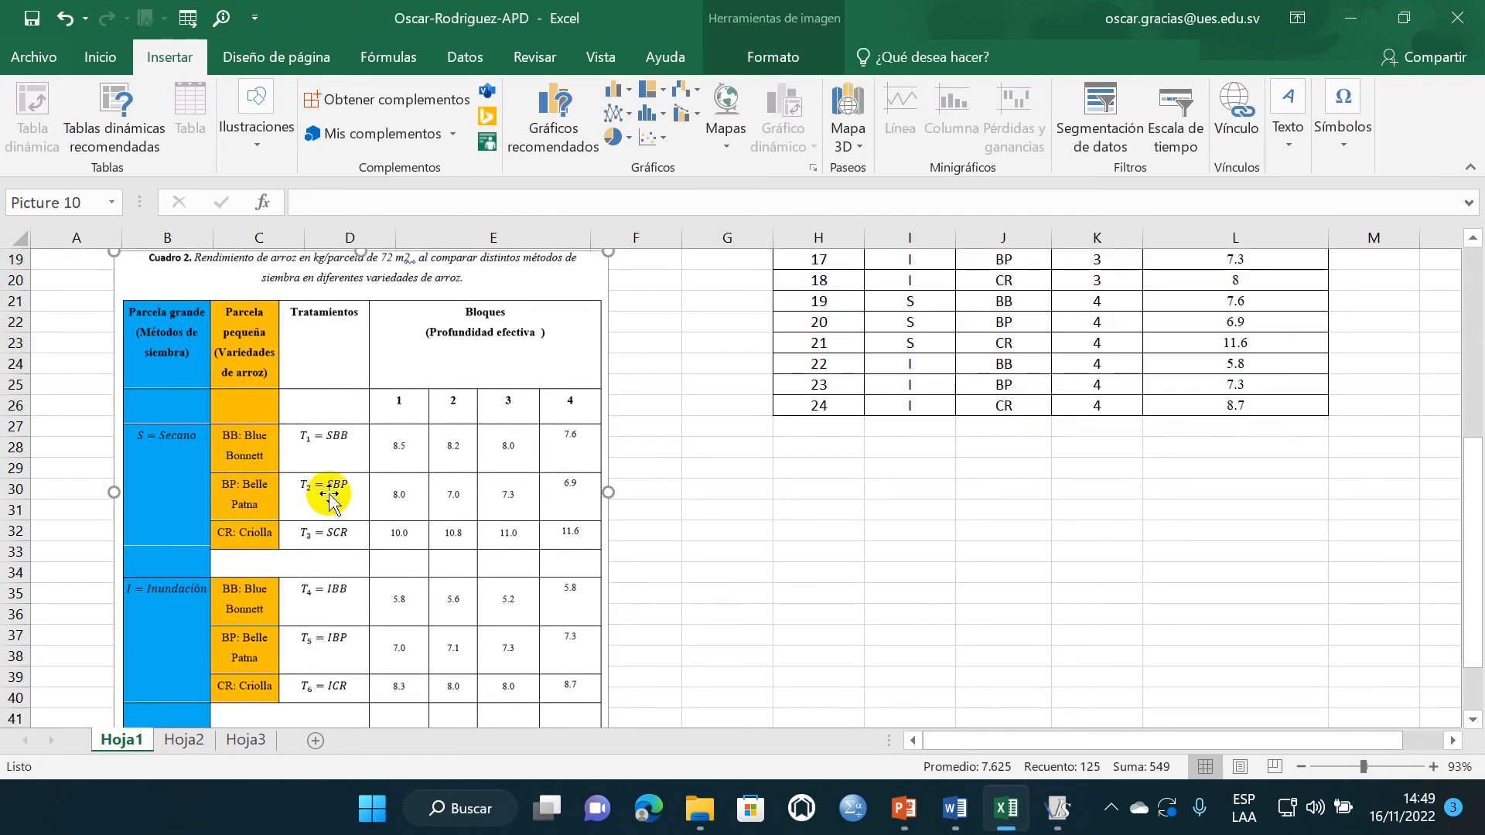
pyautogui.click(618, 534)
# - Switch to the Word report and copy the variety name "Blue Bonnett" from the Cuadro No 1 treatments table
pyautogui.click(992, 812)
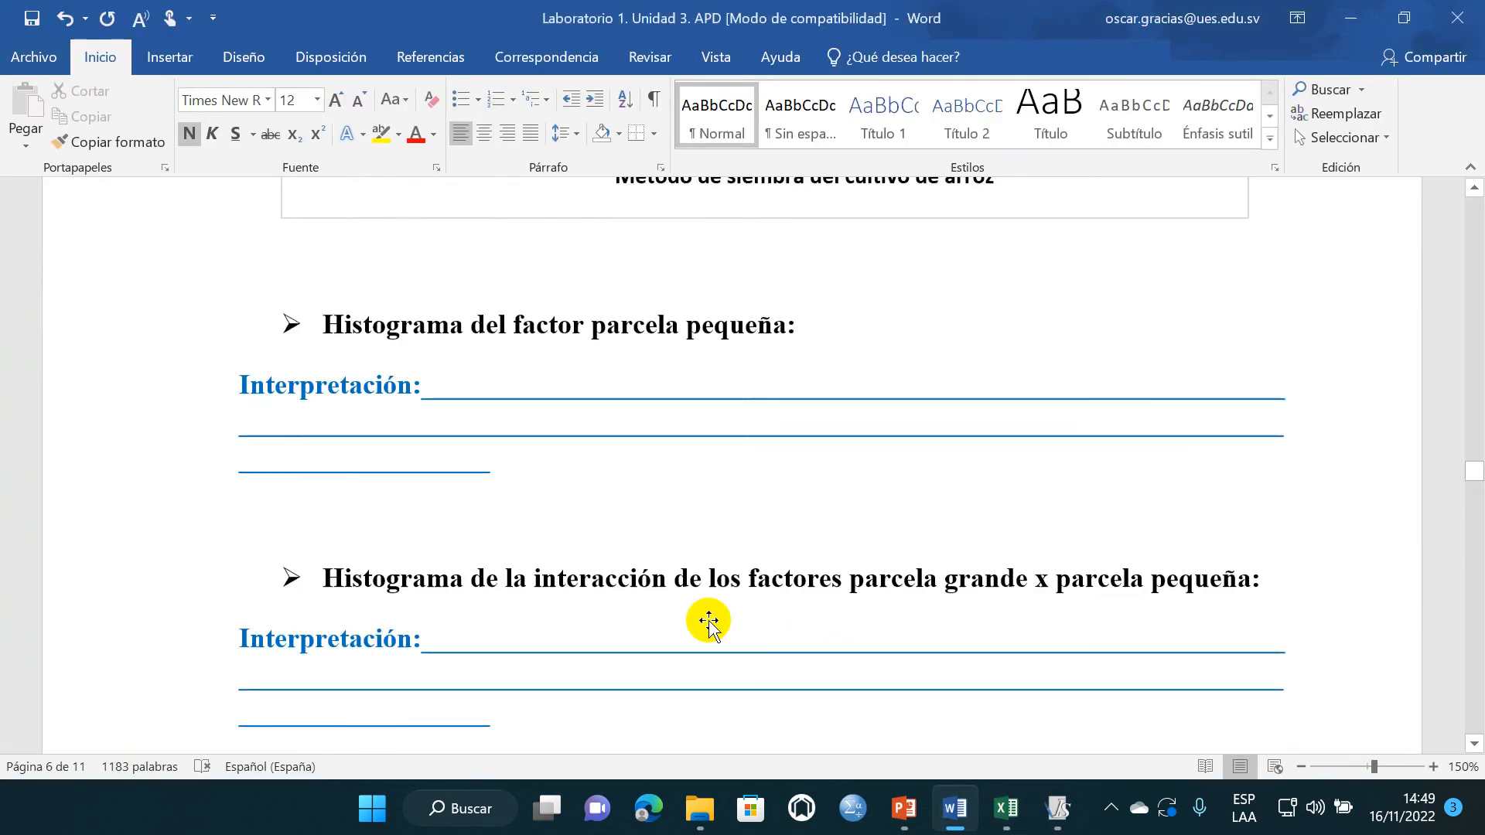
pyautogui.scroll(10, 709, 621)
pyautogui.scroll(15, 709, 620)
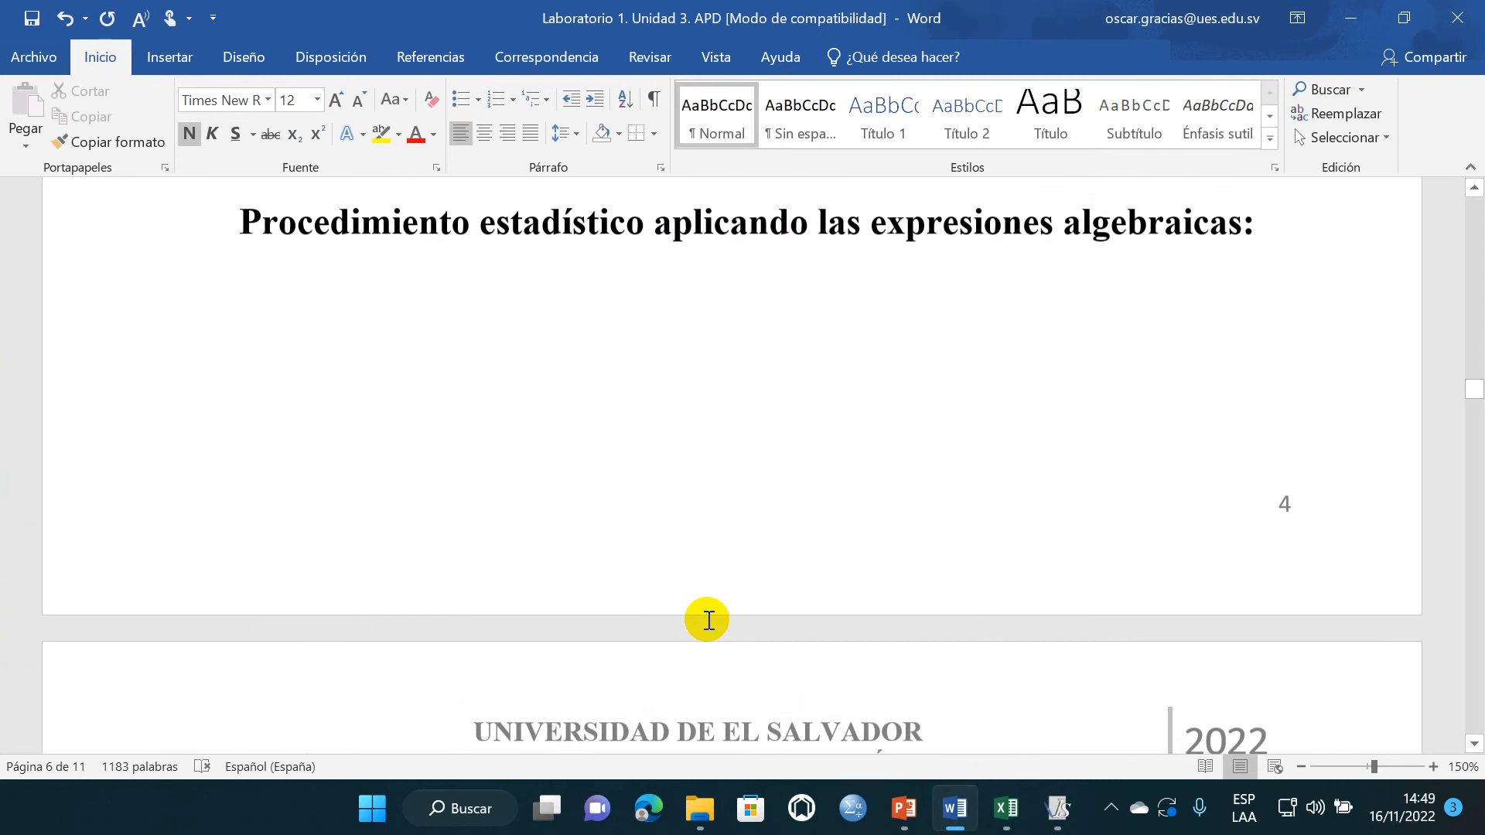
pyautogui.scroll(5, 706, 619)
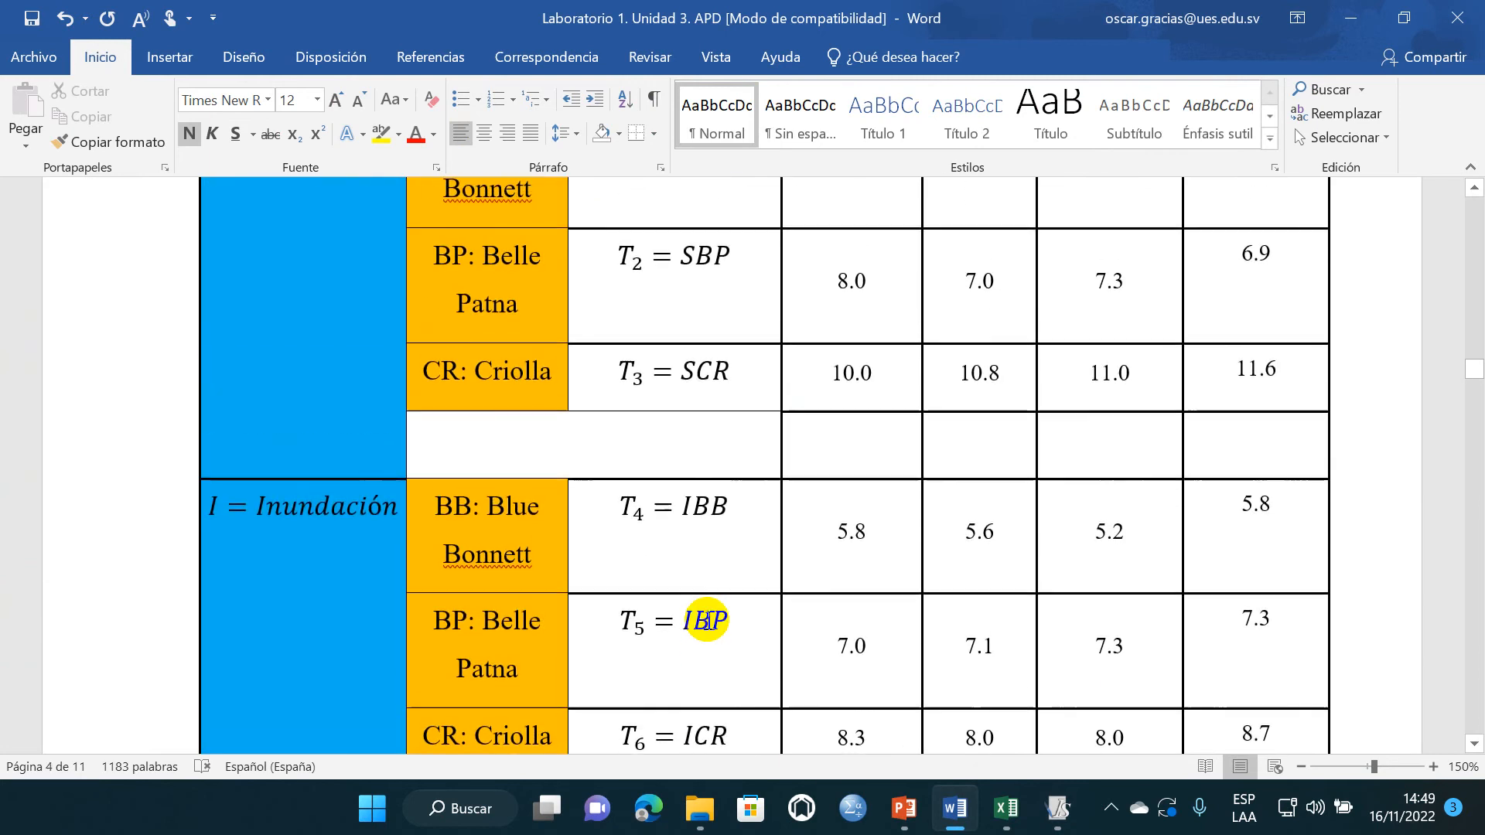
pyautogui.scroll(3, 706, 620)
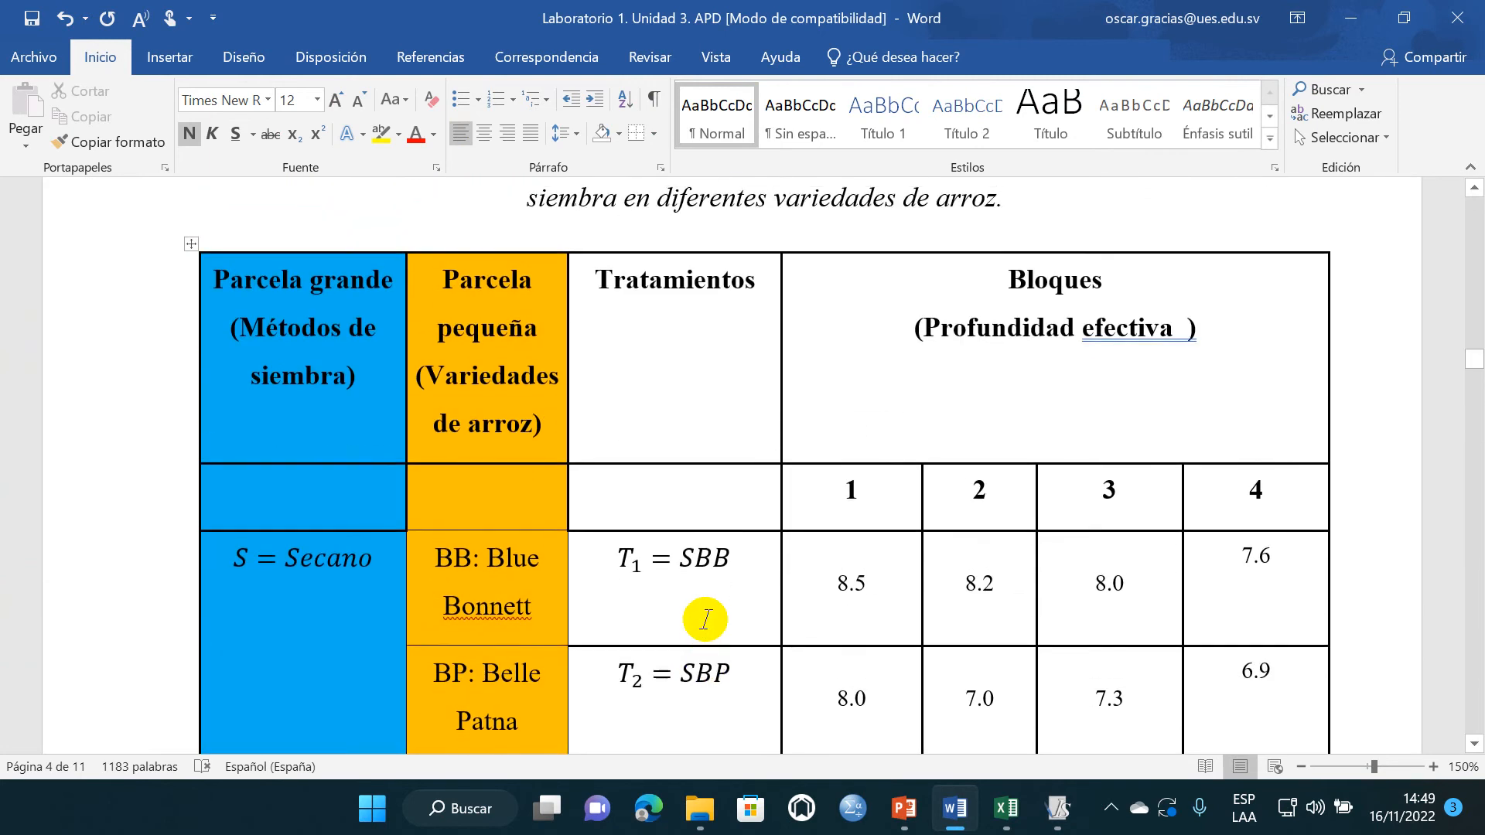
pyautogui.scroll(10, 706, 618)
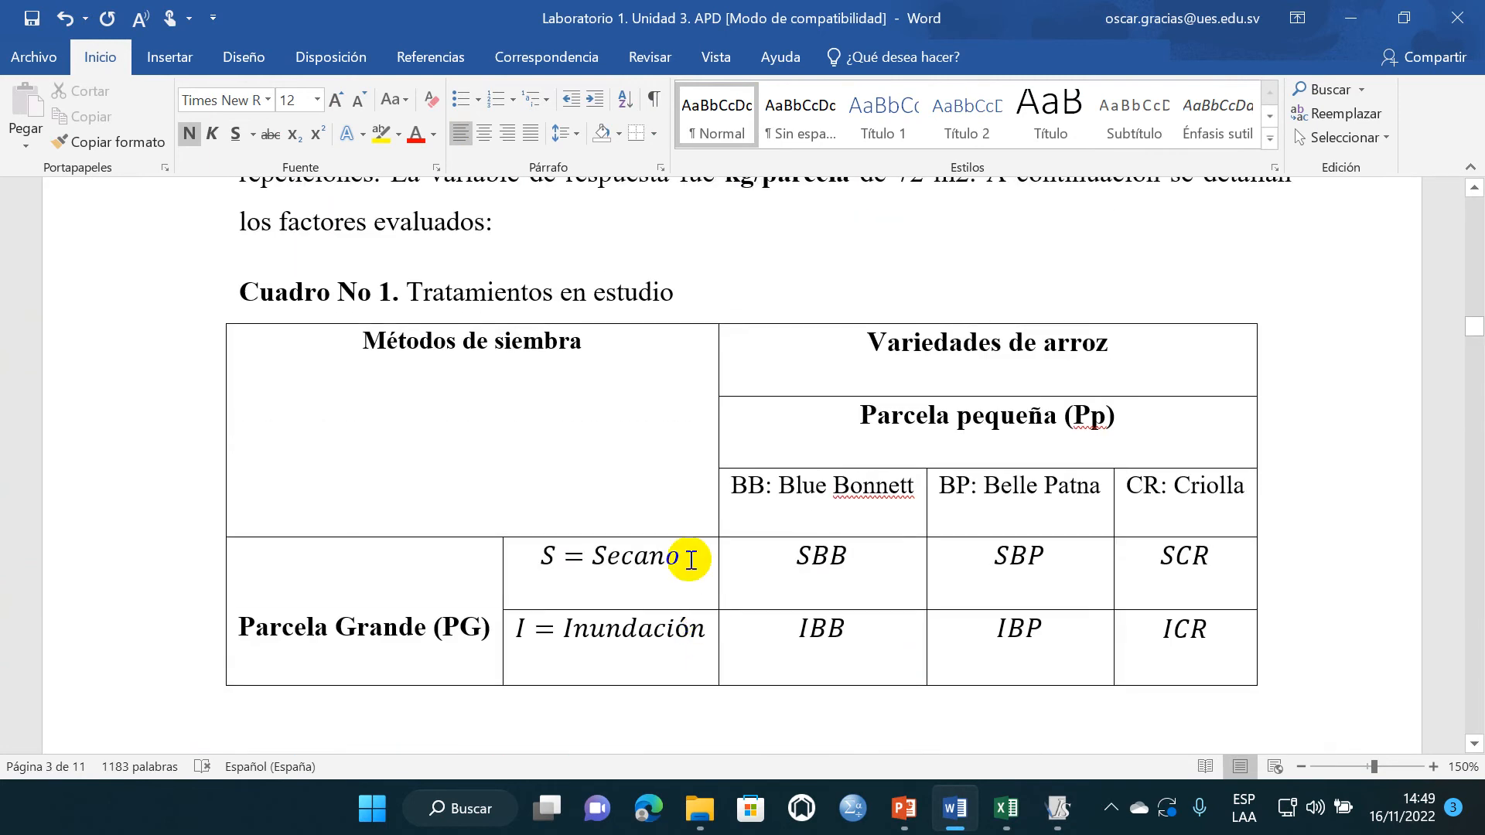
pyautogui.click(899, 495)
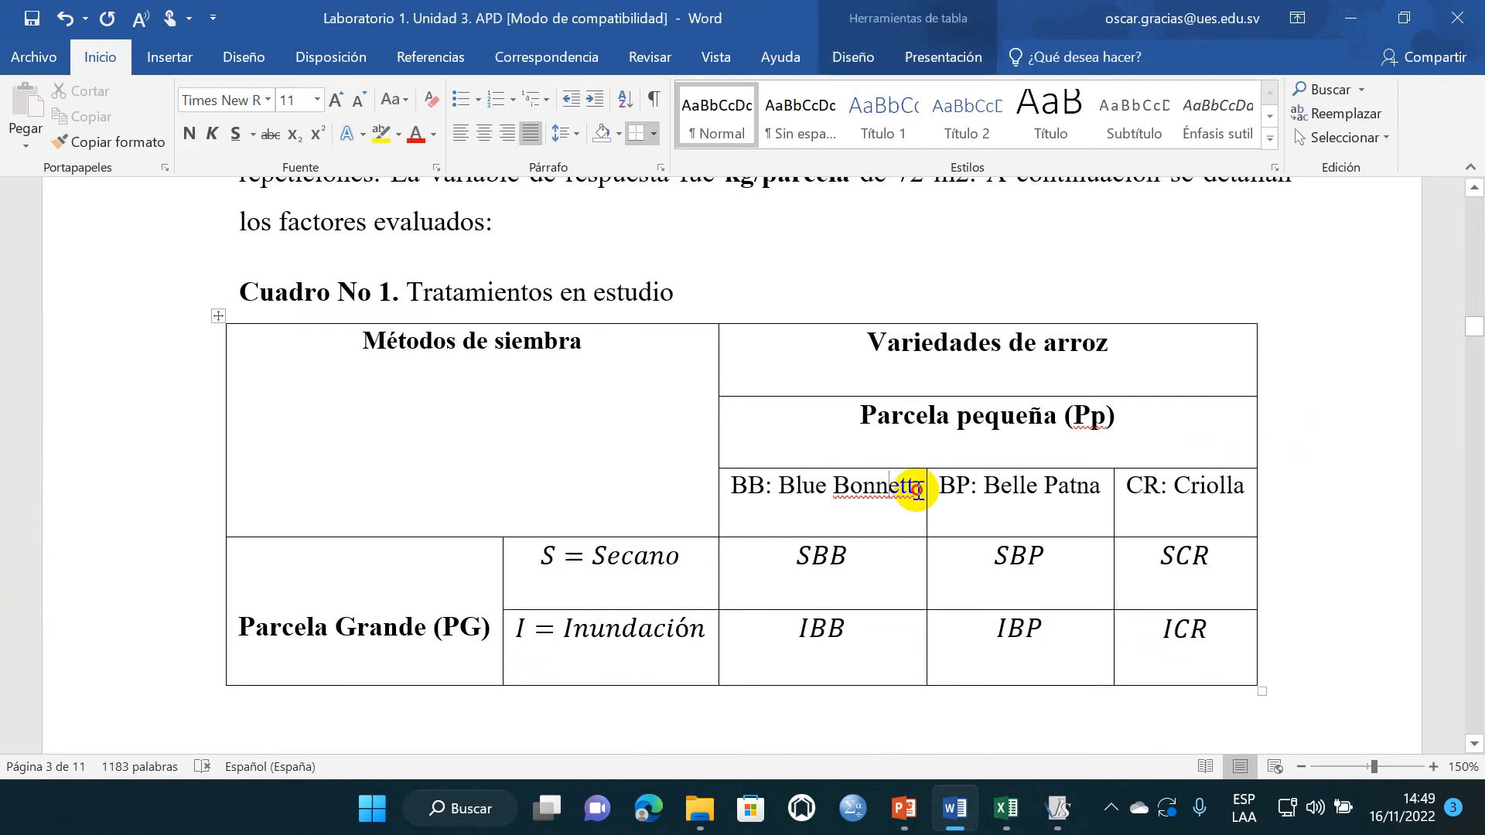
pyautogui.moveTo(916, 489); pyautogui.dragTo(778, 489)
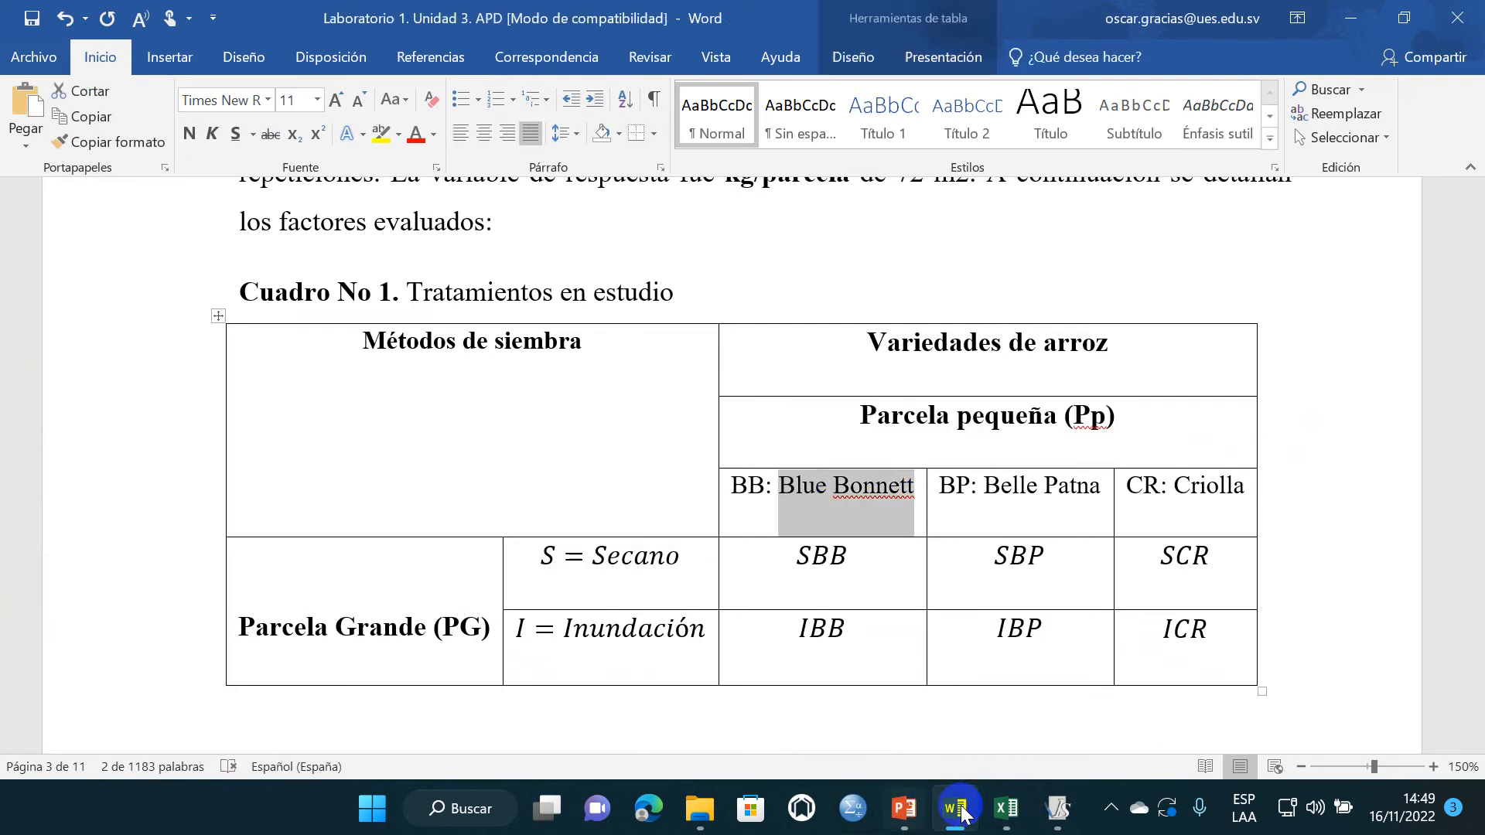
# - Switch back to Excel and complete the label in cell F24 of Hoja2 as "BB: Blue Bonnett"
pyautogui.click(998, 810)
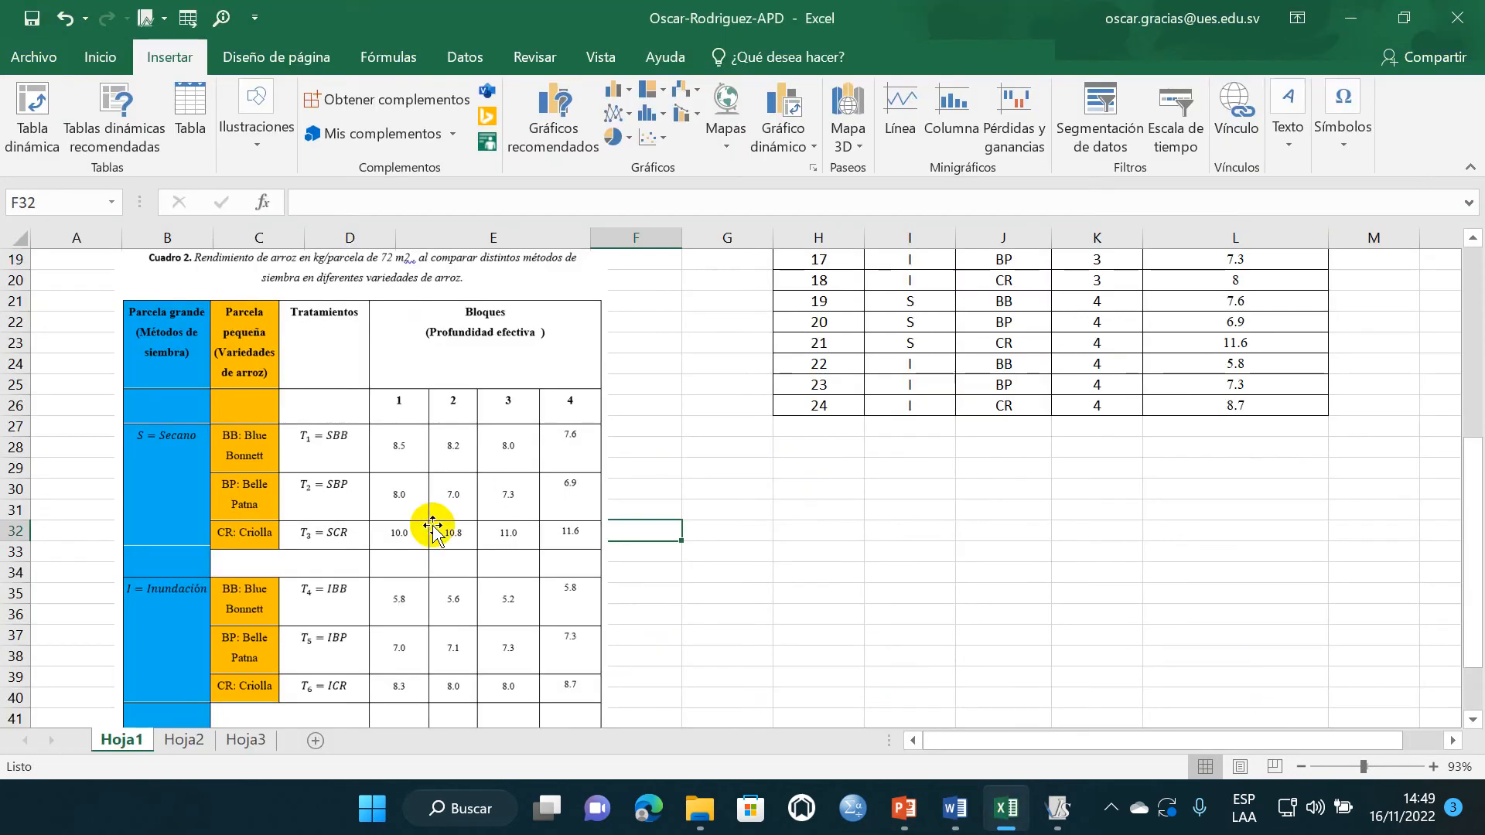
pyautogui.click(185, 741)
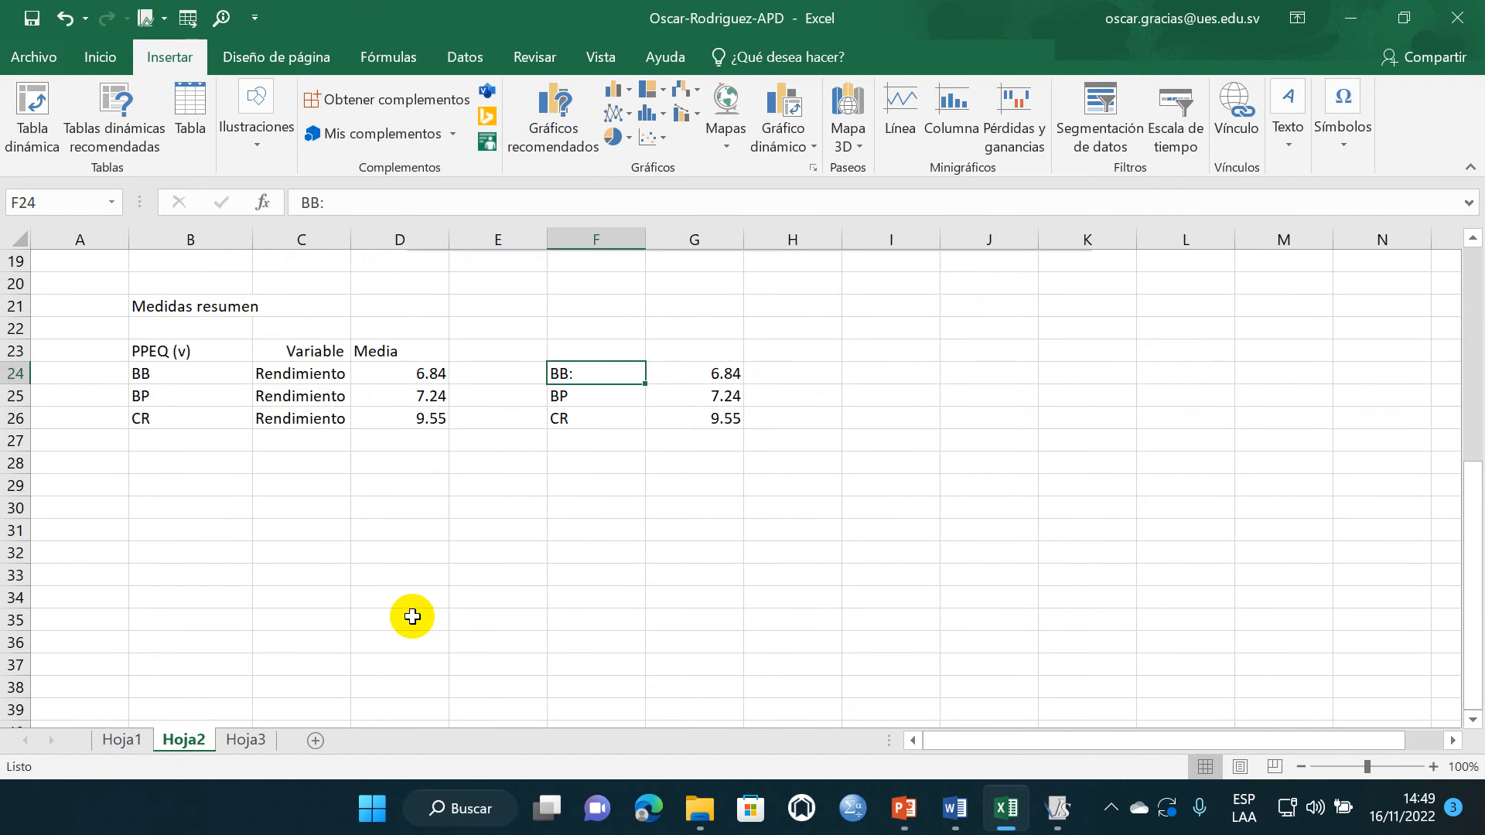
pyautogui.doubleClick(601, 372)
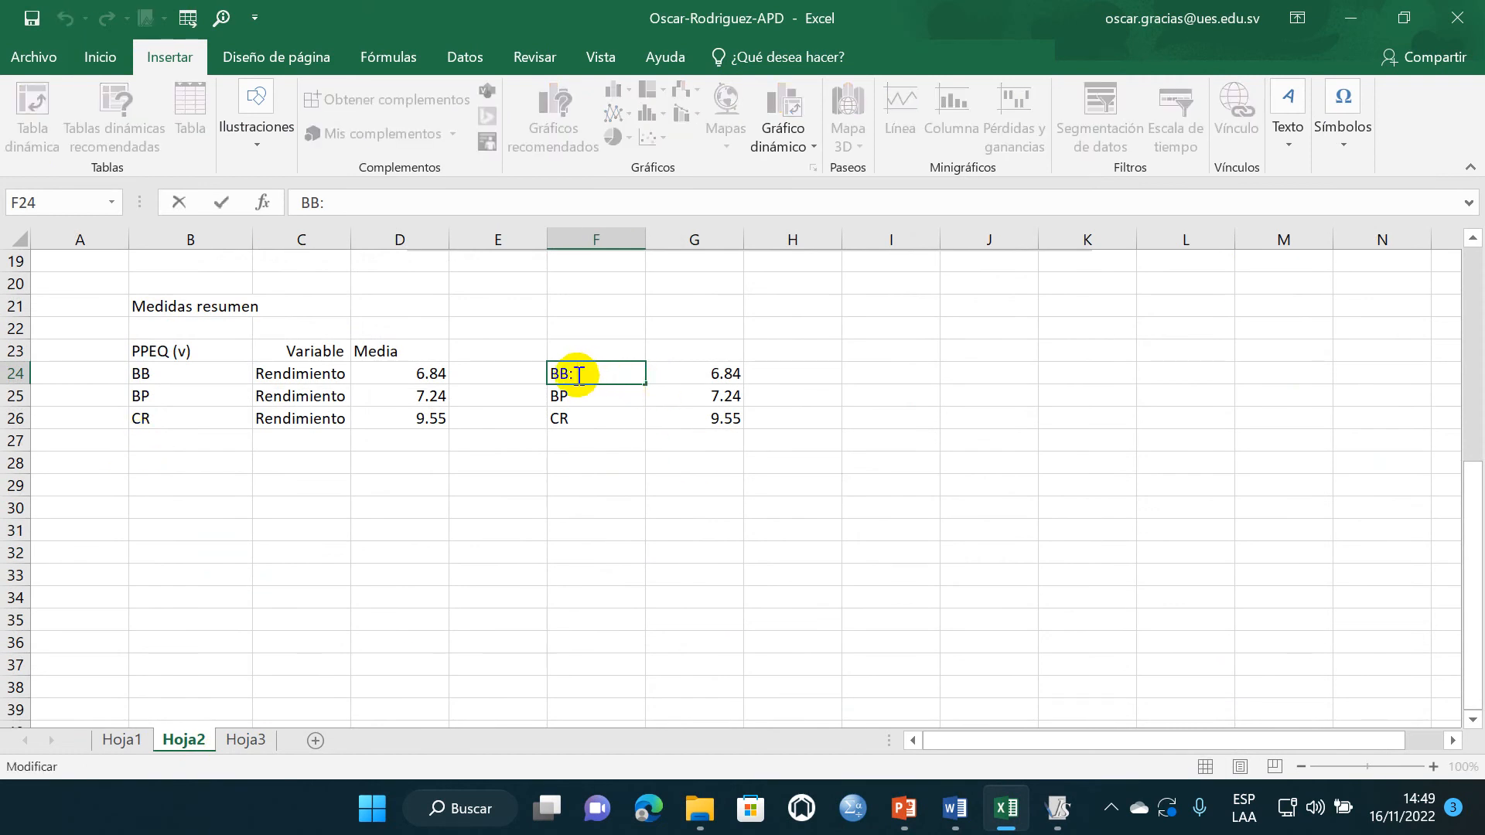
pyautogui.click(595, 409)
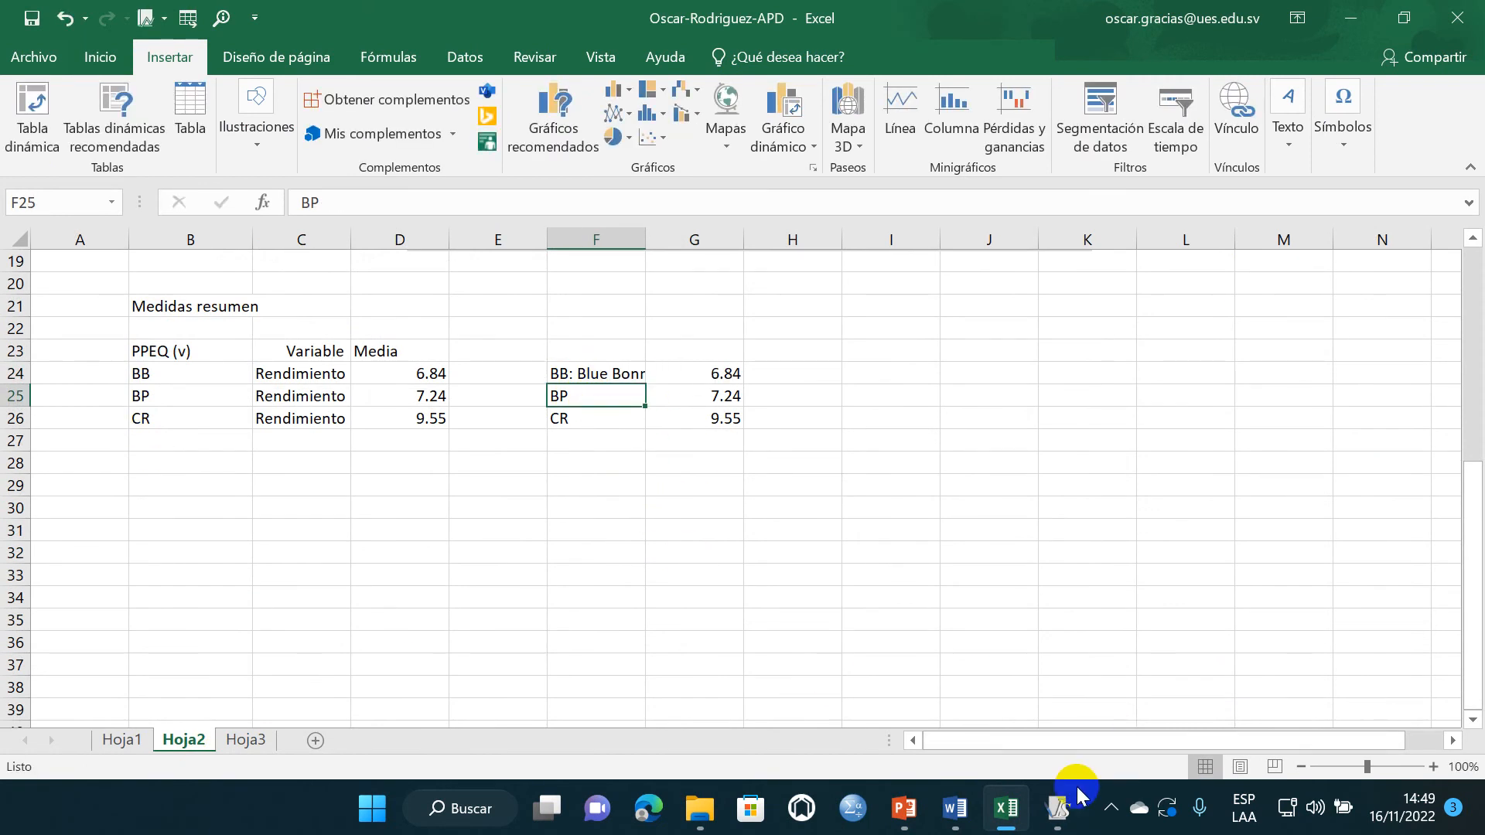
# - Complete the label in cell F25 as "BP:Belle Patna", copying the variety name from the Cuadro No 1 table in Word
pyautogui.doubleClick(594, 396)
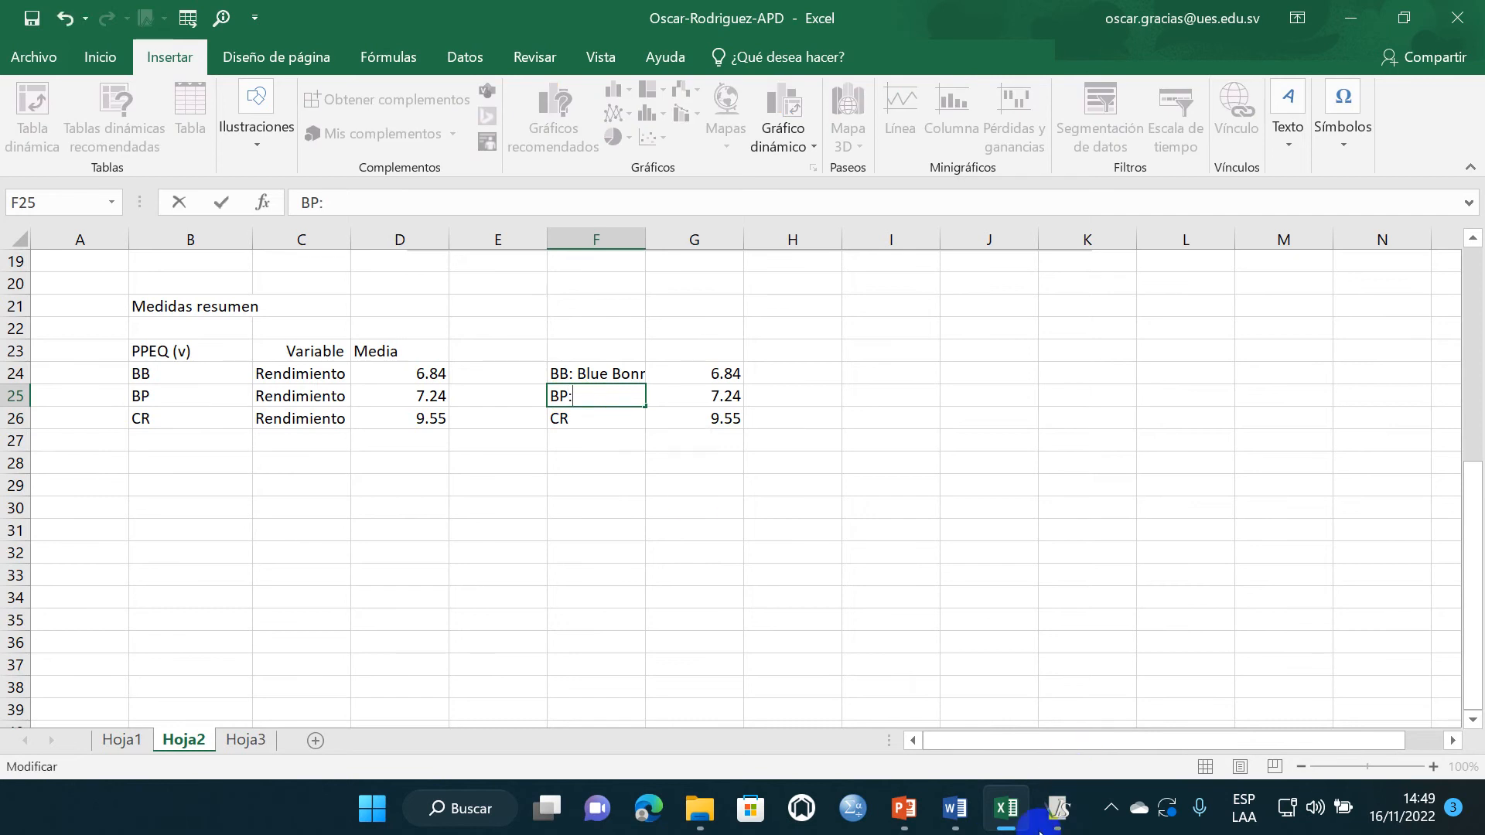
pyautogui.click(945, 818)
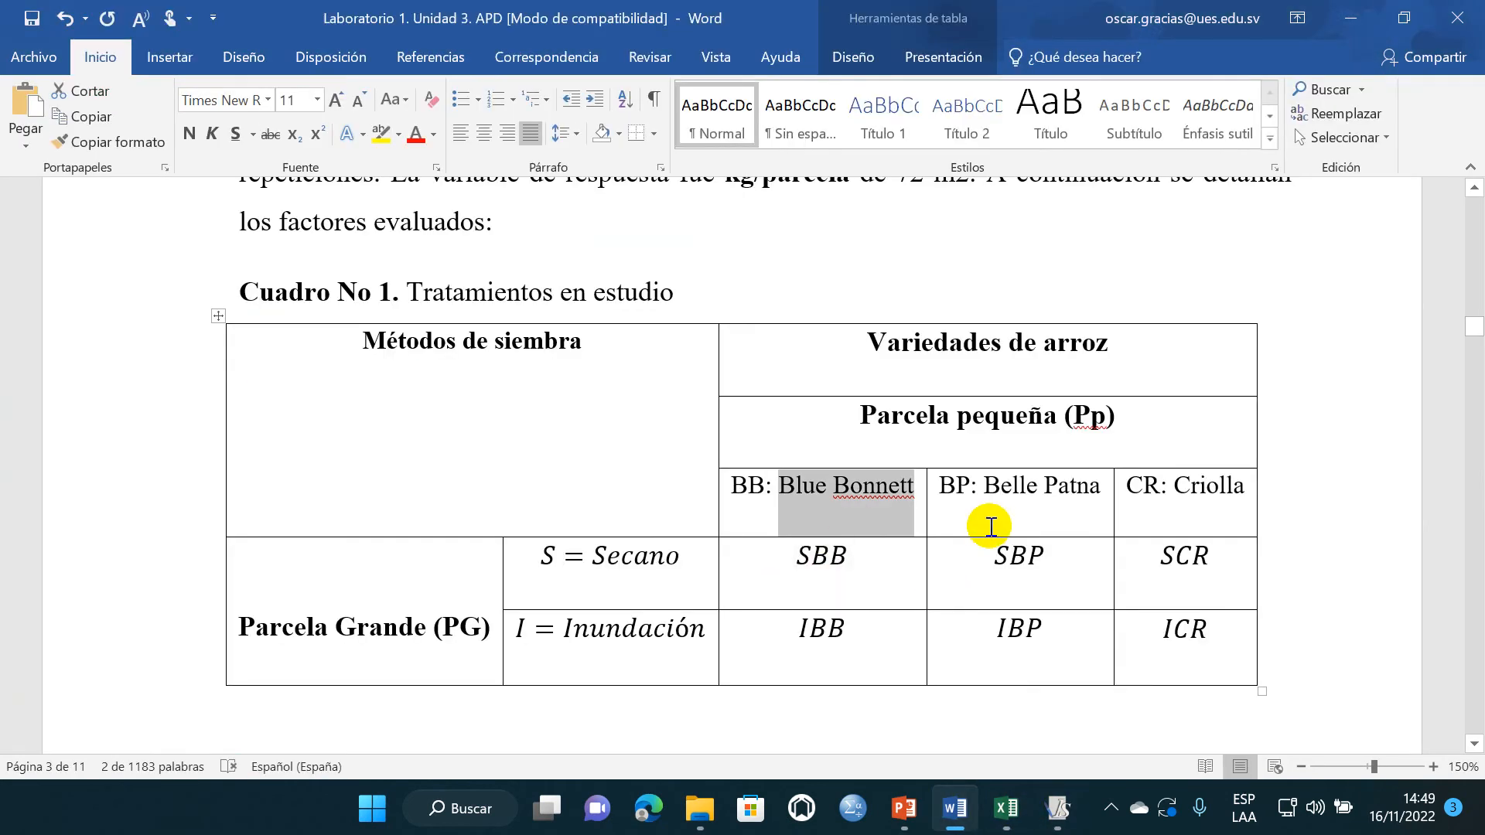
pyautogui.click(1013, 487)
pyautogui.moveTo(1102, 490); pyautogui.dragTo(986, 487)
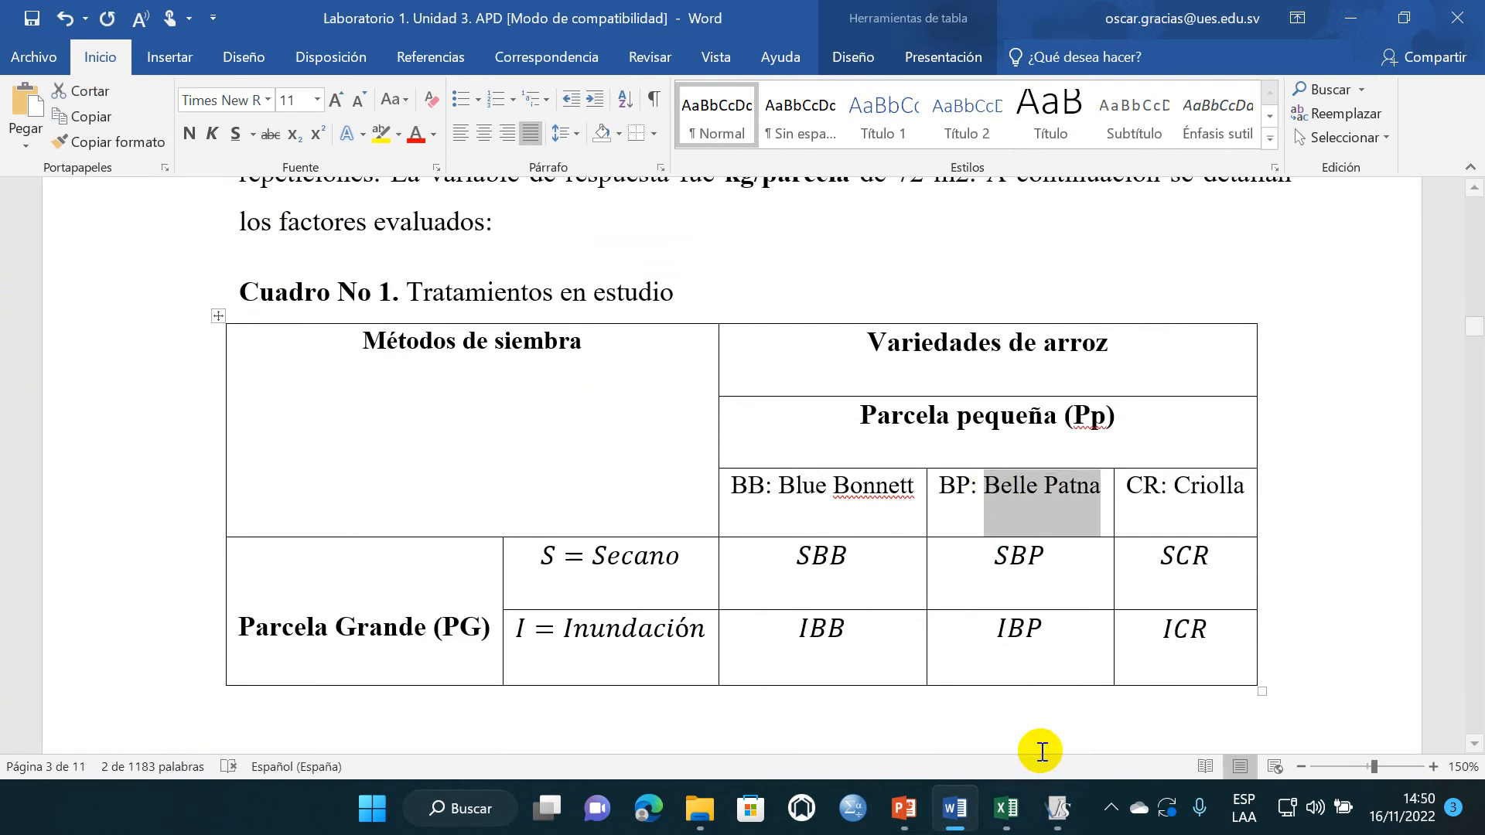
pyautogui.click(1006, 809)
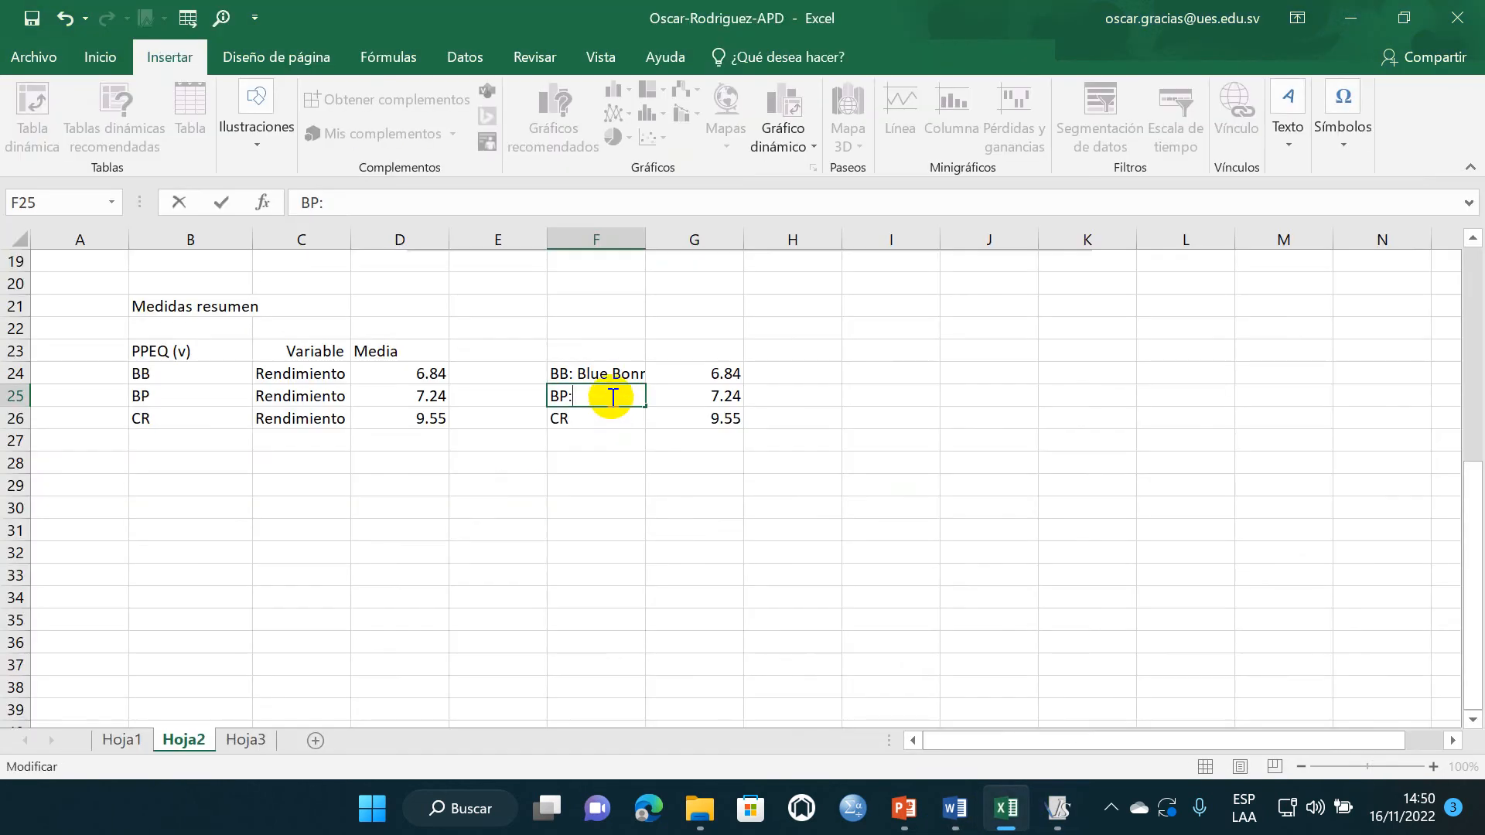
# - Complete the label in cell F26 as "CR: Criolla" and widen column F to fit the variety labels
pyautogui.doubleClick(594, 420)
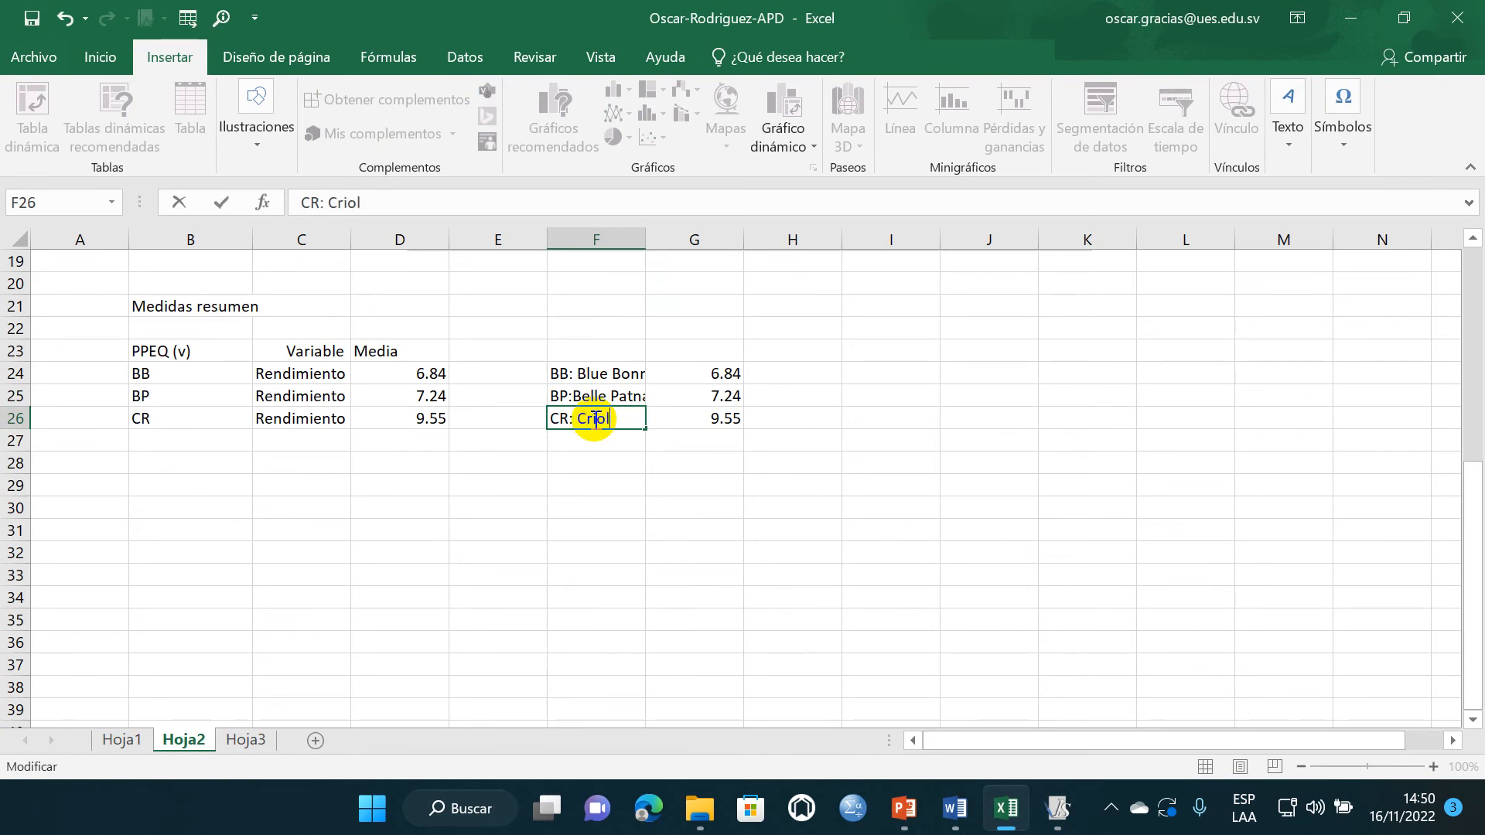
pyautogui.click(594, 458)
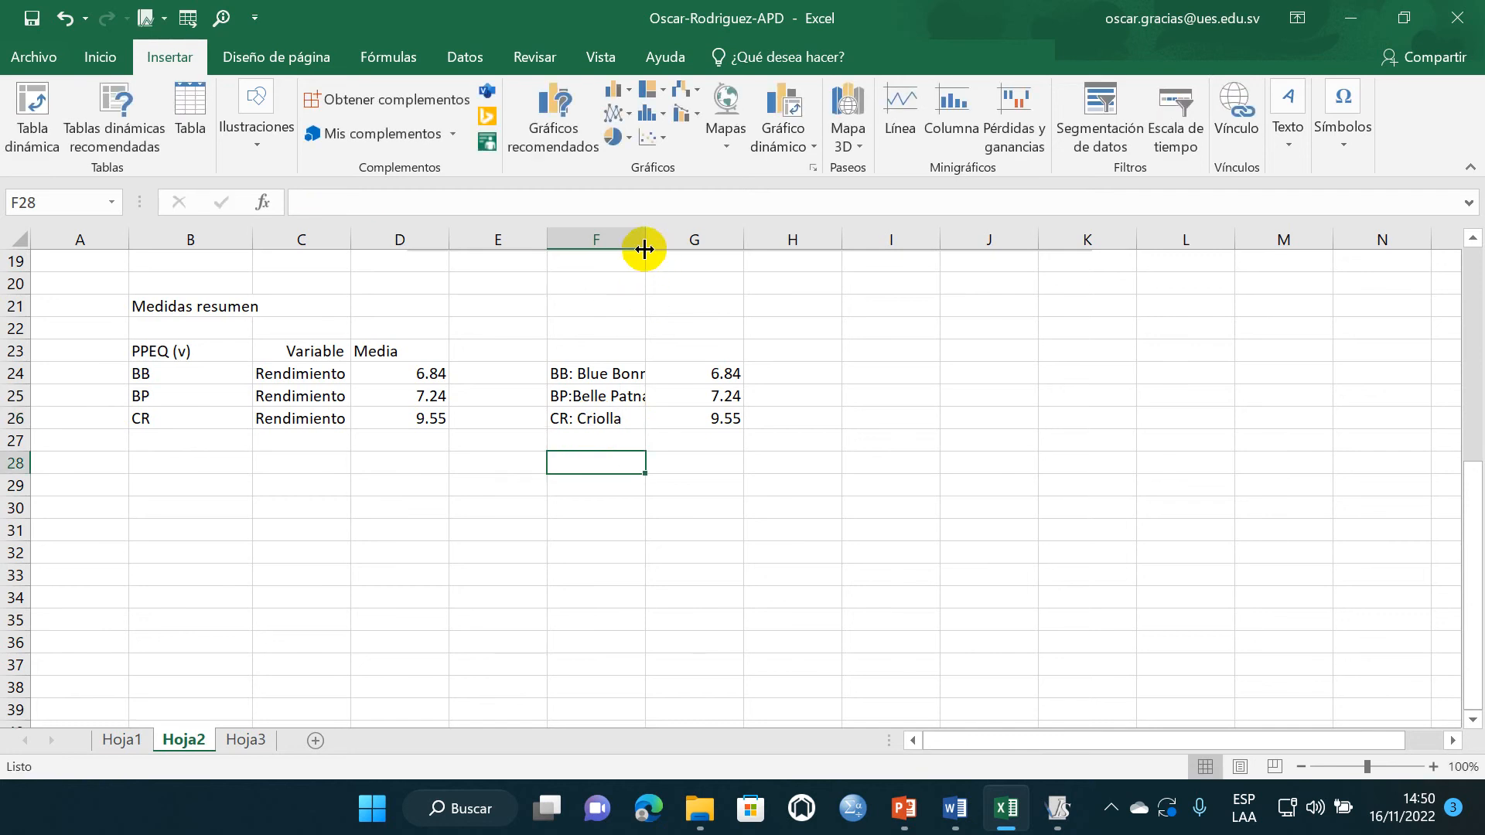
pyautogui.moveTo(645, 239); pyautogui.dragTo(671, 240)
# - Insert a 2-D clustered column chart from the variety labels and means in F24:G26
pyautogui.moveTo(596, 375); pyautogui.dragTo(719, 418)
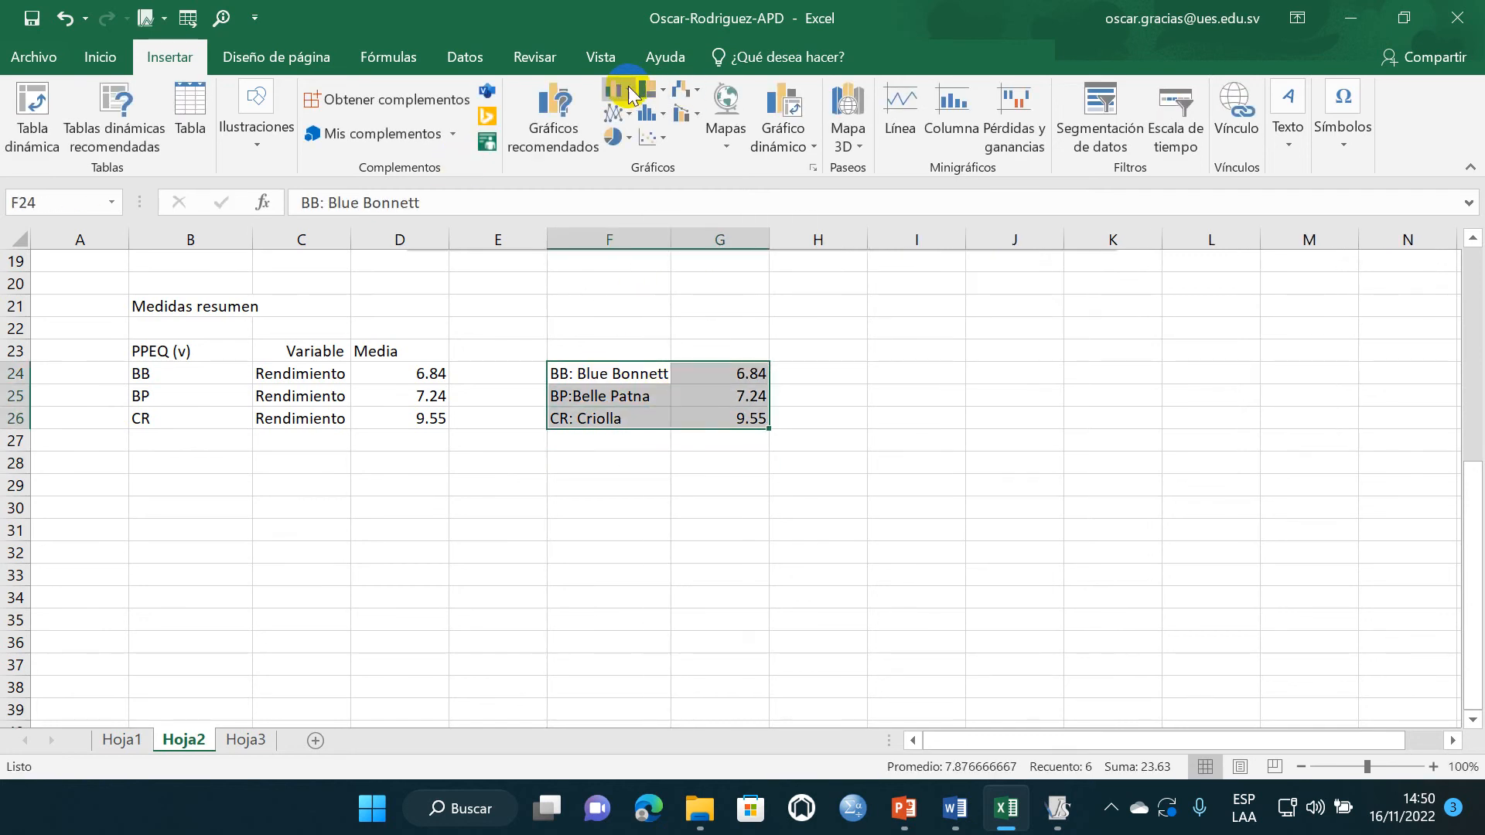
pyautogui.click(632, 94)
pyautogui.click(626, 151)
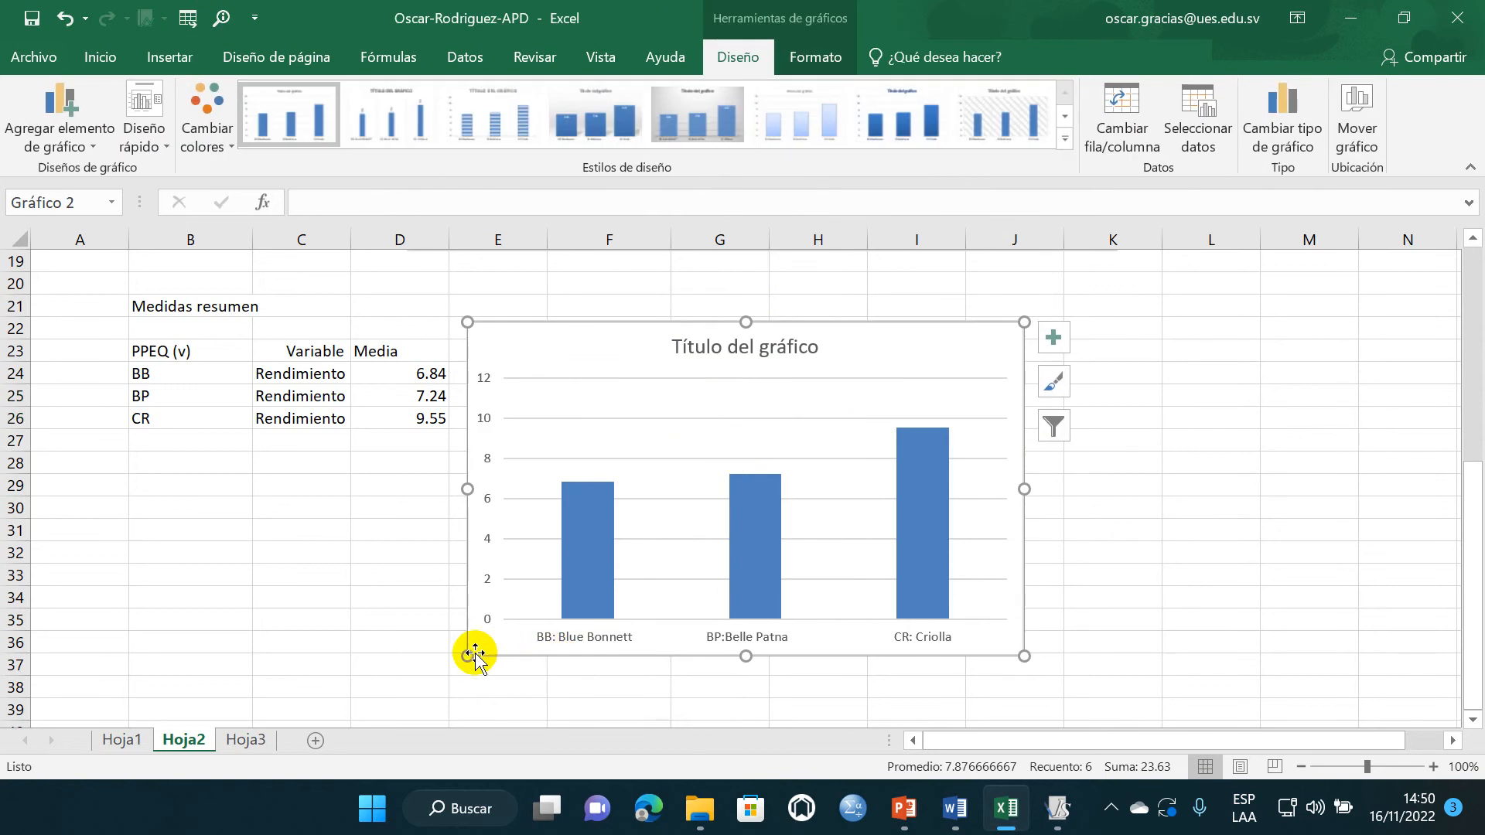
# - Enlarge the chart to cover about columns E to K and rows 22 to 38, and delete its title
pyautogui.moveTo(464, 667); pyautogui.dragTo(454, 701)
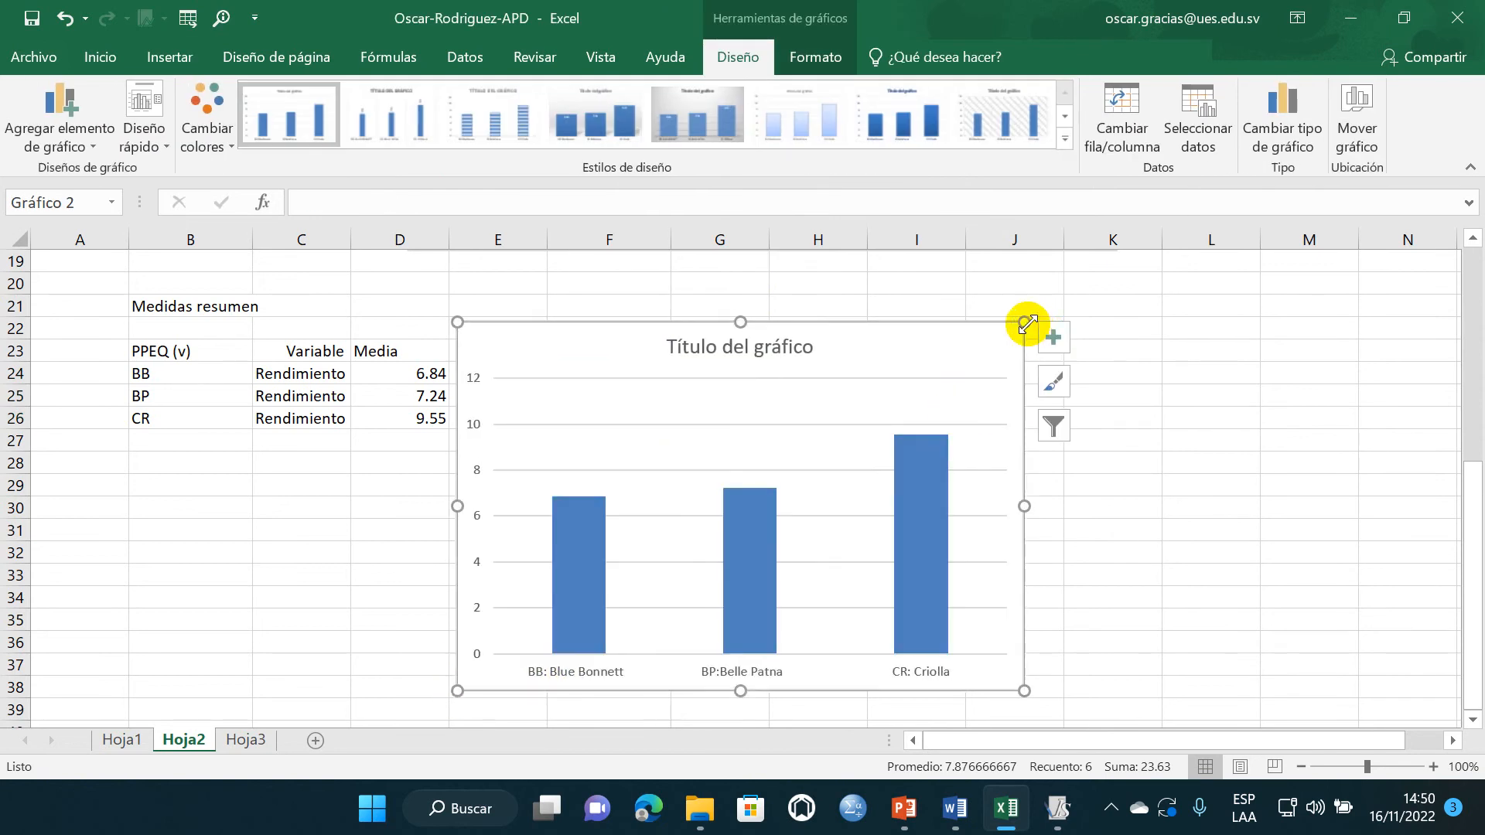
pyautogui.moveTo(1028, 323); pyautogui.dragTo(1092, 321)
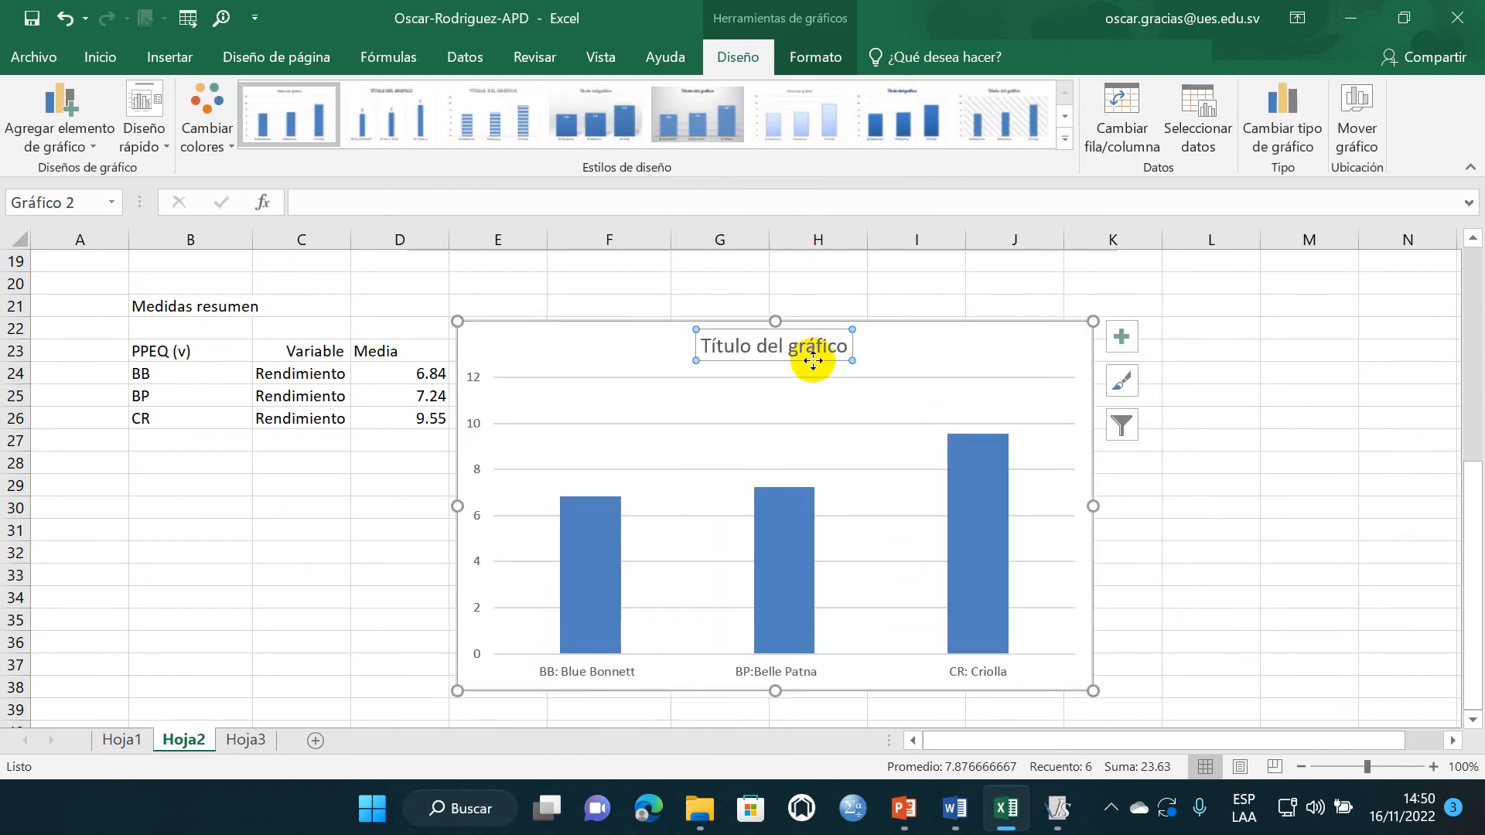
pyautogui.press('Delete')
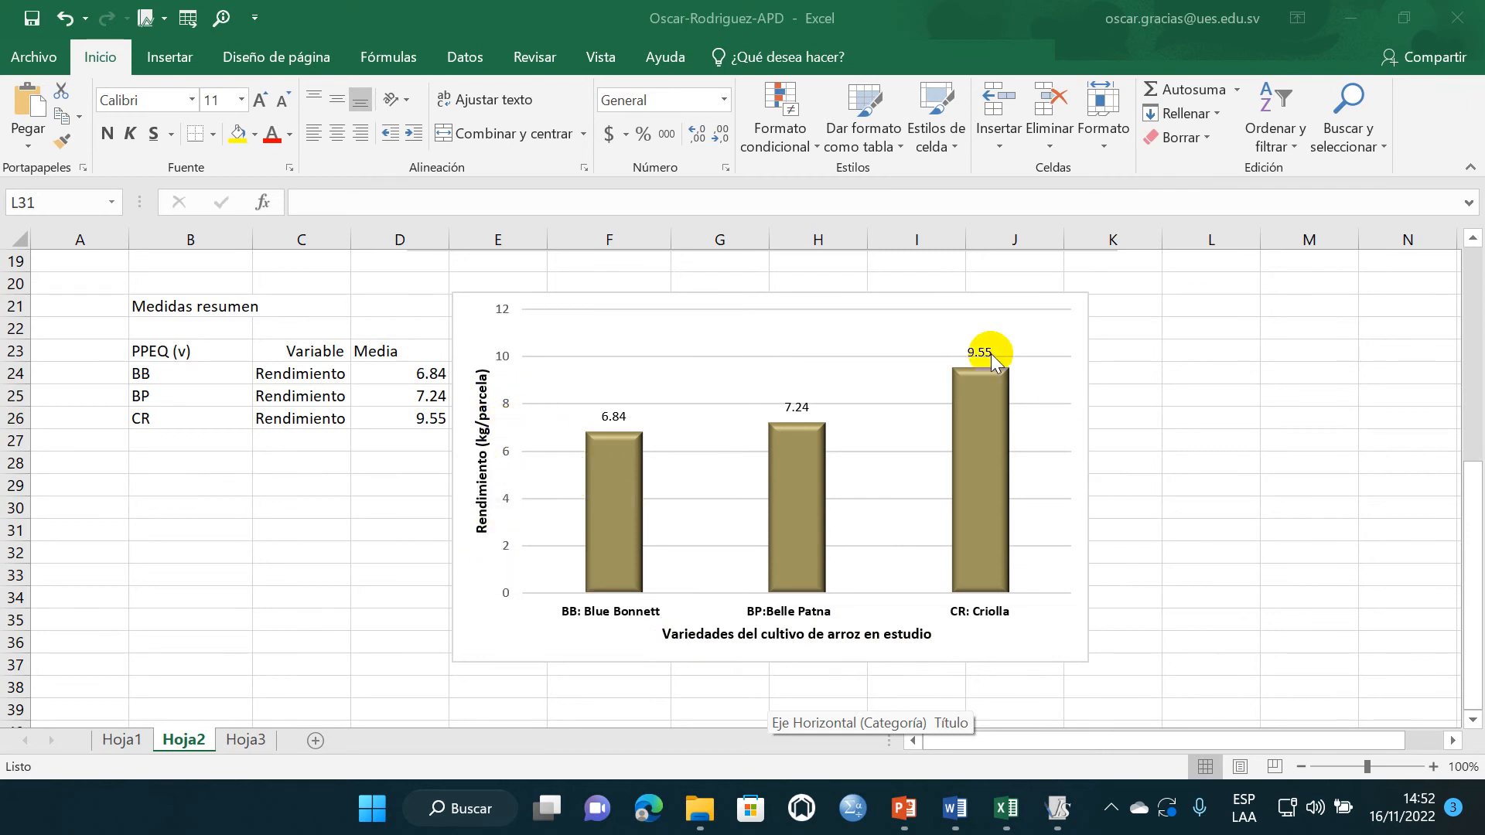
# - Copy the variety yield chart from Excel and place the insertion point below the "Histograma del factor parcela pequeña" interpretation lines in Word
pyautogui.click(1037, 296)
pyautogui.click(1043, 296)
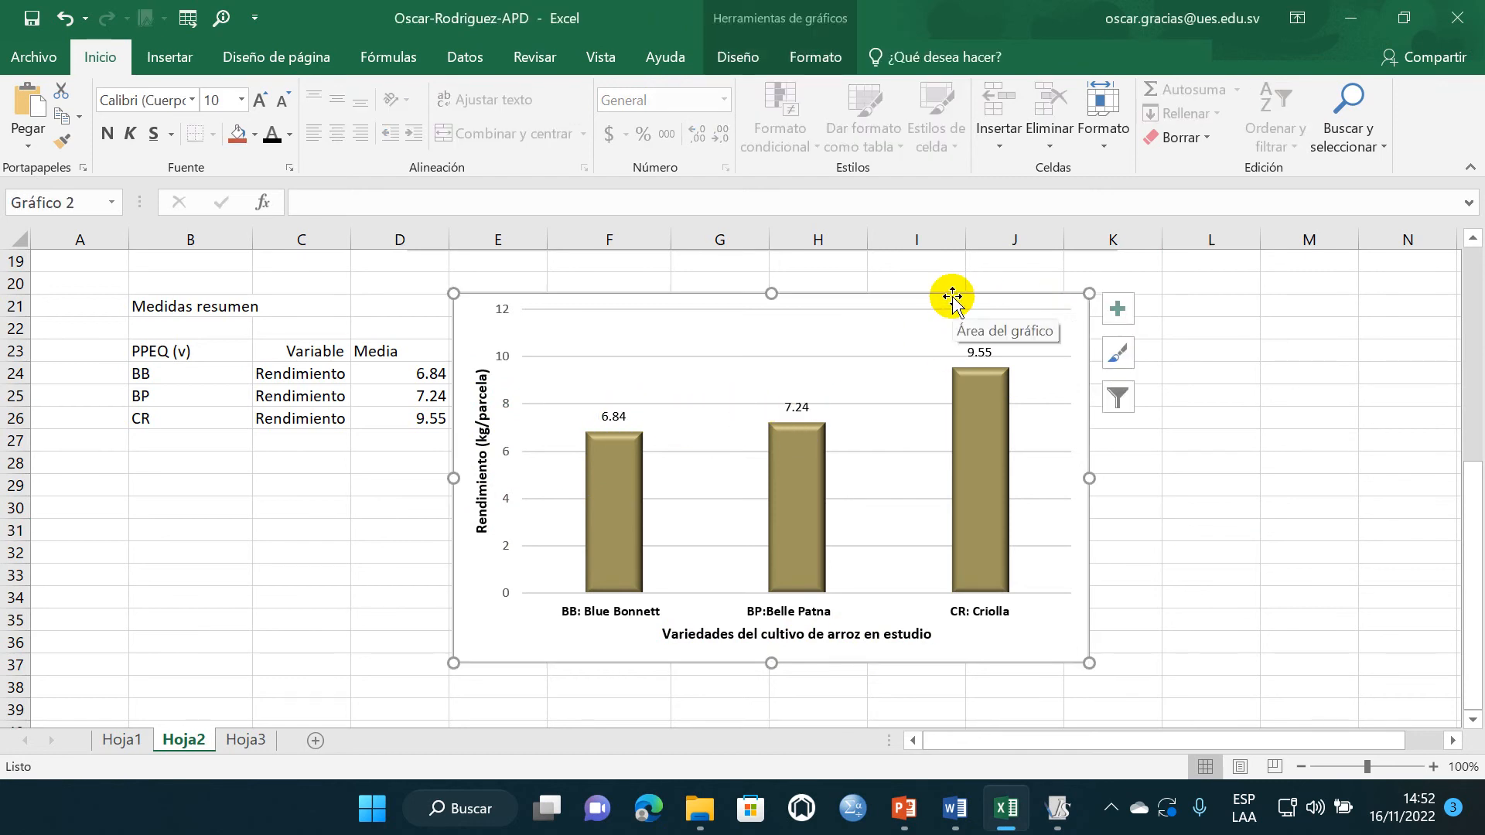
pyautogui.moveTo(954, 809)
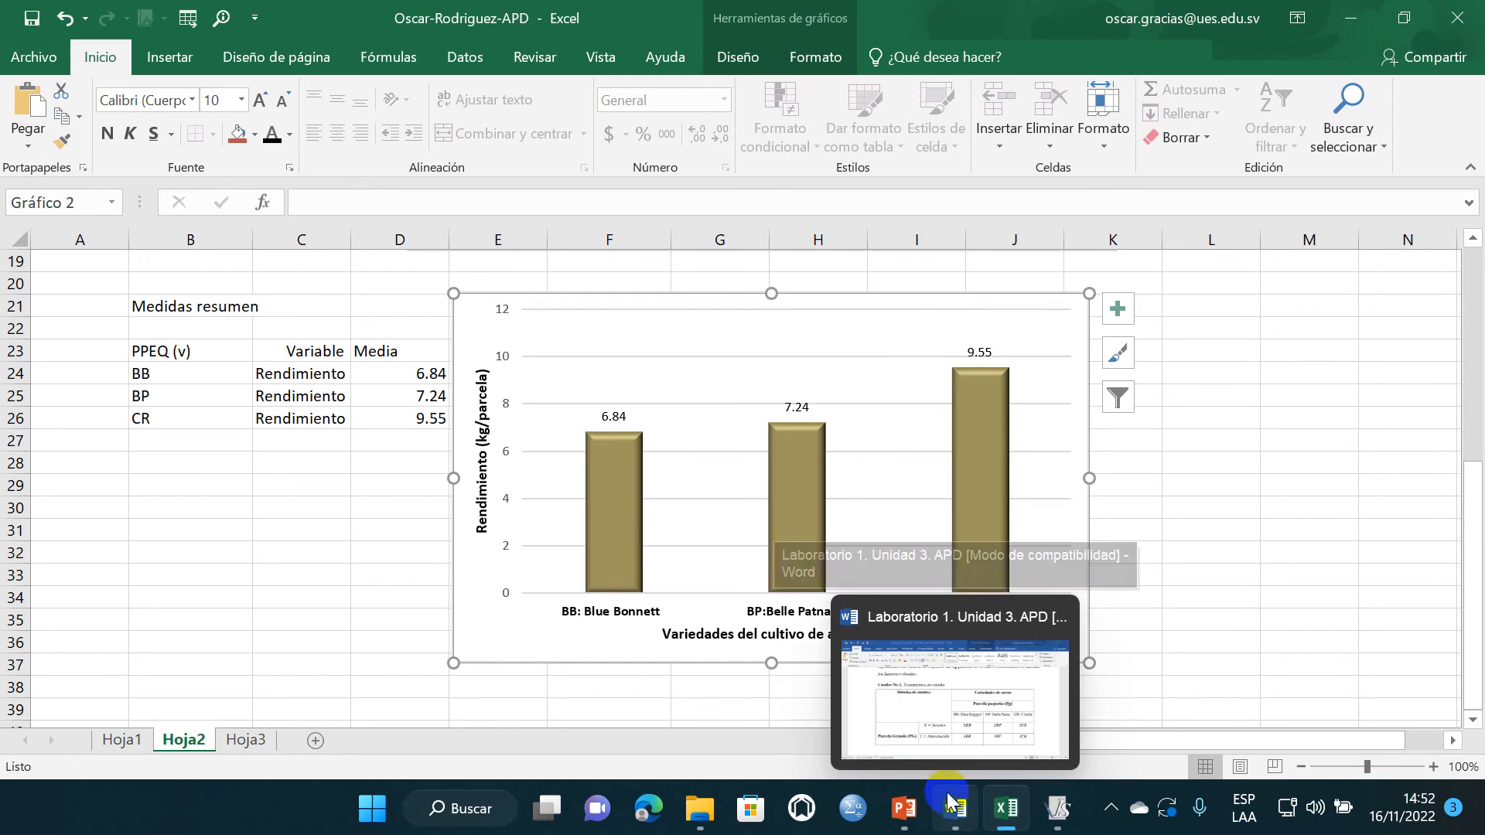
pyautogui.click(924, 735)
pyautogui.scroll(-10, 626, 531)
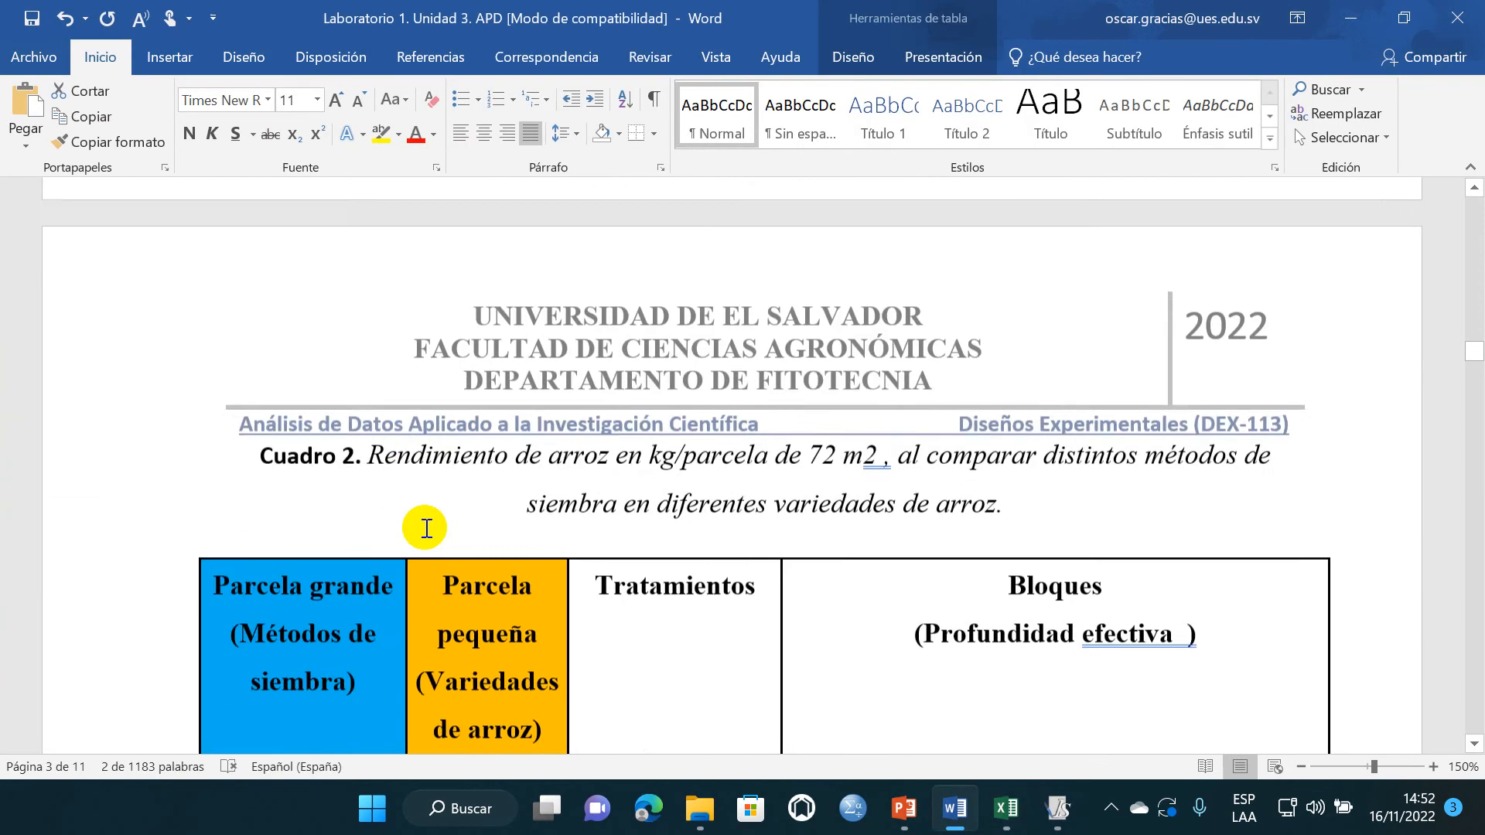
pyautogui.scroll(-20, 427, 529)
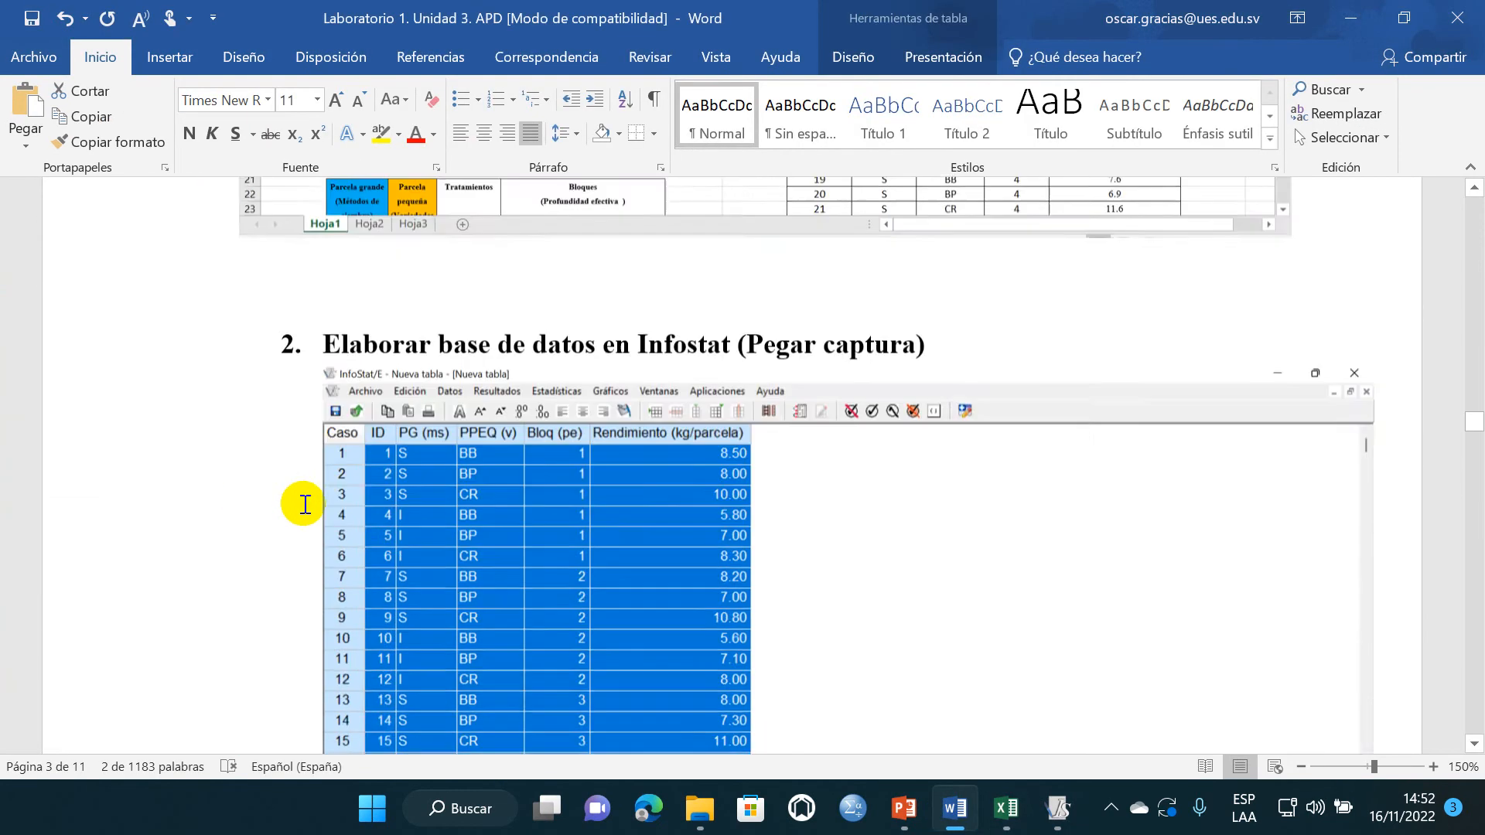
pyautogui.scroll(-20, 306, 505)
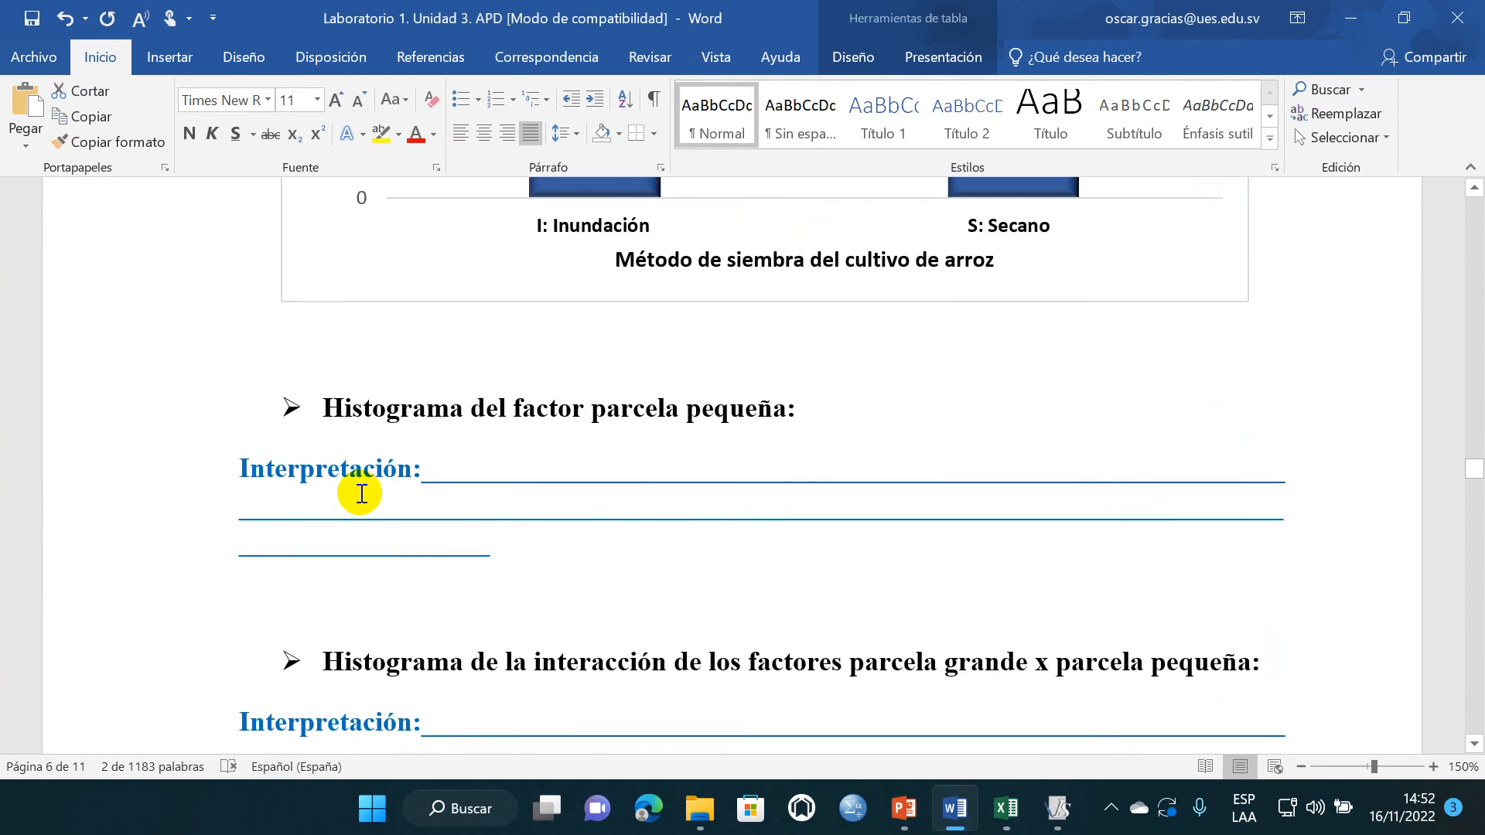
pyautogui.scroll(2, 379, 511)
pyautogui.click(401, 539)
pyautogui.scroll(-3, 399, 535)
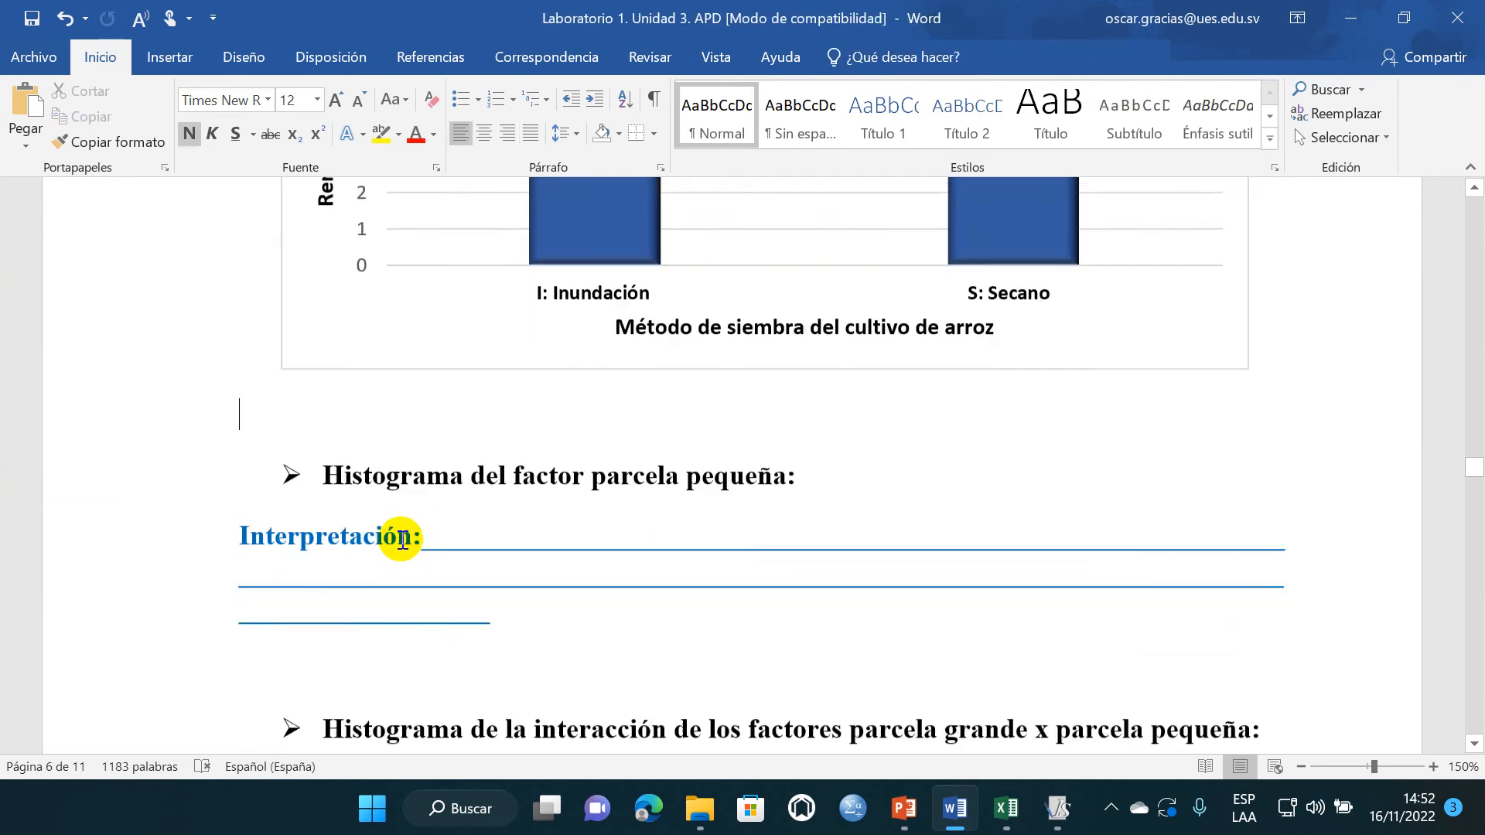
# - Paste the copied variety chart at the insertion point, keeping source formatting and embedding the workbook
pyautogui.hotkey('ctrl', 'v')
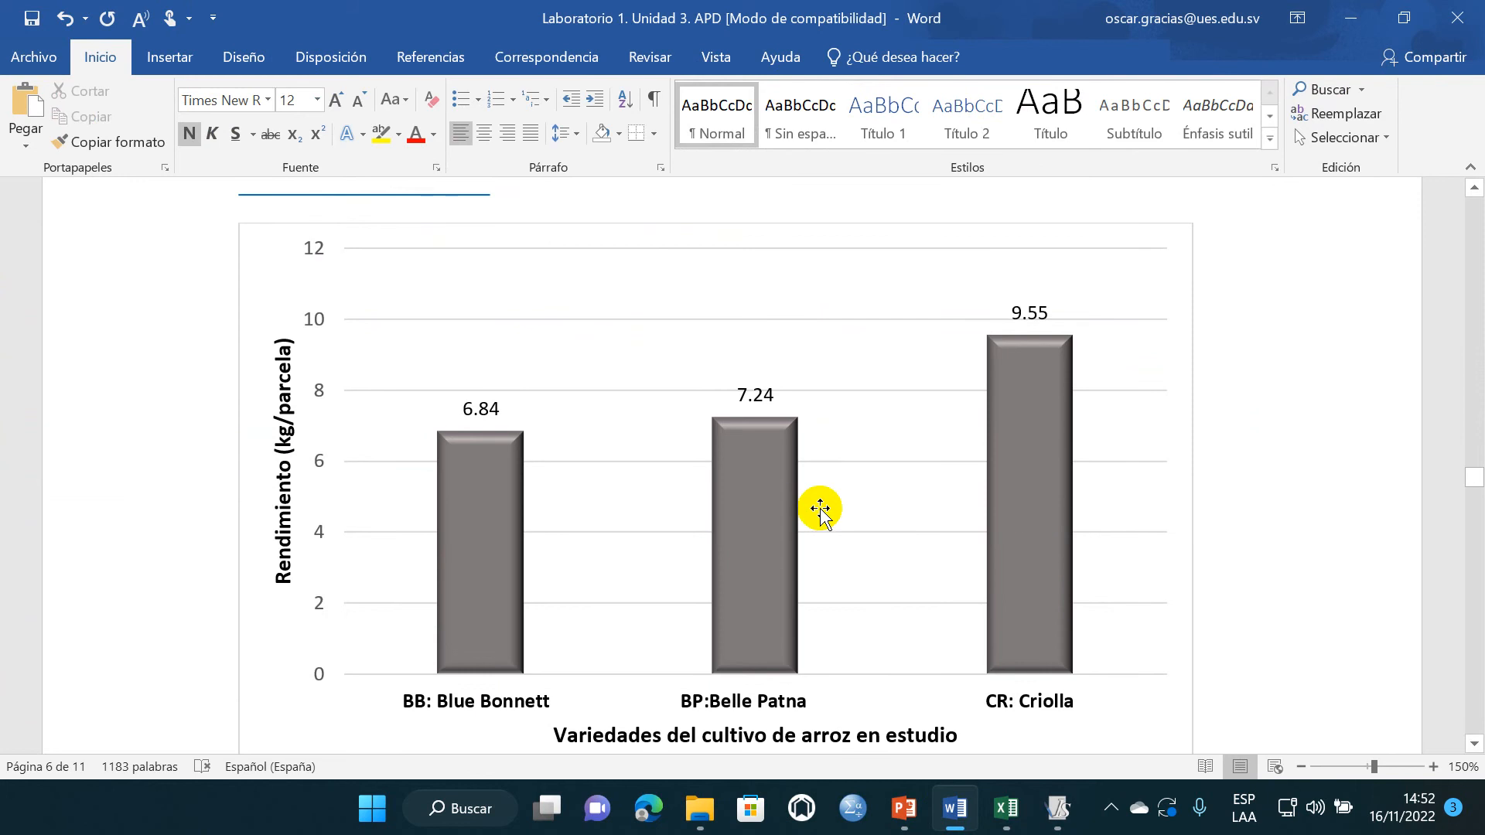
pyautogui.hotkey('ctrl', 'z')
pyautogui.scroll(2, 299, 263)
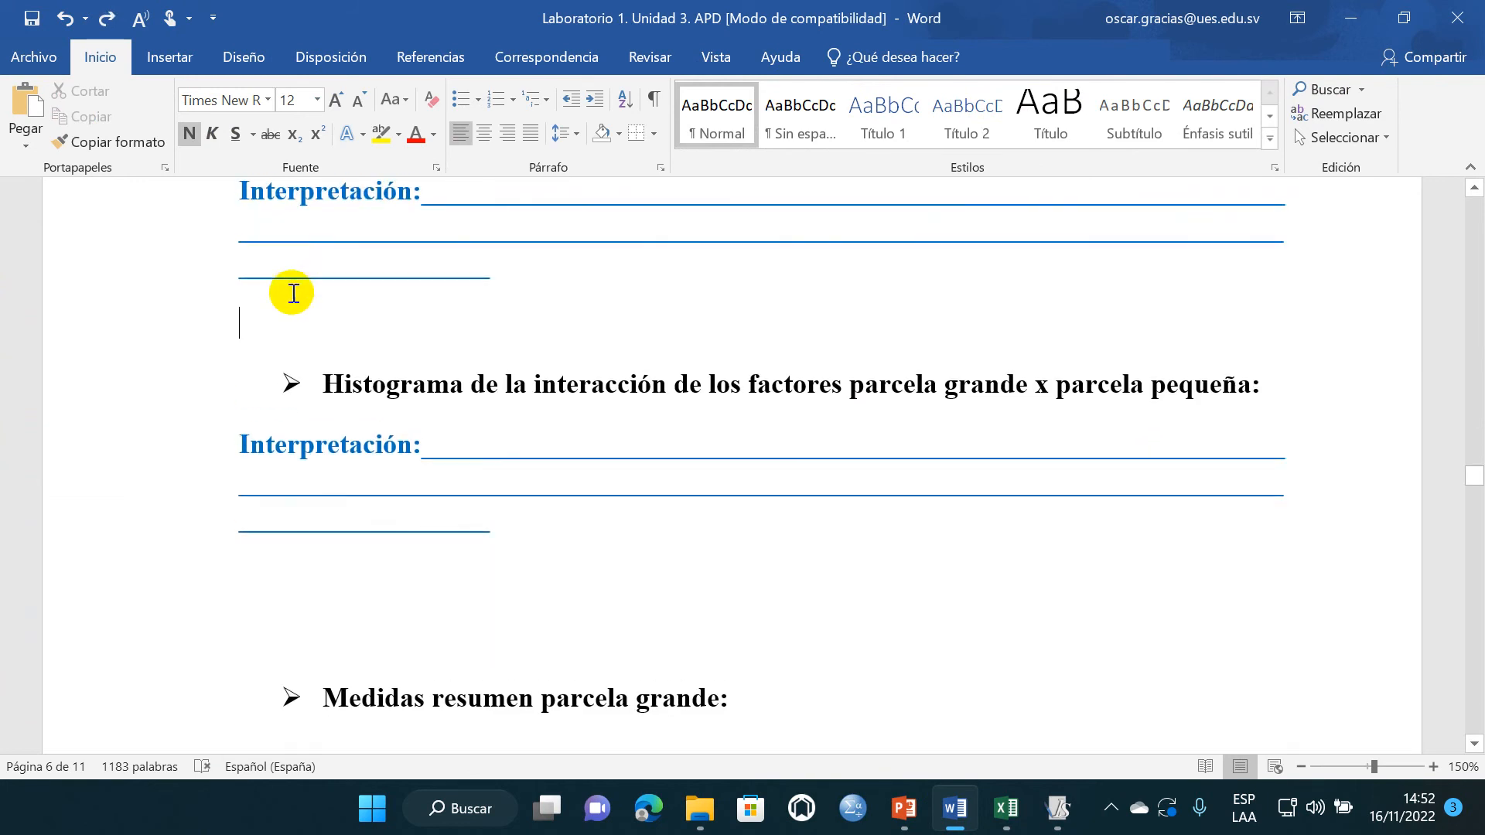
pyautogui.rightClick(288, 326)
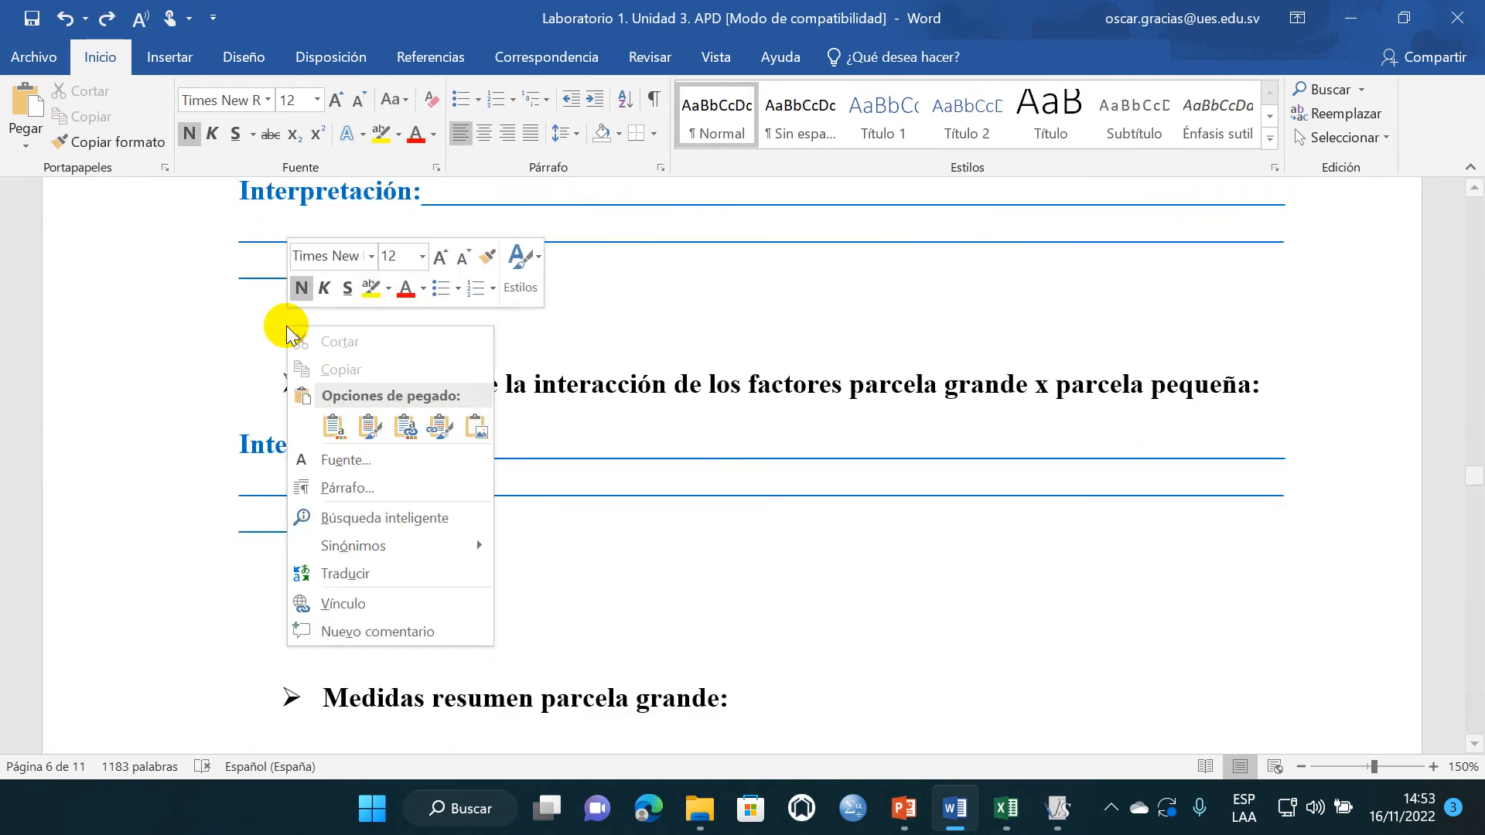
pyautogui.click(370, 426)
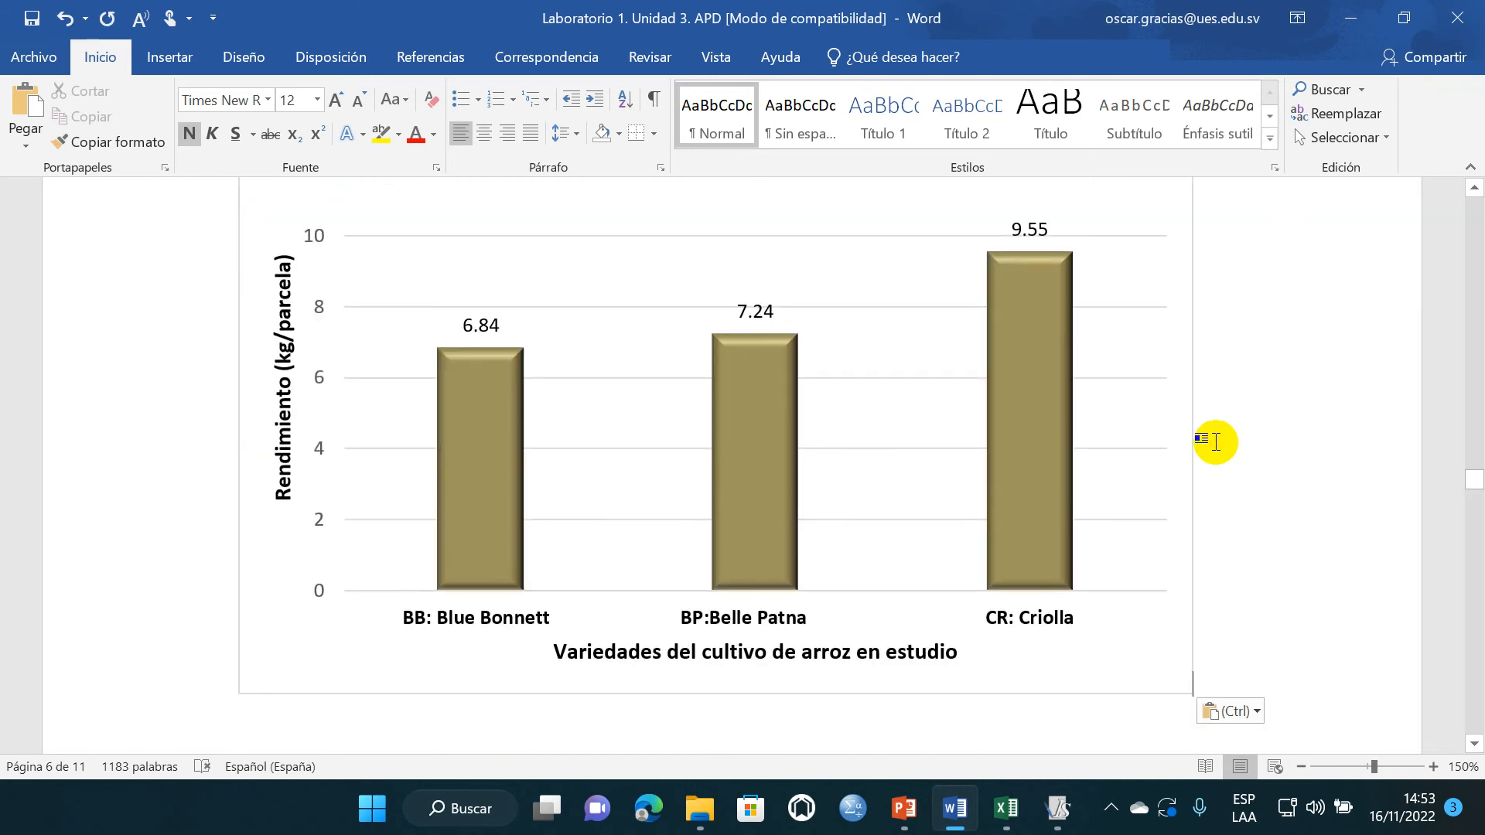
pyautogui.scroll(8, 657, 448)
pyautogui.scroll(-4, 1194, 508)
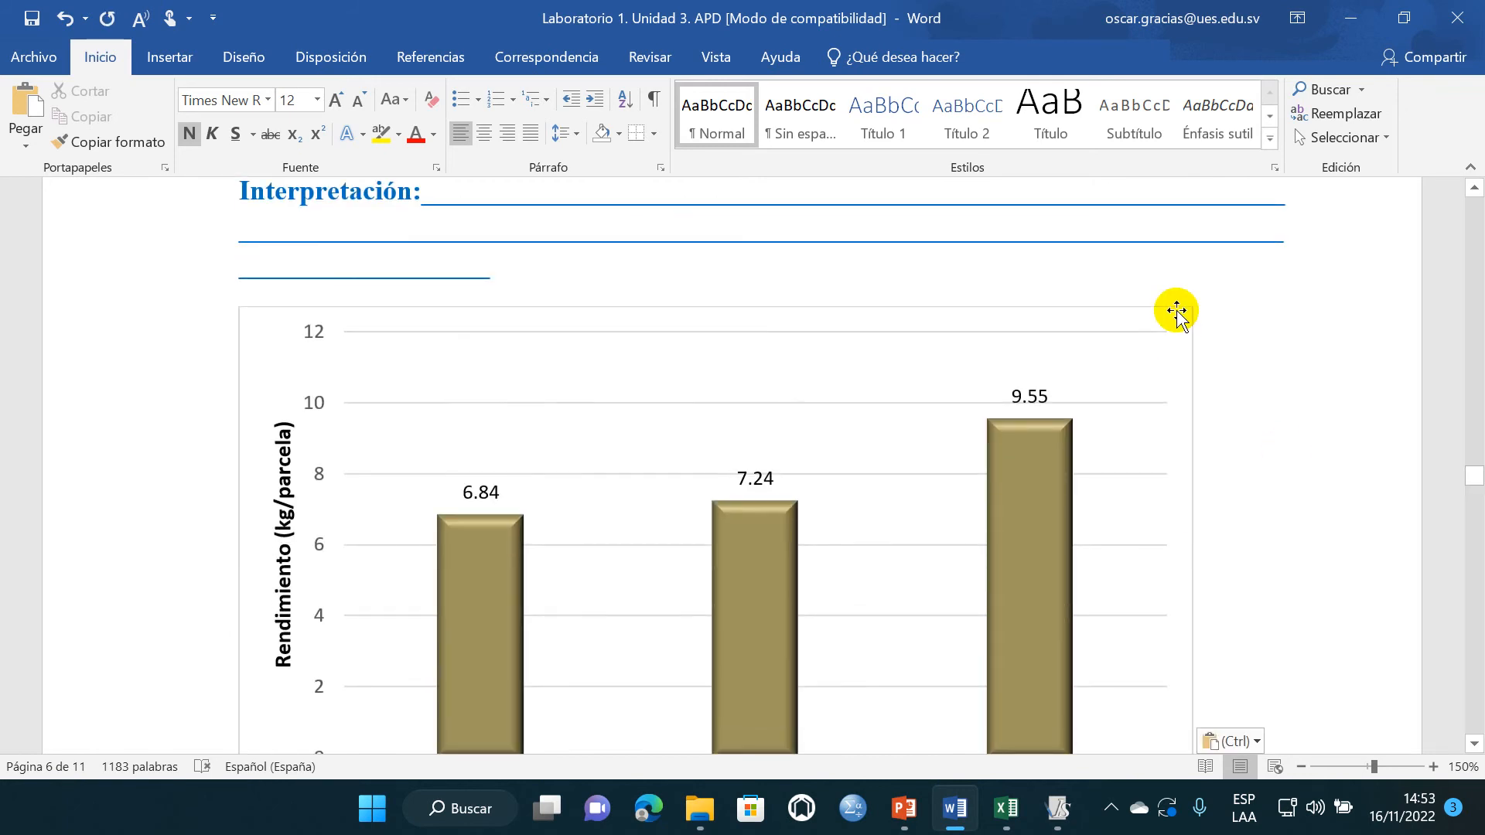
# - Center the pasted variety chart horizontally on the page
pyautogui.click(1177, 312)
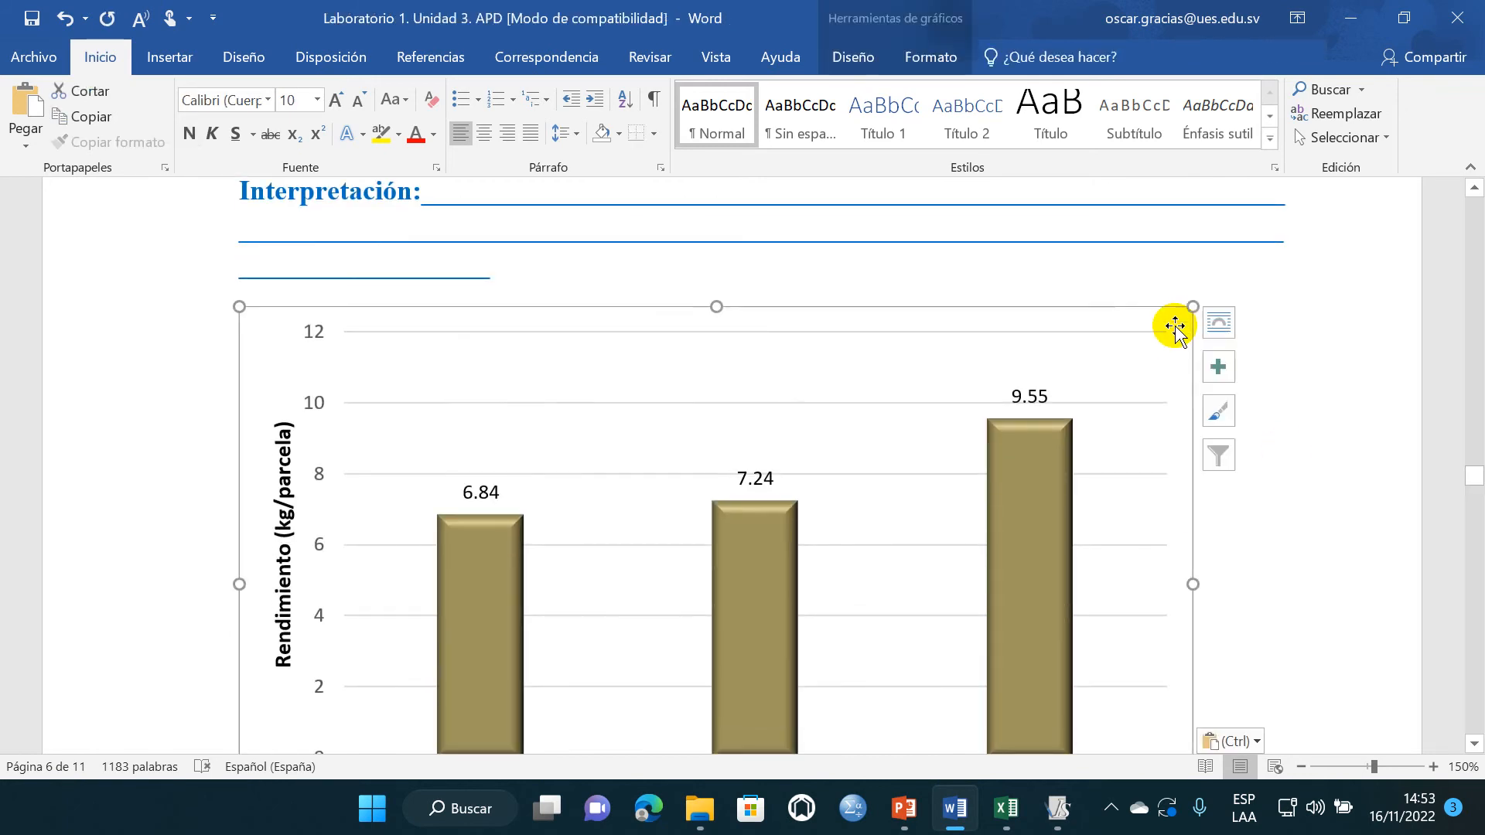
pyautogui.click(491, 139)
pyautogui.scroll(4, 1006, 534)
pyautogui.click(917, 513)
# - Resize the variety chart to 7.5 cm high and 14.7 cm wide, matching the sowing-method chart
pyautogui.scroll(10, 918, 515)
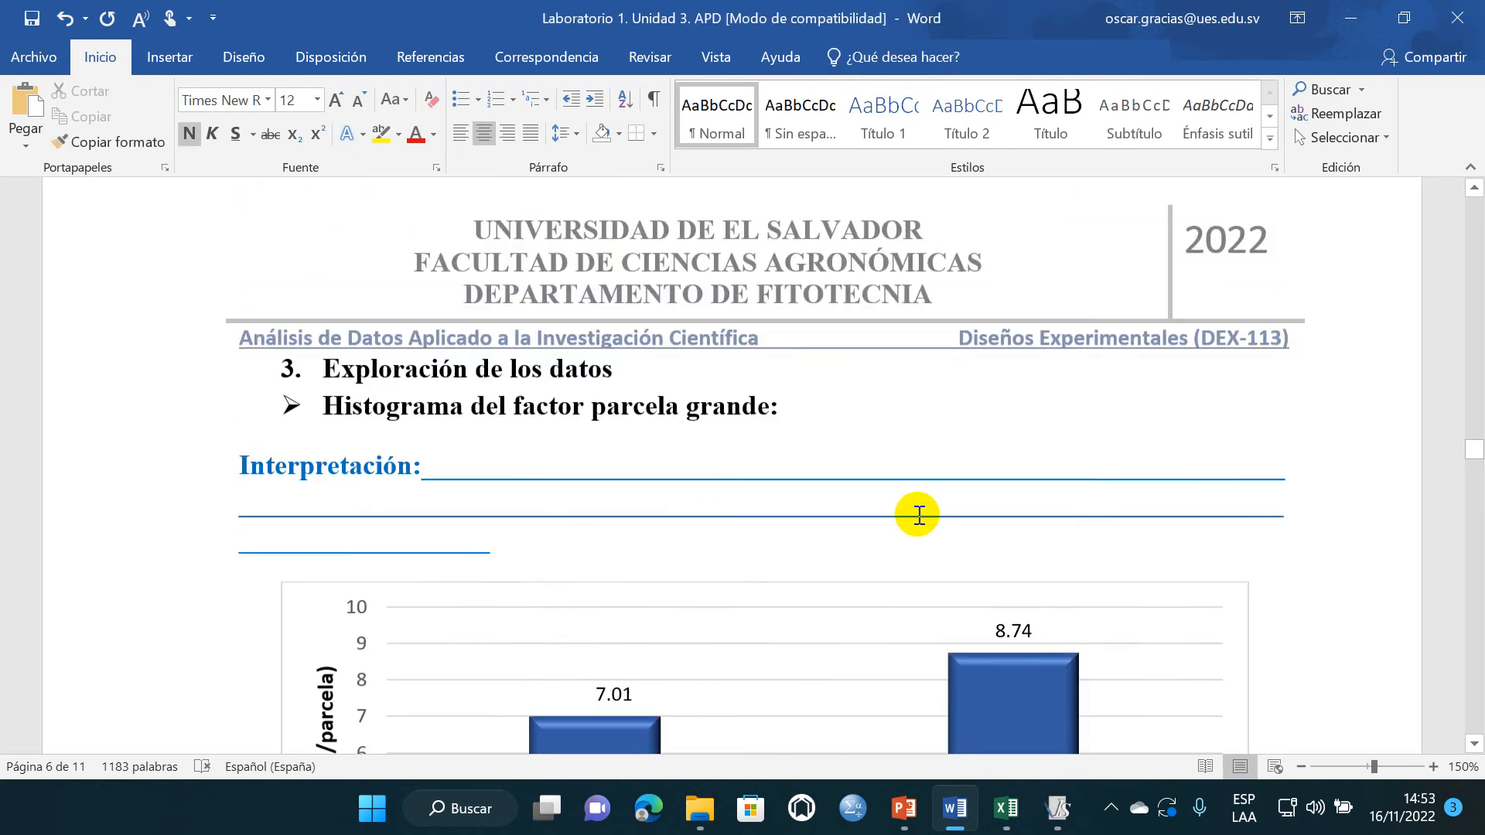
pyautogui.scroll(-5, 917, 515)
pyautogui.click(1197, 673)
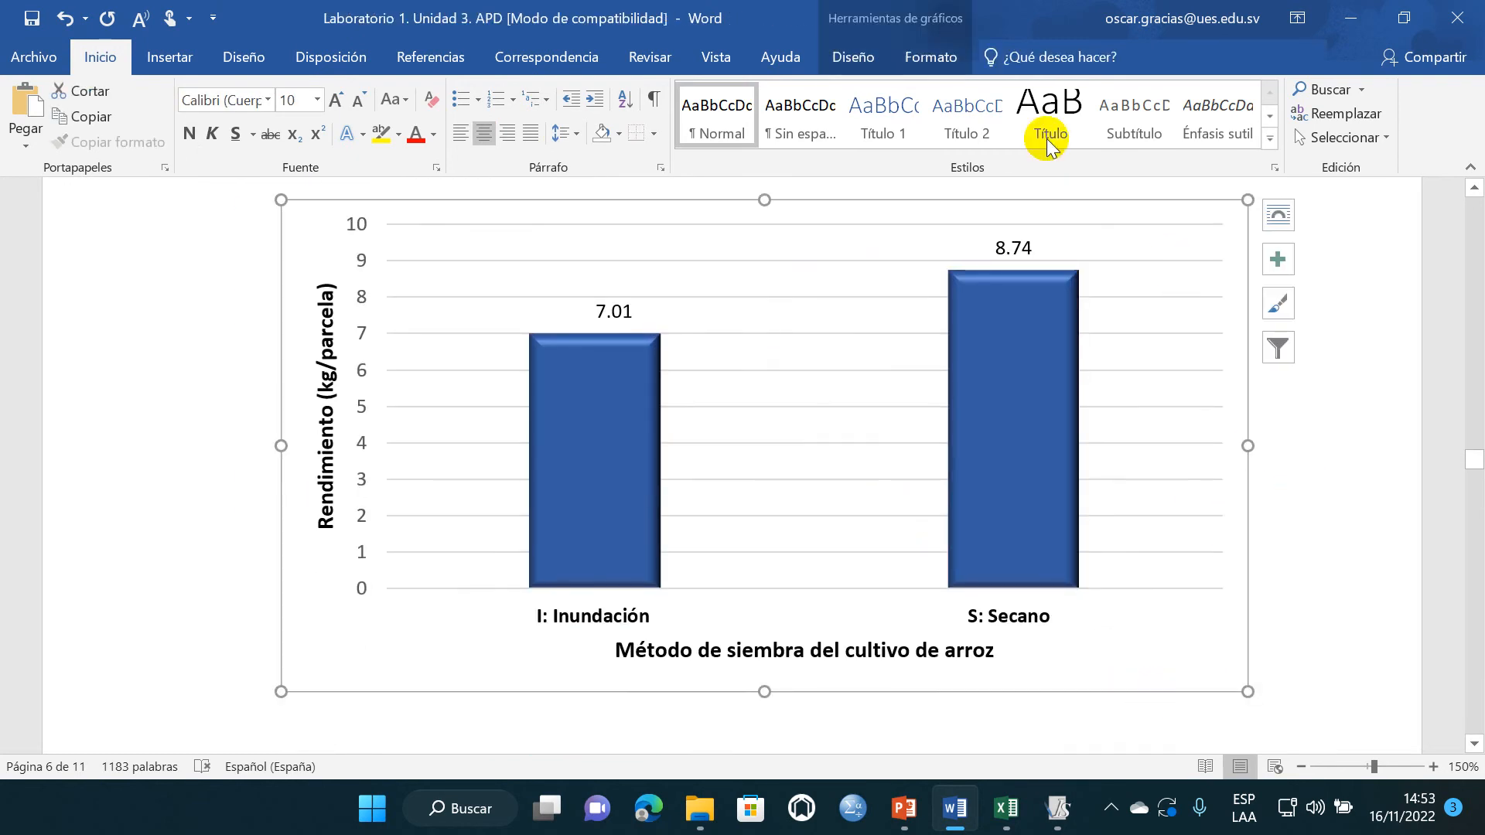
pyautogui.click(933, 57)
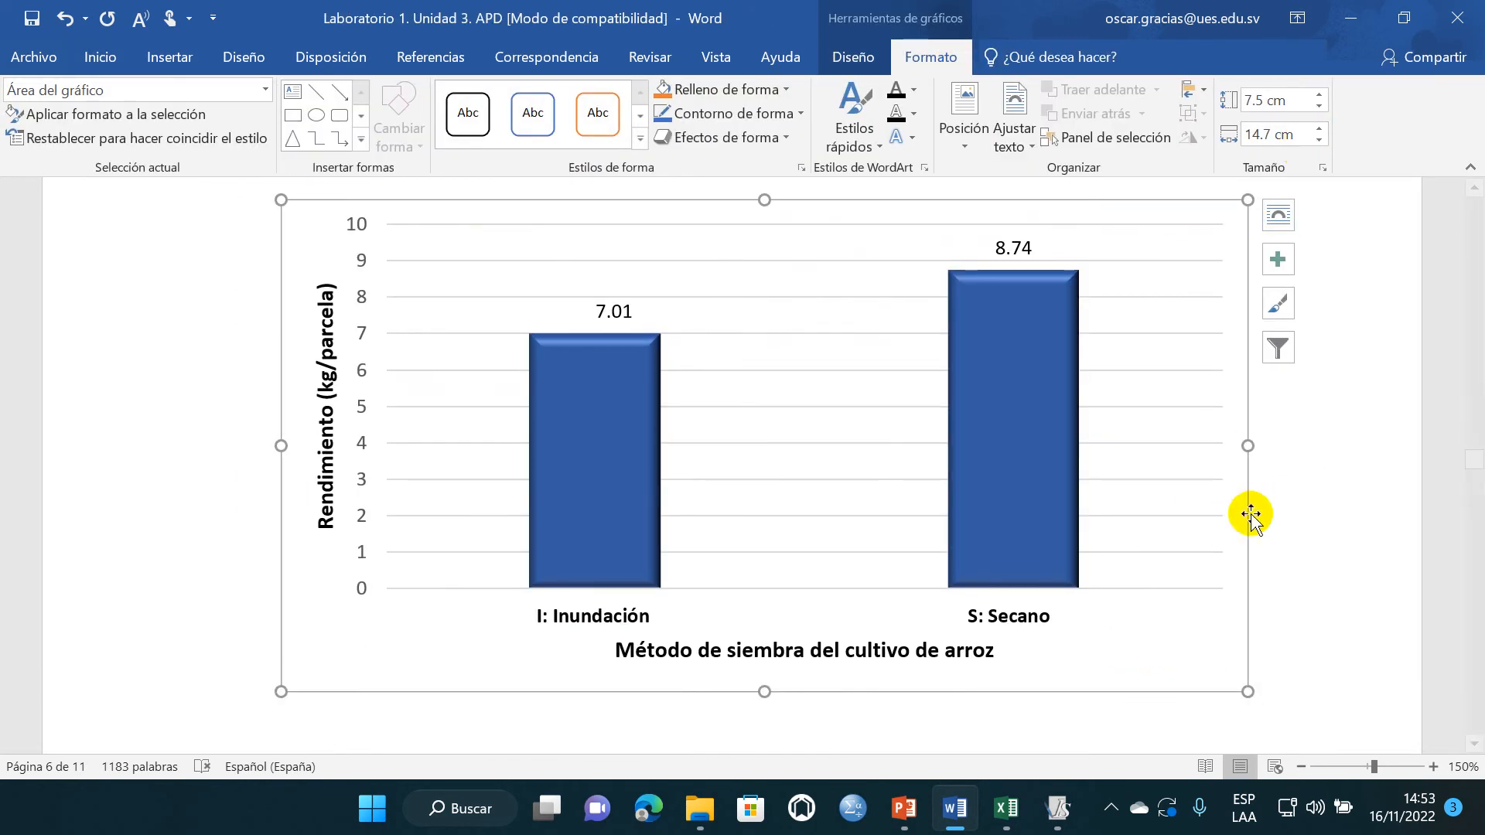
pyautogui.scroll(-10, 1001, 421)
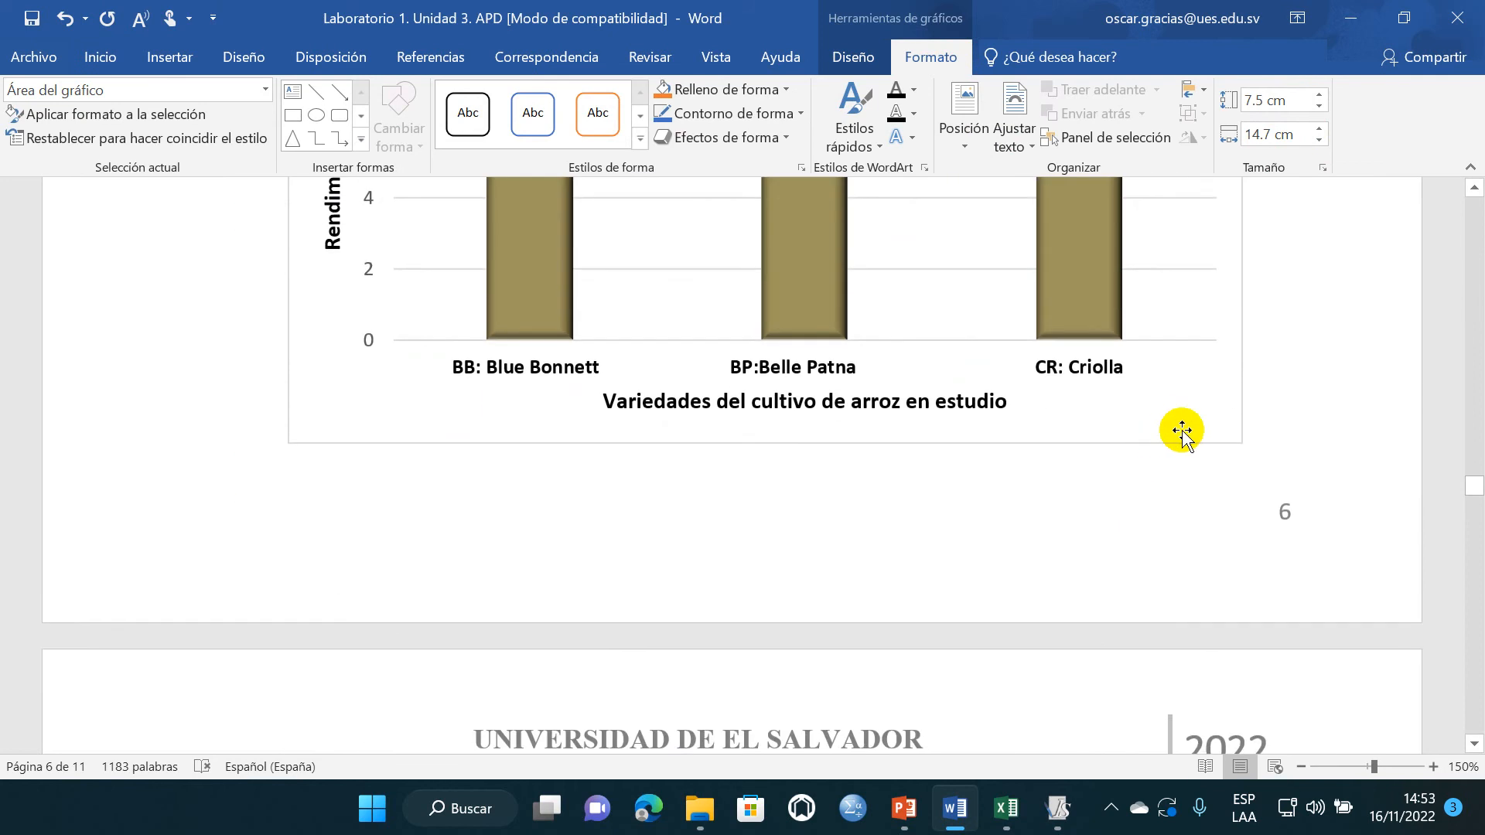
pyautogui.click(1182, 431)
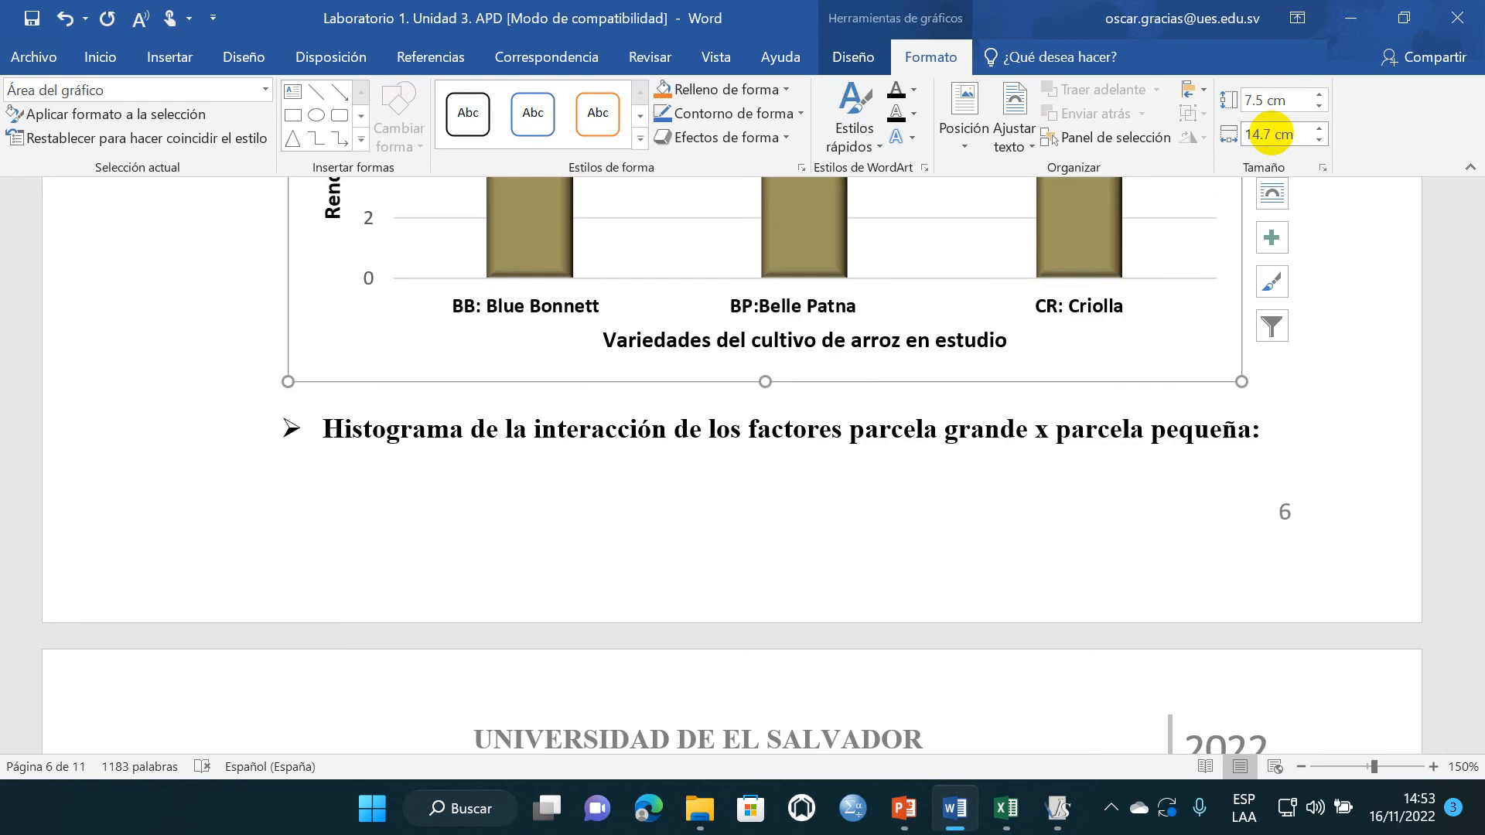
pyautogui.press('Return')
pyautogui.click(1333, 375)
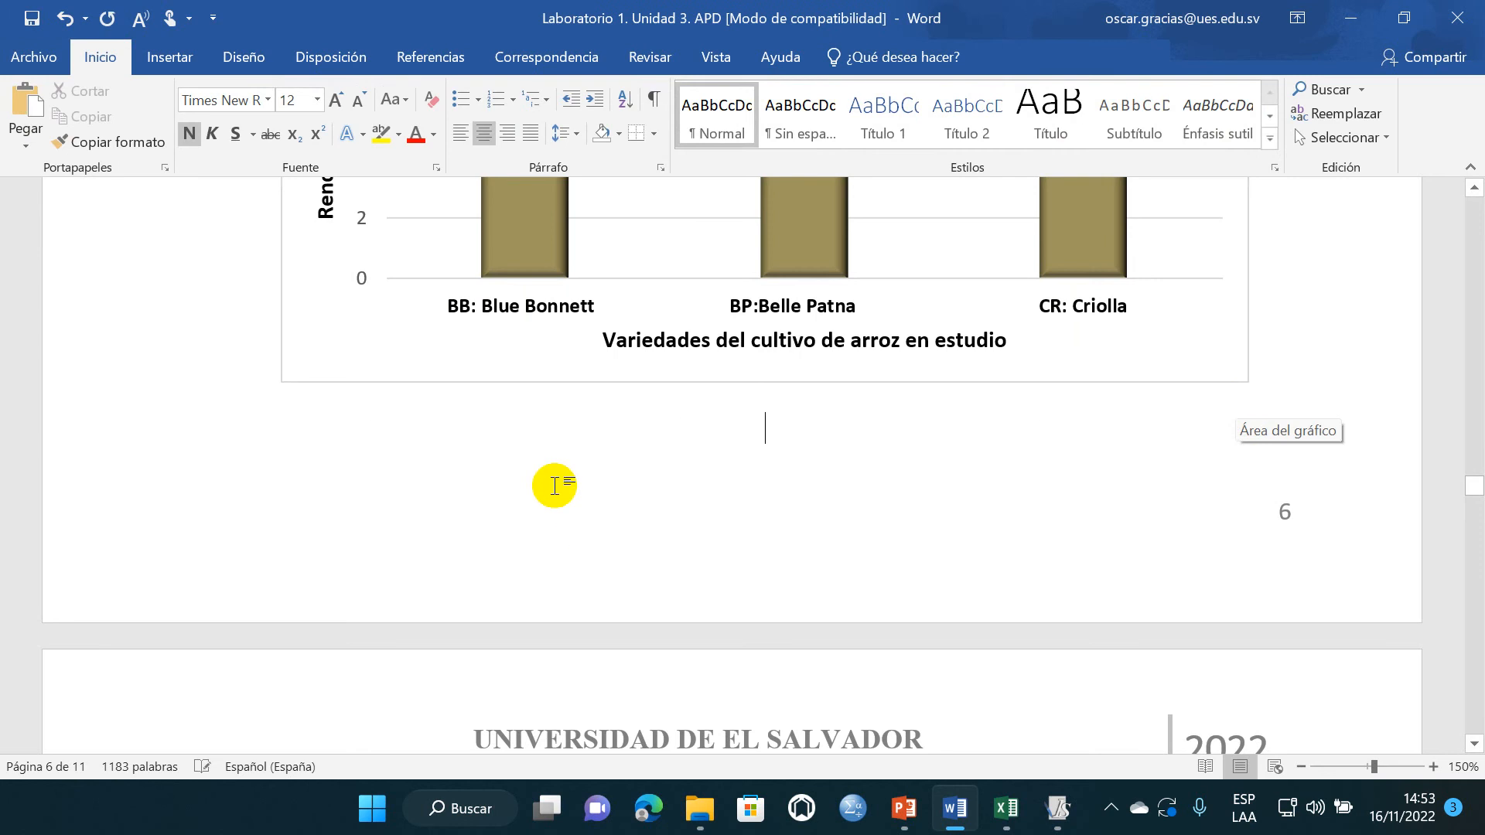
# - Place the insertion point below the interpretation lines of the parcela grande x parcela pequeña interaction histogram
pyautogui.scroll(10, 549, 484)
pyautogui.scroll(-4, 541, 504)
pyautogui.scroll(-10, 493, 506)
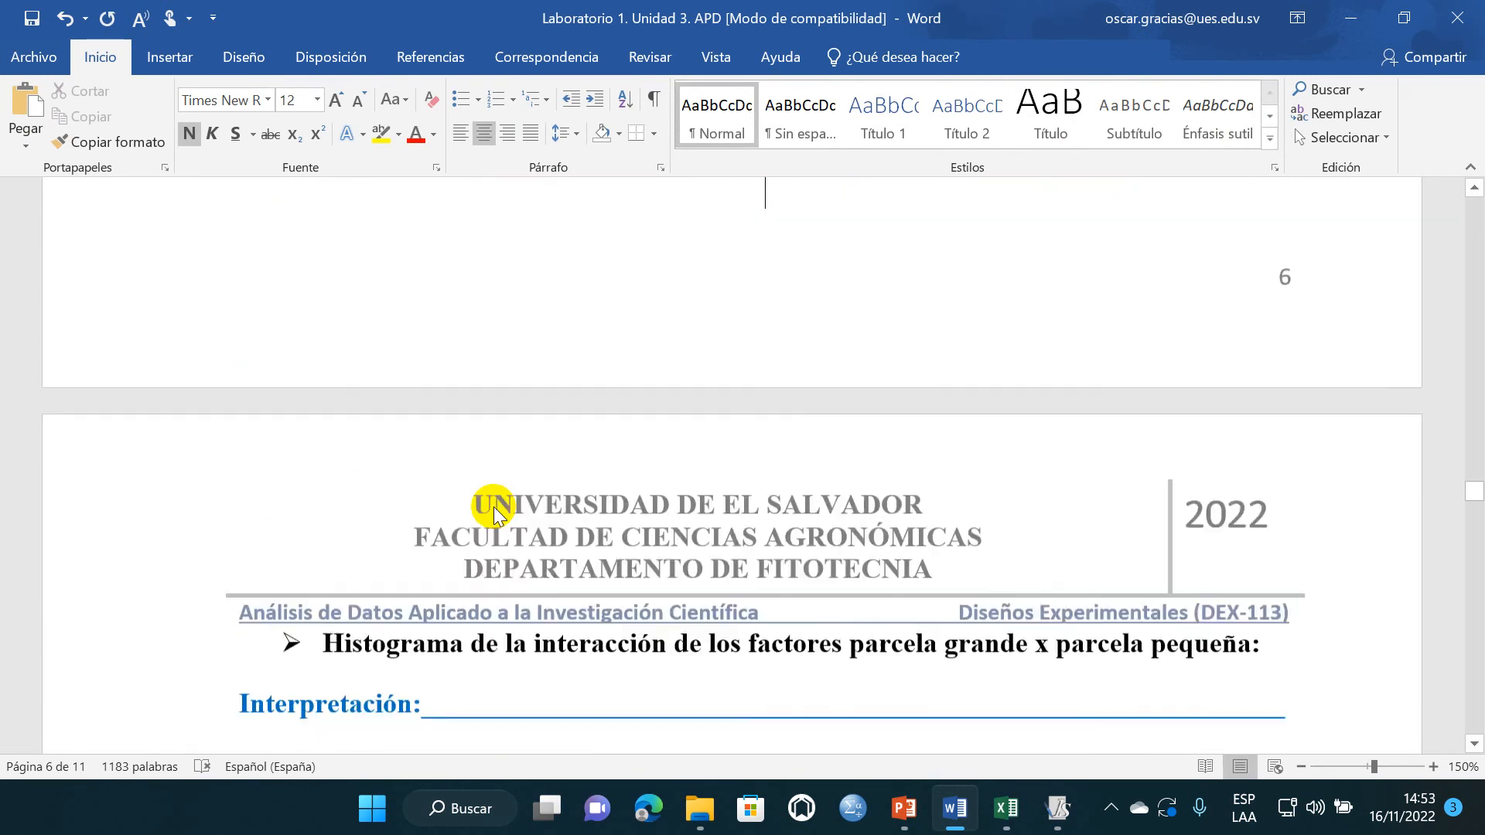
pyautogui.click(411, 495)
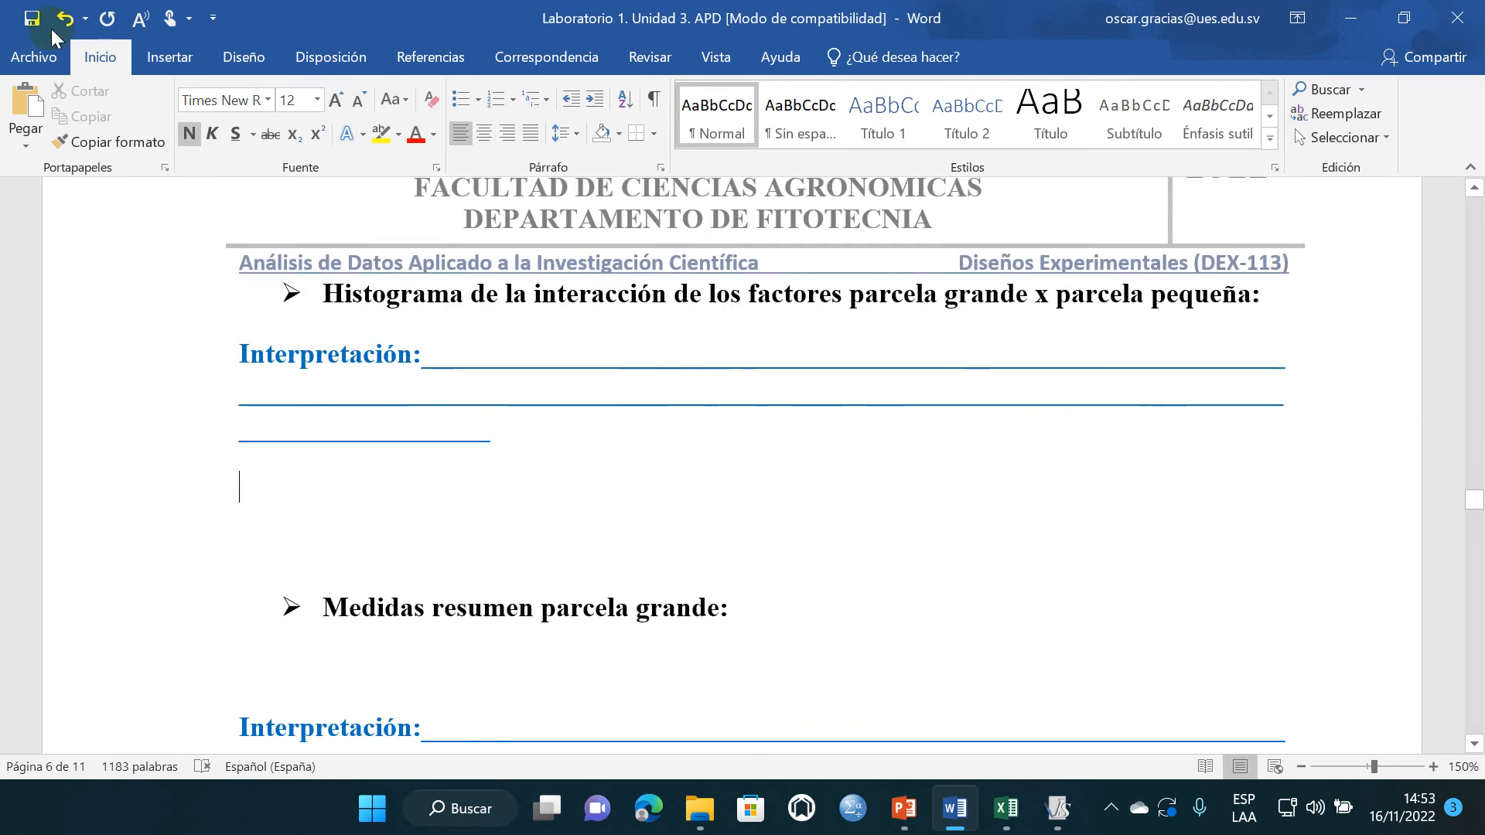
# - Switch to InfoStat, close the summary-measures dialog and maximize the data table
pyautogui.click(1075, 808)
pyautogui.click(1196, 107)
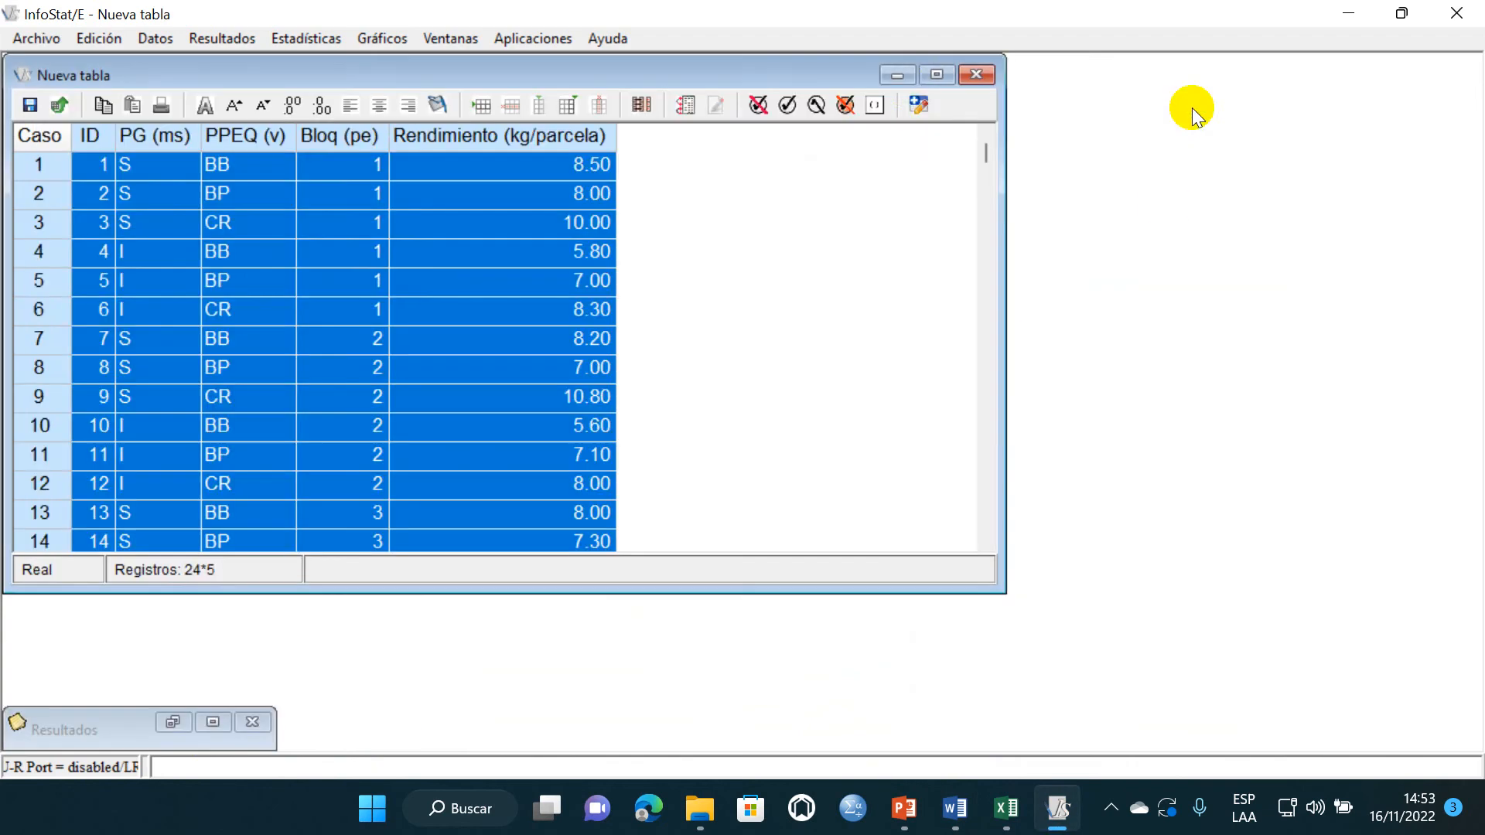
pyautogui.click(937, 74)
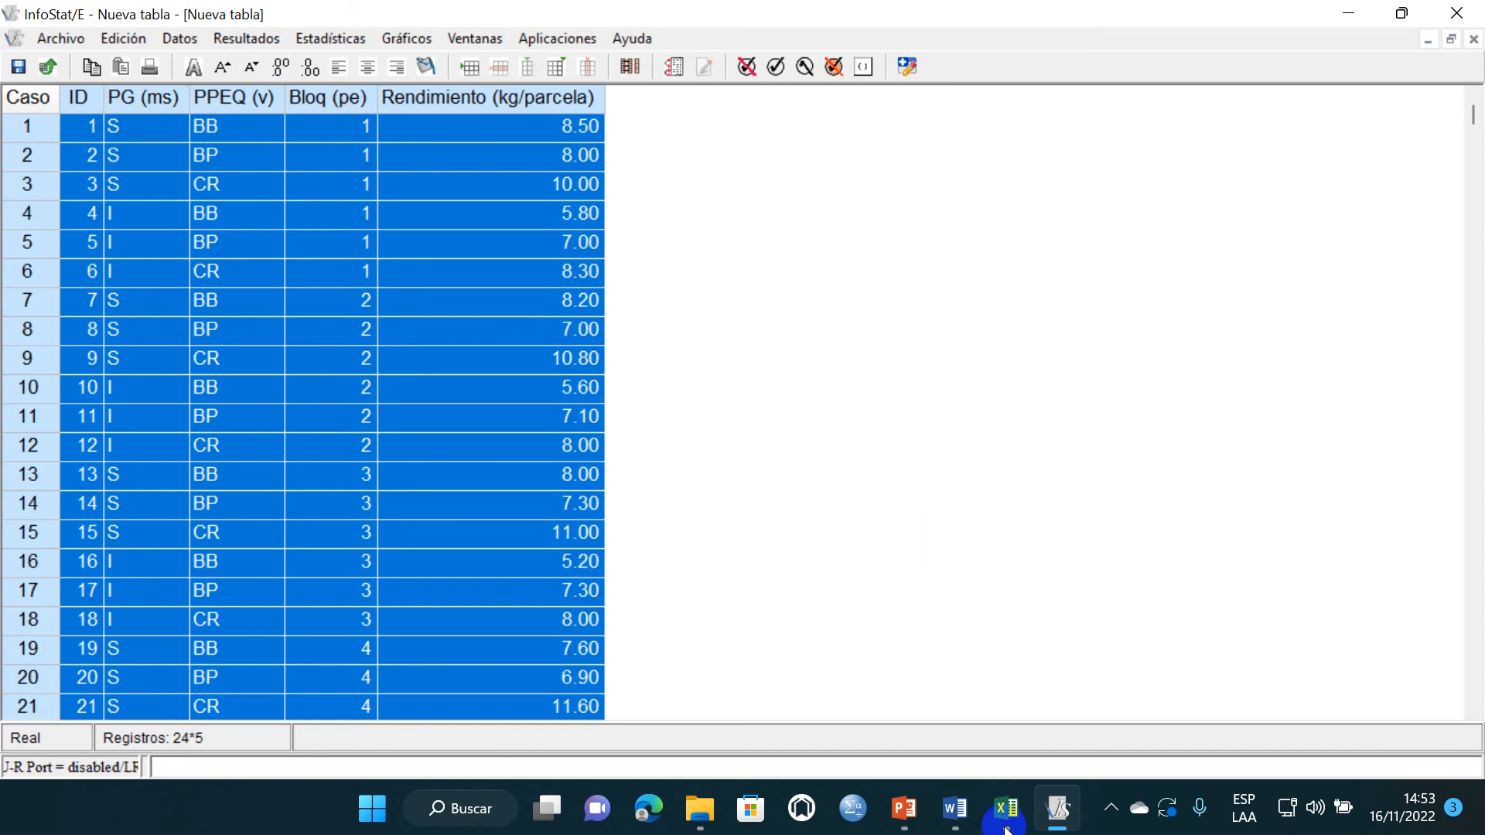
# - Switch to Excel and locate the Bloq (pe) column in the data table on sheet Hoja1
pyautogui.click(1009, 739)
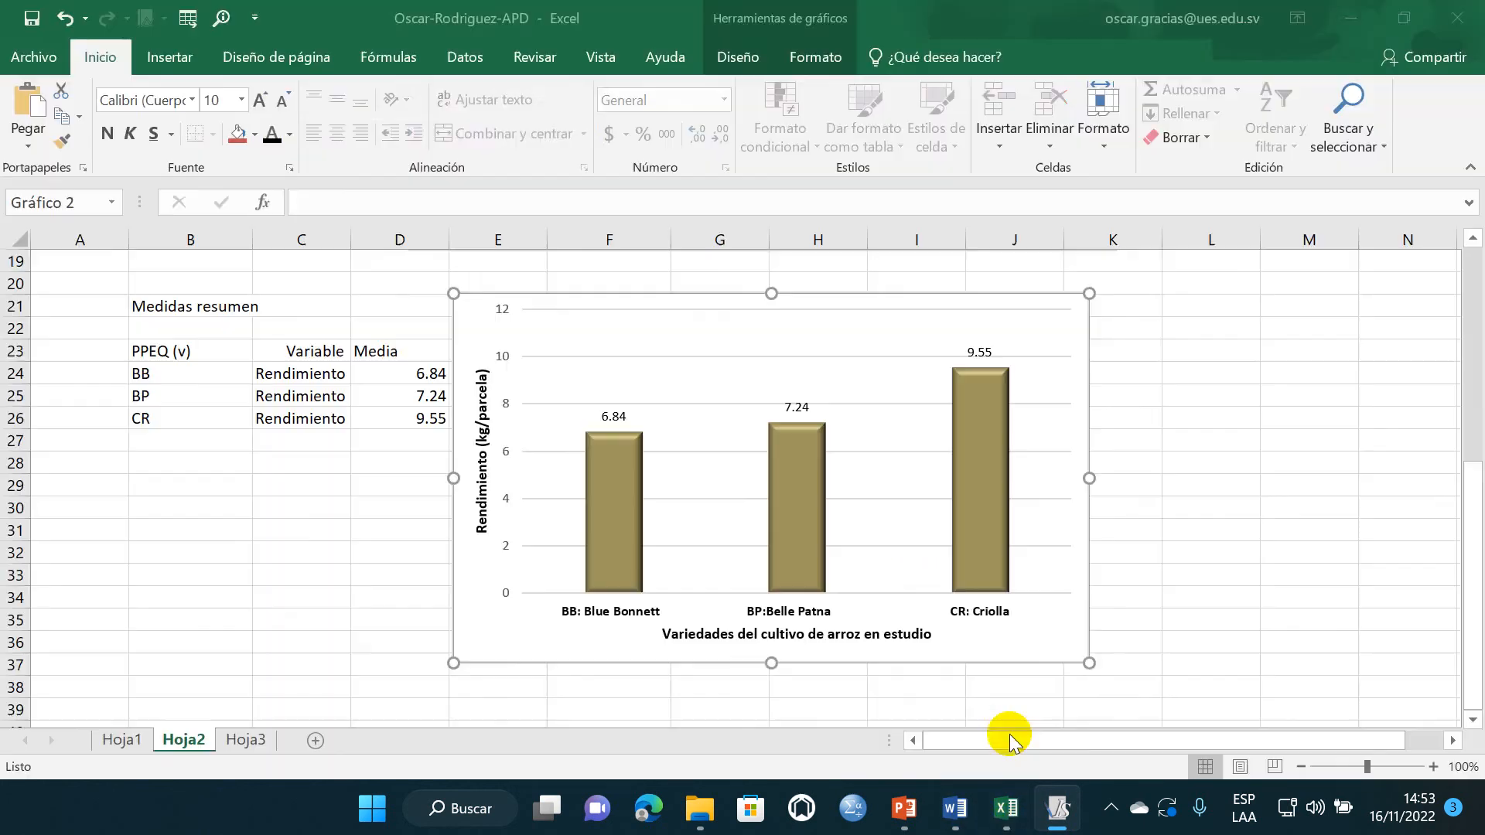
pyautogui.click(1207, 529)
pyautogui.click(121, 740)
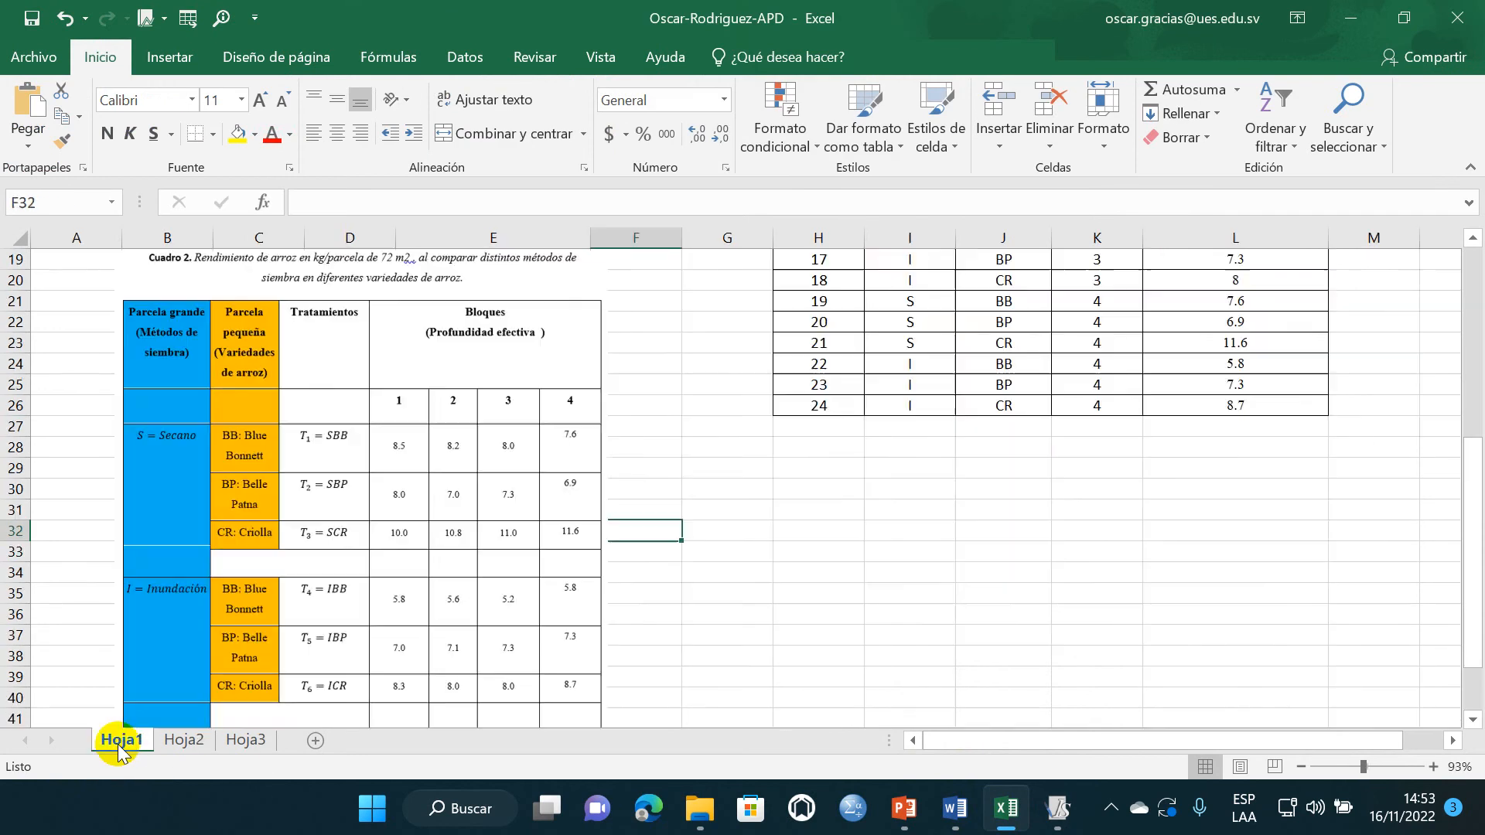
pyautogui.scroll(6, 916, 666)
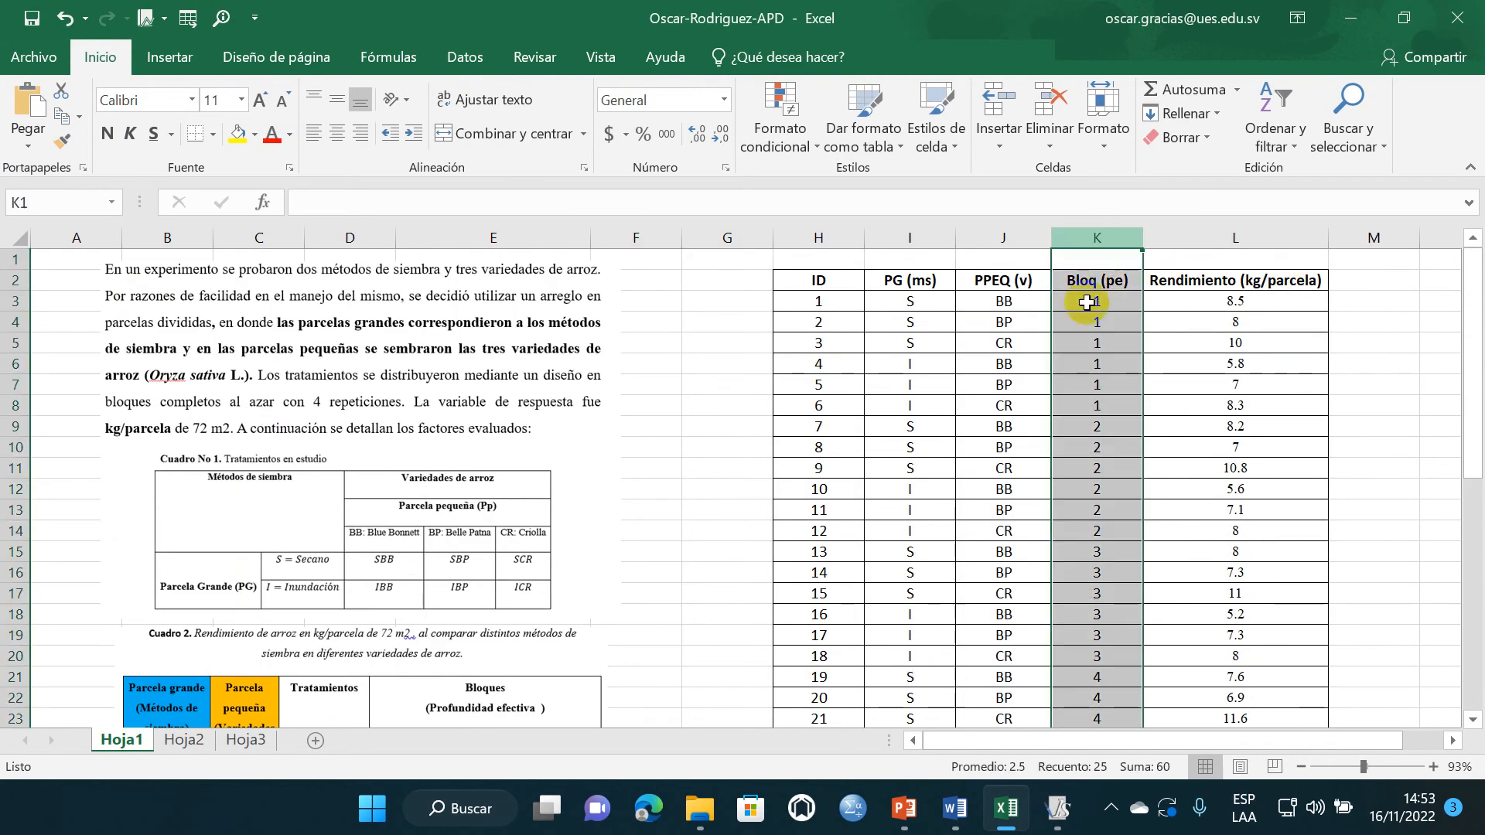
pyautogui.click(1084, 336)
pyautogui.click(1111, 264)
pyautogui.click(1111, 335)
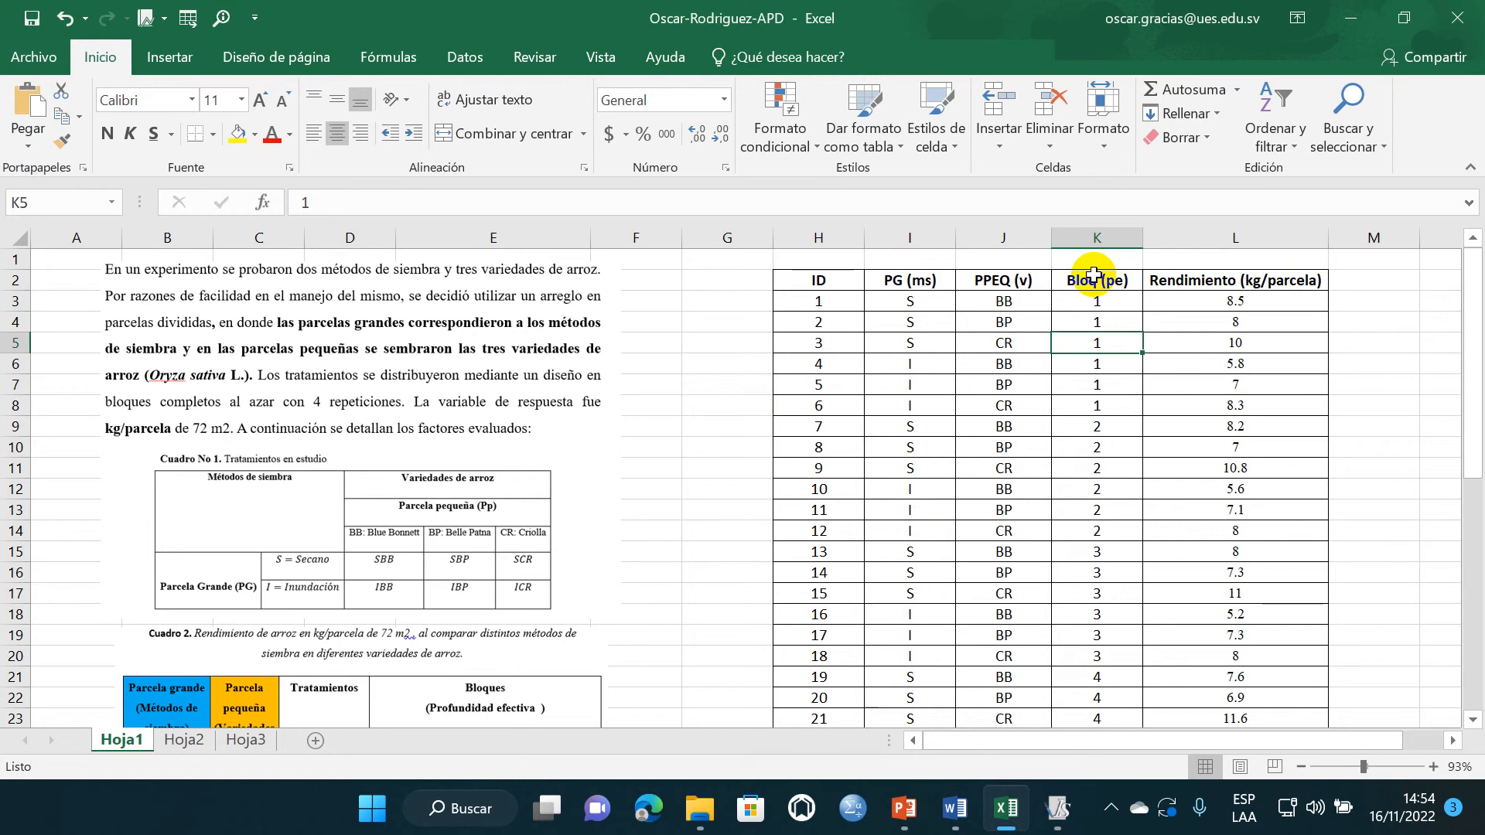
# - Insert a new blank worksheet before Hoja1 and return to InfoStat
pyautogui.hotkey('shift', 'F11')
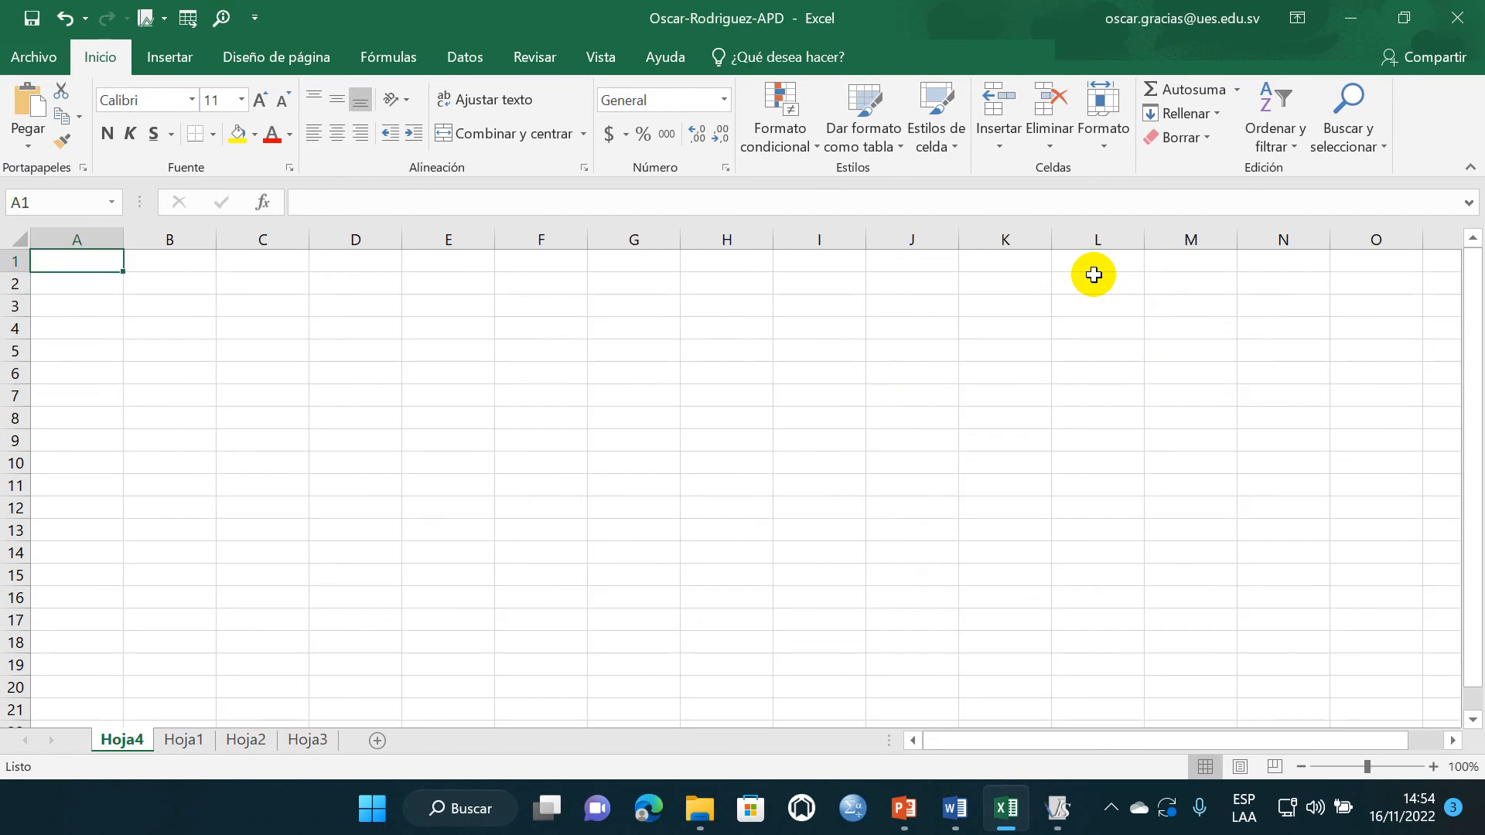
pyautogui.moveTo(1058, 808)
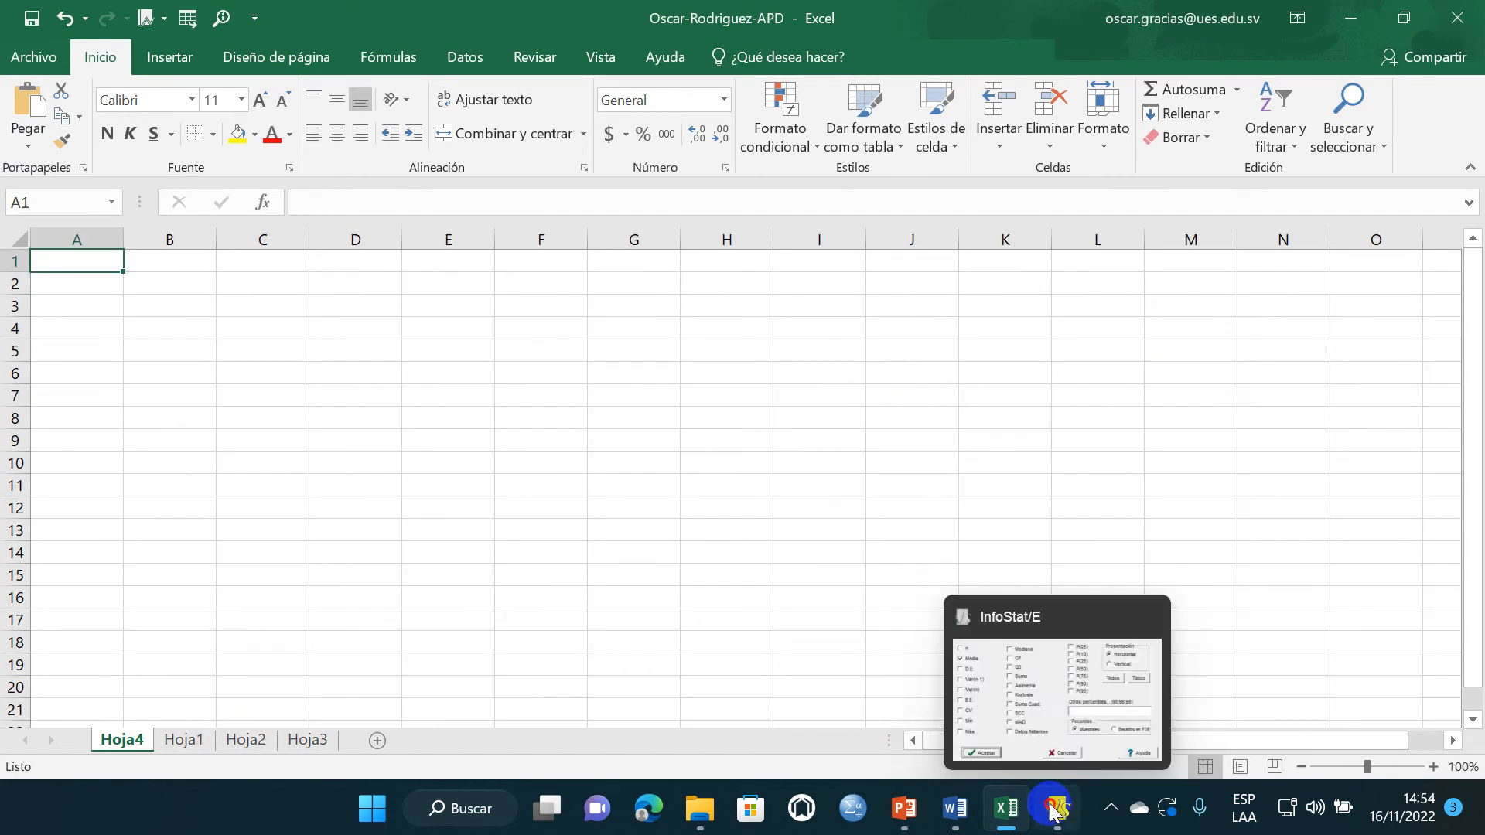
pyautogui.click(1047, 606)
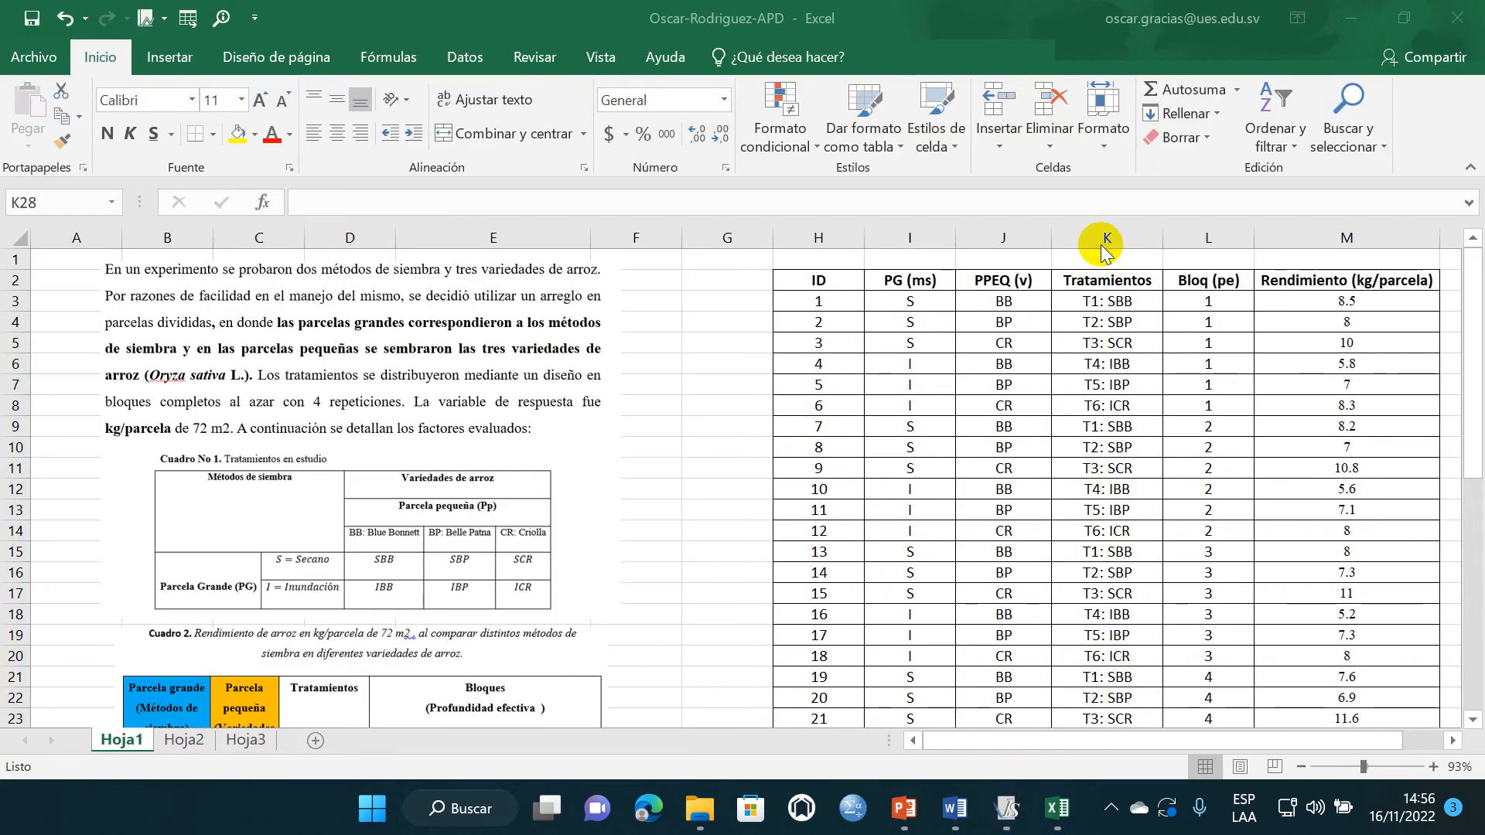
# - Copy the data table H2:M26 on sheet Hoja1, including its headers and the Tratamientos column
pyautogui.click(819, 281)
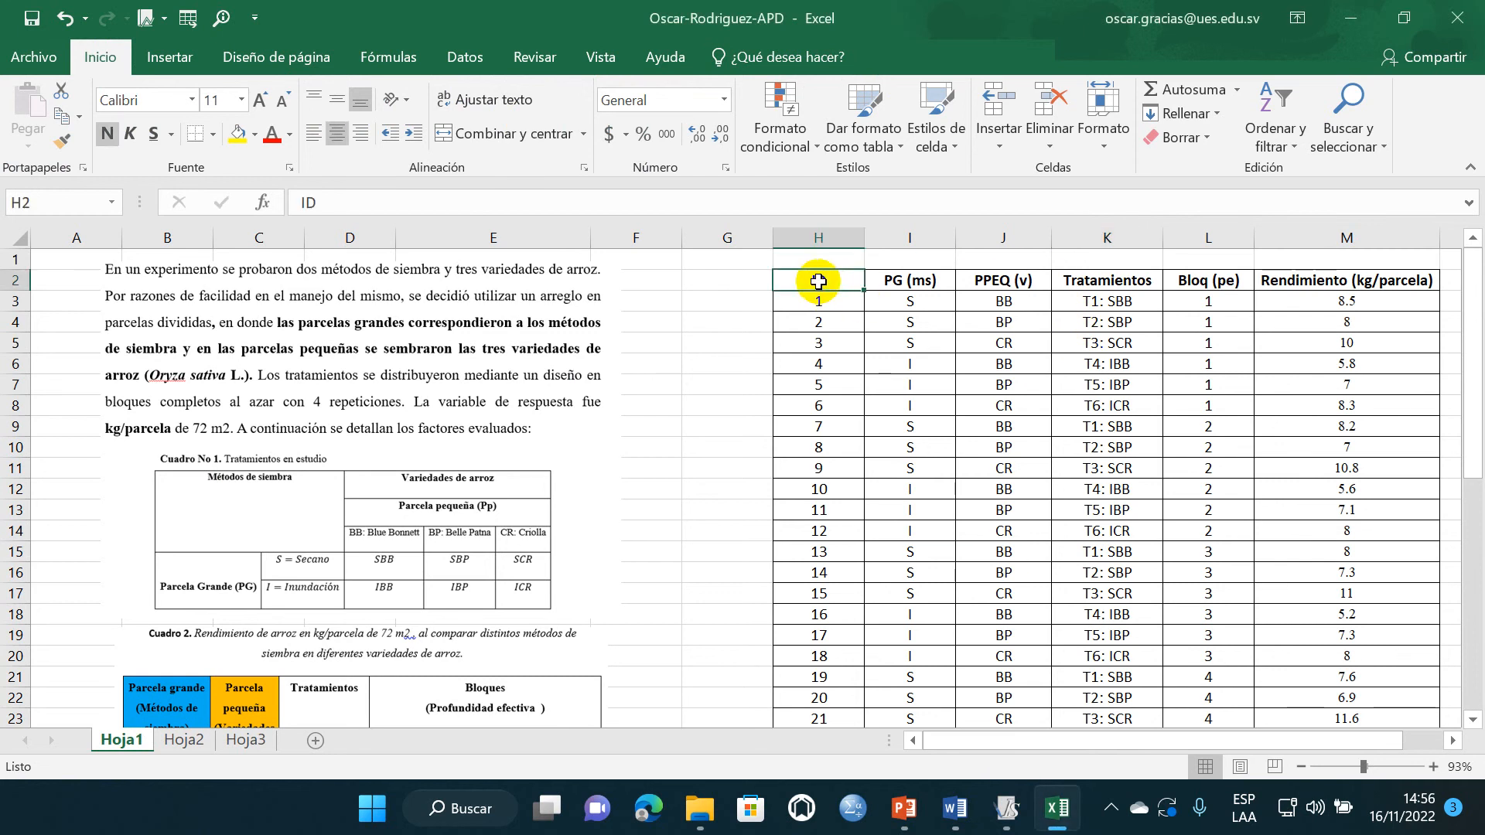
pyautogui.moveTo(818, 282); pyautogui.dragTo(1396, 649)
pyautogui.hotkey('ctrl', 'c')
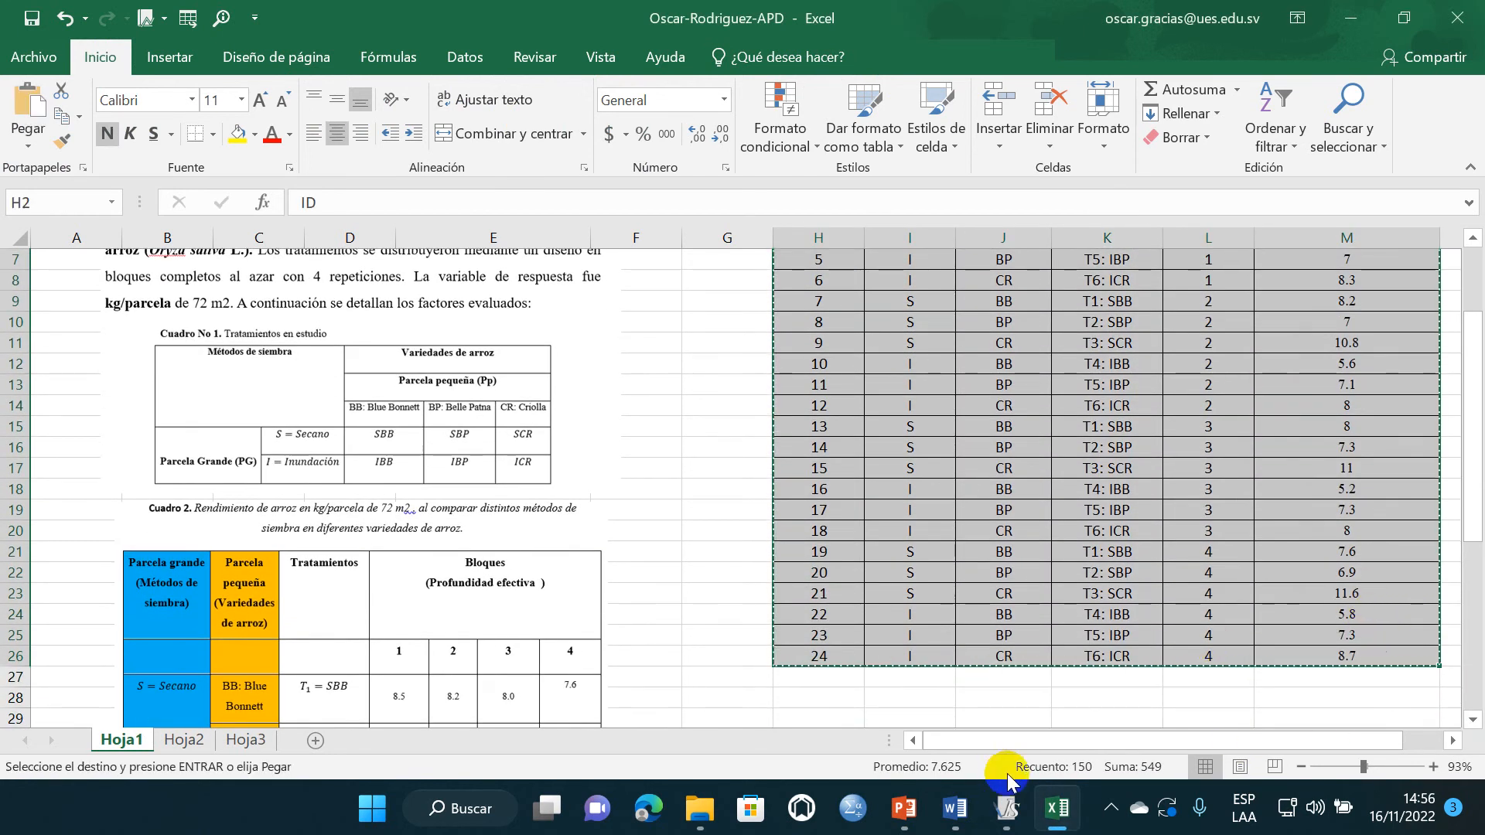
# - Switch to InfoStat, create a new maximized table and paste the copied data including the column names
pyautogui.click(1006, 808)
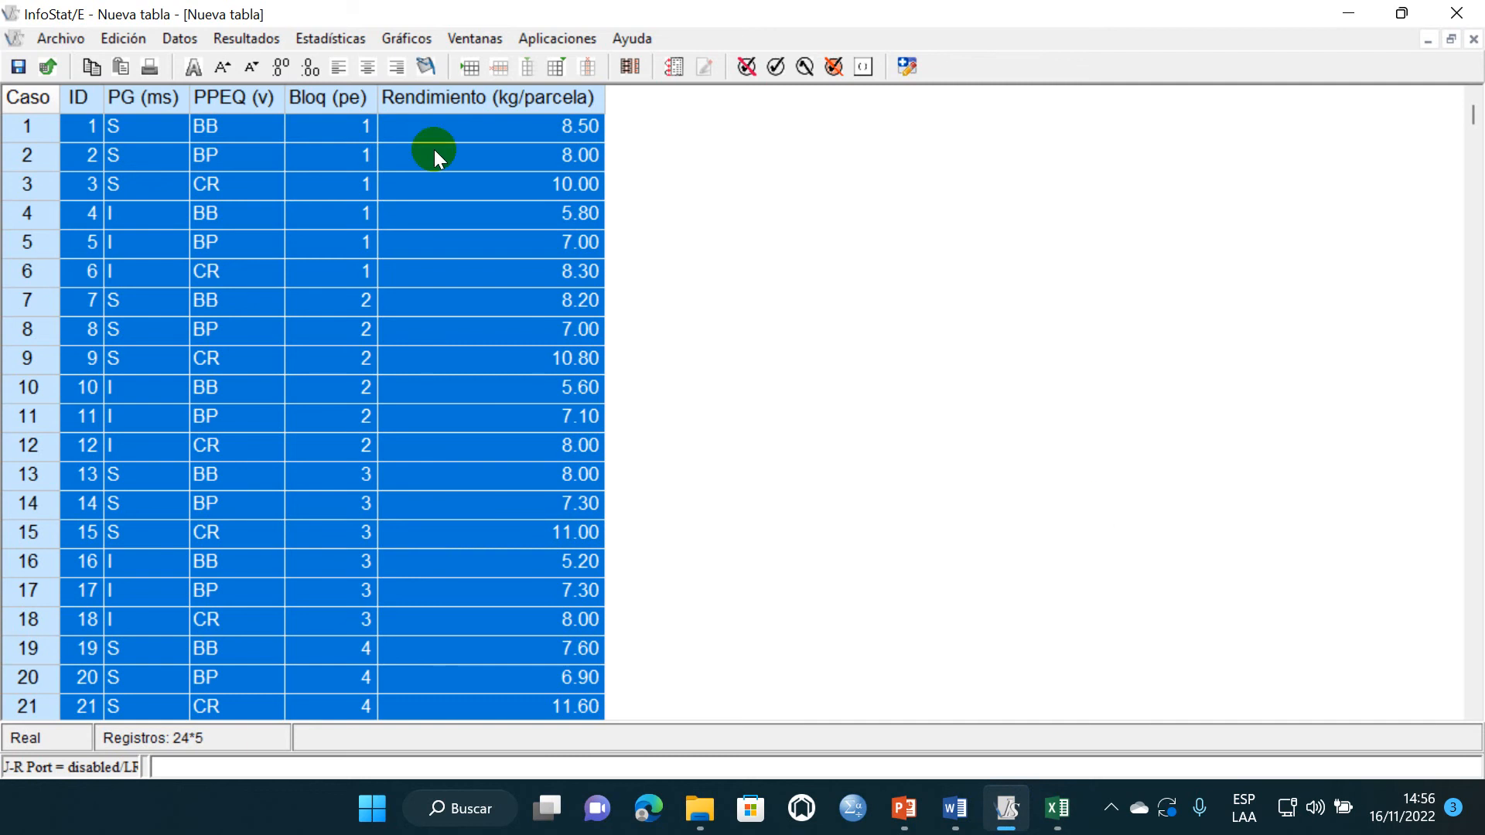
pyautogui.click(44, 39)
pyautogui.click(65, 63)
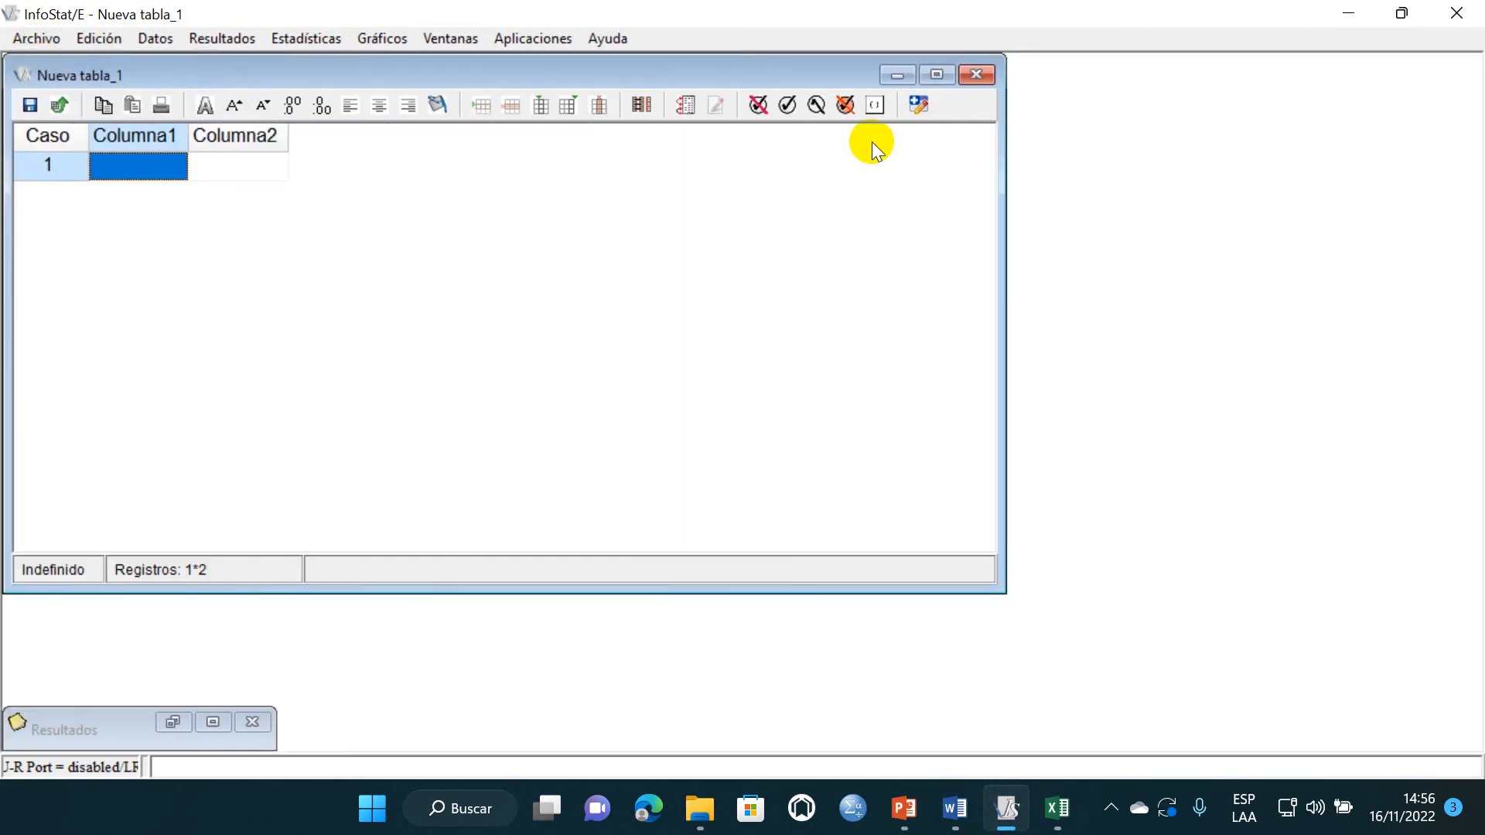
pyautogui.click(937, 74)
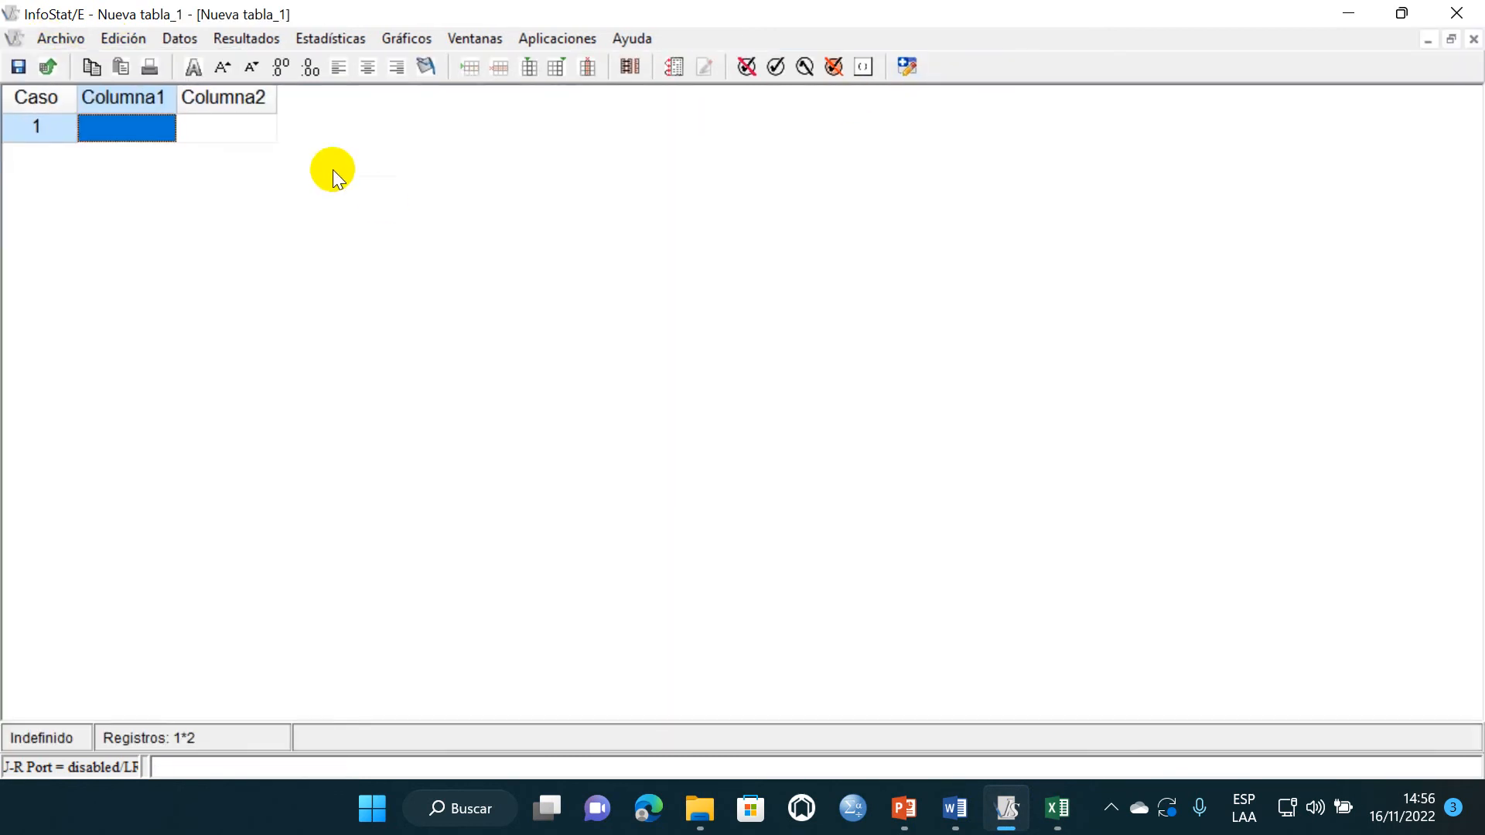
pyautogui.rightClick(159, 126)
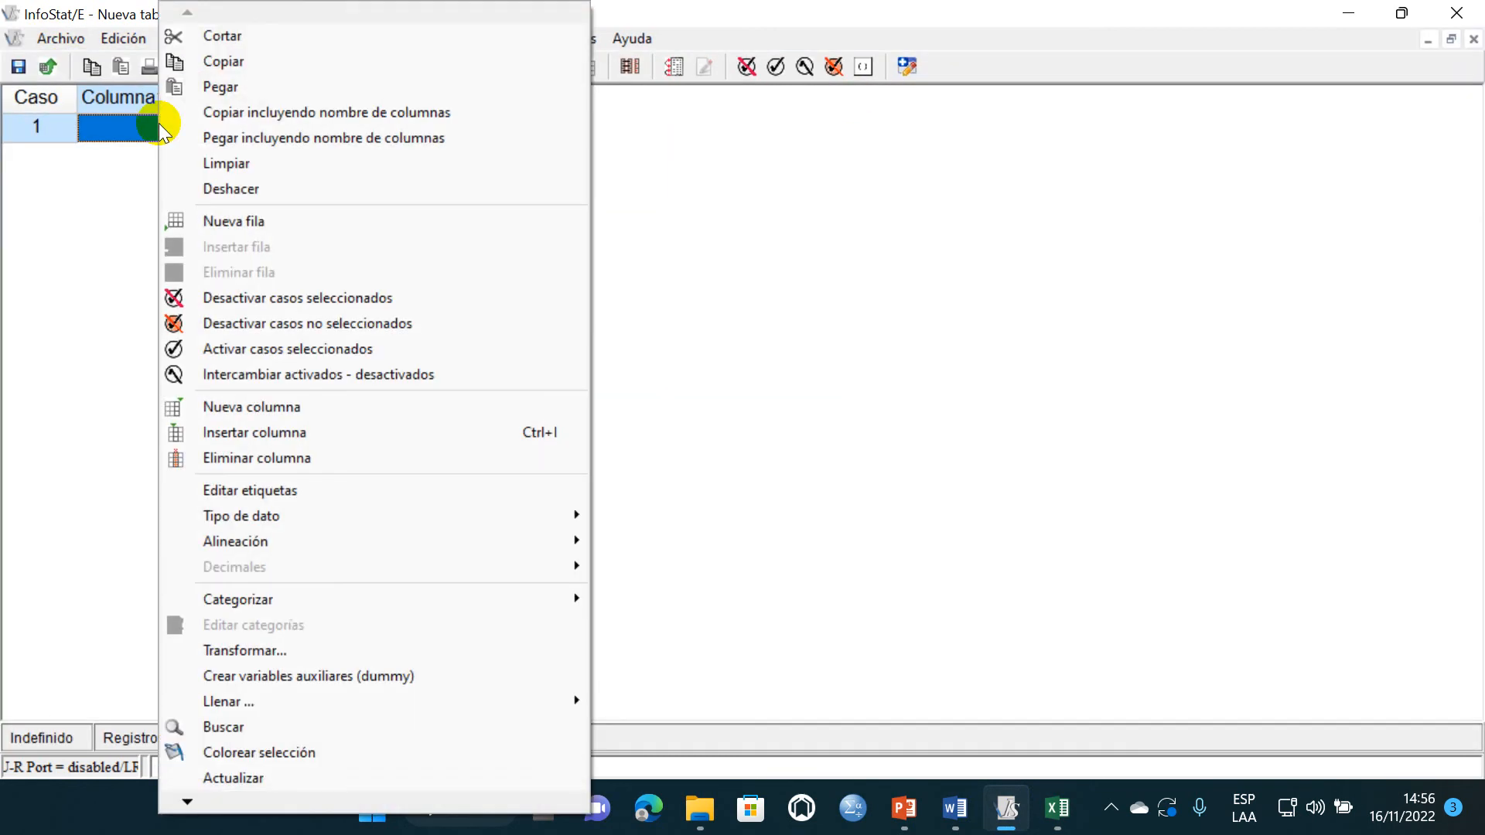
pyautogui.click(275, 139)
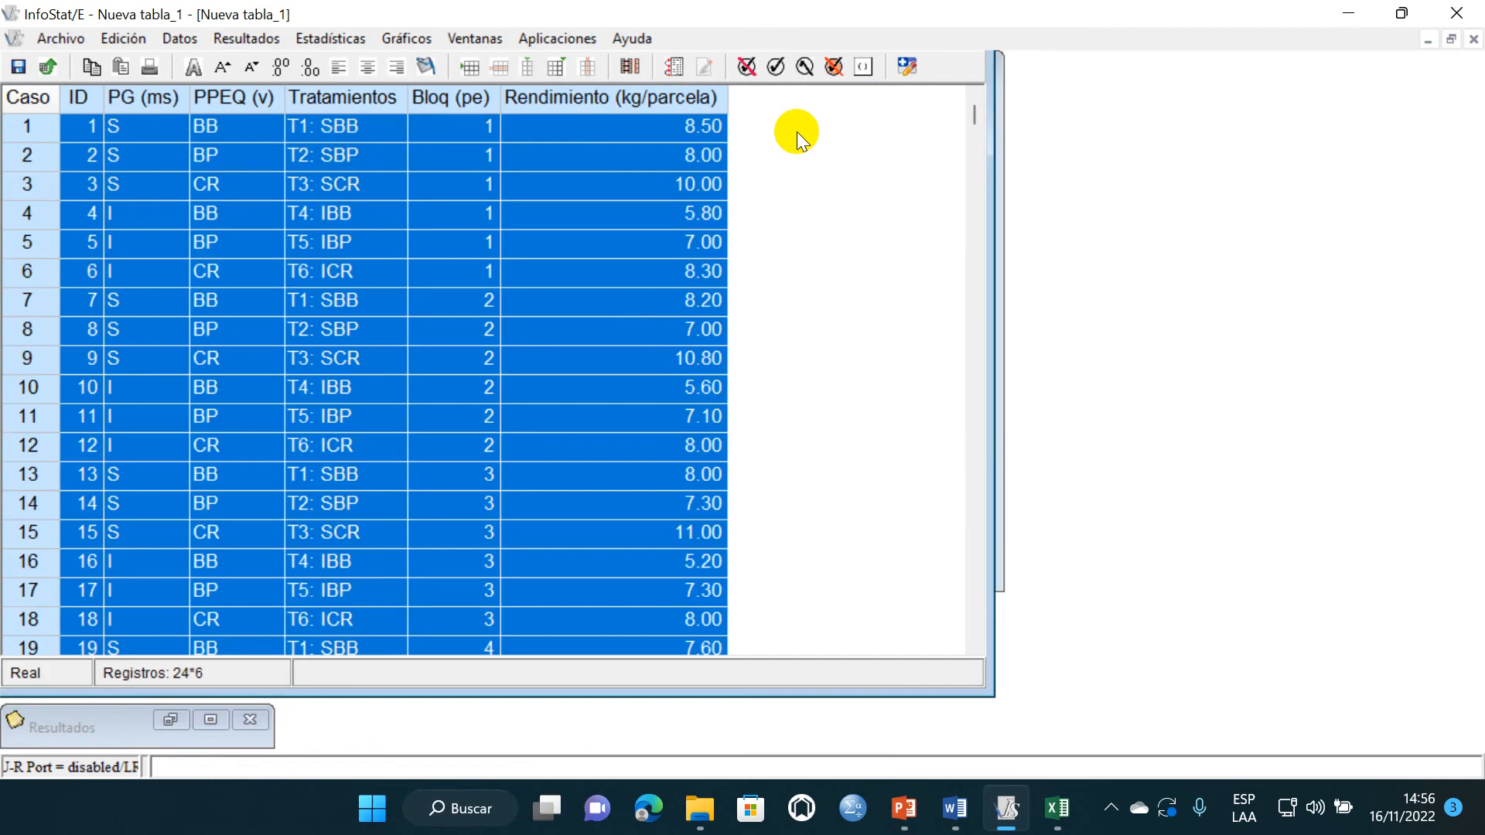
# - Try to compute the mean of Rendimiento (kg/parcela) classified by Tratamientos with summary measures
pyautogui.click(310, 39)
pyautogui.click(319, 61)
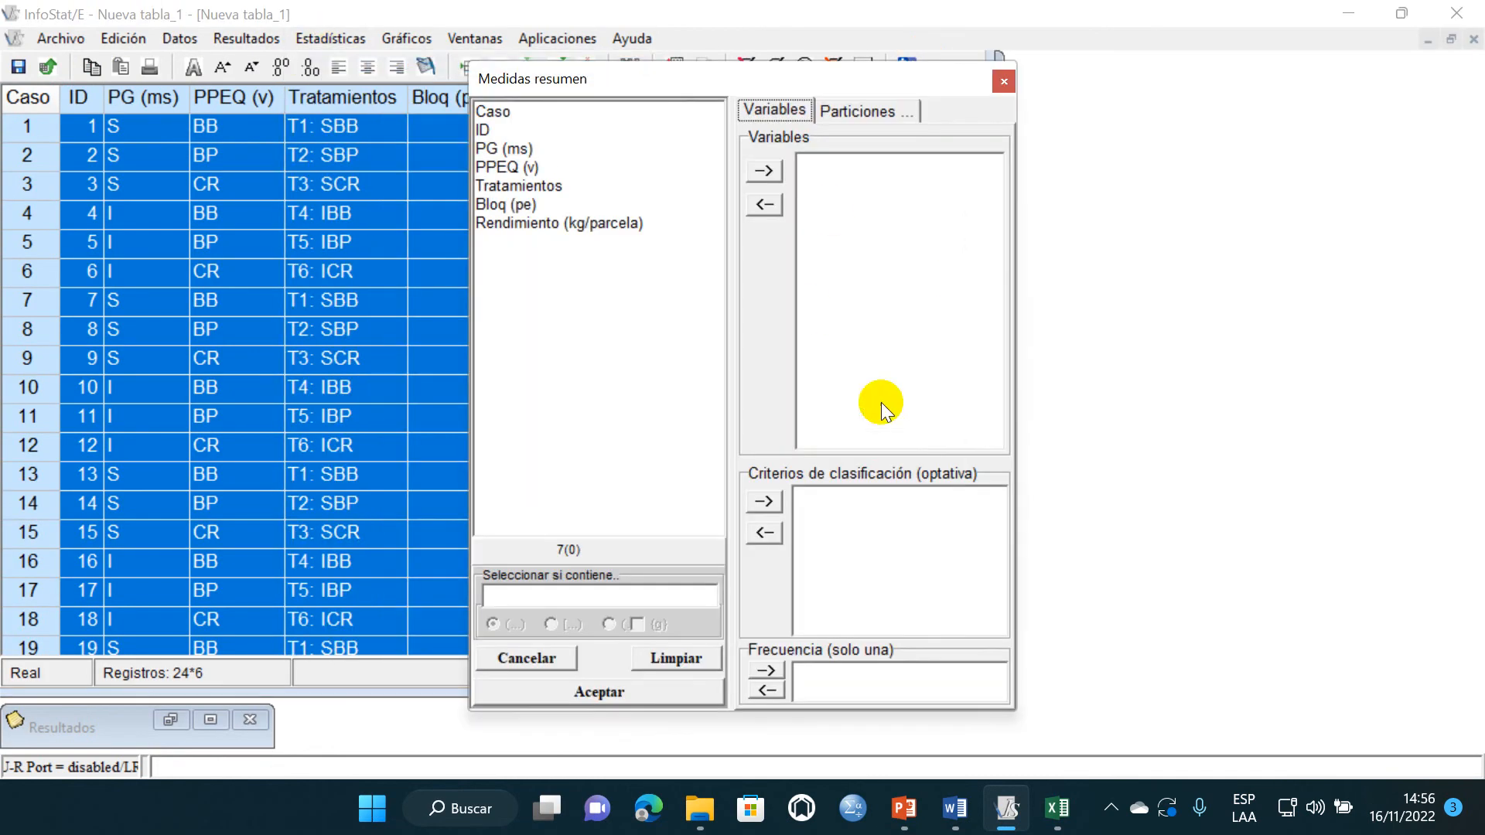
pyautogui.click(523, 224)
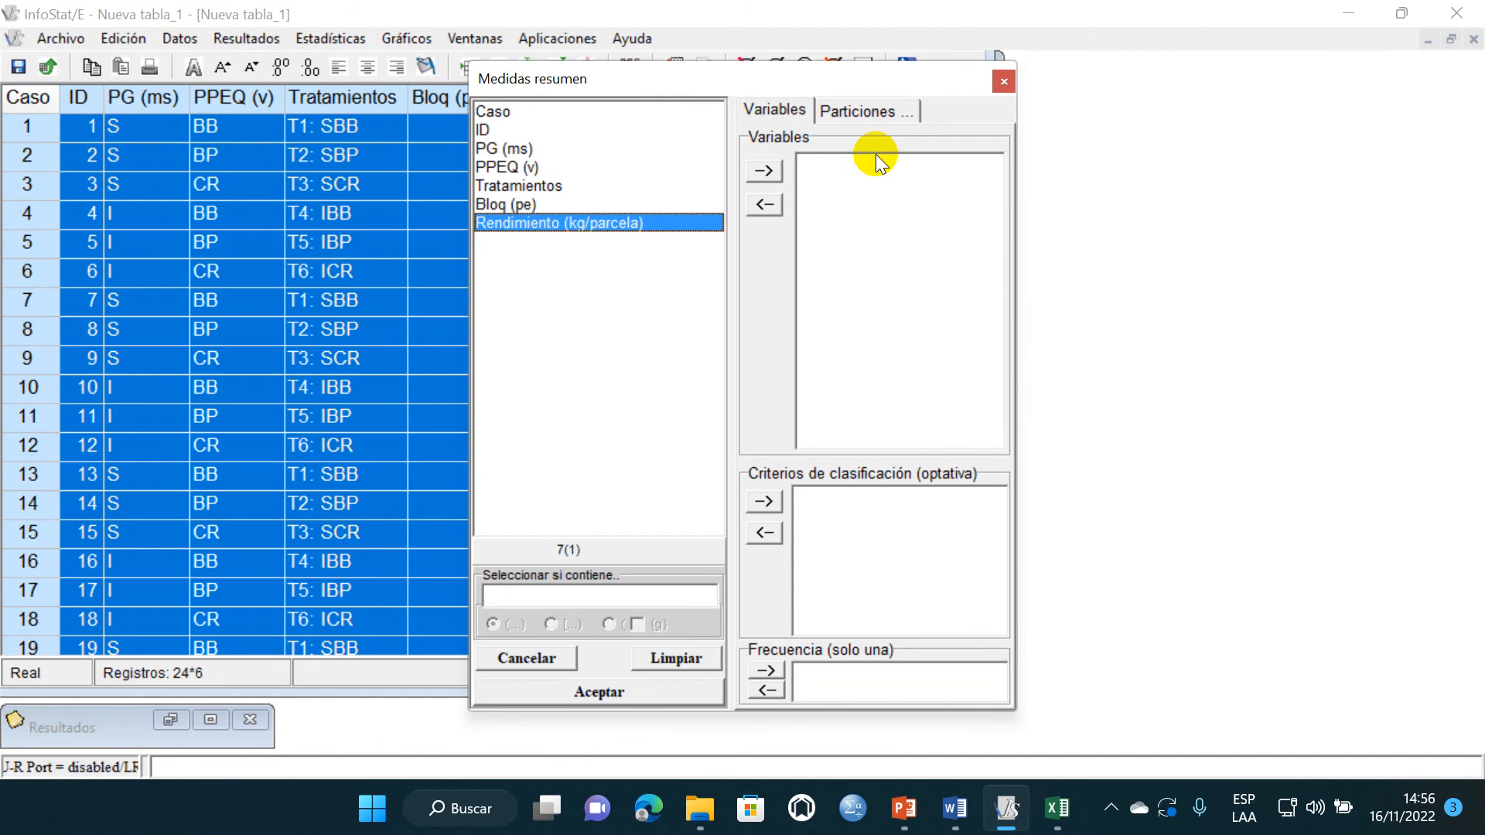
pyautogui.click(765, 172)
pyautogui.click(553, 187)
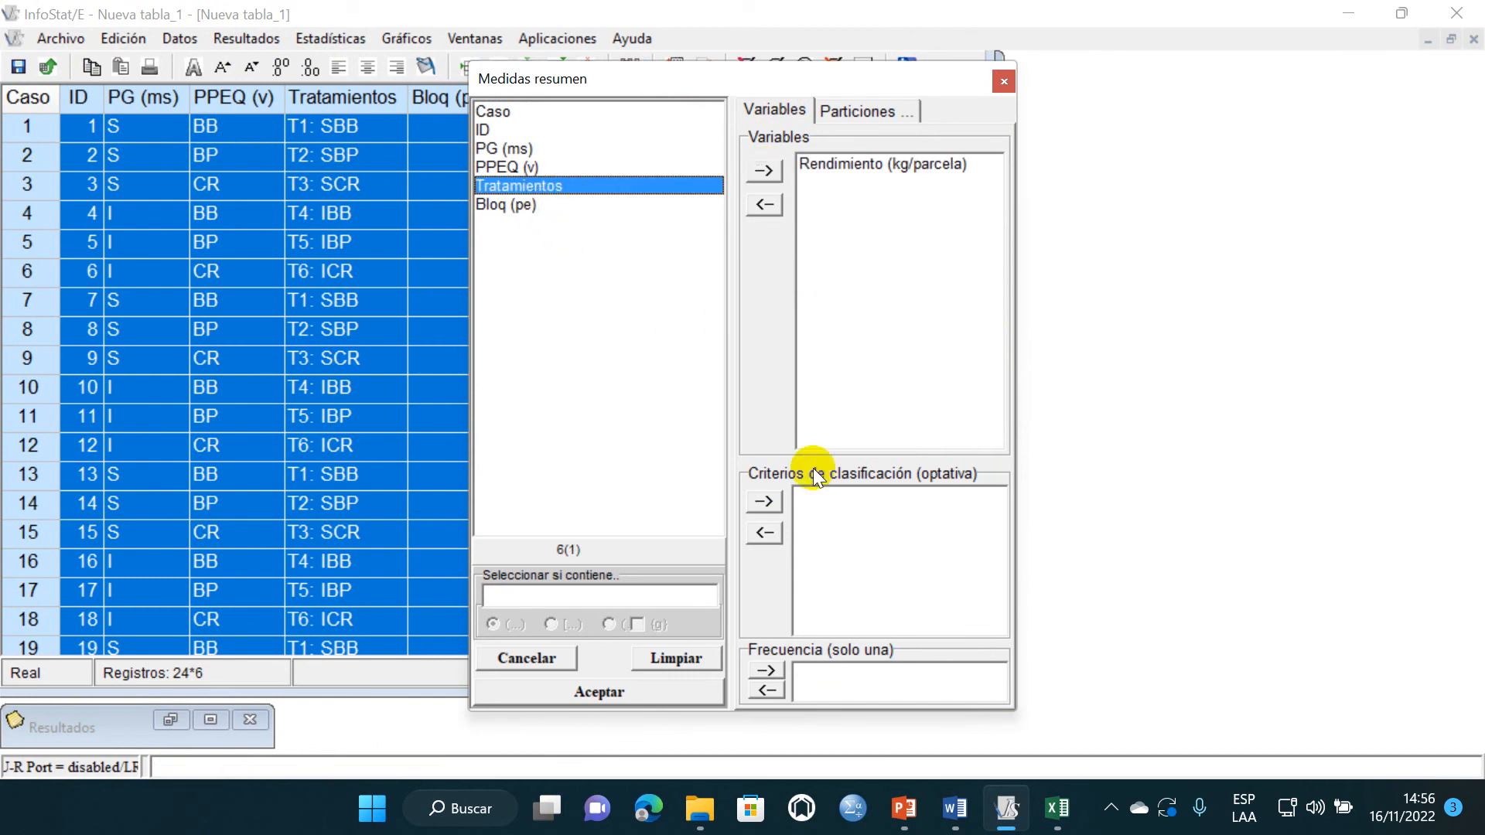
pyautogui.click(765, 502)
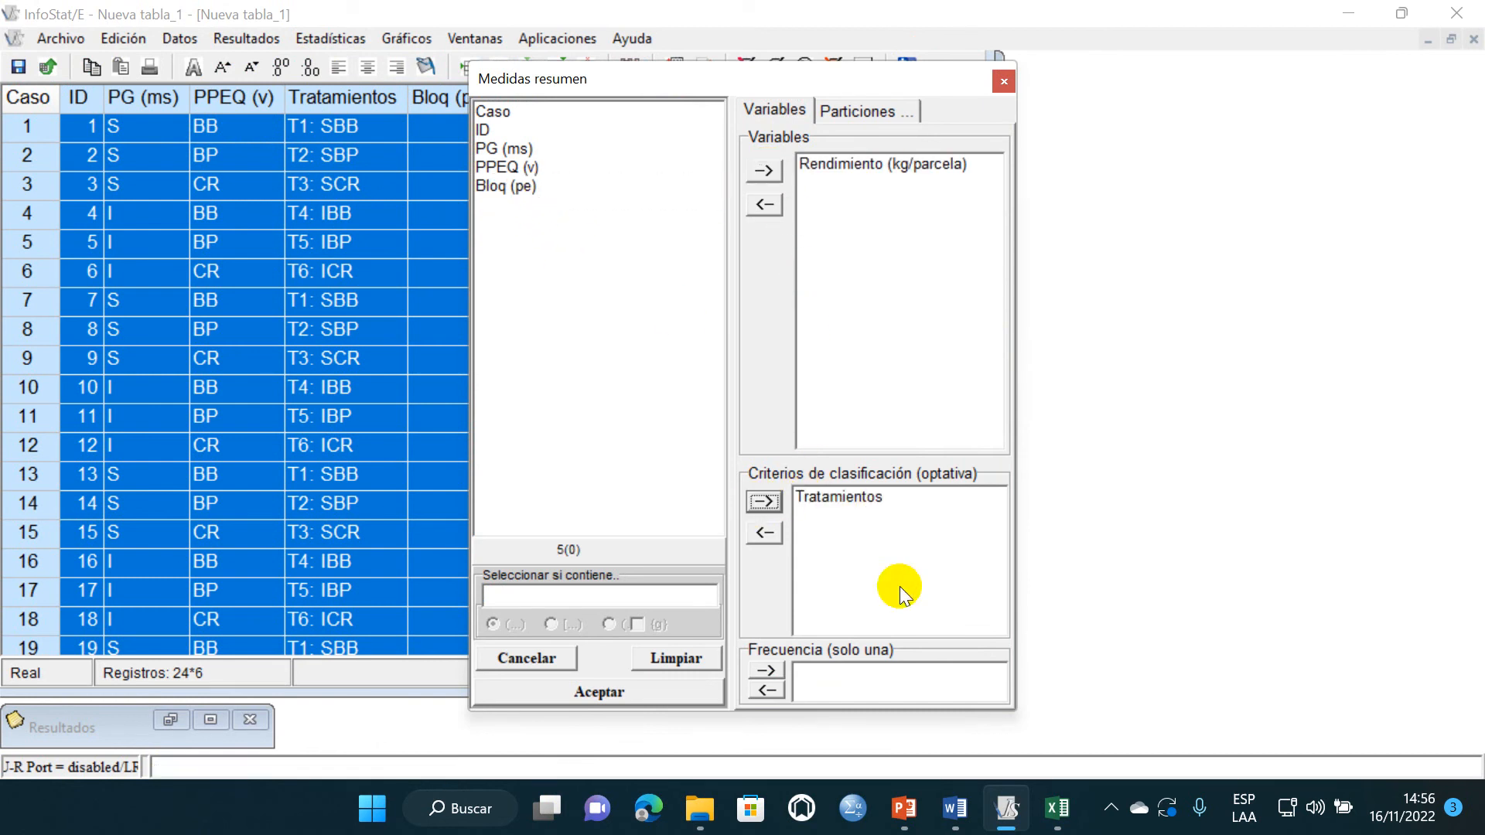
pyautogui.click(689, 693)
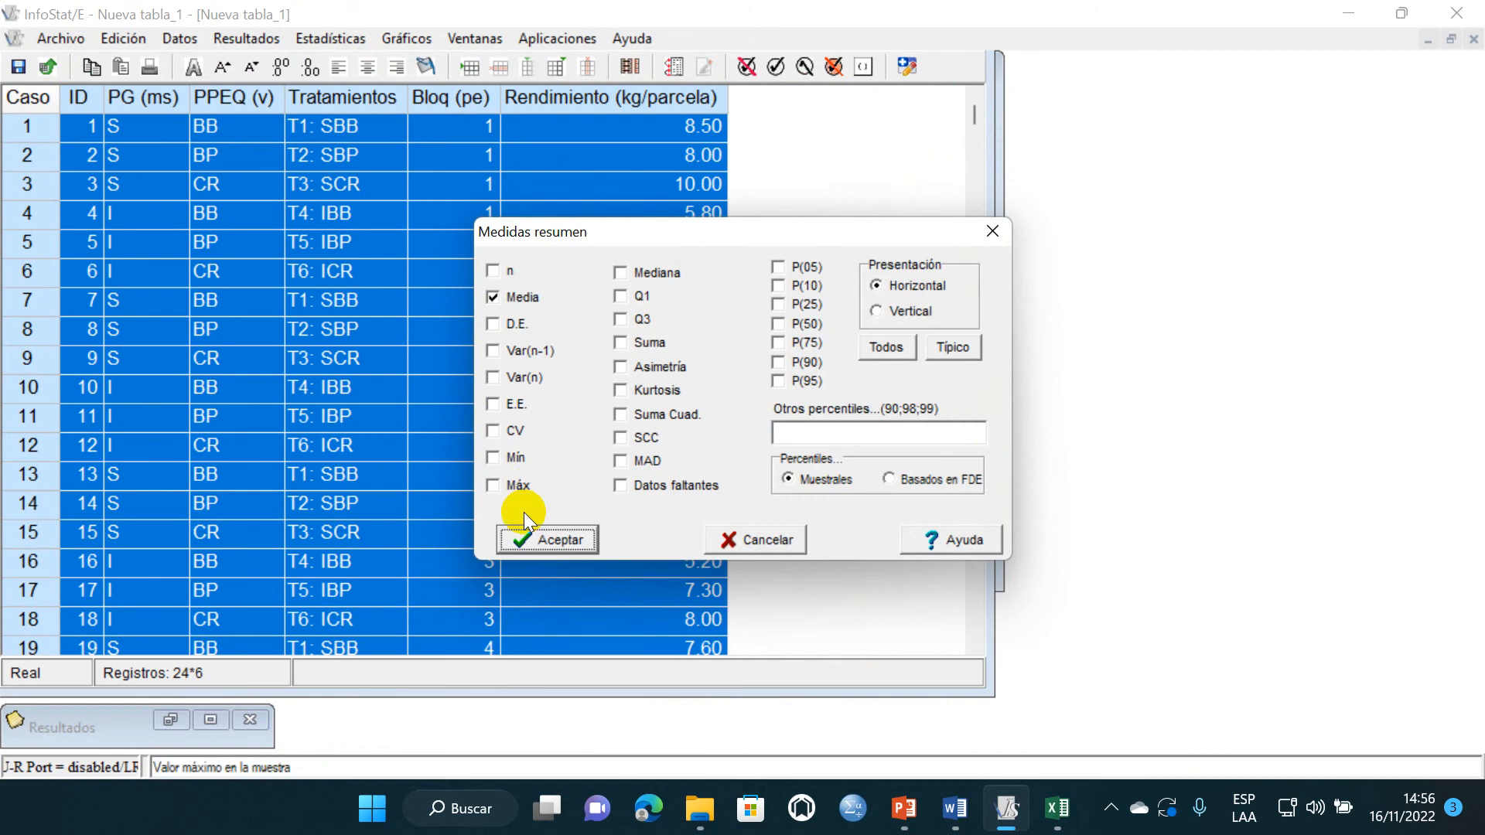
pyautogui.click(554, 539)
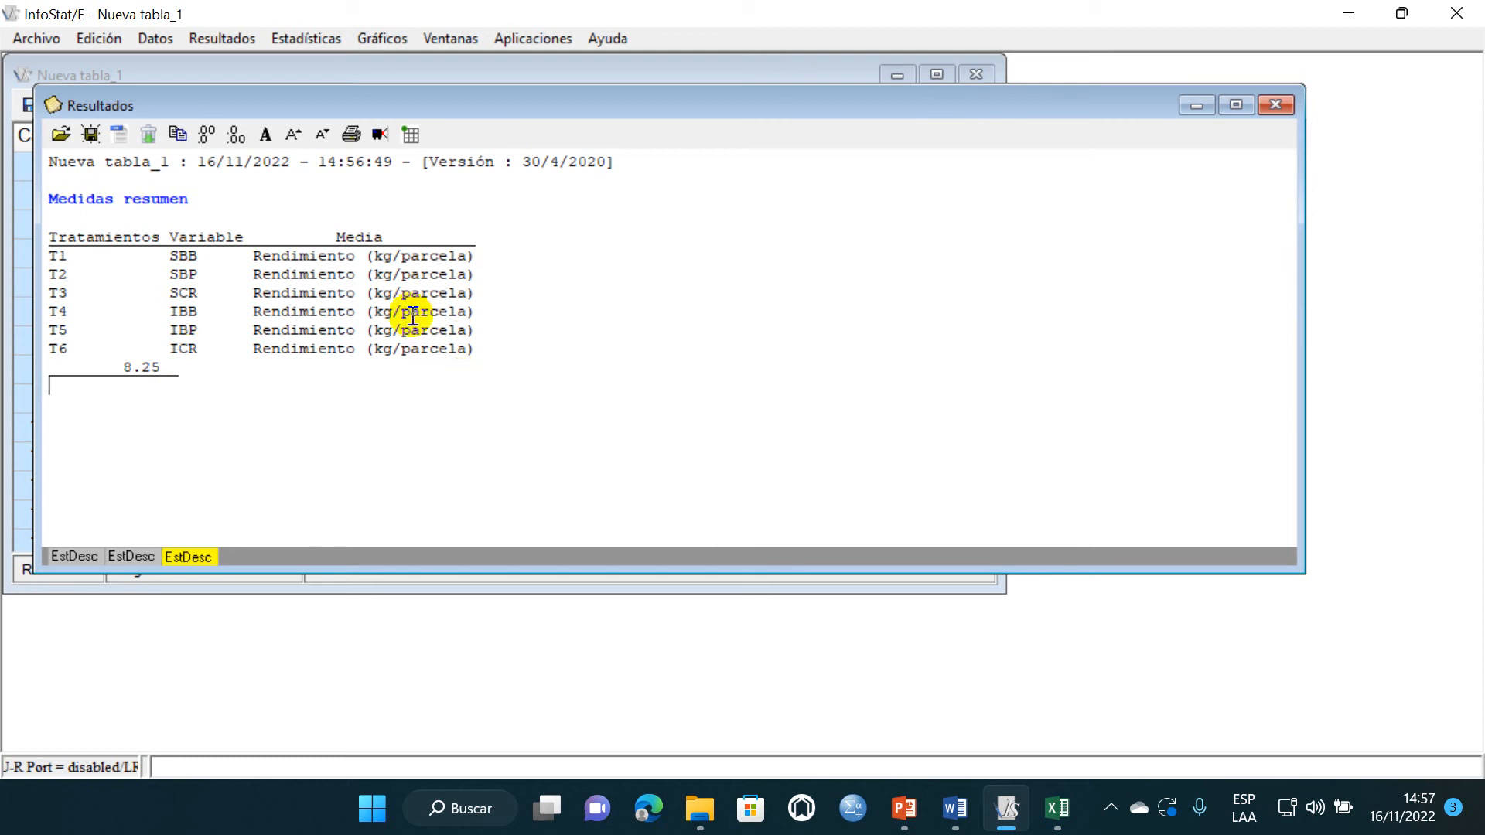
# - Switch to Excel and remove the colon and space from the first two Tratamientos labels, making them T1SBB and T2SBP
pyautogui.click(1057, 808)
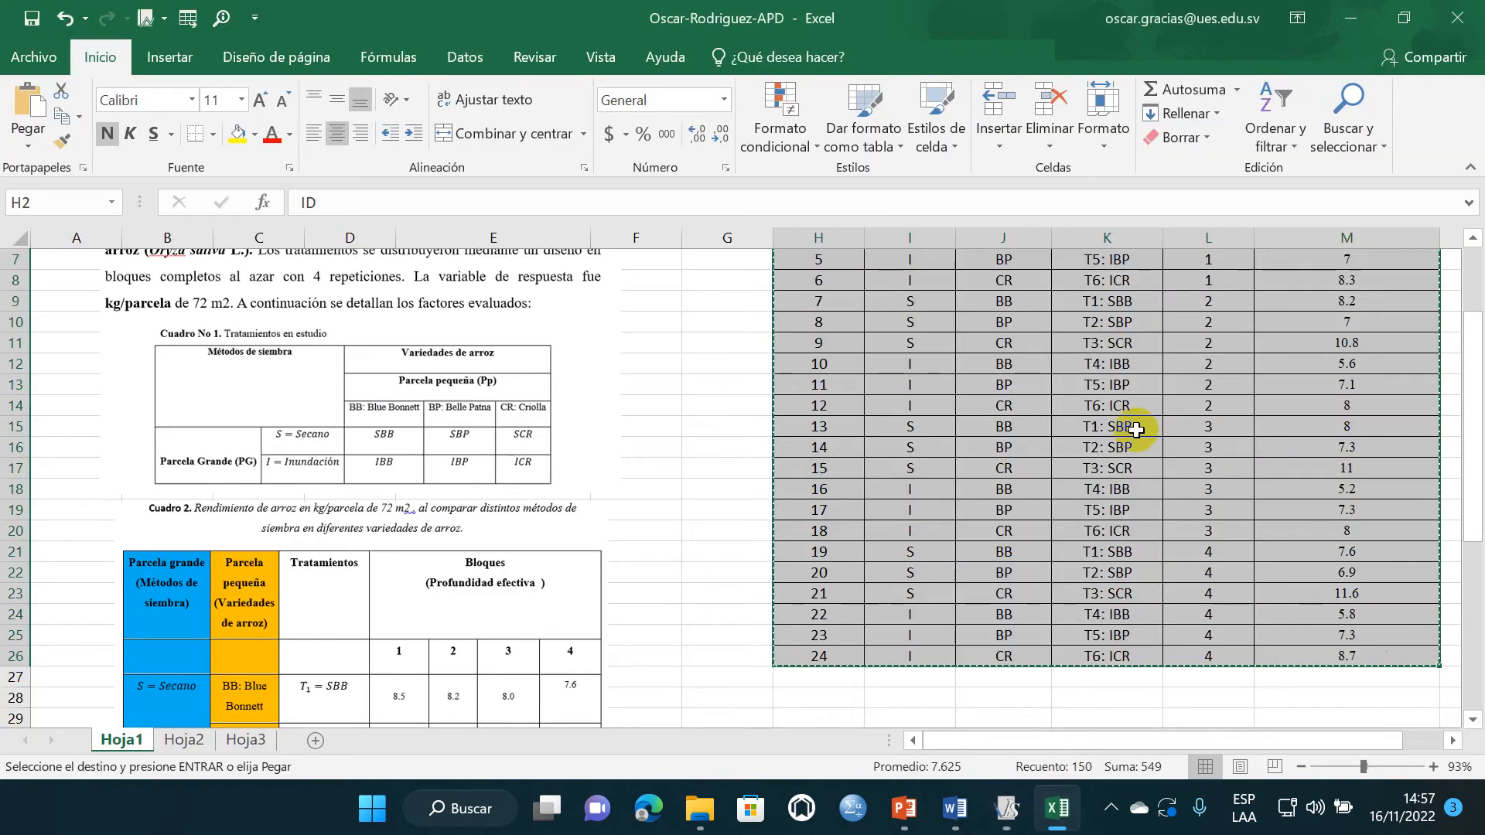
pyautogui.click(1137, 385)
pyautogui.press('Escape')
pyautogui.scroll(2, 1083, 441)
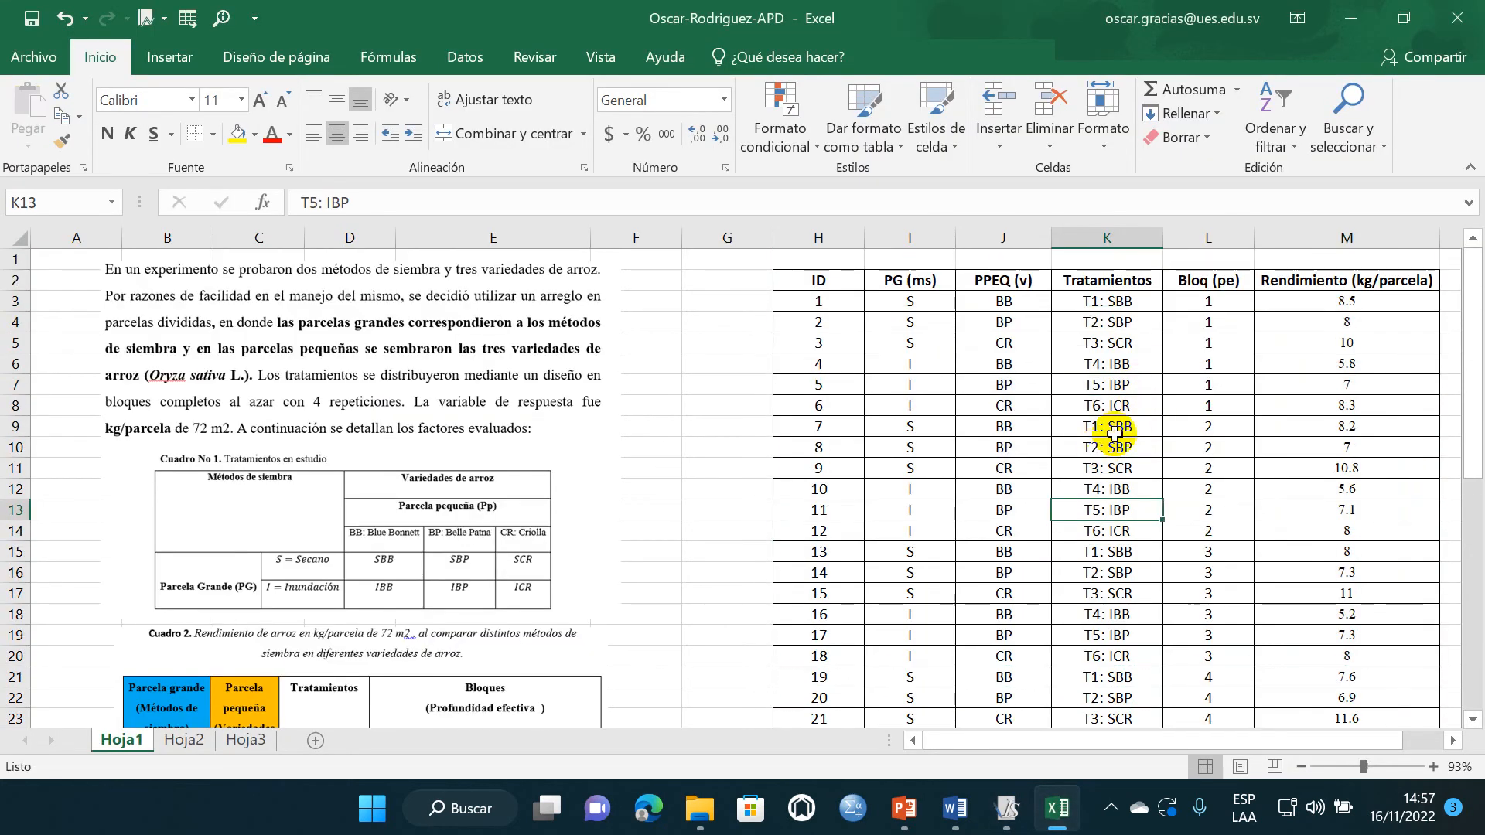
pyautogui.doubleClick(1108, 301)
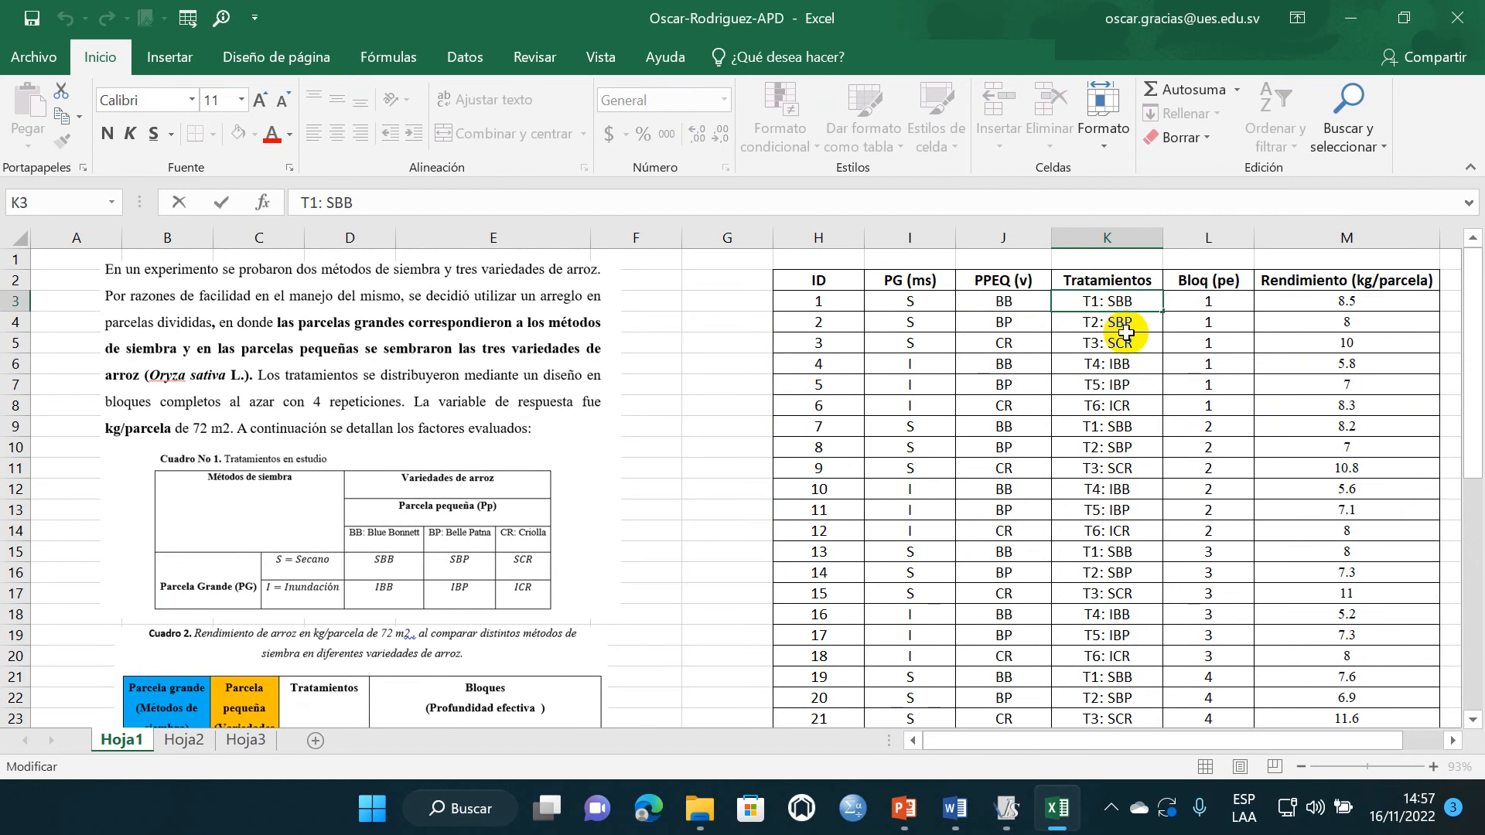
pyautogui.click(1115, 337)
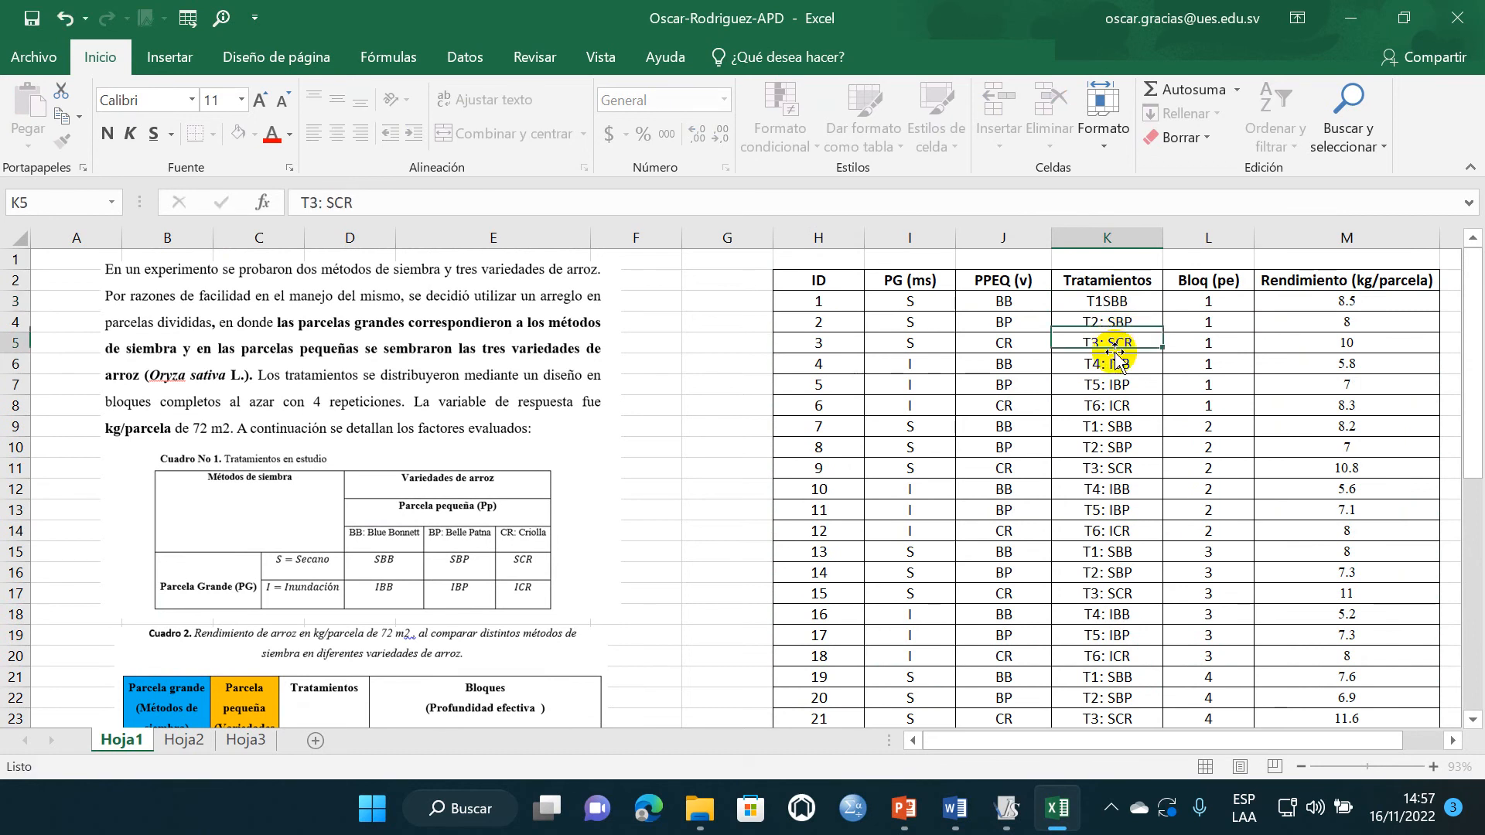
pyautogui.doubleClick(1111, 323)
pyautogui.press('BackSpace')
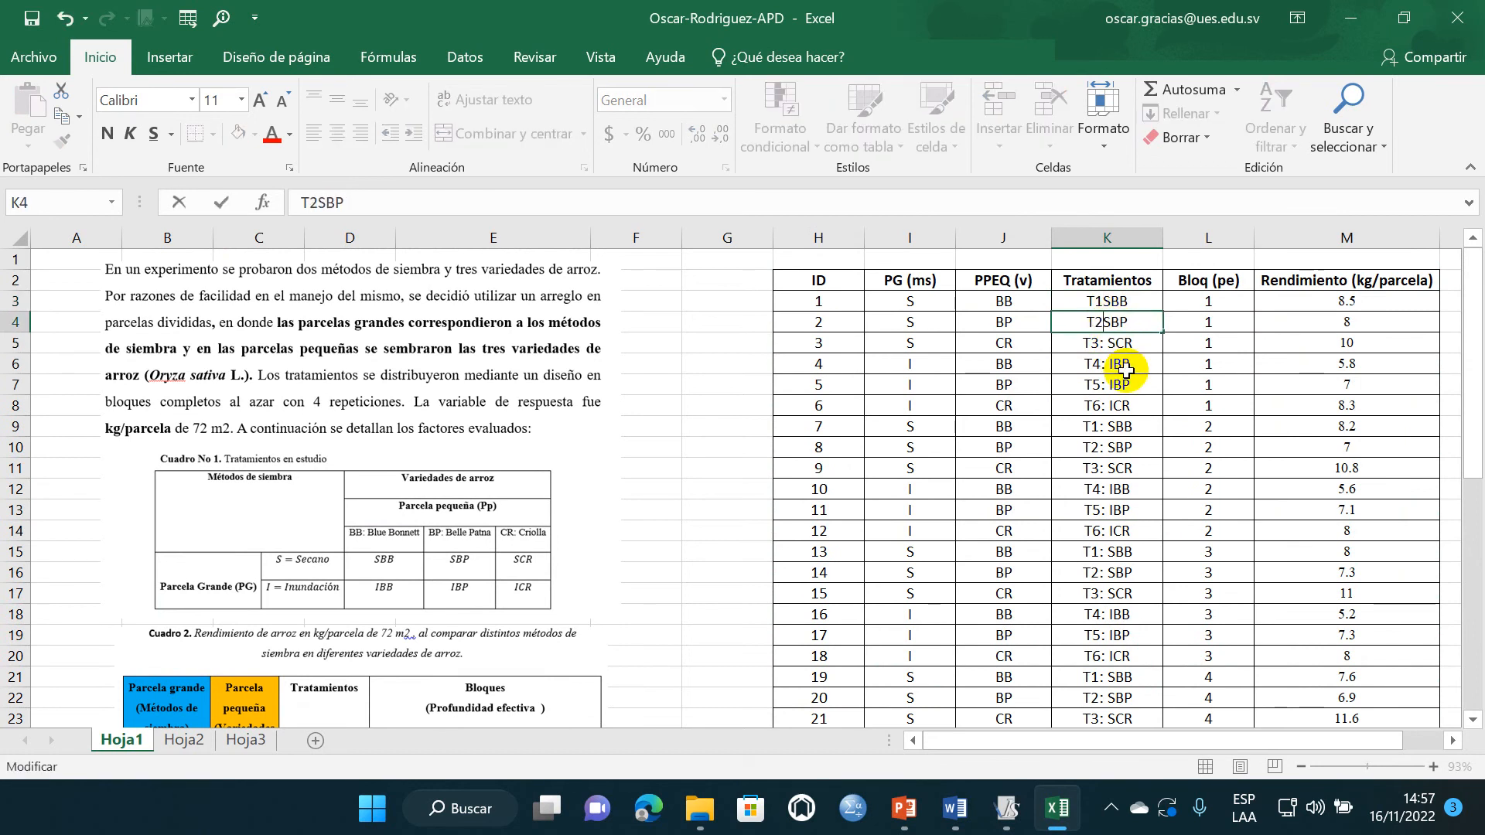
pyautogui.click(1124, 381)
# - Change the Tratamientos labels in K5 and K6 to T3SCR and T4IBB
pyautogui.doubleClick(1110, 343)
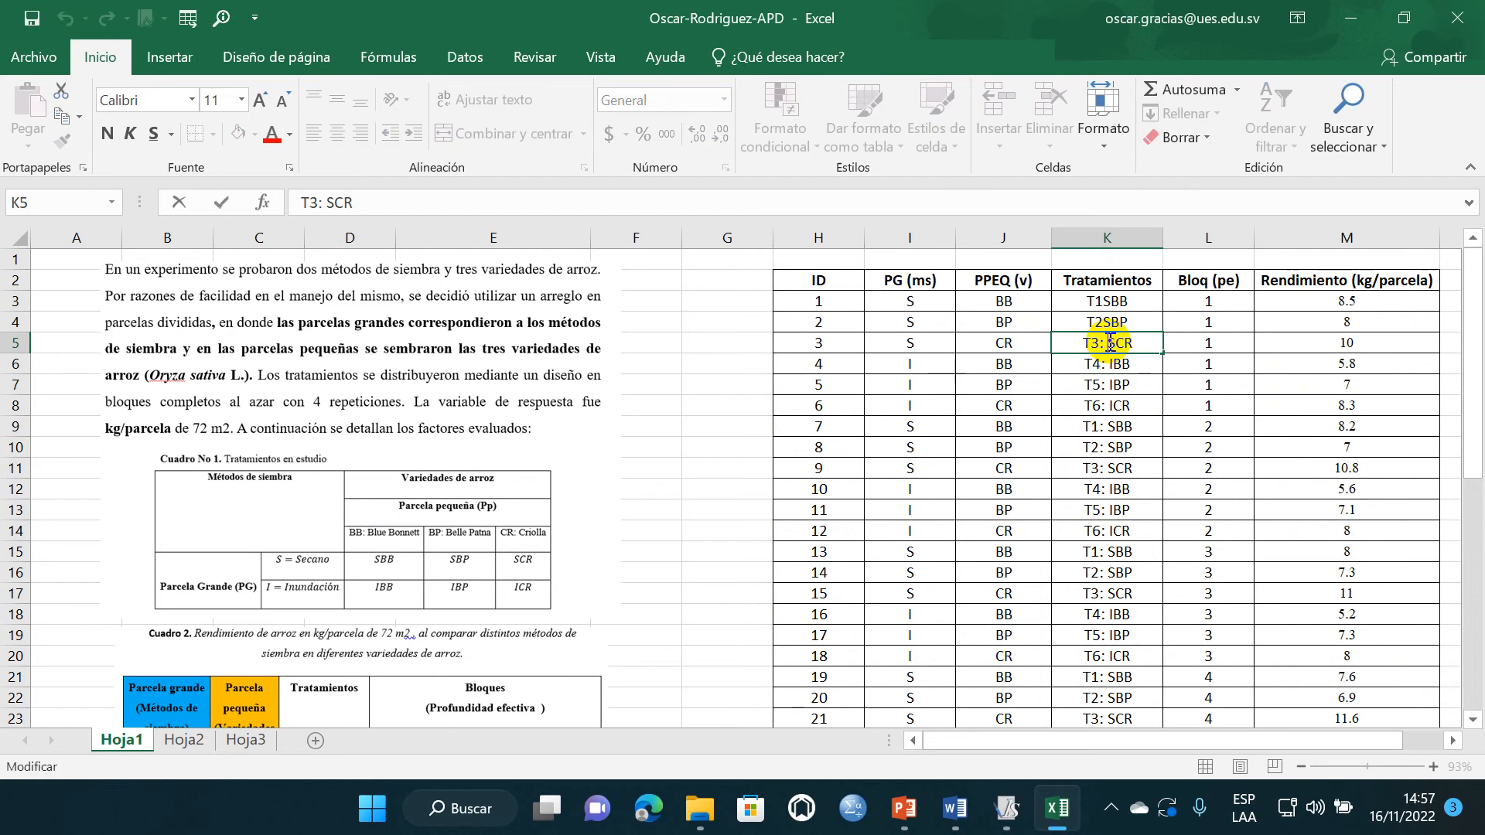
pyautogui.press('BackSpace')
pyautogui.click(1106, 385)
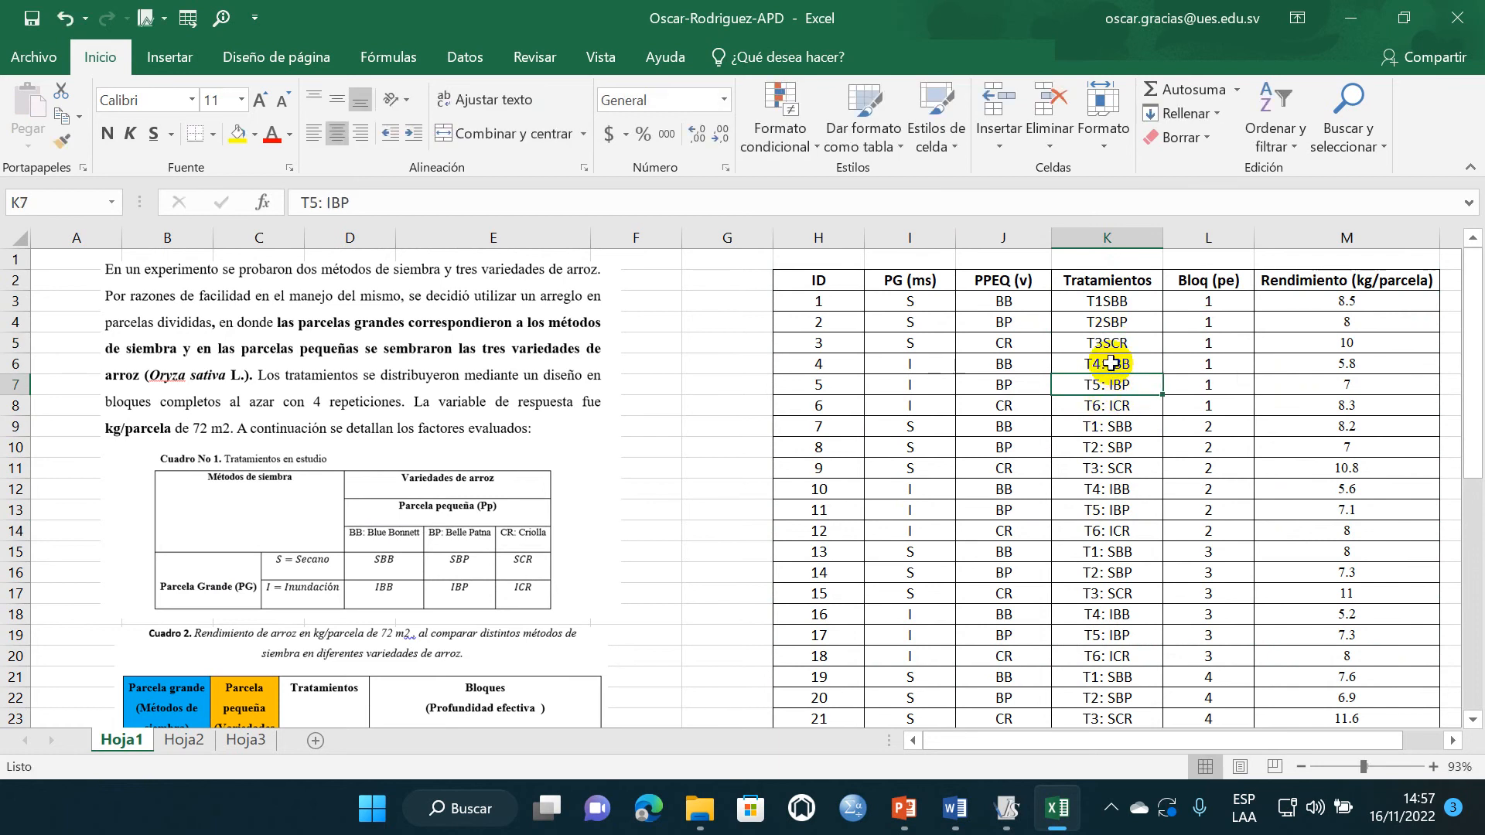
pyautogui.doubleClick(1109, 364)
pyautogui.press('BackSpace')
pyautogui.click(1119, 425)
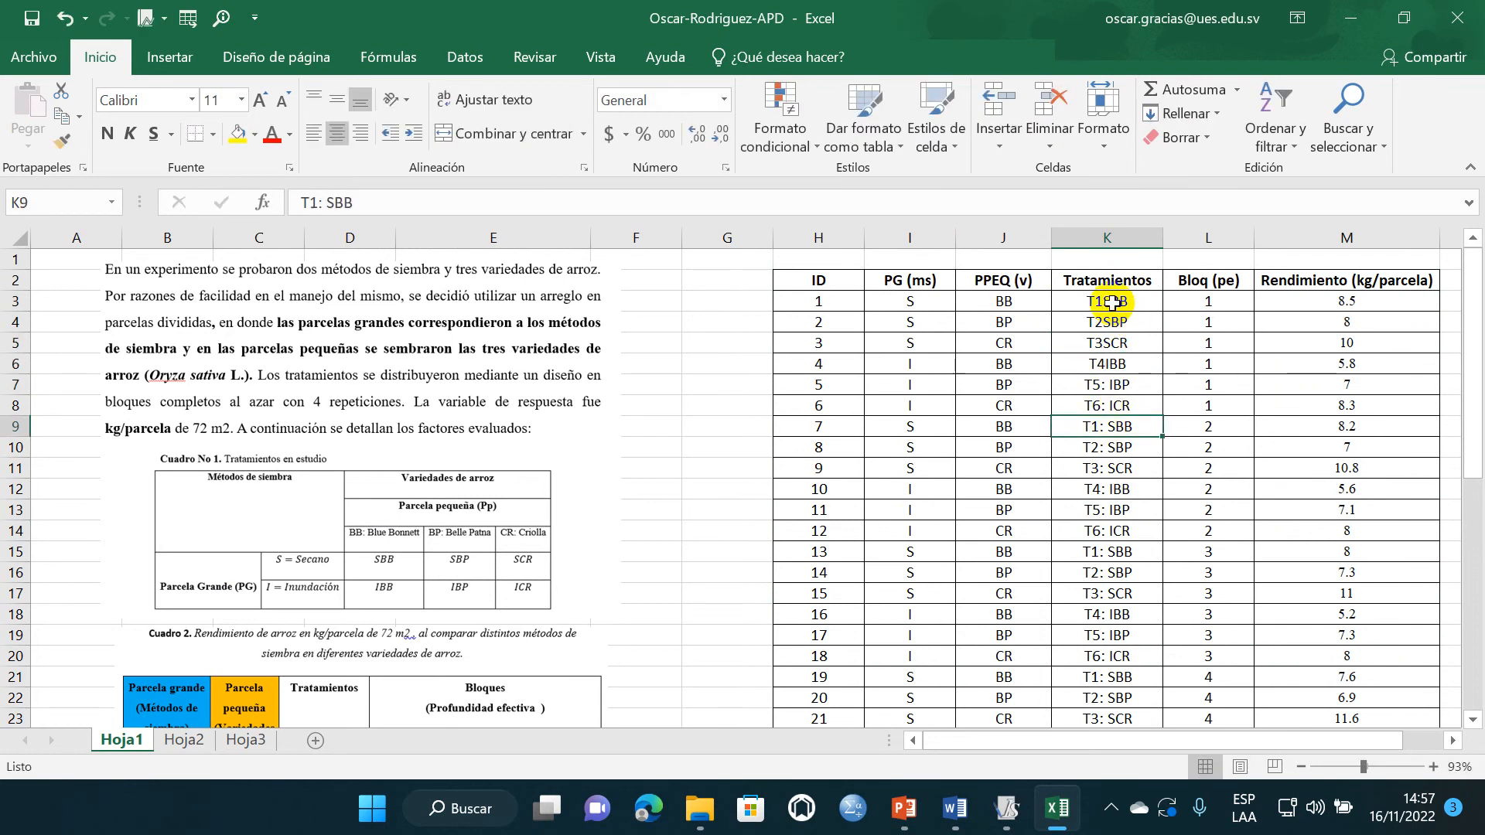
# - Change the Tratamientos labels in K7, K8 and K9 to T5IBP, T6ICR and T1SBB
pyautogui.moveTo(1118, 302); pyautogui.dragTo(1112, 366)
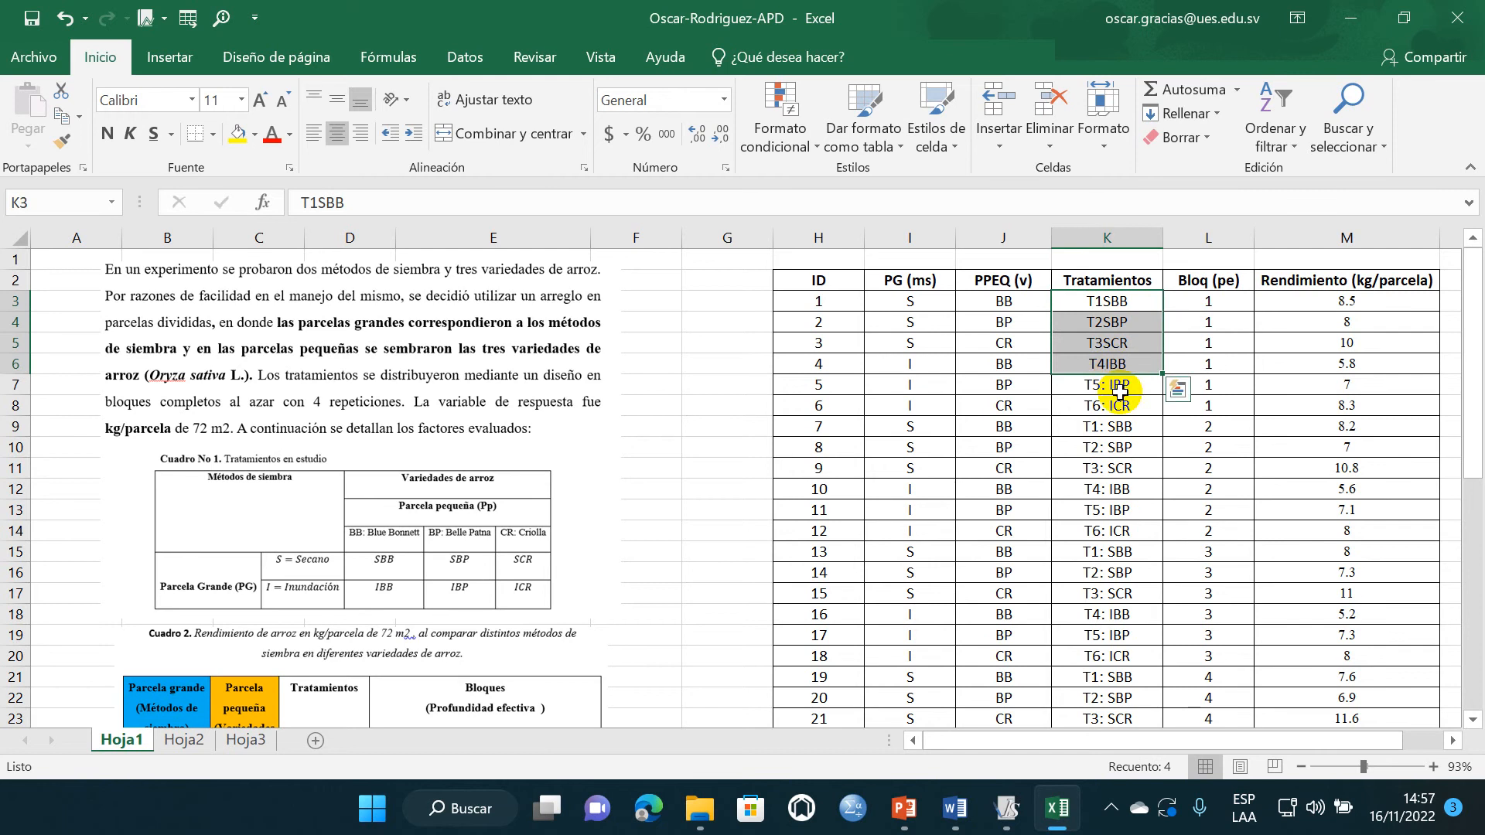
pyautogui.click(1110, 385)
pyautogui.doubleClick(1112, 385)
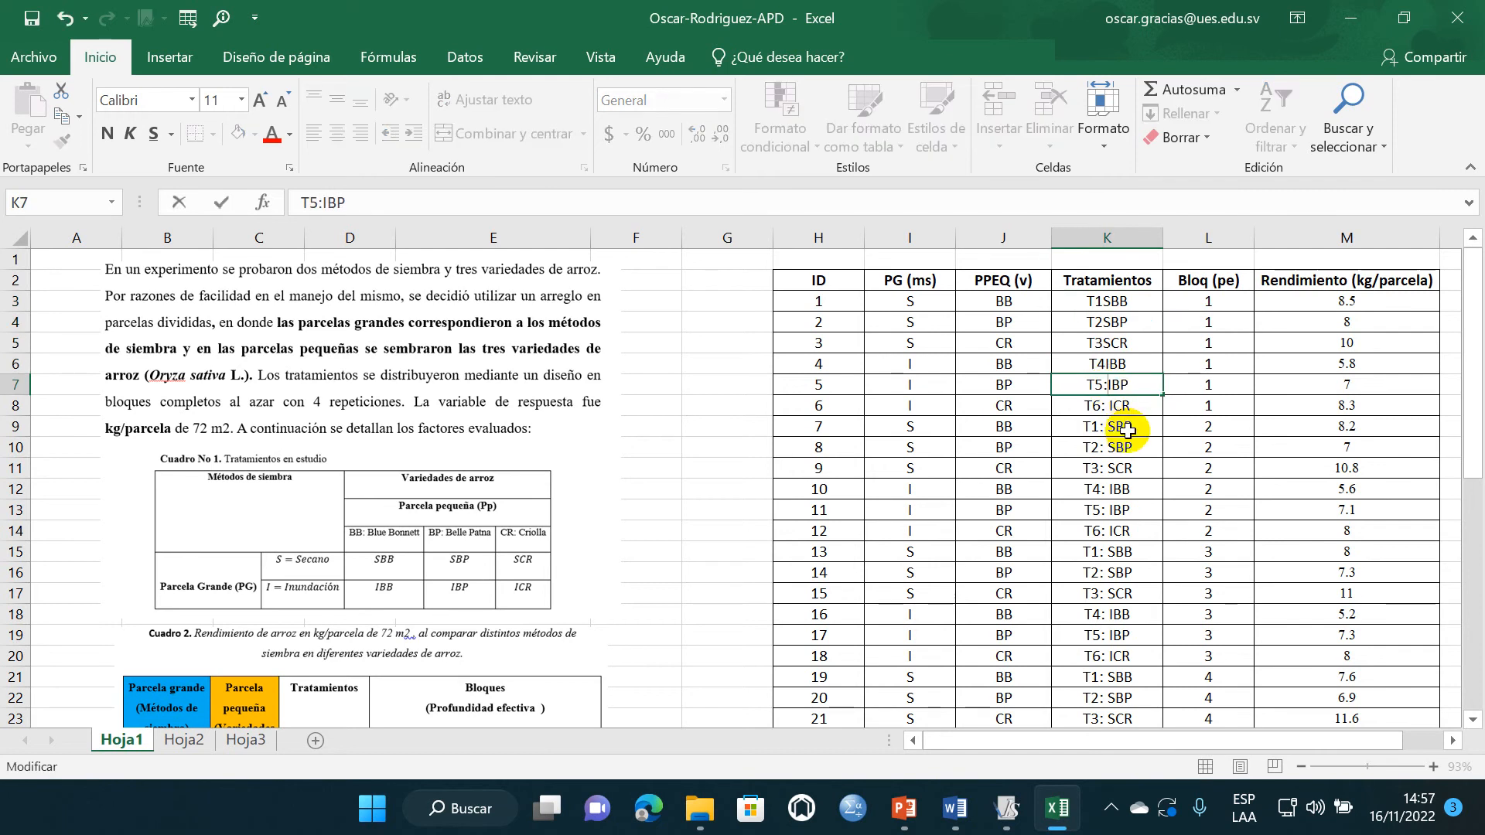
pyautogui.click(1120, 422)
pyautogui.doubleClick(1112, 402)
pyautogui.press('BackSpace')
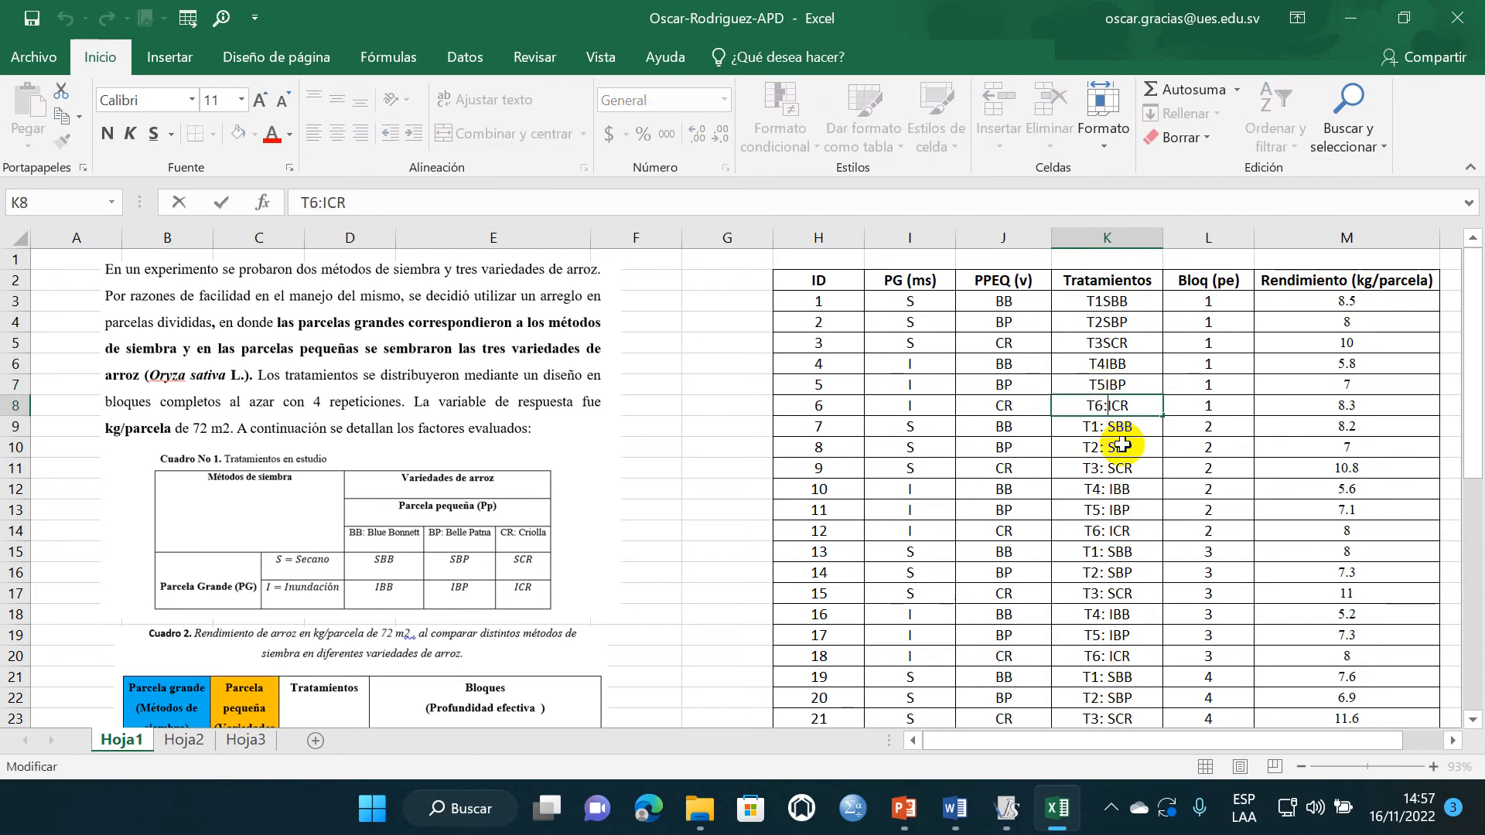
pyautogui.click(1117, 455)
pyautogui.doubleClick(1108, 426)
pyautogui.press('BackSpace')
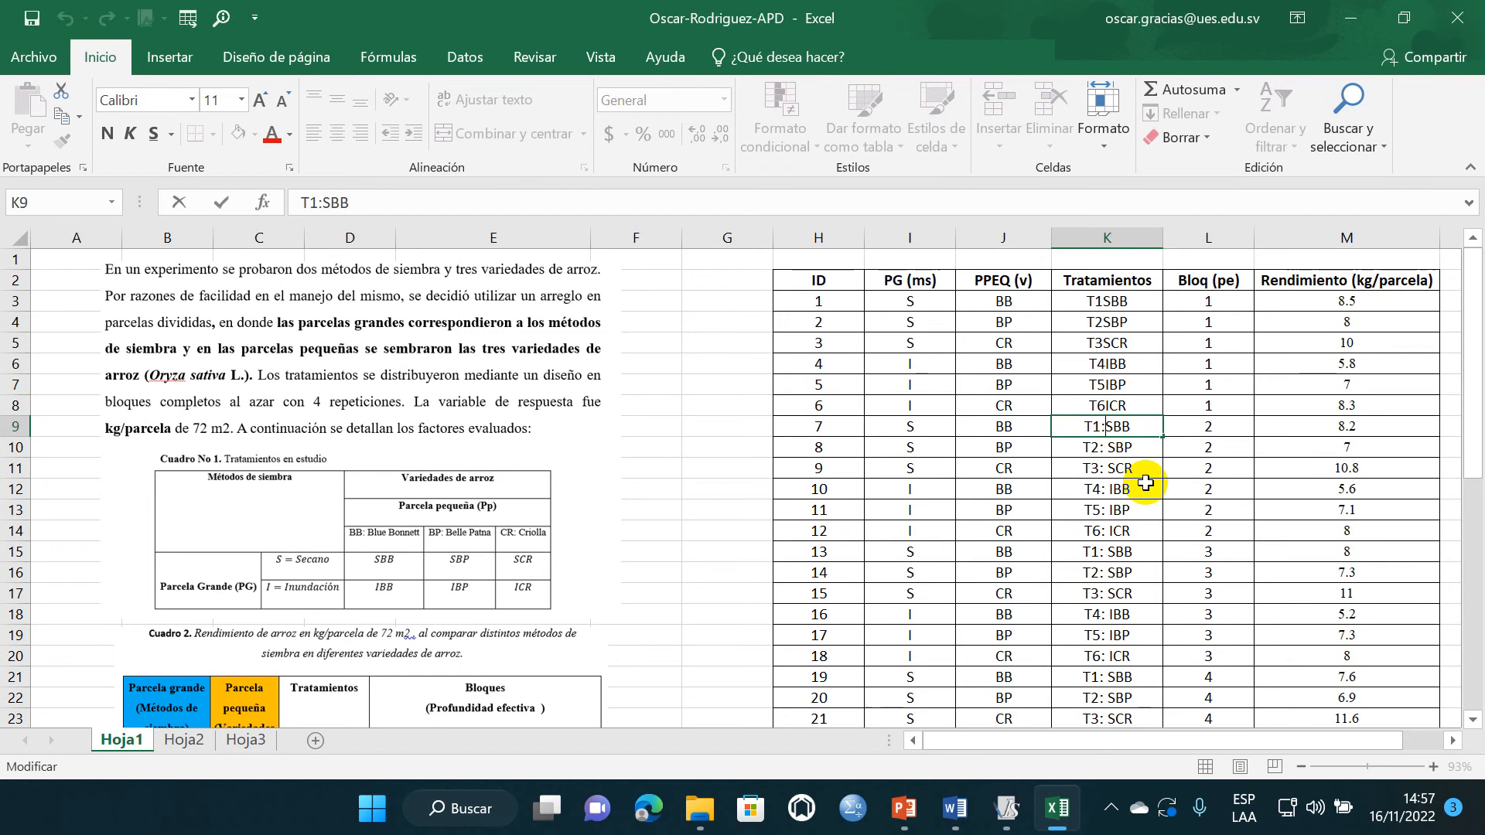
# - Copy the six corrected labels in K3:K8 and paste them over the block 2 treatments in K9:K14
pyautogui.moveTo(1107, 300); pyautogui.dragTo(1114, 399)
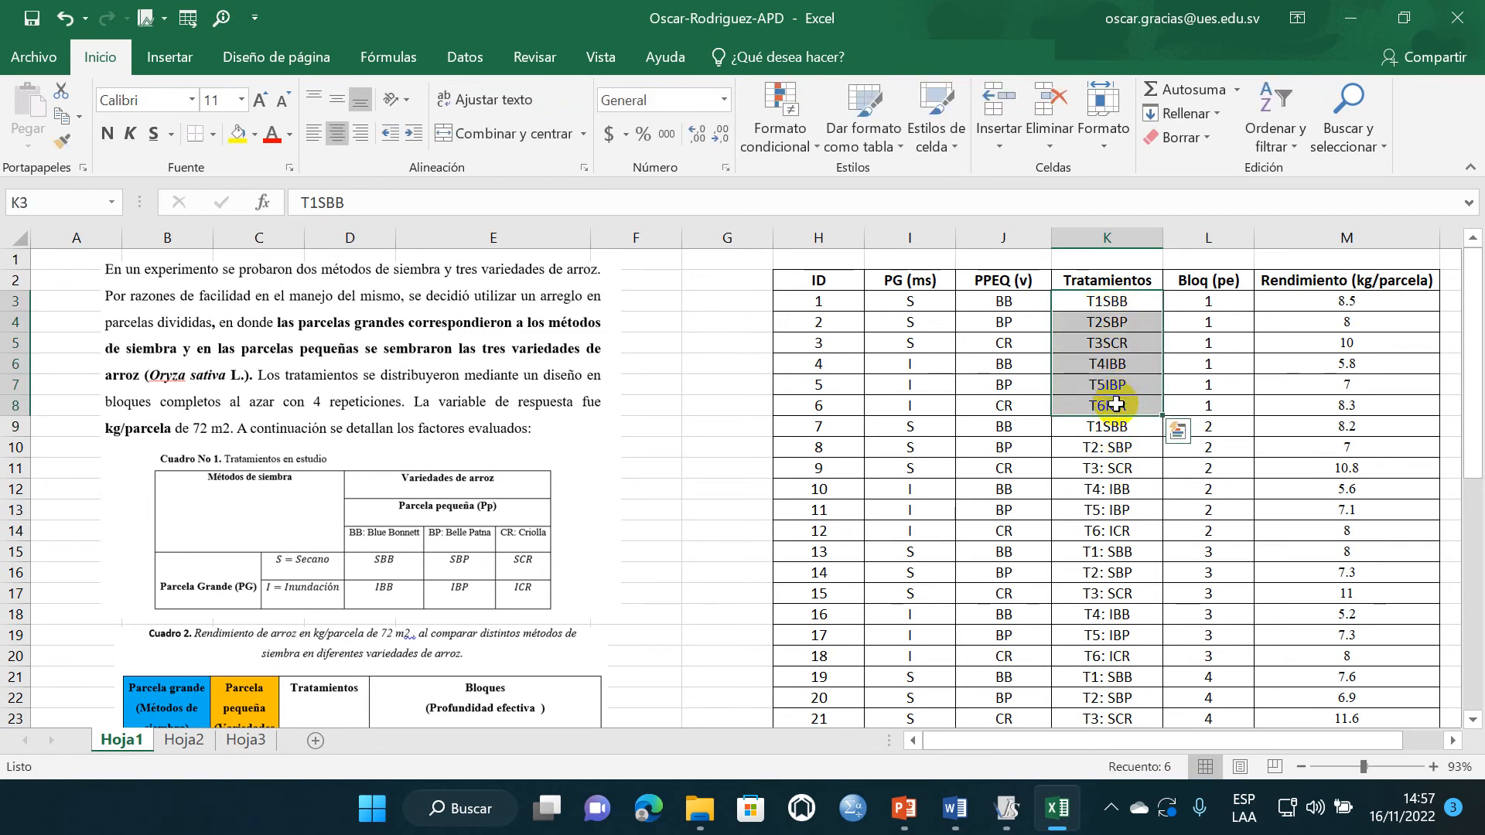
pyautogui.hotkey('ctrl', 'c')
pyautogui.click(1116, 426)
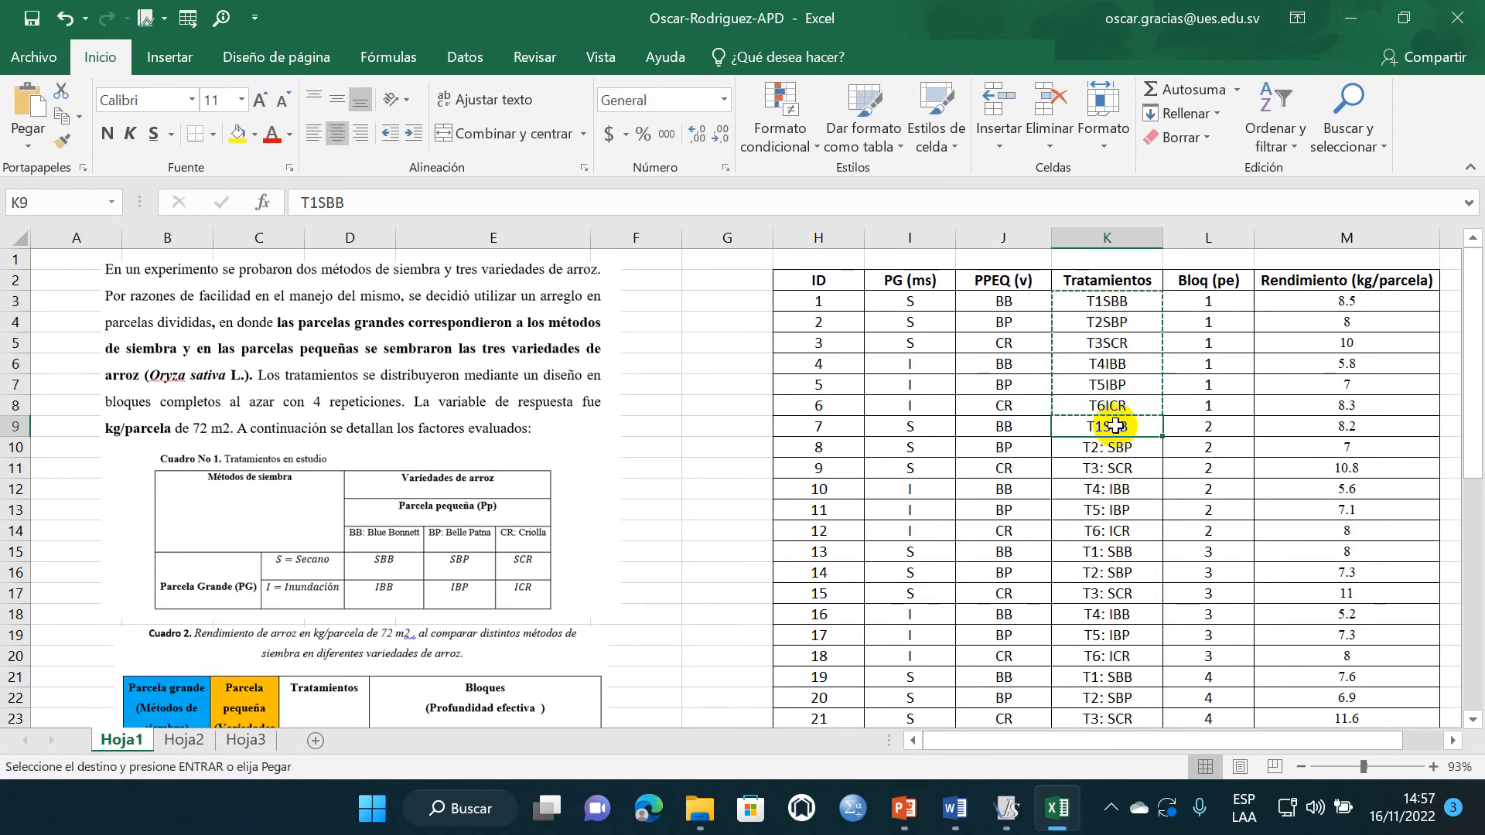
pyautogui.hotkey('shift', 'Down')
pyautogui.hotkey('shift', 'Down')
pyautogui.hotkey('shift', 'Down')
pyautogui.hotkey('shift', 'Down')
pyautogui.hotkey('shift', 'Down')
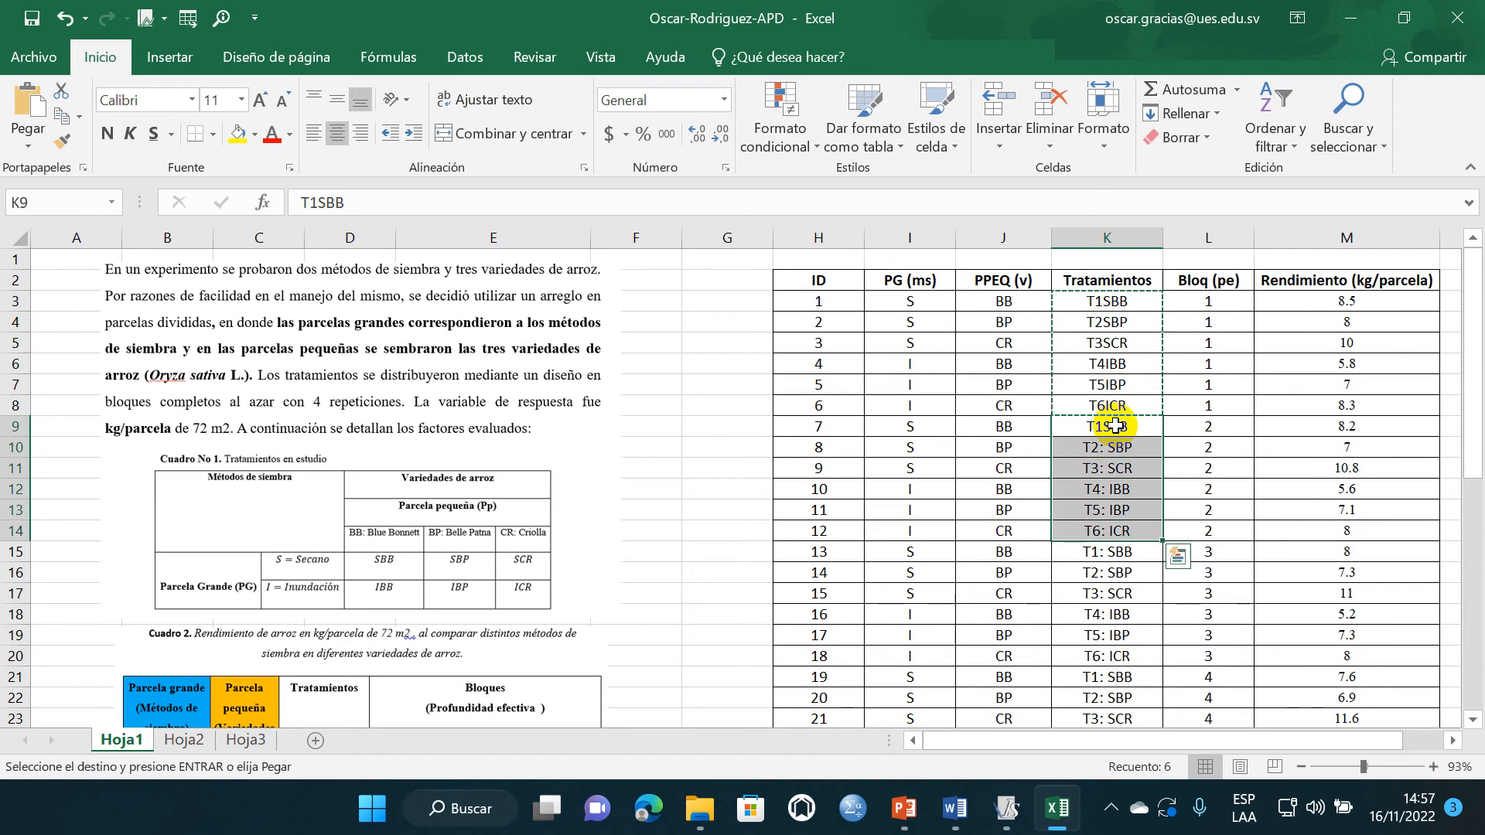
pyautogui.hotkey('ctrl', 'v')
# - Paste the copied treatment labels over the block 3 and block 4 treatments in K15:K26
pyautogui.scroll(-2, 1116, 433)
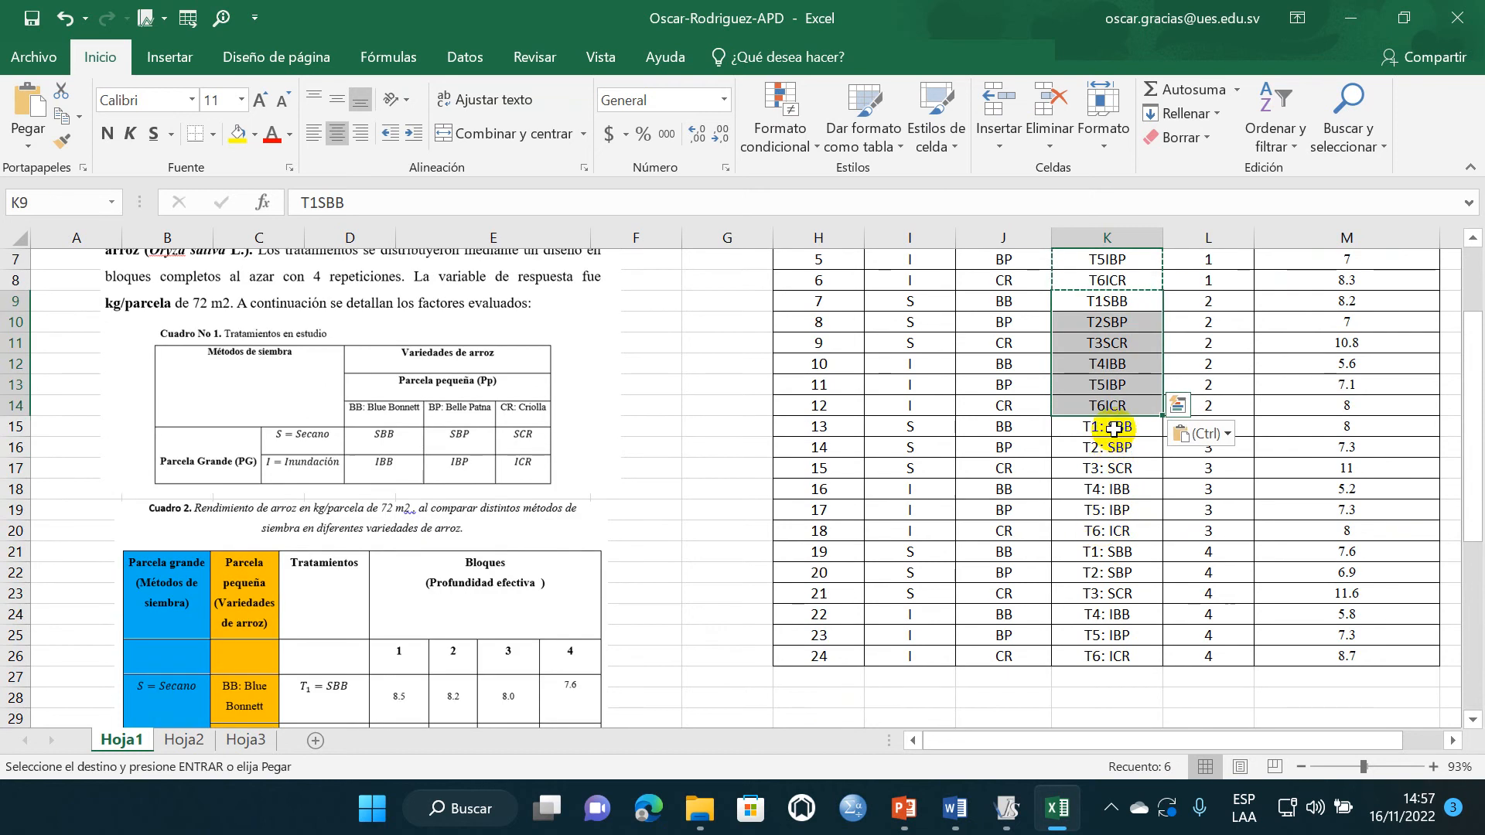
pyautogui.click(1114, 429)
pyautogui.moveTo(1111, 435); pyautogui.dragTo(1104, 651)
pyautogui.hotkey('ctrl', 'v')
pyautogui.hotkey('ctrl', 'v')
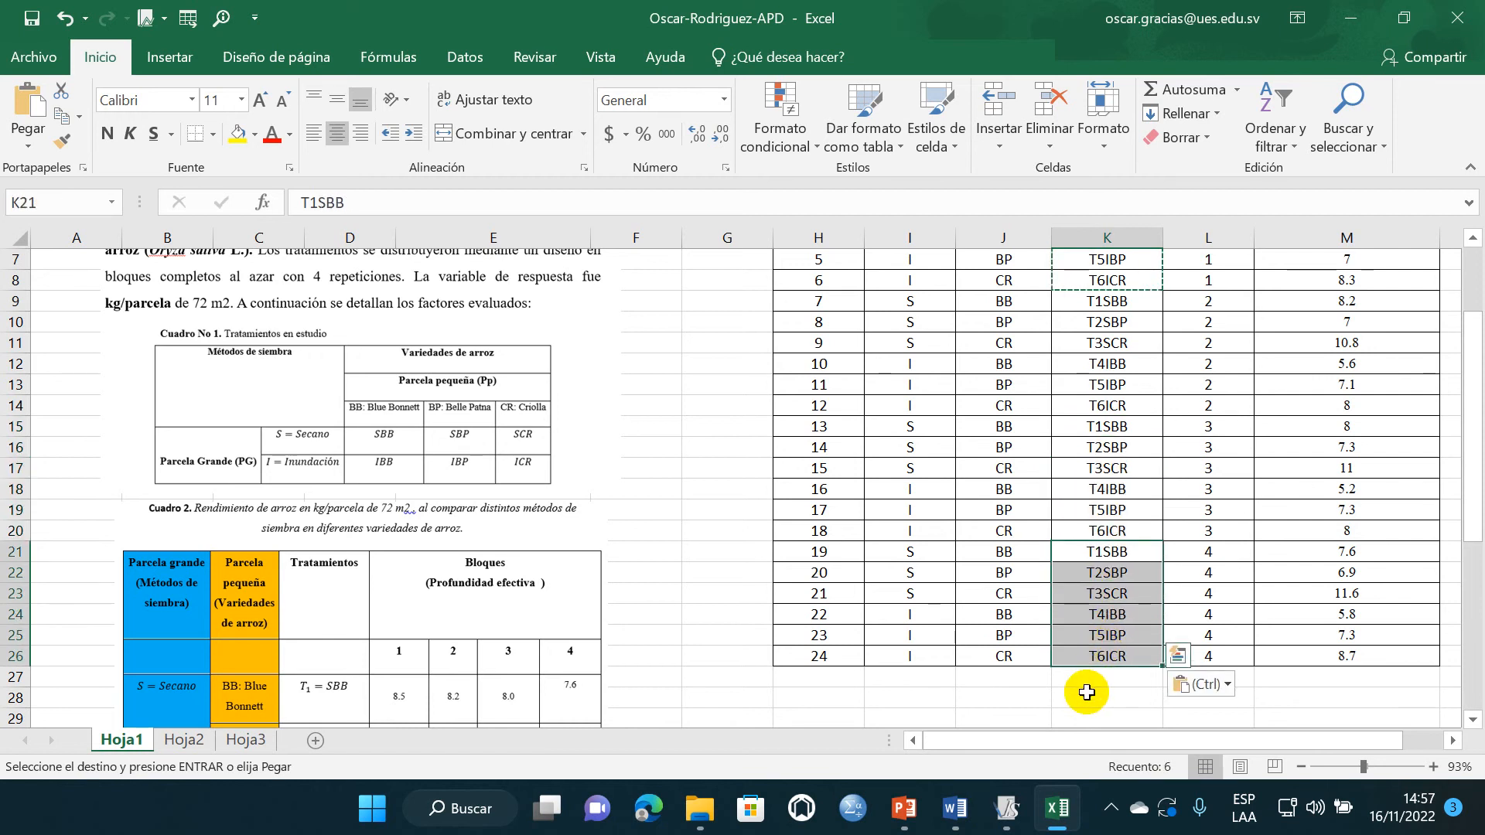
# - Copy the corrected data table H2:M26, including its headers
pyautogui.click(1103, 696)
pyautogui.scroll(2, 822, 458)
pyautogui.click(830, 287)
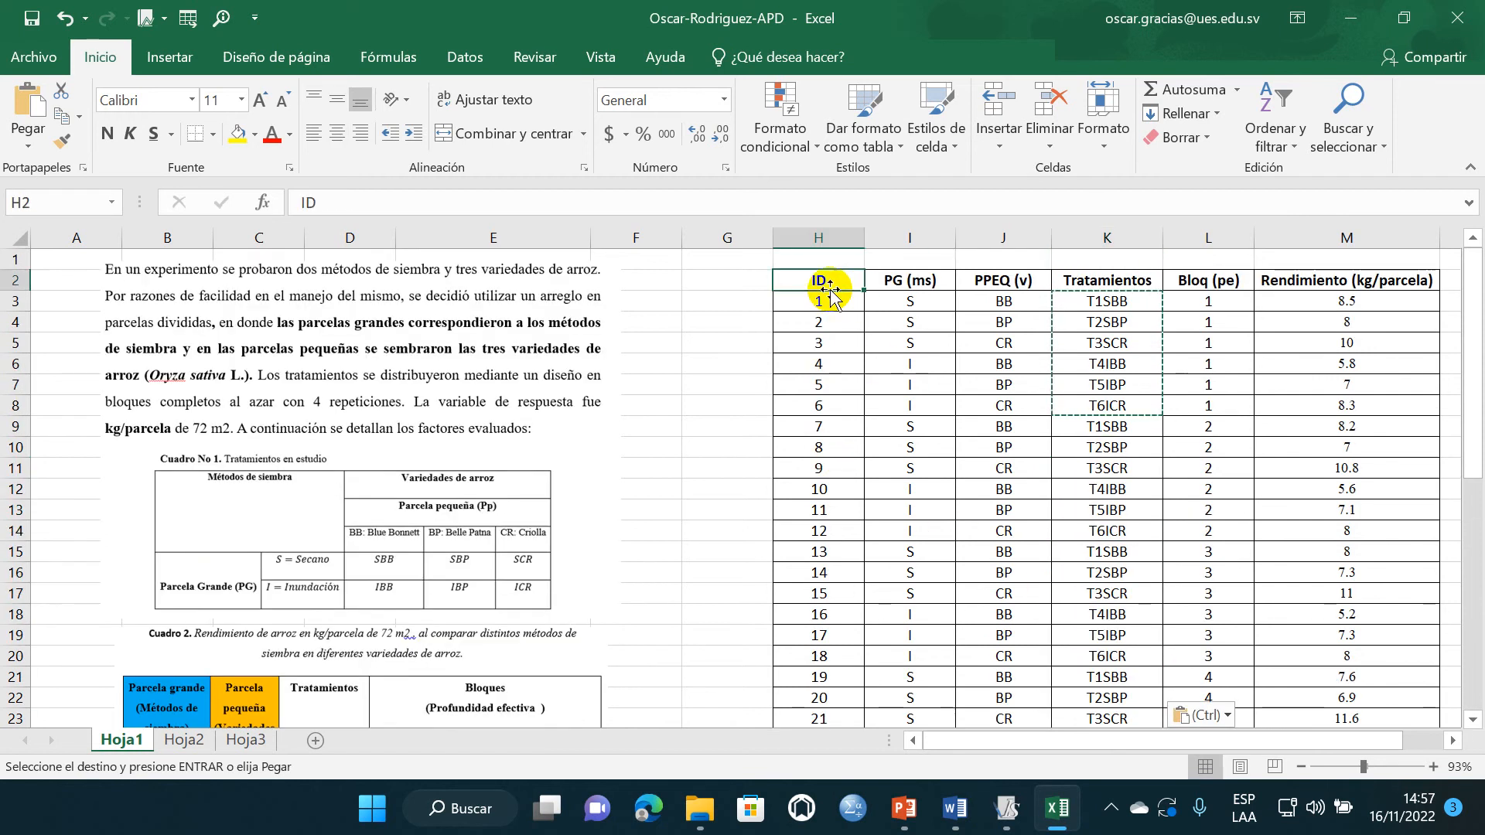
pyautogui.press('Escape')
pyautogui.moveTo(837, 381); pyautogui.dragTo(837, 366)
pyautogui.moveTo(821, 277); pyautogui.dragTo(1120, 677)
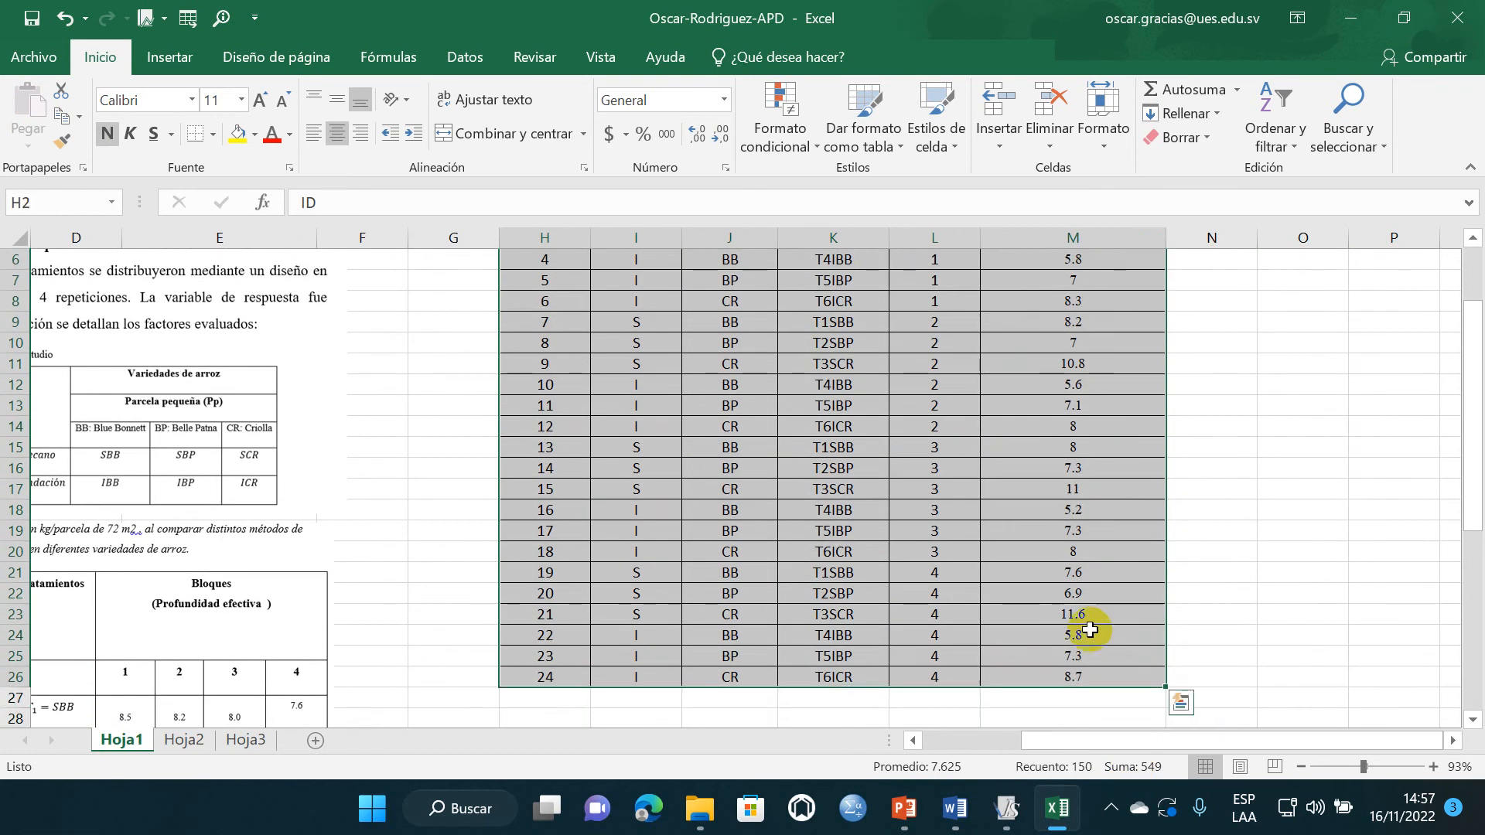
pyautogui.hotkey('ctrl', 'c')
# - Switch to InfoStat, minimize the results window and replace both open data tables with a new empty table
pyautogui.click(1004, 809)
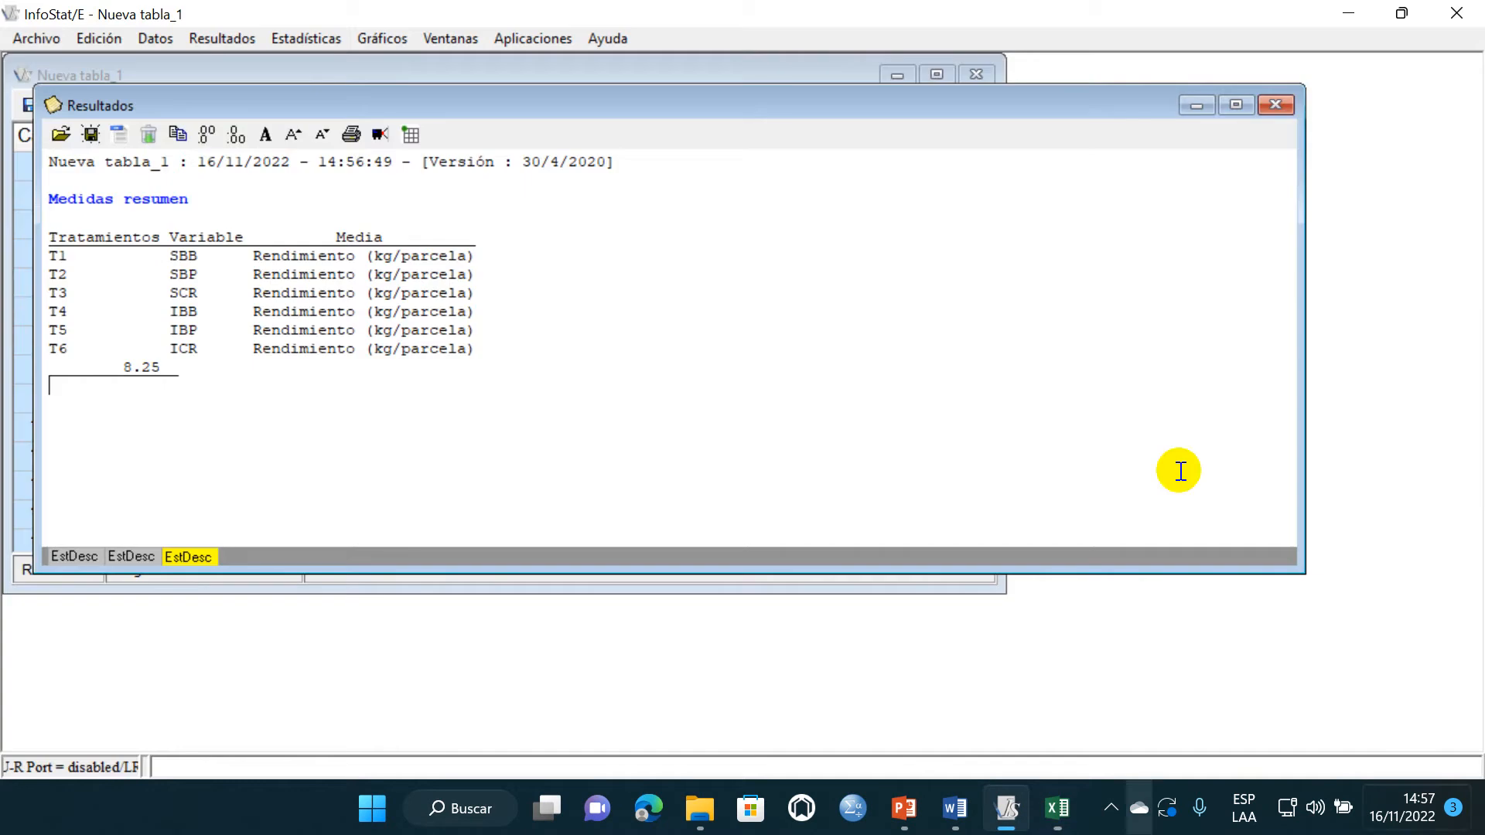
pyautogui.click(1184, 94)
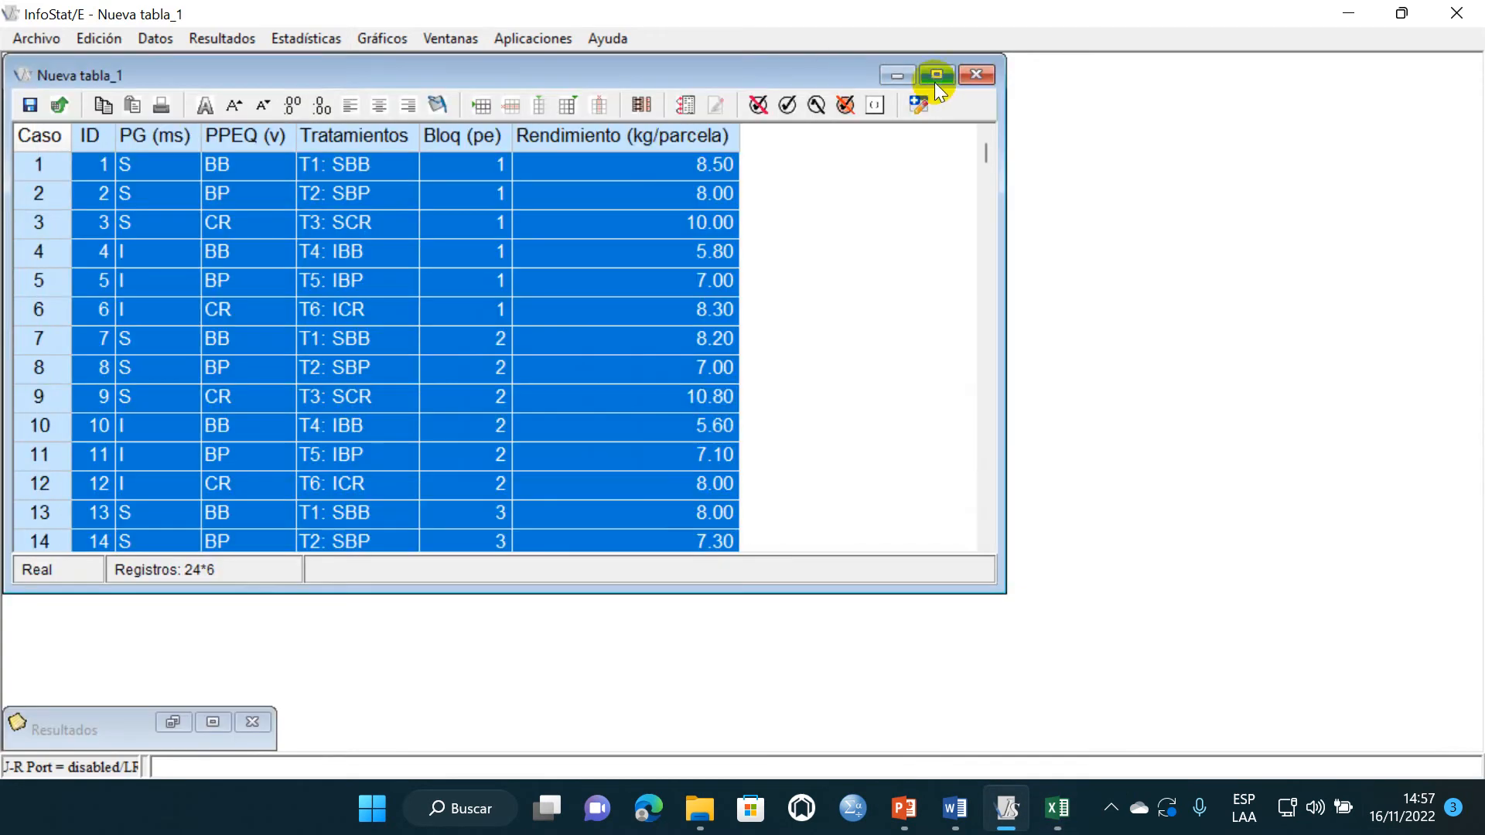
pyautogui.click(976, 75)
pyautogui.click(741, 430)
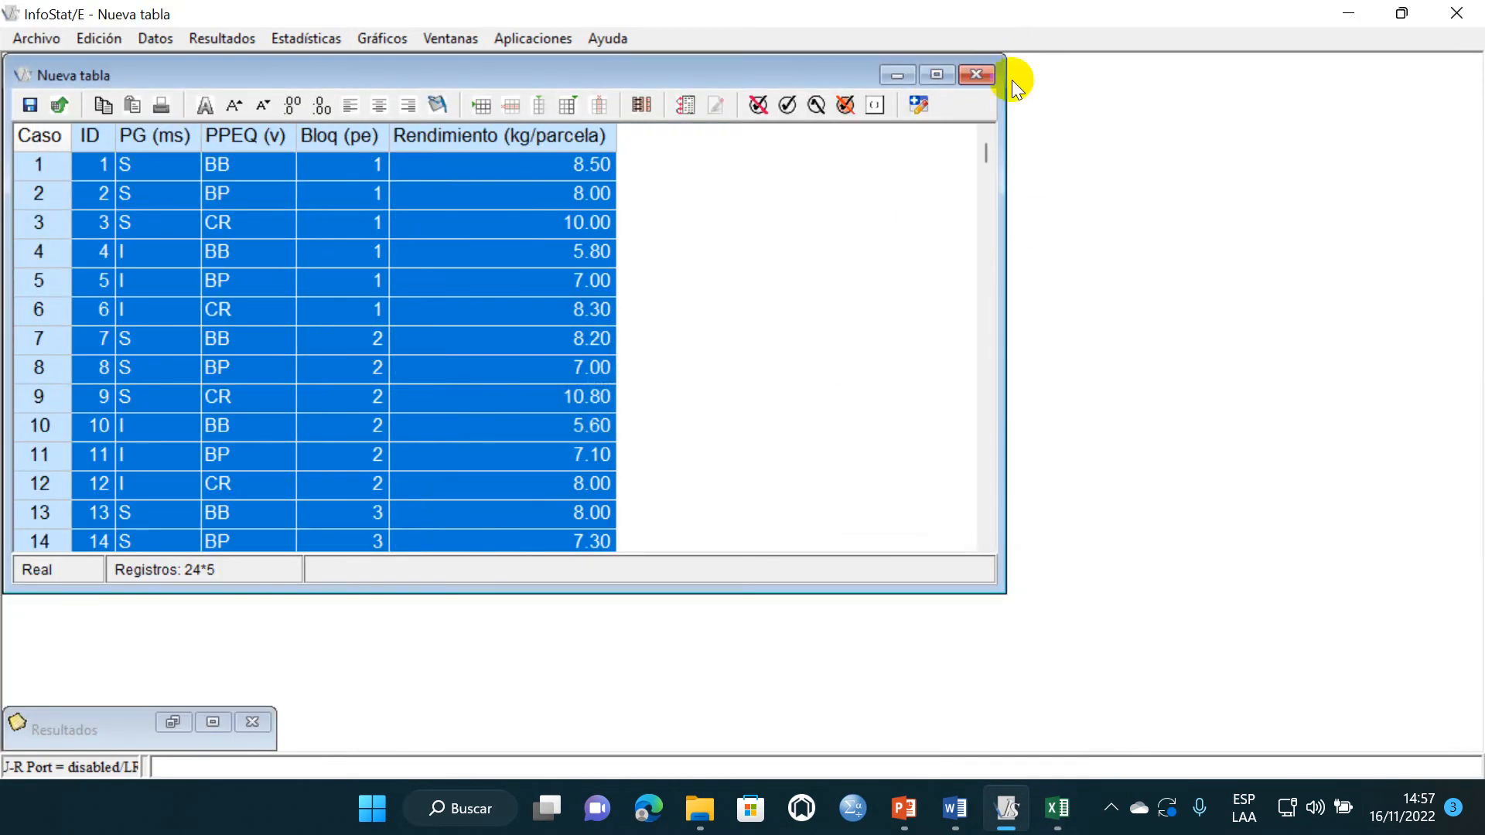
pyautogui.click(976, 75)
pyautogui.click(744, 435)
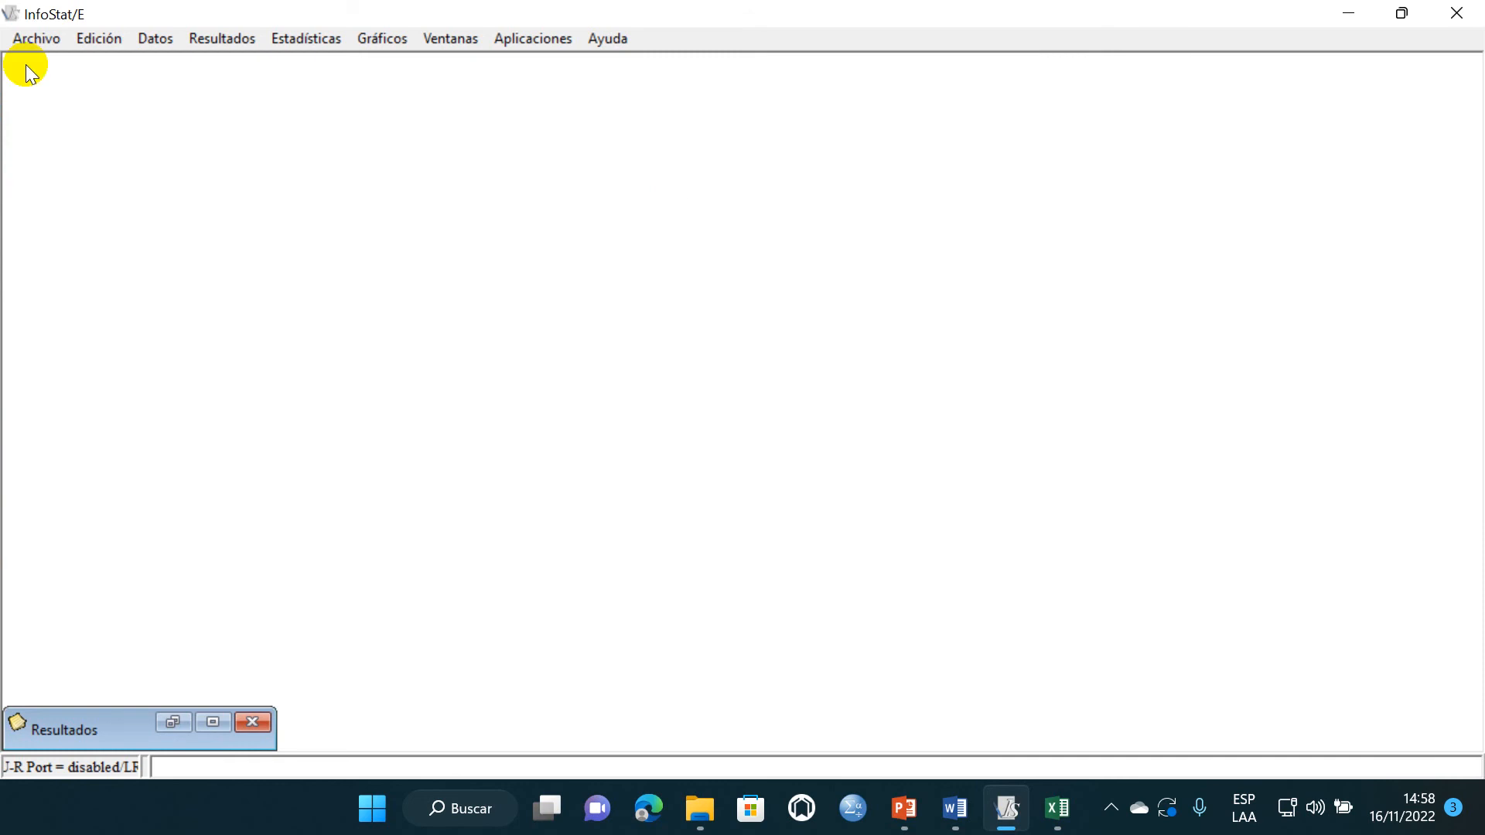
pyautogui.click(42, 38)
pyautogui.click(69, 65)
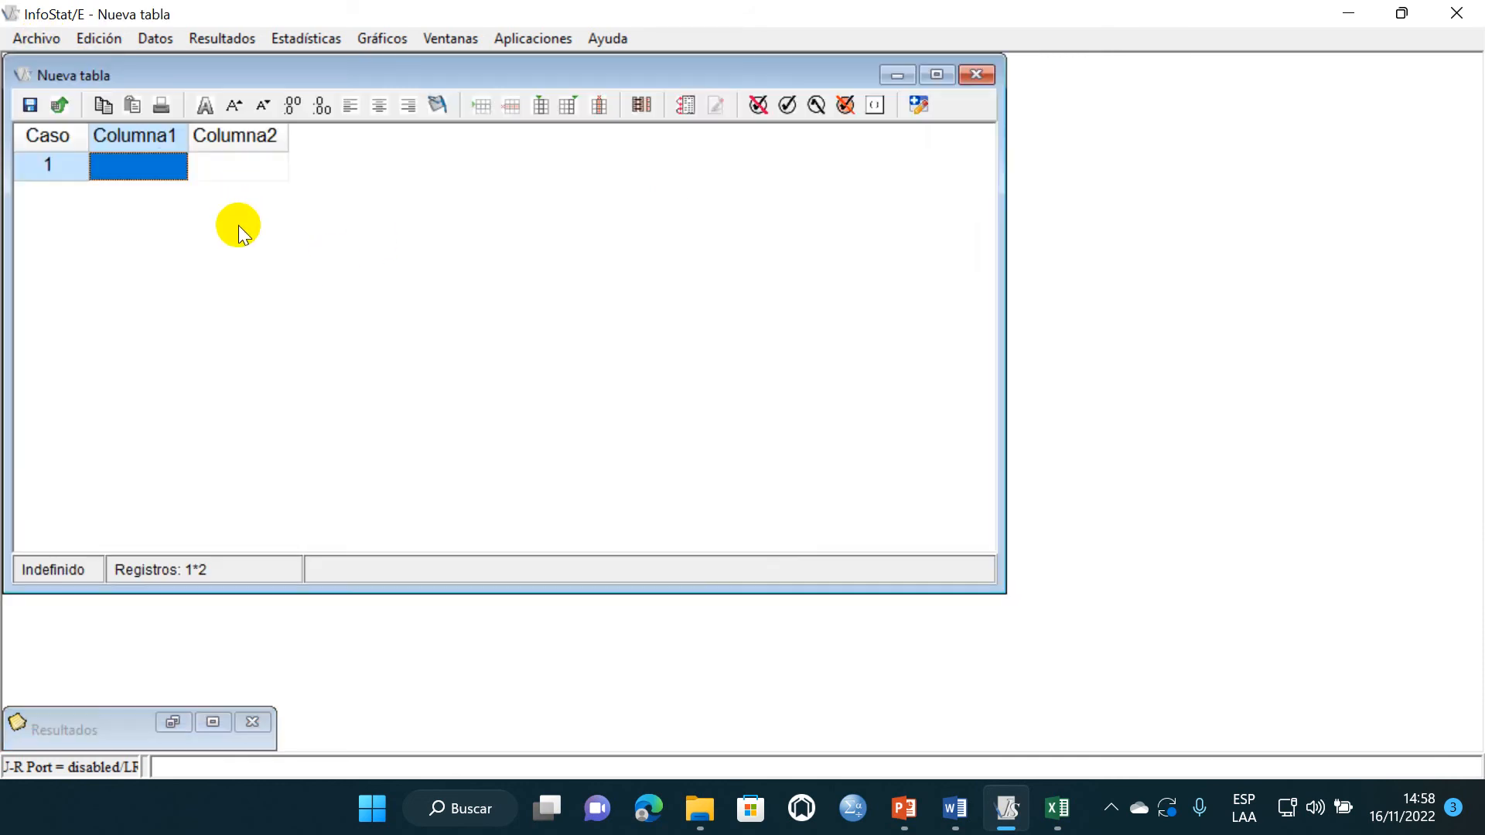
# - Paste the copied data with its column names into the new InfoStat table and maximize the table window
pyautogui.click(159, 166)
pyautogui.rightClick(158, 165)
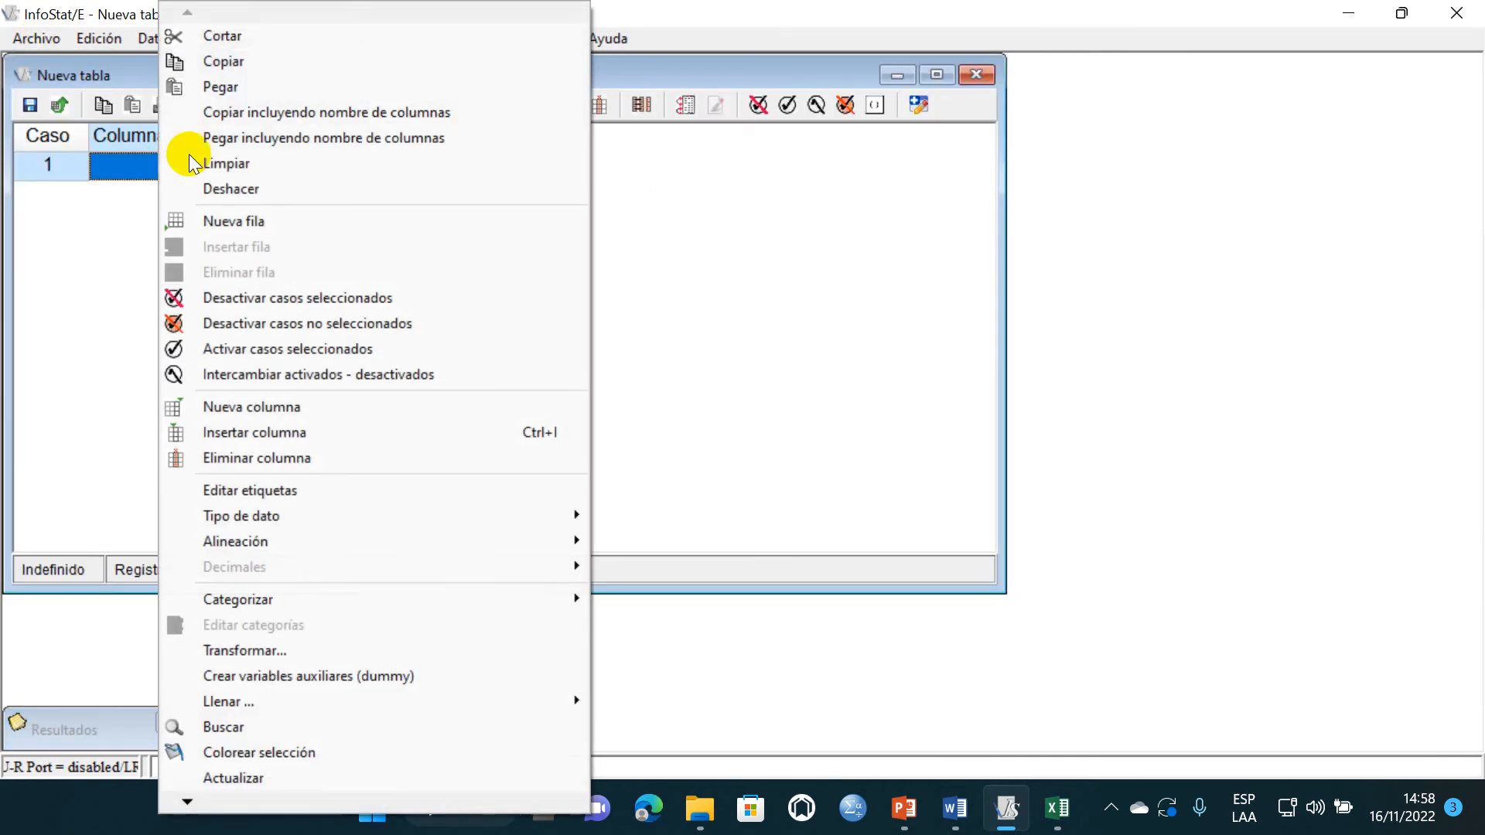
pyautogui.click(300, 137)
pyautogui.click(938, 75)
# - Run summary measures on Rendimiento (kg/parcela), classified by Tratamientos, with only Media as the statistic
pyautogui.click(342, 37)
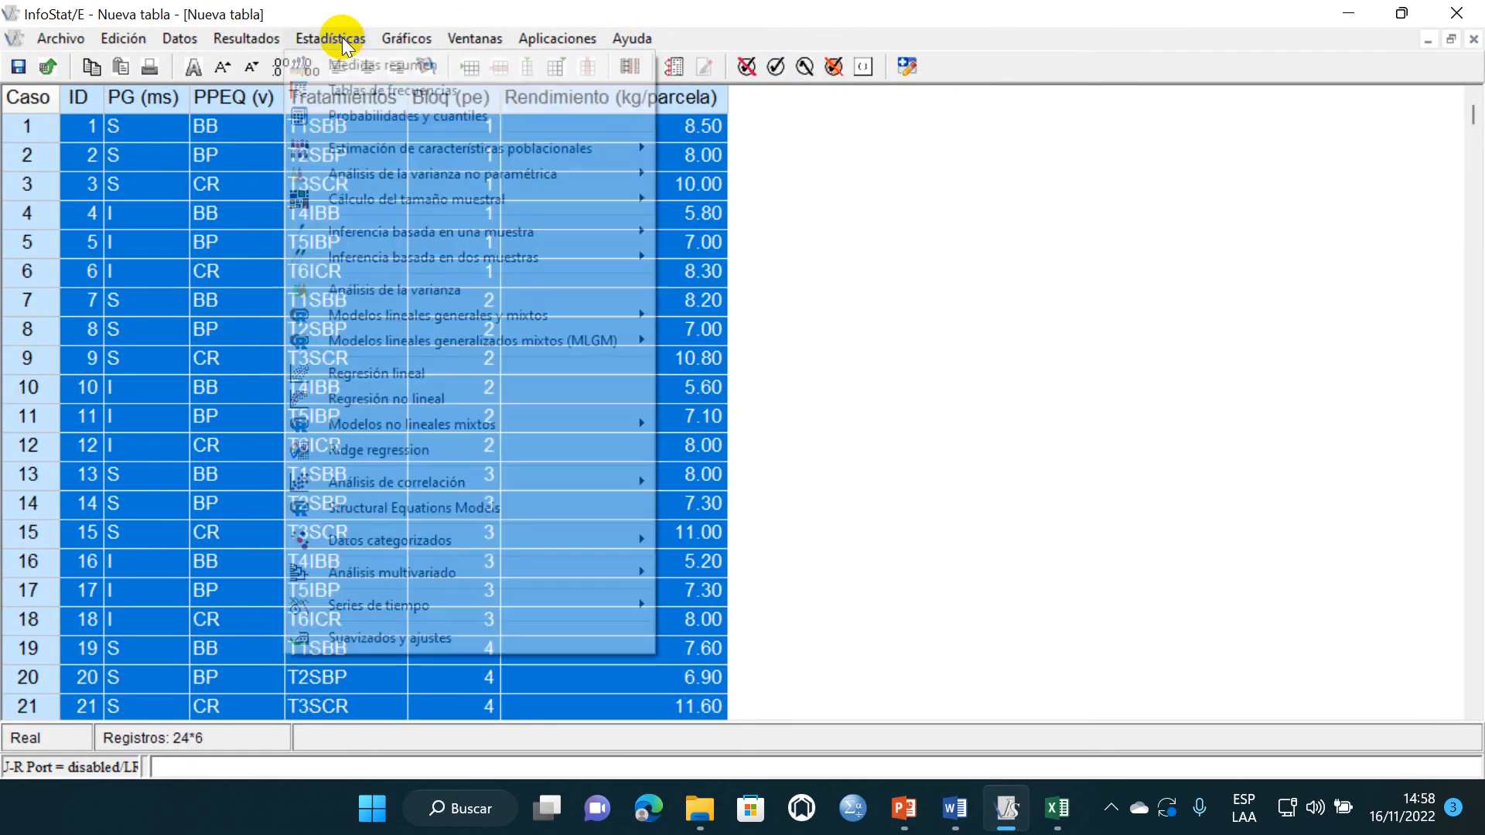
pyautogui.click(378, 66)
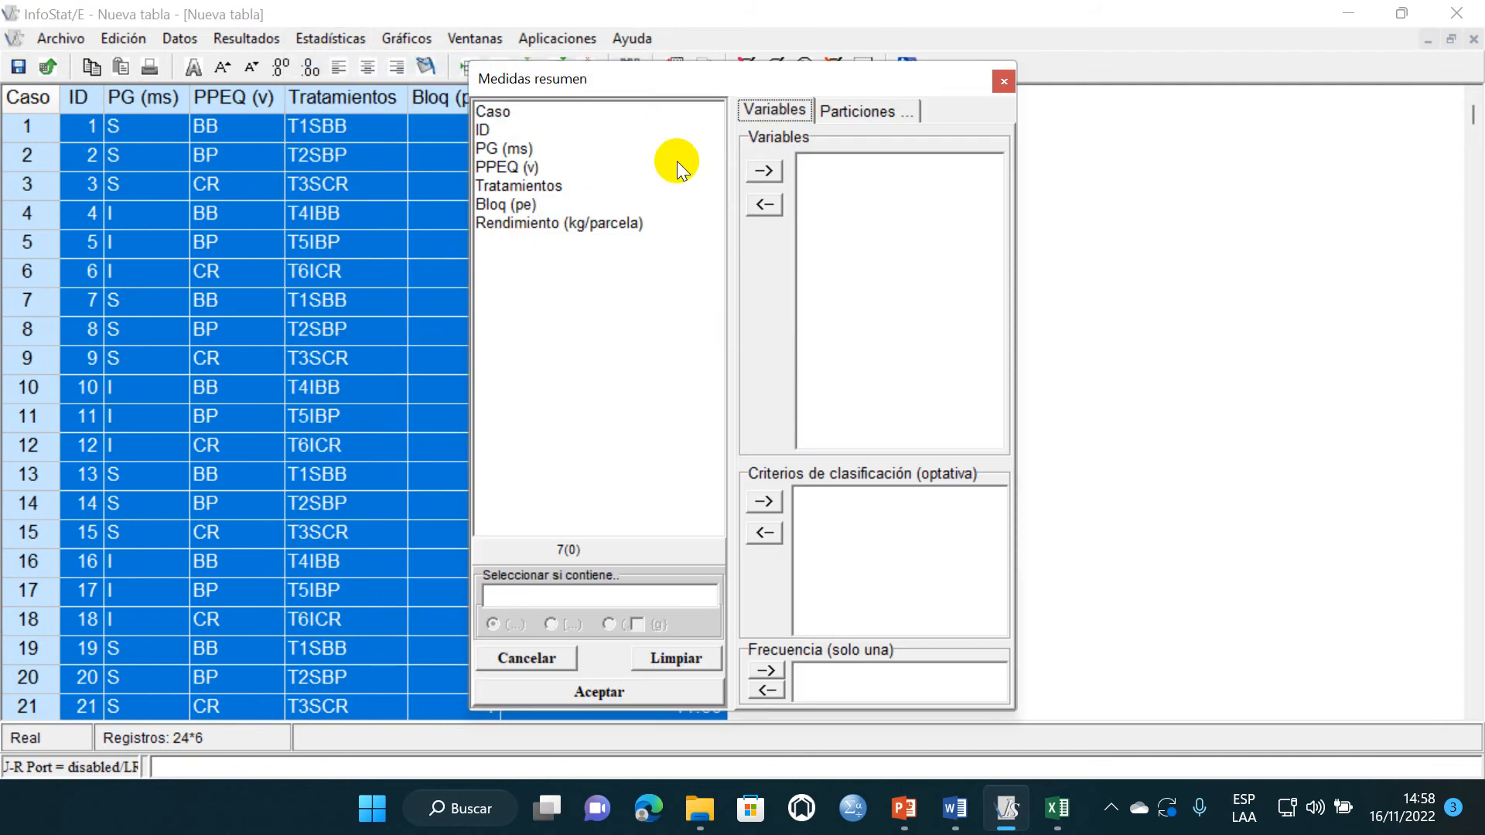
pyautogui.click(576, 225)
pyautogui.click(765, 171)
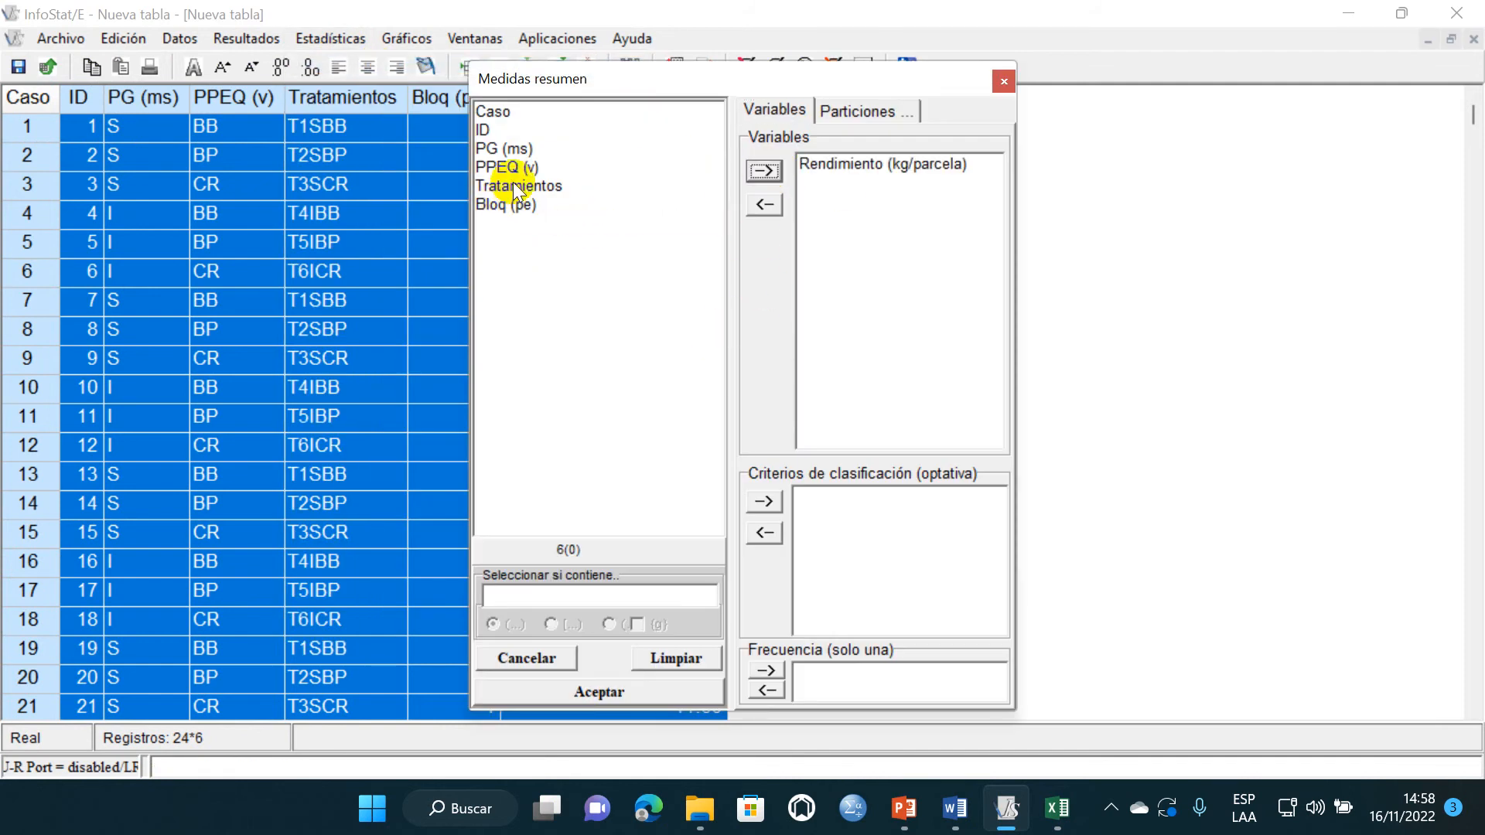
pyautogui.click(514, 184)
pyautogui.click(764, 501)
pyautogui.click(652, 691)
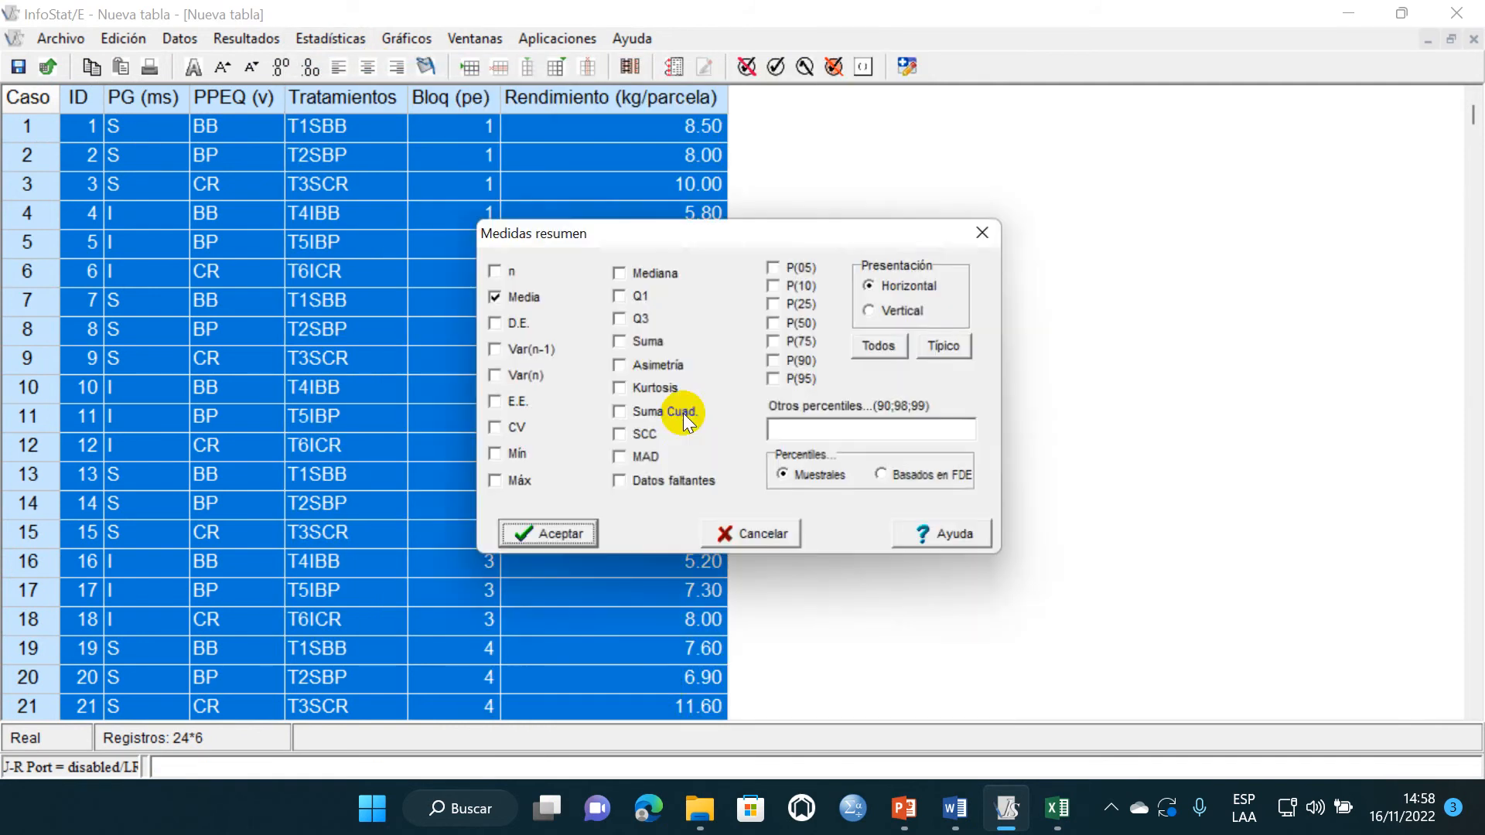
pyautogui.click(538, 539)
# - Copy the treatment means results with the Medidas resumen heading and paste them at B43 of Hoja2 in Excel
pyautogui.moveTo(470, 355); pyautogui.dragTo(4, 237)
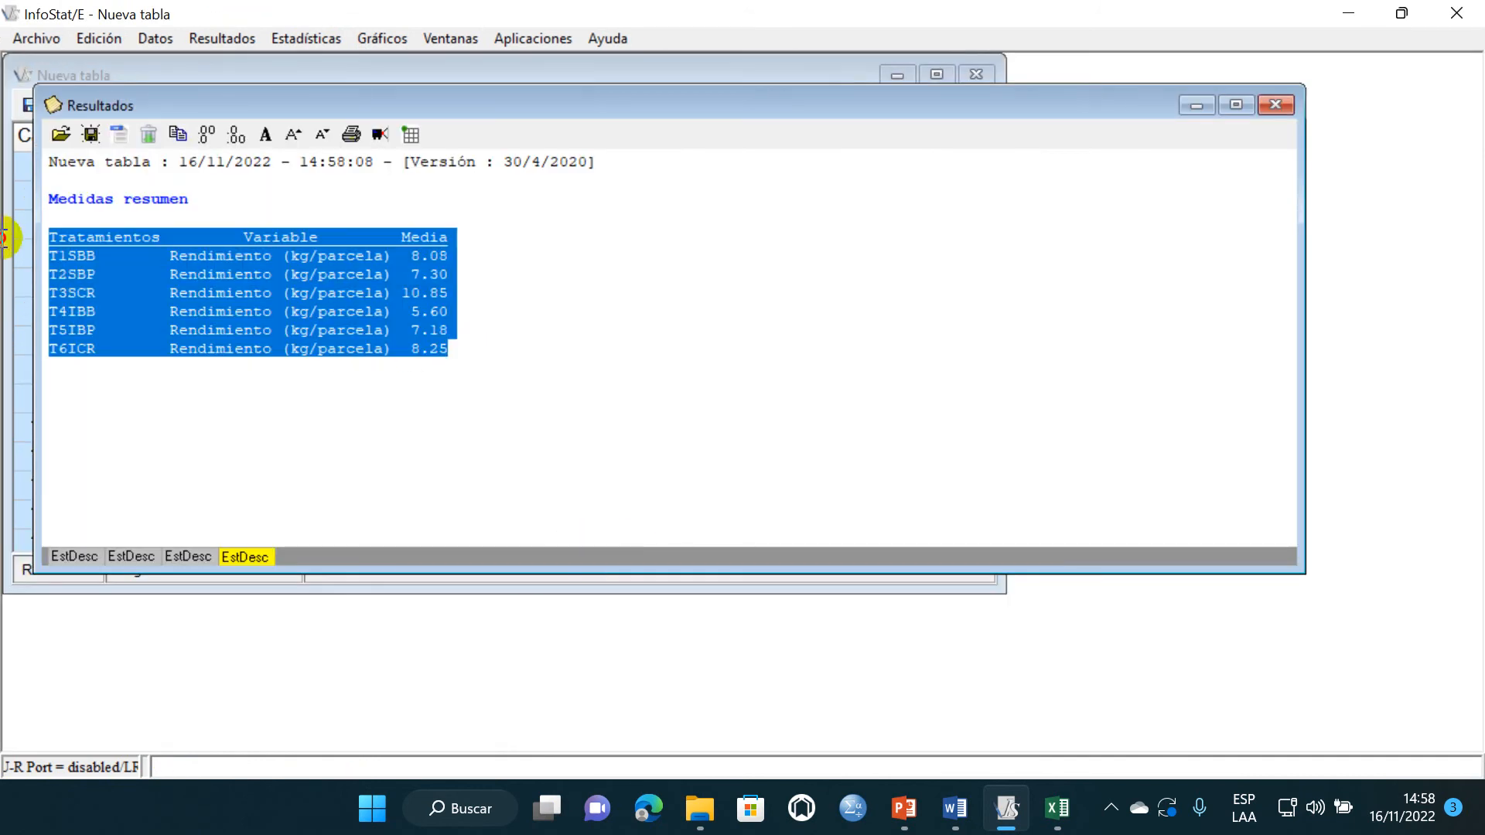
pyautogui.moveTo(454, 352); pyautogui.dragTo(64, 208)
pyautogui.click(1060, 819)
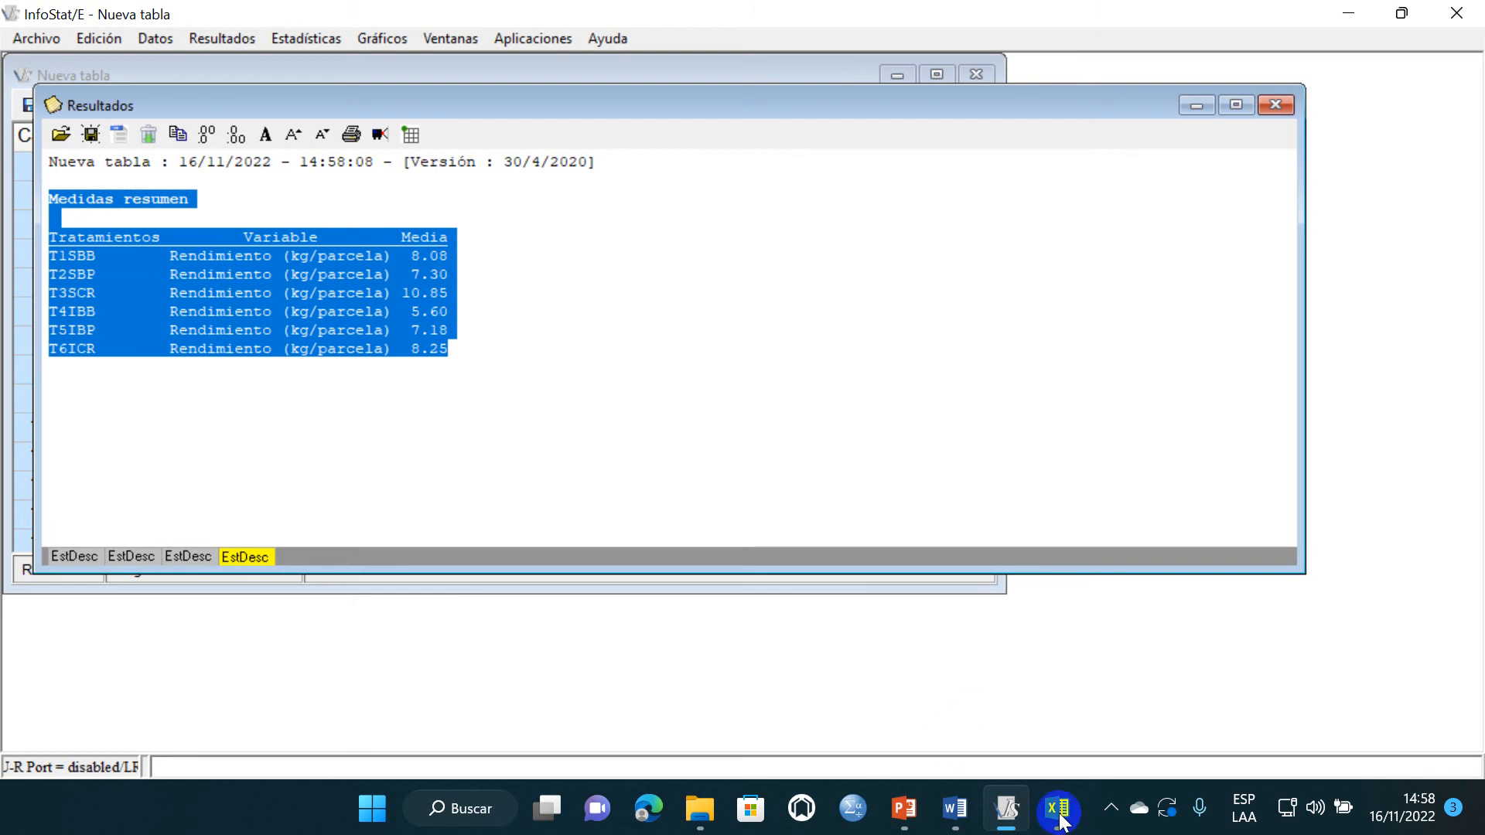
pyautogui.scroll(-10, 425, 603)
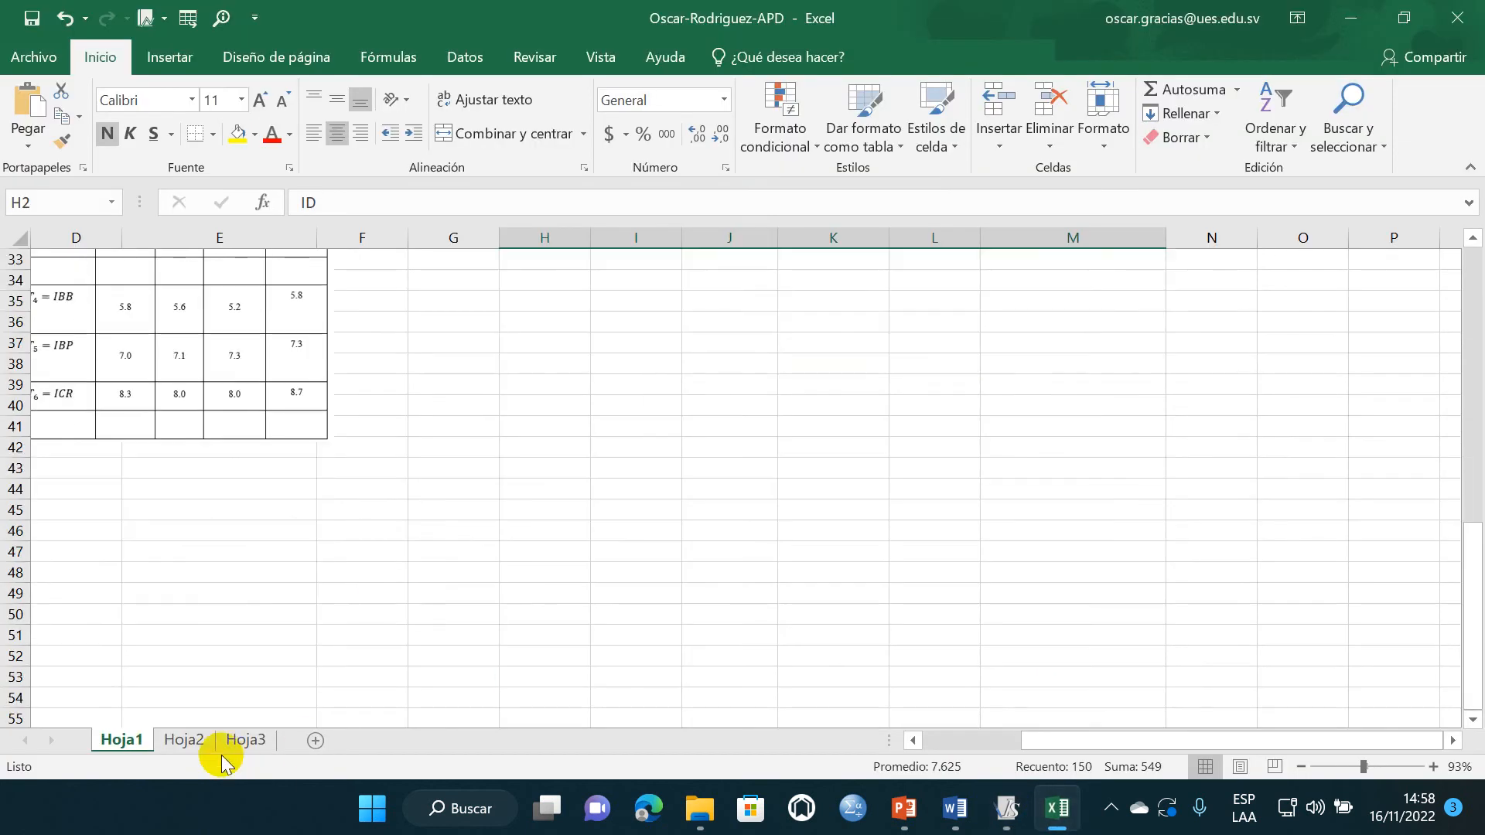
pyautogui.click(219, 748)
pyautogui.scroll(-6, 232, 580)
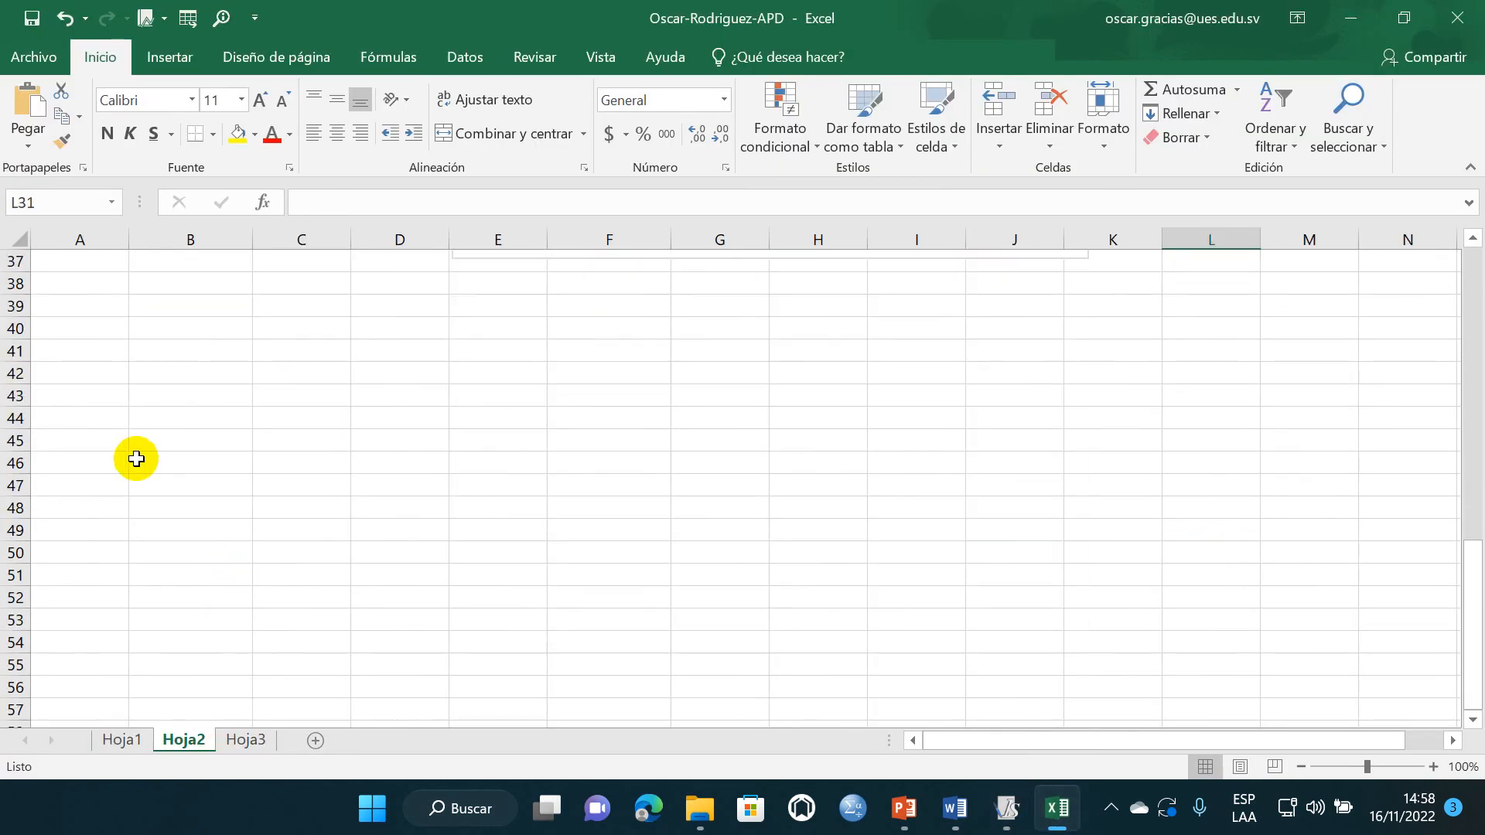
pyautogui.click(158, 396)
pyautogui.hotkey('ctrl', 'v')
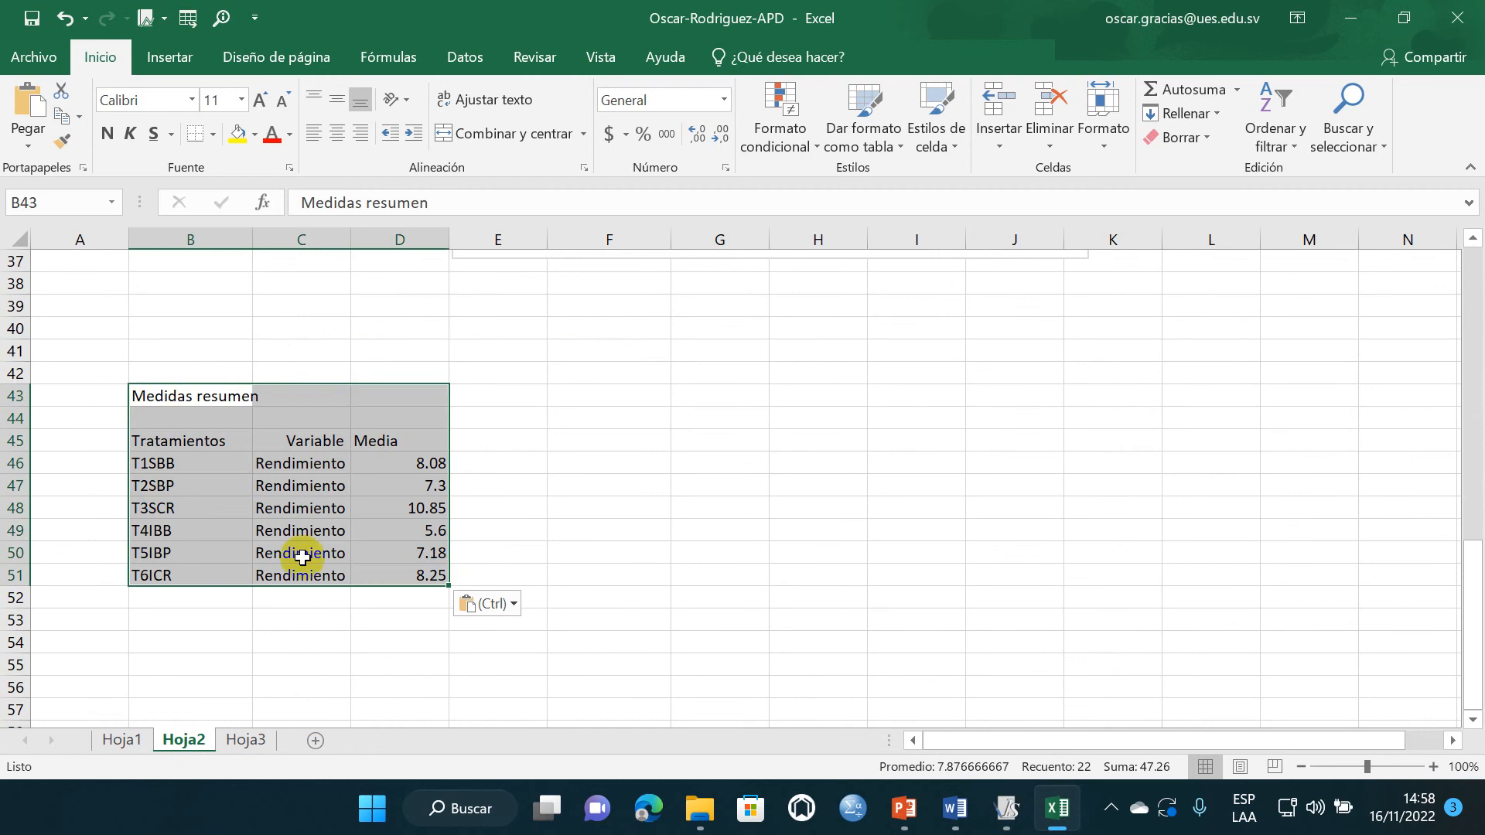
# - Copy the treatment labels in B46:B51 to the cells starting at F46
pyautogui.click(283, 611)
pyautogui.scroll(-2, 152, 474)
pyautogui.moveTo(171, 333); pyautogui.dragTo(186, 437)
pyautogui.hotkey('ctrl', 'c')
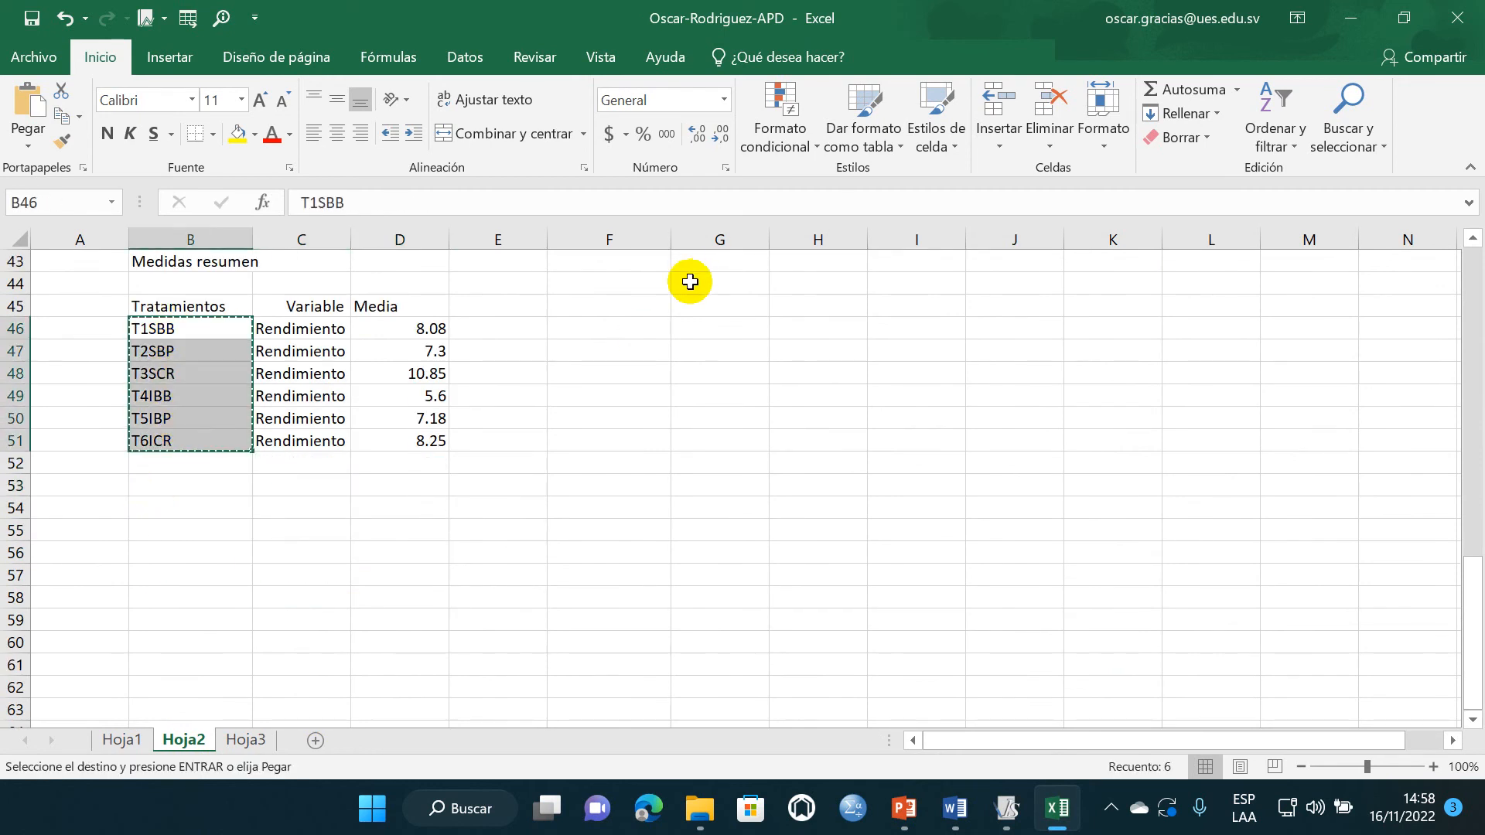
pyautogui.click(620, 325)
pyautogui.hotkey('ctrl', 'v')
# - Copy the treatment means in D46:D51 to the cells starting at G46, beside the copied labels
pyautogui.click(484, 481)
pyautogui.moveTo(408, 328); pyautogui.dragTo(424, 438)
pyautogui.hotkey('ctrl', 'c')
pyautogui.click(706, 333)
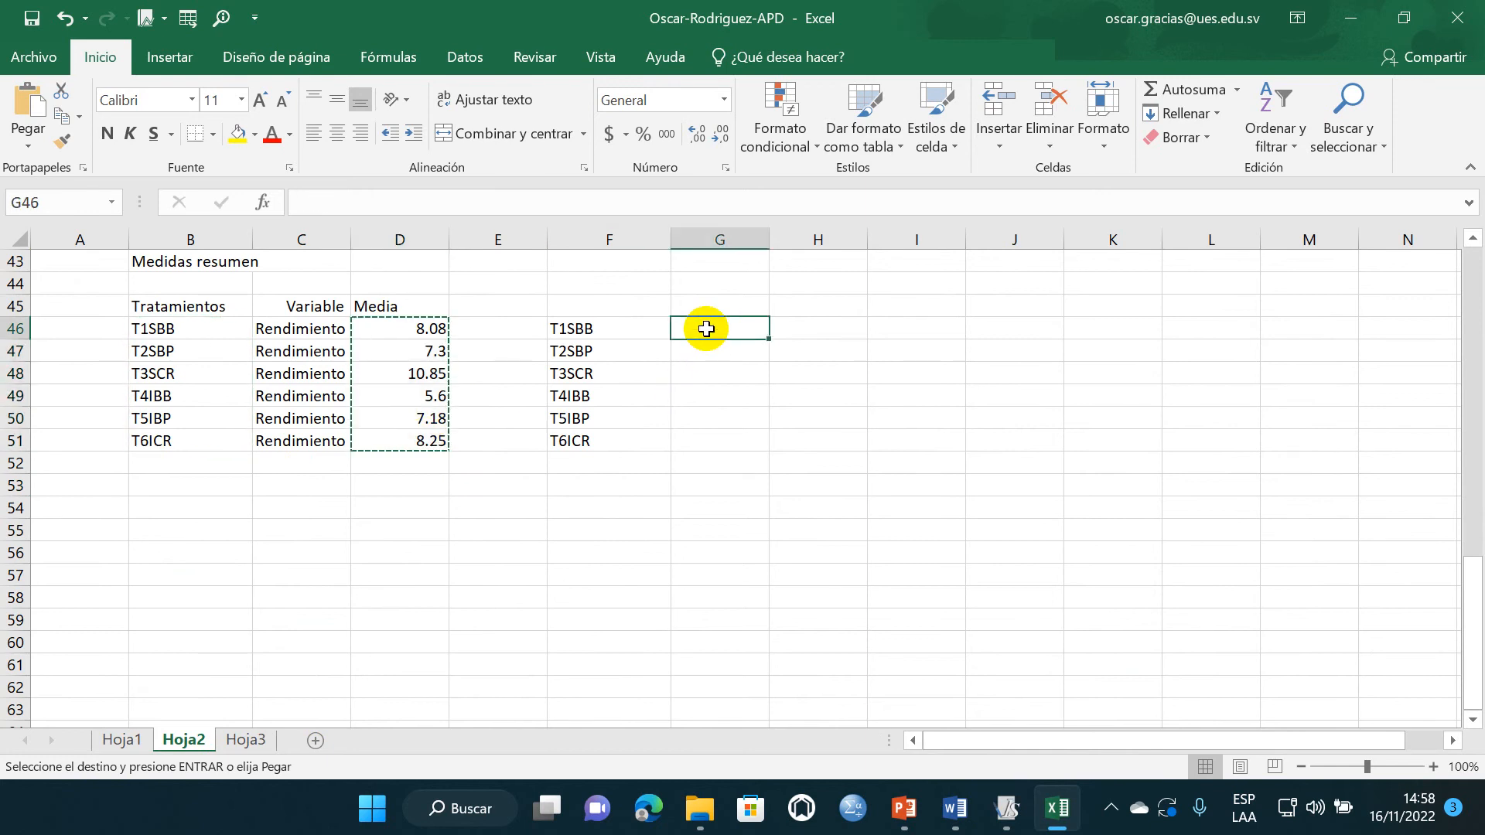
pyautogui.hotkey('ctrl', 'v')
pyautogui.click(606, 472)
# - Insert a clustered column chart from F46:G51 and enlarge it to span about columns E to K and rows 45 to 61
pyautogui.moveTo(580, 325); pyautogui.dragTo(723, 445)
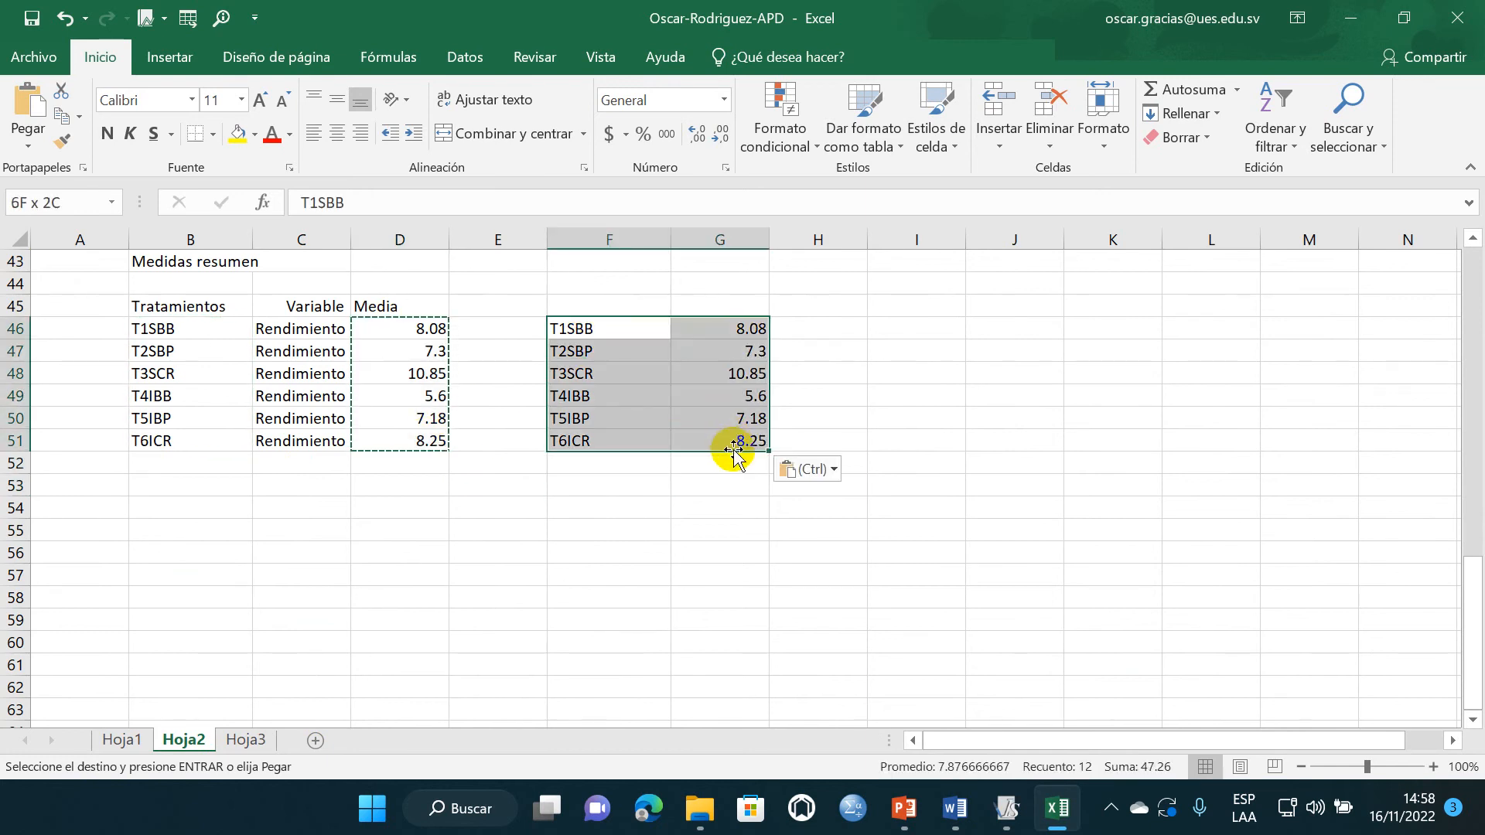
pyautogui.click(170, 56)
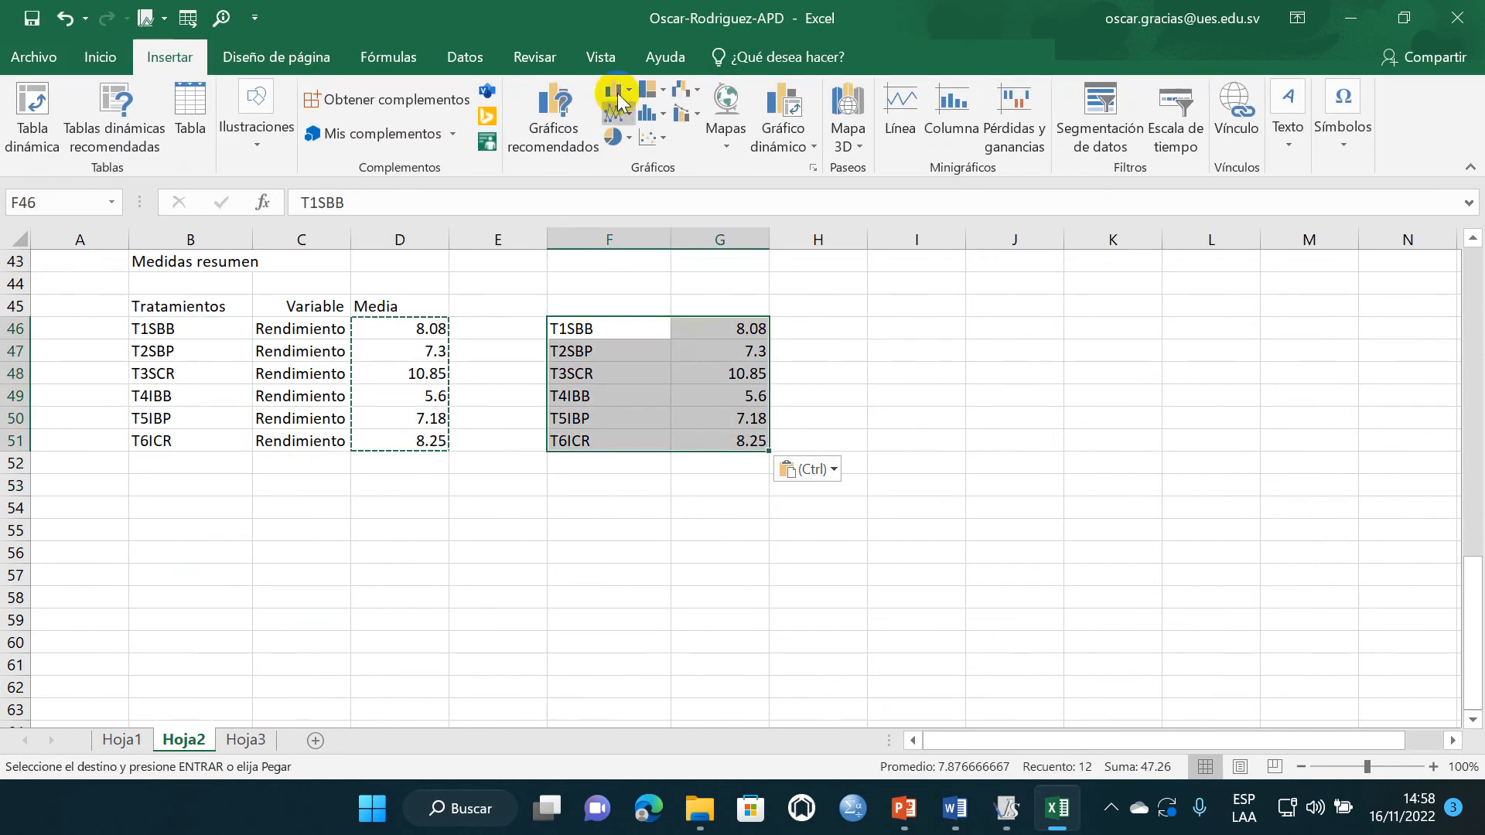
pyautogui.click(632, 90)
pyautogui.click(630, 146)
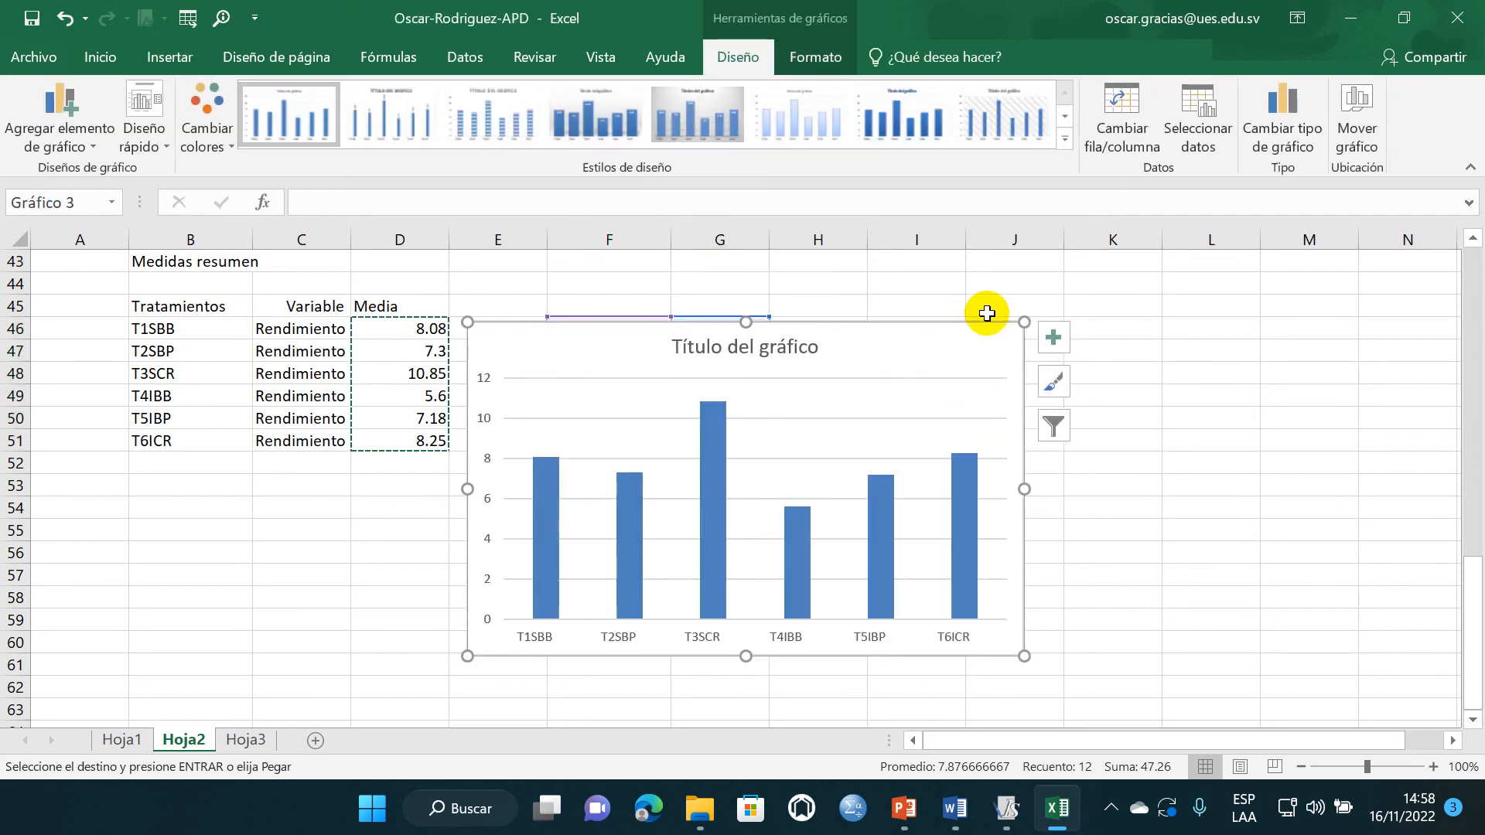
pyautogui.moveTo(1021, 321); pyautogui.dragTo(1119, 303)
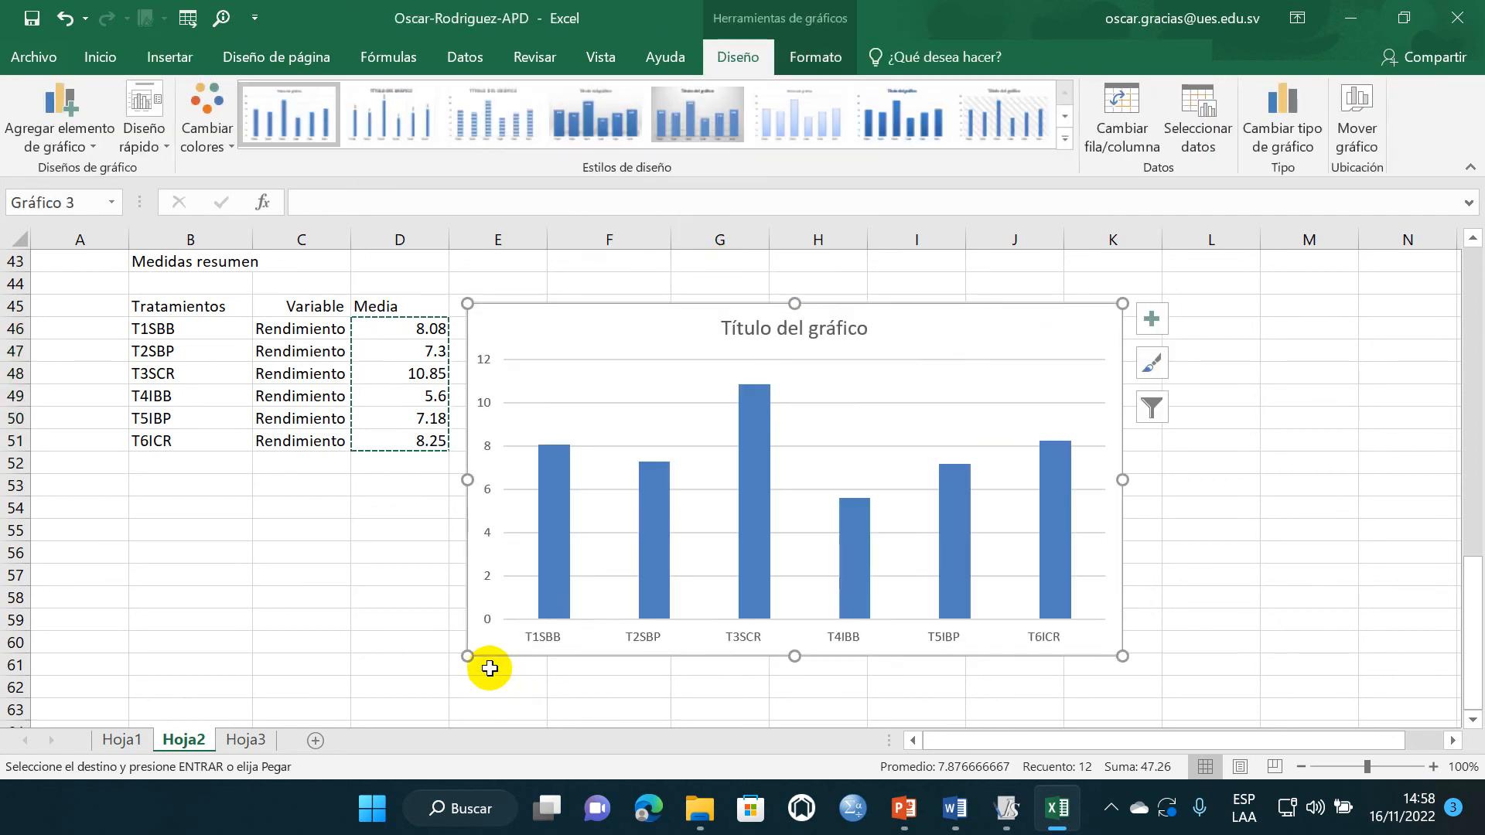
pyautogui.moveTo(471, 656); pyautogui.dragTo(470, 672)
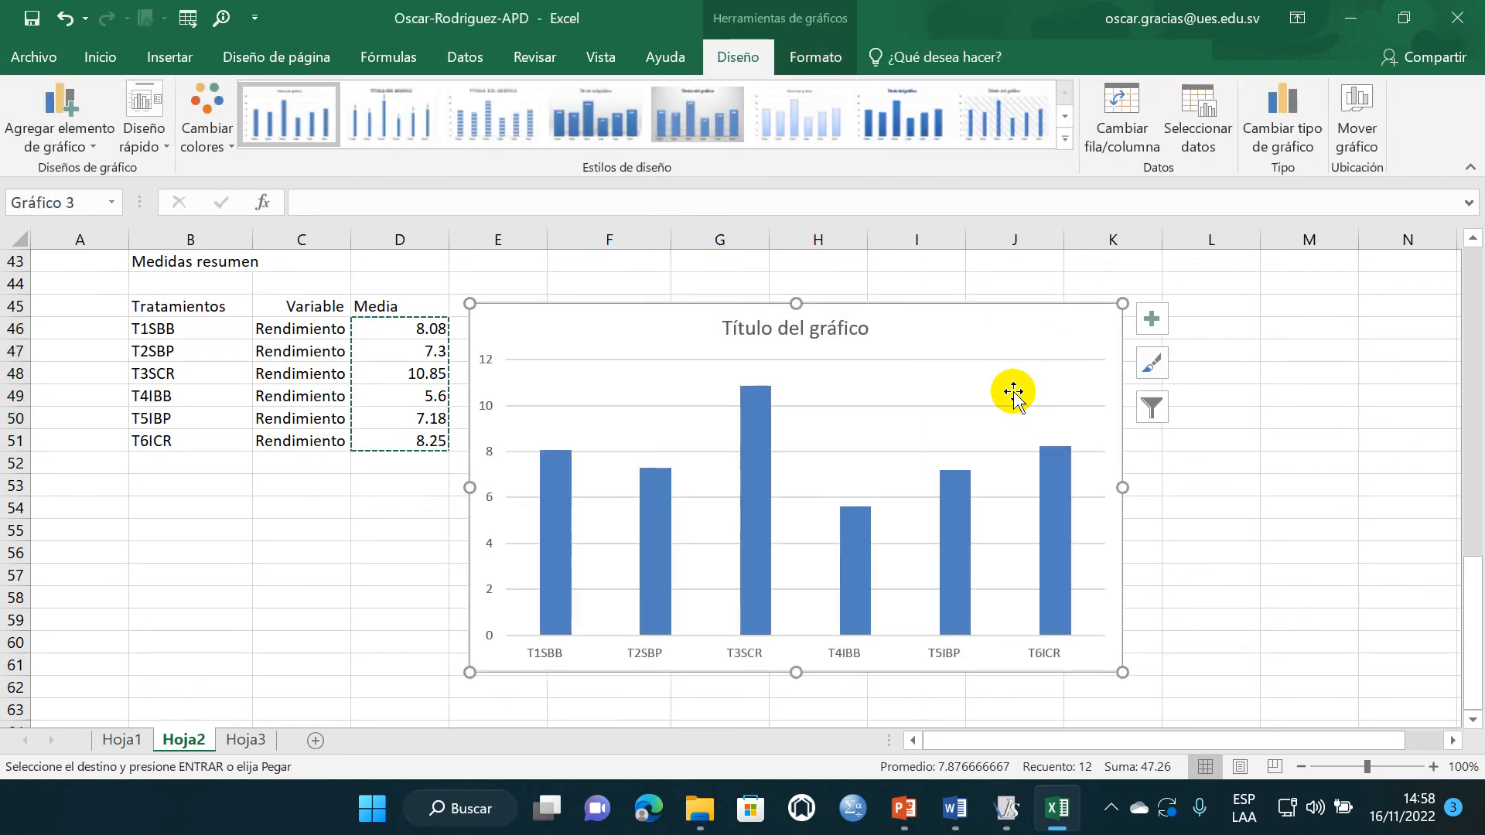
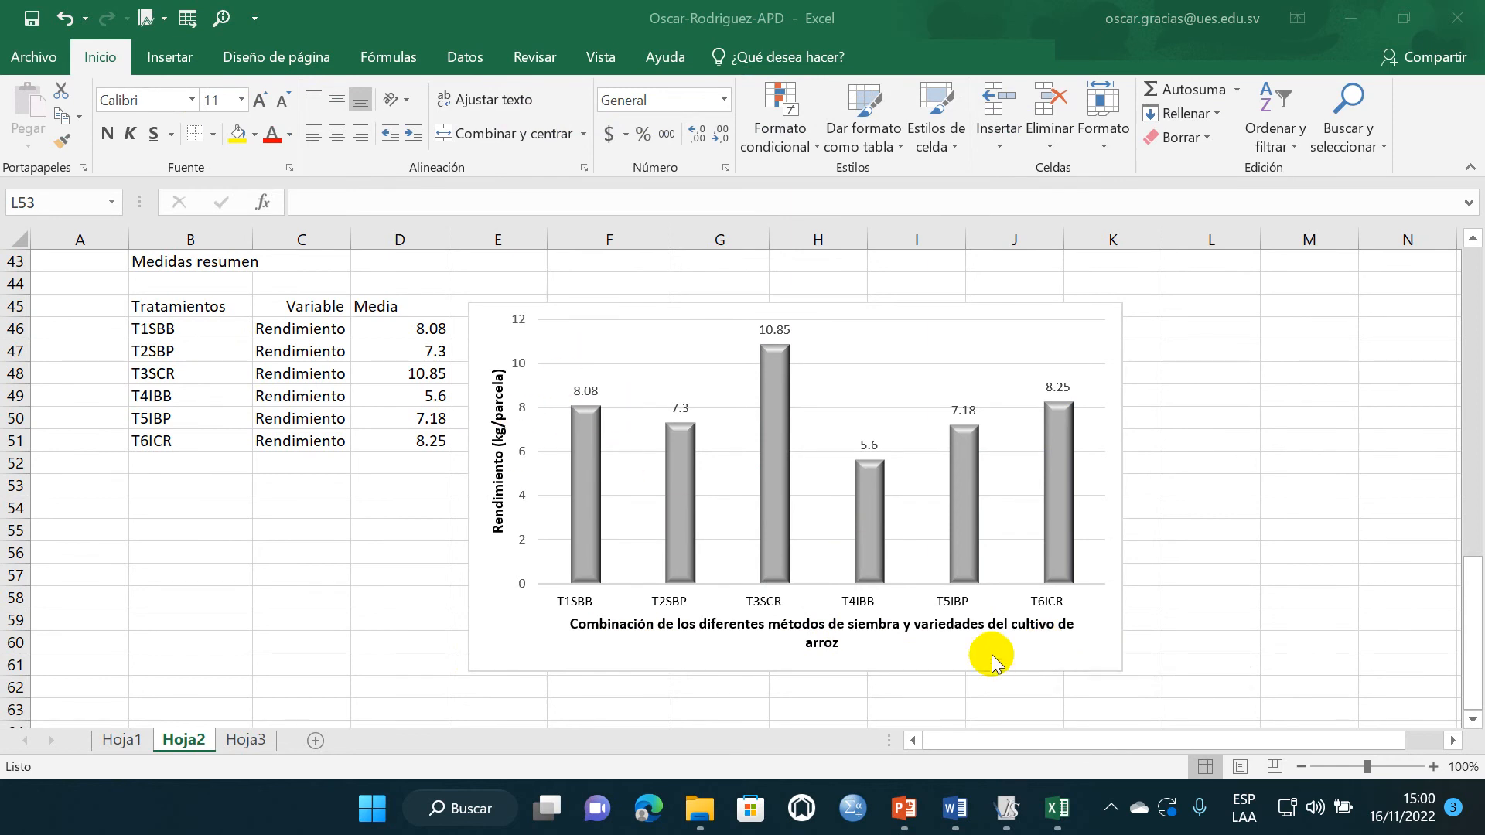
# - Copy the treatment combination chart and paste it in the Word report below the interaction histogram's Interpretación lines
pyautogui.click(1094, 655)
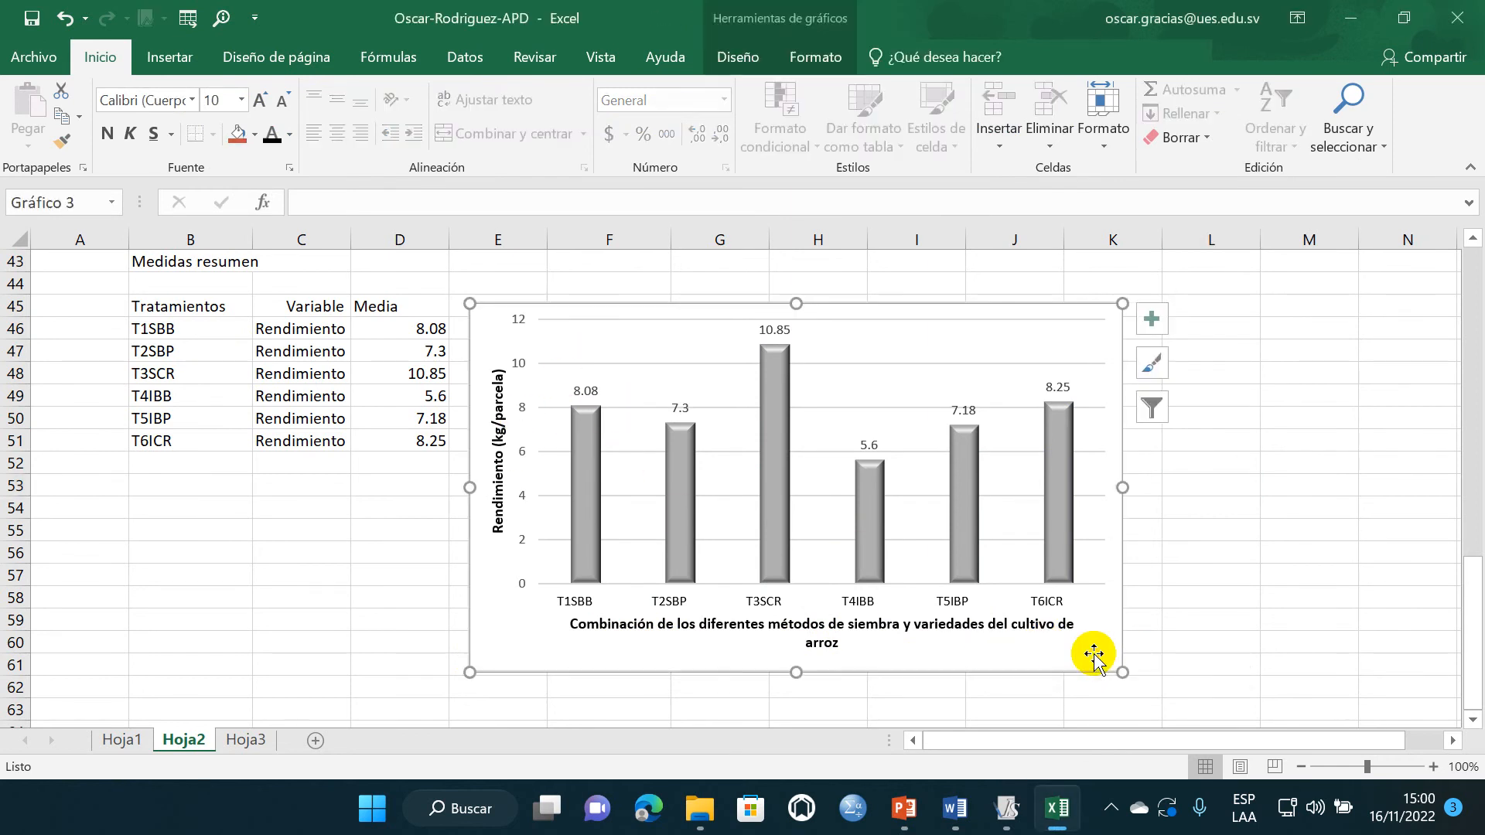
pyautogui.moveTo(956, 808)
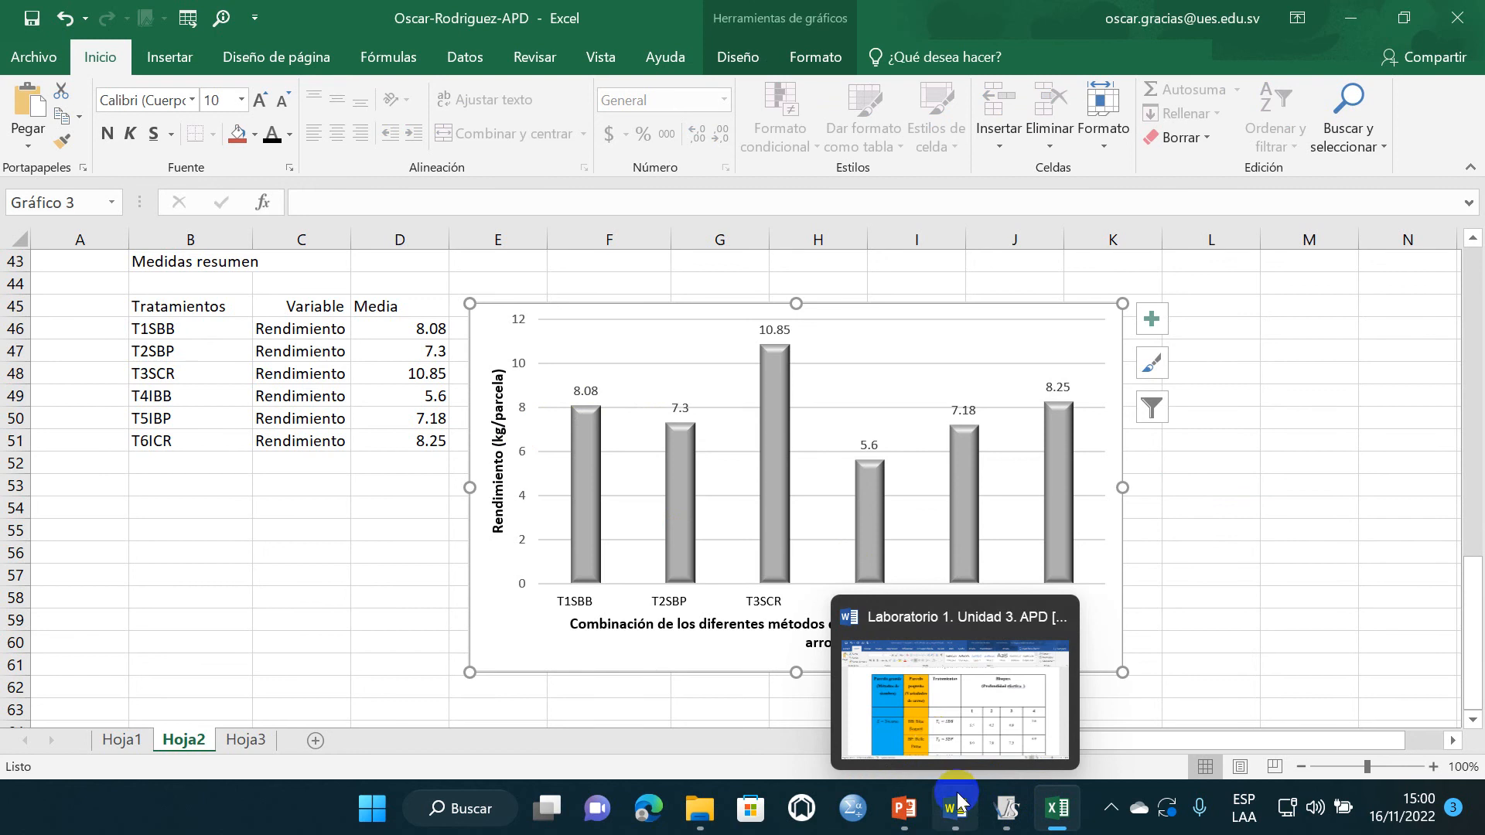
pyautogui.click(936, 710)
pyautogui.scroll(-20, 597, 596)
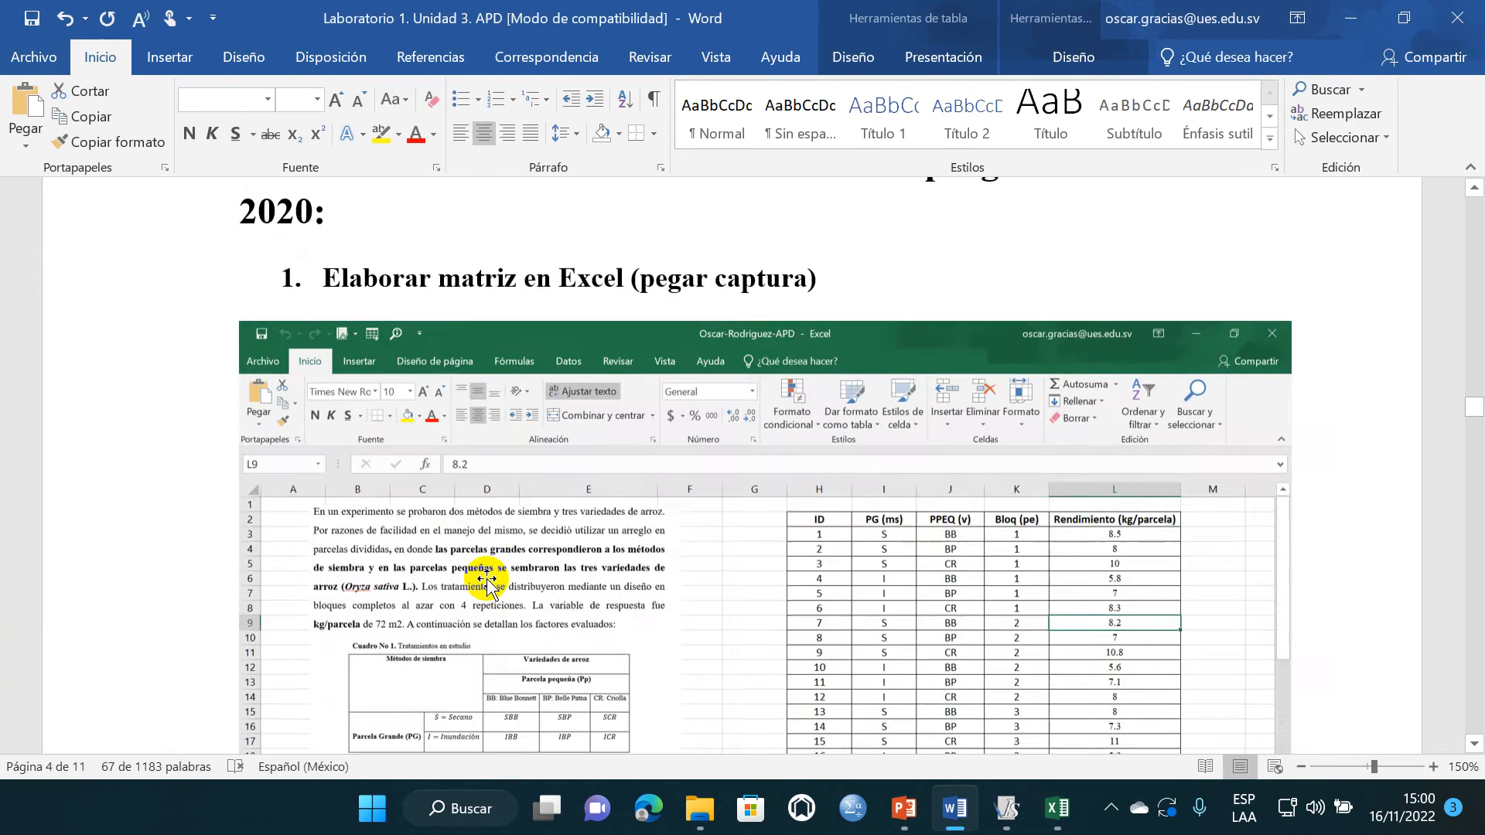
pyautogui.scroll(-20, 478, 553)
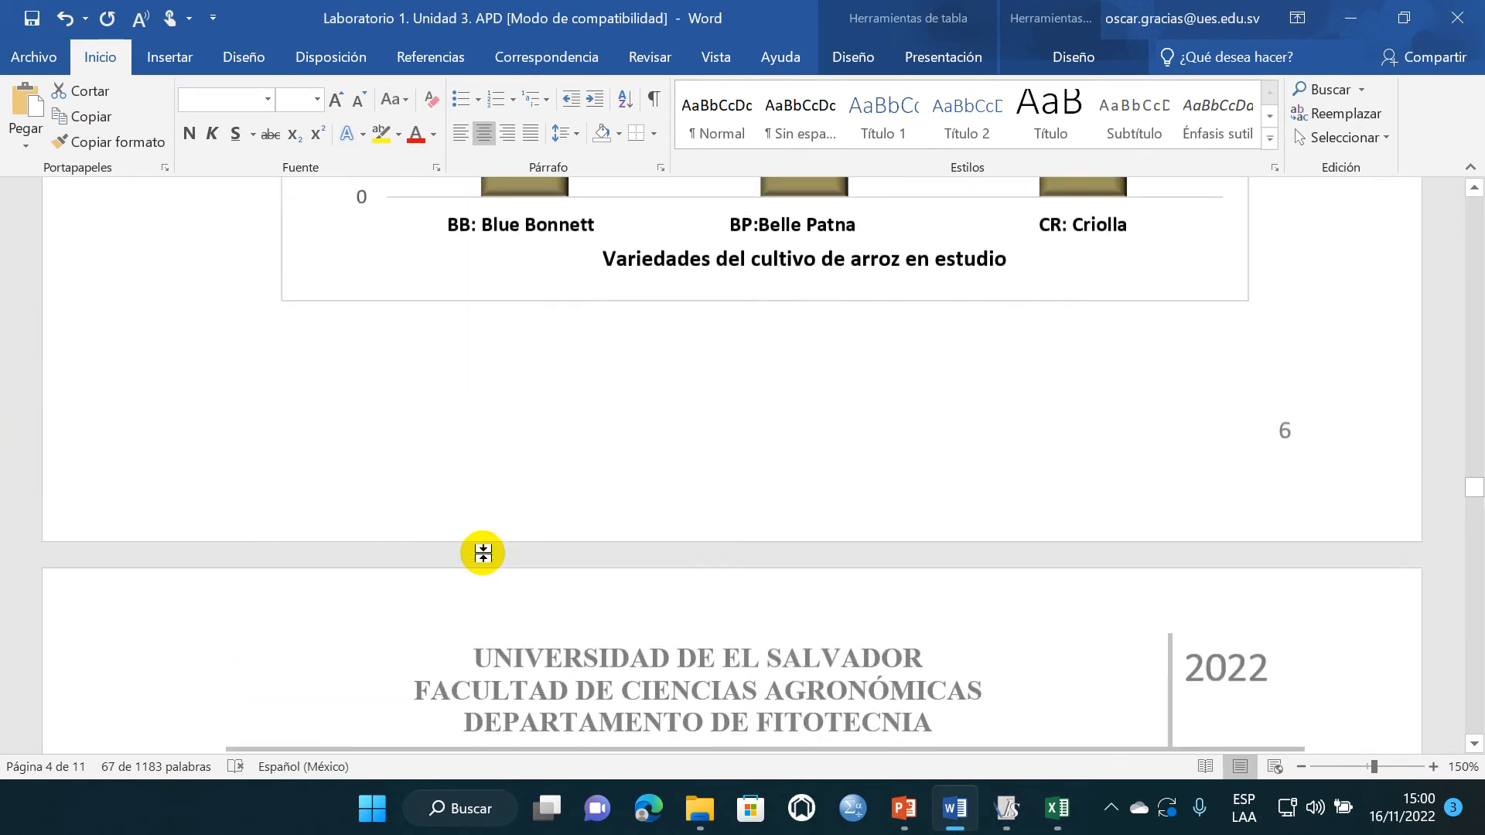
pyautogui.scroll(-3, 486, 555)
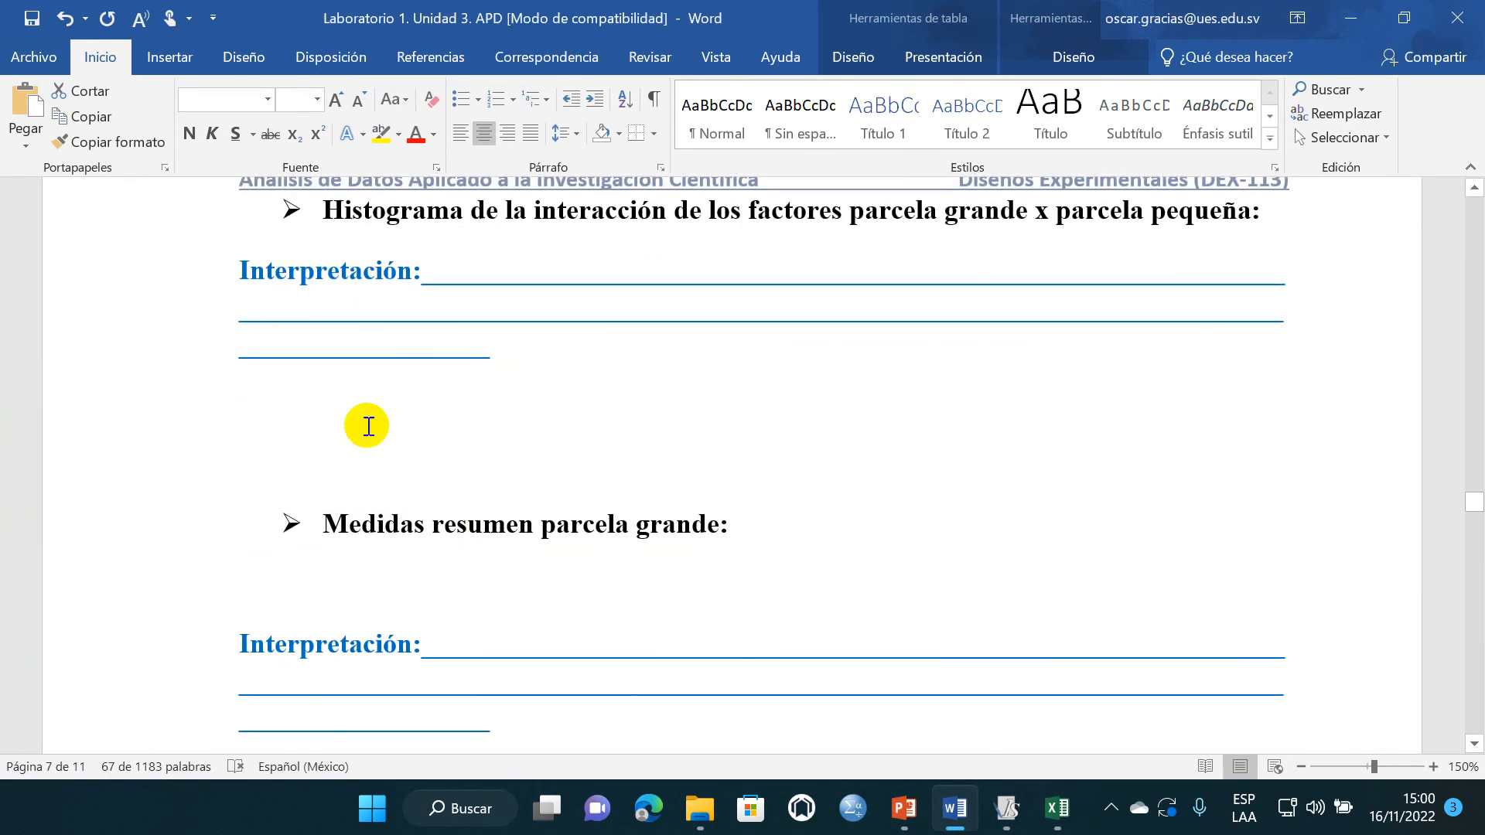
pyautogui.click(362, 403)
pyautogui.hotkey('ctrl', 'v')
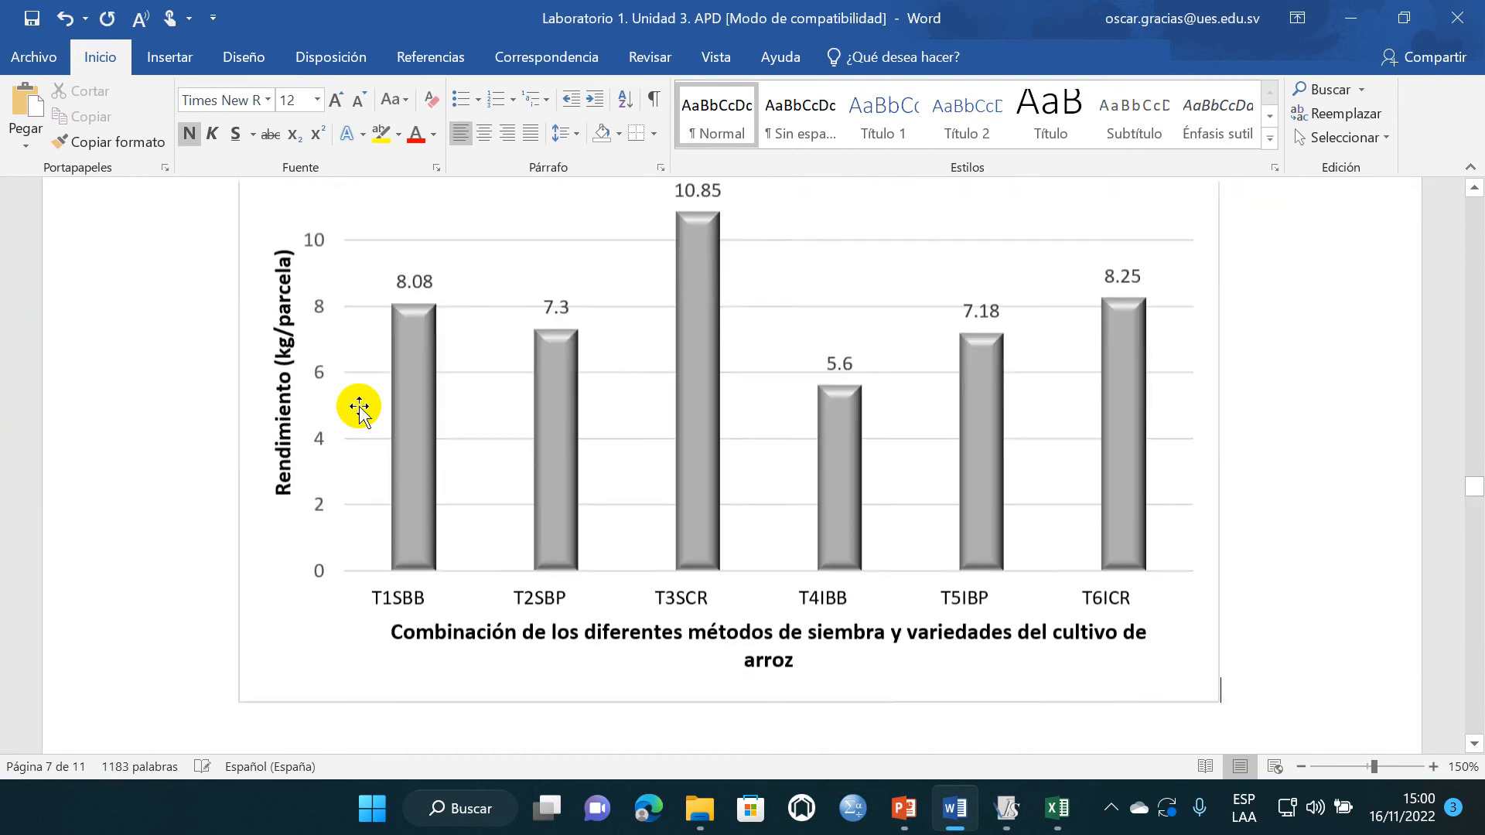
# - Center the pasted treatment chart and resize it to 7.5 cm high by 14.7 cm wide, matching the rice varieties chart
pyautogui.click(1079, 686)
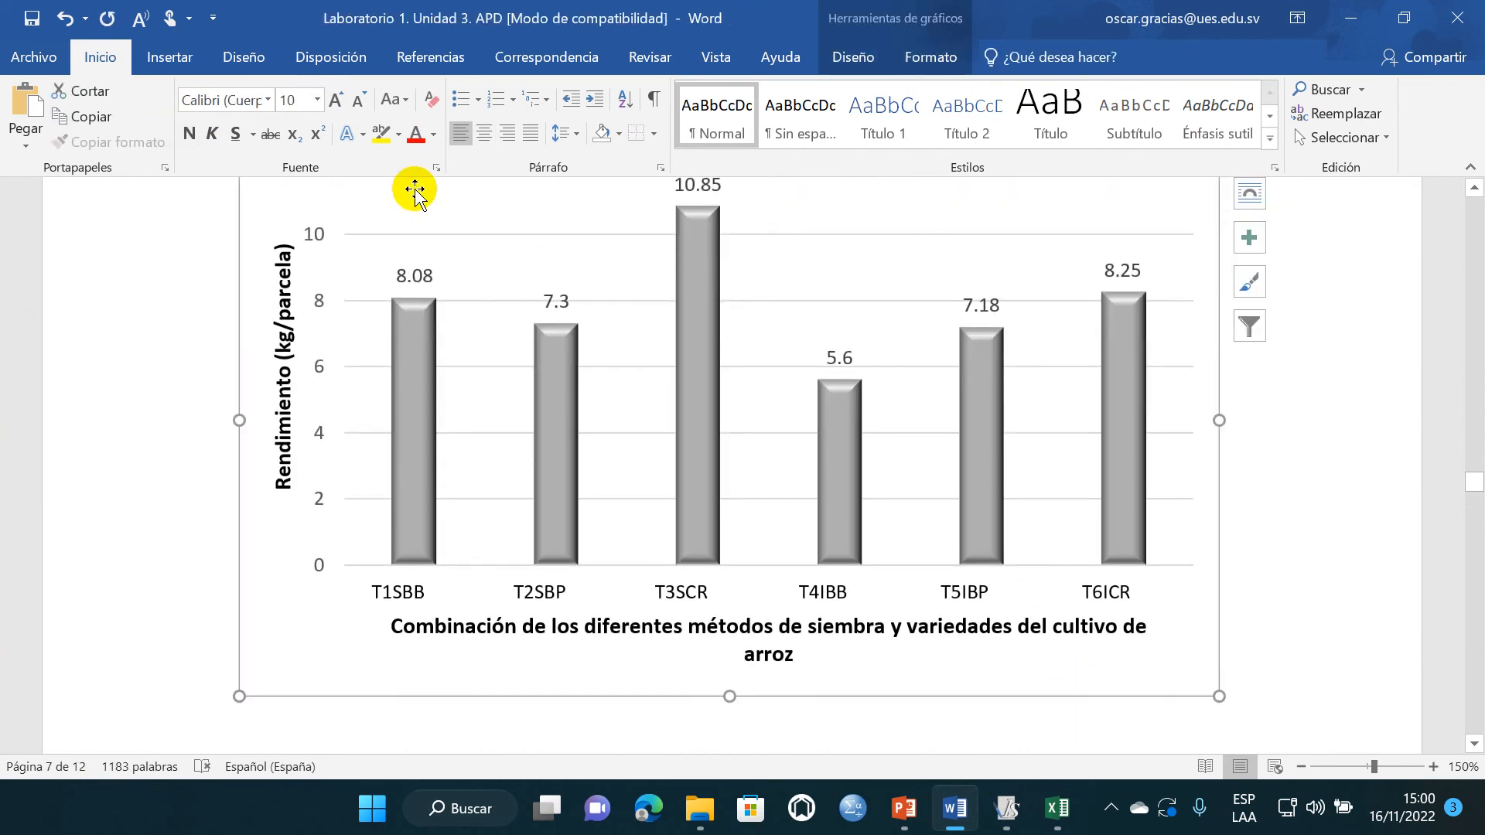
pyautogui.click(484, 133)
pyautogui.scroll(1, 1013, 488)
pyautogui.scroll(15, 1014, 488)
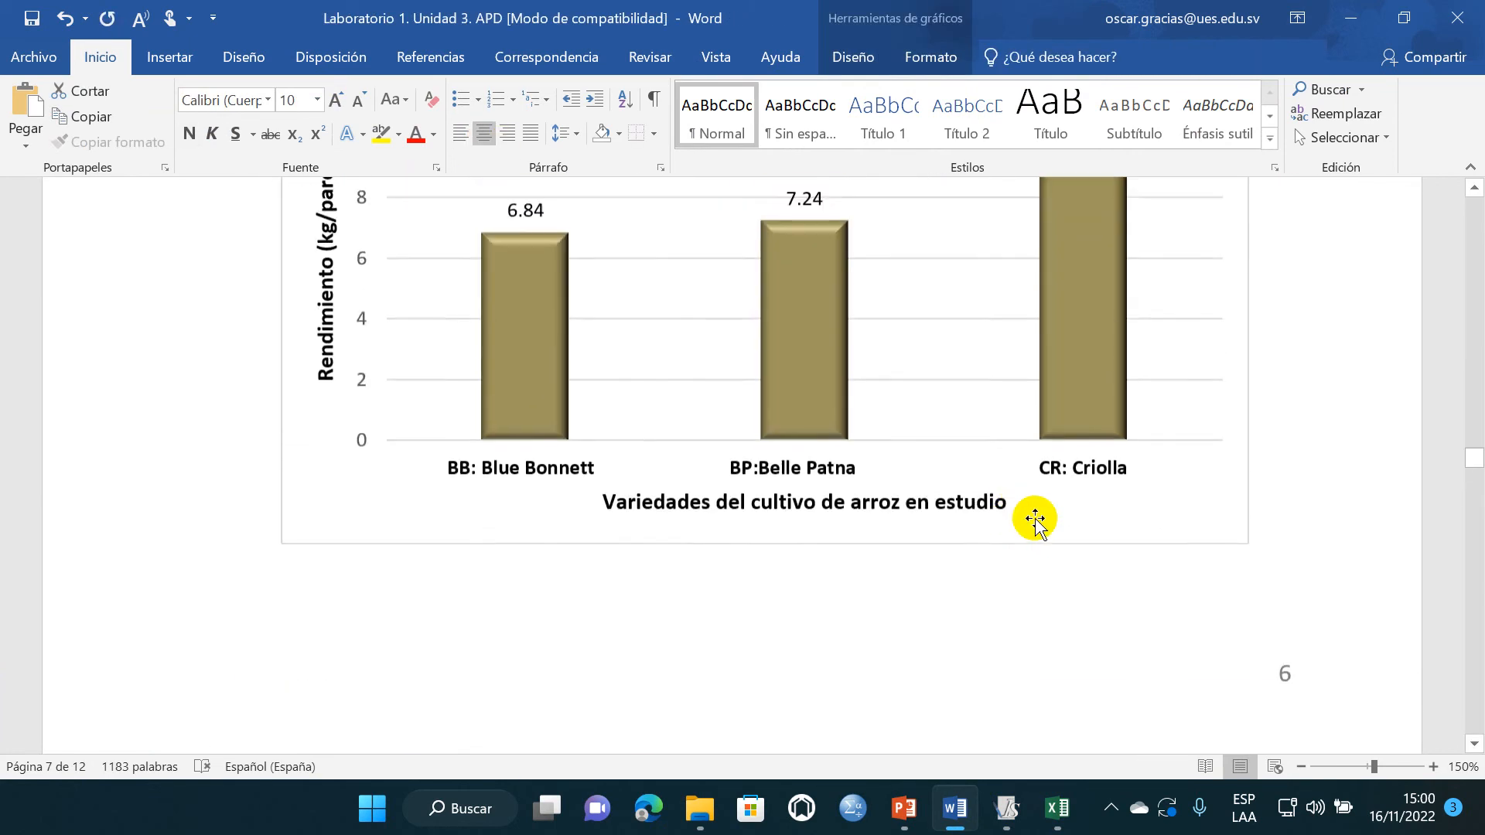
pyautogui.click(1036, 521)
pyautogui.click(933, 57)
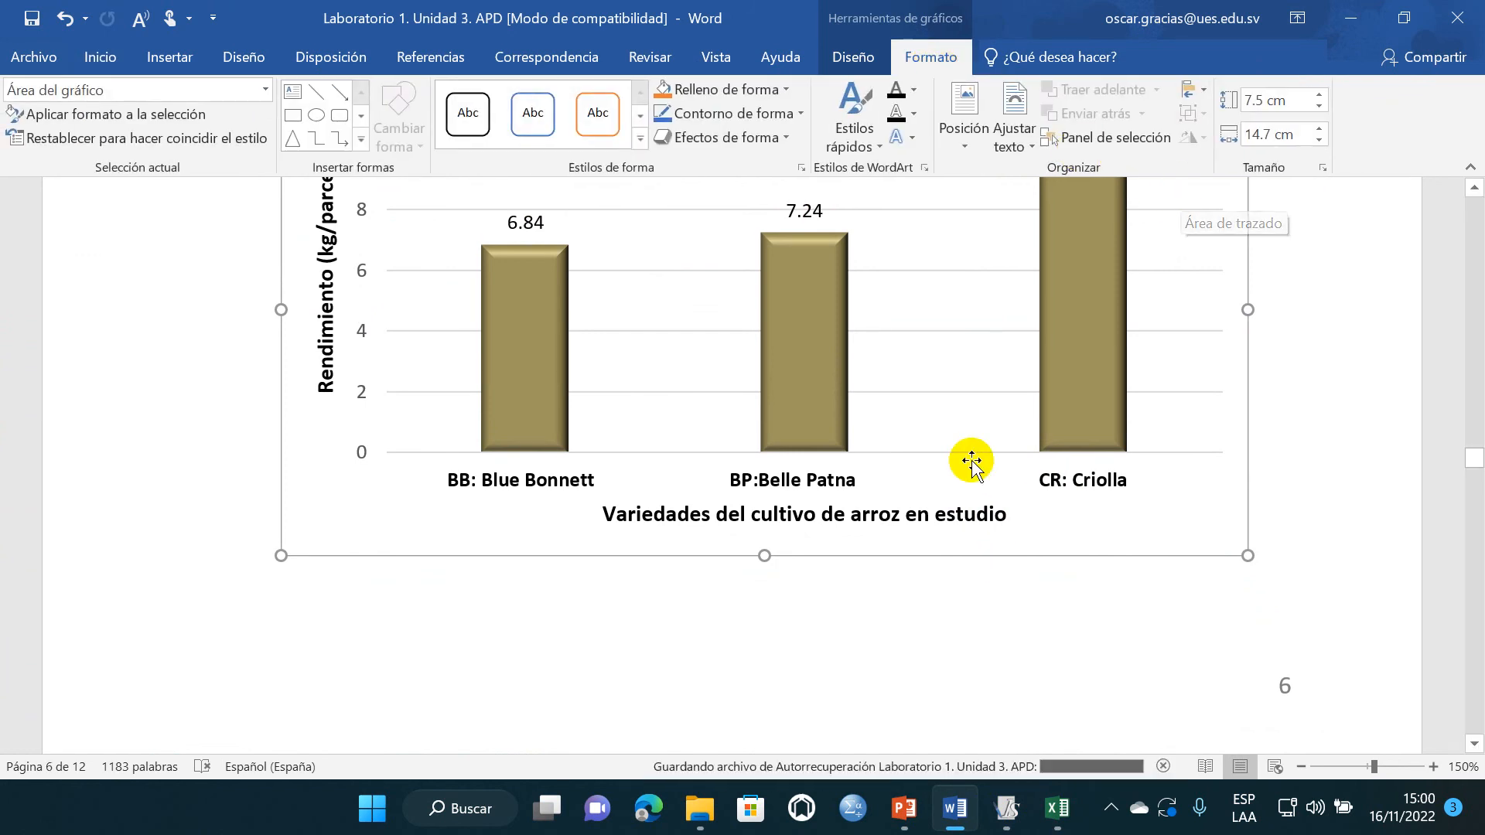
pyautogui.scroll(-15, 967, 457)
pyautogui.click(1138, 603)
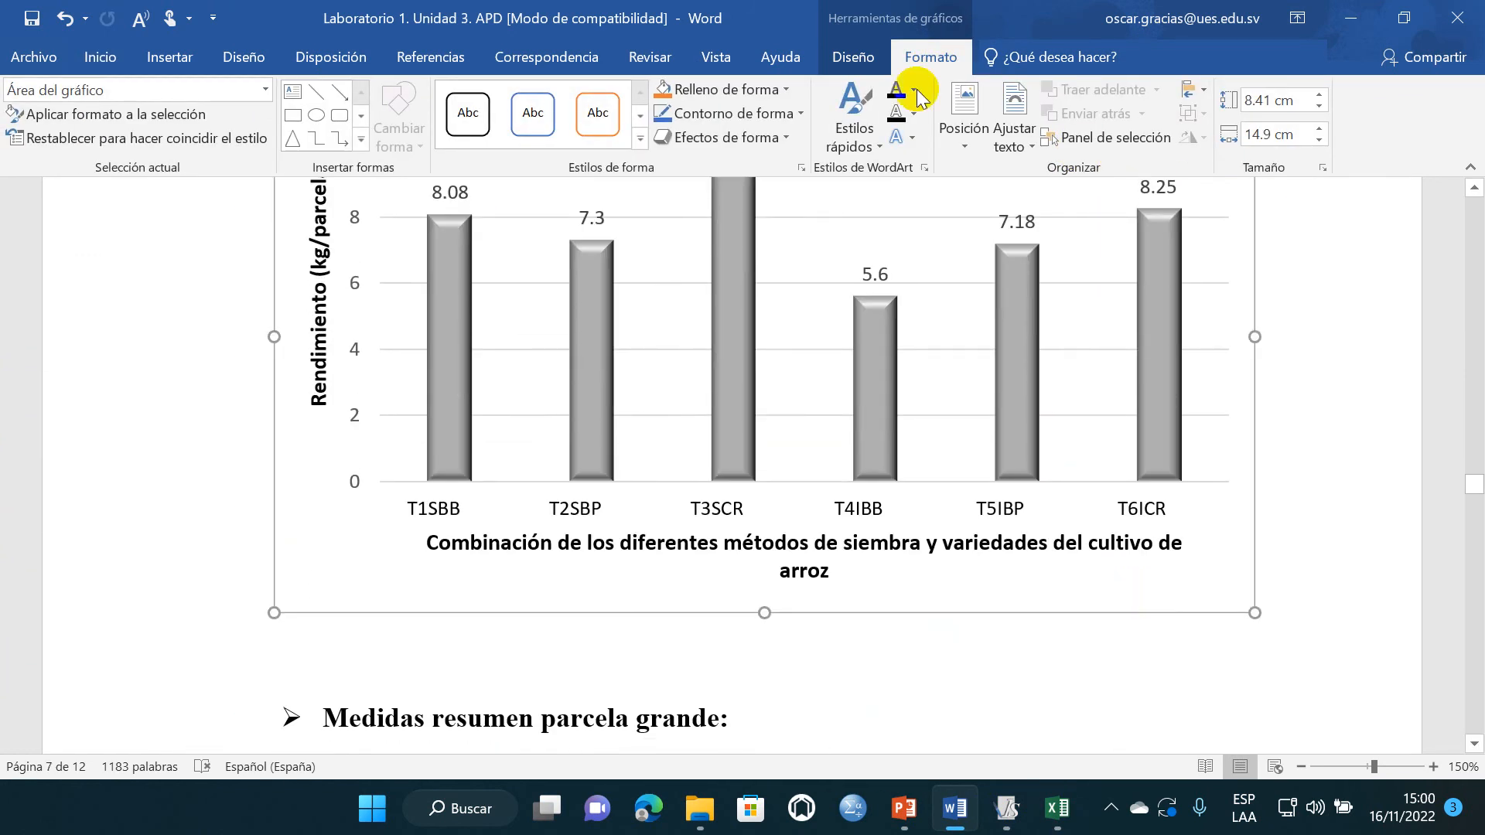
pyautogui.click(1269, 99)
pyautogui.write('7.')
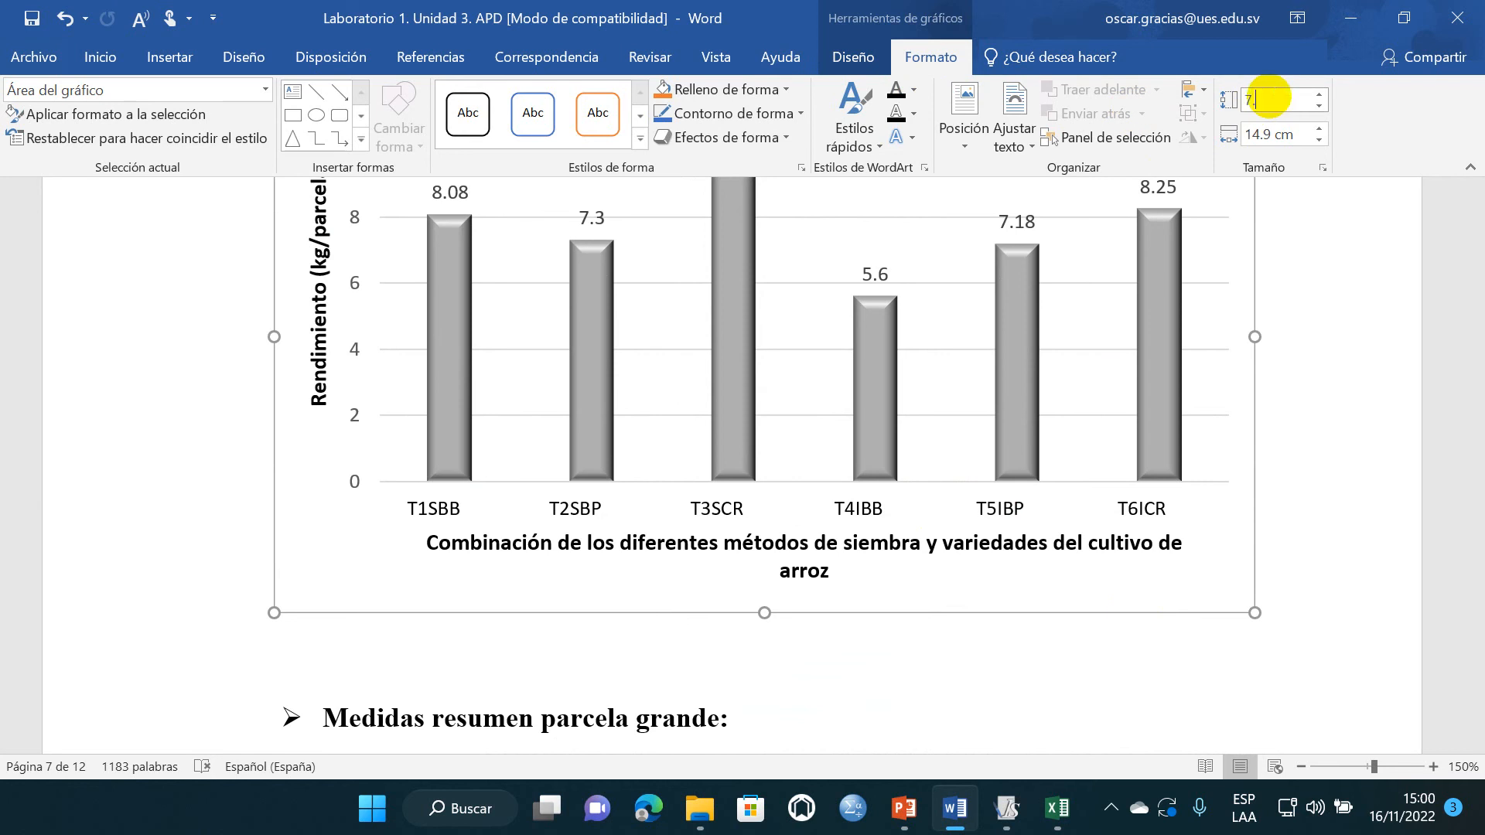
pyautogui.write('5')
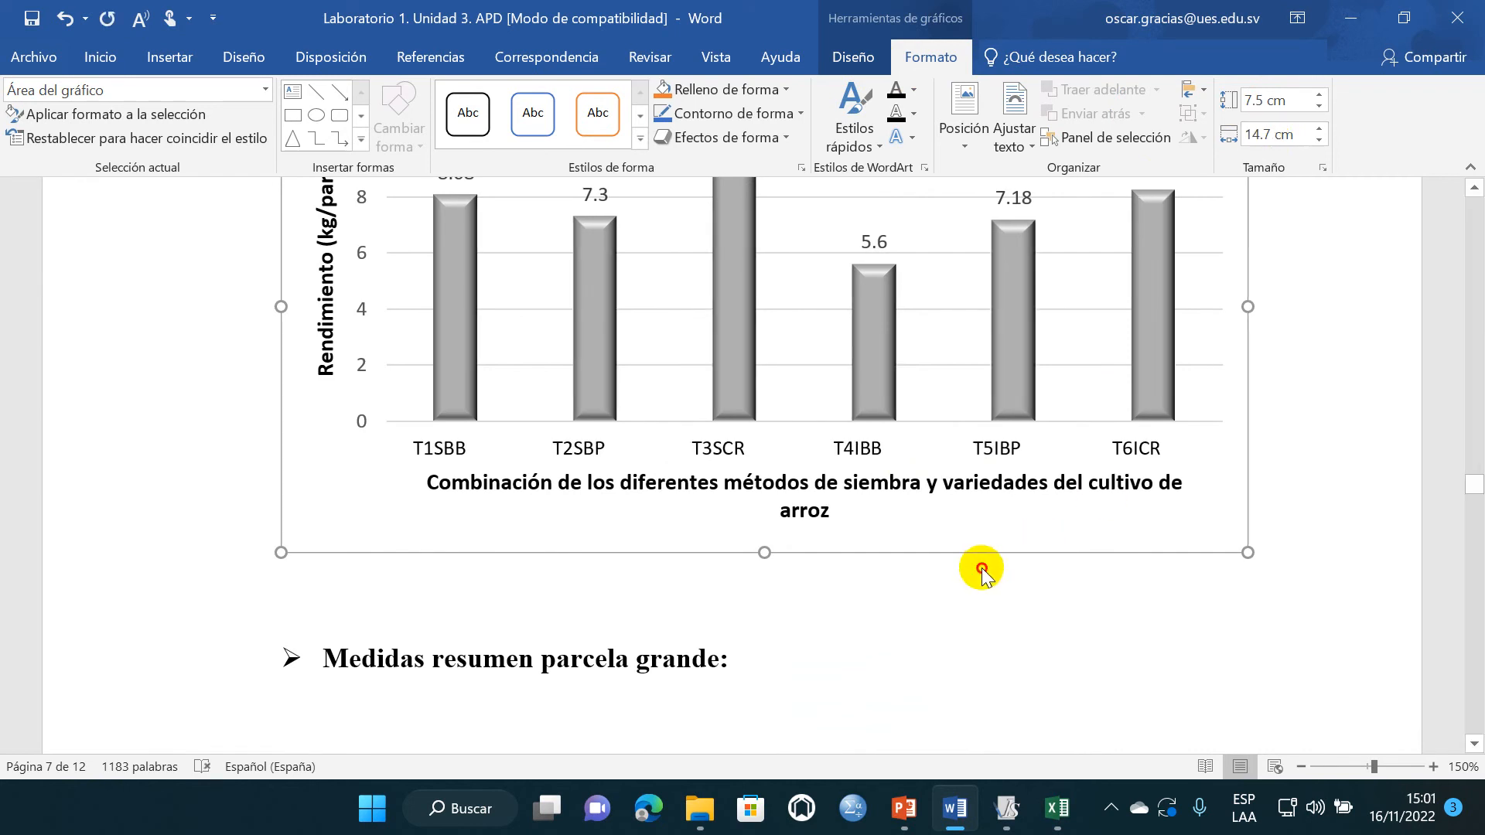
# - Delete the blank space between the treatment chart and the "Medidas resumen parcela grande" heading
pyautogui.click(505, 610)
pyautogui.scroll(5, 233, 398)
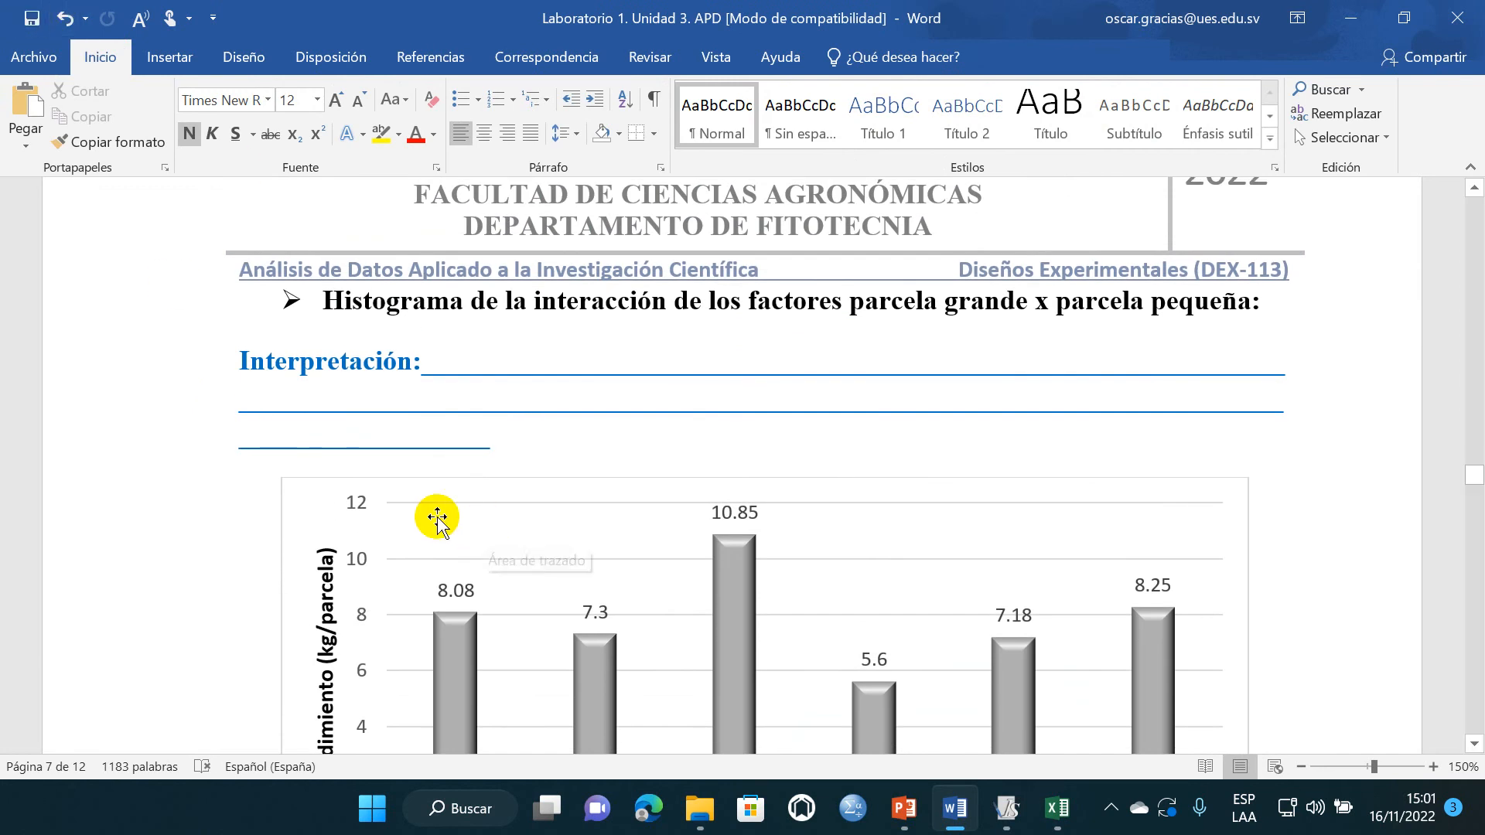
pyautogui.scroll(-5, 434, 514)
pyautogui.click(367, 378)
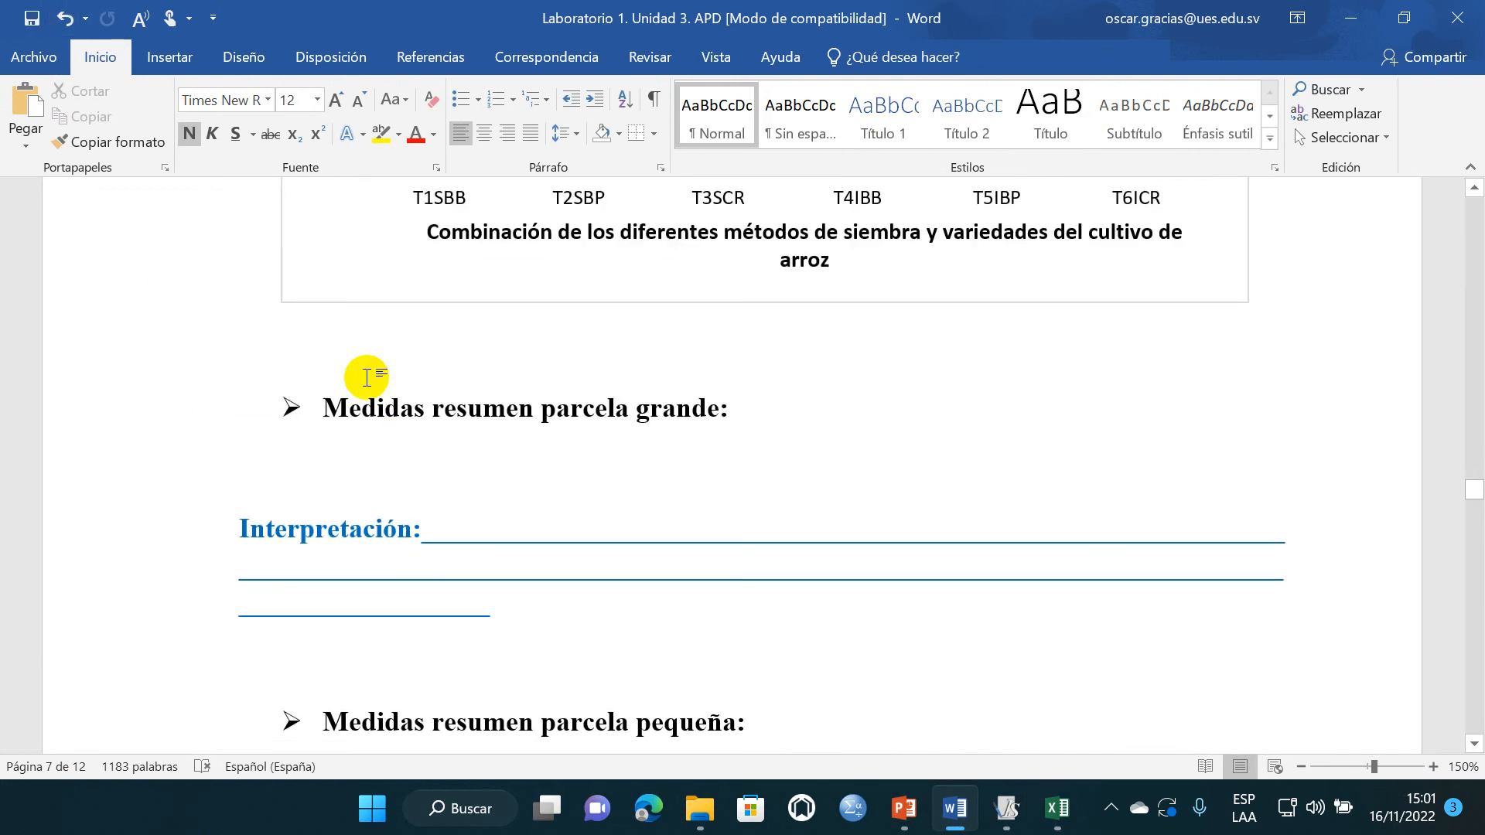
pyautogui.press('BackSpace')
pyautogui.press('BackSpace')
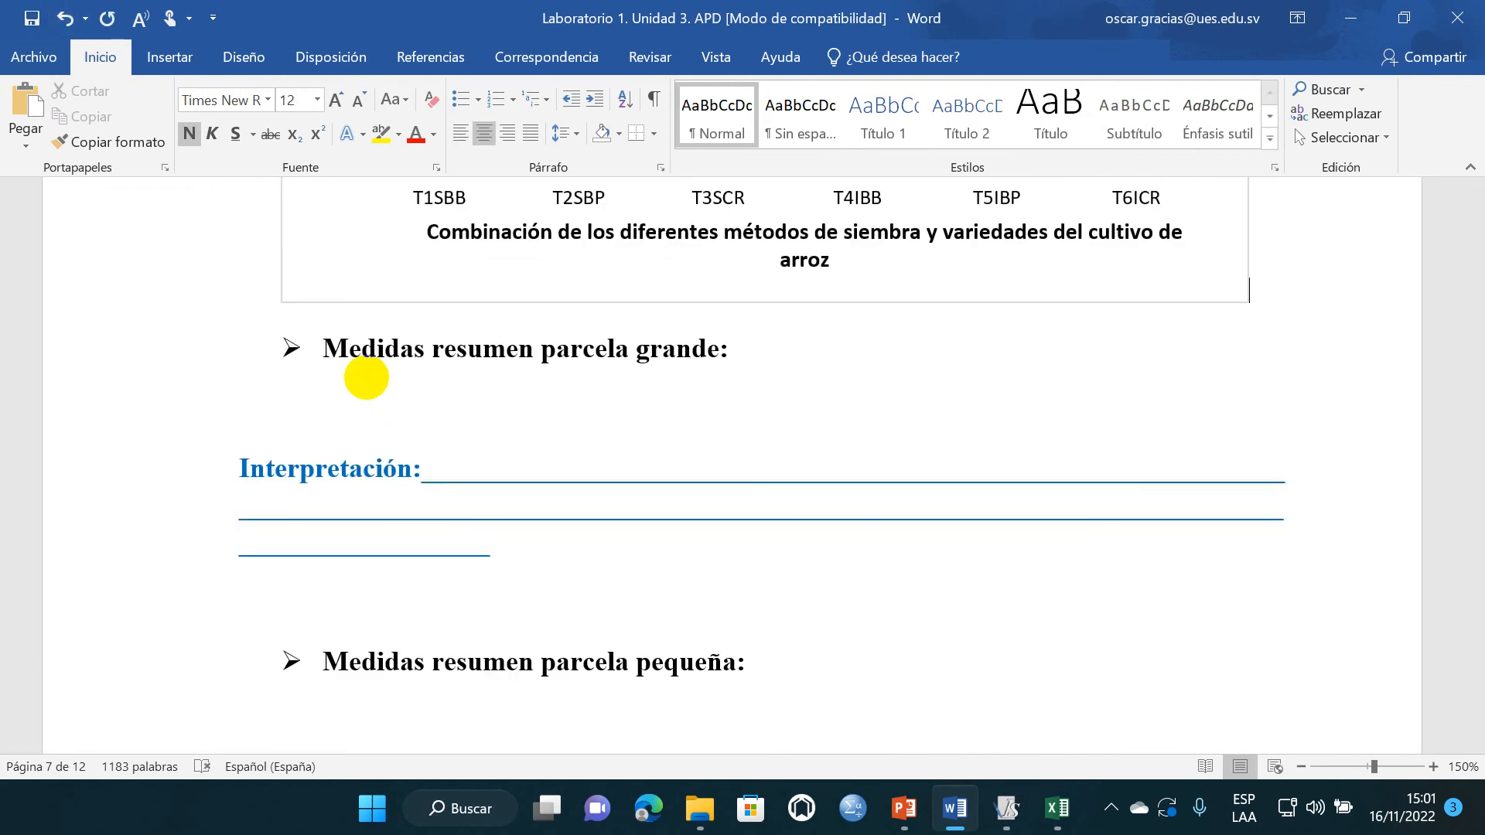
# - Extend the "Medidas resumen parcela grande" heading to read "Medidas resumen parcela grande, parcela pequeña, e interacción parcela grande x parcela pequeña."
pyautogui.click(408, 591)
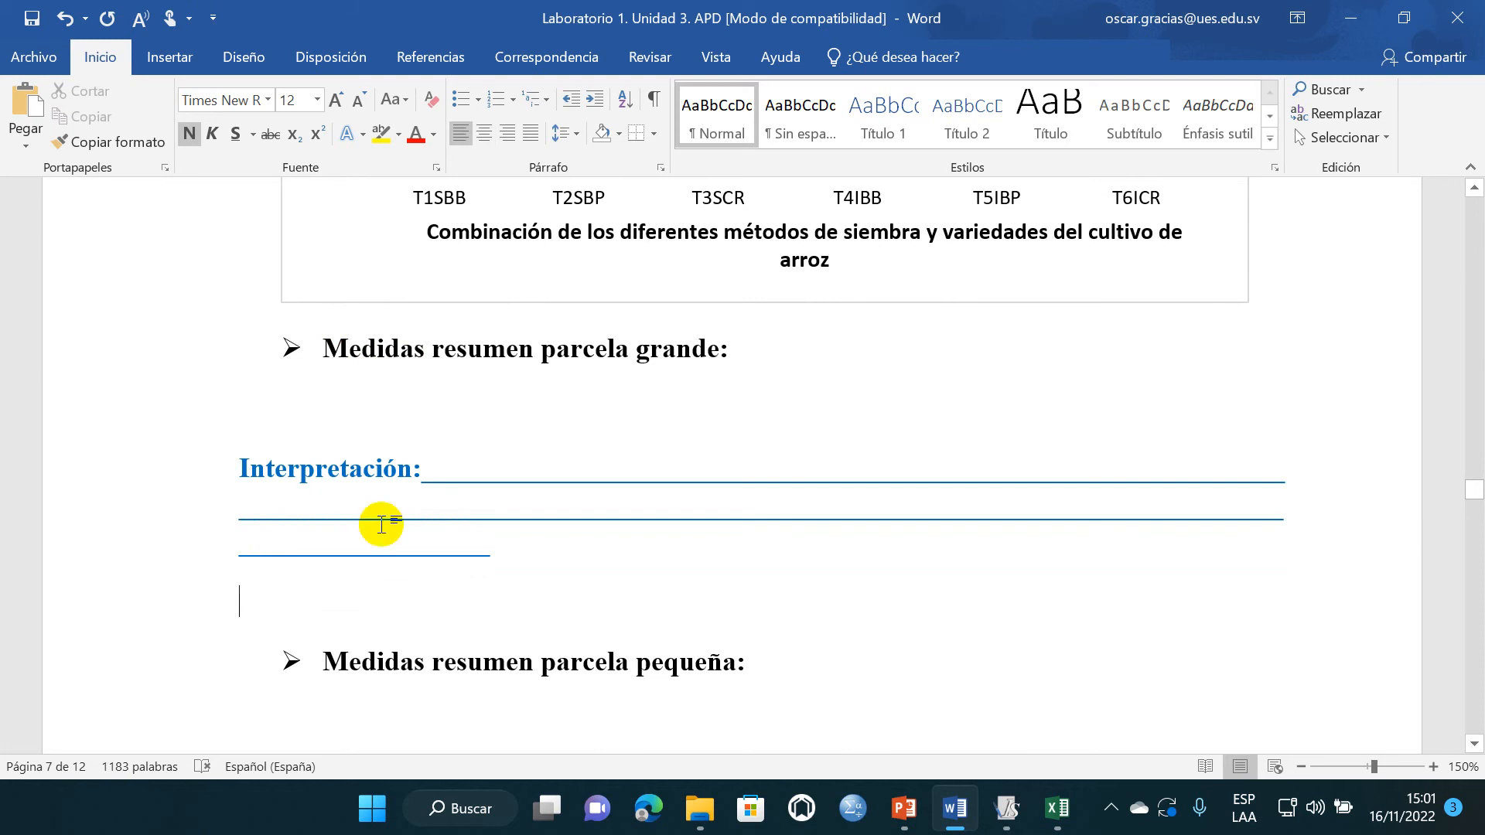
pyautogui.scroll(-3, 385, 521)
pyautogui.scroll(-6, 402, 501)
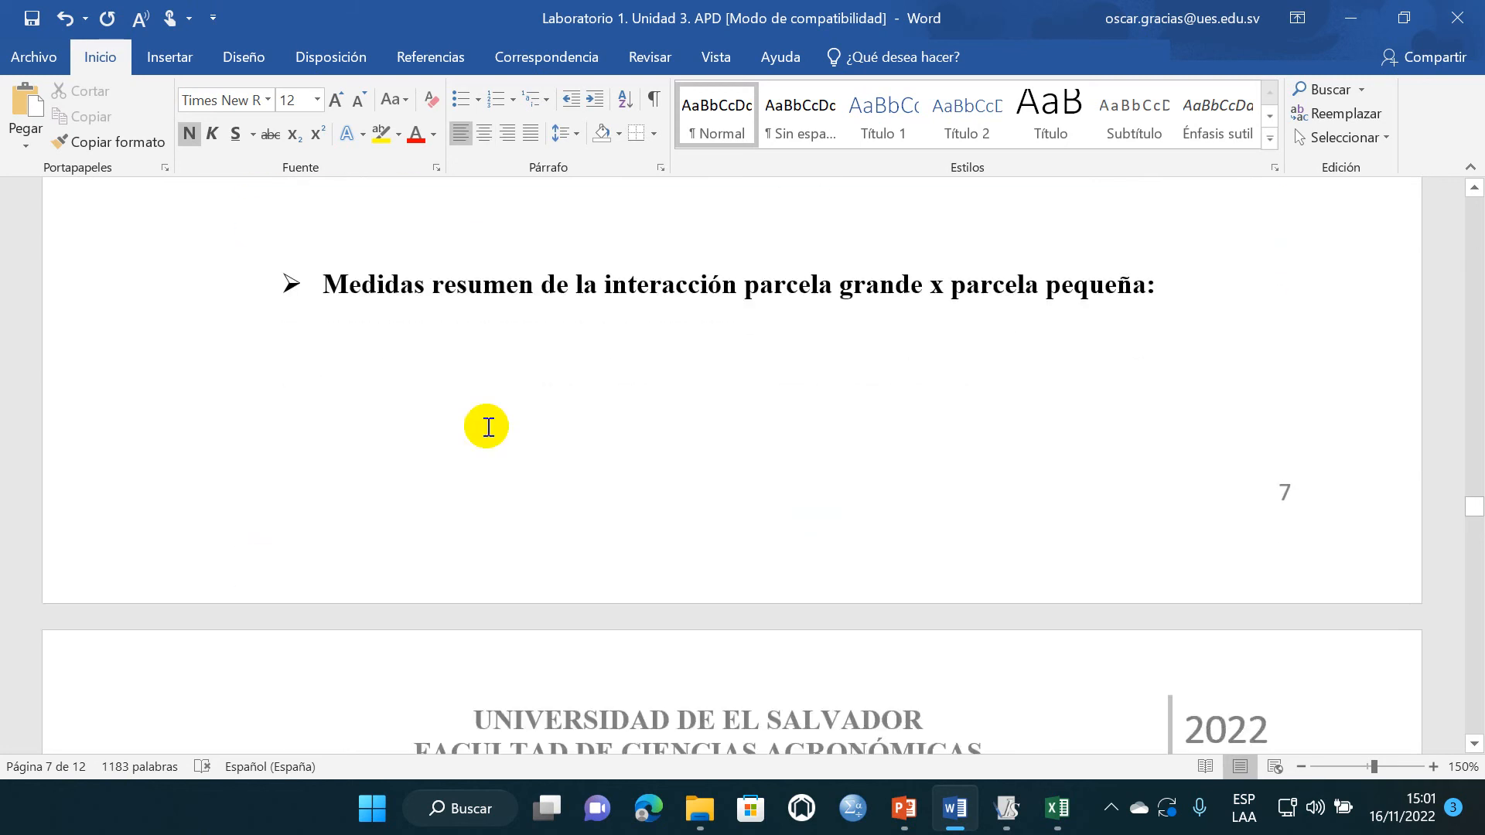
pyautogui.scroll(10, 373, 307)
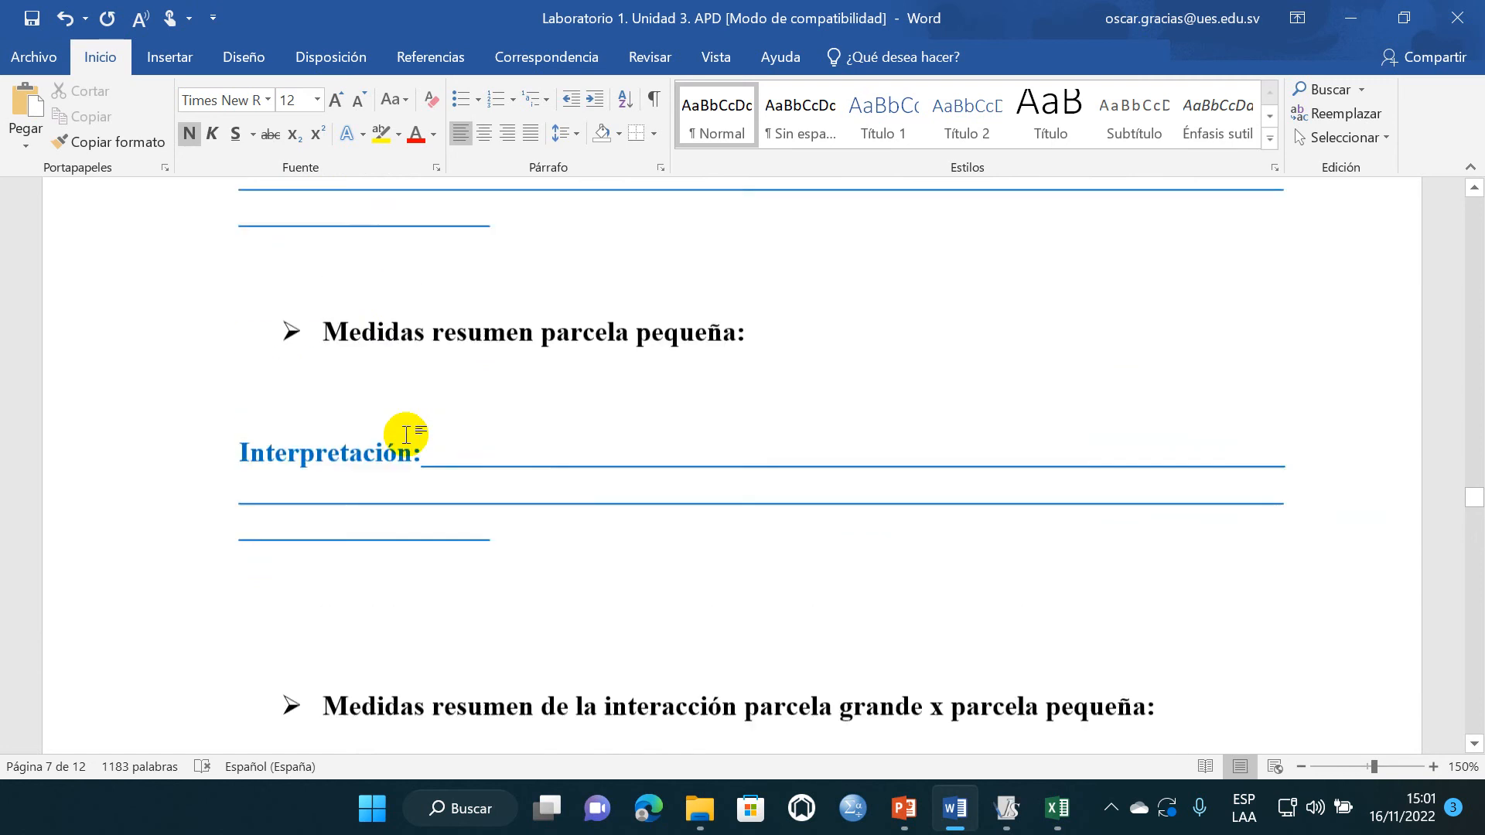
pyautogui.scroll(-2, 402, 504)
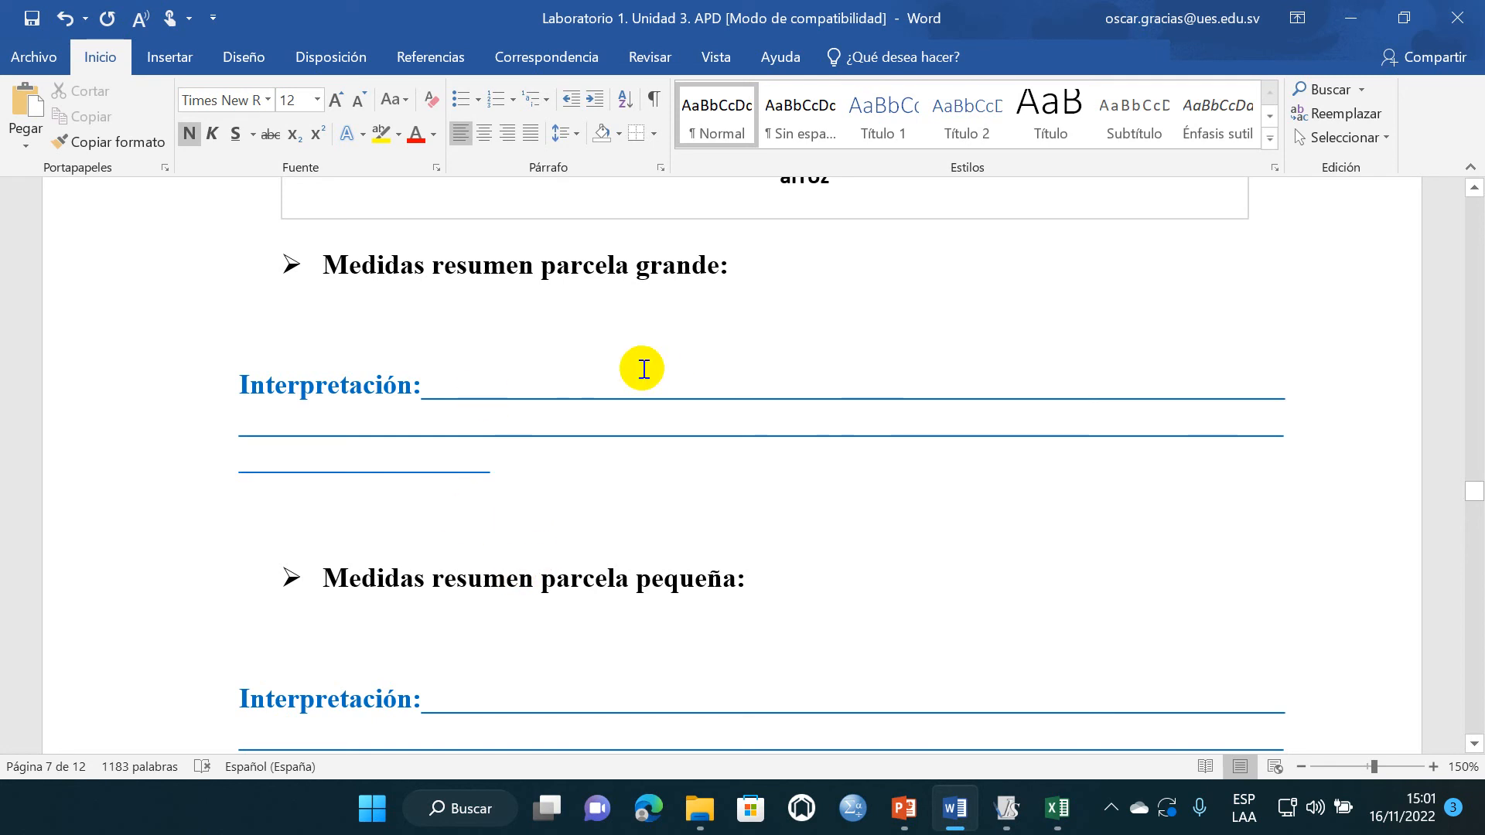
pyautogui.scroll(1, 496, 414)
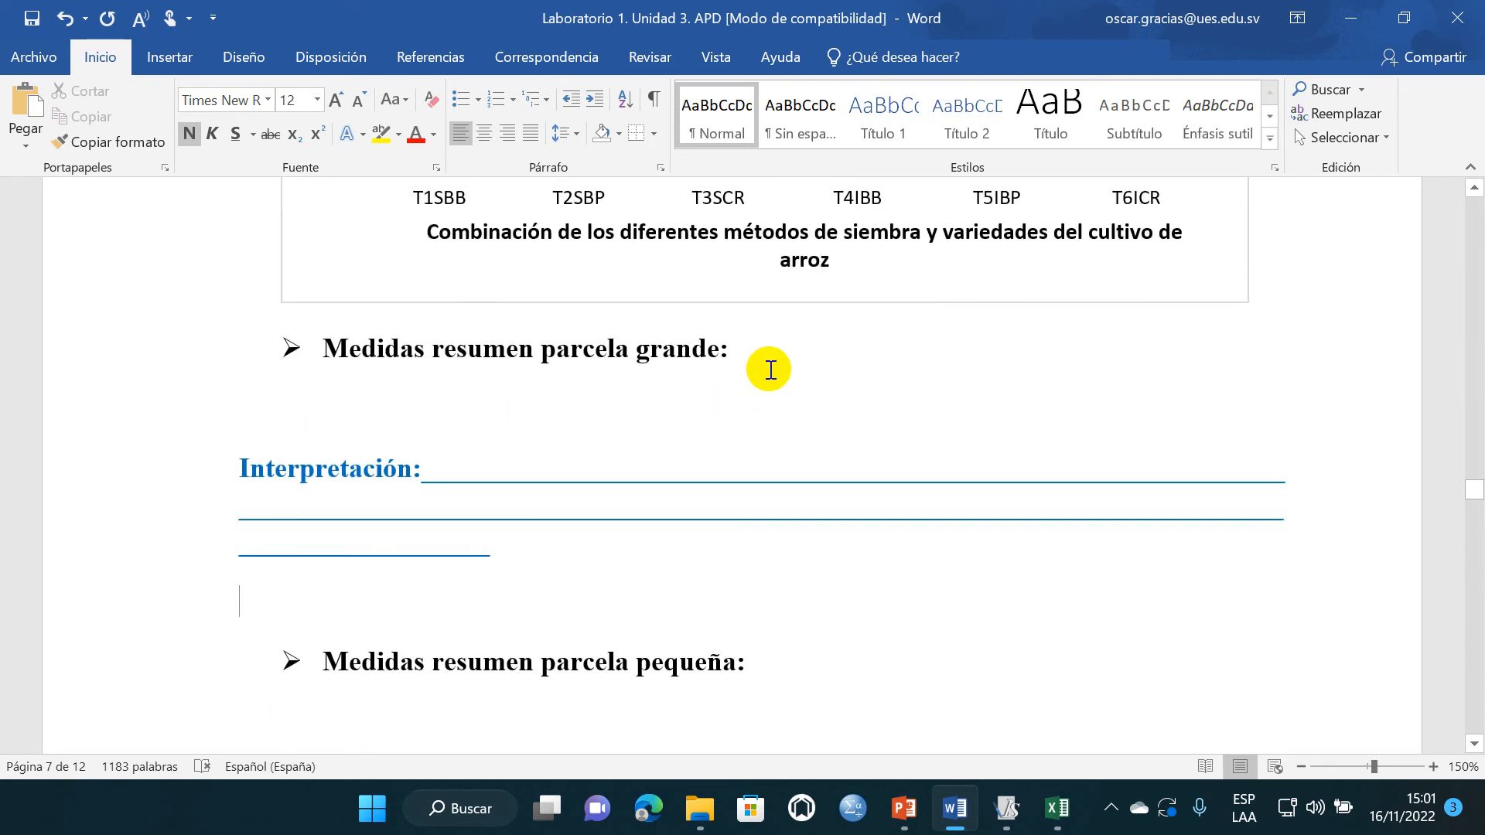
pyautogui.click(746, 348)
pyautogui.press('BackSpace')
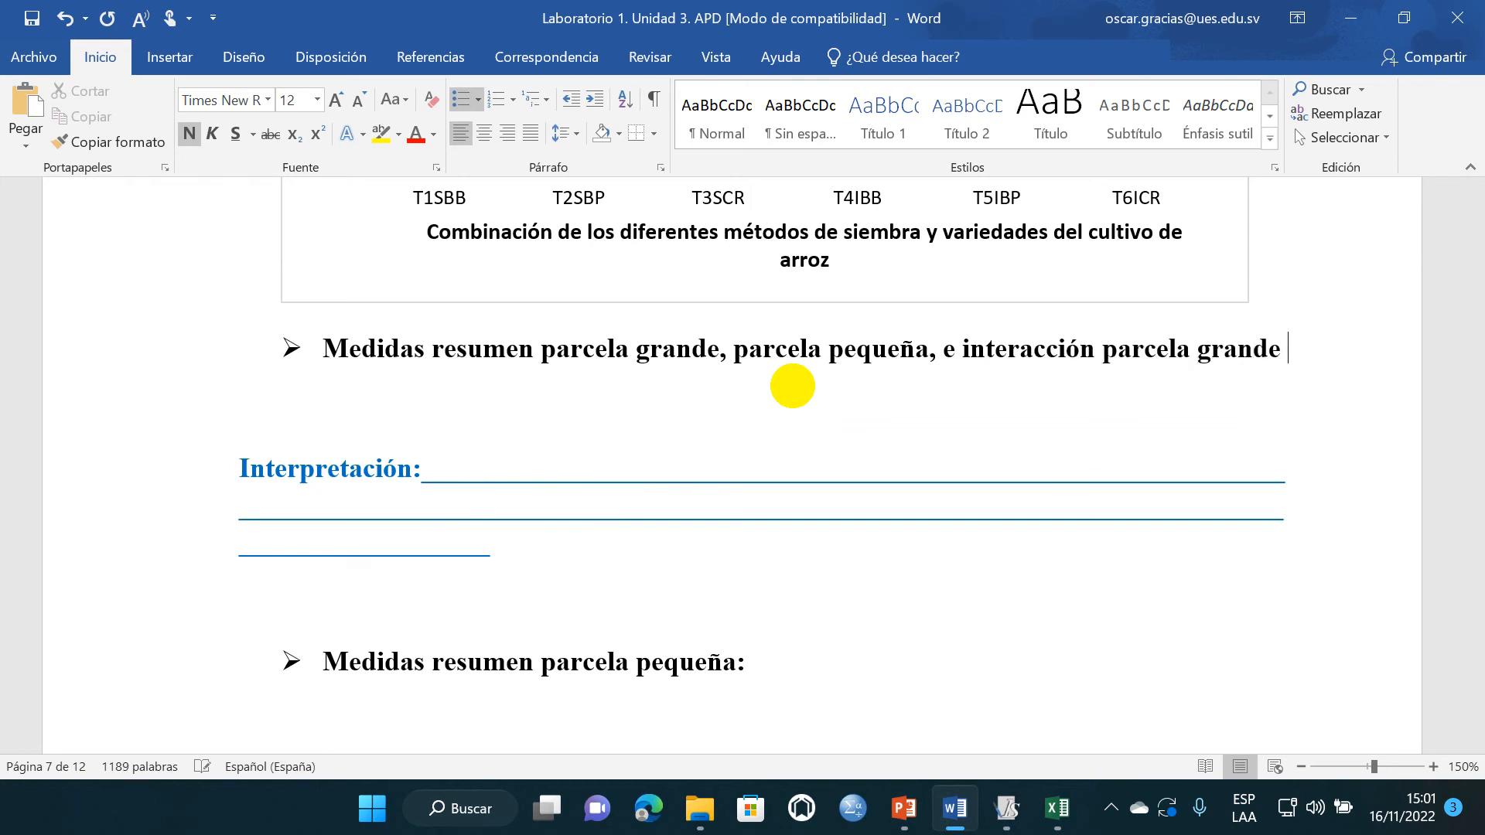
pyautogui.write('x parcela pequeña.')
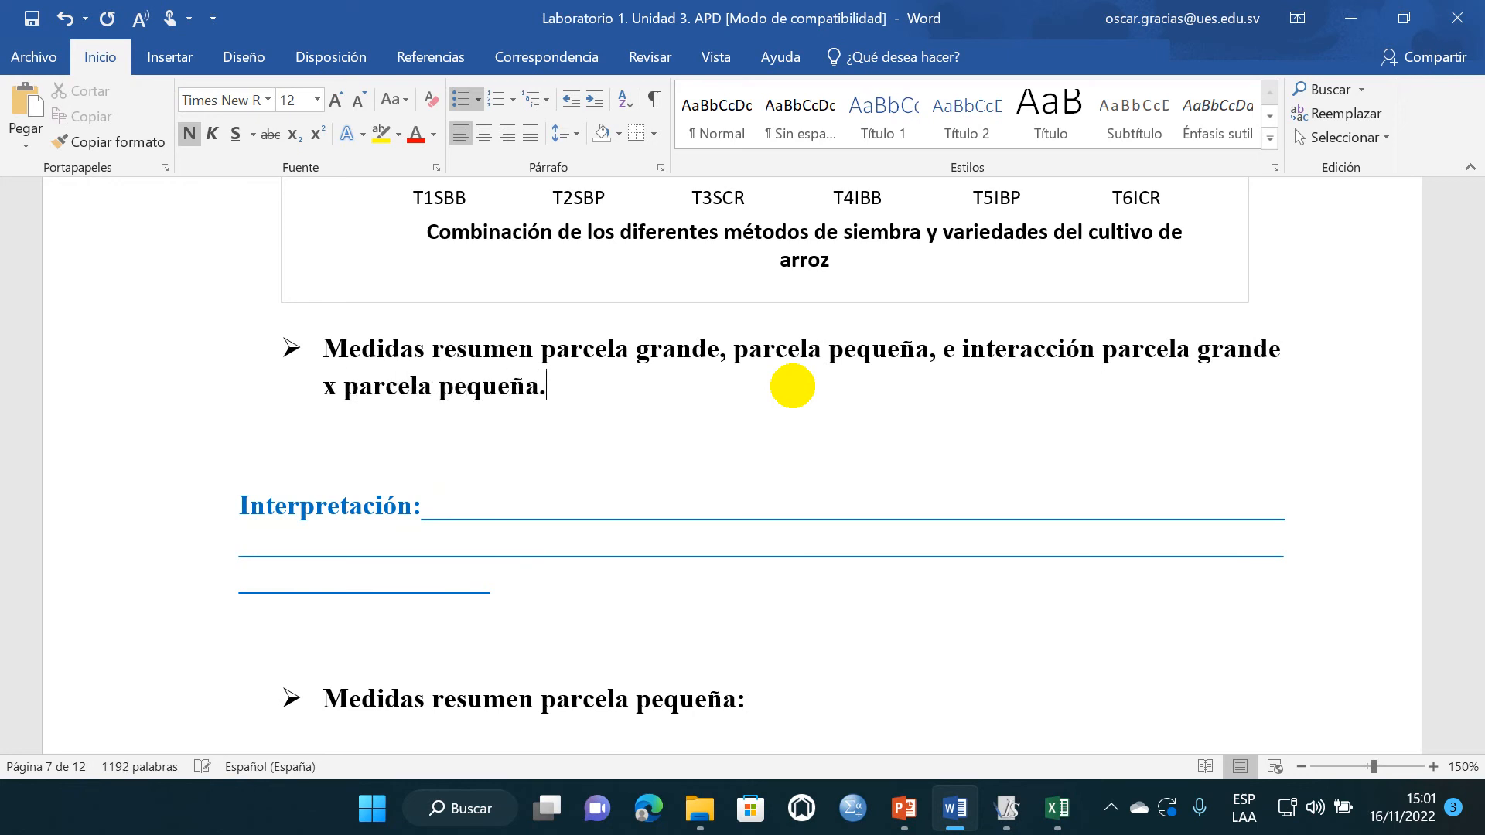
# - Delete the separate "Medidas resumen parcela pequeña" section with its Interpretación lines and the separate interaction summary heading
pyautogui.click(547, 573)
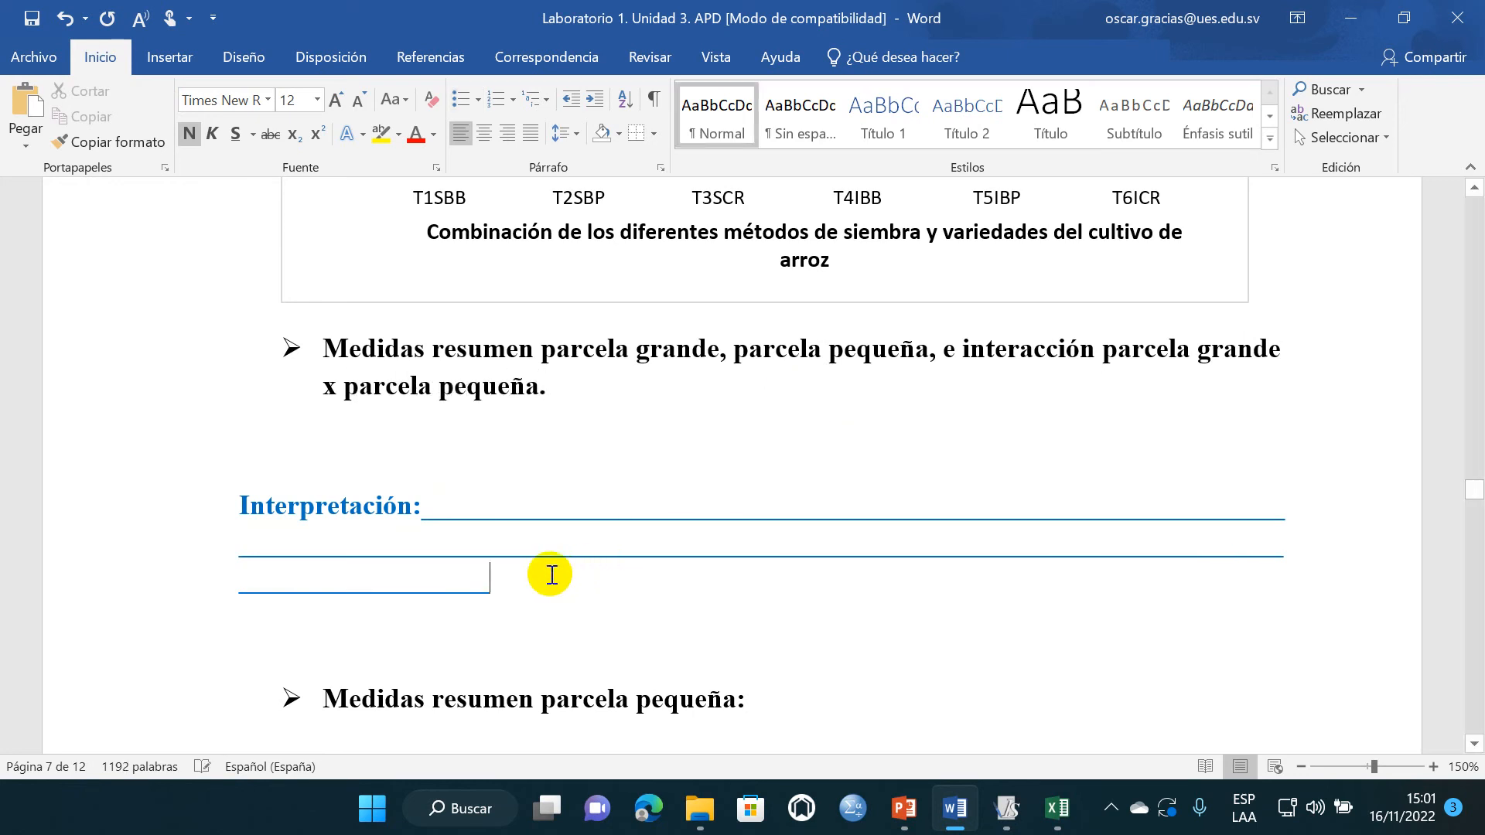
pyautogui.scroll(-3, 376, 506)
pyautogui.moveTo(346, 425); pyautogui.dragTo(685, 642)
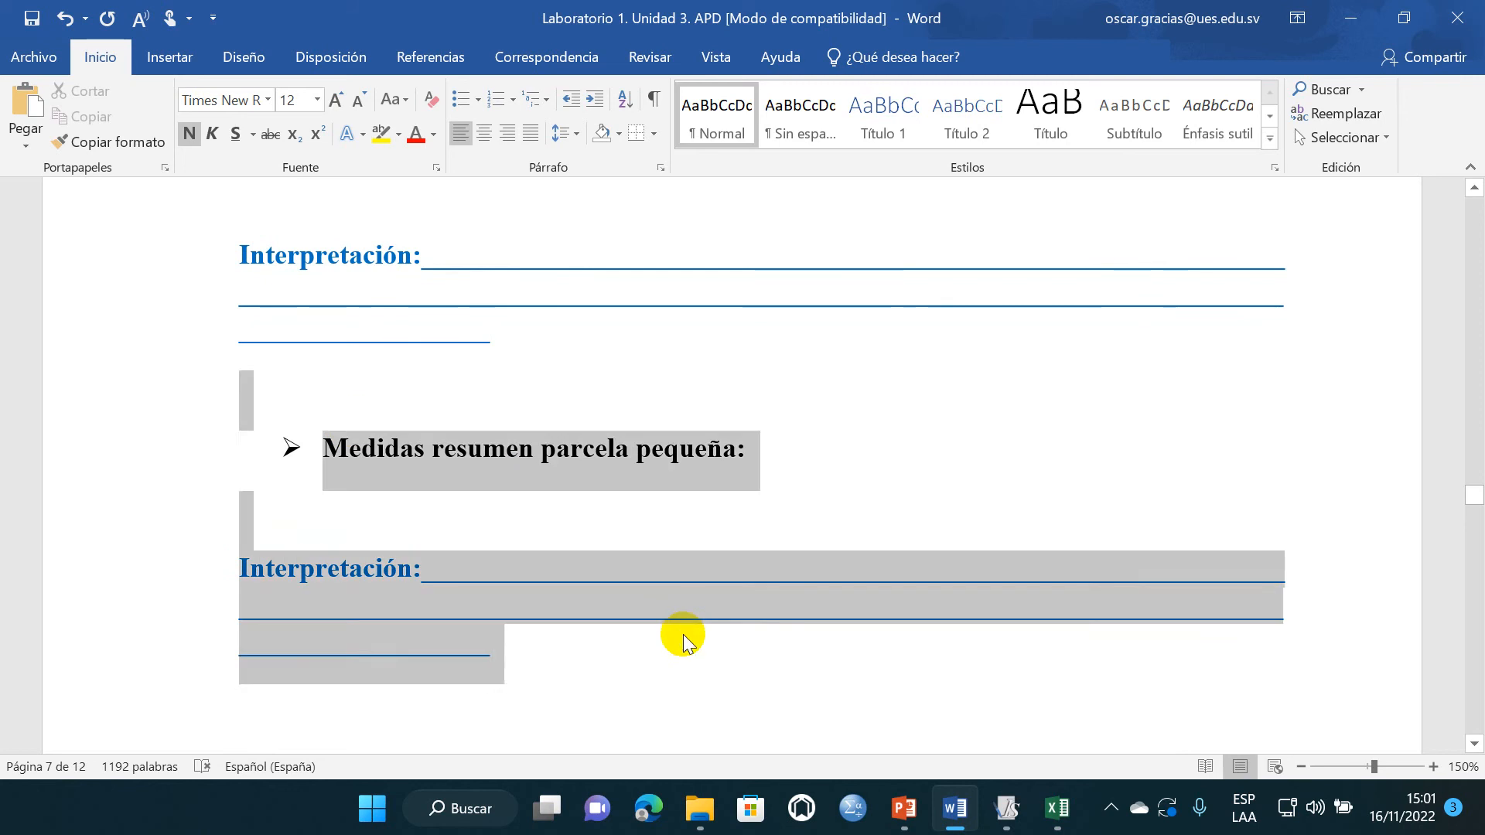
pyautogui.press('Delete')
pyautogui.moveTo(503, 541); pyautogui.dragTo(537, 666)
pyautogui.press('Delete')
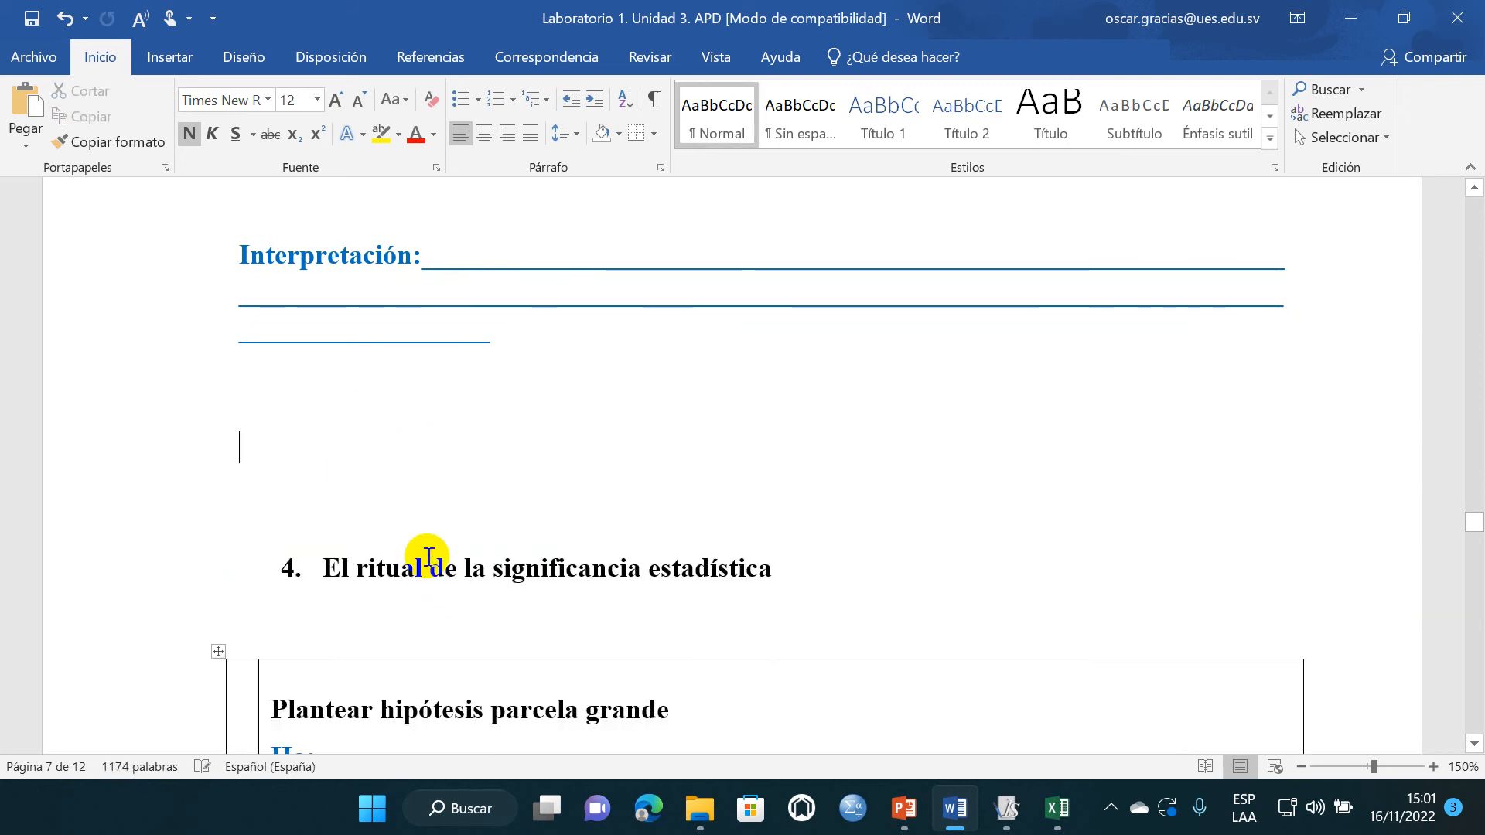
# - Remove the empty line between the combined Medidas resumen heading and its Interpretación lines
pyautogui.scroll(4, 412, 484)
pyautogui.scroll(-1, 408, 503)
pyautogui.click(397, 455)
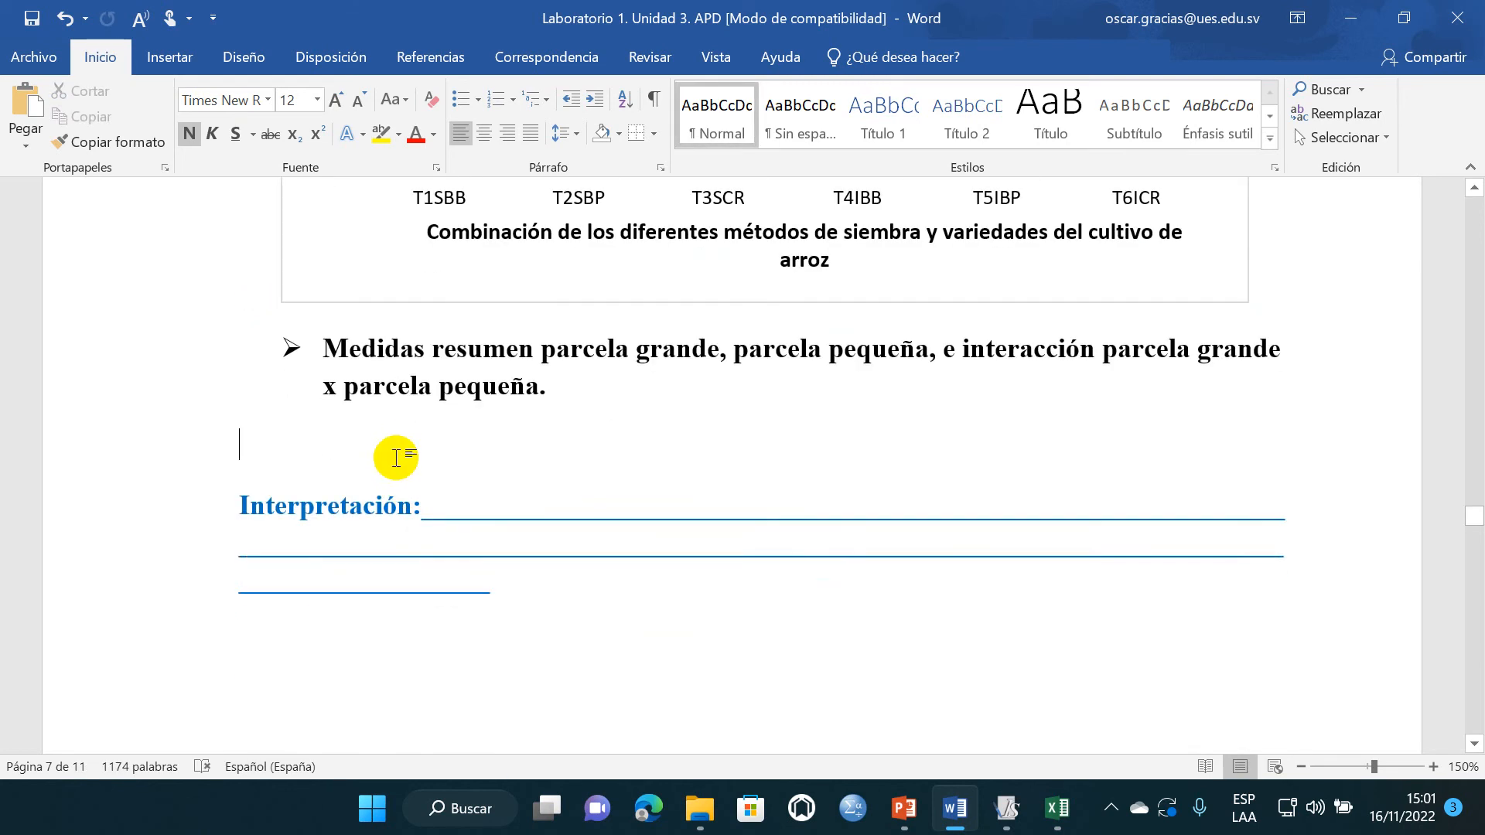
pyautogui.press('BackSpace')
pyautogui.click(407, 519)
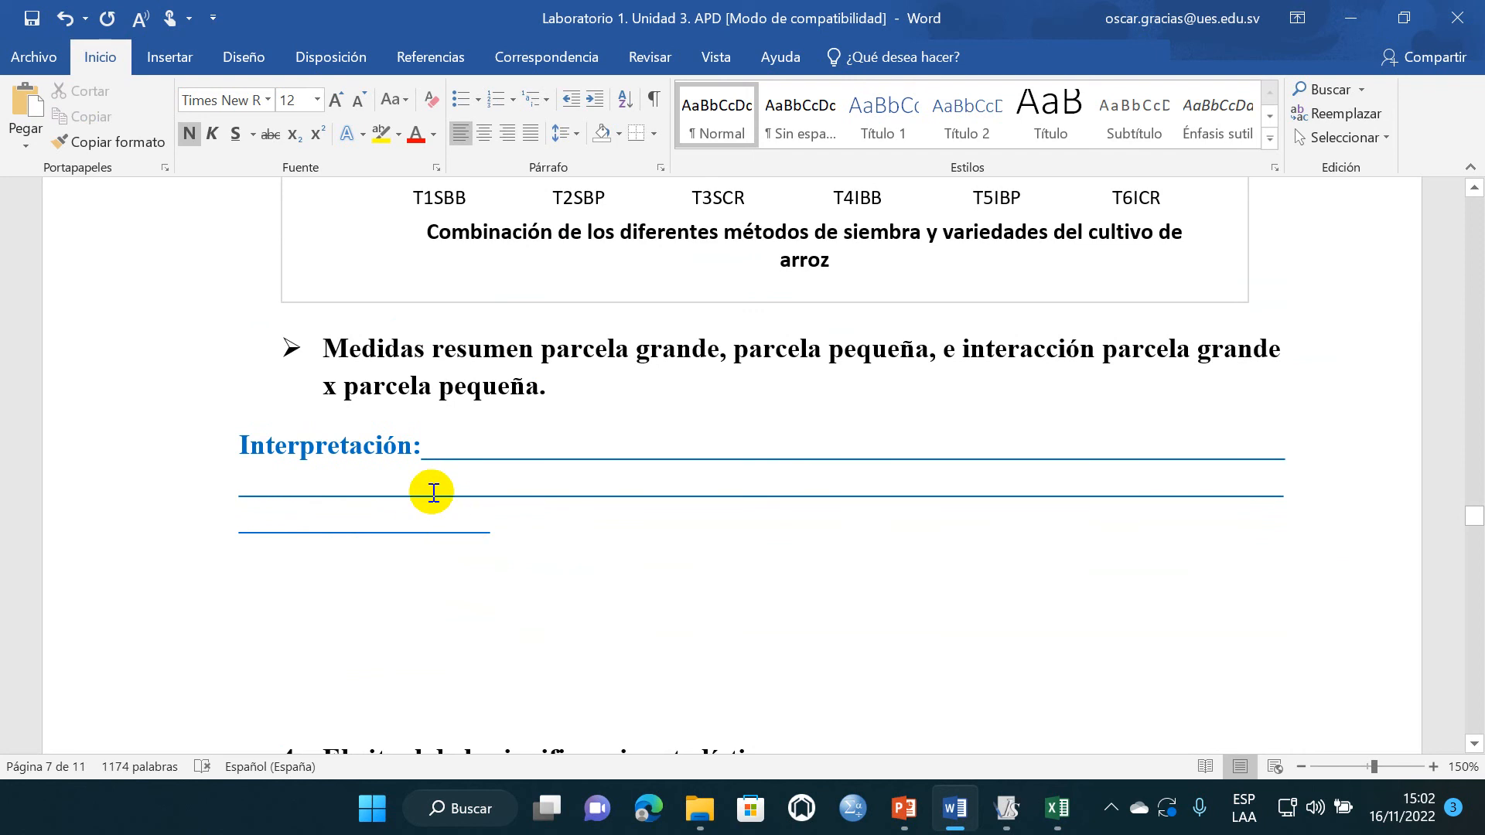
pyautogui.click(385, 596)
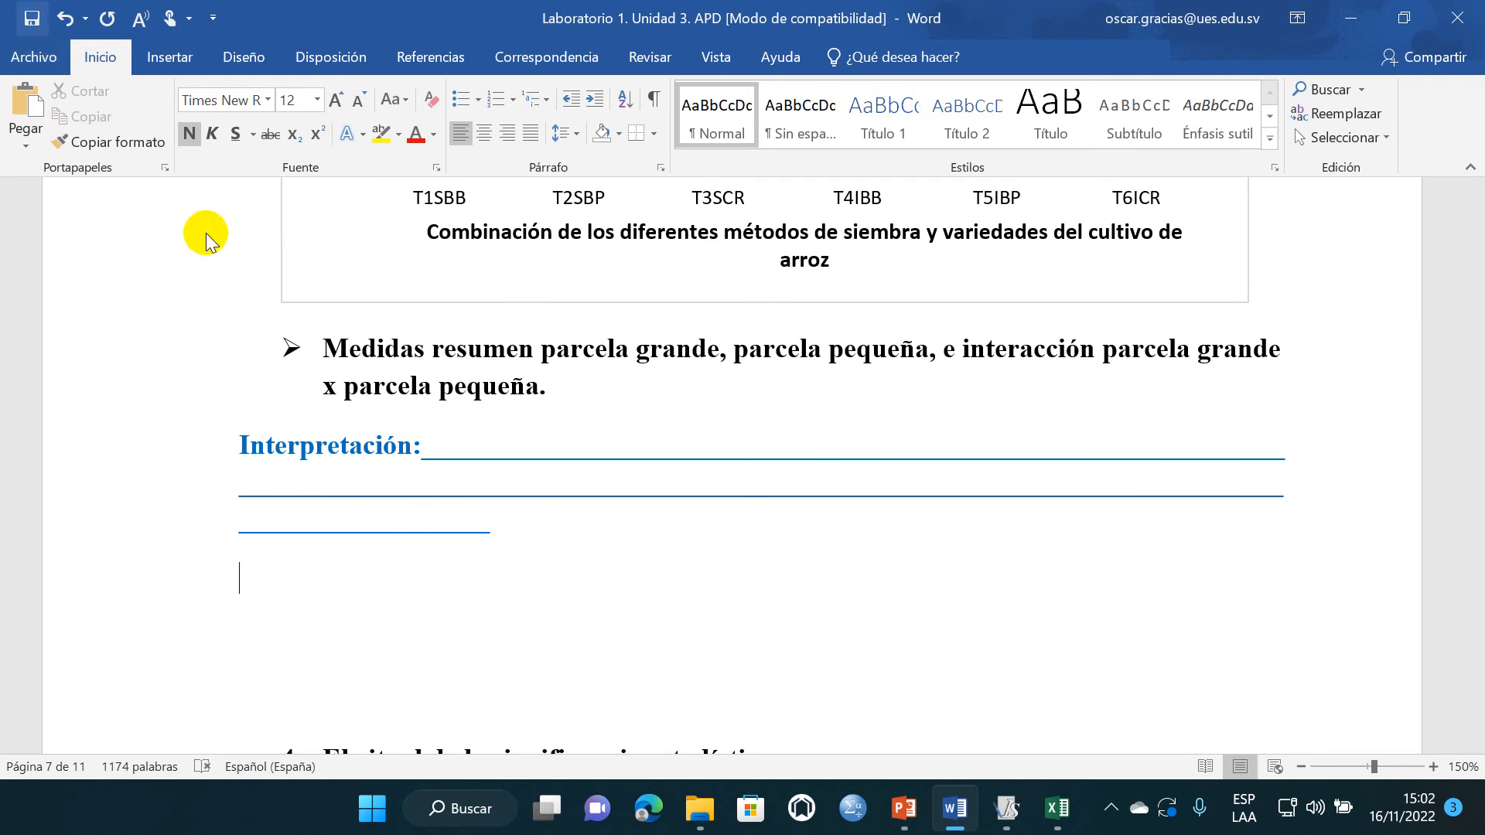
# - Delete the Interpretación block under the combined Medidas resumen heading and one blank line above section 4
pyautogui.scroll(10, 373, 465)
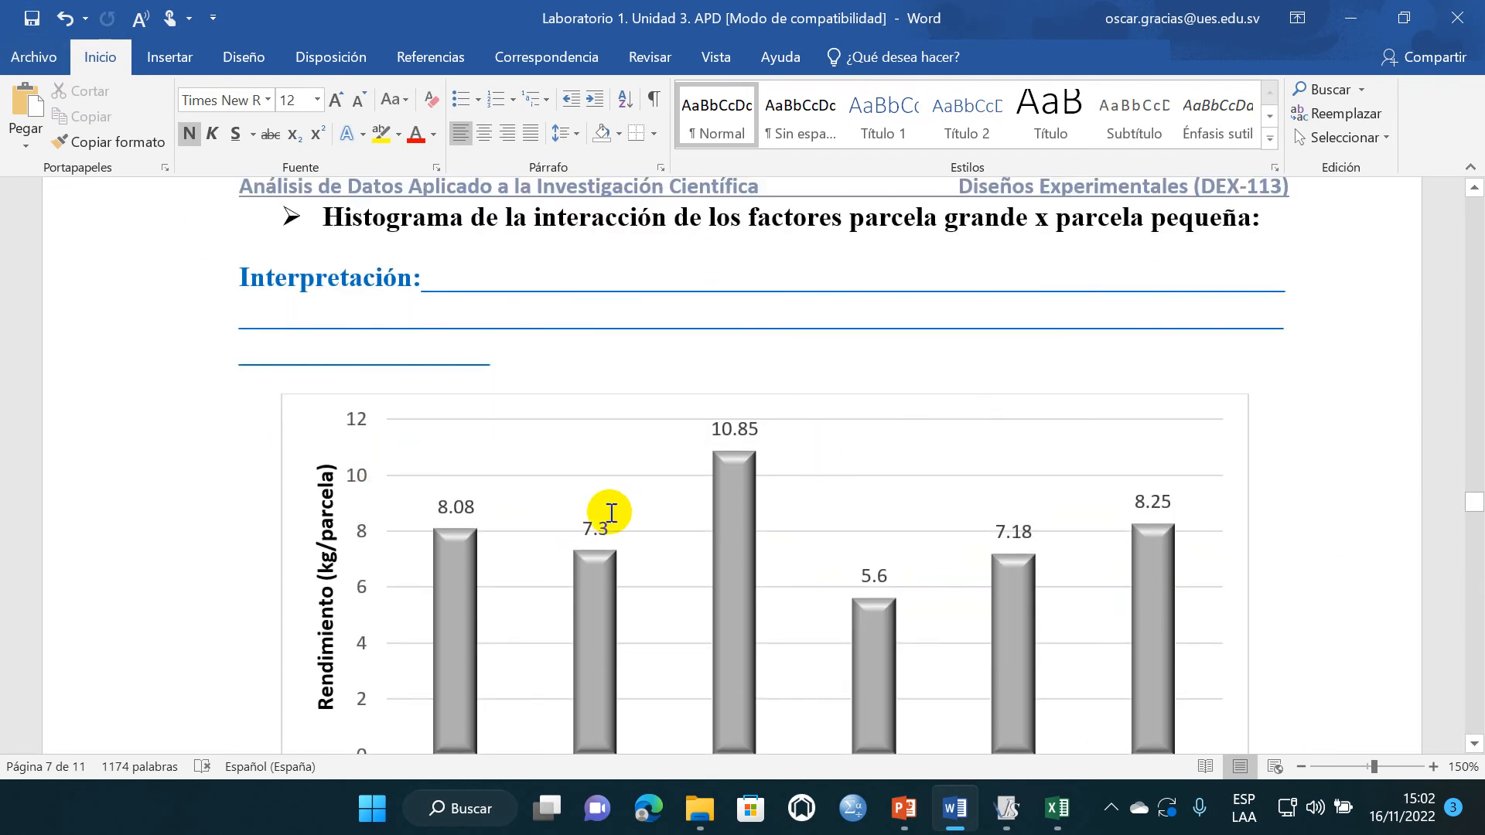
pyautogui.scroll(-12, 470, 478)
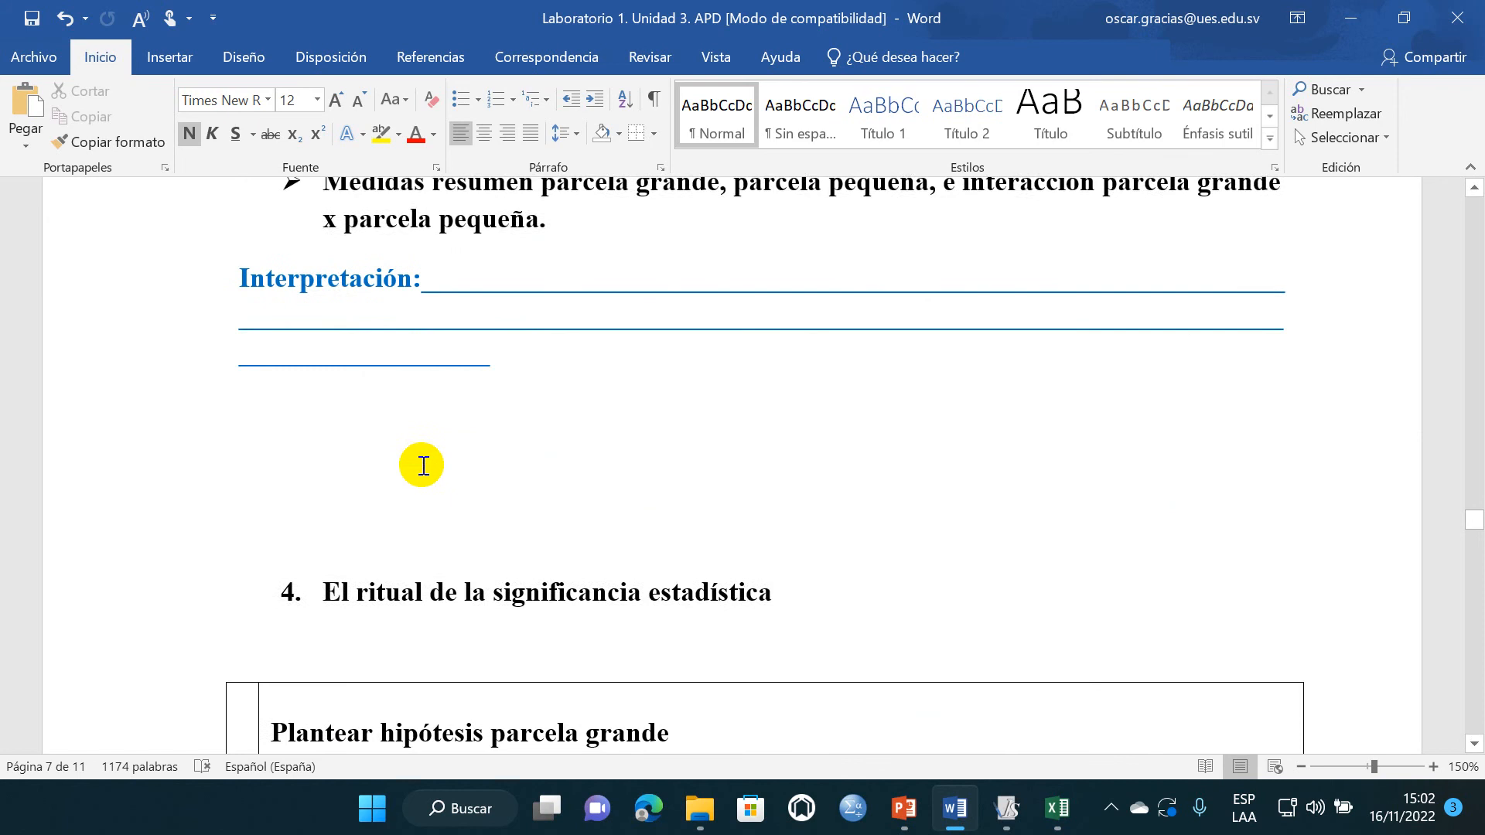
pyautogui.scroll(3, 418, 464)
pyautogui.moveTo(431, 490); pyautogui.dragTo(292, 451)
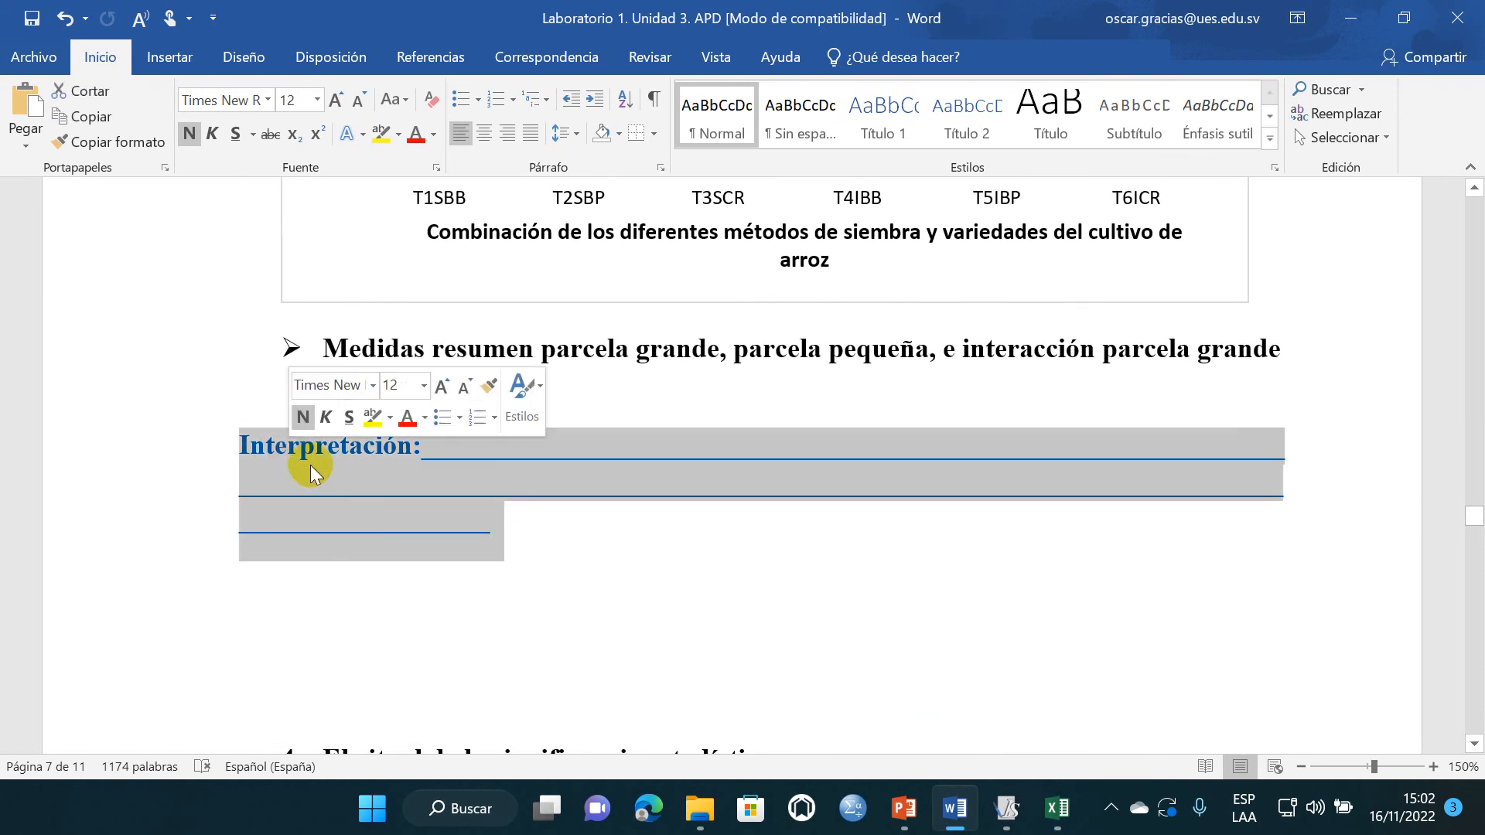
pyautogui.press('Delete')
pyautogui.click(332, 497)
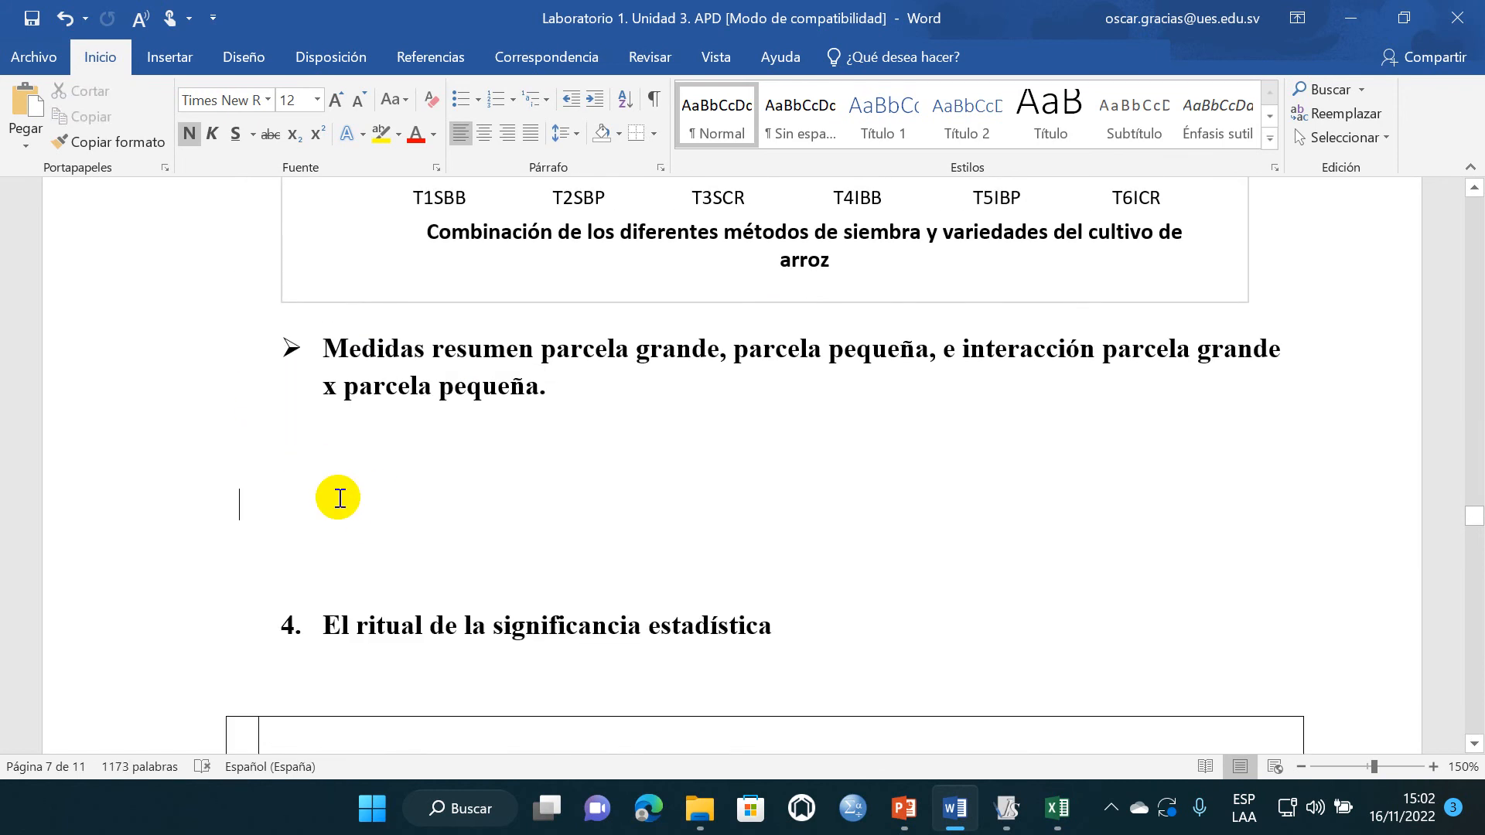
pyautogui.press('BackSpace')
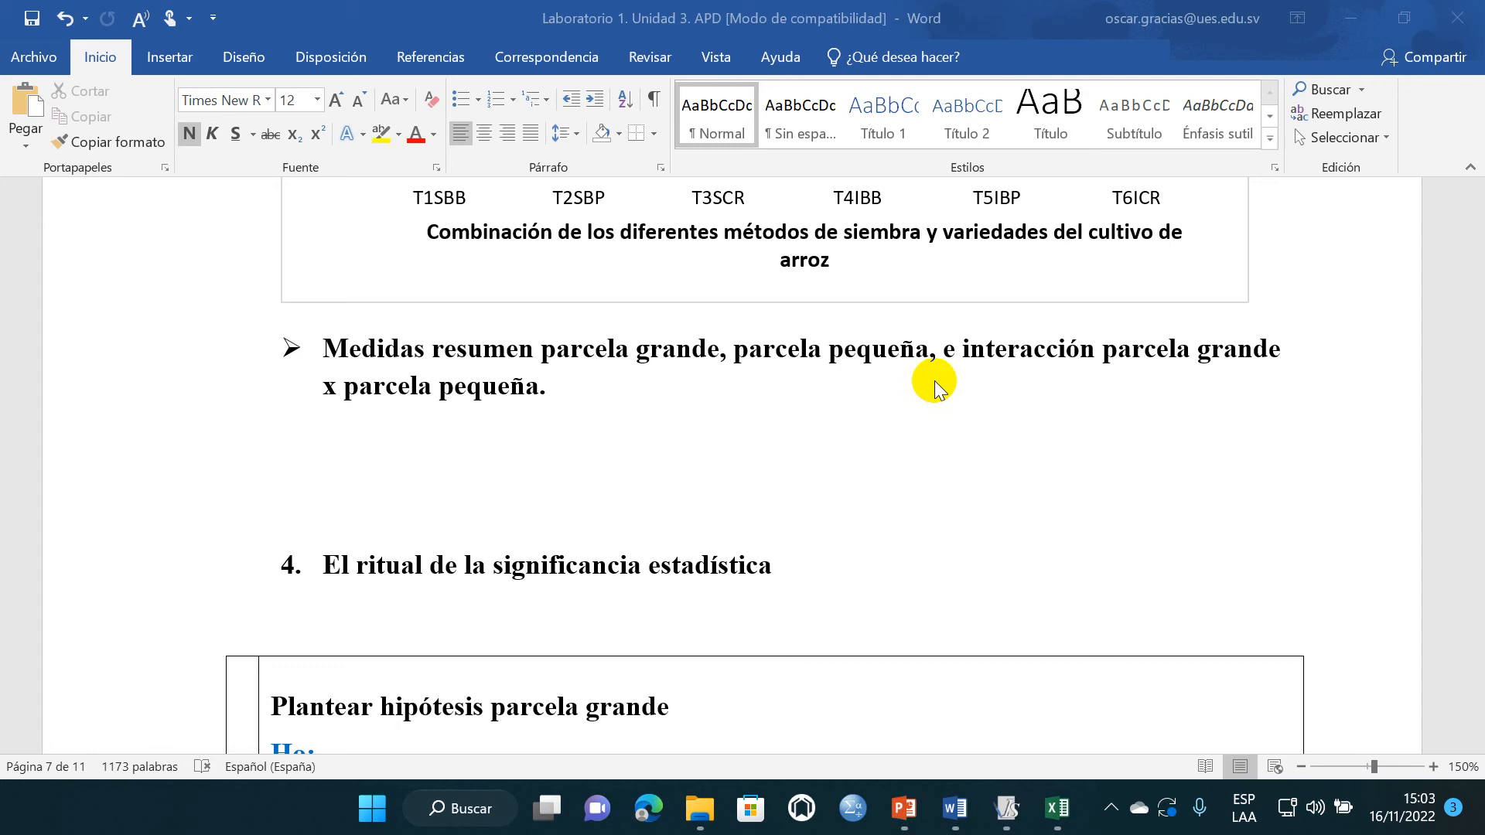
pyautogui.click(365, 443)
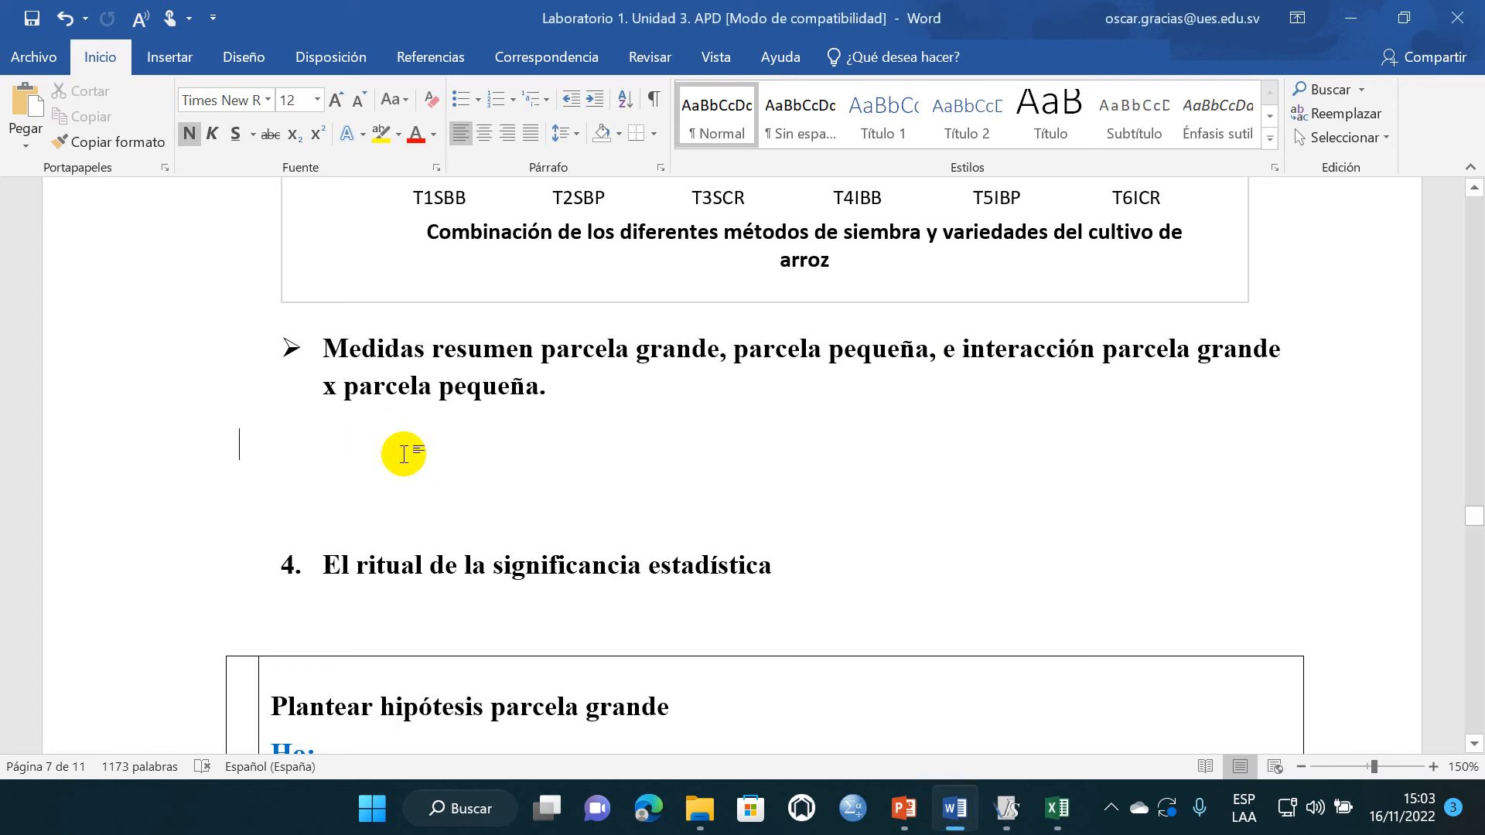
pyautogui.scroll(3, 427, 463)
pyautogui.scroll(3, 428, 464)
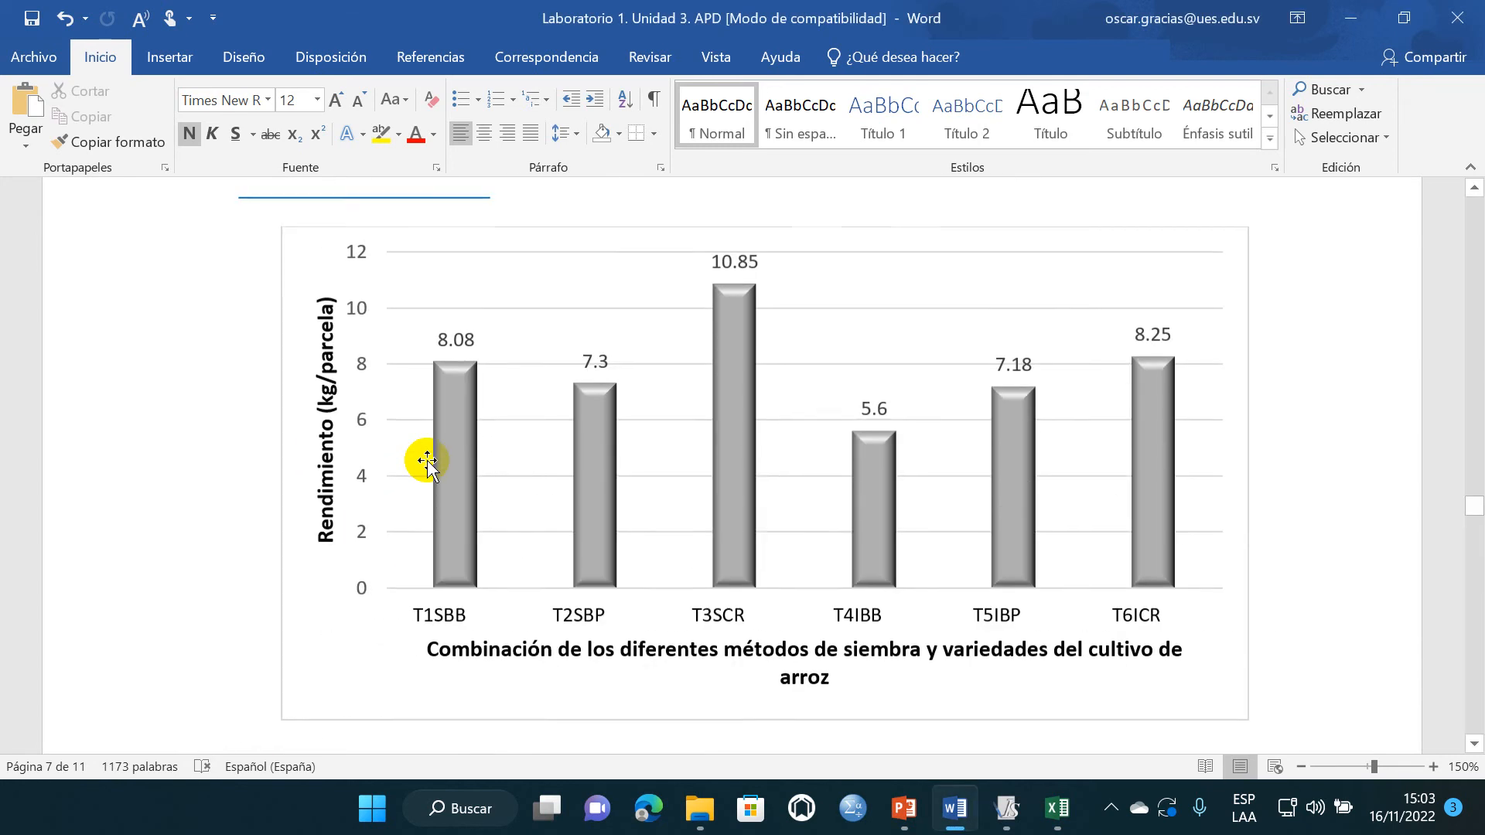
pyautogui.scroll(9, 427, 461)
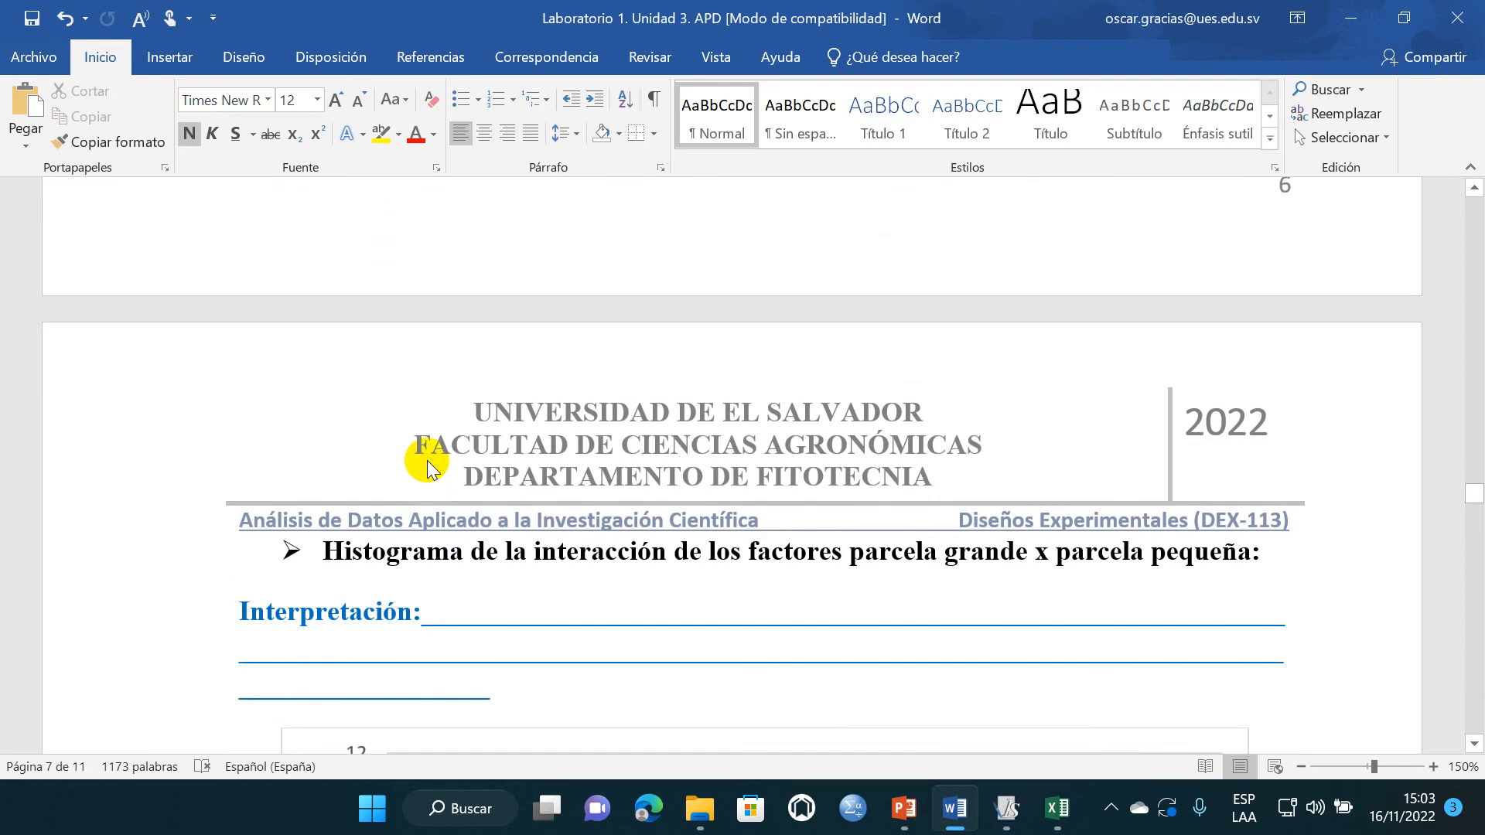
# - Undo the deletions of the separate Medidas resumen sections and Interpretación lines, along with the last part of the heading extension
pyautogui.scroll(-12, 425, 463)
pyautogui.scroll(-6, 423, 463)
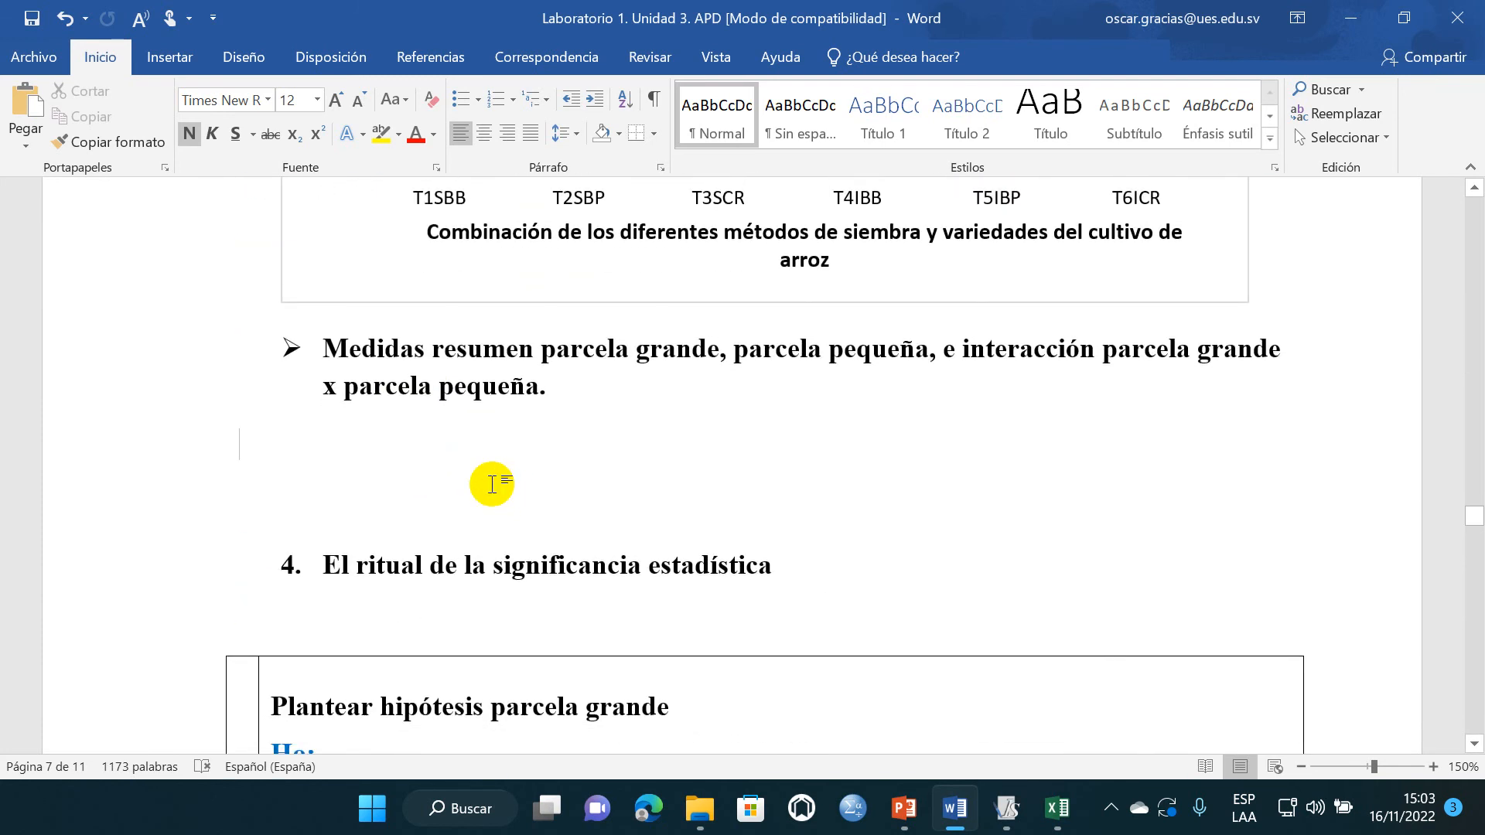
pyautogui.scroll(3, 491, 485)
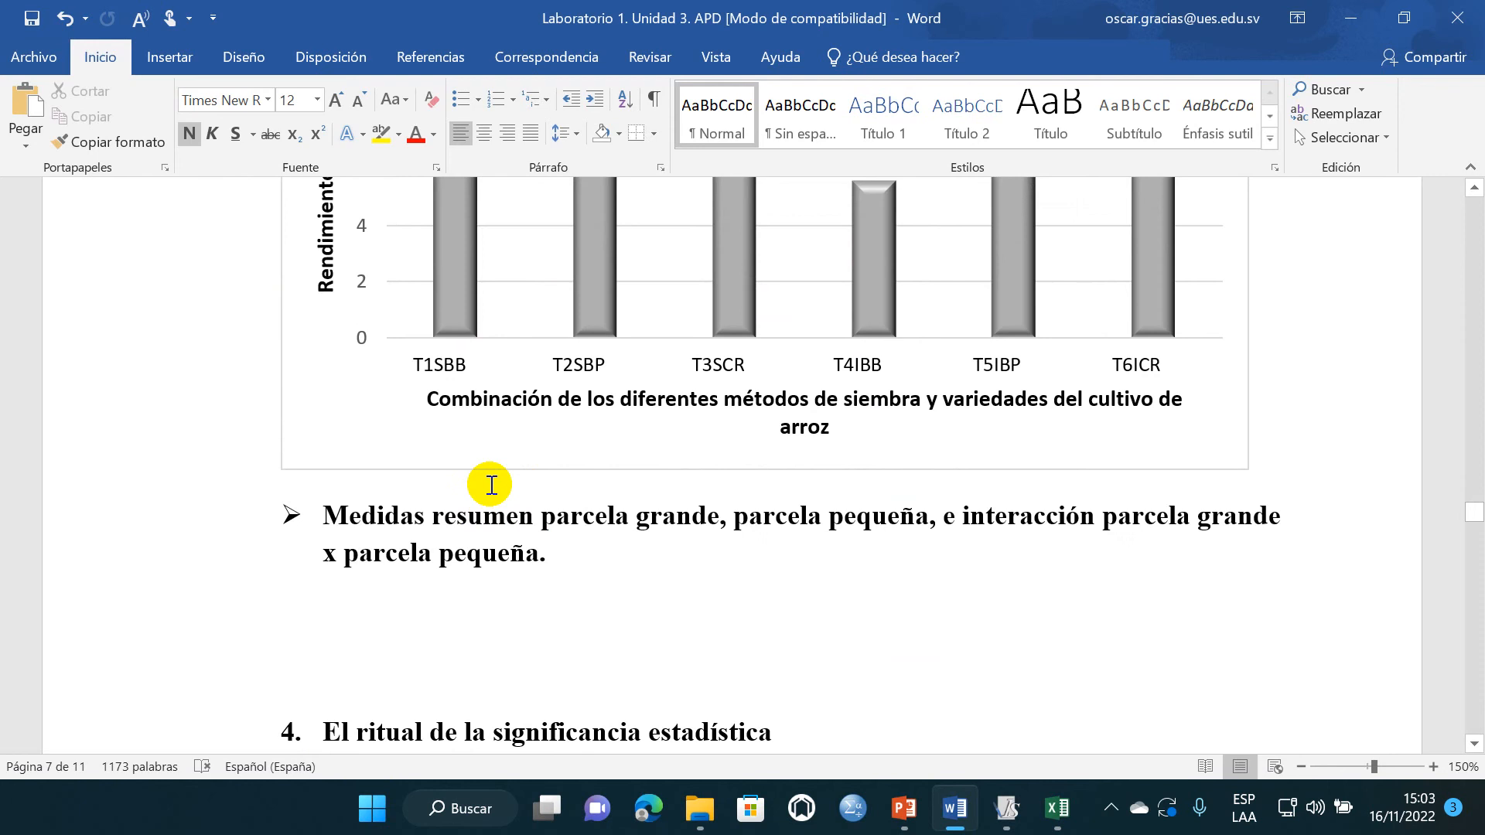
pyautogui.scroll(2, 492, 485)
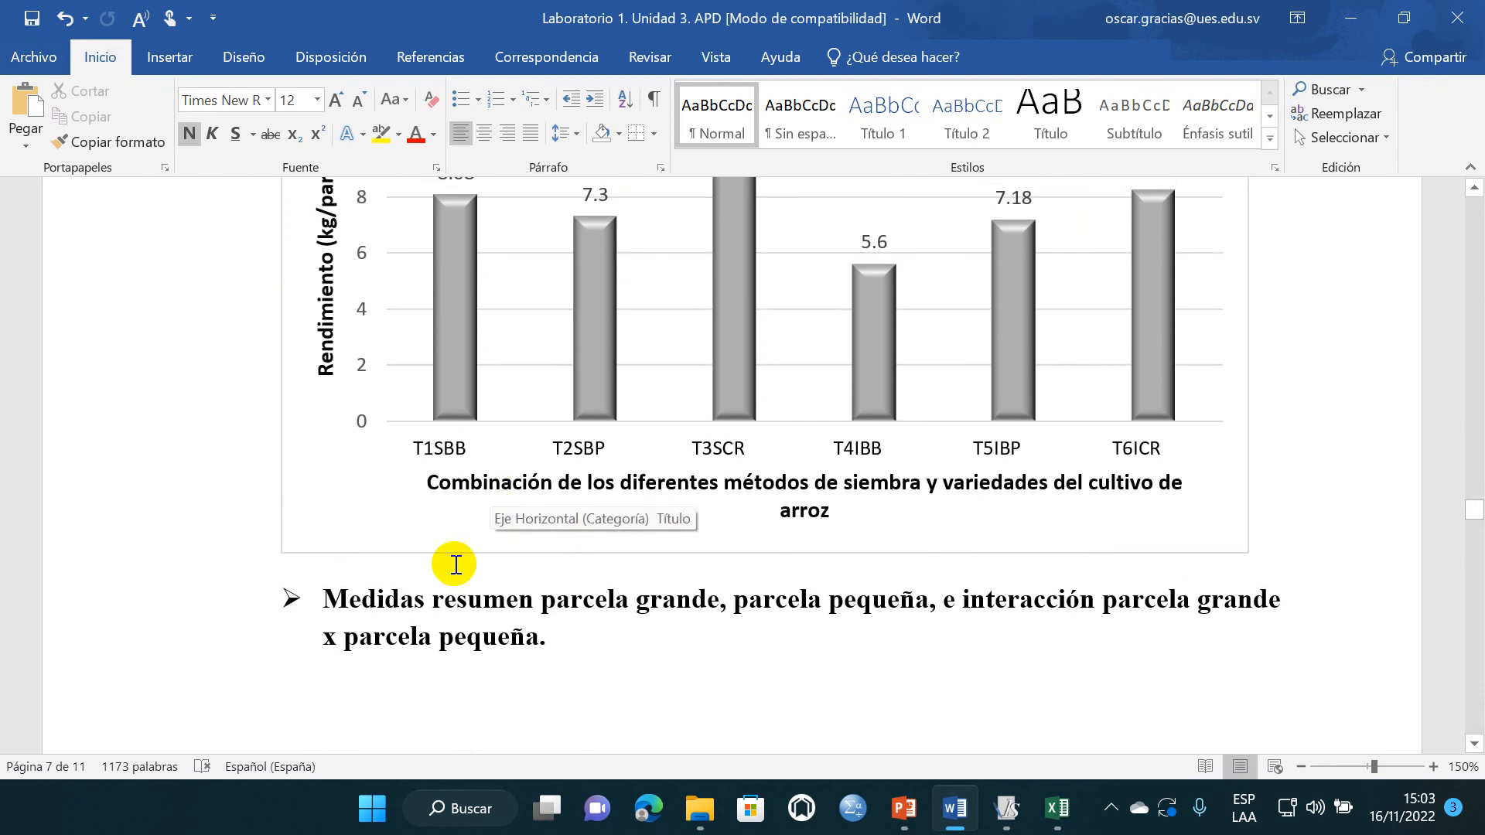
pyautogui.scroll(-3, 404, 540)
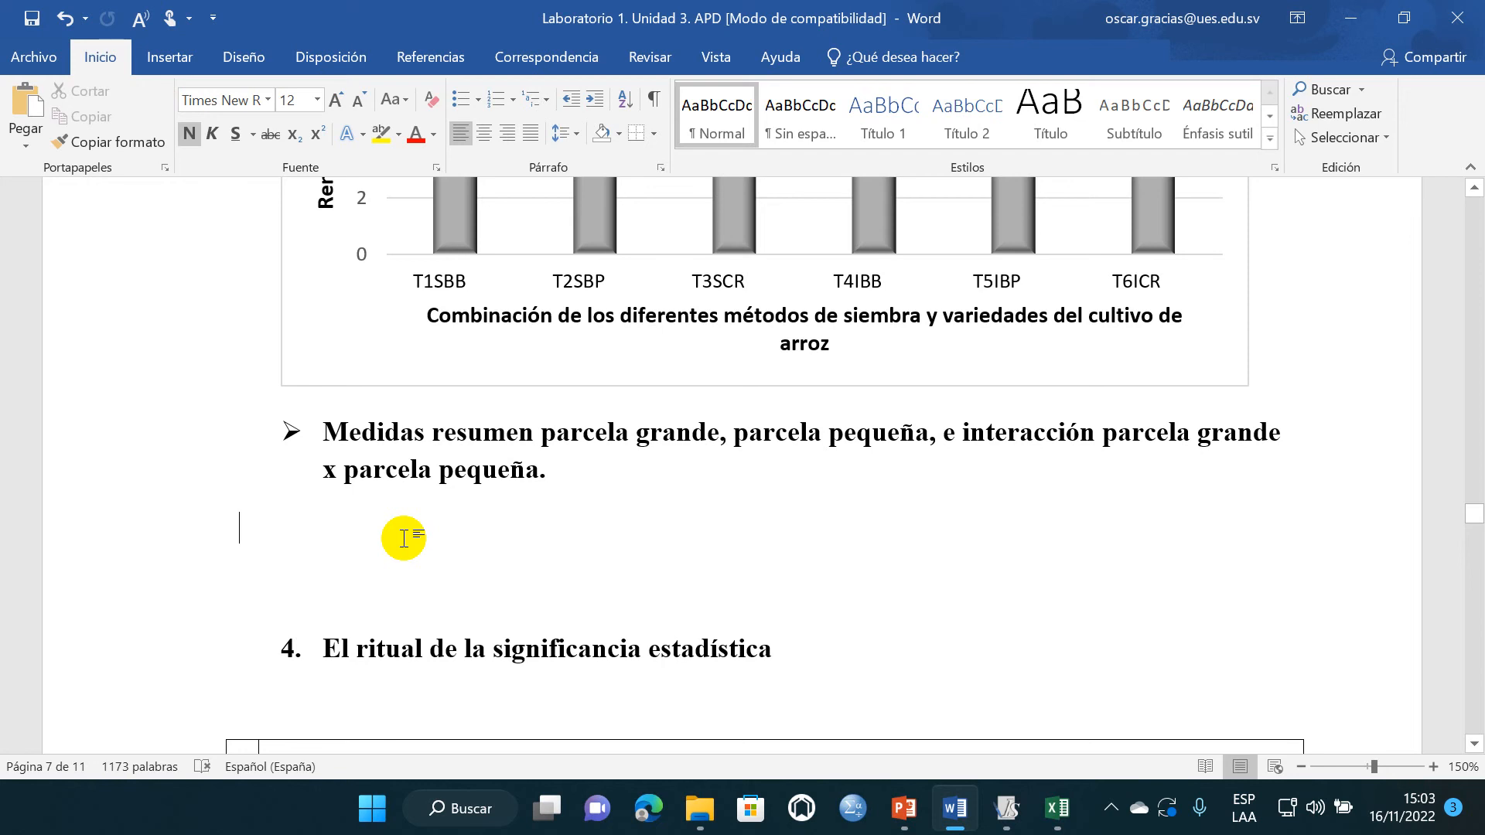
pyautogui.hotkey('ctrl', 'z')
pyautogui.hotkey('ctrl', 'z')
pyautogui.hotkey('ctrl', 'z')
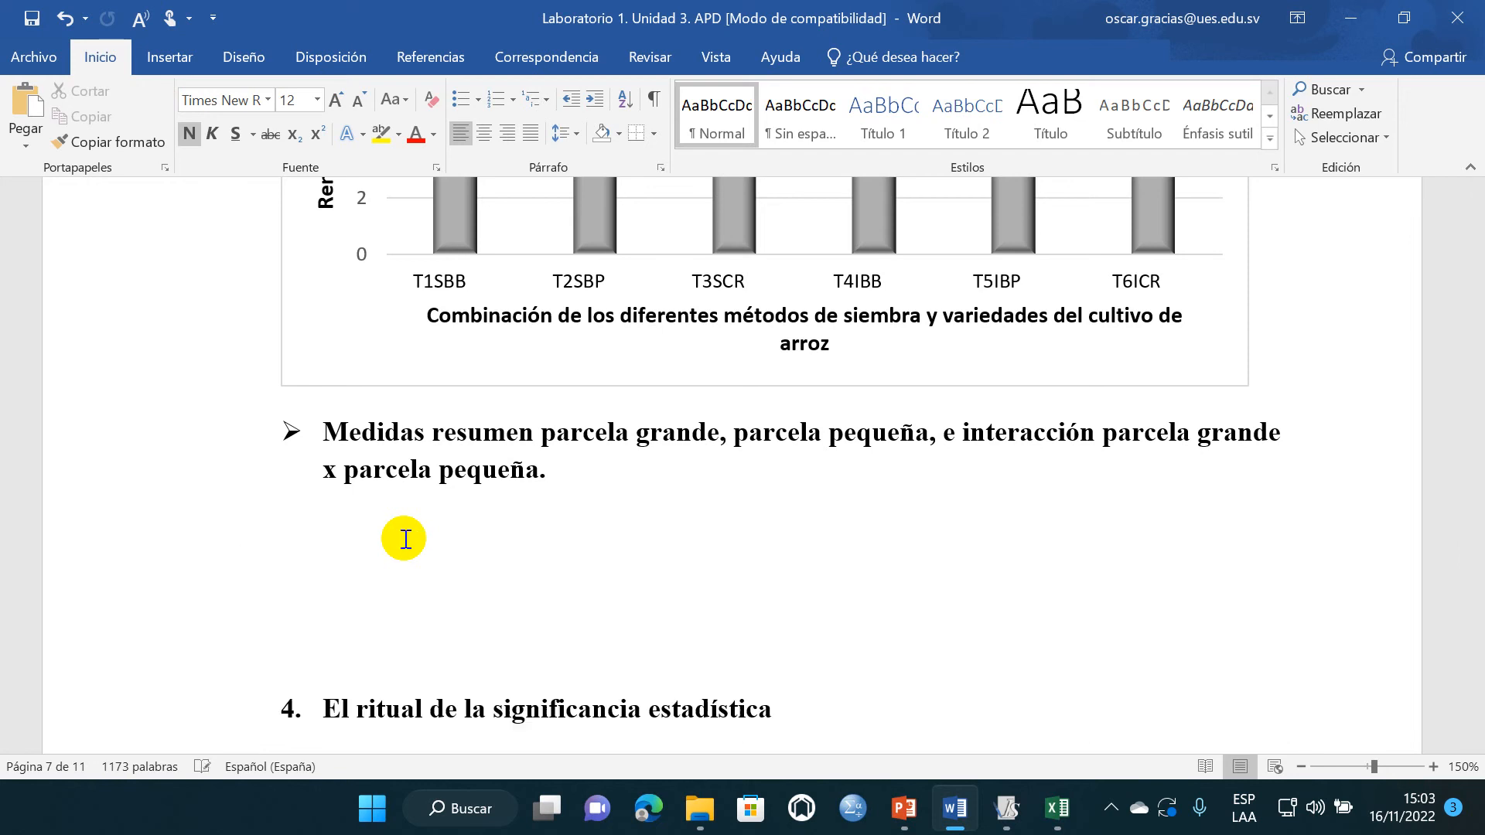
pyautogui.hotkey('ctrl', 'z')
pyautogui.hotkey('ctrl', 'z')
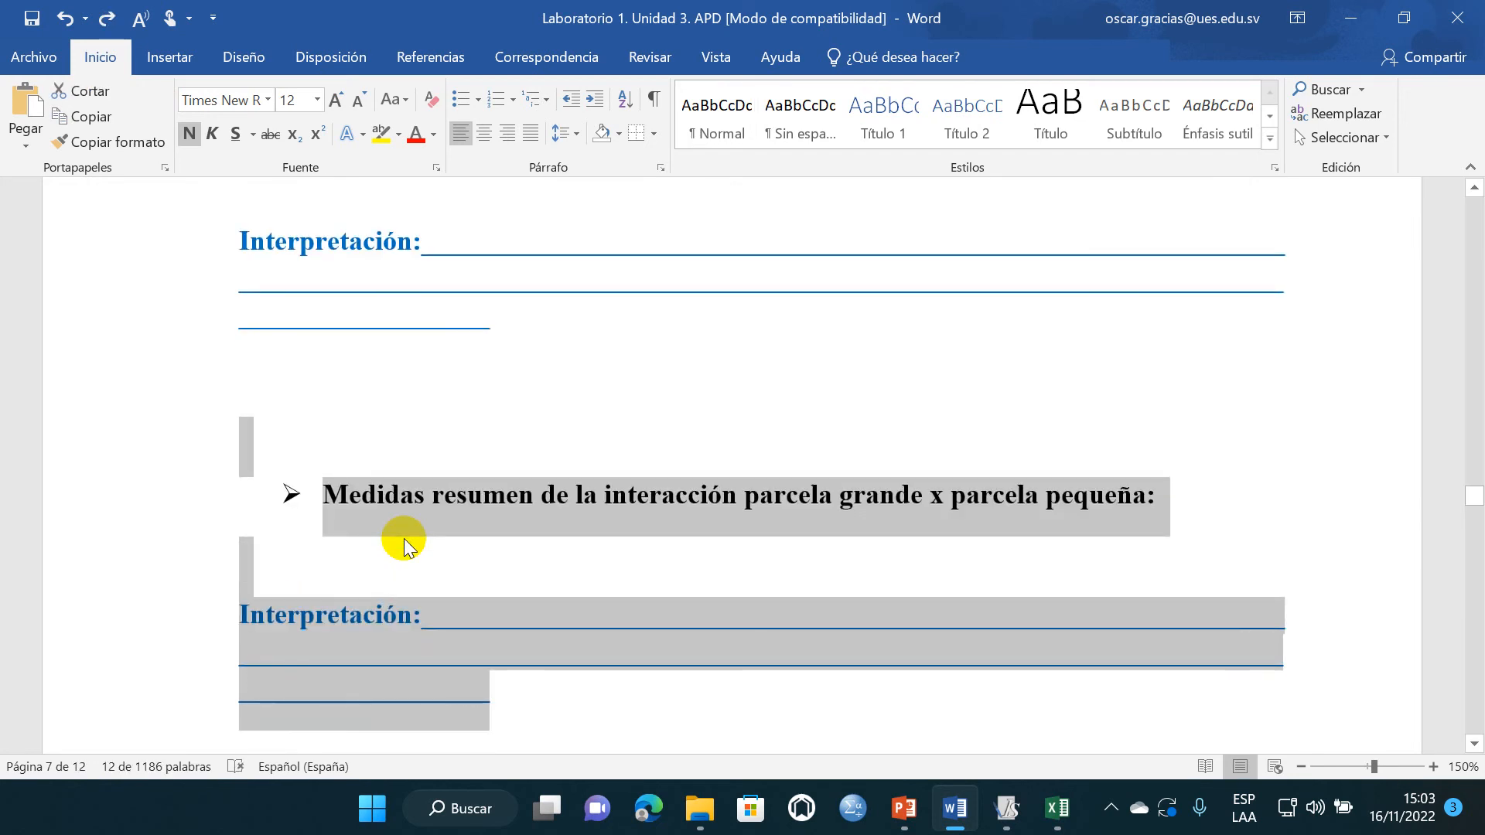
pyautogui.hotkey('ctrl', 'z')
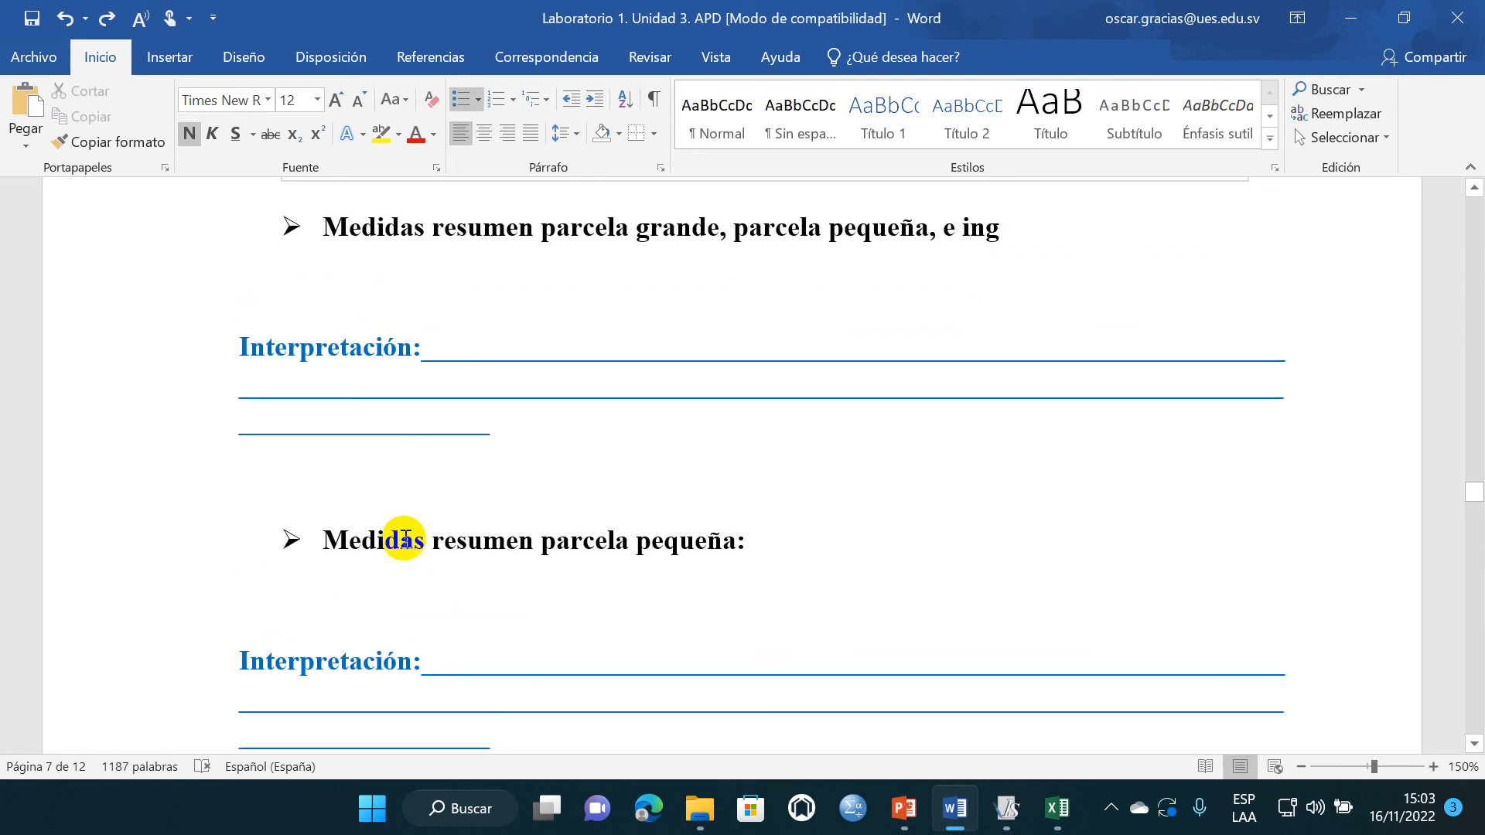
# - Shorten the first summary heading to "Medidas resumen parcela grande:" and save the document
pyautogui.scroll(2, 405, 537)
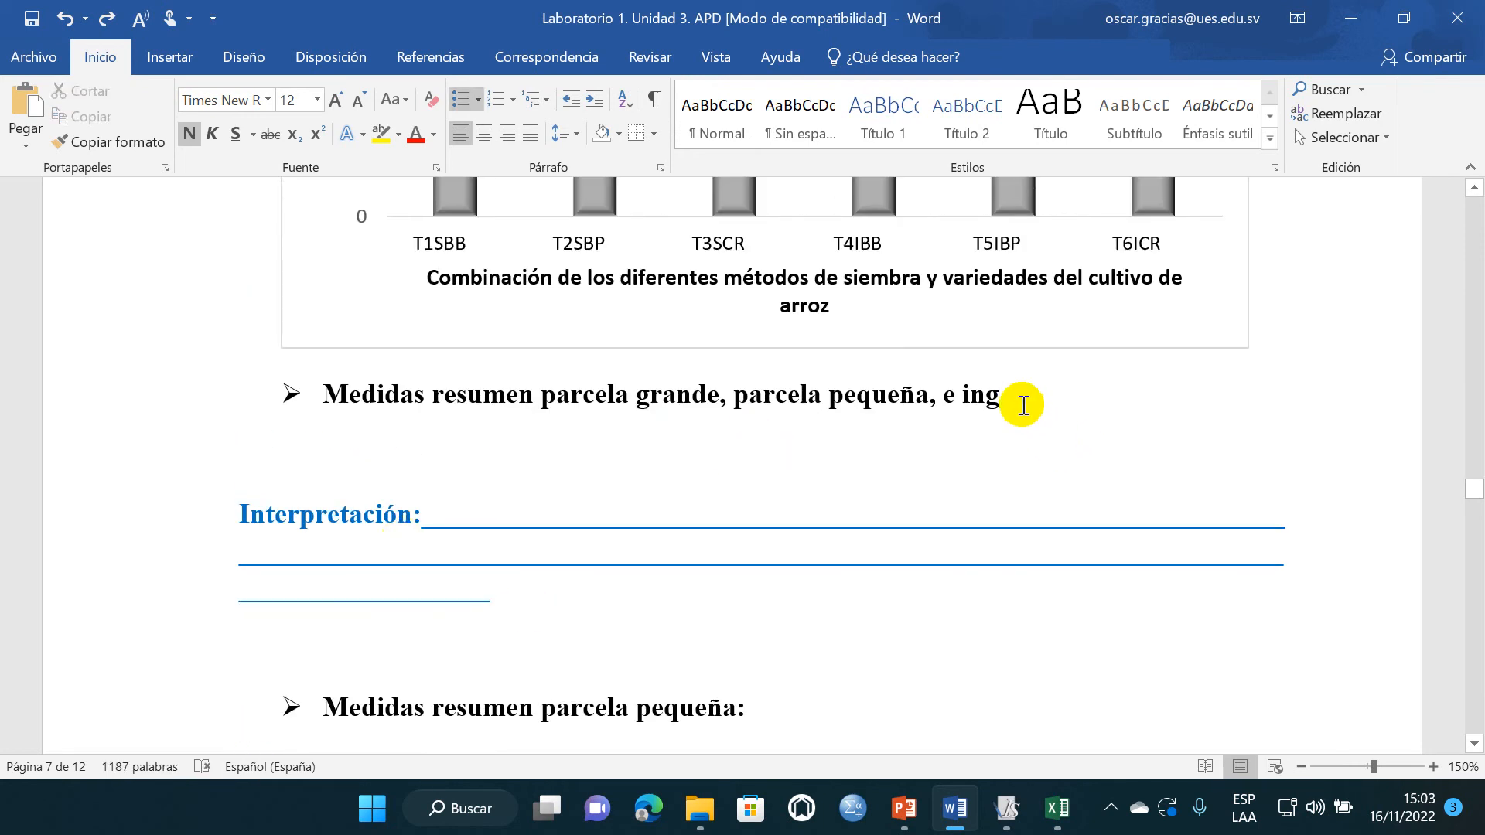
pyautogui.moveTo(1006, 398); pyautogui.dragTo(942, 410)
pyautogui.press('BackSpace')
pyautogui.press('BackSpace')
pyautogui.press('BackSpace')
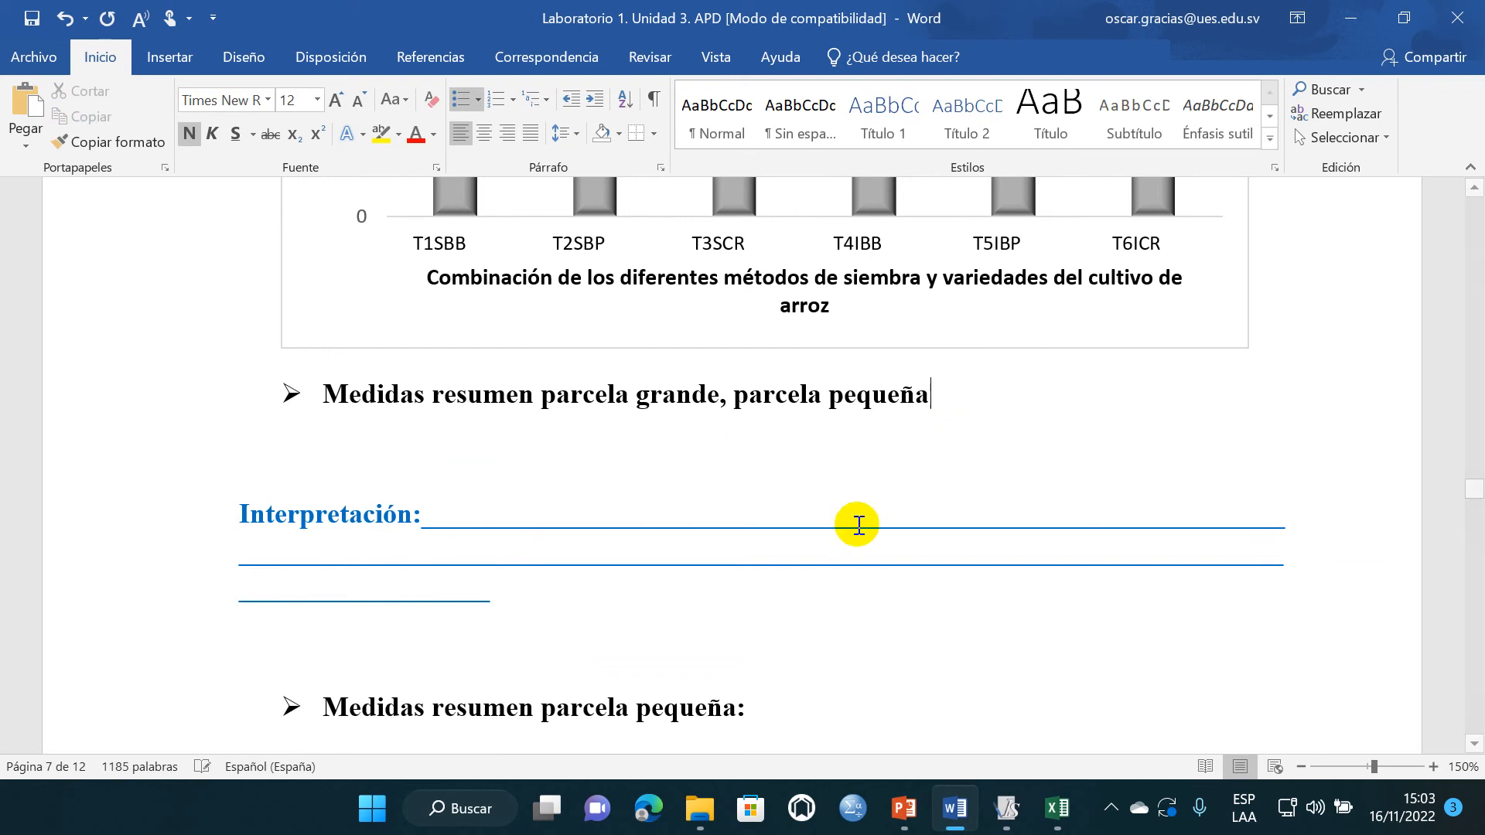
pyautogui.click(450, 625)
pyautogui.click(384, 650)
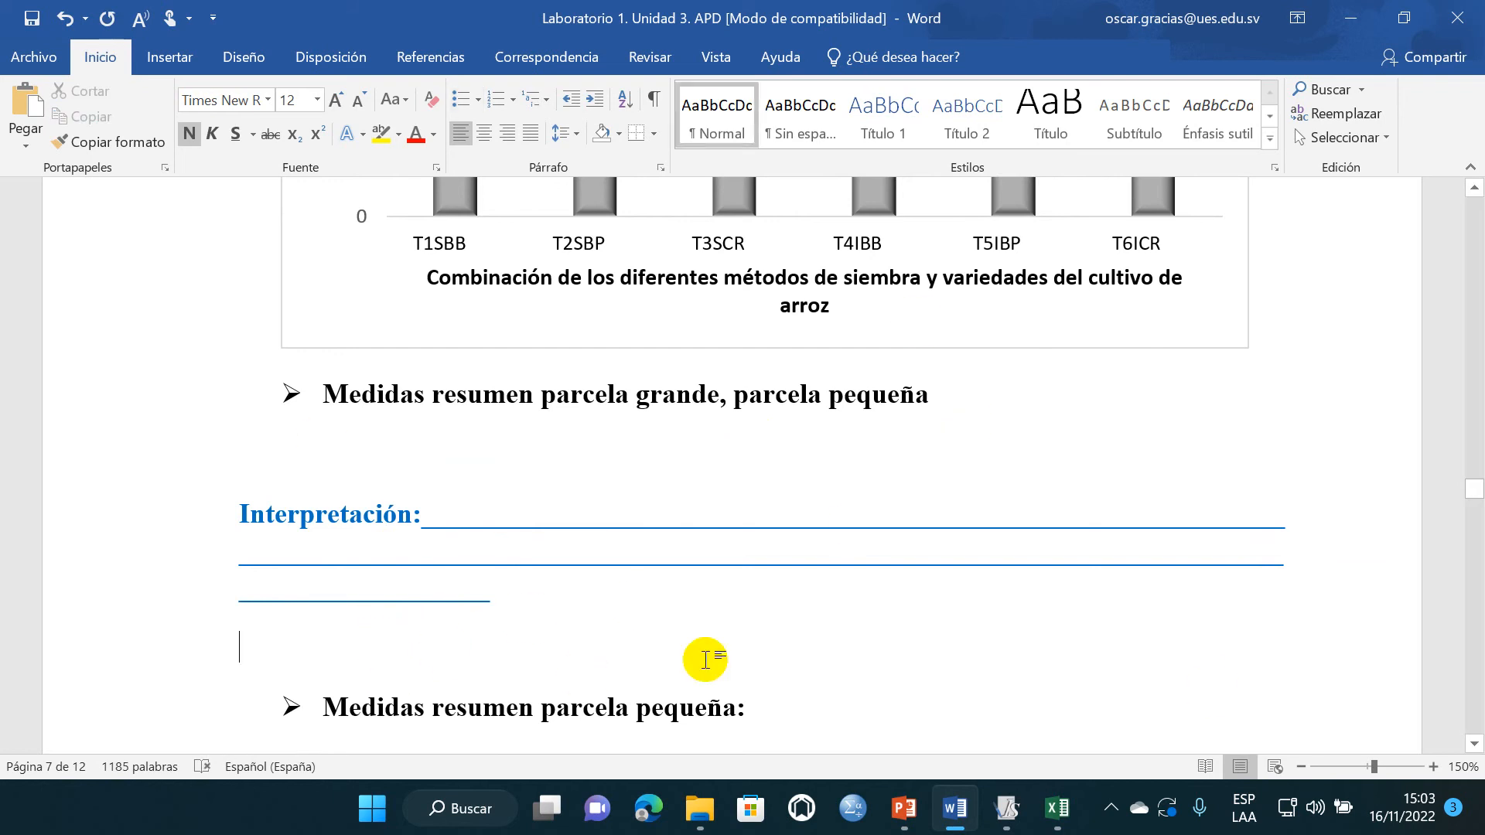
pyautogui.scroll(-1, 487, 421)
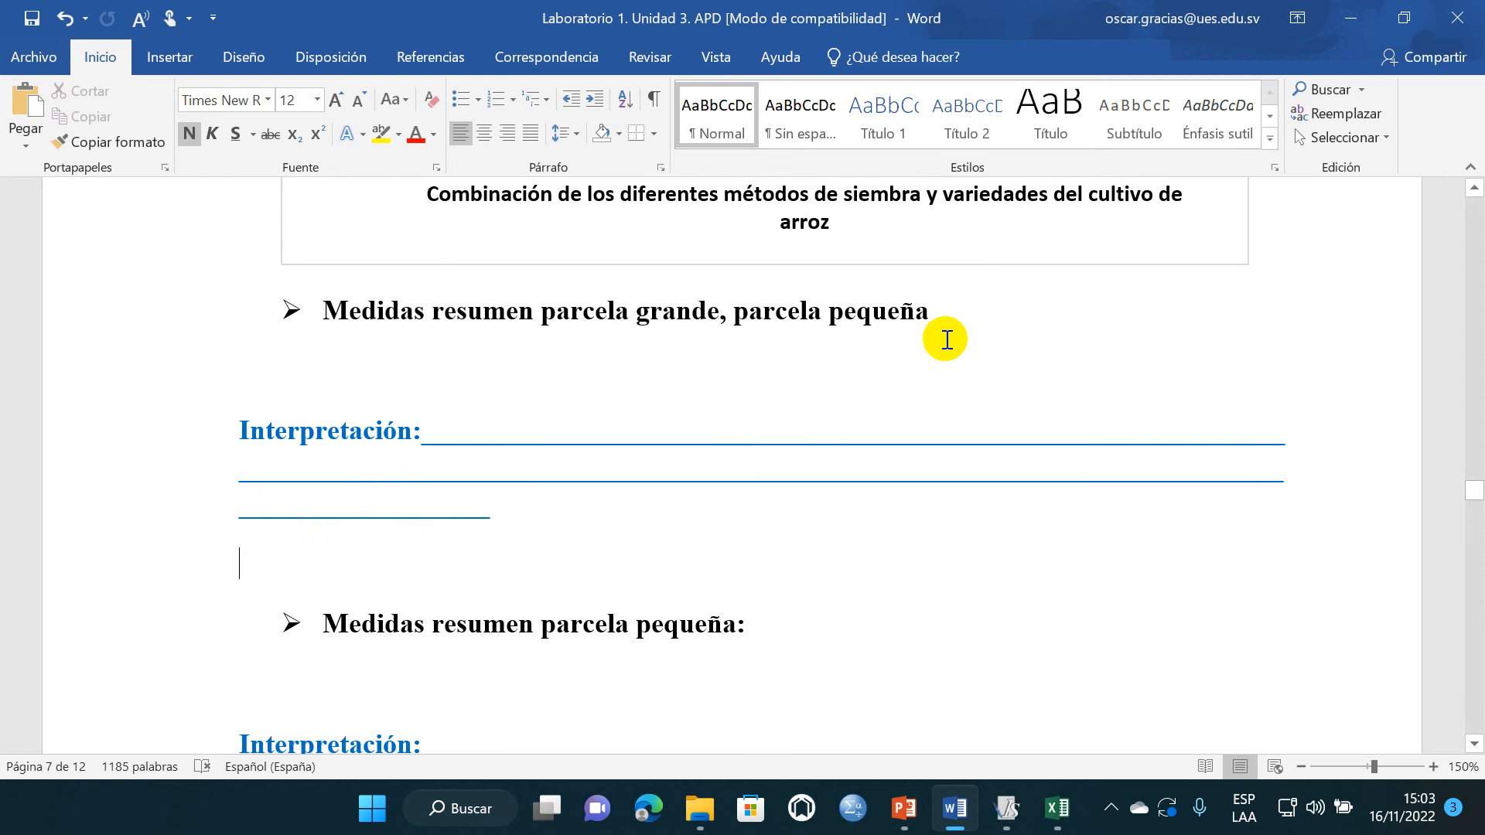
pyautogui.moveTo(840, 320); pyautogui.dragTo(746, 322)
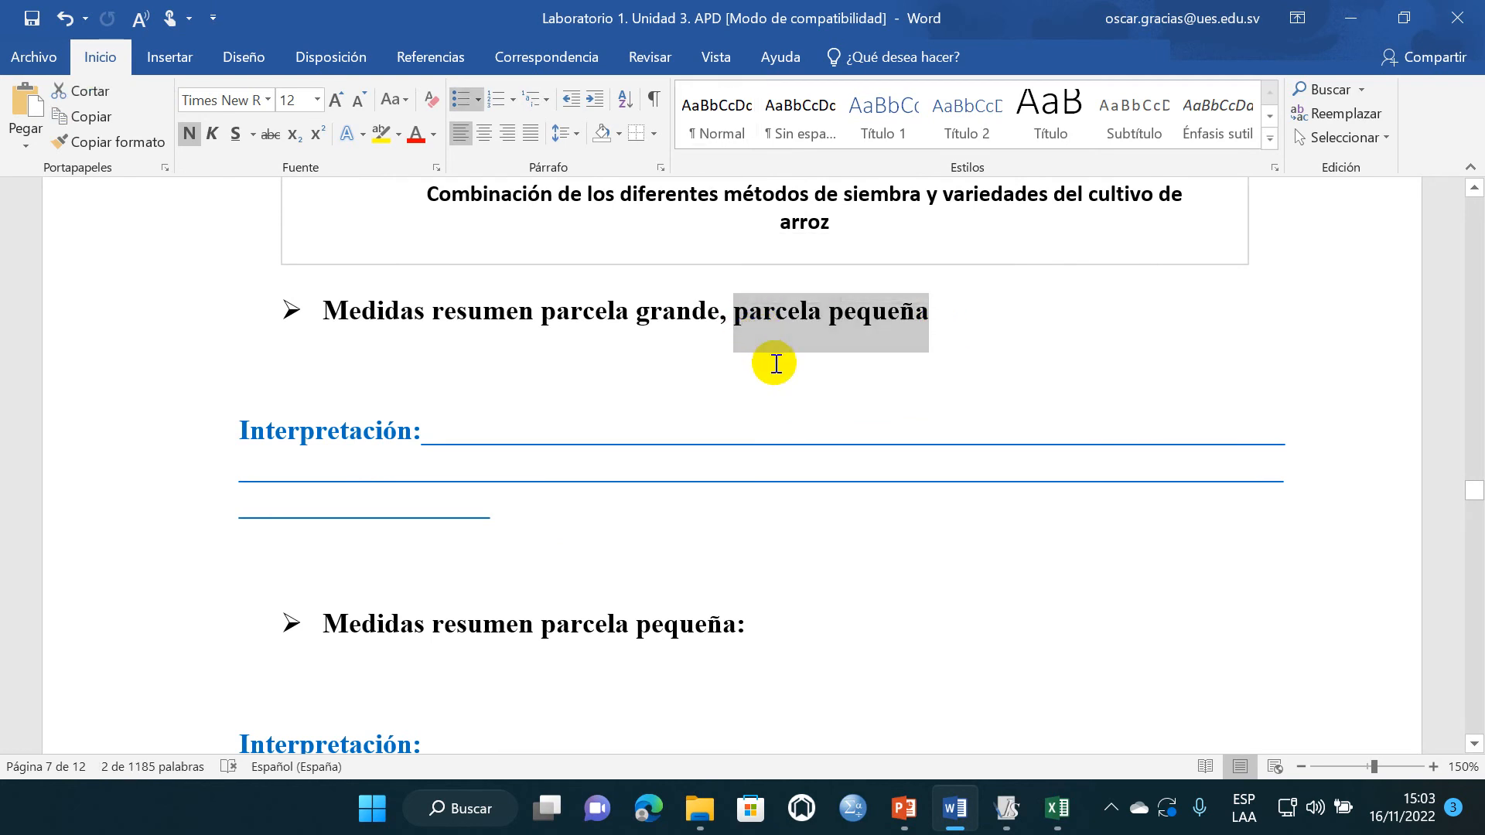
pyautogui.press('BackSpace')
pyautogui.press('BackSpace')
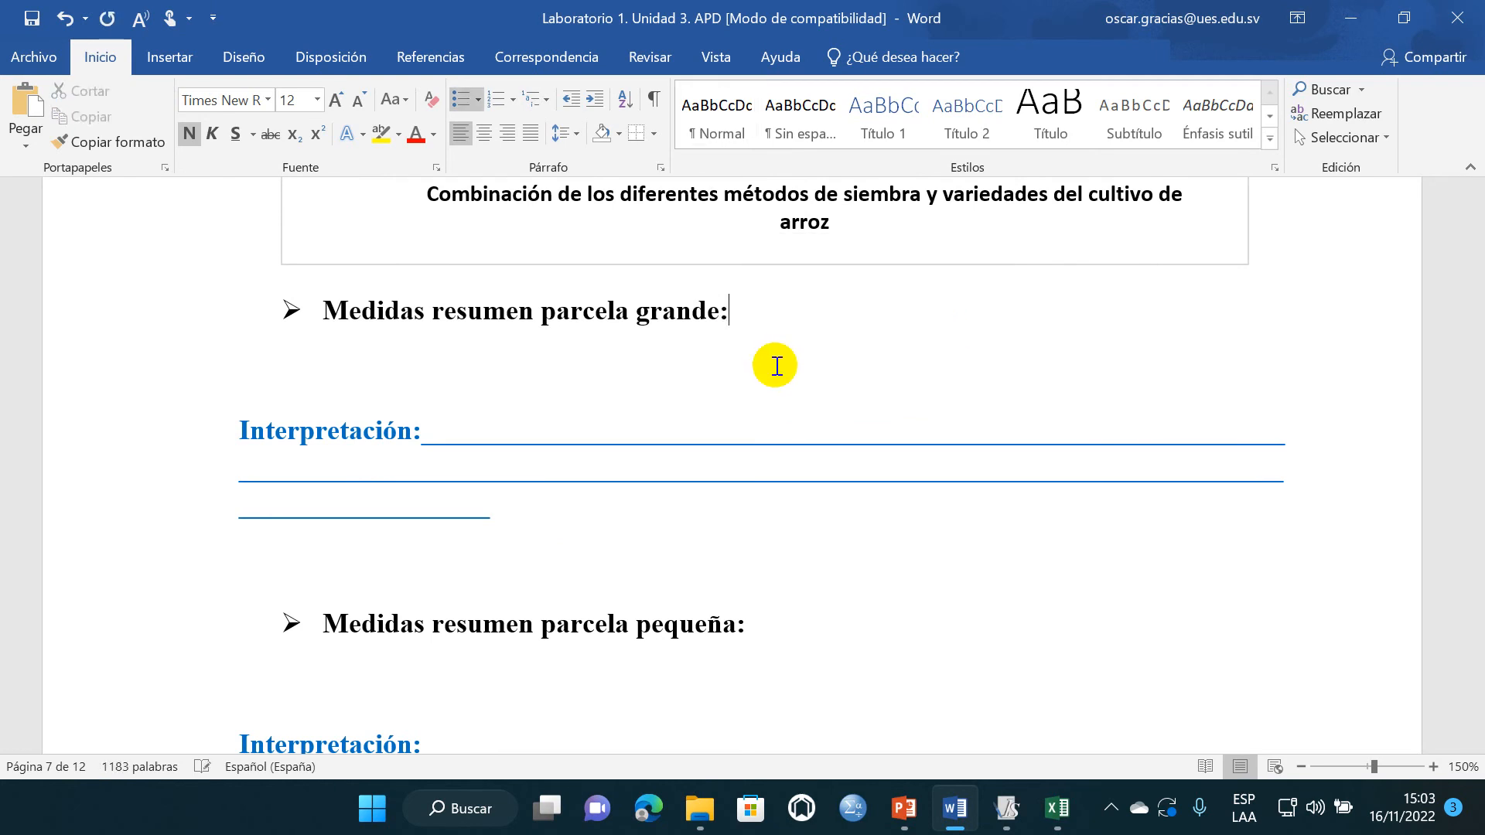
pyautogui.click(363, 503)
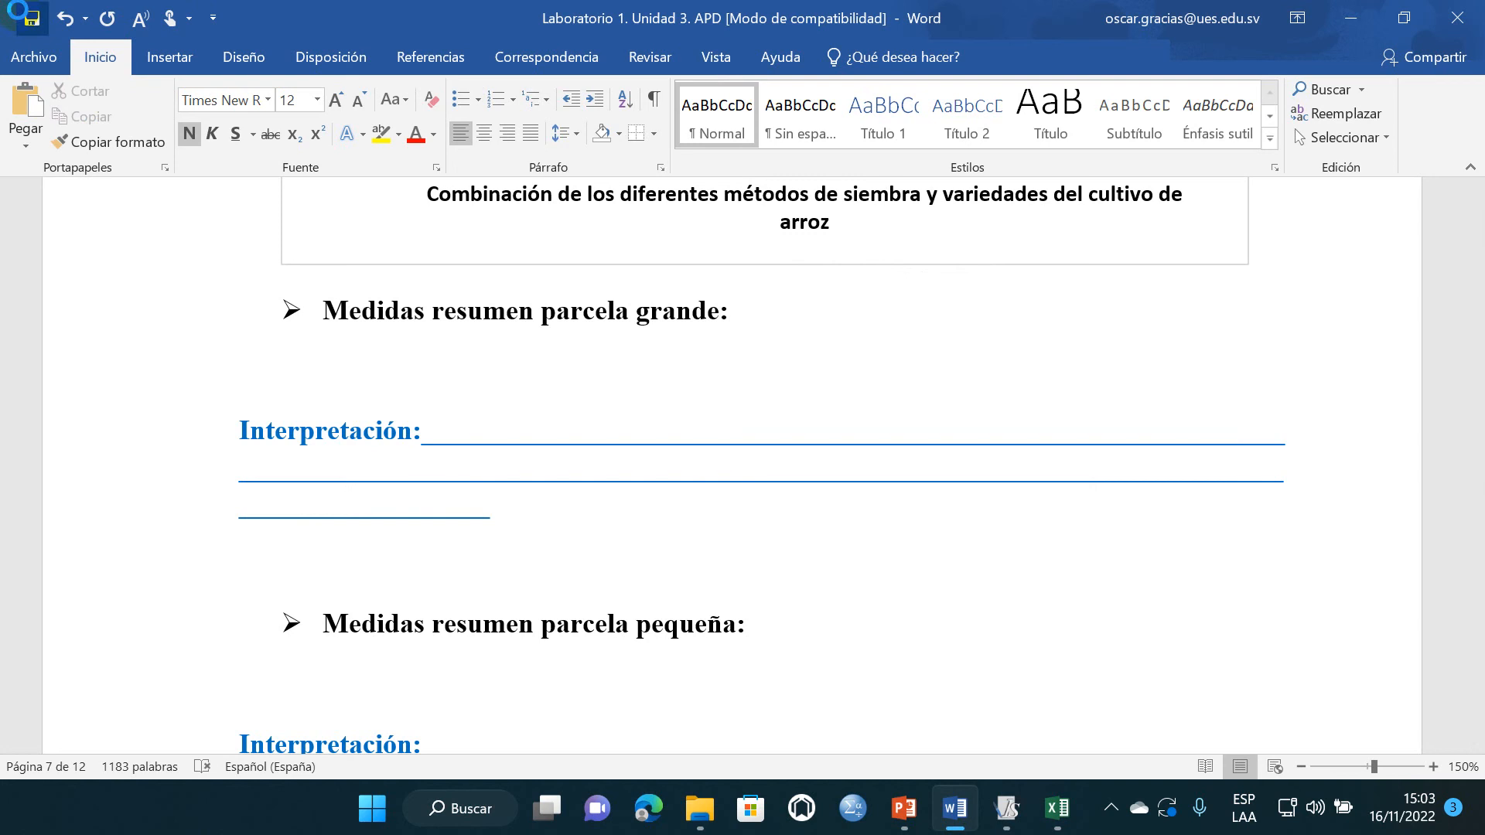
# - Switch to InfoStat, minimize the results window and maximize the data table
pyautogui.moveTo(1005, 809)
pyautogui.click(995, 707)
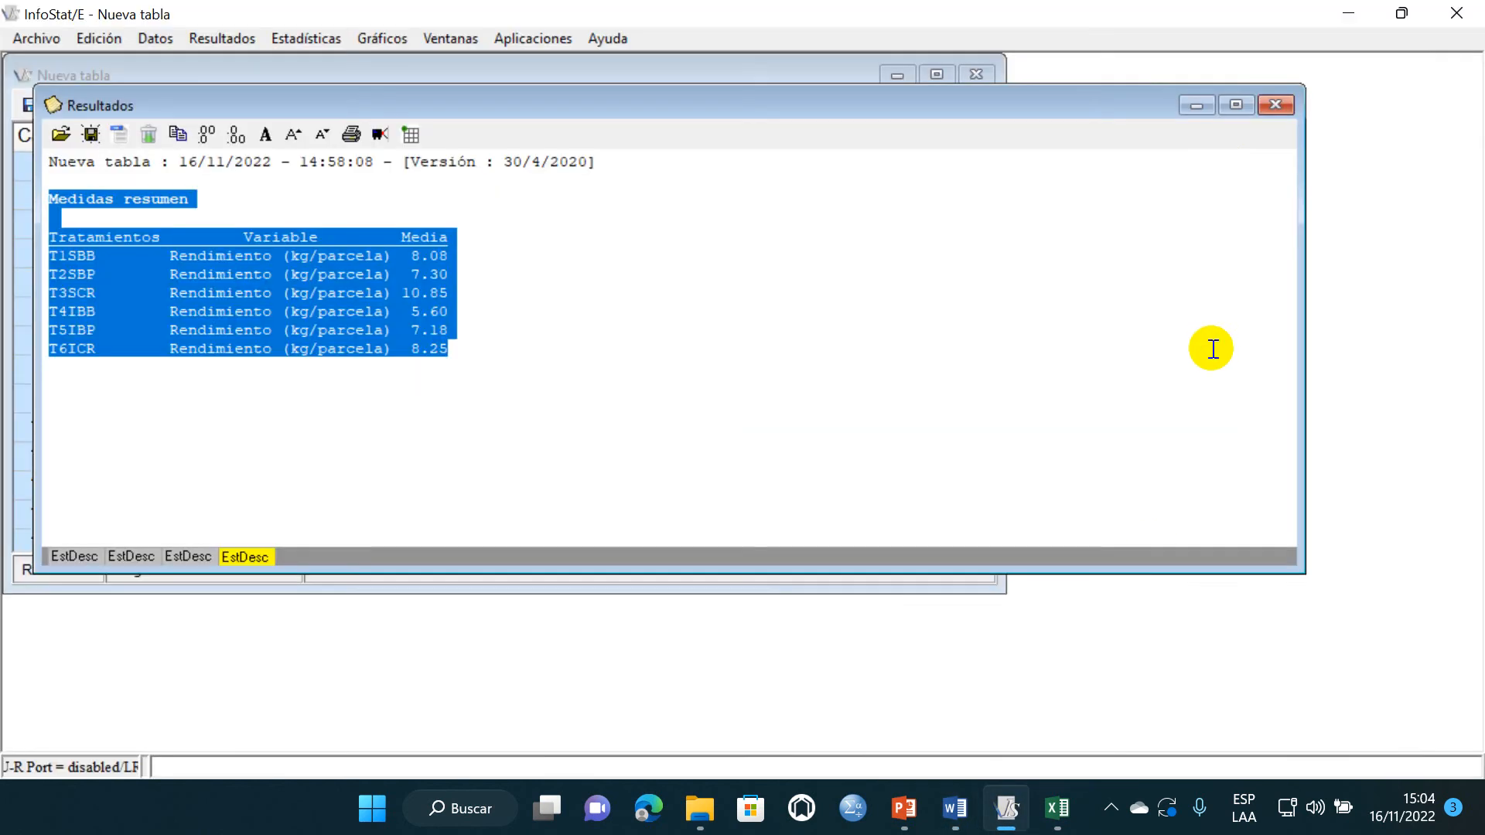
pyautogui.click(1197, 105)
pyautogui.click(936, 75)
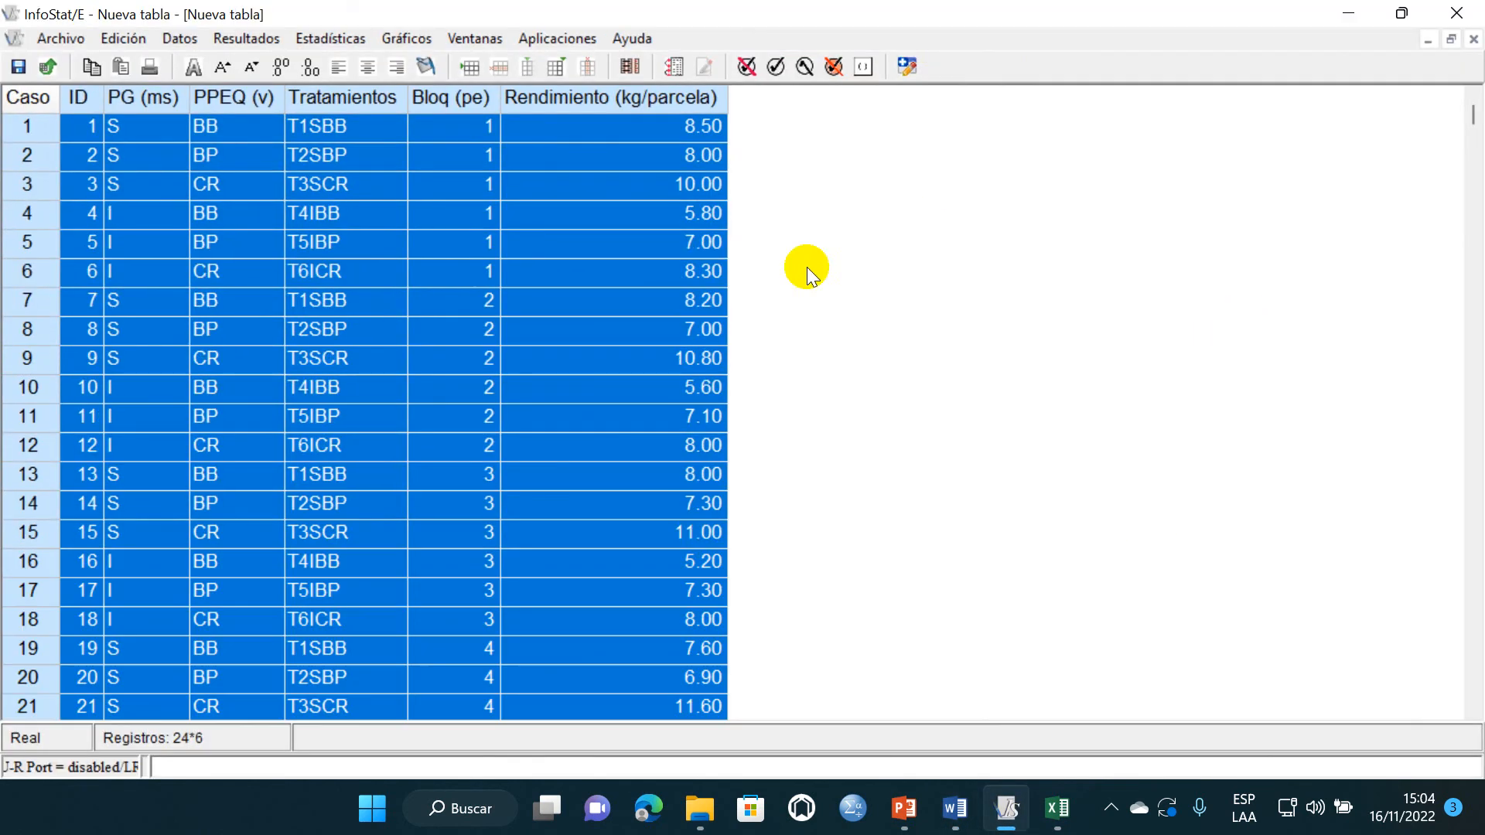
# - Set up Medidas resumen for Rendimiento (kg/parcela), replacing Tratamientos with PG (ms) as the classification criterion
pyautogui.click(327, 38)
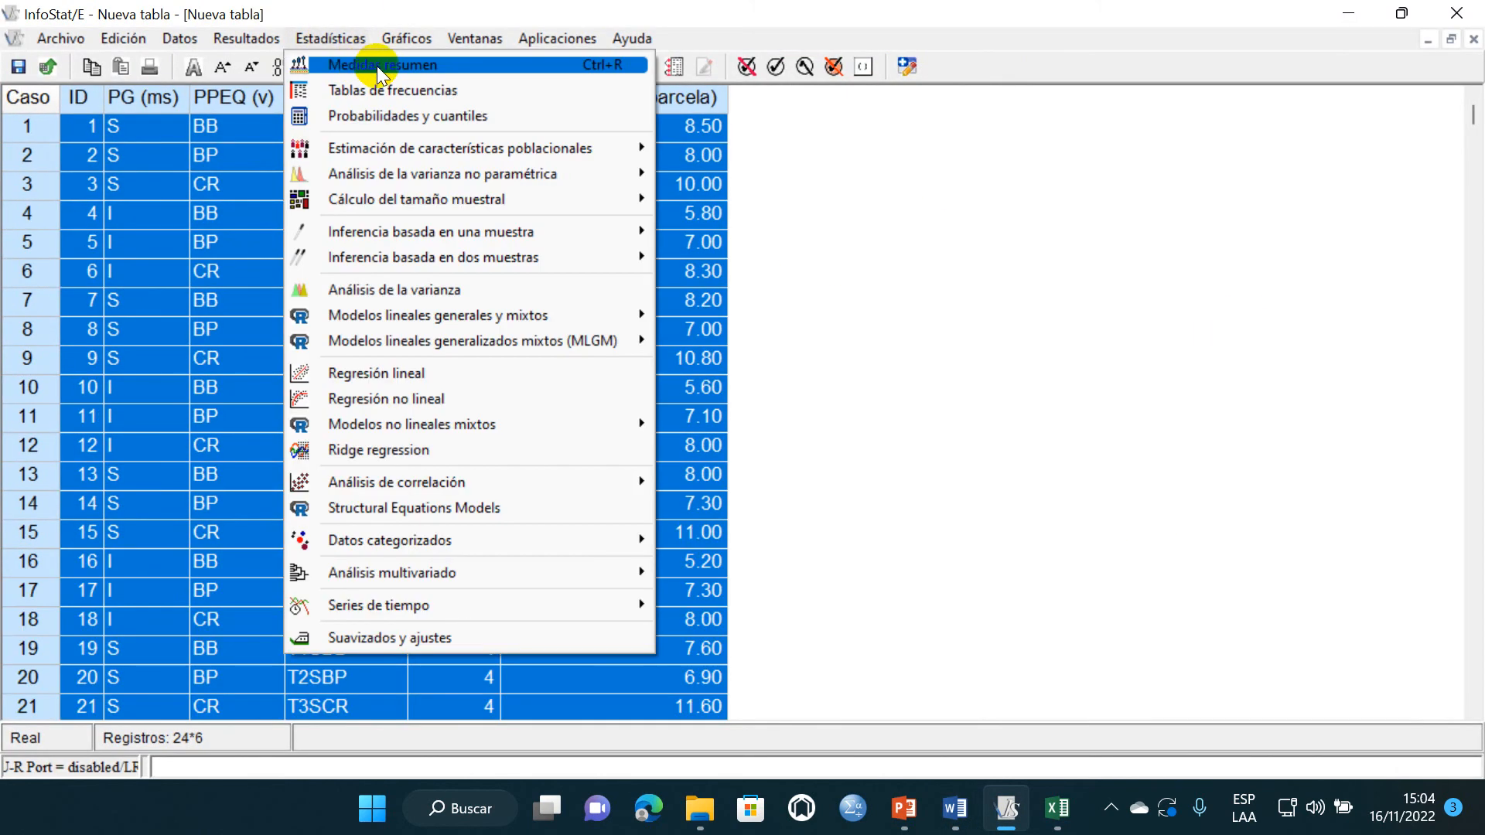
pyautogui.click(378, 67)
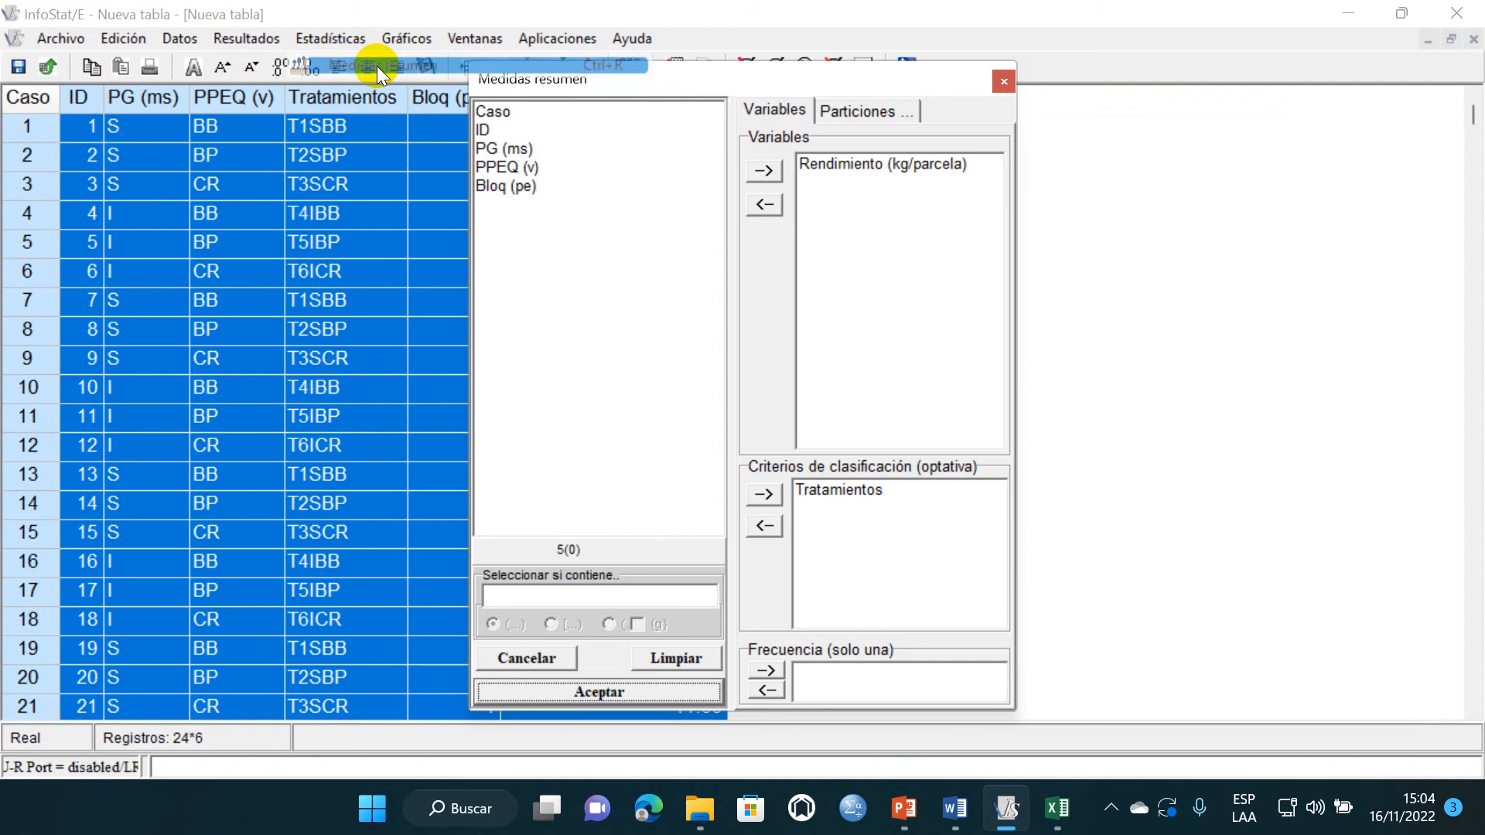
pyautogui.click(831, 489)
pyautogui.click(766, 526)
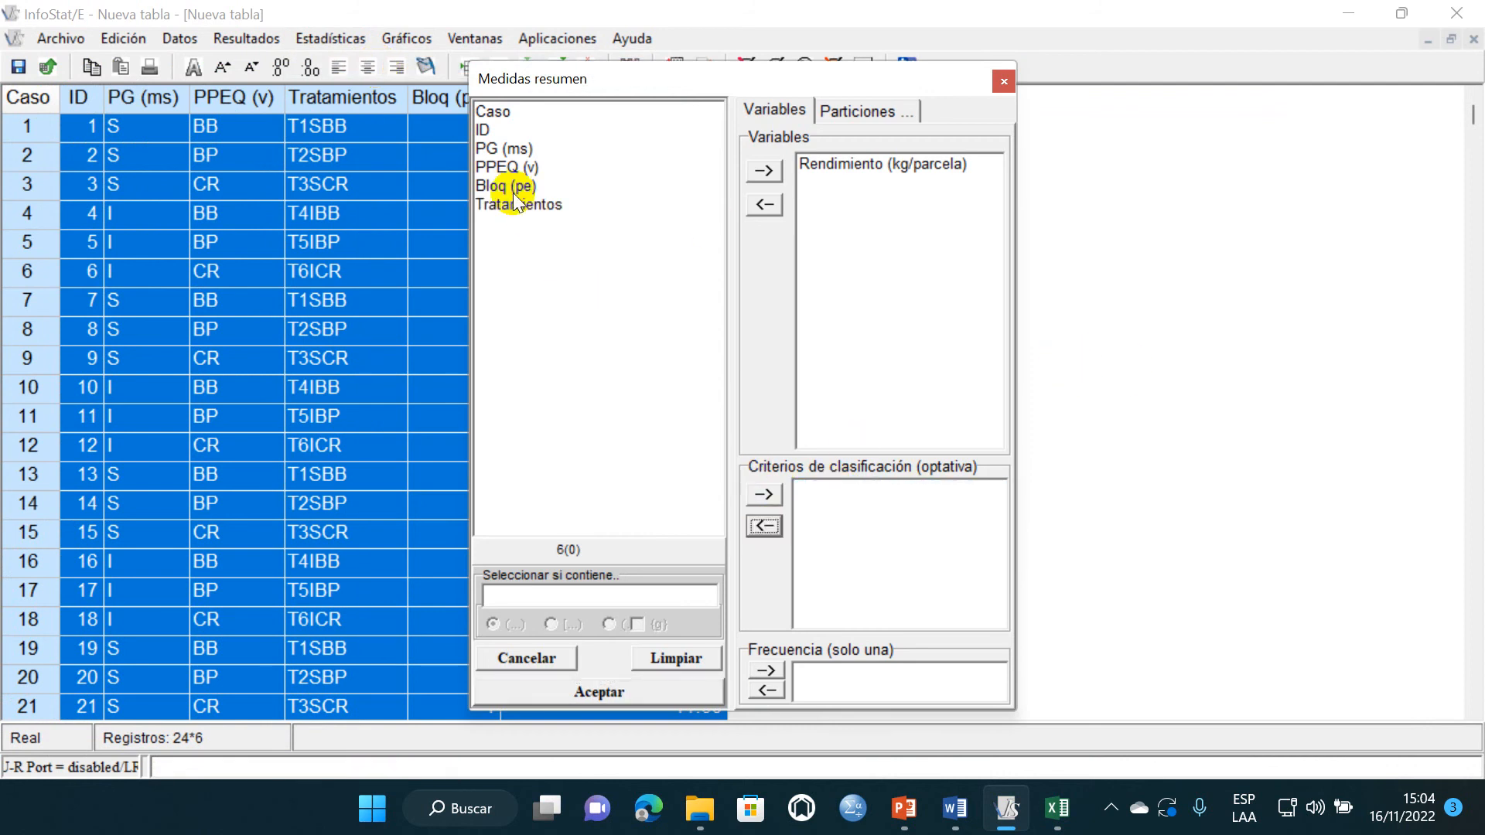
pyautogui.click(503, 148)
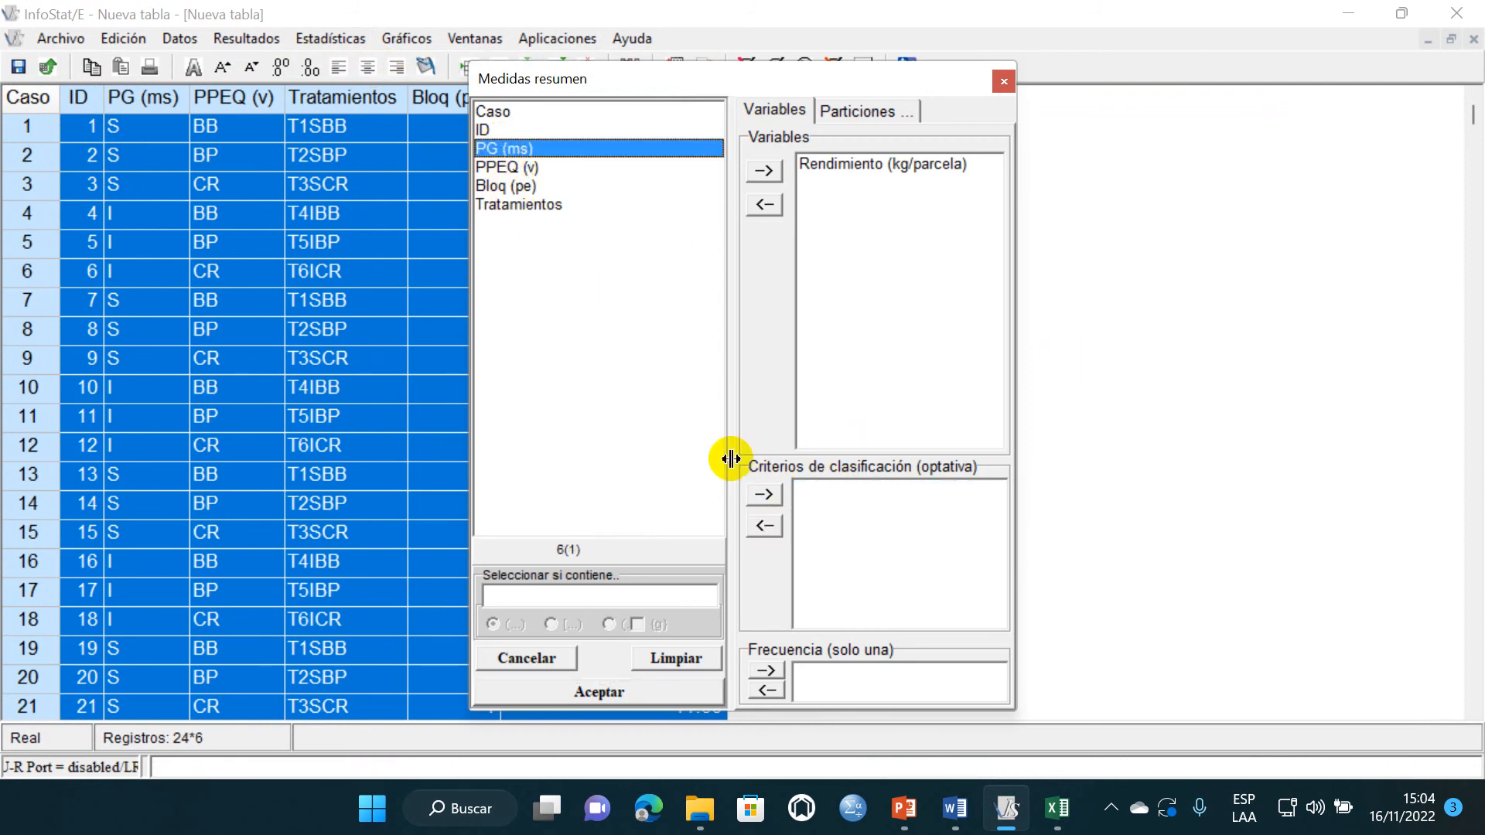
pyautogui.click(764, 495)
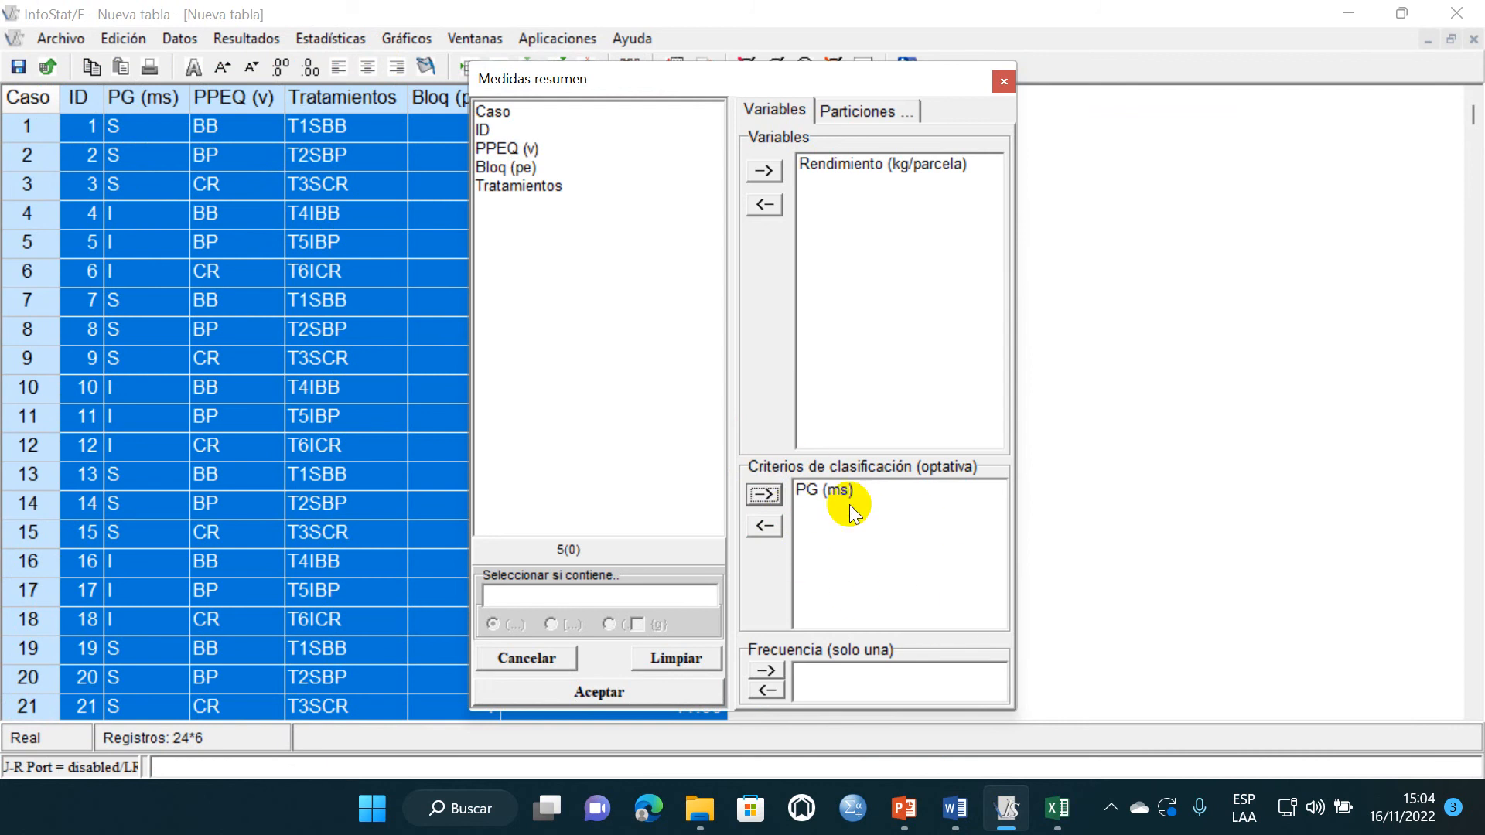
# - Add n, D.E. and CV to Media as the summary measures and run the analysis
pyautogui.click(650, 693)
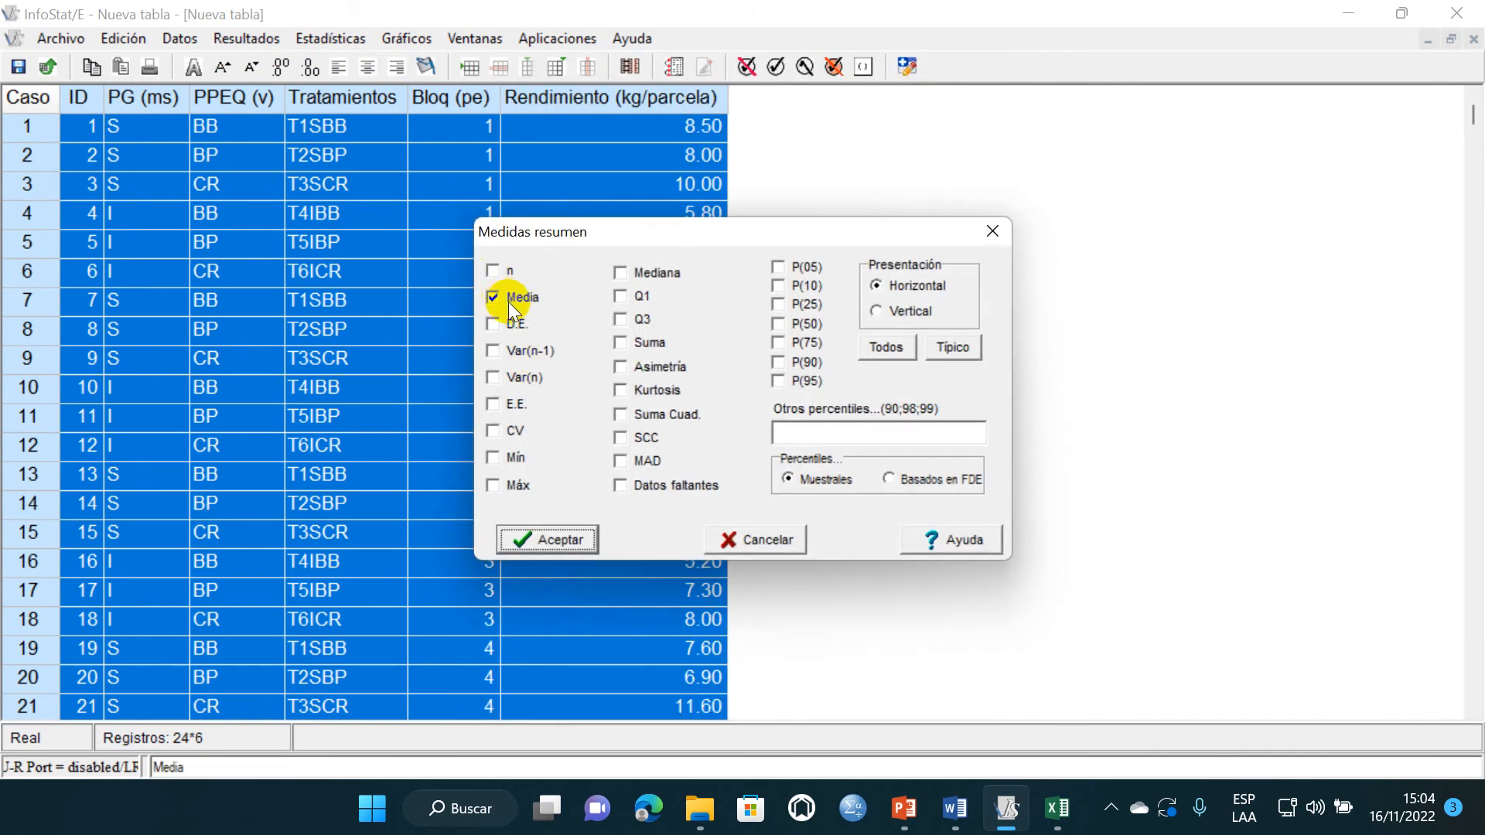
pyautogui.click(499, 272)
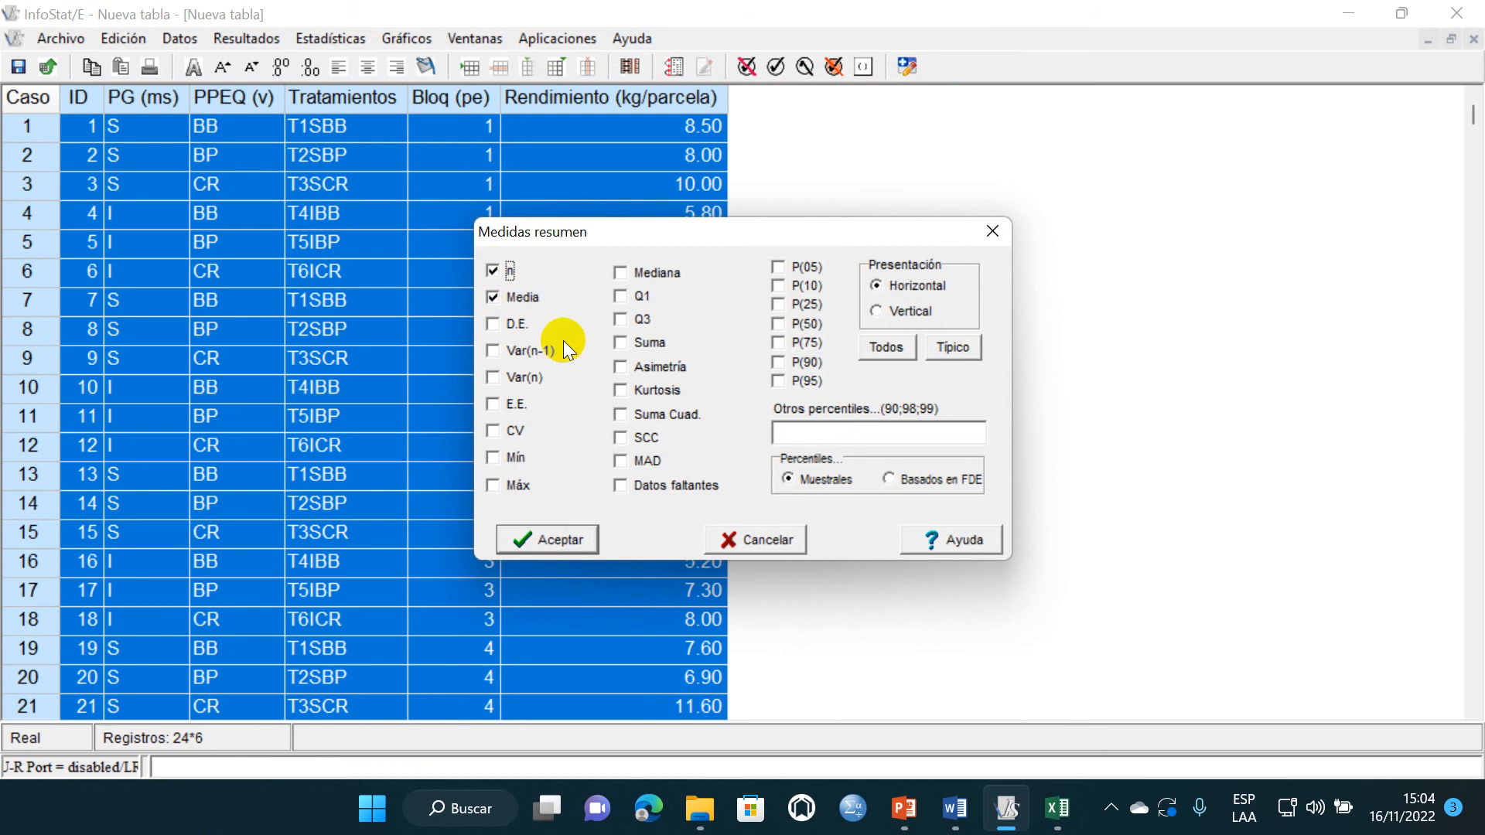
pyautogui.click(494, 324)
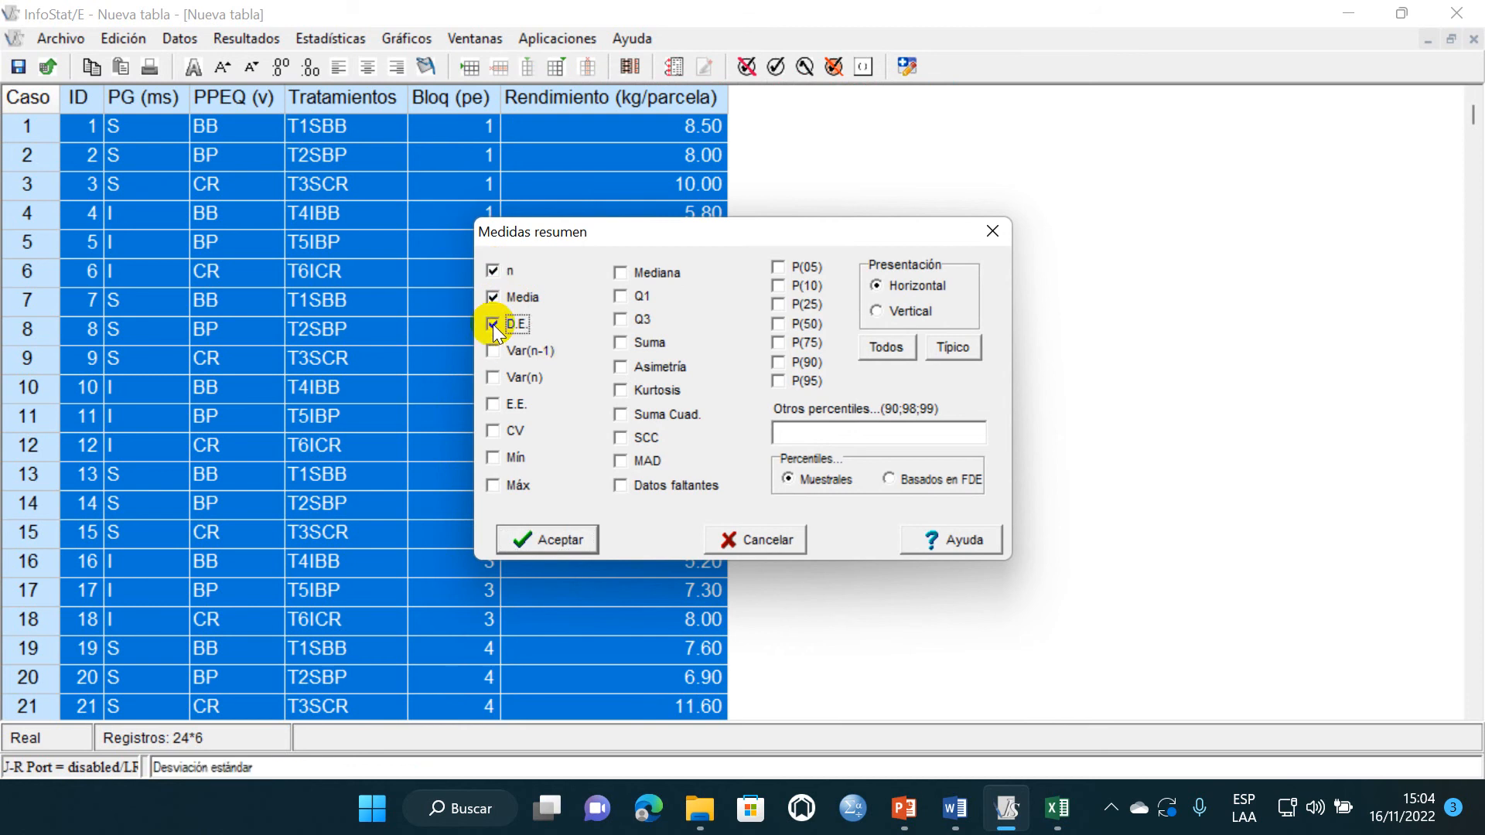
pyautogui.click(499, 432)
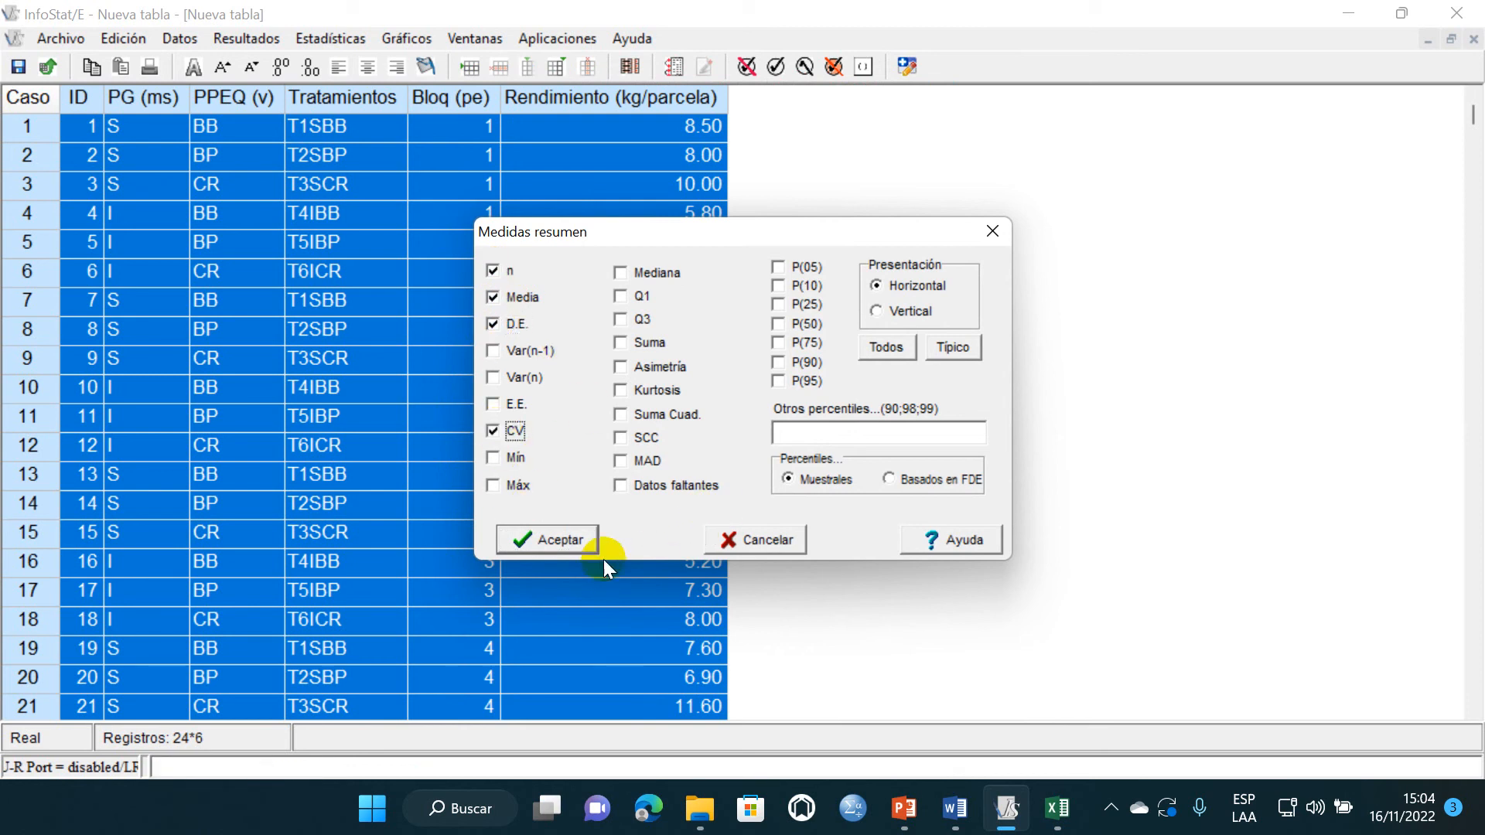
pyautogui.click(574, 540)
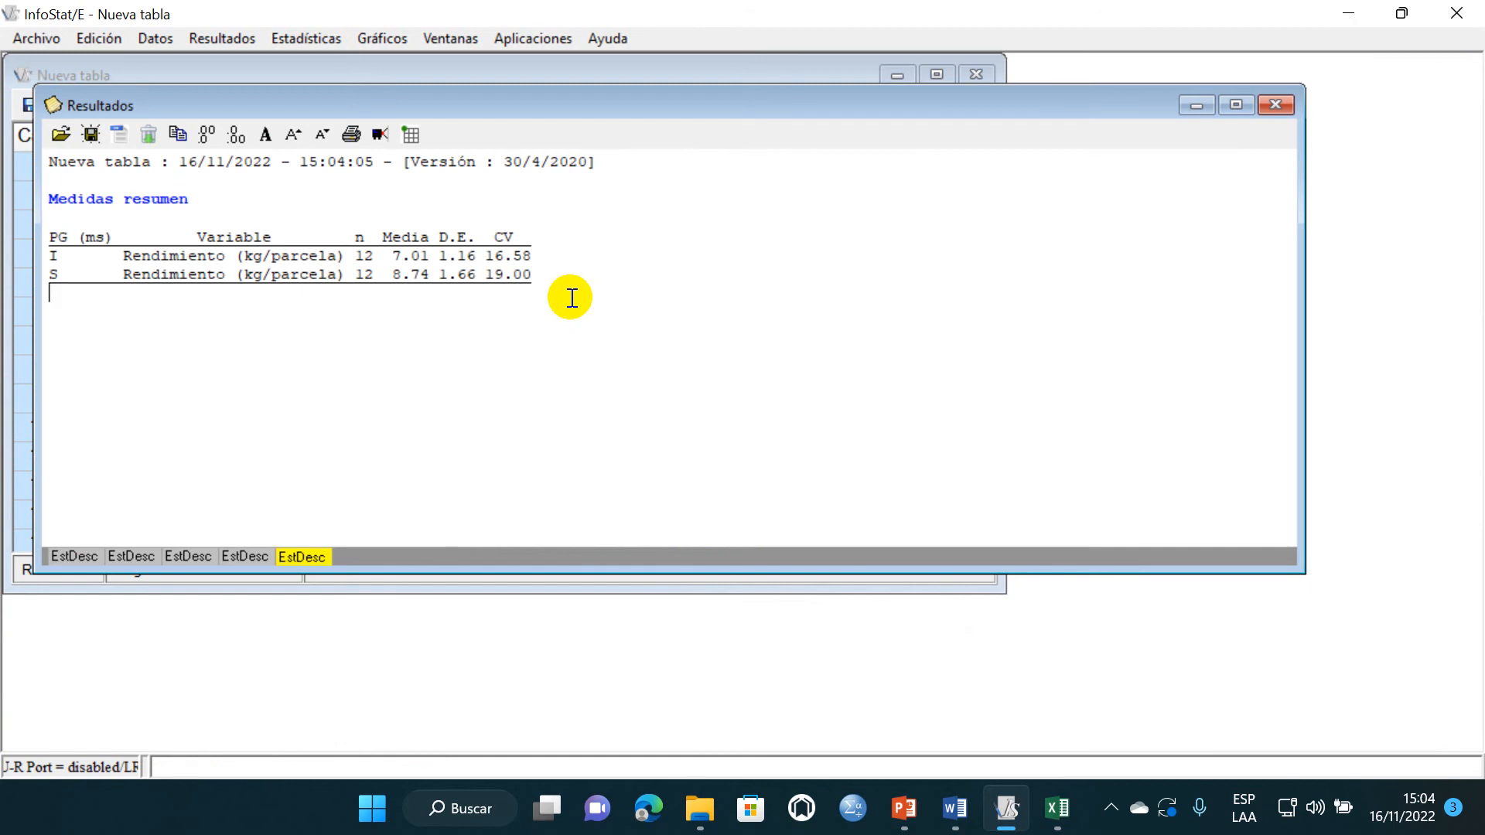
# - Copy the PG (ms) summary-measures output into sheet Hoja3 of the Excel workbook, starting at cell B2
pyautogui.moveTo(570, 298); pyautogui.dragTo(44, 198)
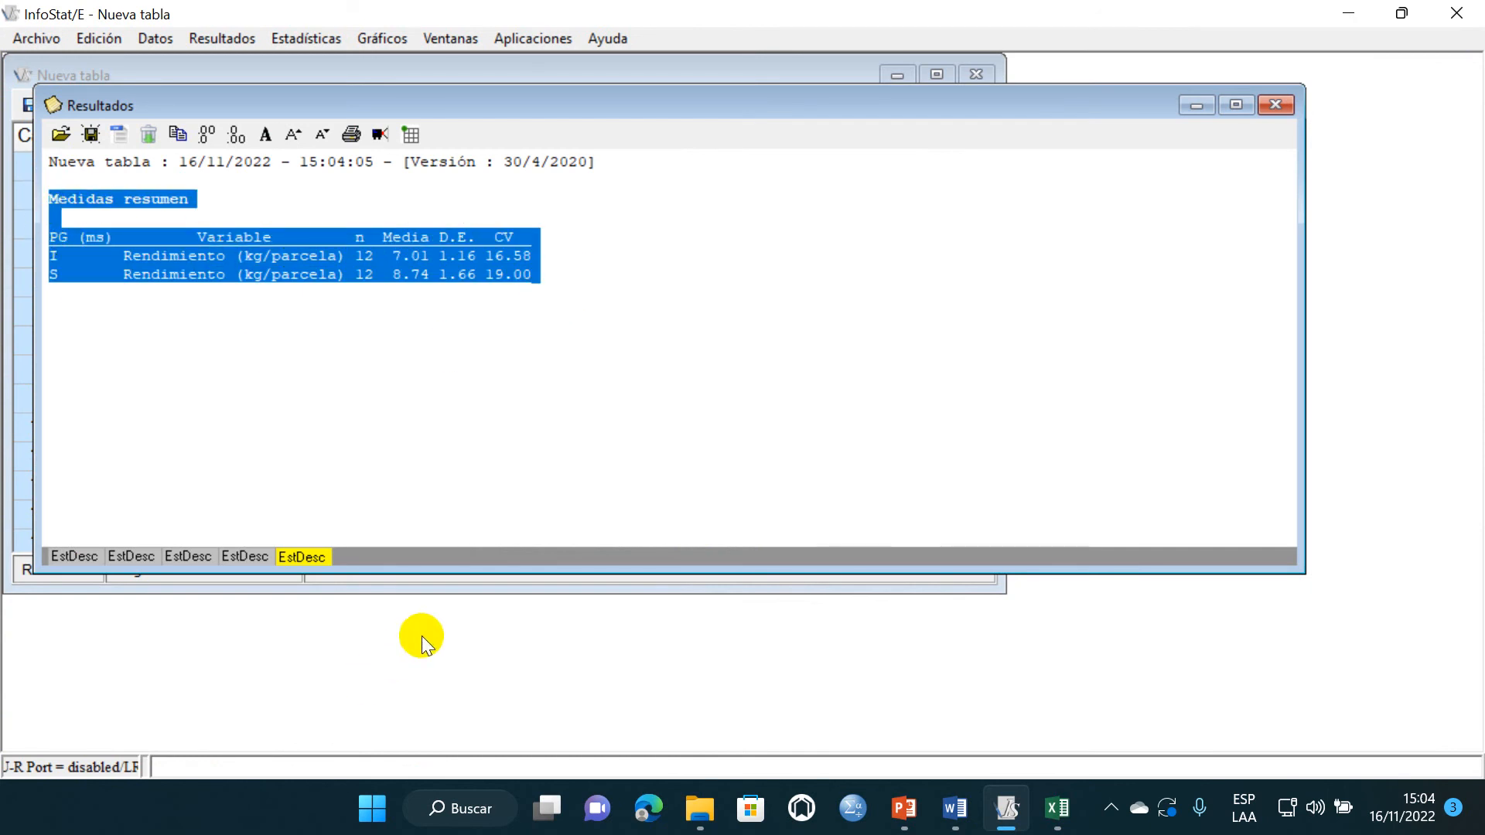
pyautogui.click(1056, 807)
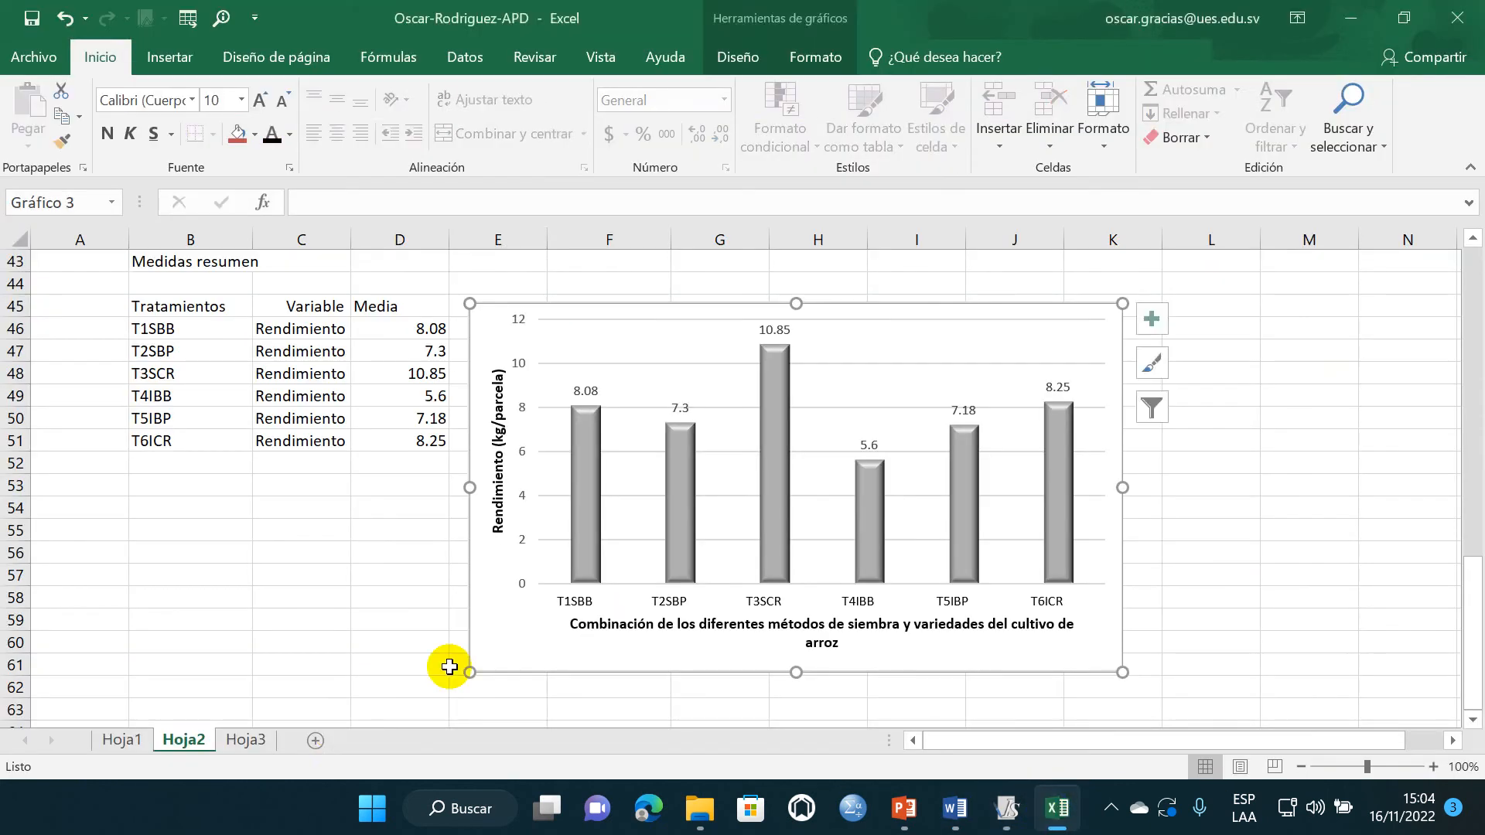
pyautogui.click(529, 715)
pyautogui.click(259, 743)
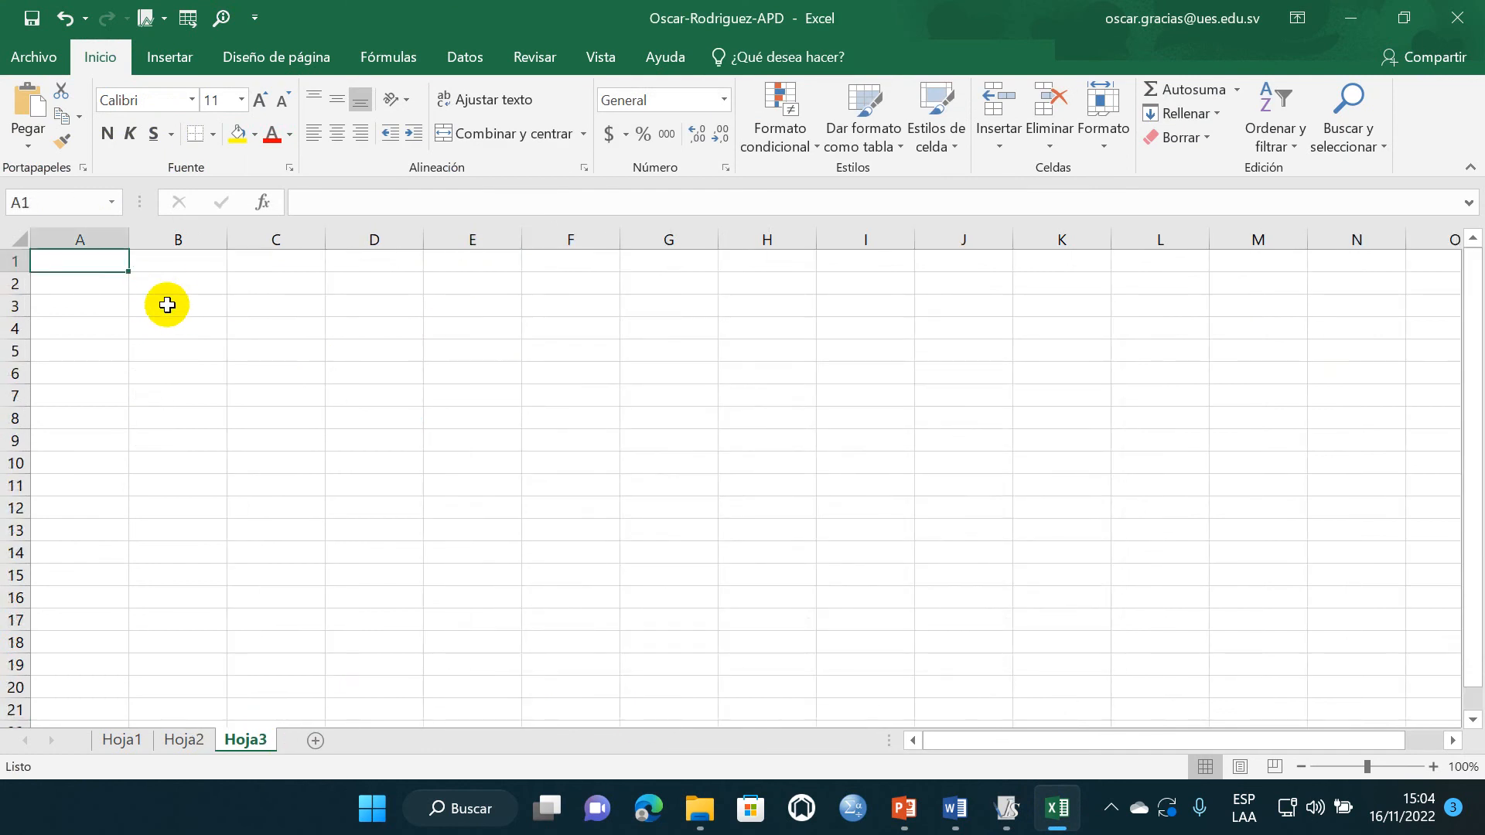
pyautogui.click(166, 288)
pyautogui.write('Medidas resumen  PG (ms)\tVariable\tn\tMedia\tD.E.\tCV I\tRendimiento\t12\t7.01\t1.16\t16.58 S\tRendimiento\t12\t8.74\t1.66\t19')
# - Widen columns B and C of the pasted summary table
pyautogui.moveTo(263, 416); pyautogui.dragTo(319, 444)
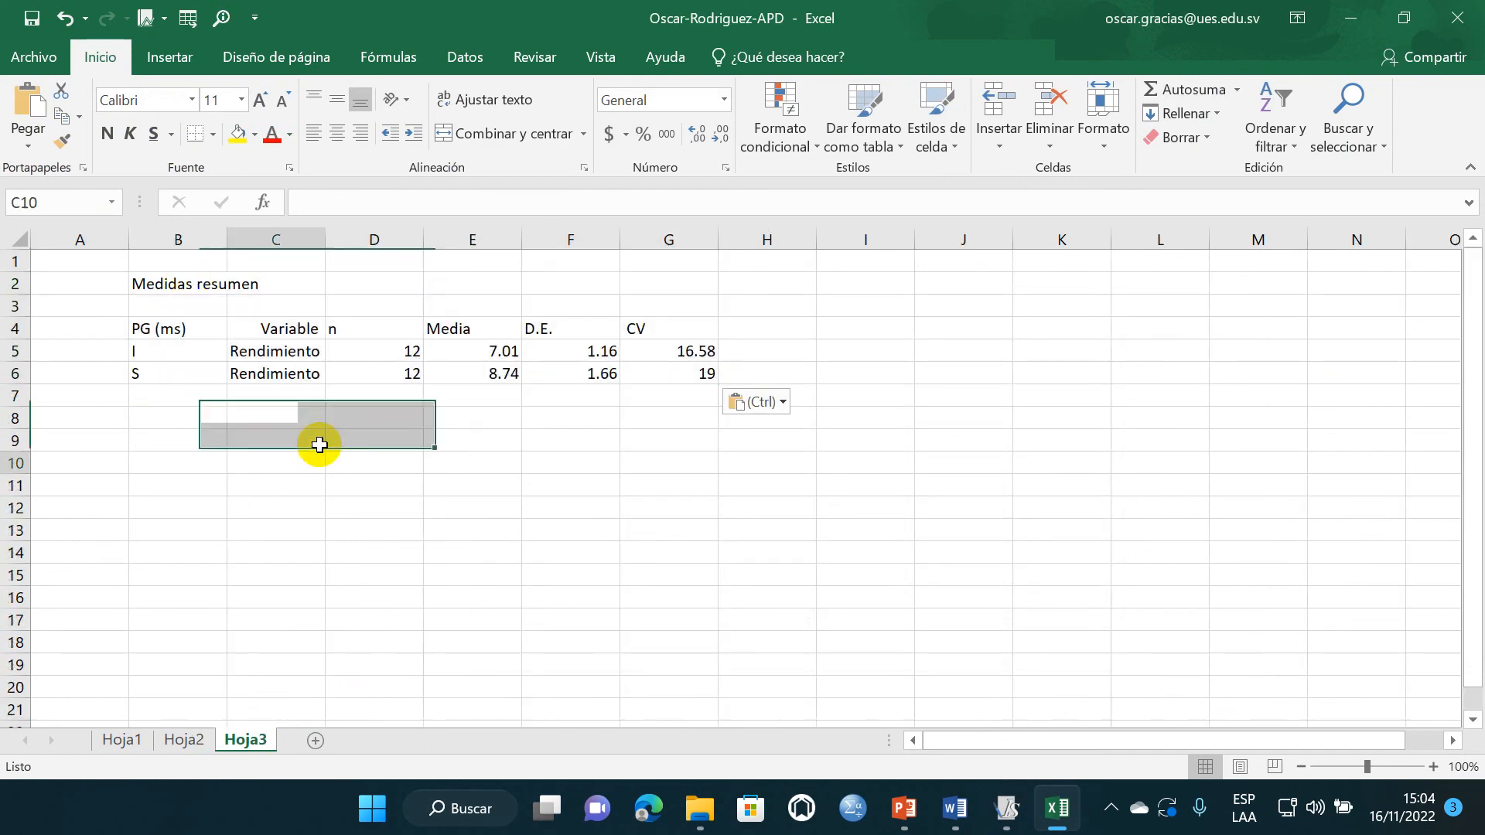
pyautogui.moveTo(227, 242); pyautogui.dragTo(269, 243)
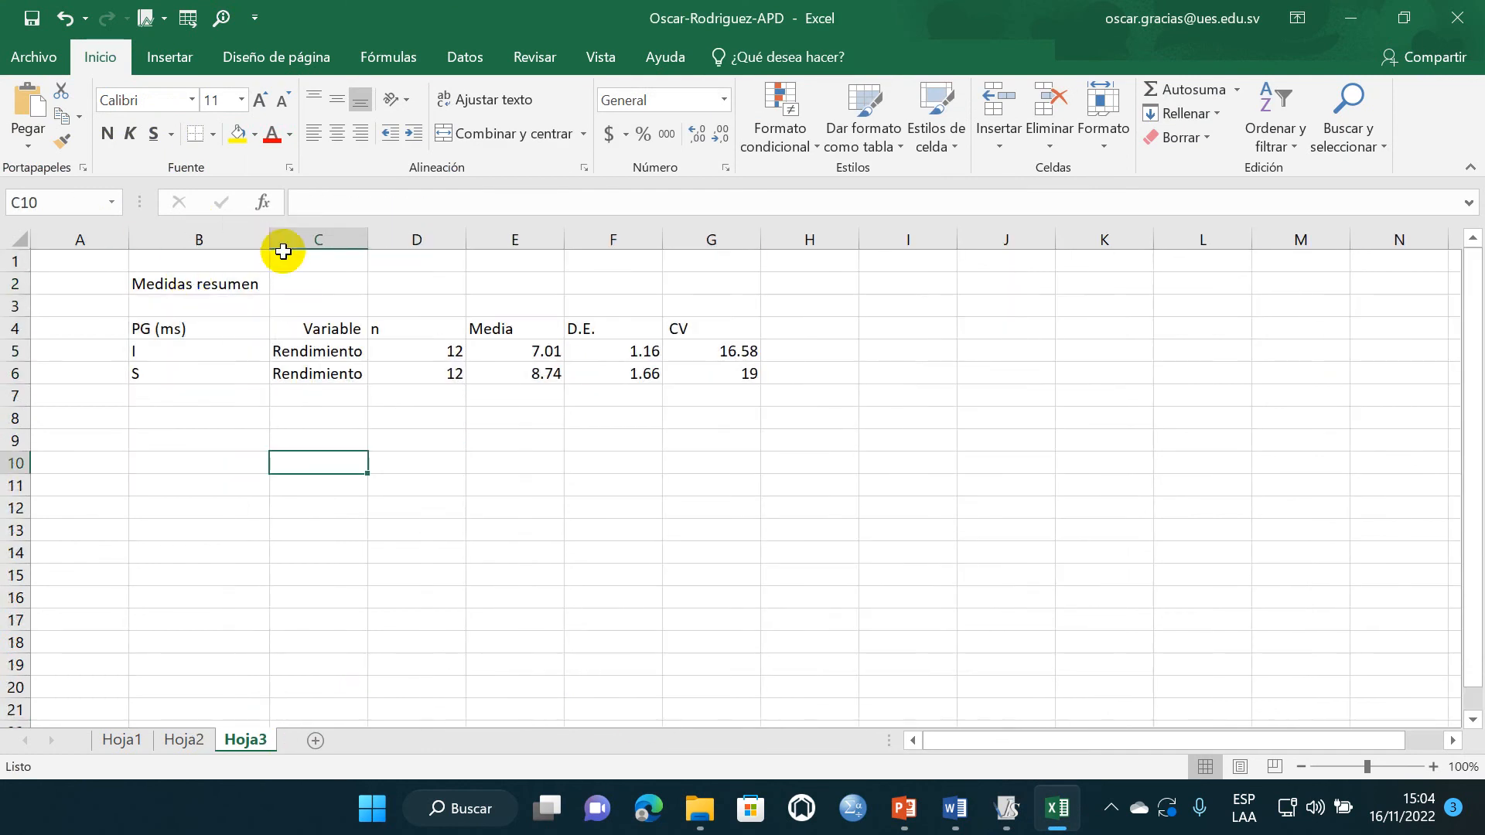
pyautogui.click(526, 511)
pyautogui.moveTo(371, 242); pyautogui.dragTo(409, 242)
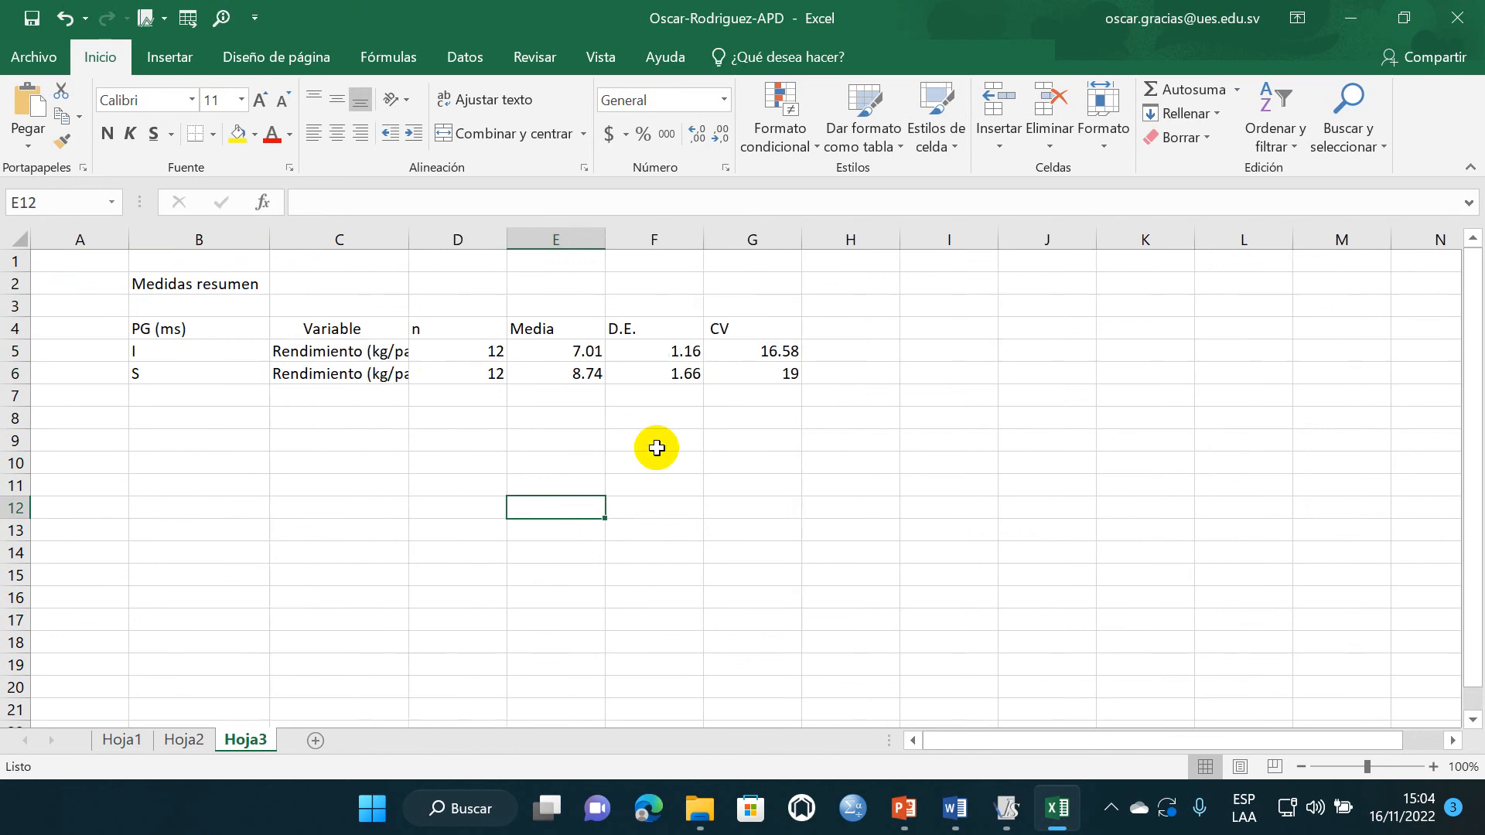
pyautogui.click(710, 441)
# - Add a "P-valor" column header in cell H4, beside CV
pyautogui.click(870, 330)
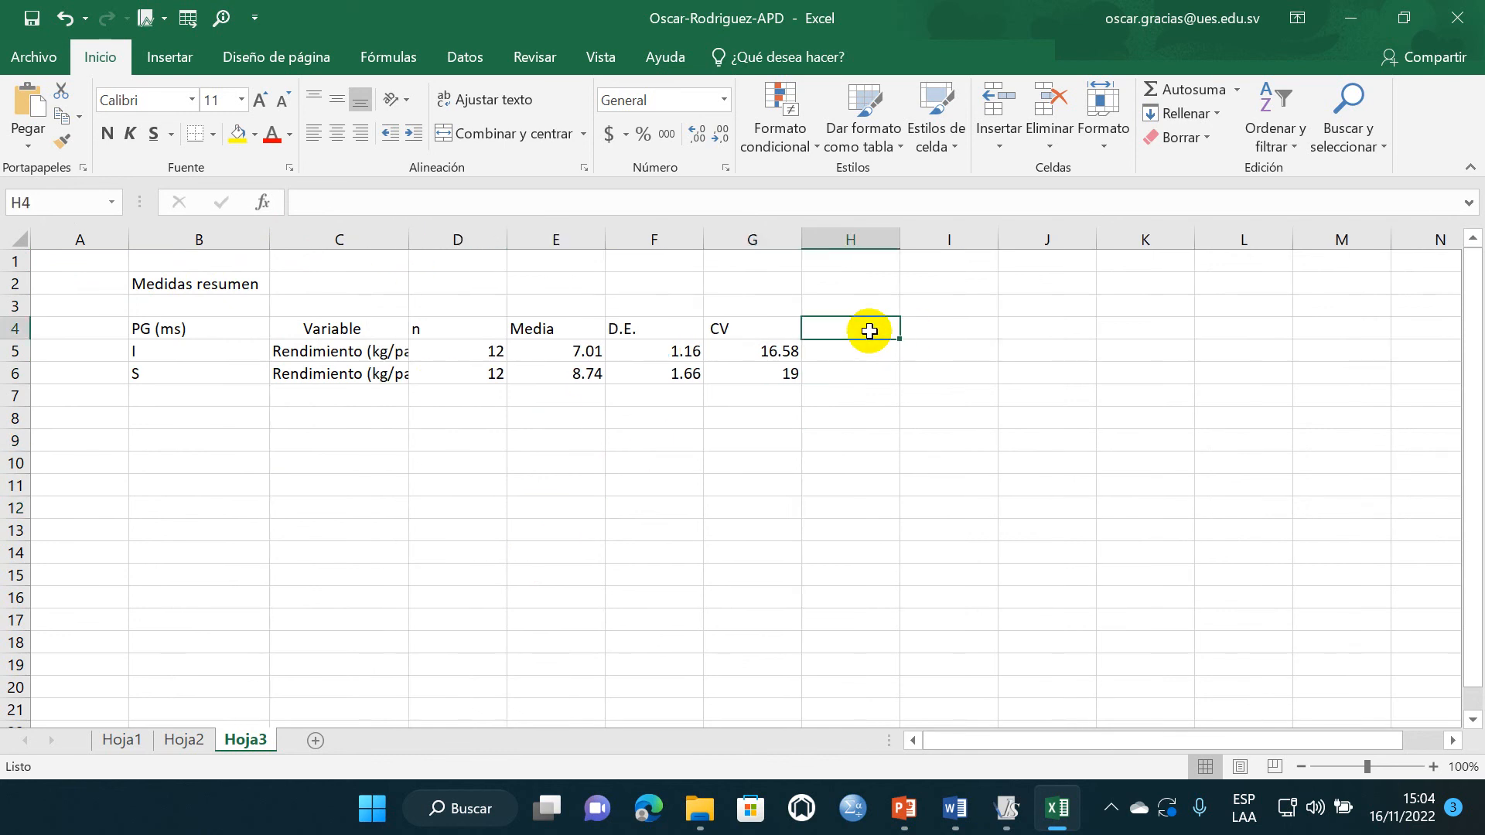
pyautogui.write('P-valor')
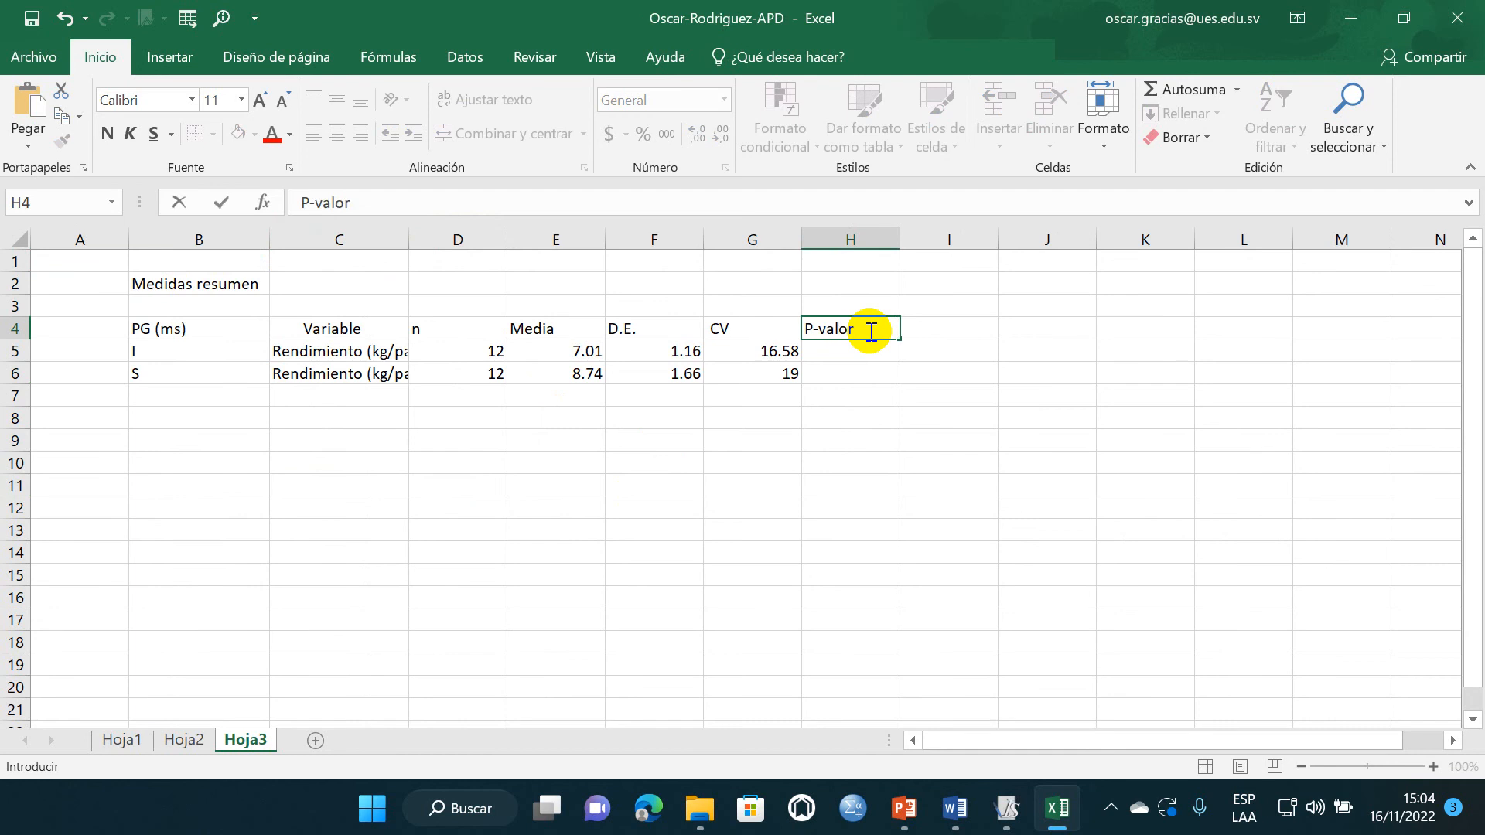
pyautogui.click(789, 393)
# - Center the contents of the summary table B4:H6 and apply all borders to it
pyautogui.moveTo(216, 331); pyautogui.dragTo(809, 375)
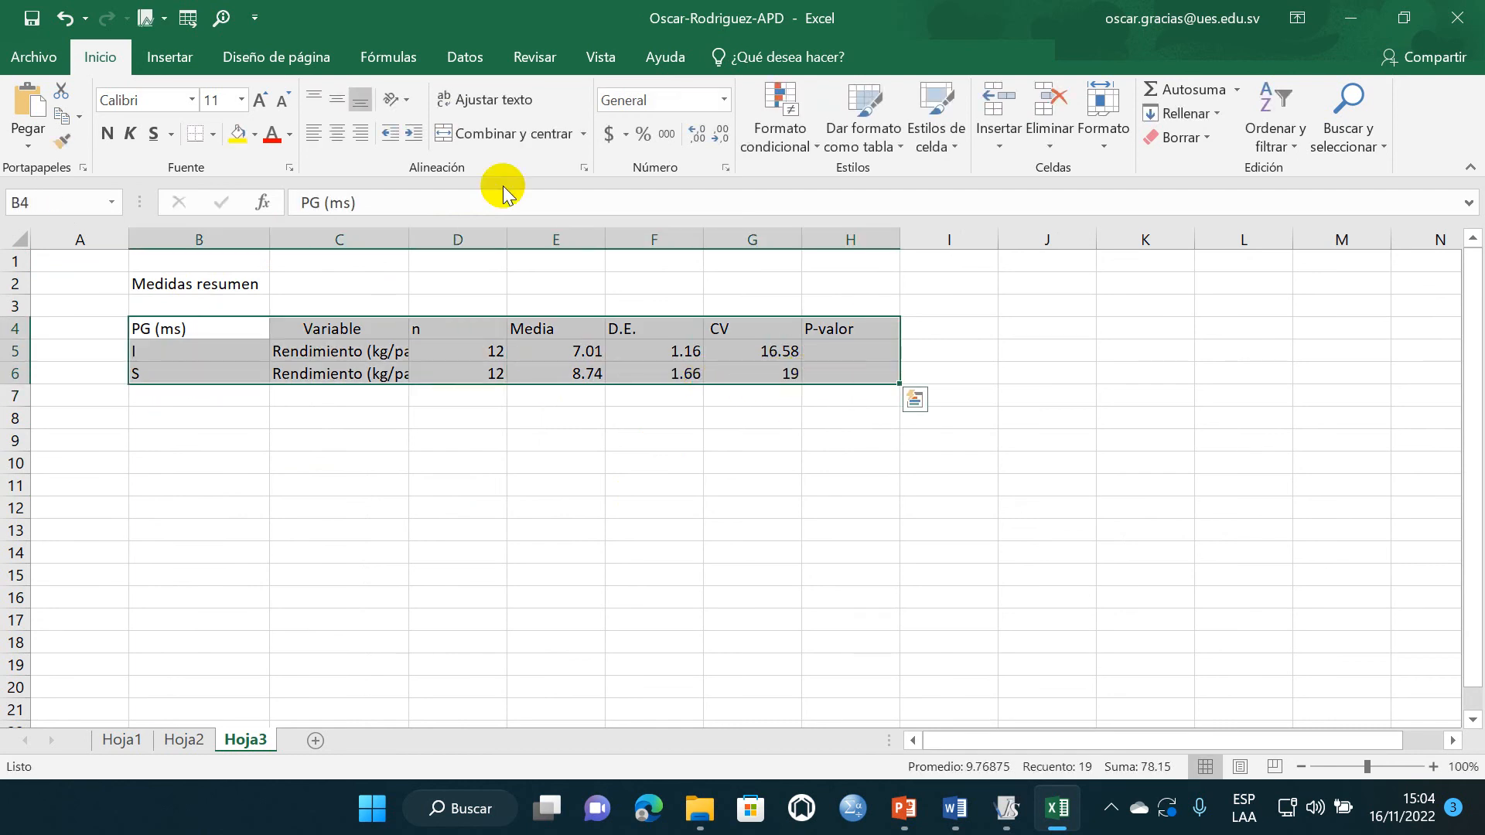
pyautogui.click(338, 133)
pyautogui.click(591, 415)
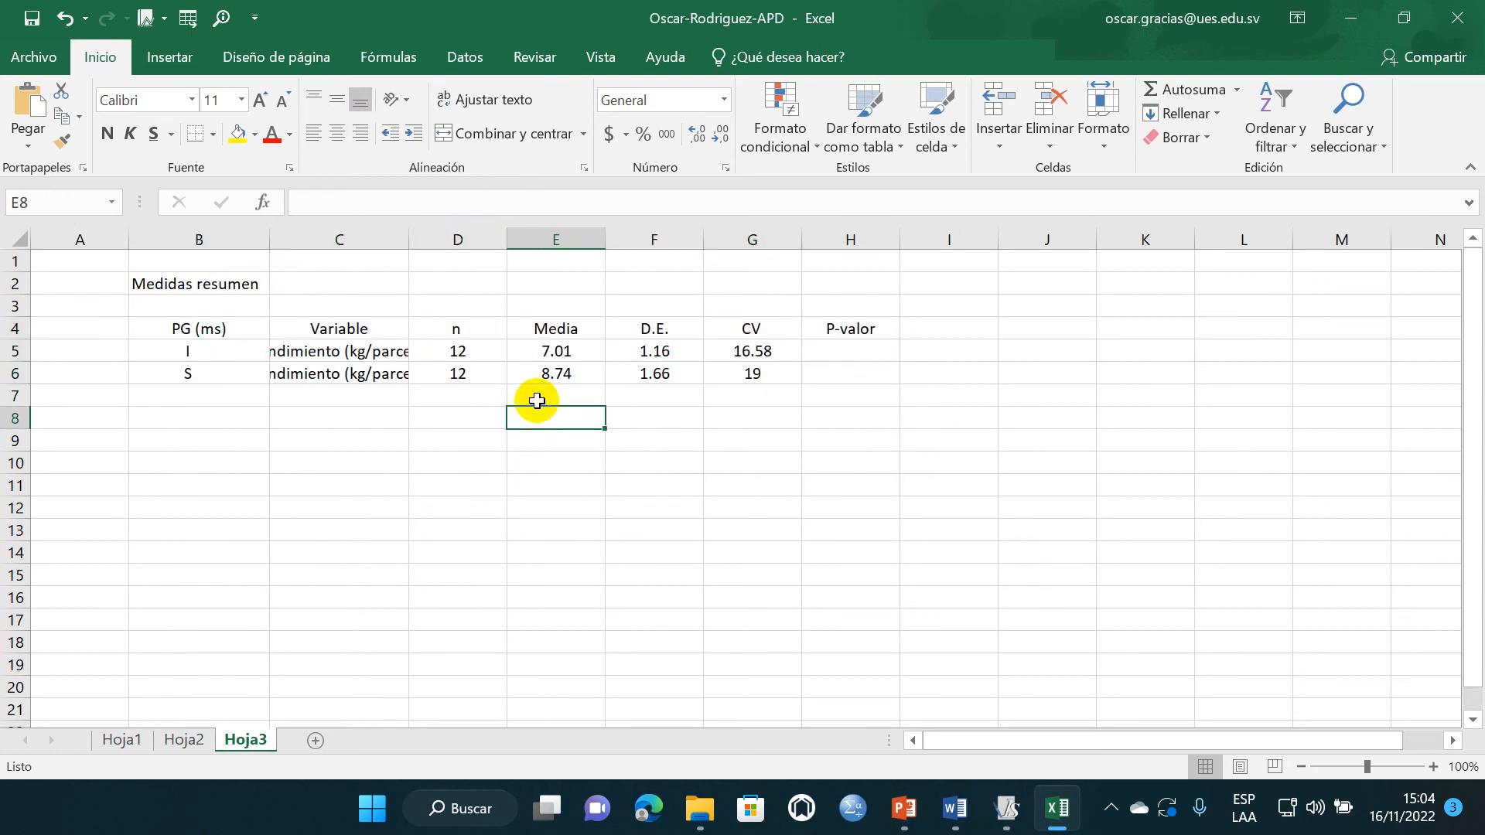
pyautogui.moveTo(225, 328); pyautogui.dragTo(882, 373)
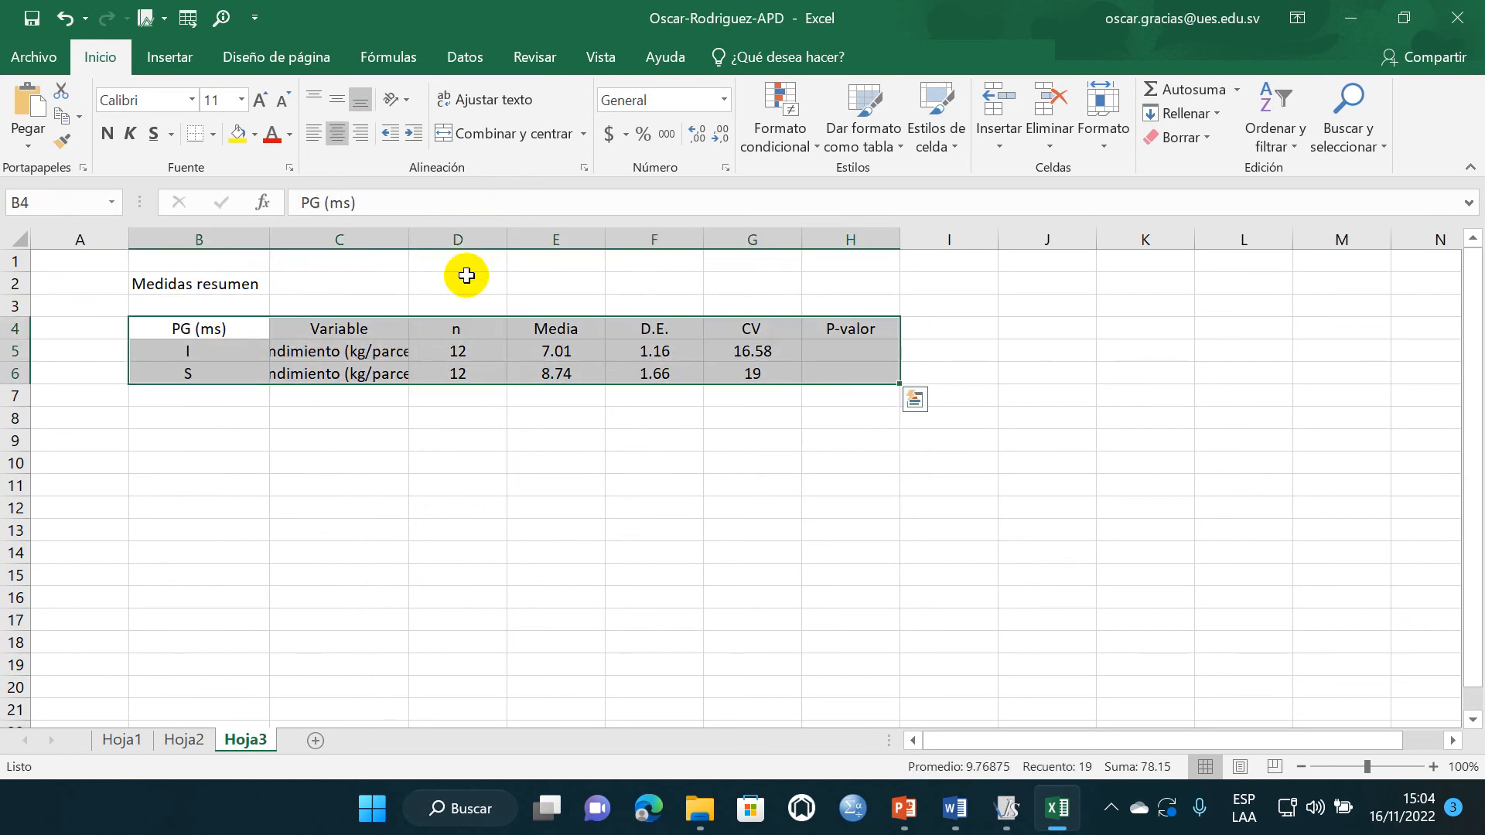
pyautogui.click(213, 134)
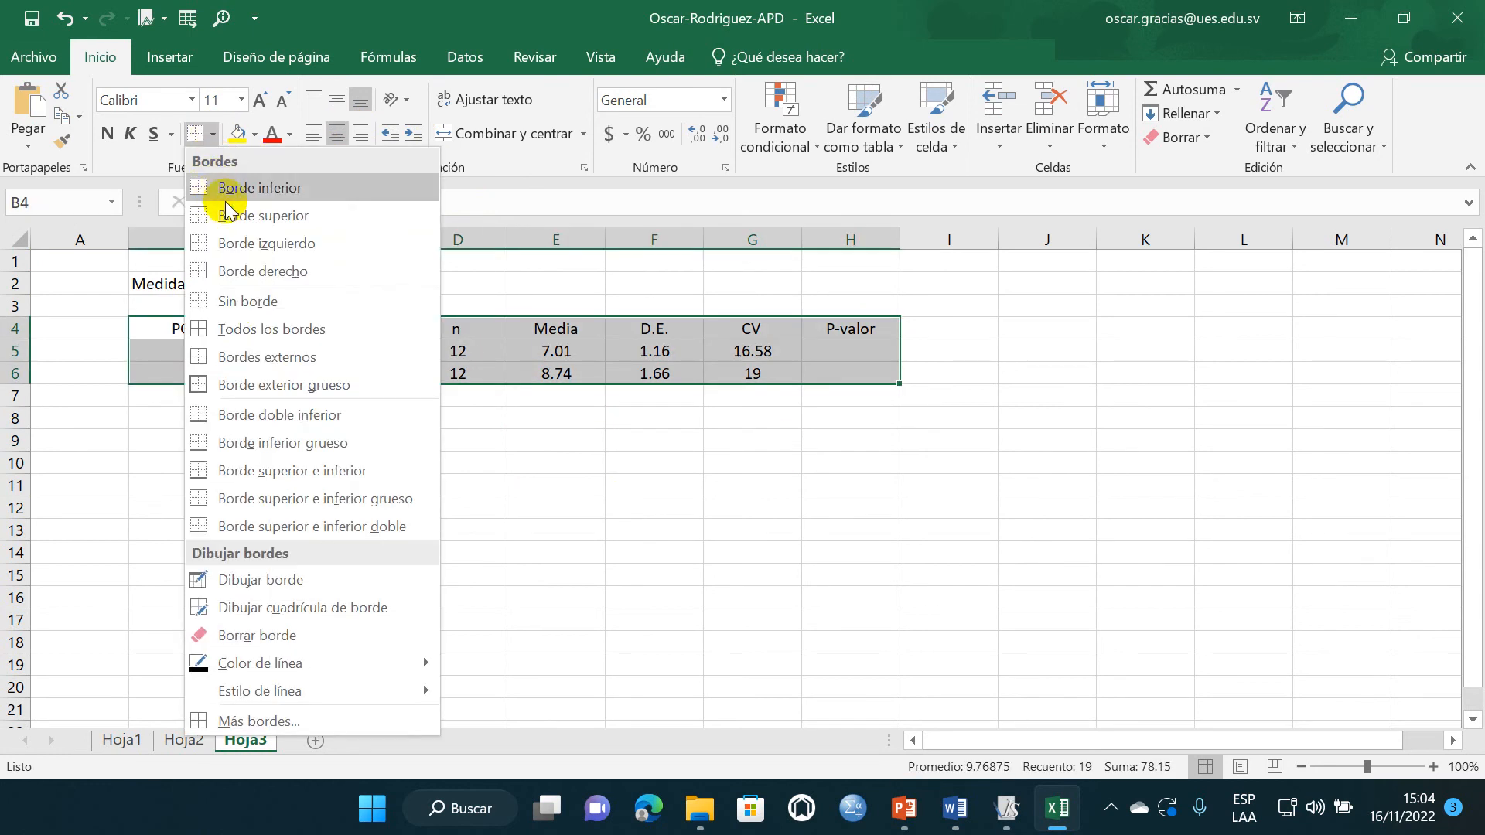
pyautogui.click(233, 329)
pyautogui.click(434, 457)
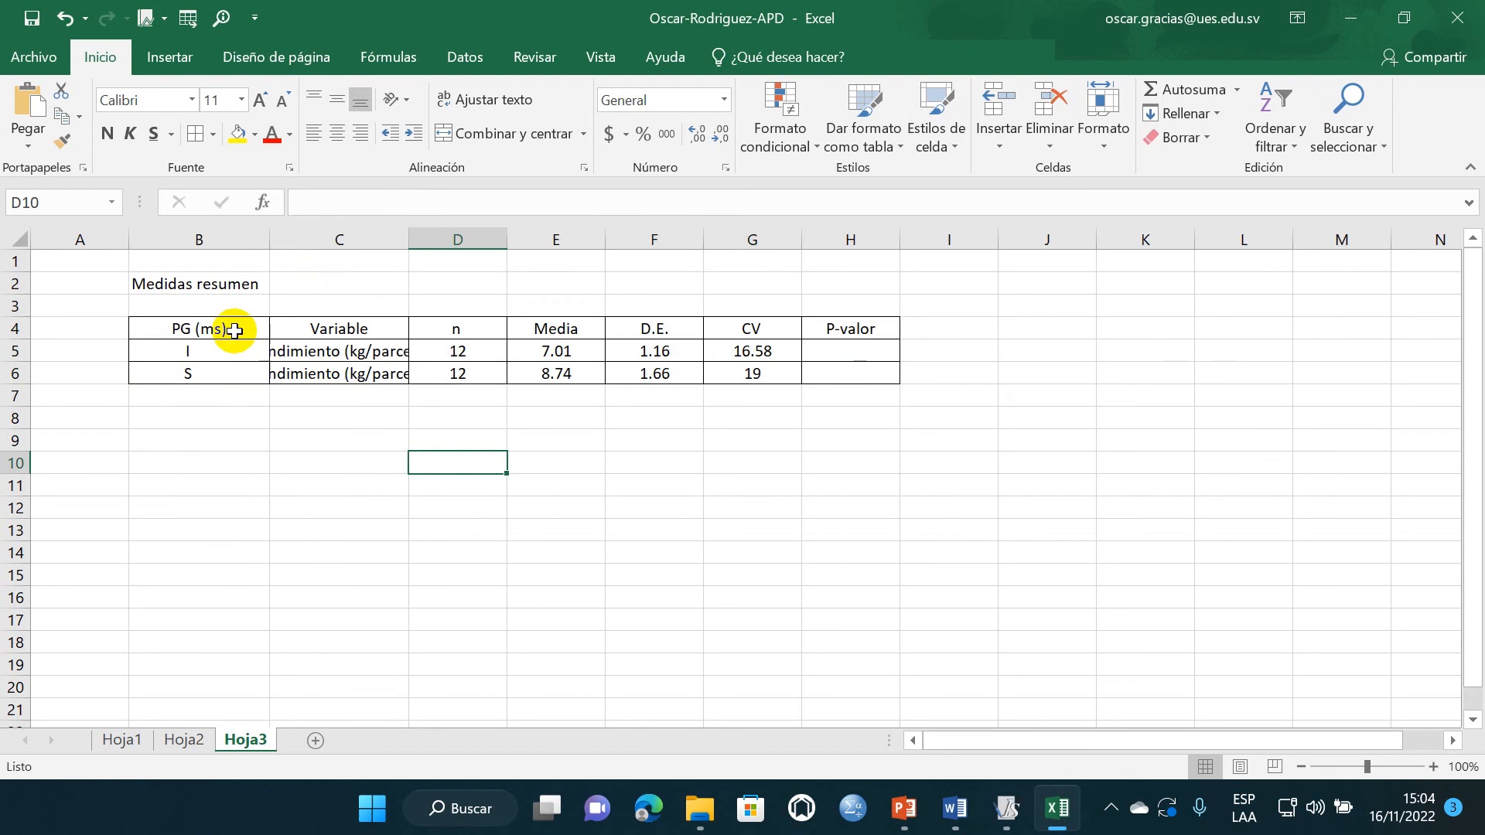
# - Bold the header row B4:H4 and widen column C to fit "Rendimiento (kg/parcela)"
pyautogui.moveTo(234, 330); pyautogui.dragTo(851, 329)
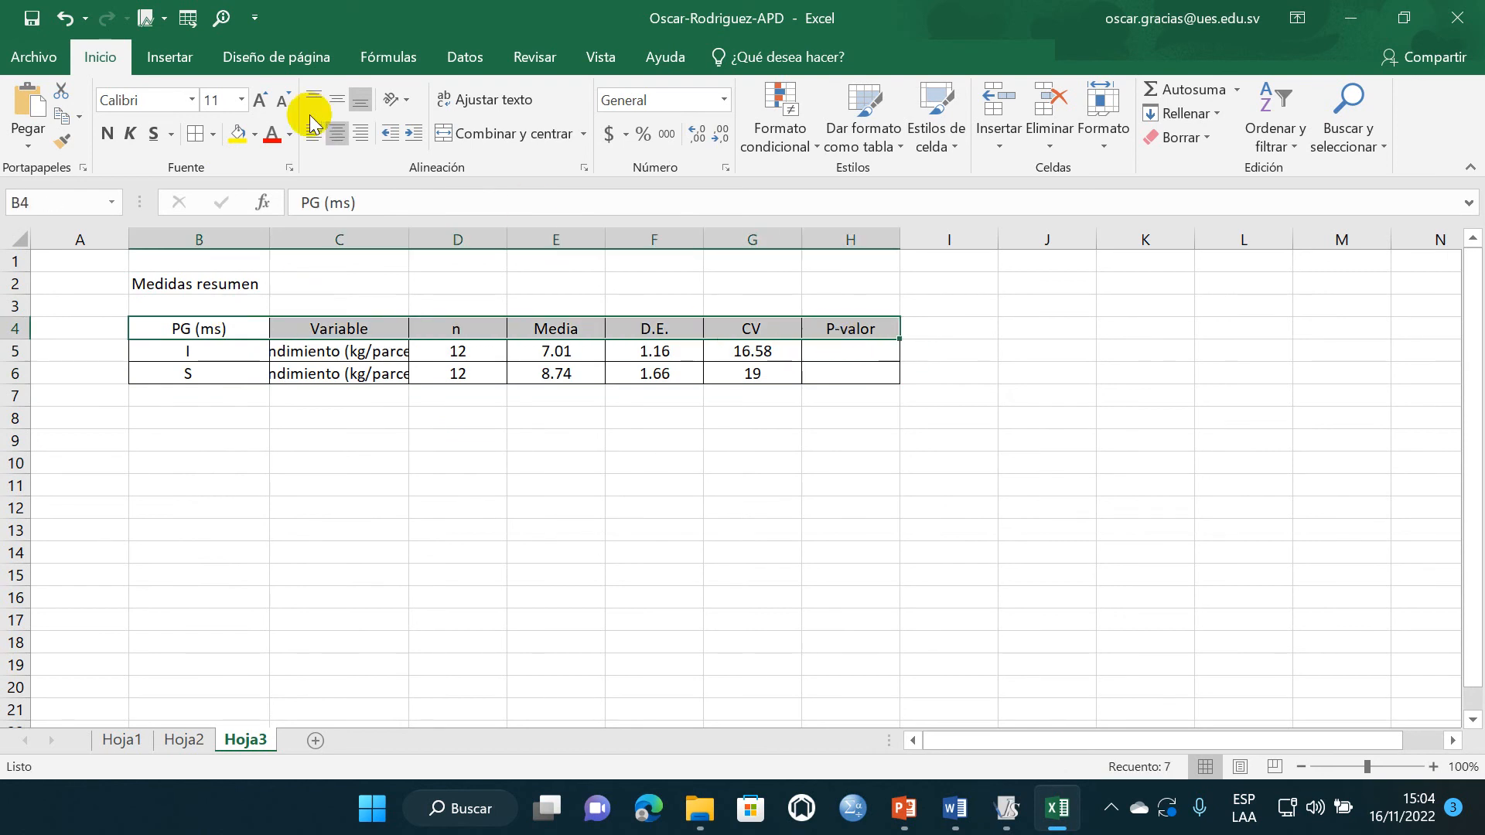
pyautogui.click(108, 133)
pyautogui.click(460, 458)
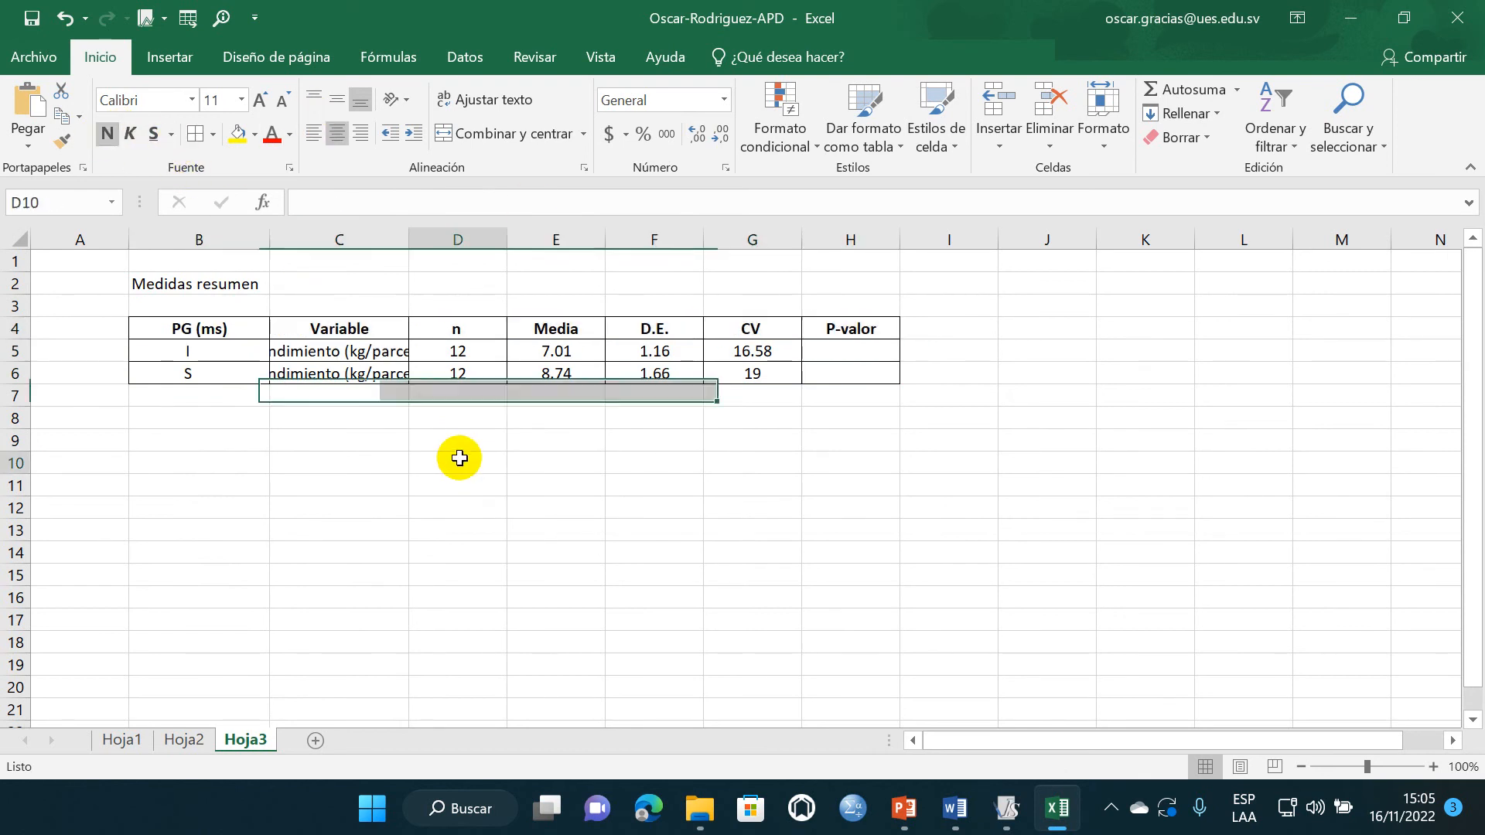
pyautogui.moveTo(409, 239); pyautogui.dragTo(466, 239)
pyautogui.click(405, 422)
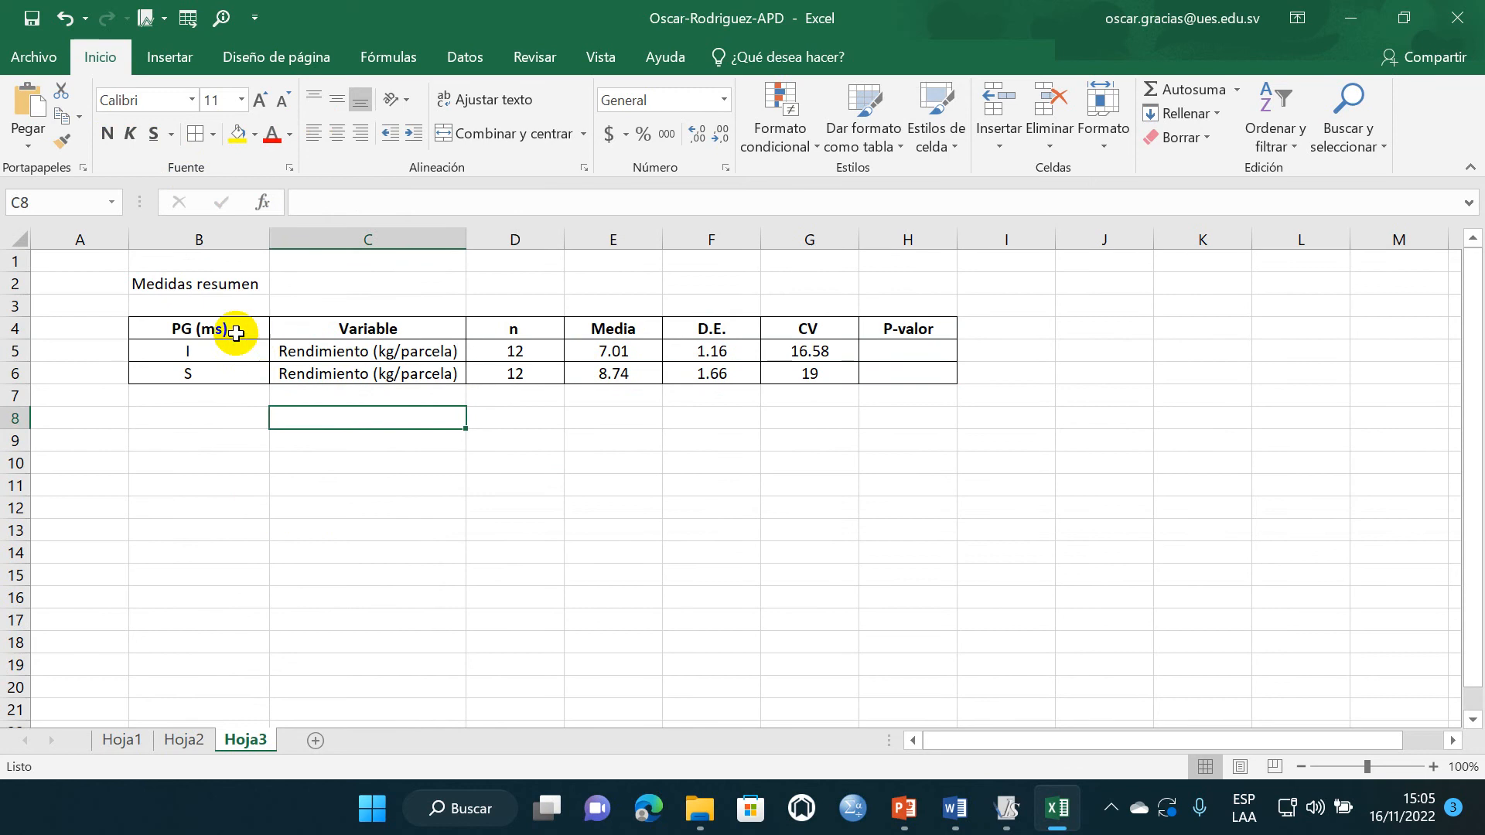
# - Set the font color of the whole summary table B4:H6 to black
pyautogui.moveTo(236, 332)
pyautogui.mouseDown()
pyautogui.moveTo(619, 375)
pyautogui.moveTo(868, 364)
pyautogui.mouseUp()
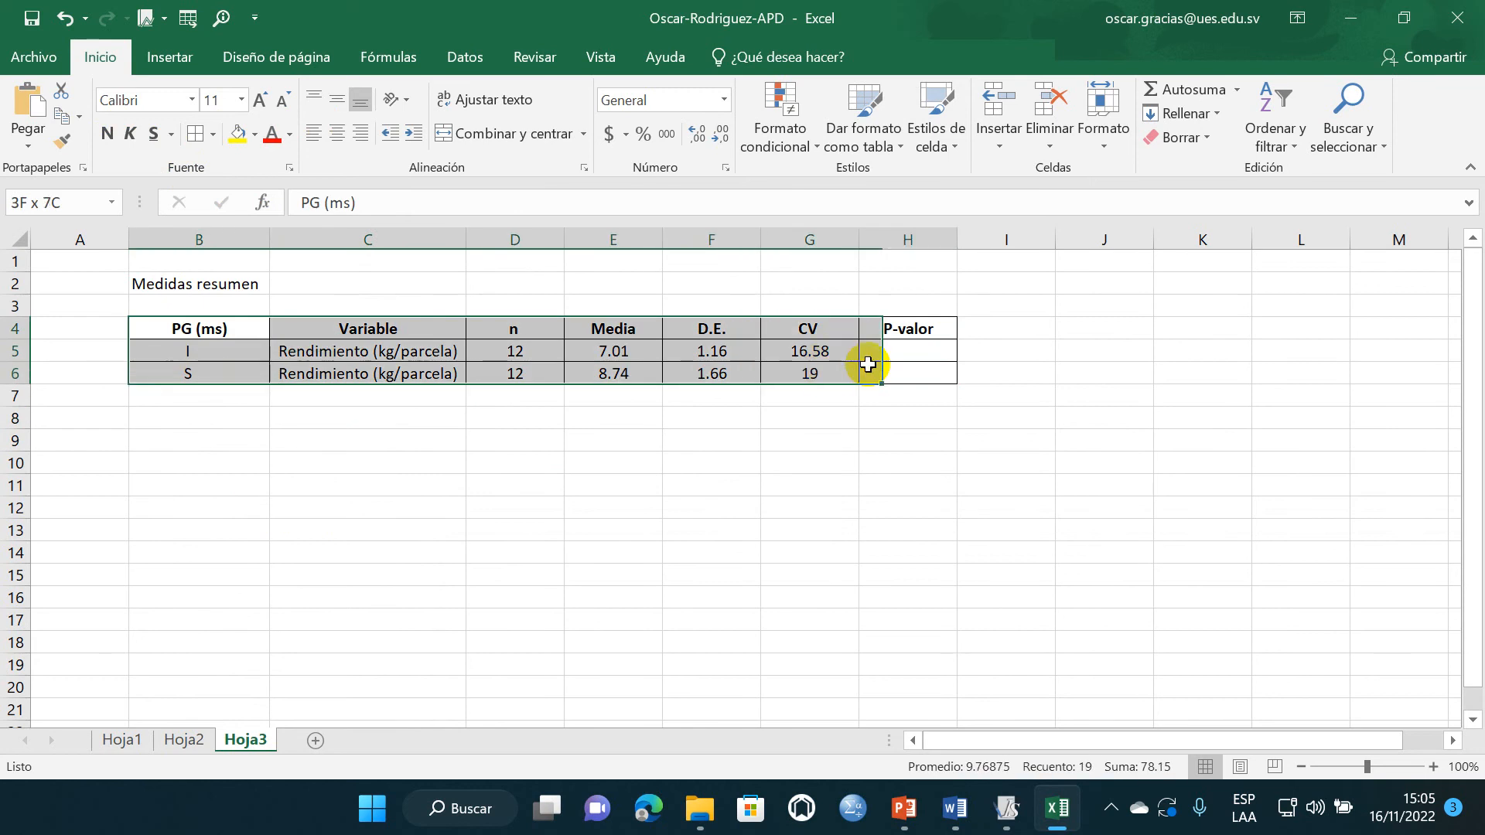
pyautogui.click(290, 137)
pyautogui.click(335, 205)
pyautogui.click(367, 418)
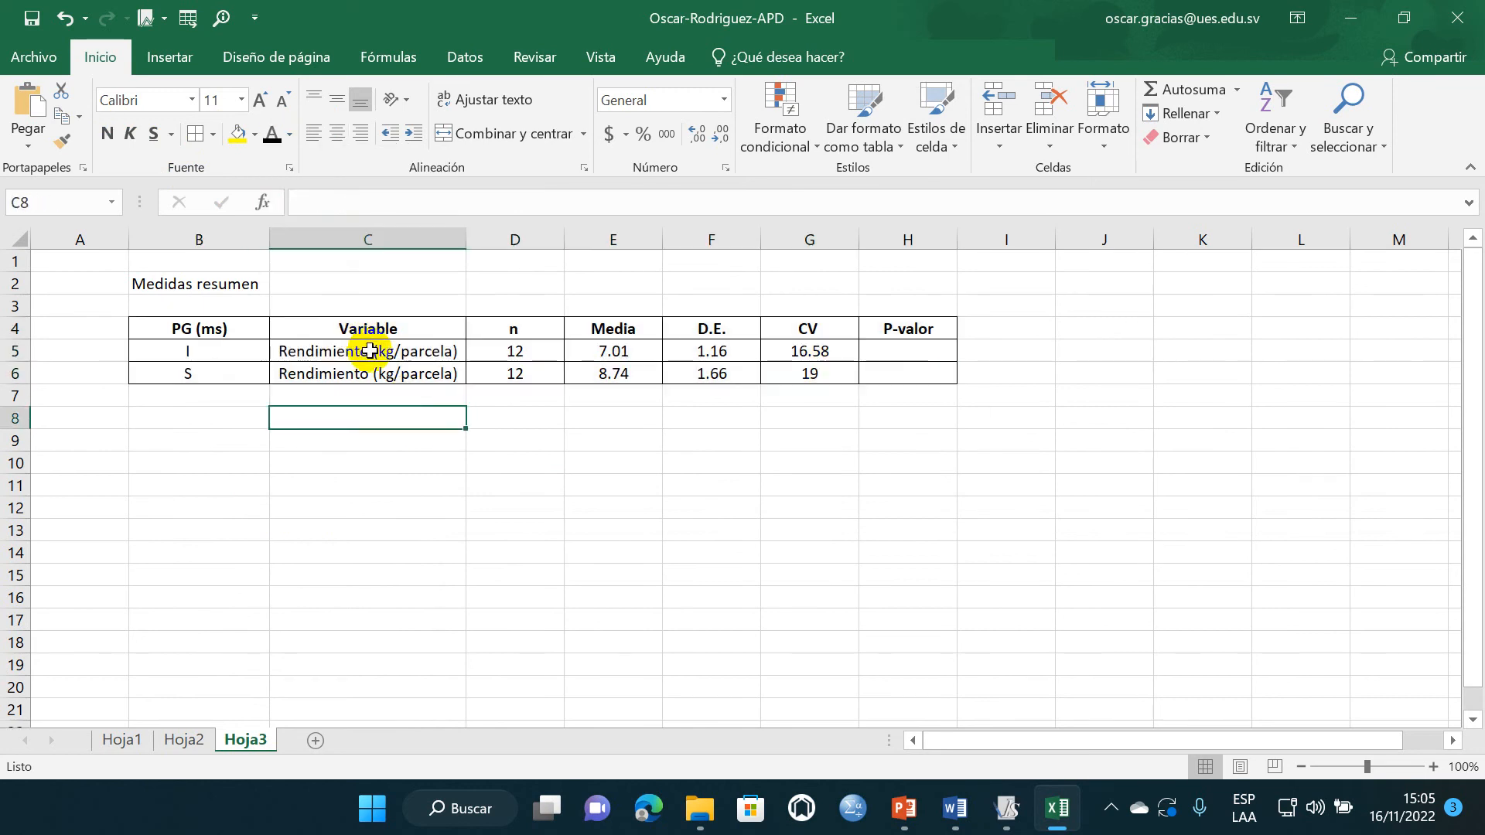
# - Delete the duplicate variable name in C6, then merge C5:C6 and center the remaining "Rendimiento (kg/parcela)" vertically
pyautogui.click(369, 350)
pyautogui.click(387, 374)
pyautogui.press('BackSpace')
pyautogui.press('Return')
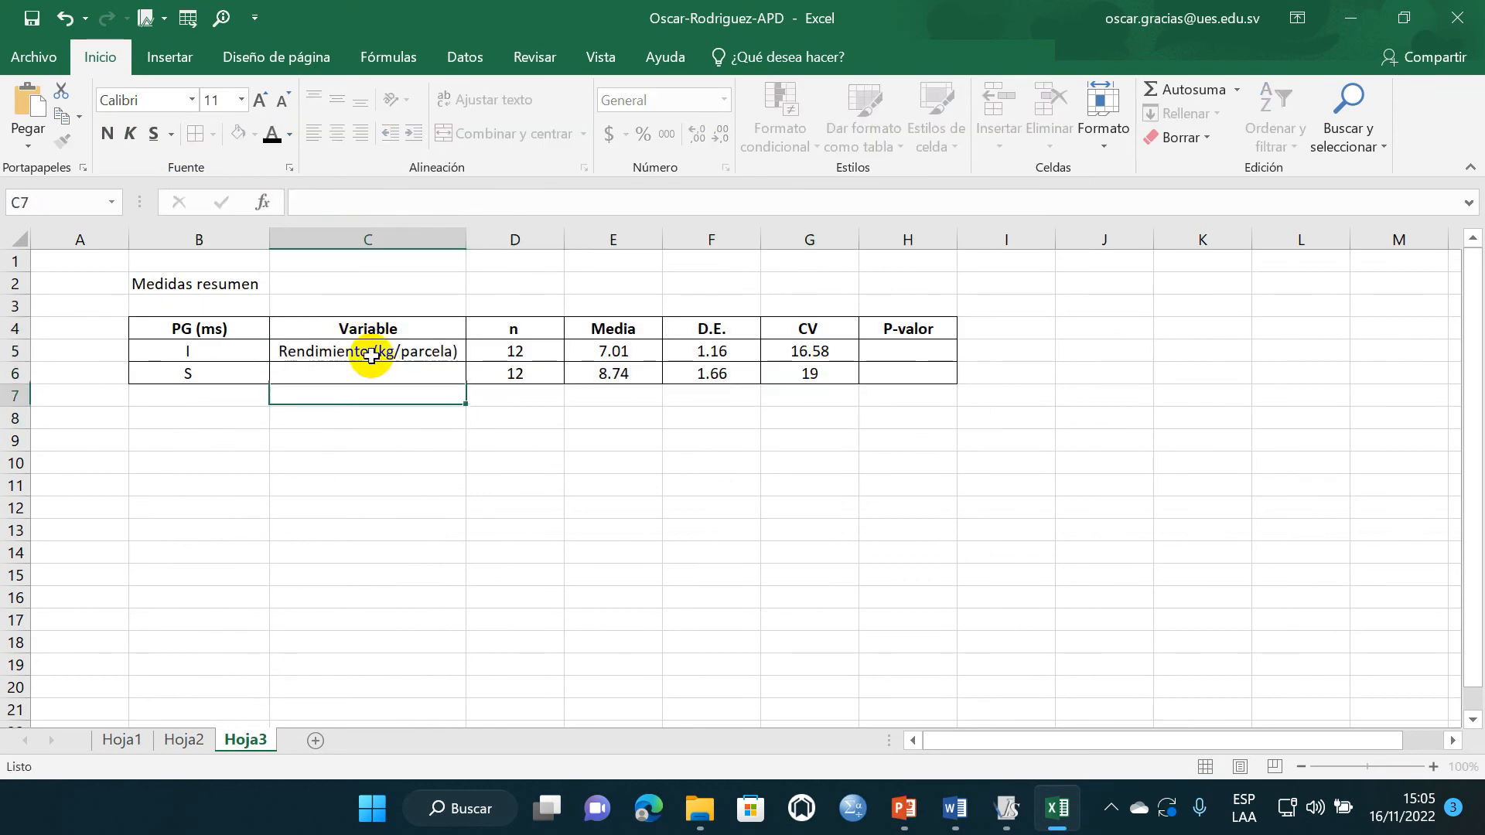
pyautogui.click(371, 354)
pyautogui.moveTo(373, 360); pyautogui.dragTo(374, 374)
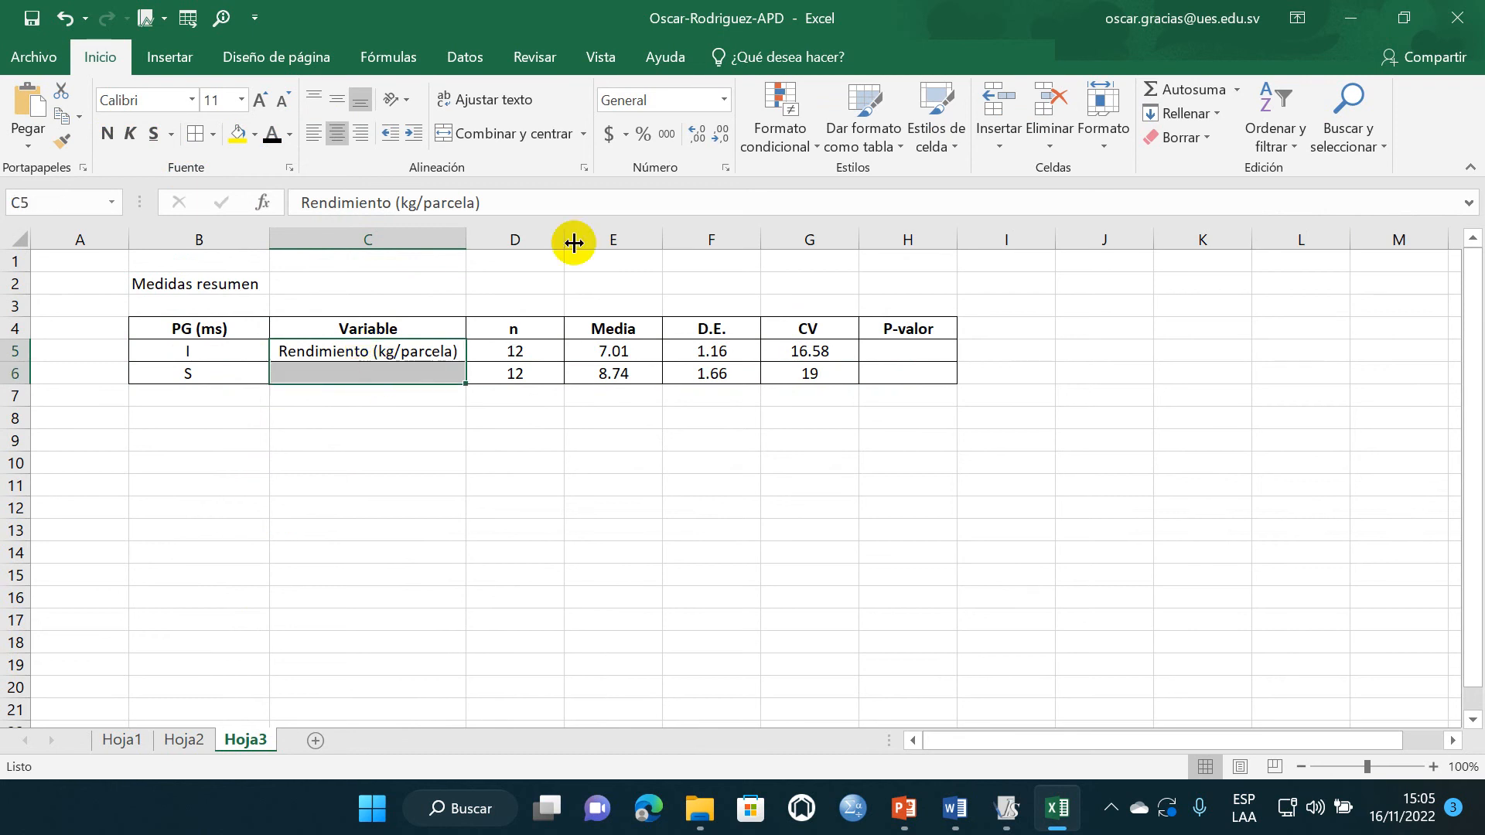
pyautogui.click(482, 138)
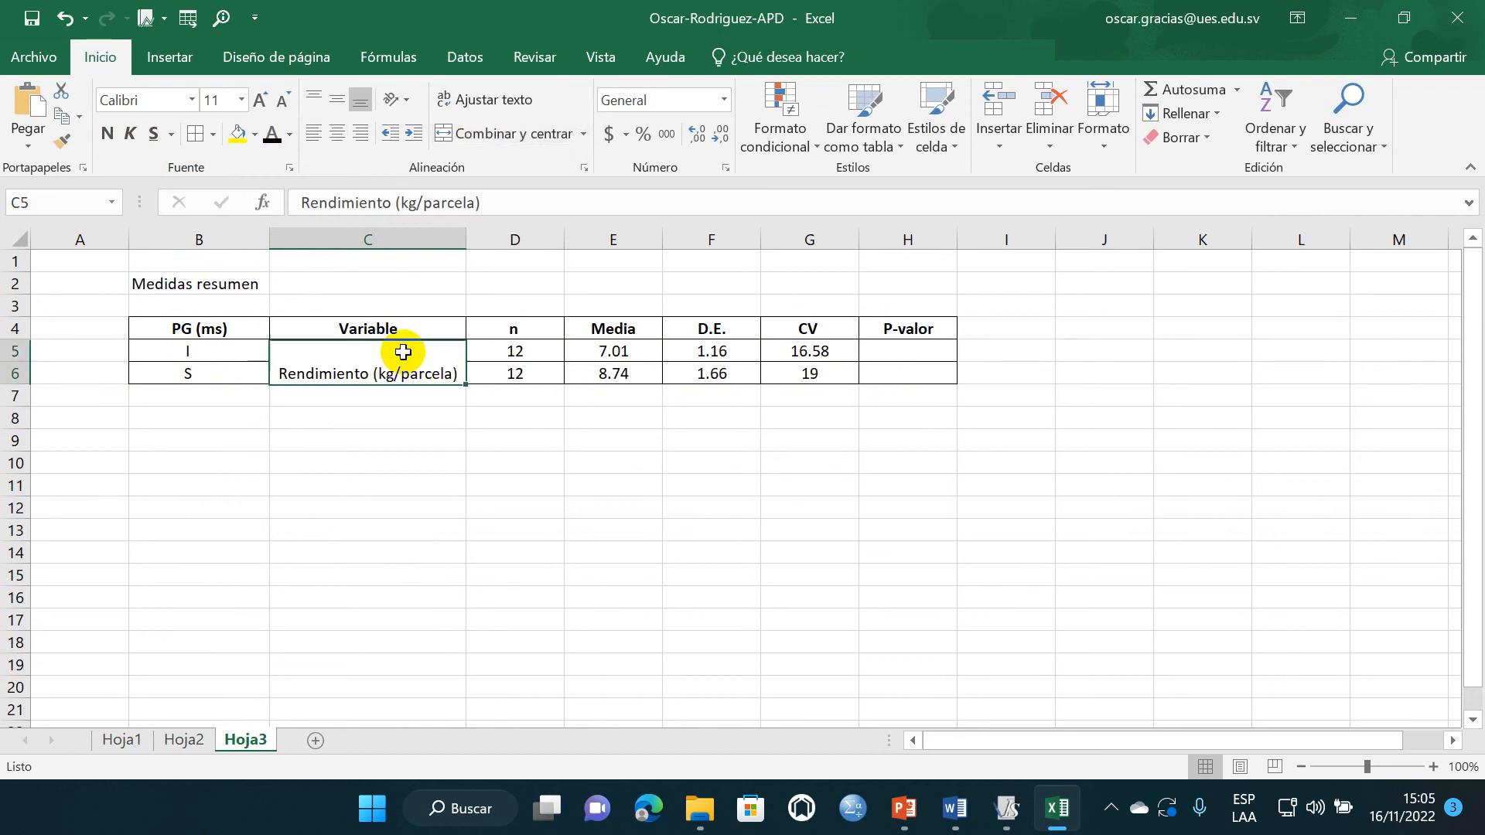
pyautogui.click(335, 99)
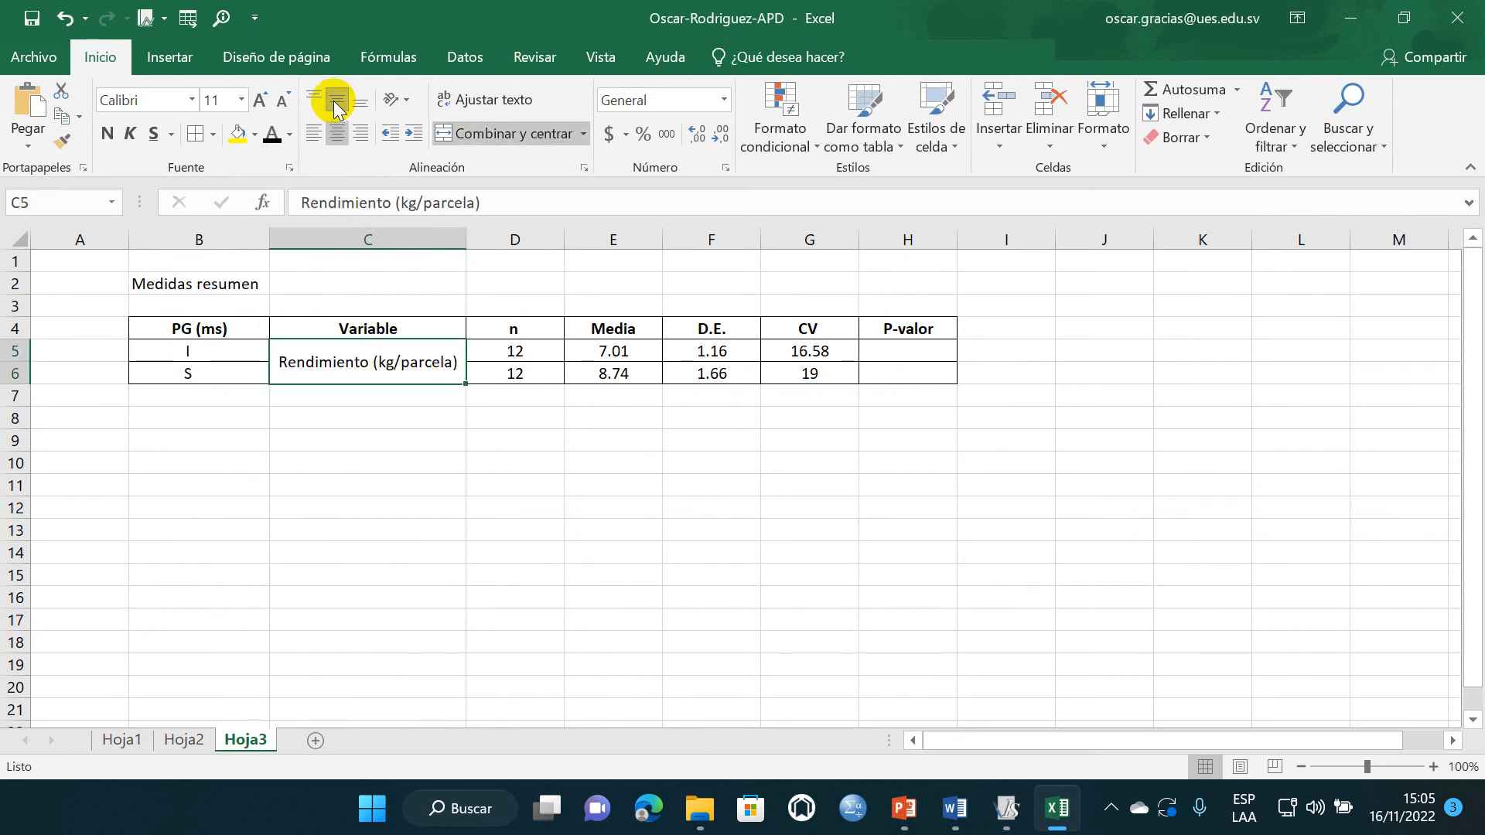
pyautogui.click(365, 478)
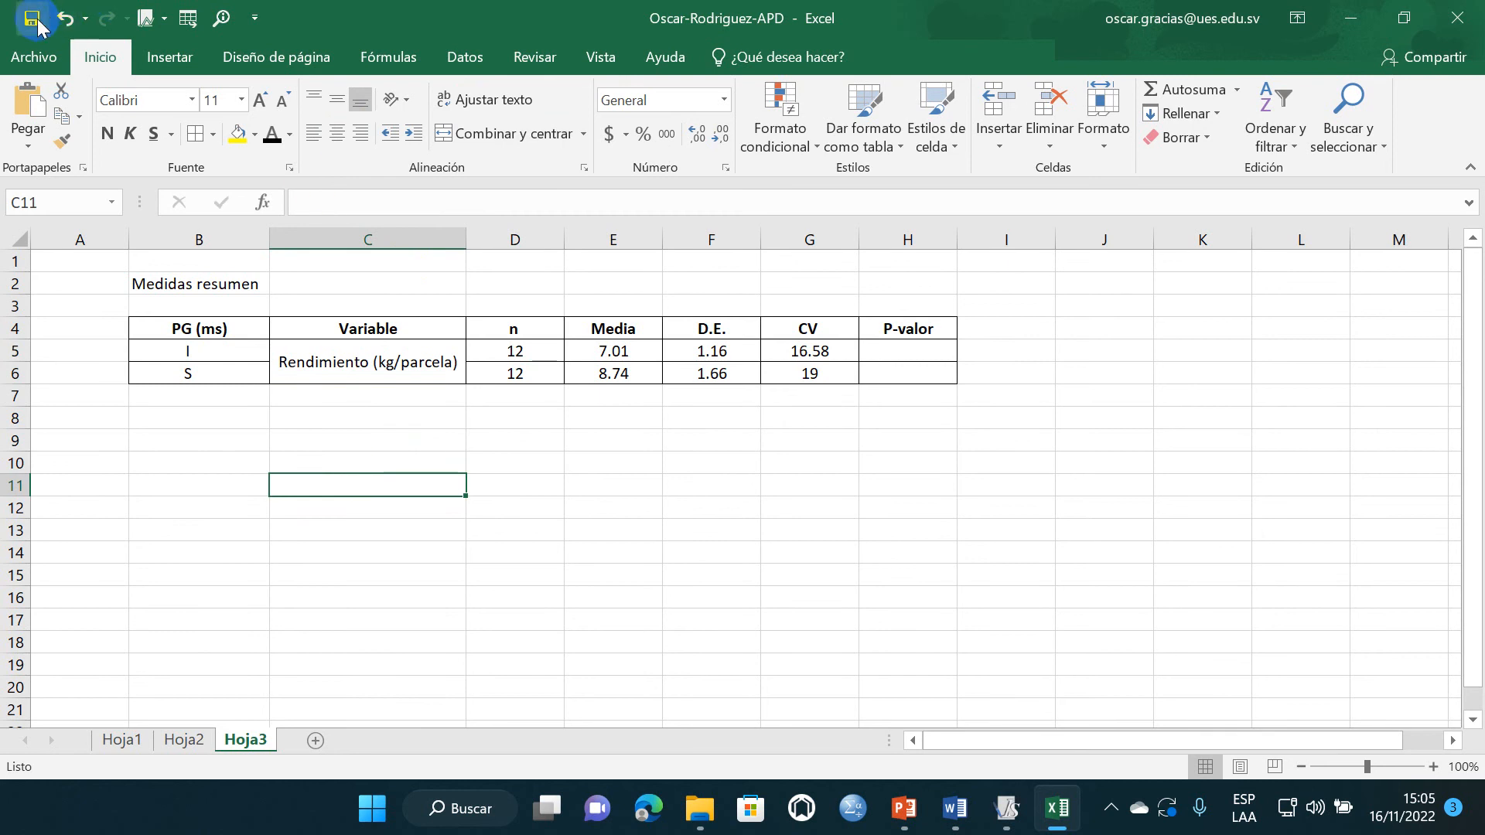
pyautogui.click(354, 417)
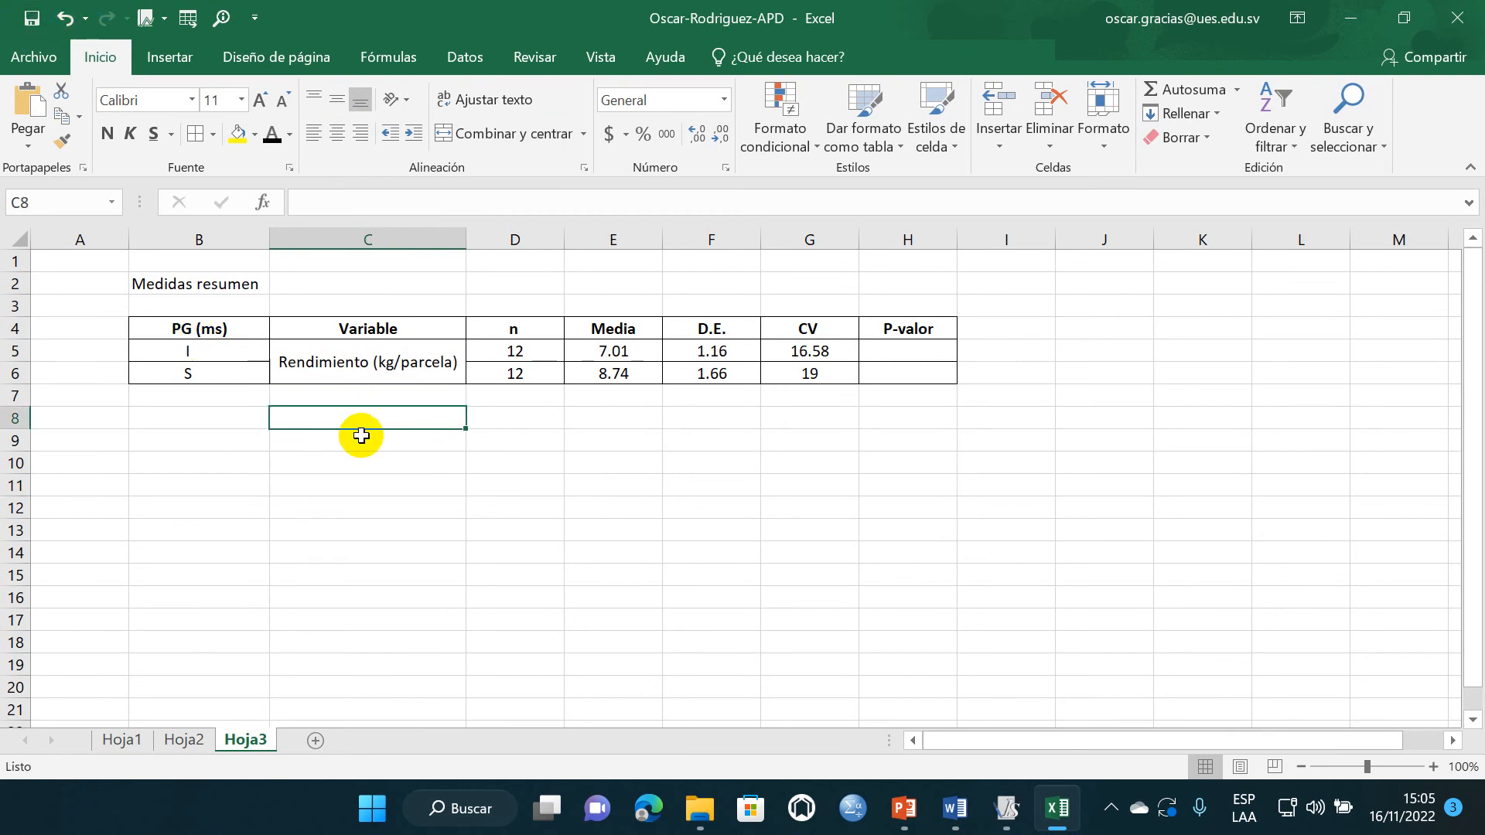
pyautogui.click(364, 374)
pyautogui.click(347, 421)
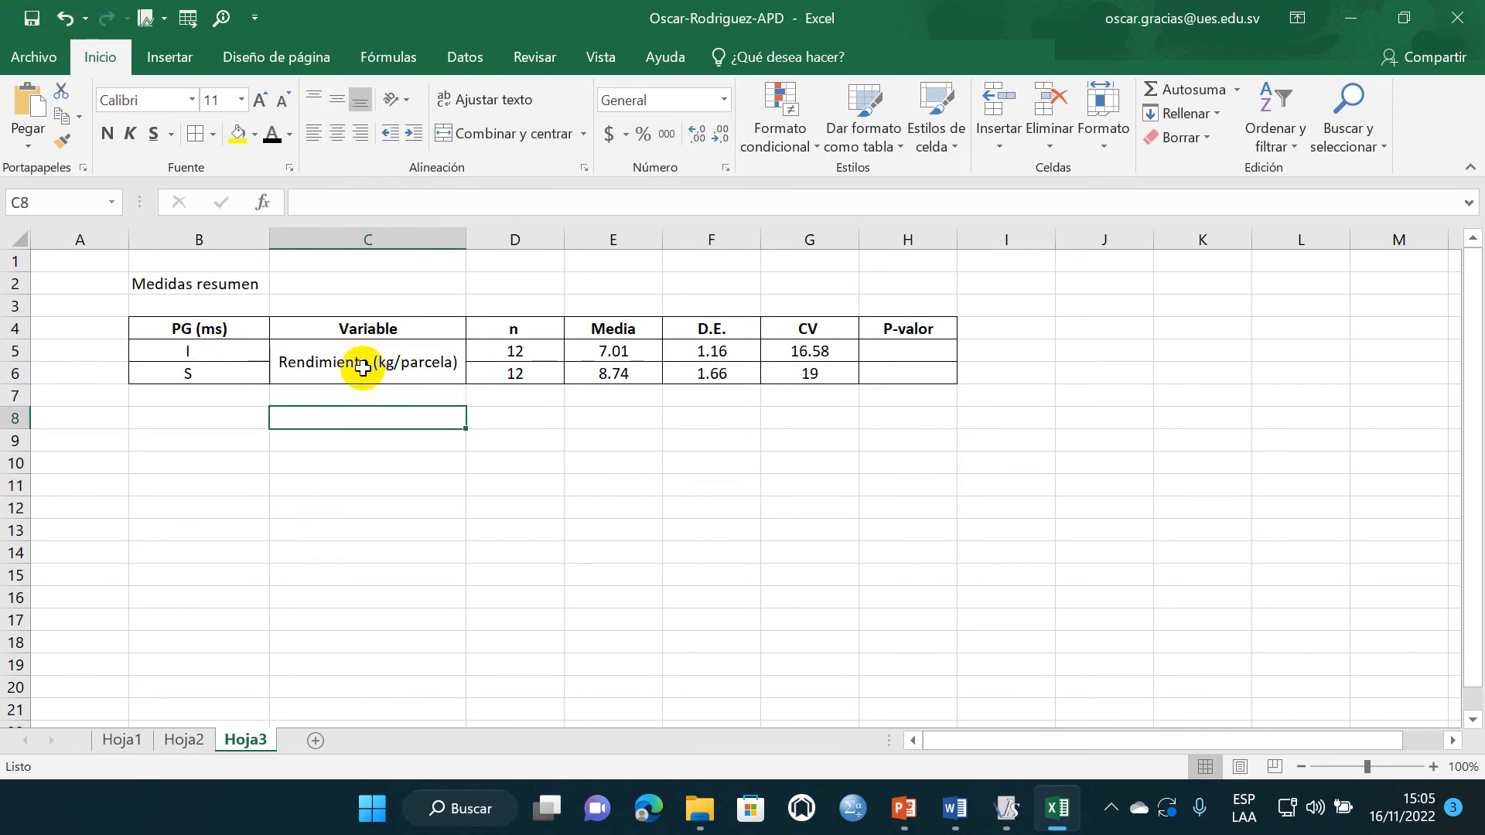
pyautogui.click(205, 393)
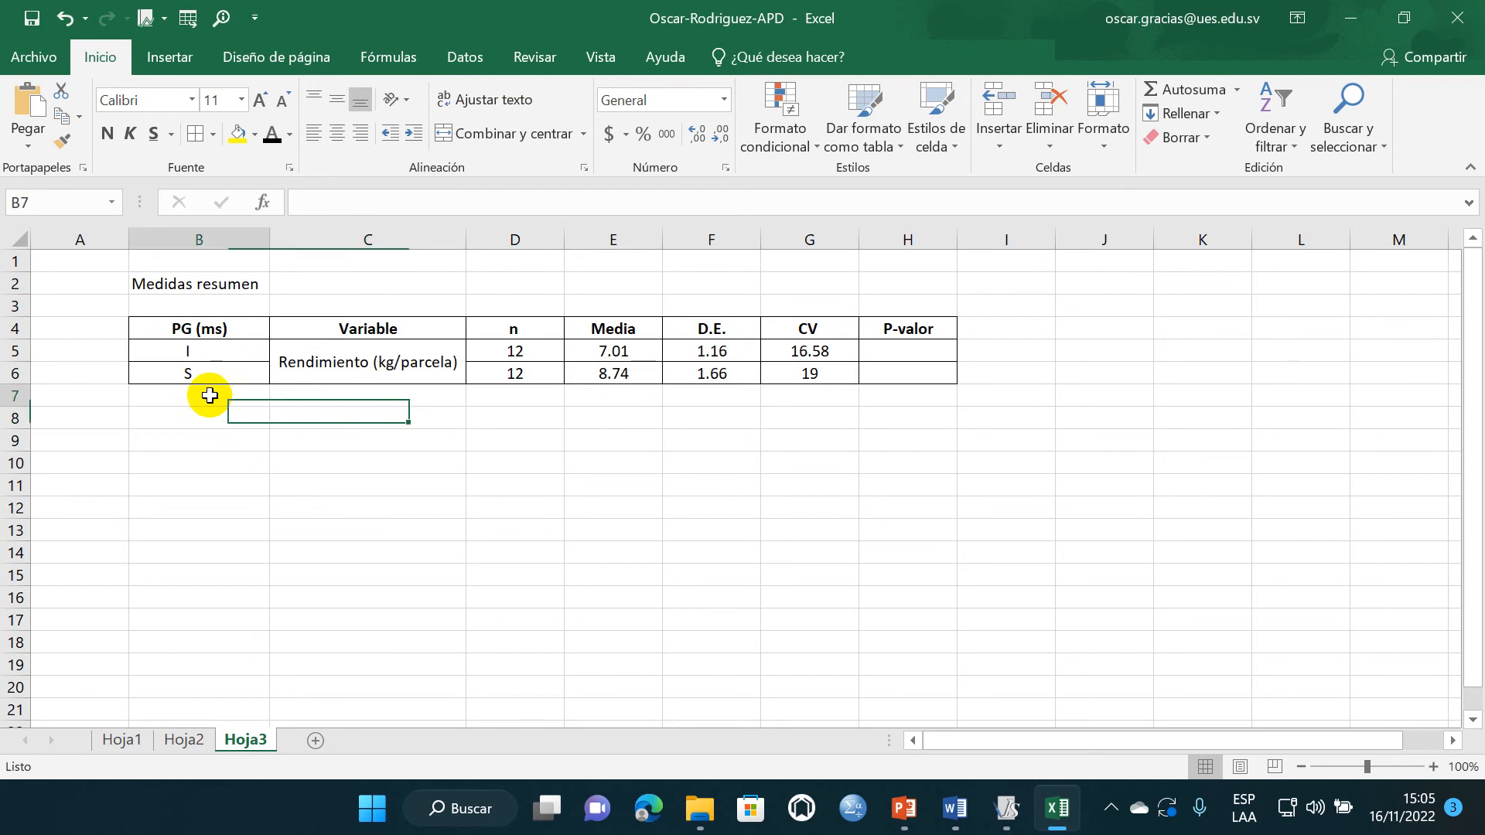
pyautogui.click(374, 400)
pyautogui.moveTo(376, 425); pyautogui.dragTo(391, 590)
pyautogui.click(319, 484)
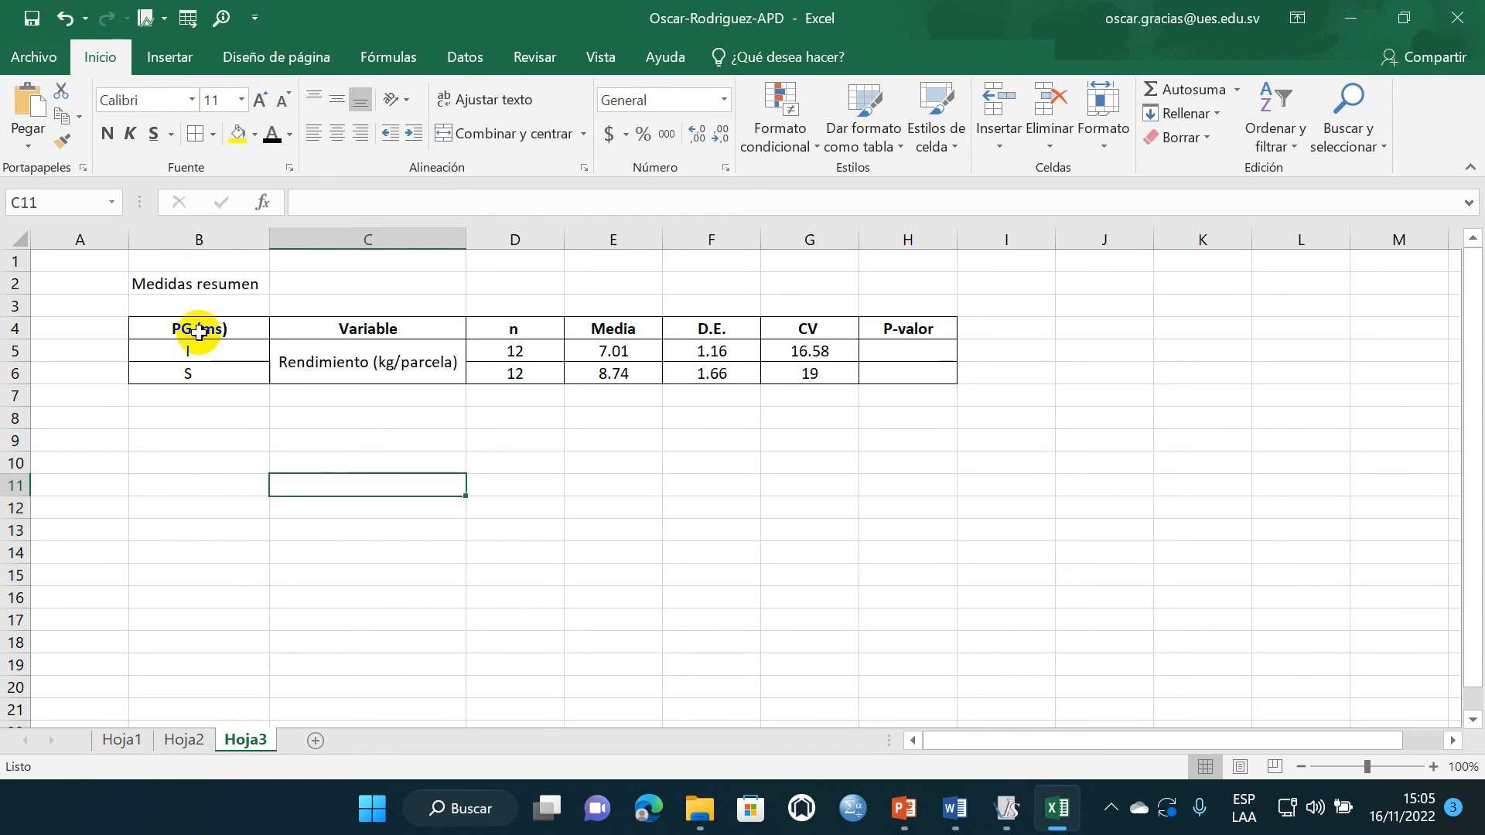
pyautogui.moveTo(199, 332); pyautogui.dragTo(917, 650)
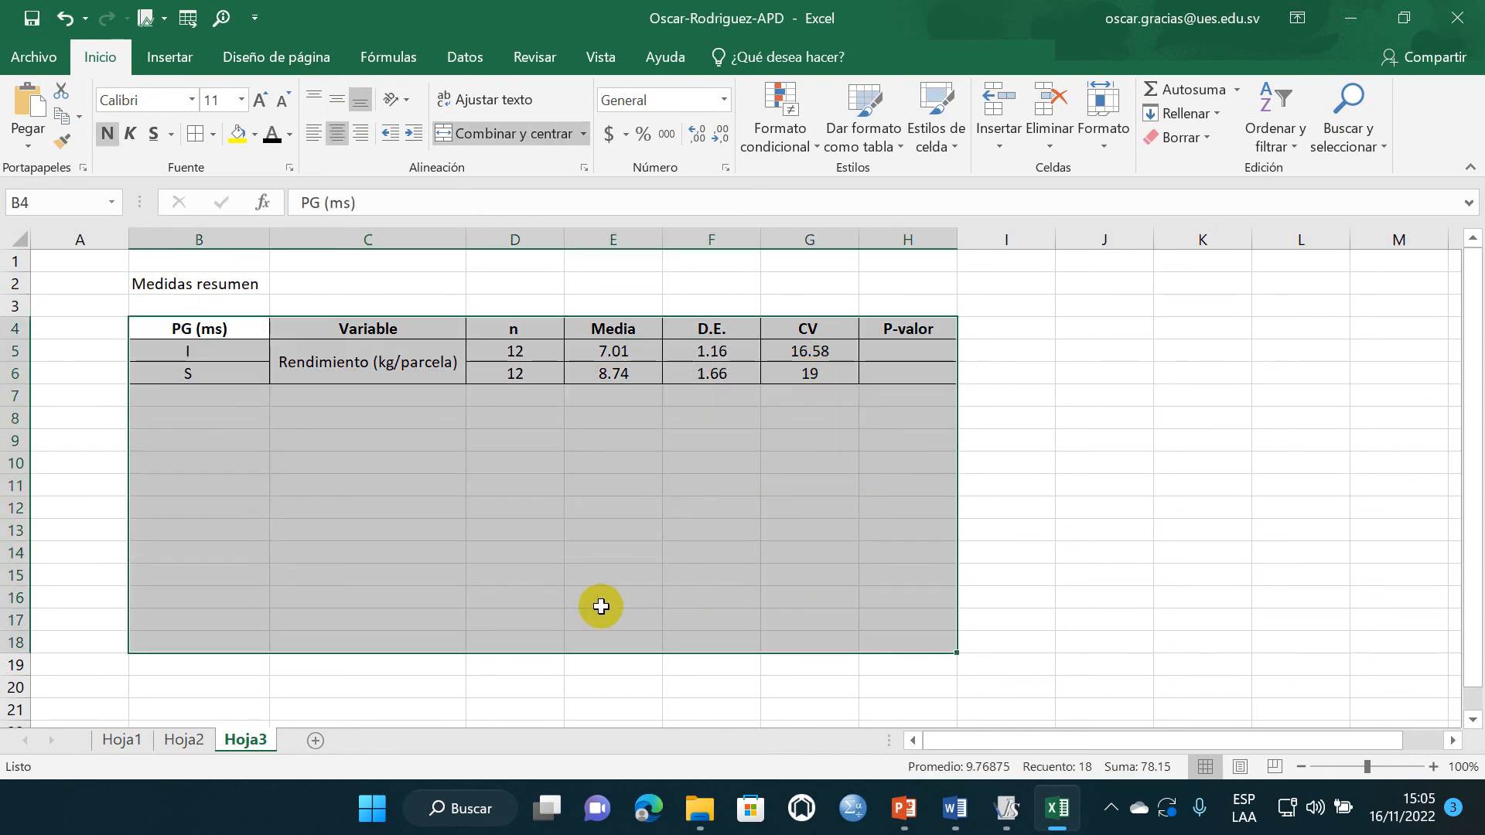
pyautogui.click(414, 501)
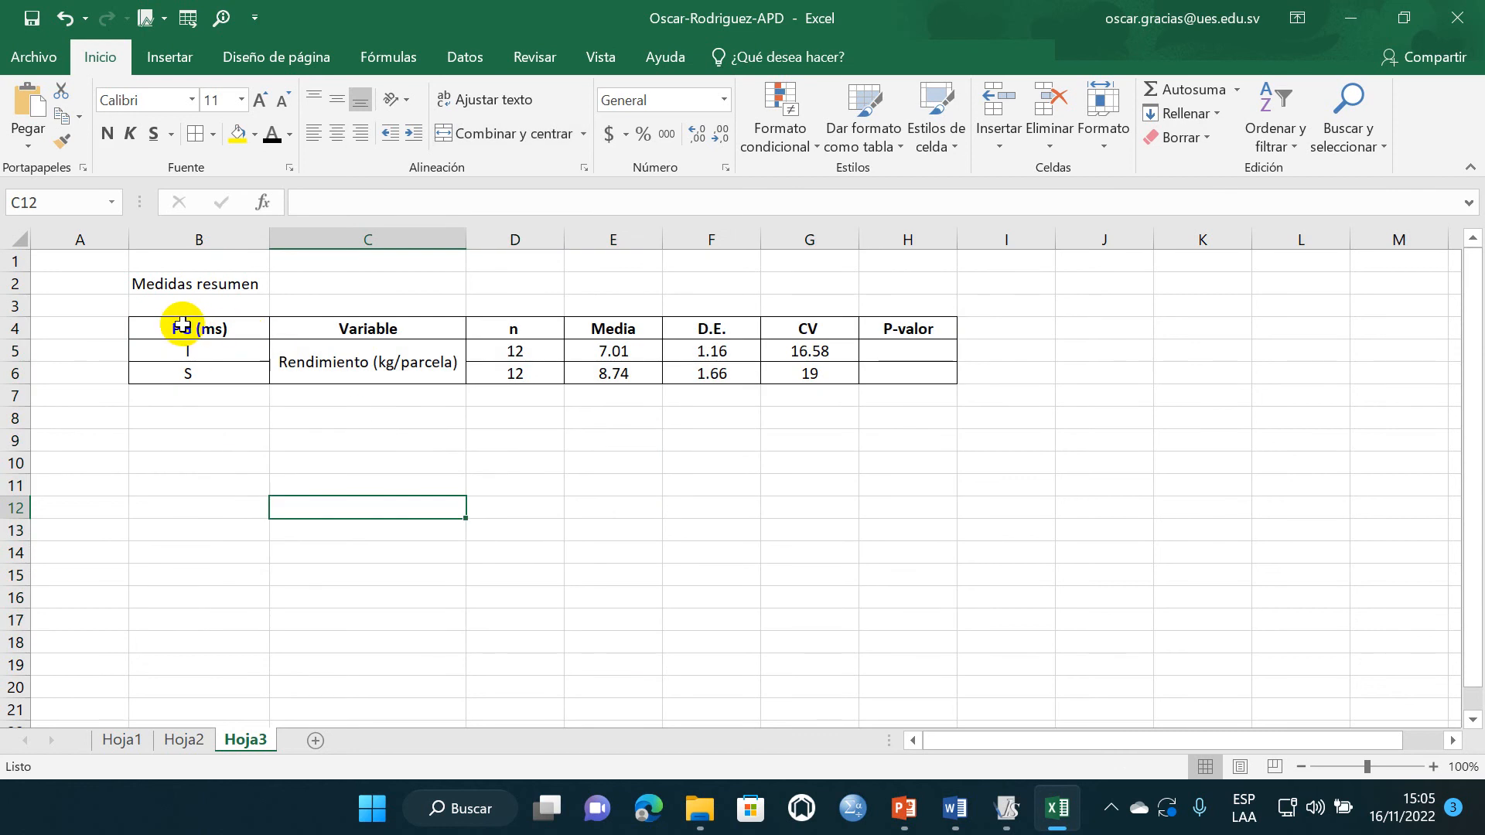
# - Copy table B4:H6 and paste it into the Word report below the "Medidas resumen parcela grande" interpretation lines
pyautogui.moveTo(182, 326); pyautogui.dragTo(887, 367)
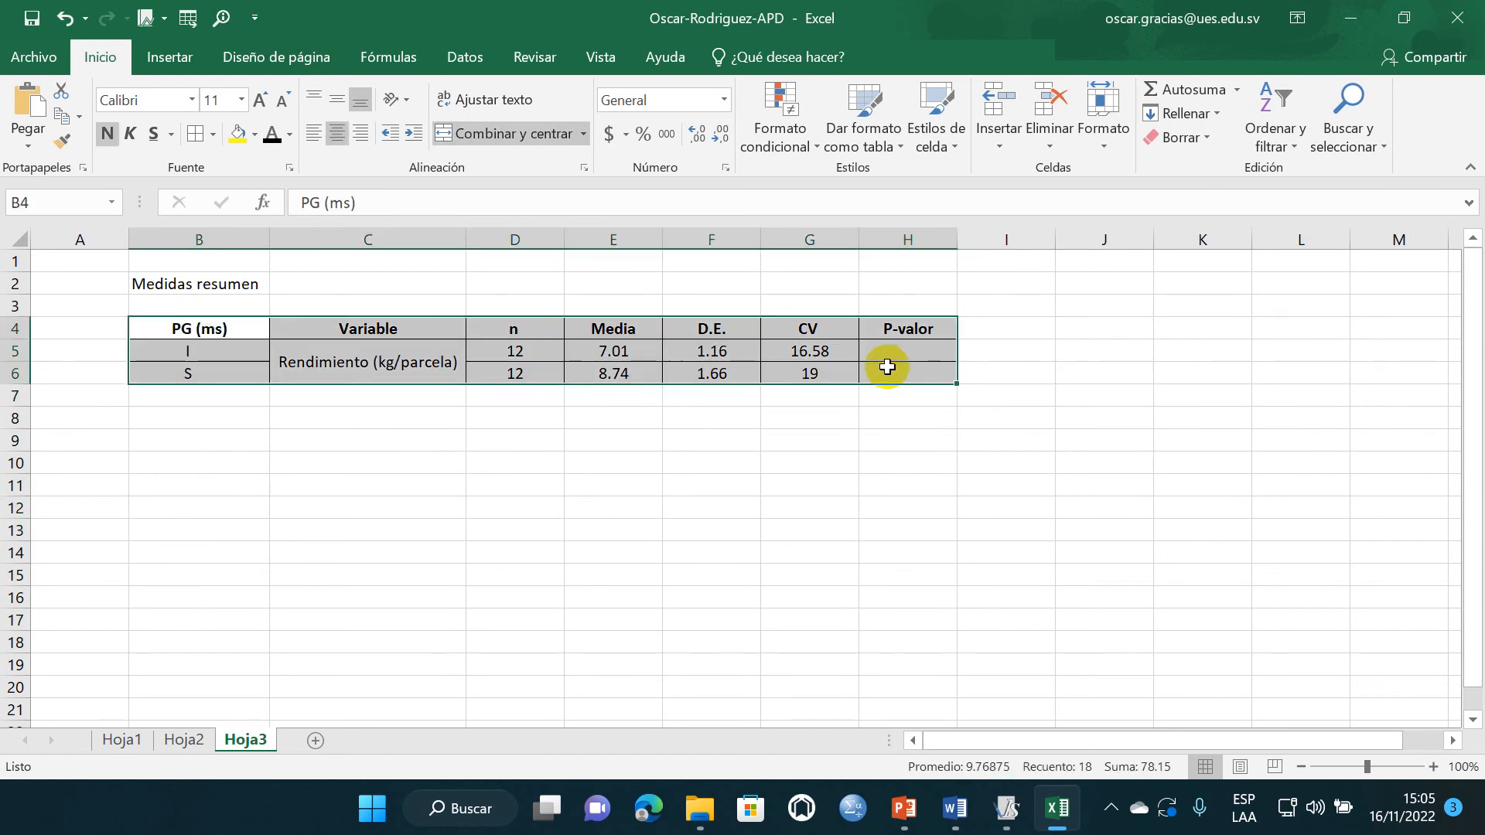
pyautogui.hotkey('ctrl', 'c')
pyautogui.click(921, 715)
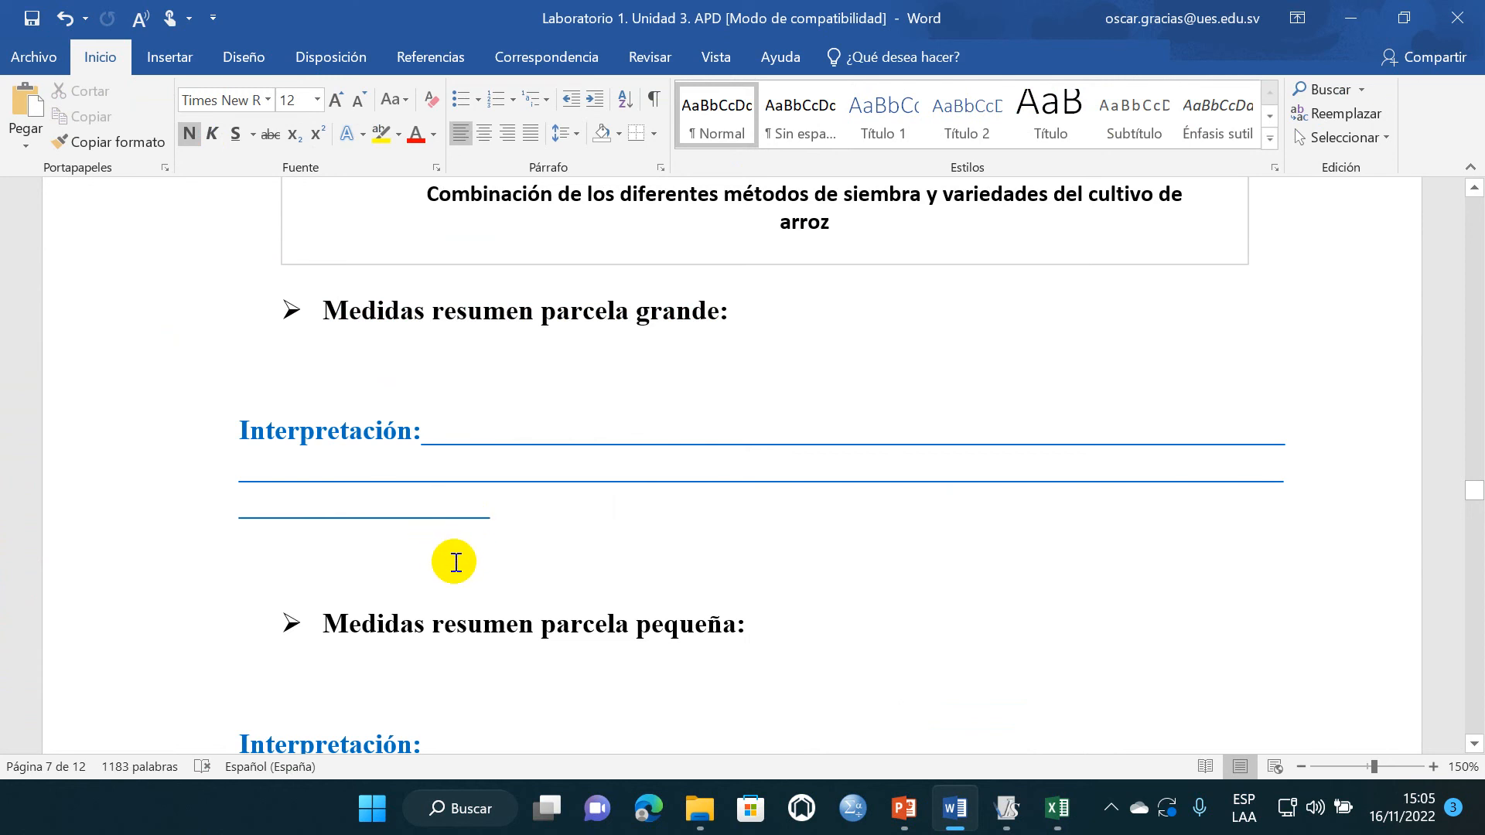
pyautogui.hotkey('ctrl', 'v')
# - Autofit the pasted PG (ms) summary table to the window width
pyautogui.scroll(-15, 515, 526)
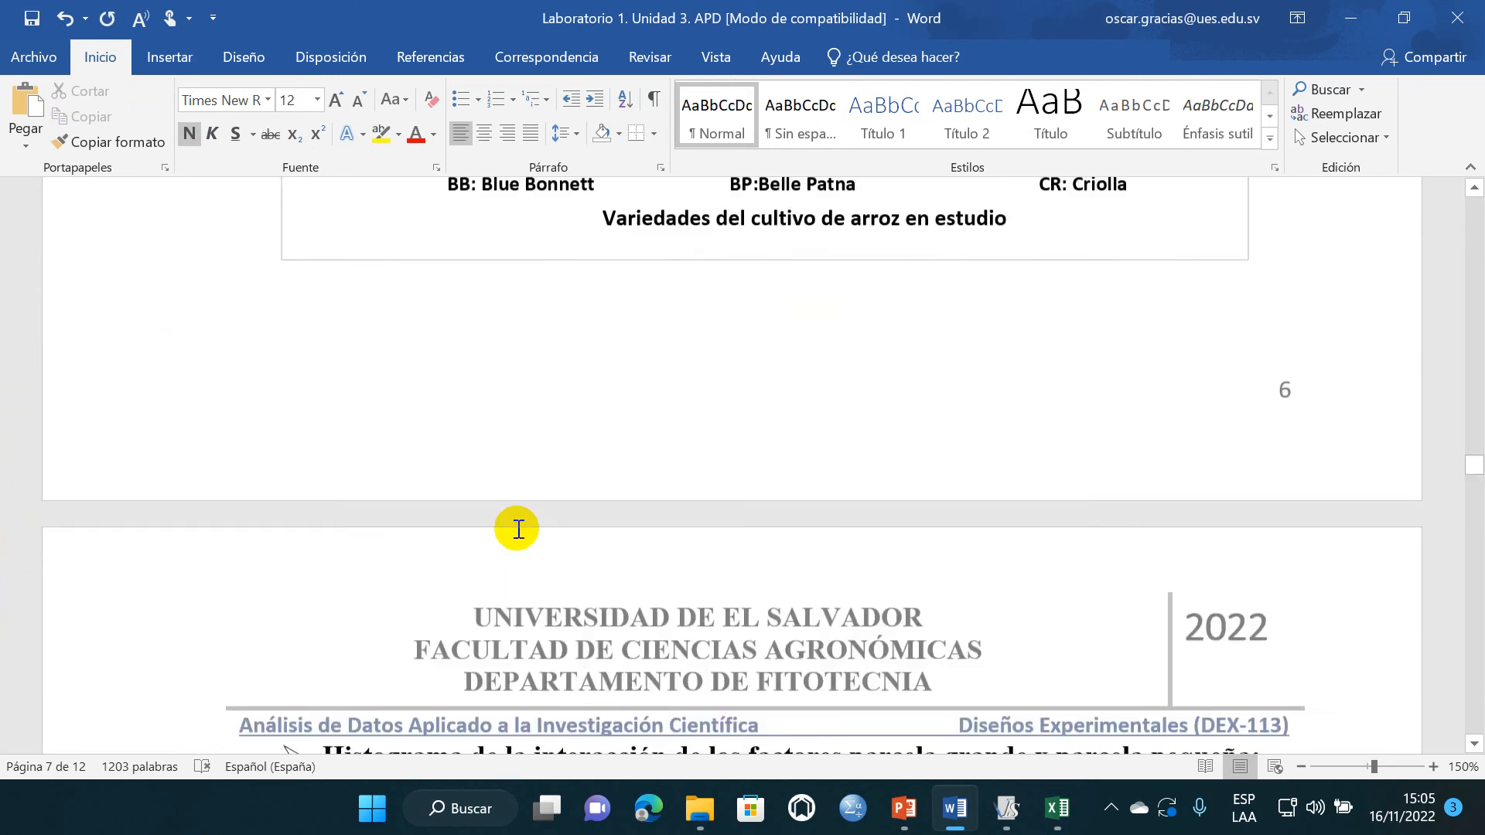
pyautogui.scroll(5, 517, 528)
pyautogui.scroll(-15, 517, 529)
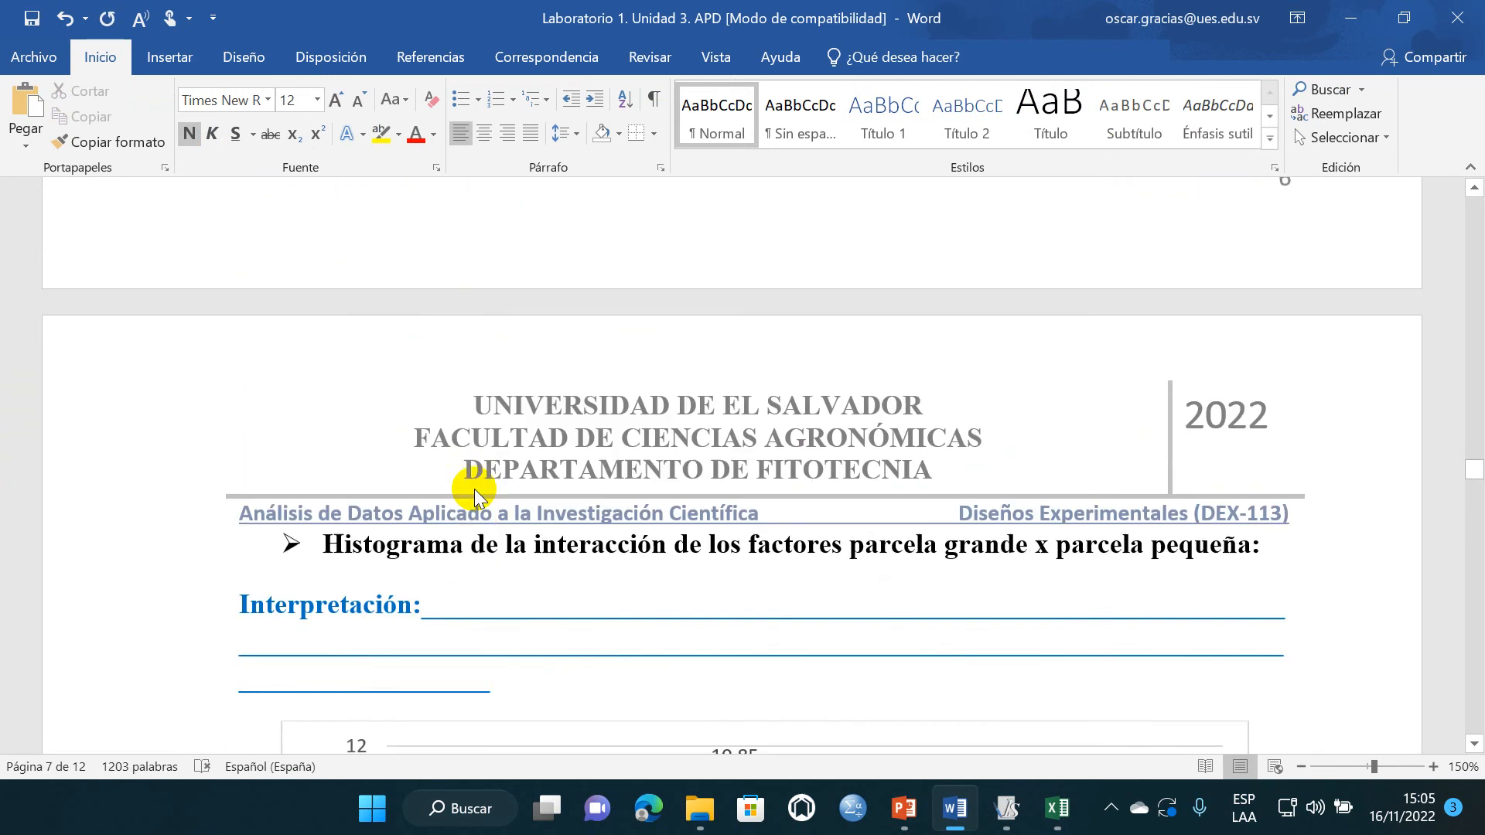
pyautogui.scroll(-18, 474, 490)
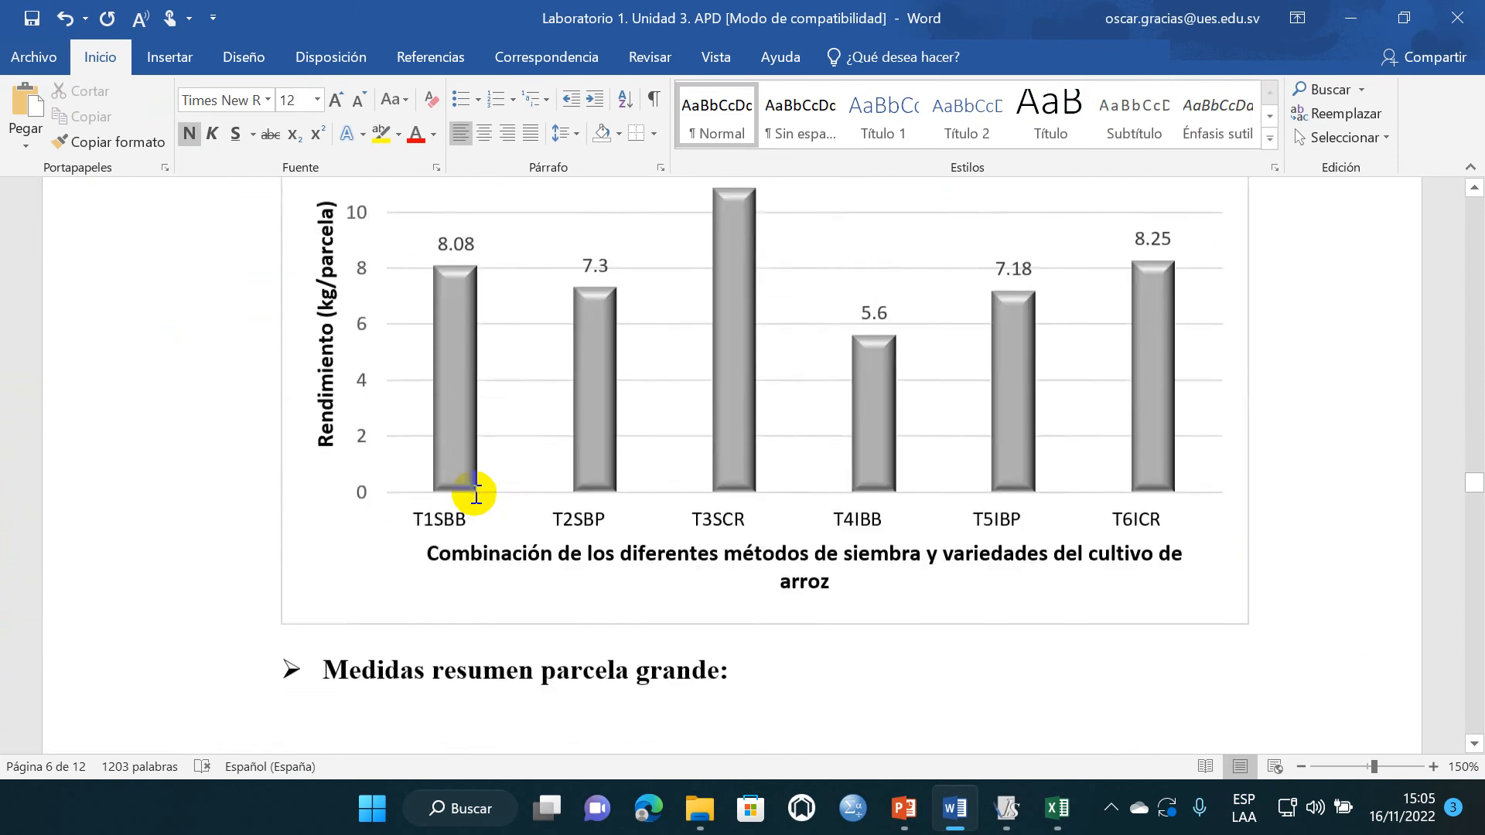
pyautogui.scroll(4, 345, 423)
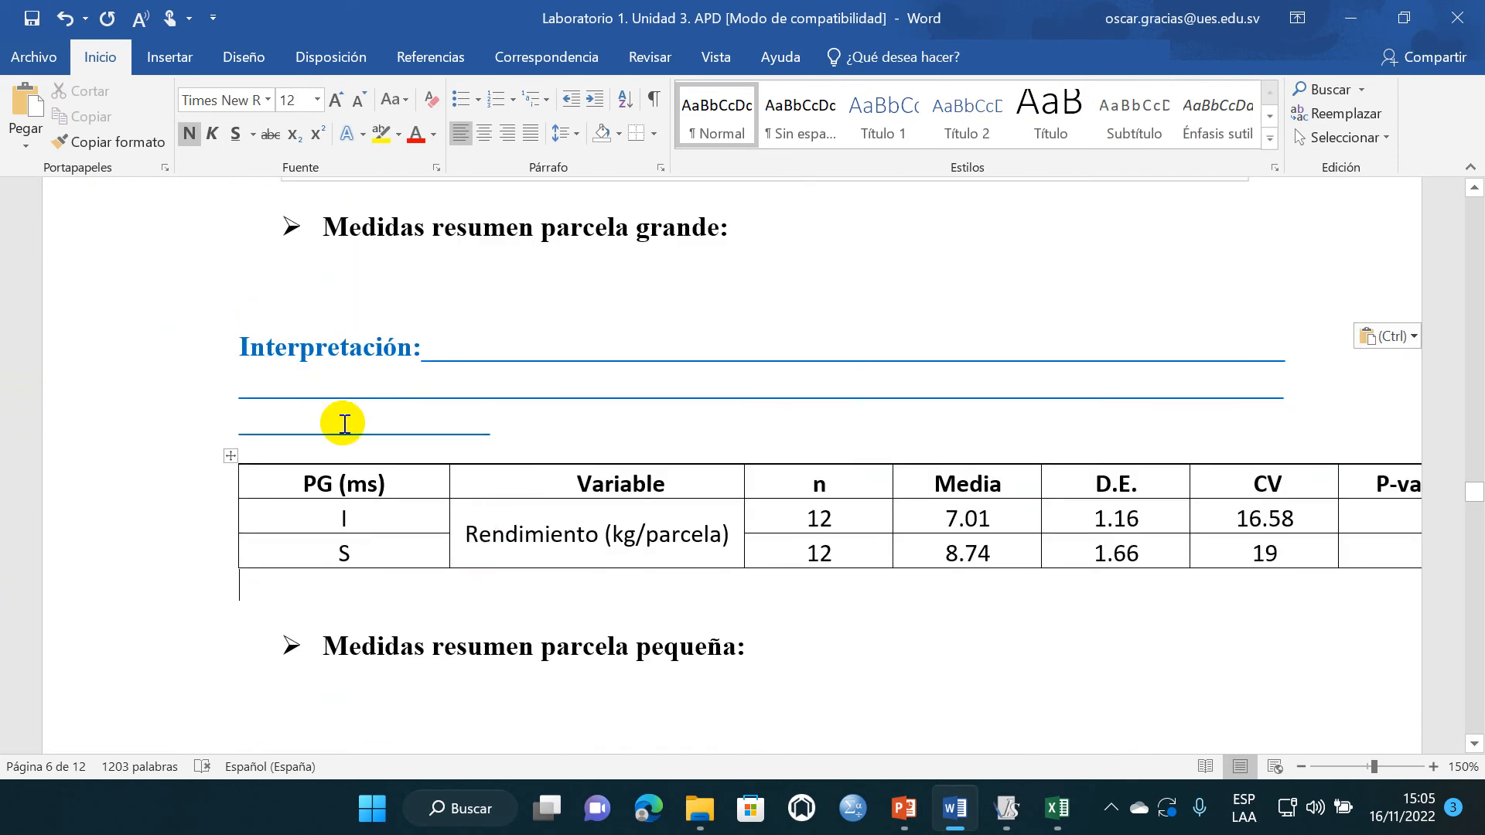
pyautogui.click(231, 455)
pyautogui.rightClick(232, 454)
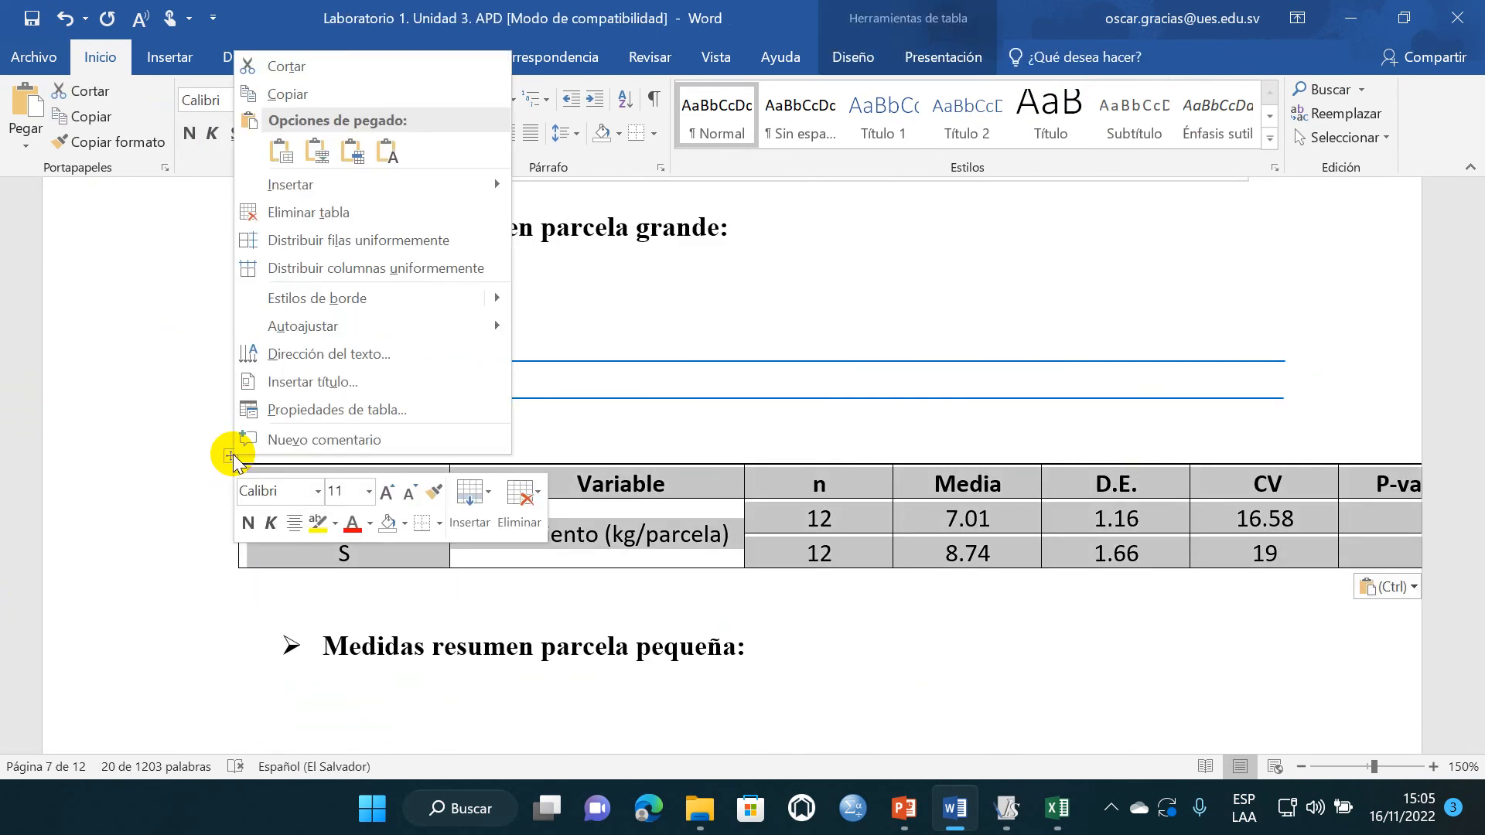
pyautogui.moveTo(372, 330)
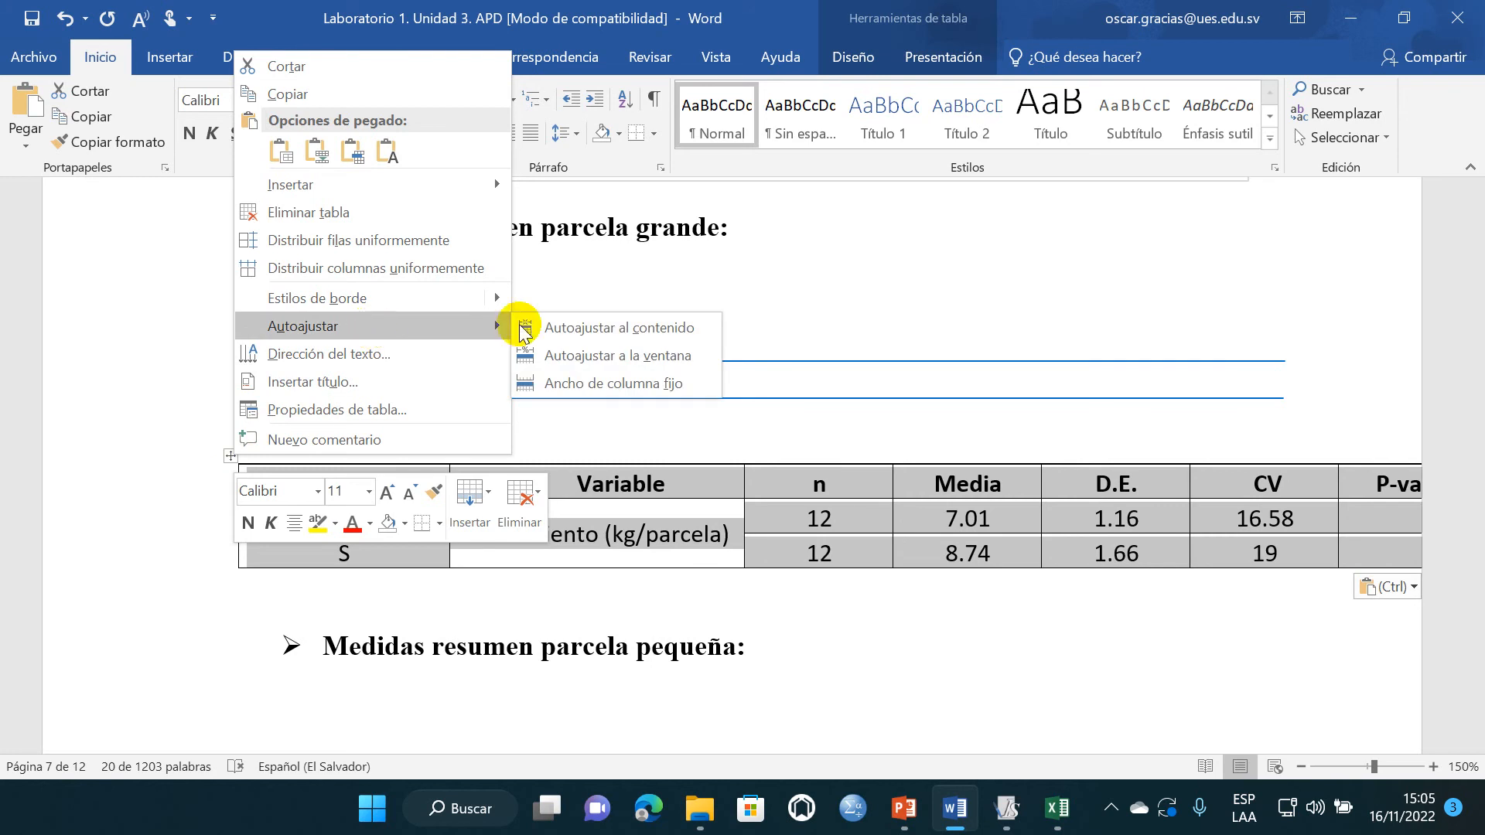
pyautogui.click(639, 355)
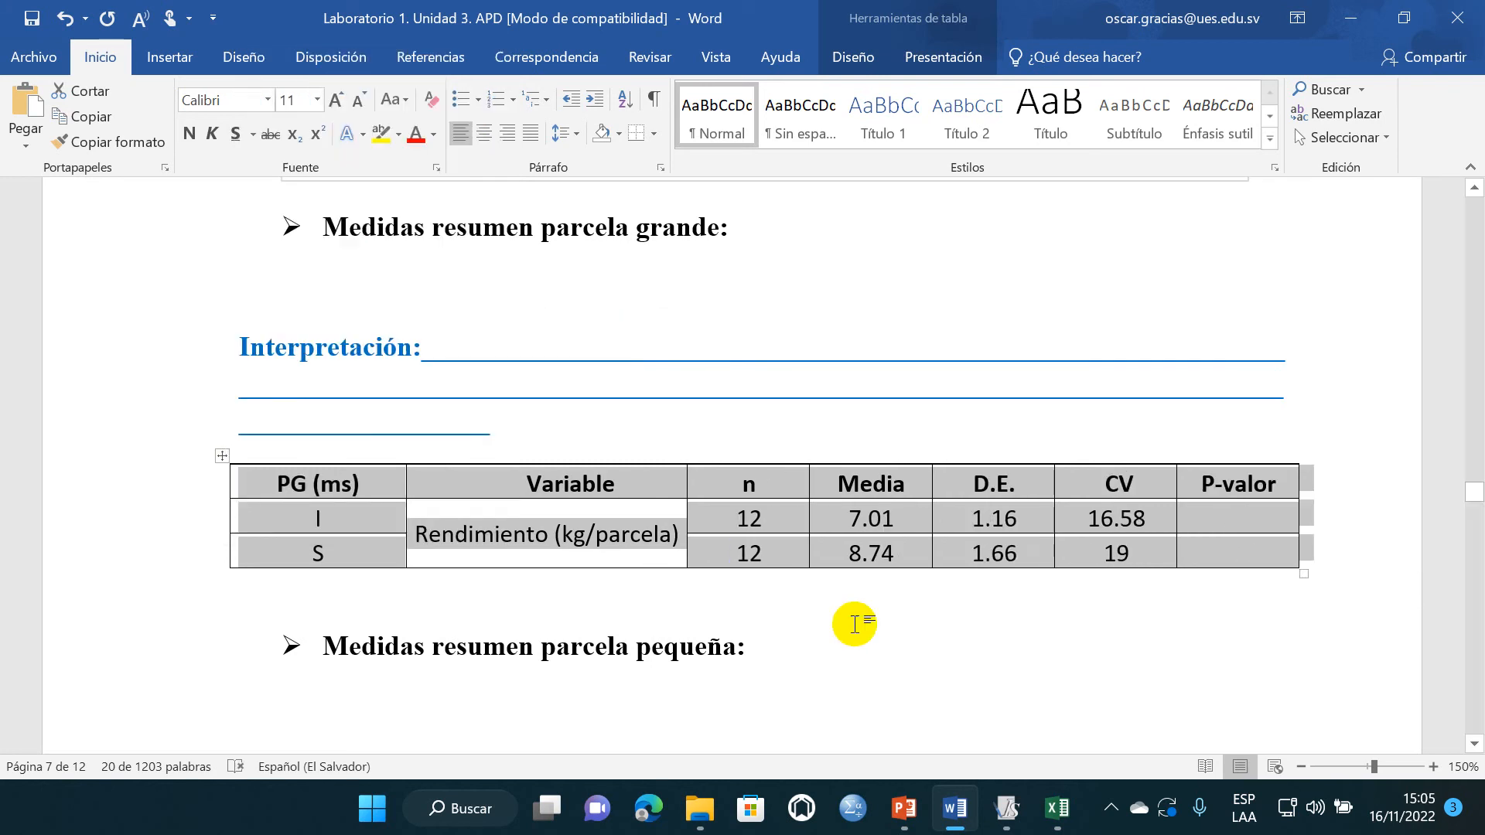
pyautogui.click(854, 624)
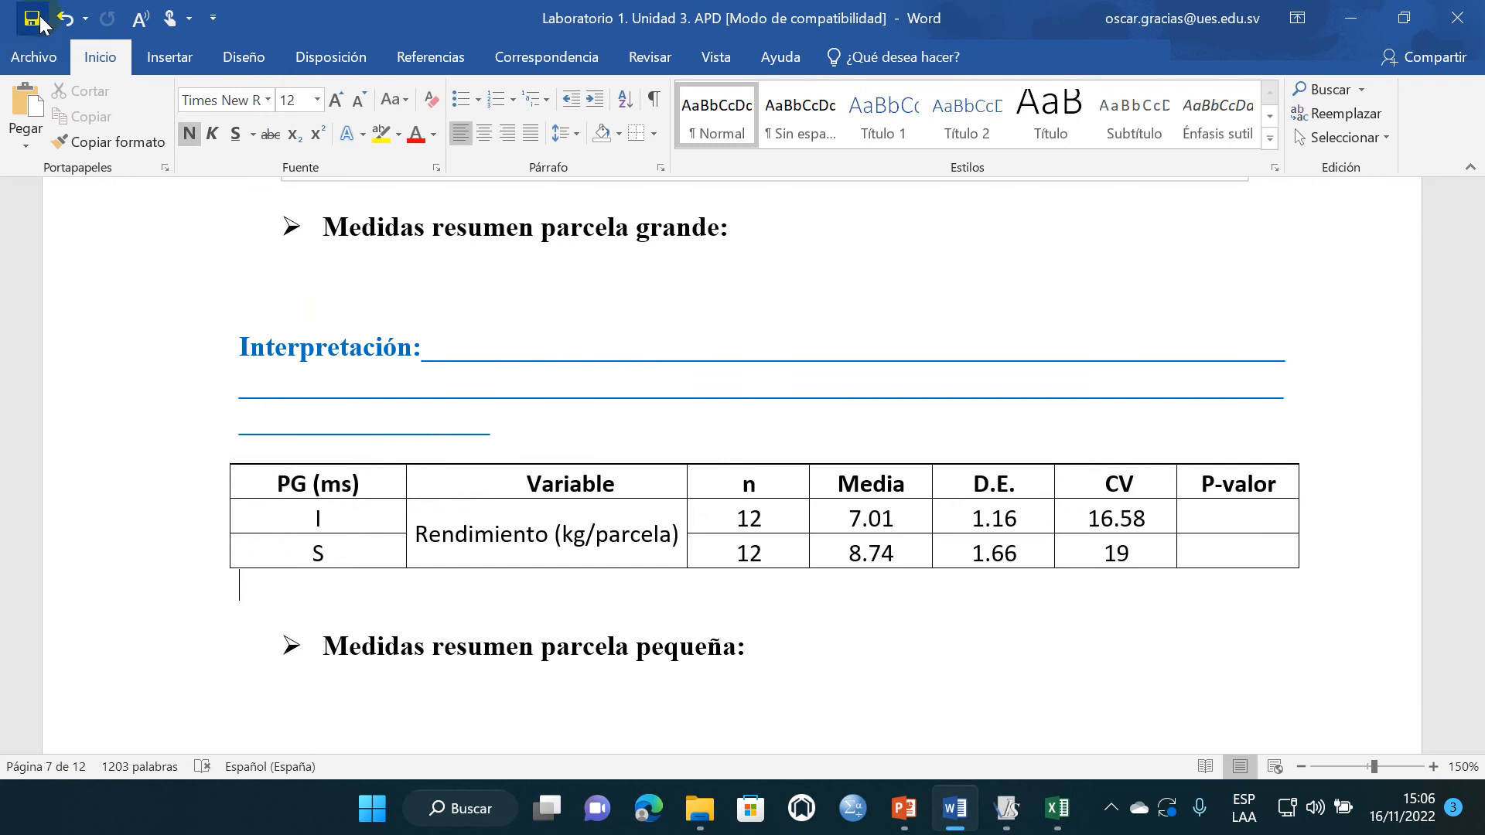
# - Remove all borders from the PG (ms) table and add only a top and a bottom border
pyautogui.click(222, 457)
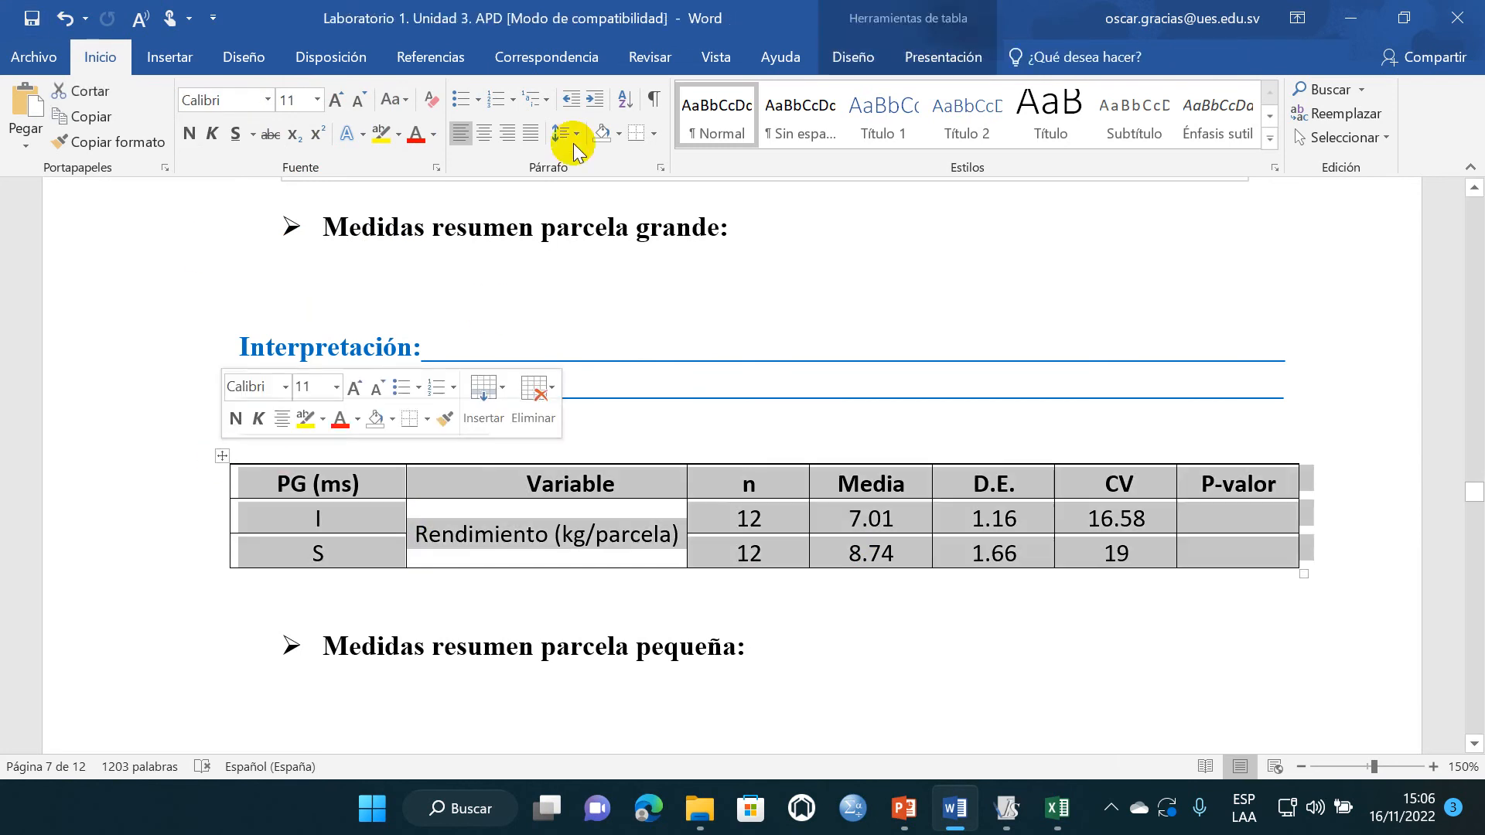
pyautogui.click(654, 133)
pyautogui.click(673, 261)
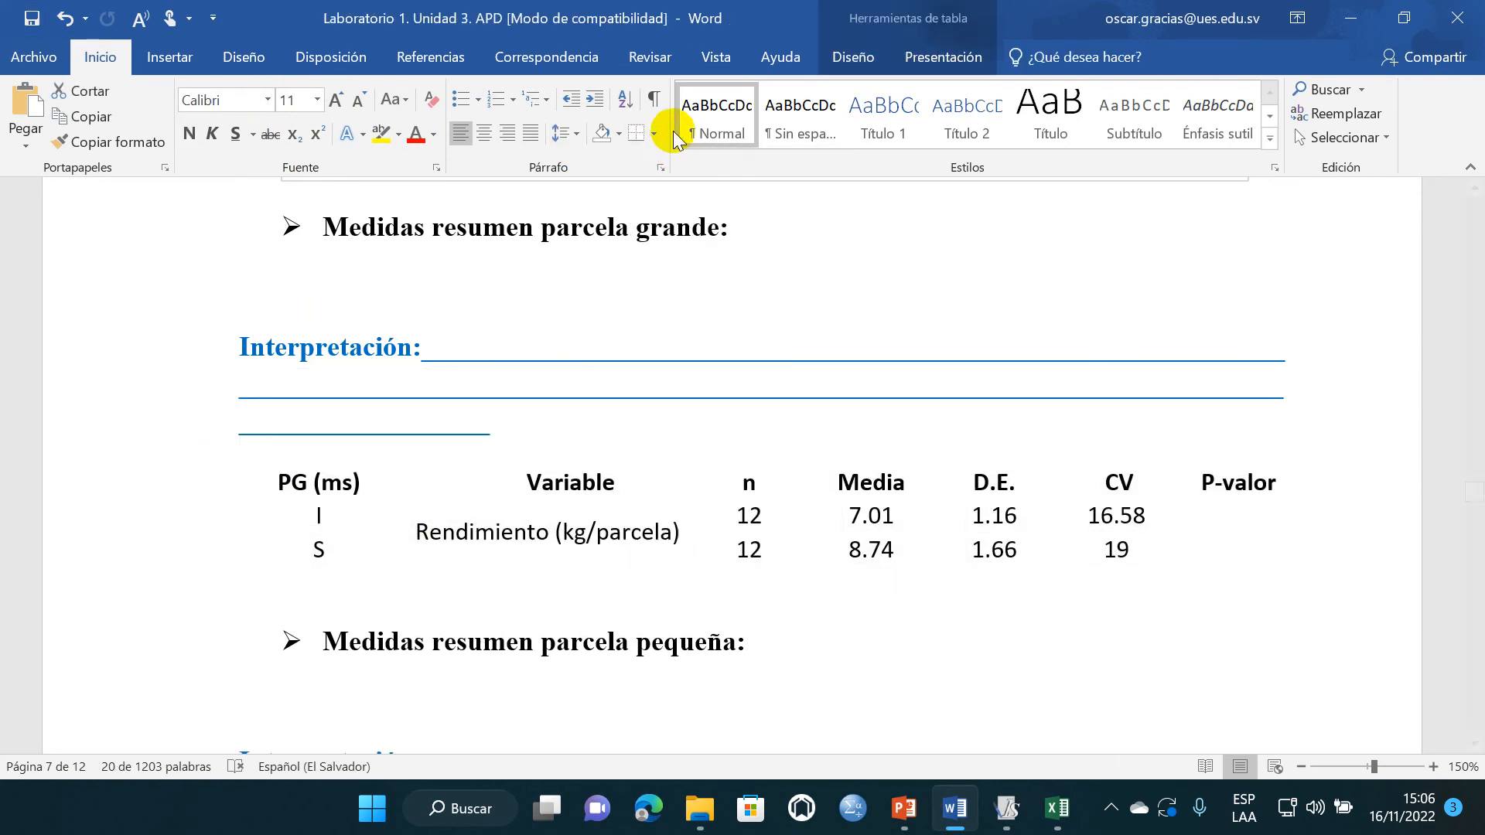
pyautogui.click(653, 133)
pyautogui.click(674, 186)
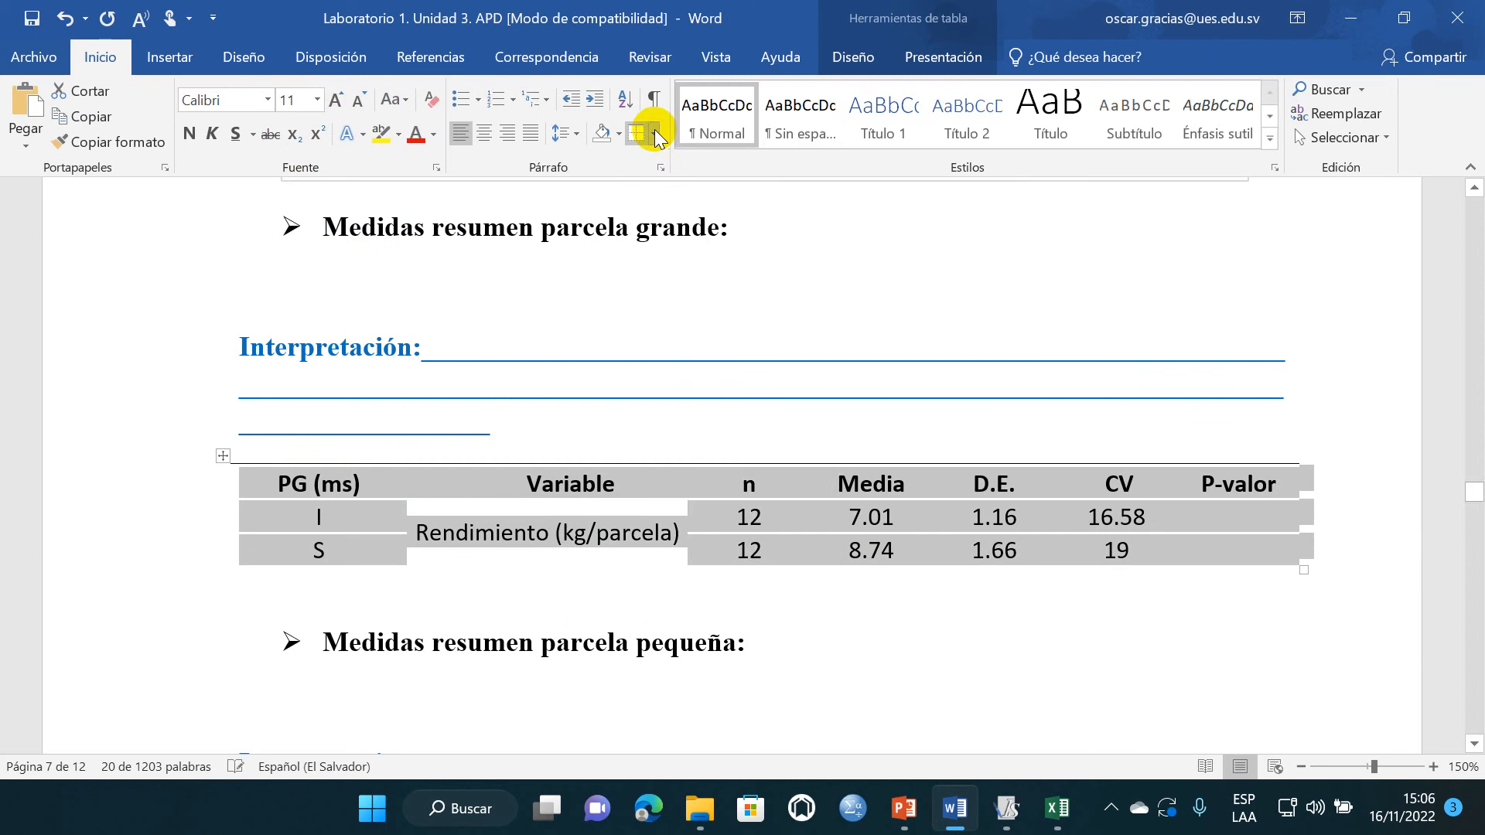
pyautogui.click(653, 133)
pyautogui.click(658, 160)
pyautogui.click(326, 489)
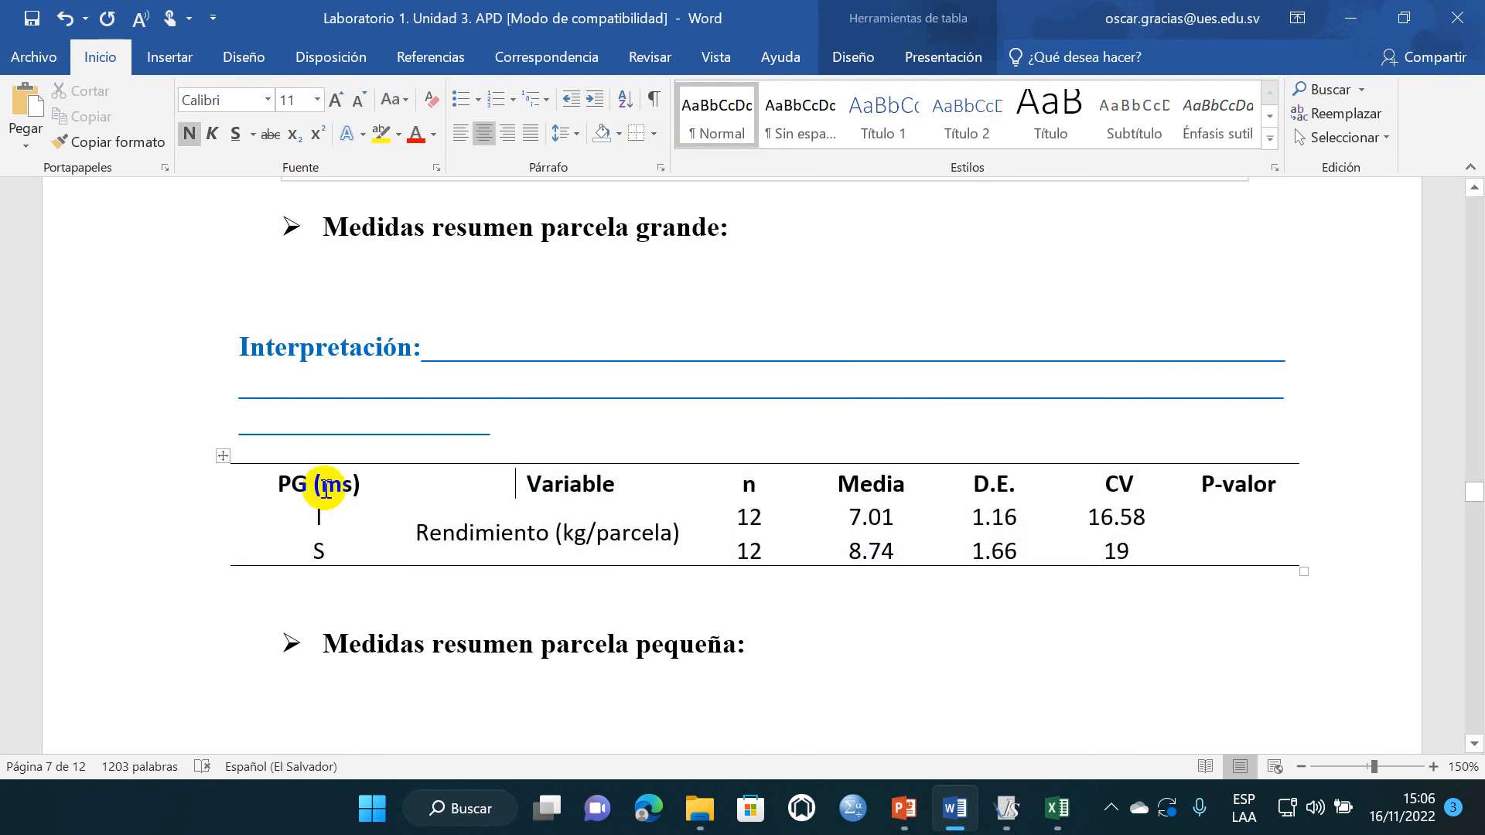
# - Add a bottom border under the header row of the PG (ms) table and save the report
pyautogui.moveTo(297, 484); pyautogui.dragTo(1439, 480)
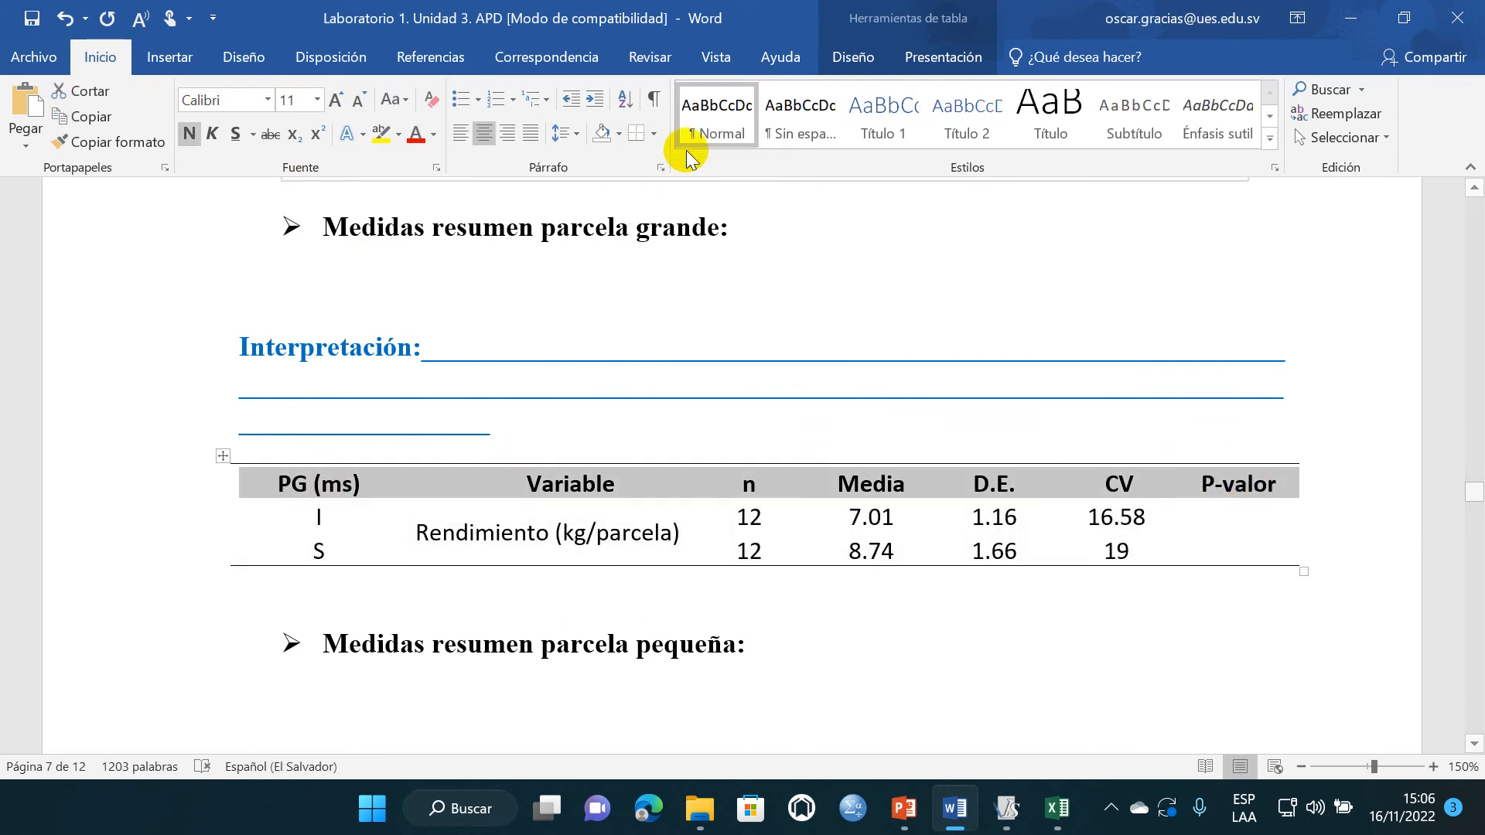
pyautogui.click(642, 136)
pyautogui.click(634, 585)
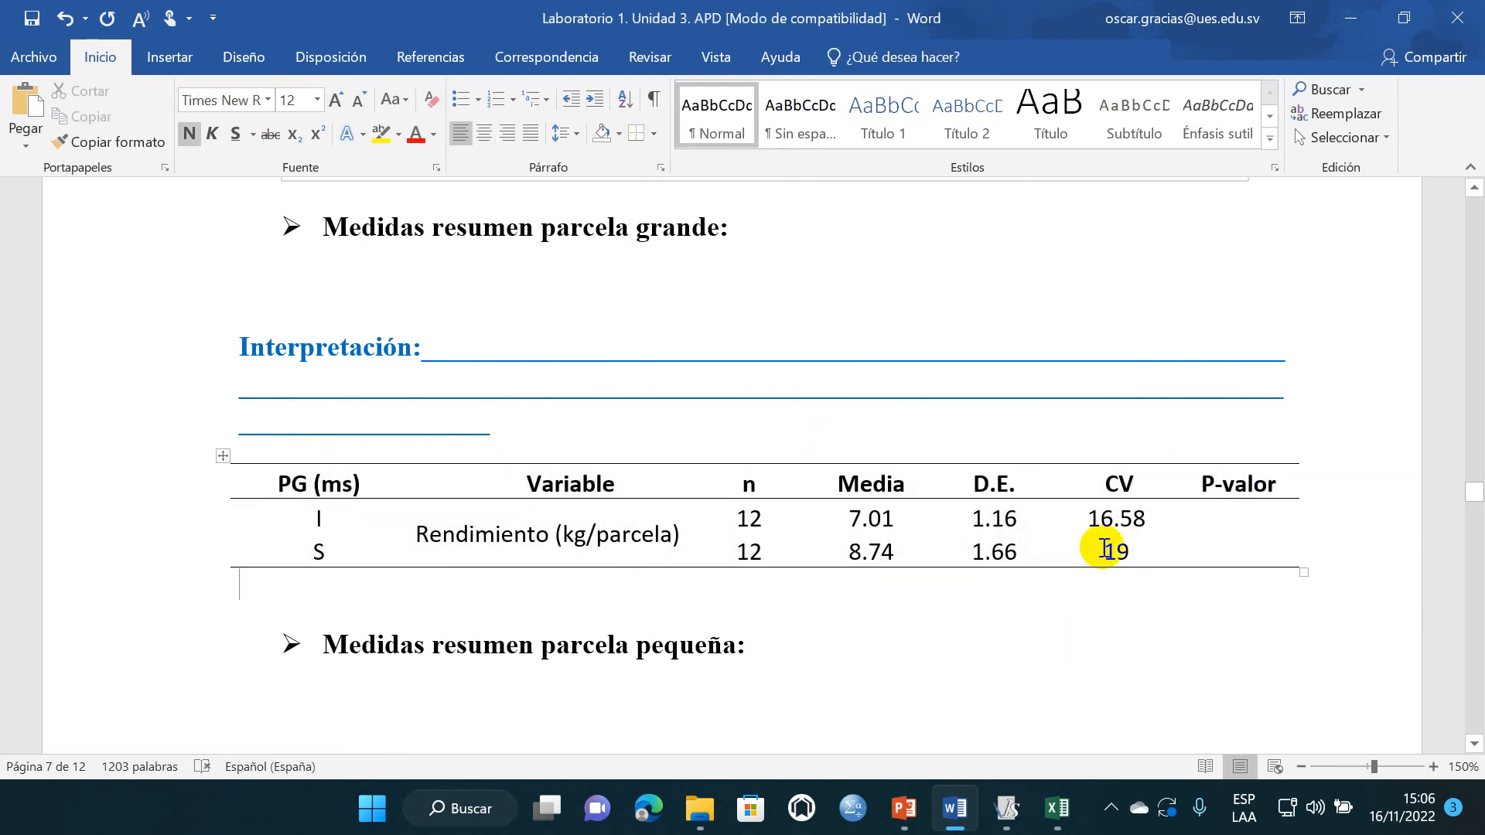
pyautogui.click(31, 18)
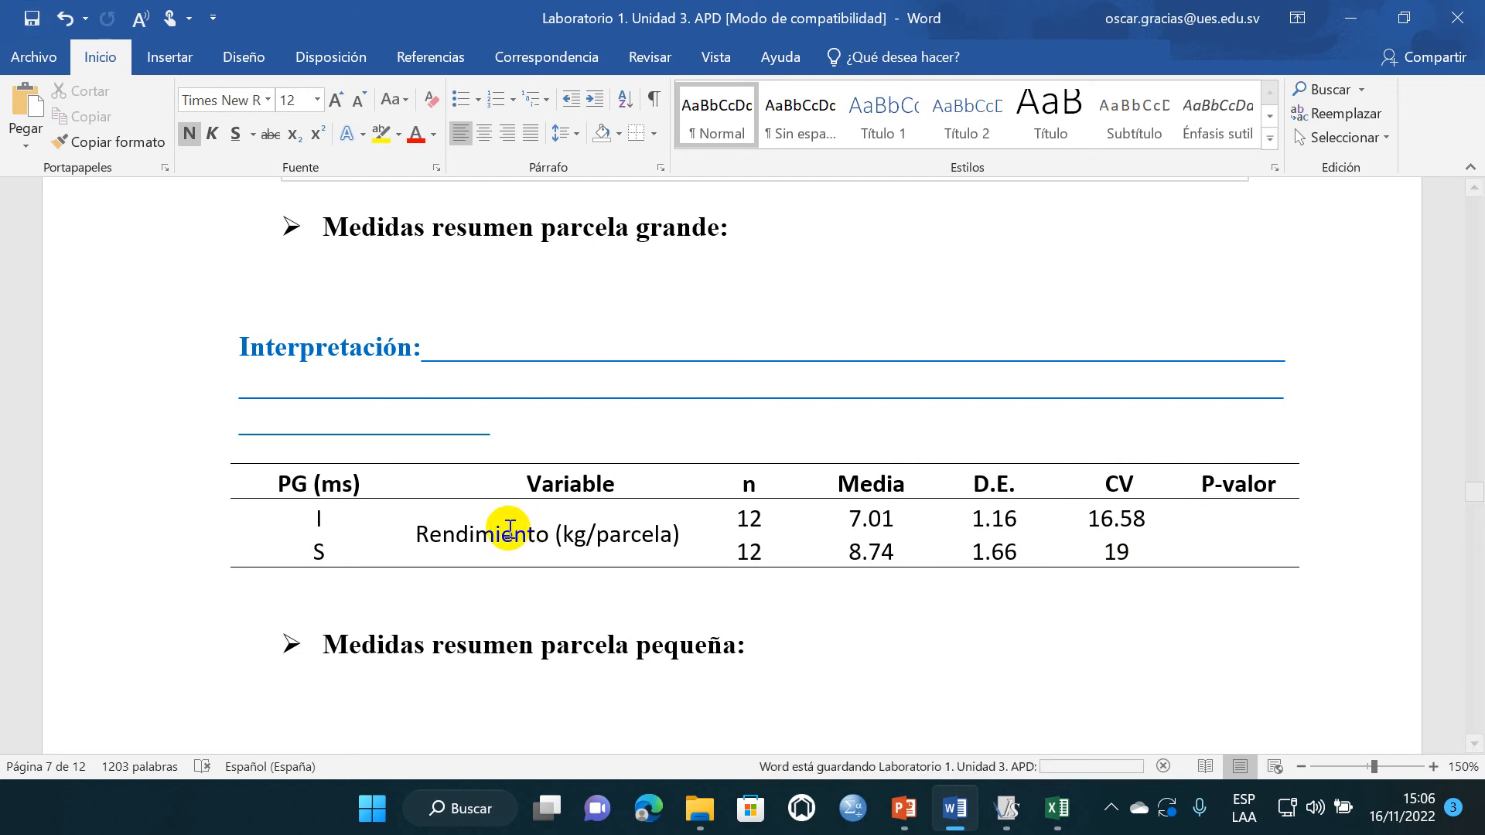
# - Delete the "Interpretación:" lines between the "Medidas resumen parcela grande" heading and its table, and save the report
pyautogui.moveTo(497, 434); pyautogui.dragTo(264, 356)
pyautogui.press('BackSpace')
pyautogui.press('BackSpace')
pyautogui.press('BackSpace')
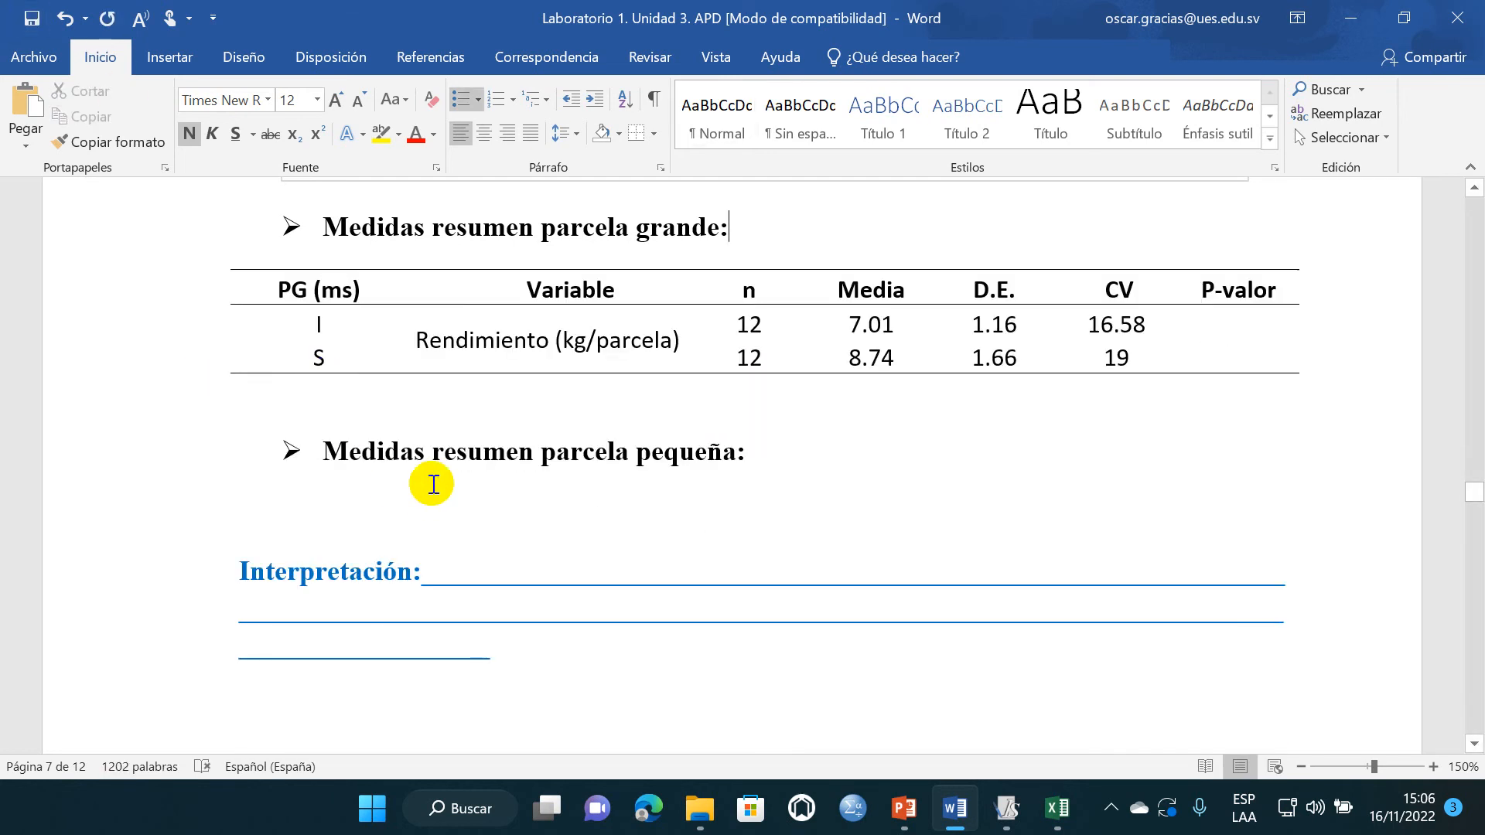
pyautogui.scroll(15, 431, 480)
pyautogui.scroll(15, 431, 483)
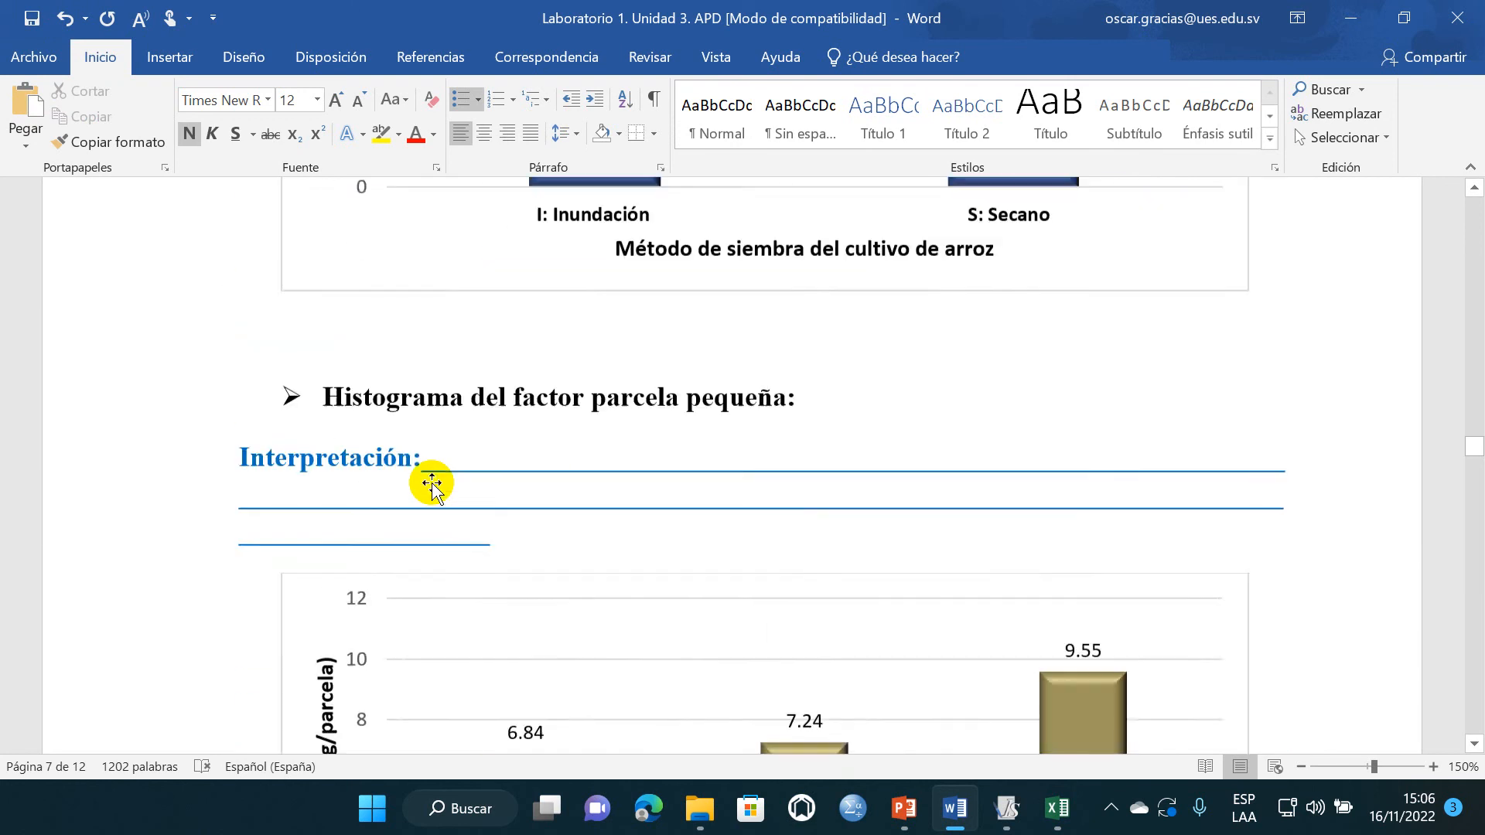
pyautogui.scroll(-7, 426, 482)
pyautogui.scroll(-12, 423, 482)
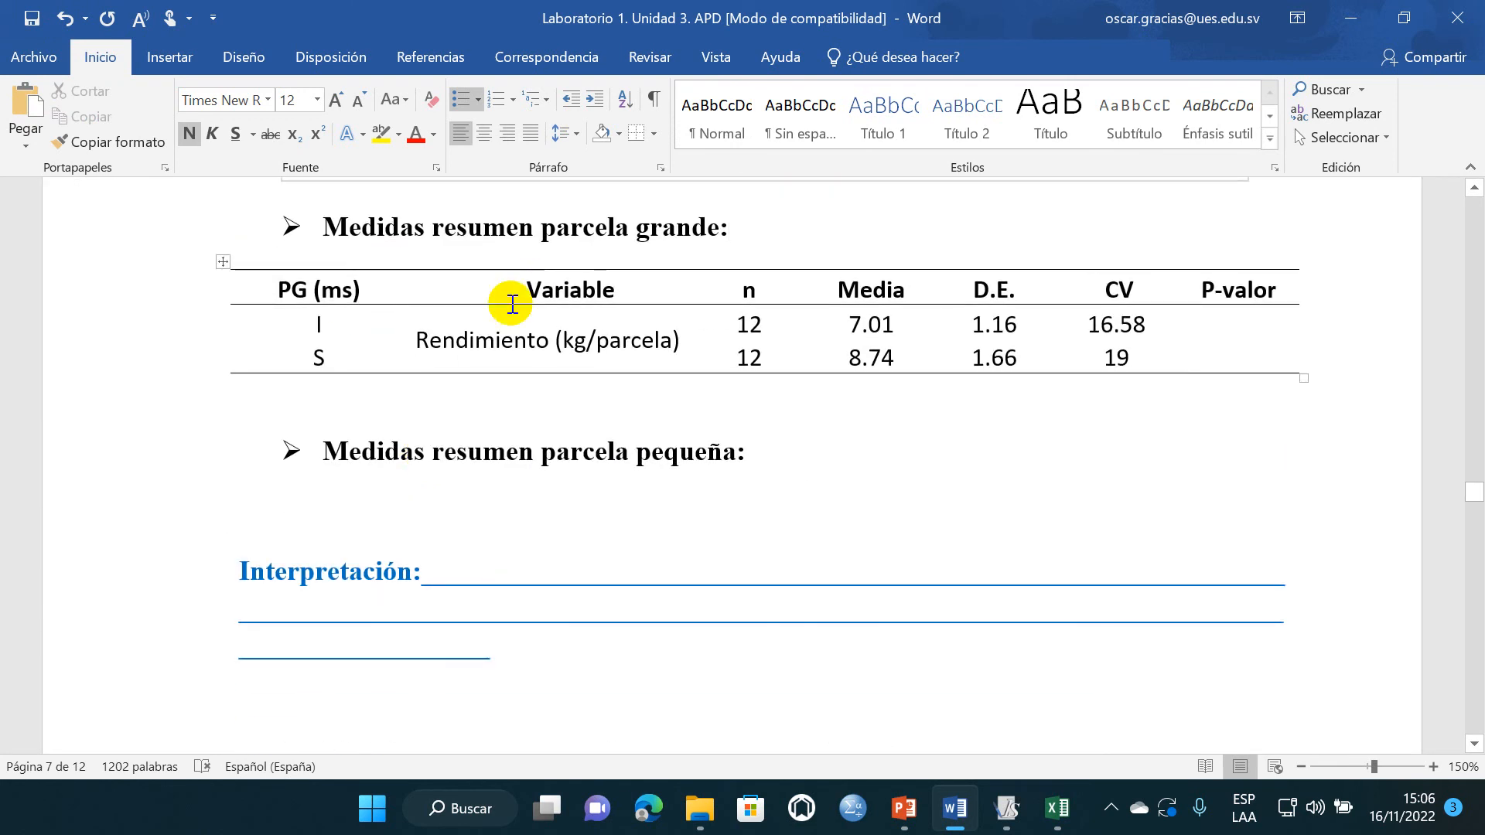
pyautogui.click(408, 389)
pyautogui.click(28, 19)
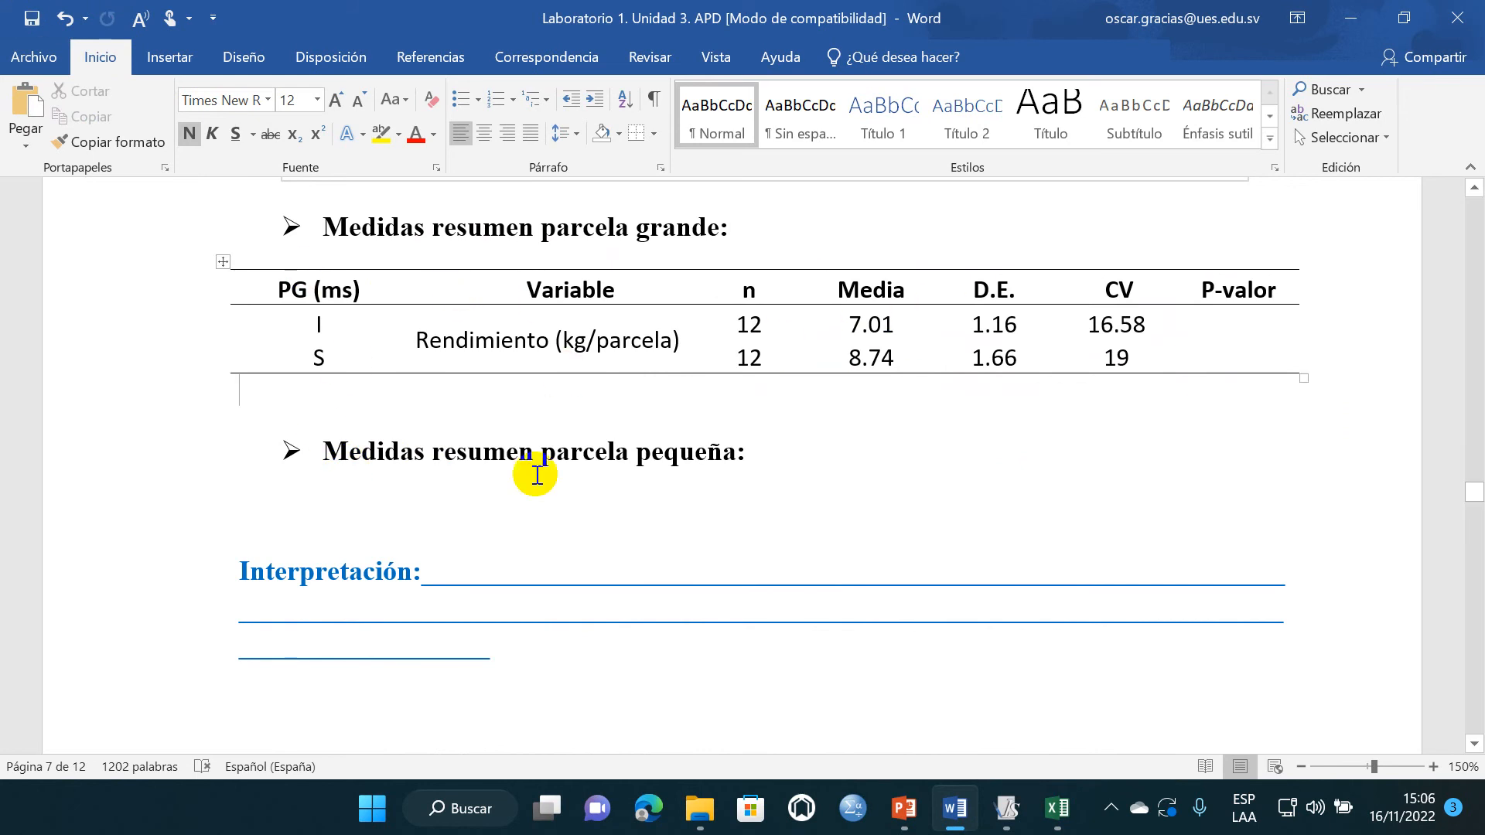
# - Switch to InfoStat, maximize the data table and open the Medidas resumen analysis for it
pyautogui.scroll(-2, 425, 474)
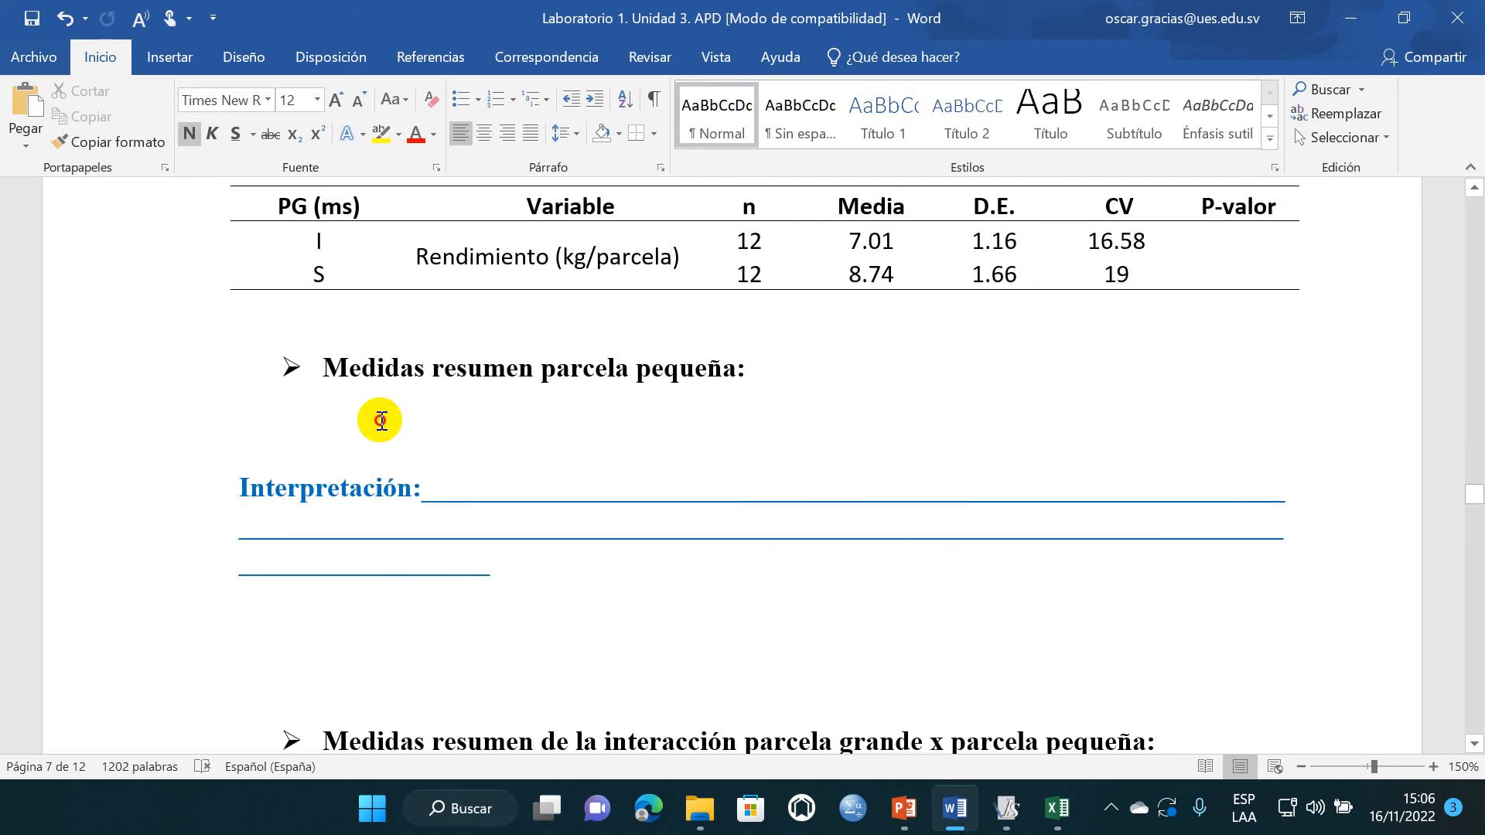
pyautogui.scroll(-6, 381, 419)
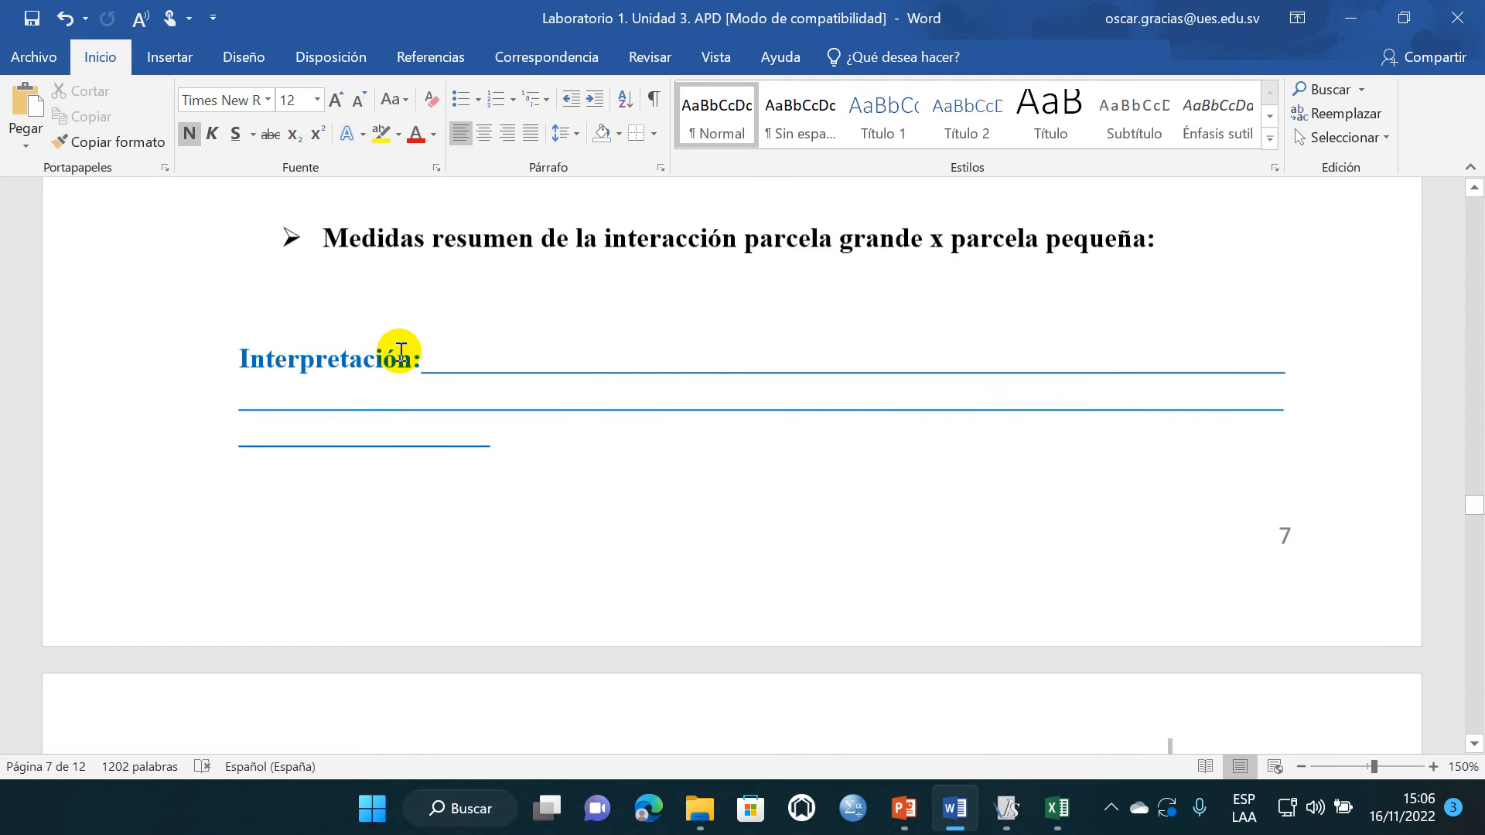
pyautogui.scroll(4, 398, 325)
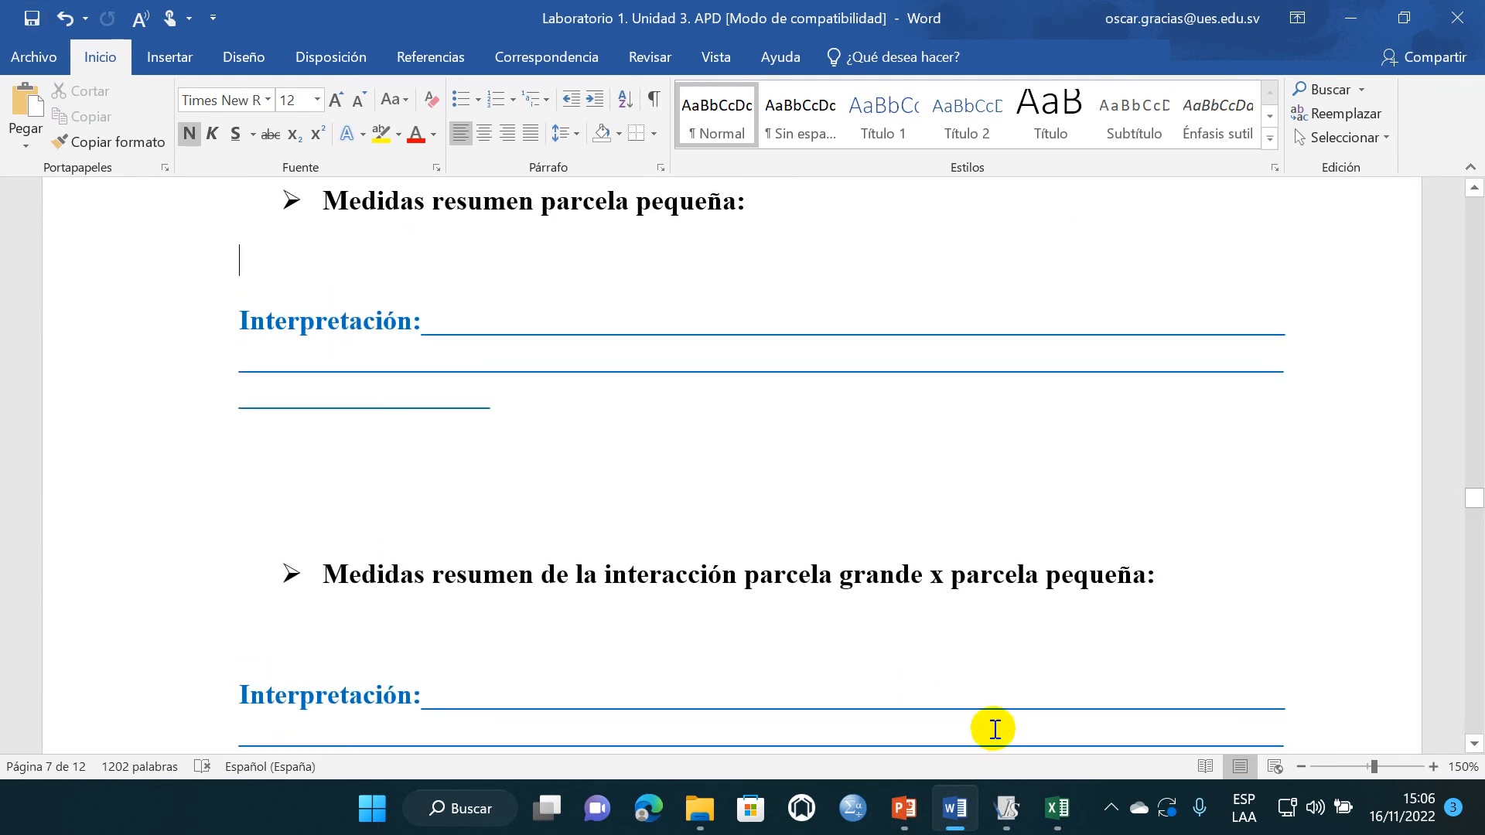
pyautogui.click(1007, 808)
pyautogui.click(1196, 106)
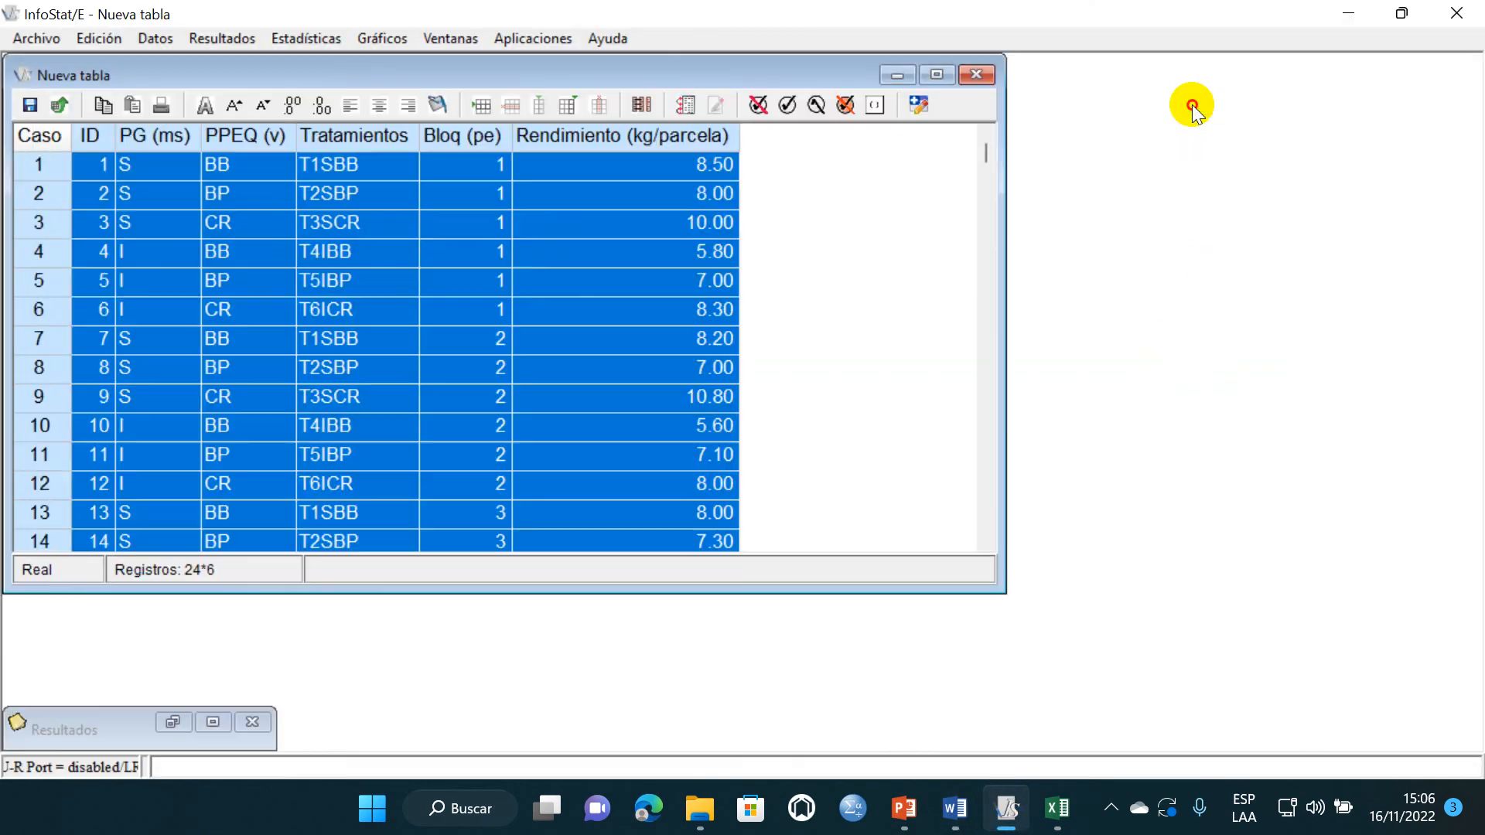
pyautogui.click(937, 75)
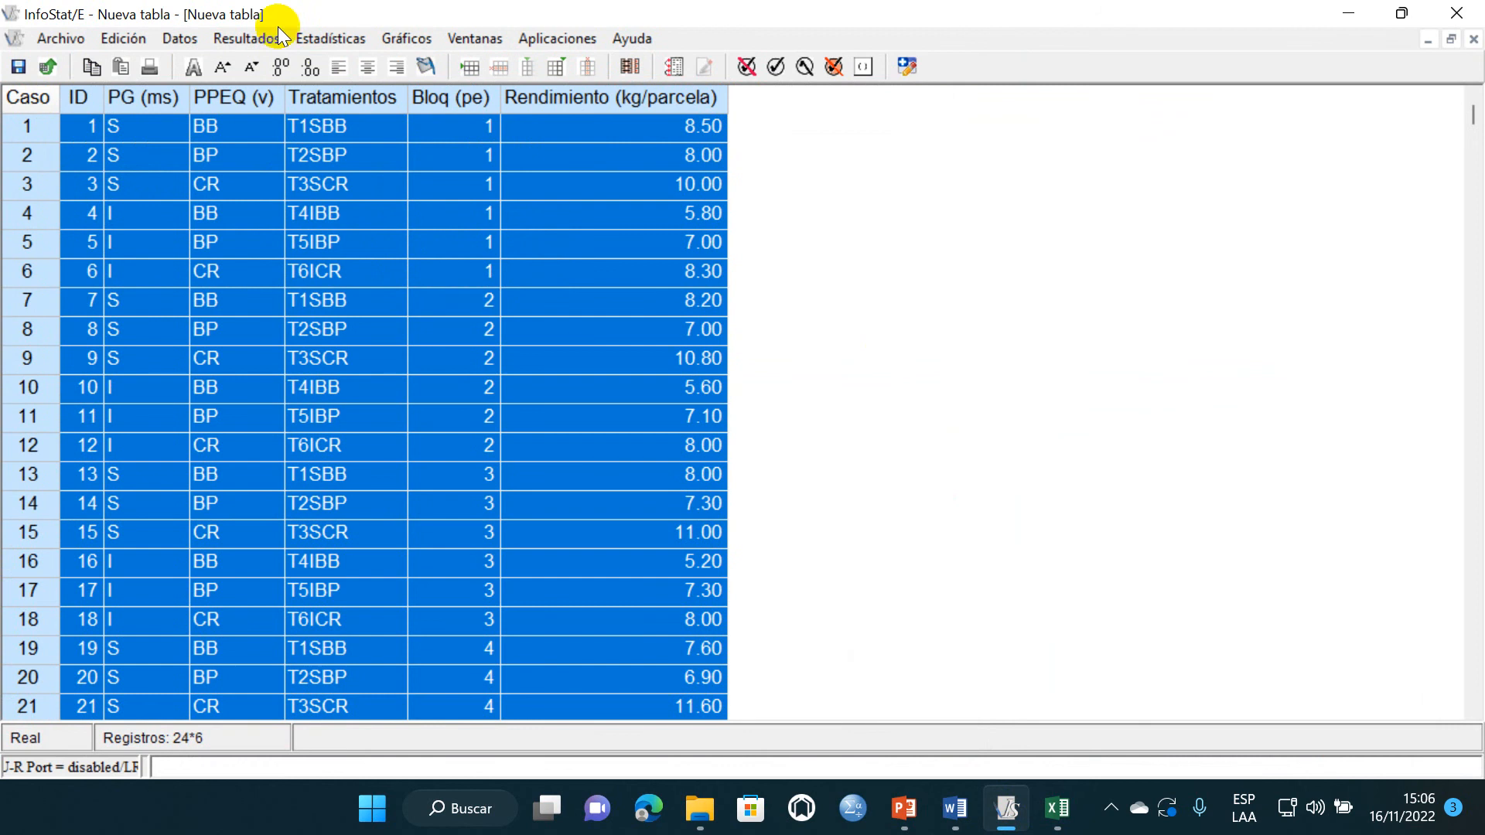
pyautogui.click(322, 37)
pyautogui.click(371, 59)
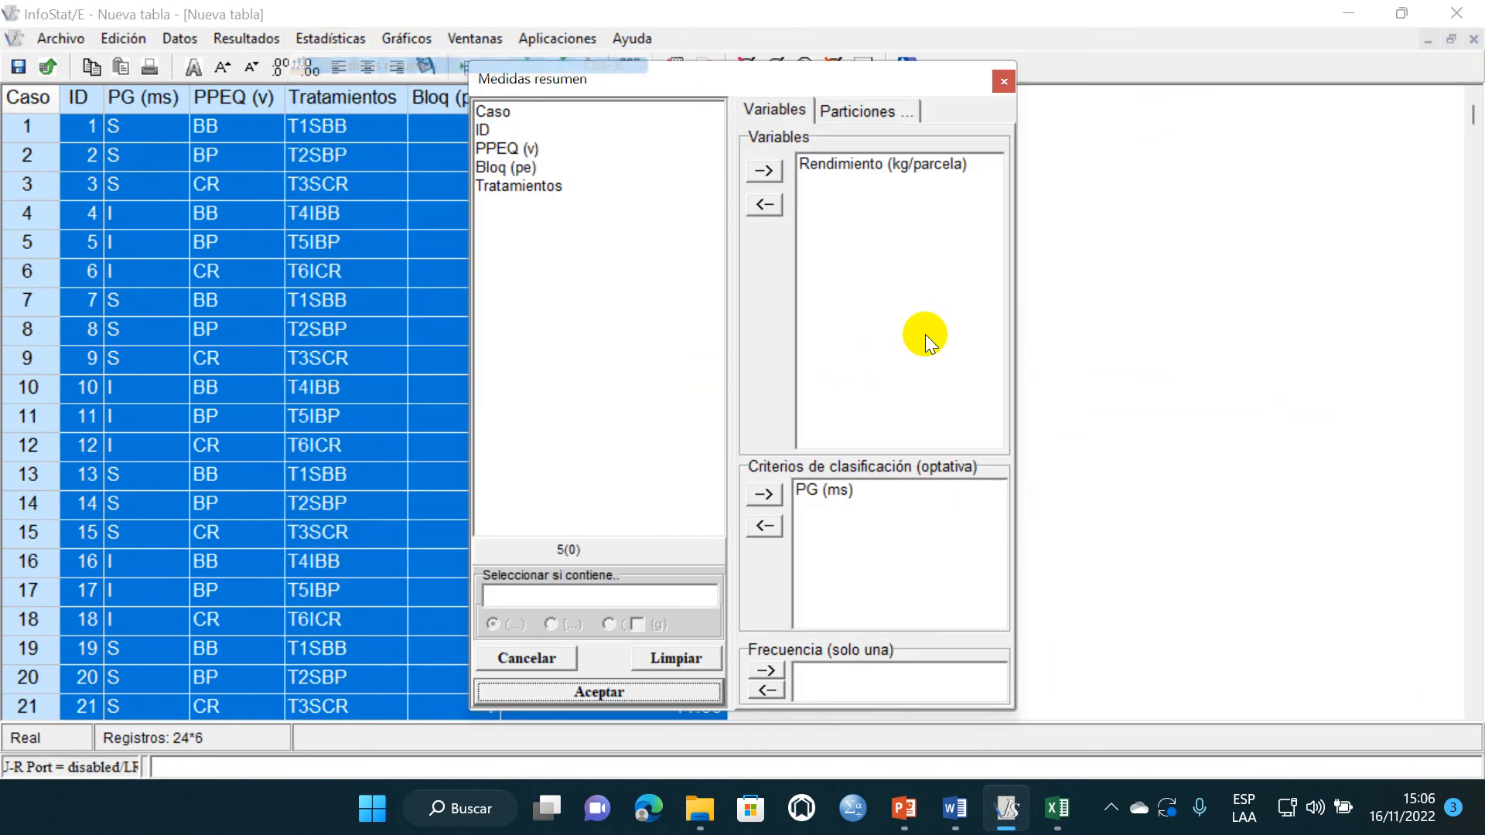
# - Replace PG (ms) with PPEQ (v) as classification criterion and calculate n, Media, D.E. and CV of Rendimiento (kg/parcela)
pyautogui.click(839, 492)
pyautogui.click(765, 526)
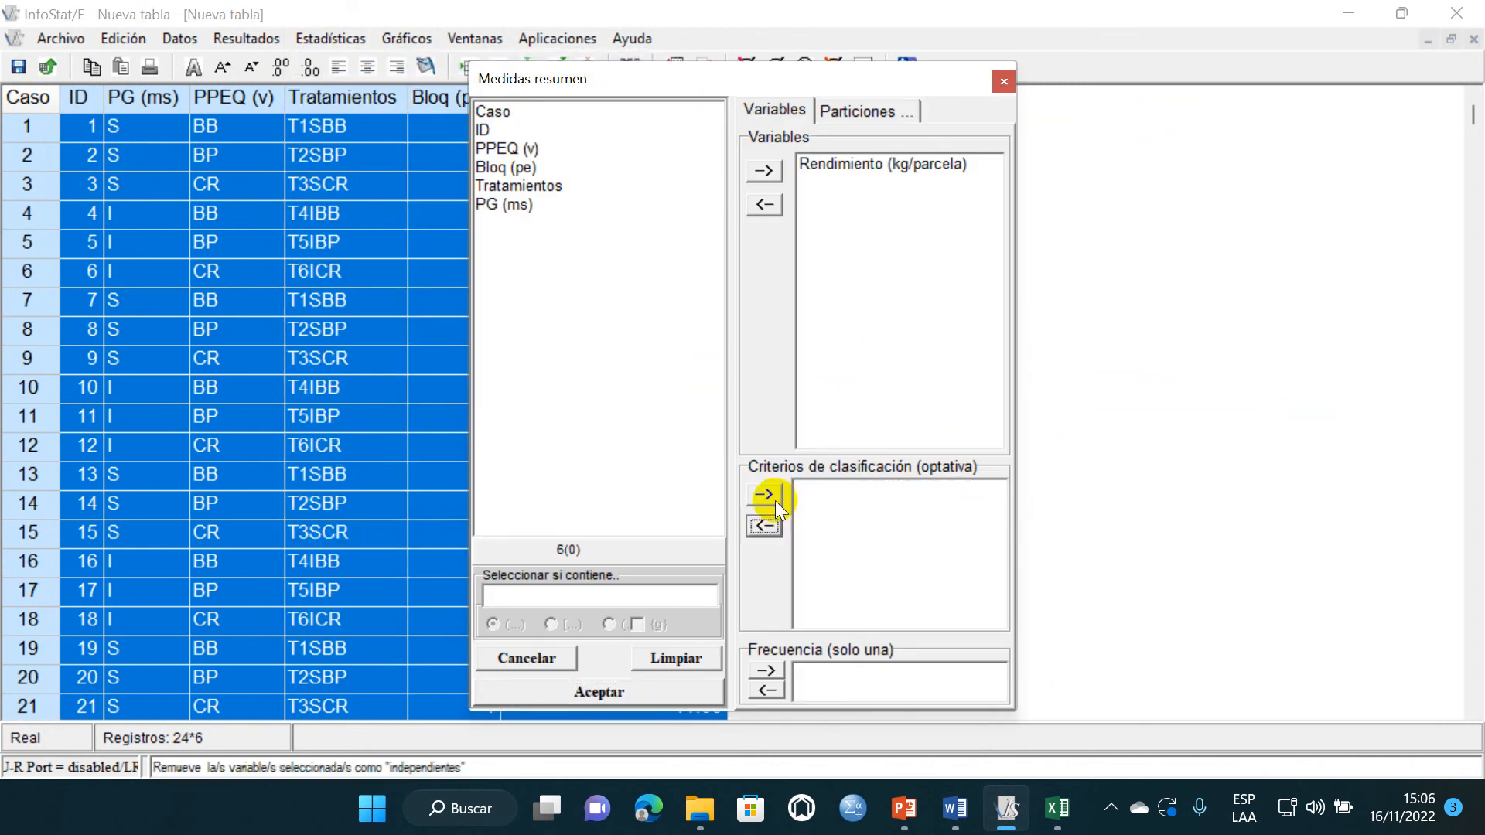
pyautogui.click(517, 150)
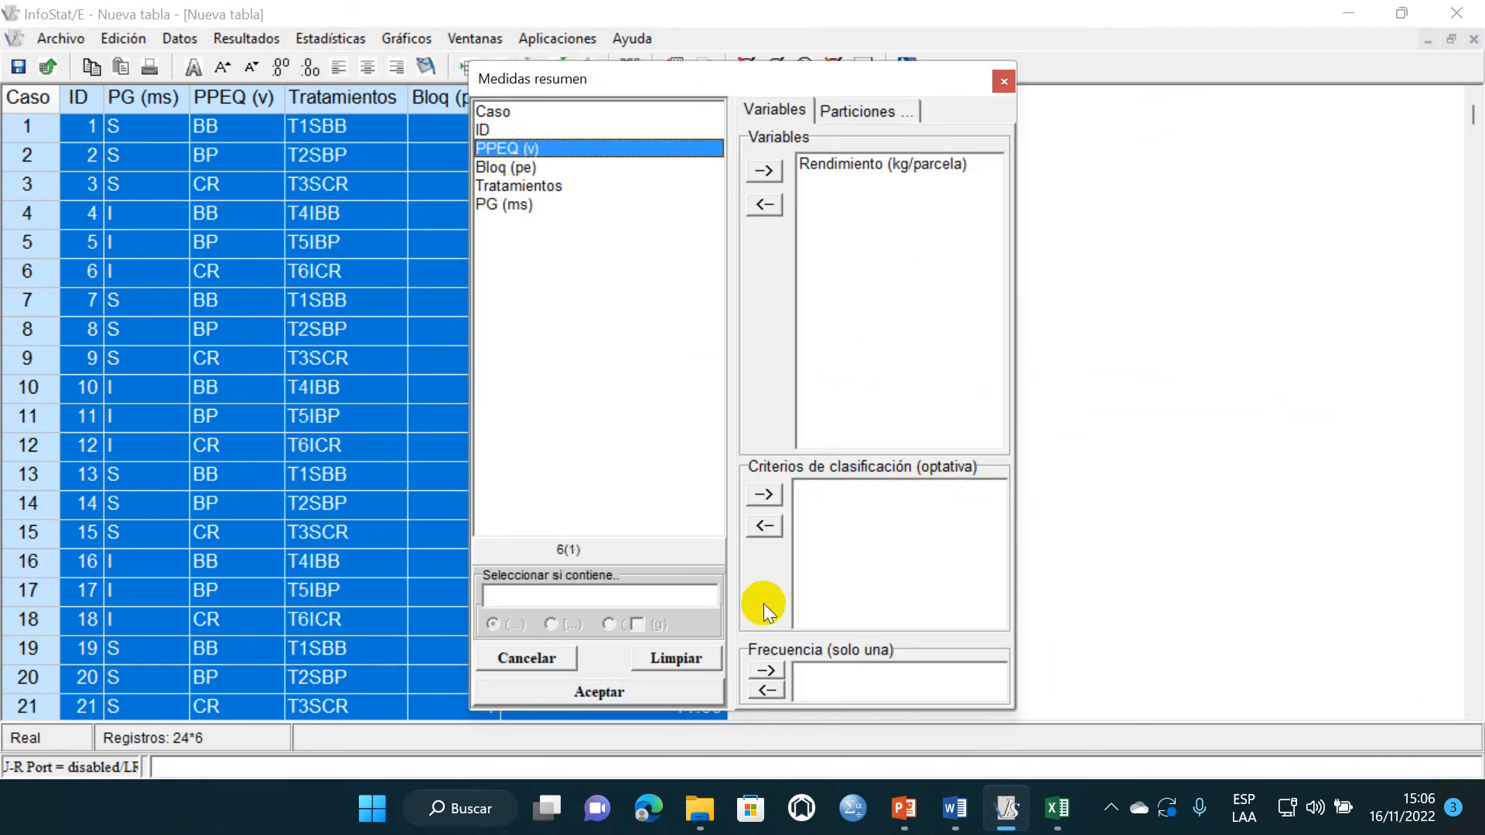
pyautogui.click(777, 490)
pyautogui.click(653, 696)
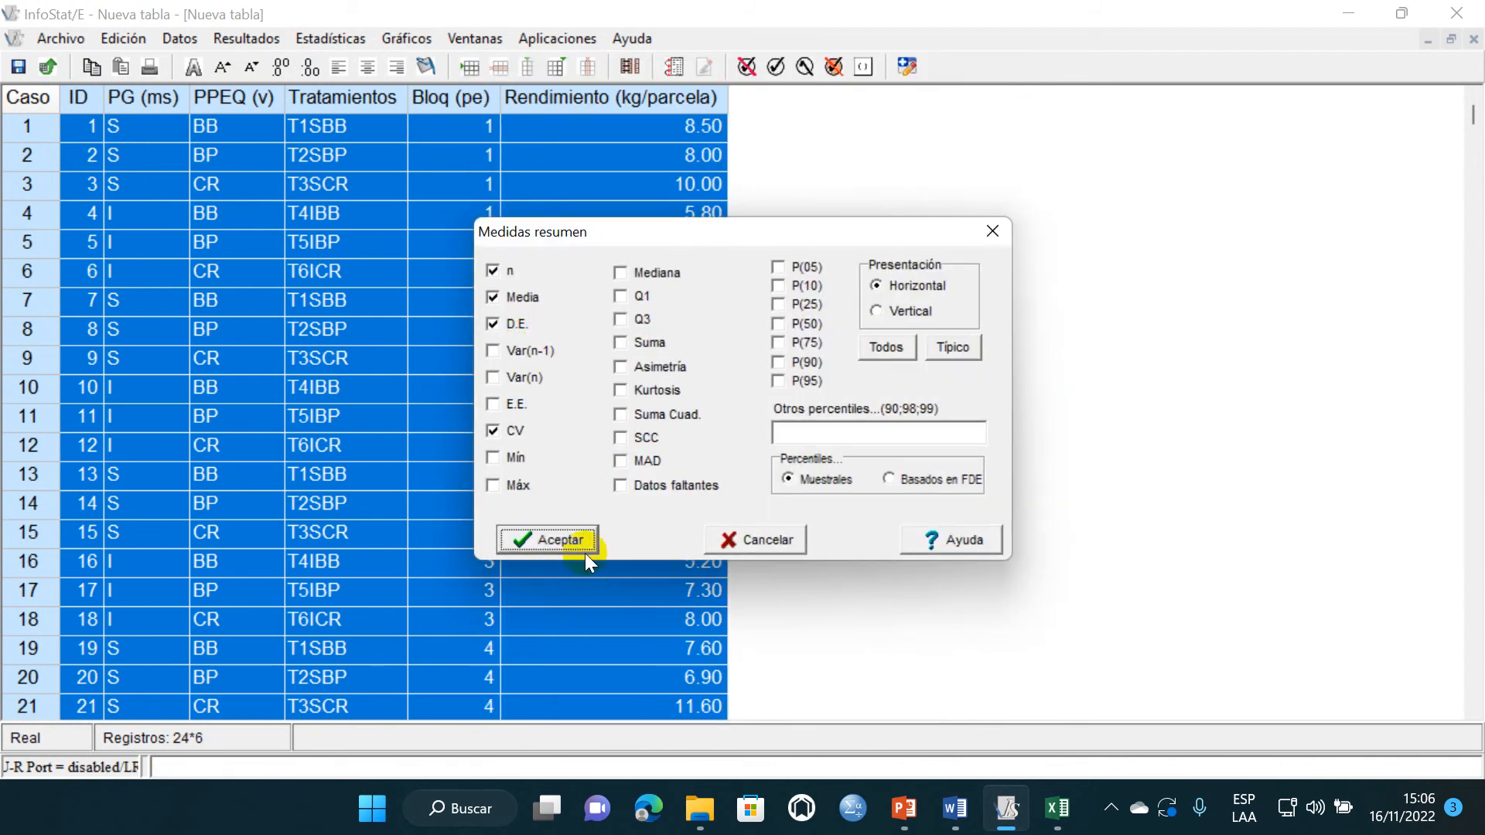
pyautogui.click(563, 541)
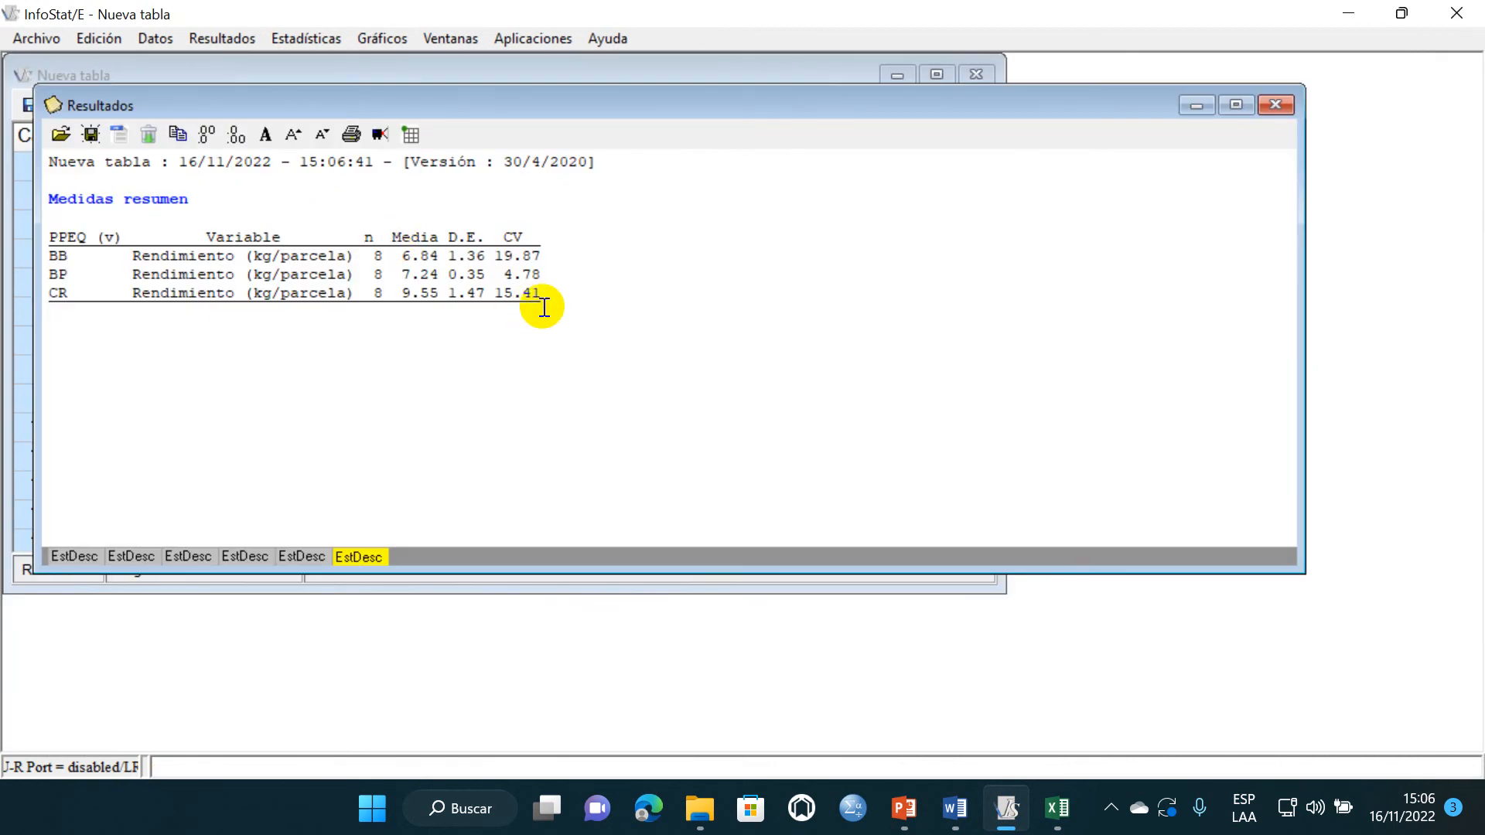
pyautogui.moveTo(312, 261); pyautogui.dragTo(56, 226)
pyautogui.click(262, 361)
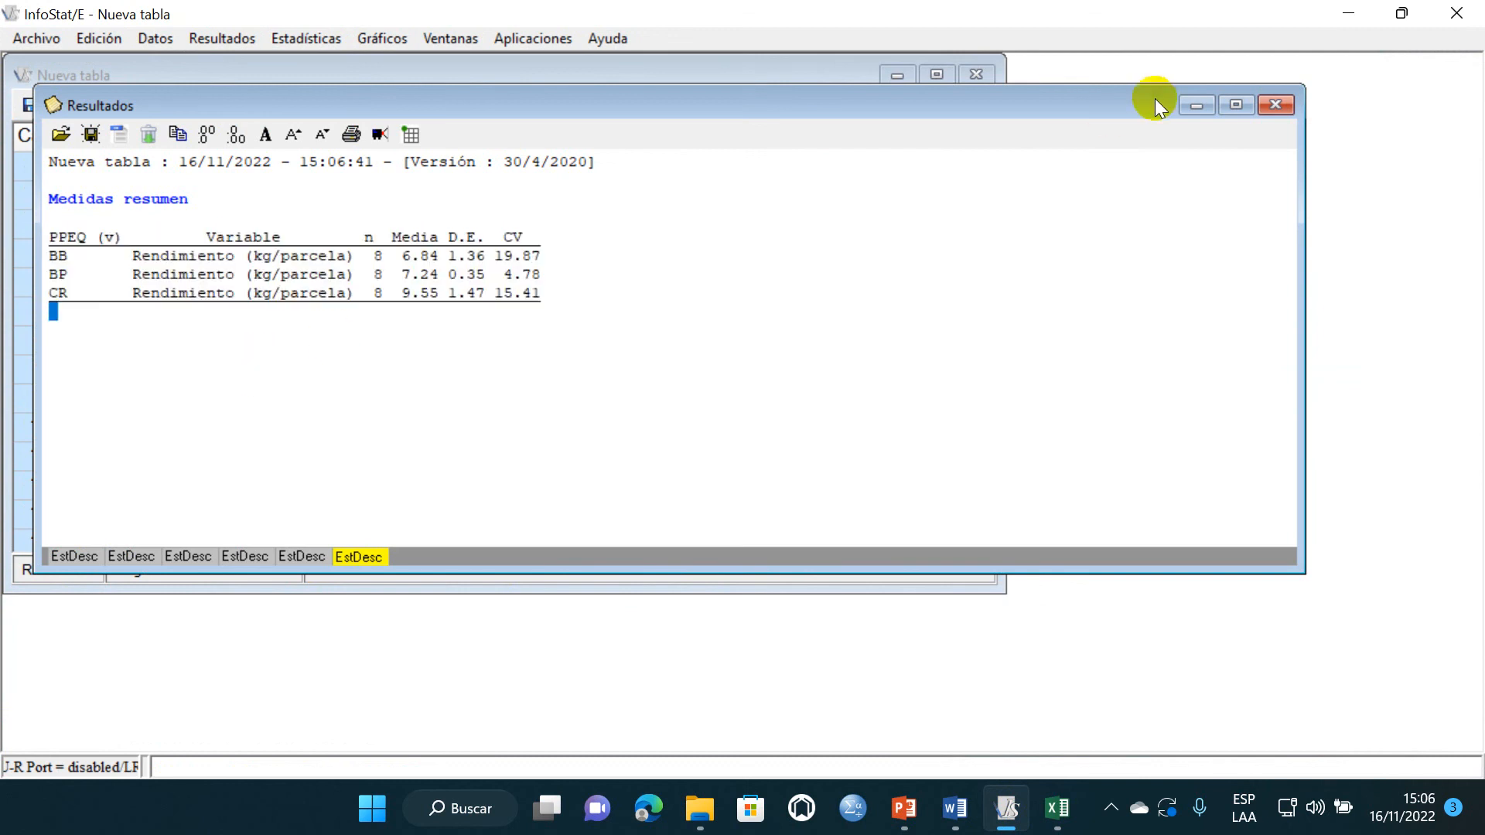
# - Run Medidas resumen again with Tratamientos replacing PPEQ (v) as classification criterion, keeping n, Media, D.E. and CV
pyautogui.click(1197, 104)
pyautogui.click(937, 75)
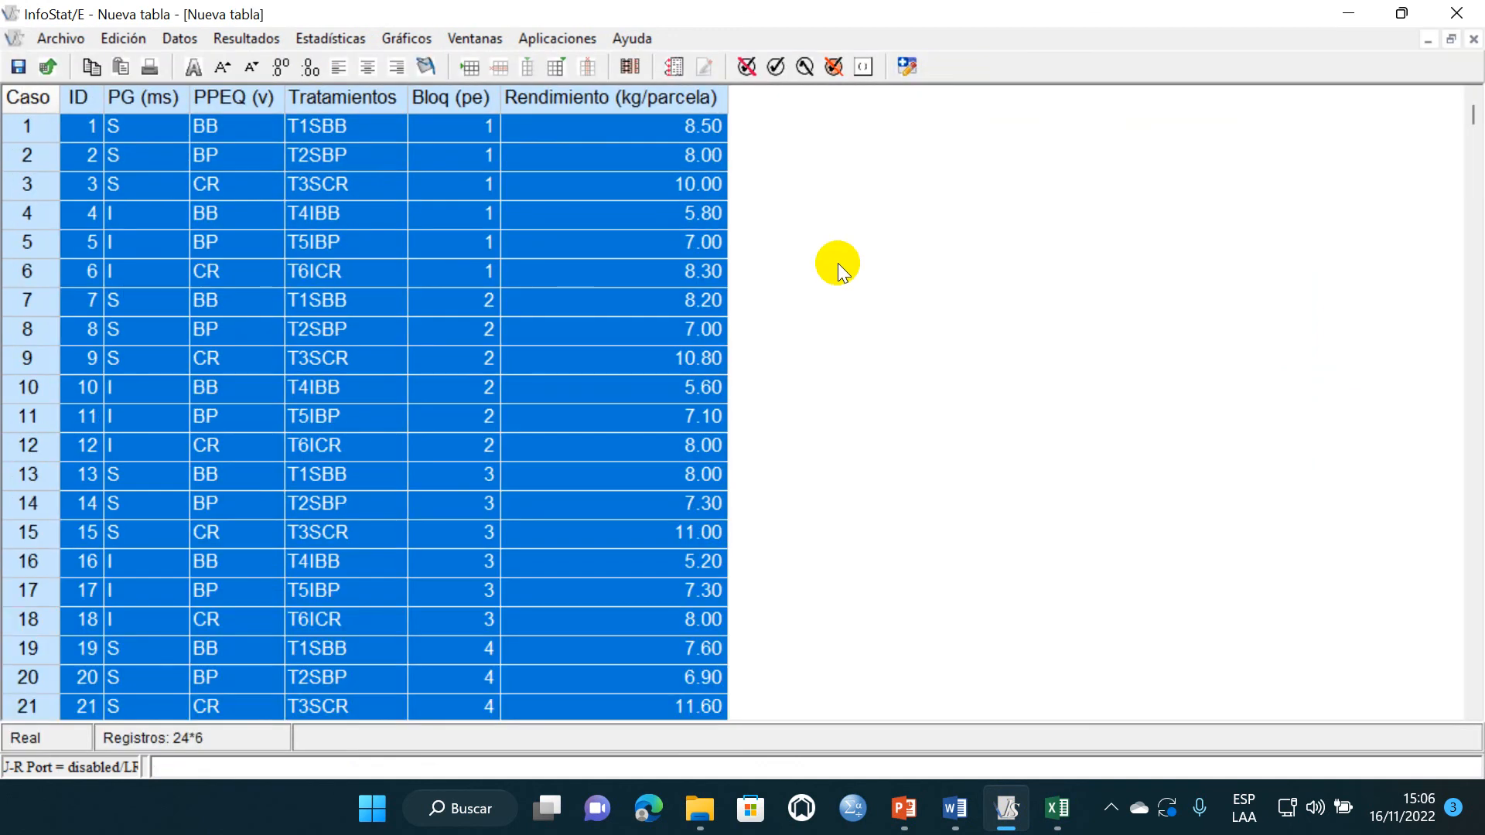
pyautogui.click(316, 34)
pyautogui.click(333, 62)
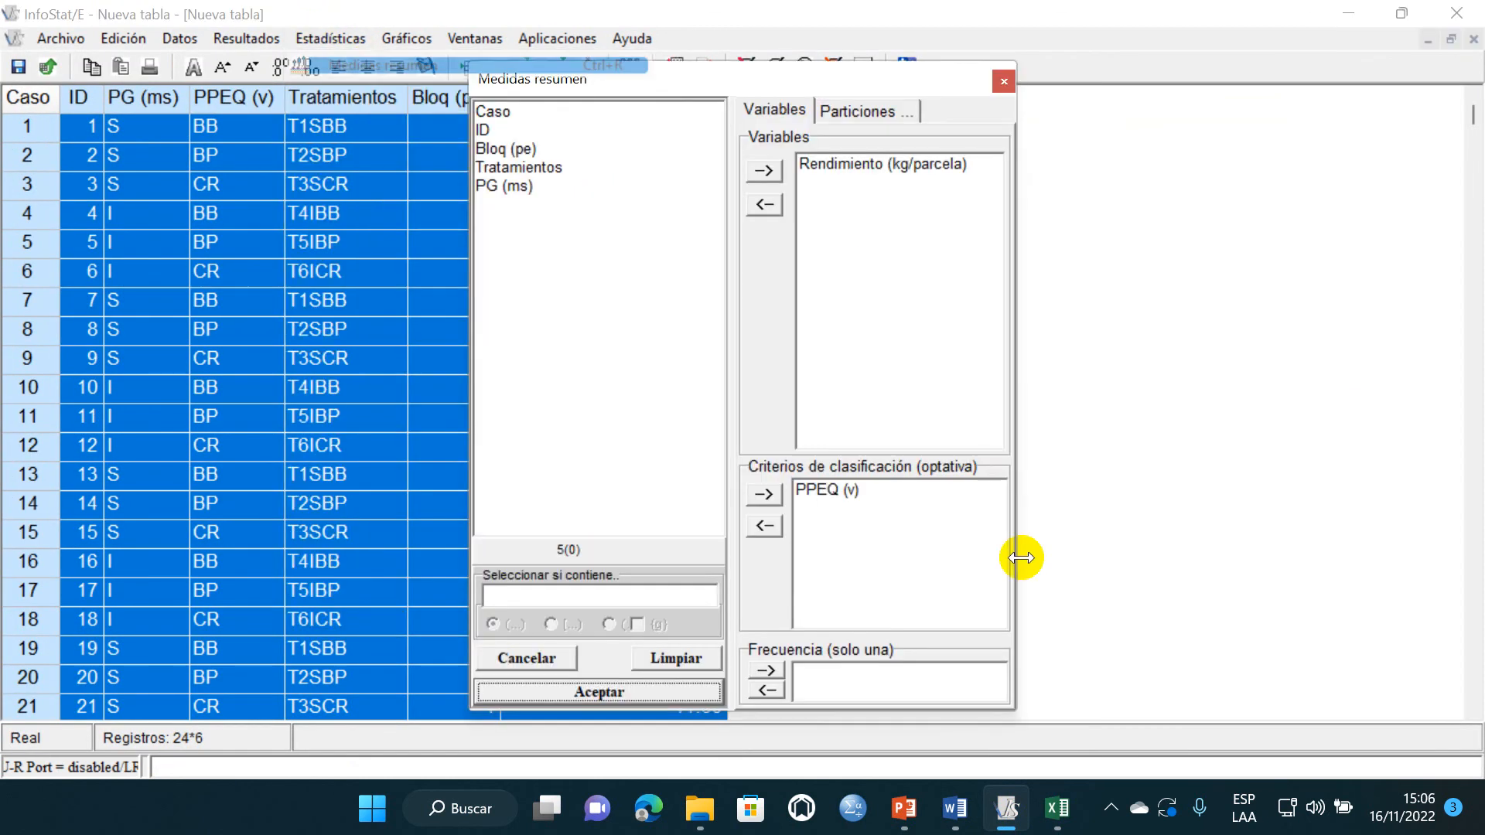
pyautogui.click(820, 490)
pyautogui.click(764, 526)
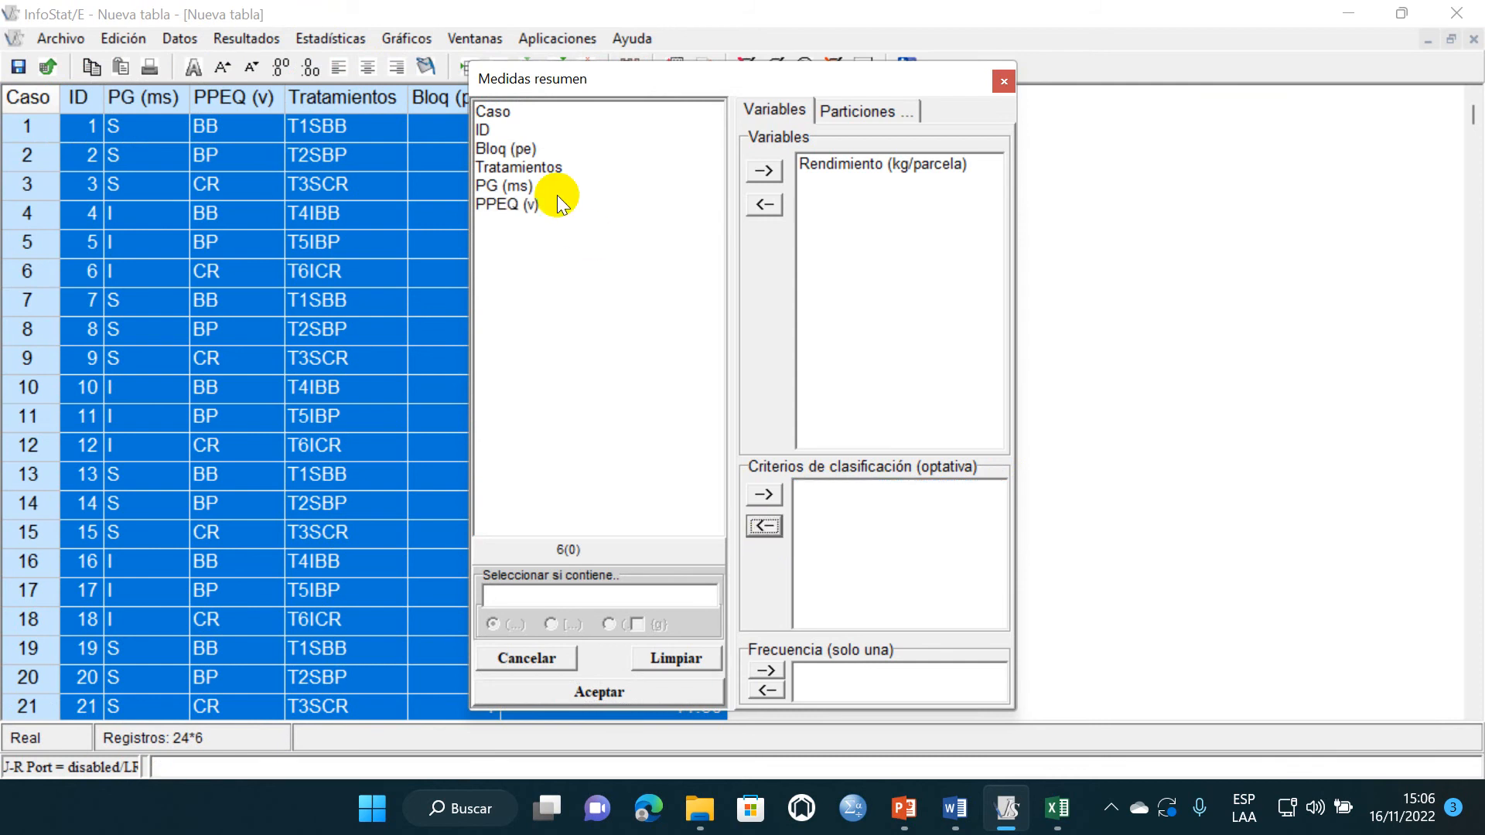
pyautogui.click(540, 169)
pyautogui.click(765, 494)
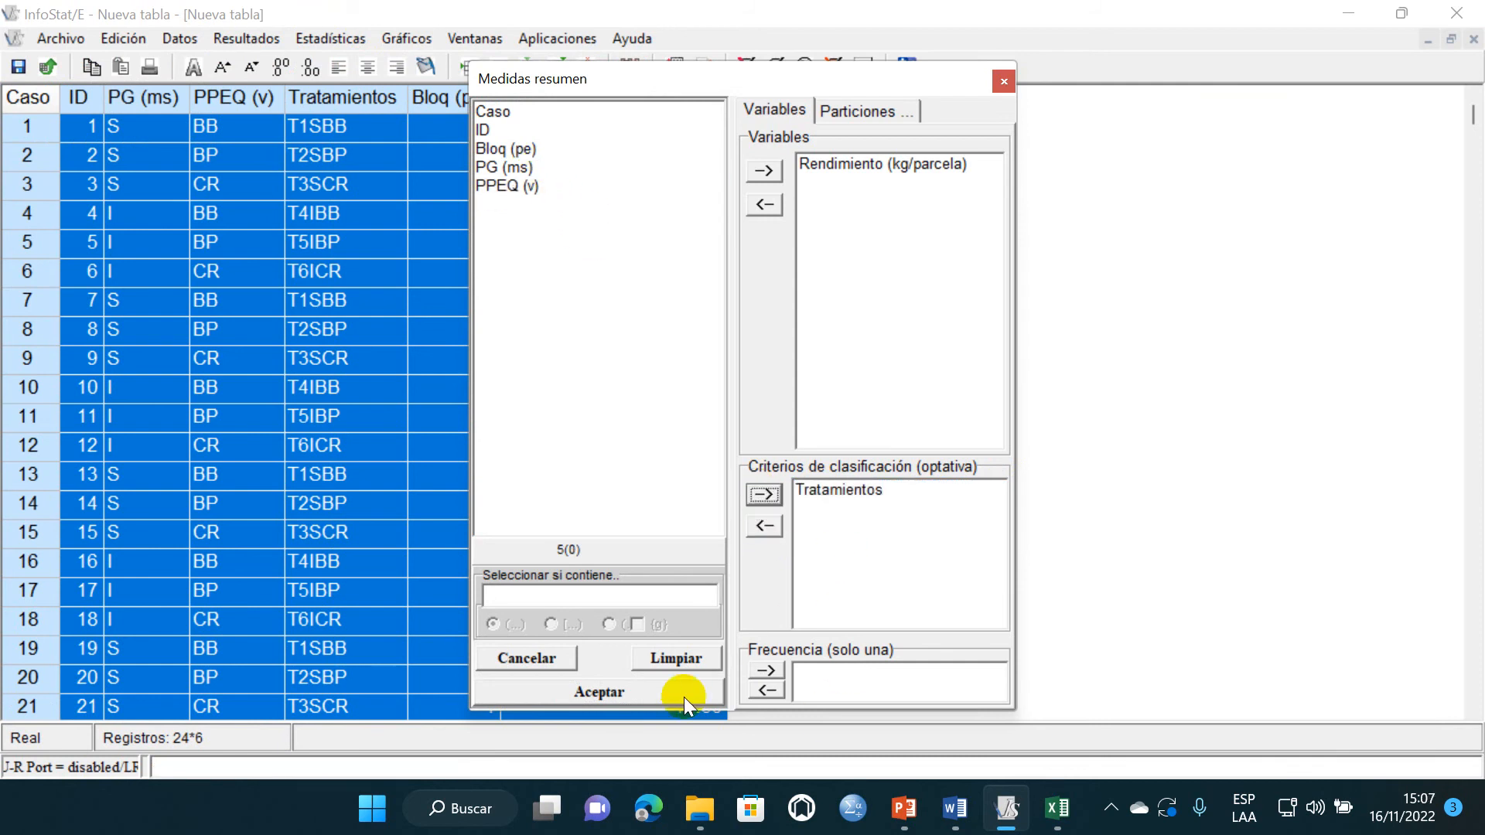
pyautogui.click(684, 698)
pyautogui.click(545, 541)
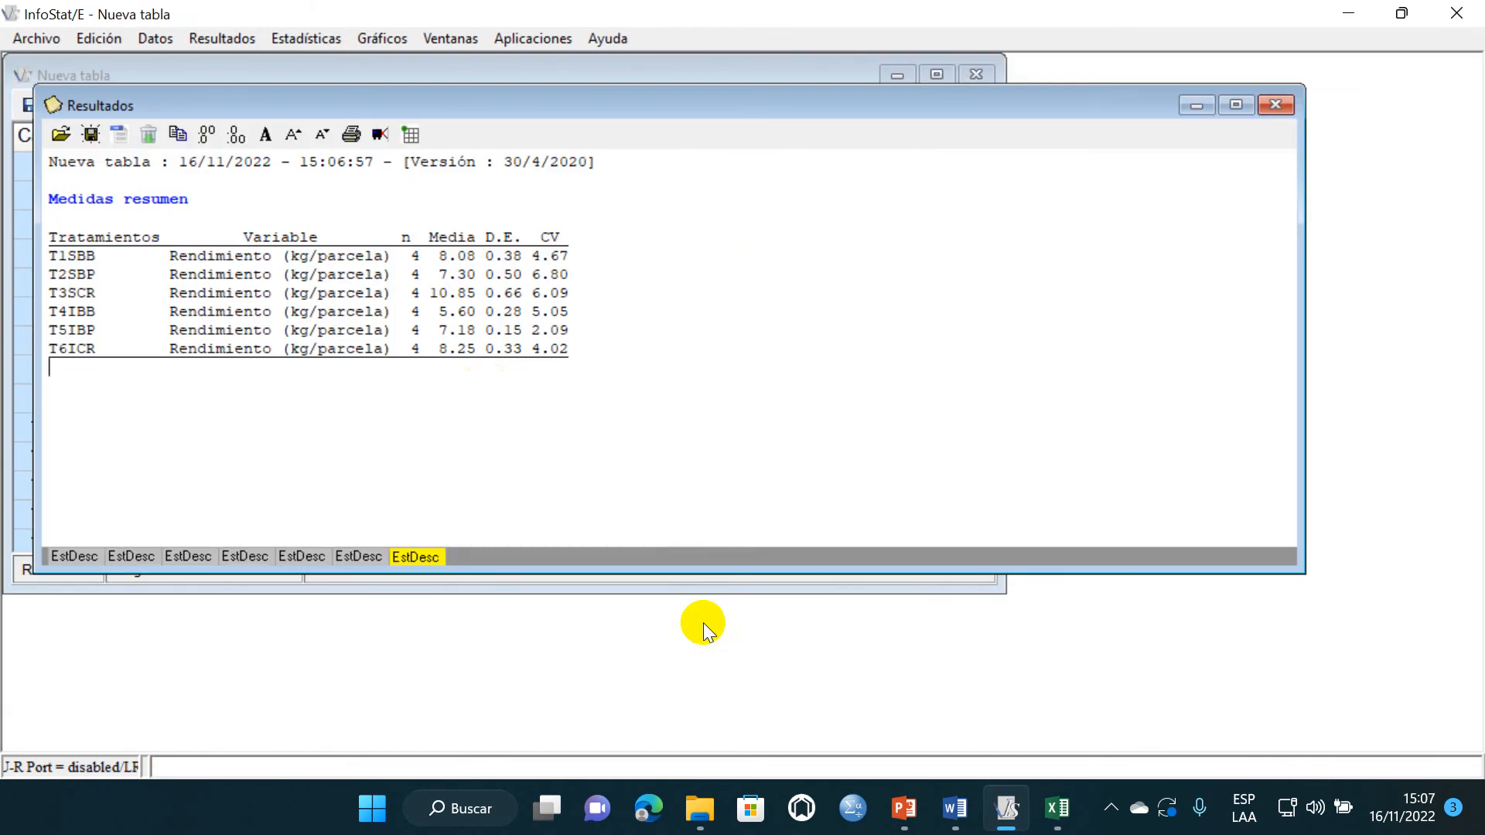
pyautogui.moveTo(571, 368); pyautogui.dragTo(77, 199)
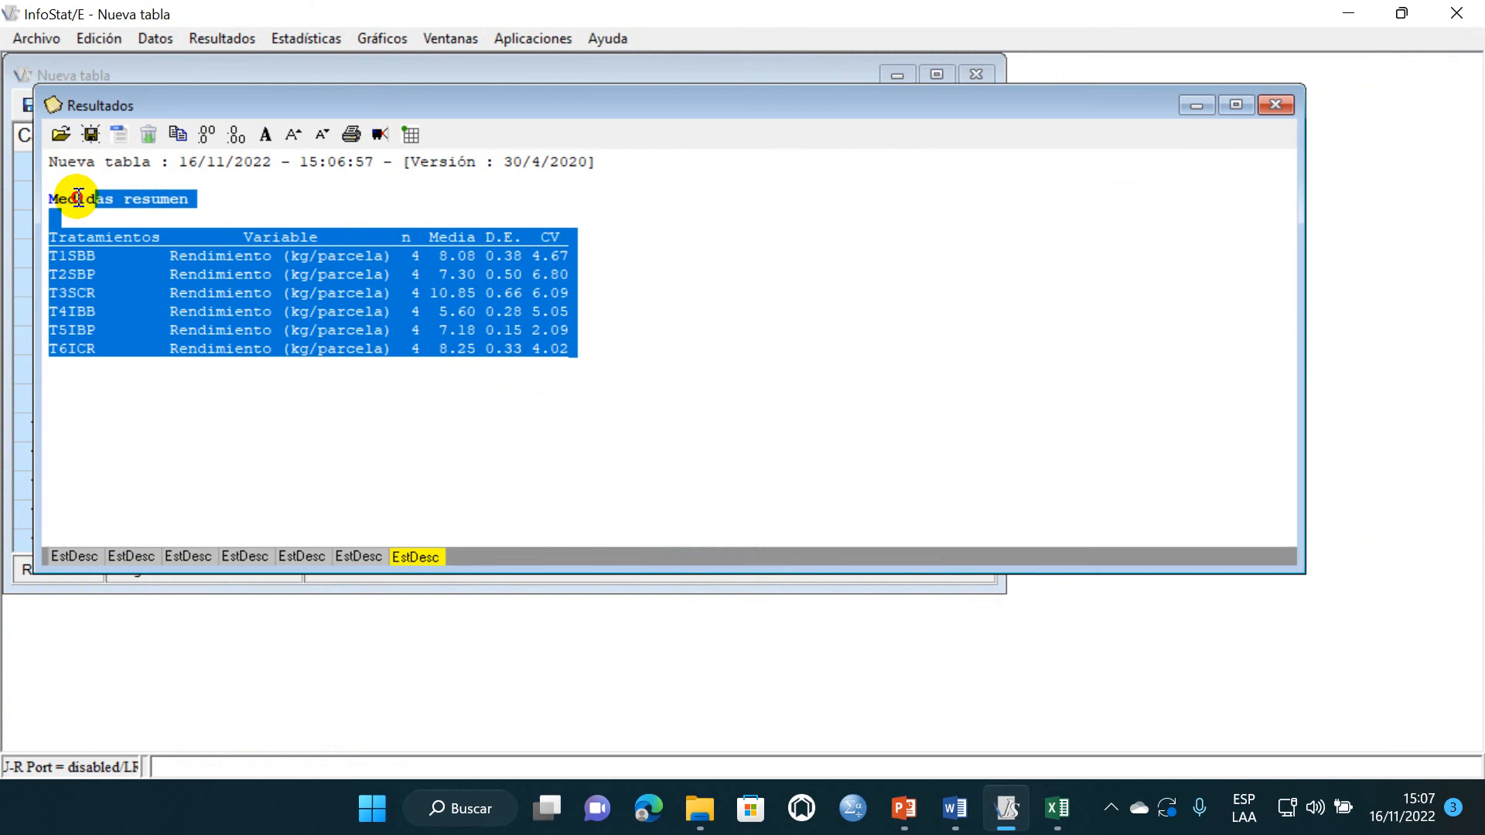
pyautogui.click(408, 403)
# - Minimize the results, switch back to Word and review the remaining summary-measures sections and the hypotheses in section 4
pyautogui.click(1195, 106)
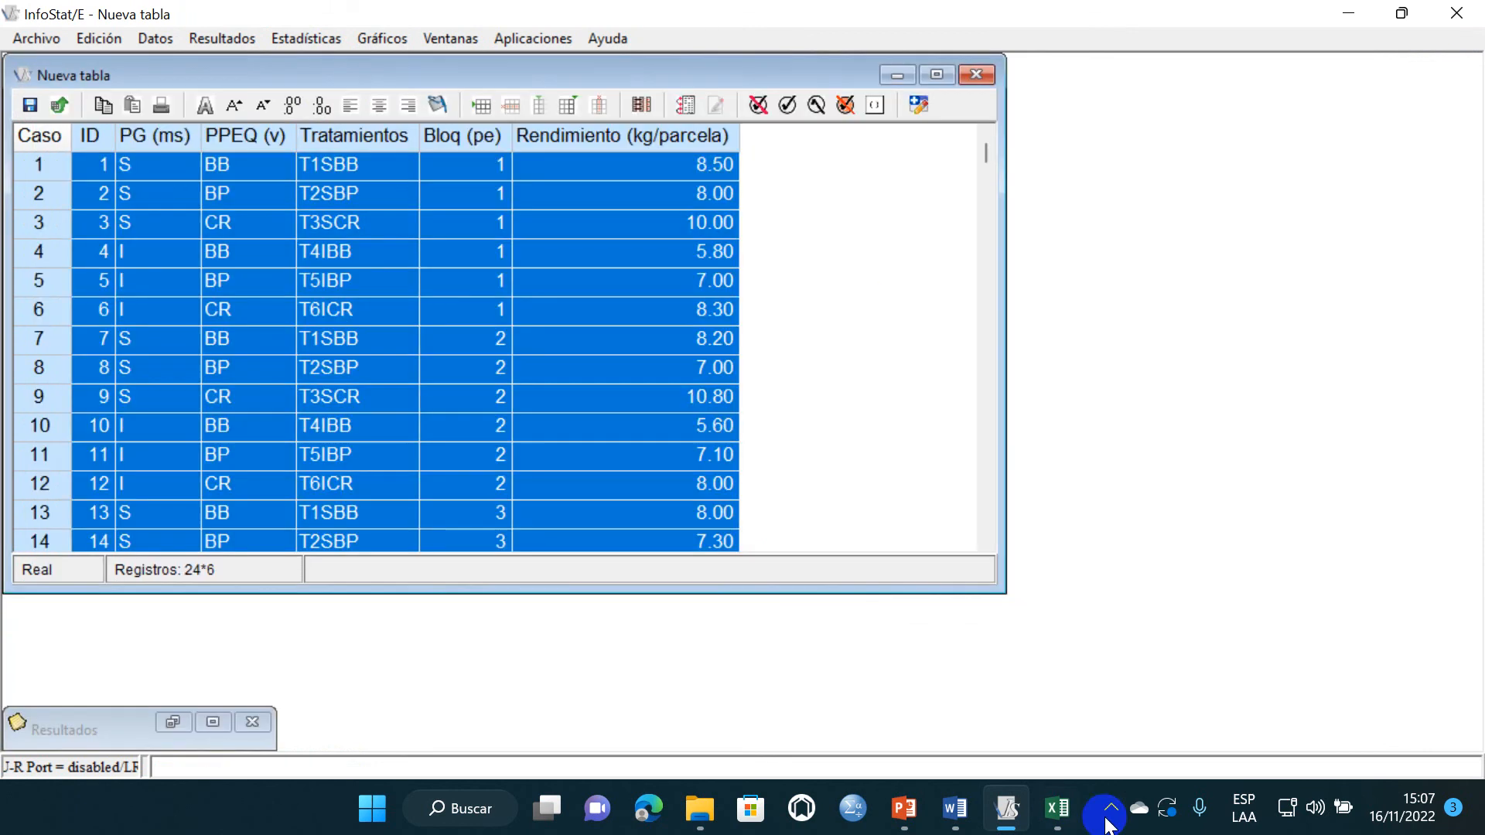
pyautogui.click(964, 810)
pyautogui.click(947, 731)
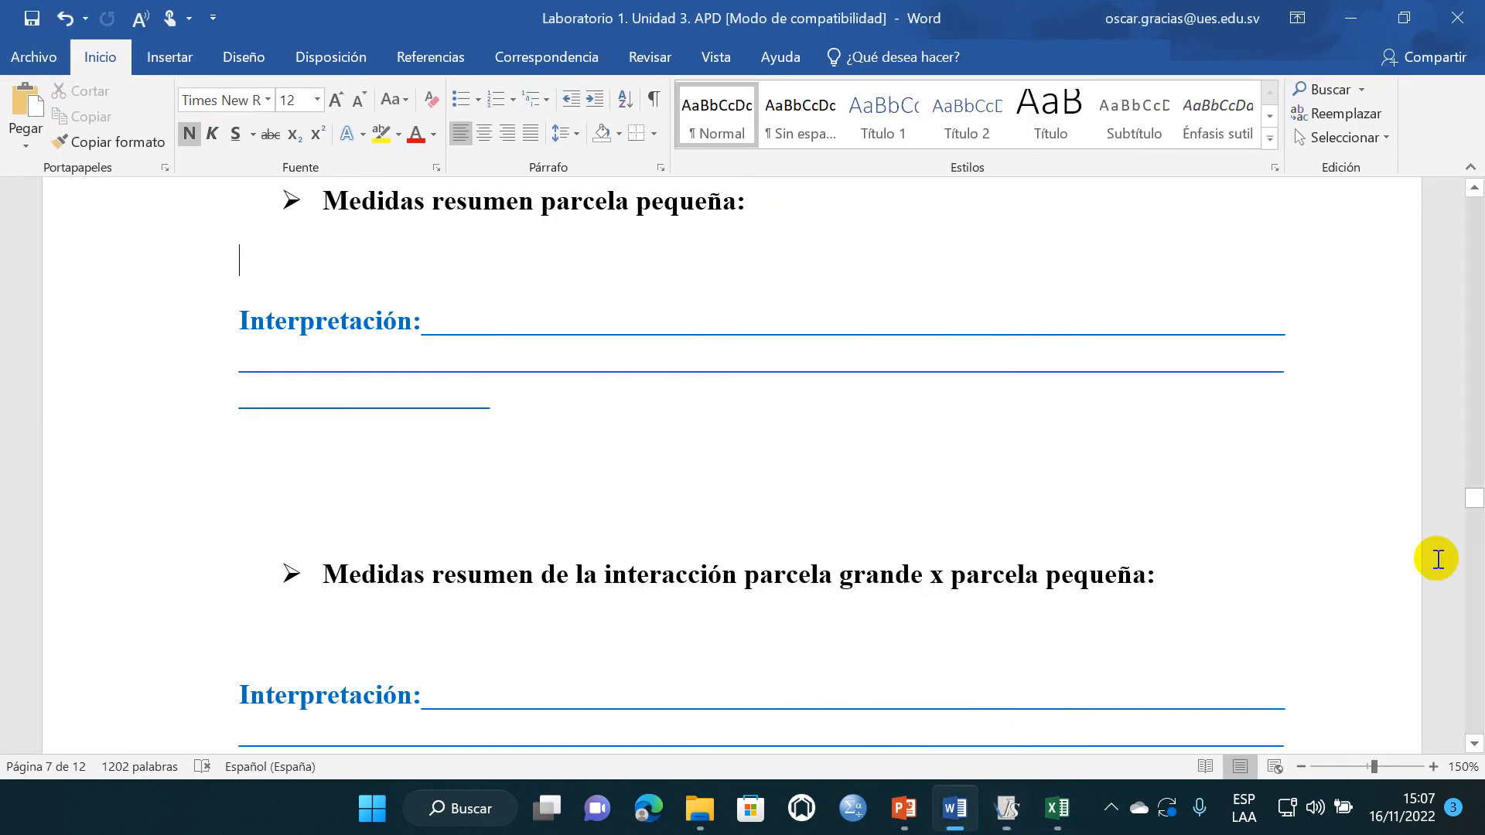
pyautogui.scroll(8, 610, 485)
pyautogui.scroll(-10, 570, 514)
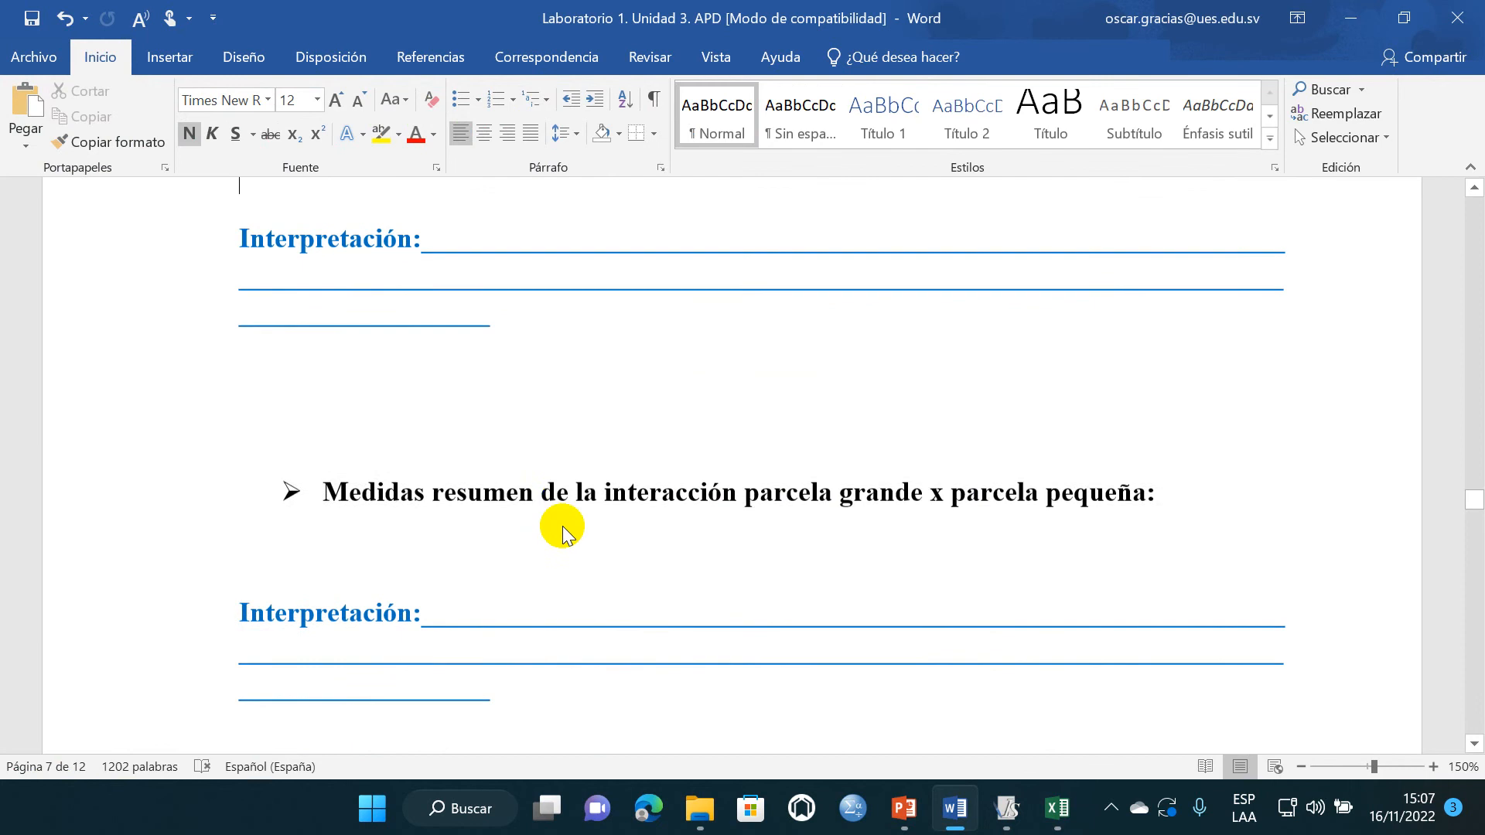
pyautogui.scroll(-6, 564, 520)
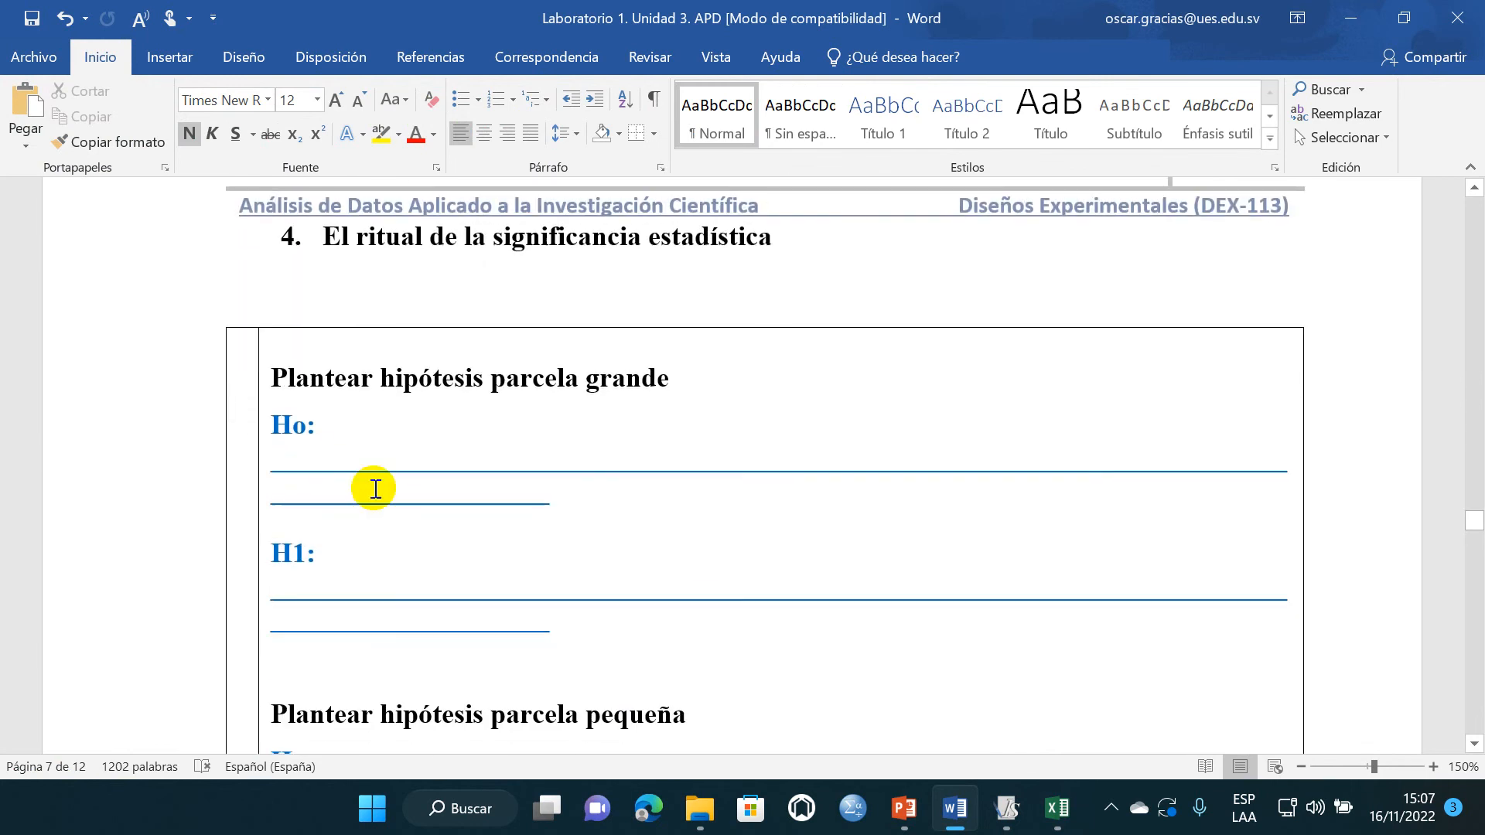
pyautogui.scroll(-1, 573, 444)
pyautogui.scroll(10, 358, 495)
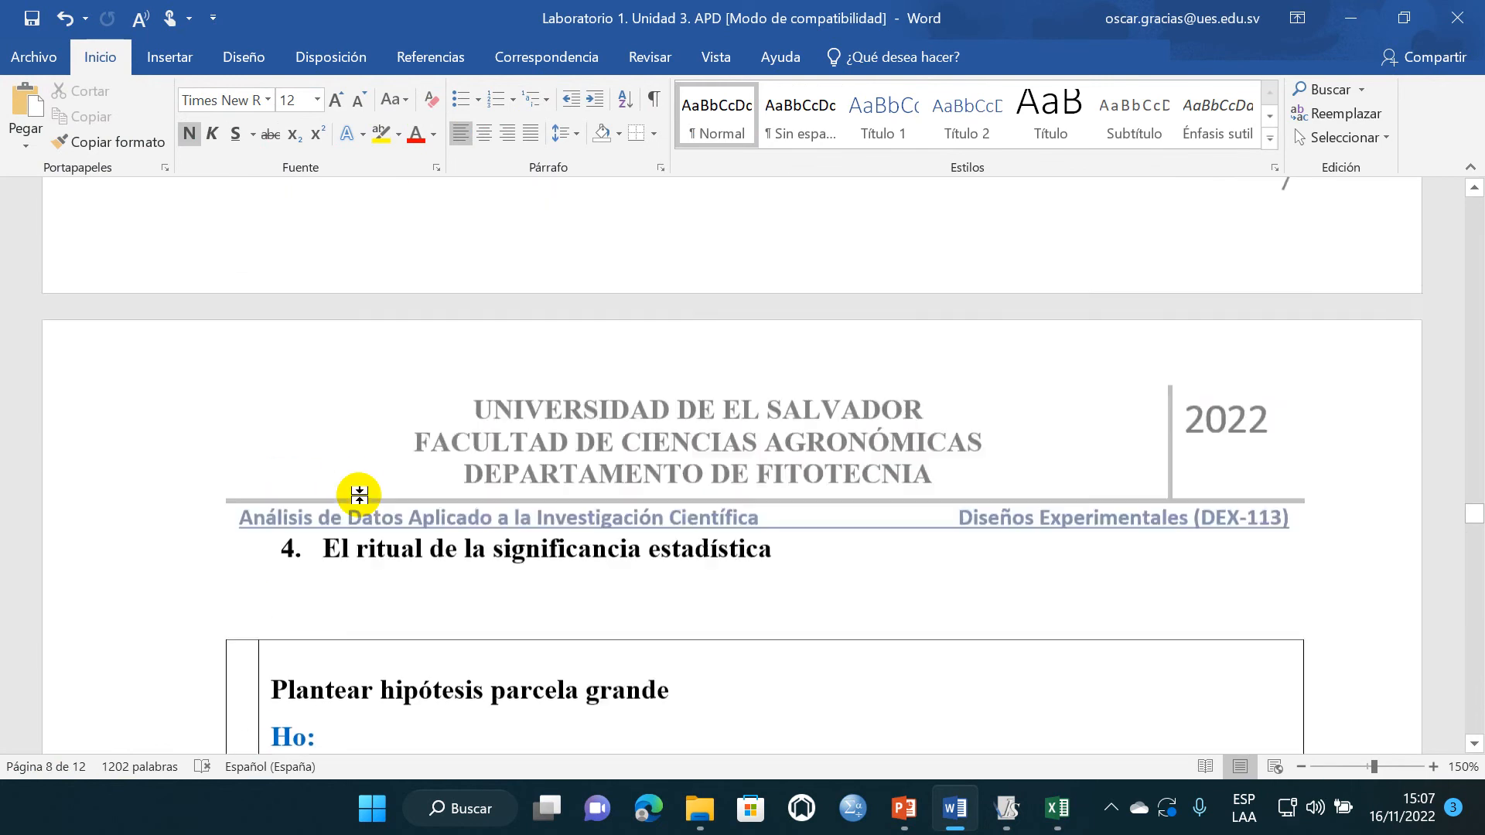
# - Review the research question on sowing methods and varieties below the data table, then return to section 4
pyautogui.scroll(20, 359, 495)
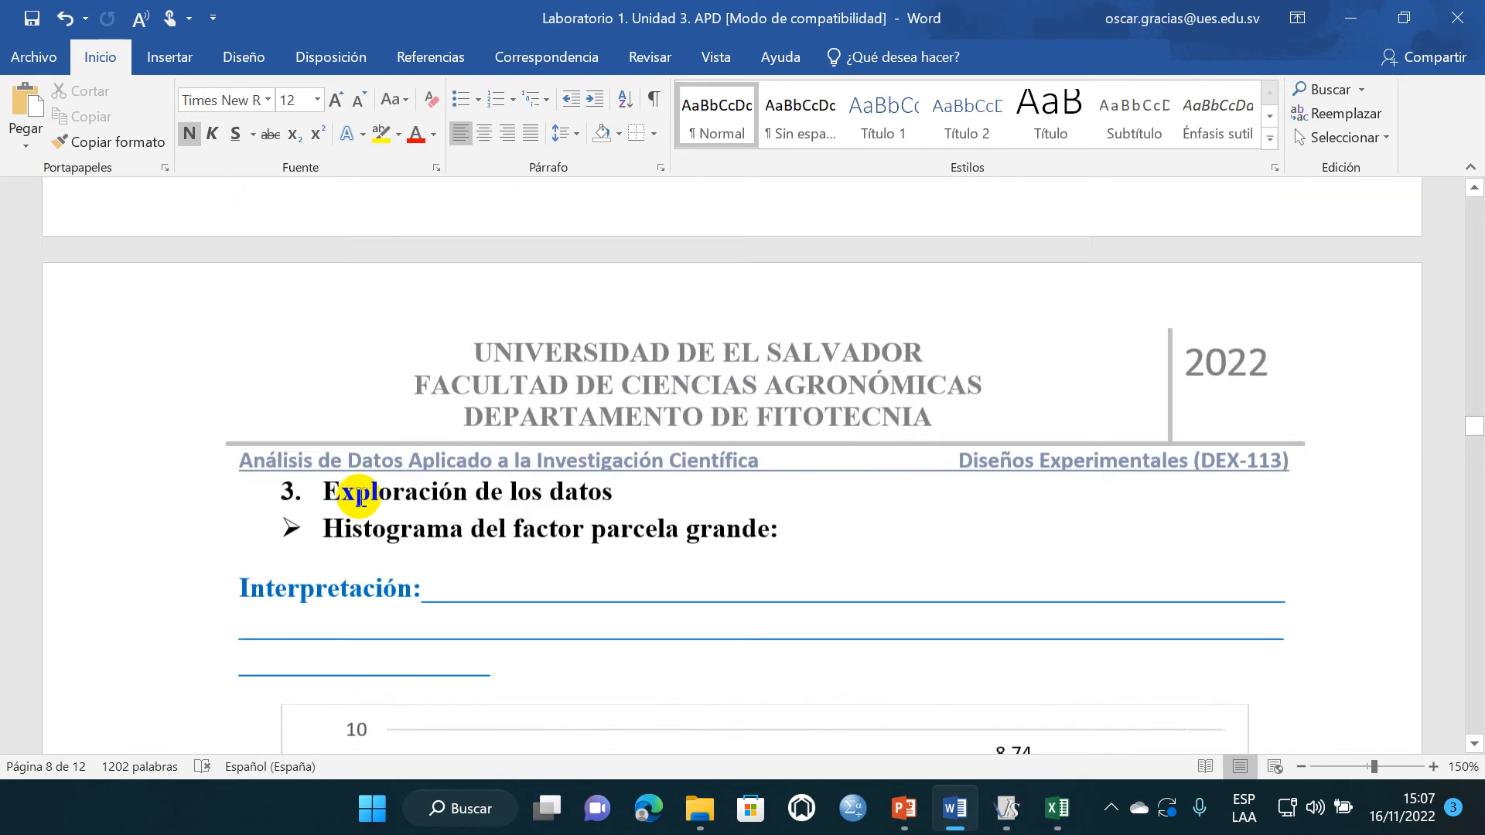
pyautogui.scroll(20, 361, 496)
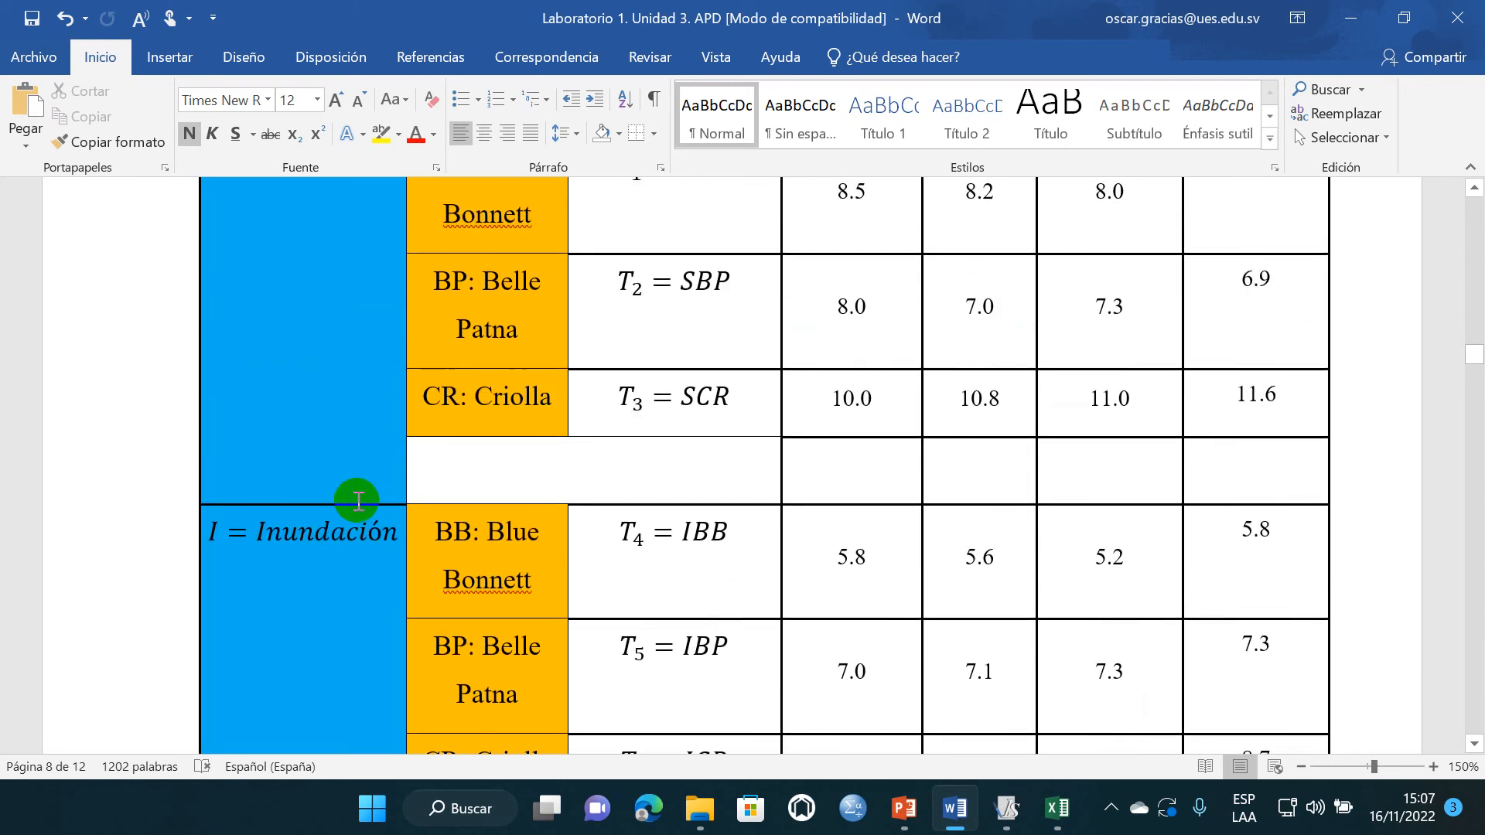
pyautogui.scroll(-5, 361, 492)
pyautogui.scroll(-4, 361, 493)
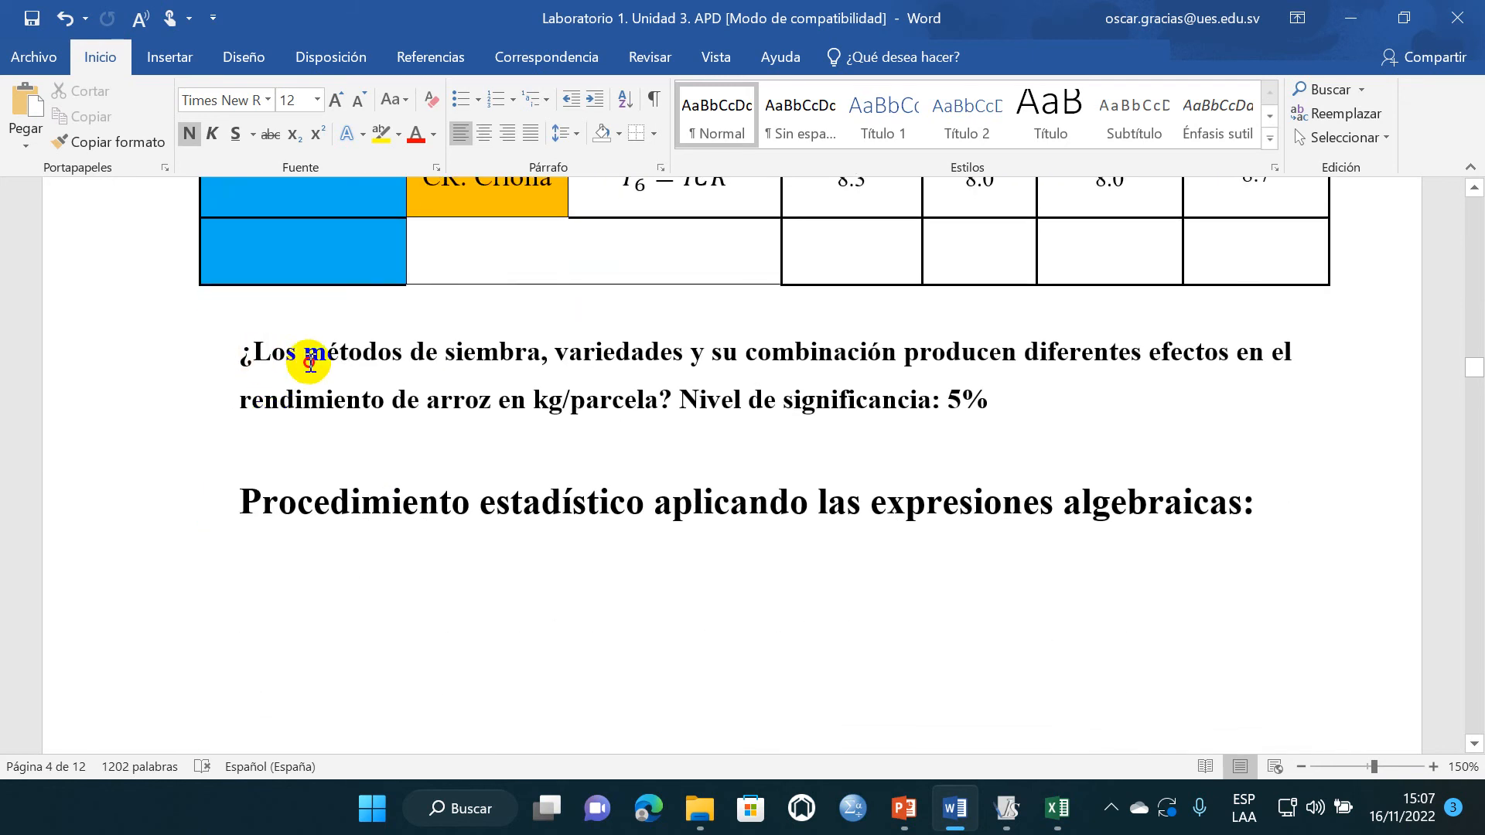
pyautogui.moveTo(255, 360); pyautogui.dragTo(663, 403)
pyautogui.hotkey('ctrl', 'c')
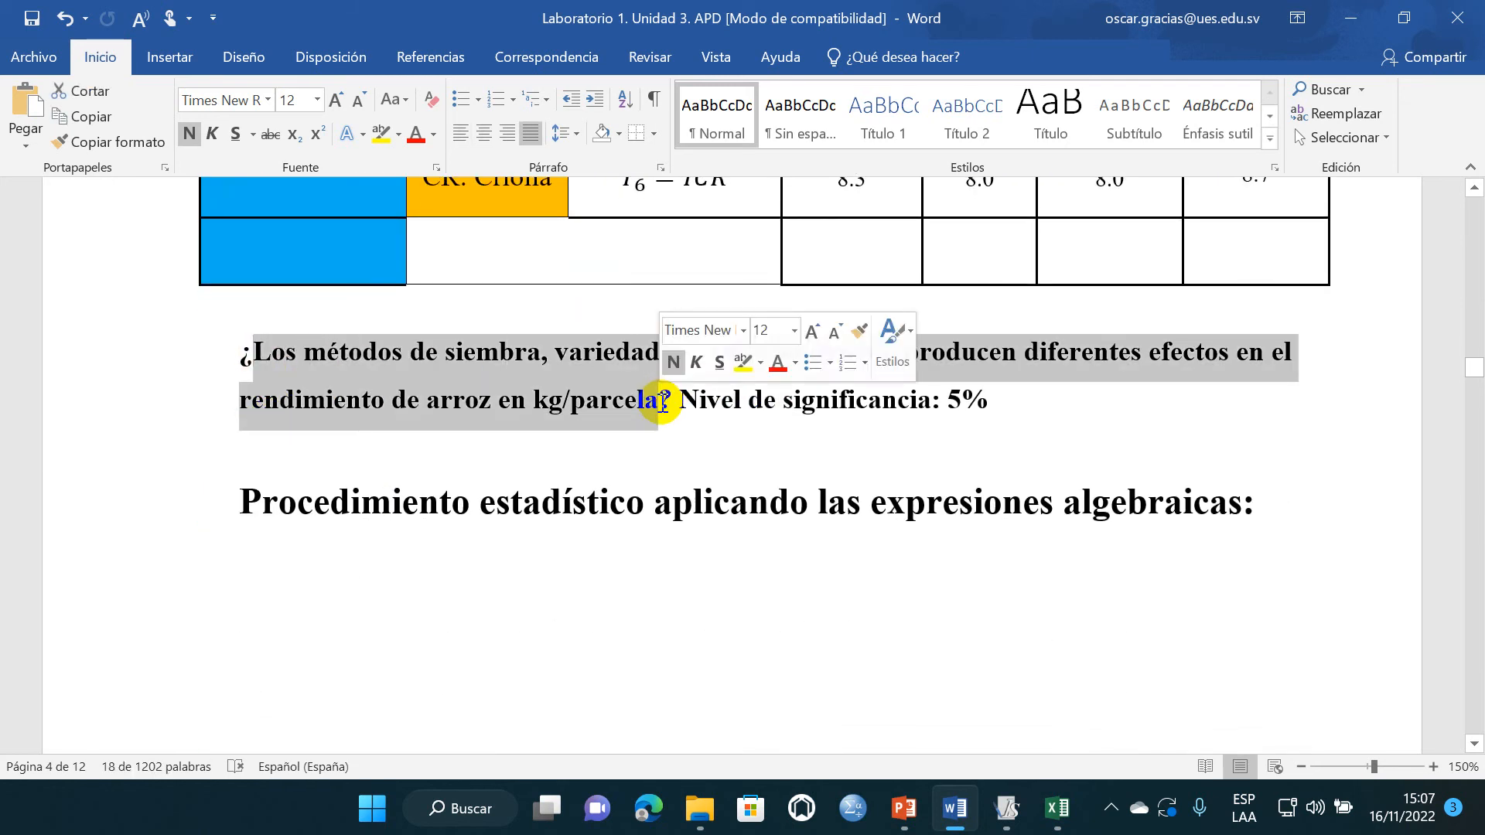
pyautogui.scroll(-20, 487, 426)
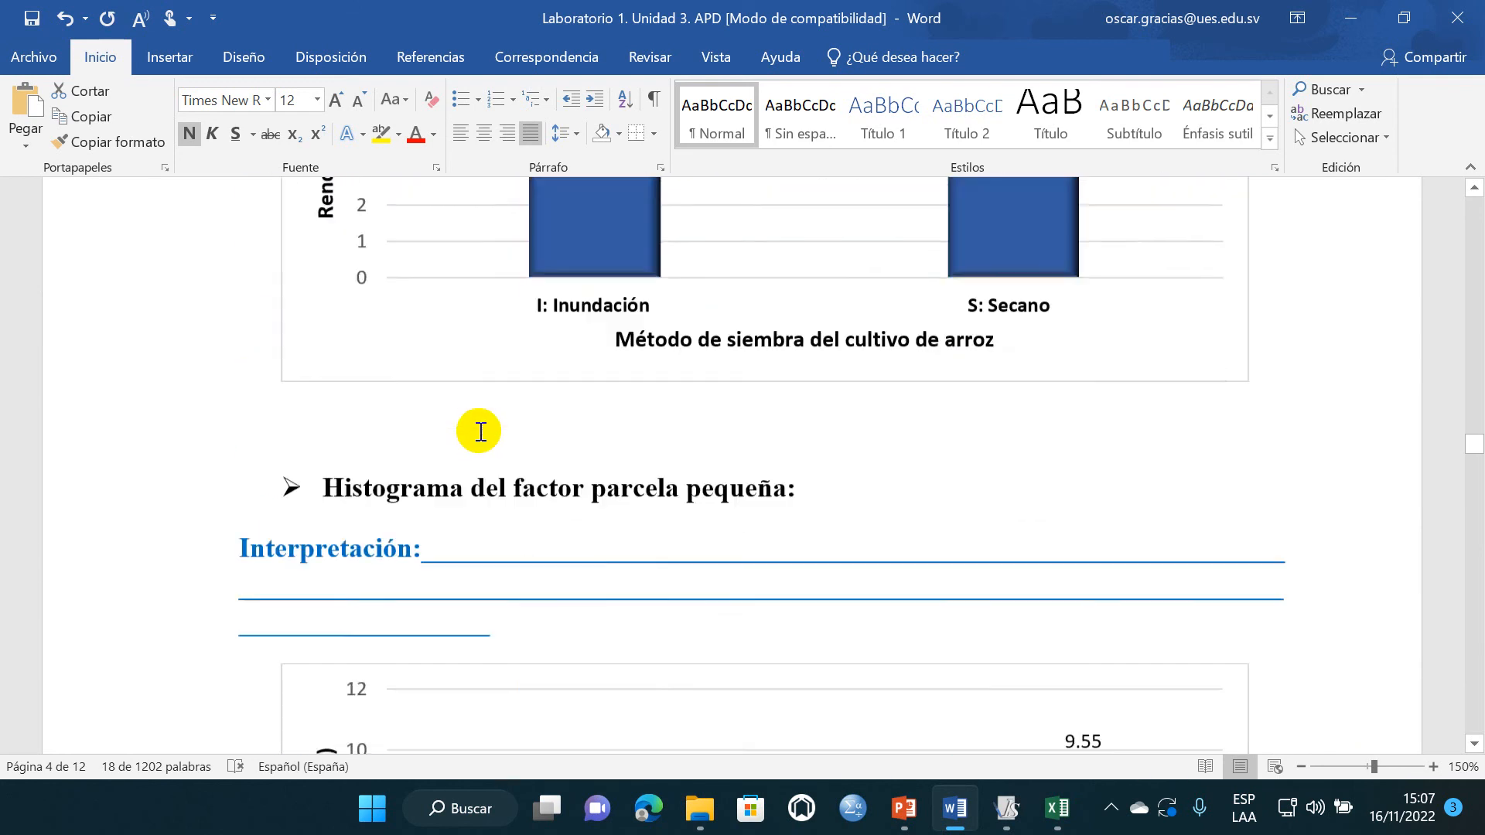
pyautogui.scroll(-20, 480, 432)
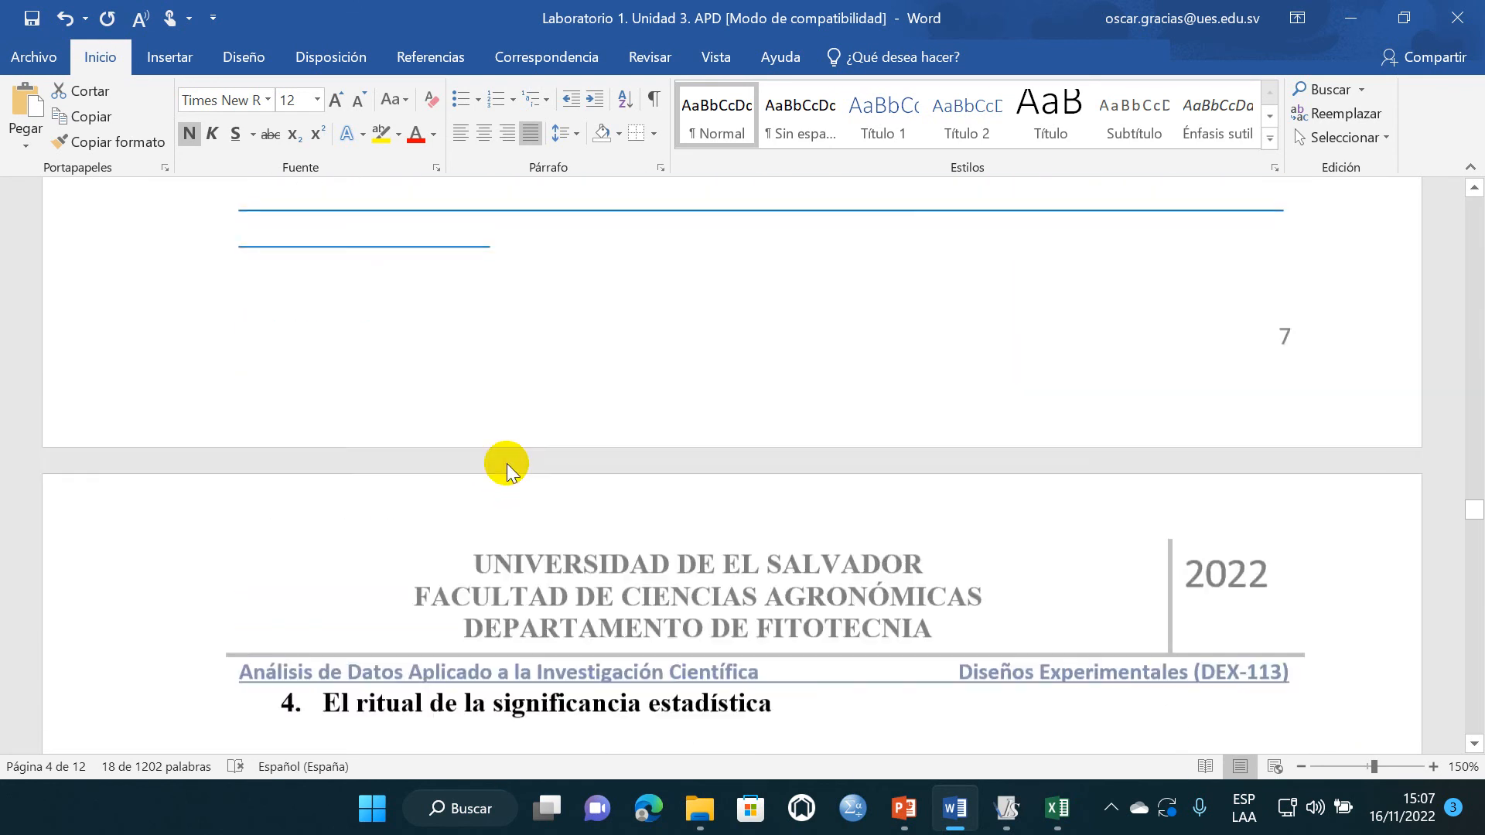
# - Replace the blank lines after H1 of the parcela grande hypothesis with the copied statement on métodos de siembra, variedades y su combinación
pyautogui.scroll(-10, 508, 463)
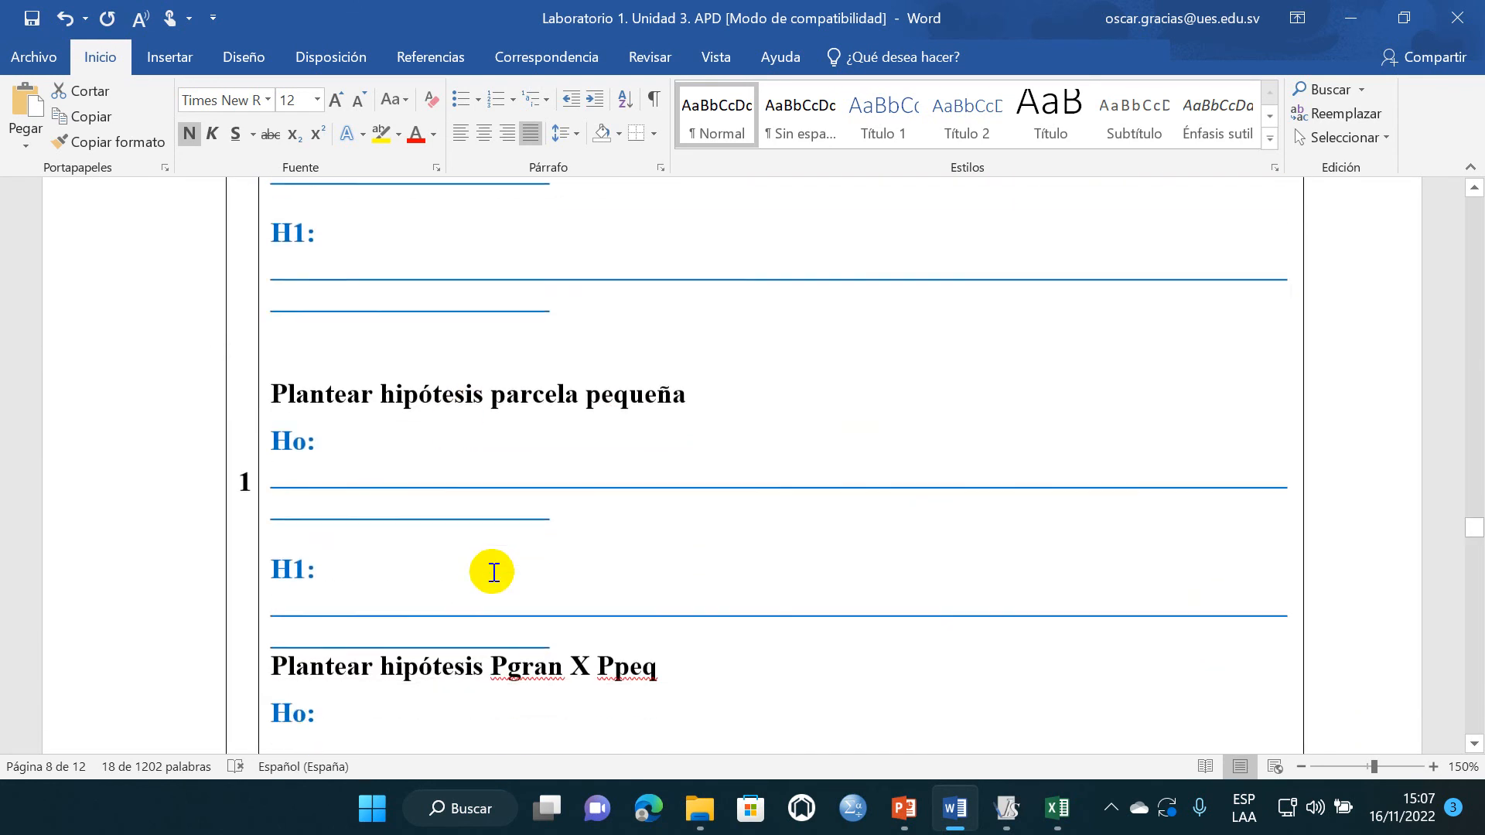
pyautogui.scroll(4, 493, 573)
pyautogui.scroll(-2, 492, 550)
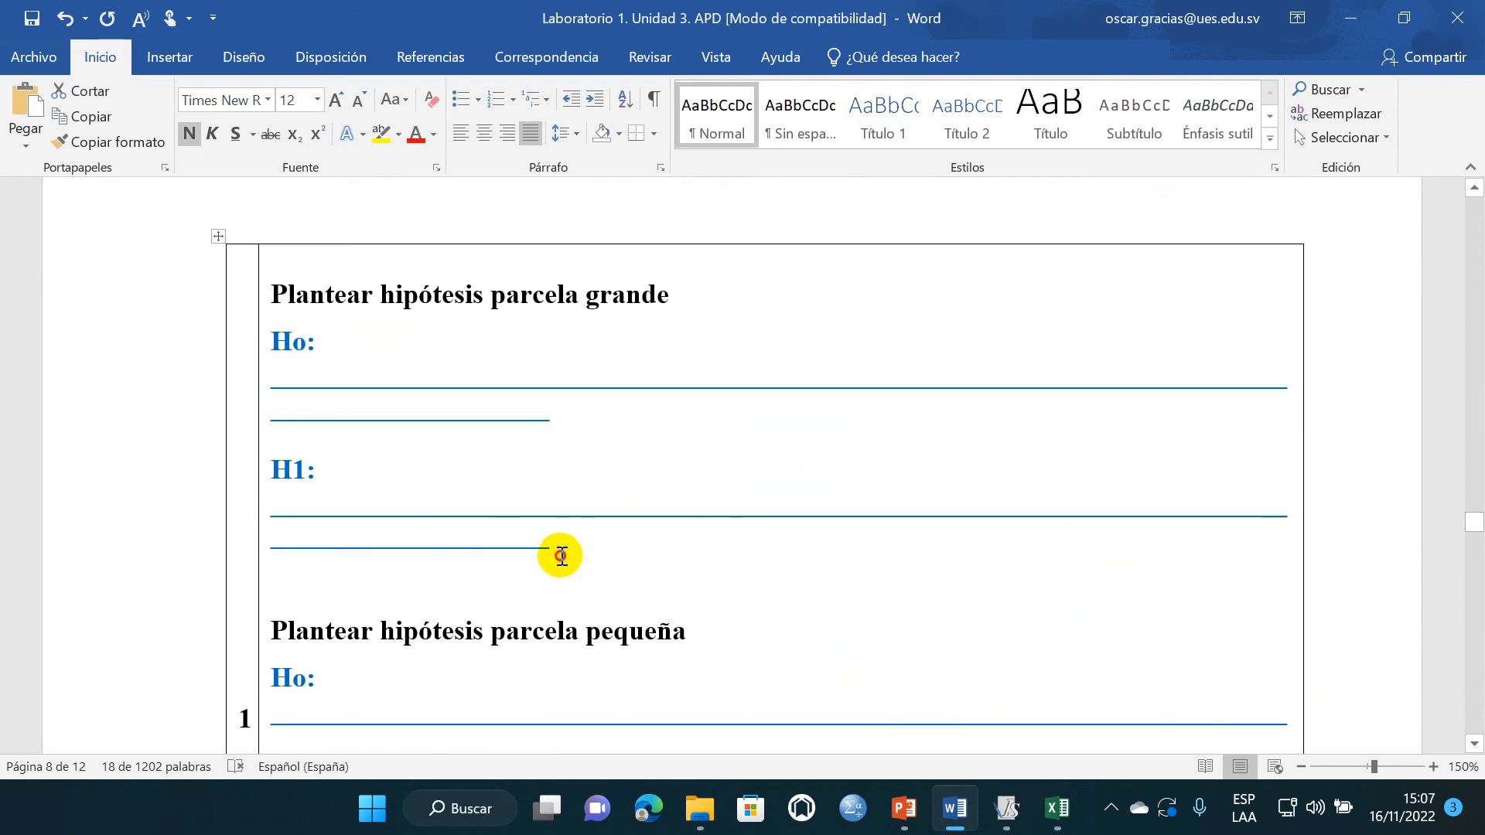
pyautogui.tripleClick(342, 528)
pyautogui.hotkey('ctrl', 'v')
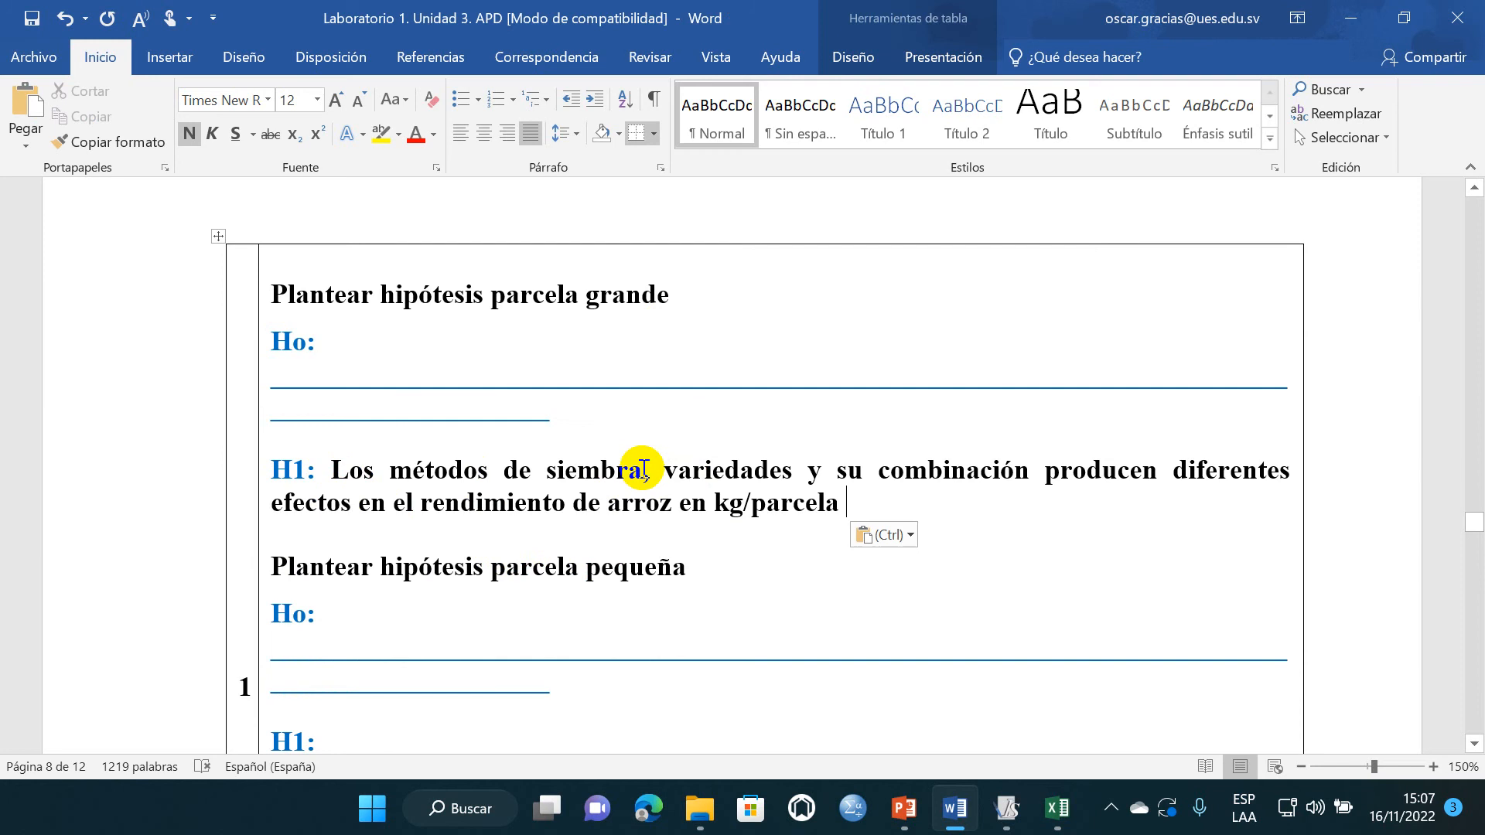
pyautogui.moveTo(675, 470); pyautogui.dragTo(688, 470)
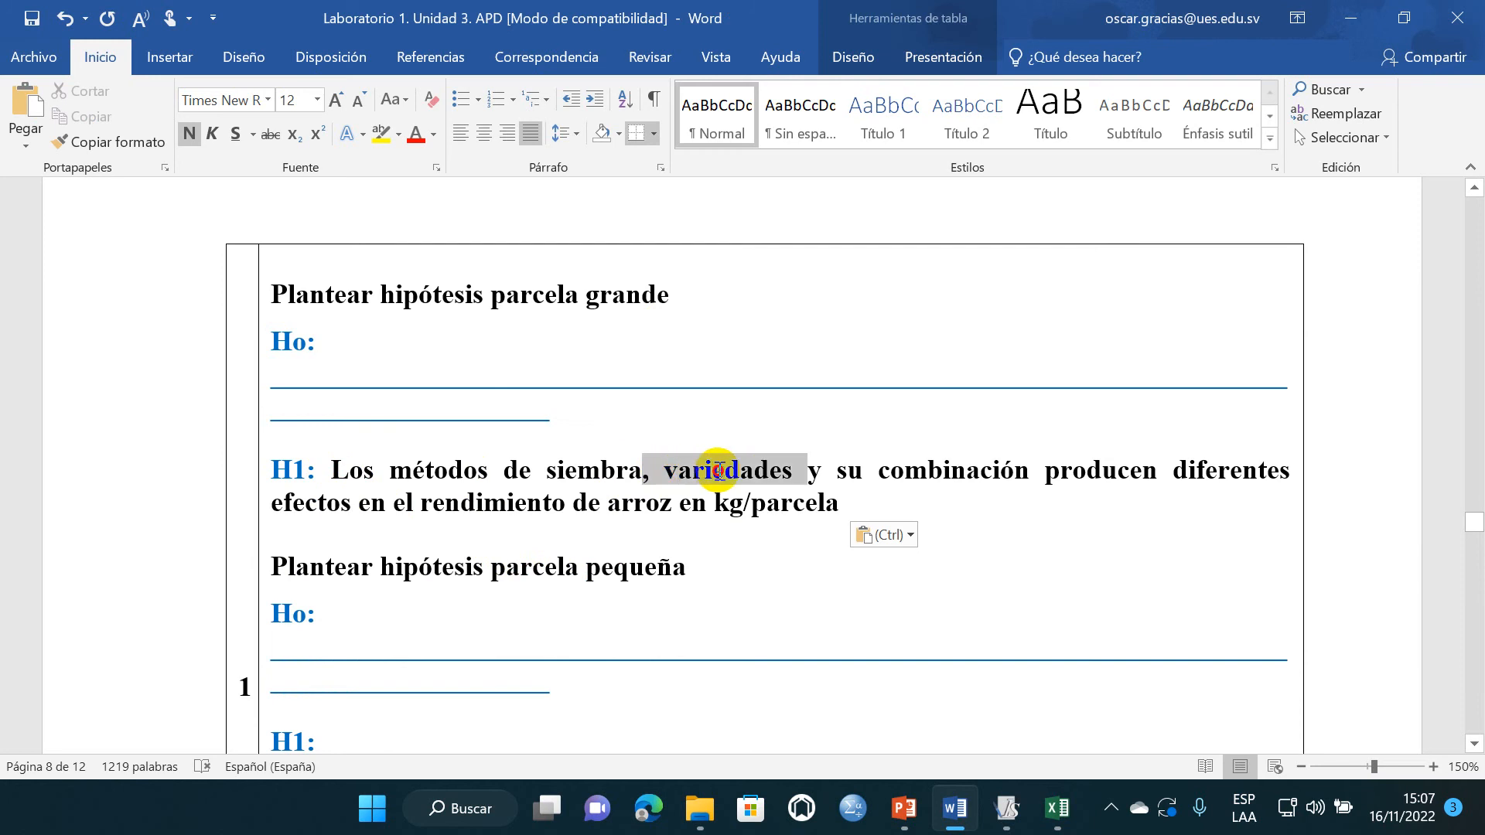
pyautogui.click(816, 493)
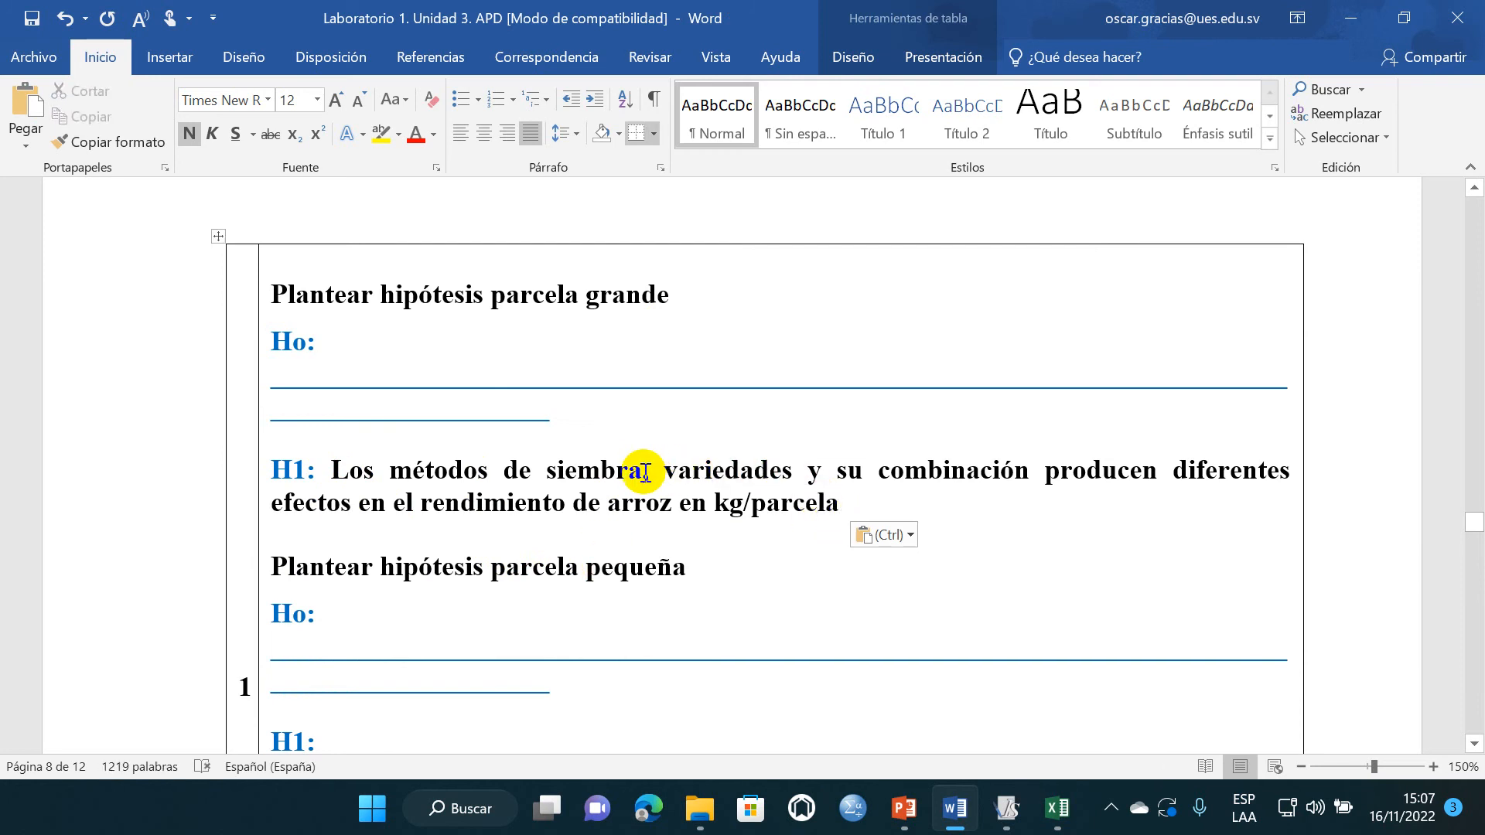
pyautogui.moveTo(645, 474); pyautogui.dragTo(821, 473)
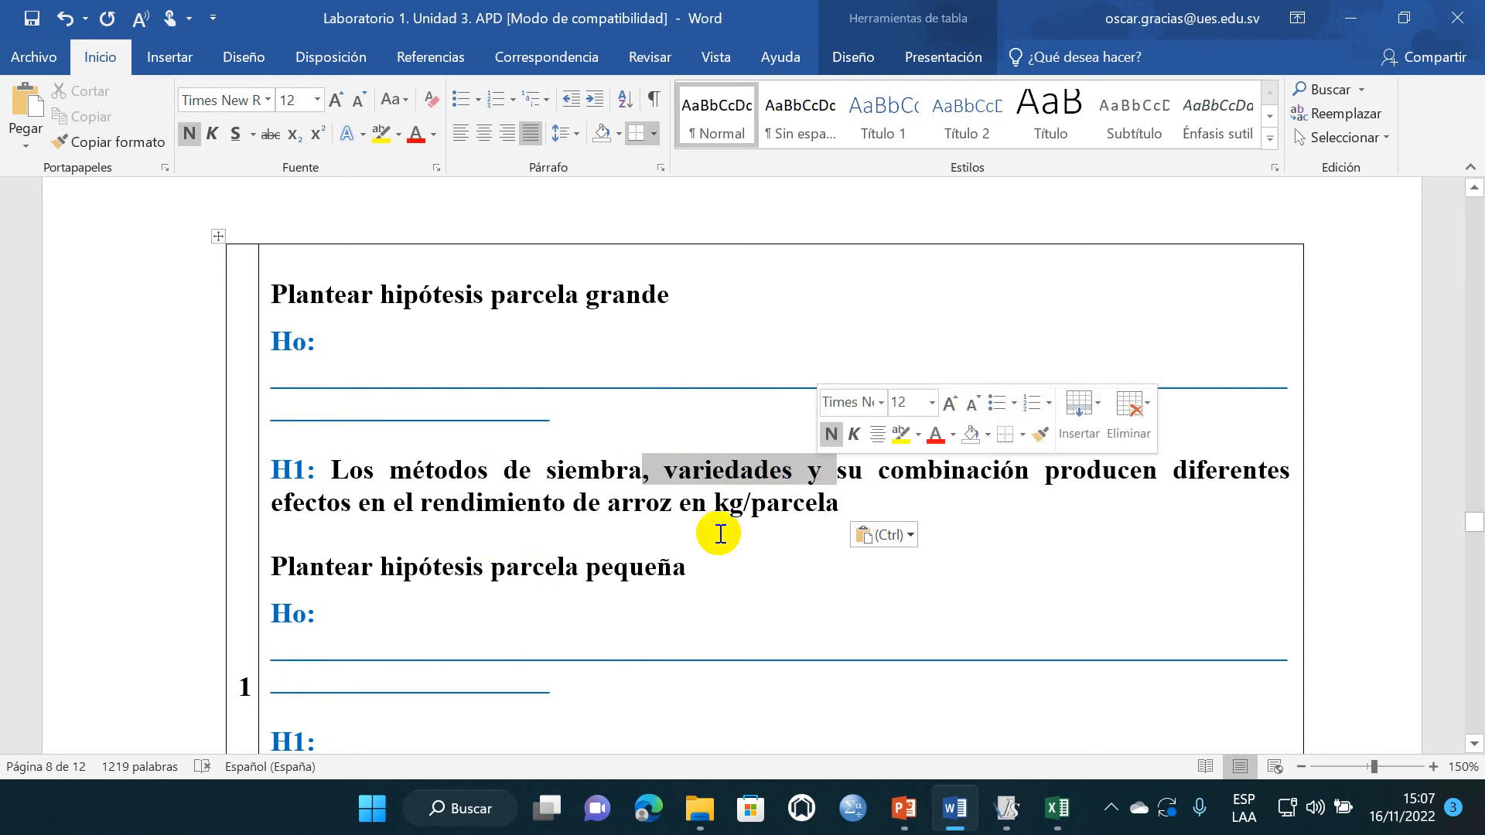
pyautogui.click(600, 536)
pyautogui.scroll(-1, 476, 668)
pyautogui.scroll(-1, 476, 668)
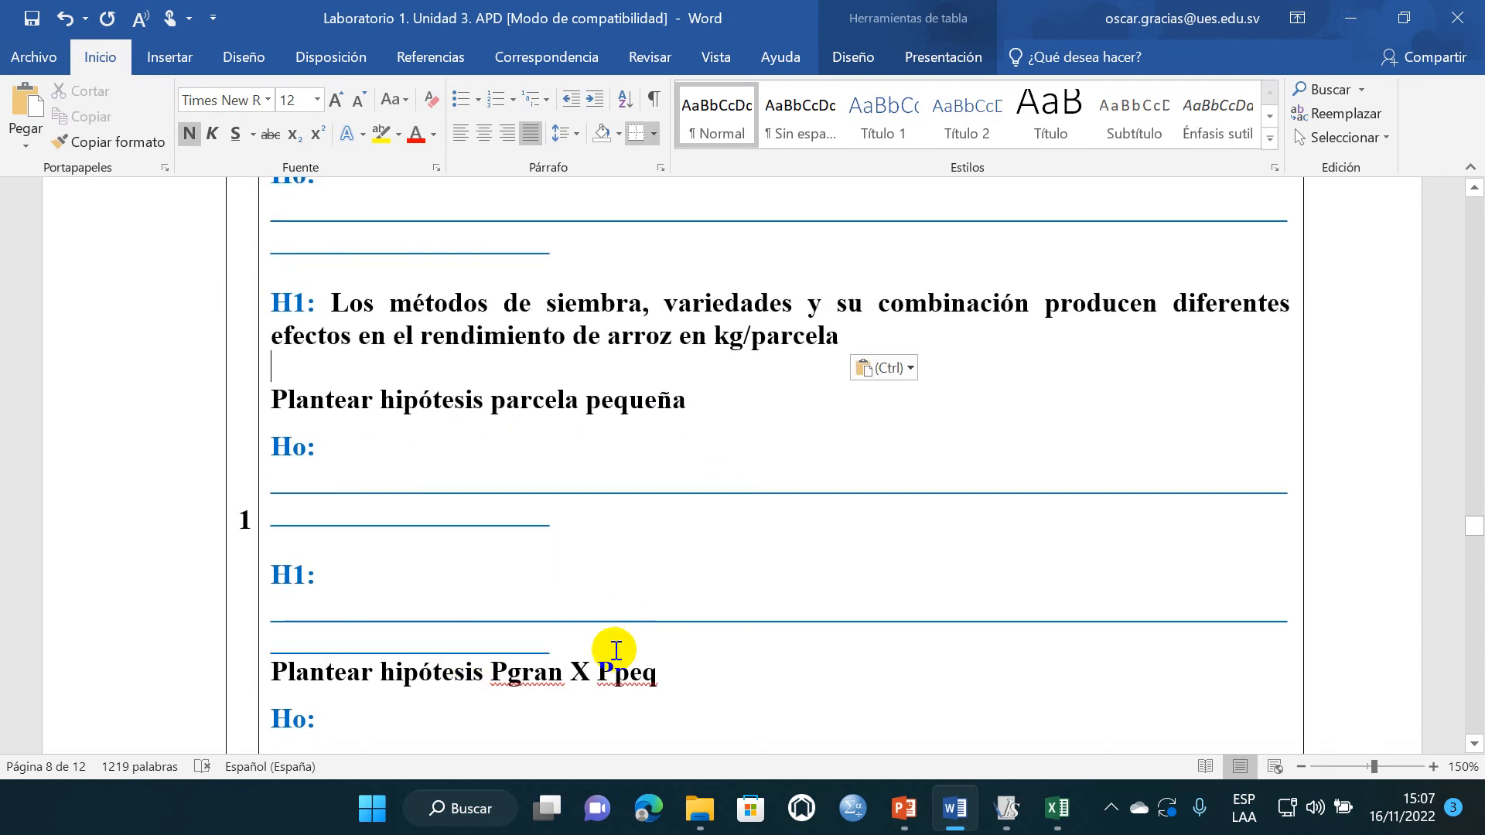
pyautogui.moveTo(567, 648); pyautogui.dragTo(274, 625)
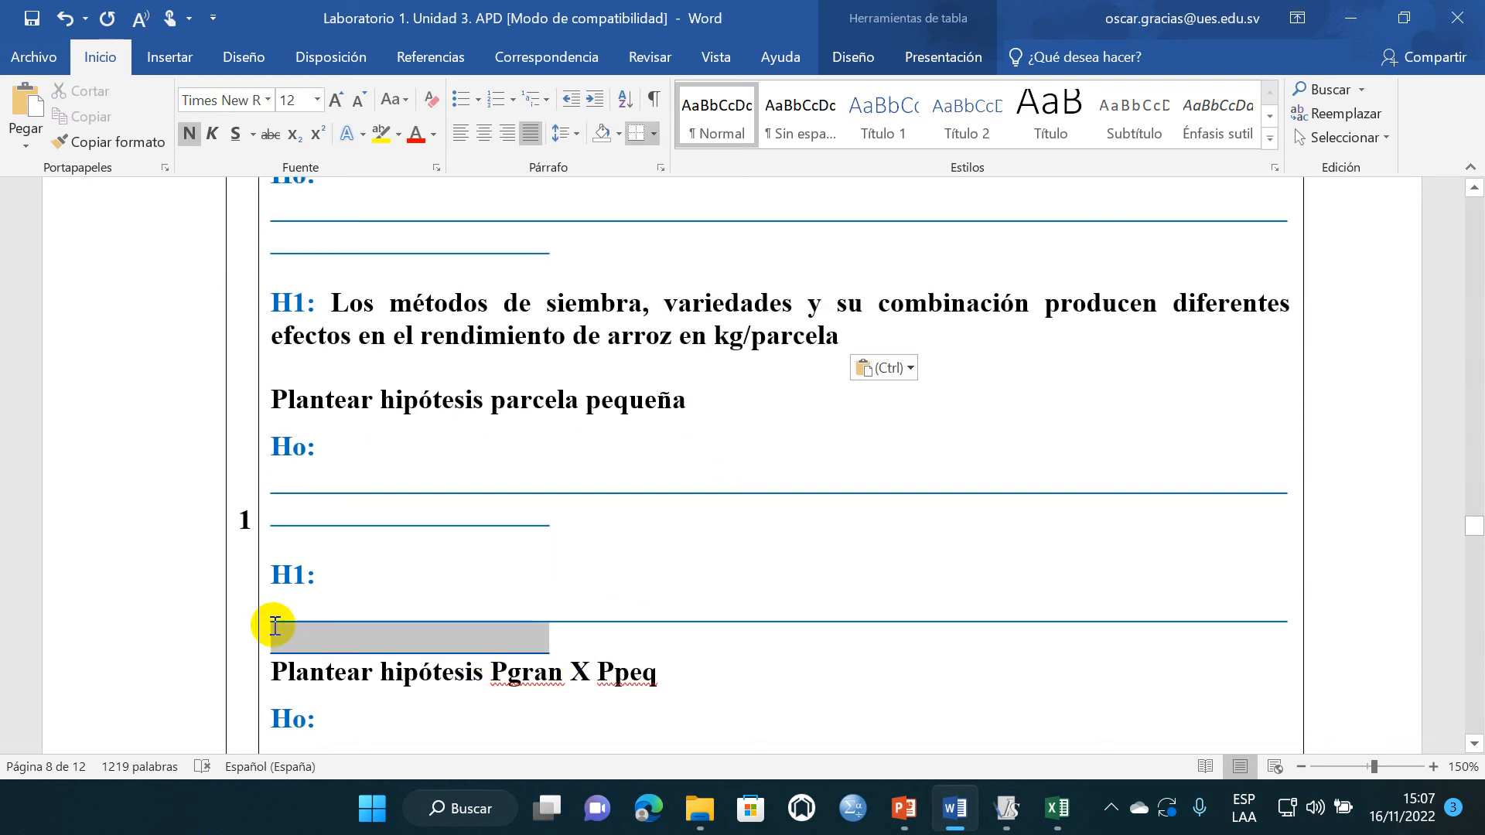
pyautogui.hotkey('ctrl', 'v')
pyautogui.scroll(-3, 377, 589)
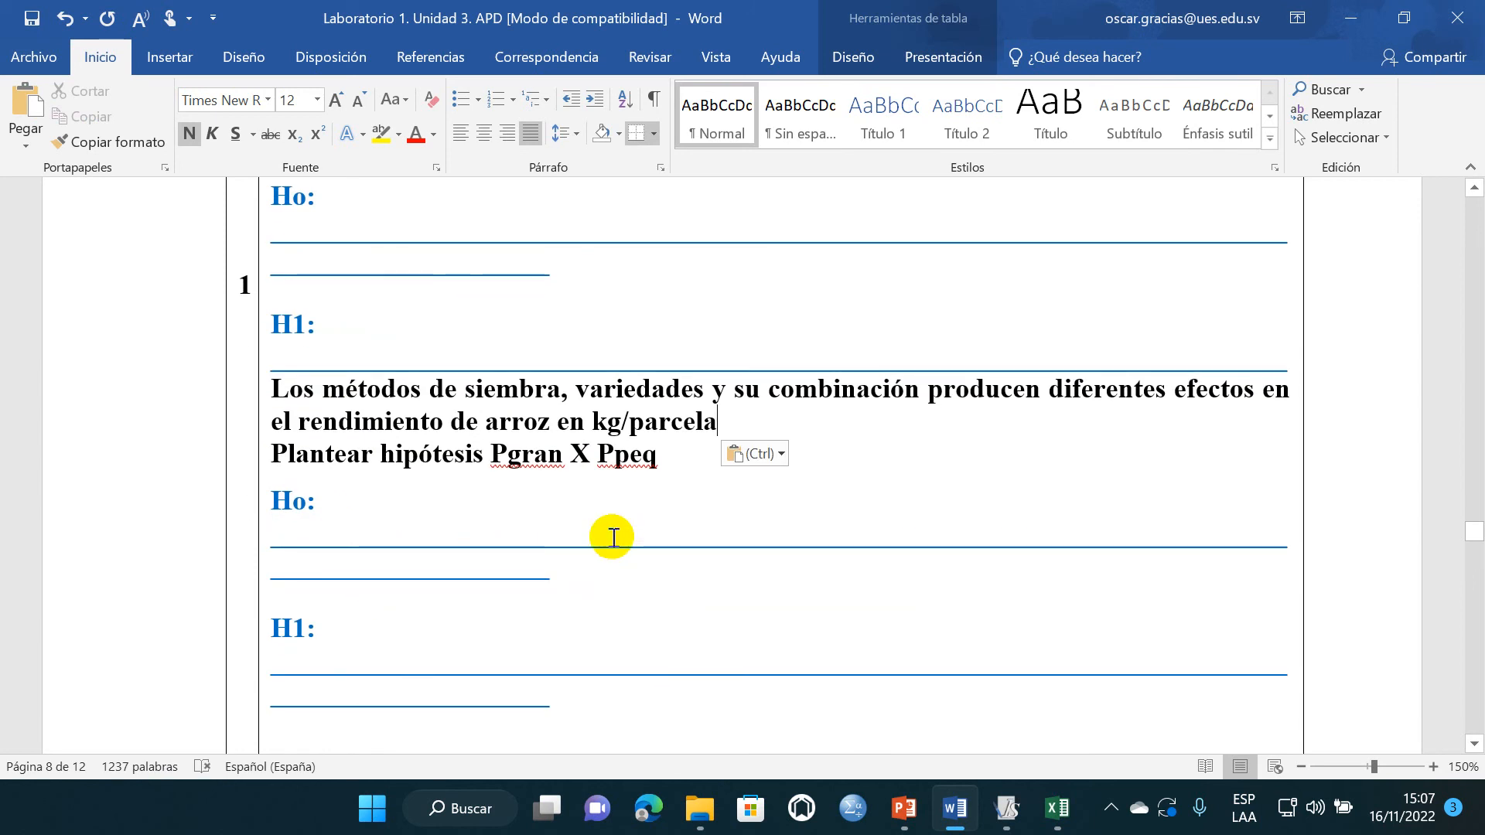
pyautogui.scroll(-1, 448, 537)
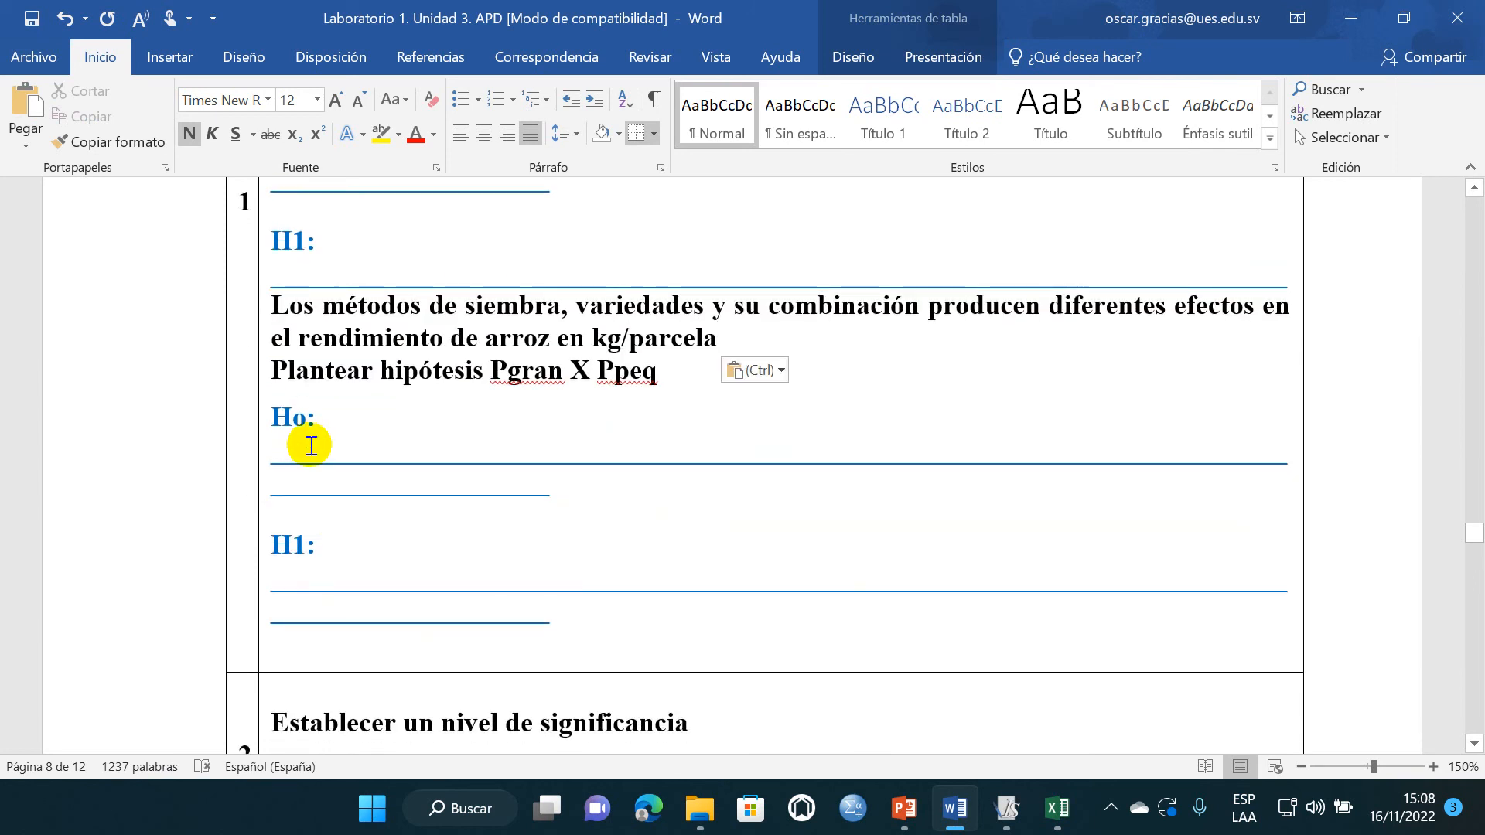
pyautogui.hotkey('ctrl', 'z')
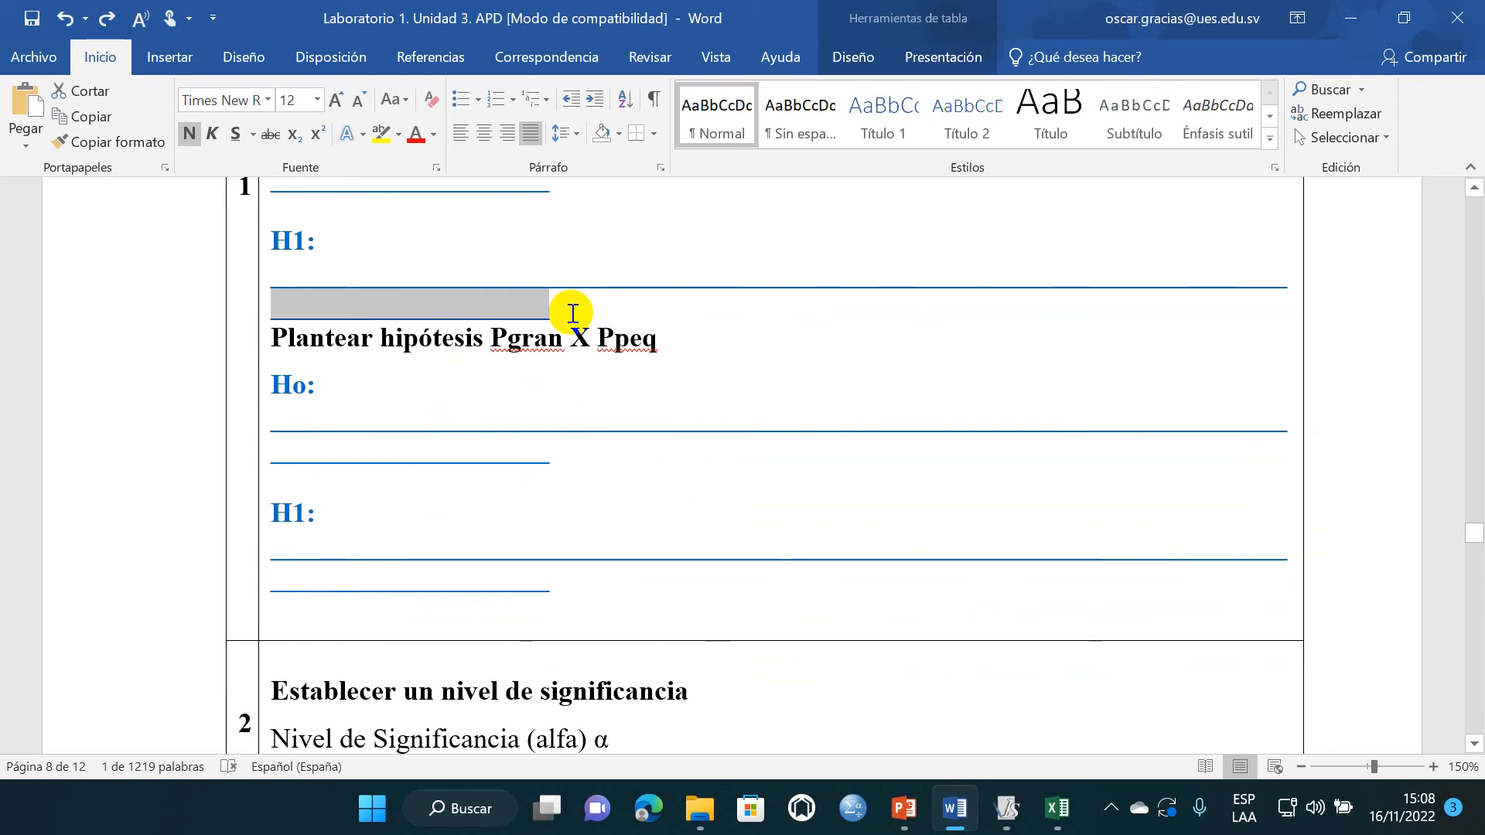
# - Replace the H1 blank lines of parcela pequeña and Pgran X Ppeq with the copied statement, adding an empty line between both sections
pyautogui.moveTo(571, 305); pyautogui.dragTo(370, 262)
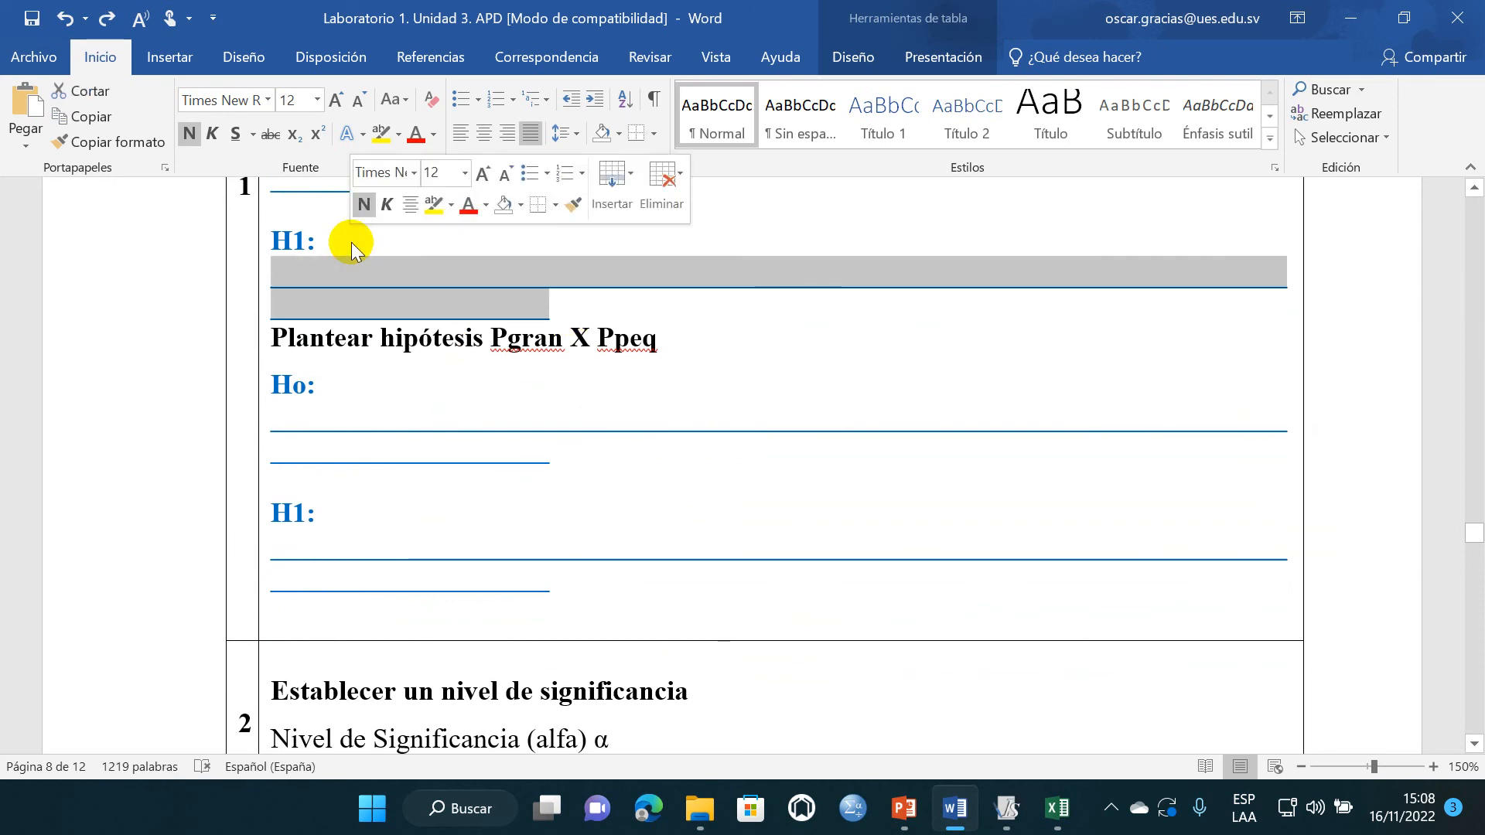
pyautogui.hotkey('ctrl', 'v')
pyautogui.scroll(-2, 402, 495)
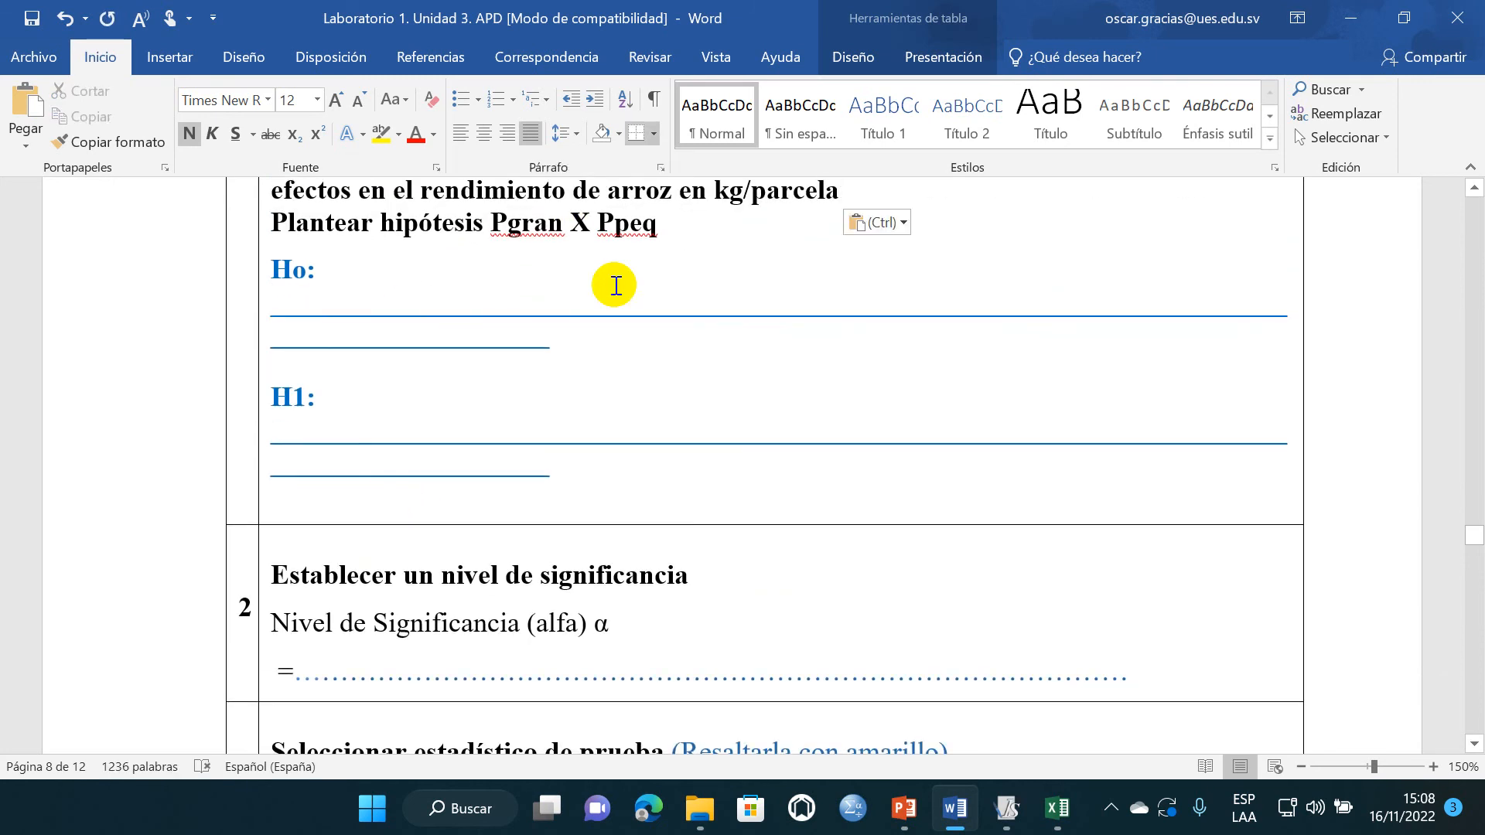
pyautogui.press('Return')
pyautogui.moveTo(579, 519); pyautogui.dragTo(315, 444)
pyautogui.hotkey('ctrl', 'v')
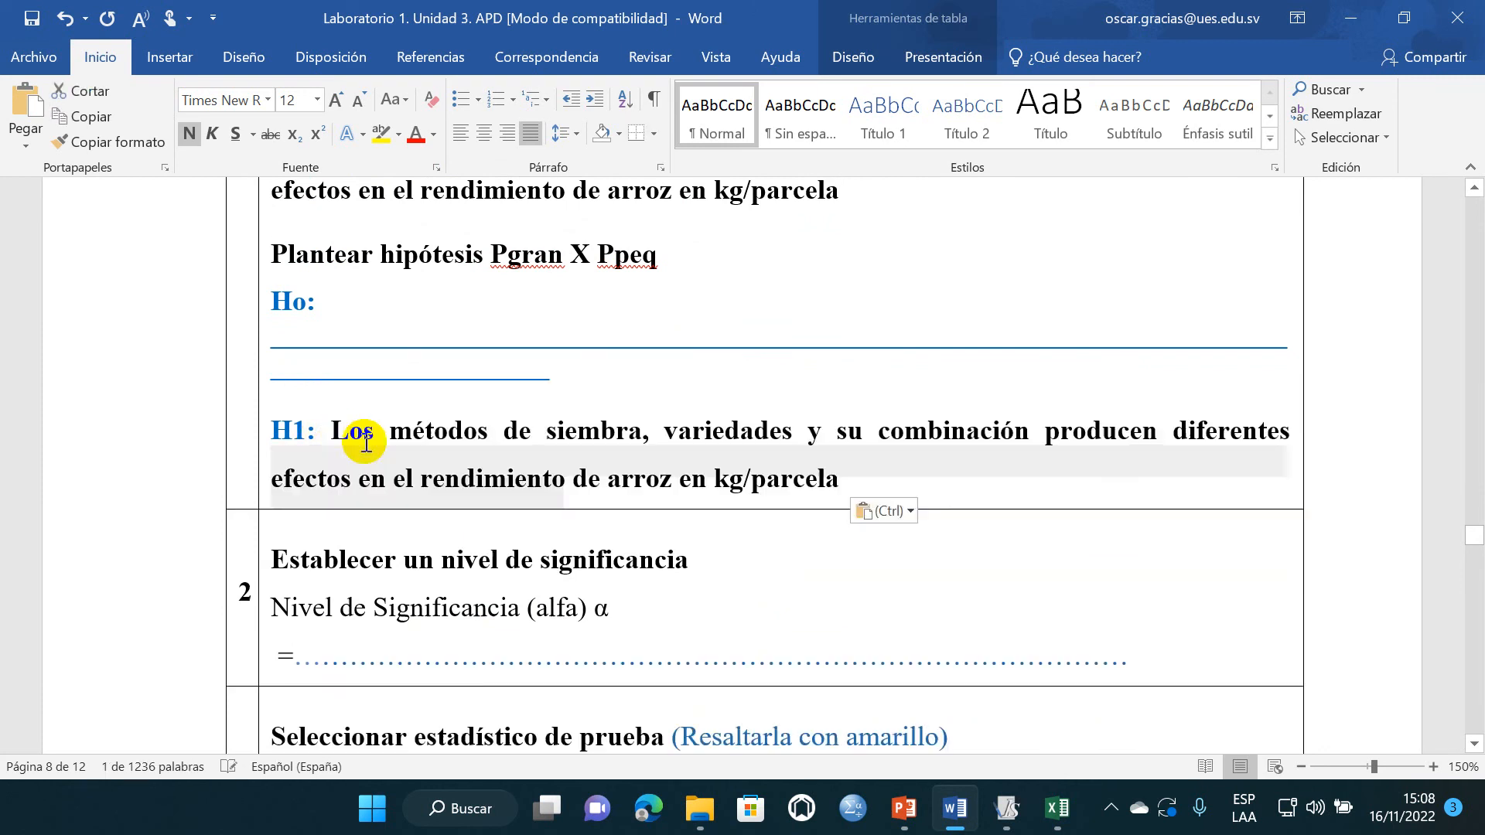
# - Shorten H1 of parcela grande to "Los métodos de siembra producen diferentes efectos en el rendimiento de arroz en kg/parcela"
pyautogui.scroll(15, 401, 492)
pyautogui.click(480, 424)
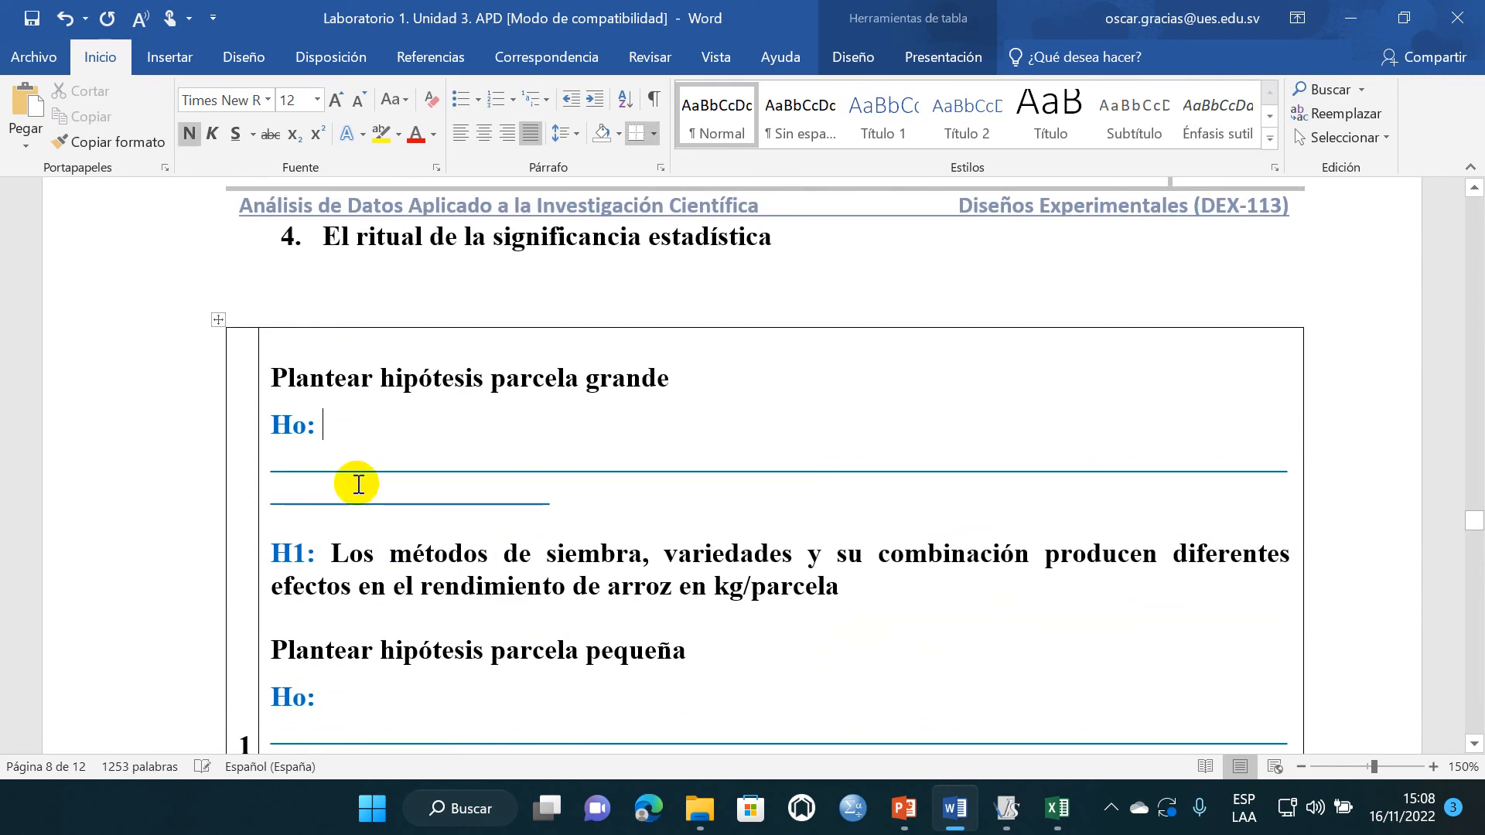
pyautogui.scroll(-3, 407, 354)
pyautogui.scroll(3, 676, 477)
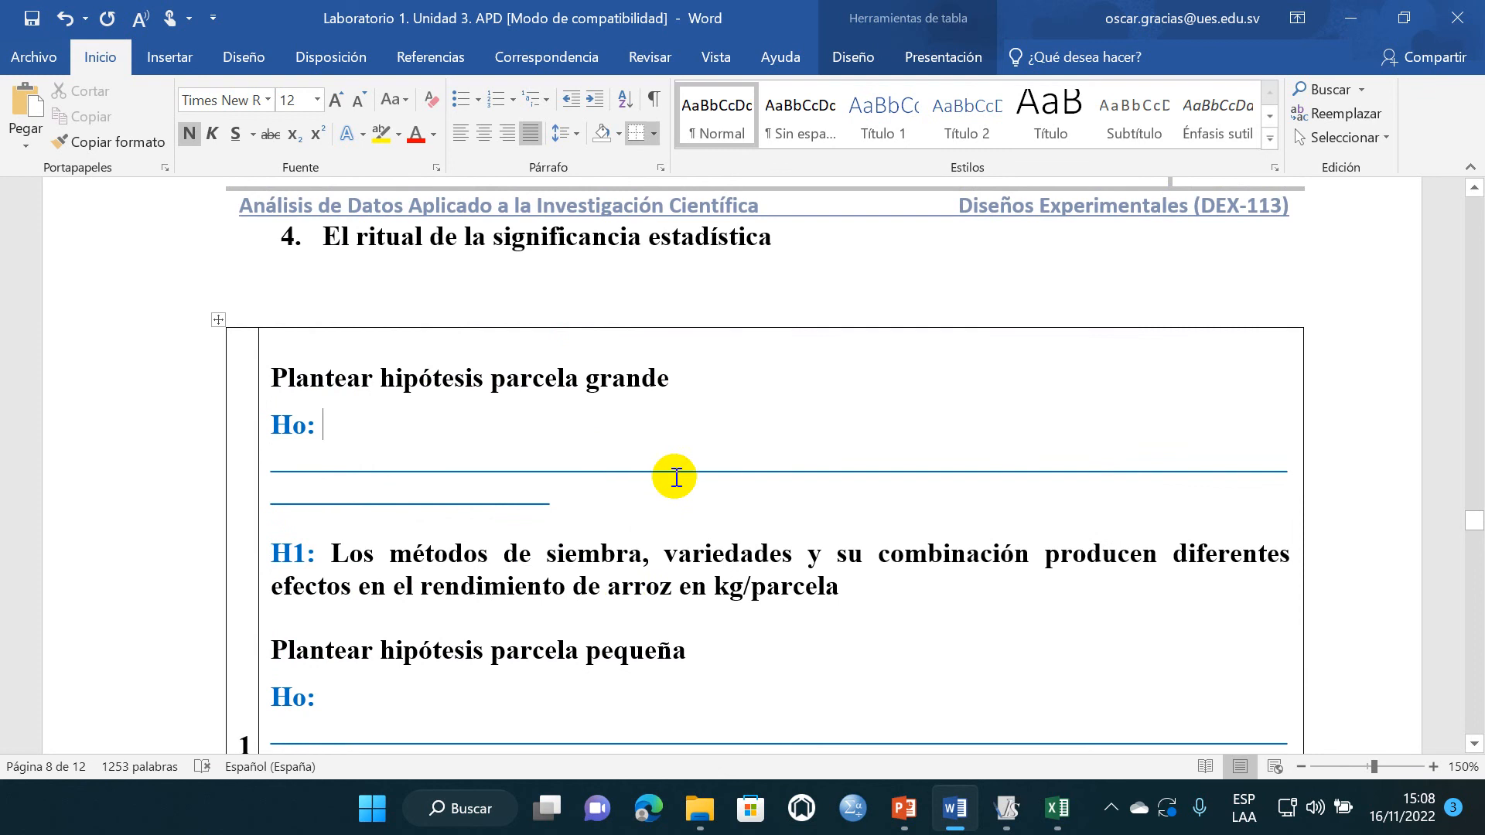
pyautogui.moveTo(646, 554); pyautogui.dragTo(976, 562)
pyautogui.press('Delete')
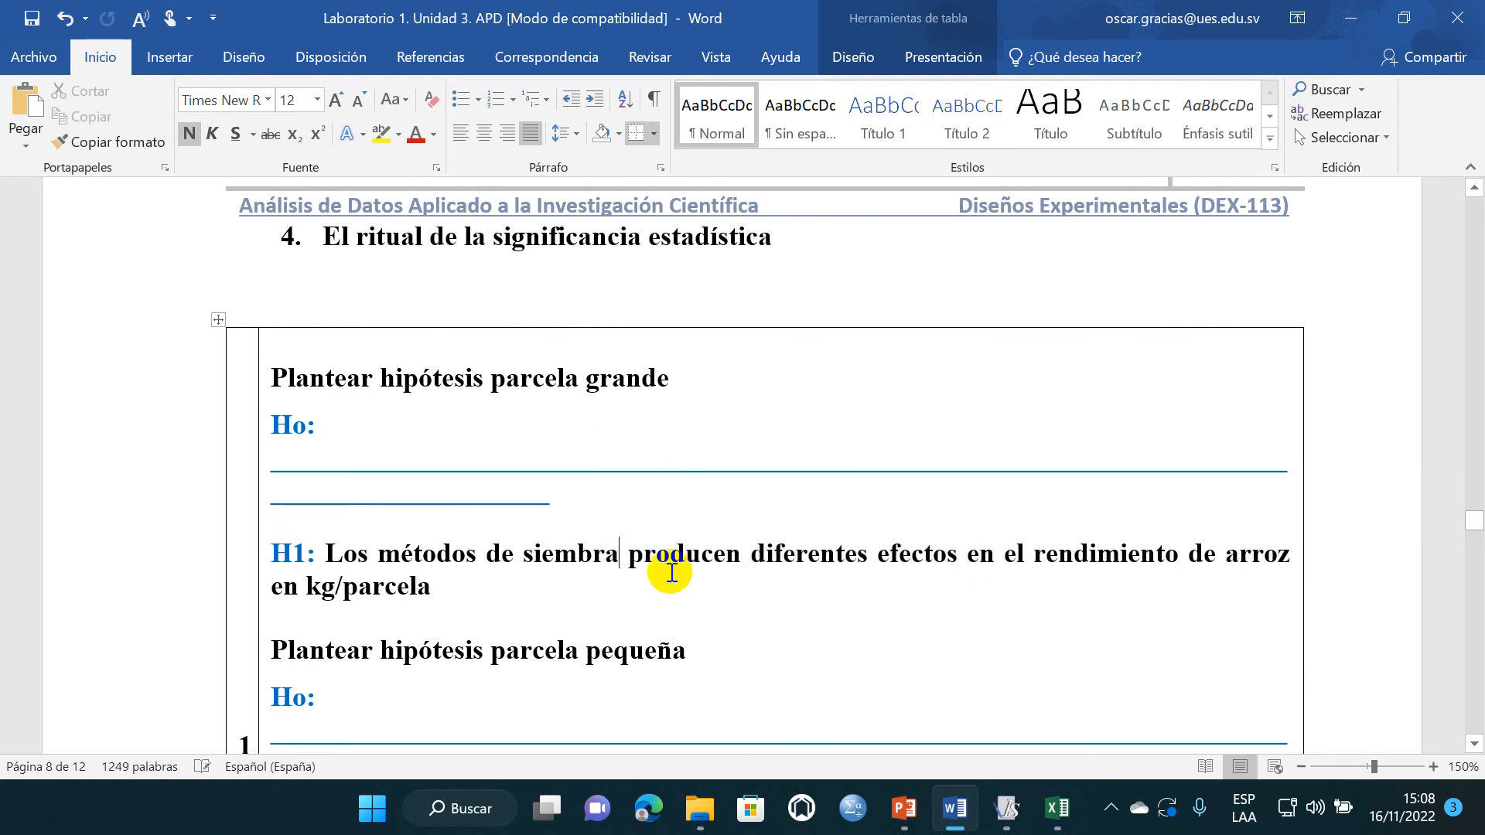
pyautogui.click(564, 605)
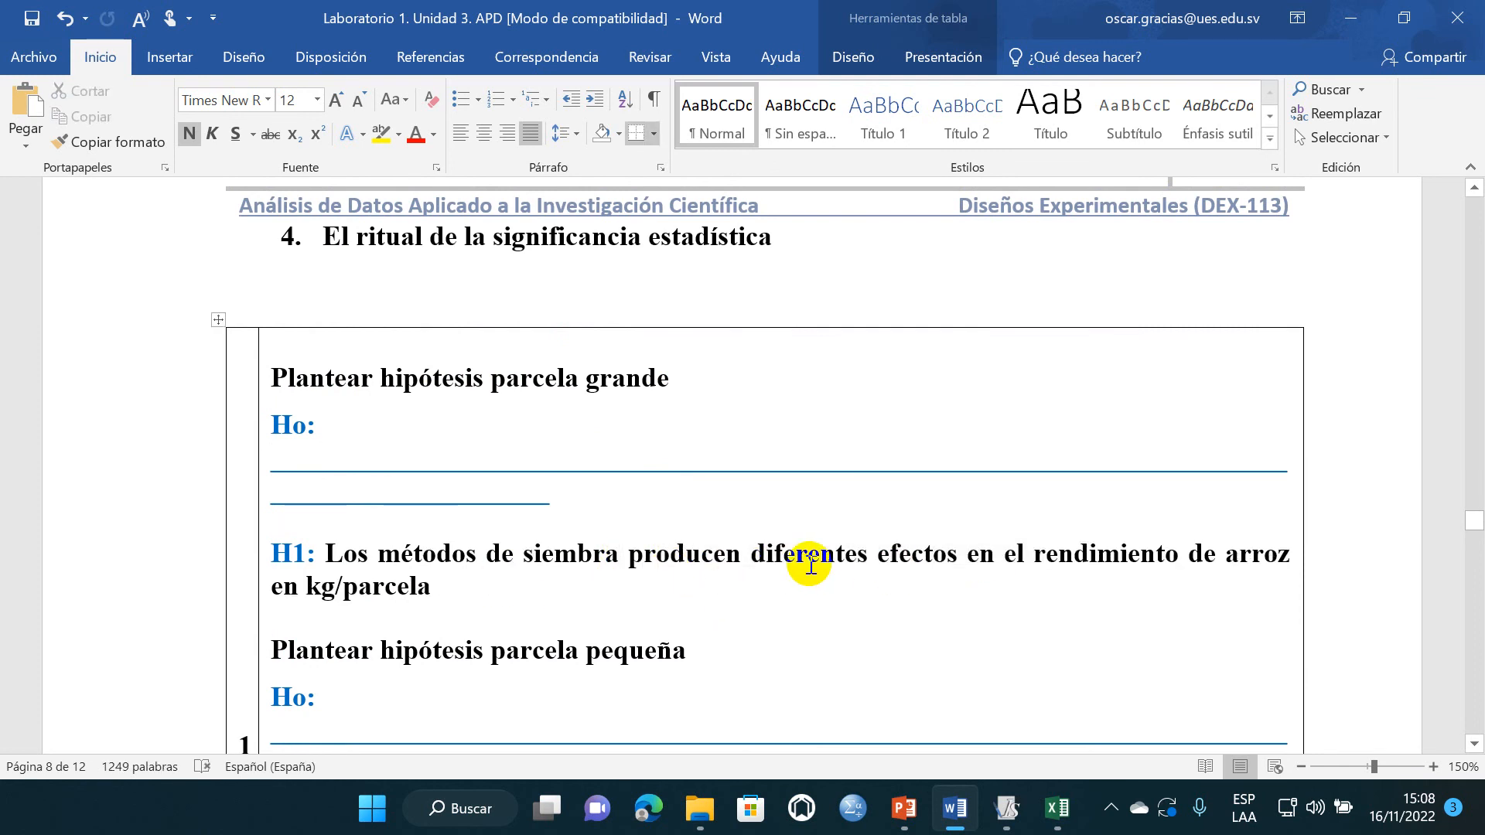
# - Copy the parcela grande H1 sentence over the Ho blank lines, add an empty line below, and change "diferentes" to "similares" in Ho
pyautogui.moveTo(434, 594); pyautogui.dragTo(335, 559)
pyautogui.hotkey('ctrl', 'c')
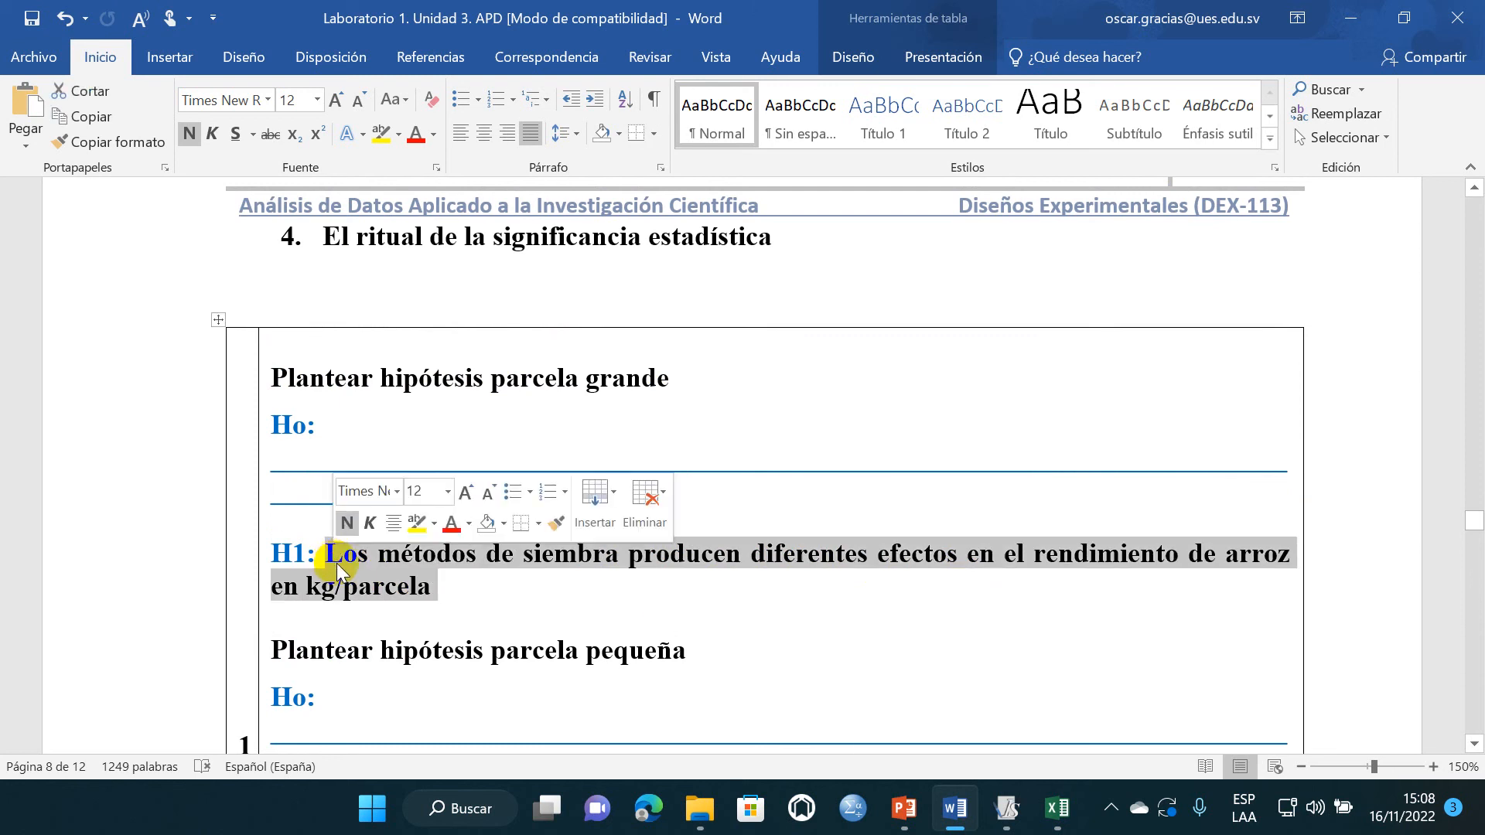
pyautogui.moveTo(567, 498); pyautogui.dragTo(328, 477)
pyautogui.hotkey('ctrl', 'v')
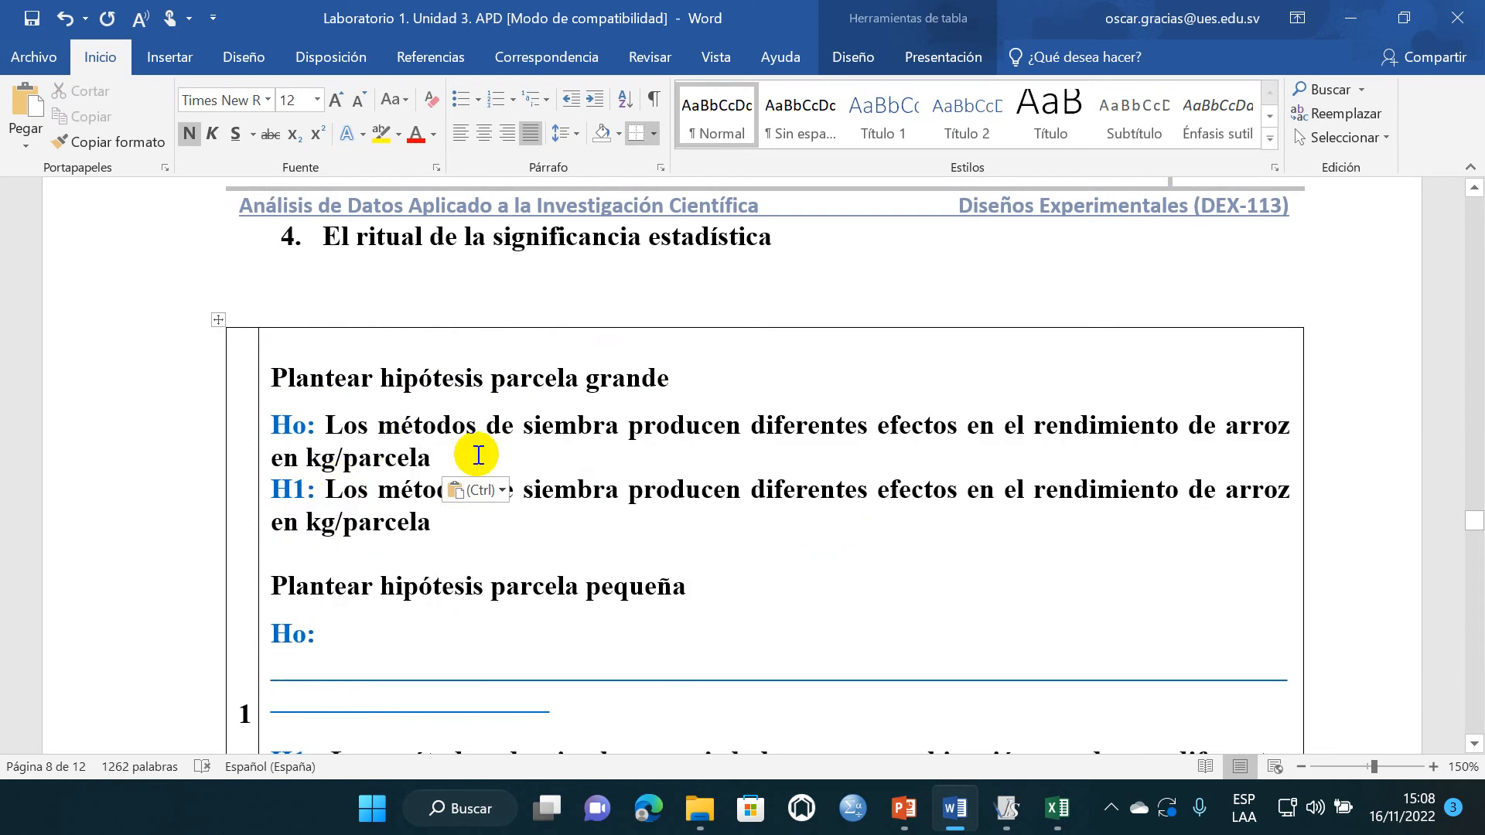
pyautogui.press('Return')
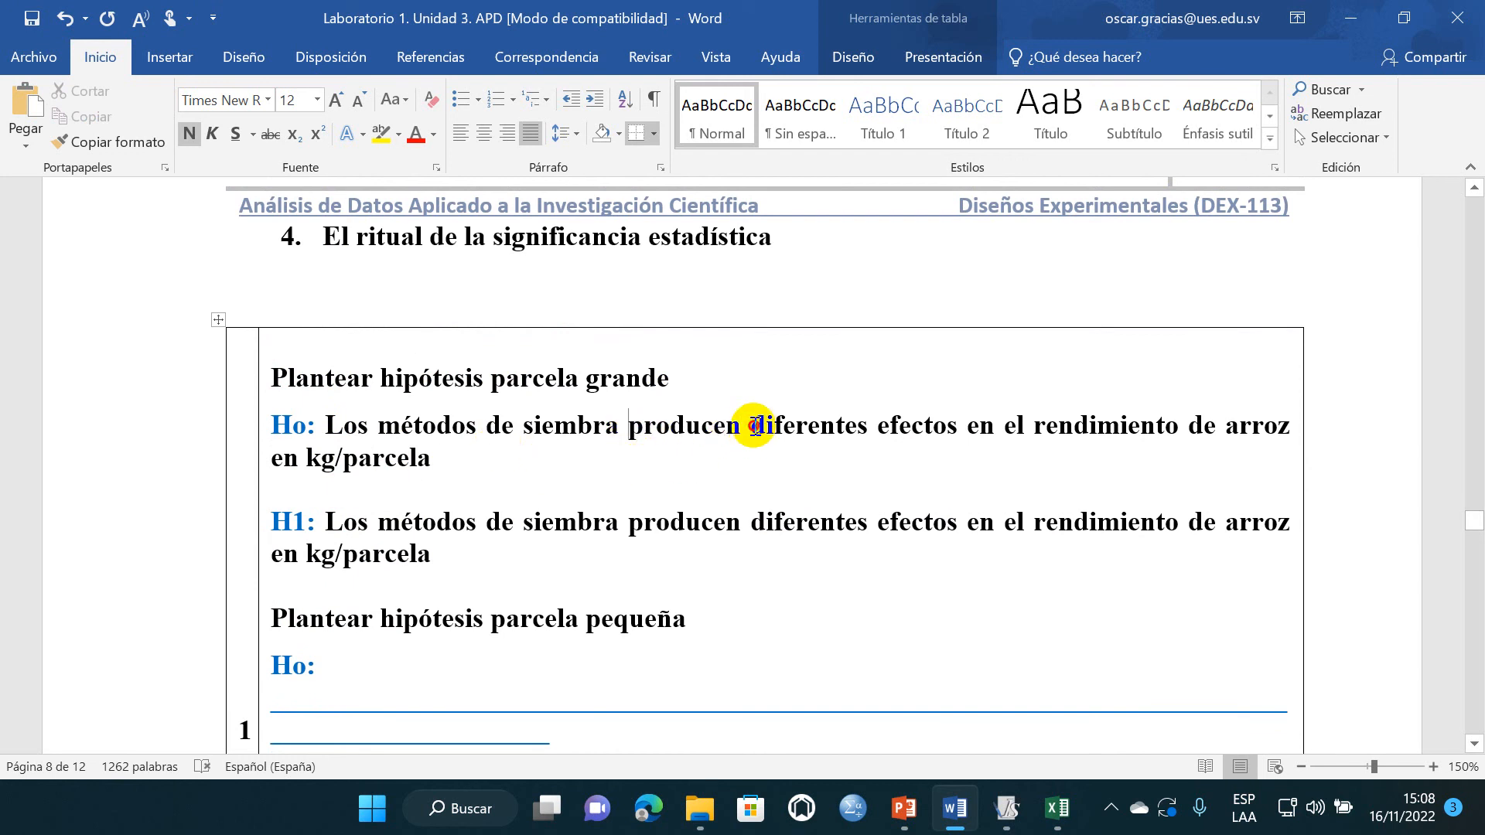
pyautogui.moveTo(752, 426); pyautogui.dragTo(872, 456)
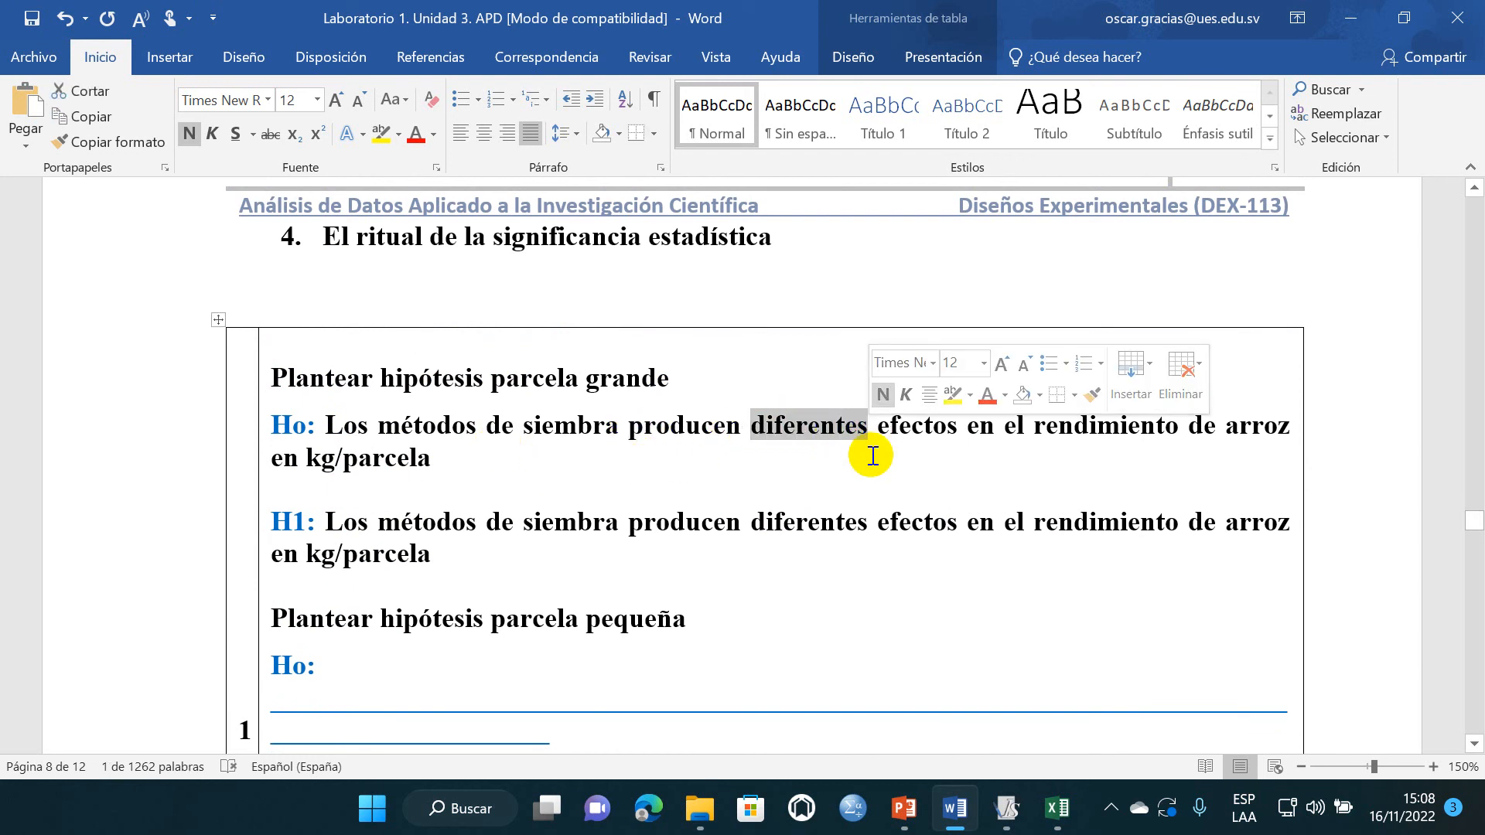
pyautogui.write('similares')
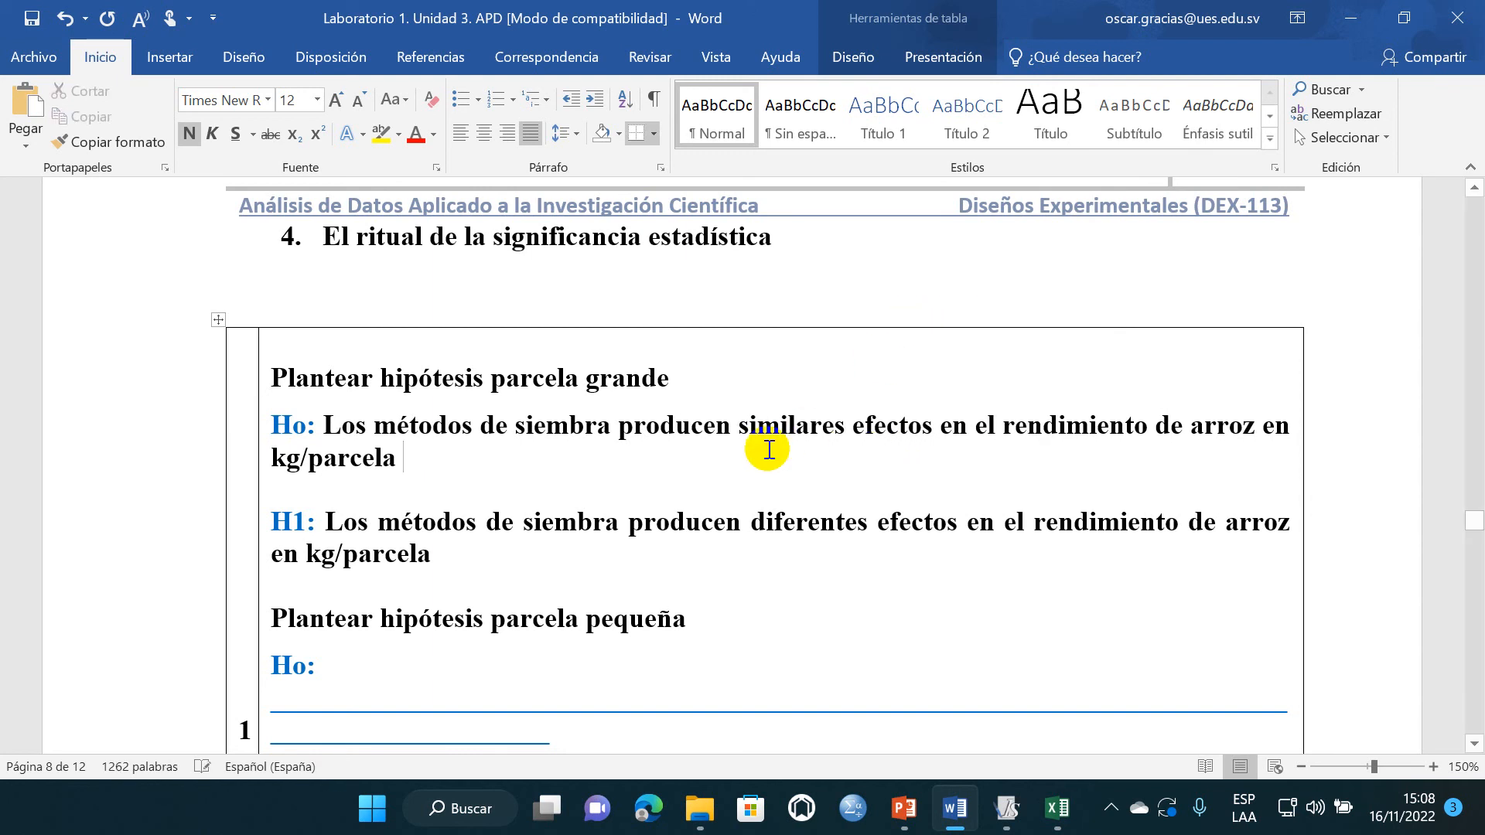
# - Reword H1 of parcela pequeña as "Las variedades producen diferentes efectos en el rendimiento de arroz en kg/parcela"
pyautogui.scroll(-2, 485, 608)
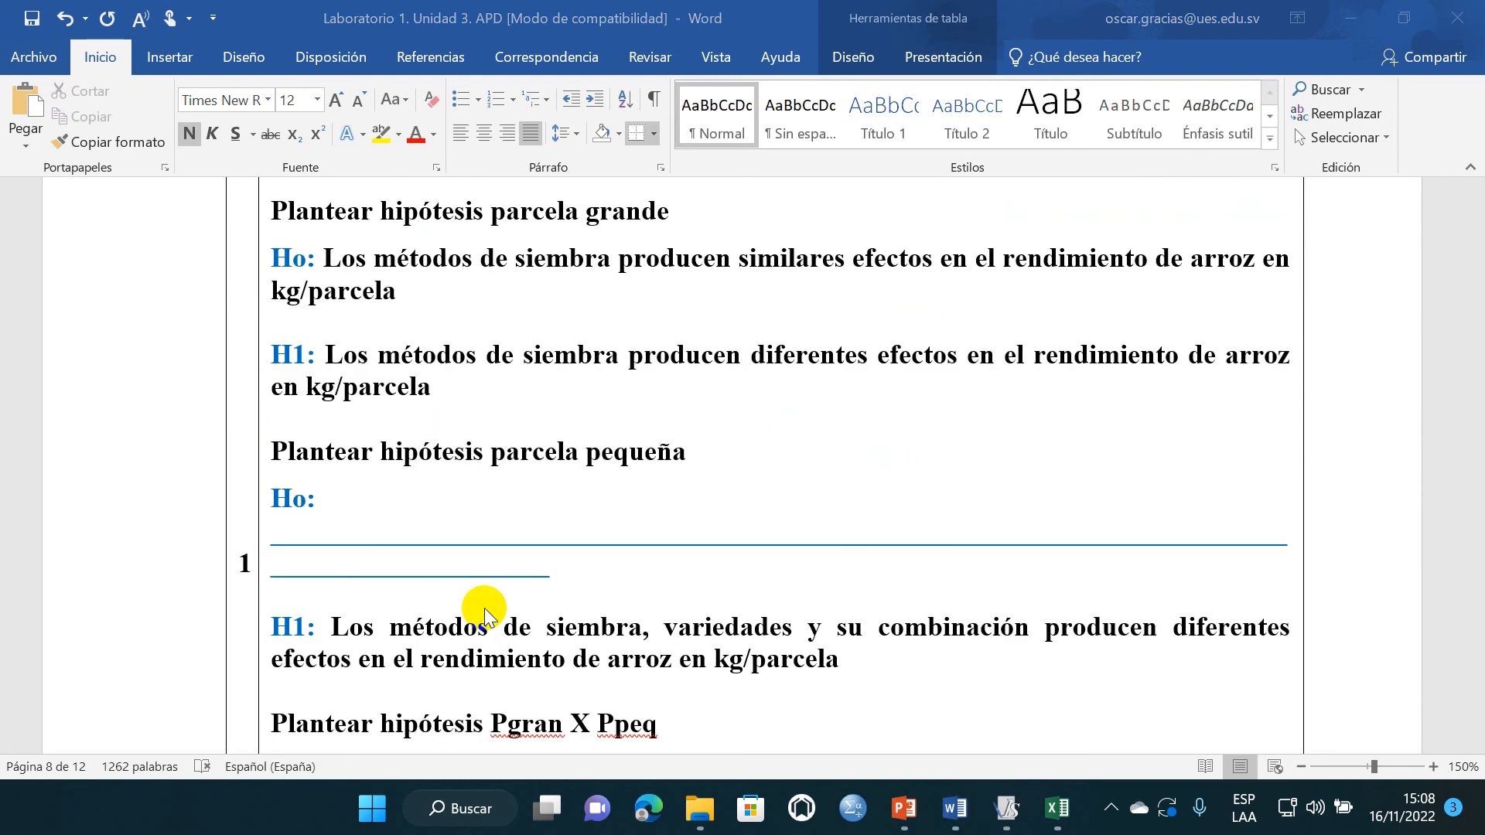
pyautogui.scroll(-2, 443, 526)
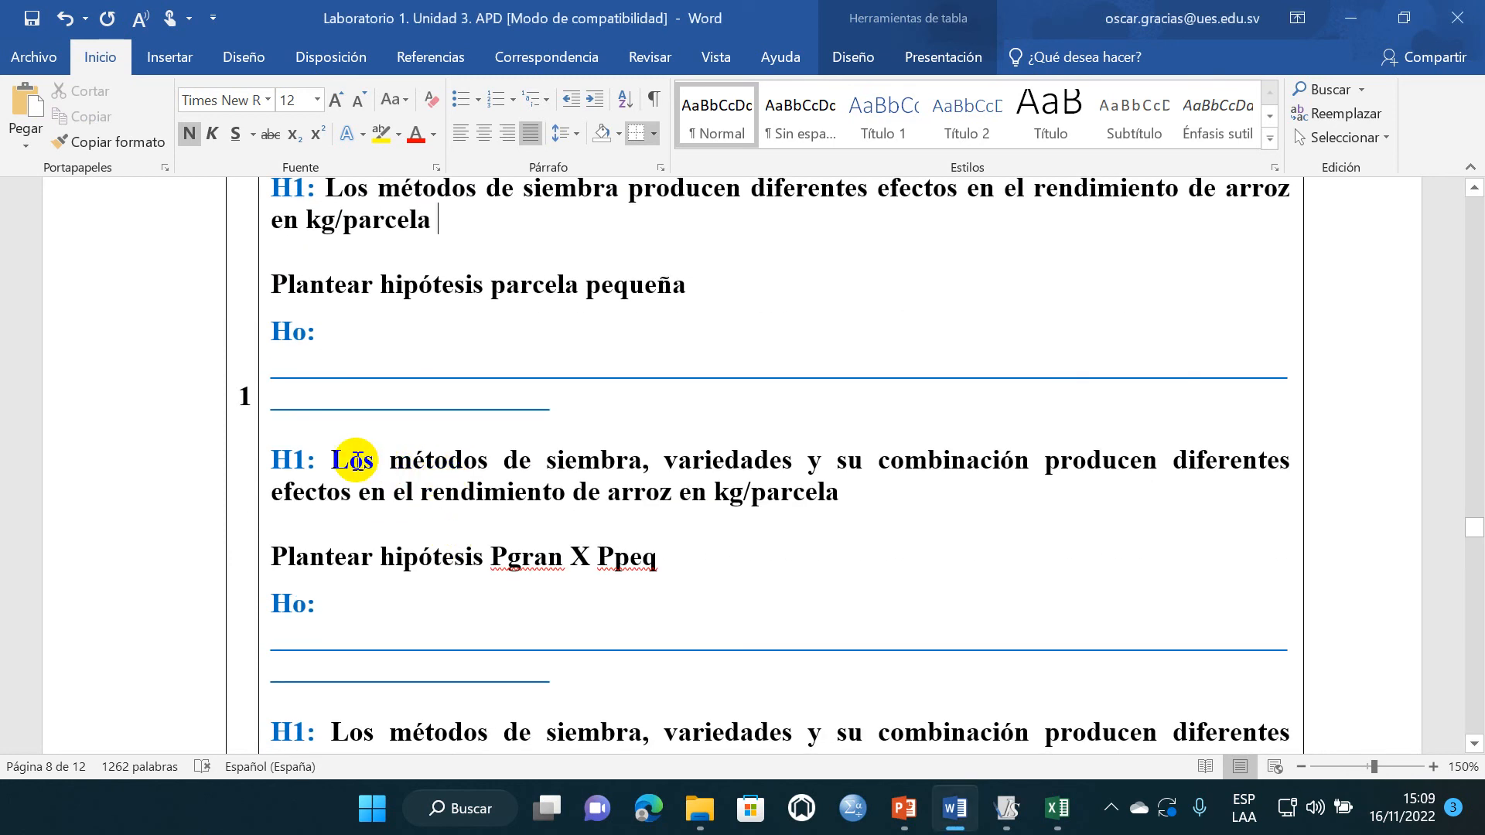
pyautogui.moveTo(356, 463); pyautogui.dragTo(648, 467)
pyautogui.press('Delete')
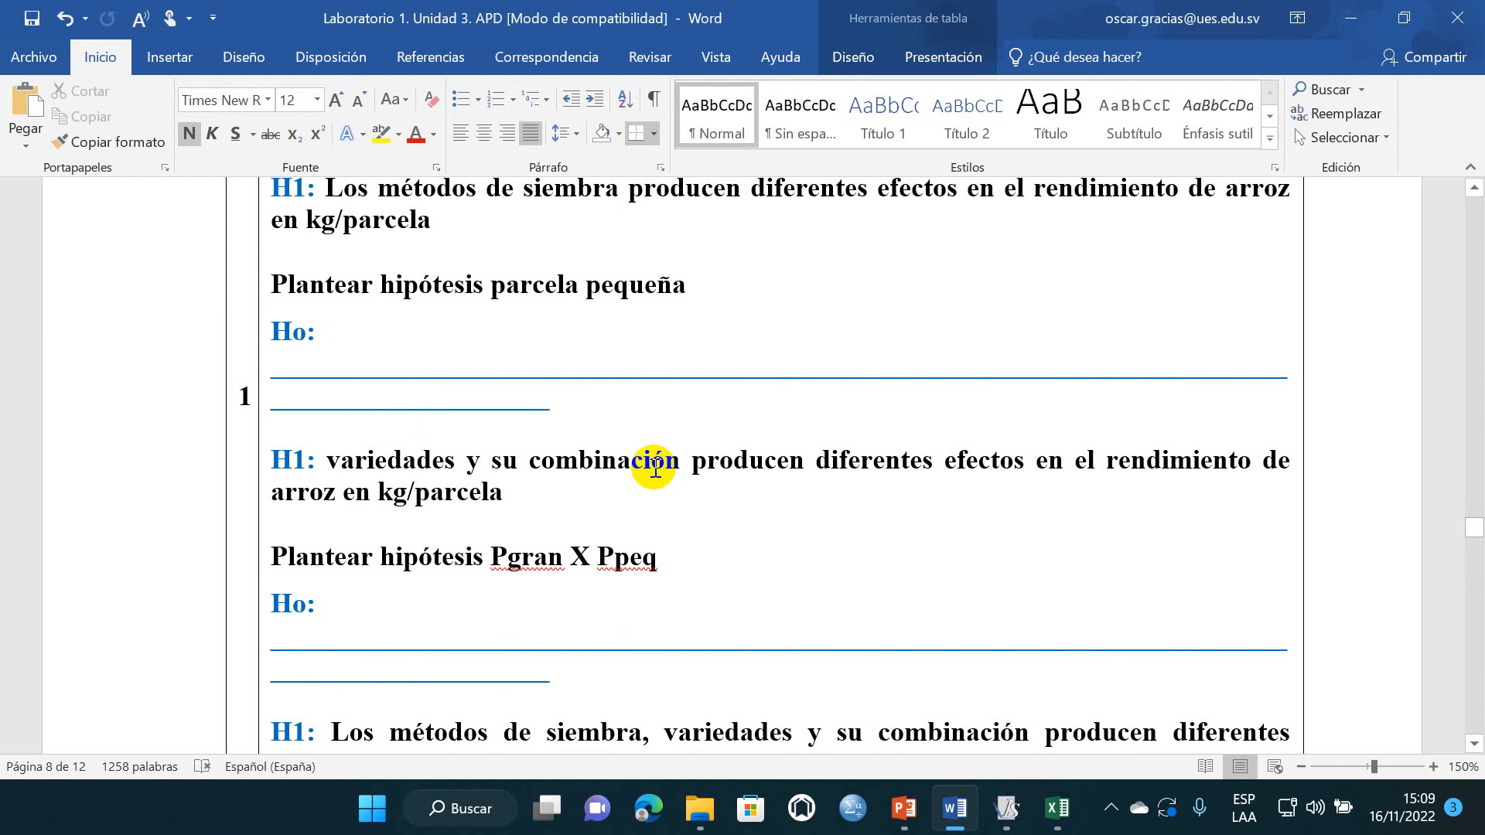
pyautogui.write('Las')
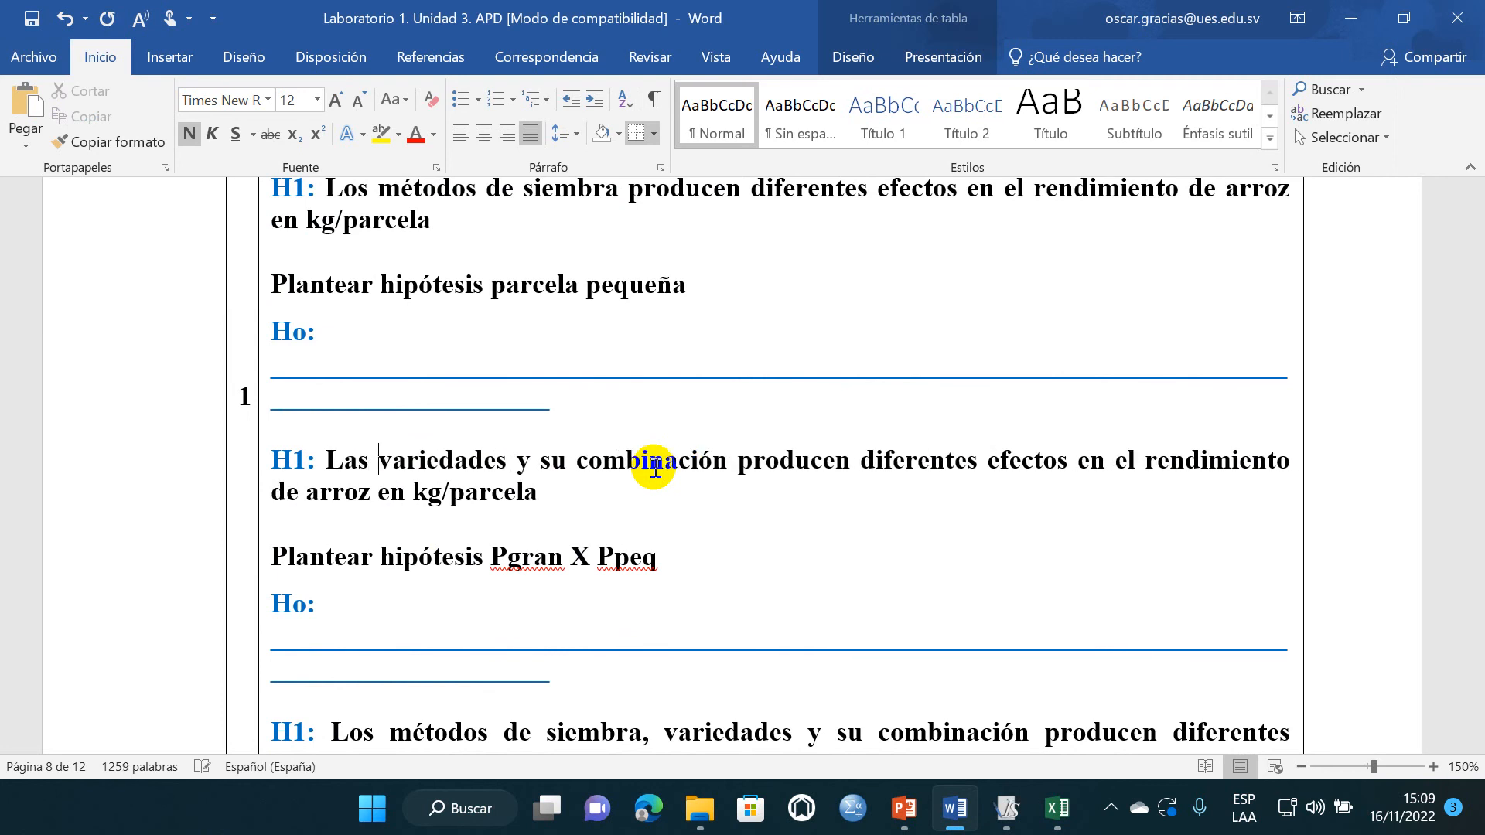
pyautogui.moveTo(522, 463); pyautogui.dragTo(708, 461)
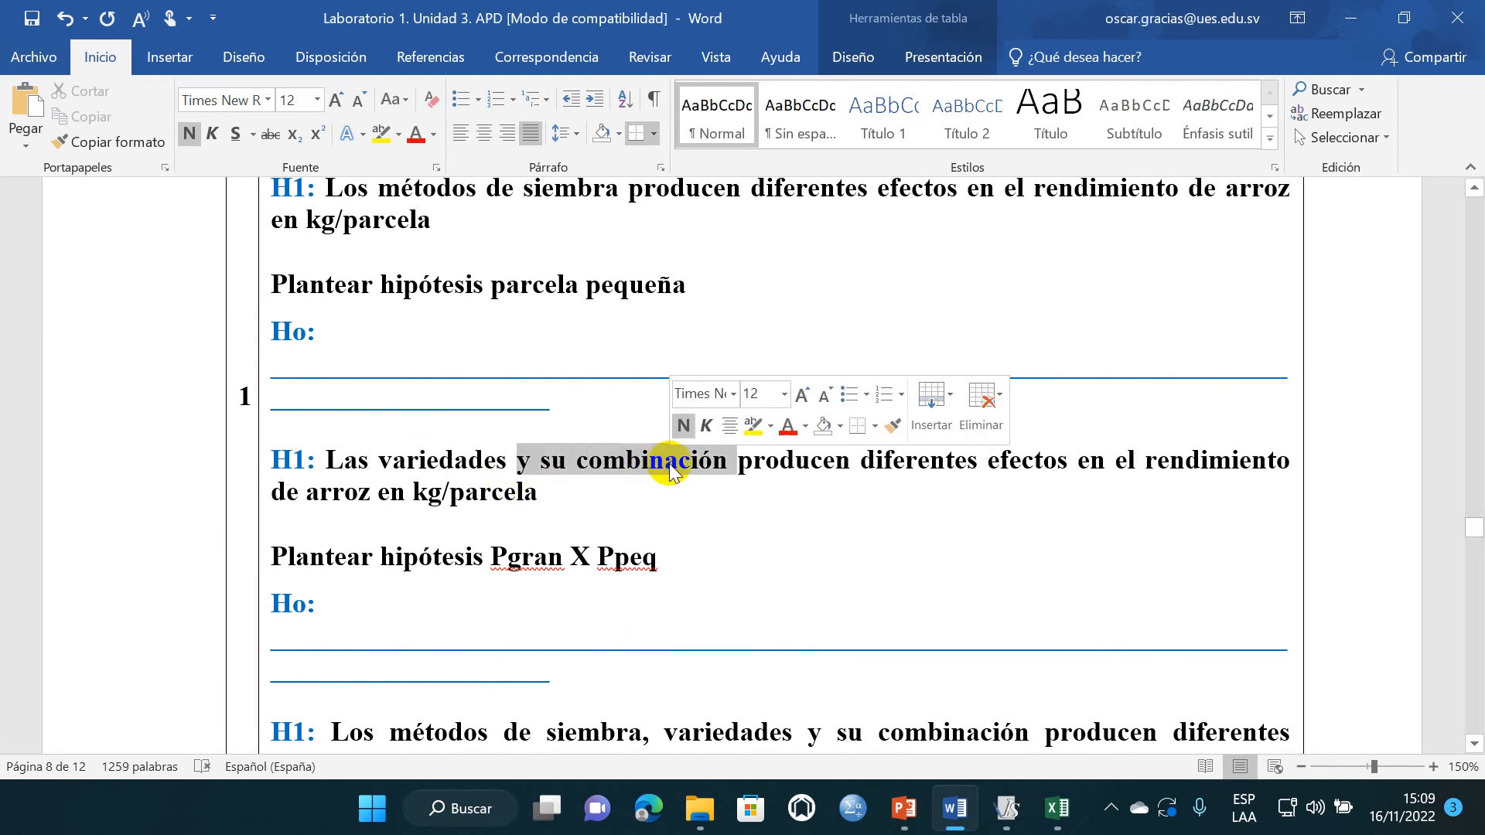
pyautogui.press('Delete')
# - Copy the parcela pequeña H1 sentence over its Ho blank lines and change "diferentes" to "similares" in Ho
pyautogui.moveTo(434, 487); pyautogui.dragTo(348, 465)
pyautogui.hotkey('ctrl', 'c')
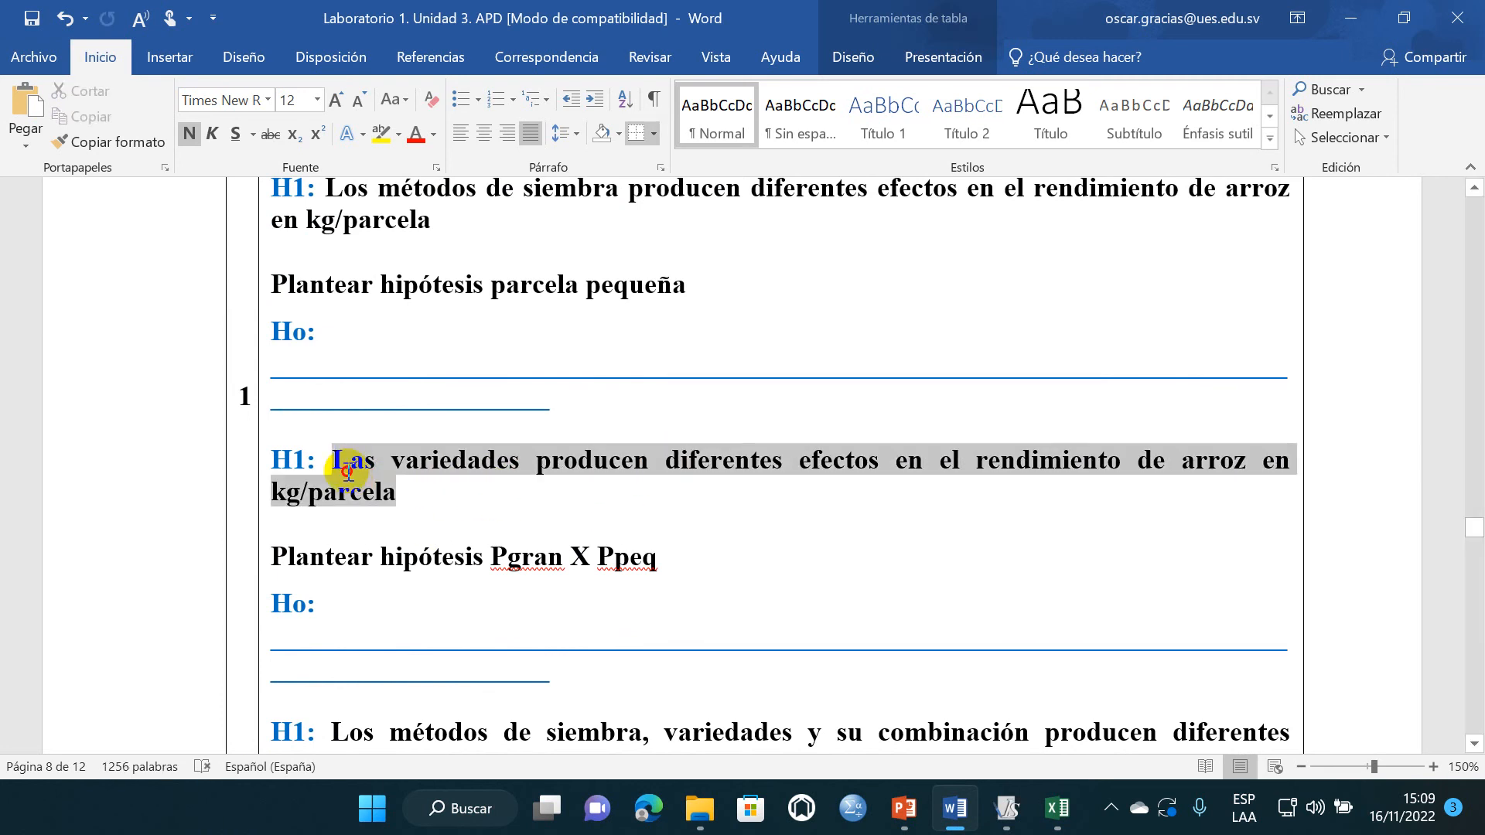
pyautogui.moveTo(557, 404); pyautogui.dragTo(265, 373)
pyautogui.hotkey('ctrl', 'v')
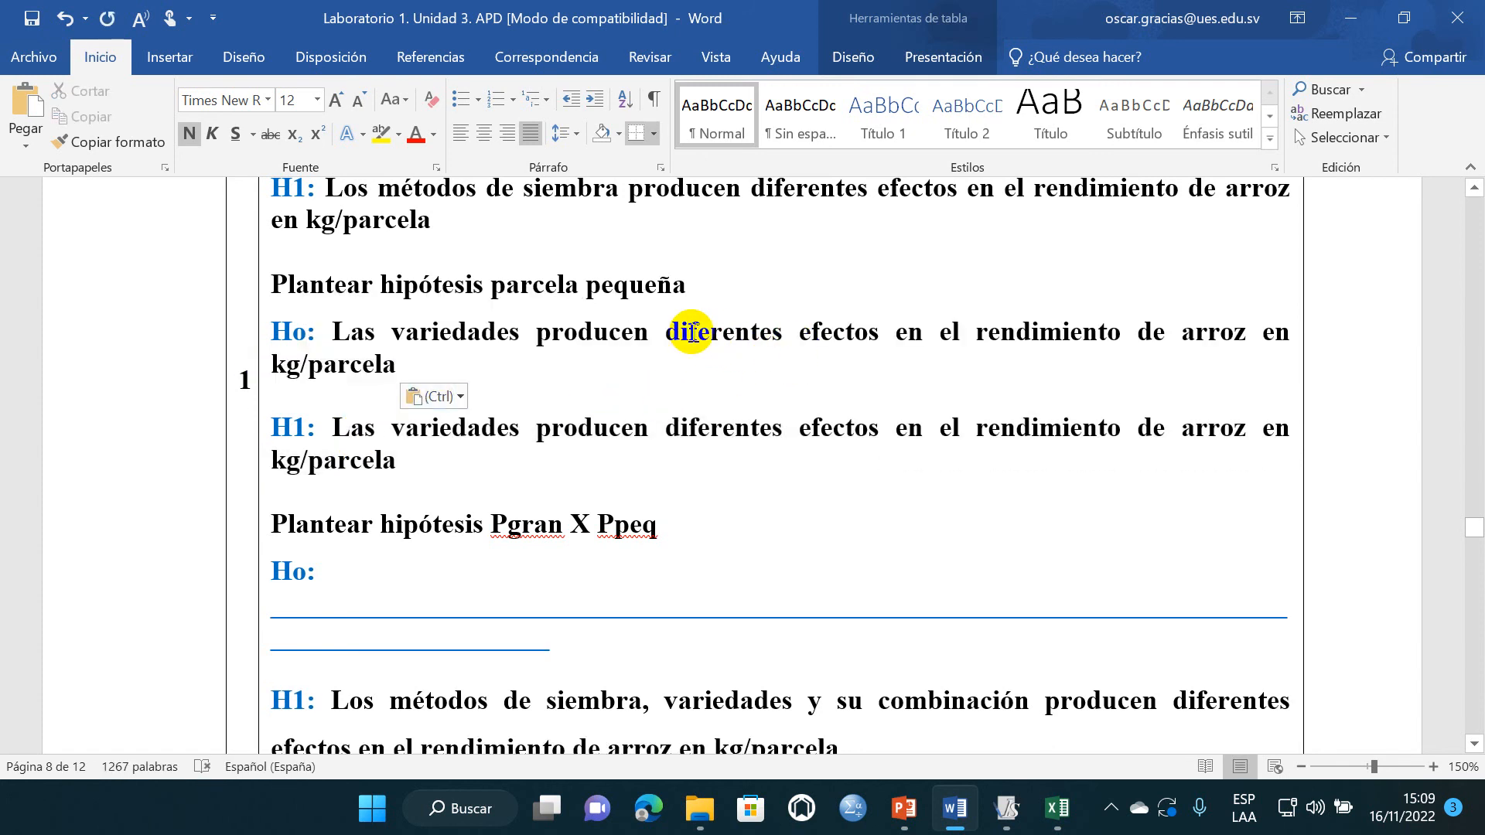
pyautogui.moveTo(666, 333); pyautogui.dragTo(781, 334)
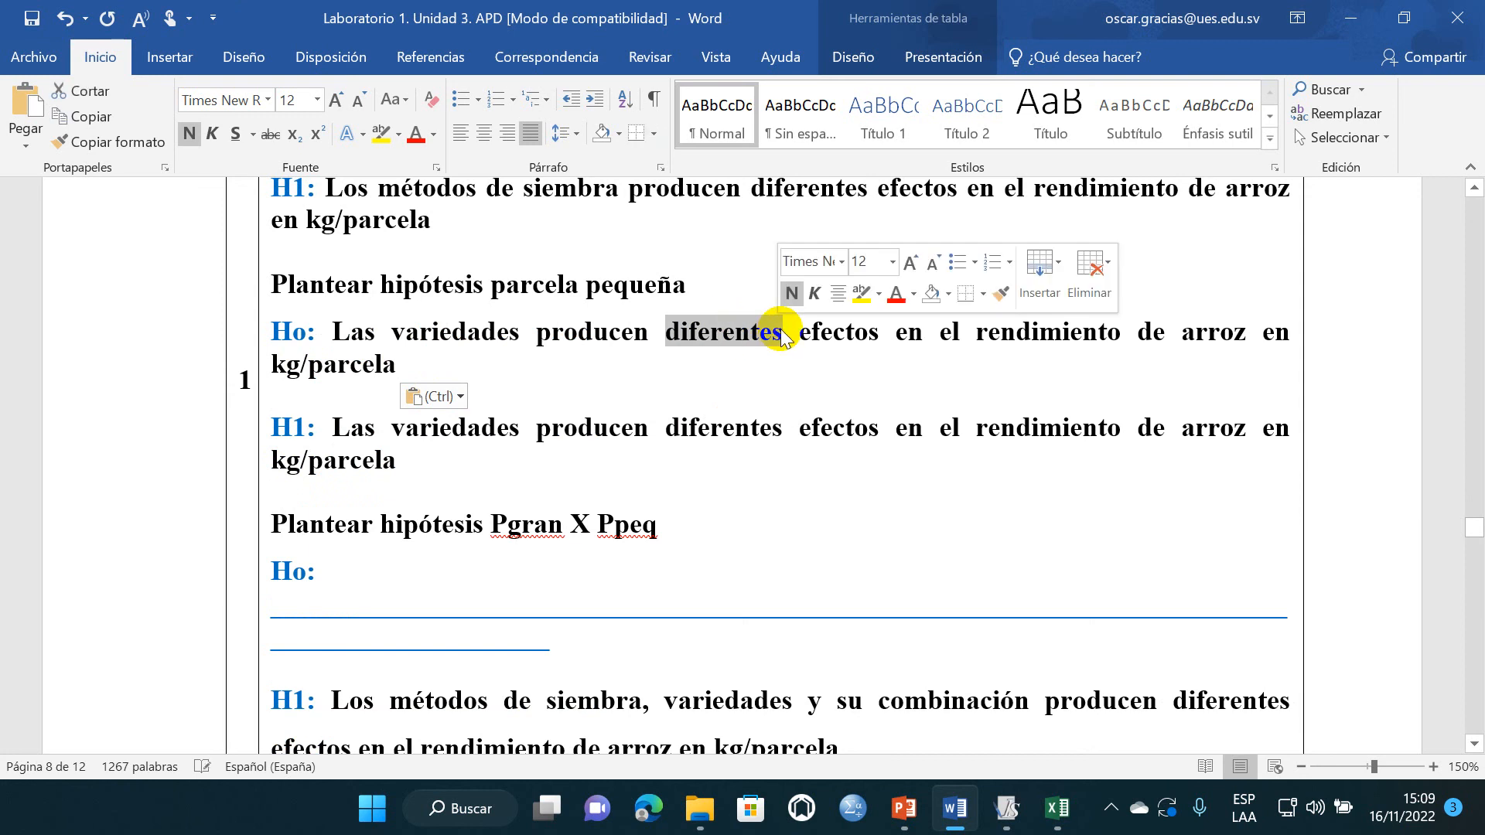
pyautogui.write('similares')
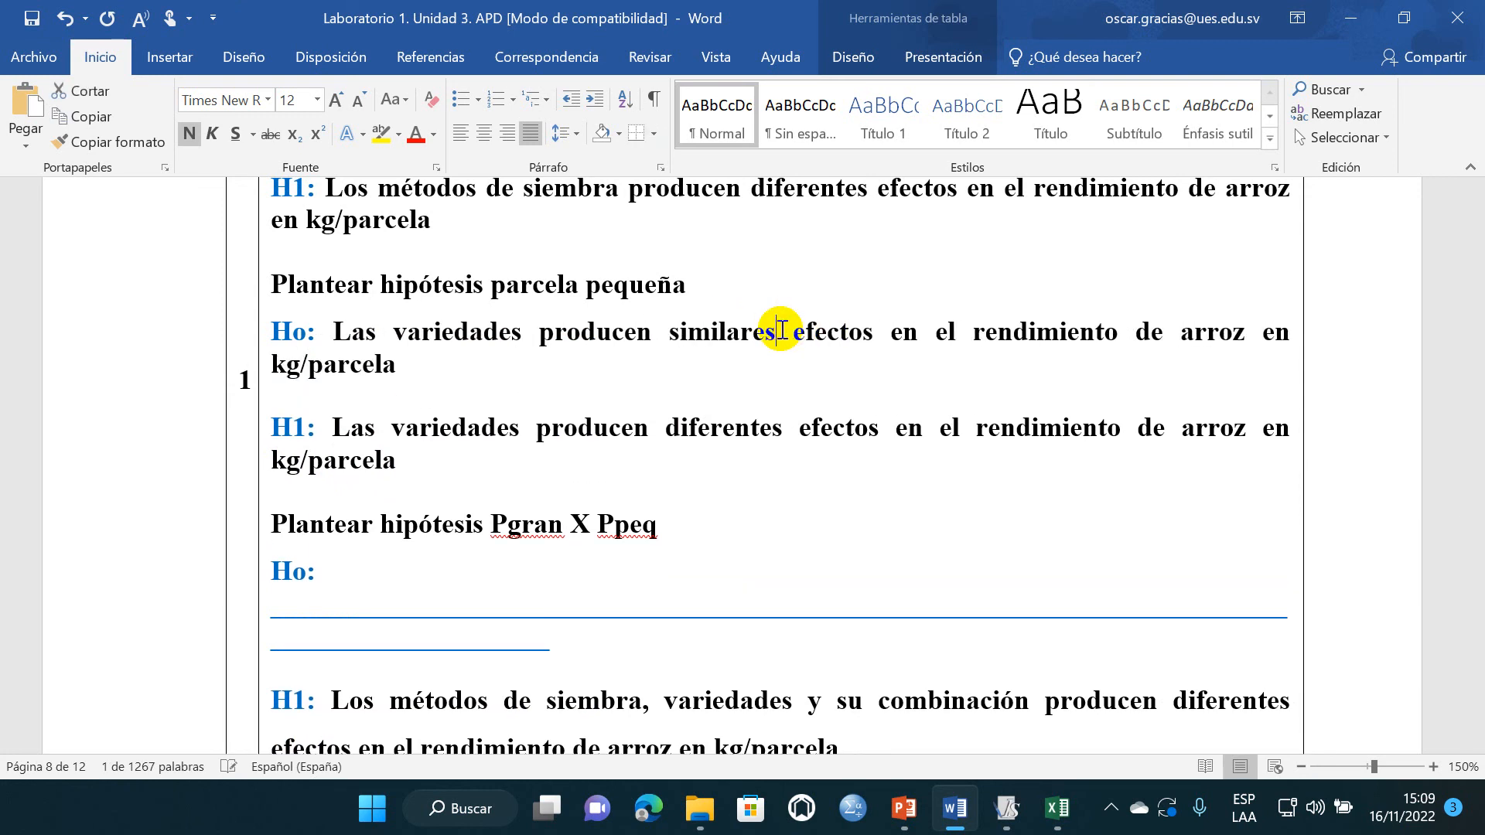
pyautogui.click(617, 520)
# - Replace "Los métodos de siembra, variedades y su" with "La" in H1 of the Pgran X Ppeq hypothesis
pyautogui.scroll(-5, 588, 518)
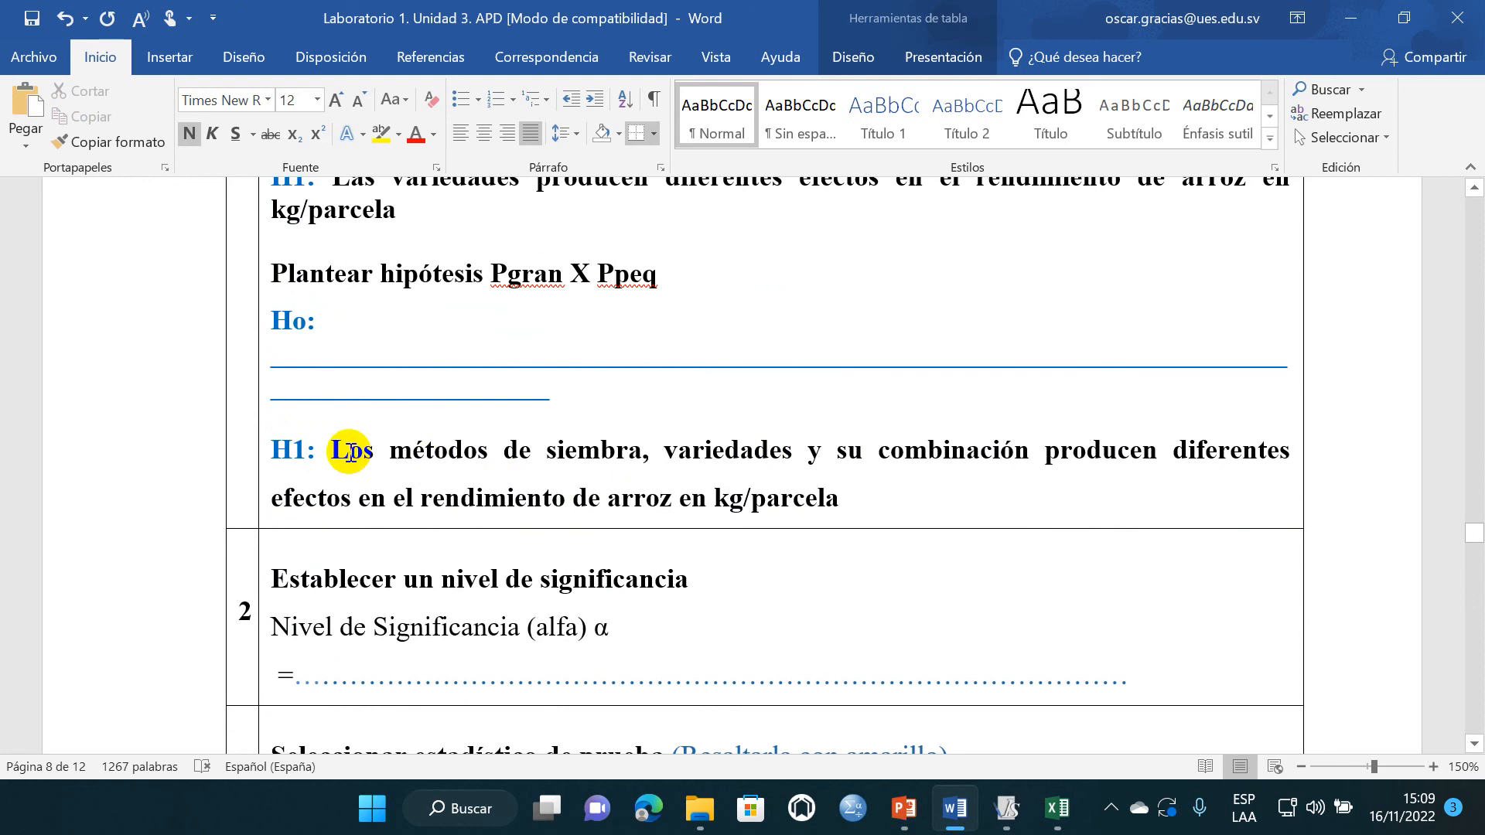
pyautogui.moveTo(335, 449); pyautogui.dragTo(858, 464)
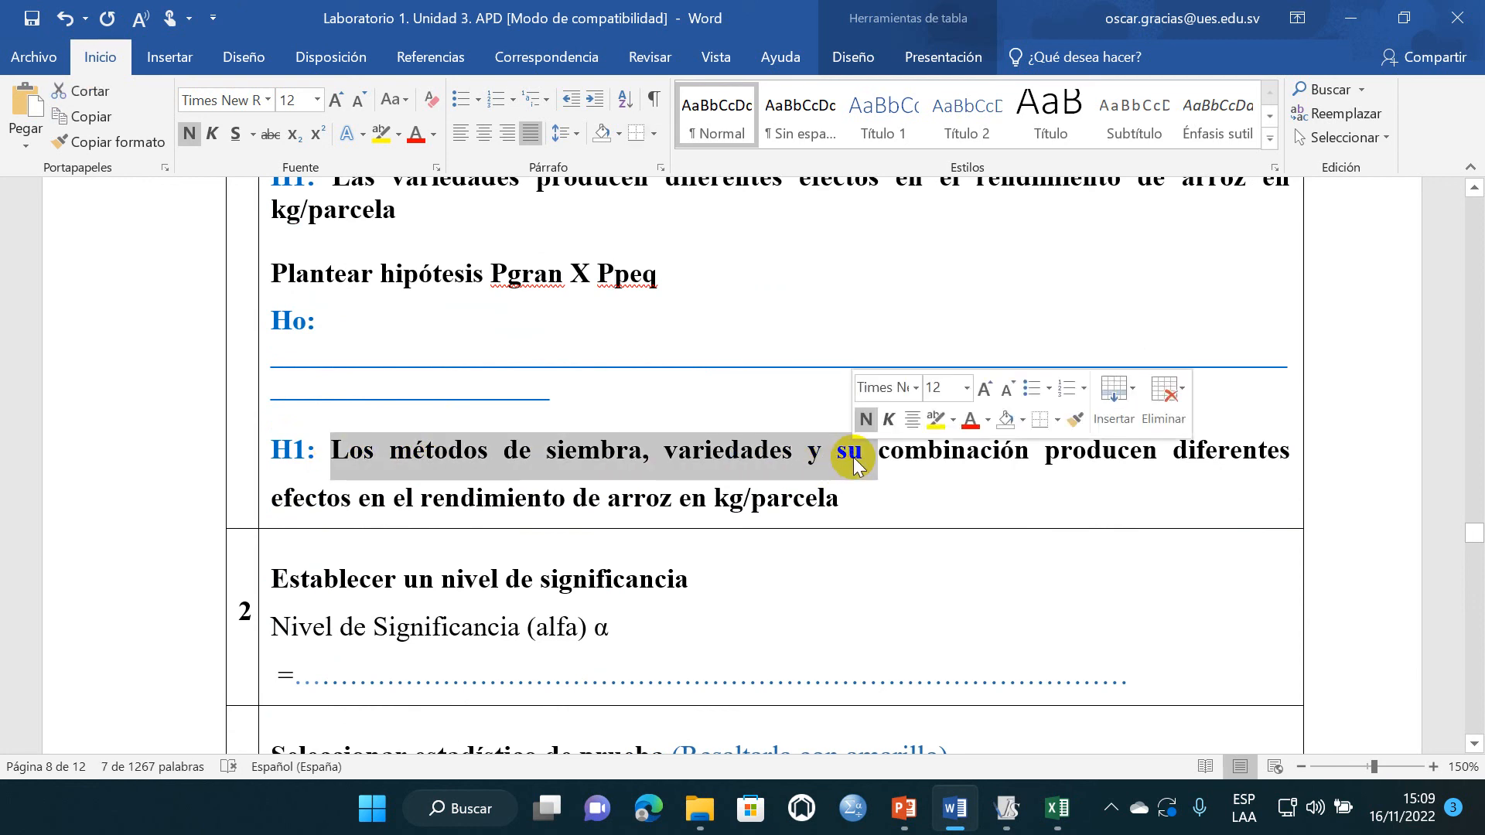
pyautogui.write('La')
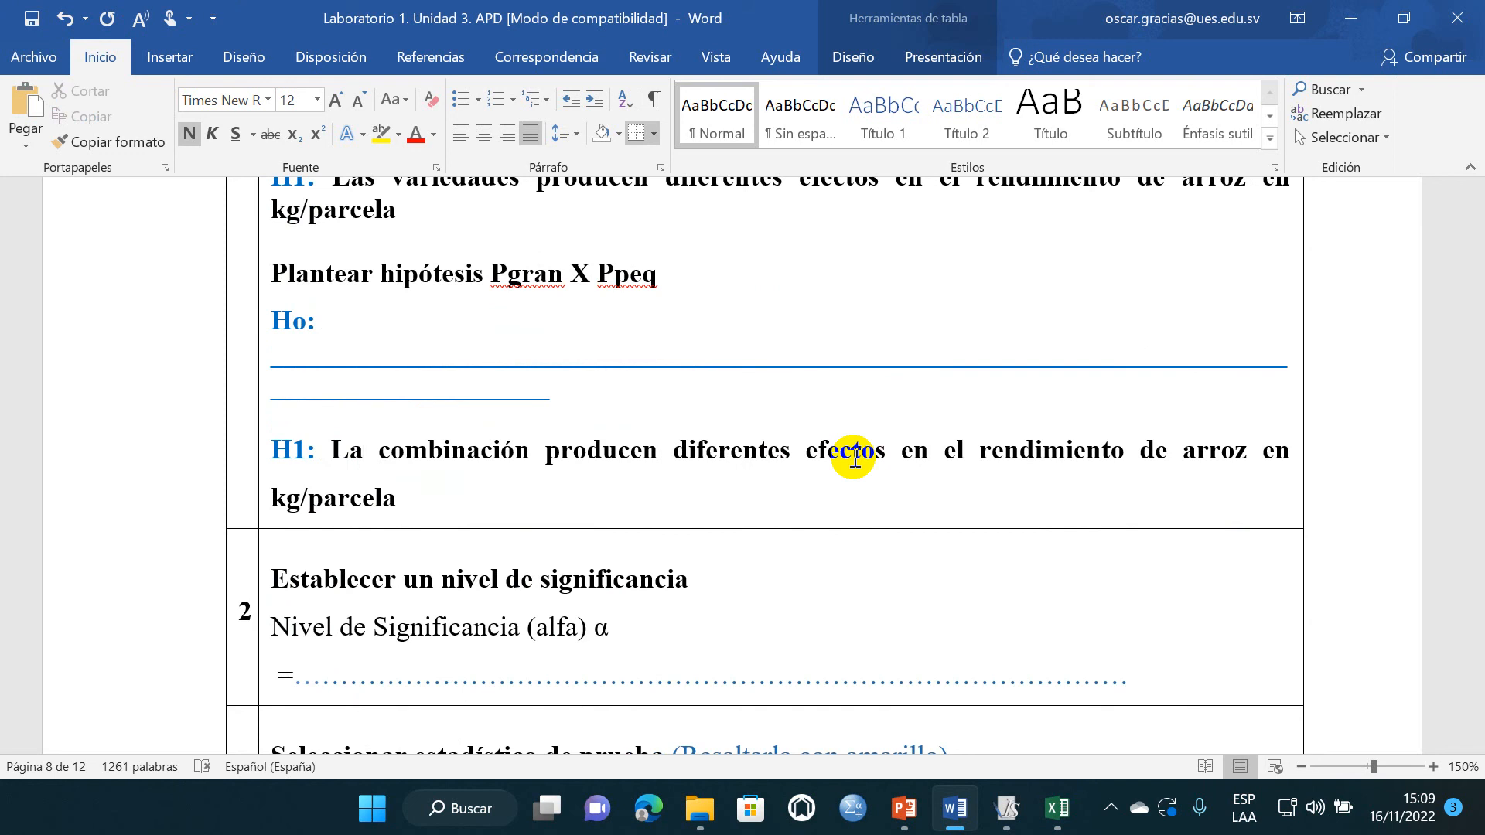
# - Insert "de los métodos de siembra y variedades" after "La combinación" in H1 of the Pgran X Ppeq hypothesis
pyautogui.click(531, 452)
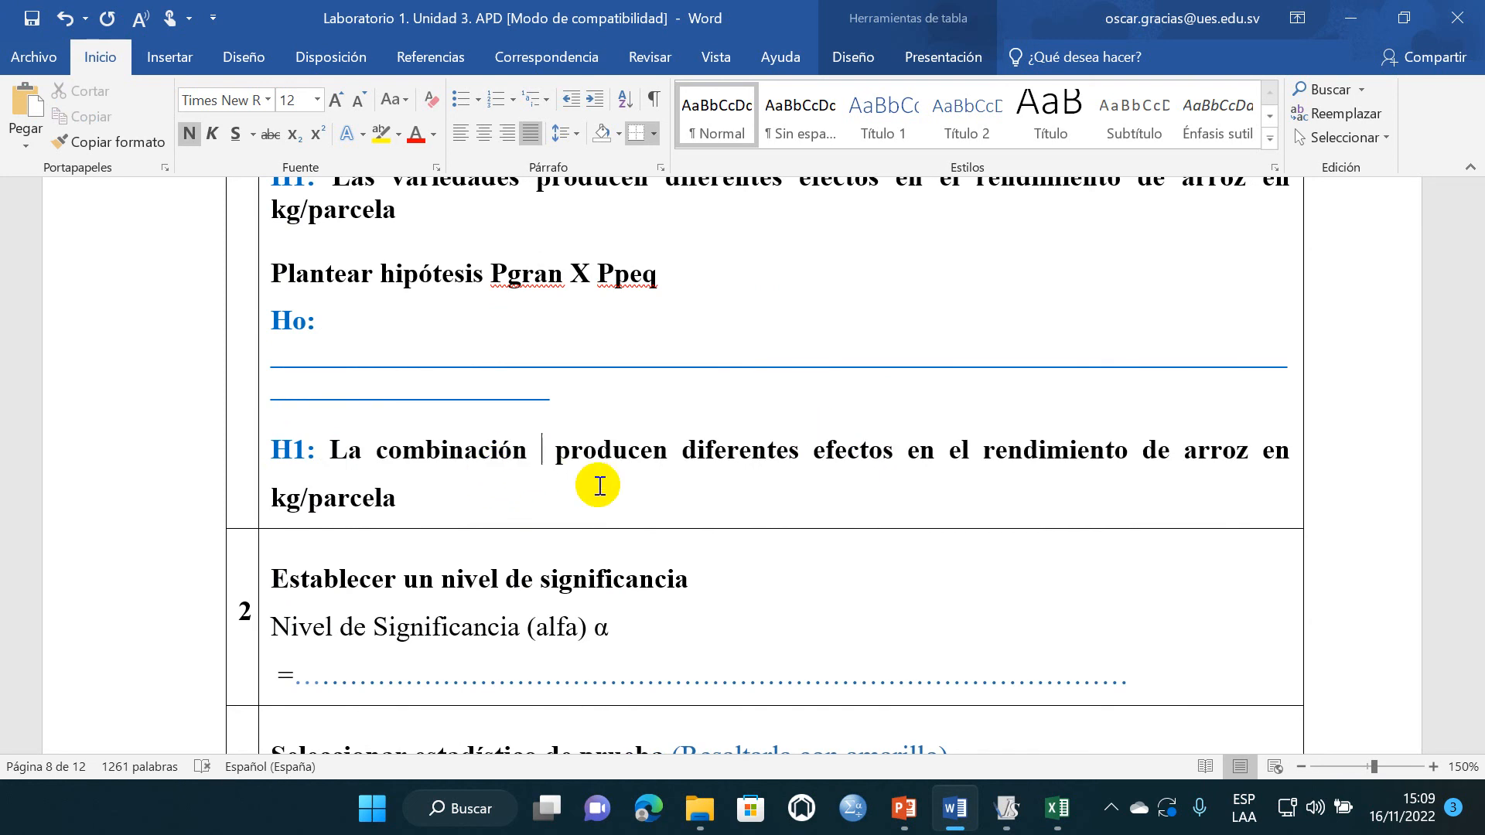
pyautogui.write('de')
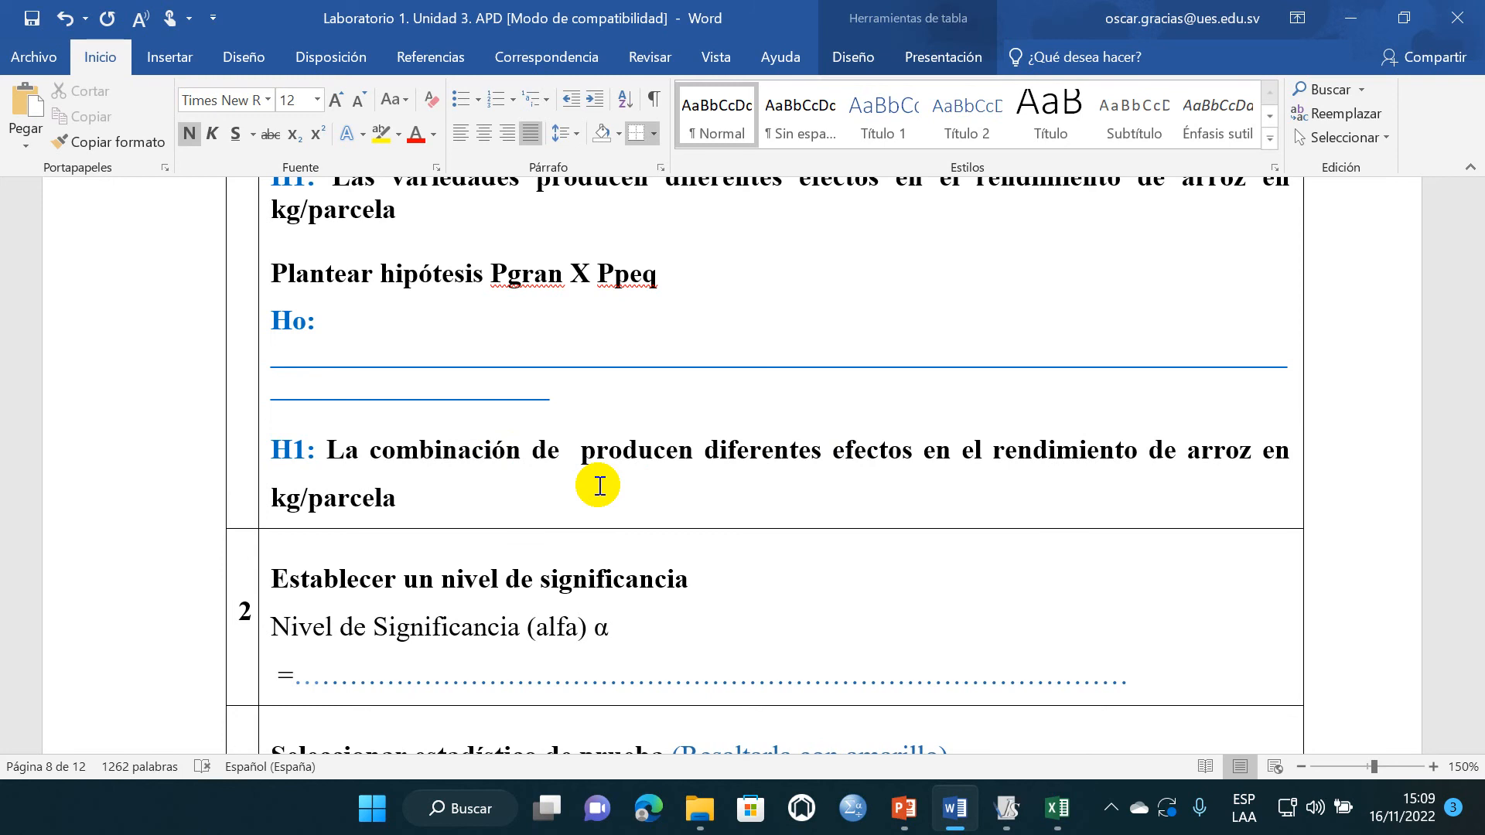
pyautogui.write('los dife')
pyautogui.press('BackSpace')
pyautogui.press('BackSpace')
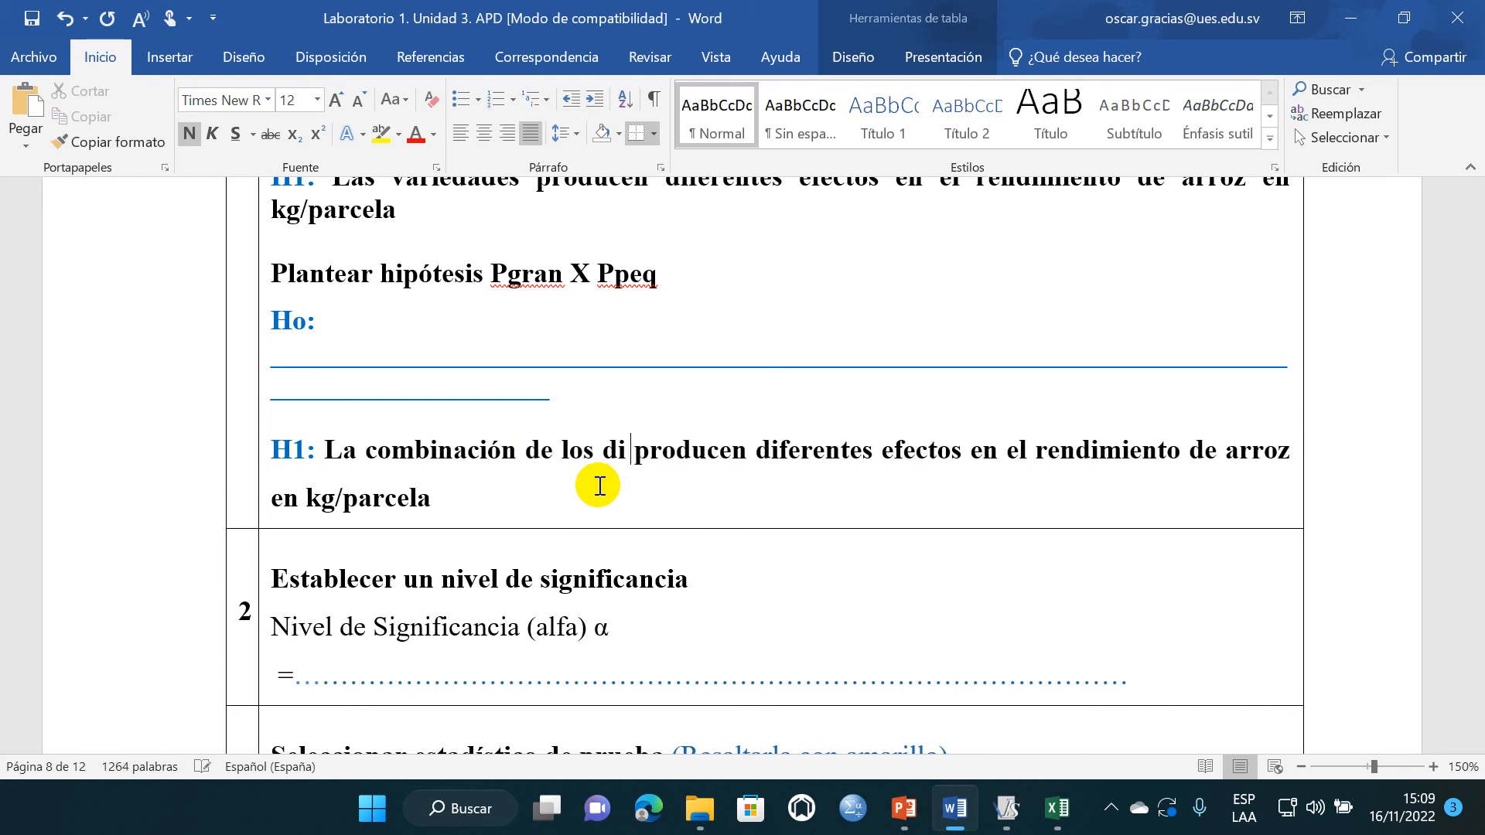
pyautogui.press('BackSpace')
pyautogui.press('BackSpace')
pyautogui.write('me')
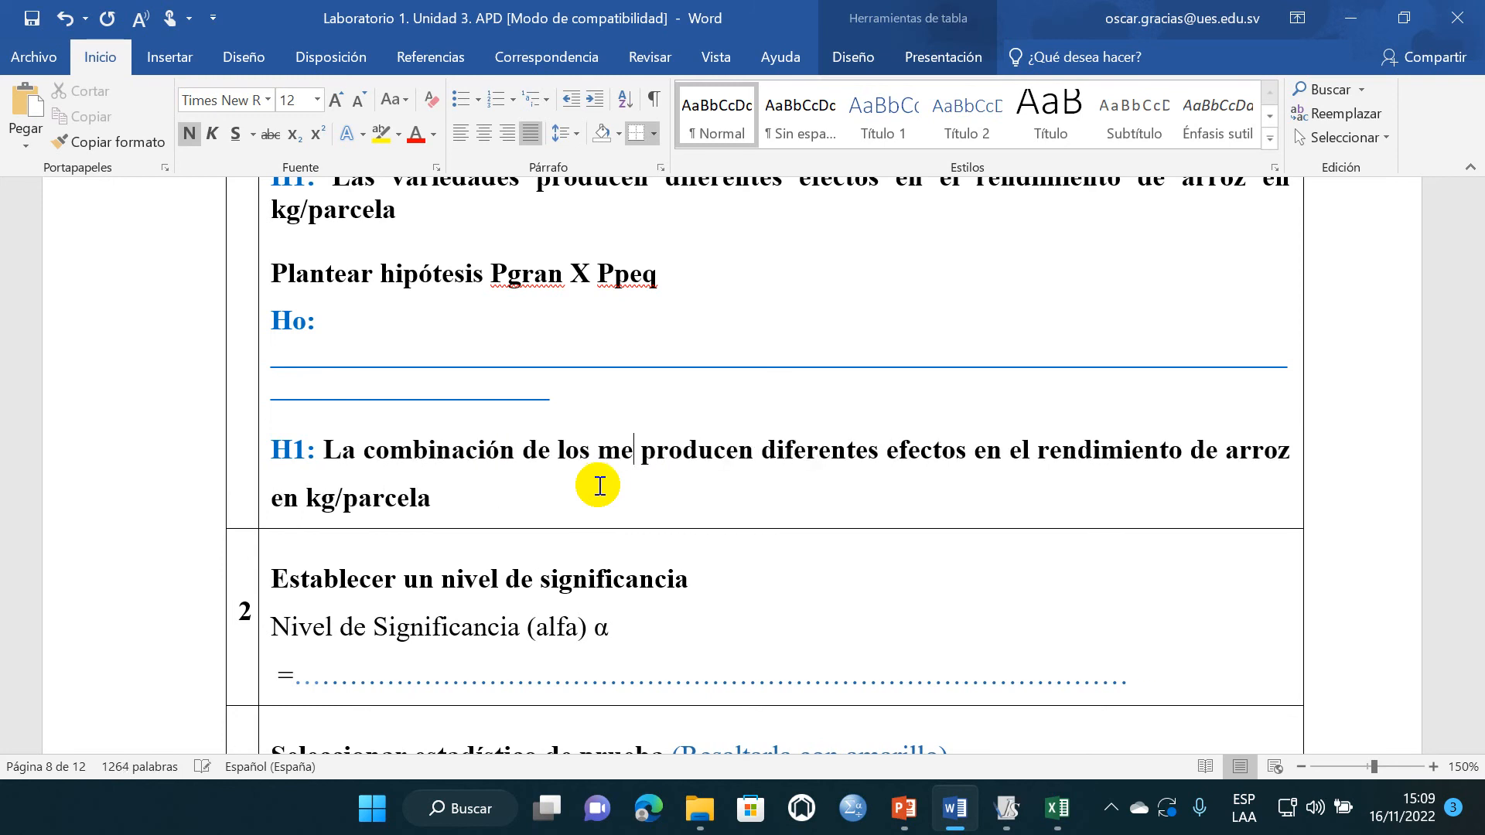
pyautogui.press('BackSpace')
pyautogui.write('étodos de ')
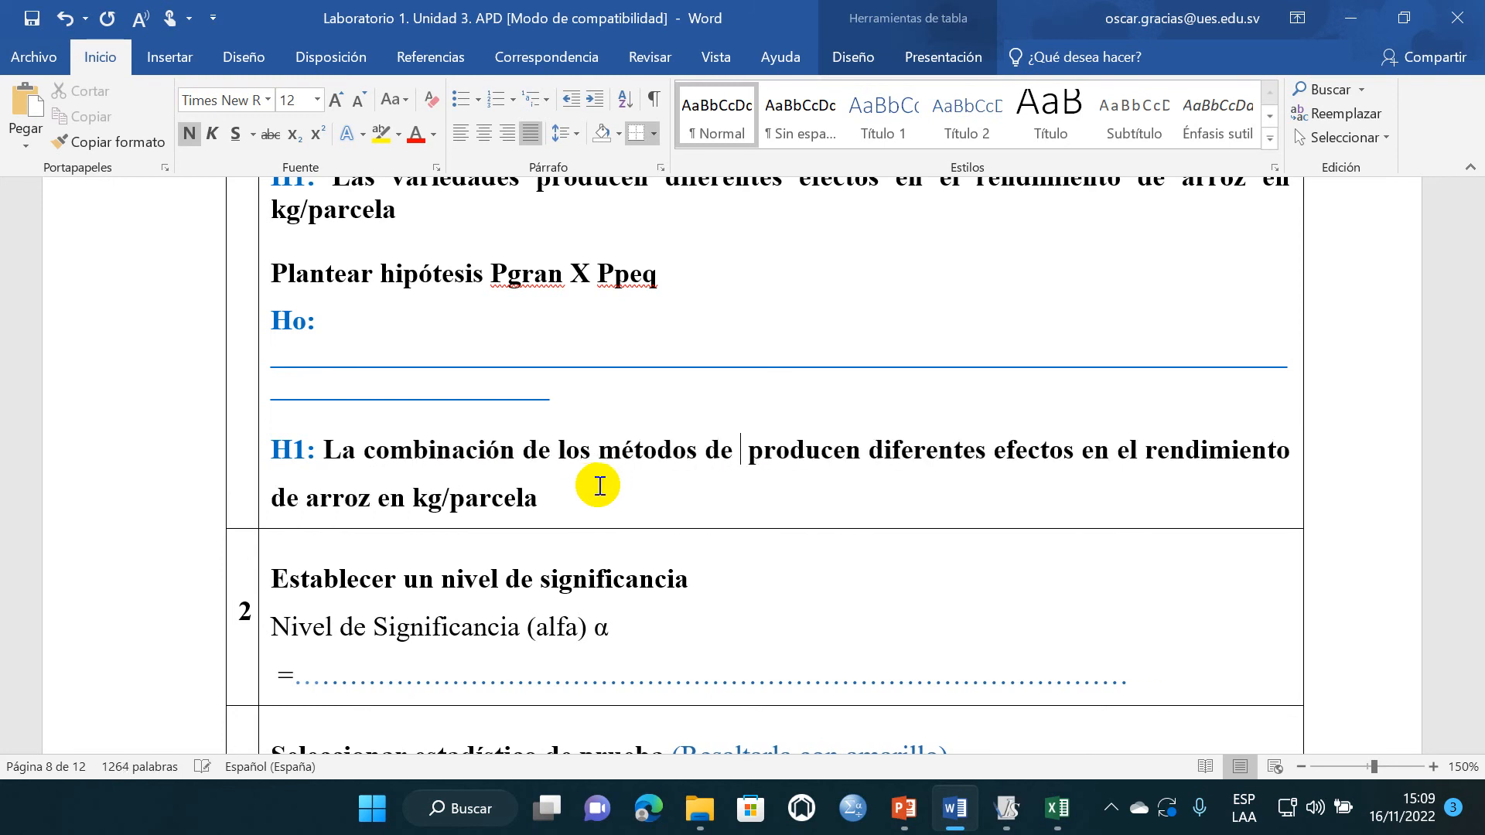
pyautogui.write('siembra y varie')
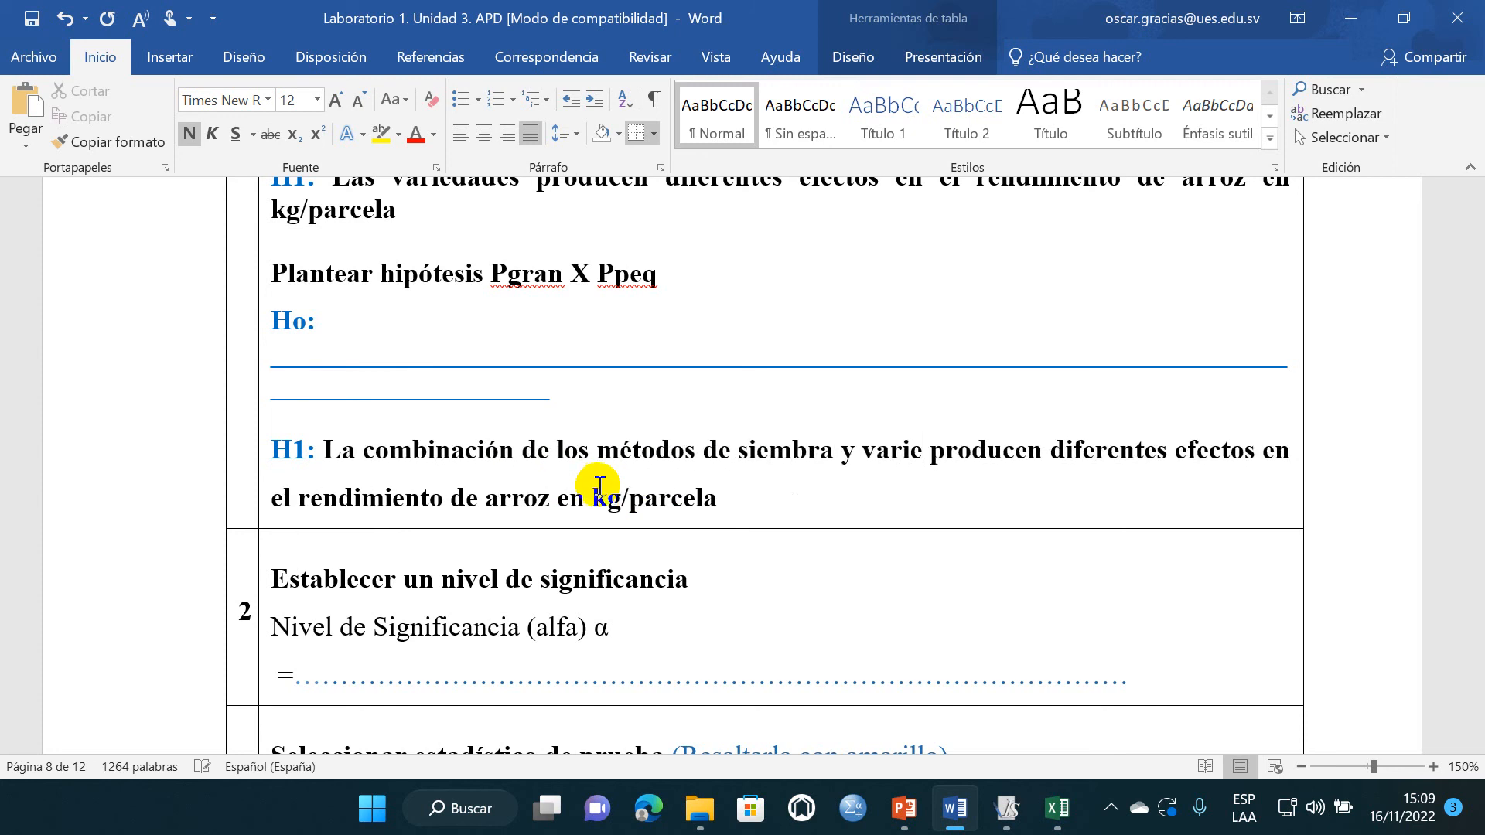
pyautogui.write('dades')
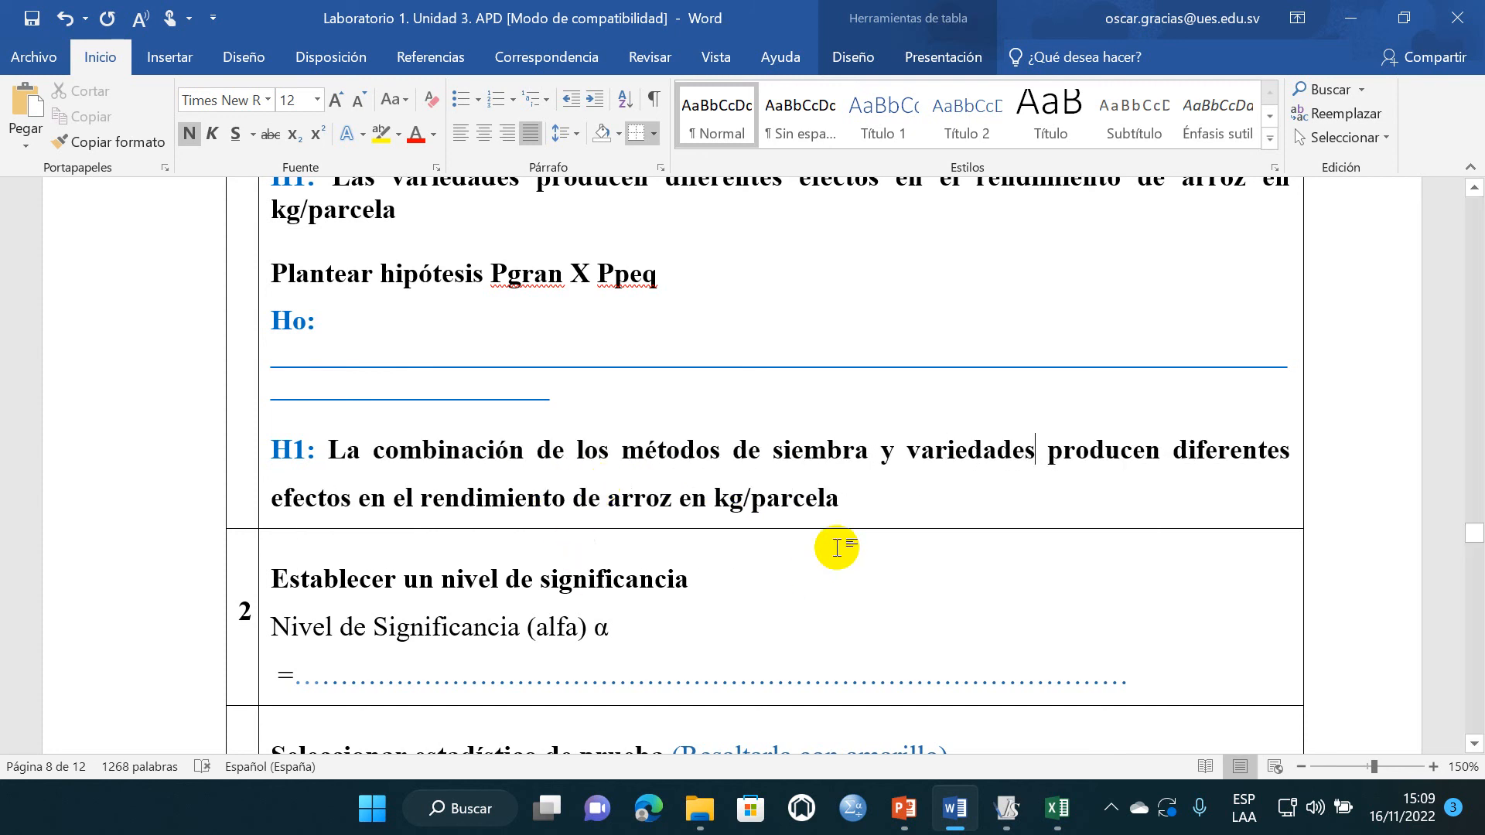
# - Copy the Pgran X Ppeq H1 sentence over its Ho blank lines and remove the extra colon
pyautogui.moveTo(875, 498); pyautogui.dragTo(317, 457)
pyautogui.hotkey('ctrl', 'c')
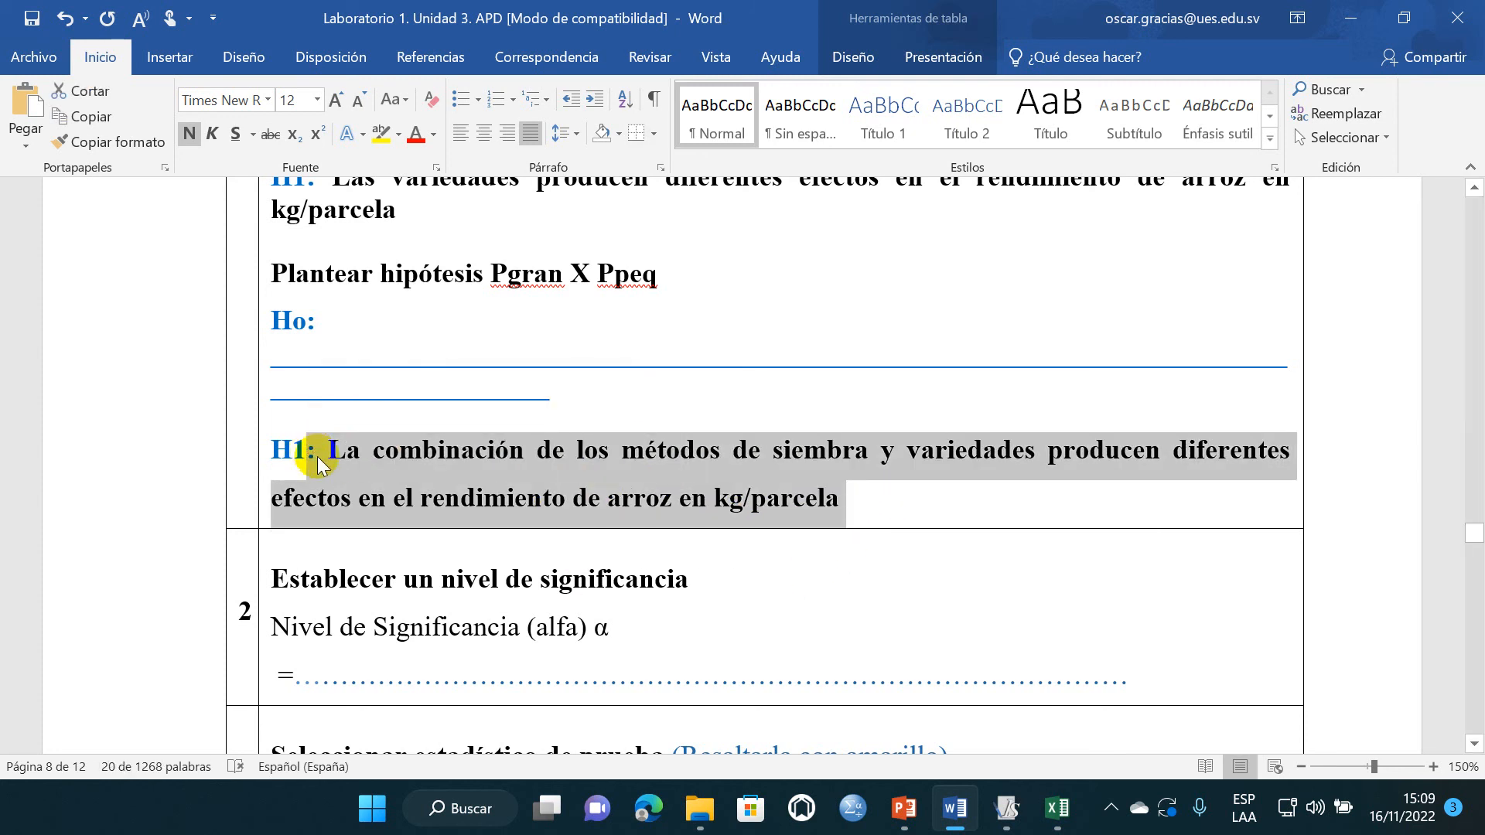
pyautogui.moveTo(576, 387); pyautogui.dragTo(279, 360)
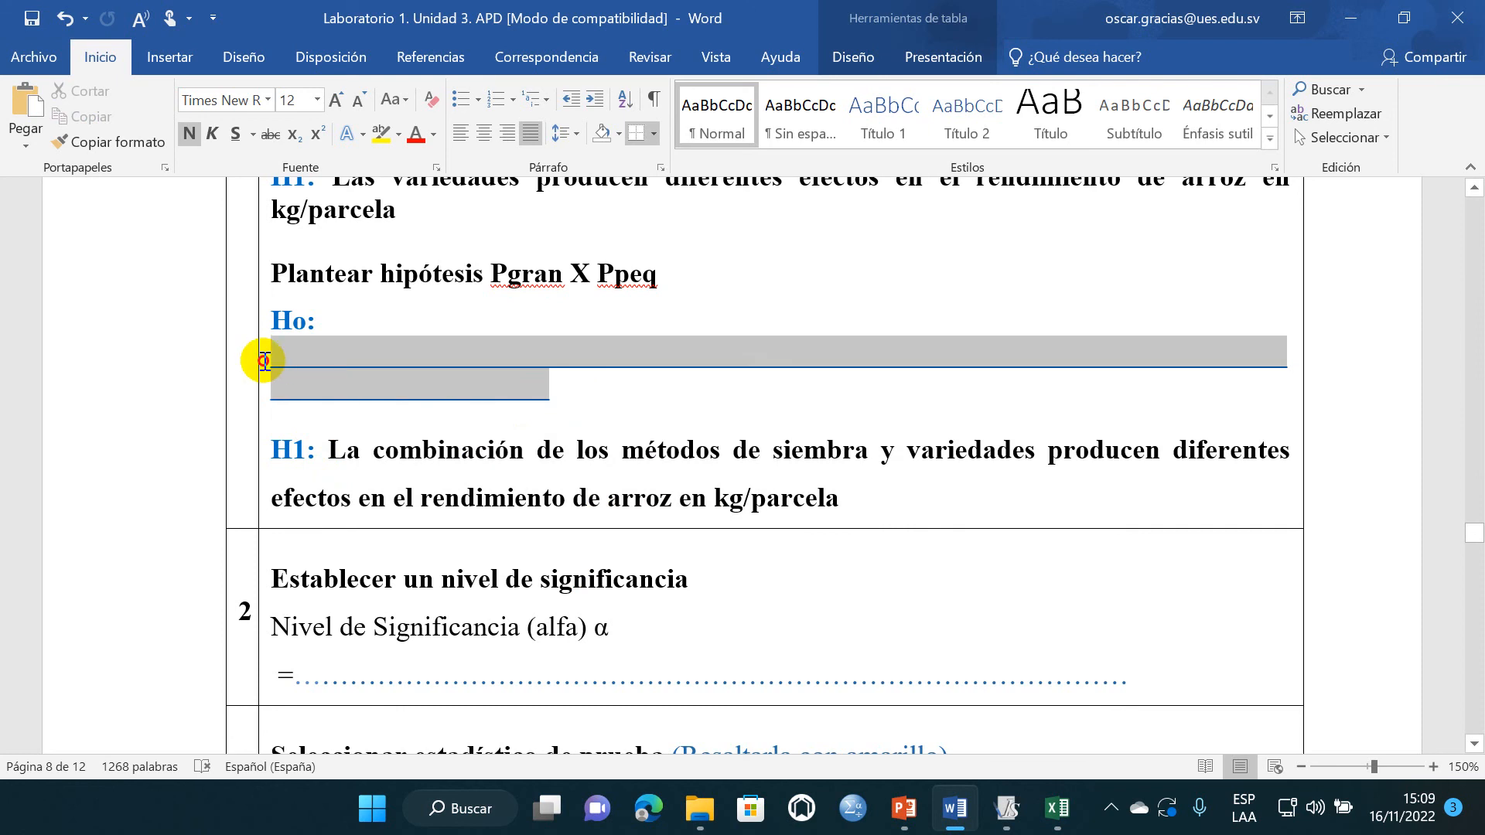
pyautogui.hotkey('ctrl', 'v')
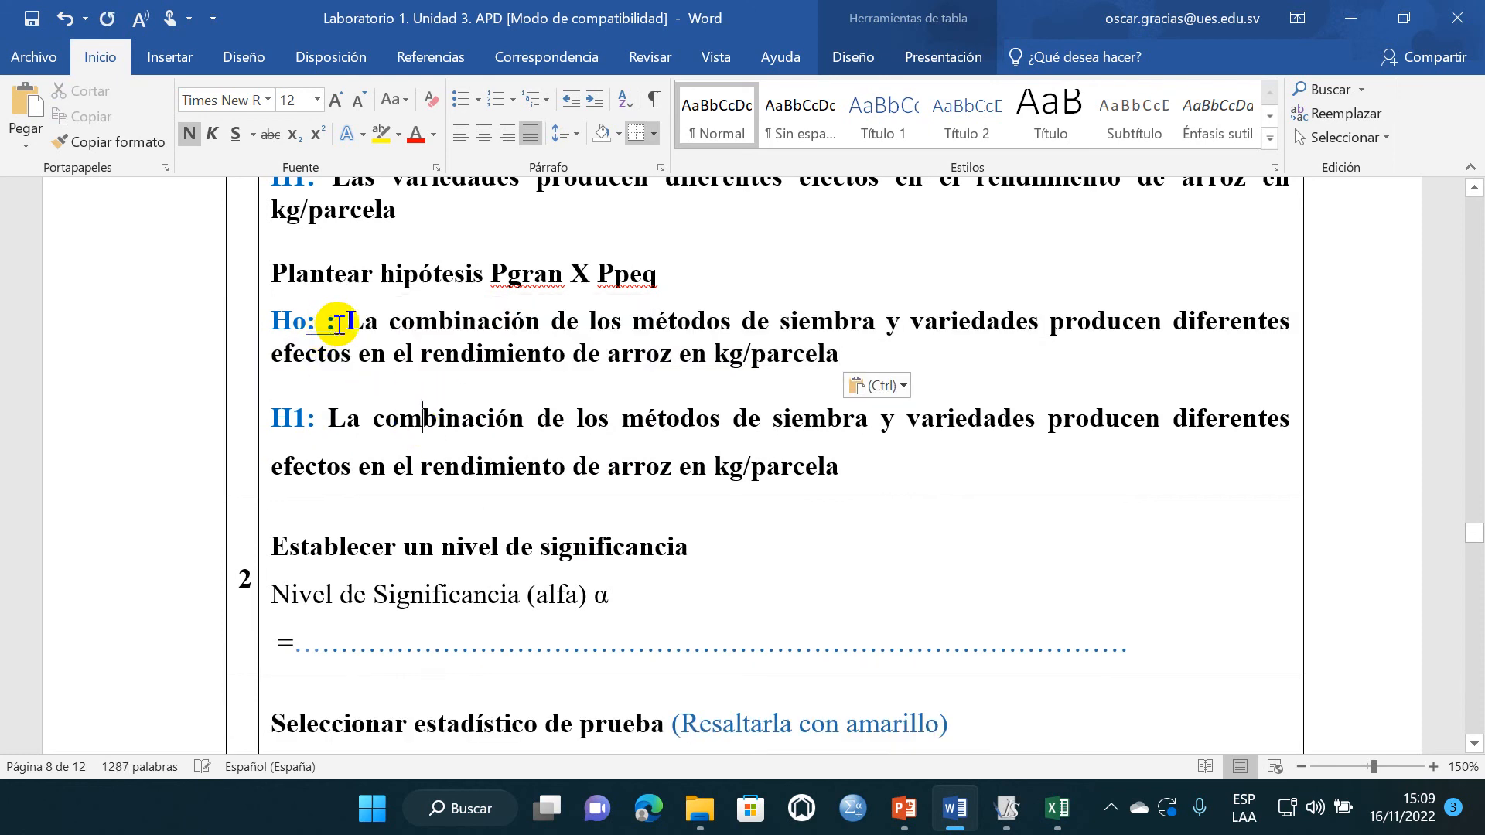
pyautogui.click(338, 322)
pyautogui.press('BackSpace')
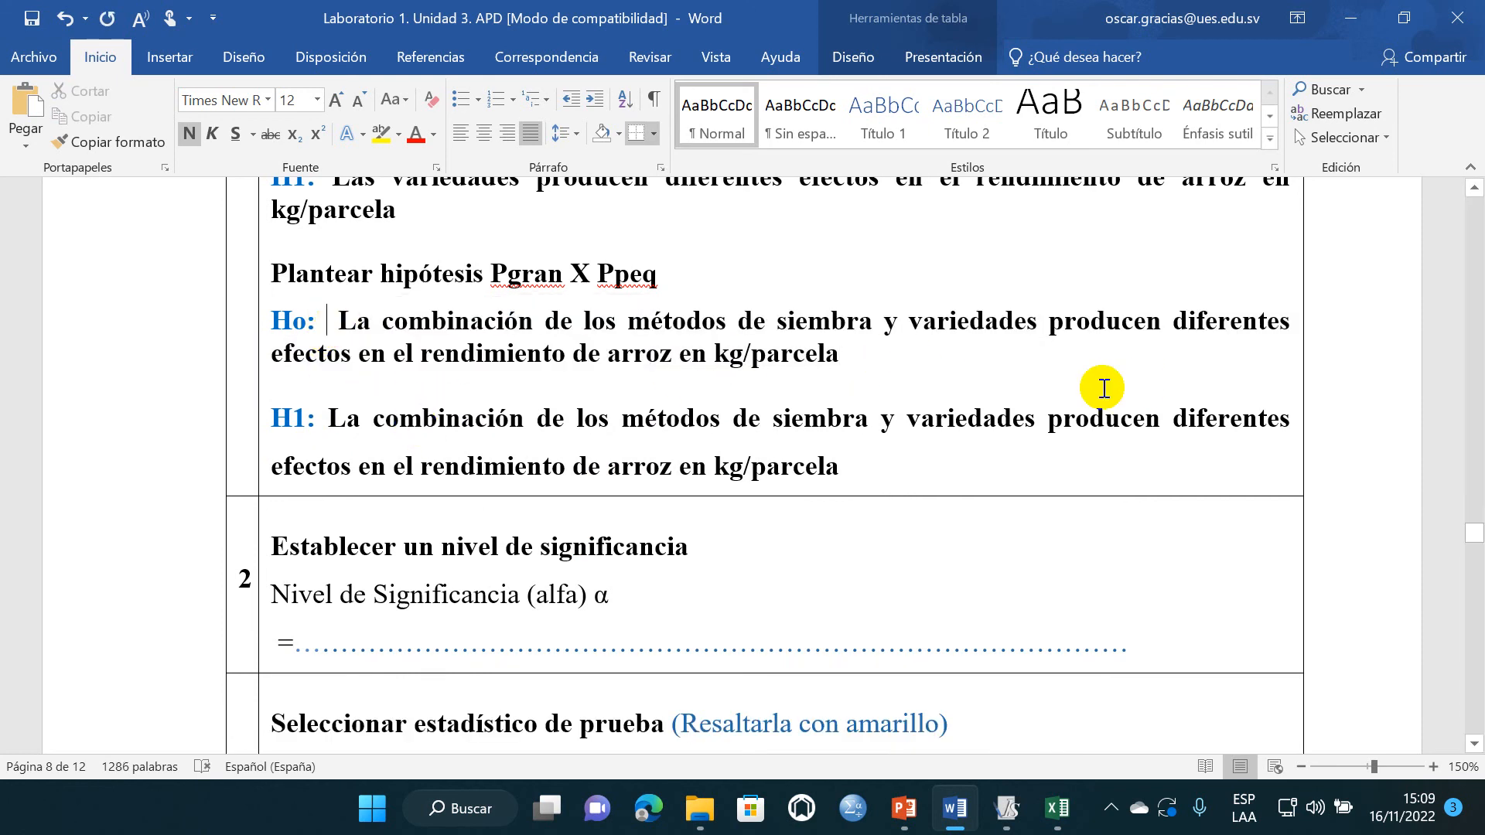
# - Change "diferentes" to "similares" in Ho of the Pgran X Ppeq hypothesis and save the document
pyautogui.moveTo(1175, 323); pyautogui.dragTo(1286, 323)
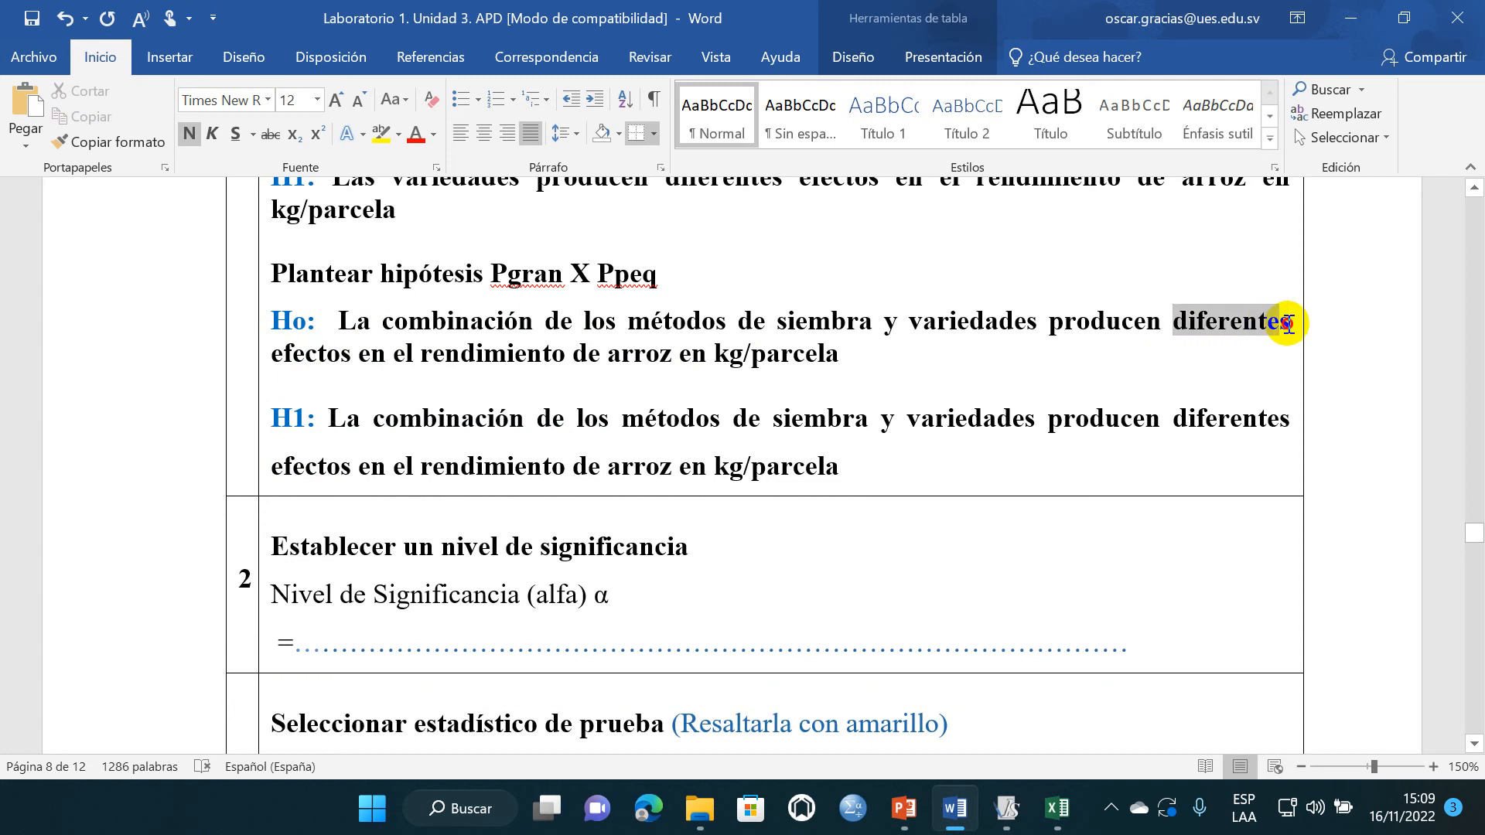
pyautogui.write('similares')
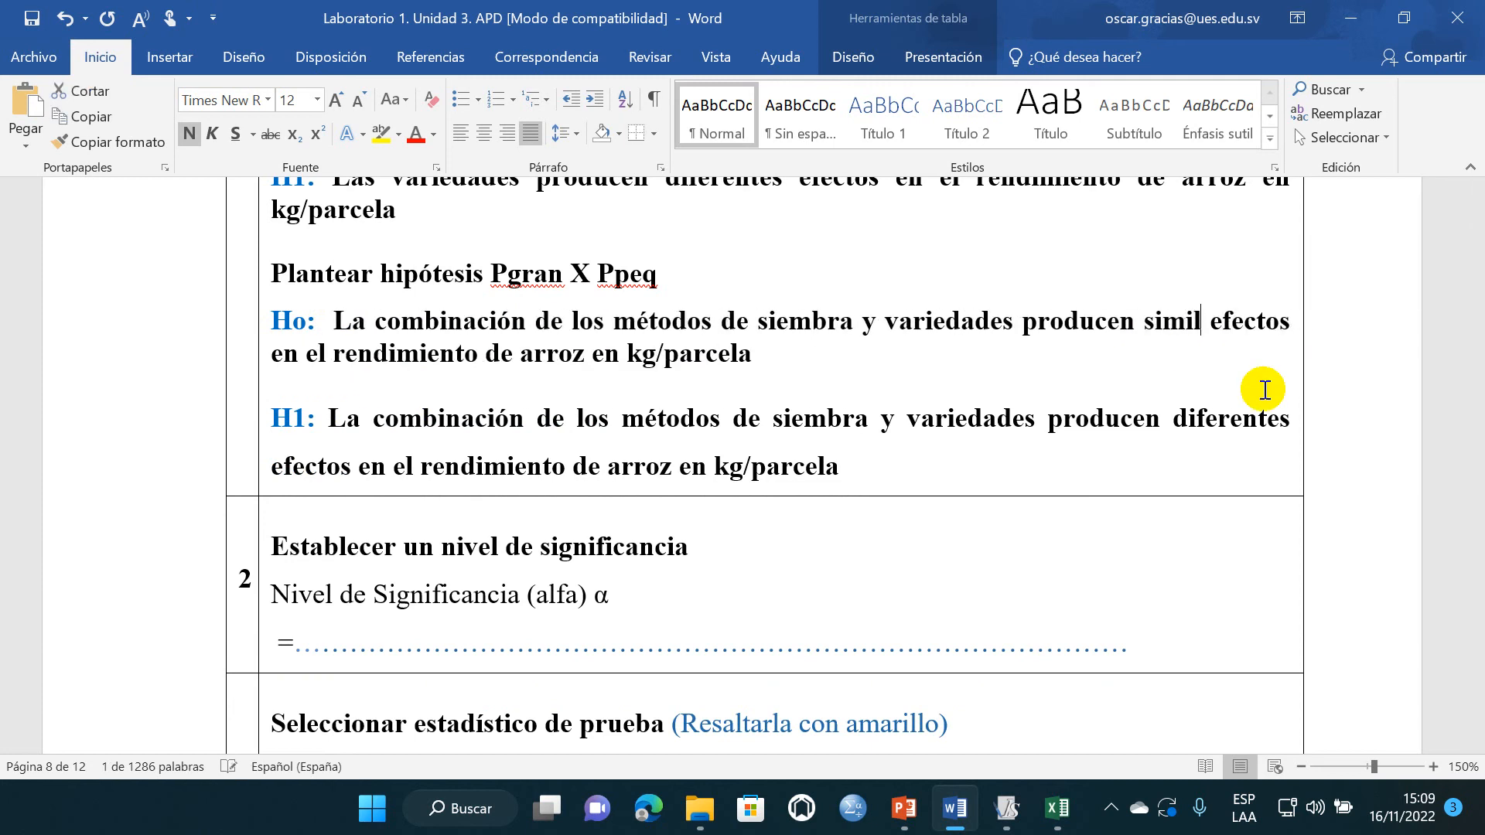
pyautogui.click(935, 454)
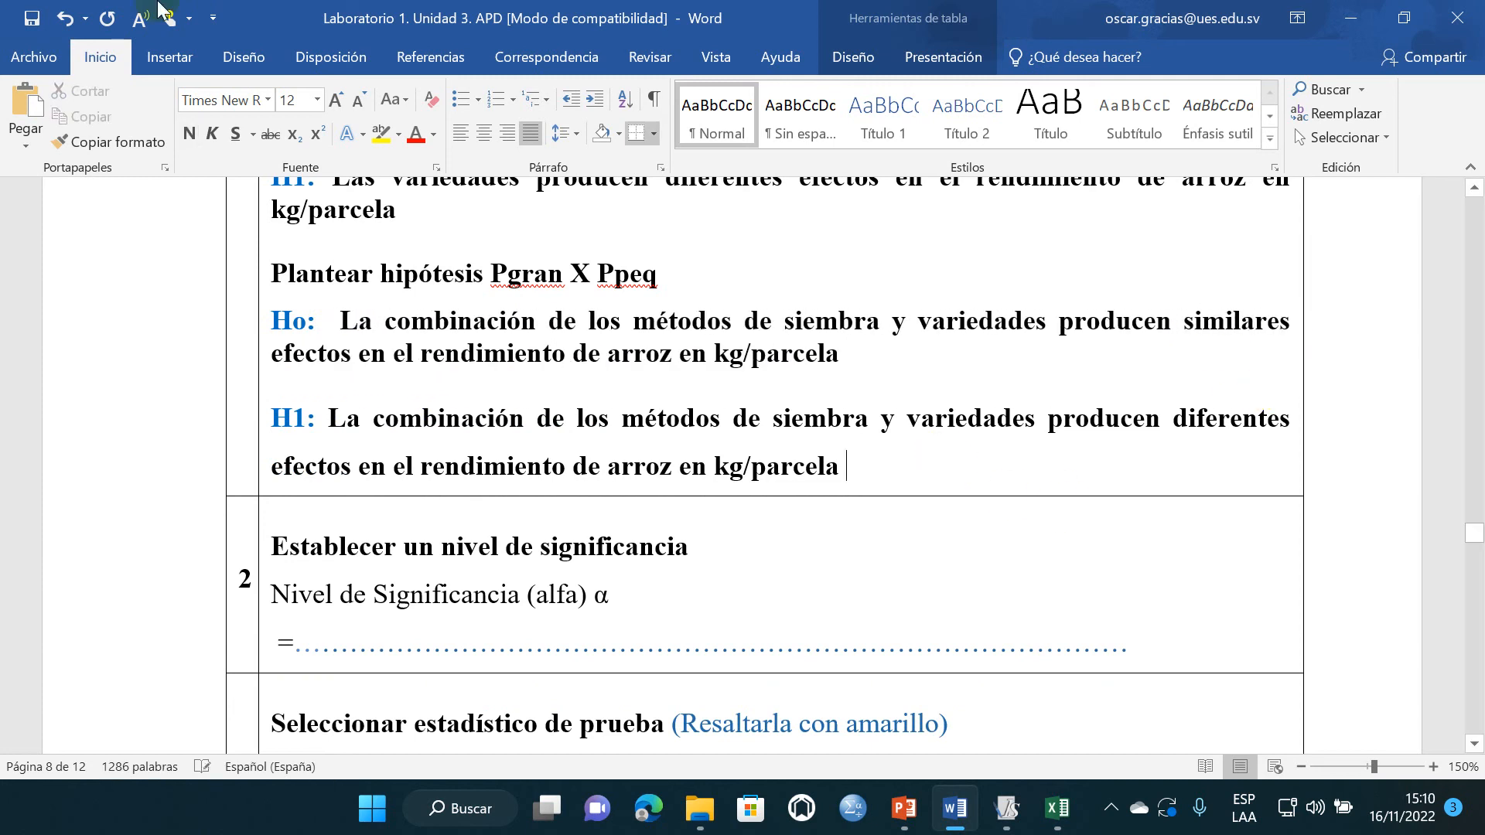
pyautogui.click(31, 22)
# - Enter "5%= 0.05" as the significance level alfa in row 2 and save the document
pyautogui.scroll(10, 473, 377)
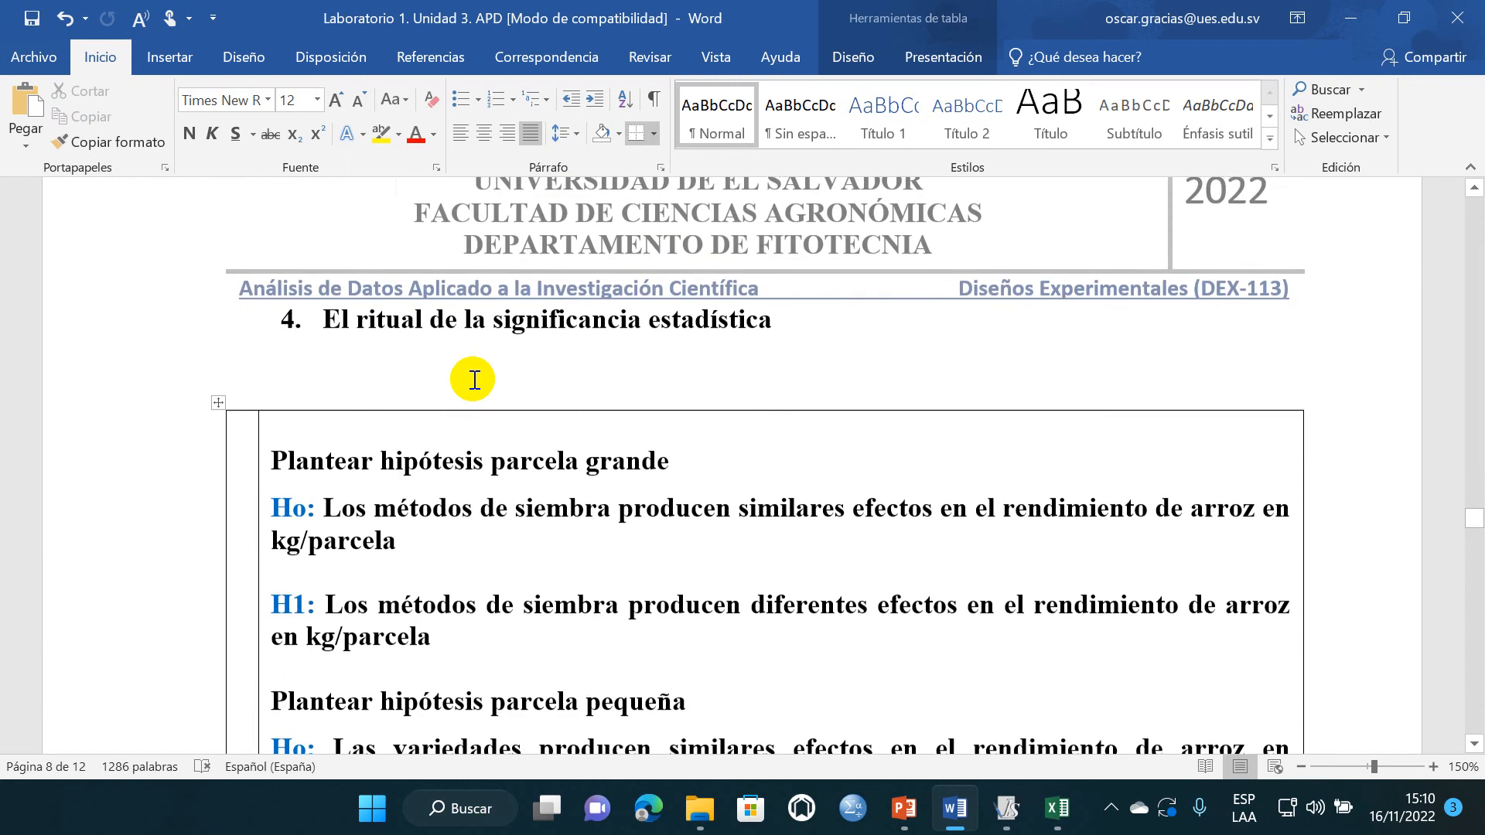
pyautogui.scroll(-3, 473, 377)
pyautogui.scroll(-2, 473, 377)
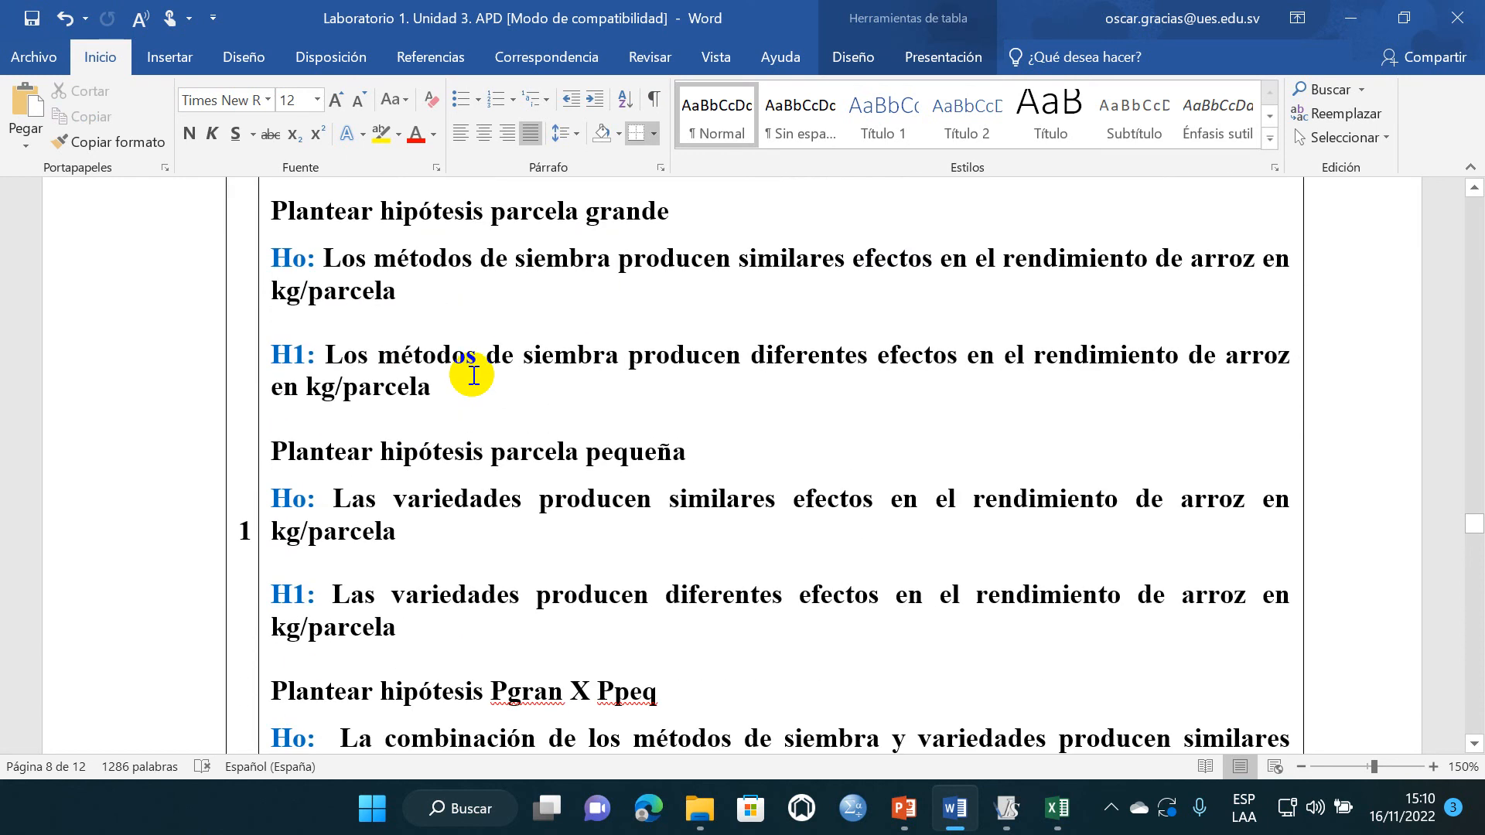
pyautogui.scroll(-12, 474, 376)
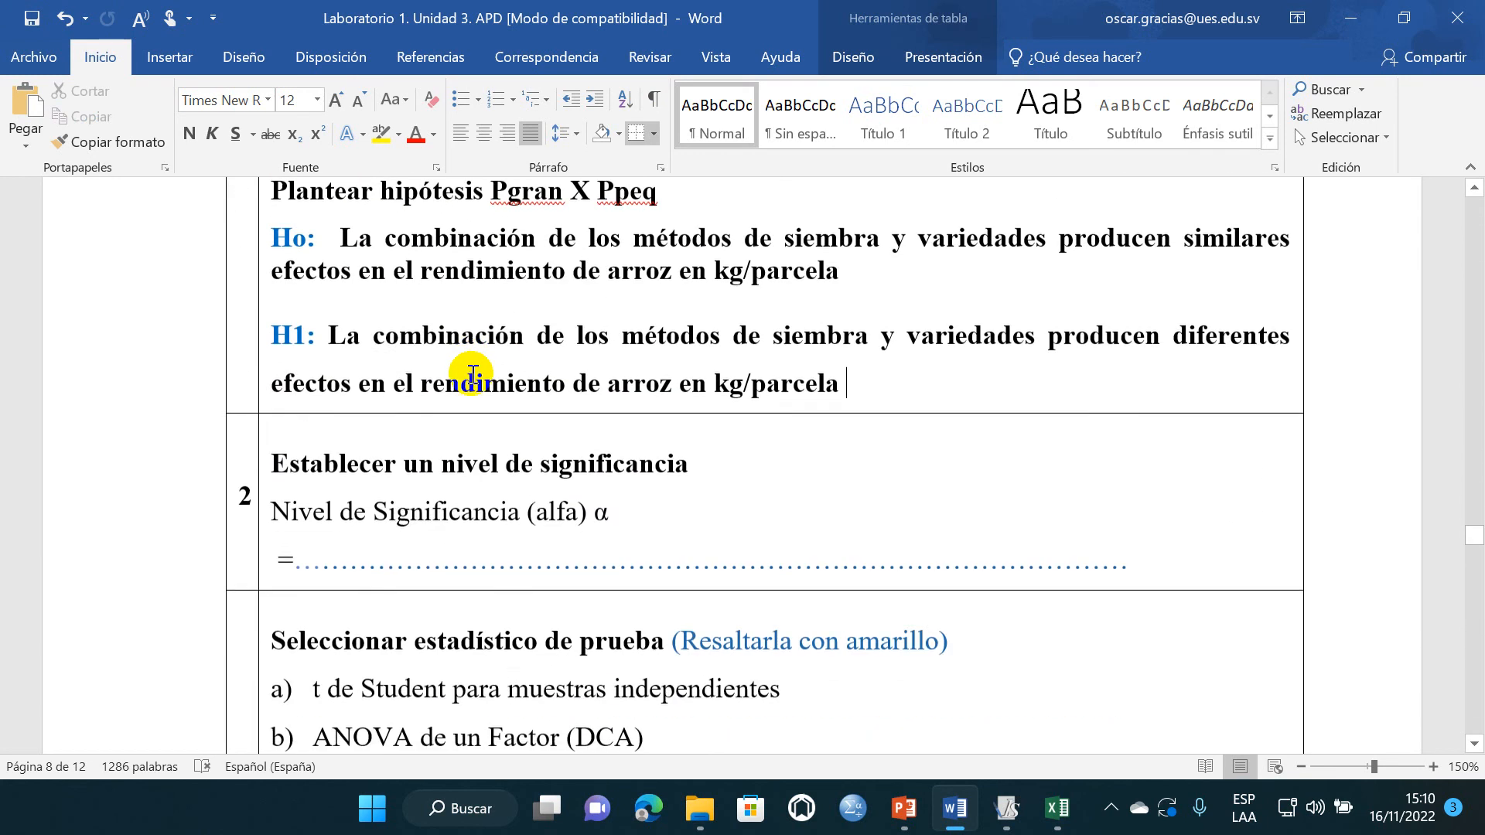
pyautogui.scroll(-2, 473, 377)
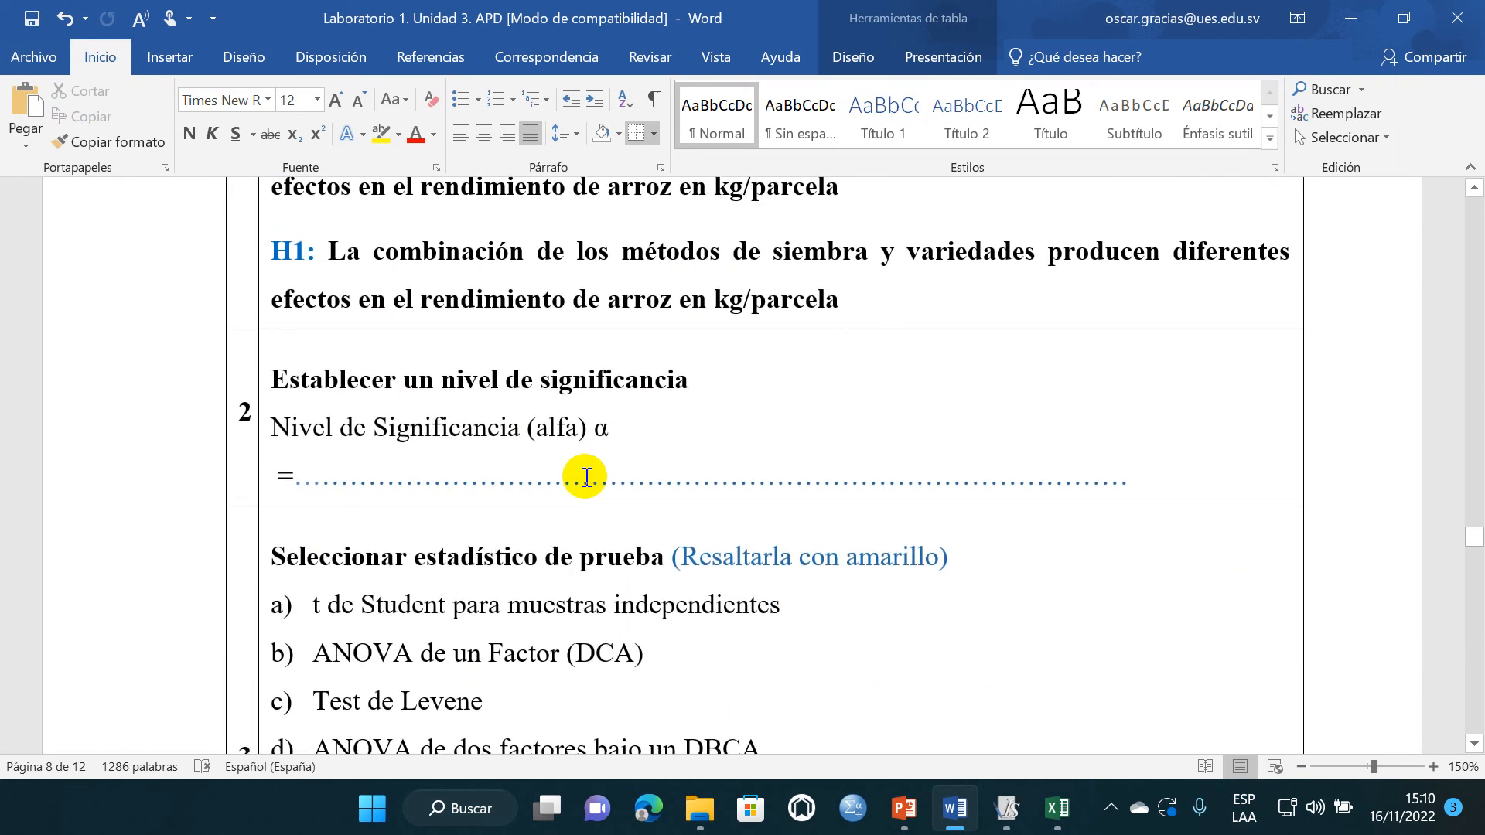
pyautogui.click(298, 474)
pyautogui.write('5%')
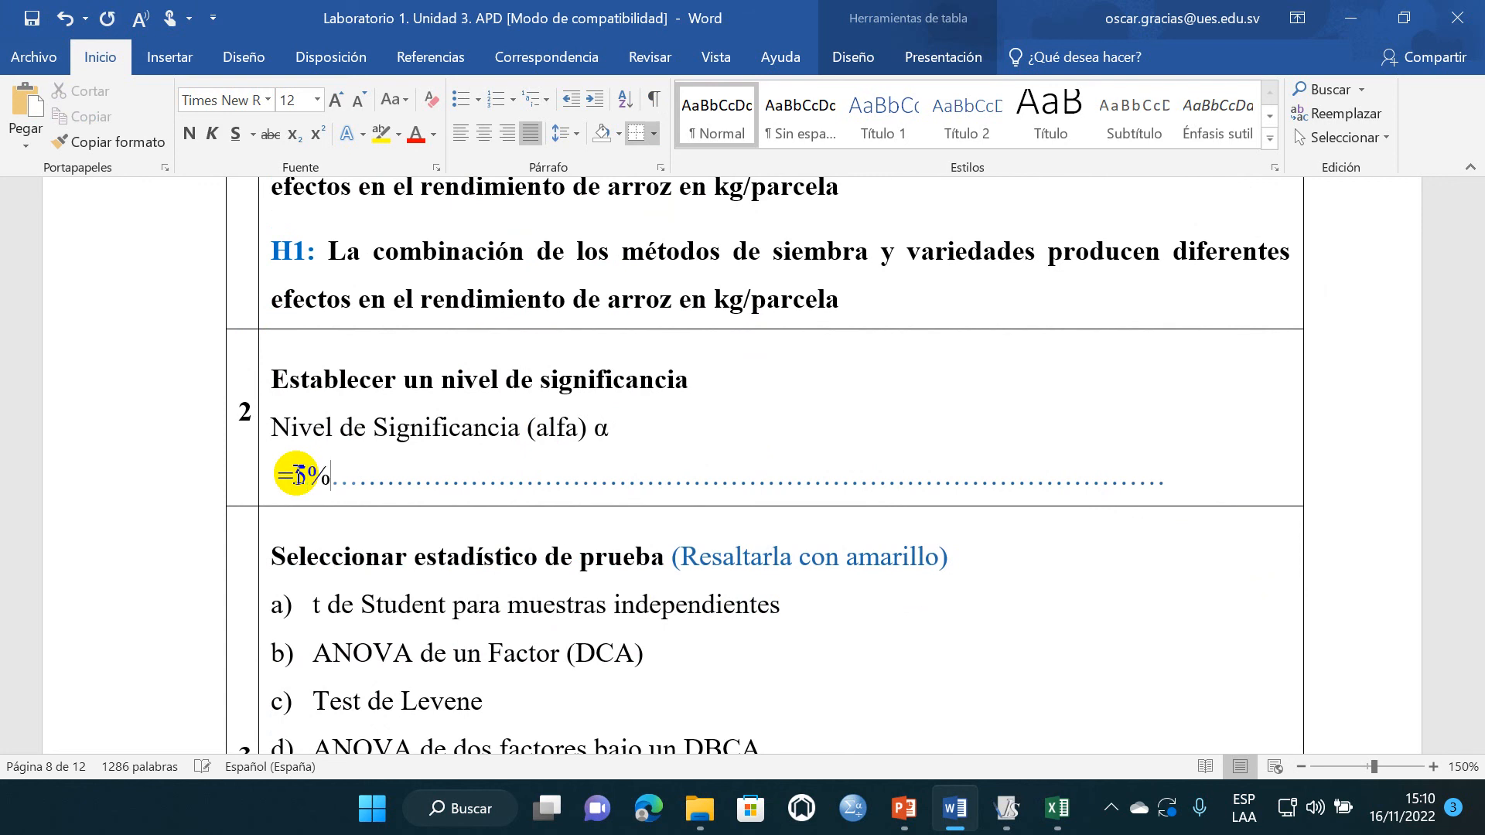
pyautogui.write('= 0.05')
pyautogui.scroll(-2, 398, 580)
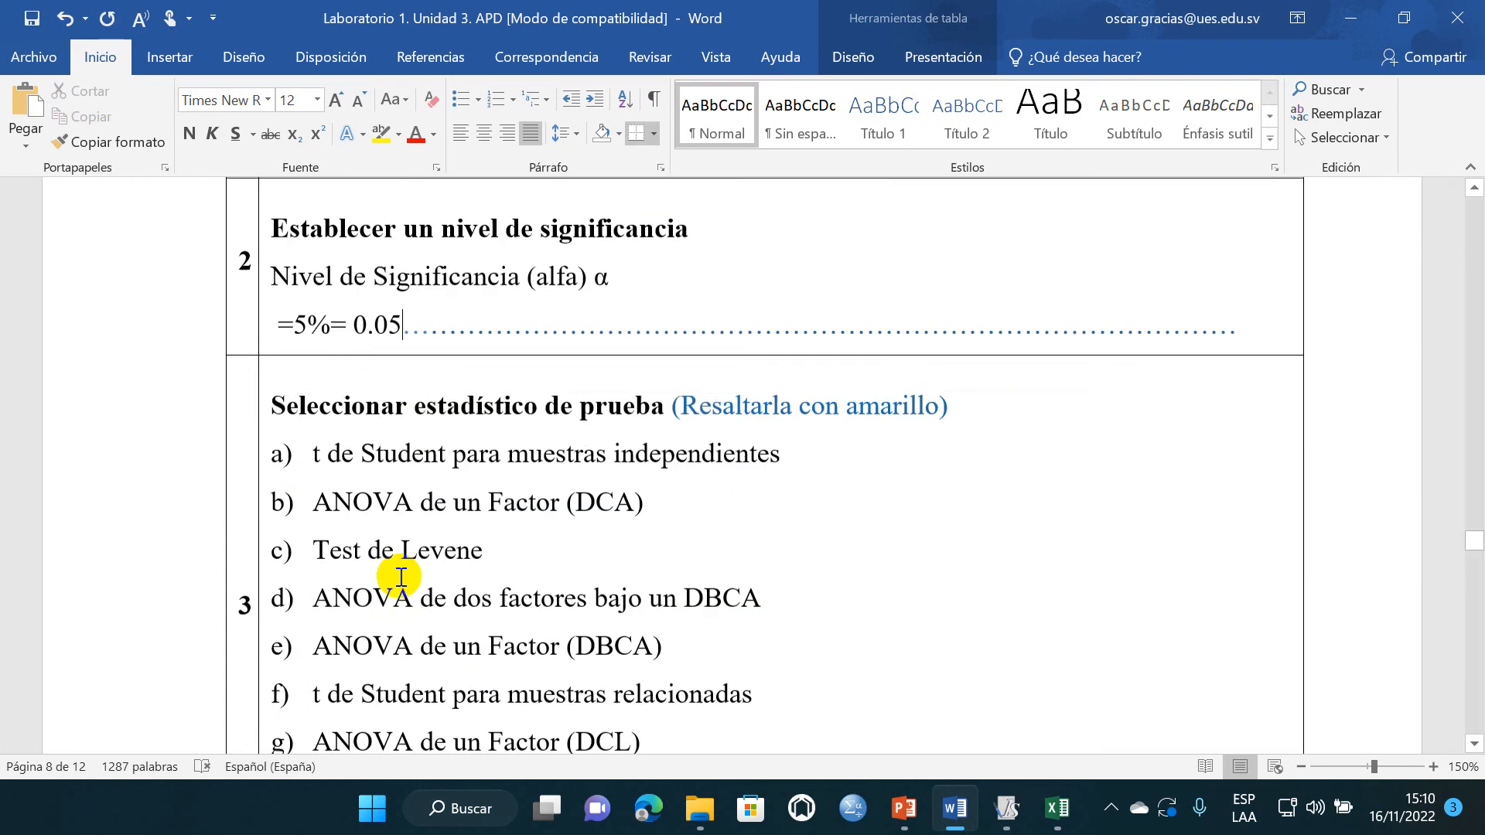
pyautogui.click(580, 540)
pyautogui.scroll(-1, 585, 539)
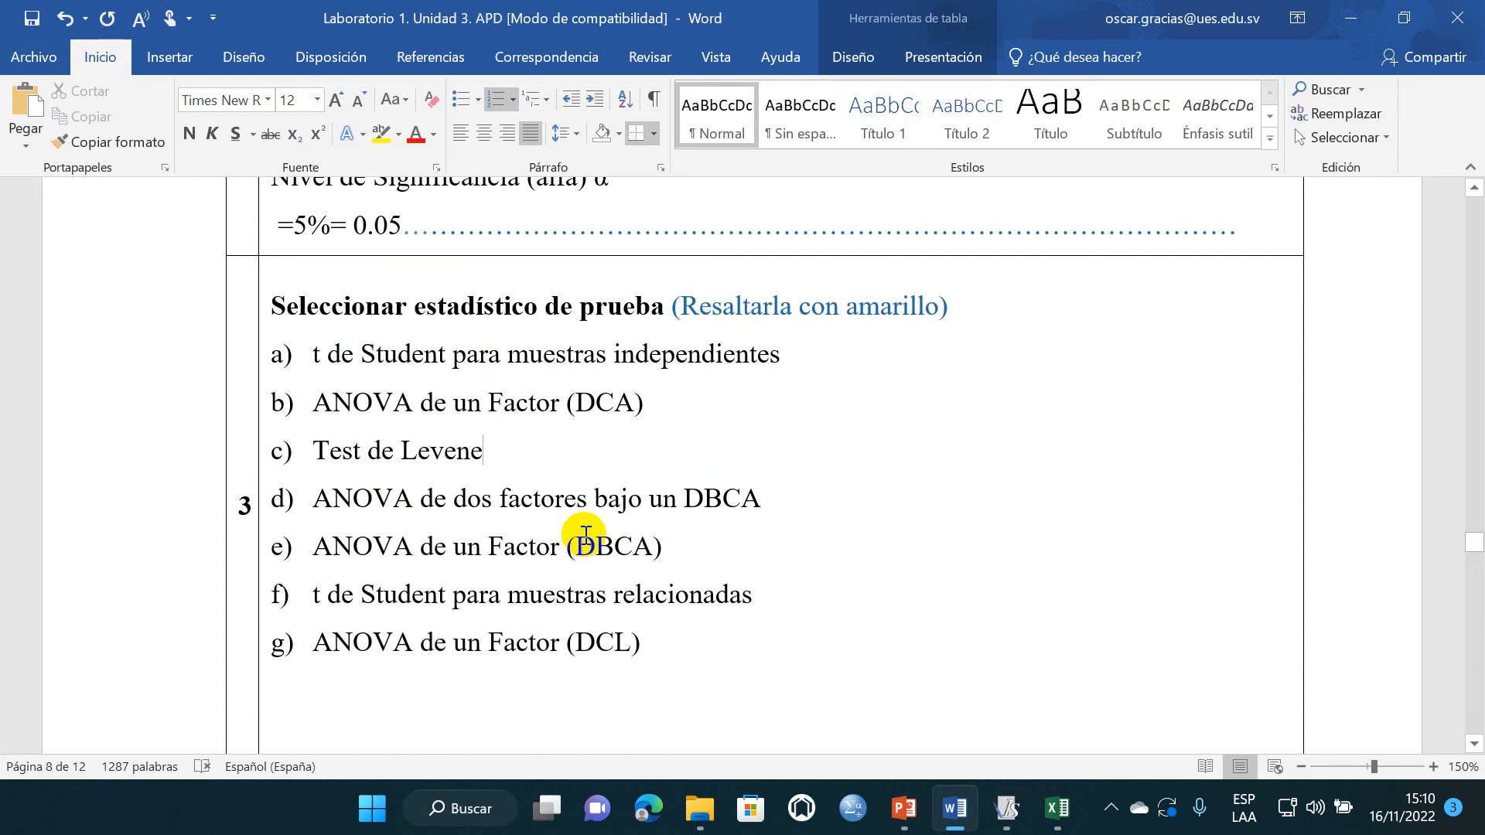
pyautogui.click(34, 22)
# - Highlight the test statistic option d) "ANOVA de dos factores bajo un DBCA" in yellow
pyautogui.scroll(-3, 441, 437)
pyautogui.scroll(1, 441, 438)
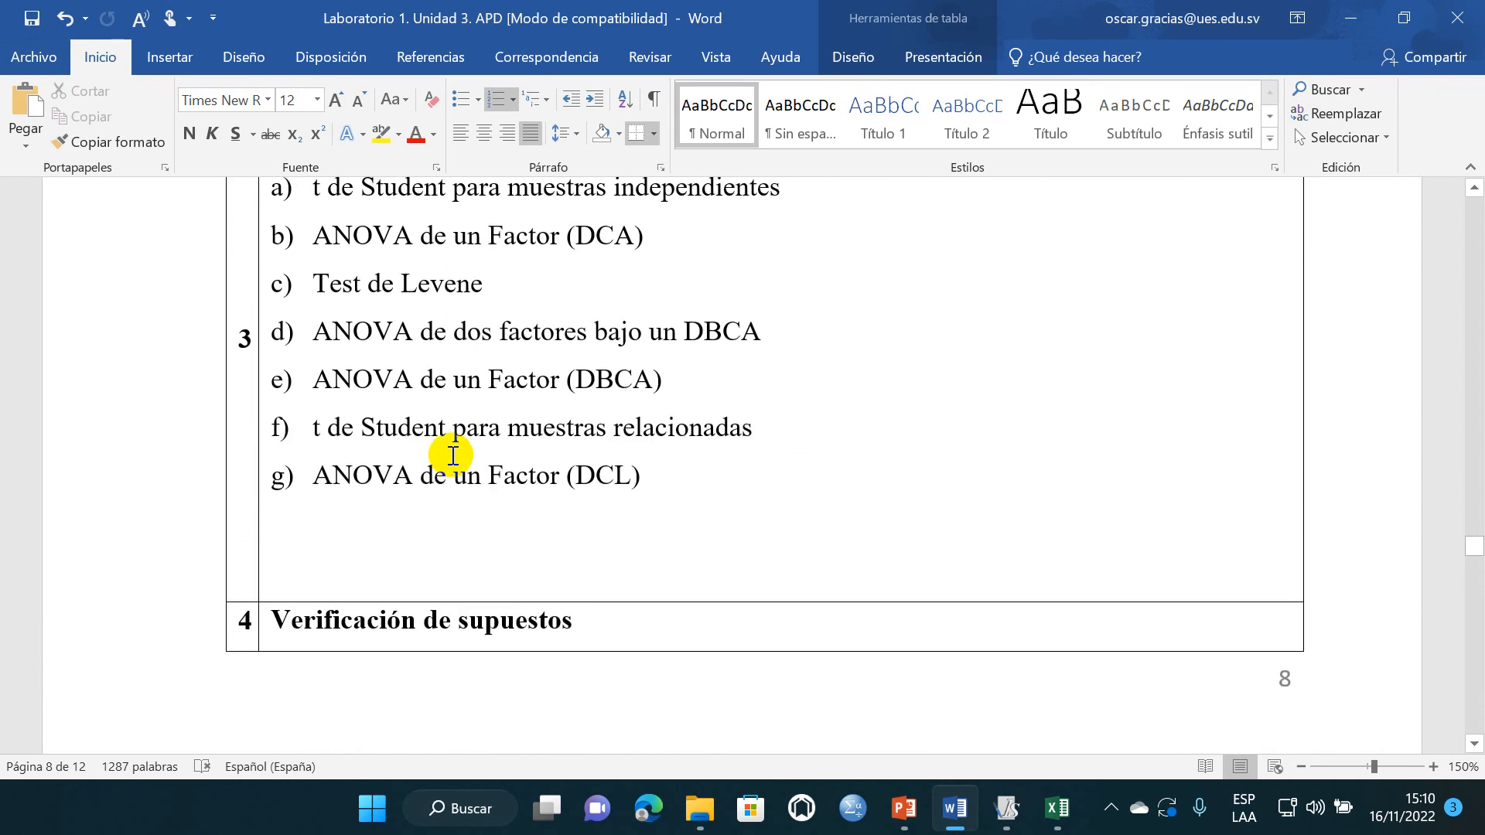
pyautogui.scroll(2, 453, 455)
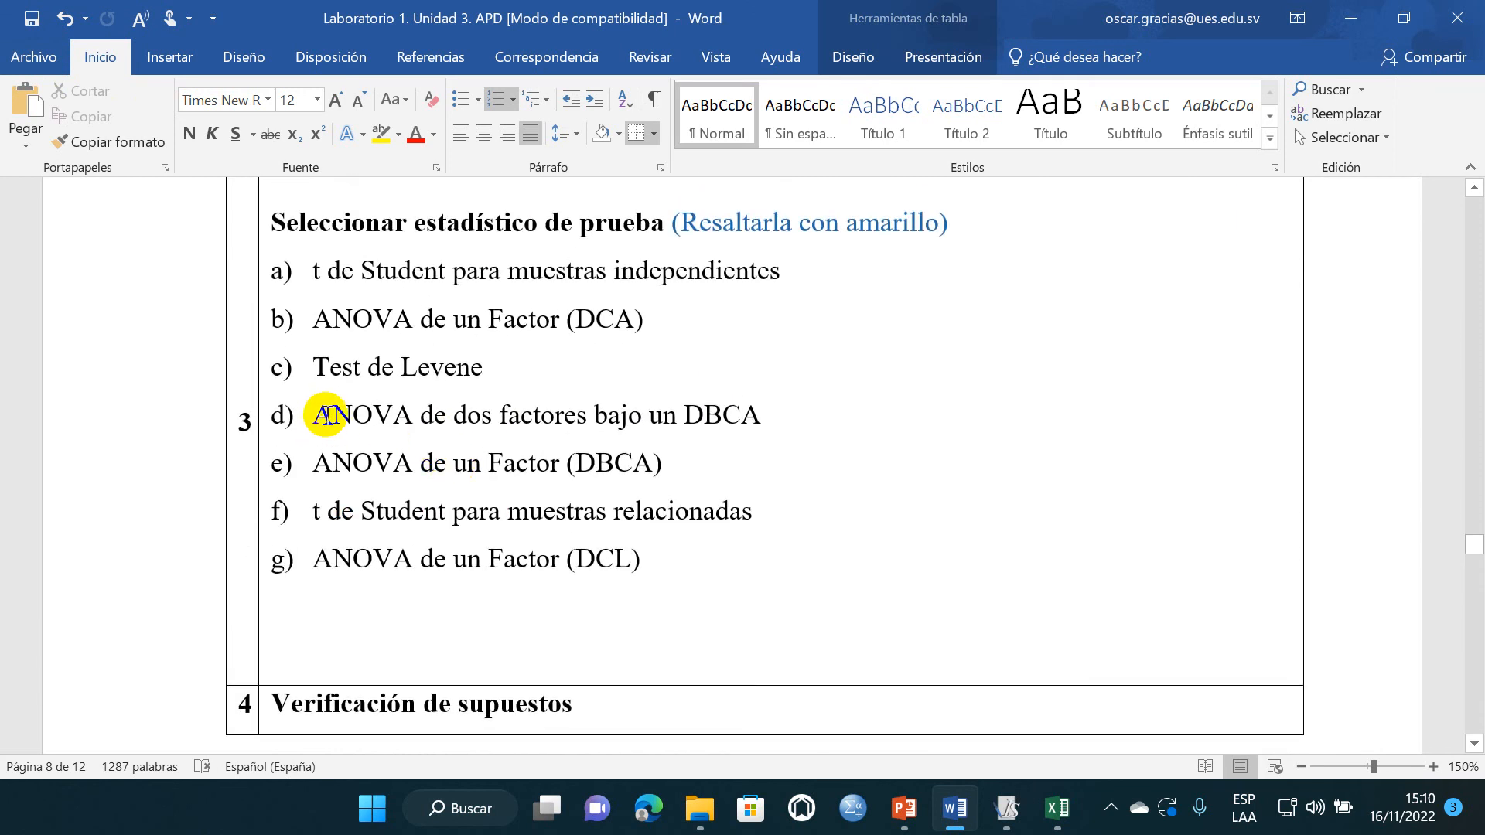
pyautogui.moveTo(345, 415); pyautogui.dragTo(768, 416)
pyautogui.click(385, 133)
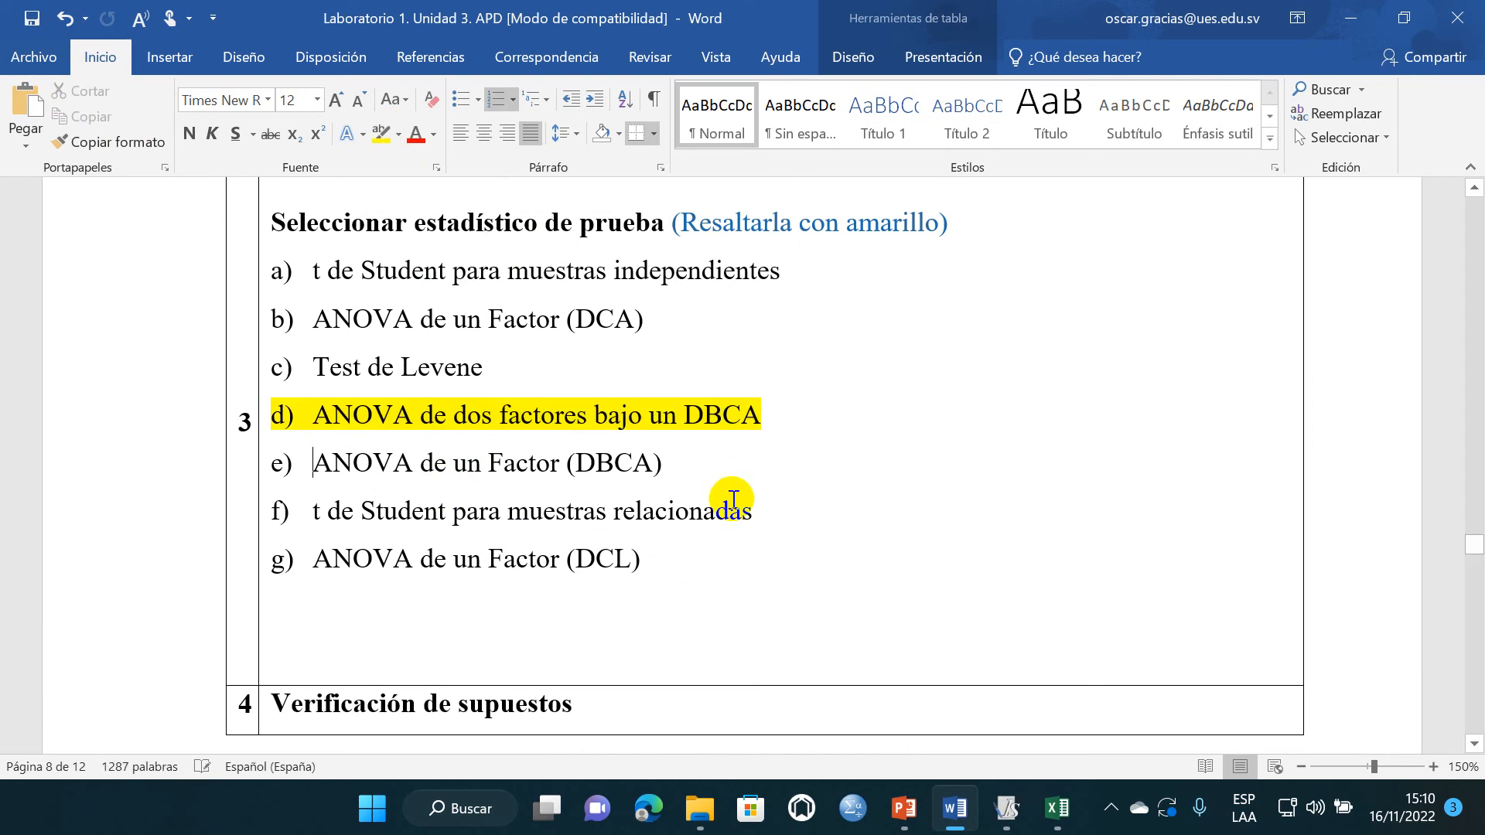
# - Place the cursor on the empty line below the Q-Q plot normality criterion and save the document
pyautogui.scroll(-8, 656, 464)
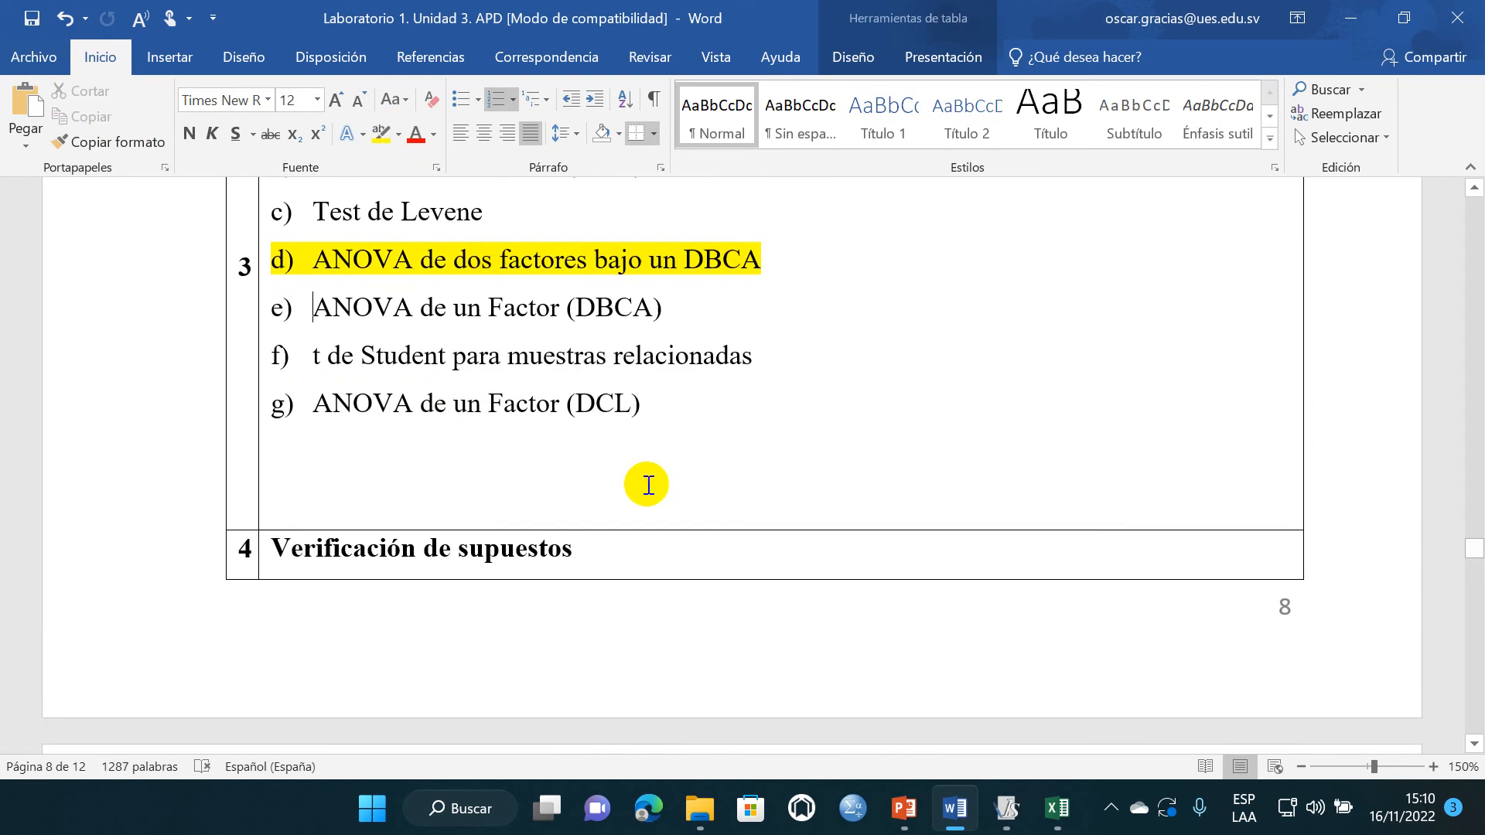
pyautogui.scroll(-1, 484, 444)
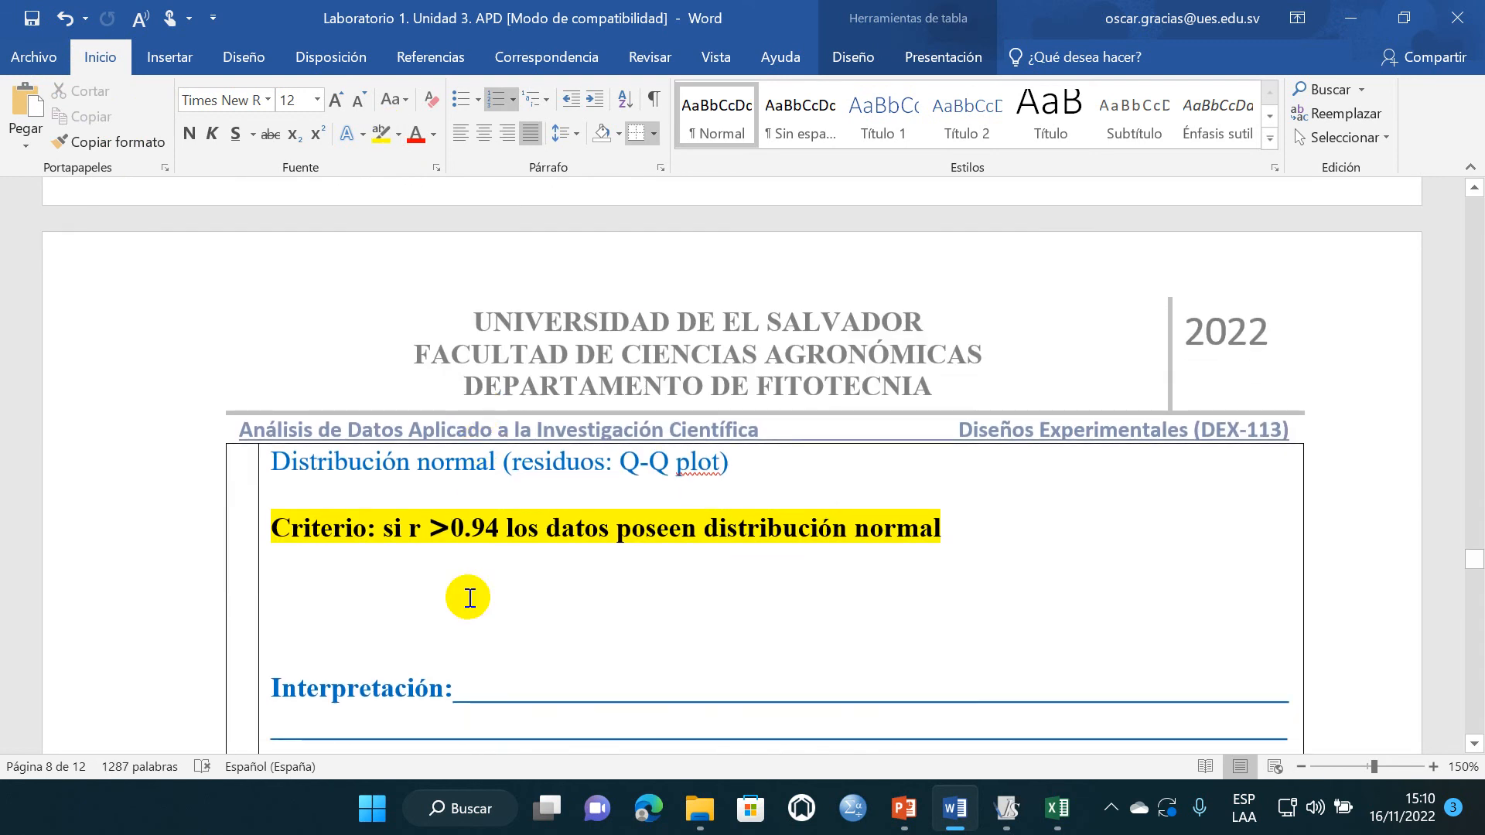
pyautogui.scroll(-6, 462, 601)
pyautogui.scroll(4, 462, 596)
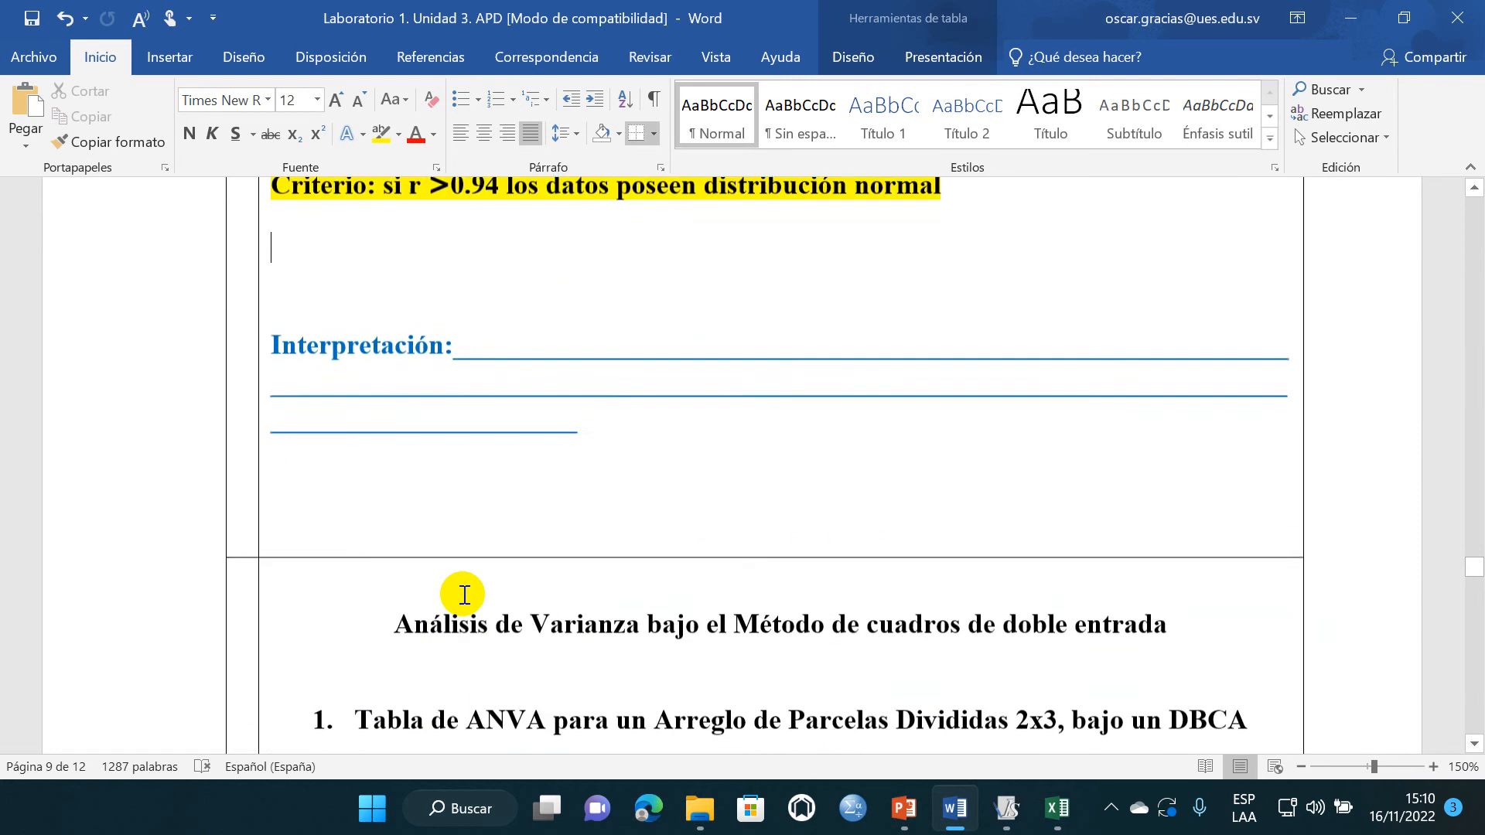
pyautogui.click(31, 18)
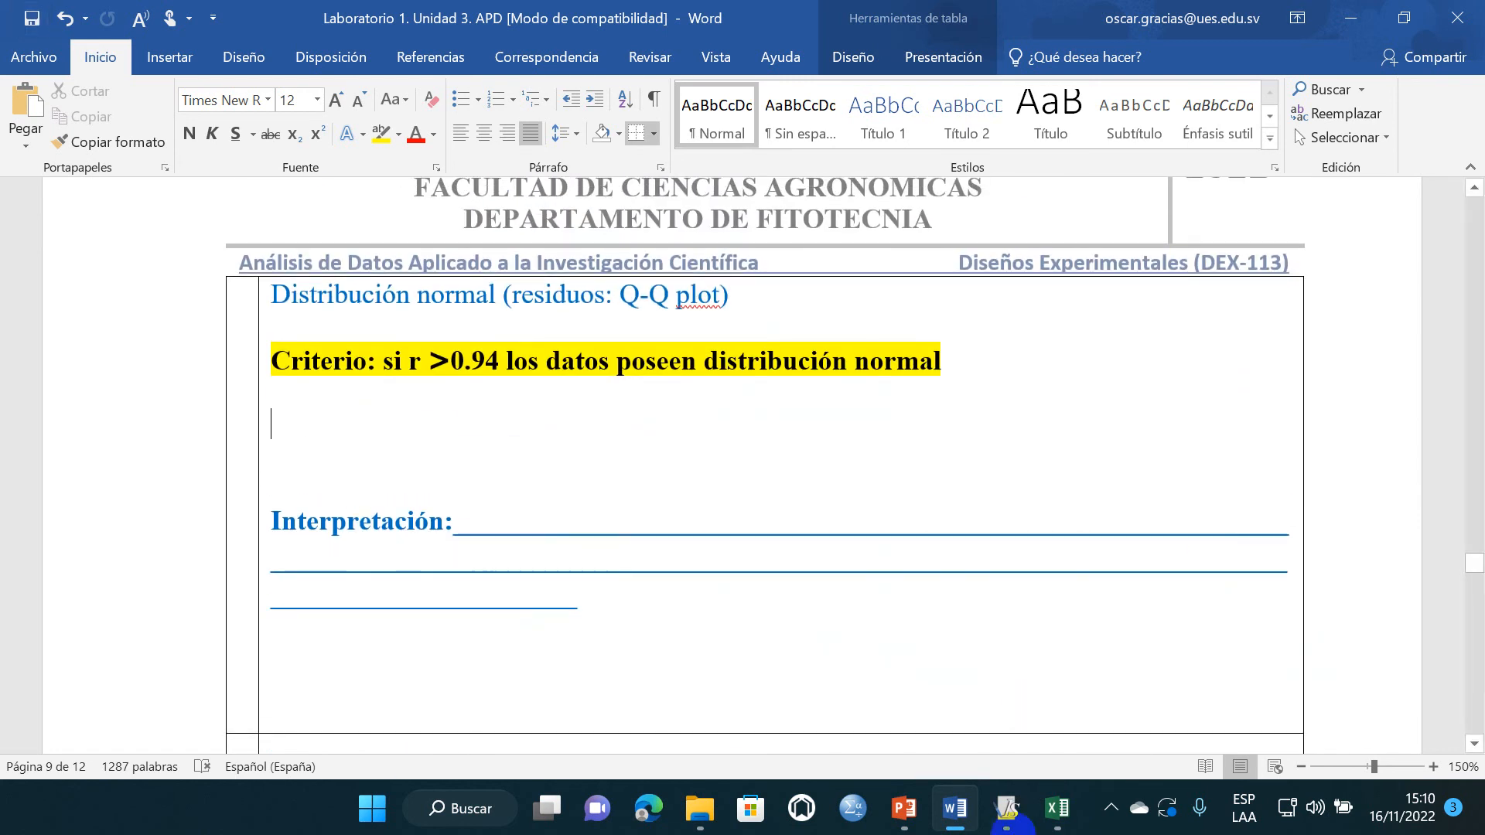
# - Switch to InfoStat, maximize the data table and open the Análisis de la varianza dialog
pyautogui.moveTo(1003, 821)
pyautogui.click(955, 722)
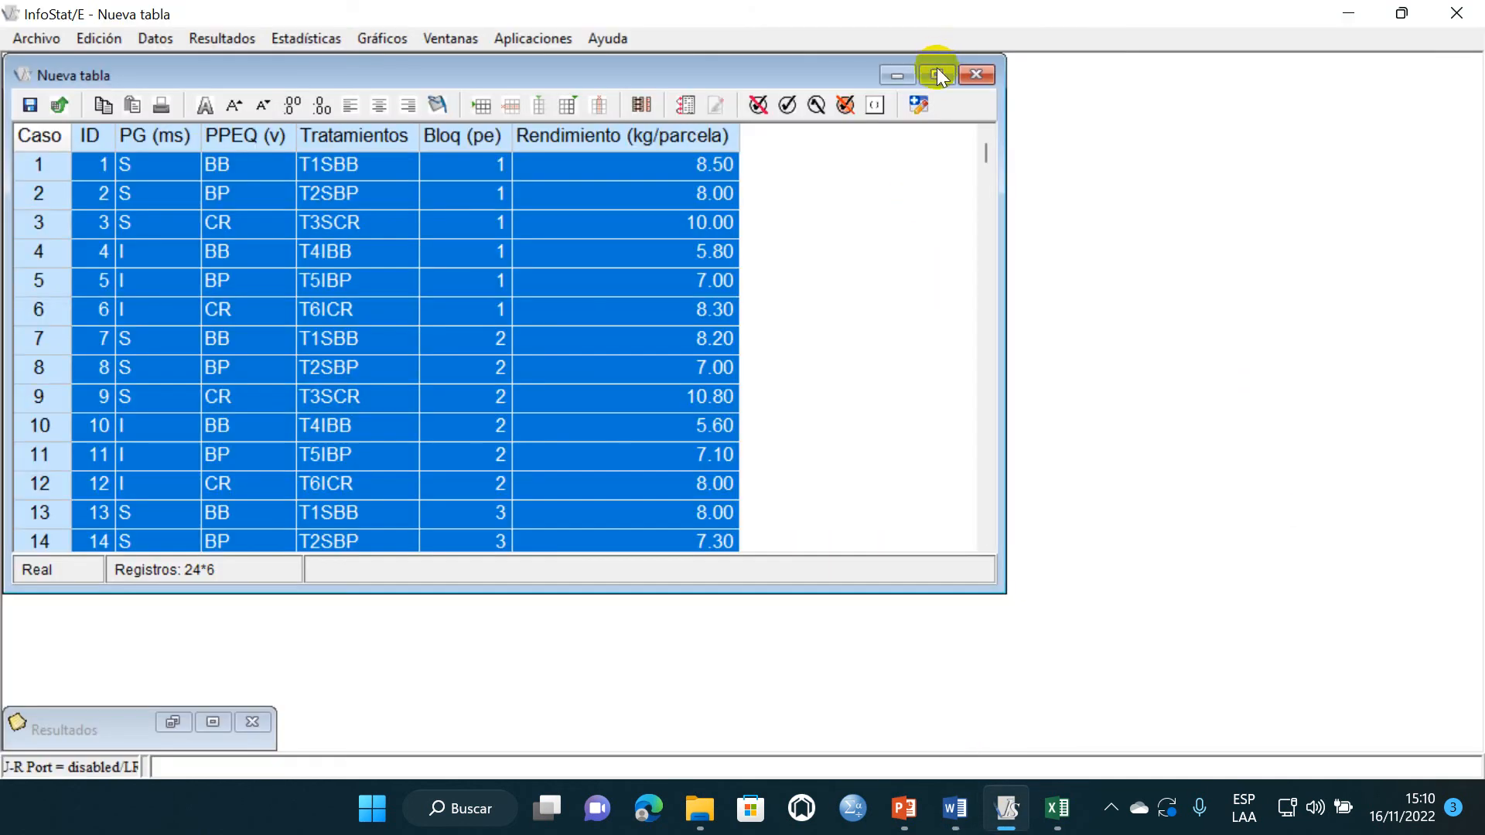
pyautogui.click(1034, 67)
pyautogui.click(332, 38)
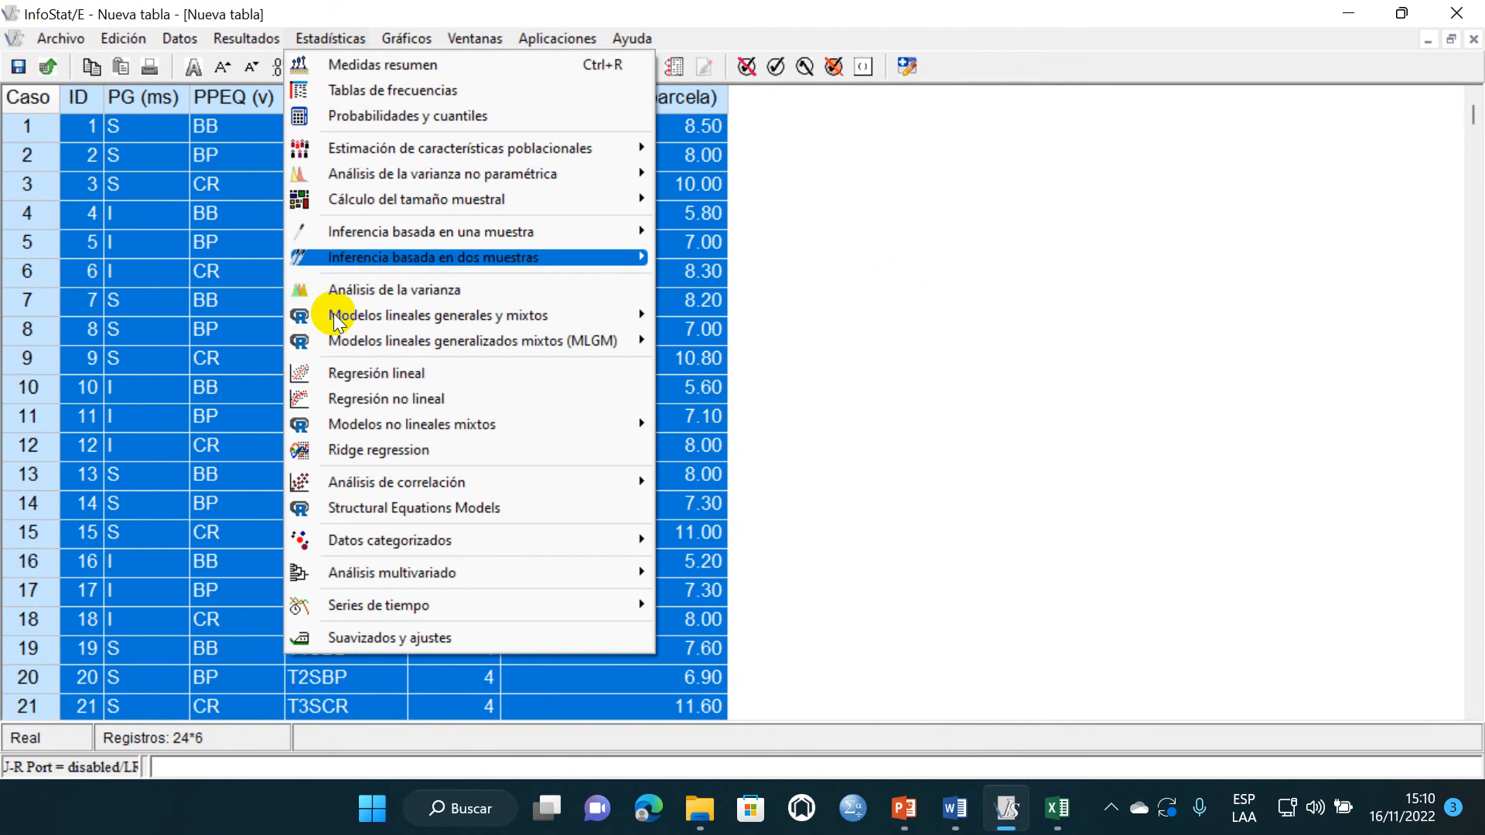
pyautogui.click(365, 291)
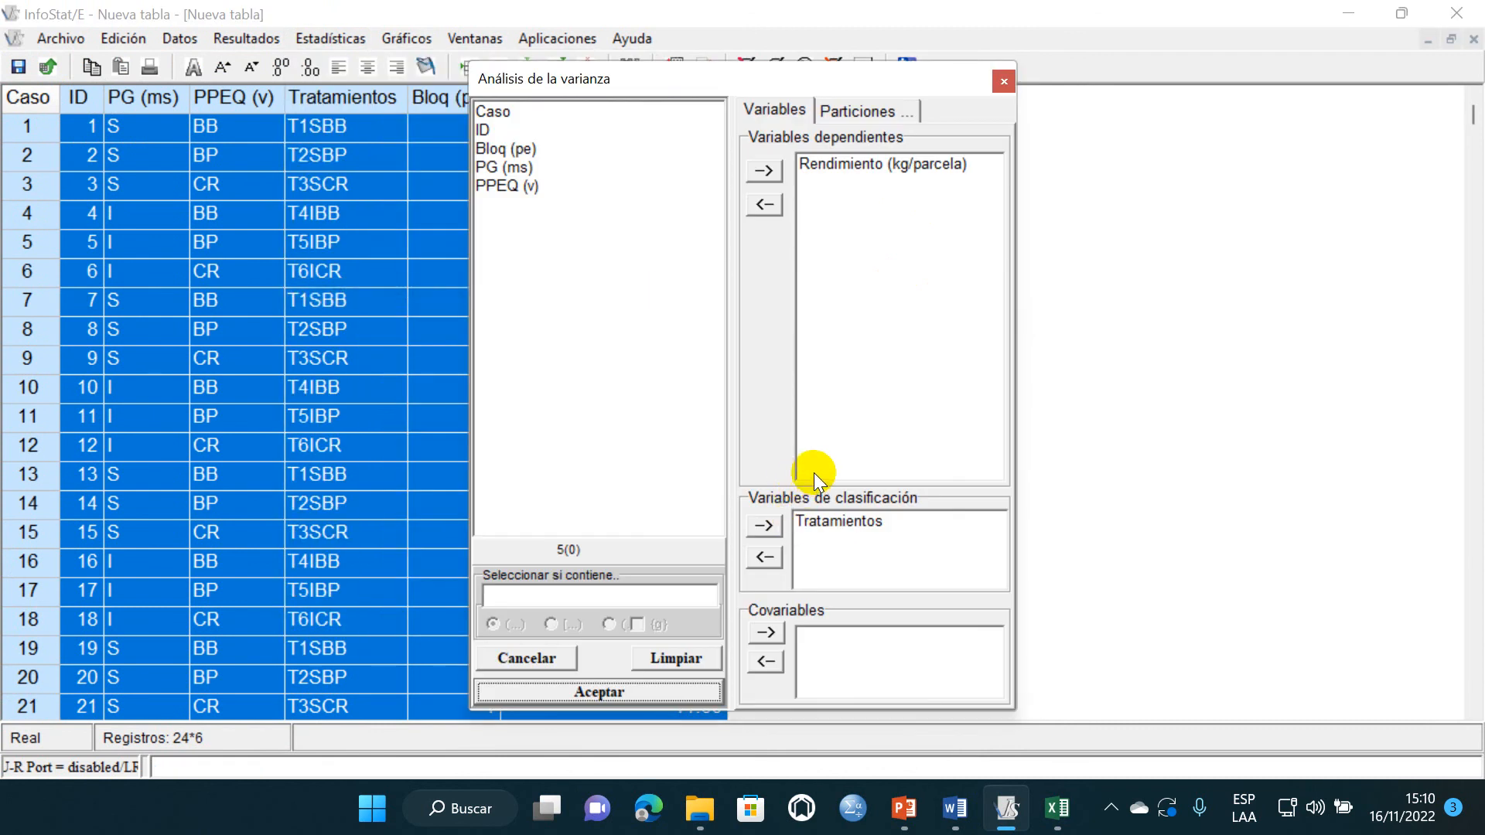
# - Replace the classification variables with Bloq (pe), PG (ms), PPEQ (v) and Tratamientos, and accept the variable selection
pyautogui.click(808, 522)
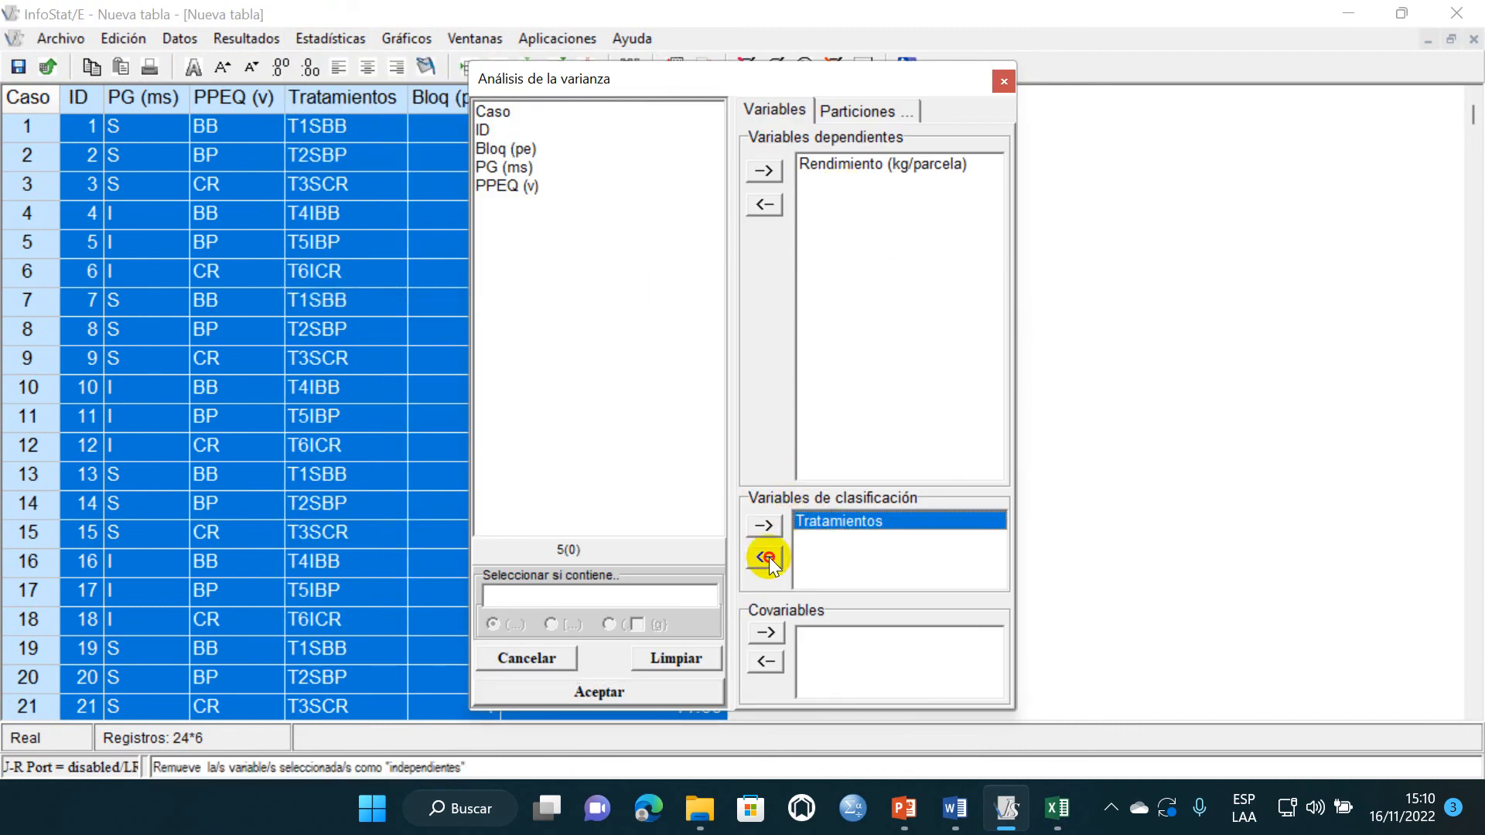
pyautogui.click(767, 558)
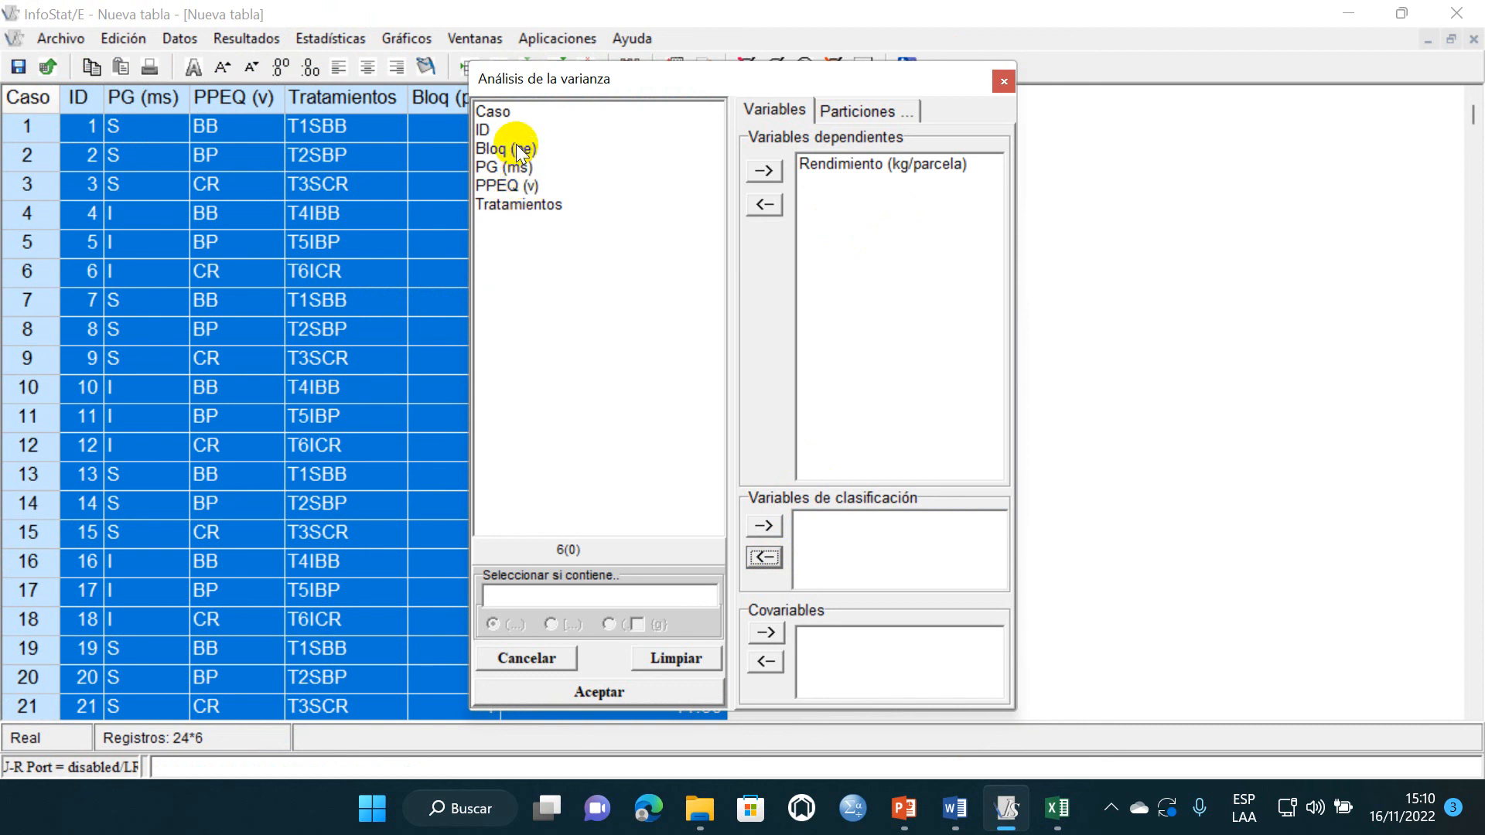
pyautogui.click(517, 149)
pyautogui.click(765, 525)
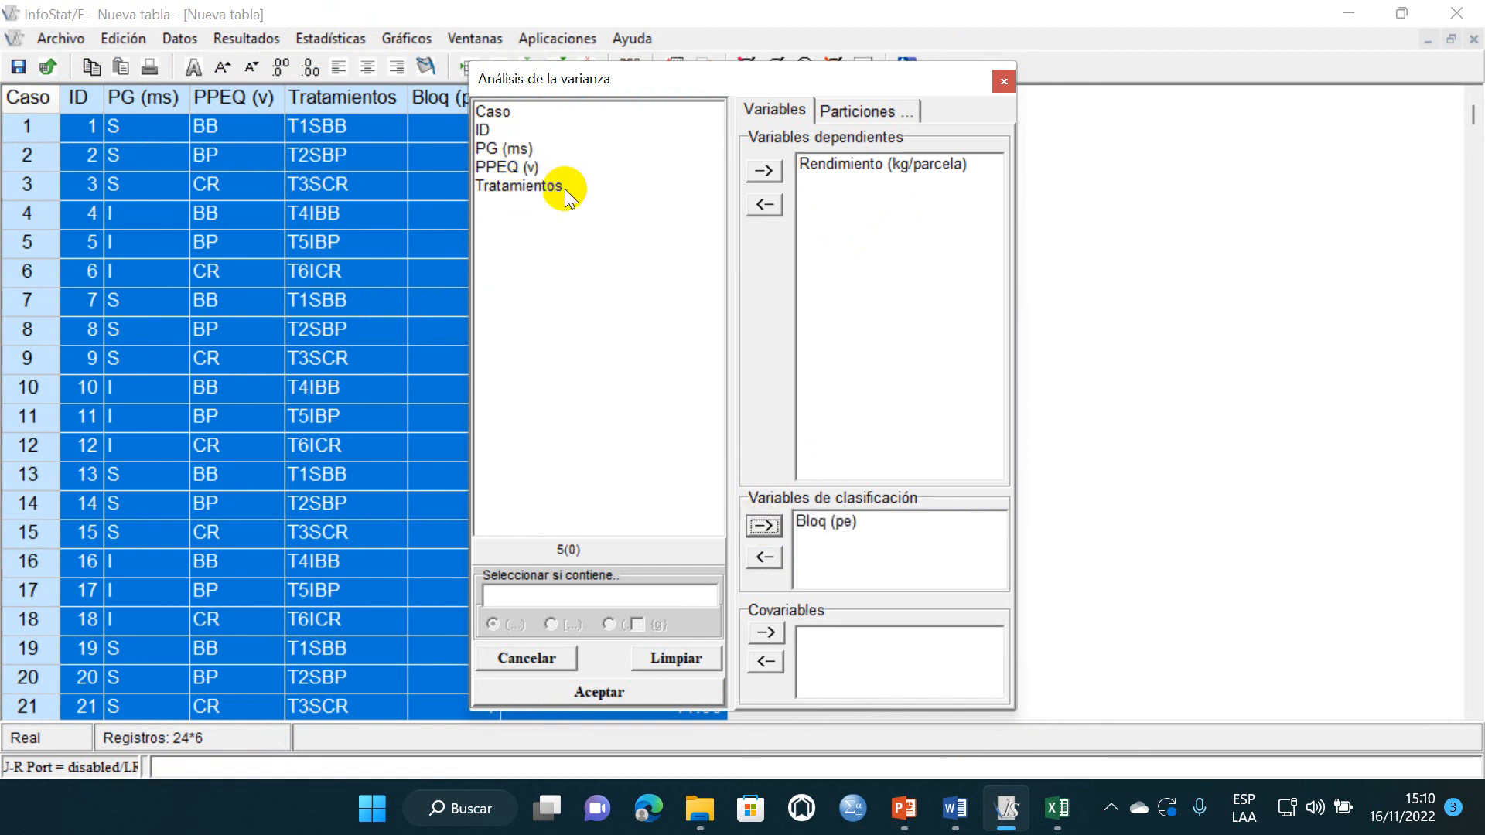
pyautogui.click(520, 151)
pyautogui.click(764, 526)
pyautogui.click(516, 148)
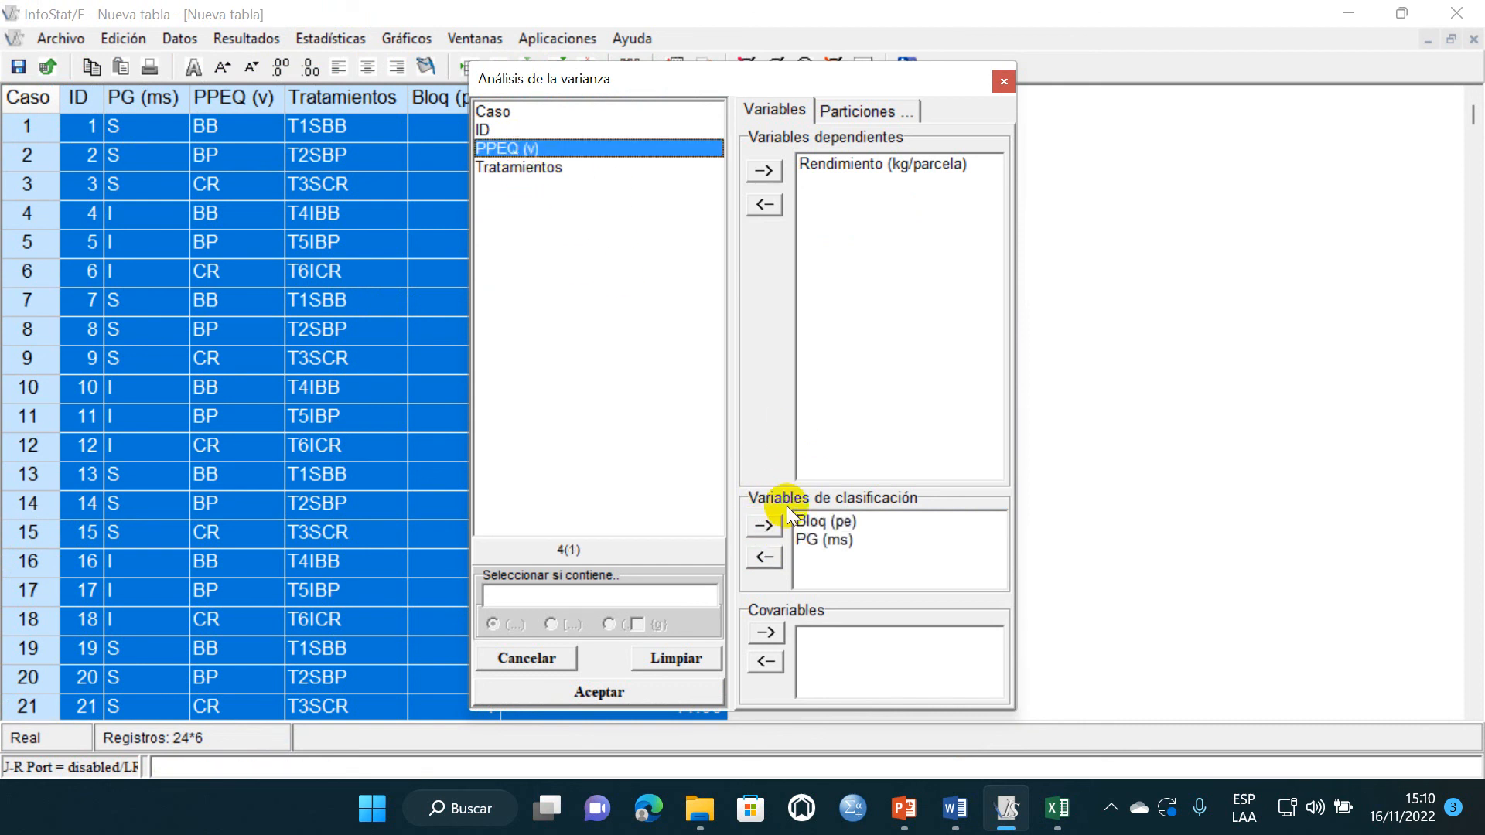
pyautogui.click(763, 525)
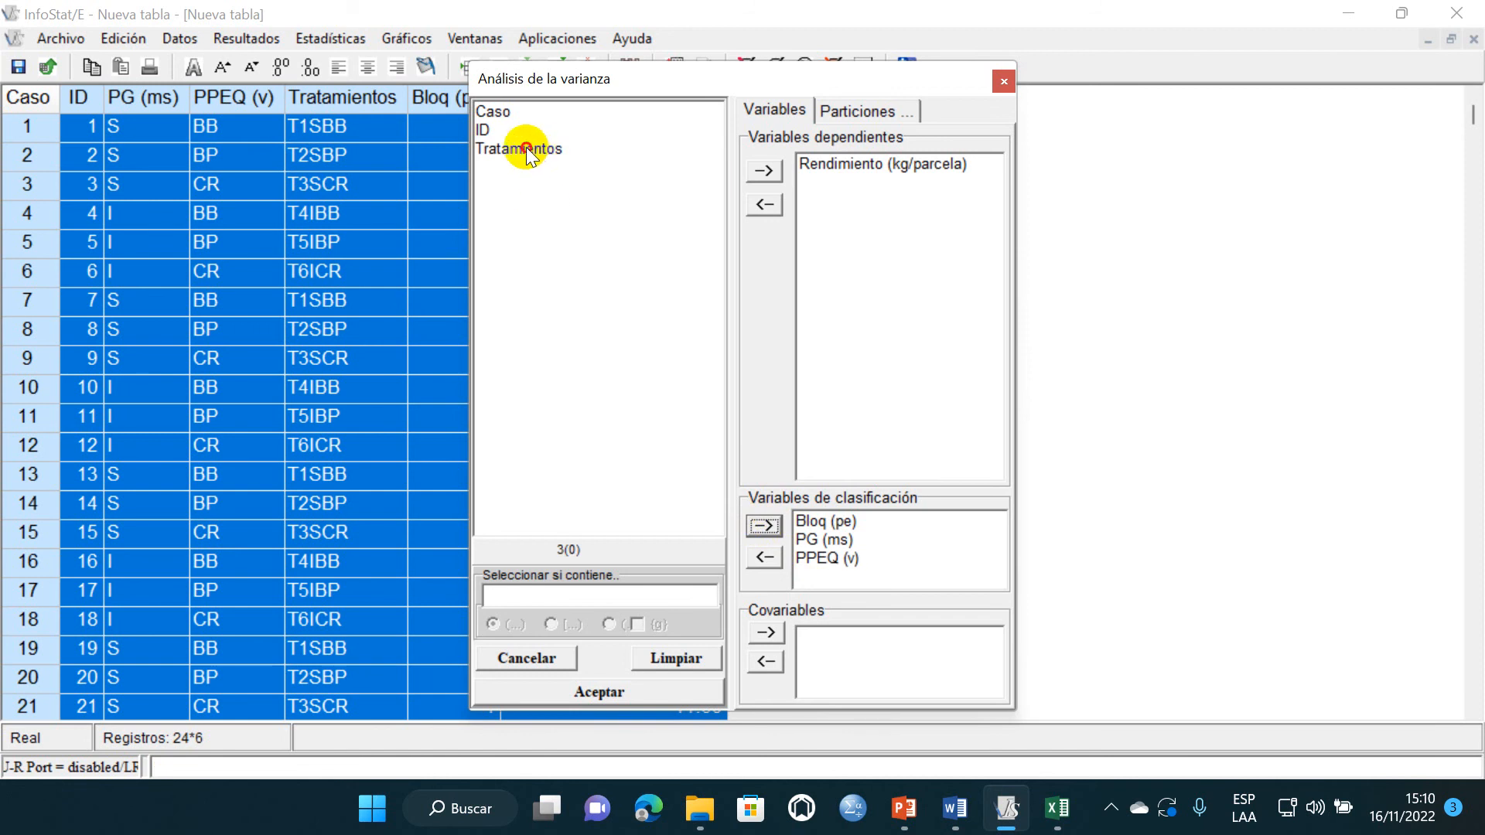
pyautogui.click(526, 149)
pyautogui.click(766, 525)
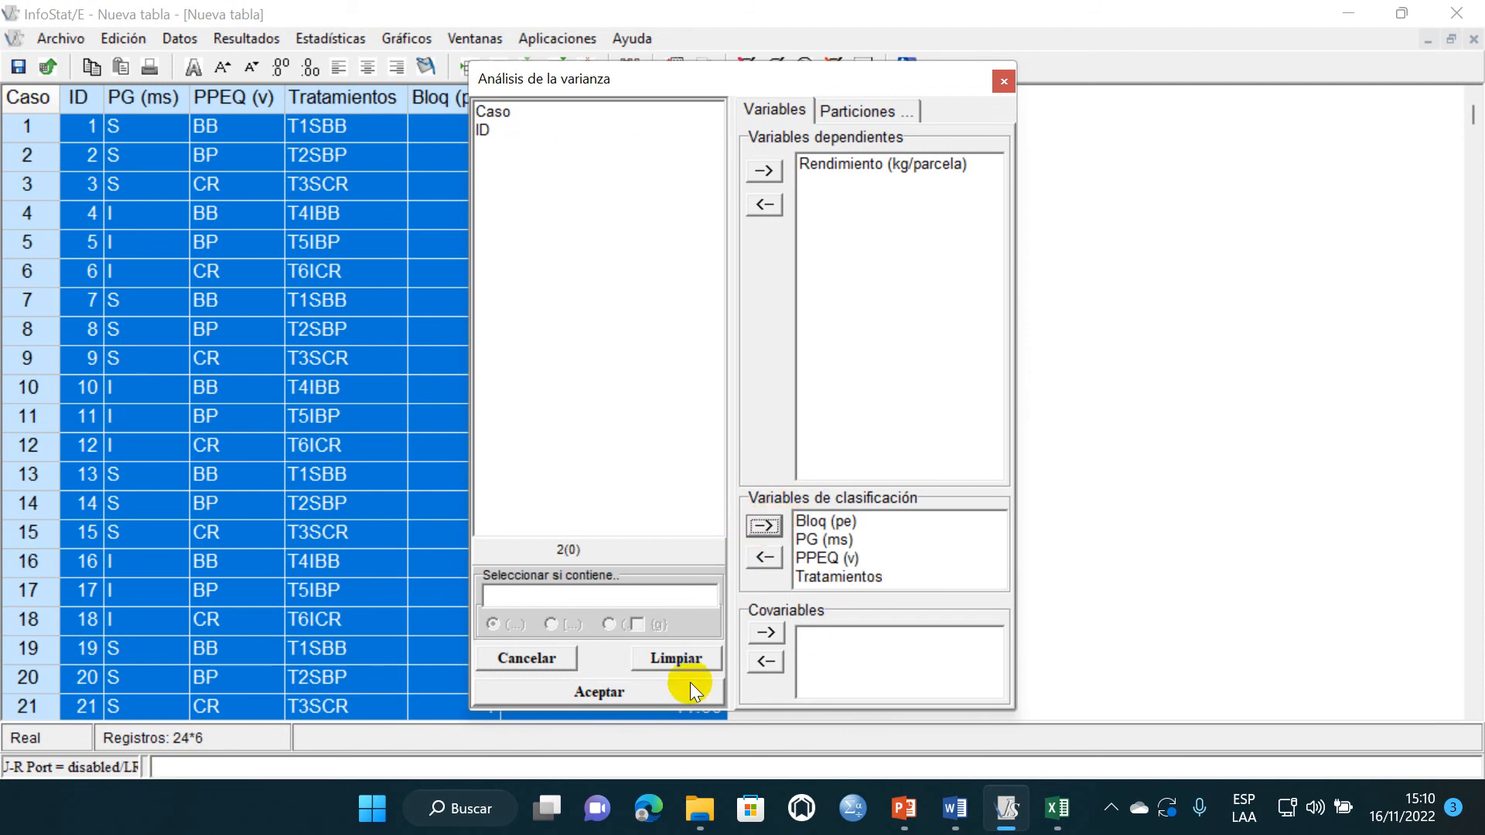
pyautogui.click(661, 687)
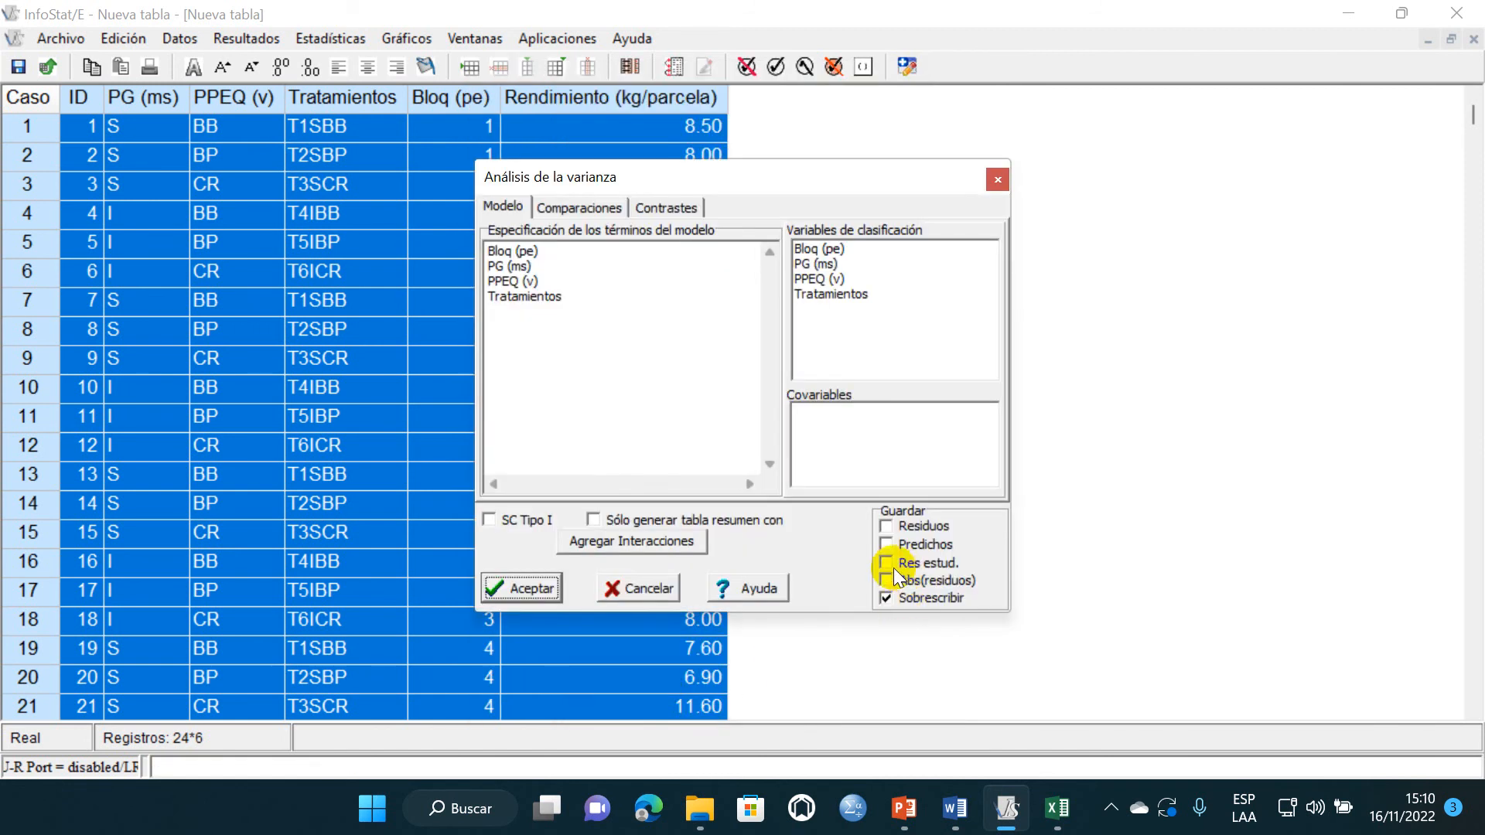
# - Run the analysis of variance with Res estud. saved to the table, and minimize the results window
pyautogui.click(890, 563)
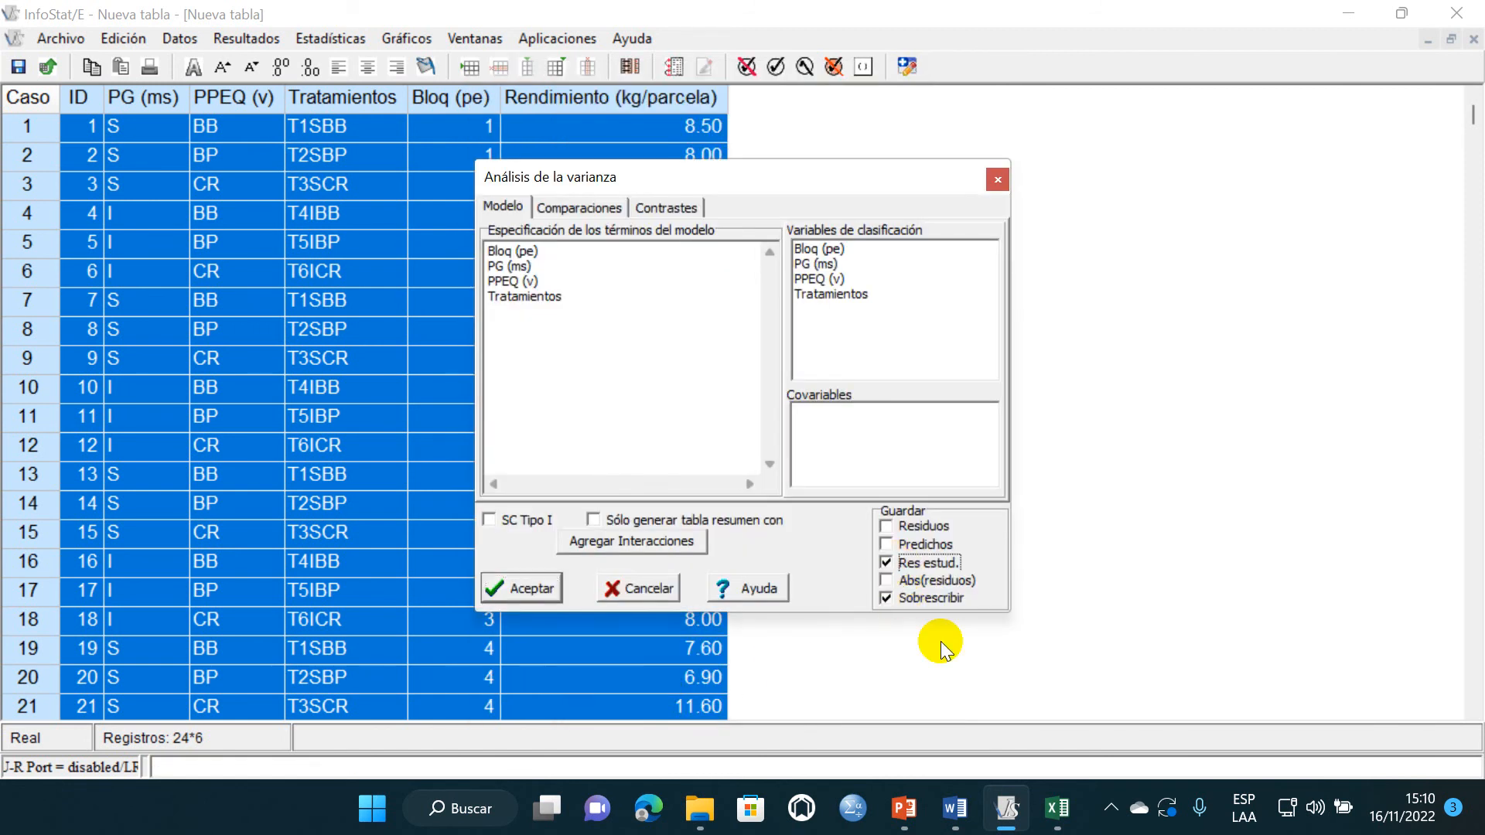
pyautogui.click(529, 588)
pyautogui.click(1191, 107)
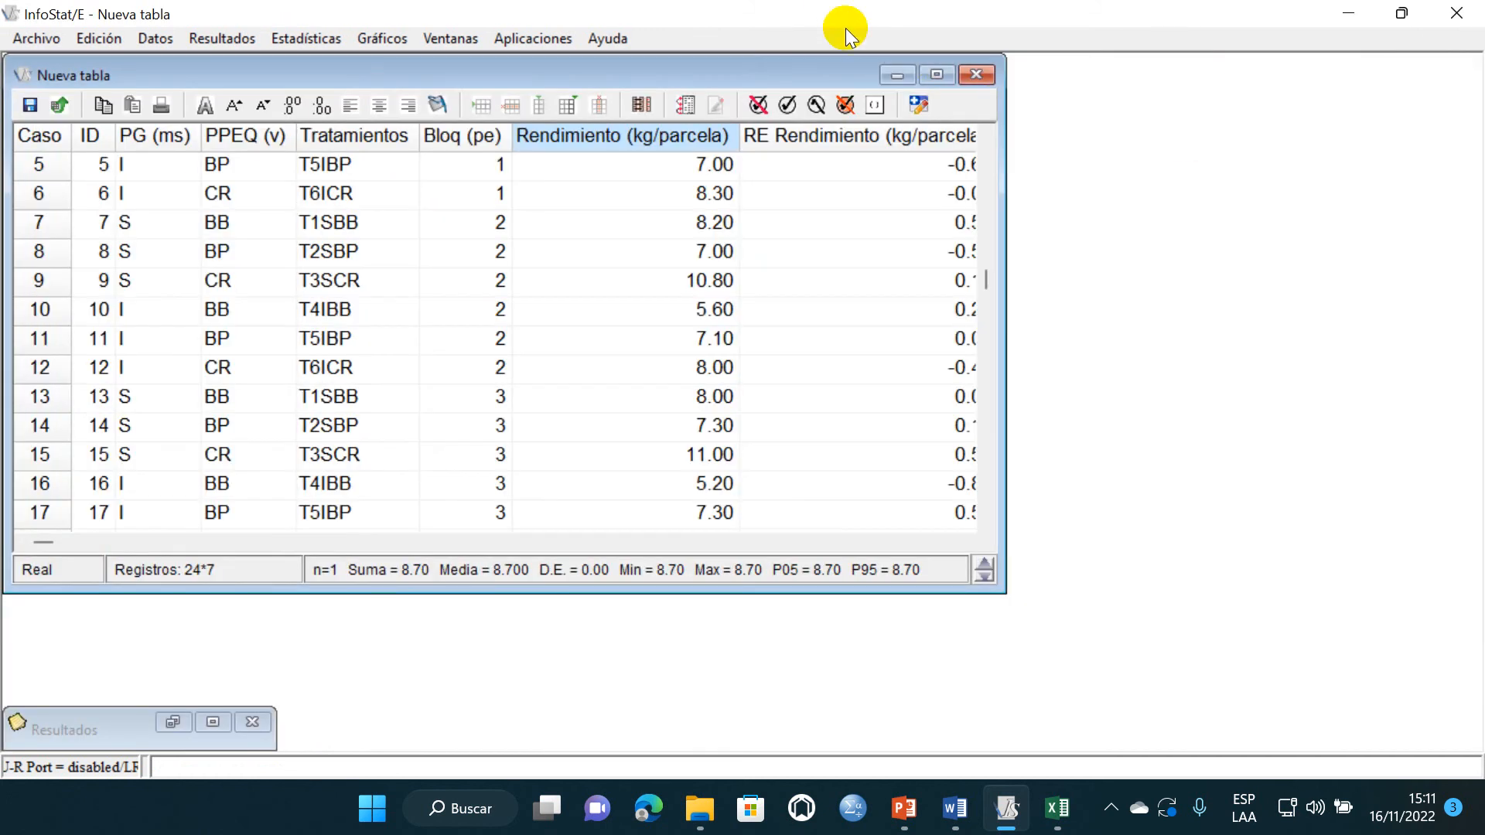
# - Maximize the data table and create a Q-Q plot of RE Rendimiento (kg/parcela) using the Normal distribution
pyautogui.click(936, 75)
pyautogui.click(406, 38)
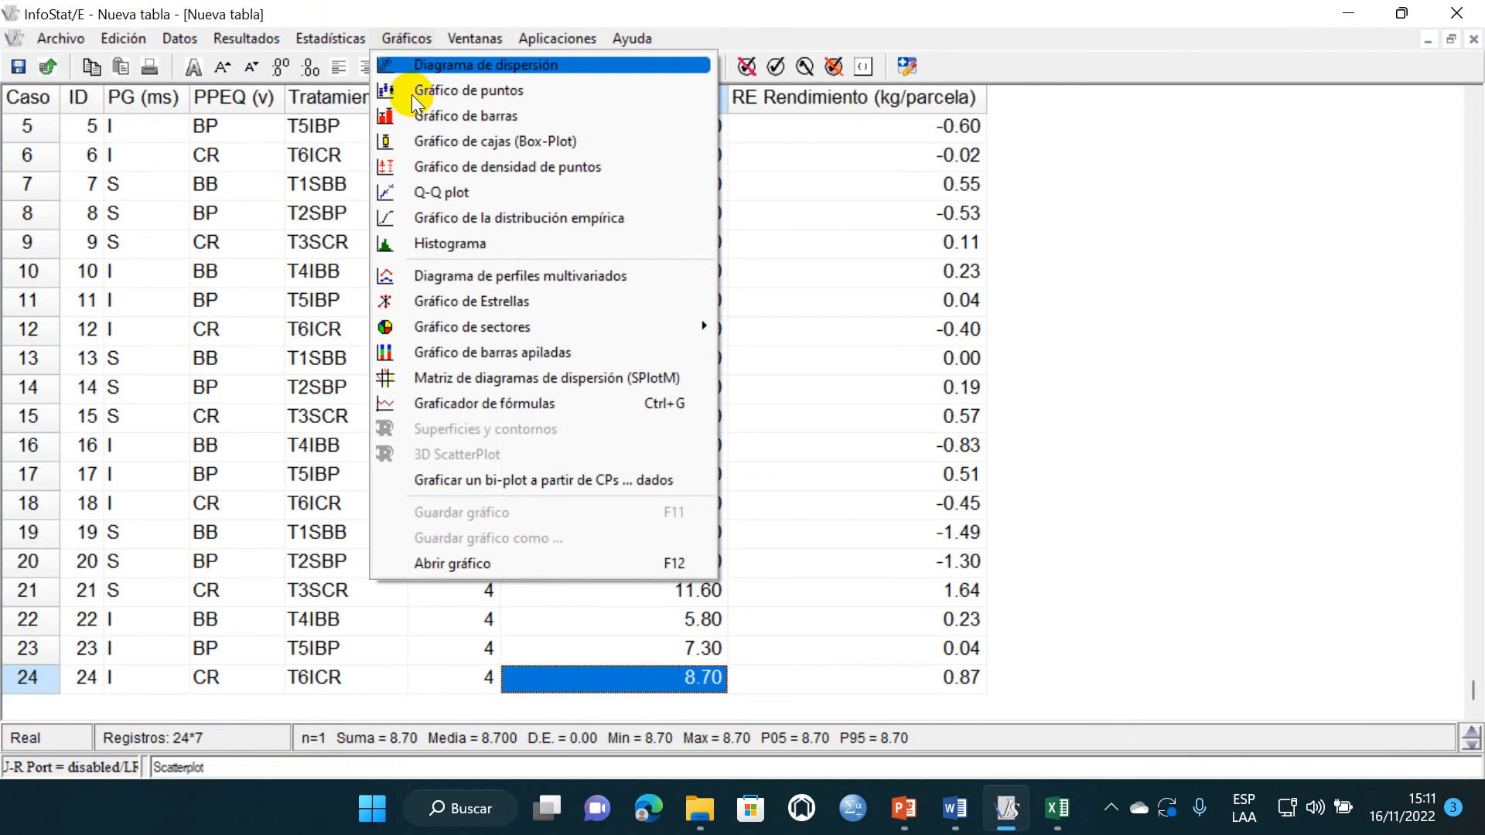
pyautogui.click(434, 192)
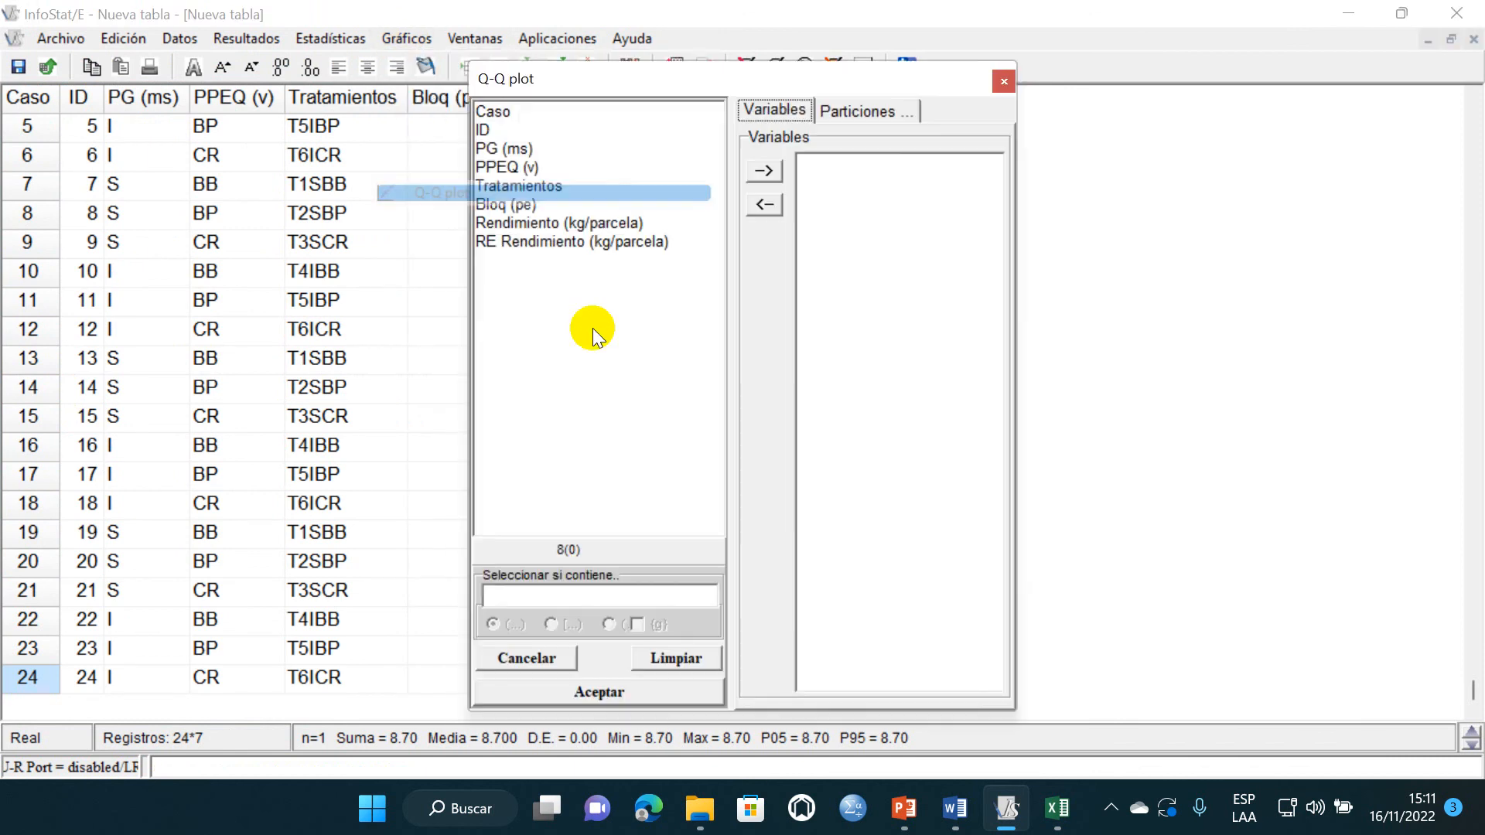
pyautogui.click(557, 242)
pyautogui.click(766, 171)
pyautogui.click(586, 697)
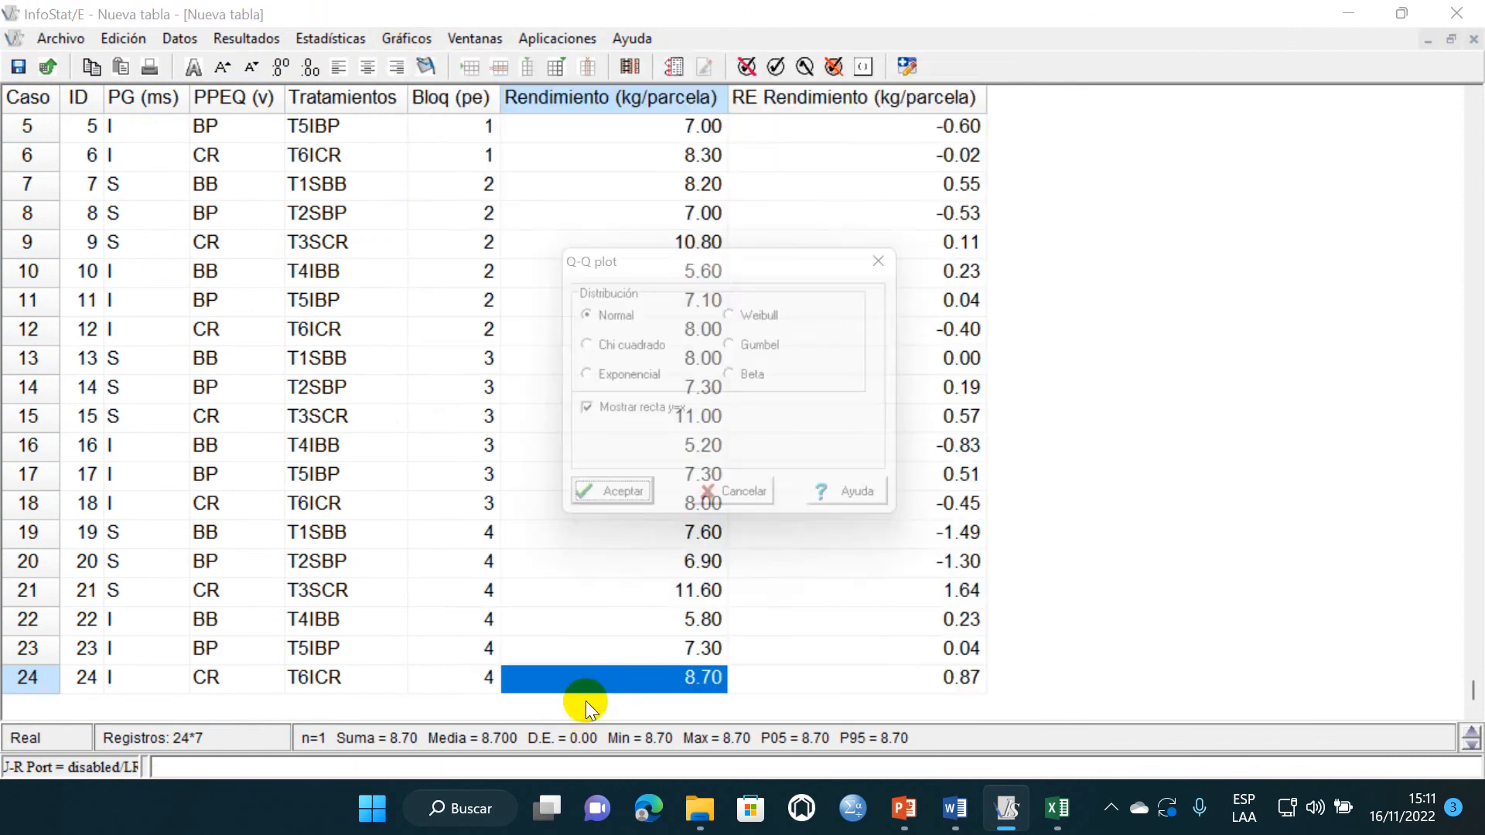
pyautogui.click(617, 510)
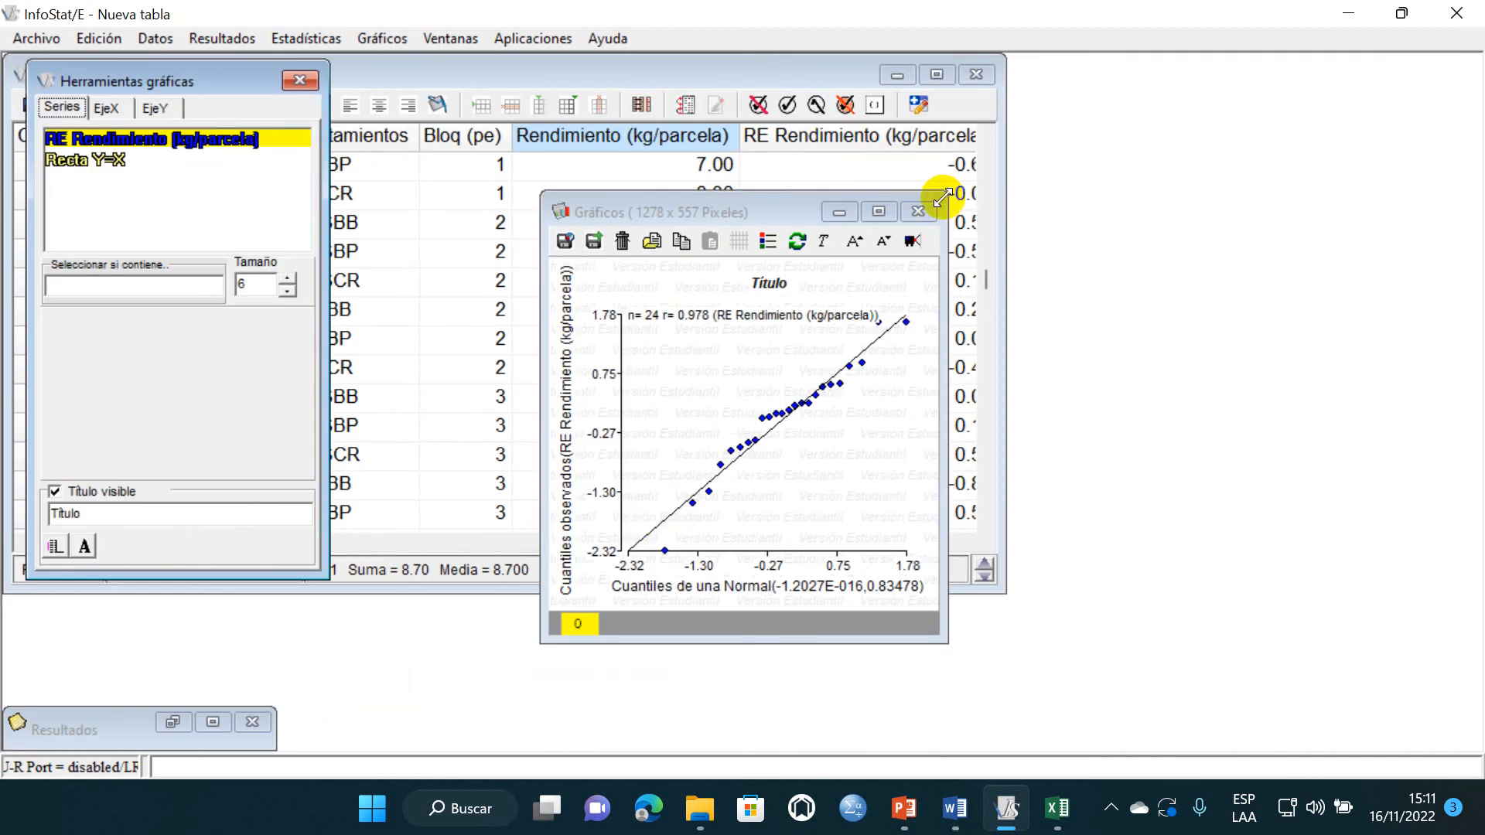
# - Enlarge the graph window to 644 x 453 pixels and capture the Q-Q plot area with Herramienta Recortes
pyautogui.moveTo(945, 195); pyautogui.dragTo(1175, 81)
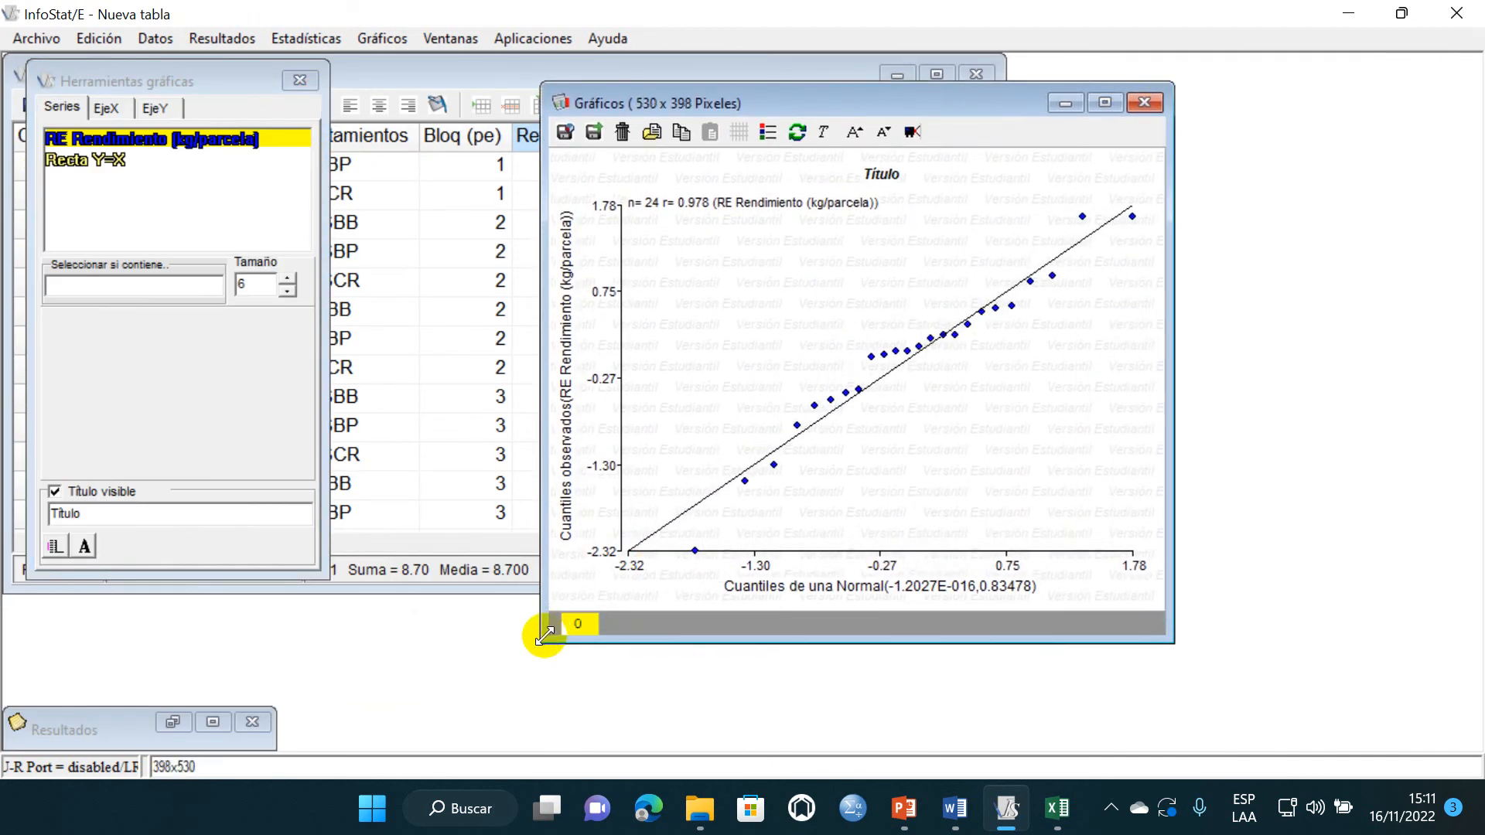
pyautogui.moveTo(549, 633); pyautogui.dragTo(408, 706)
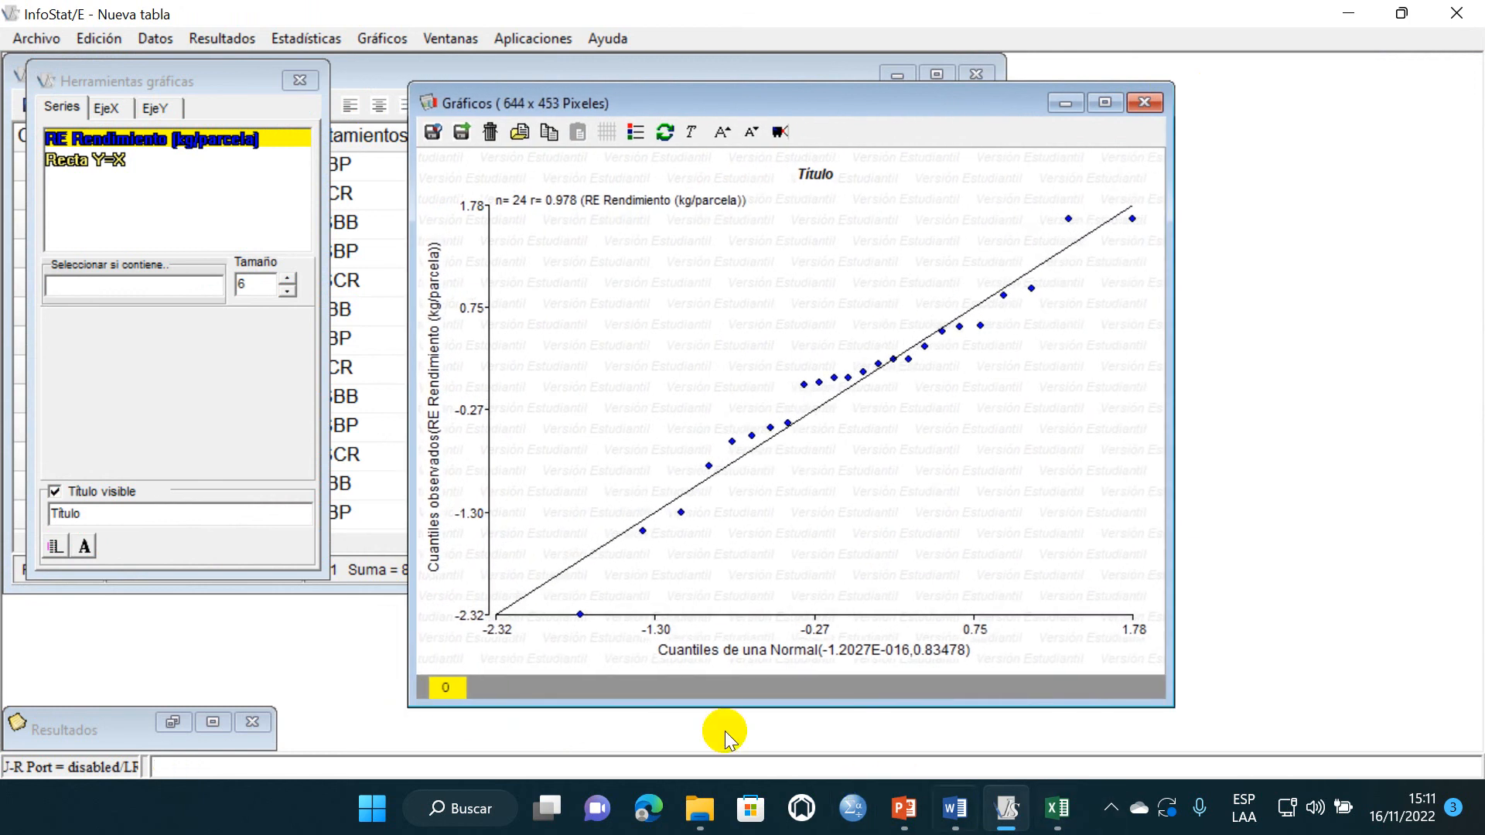
pyautogui.click(443, 807)
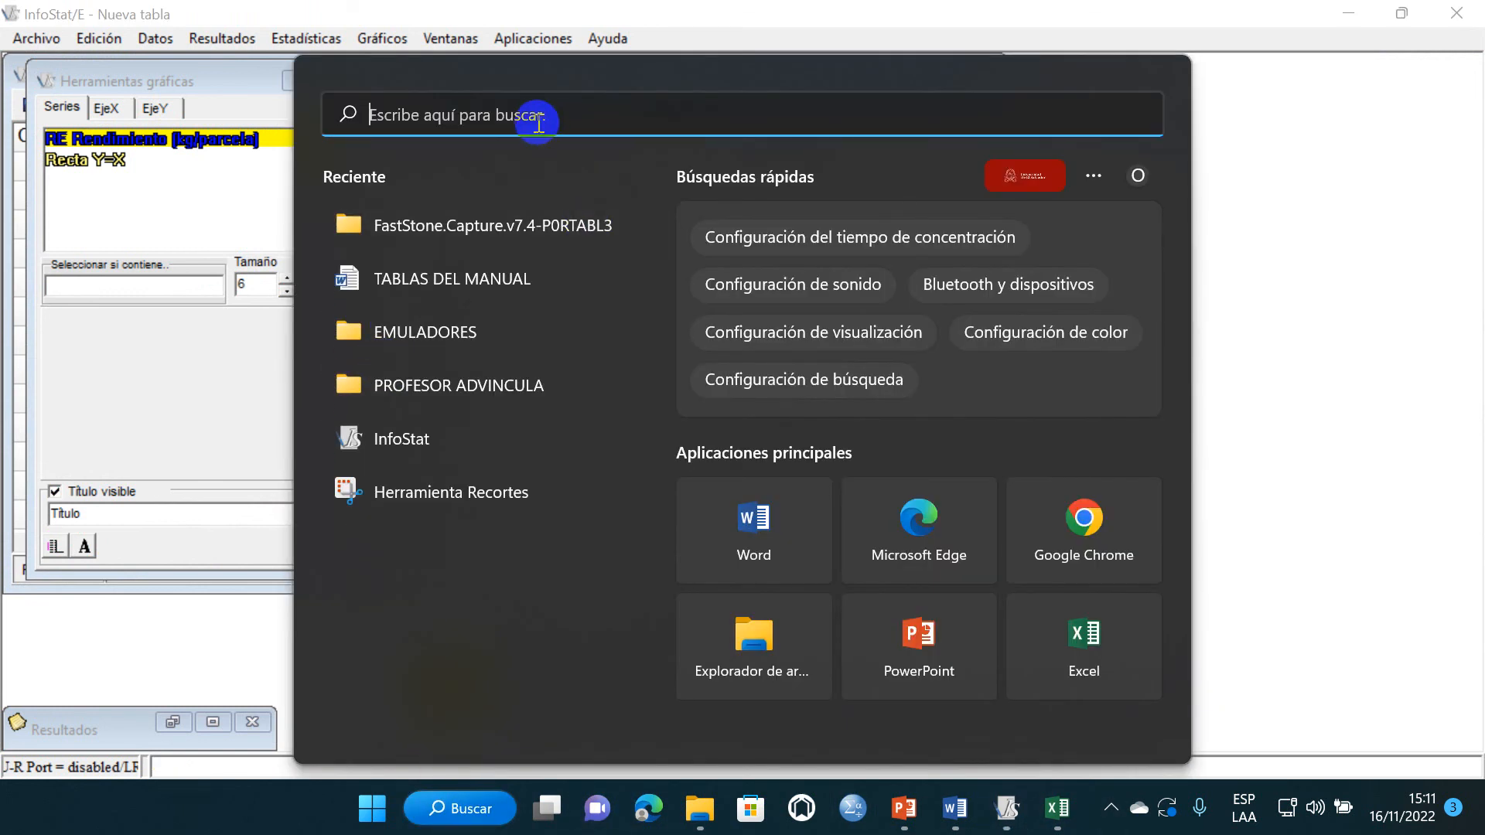
pyautogui.click(425, 487)
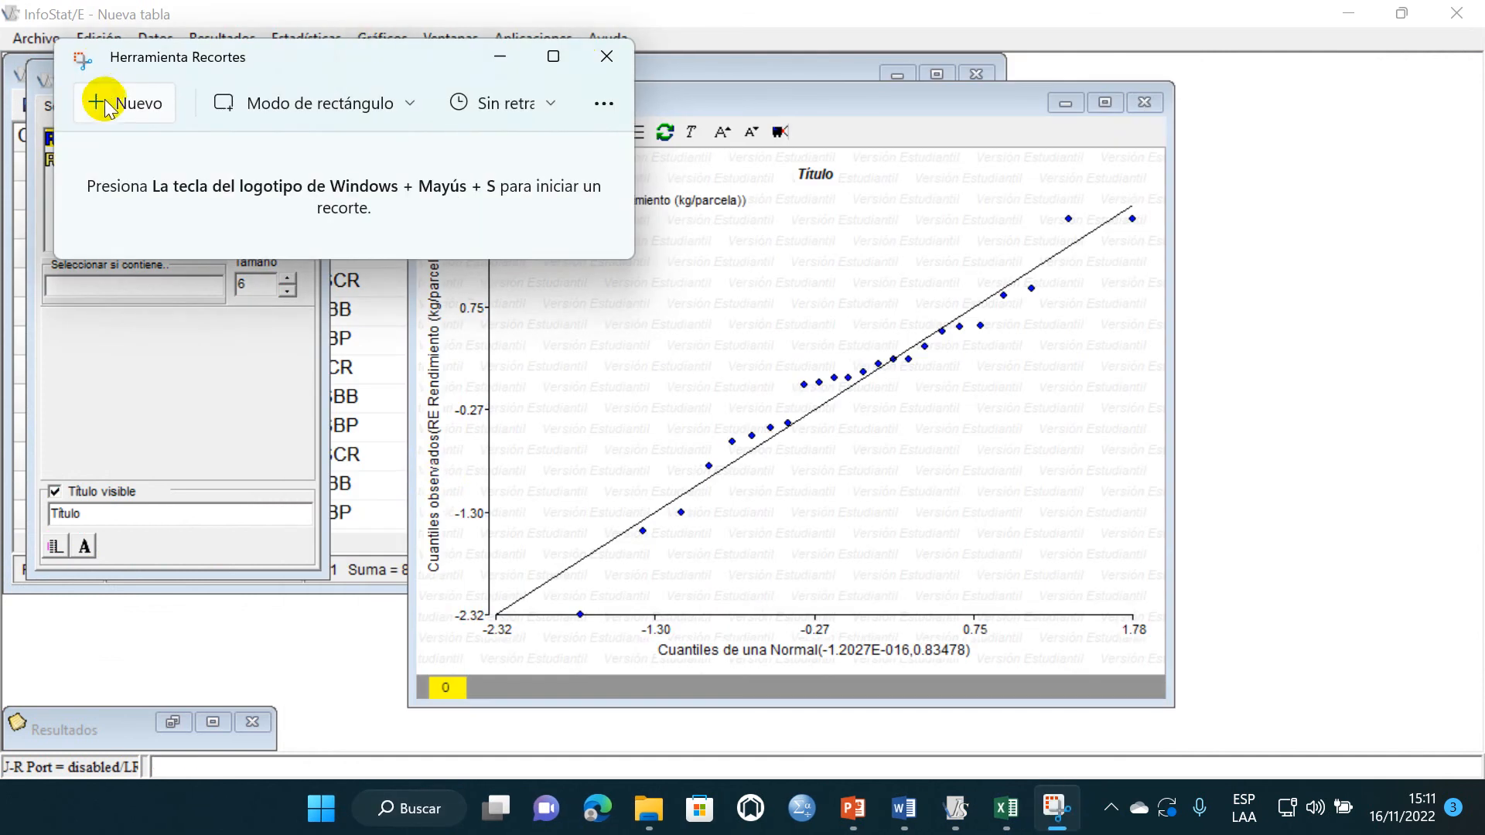
pyautogui.click(115, 104)
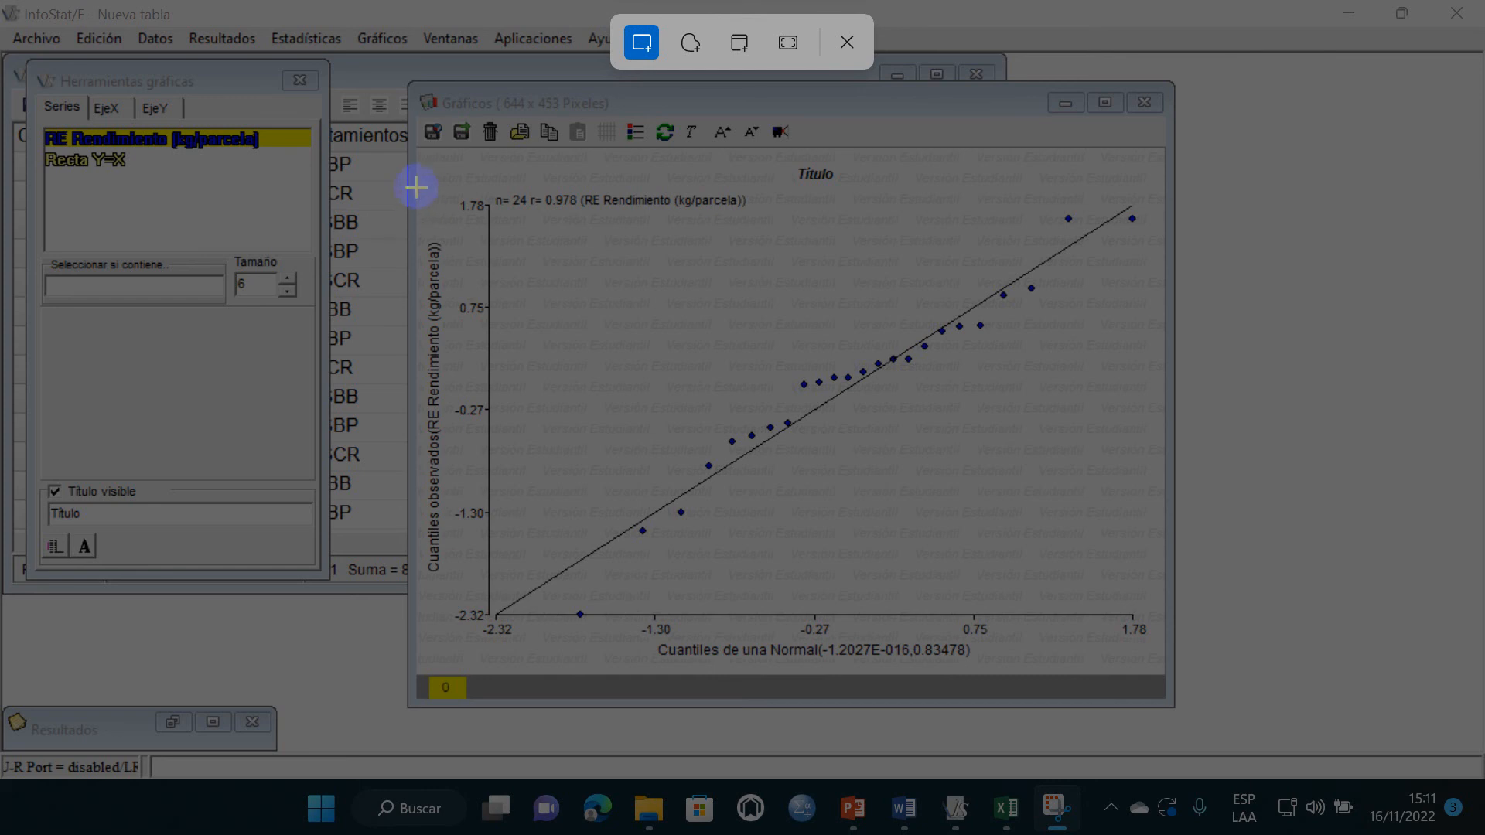
pyautogui.moveTo(414, 187); pyautogui.dragTo(1156, 667)
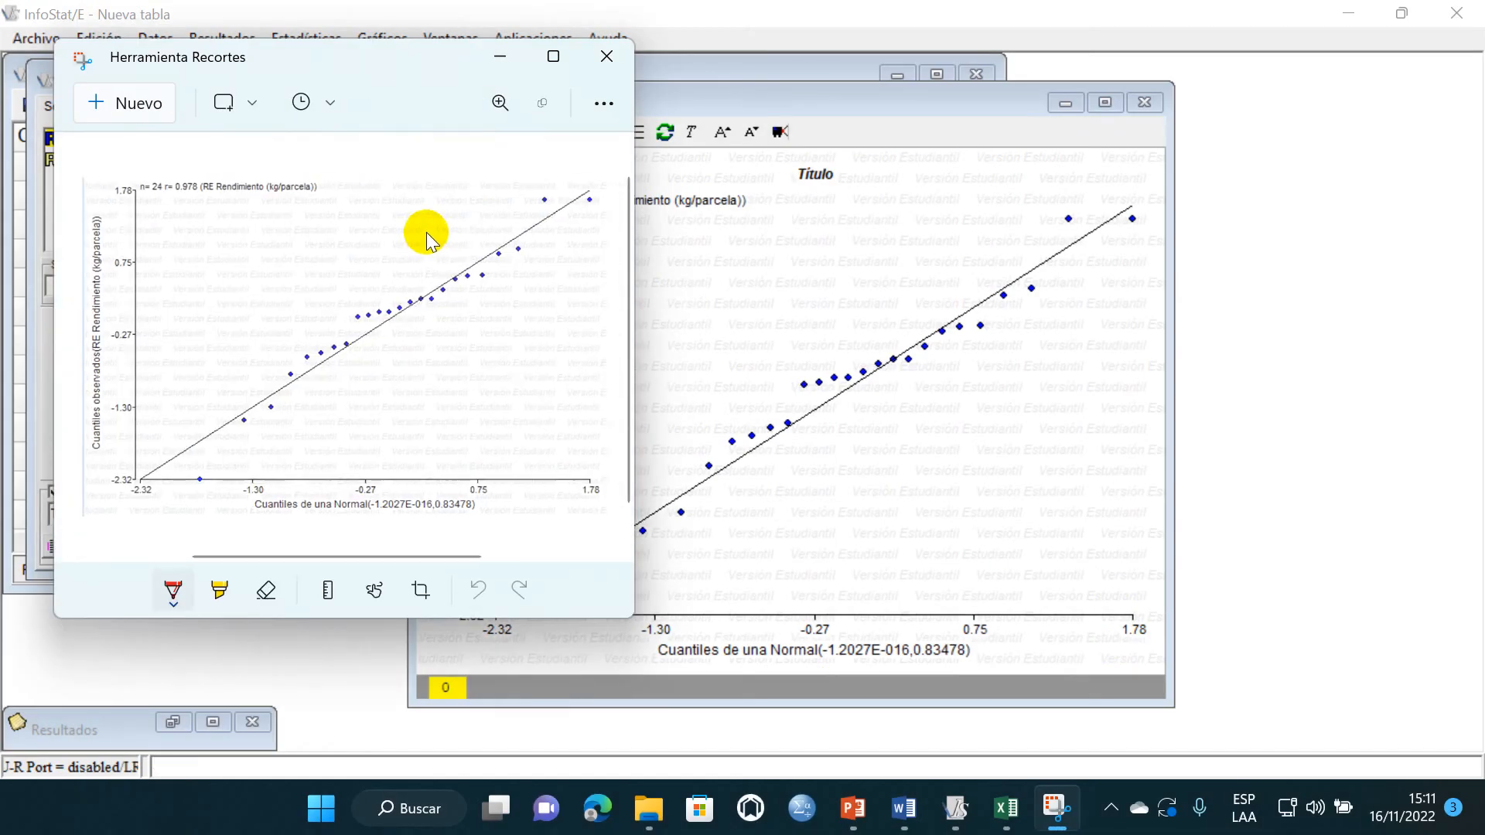
# - Switch to Word, delete the extra blank lines above Interpretación and paste the captured Q-Q plot below the interpretation lines
pyautogui.click(903, 808)
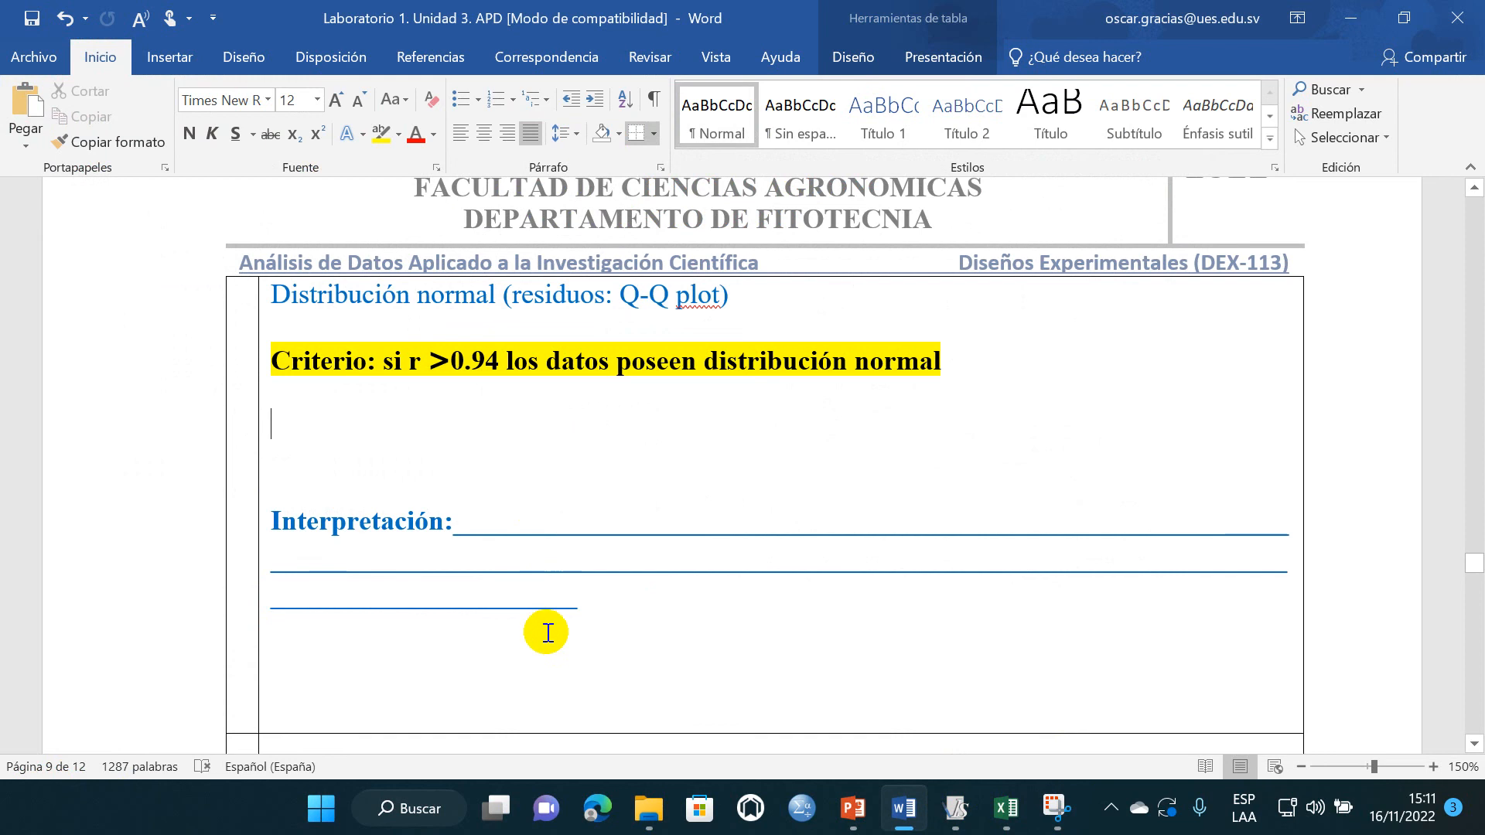
pyautogui.press('BackSpace')
pyautogui.press('BackSpace')
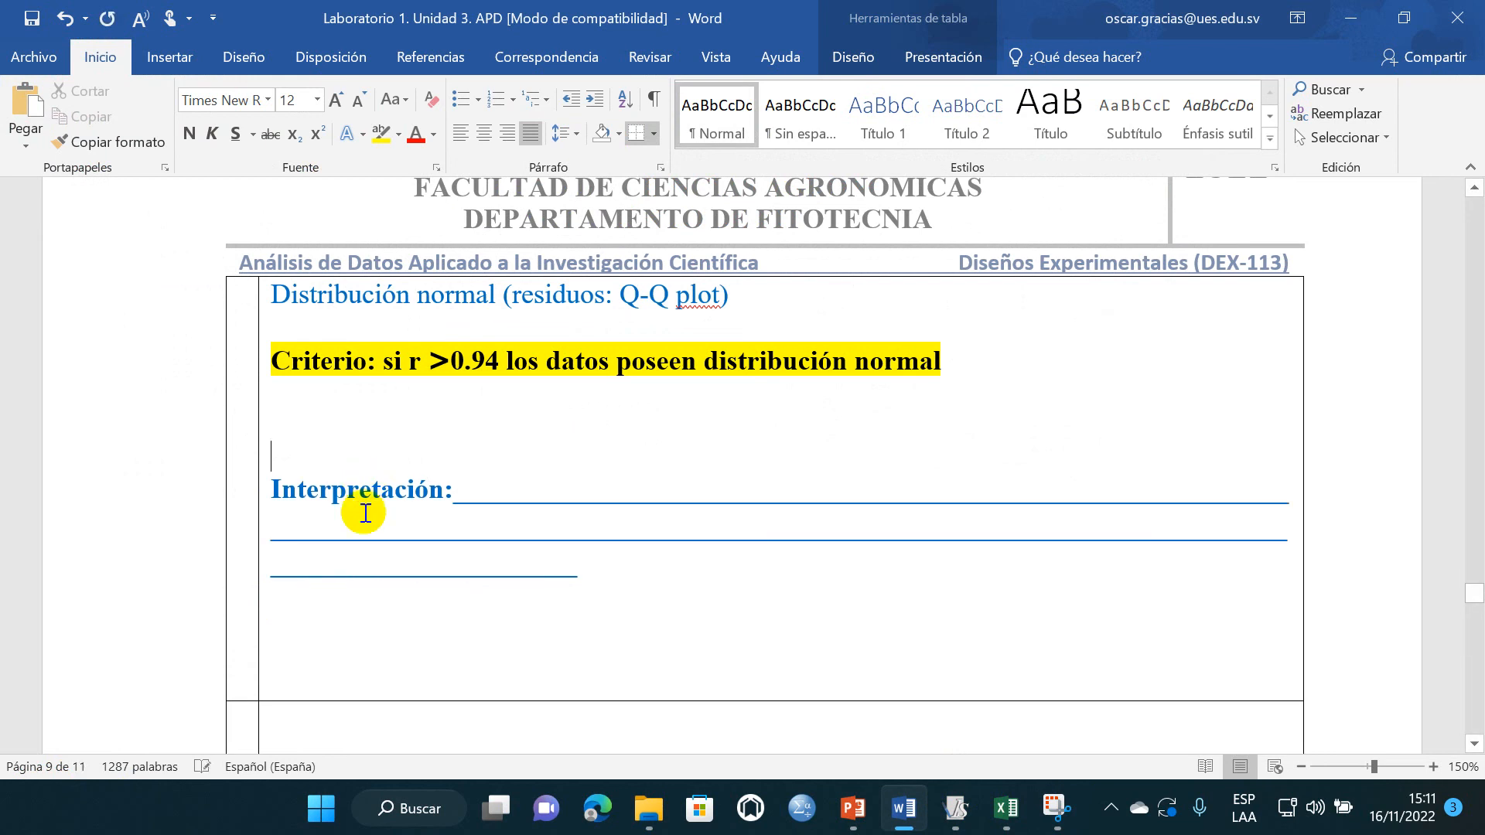
pyautogui.click(369, 543)
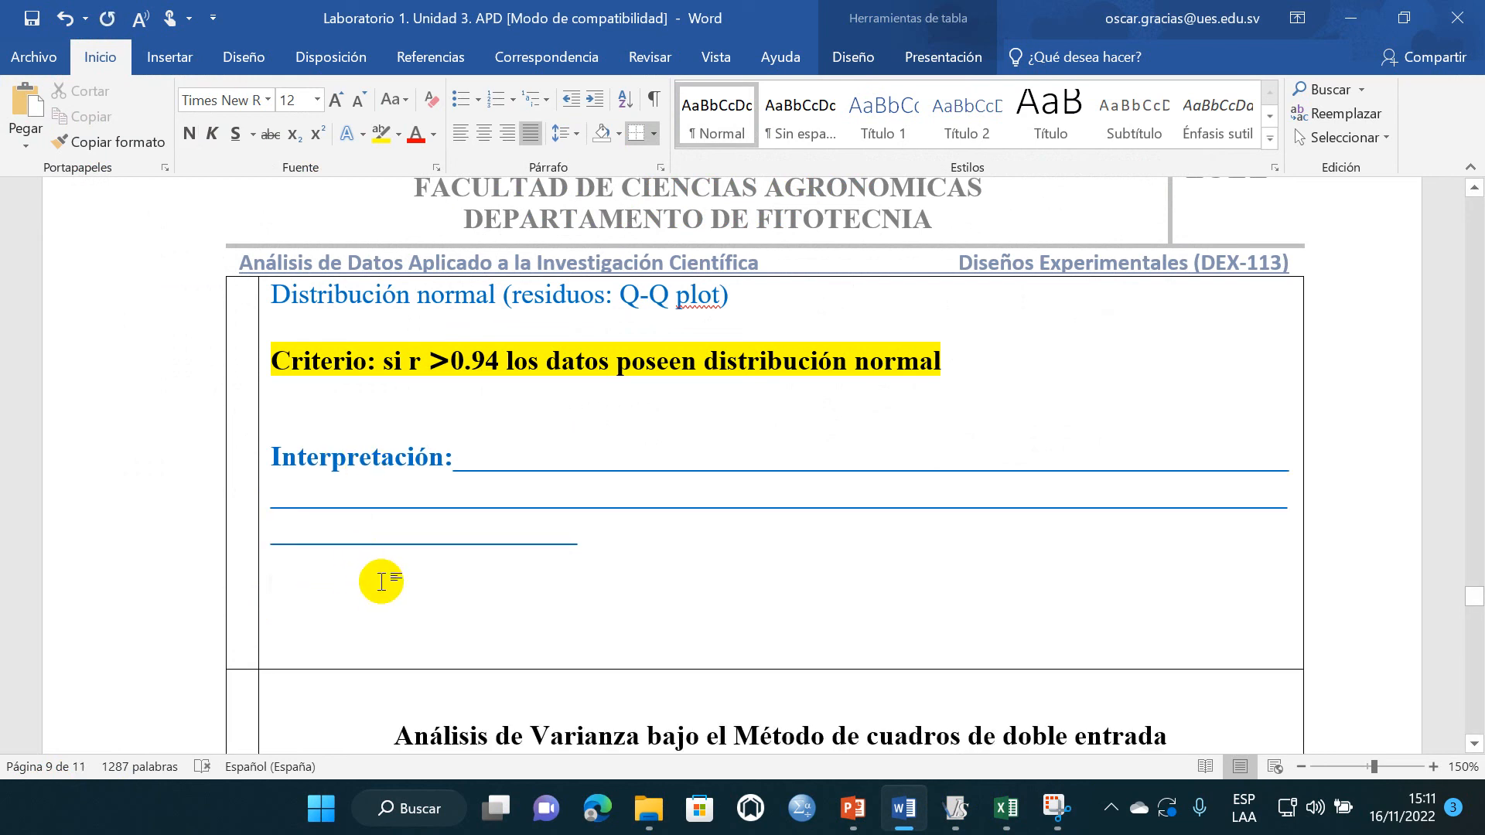
pyautogui.hotkey('ctrl', 'v')
# - Shrink the pasted Q-Q plot picture to fit inside the table cell and center it
pyautogui.scroll(5, 935, 541)
pyautogui.click(1300, 432)
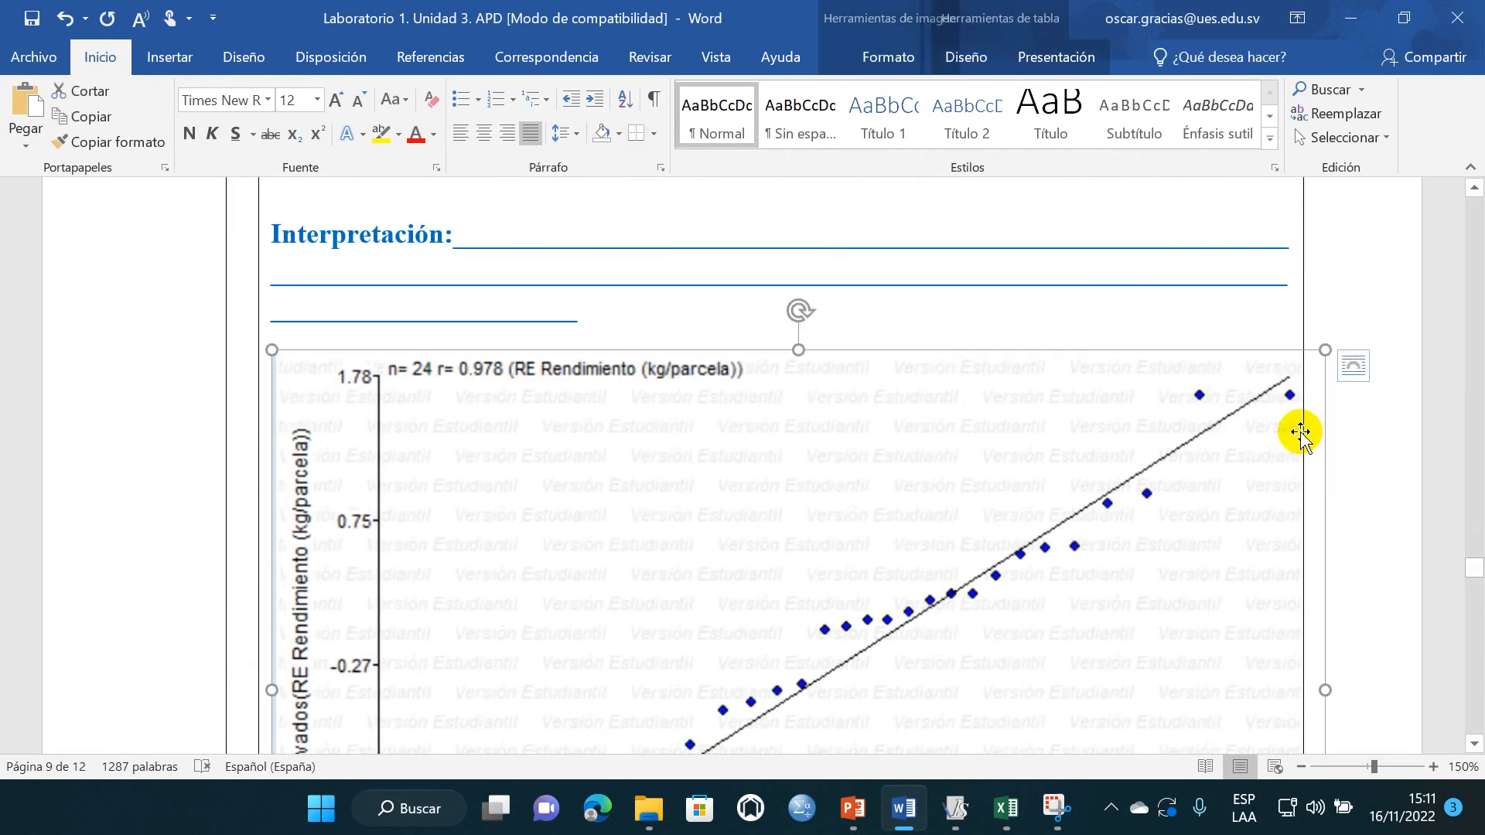
pyautogui.moveTo(1324, 350); pyautogui.dragTo(1134, 490)
pyautogui.scroll(-3, 1213, 371)
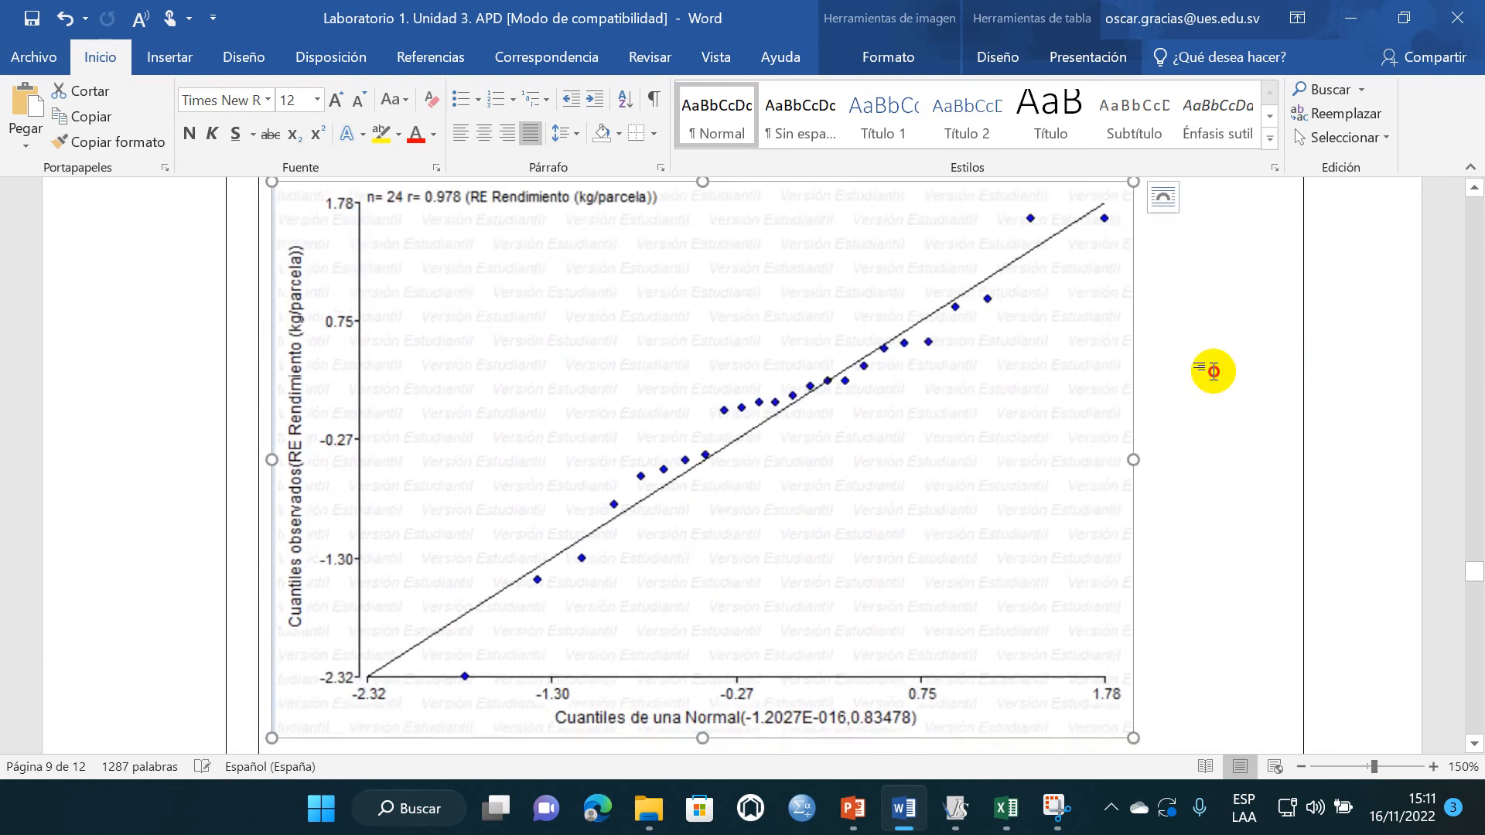
pyautogui.click(484, 133)
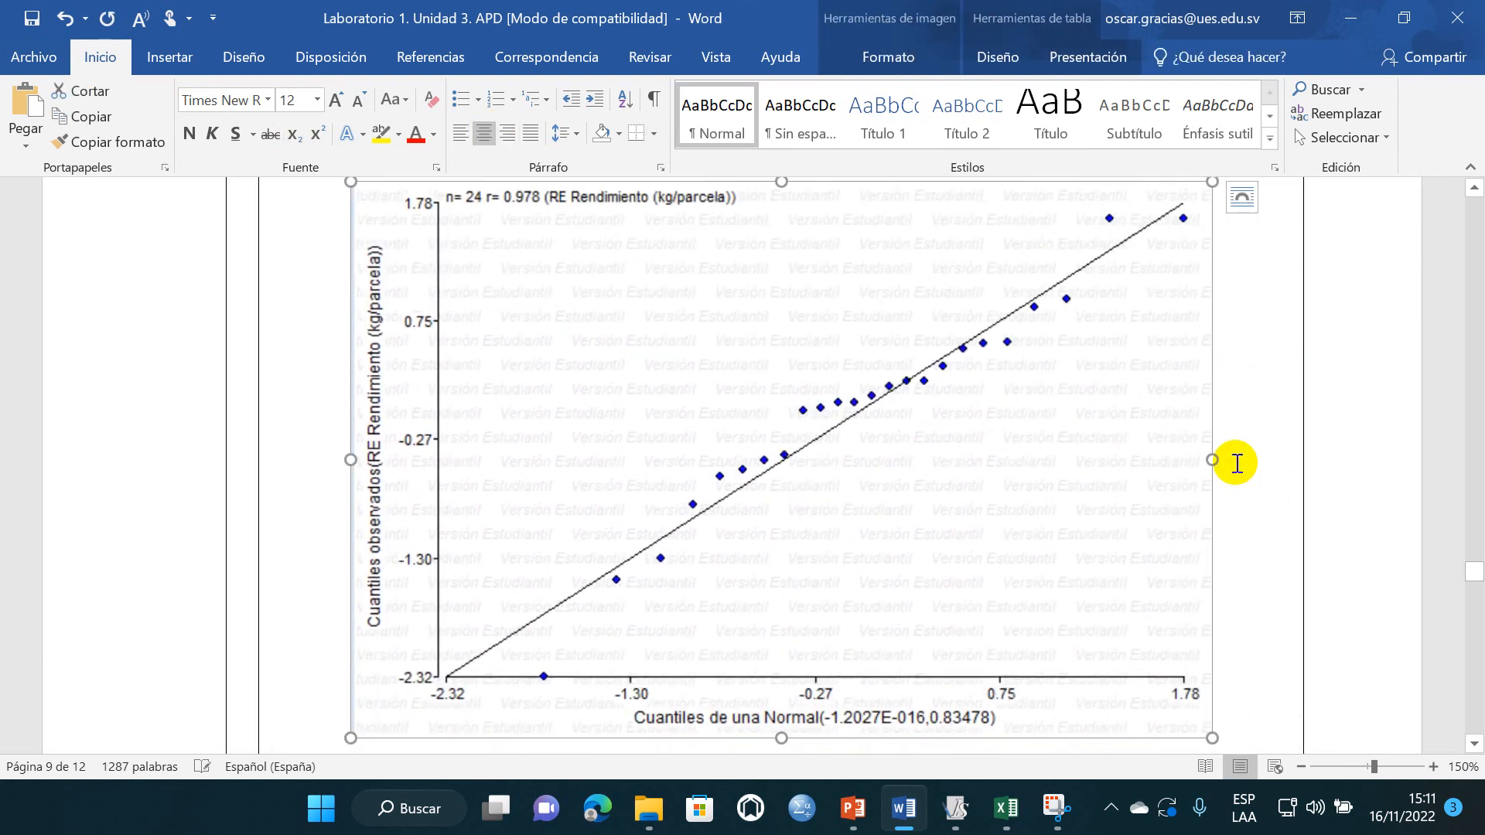
pyautogui.click(1237, 463)
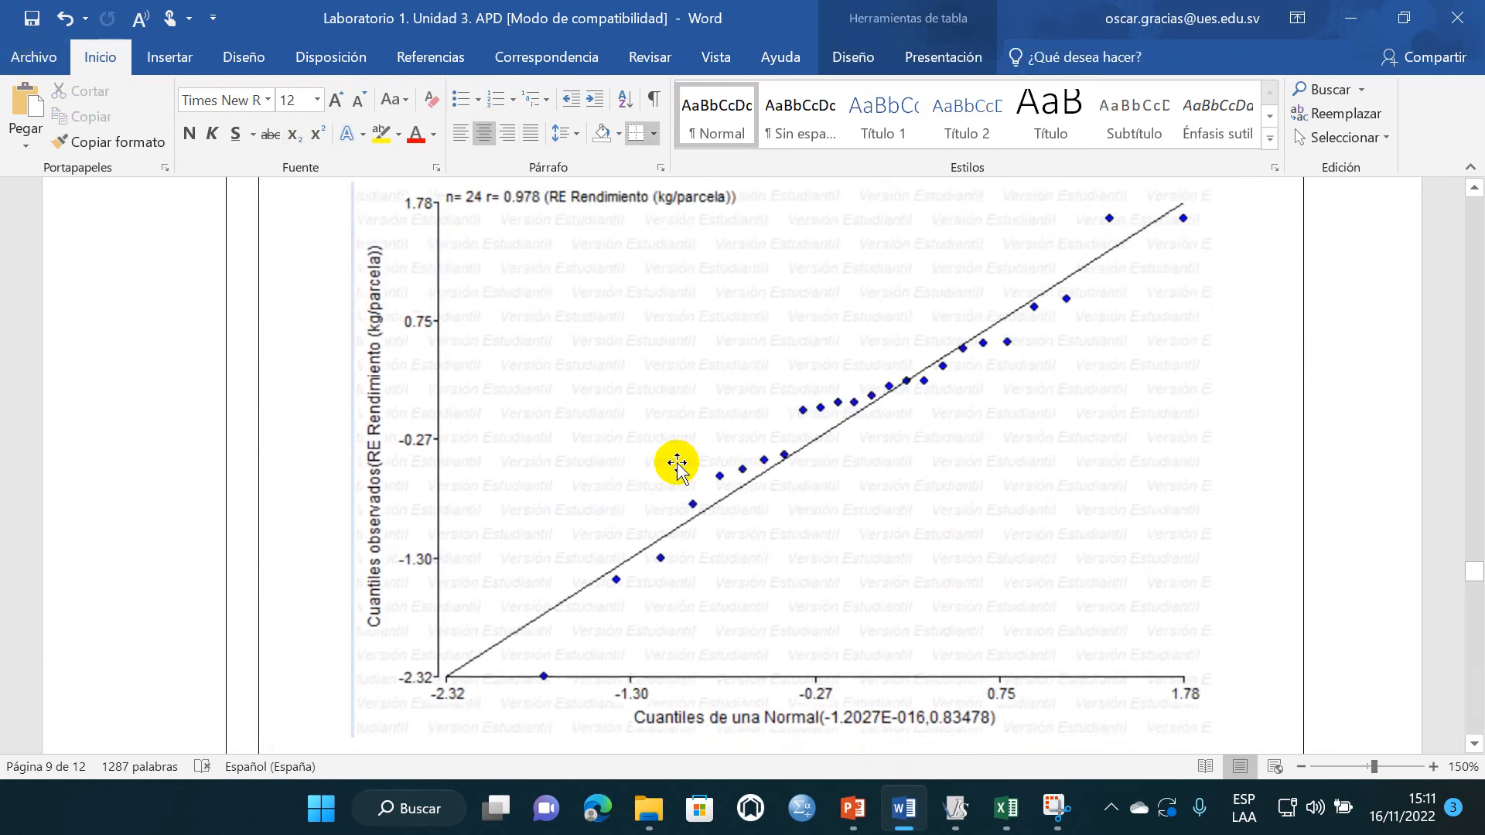
# - Place the cursor on the empty line above "Valor de P para el factor de bloqueo=" in row 5
pyautogui.scroll(-6, 677, 466)
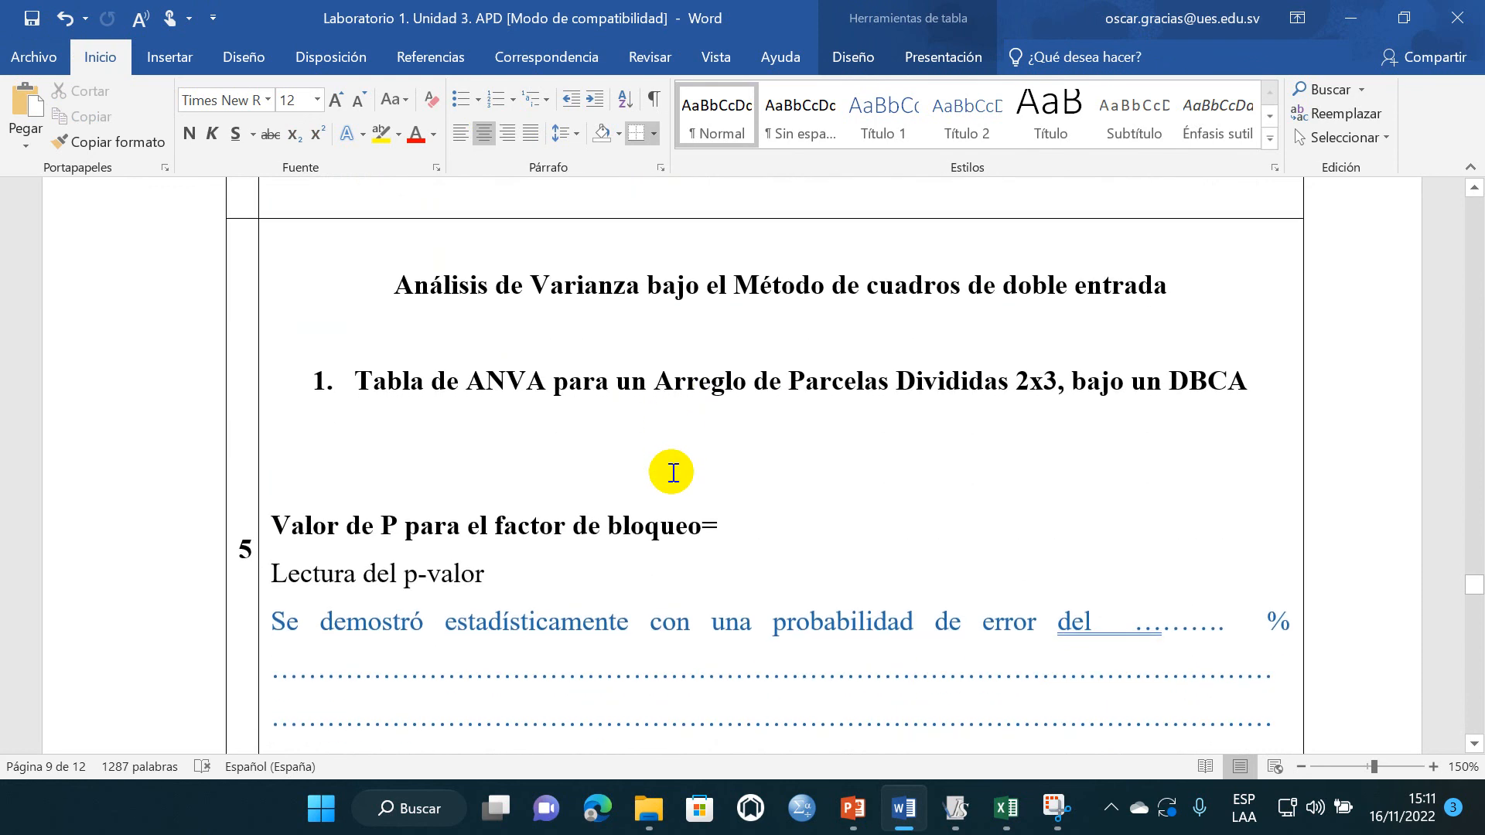
pyautogui.scroll(-1, 526, 618)
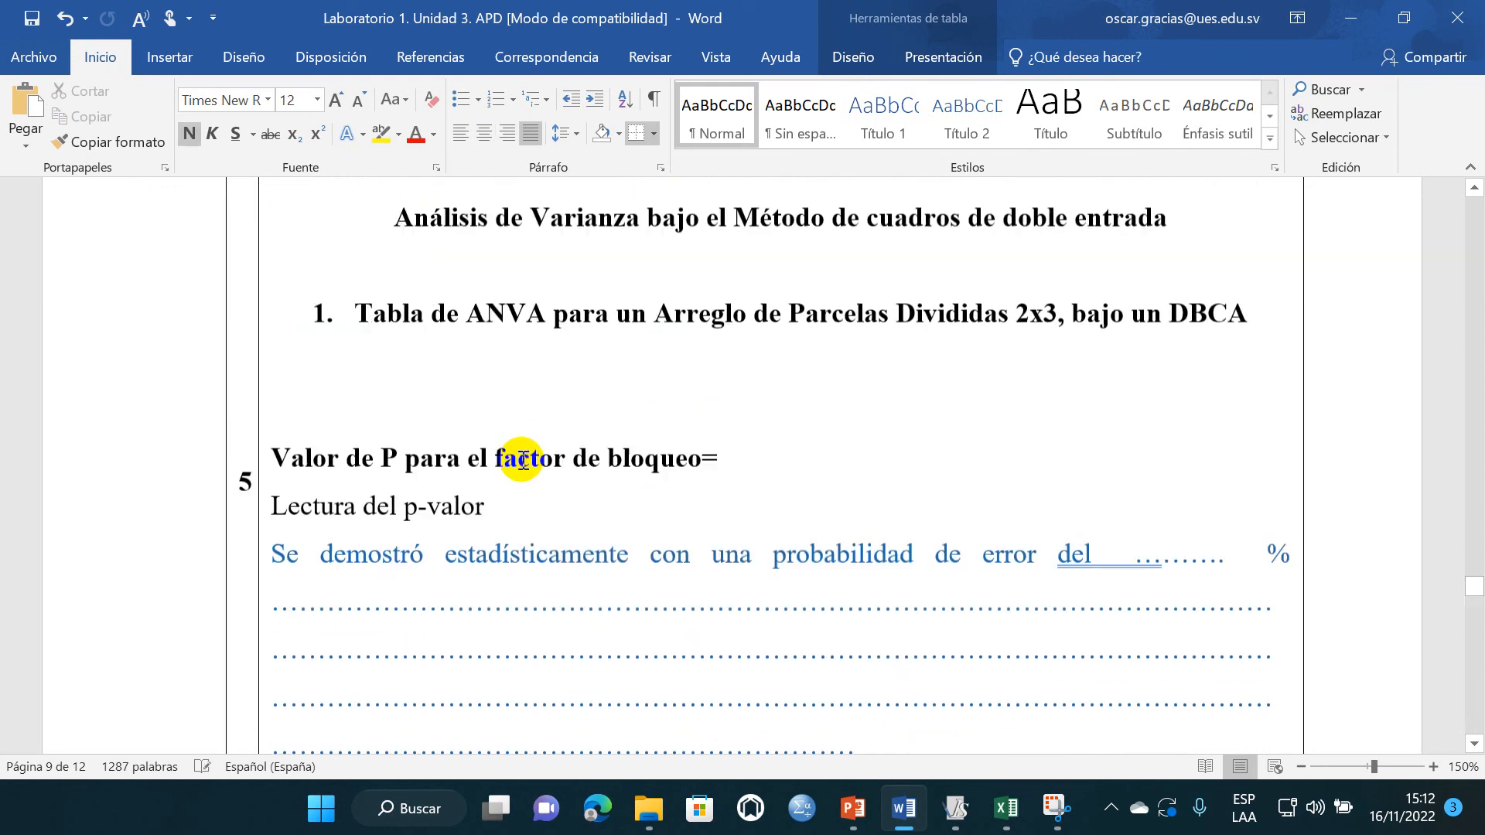
pyautogui.scroll(1, 524, 554)
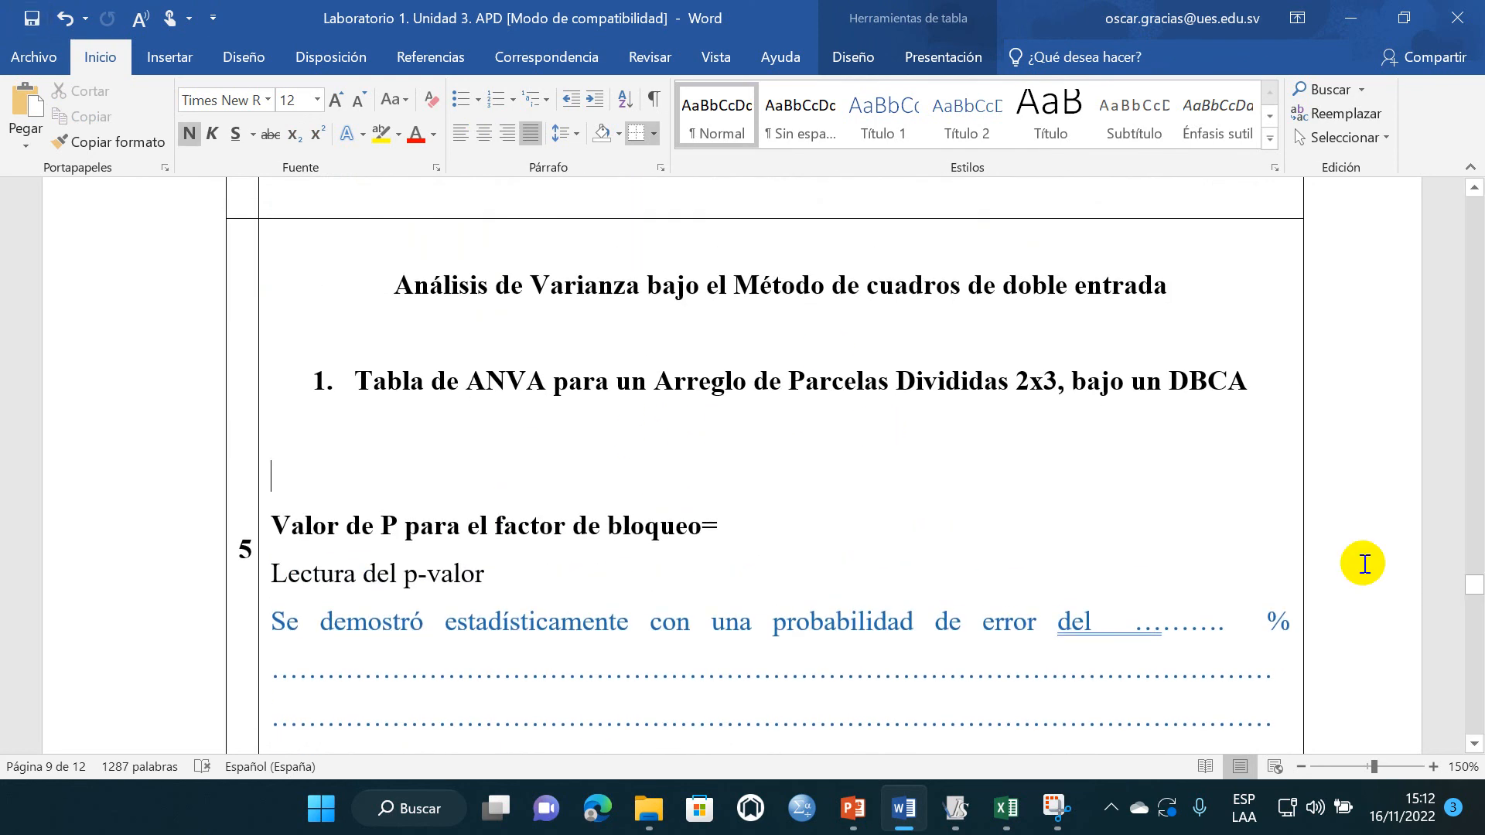
# - Switch to InfoStat, minimize the graph window and maximize the data table
pyautogui.moveTo(972, 830)
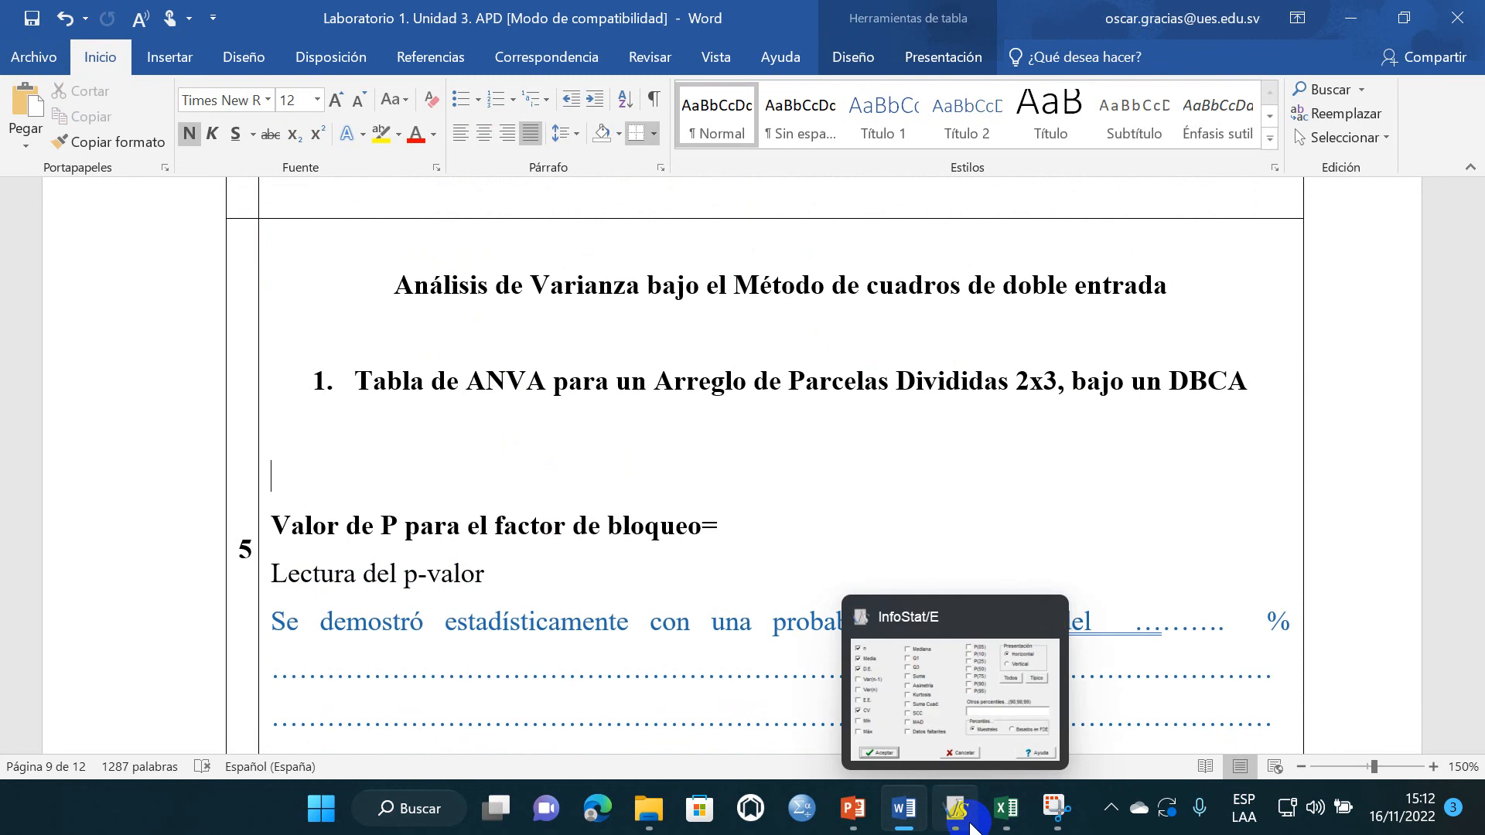
pyautogui.click(971, 825)
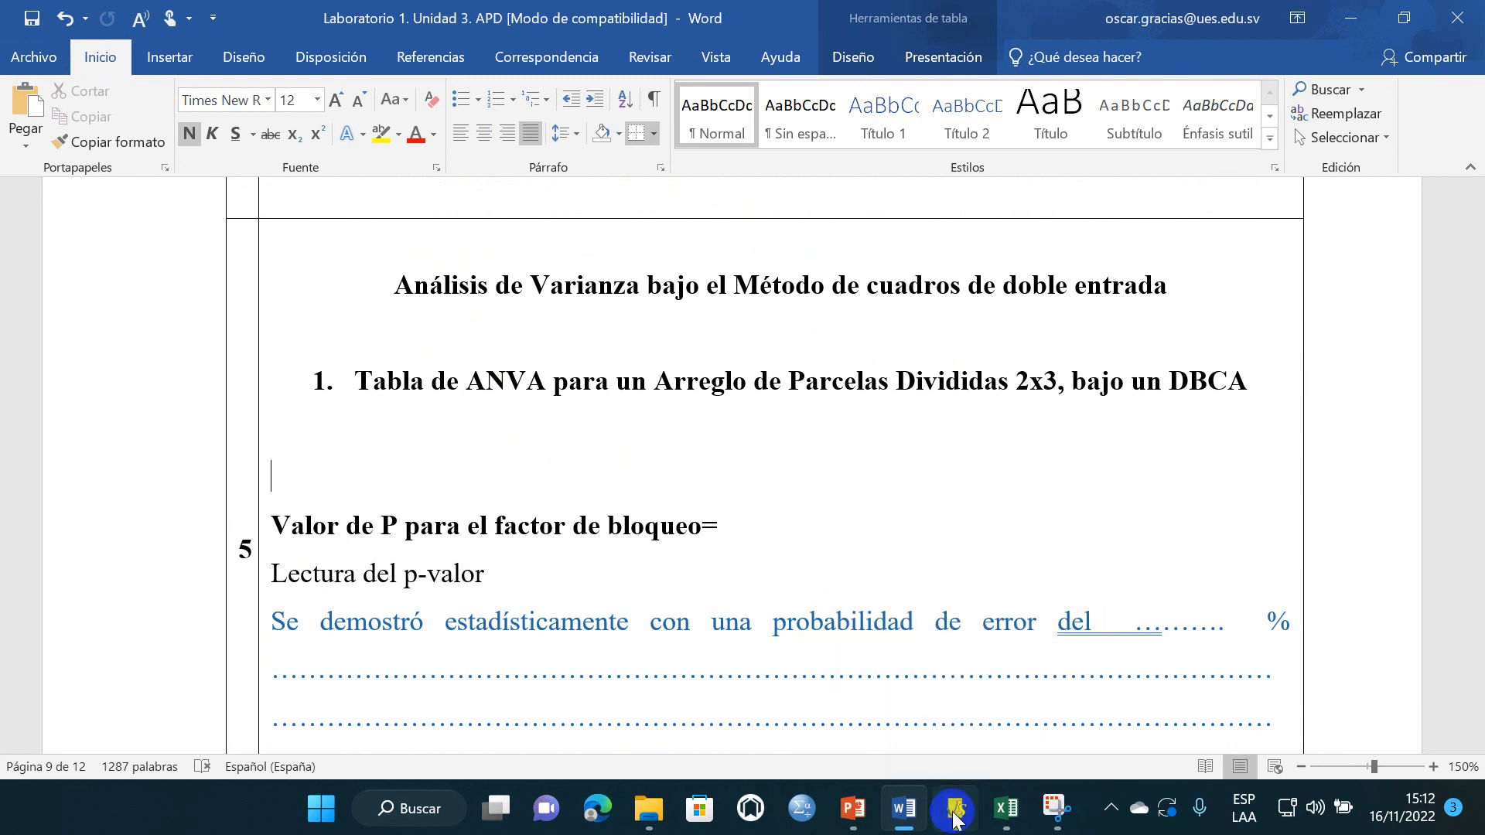
pyautogui.click(1046, 110)
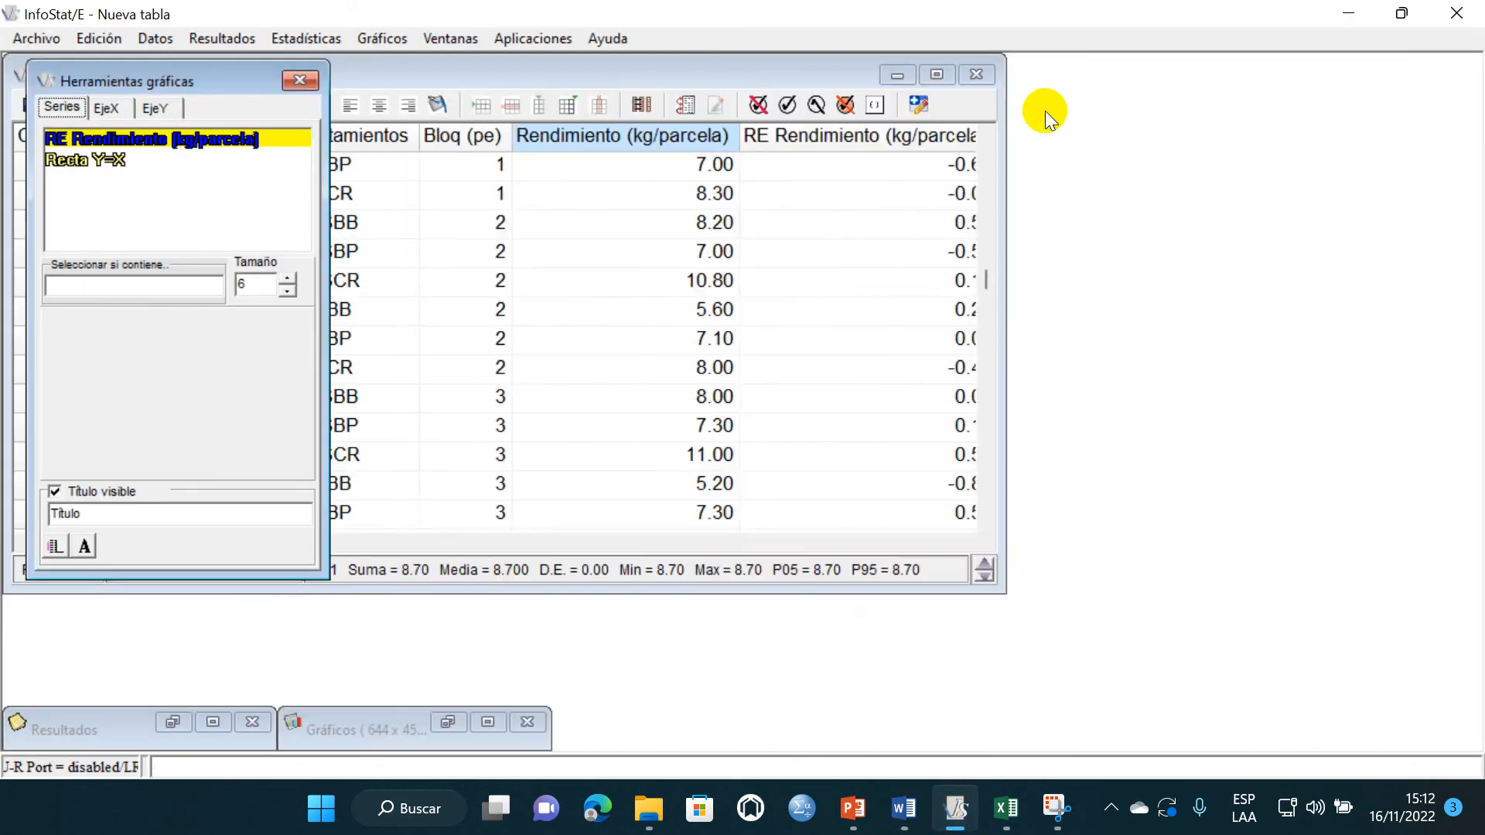
pyautogui.click(933, 74)
# - Start an analysis of variance for Rendimiento (kg/parcela), remove Tratamientos from the classification variables and accept Bloq (pe), PG (ms) and PPEQ (v)
pyautogui.click(325, 37)
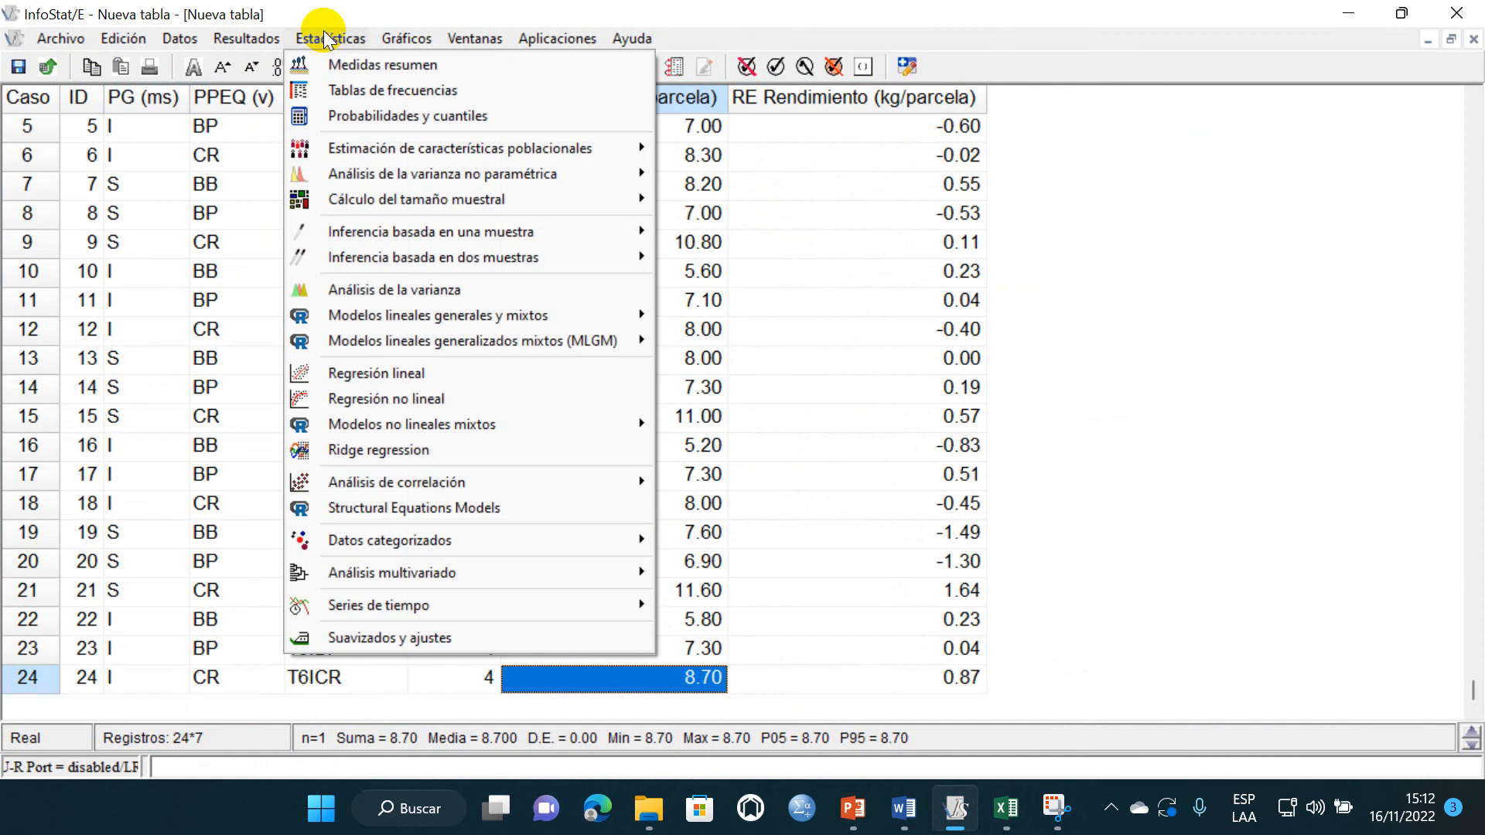
pyautogui.click(375, 291)
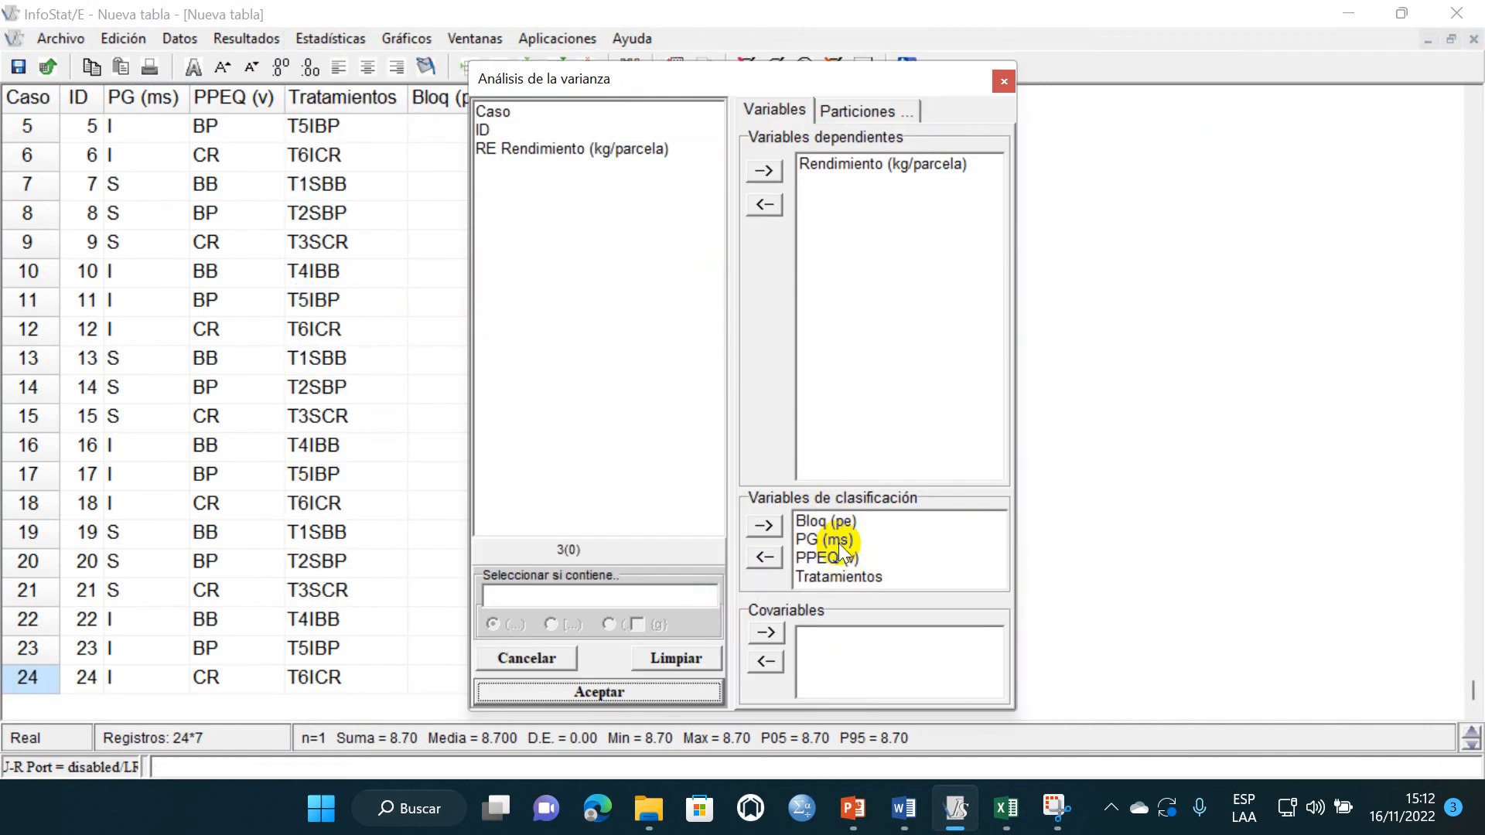
pyautogui.click(846, 579)
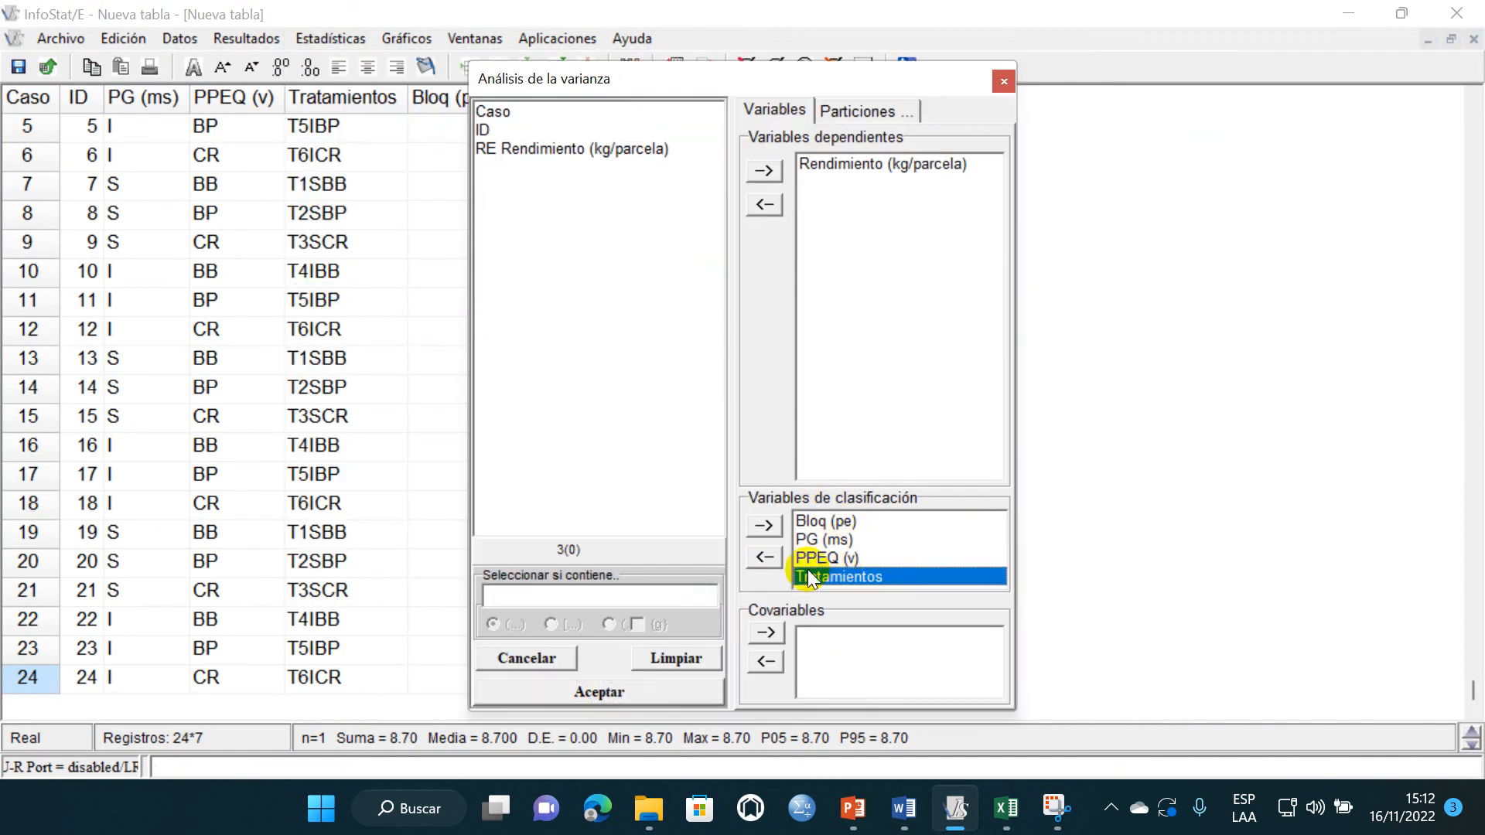
pyautogui.click(765, 557)
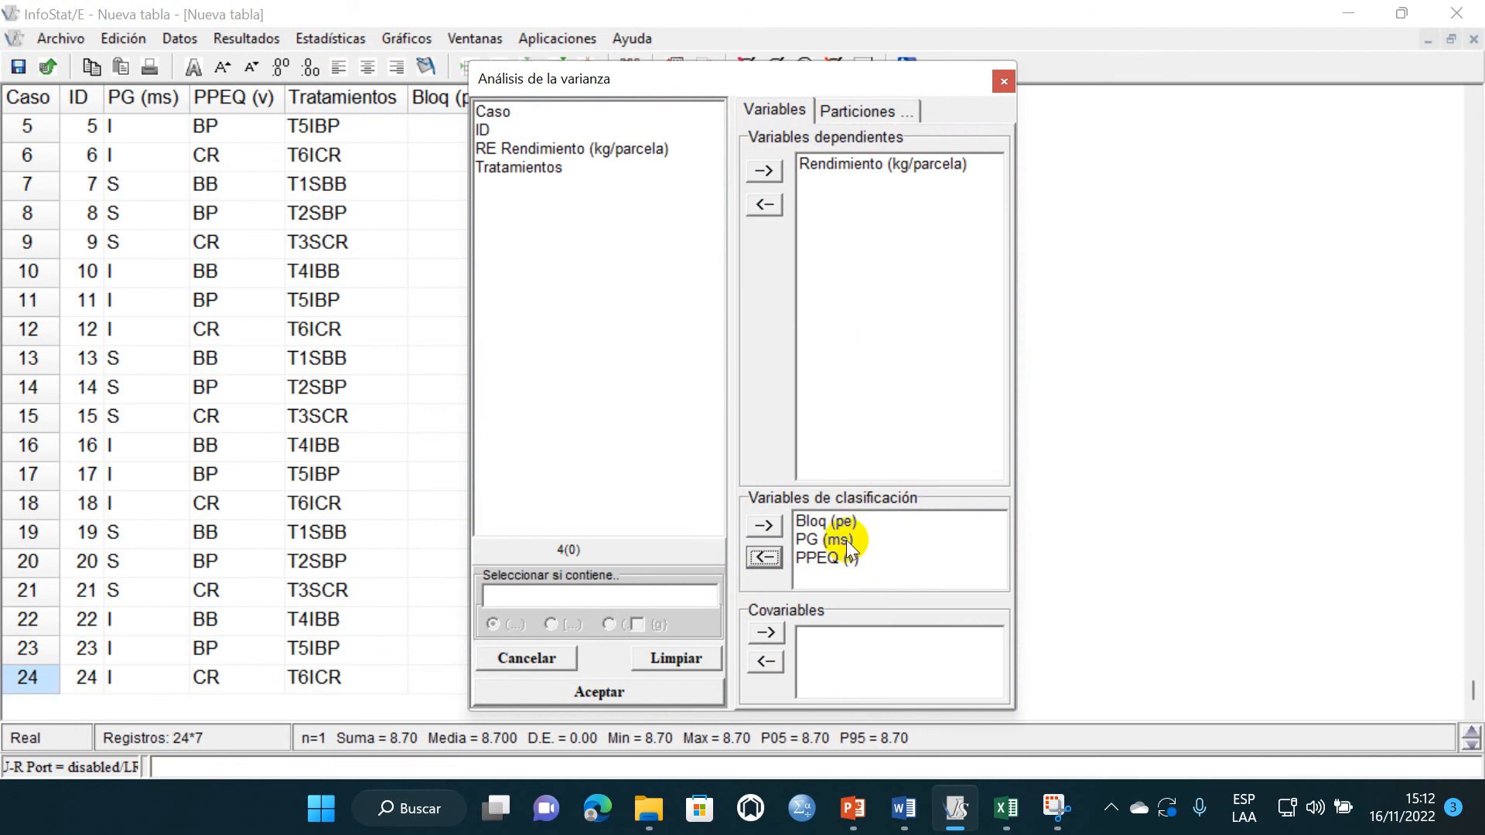
pyautogui.click(822, 522)
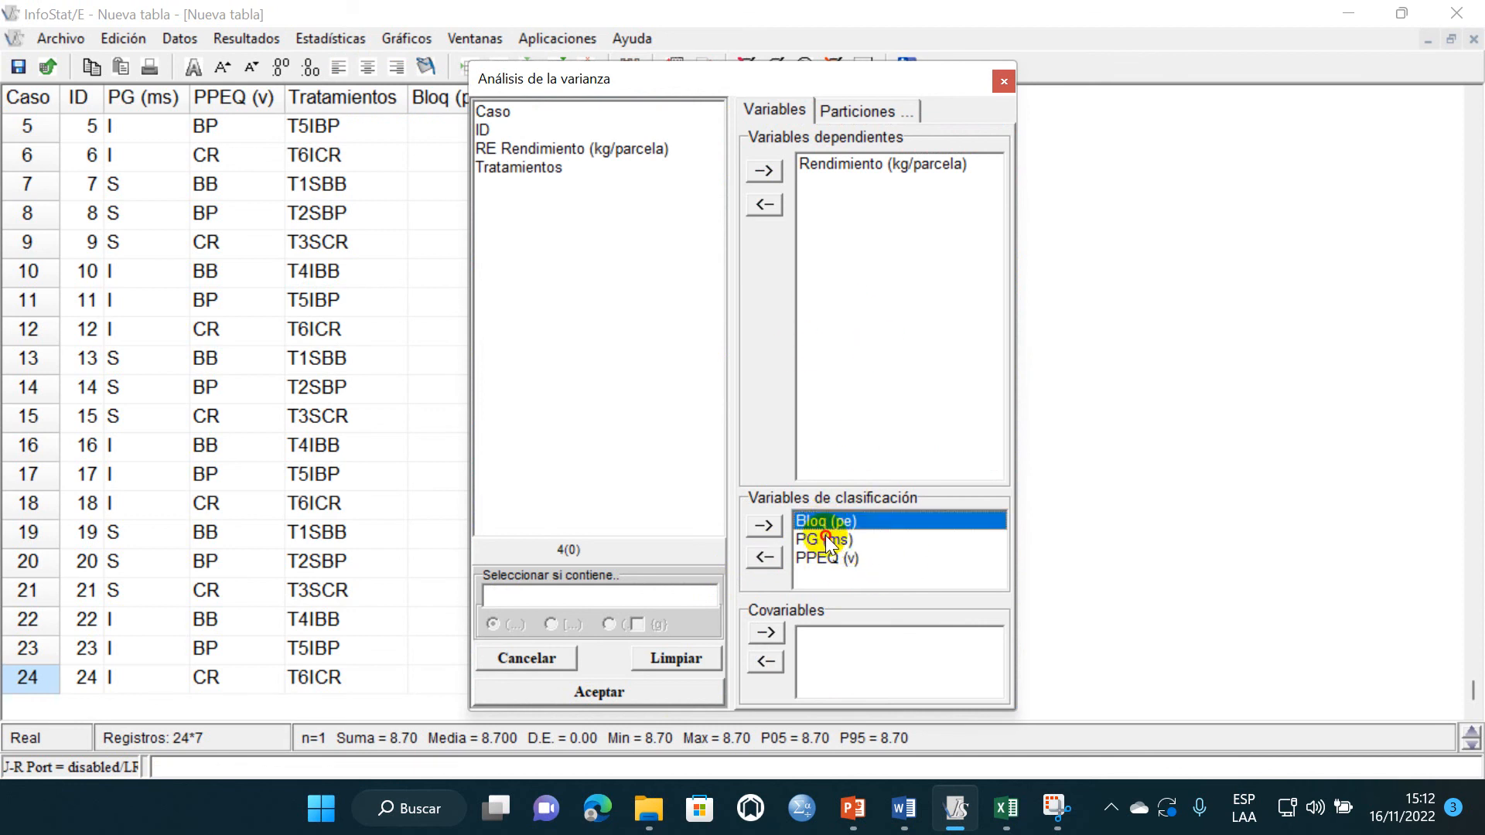
pyautogui.click(827, 539)
pyautogui.click(827, 558)
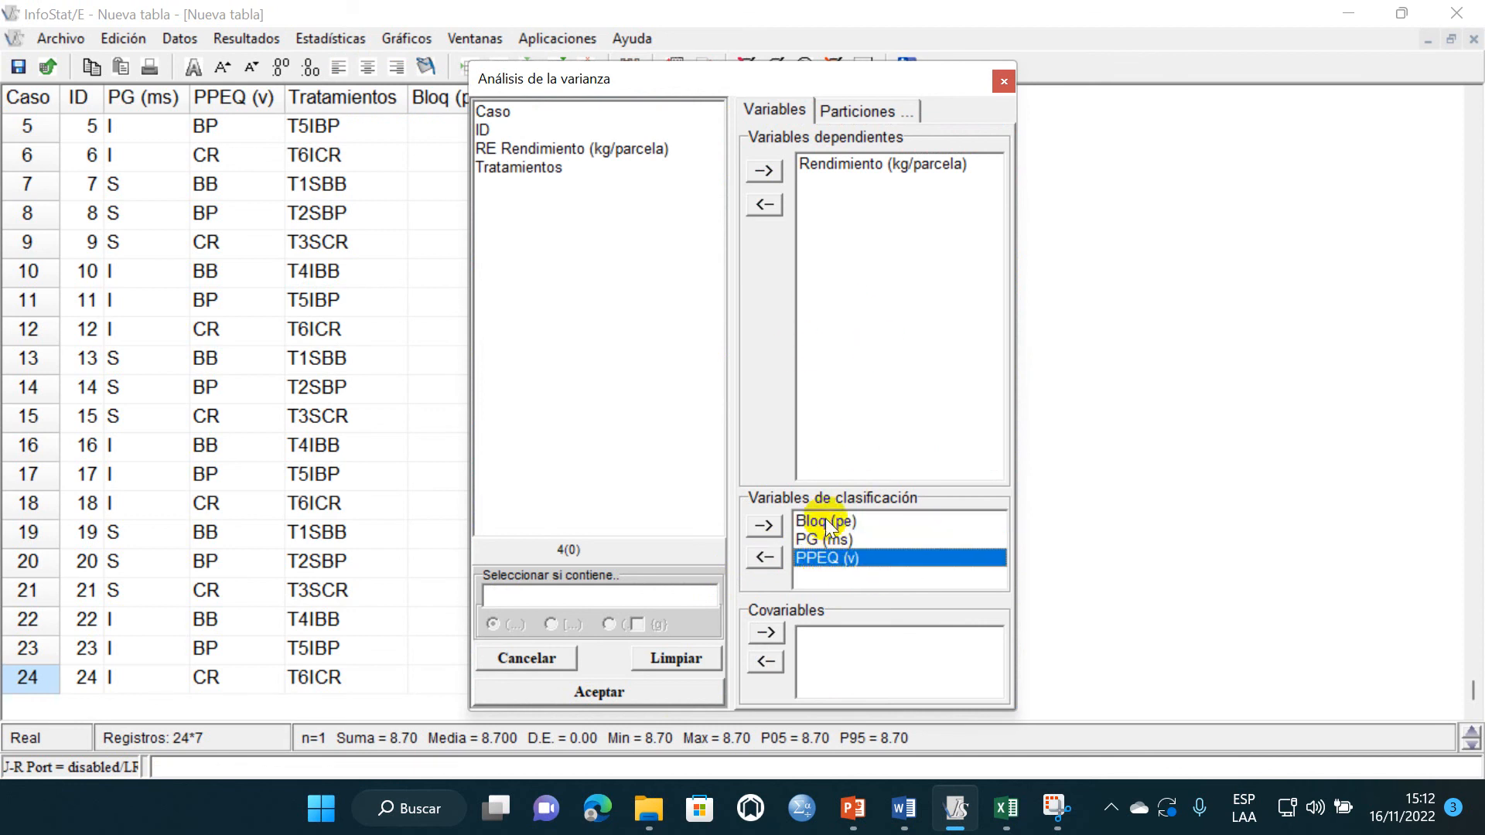
pyautogui.click(603, 691)
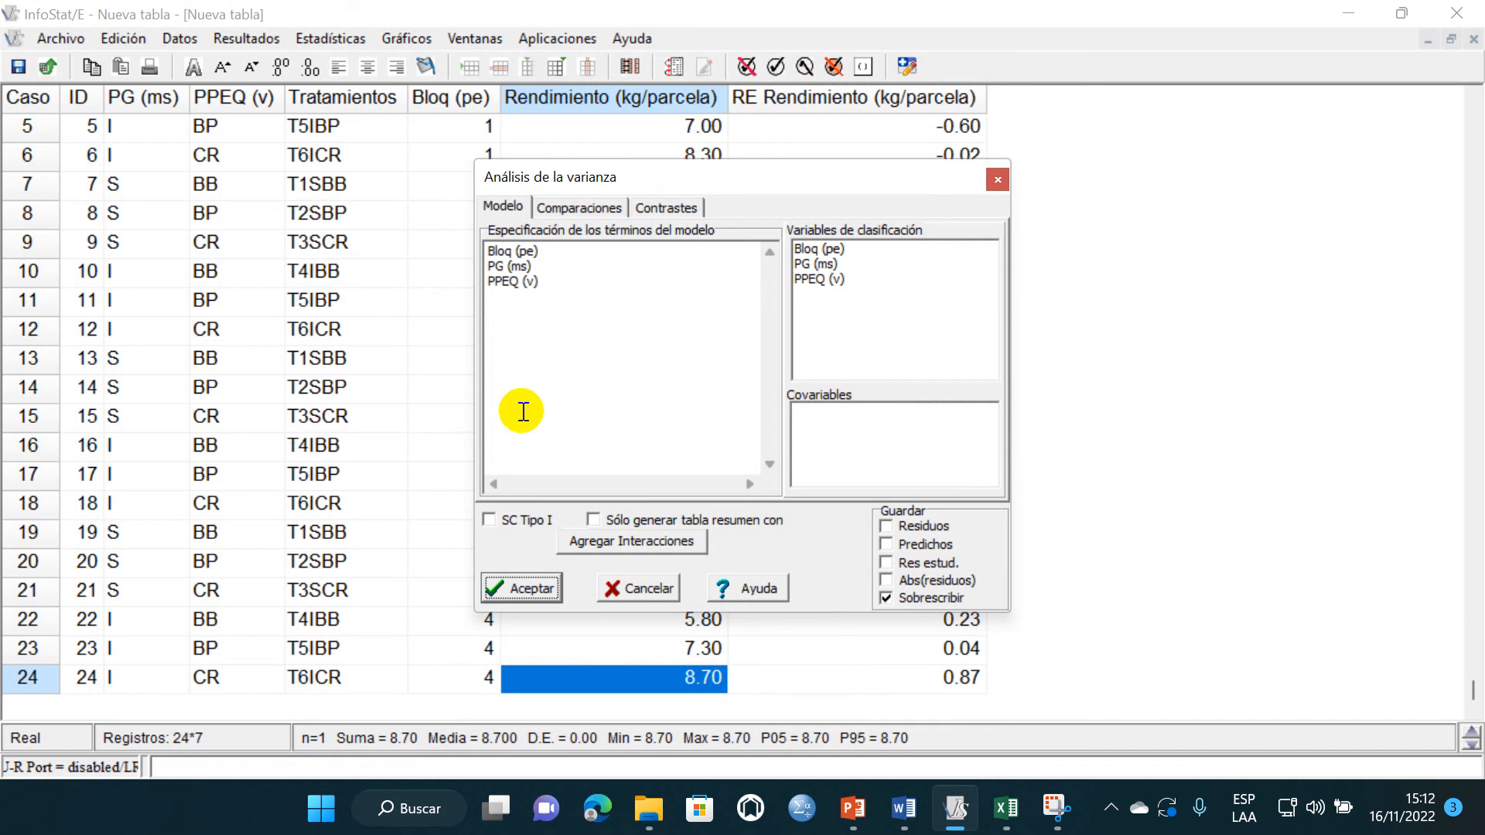
# - Add the interactions to the model terms and insert an empty line after the PG (ms) term
pyautogui.click(634, 542)
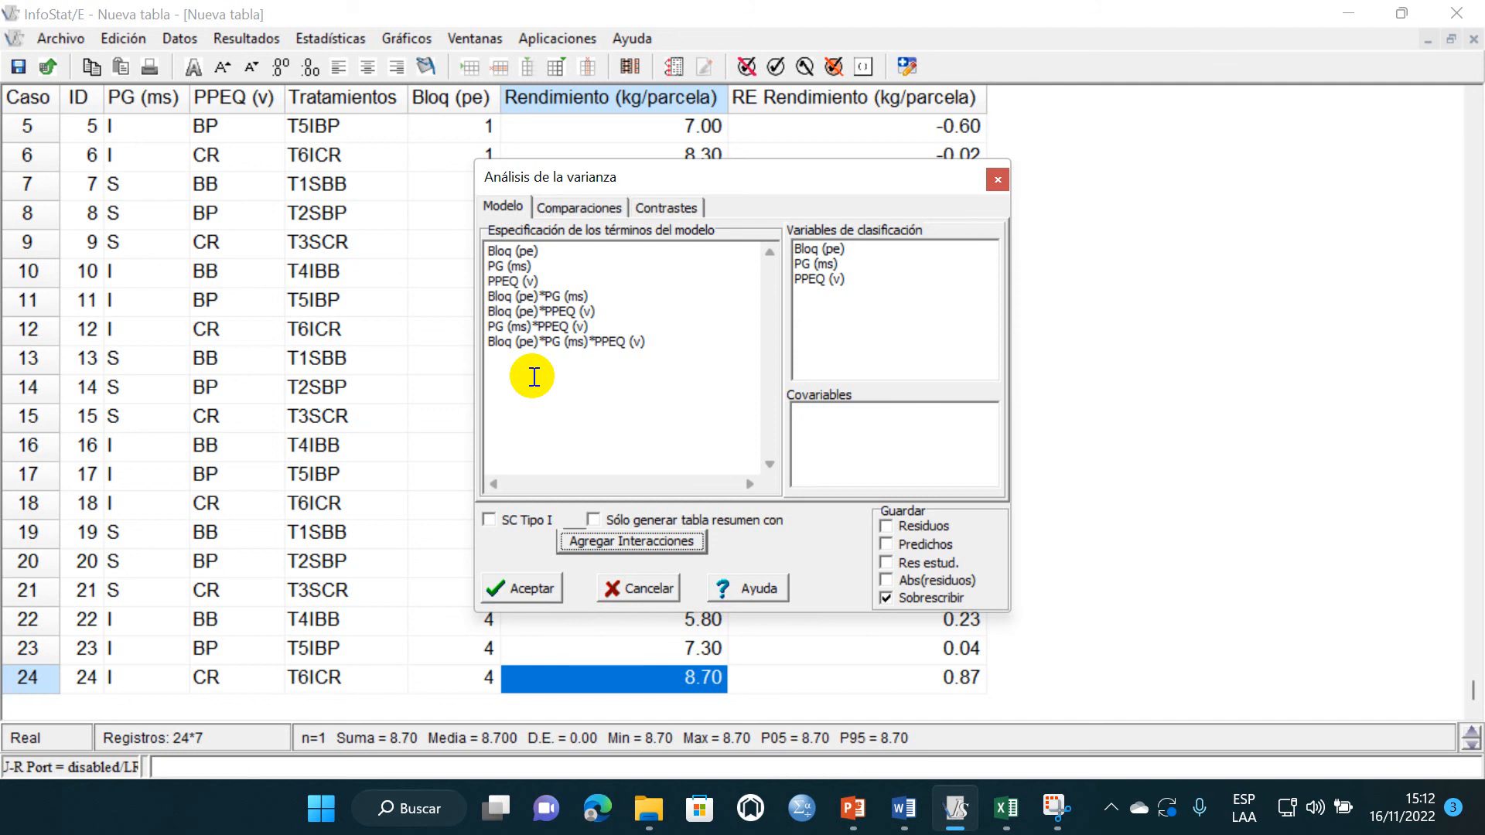
pyautogui.click(537, 267)
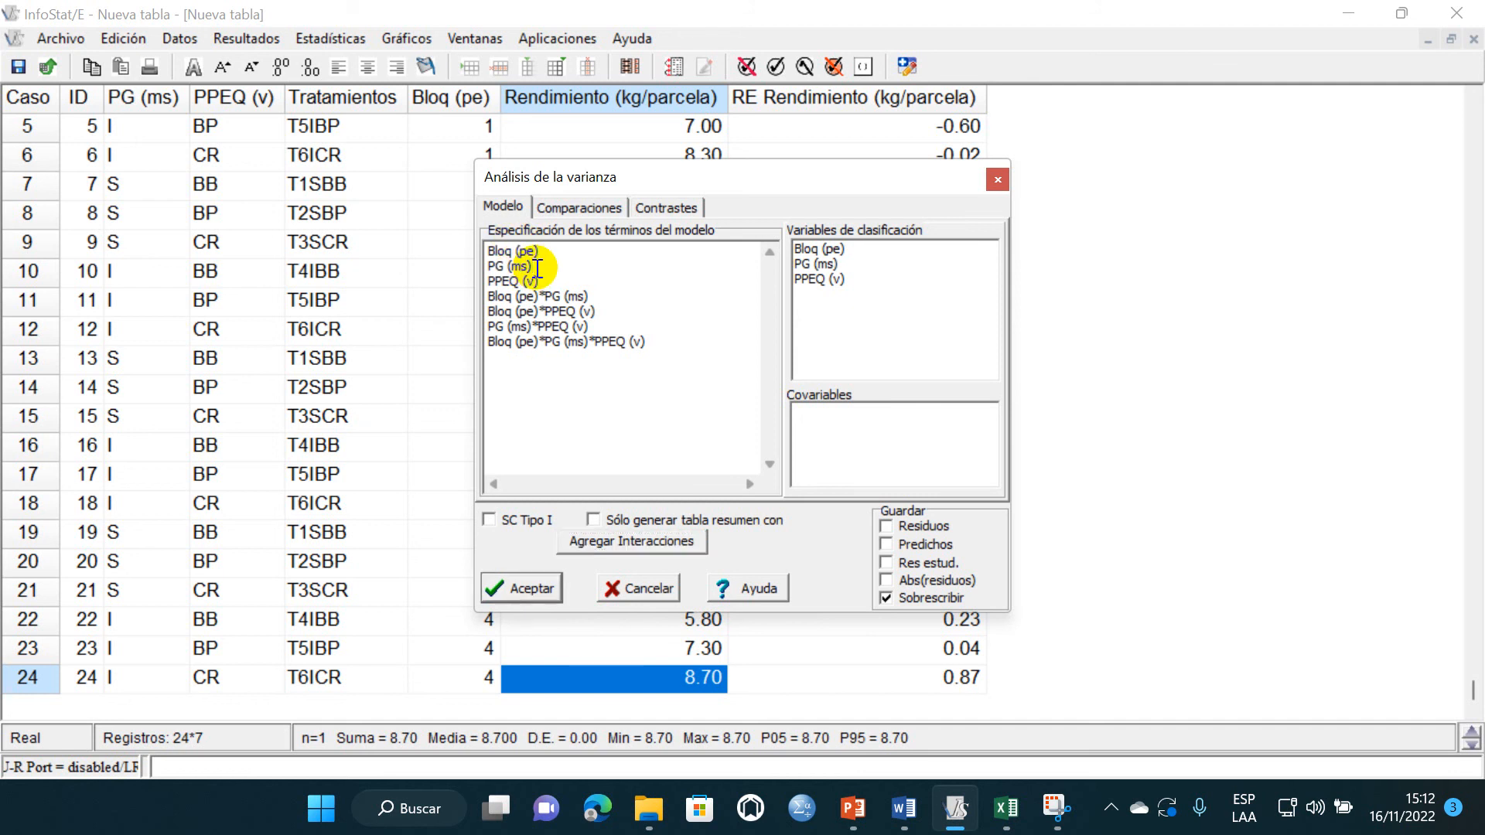
pyautogui.press('Return')
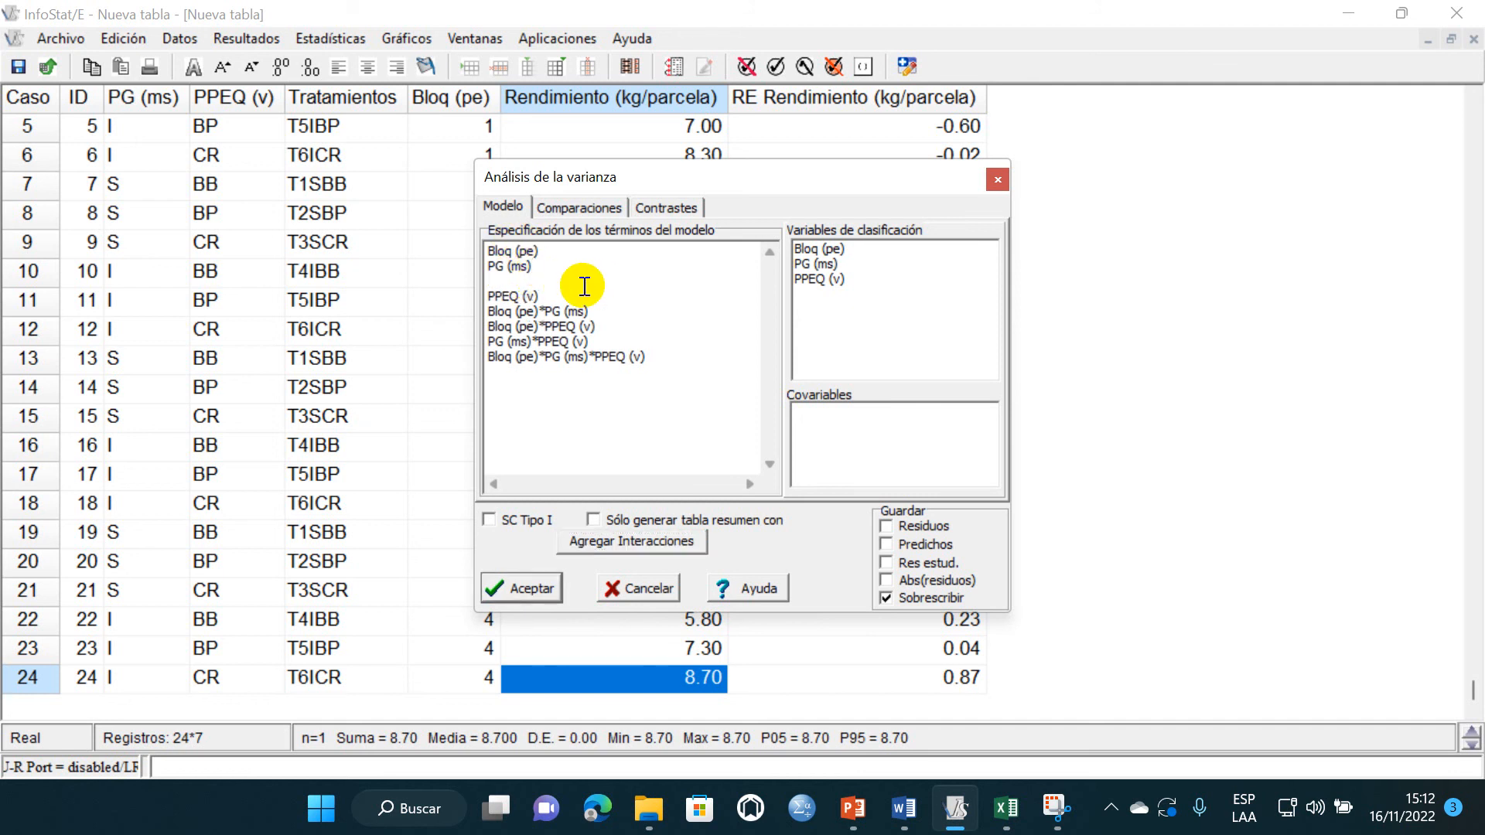
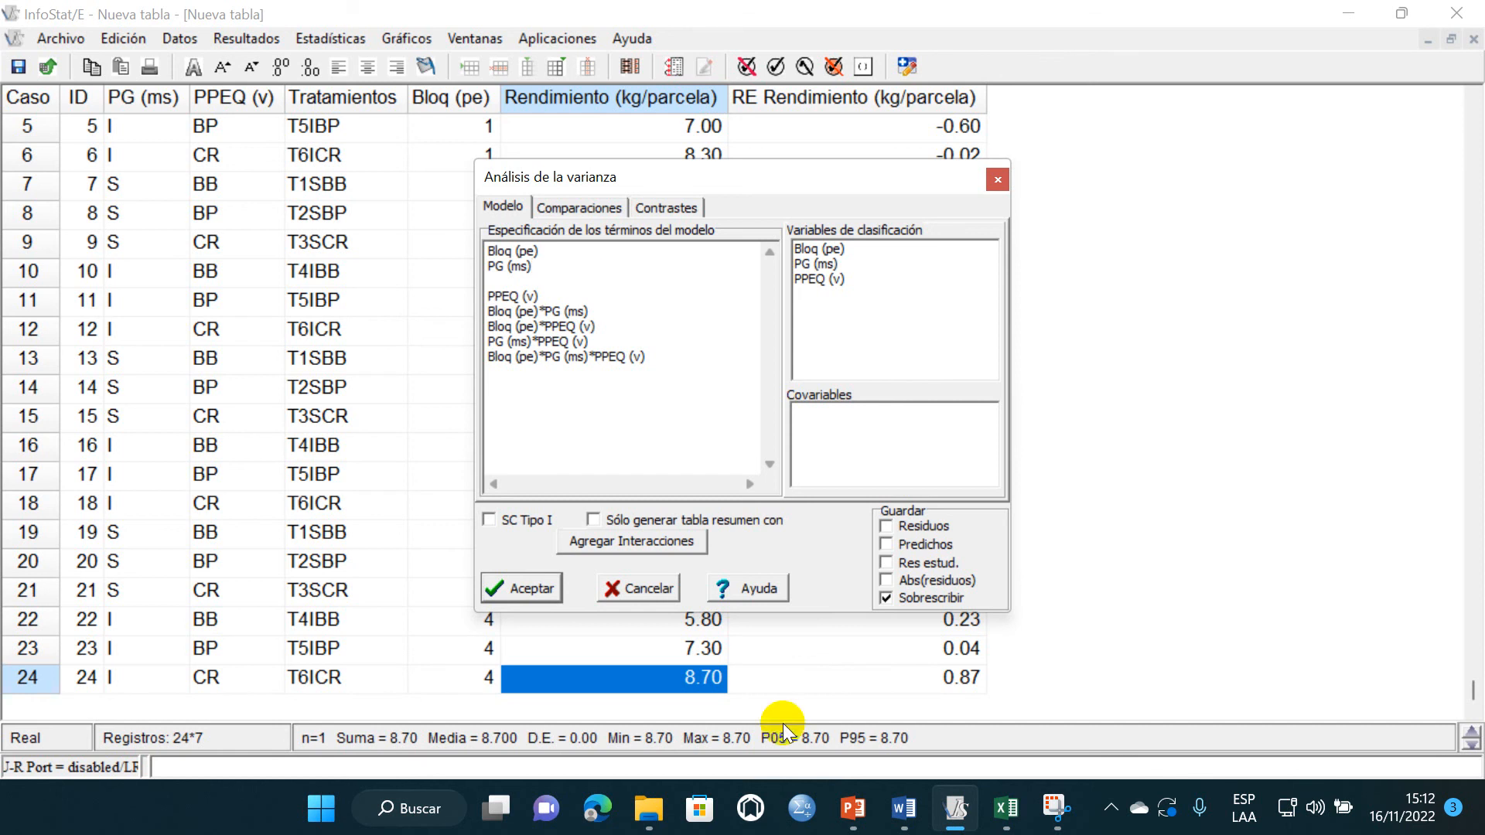
# - Switch to Word and place the cursor on the empty line under the "Tabla de ANVA" heading
pyautogui.click(903, 808)
pyautogui.click(489, 457)
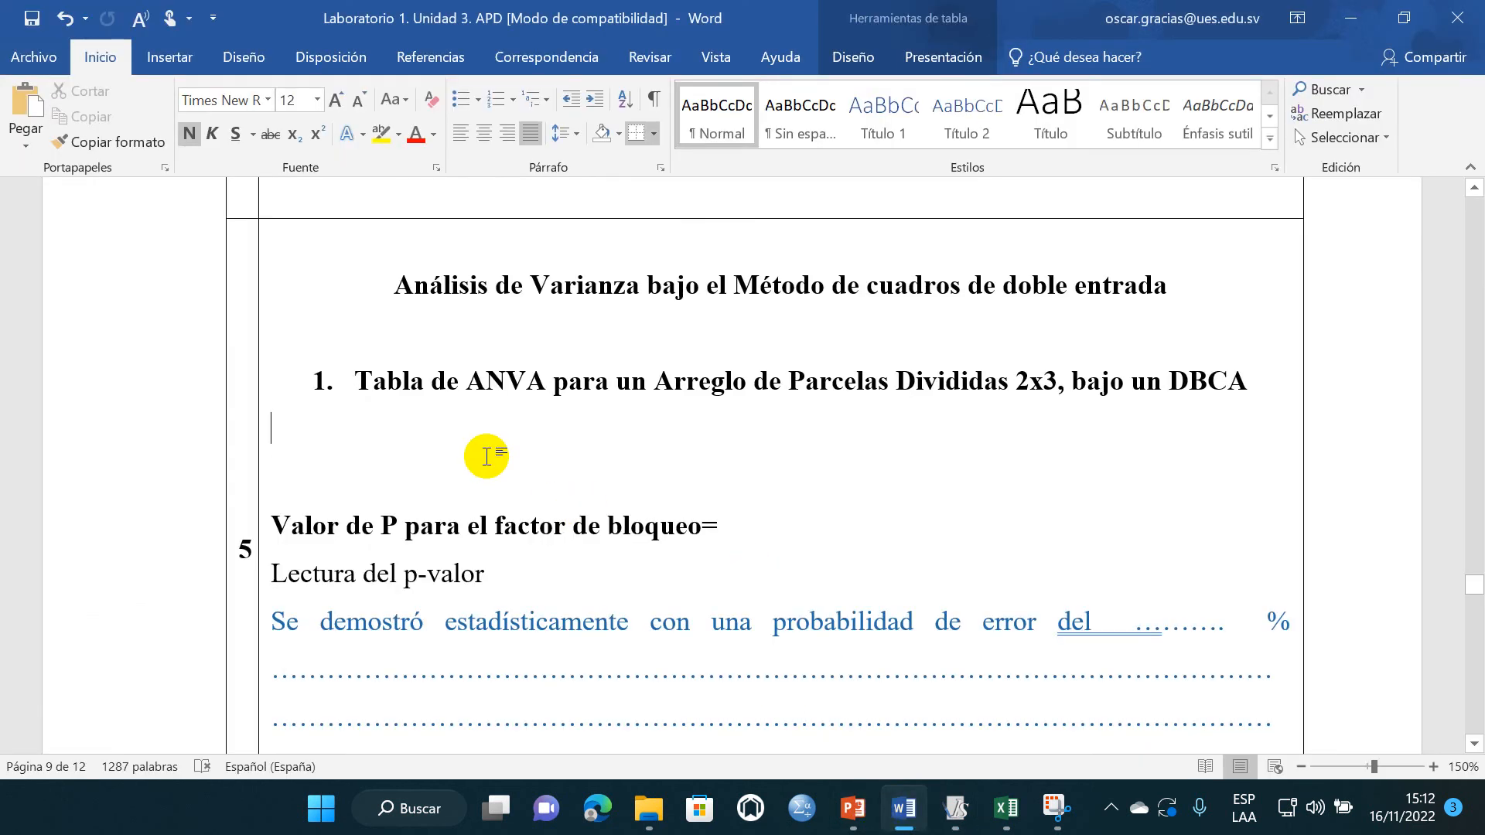
pyautogui.click(164, 59)
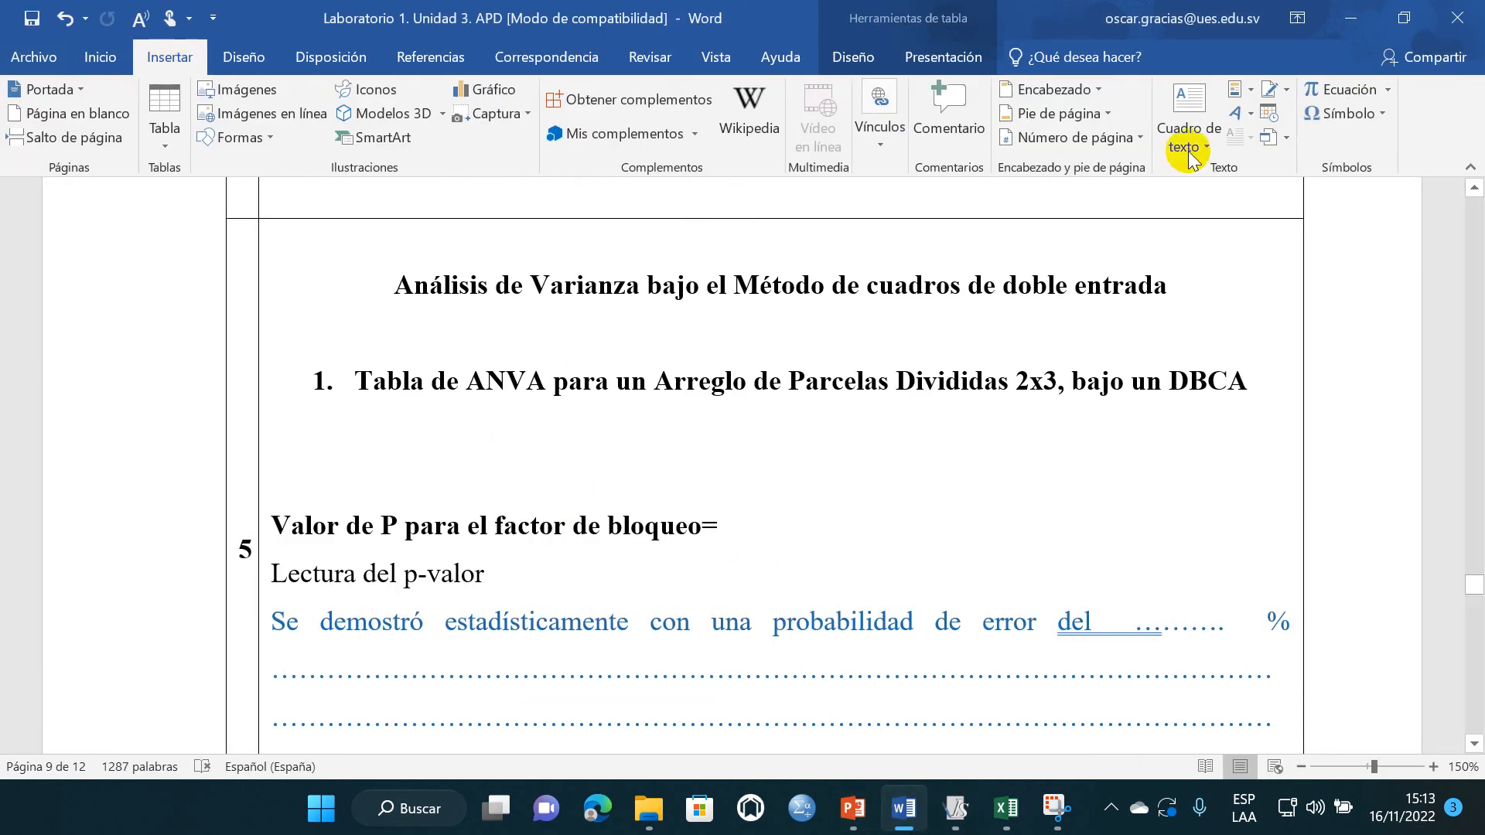
pyautogui.click(1361, 117)
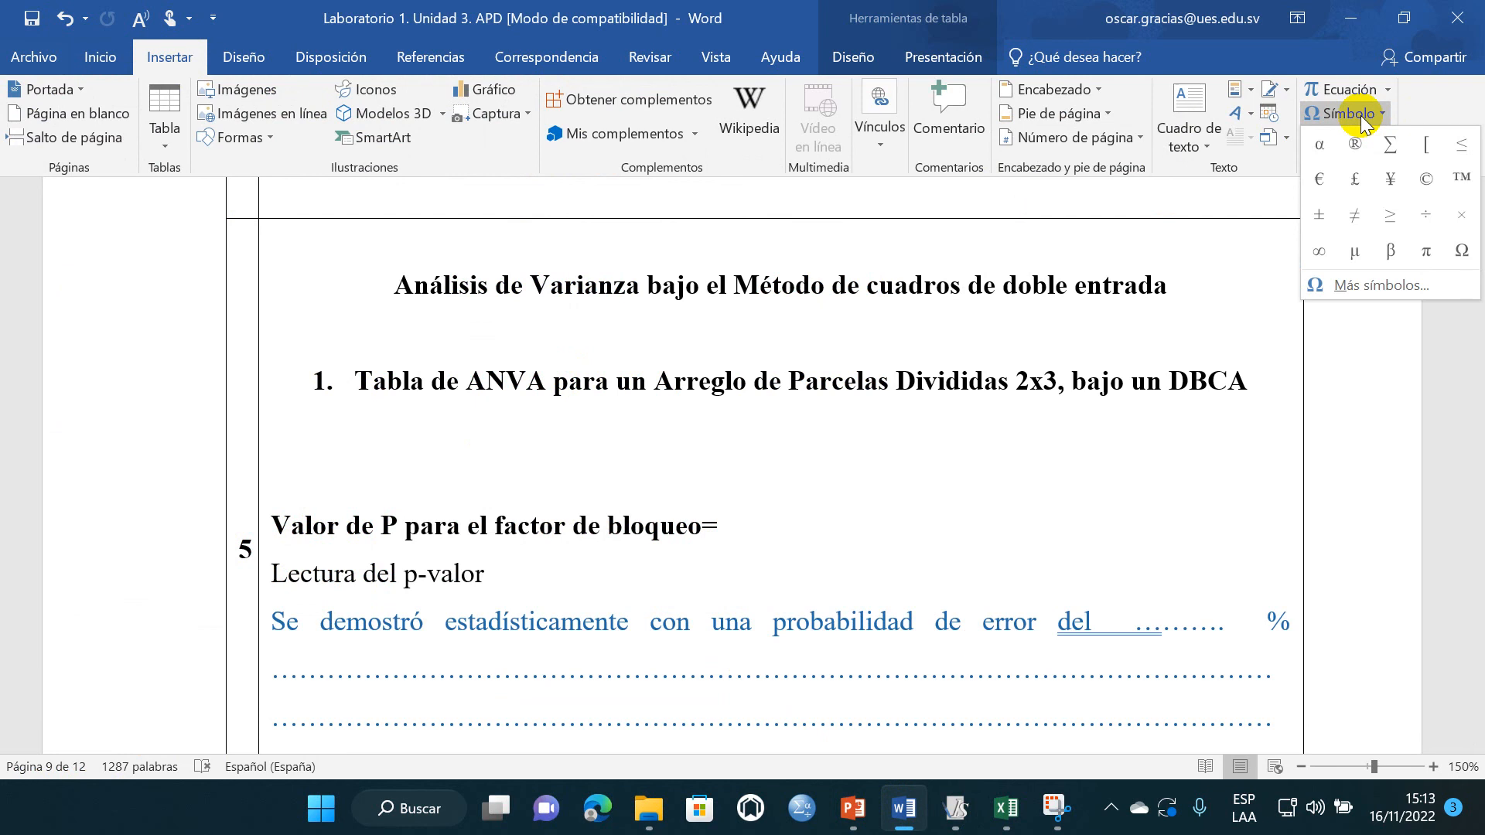
pyautogui.click(1346, 89)
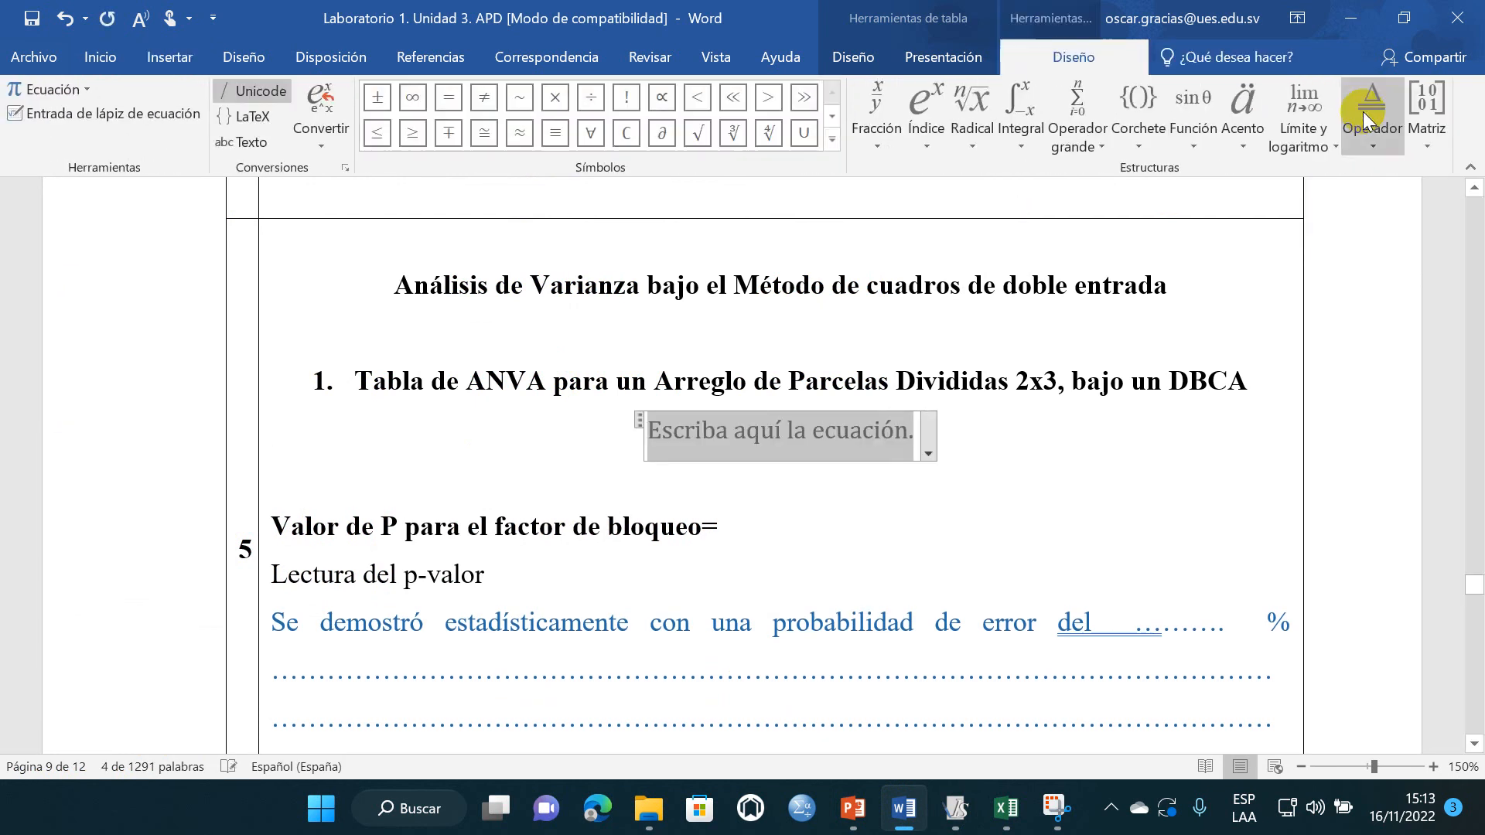
pyautogui.moveTo(961, 464); pyautogui.dragTo(663, 441)
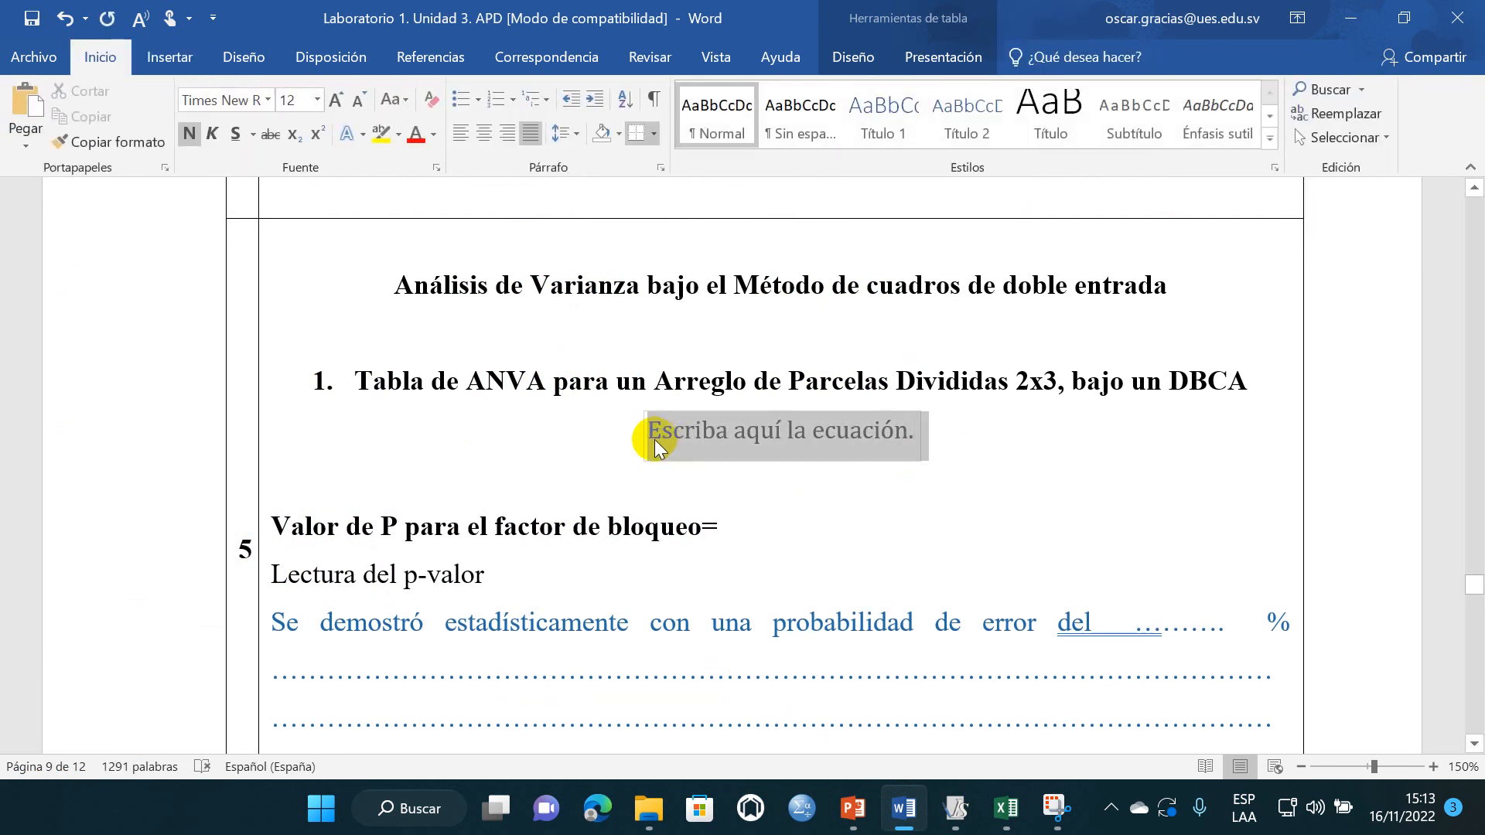
pyautogui.press('Delete')
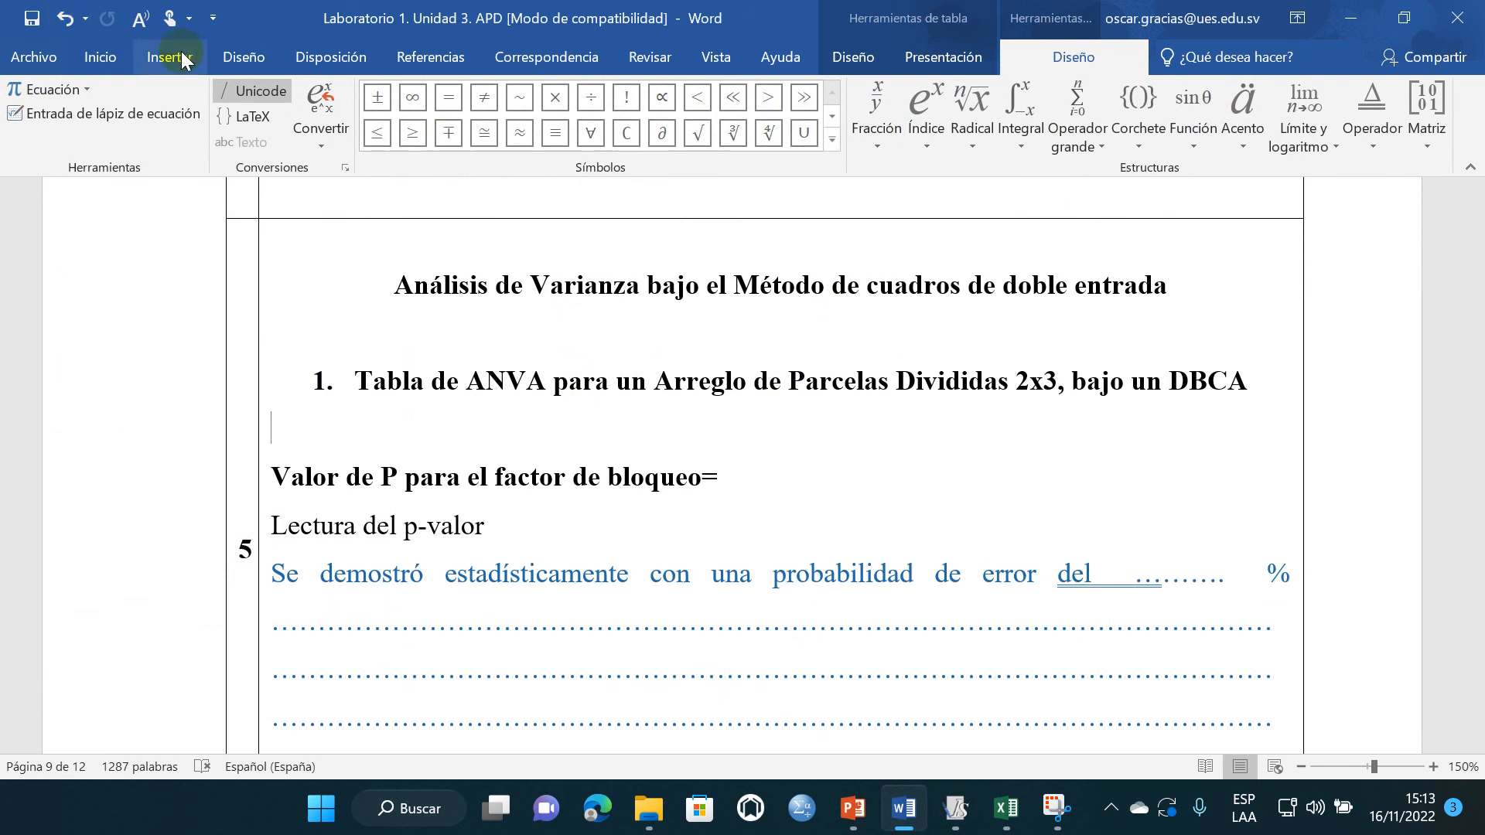
# - Insert a backslash symbol (Reverse Solidus, 005C) from the Latín básico subset on the line under the "Tabla de ANVA" heading
pyautogui.click(178, 59)
pyautogui.click(1346, 113)
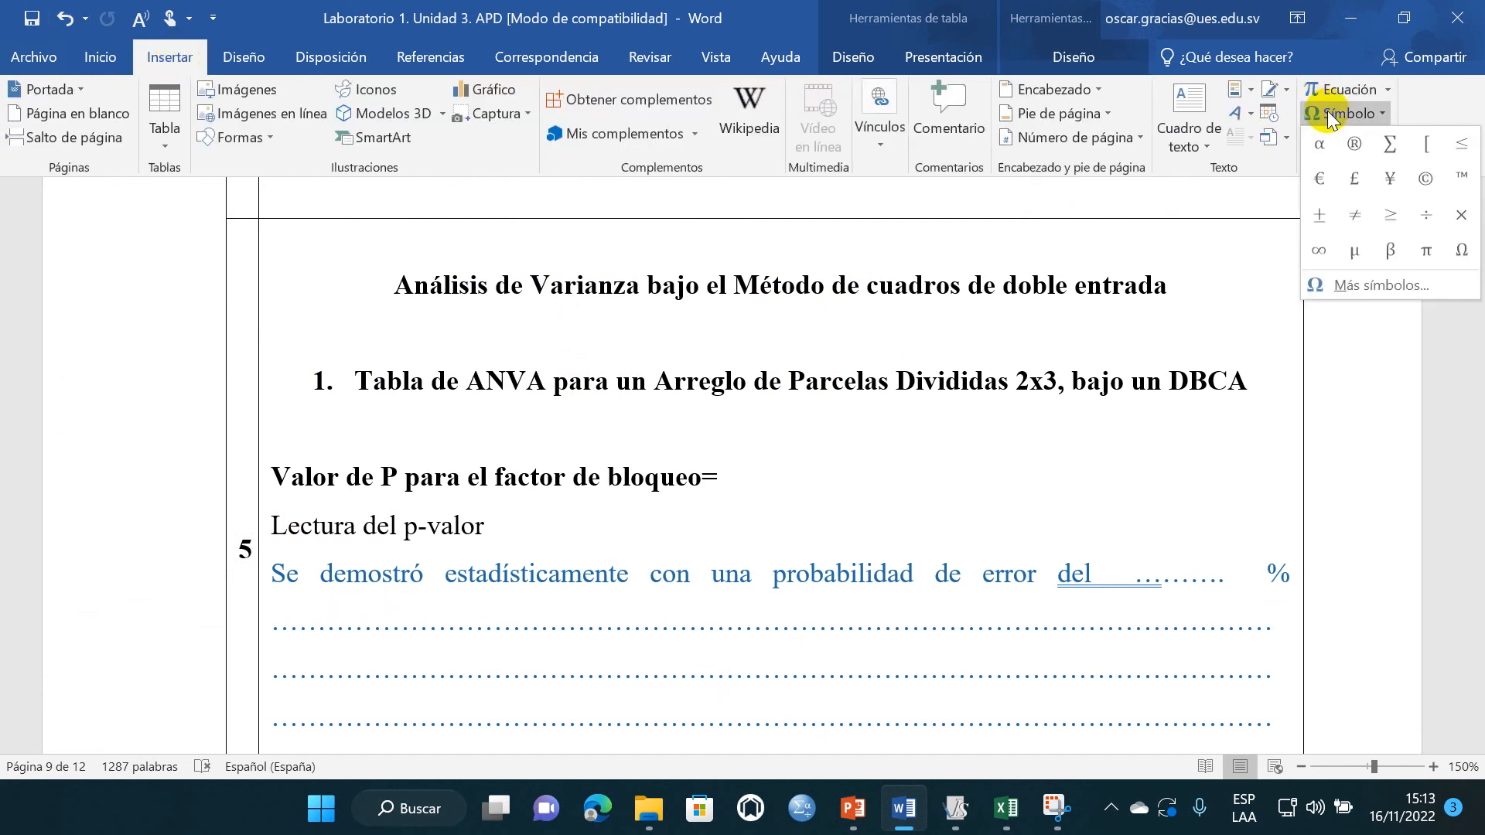
pyautogui.click(1379, 286)
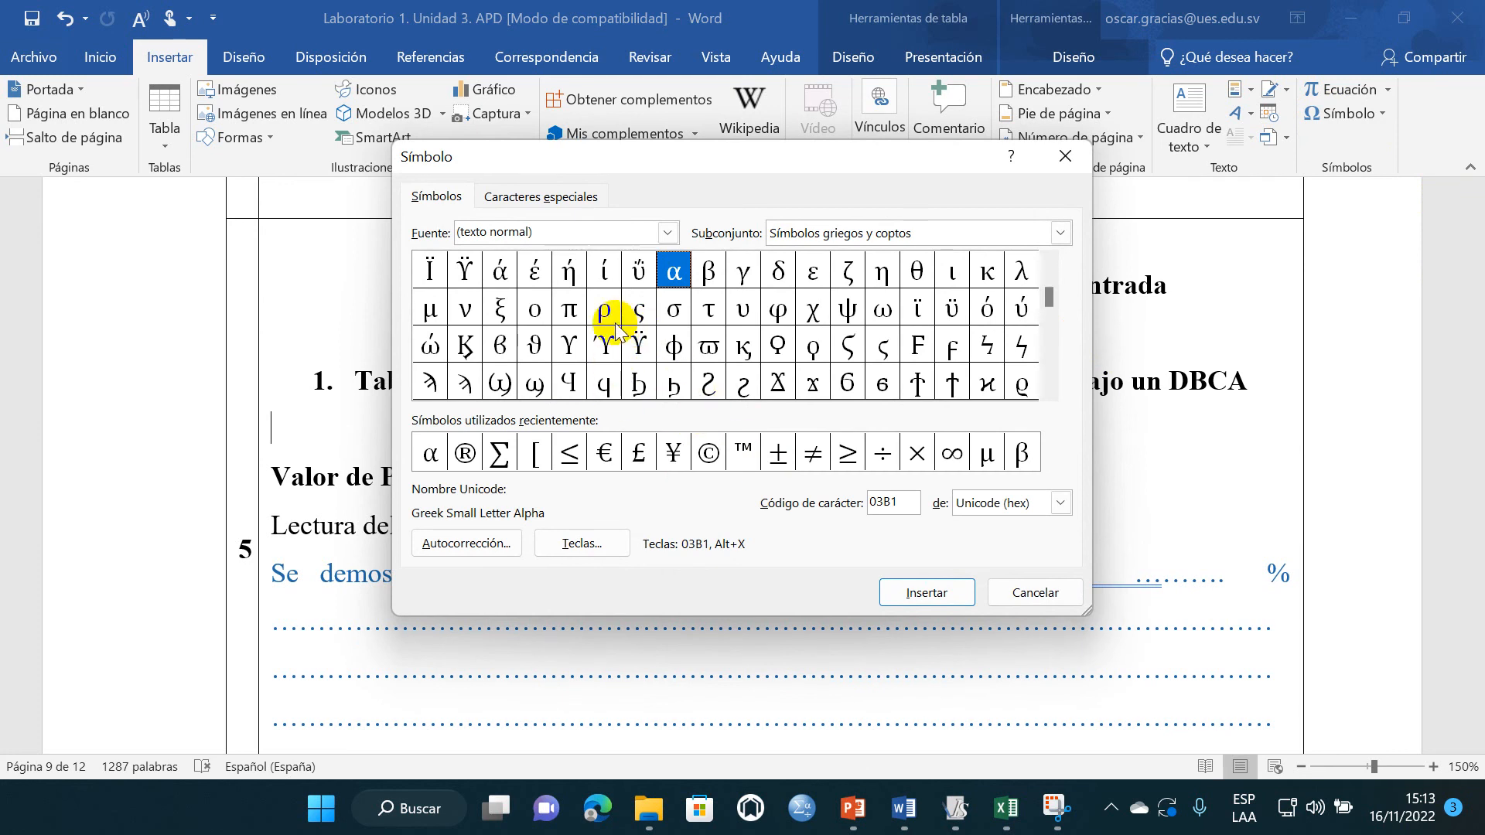
pyautogui.moveTo(1049, 297); pyautogui.dragTo(1049, 268)
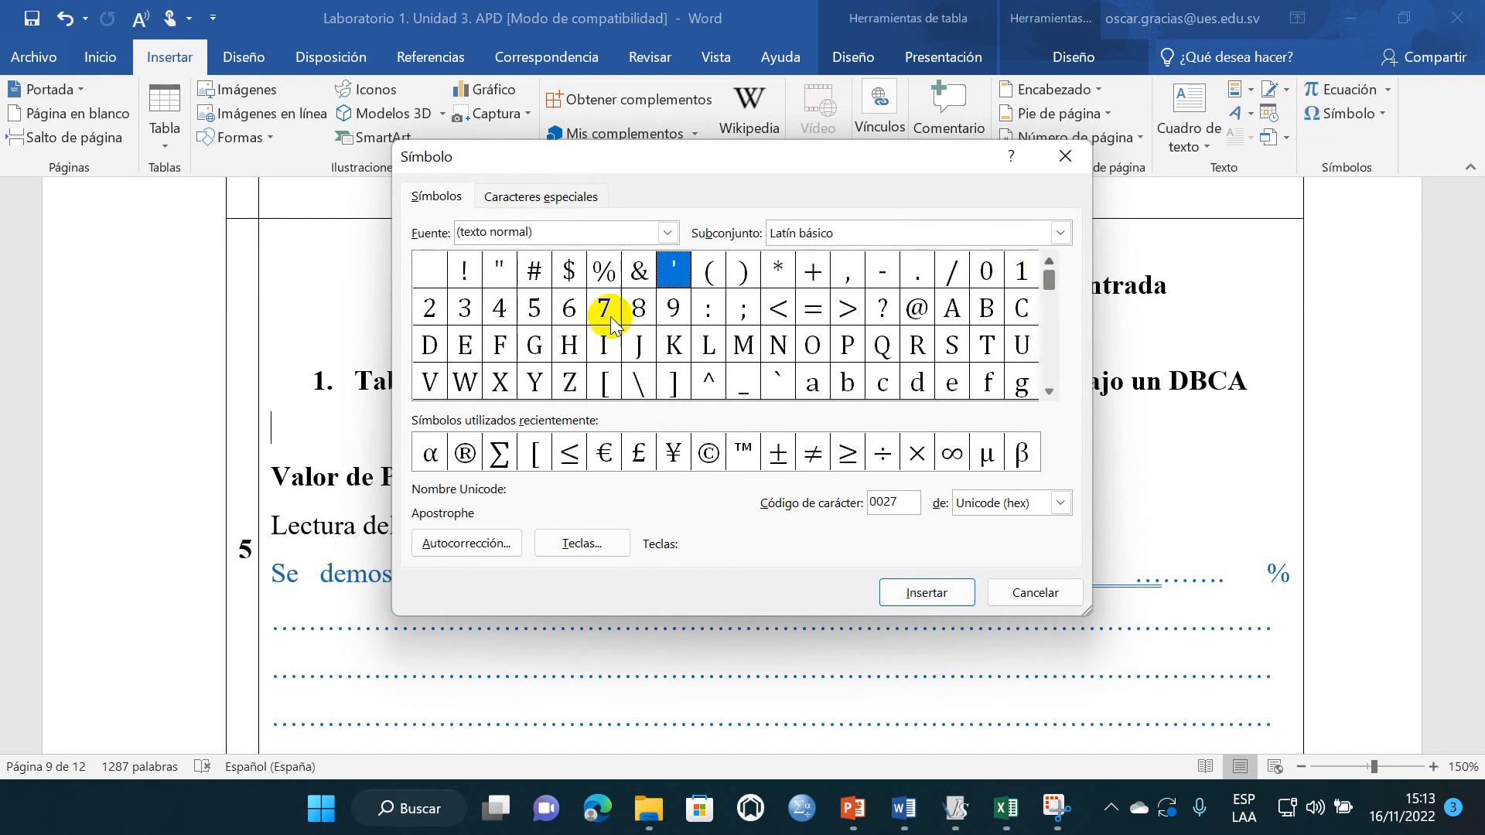
pyautogui.click(639, 381)
pyautogui.click(924, 592)
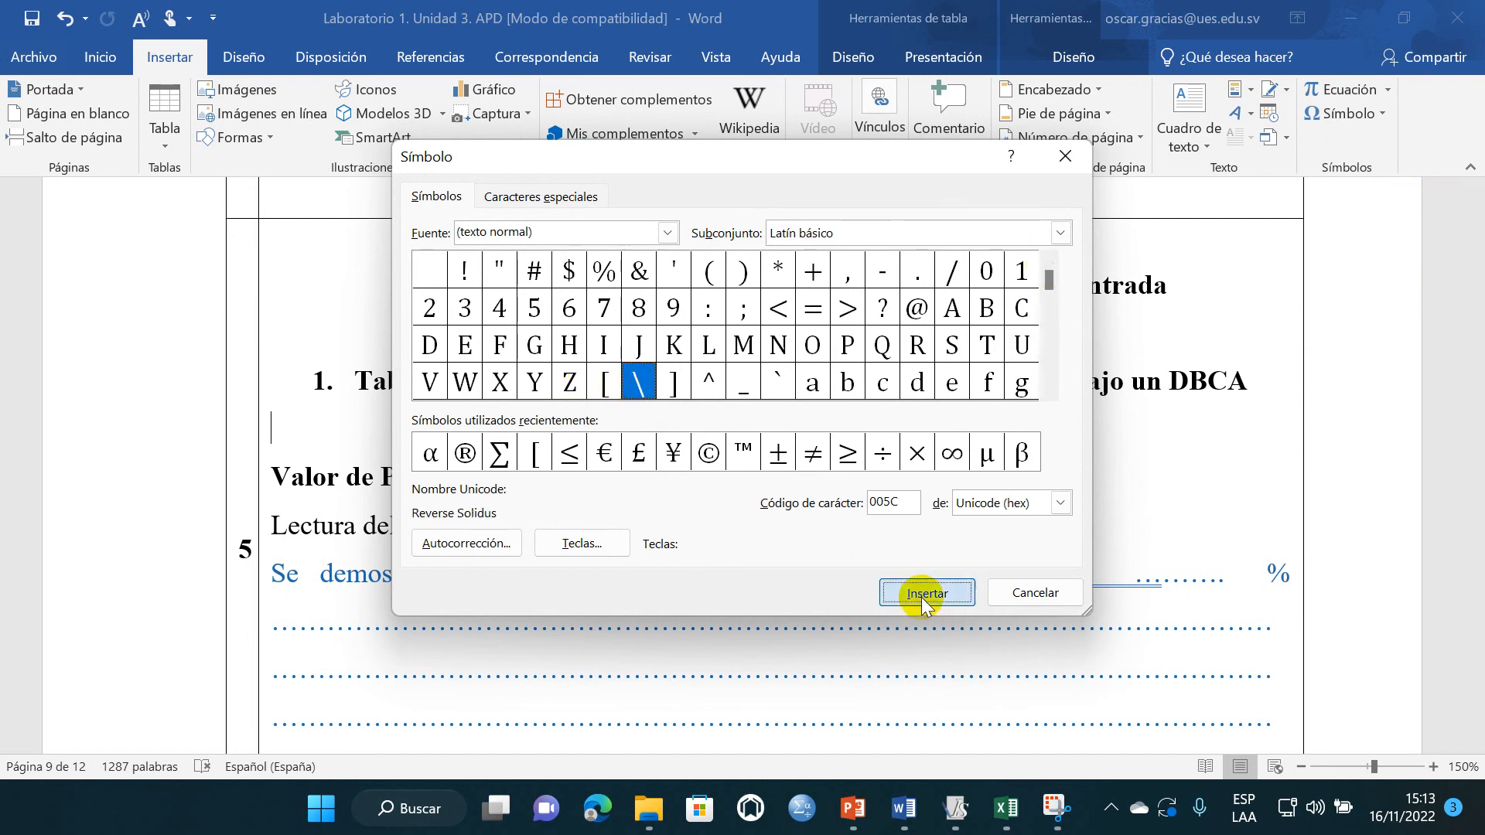
pyautogui.click(1065, 158)
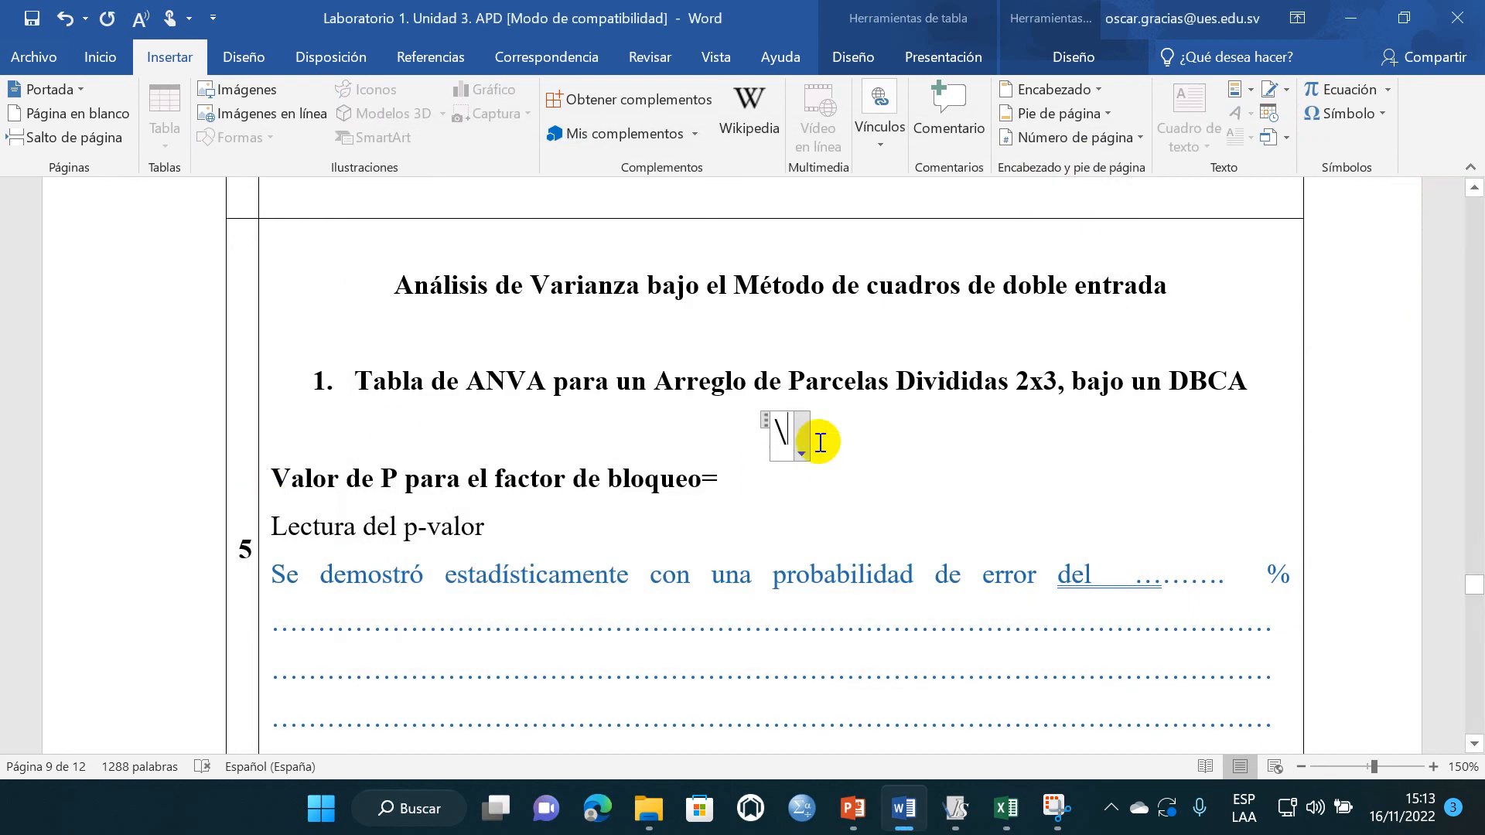
# - Copy the backslash from Word, switch to InfoStat and paste it after the PG (ms) model term
pyautogui.click(849, 456)
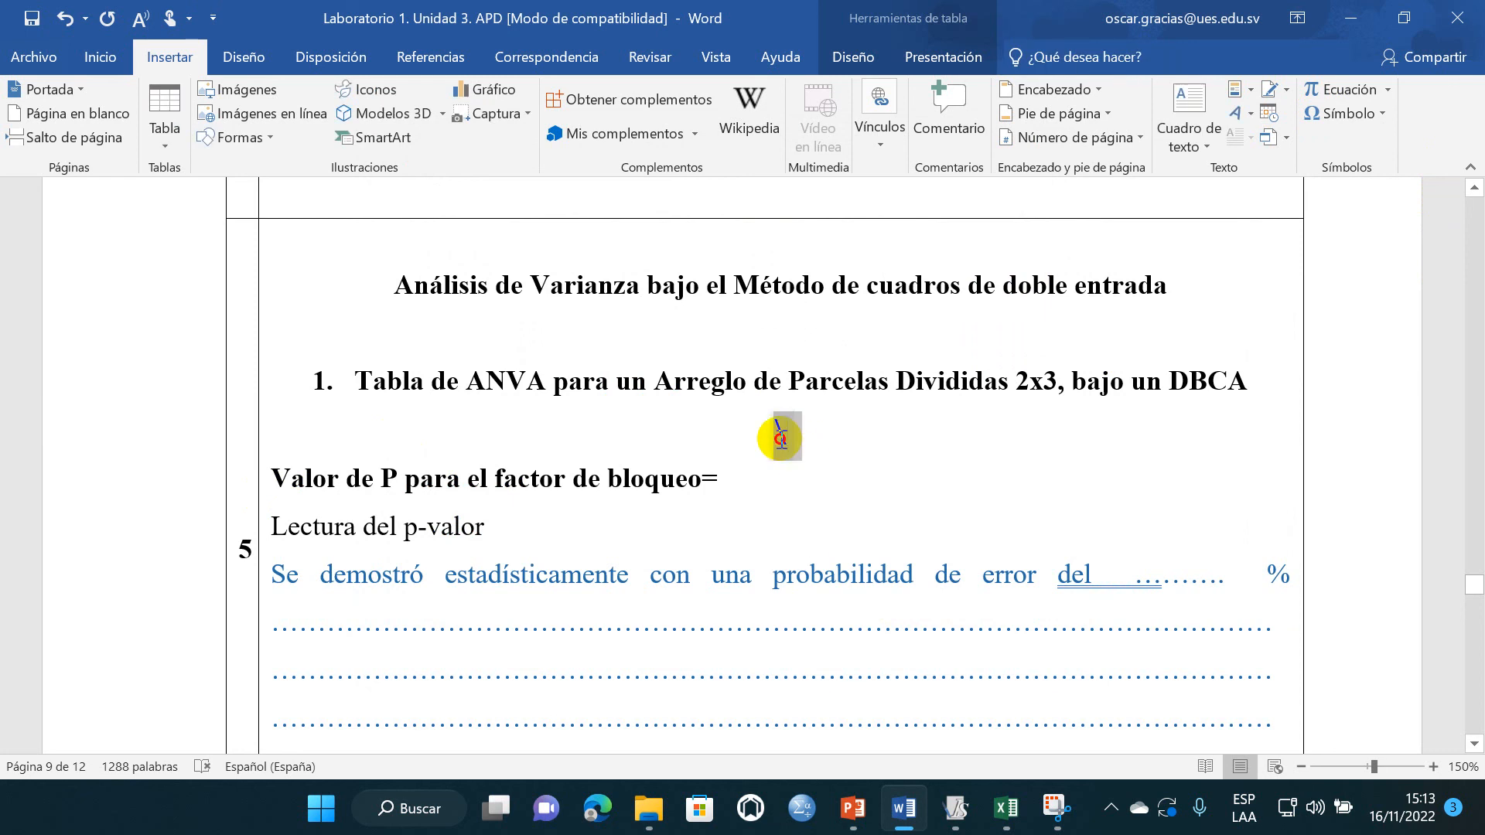
pyautogui.click(783, 434)
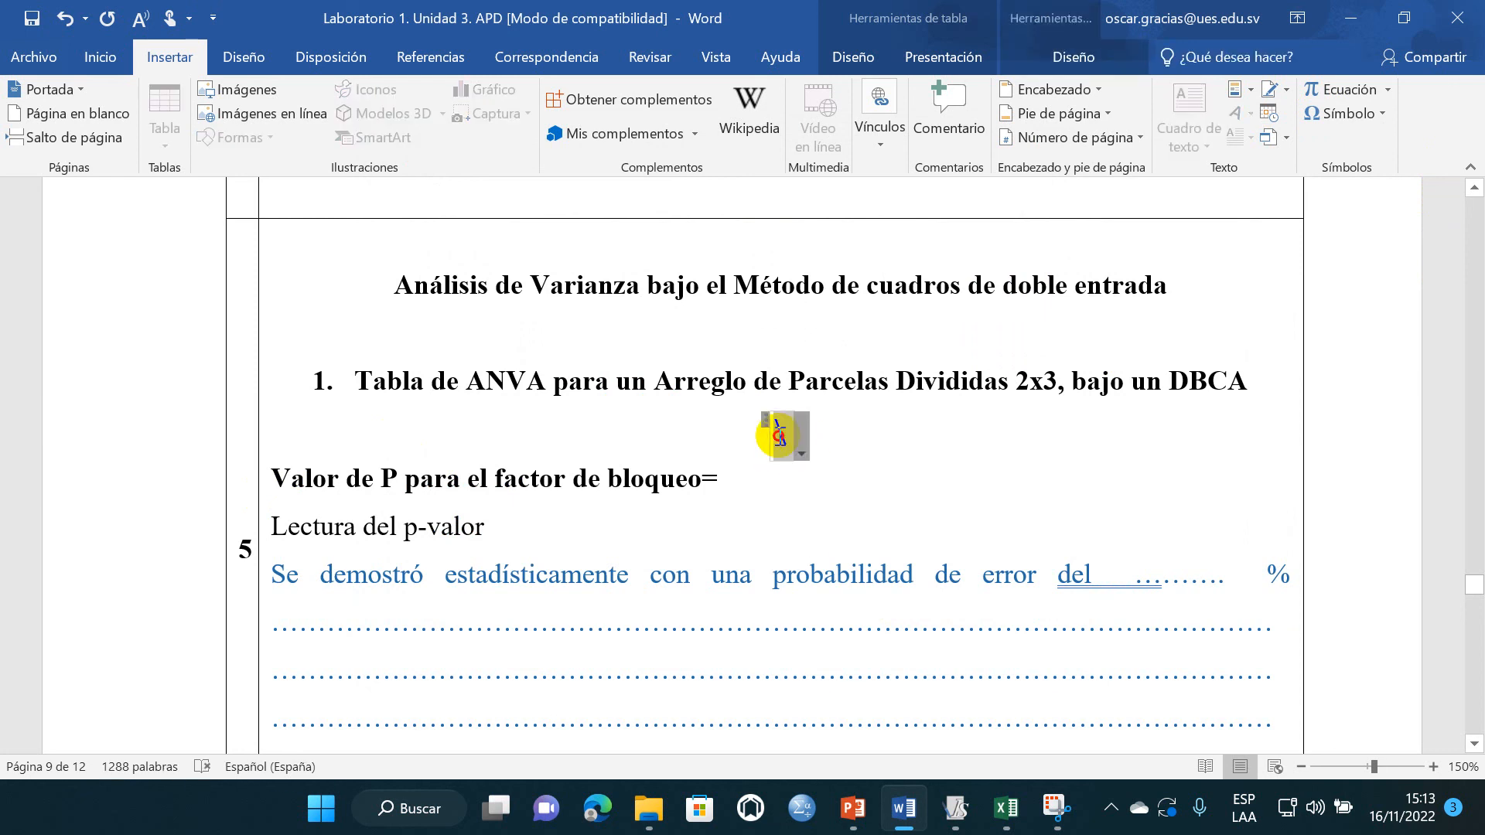
pyautogui.doubleClick(783, 433)
pyautogui.hotkey('ctrl', 'c')
pyautogui.click(959, 810)
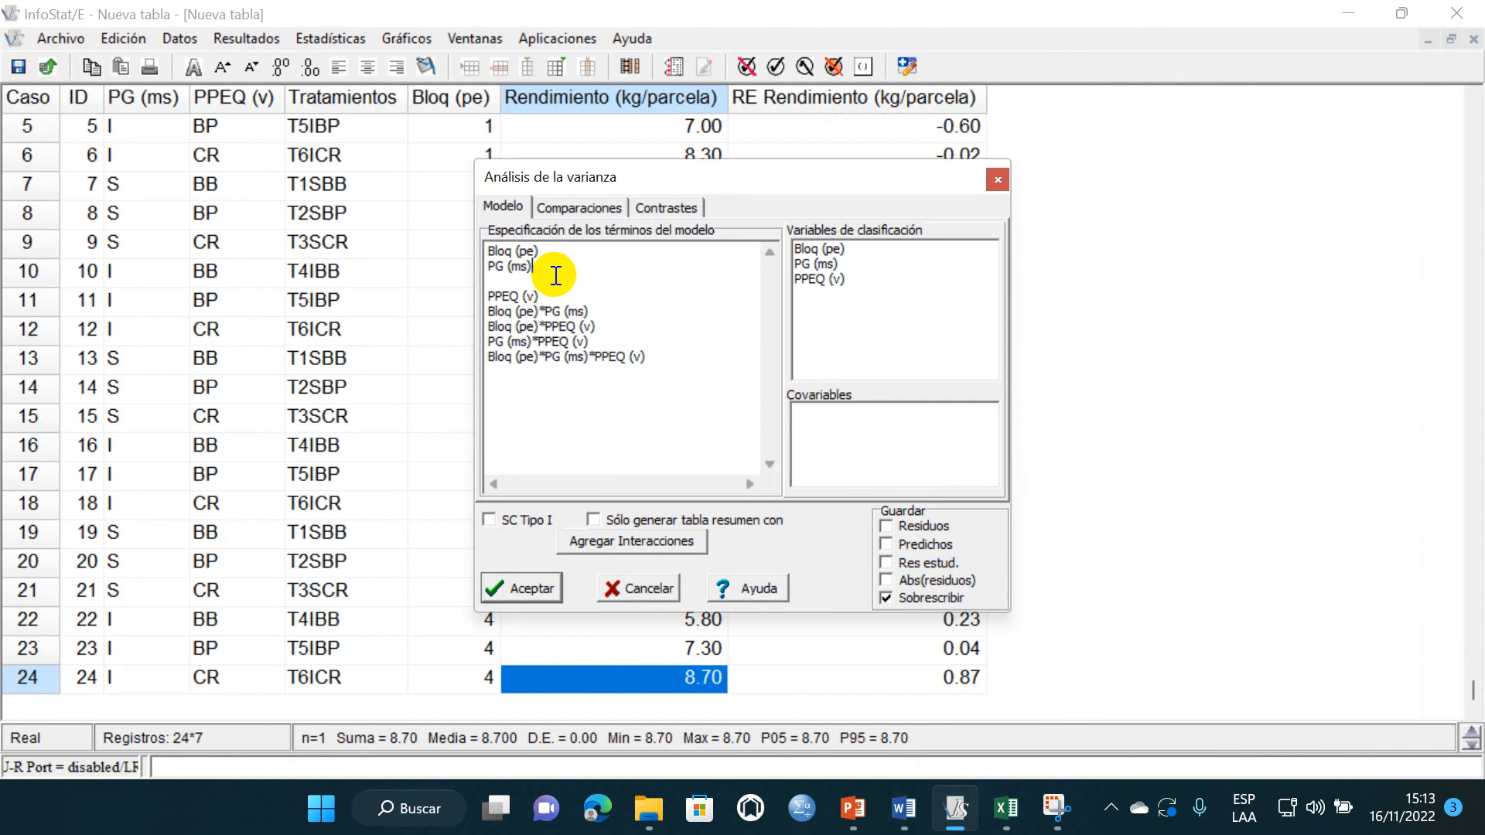
pyautogui.hotkey('ctrl', 'v')
# - Complete the main plot term as PG (ms)\PG (ms)*Bloq (pe) by copying the existing PG (ms) and Bloq (pe) terms
pyautogui.click(492, 270)
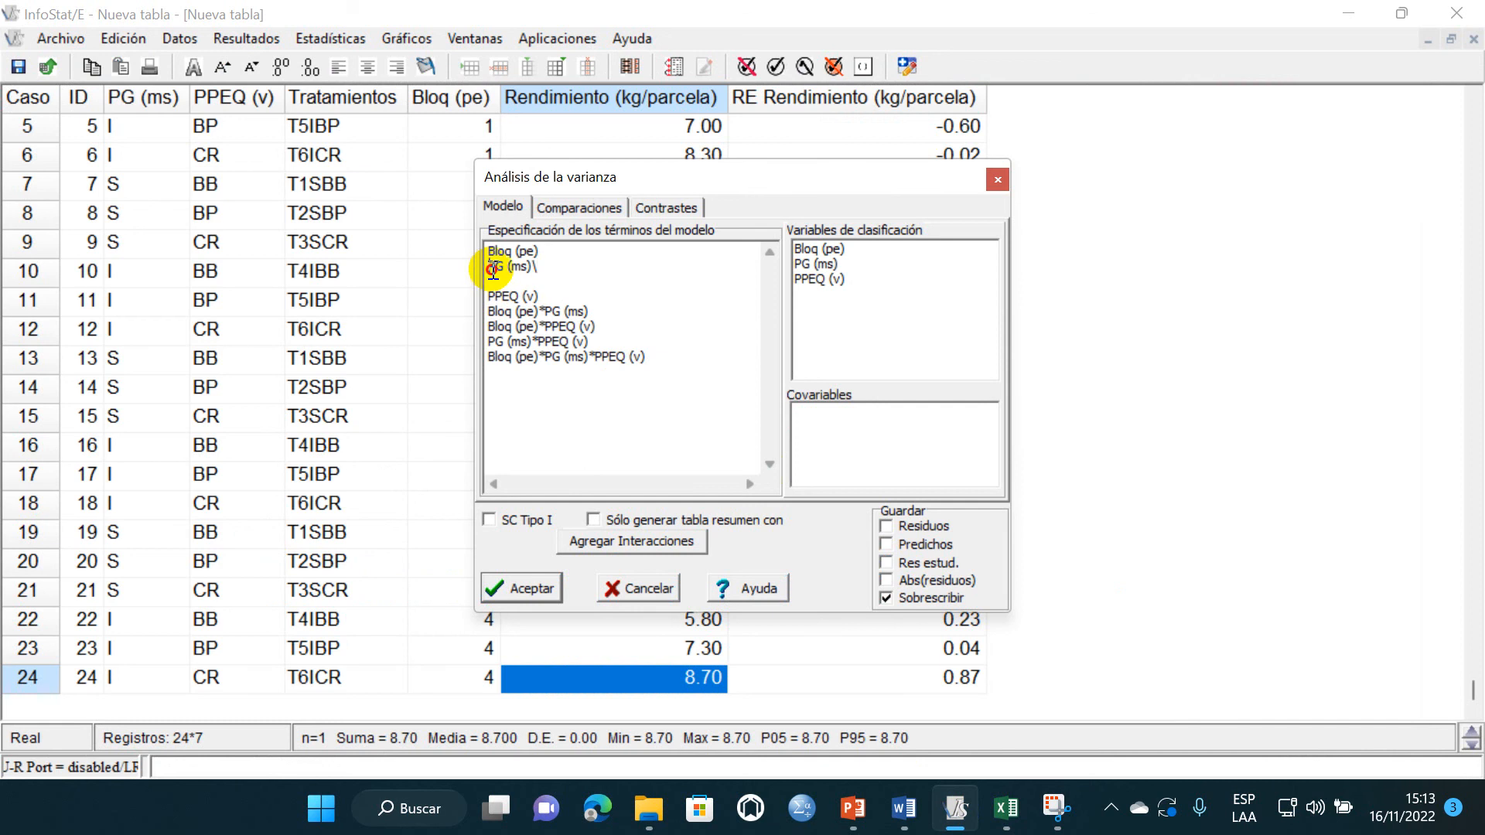
pyautogui.moveTo(493, 270); pyautogui.dragTo(542, 269)
pyautogui.hotkey('ctrl', 'c')
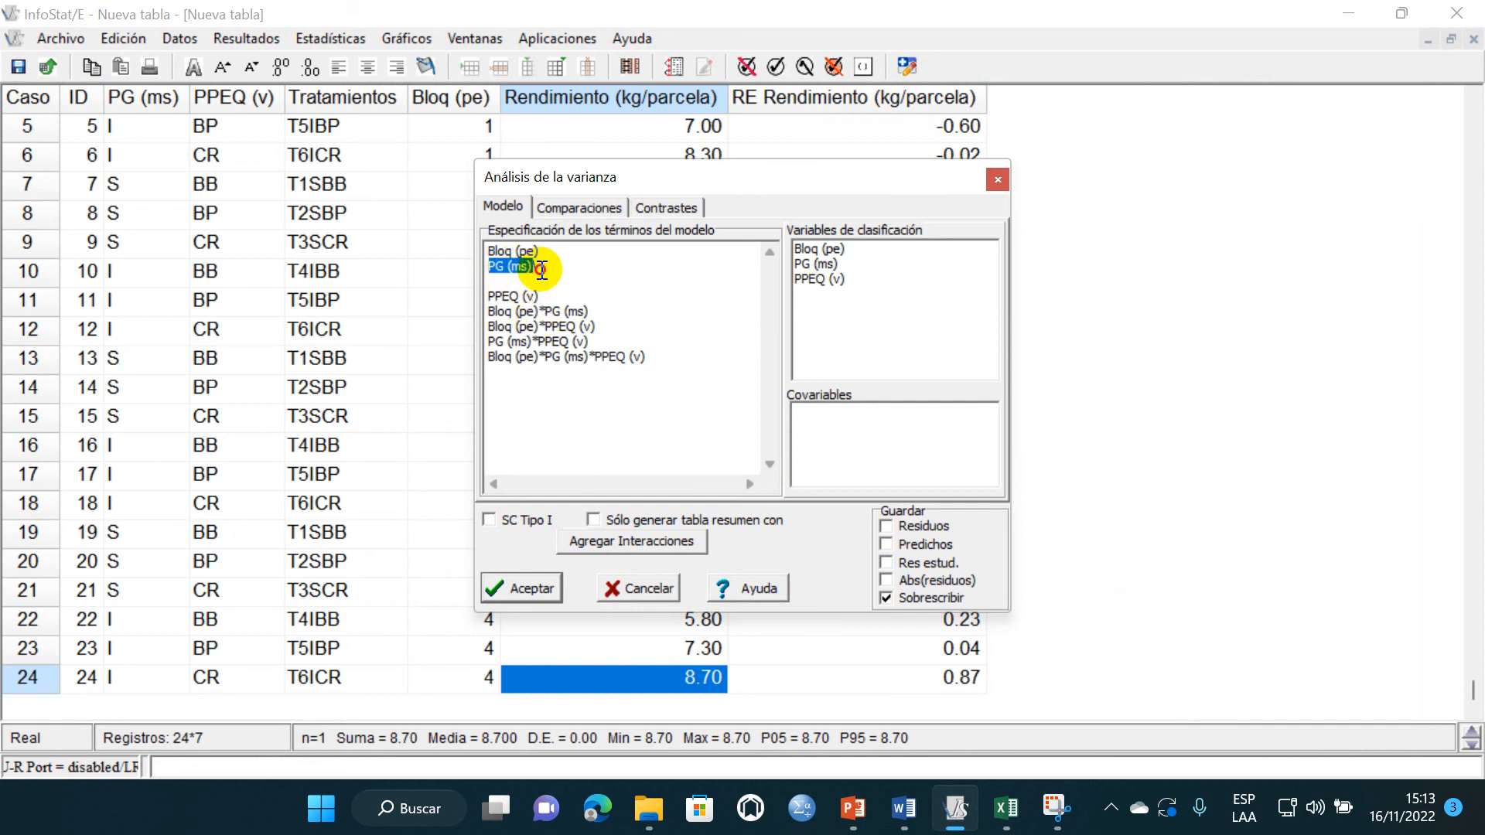
pyautogui.click(579, 285)
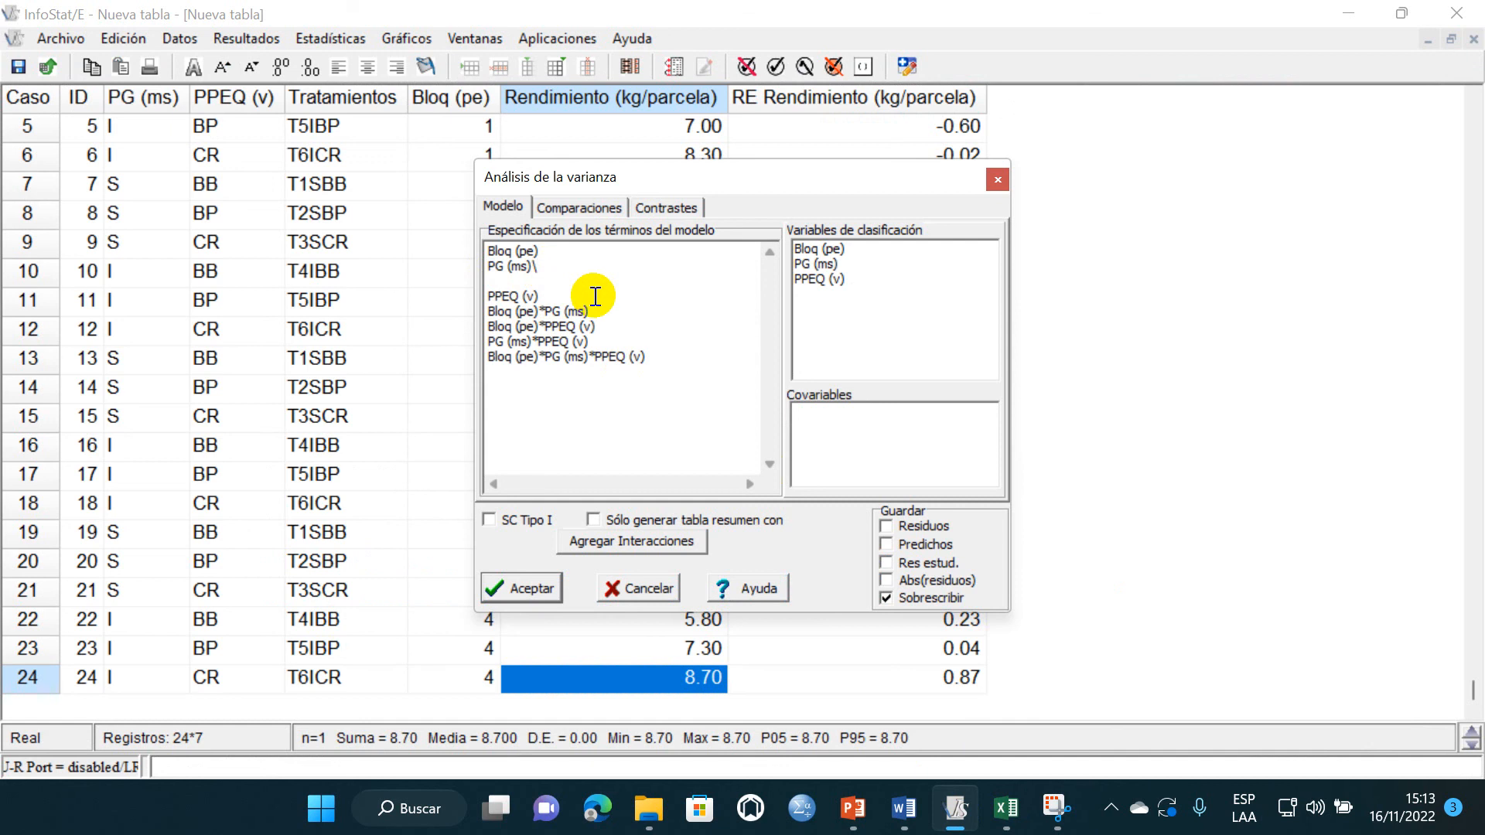
pyautogui.hotkey('ctrl', 'v')
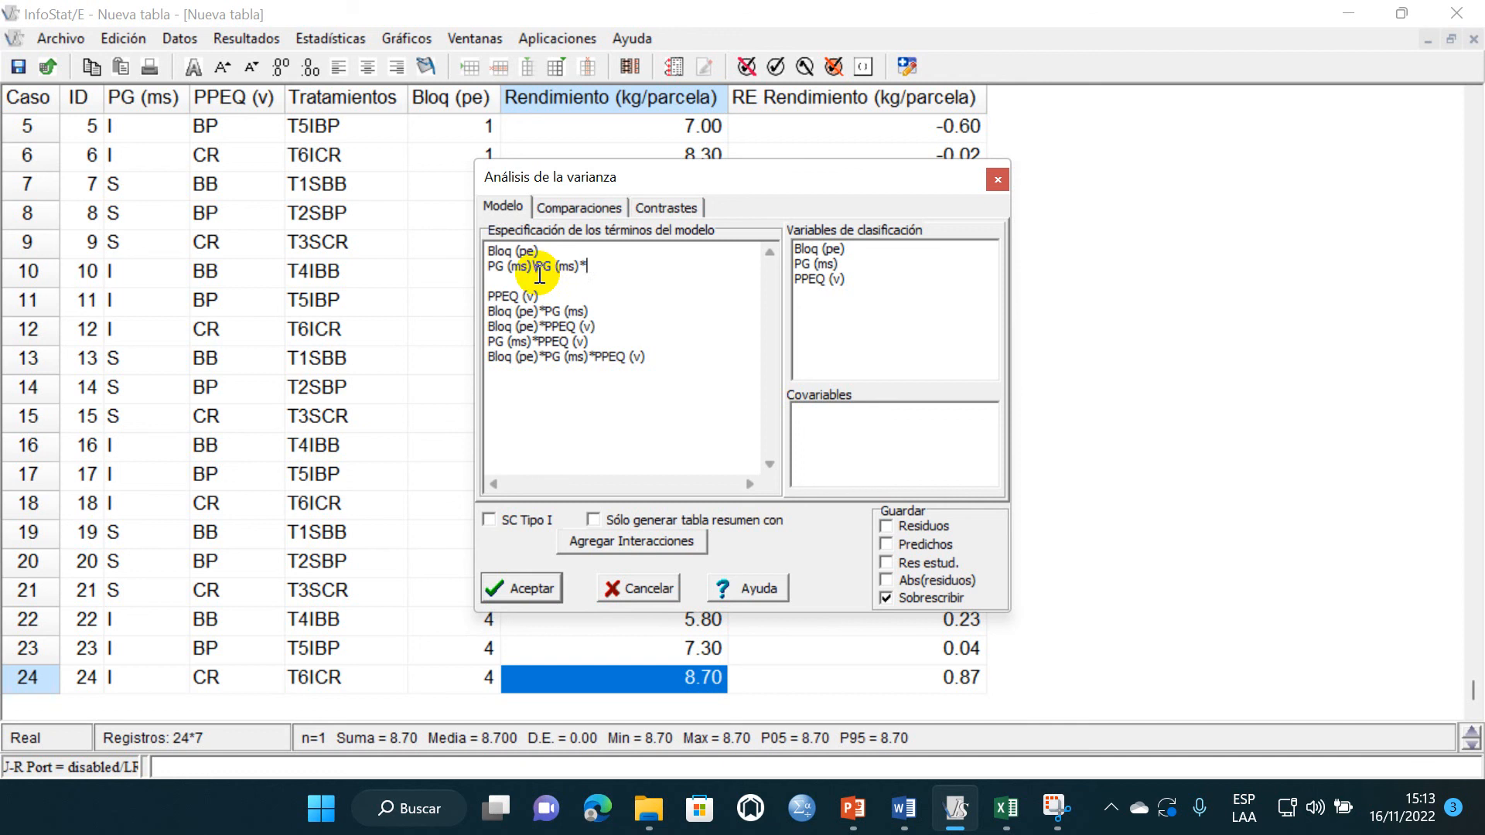
pyautogui.moveTo(544, 251); pyautogui.dragTo(490, 253)
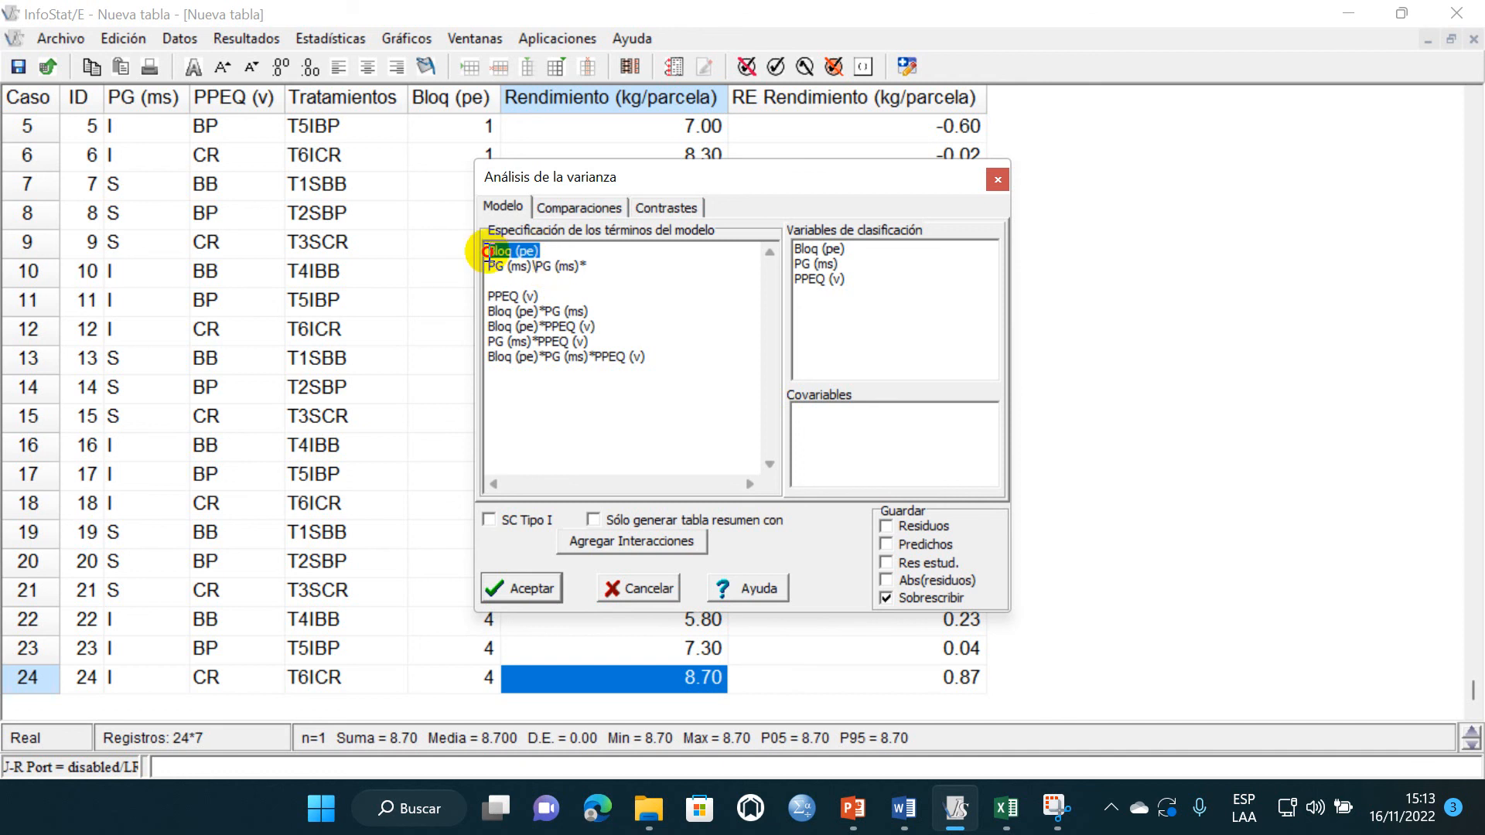
pyautogui.hotkey('ctrl', 'c')
pyautogui.click(600, 269)
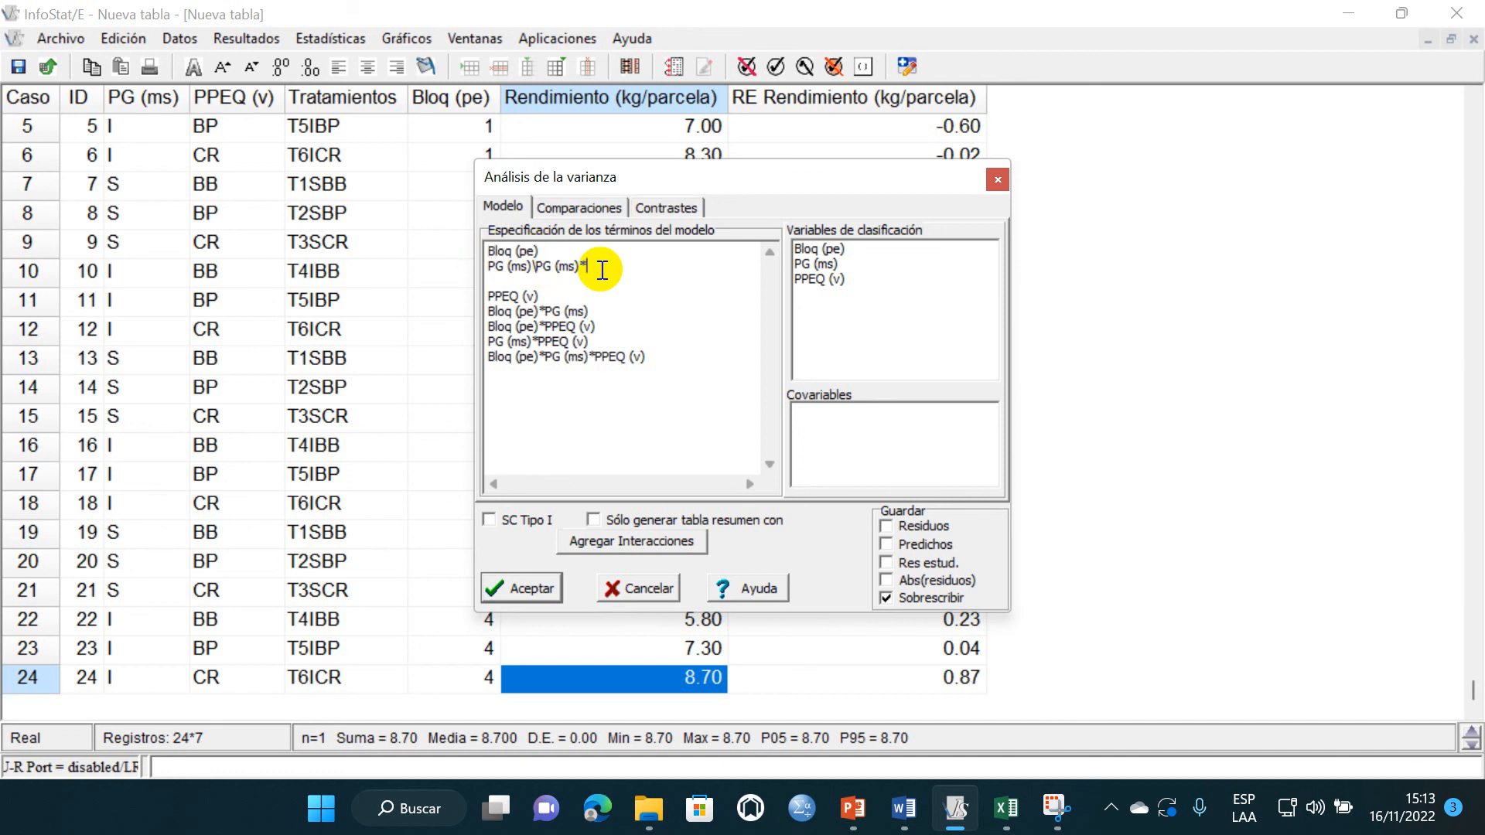
pyautogui.hotkey('ctrl', 'v')
pyautogui.moveTo(653, 271); pyautogui.dragTo(490, 270)
pyautogui.press('Down')
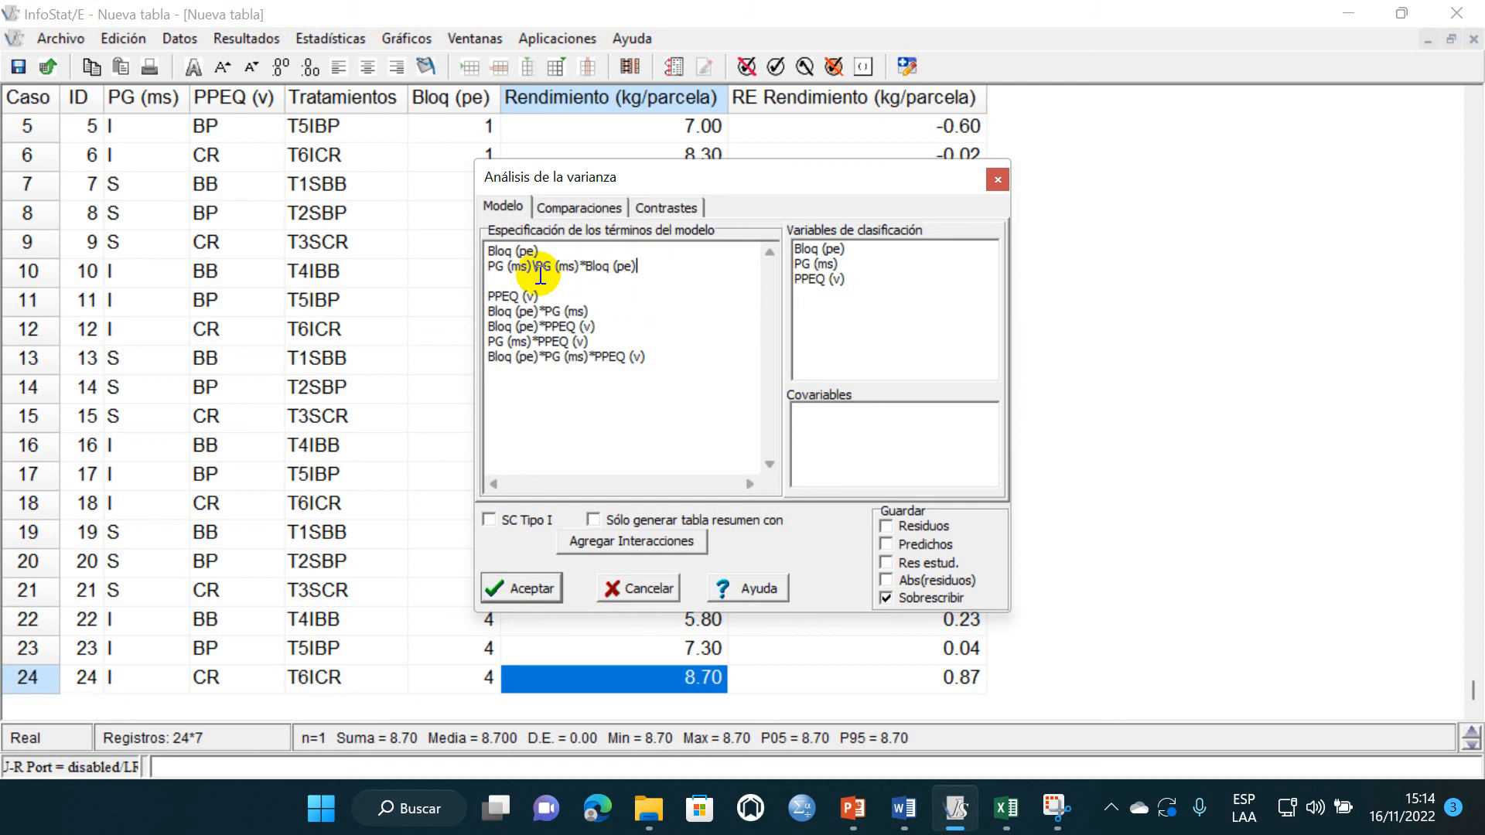
# - Copy PG (ms)*Bloq (pe) from the main plot term onto the empty line above PPEQ (v)
pyautogui.moveTo(539, 270); pyautogui.dragTo(647, 270)
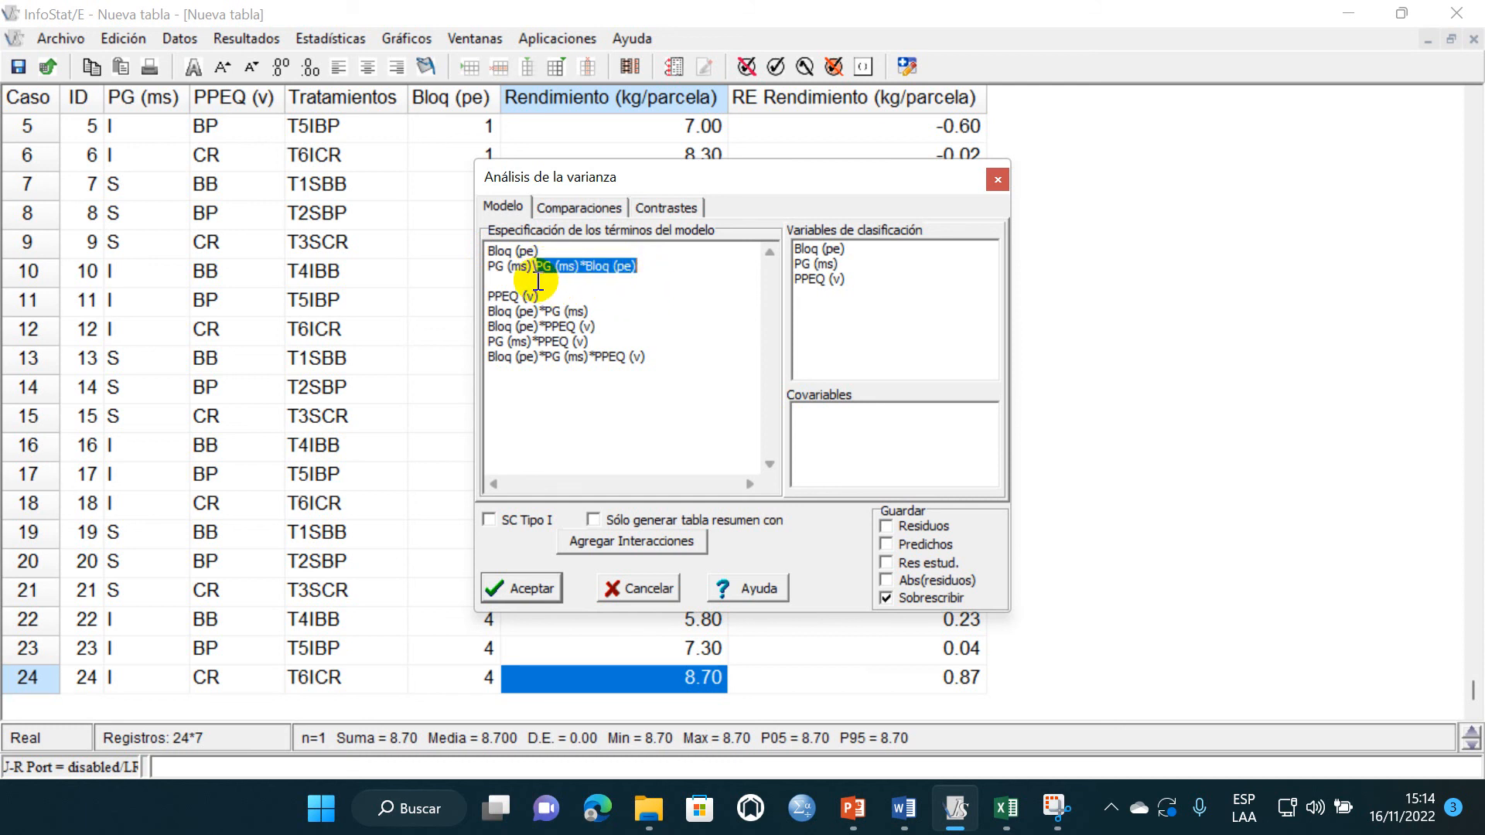
pyautogui.click(538, 280)
pyautogui.hotkey('ctrl', 'v')
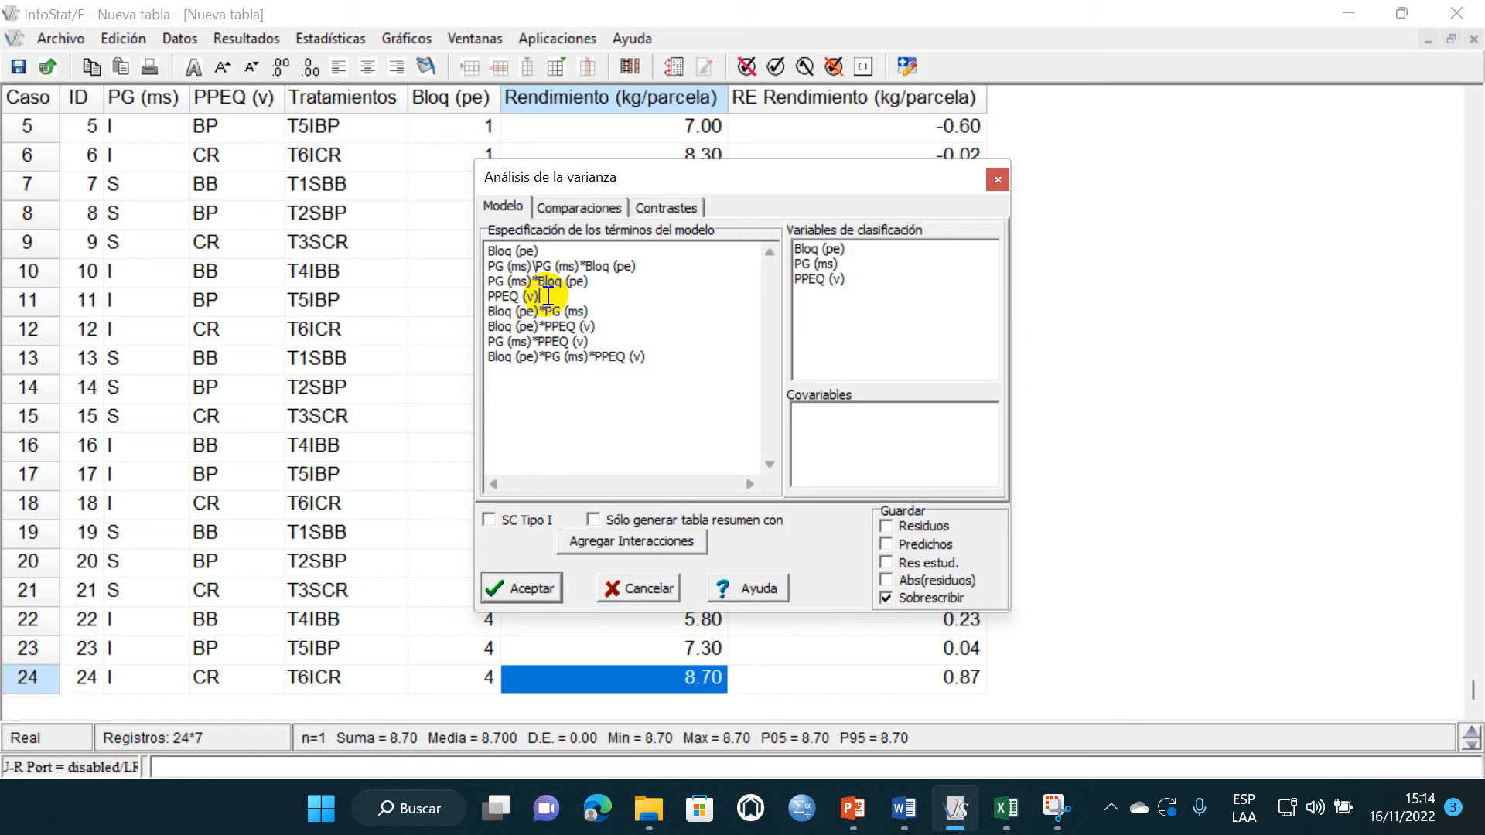
# - Delete the terms Bloq (pe)*PG (ms), Bloq (pe)*PPEQ (v) and Bloq (pe)*PG (ms)*PPEQ (v) from below PPEQ (v)
pyautogui.click(544, 297)
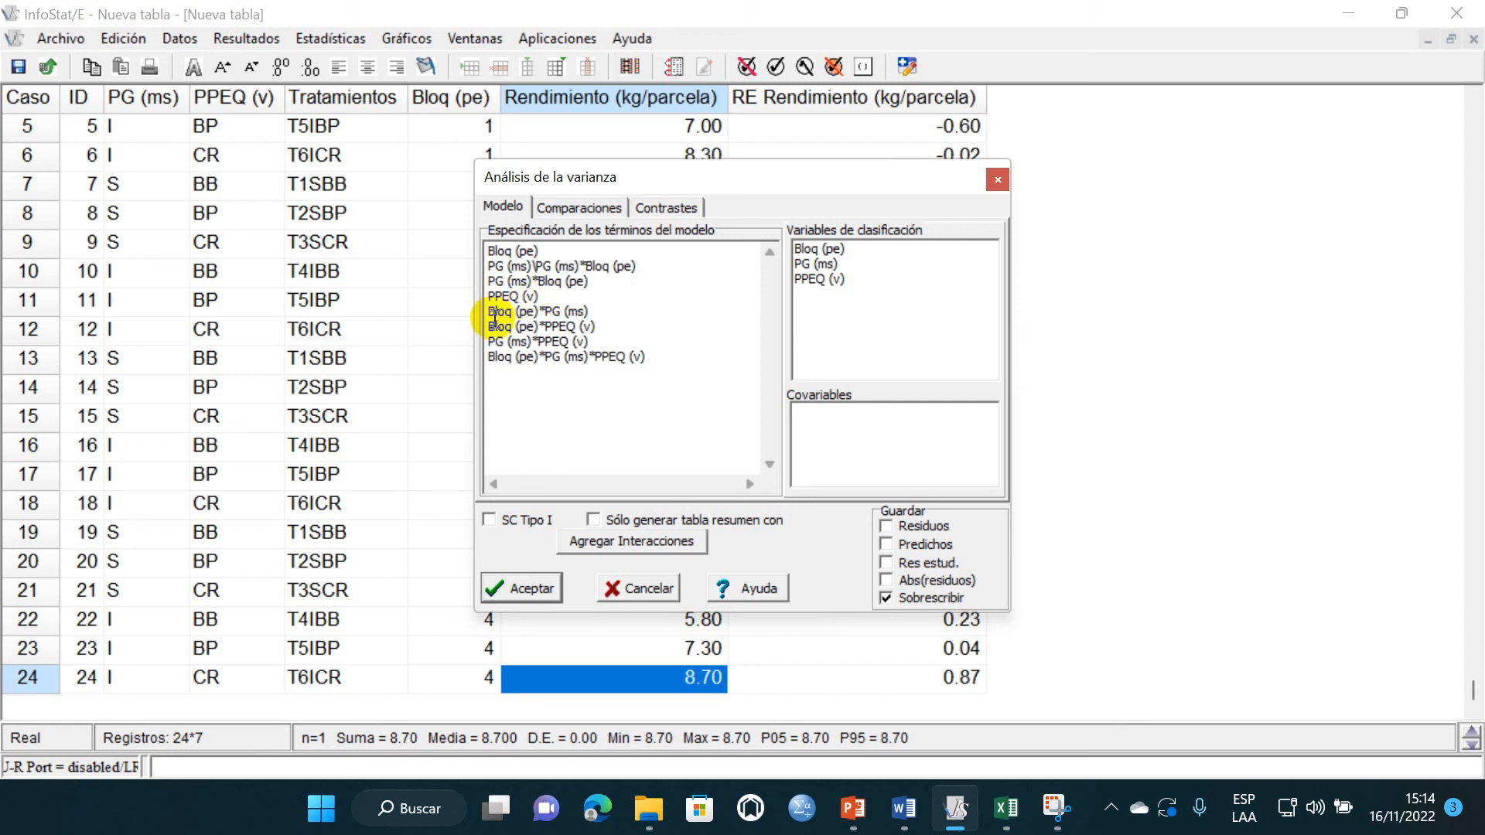
pyautogui.moveTo(490, 313); pyautogui.dragTo(600, 316)
pyautogui.press('Delete')
pyautogui.moveTo(489, 326); pyautogui.dragTo(599, 328)
pyautogui.press('Delete')
pyautogui.press('BackSpace')
pyautogui.press('BackSpace')
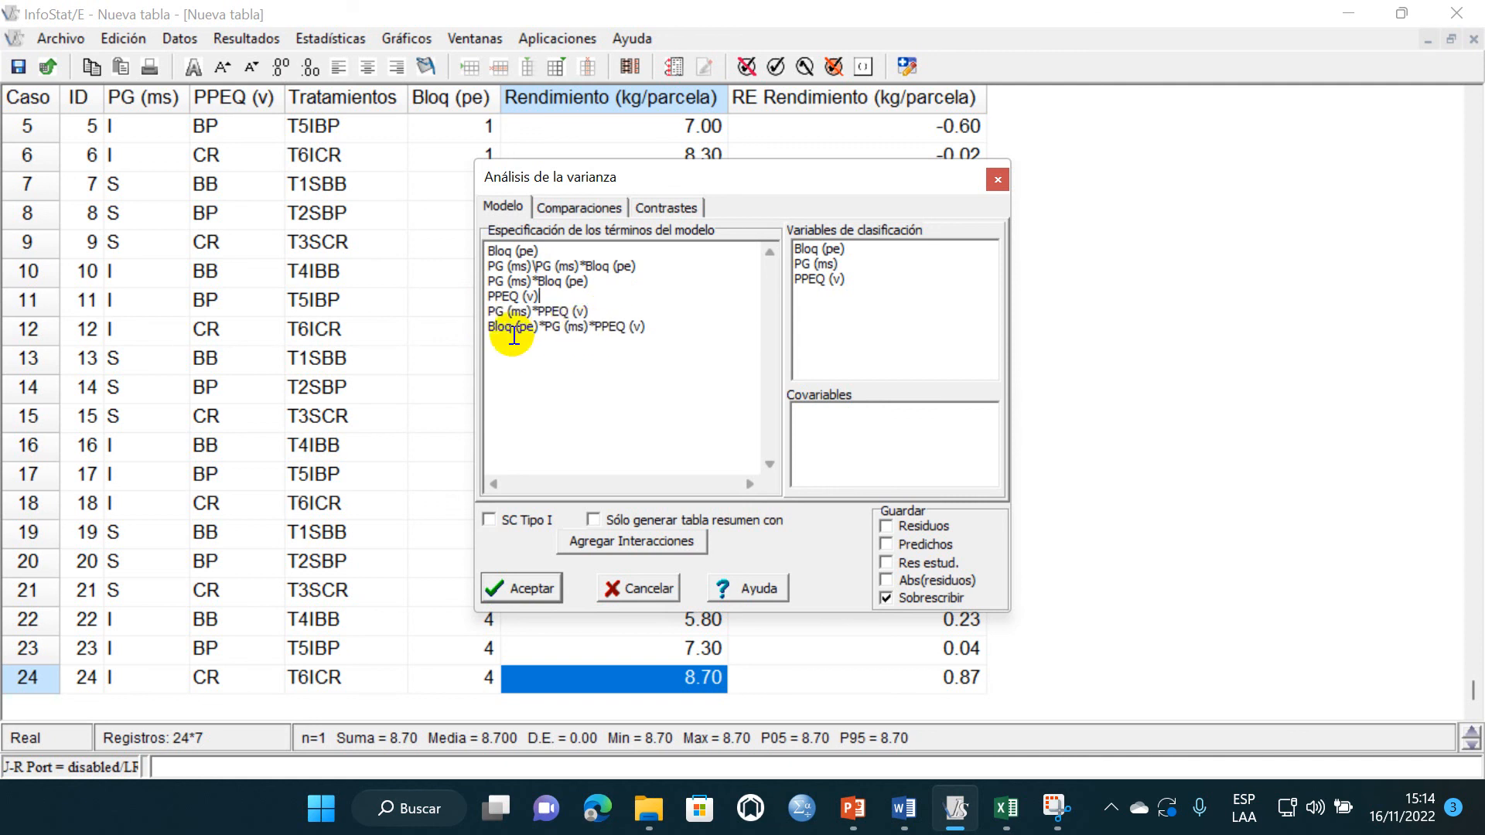
pyautogui.moveTo(487, 328); pyautogui.dragTo(627, 341)
pyautogui.press('Delete')
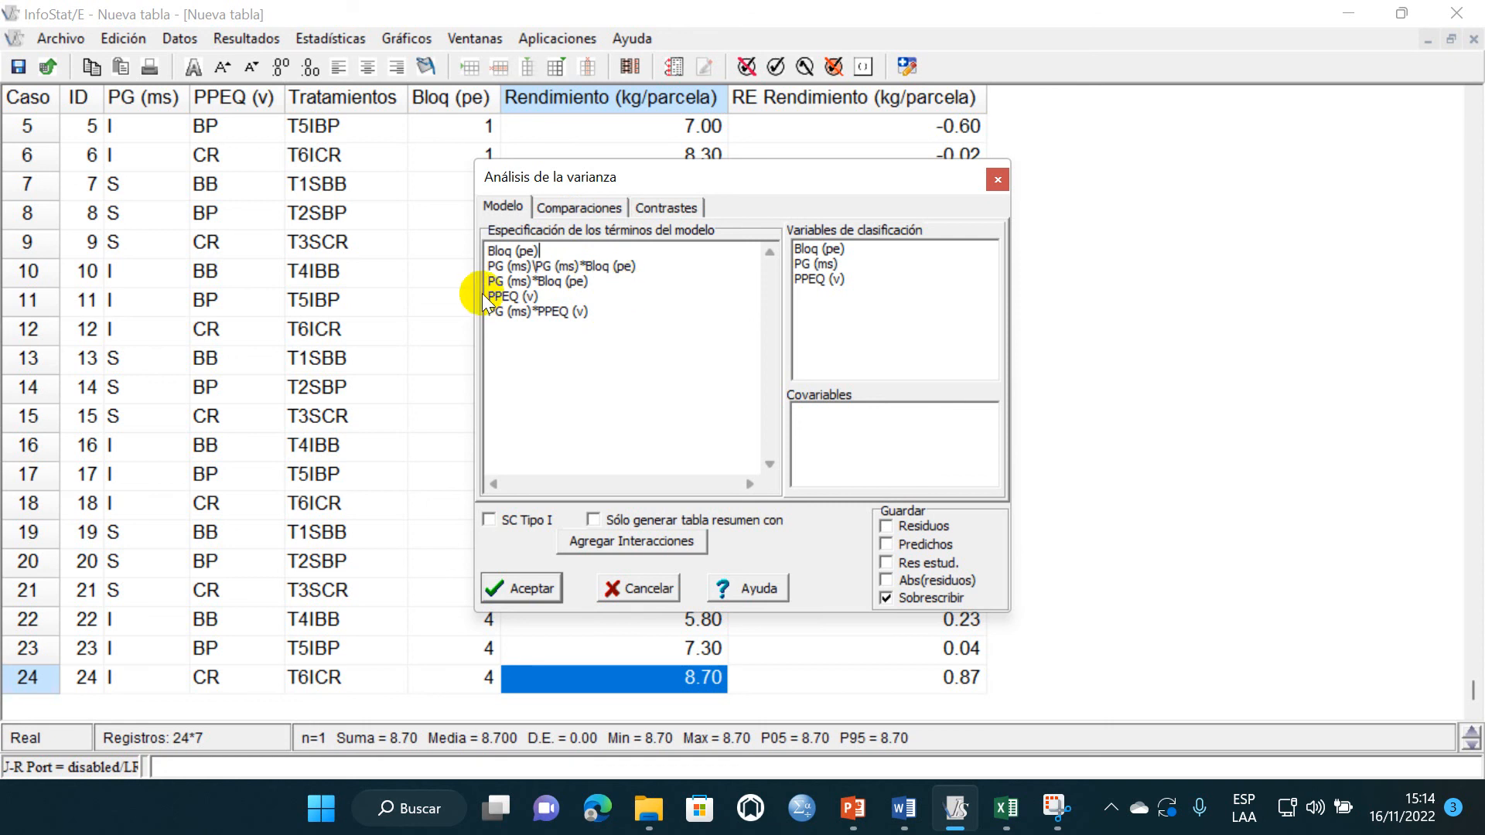
pyautogui.click(602, 311)
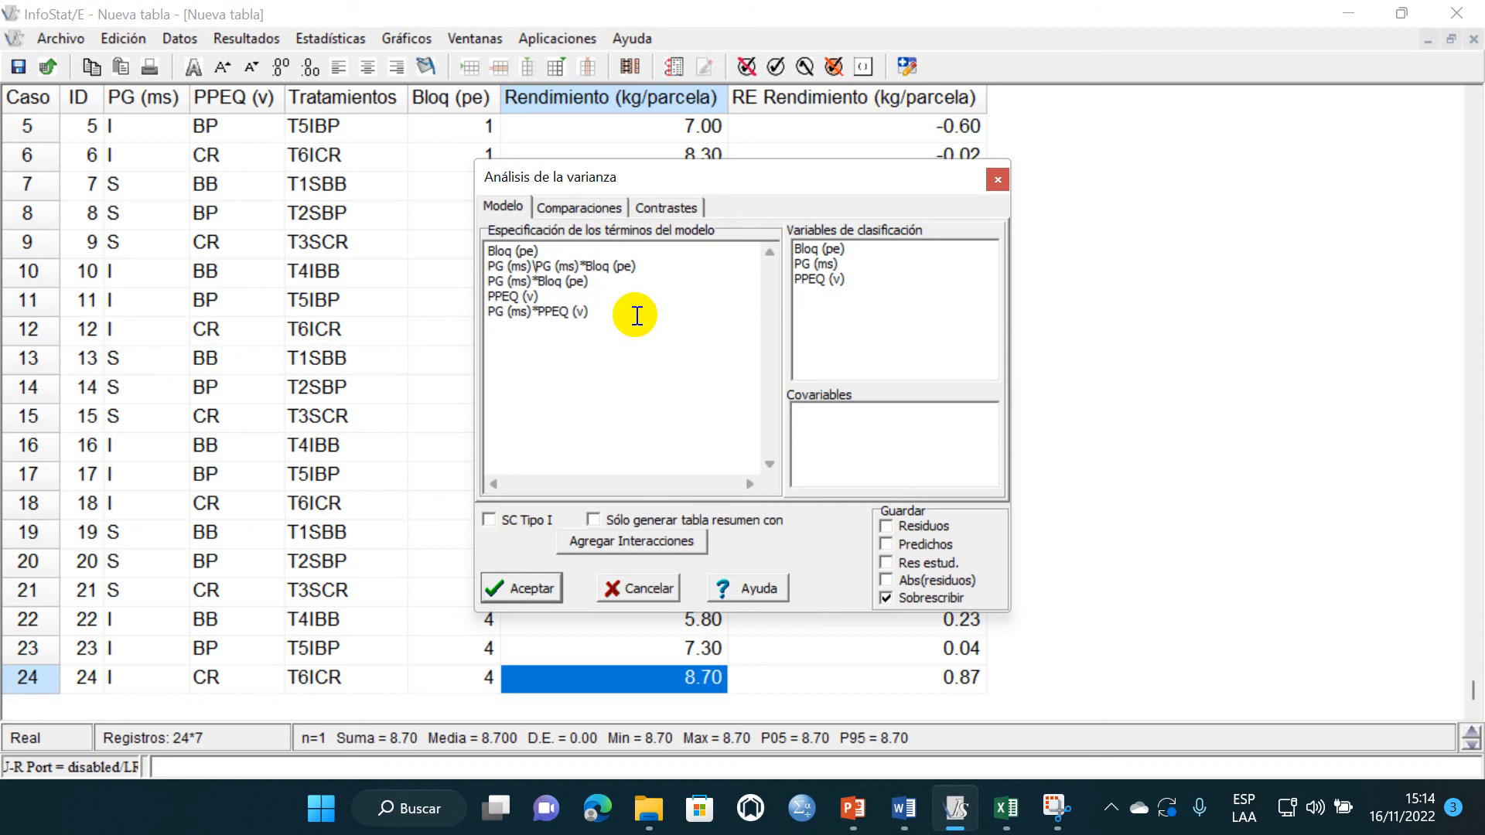
# - Choose Tukey as the comparison method, show the means for PG (ms)*PPEQ (v), and run the analysis of variance
pyautogui.click(586, 207)
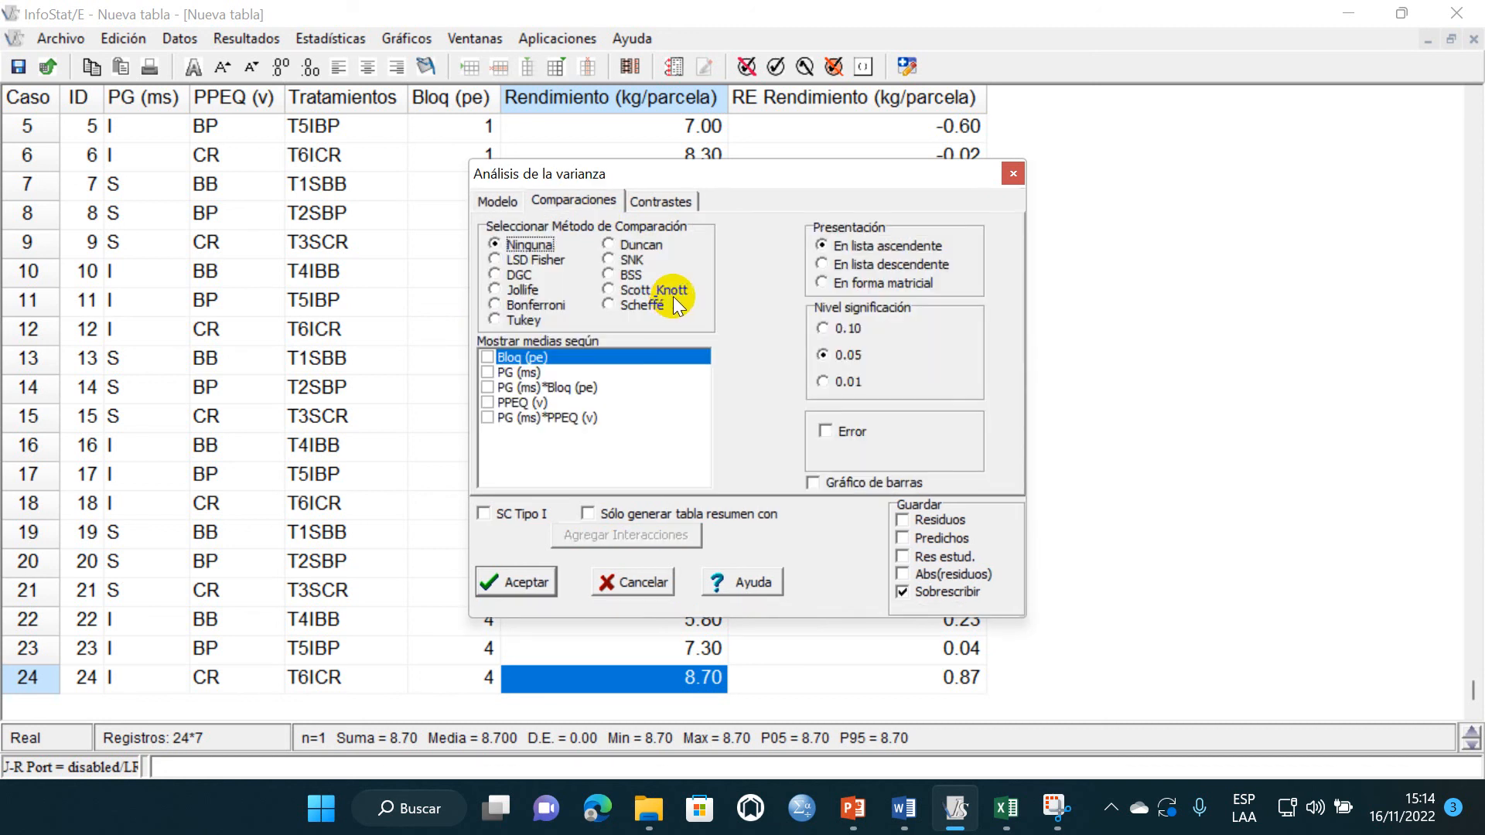
pyautogui.click(502, 318)
pyautogui.click(488, 418)
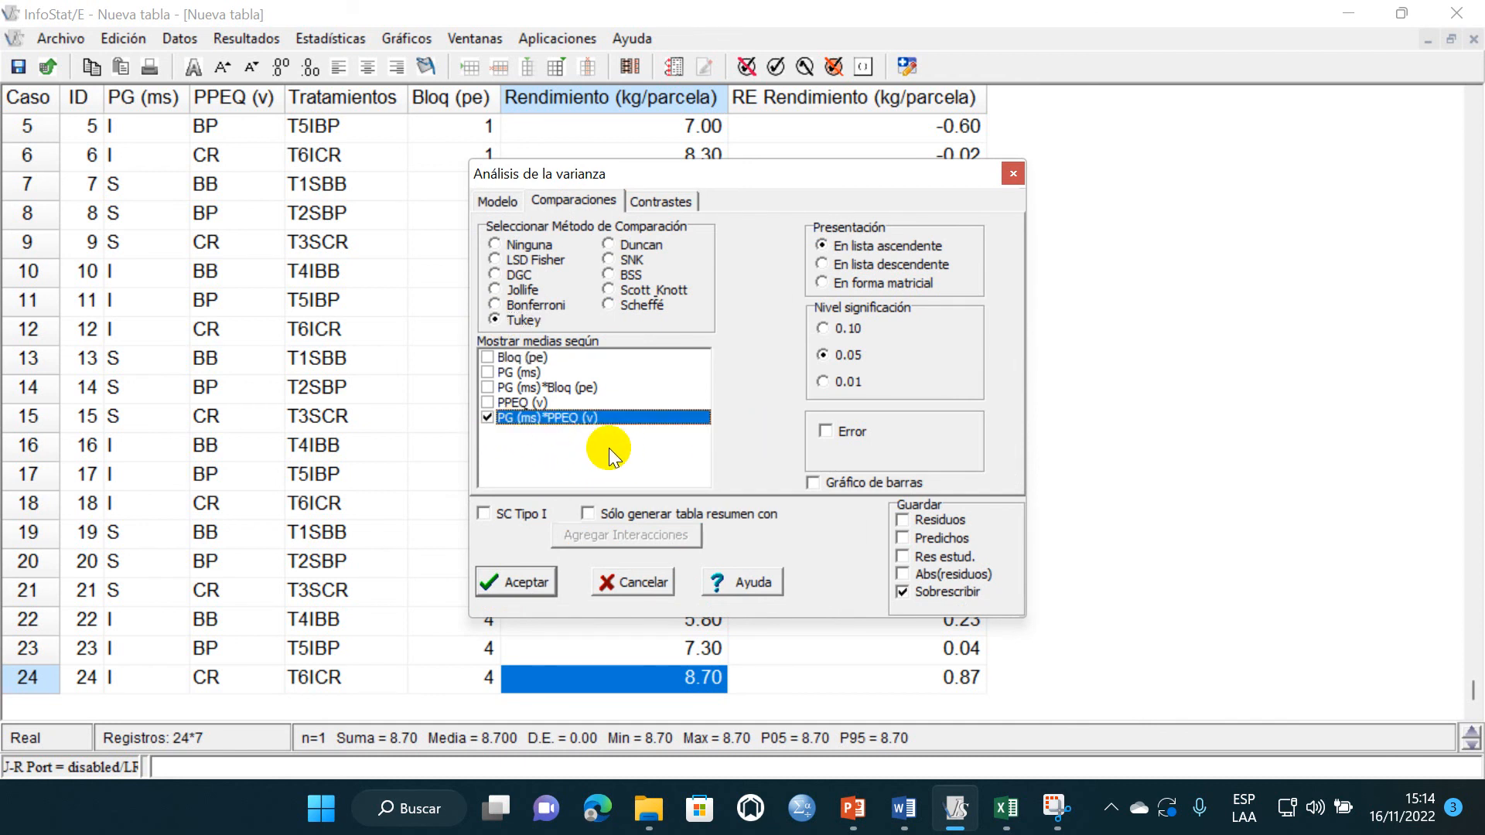
pyautogui.click(523, 581)
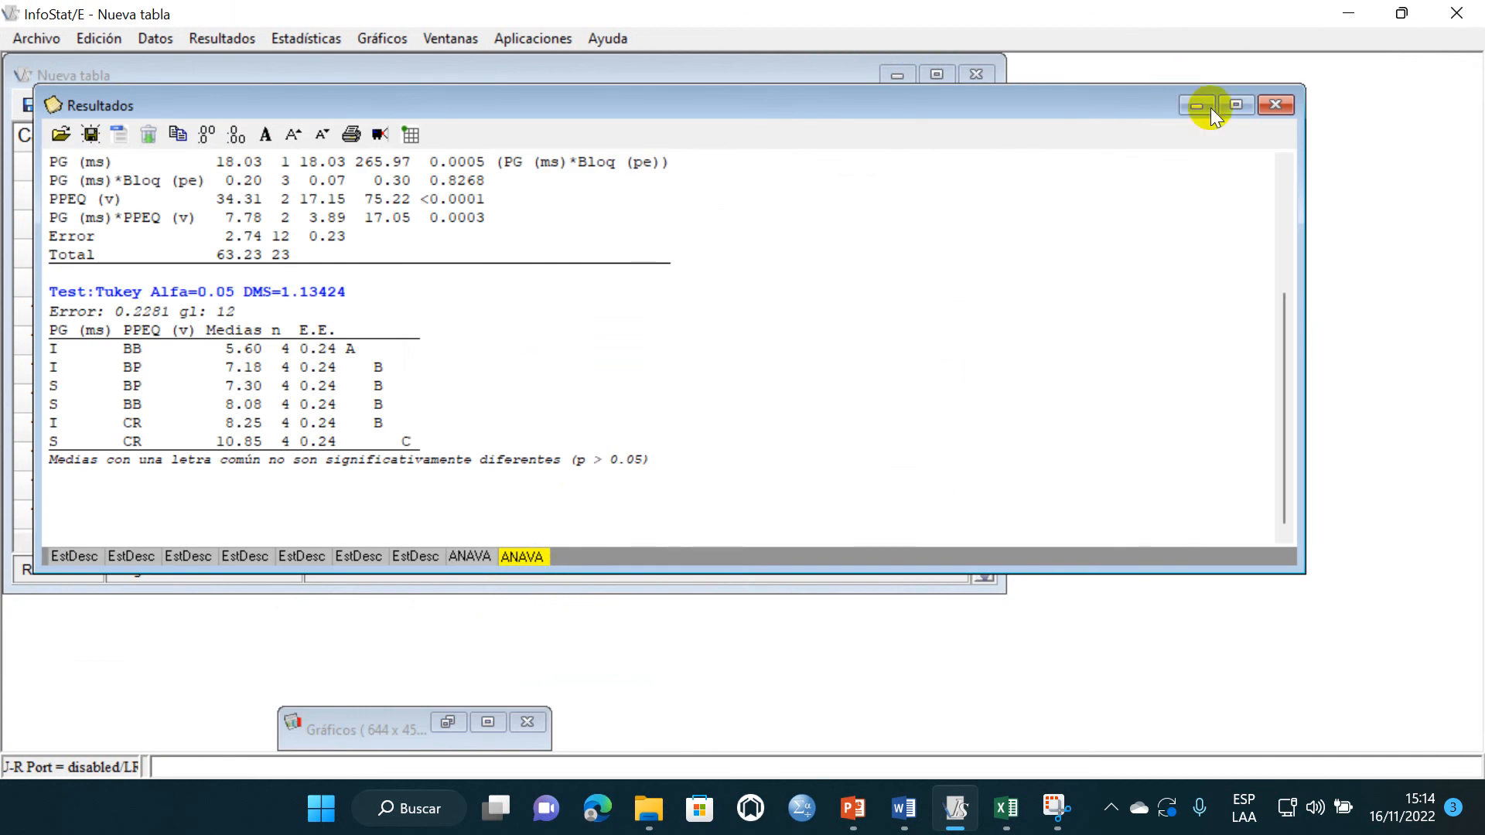
# - Maximize the results window and copy the complete "Cuadro de Análisis de la Varianza (SC tipo III)" table
pyautogui.click(1234, 106)
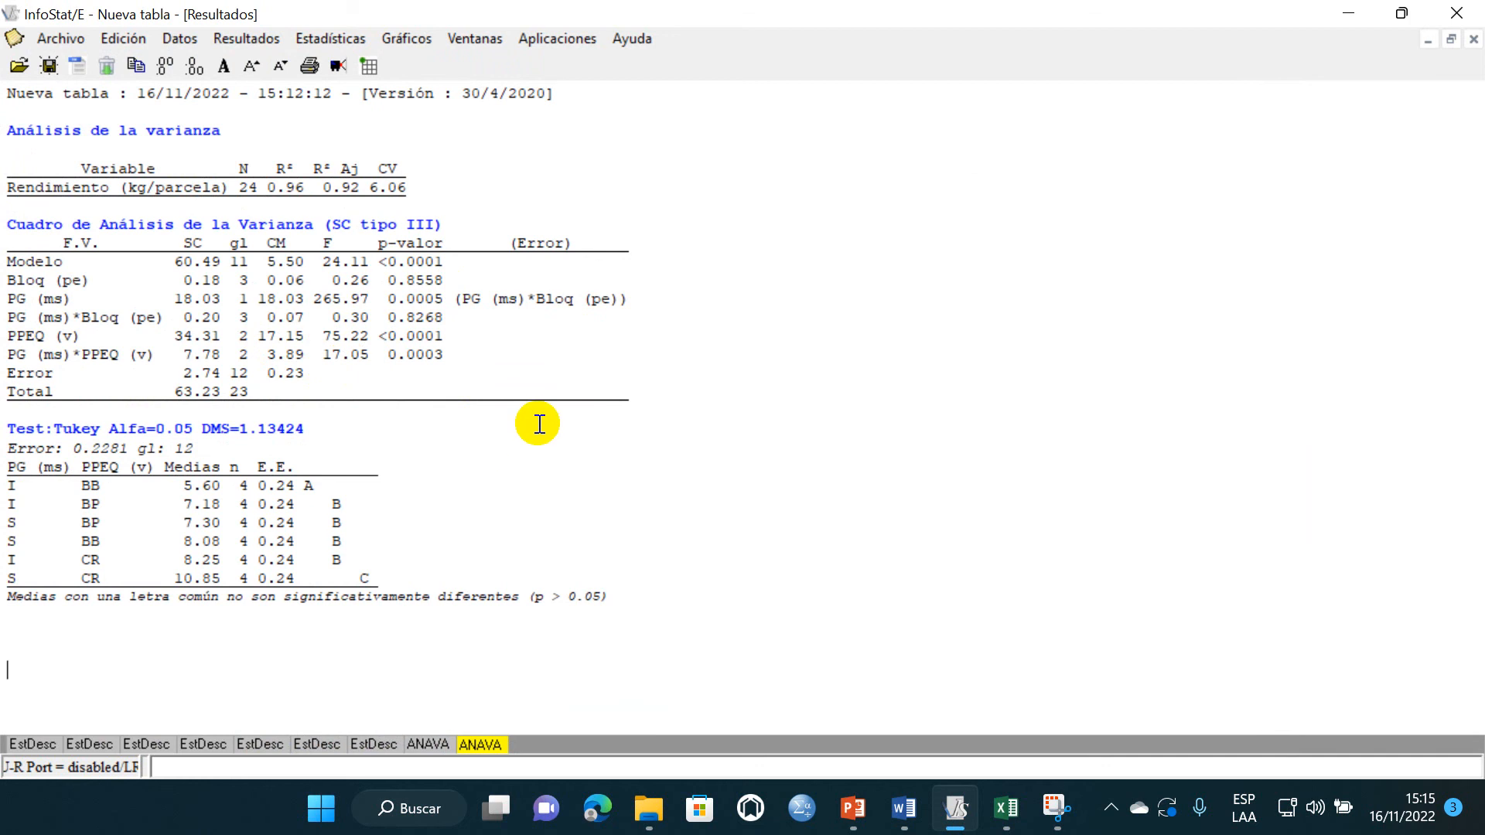
pyautogui.moveTo(630, 405); pyautogui.dragTo(11, 223)
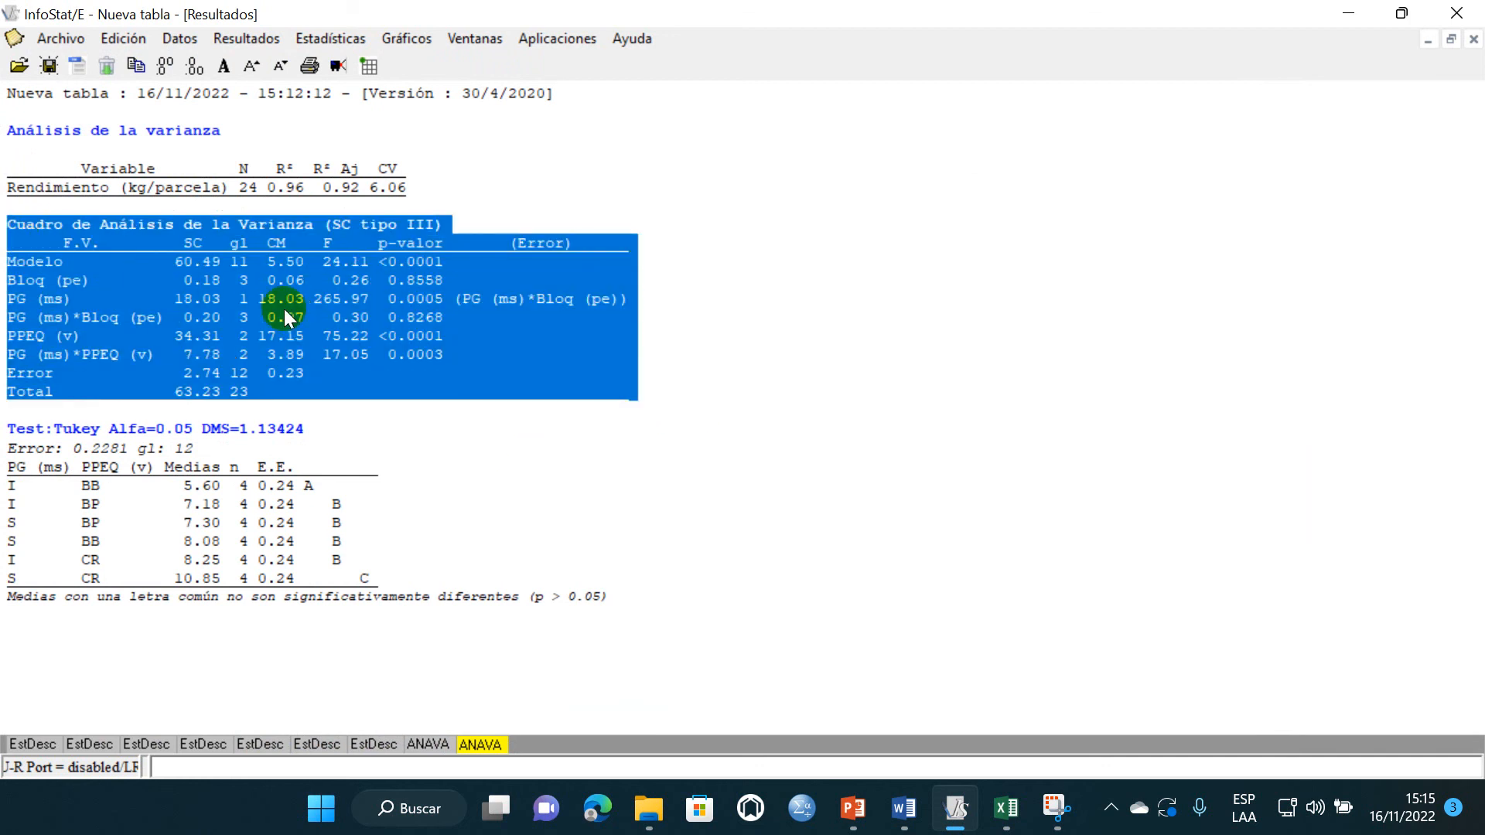
# - Switch to Word, delete the backslash under the "Tabla de ANVA" heading and place the cursor after "Valor de P para la Parcela Grande="
pyautogui.click(913, 808)
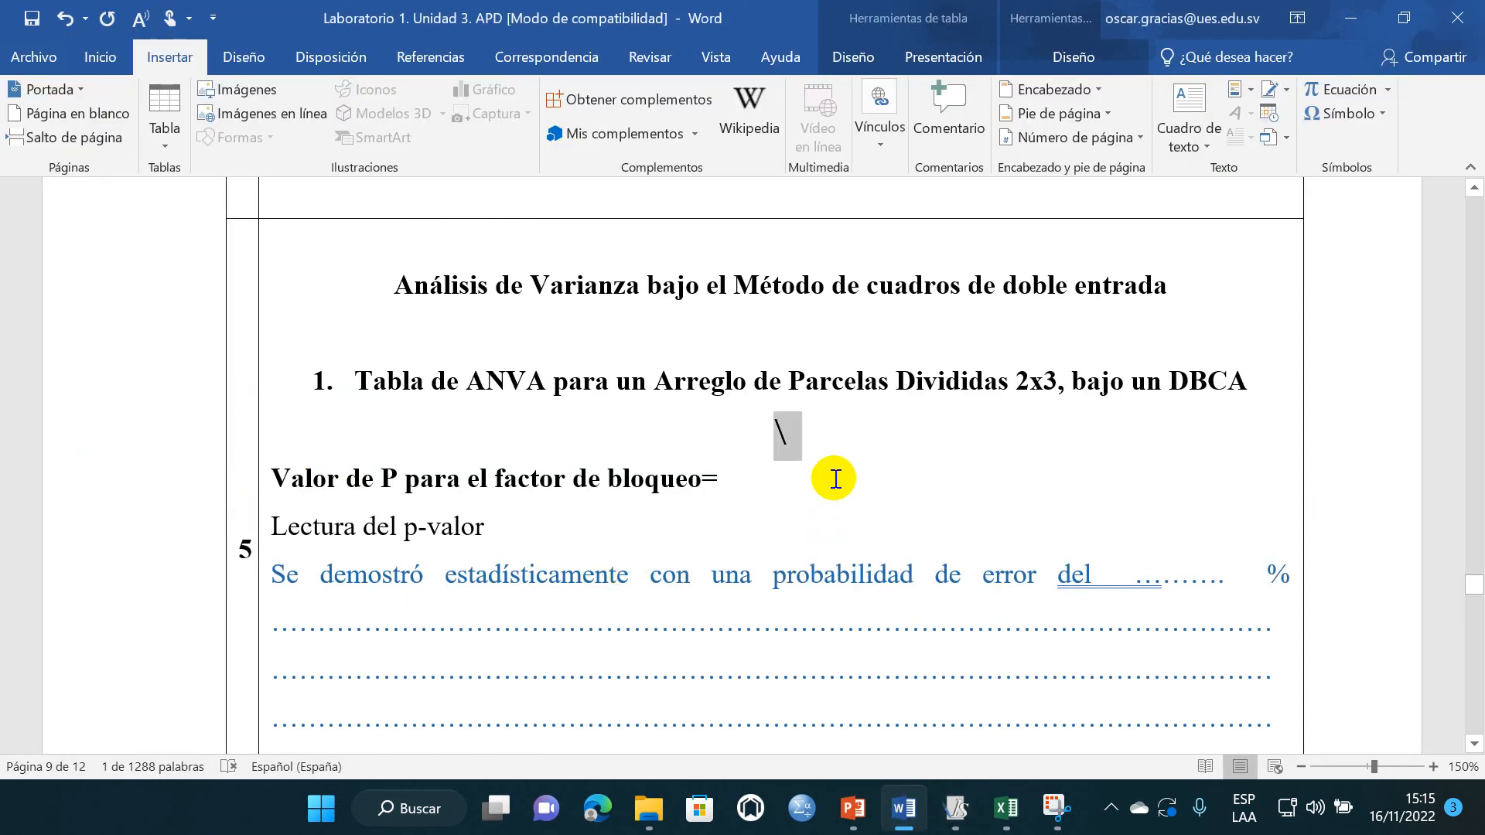
pyautogui.press('Delete')
pyautogui.scroll(-2, 717, 570)
pyautogui.scroll(-1, 668, 547)
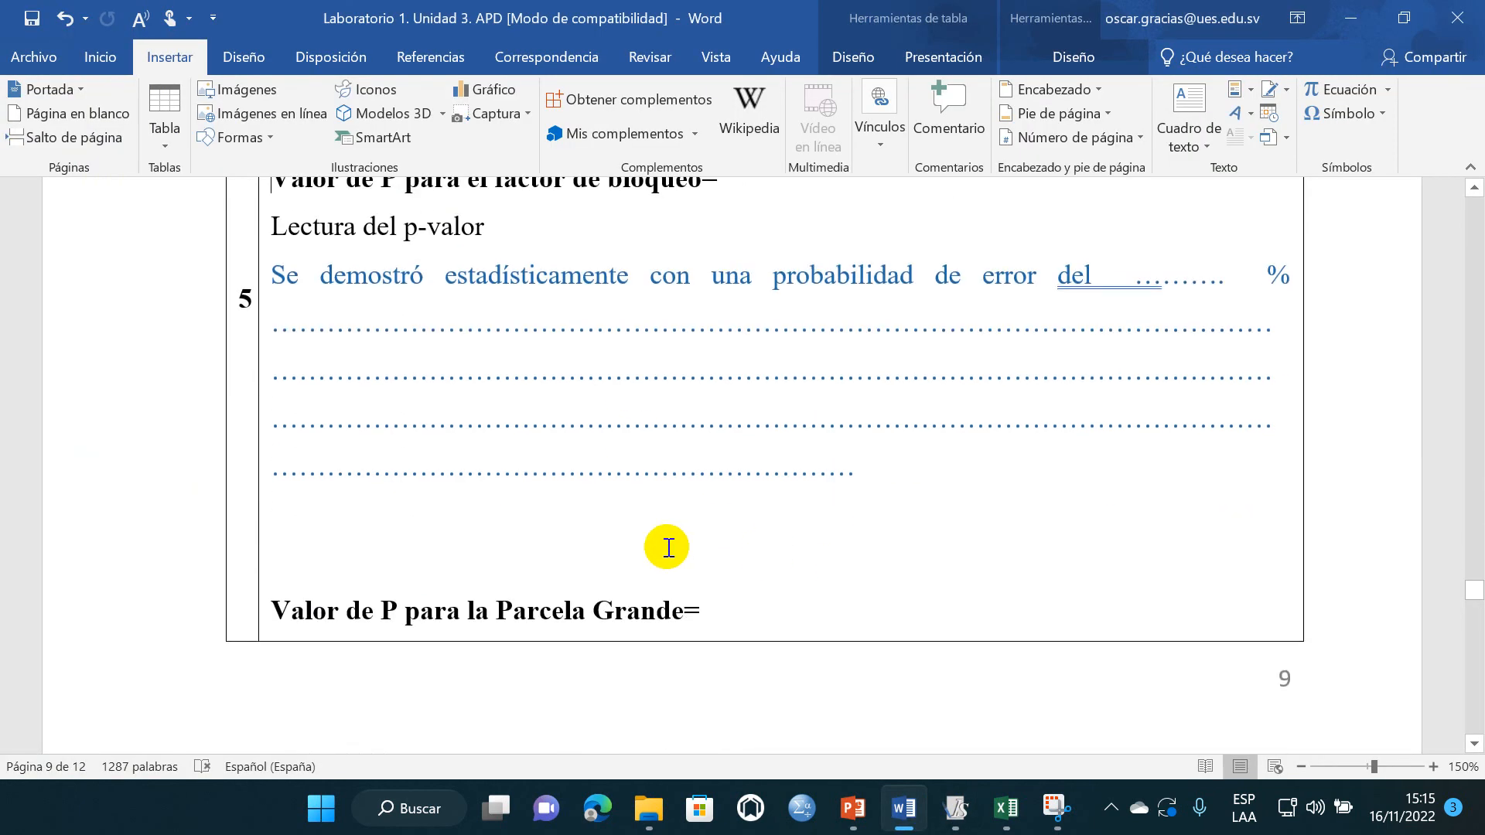
pyautogui.click(748, 608)
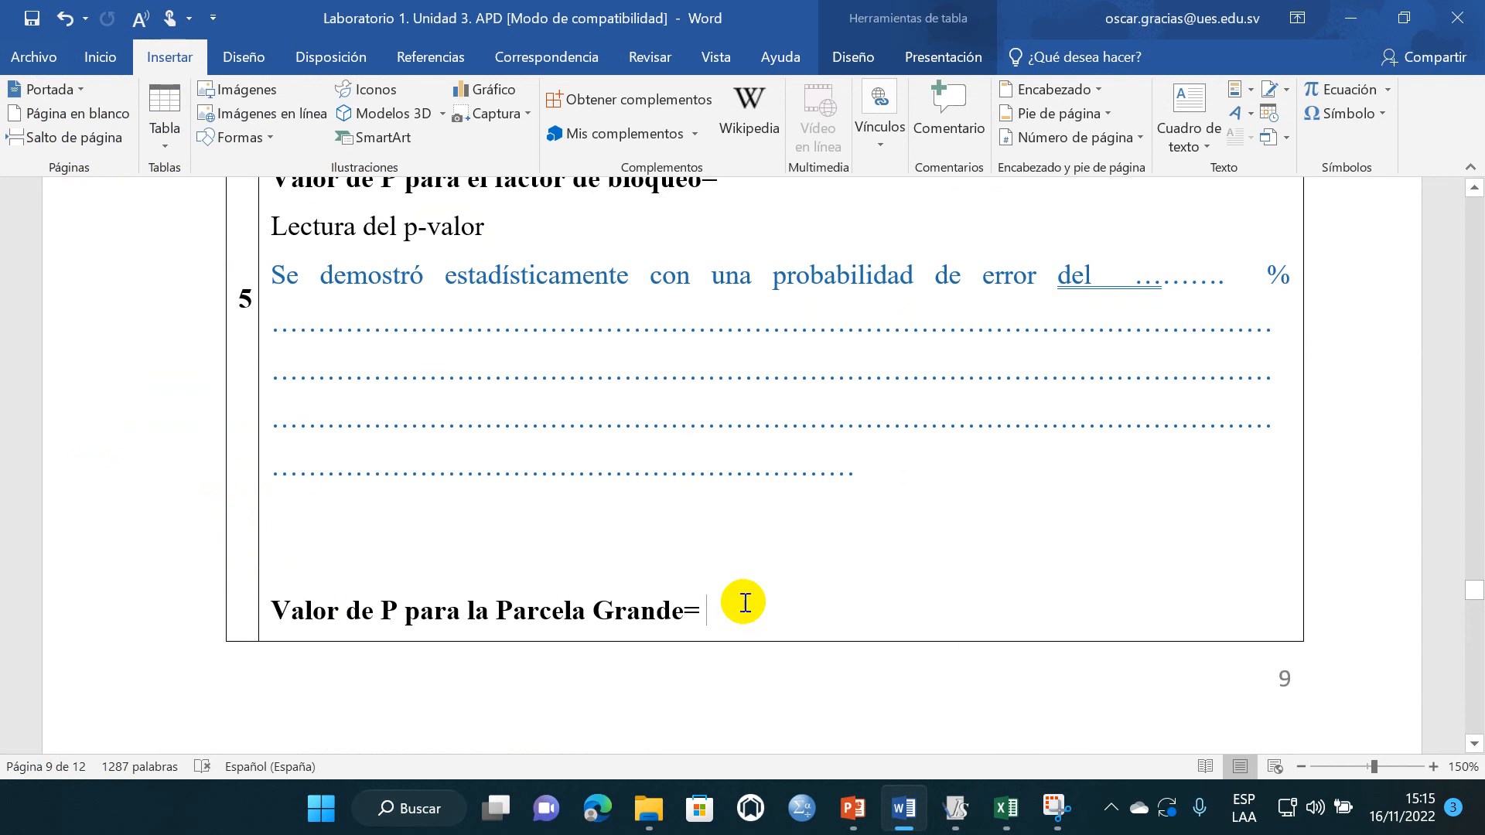
pyautogui.scroll(2, 743, 602)
pyautogui.scroll(-10, 730, 596)
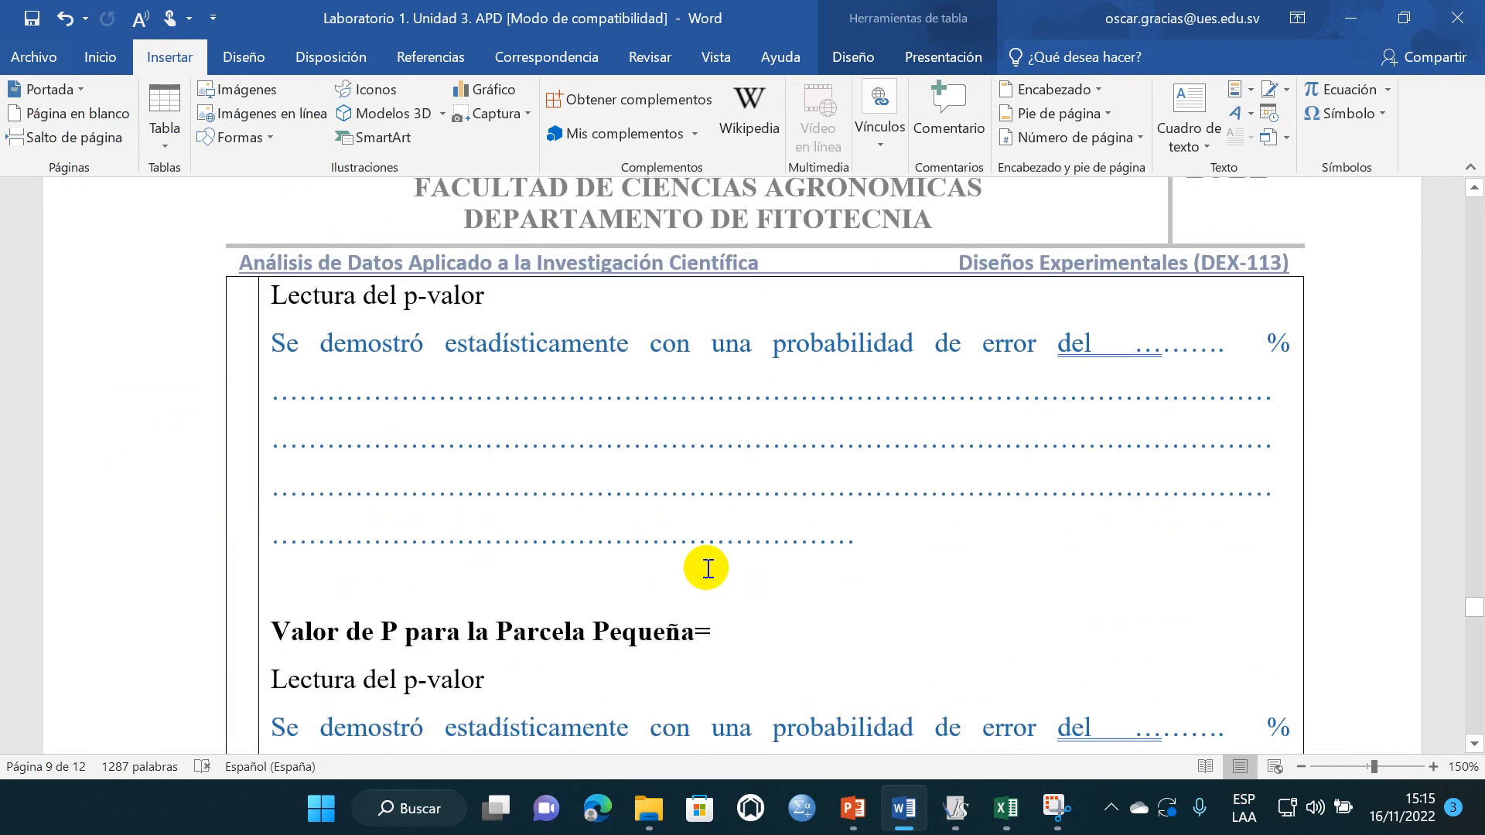
# - Copy the analysis of variance table from InfoStat again and paste it in Word below the interaction's p-value reading, above "Toma de decisiones"
pyautogui.scroll(-10, 707, 568)
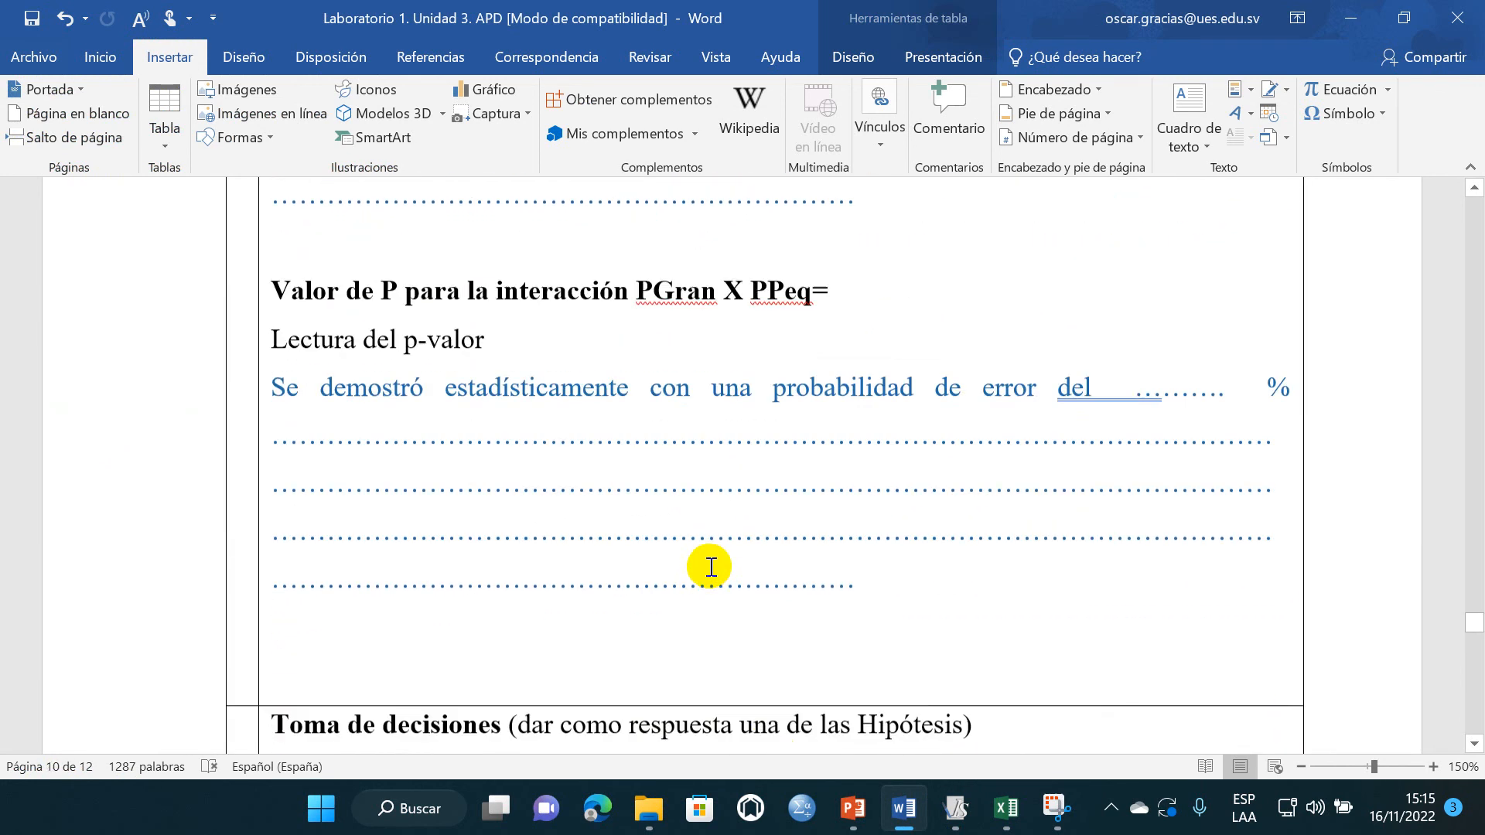
pyautogui.scroll(-3, 710, 567)
pyautogui.hotkey('ctrl', 'v')
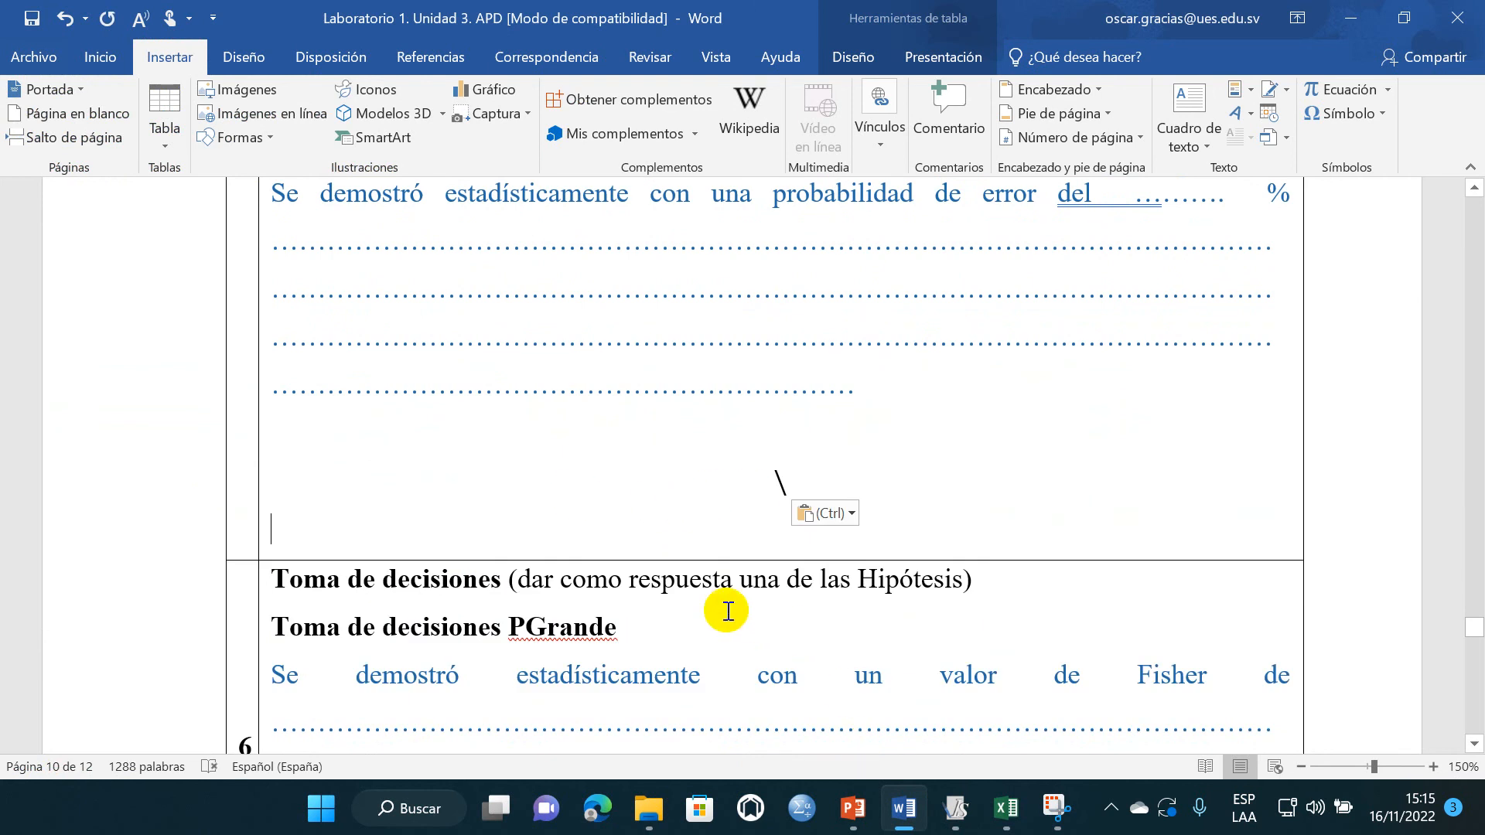
pyautogui.hotkey('ctrl', 'z')
pyautogui.click(979, 809)
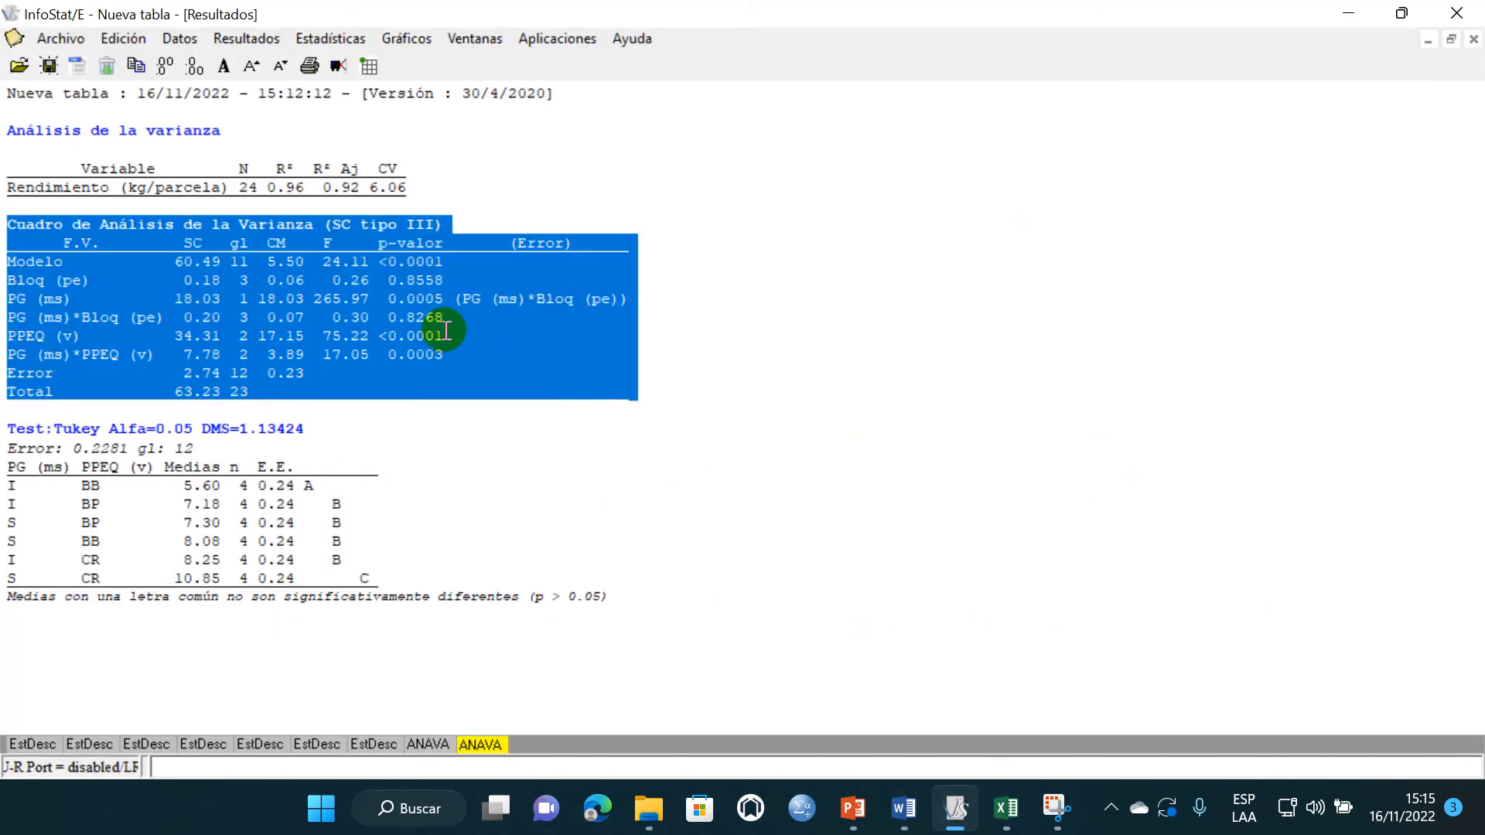
pyautogui.click(899, 815)
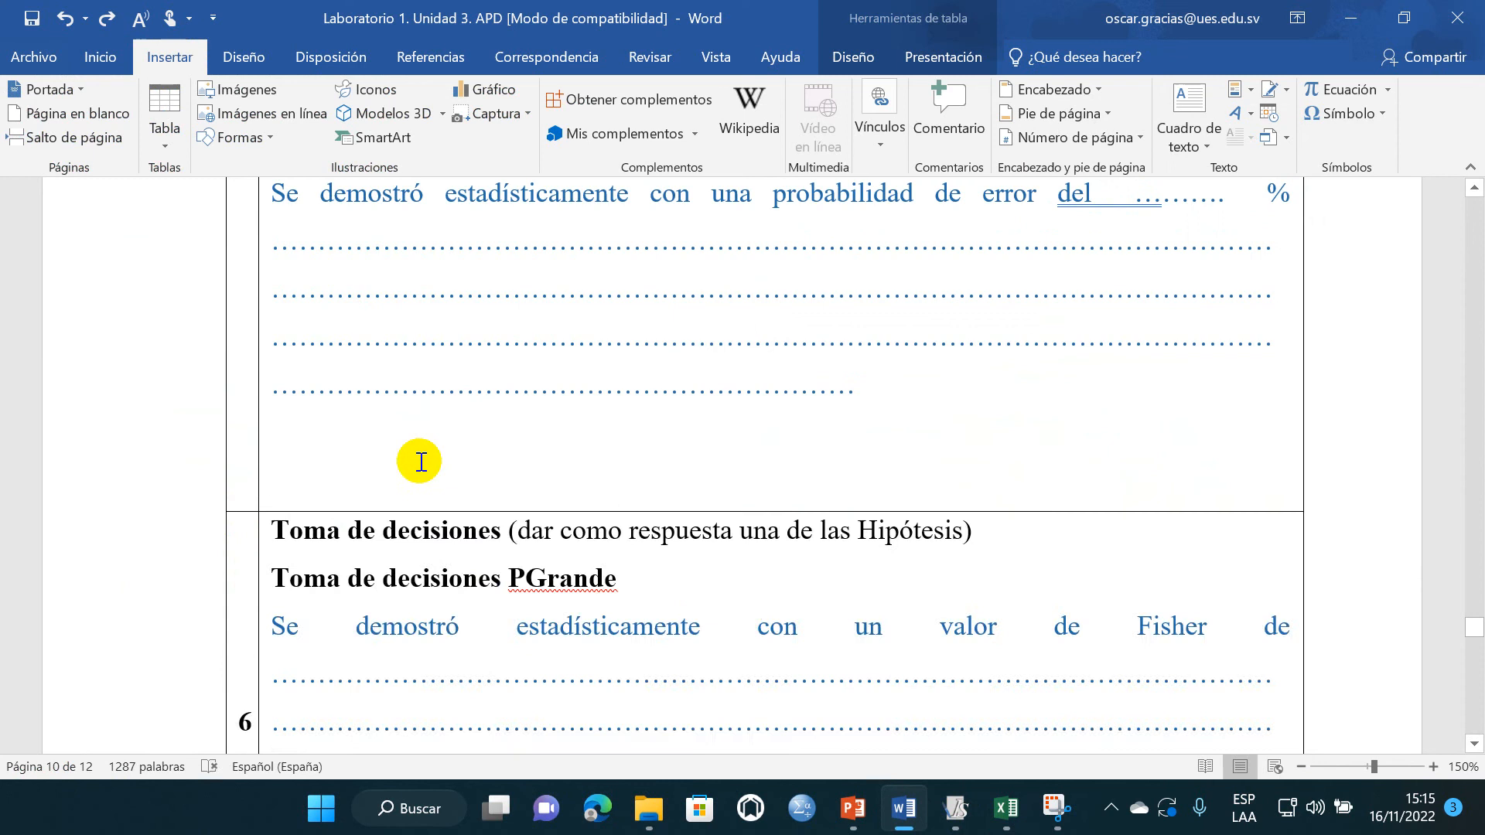
pyautogui.hotkey('ctrl', 'v')
# - Copy the Bloq (pe) p-value 0.8558 from InfoStat and paste it in Word after "Valor de P para el factor de bloqueo="
pyautogui.scroll(10, 497, 507)
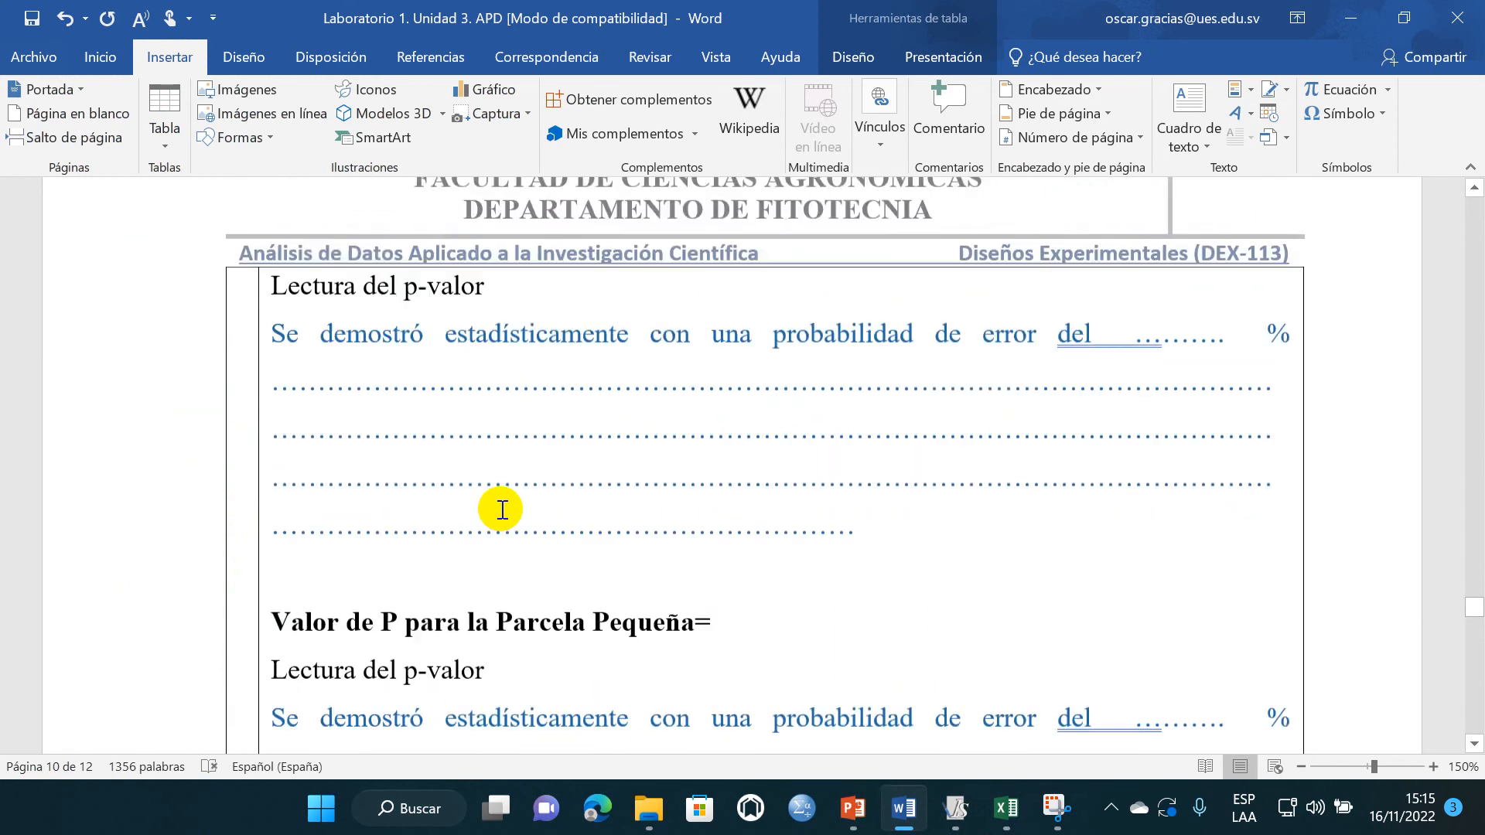
pyautogui.scroll(10, 502, 510)
pyautogui.scroll(-3, 507, 518)
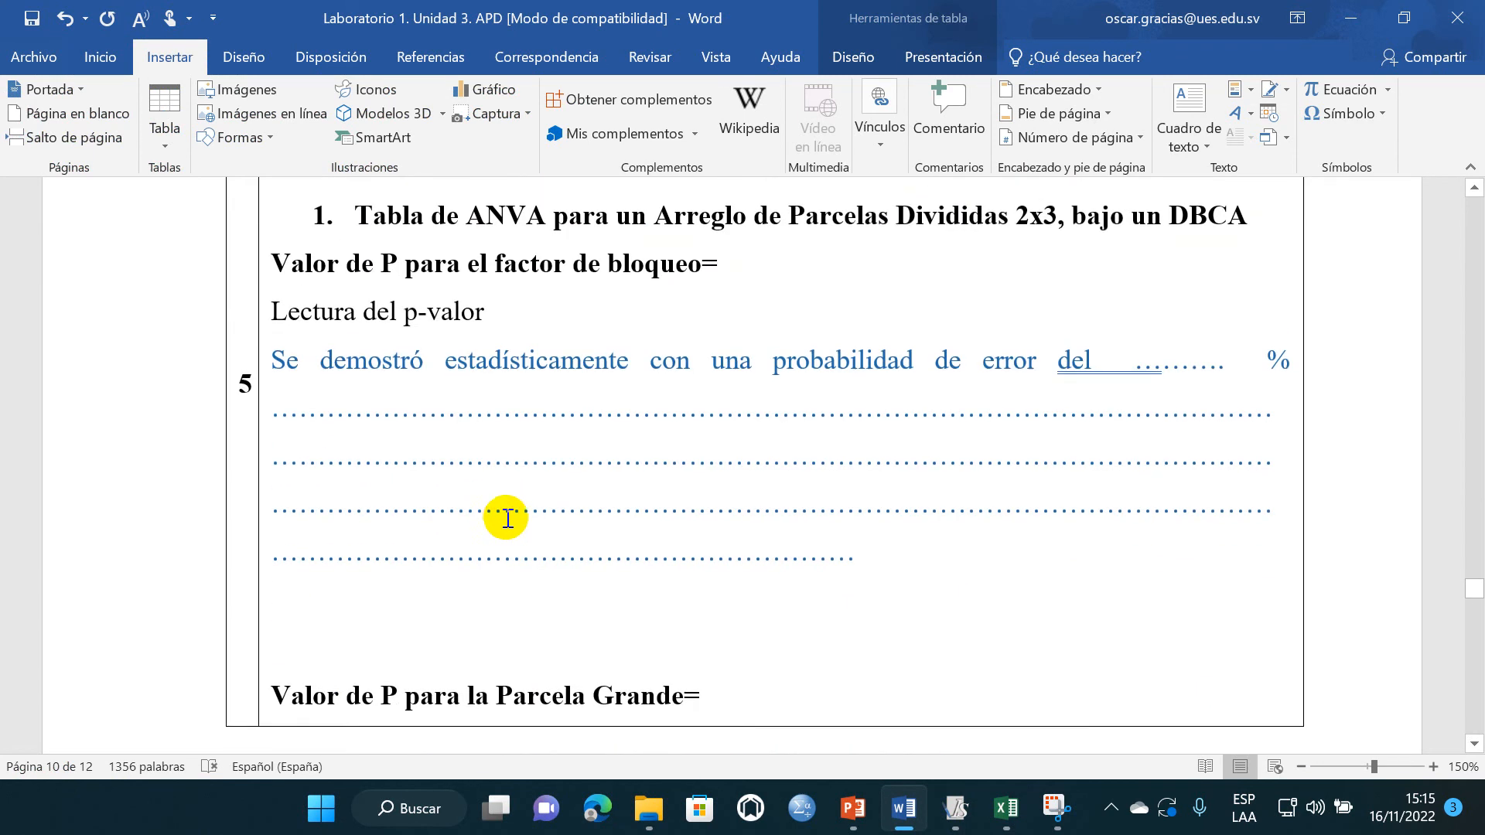
pyautogui.scroll(5, 684, 490)
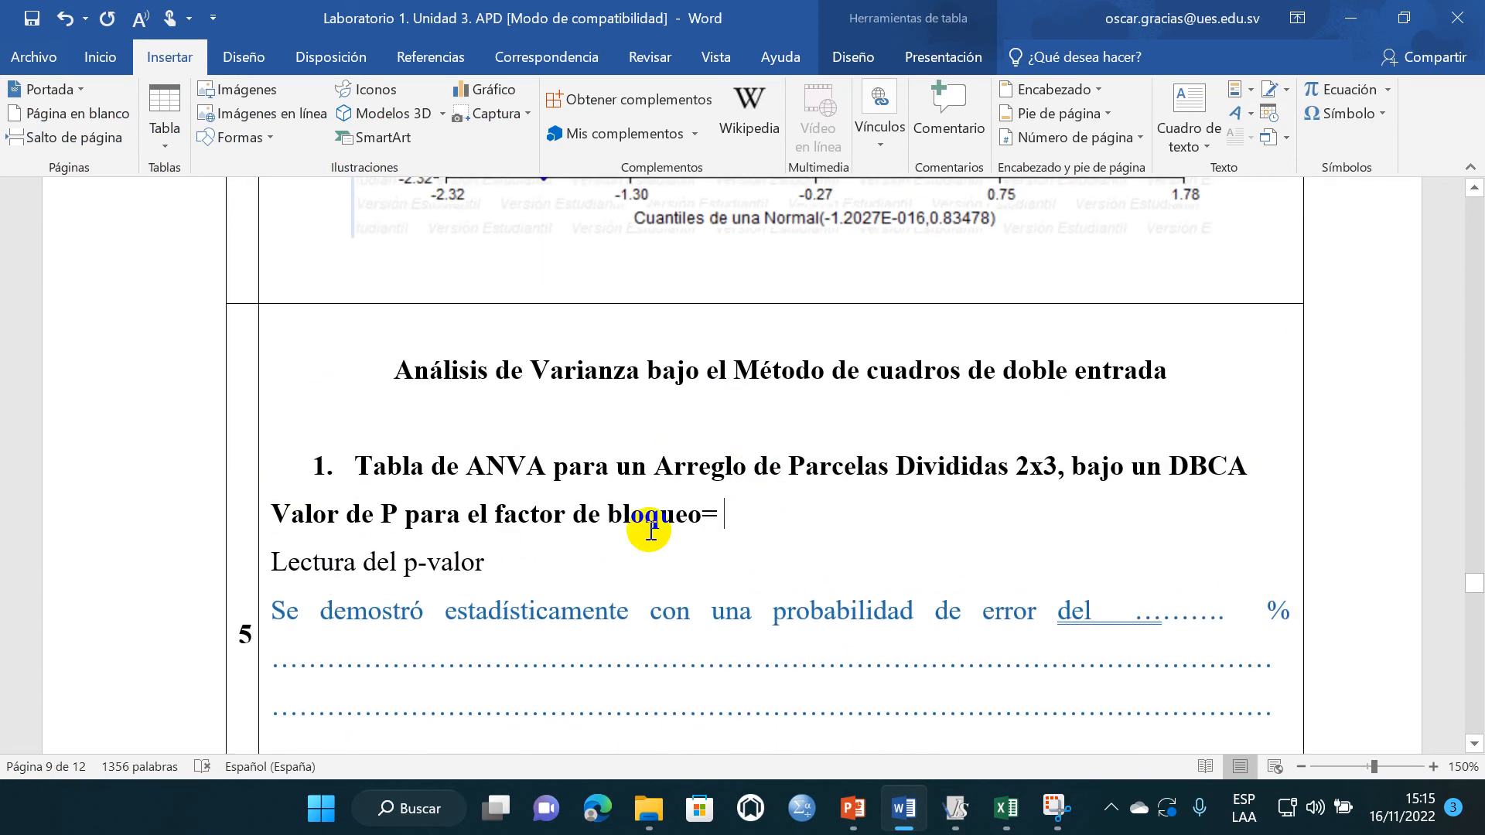
pyautogui.click(963, 793)
pyautogui.click(515, 360)
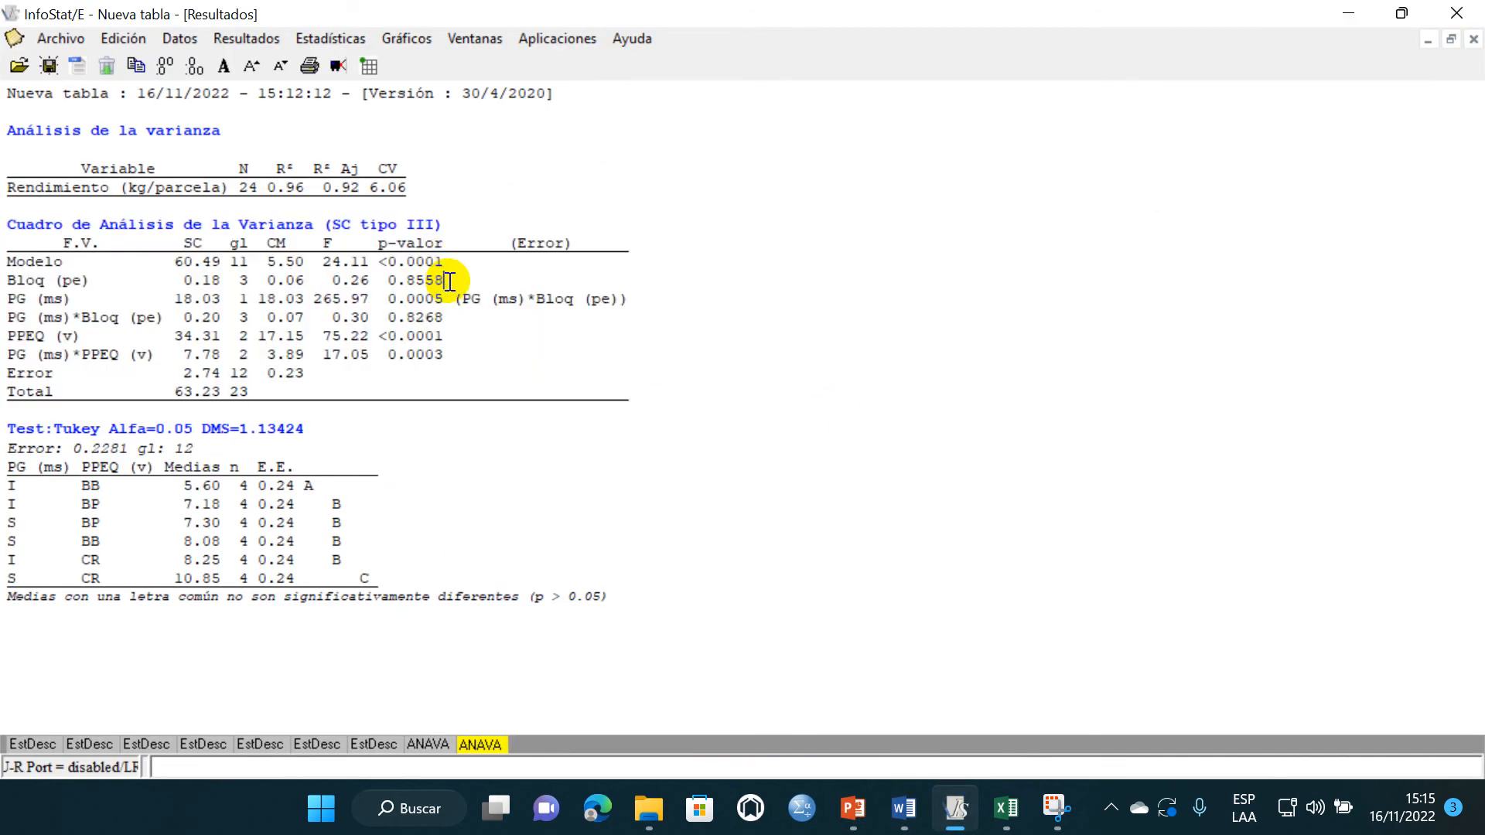
pyautogui.click(899, 797)
pyautogui.write('0.8558')
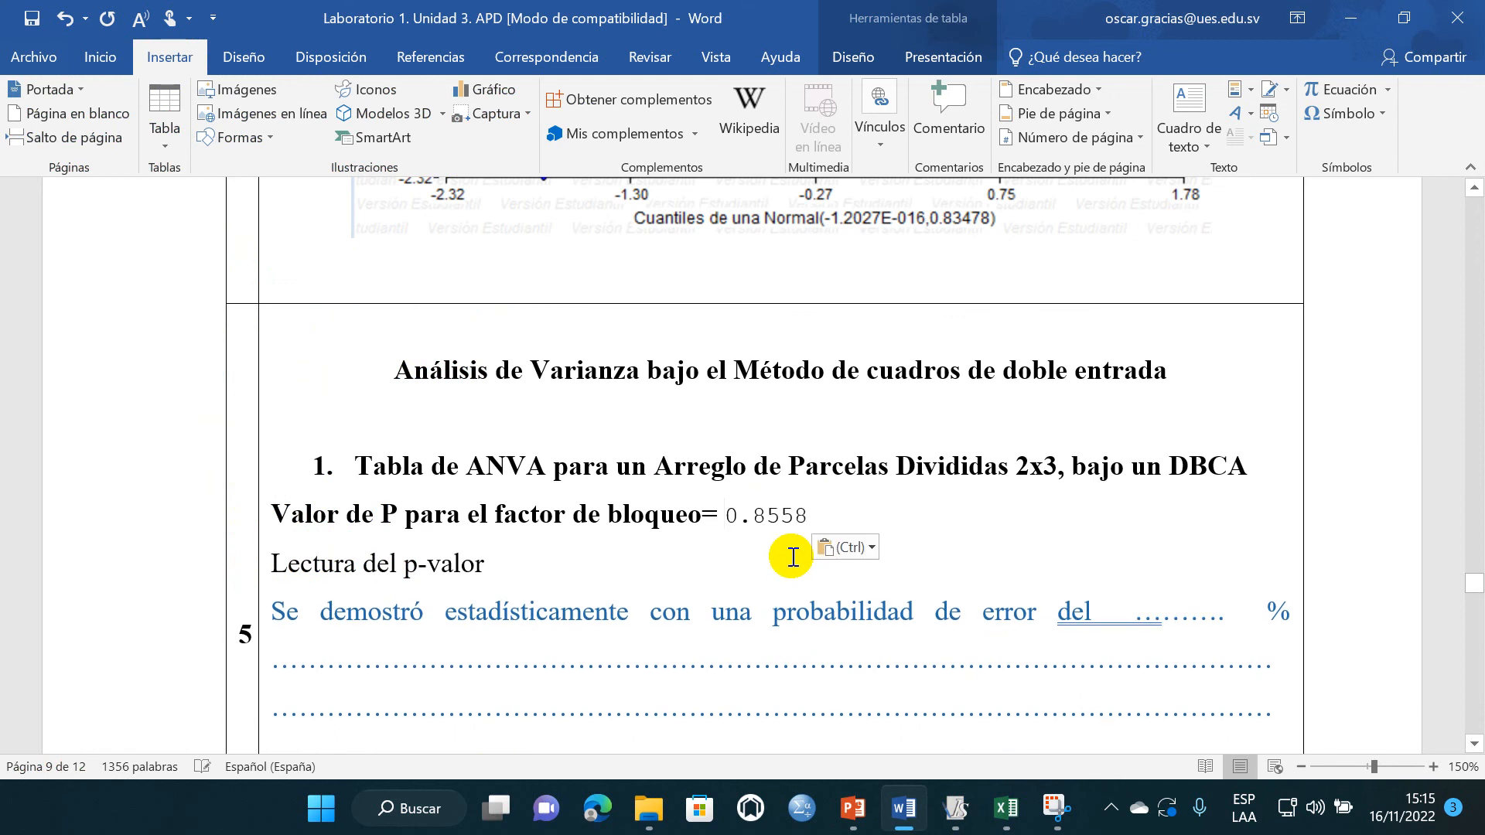
# - Copy the PG (ms) p-value 0.0005 from InfoStat and paste it in Word after "Valor de P para la Parcela Grande="
pyautogui.scroll(-3, 609, 533)
pyautogui.scroll(-7, 596, 531)
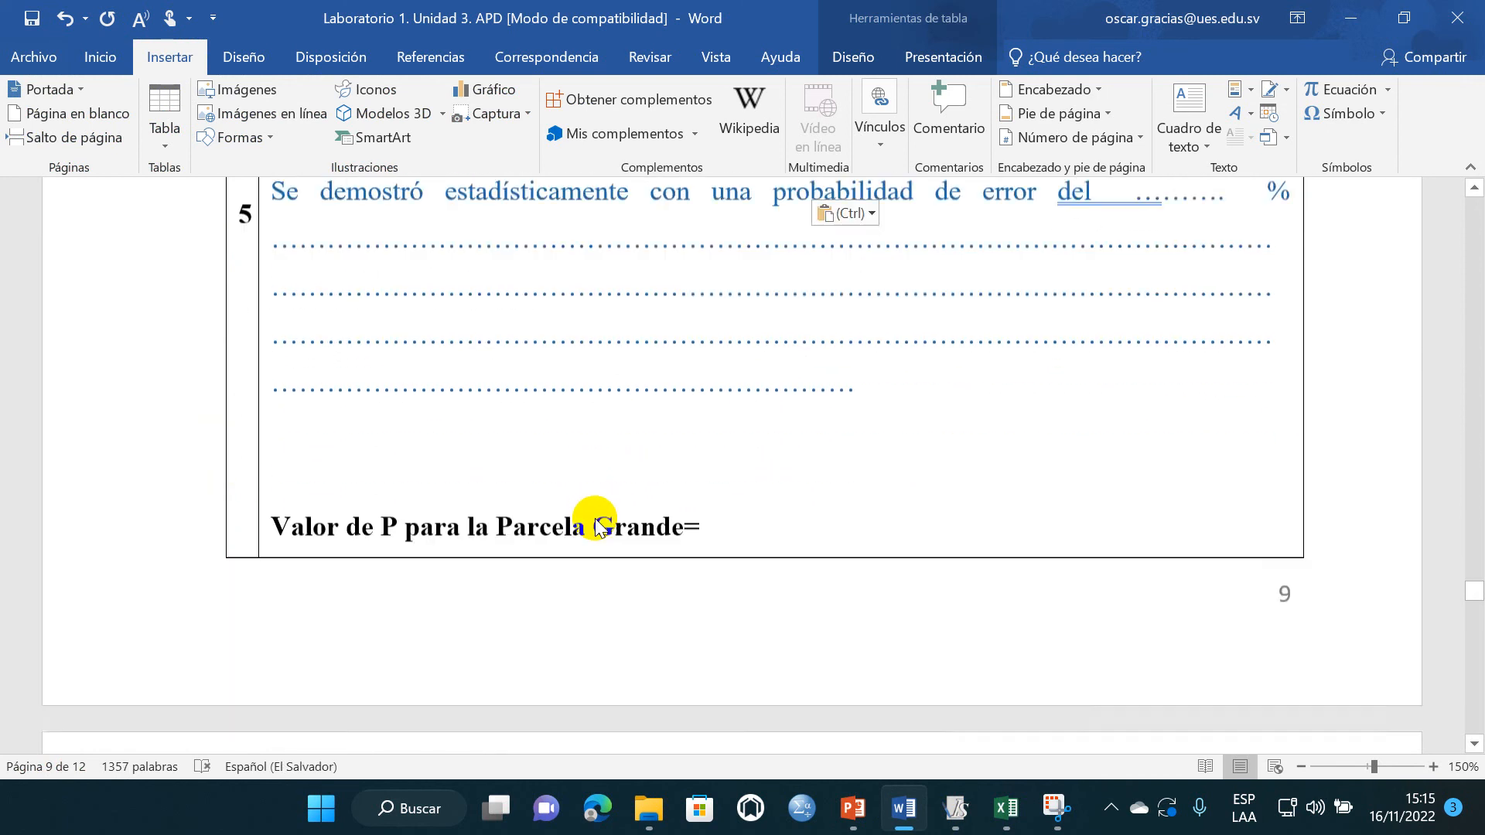
pyautogui.click(956, 797)
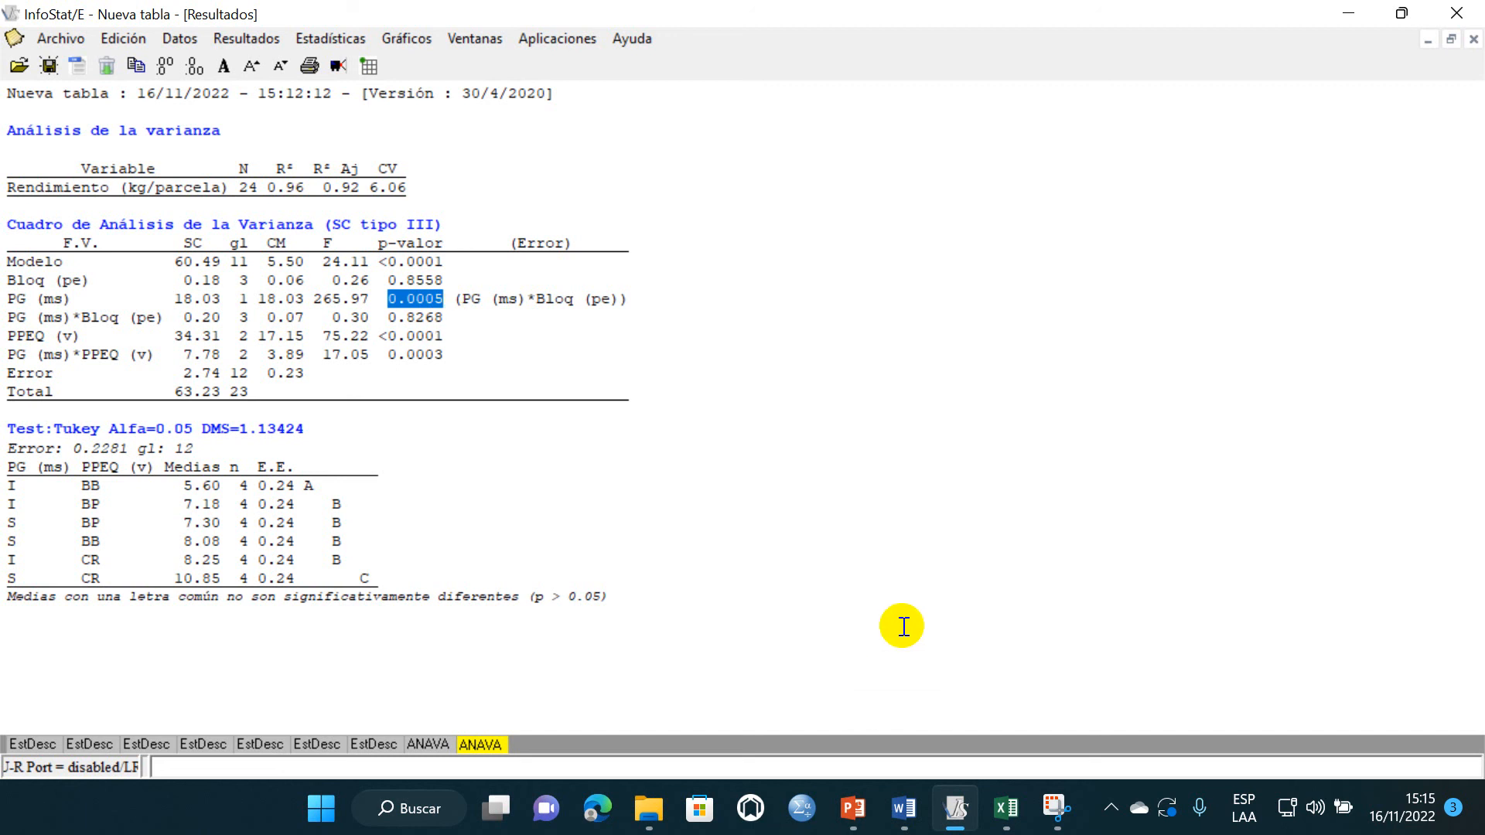
pyautogui.click(901, 808)
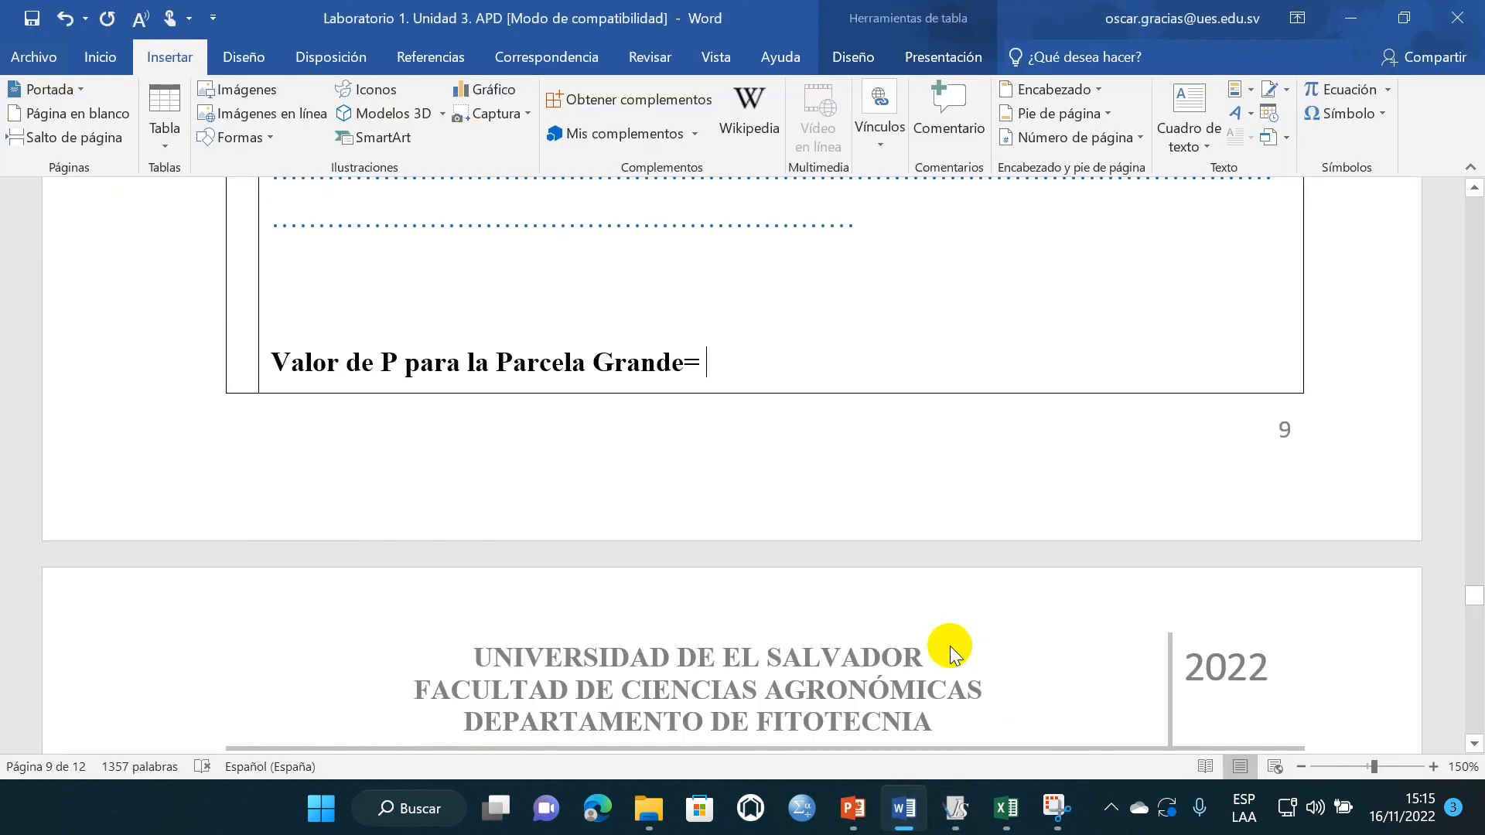
pyautogui.write('0.0005')
# - Copy 0.0001 from the PPEQ (v) p-value in InfoStat and paste it in Word after "Valor de P para la Parcela Pequeña="
pyautogui.scroll(-2, 697, 410)
pyautogui.scroll(-3, 666, 433)
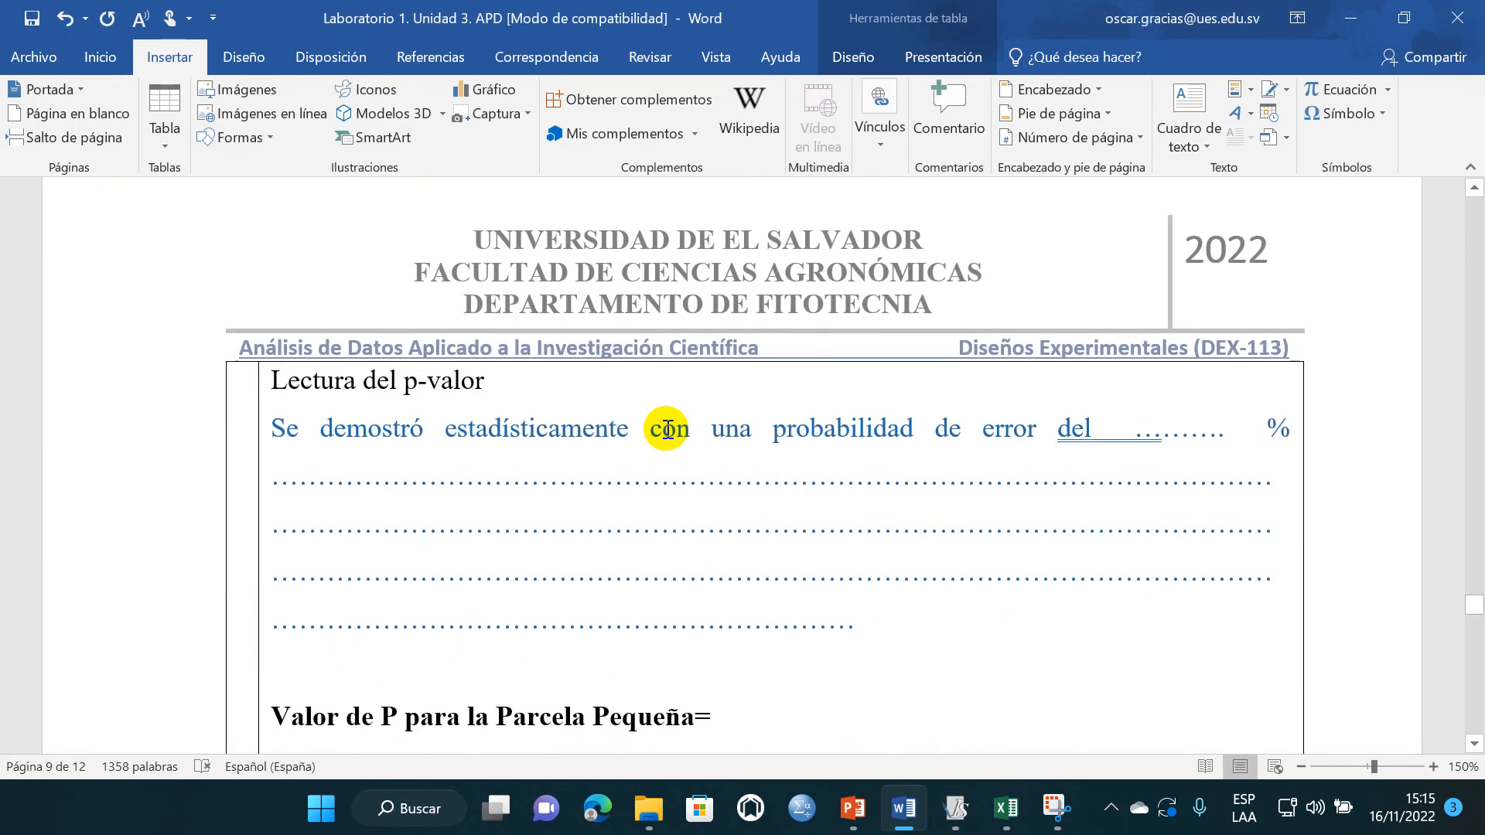
pyautogui.scroll(-3, 667, 430)
pyautogui.click(748, 471)
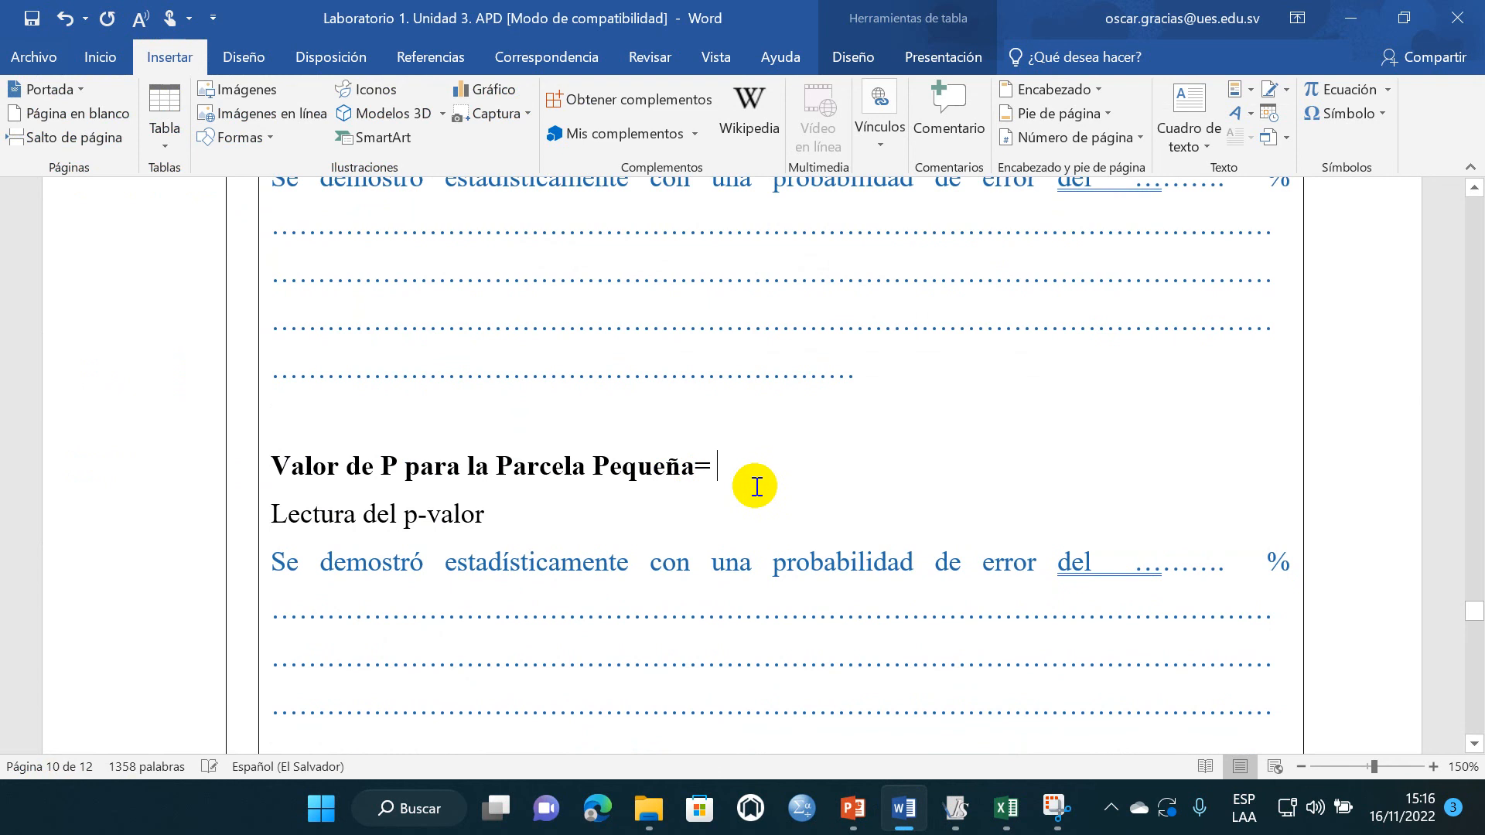
pyautogui.scroll(-1, 755, 485)
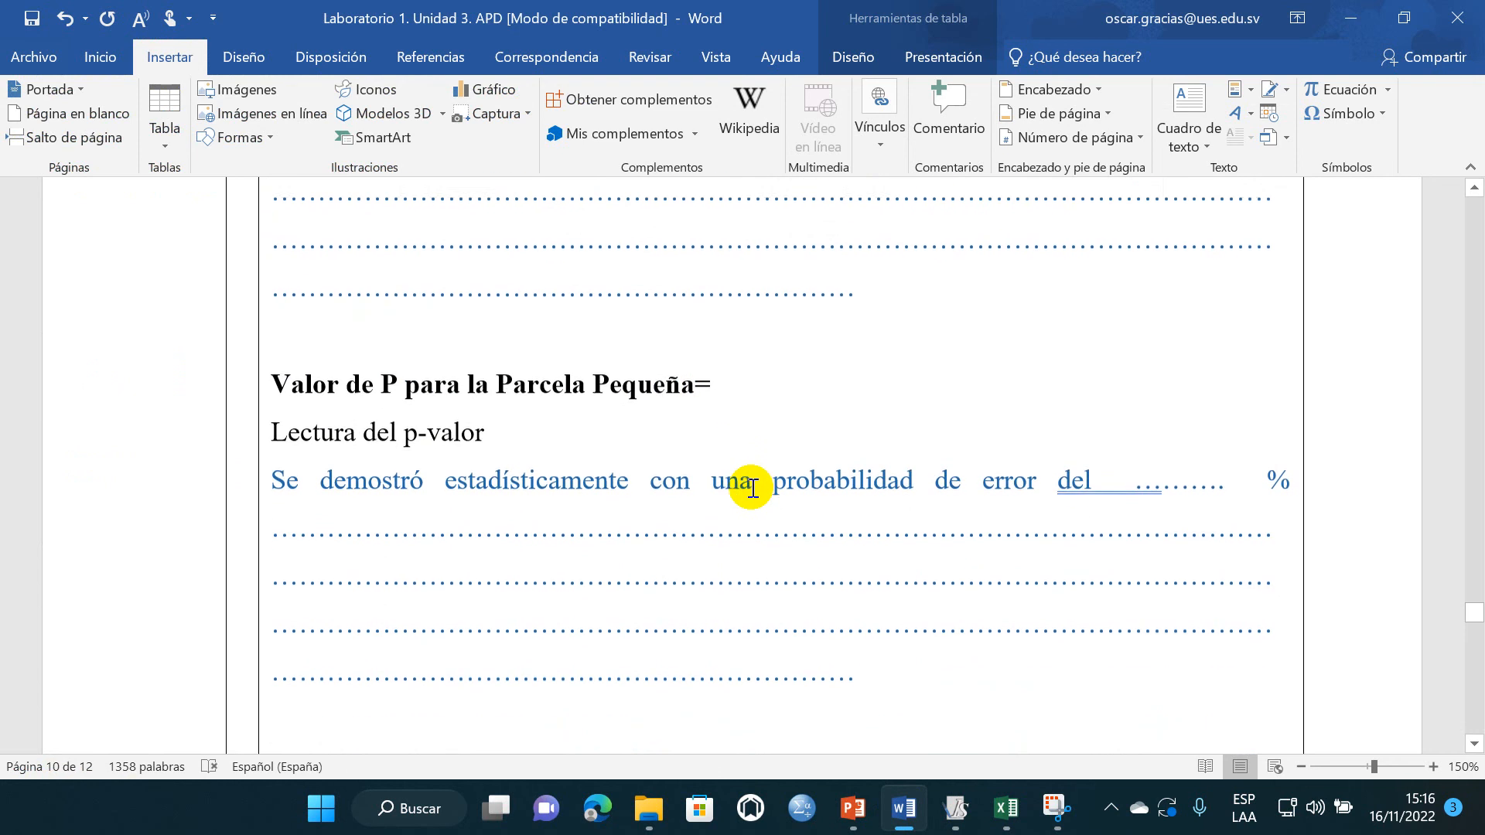
pyautogui.click(957, 822)
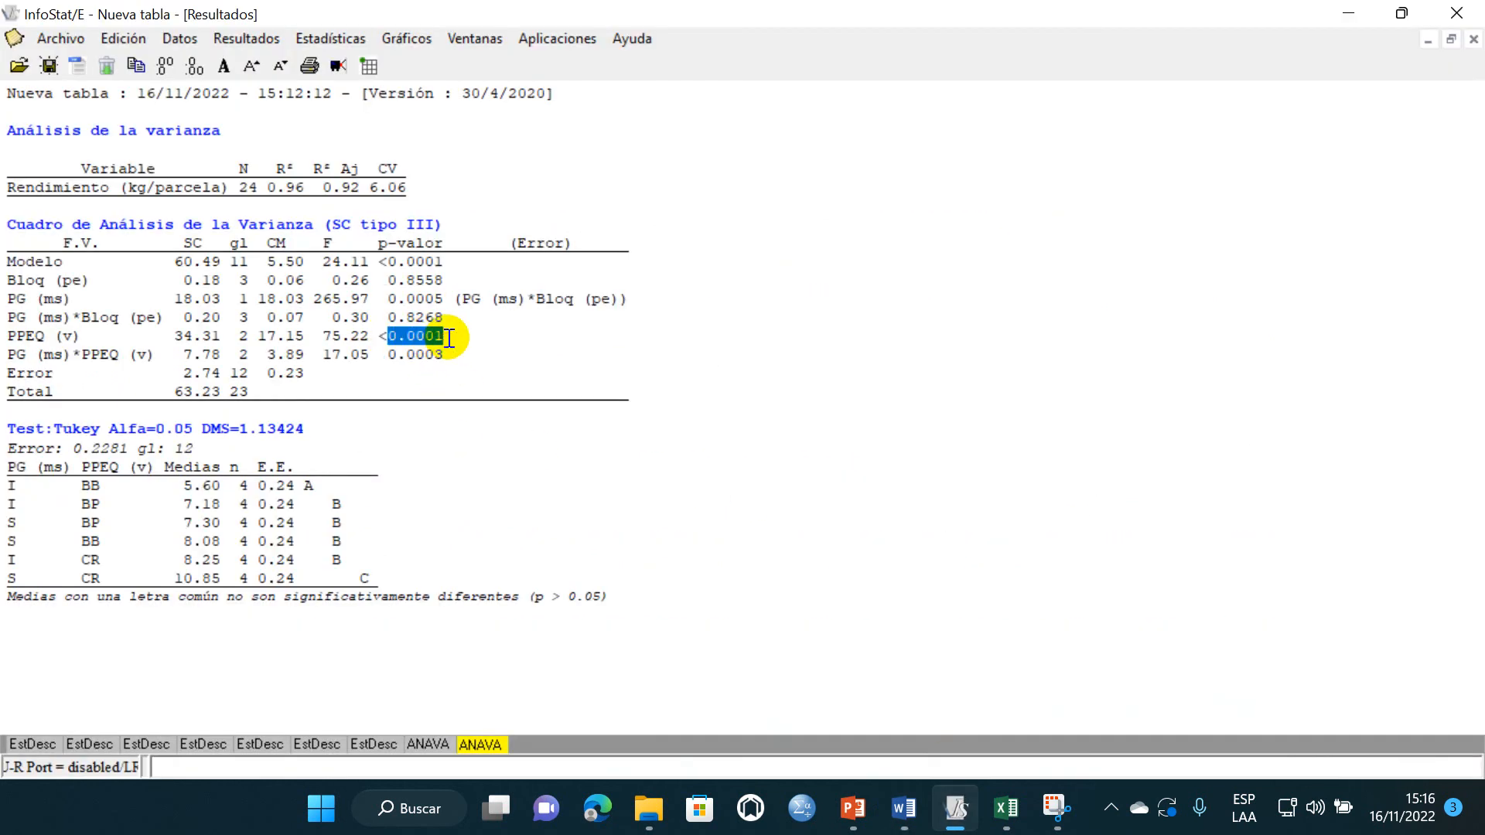
pyautogui.click(895, 813)
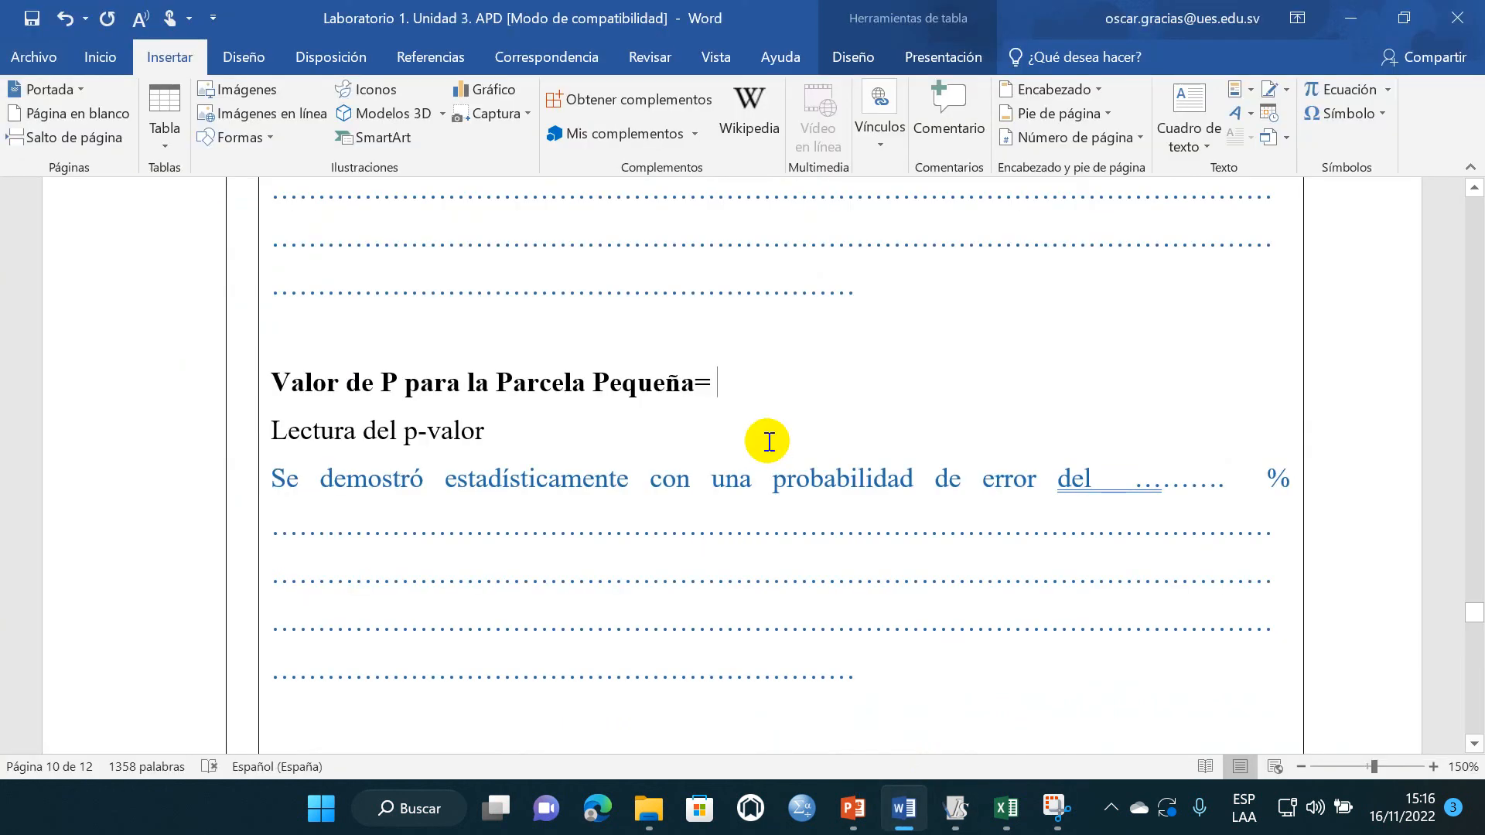
pyautogui.write('0.0001')
# - Copy the PG (ms)*PPEQ (v) p-value 0.0003 from InfoStat into Word after "Valor de P para la interacción PGran X PPeq=" and save the document
pyautogui.scroll(-5, 585, 487)
pyautogui.scroll(-2, 586, 487)
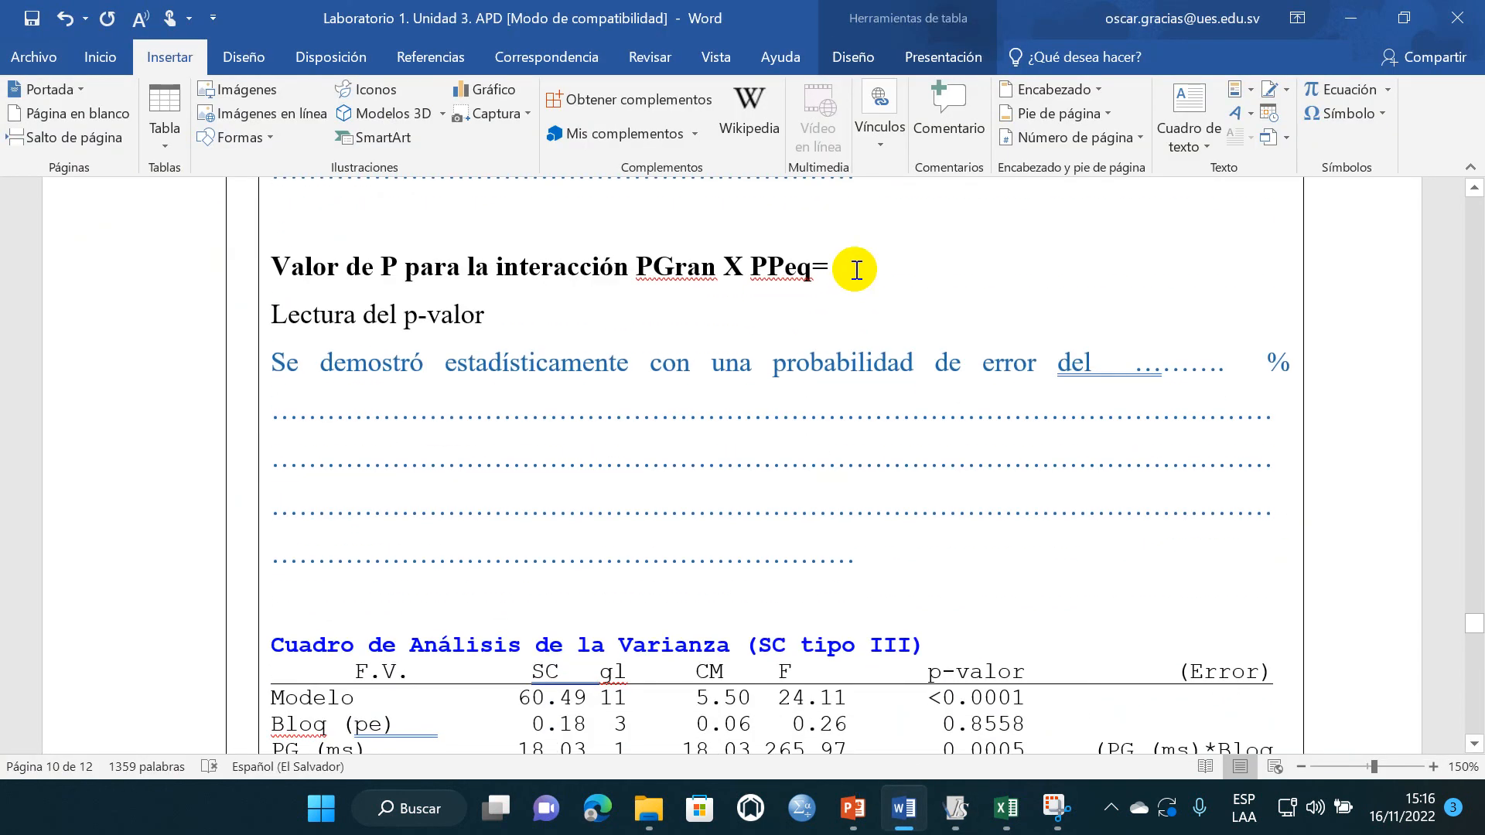
pyautogui.click(853, 267)
pyautogui.click(957, 809)
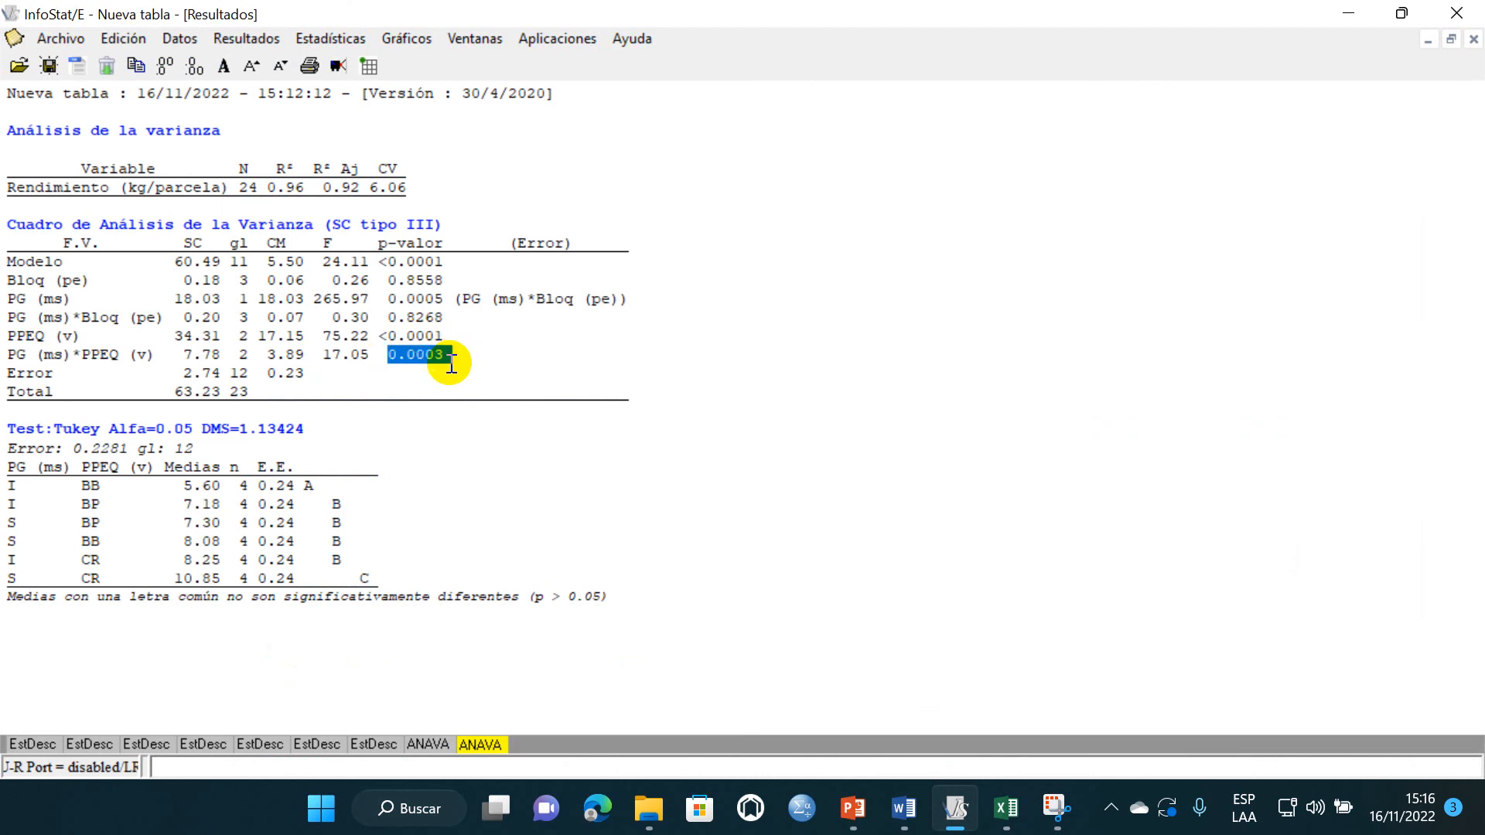
pyautogui.click(904, 809)
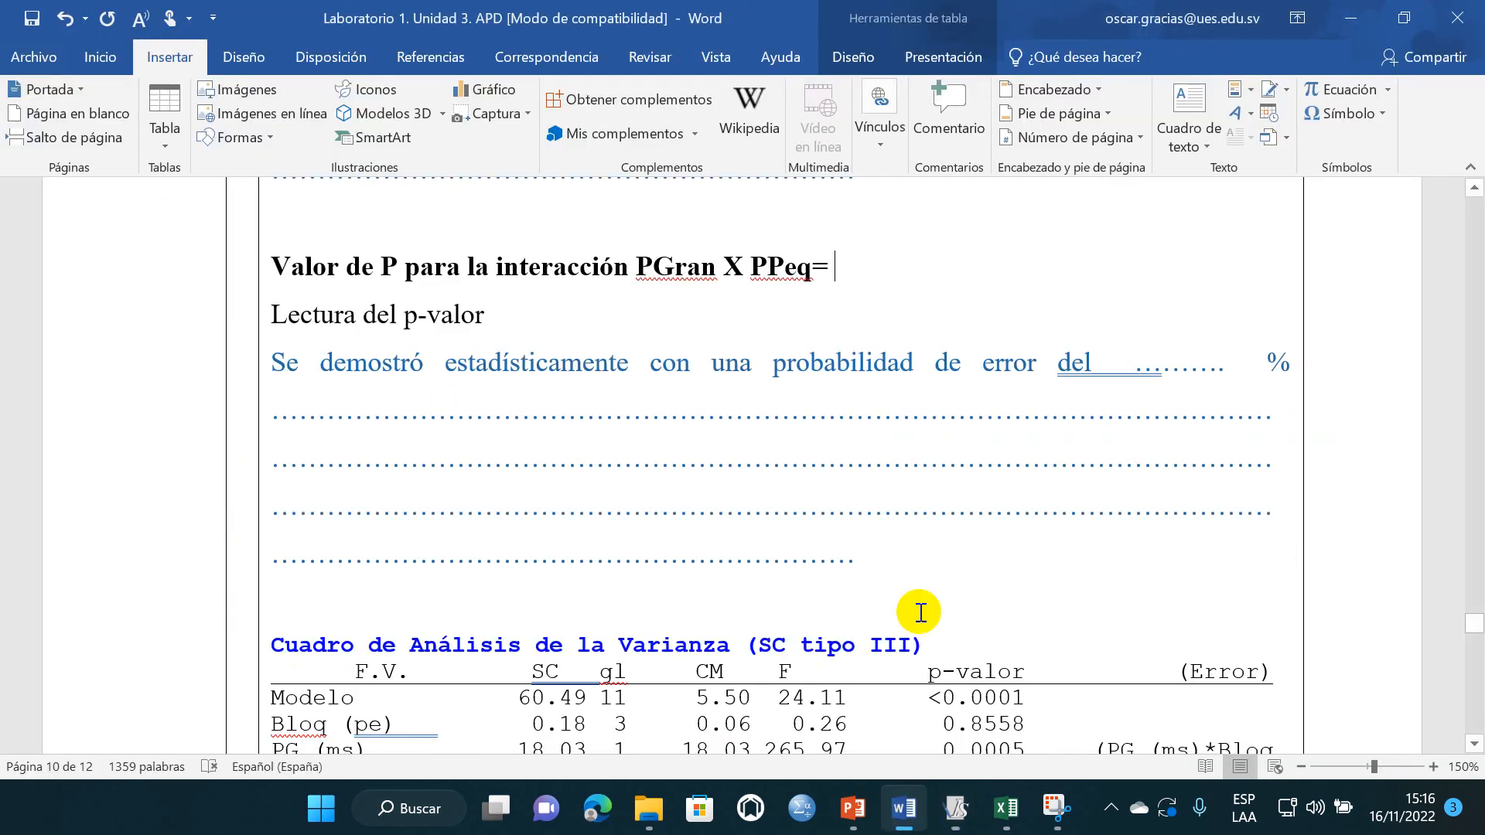
pyautogui.write('0.0003')
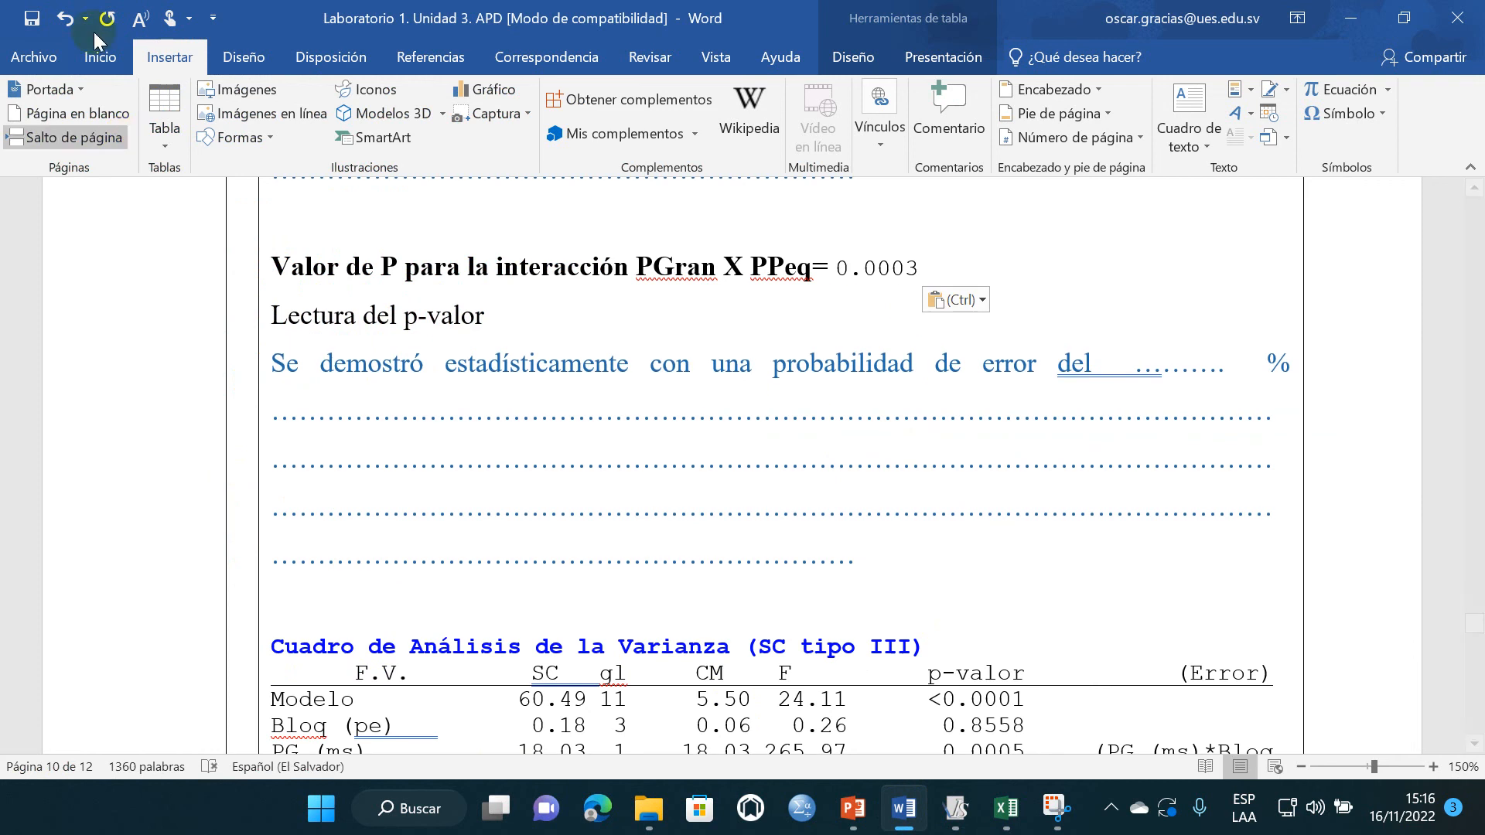
pyautogui.hotkey('ctrl', 's')
# - Review the filled-in p-values, the pasted ANVA table, the "Toma de decisiones" section and the hypotheses stated earlier in the report
pyautogui.scroll(10, 607, 423)
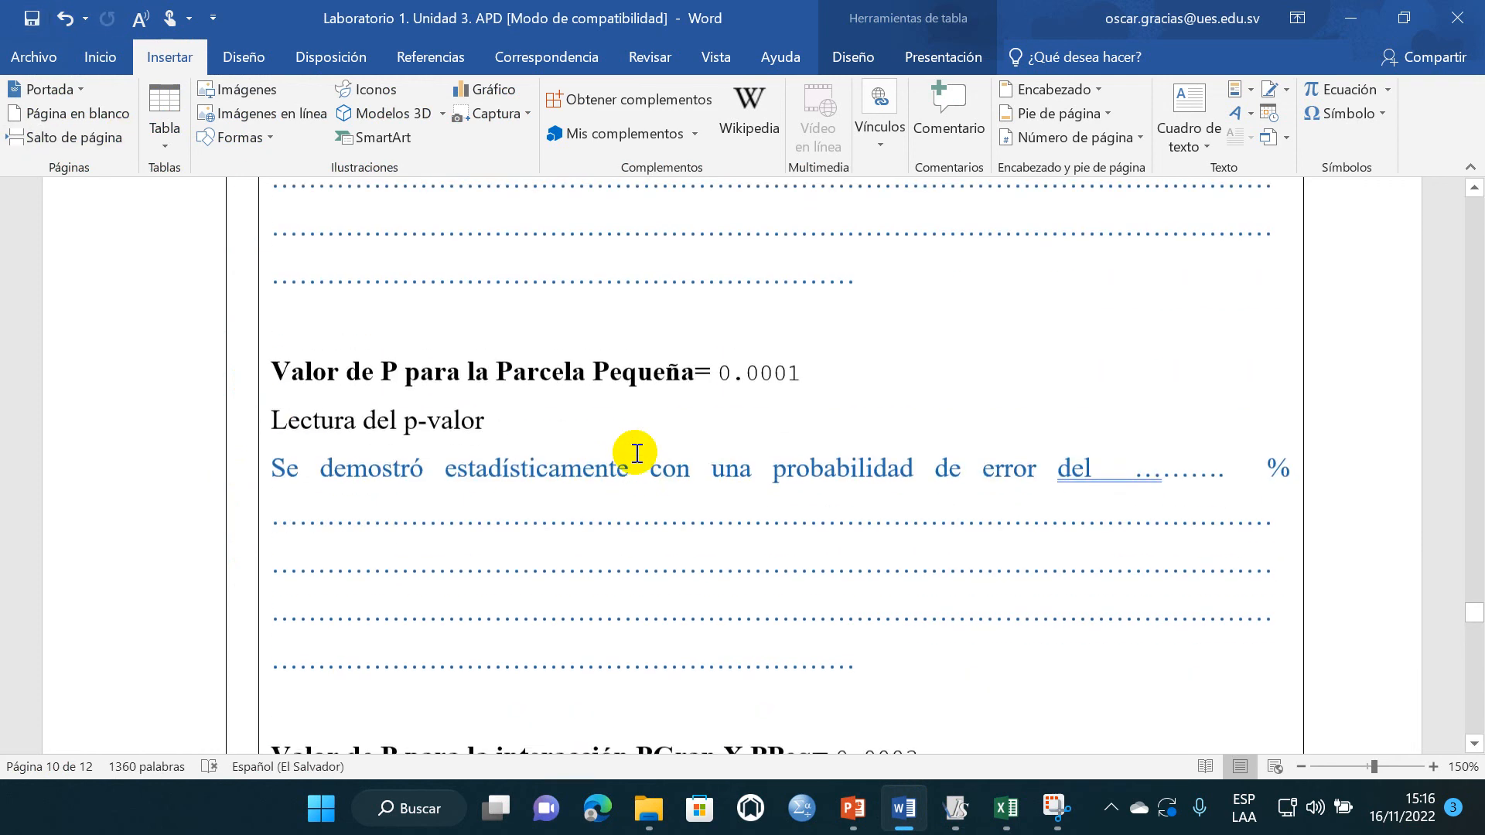
pyautogui.scroll(10, 630, 459)
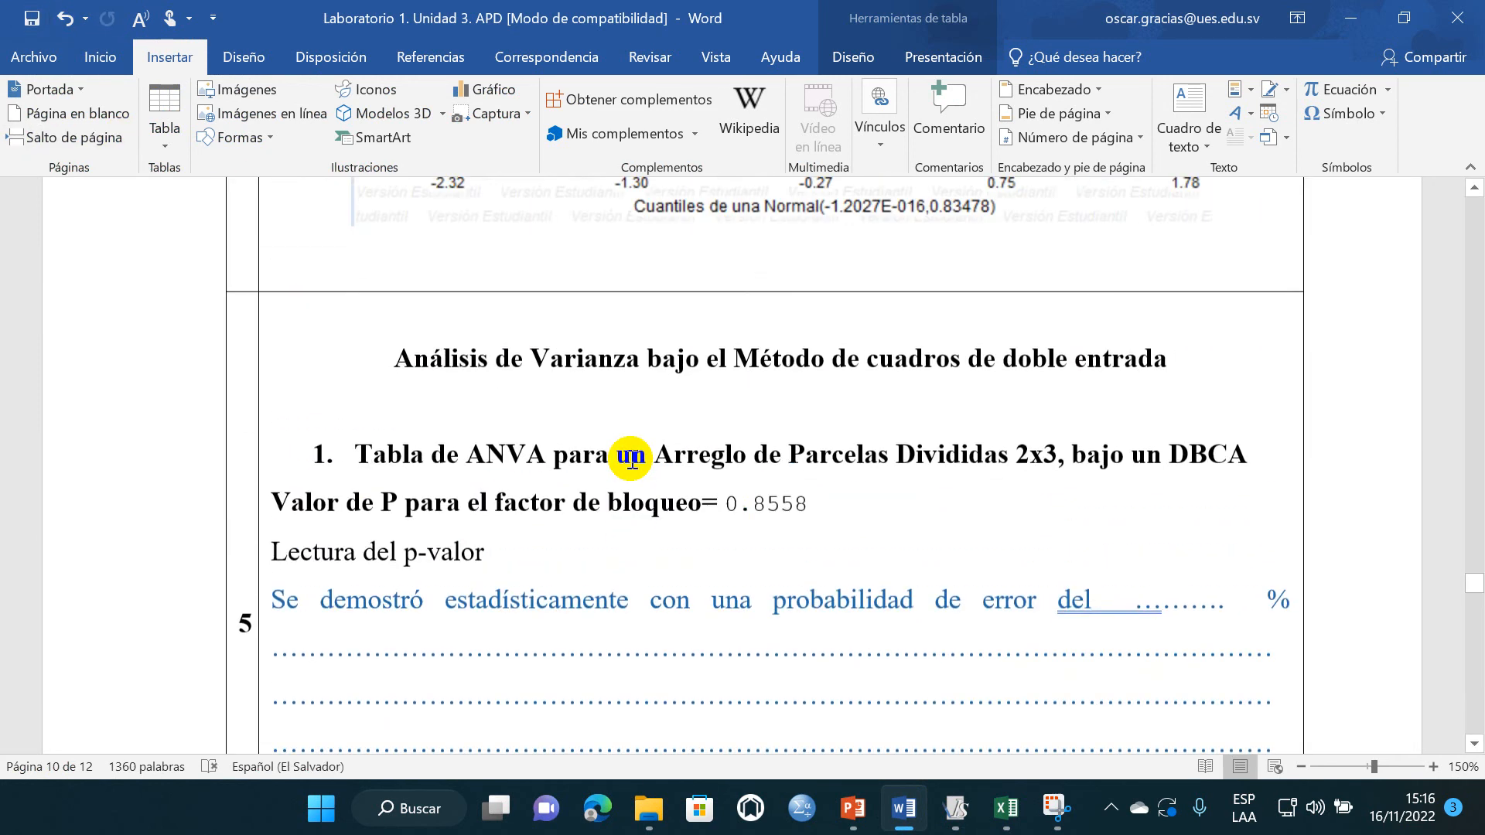
pyautogui.scroll(-20, 630, 512)
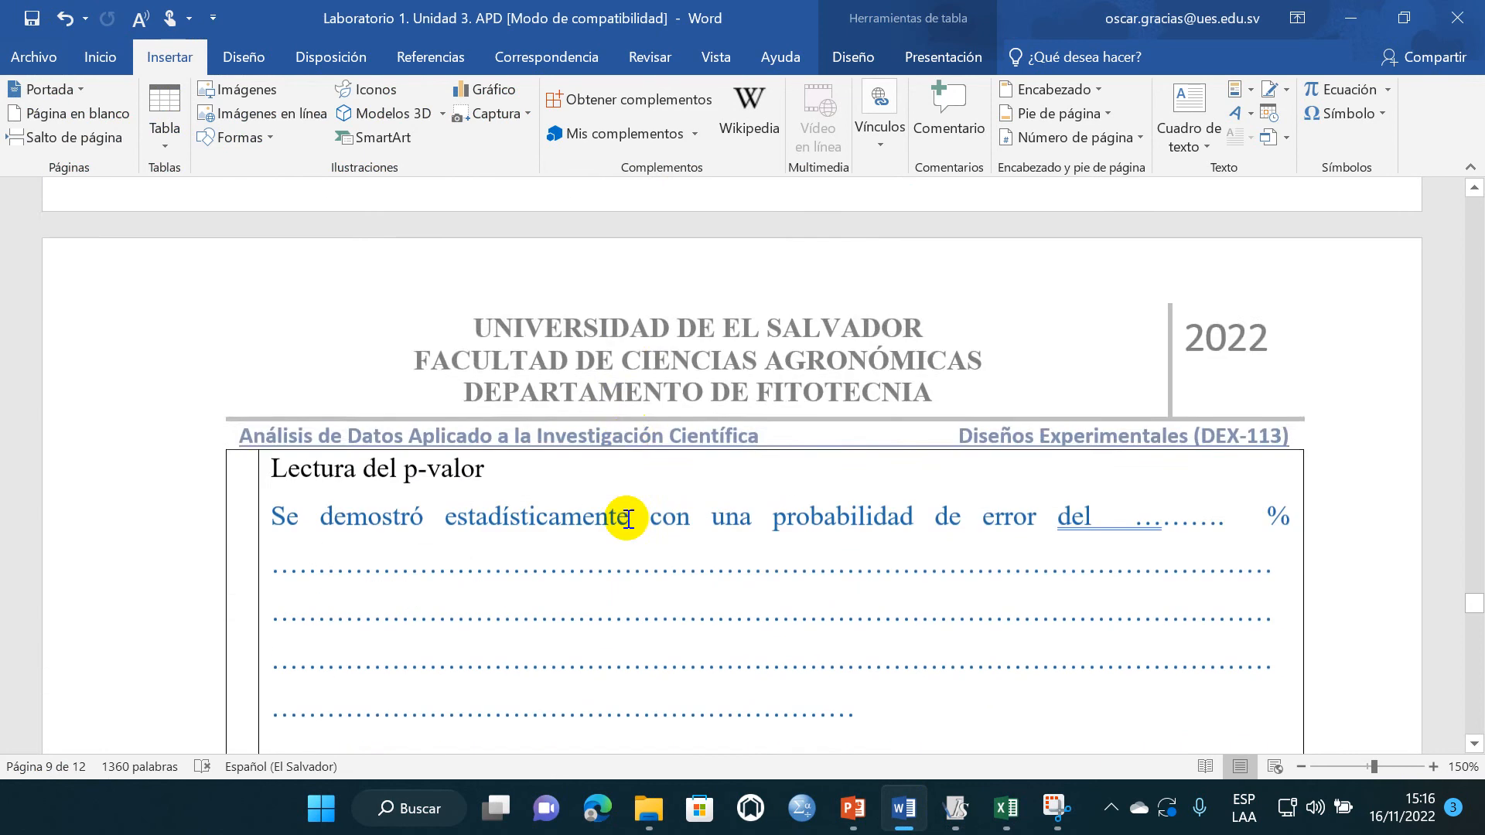
pyautogui.scroll(-10, 631, 521)
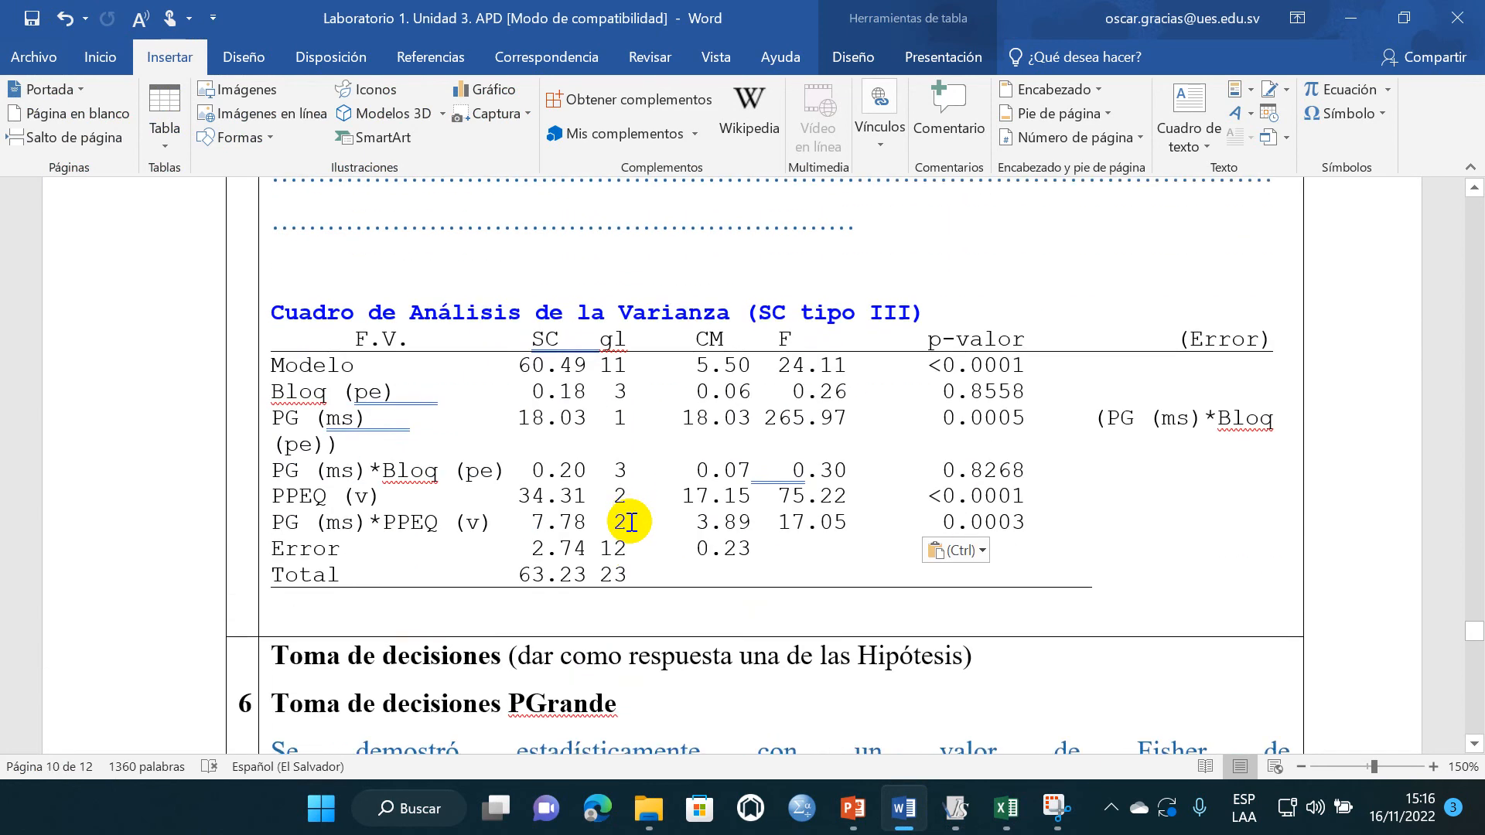
pyautogui.scroll(-5, 629, 452)
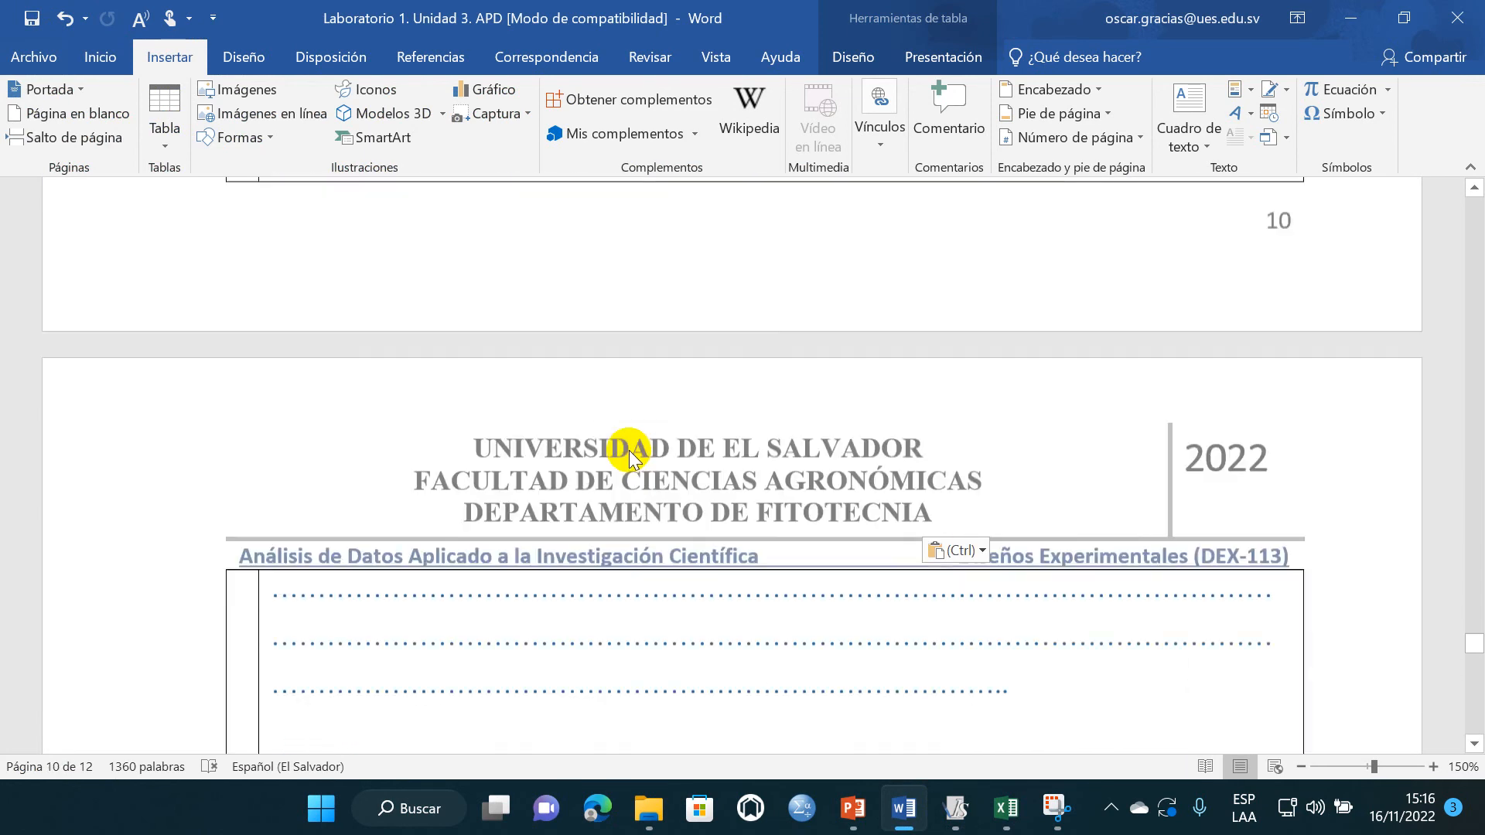
pyautogui.scroll(5, 634, 467)
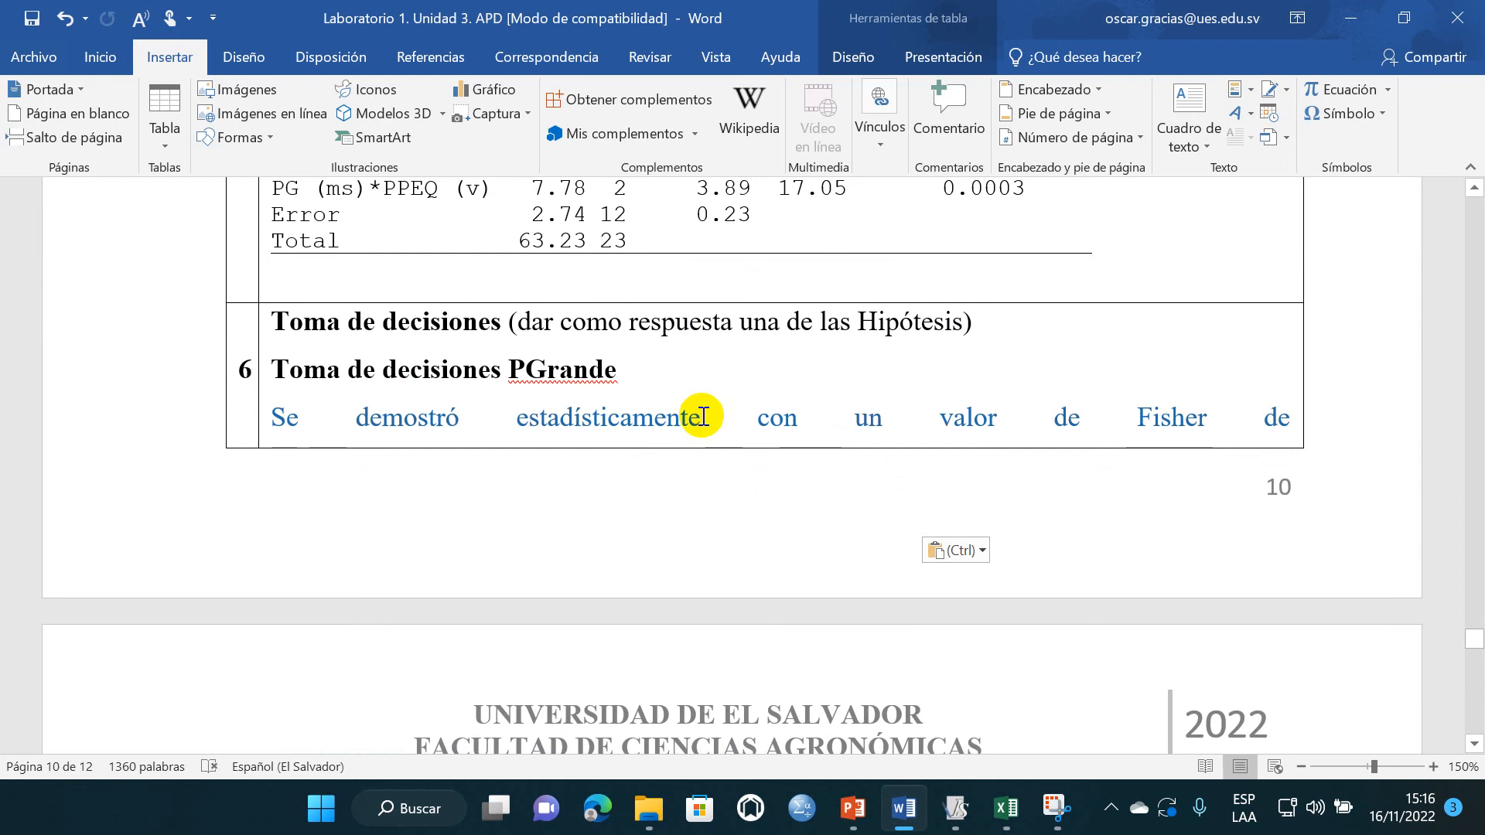
pyautogui.scroll(15, 702, 416)
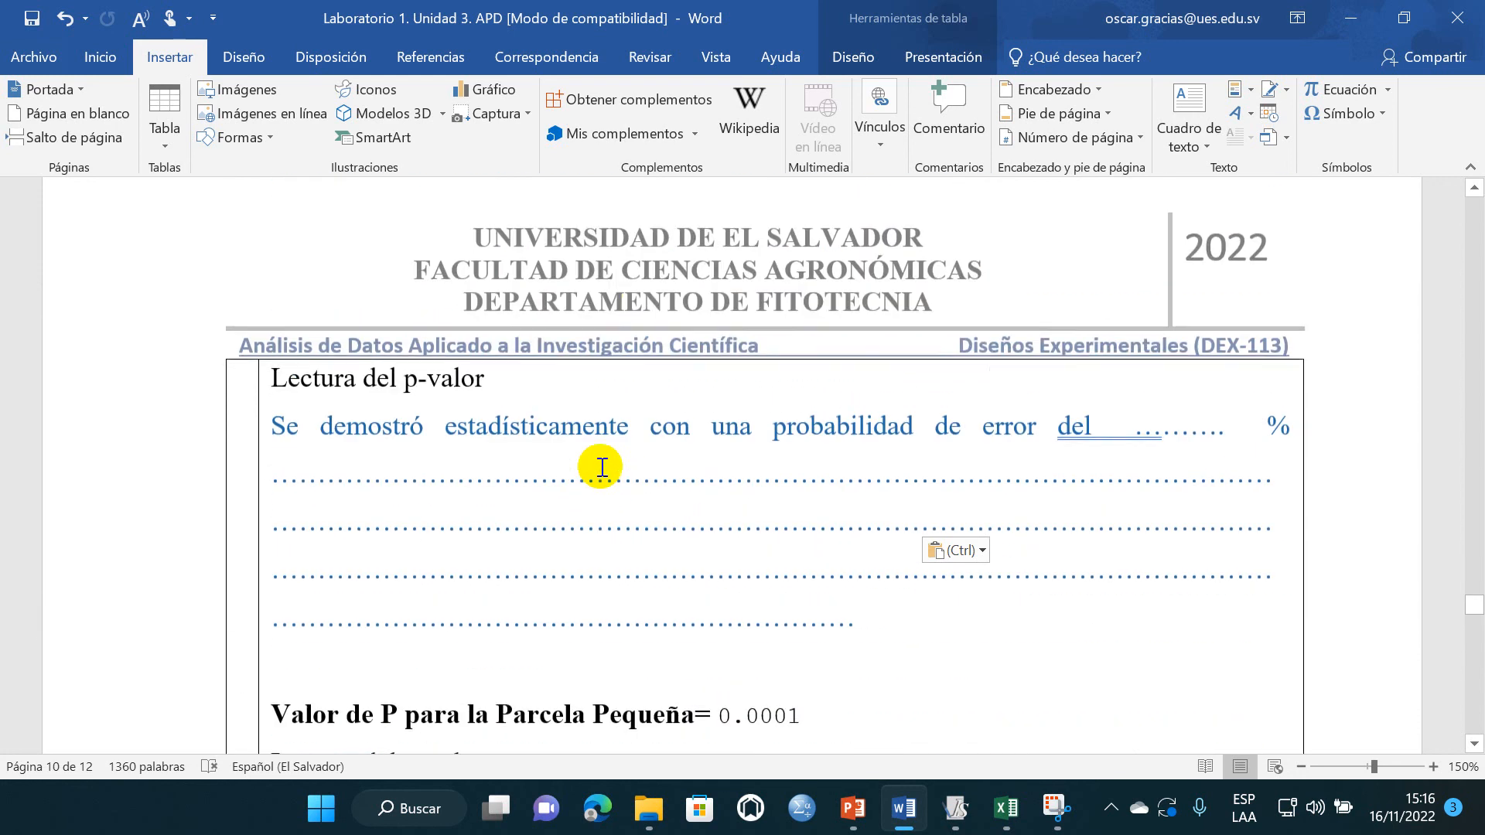
pyautogui.scroll(-15, 596, 468)
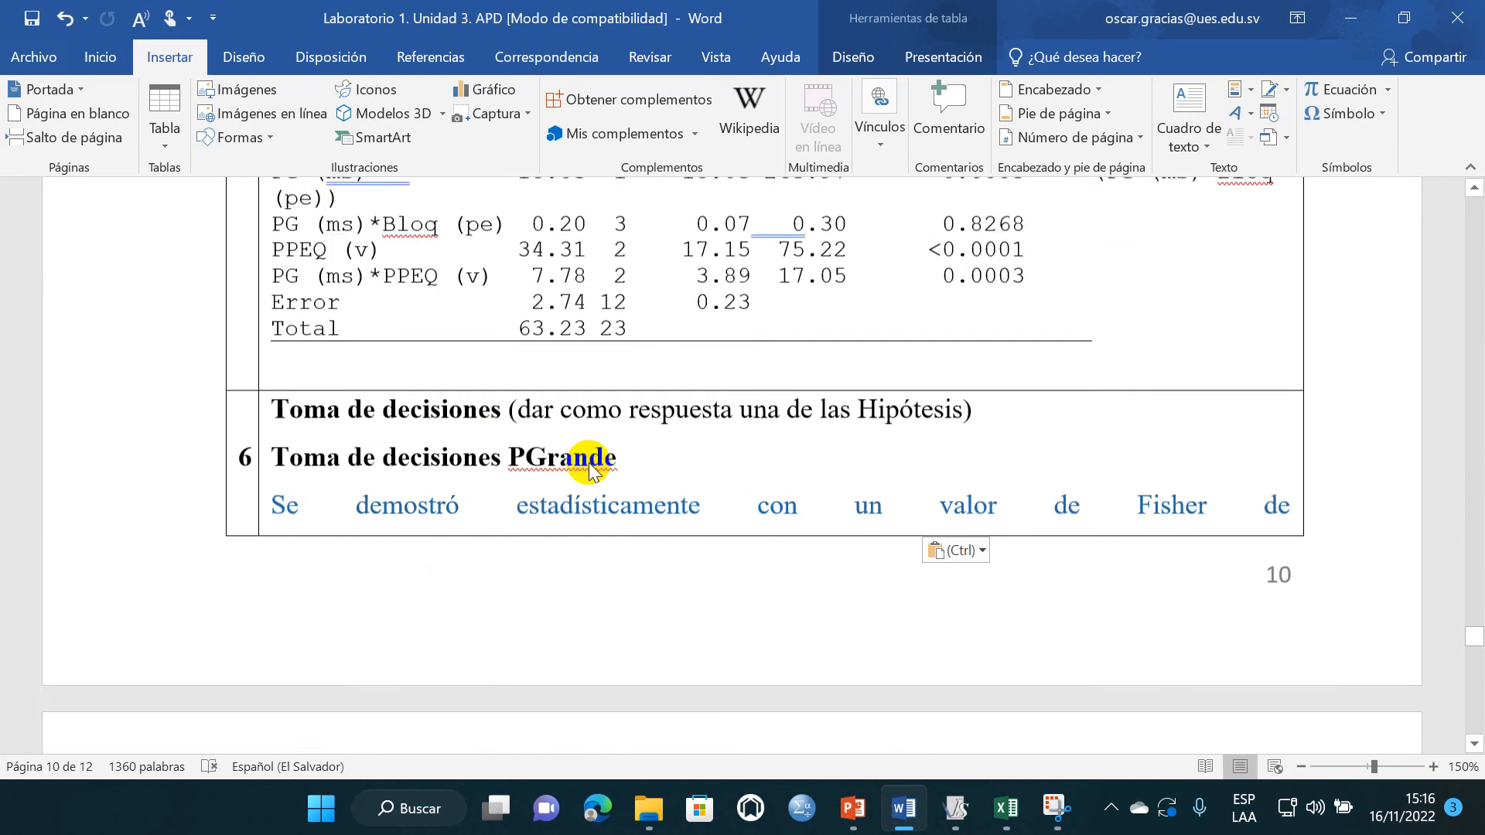
pyautogui.scroll(-2, 593, 468)
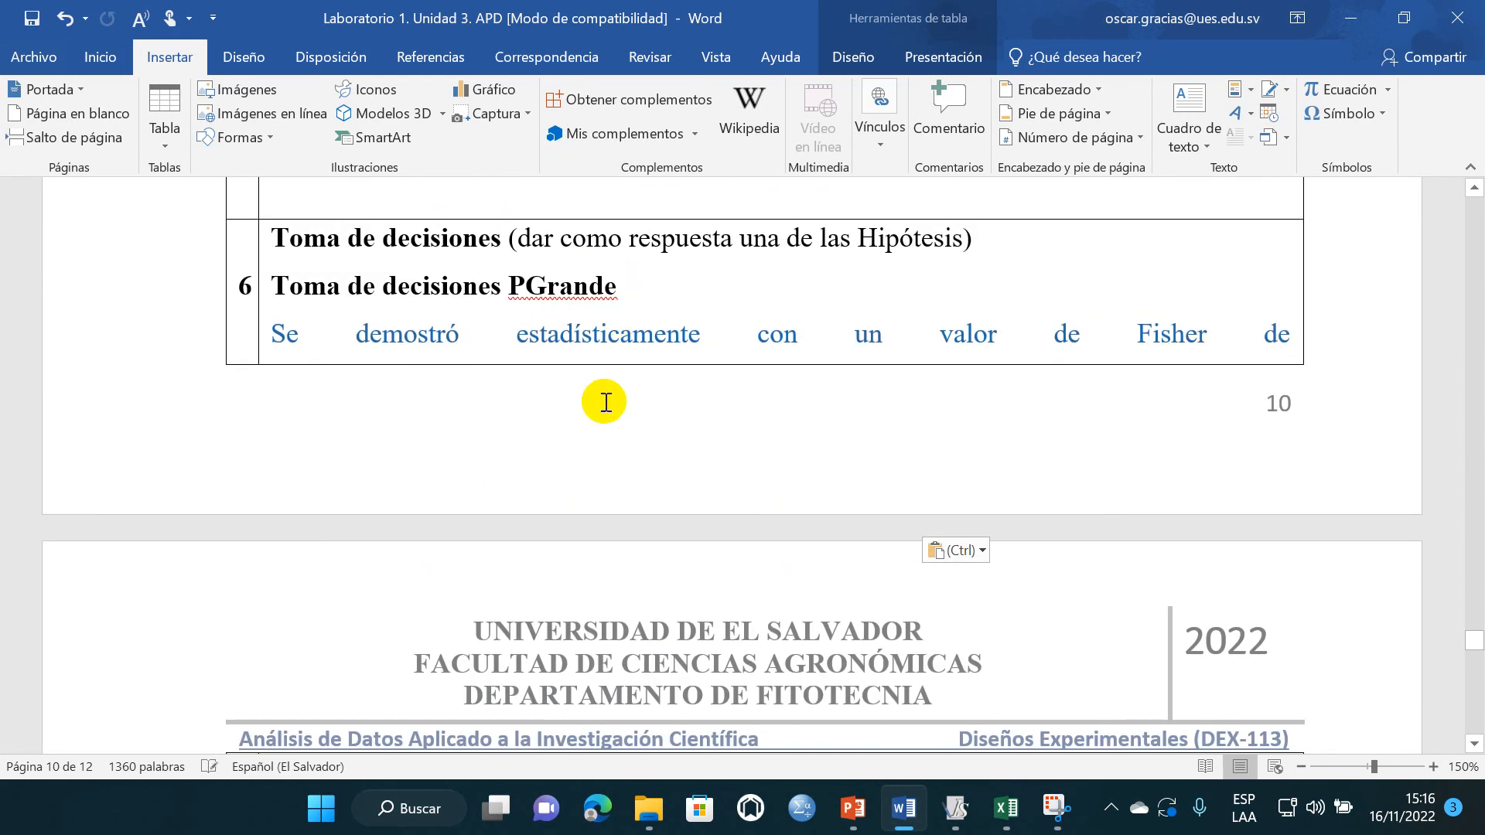
pyautogui.scroll(-15, 606, 402)
pyautogui.scroll(9, 596, 433)
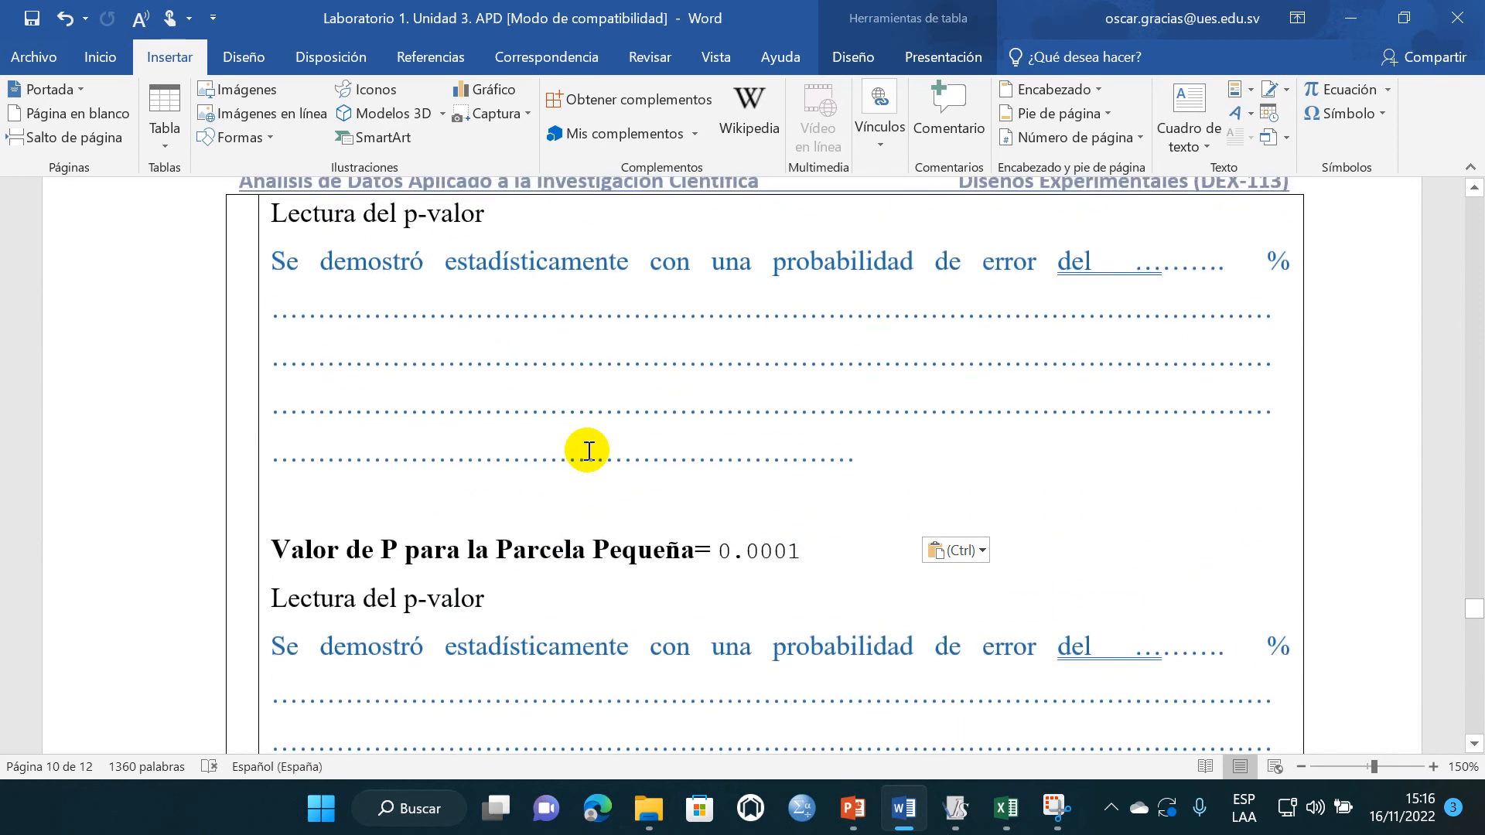
pyautogui.scroll(5, 588, 450)
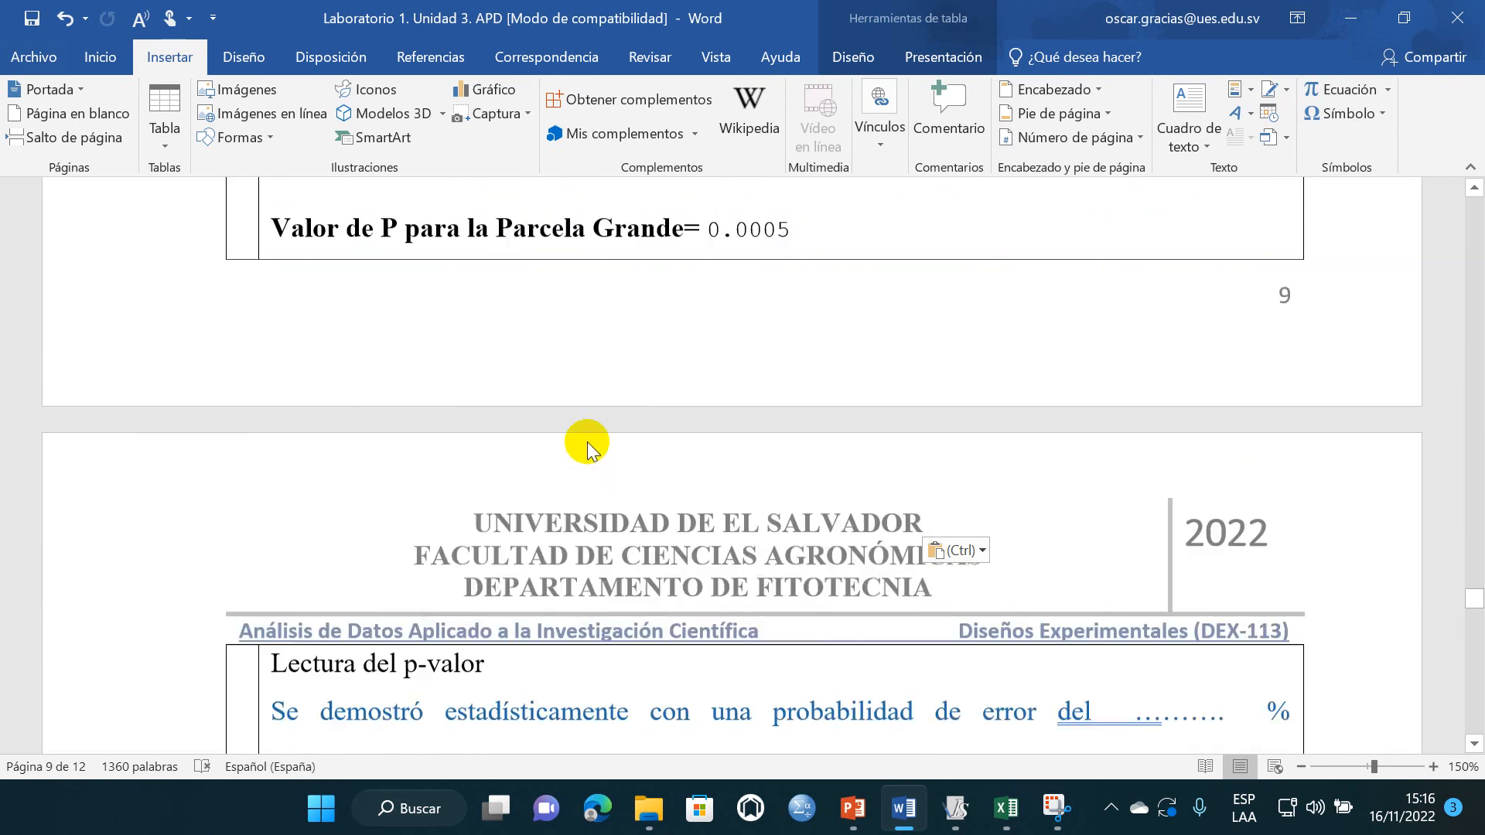
pyautogui.scroll(2, 720, 367)
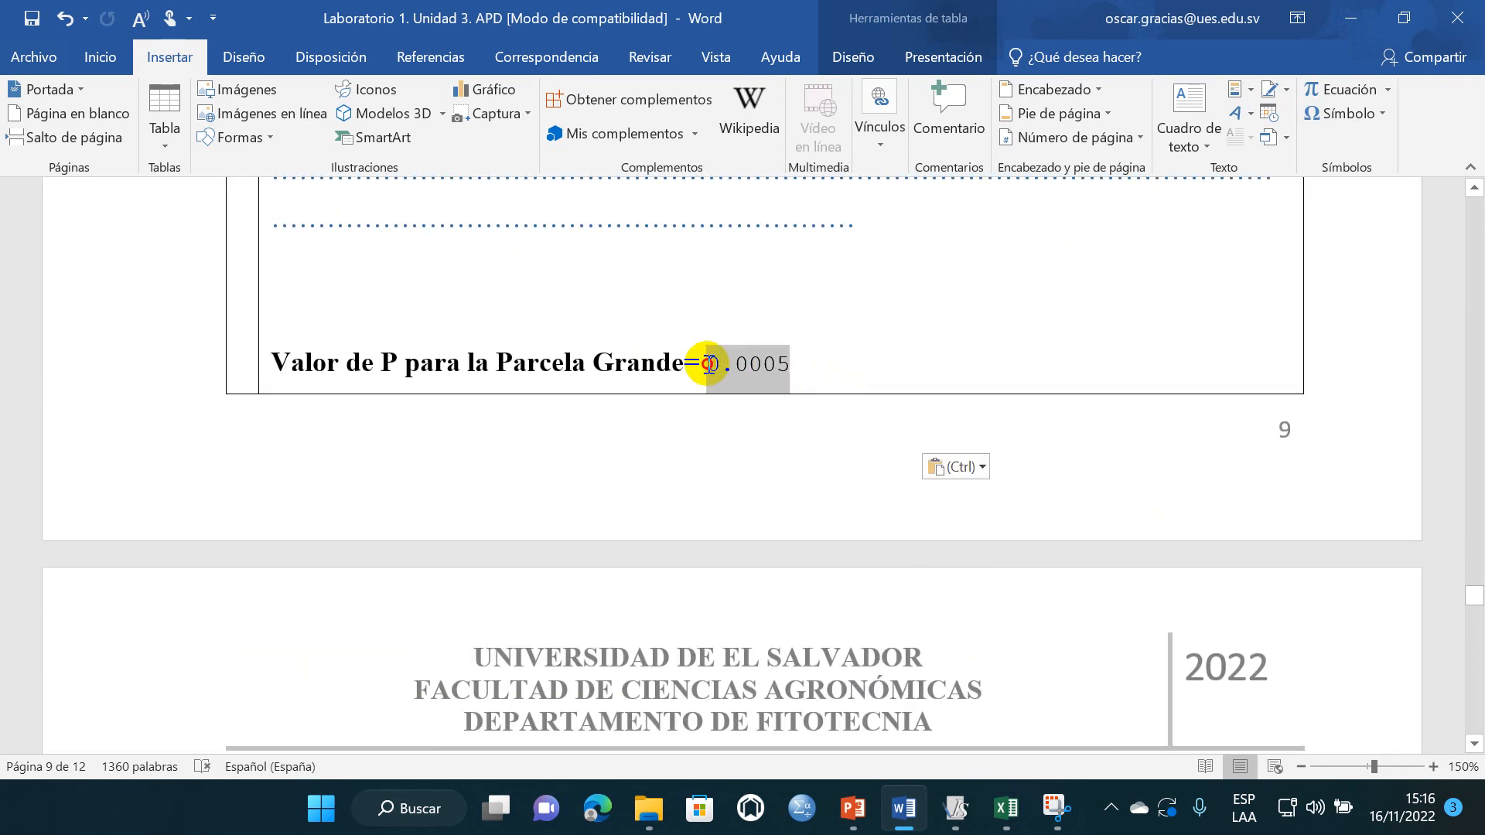
pyautogui.scroll(17, 444, 455)
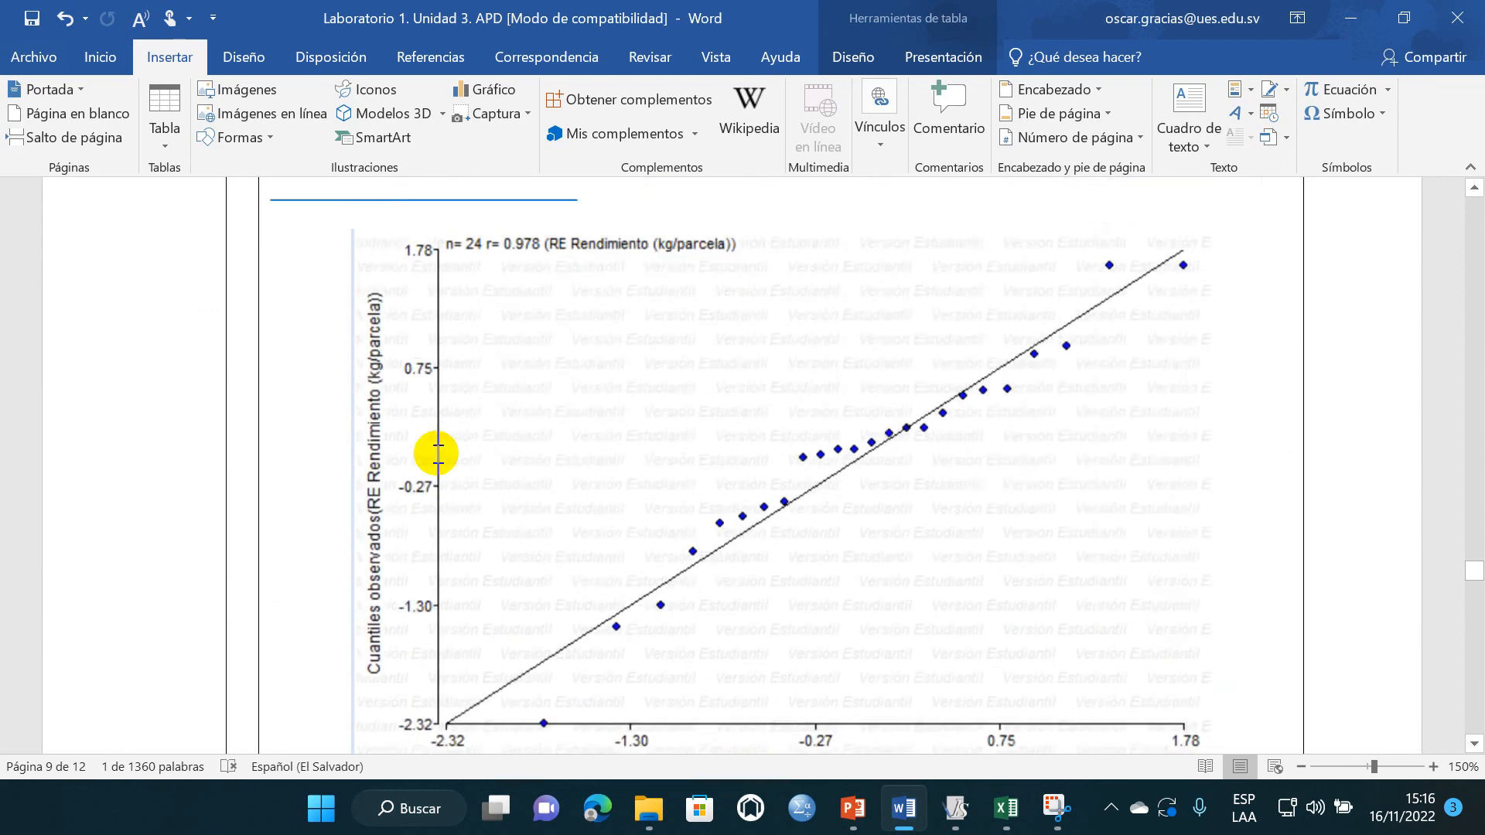
pyautogui.scroll(-10, 438, 454)
pyautogui.scroll(4, 436, 454)
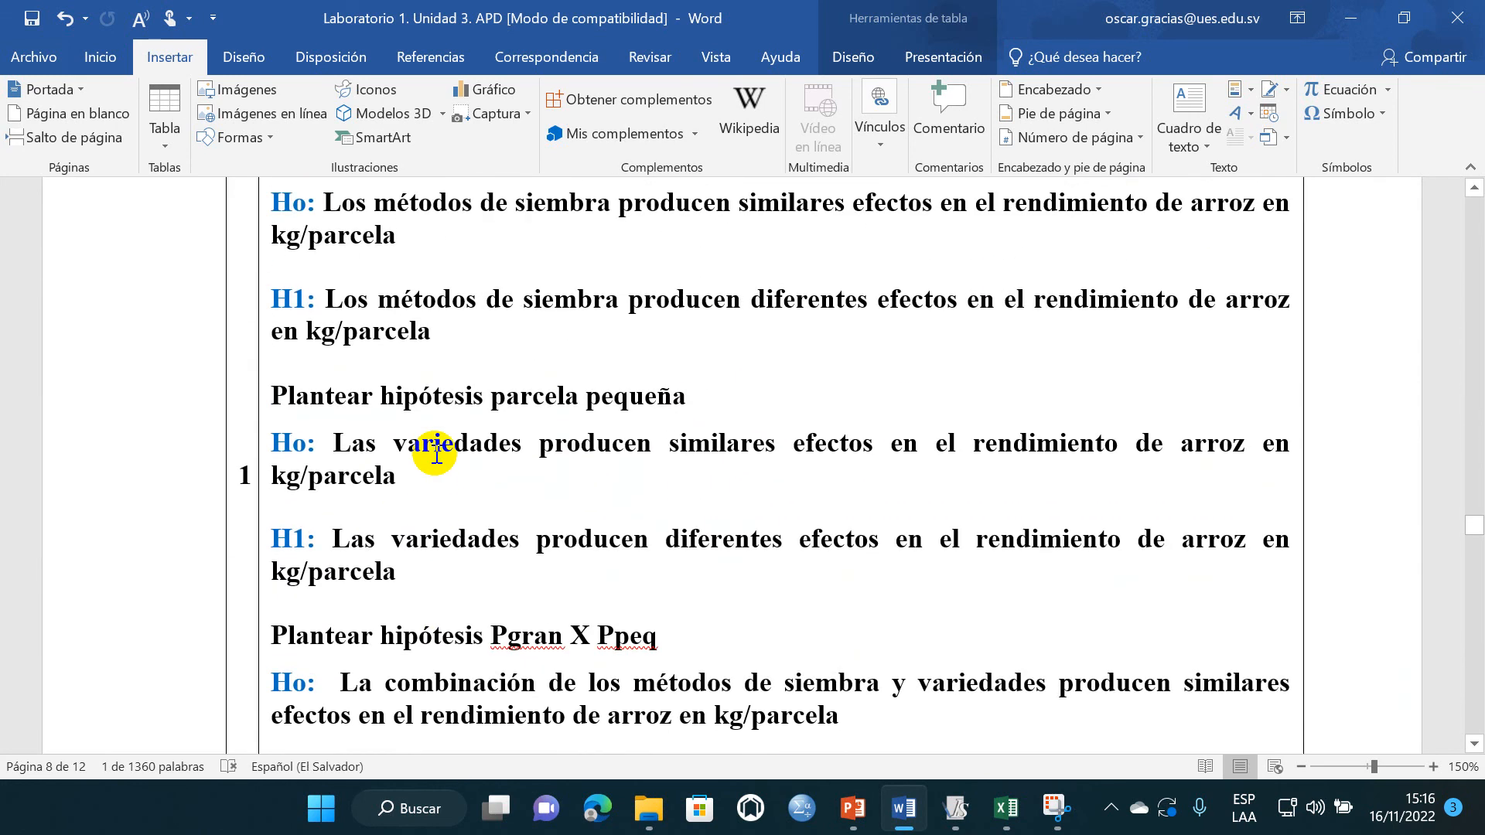
# - Copy the H1 text on "métodos de siembra" from the parcela grande hypotheses and paste it over the template answer under "Toma de decisiones PGrande"
pyautogui.scroll(1, 488, 402)
pyautogui.moveTo(465, 421); pyautogui.dragTo(375, 392)
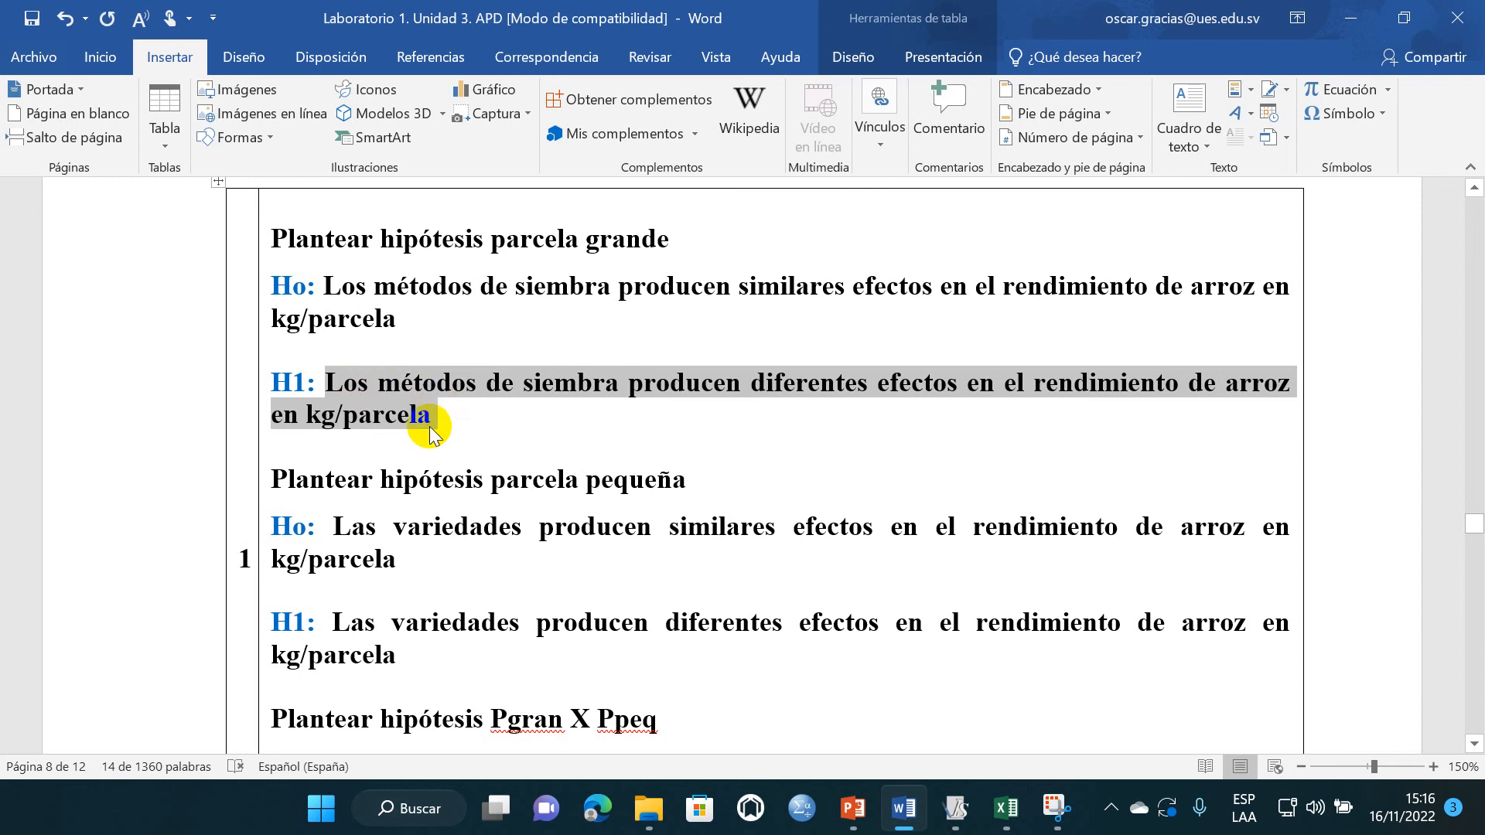
pyautogui.scroll(-20, 428, 432)
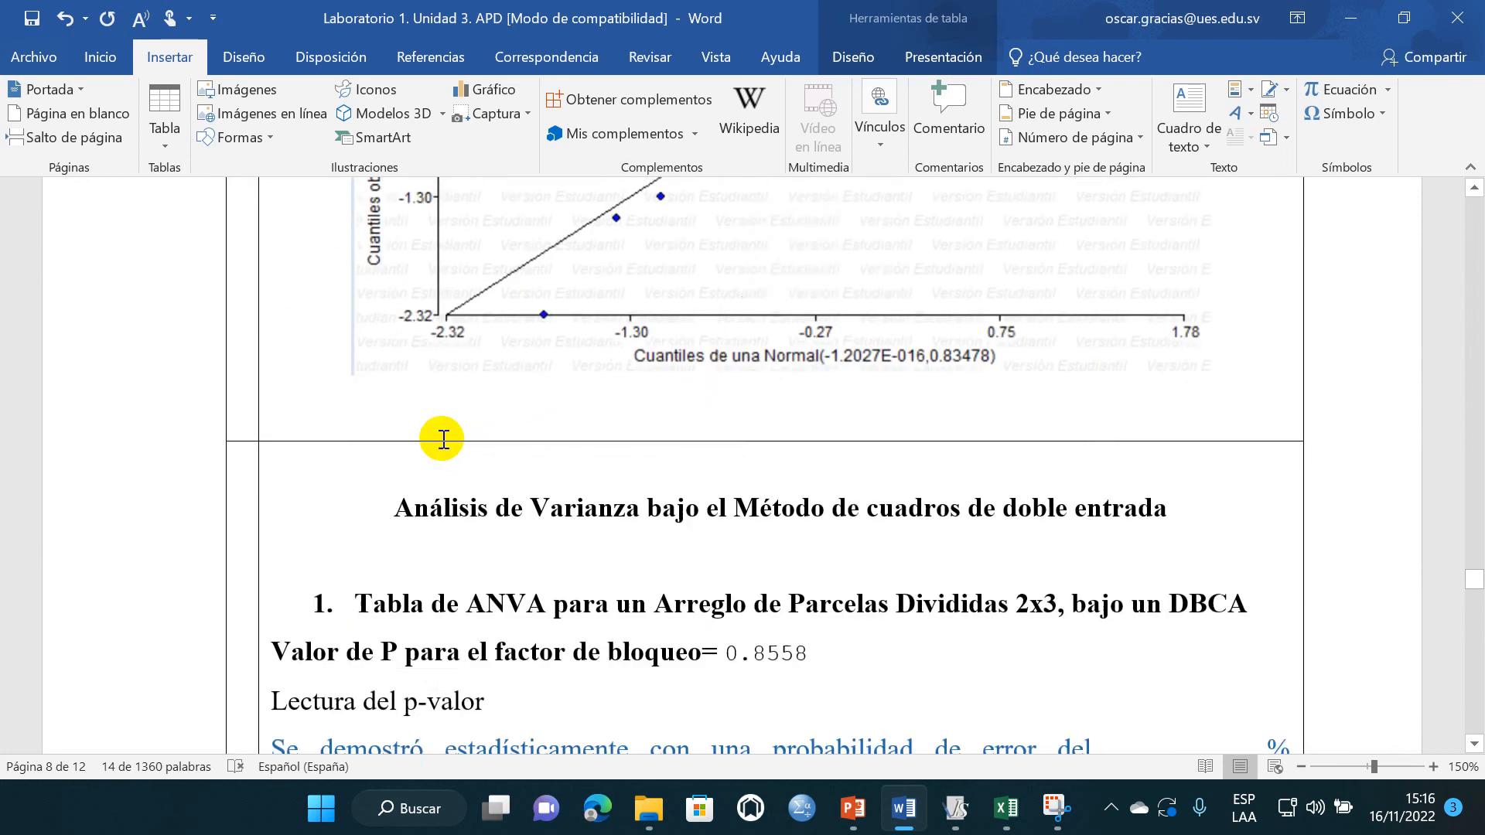
pyautogui.scroll(-19, 441, 438)
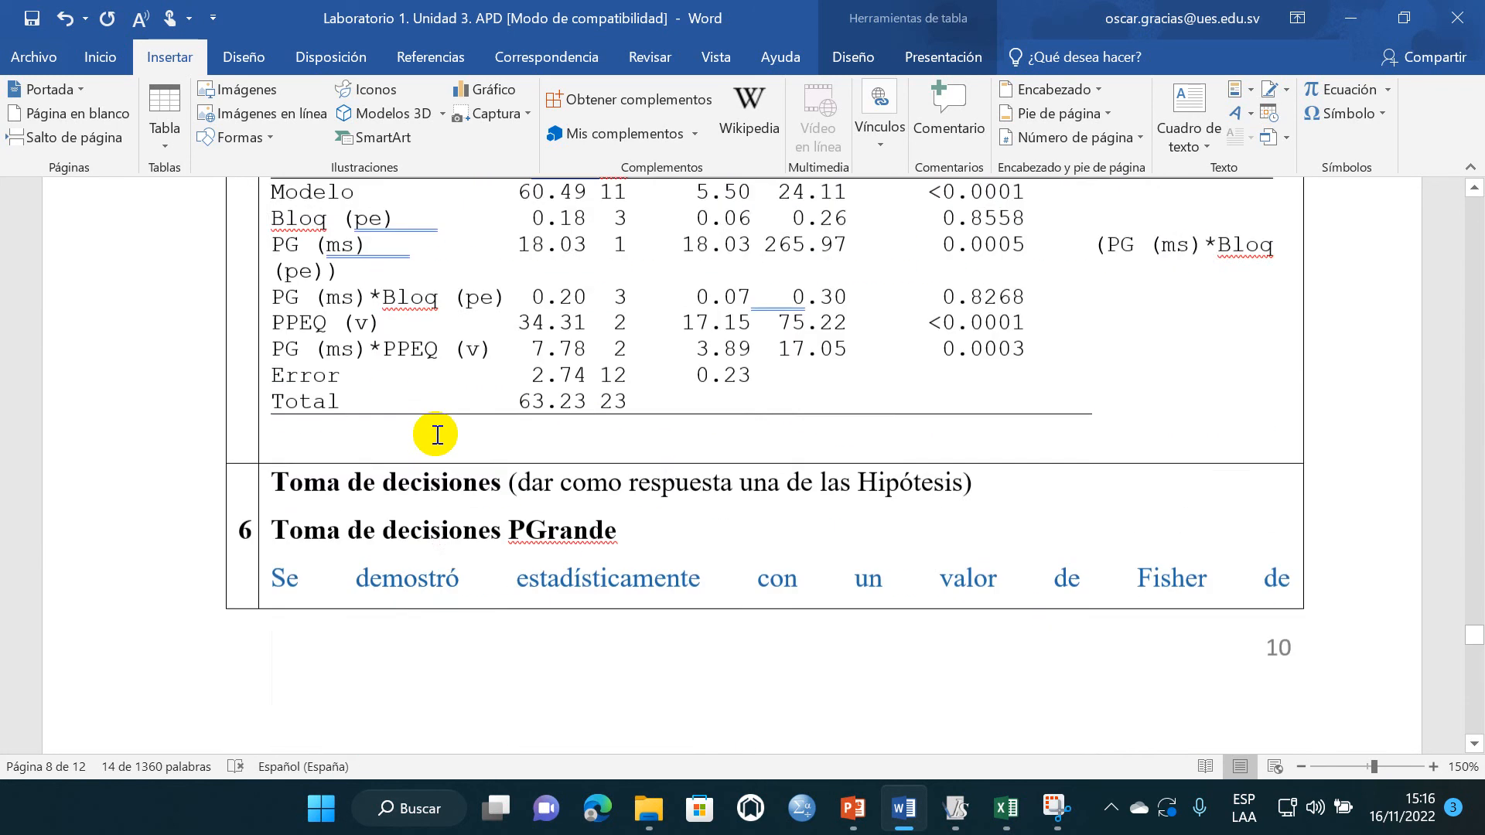
pyautogui.scroll(4, 434, 425)
pyautogui.scroll(-1, 354, 374)
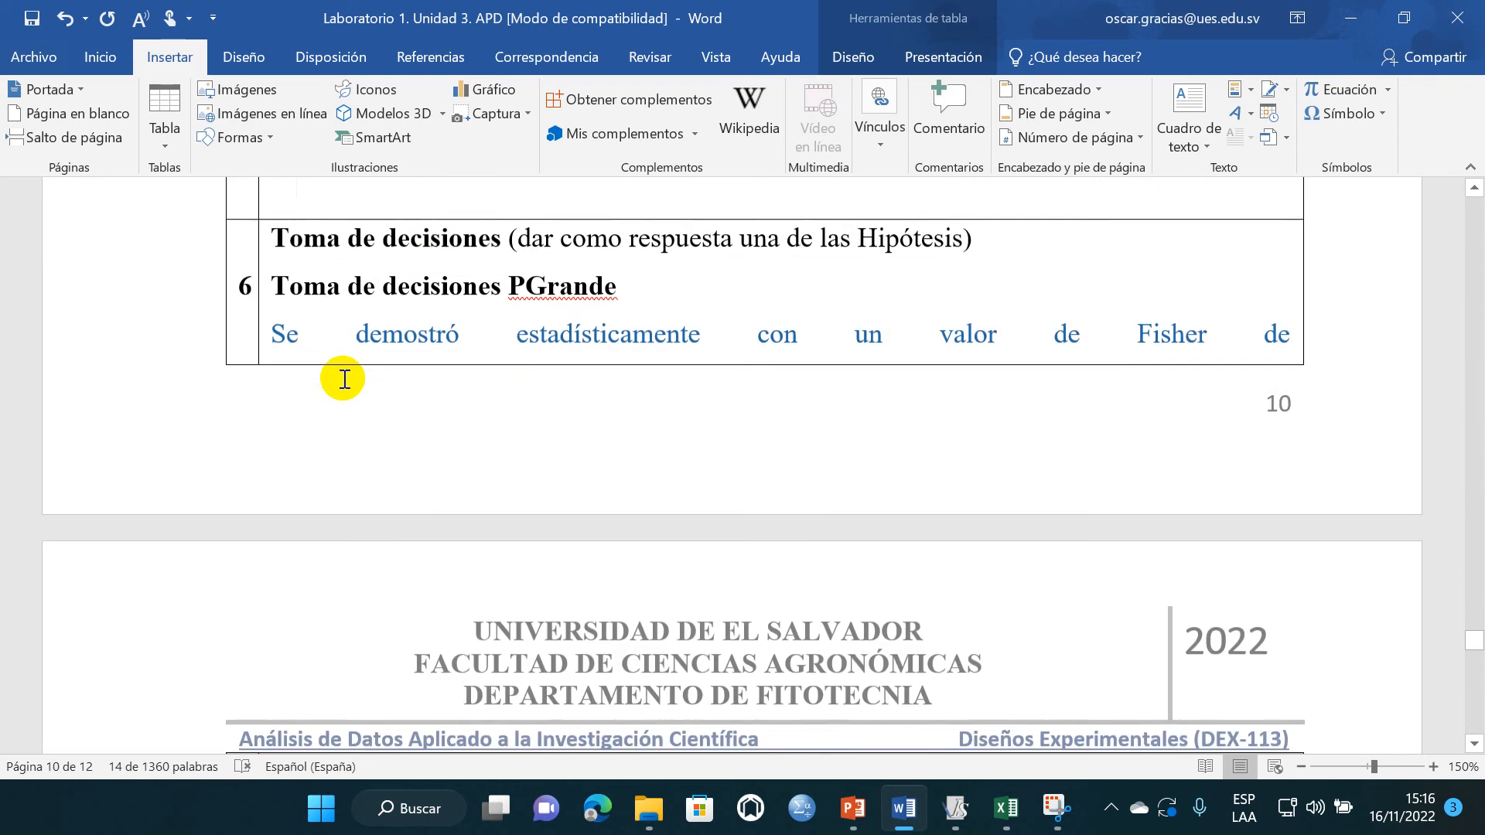
pyautogui.scroll(-1, 318, 381)
pyautogui.moveTo(280, 255); pyautogui.dragTo(540, 609)
pyautogui.moveTo(566, 742); pyautogui.dragTo(1003, 625)
pyautogui.write('kg/parcela')
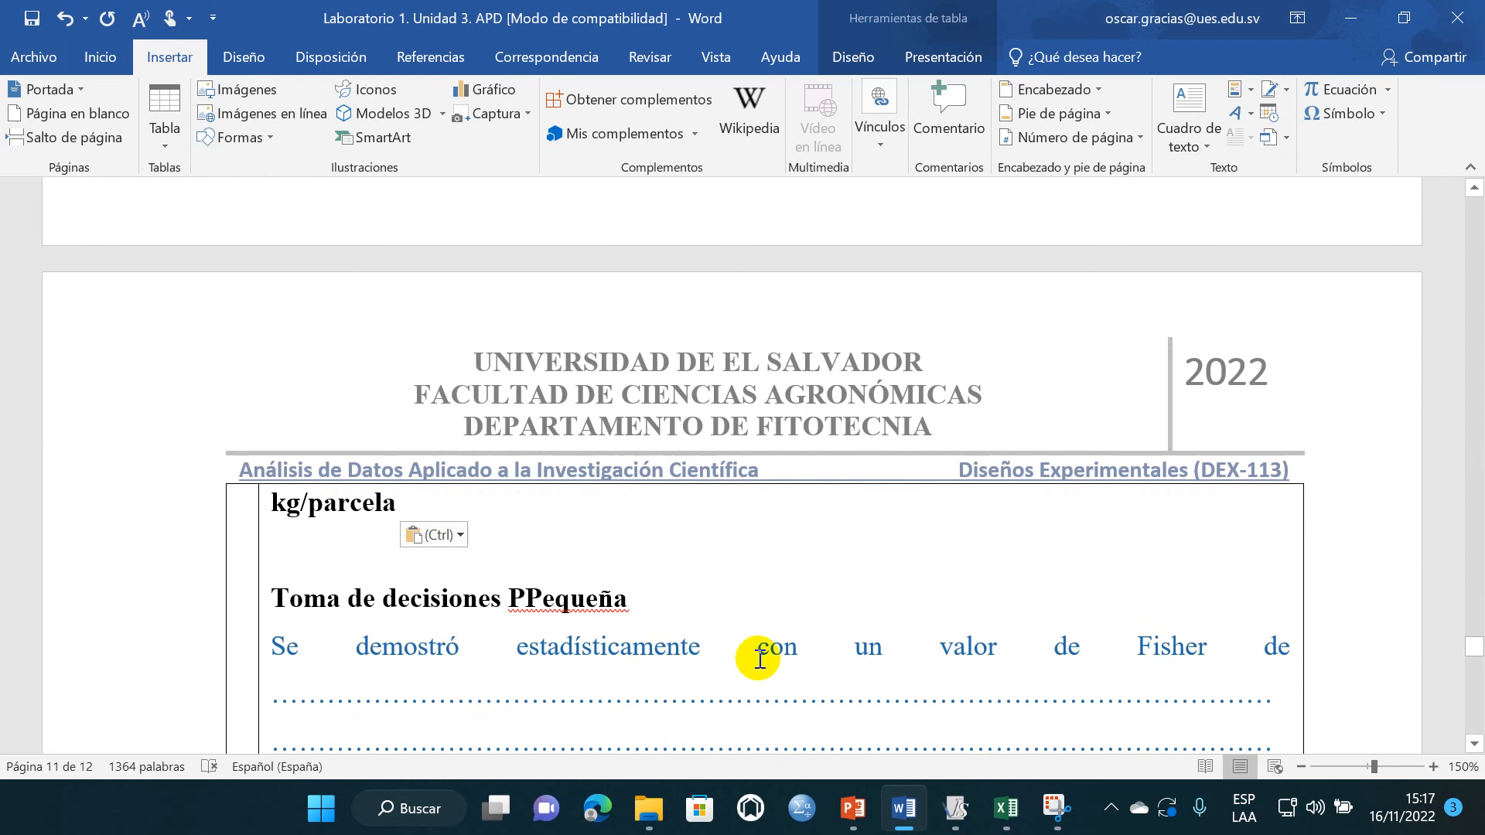
# - Review the unanswered PPequeña decision and the p-value given for the Parcela Pequeña in the ANVA section
pyautogui.scroll(4, 621, 607)
pyautogui.scroll(-5, 613, 696)
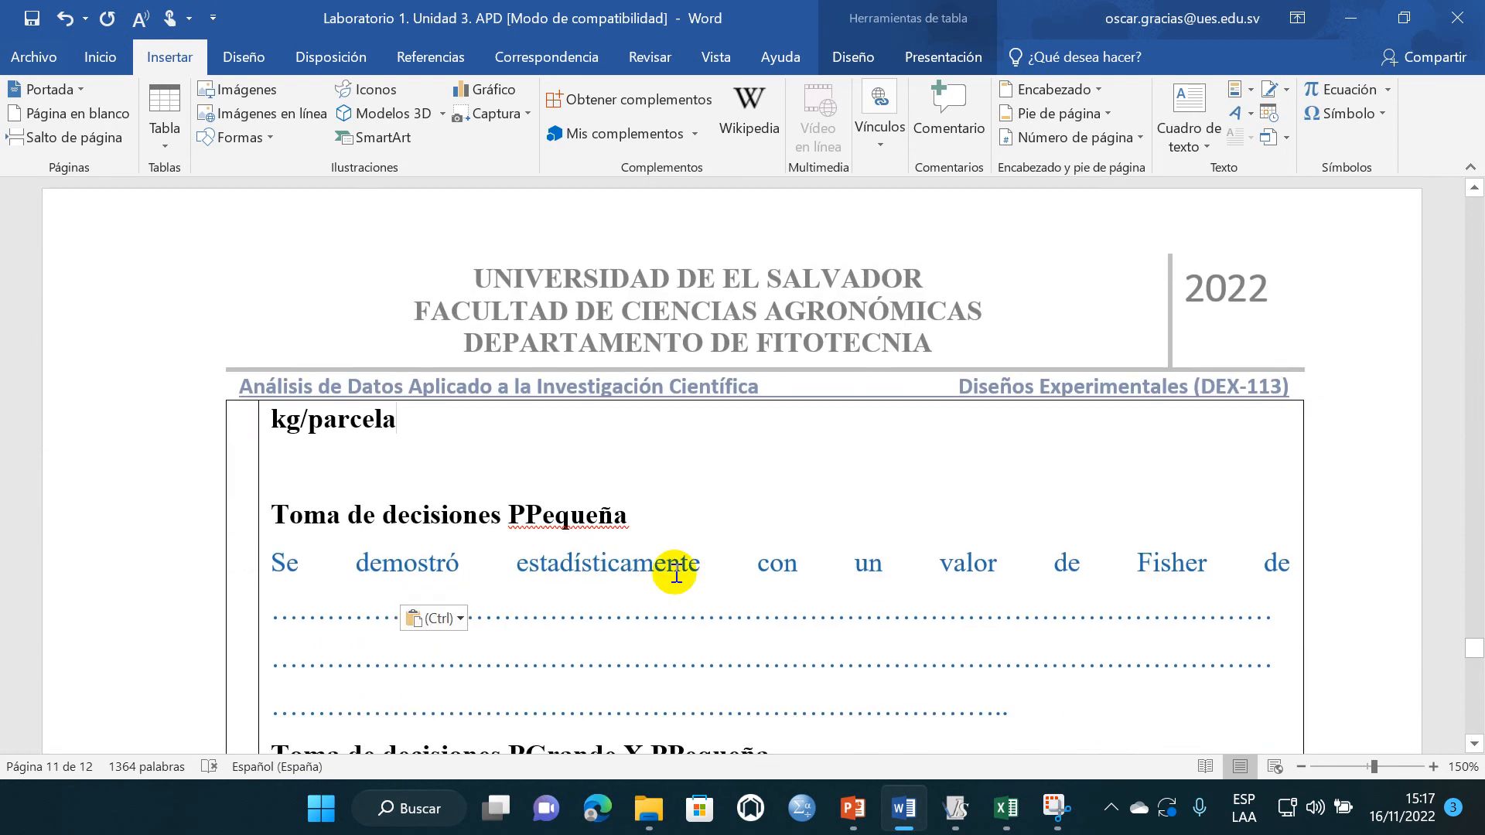
pyautogui.scroll(-2, 551, 551)
pyautogui.scroll(10, 558, 640)
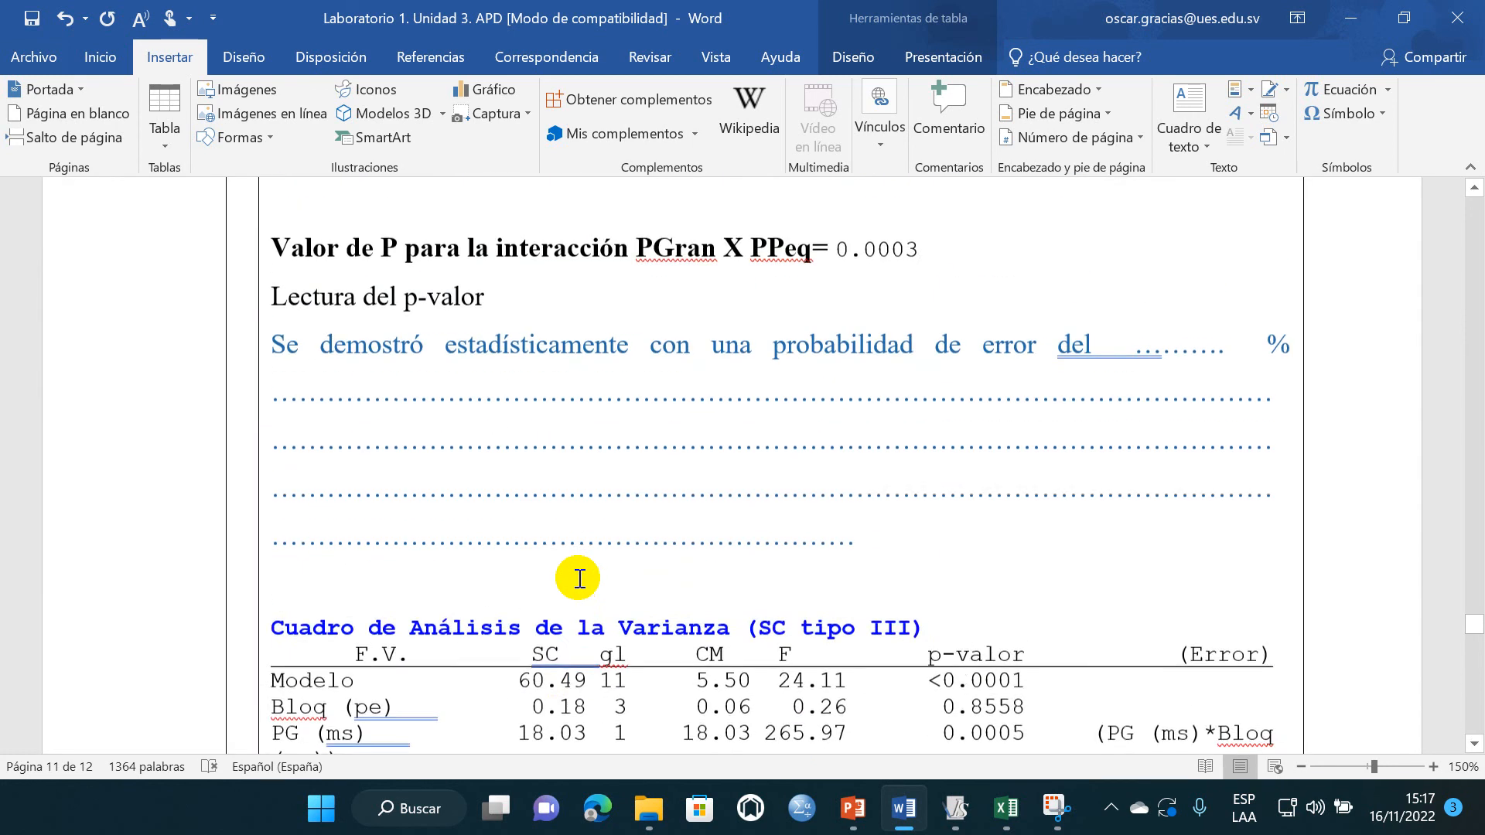
pyautogui.scroll(3, 579, 578)
pyautogui.scroll(2, 580, 580)
pyautogui.scroll(-1, 782, 384)
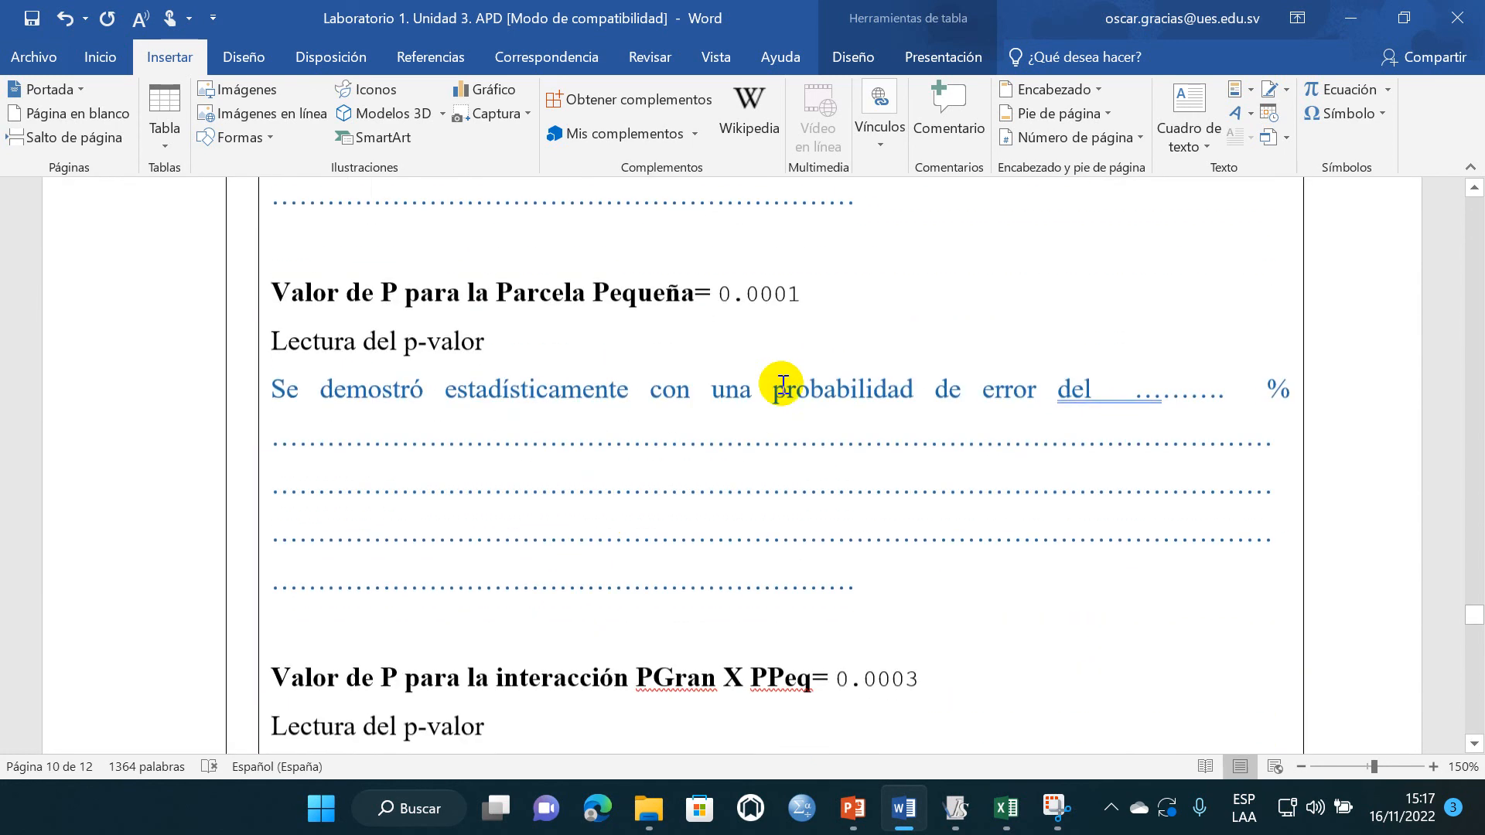
pyautogui.scroll(-1, 783, 384)
pyautogui.moveTo(725, 294); pyautogui.dragTo(719, 295)
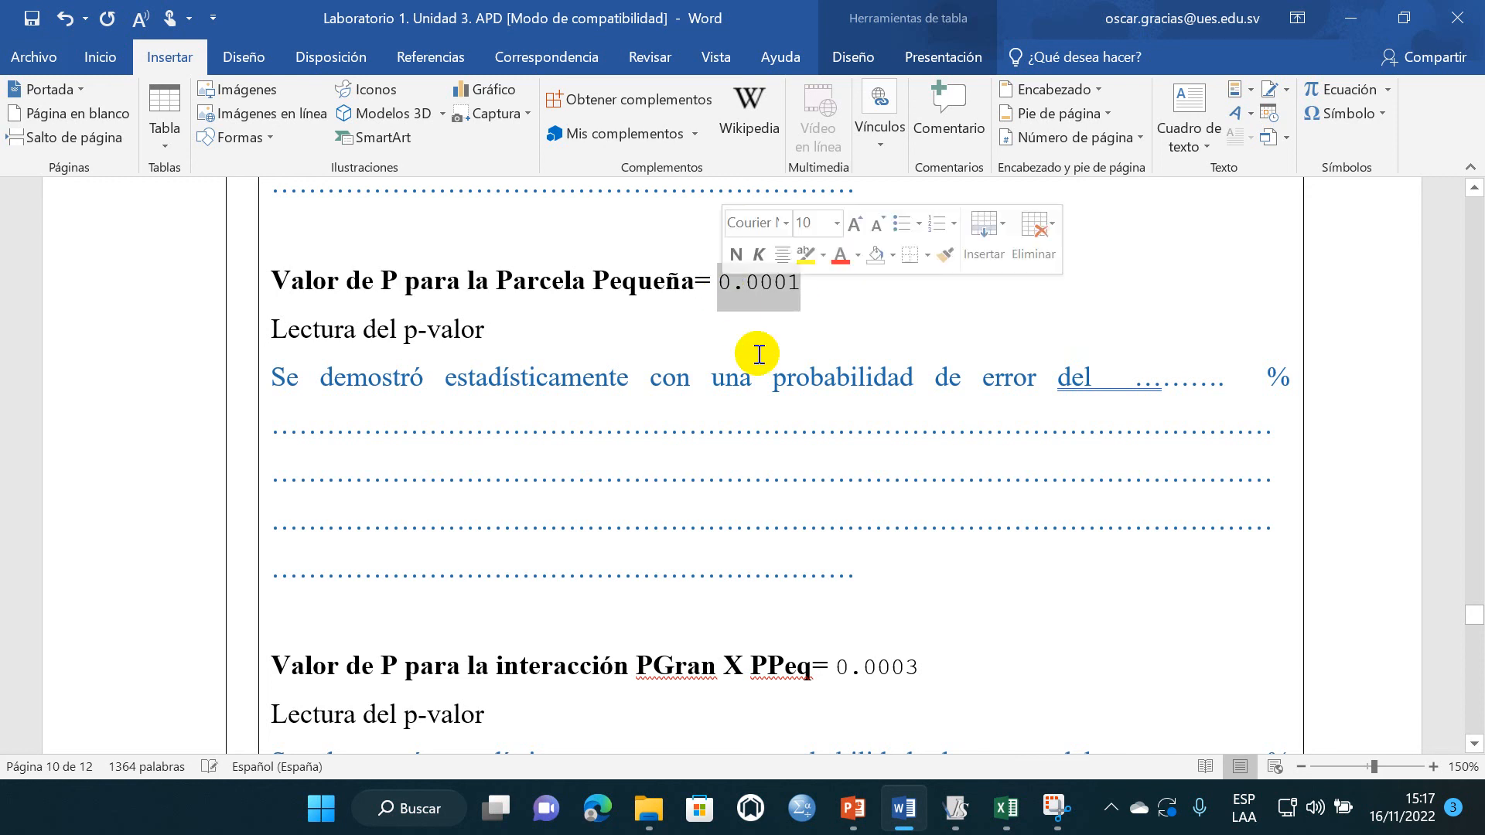
pyautogui.click(757, 354)
# - Copy the H1 text "Las variedades producen diferentes efectos…" from the hypotheses and paste it over the template answer under "Toma de decisiones PPequeña"
pyautogui.scroll(10, 624, 471)
pyautogui.scroll(20, 625, 474)
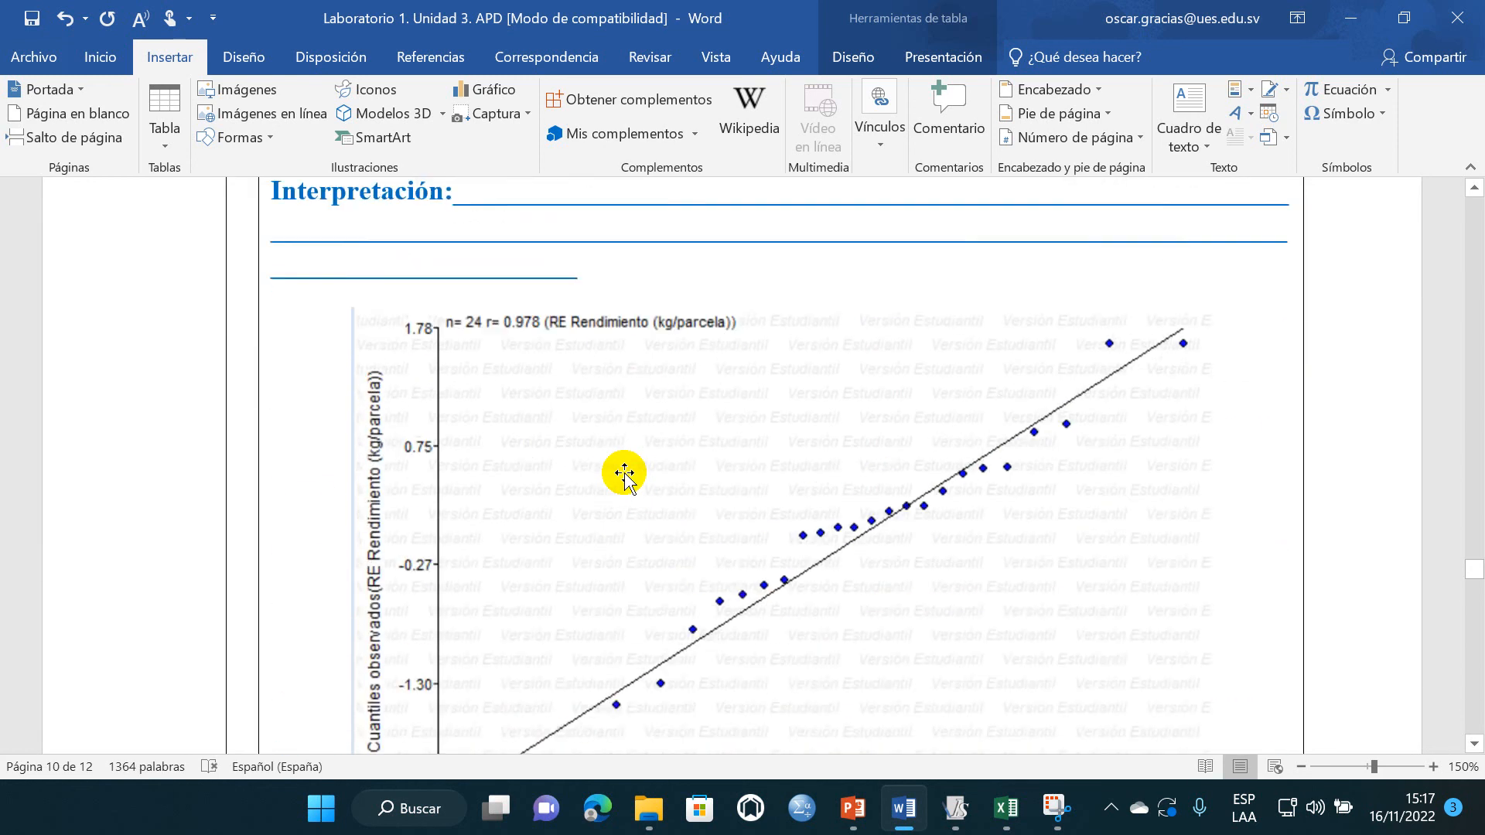
pyautogui.scroll(5, 625, 474)
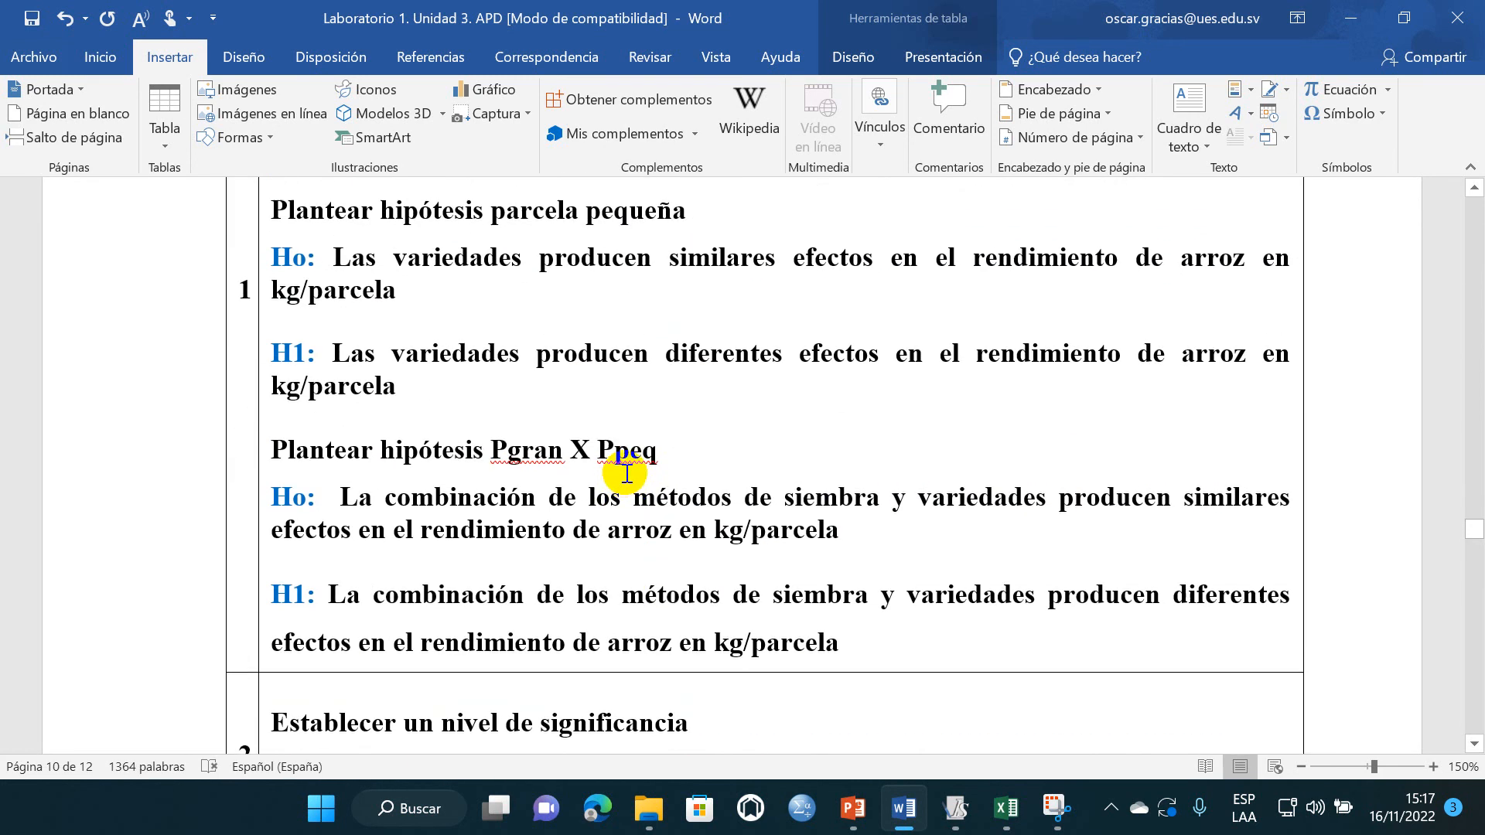
pyautogui.scroll(1, 447, 492)
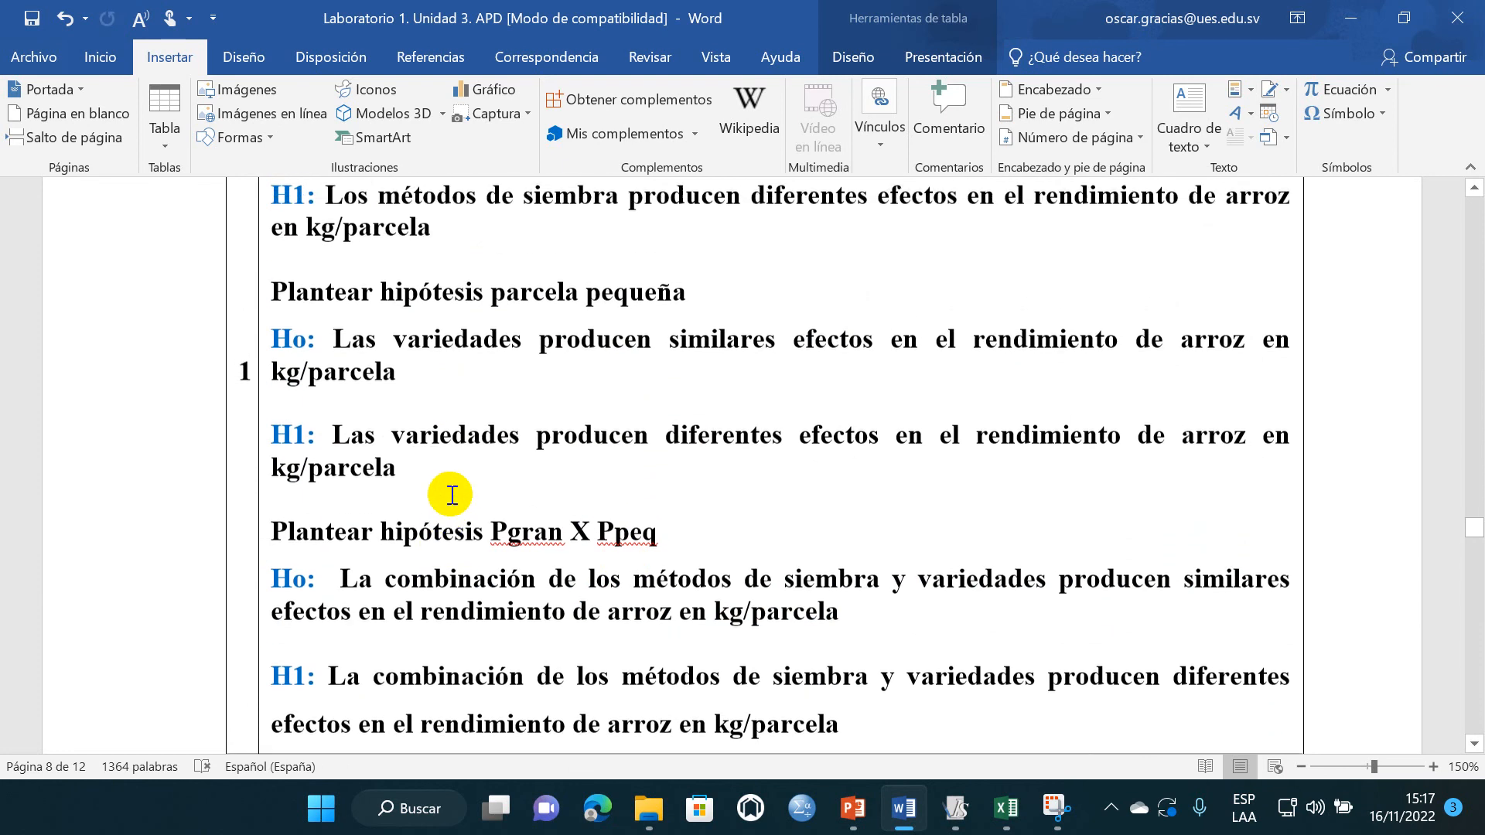
pyautogui.click(408, 470)
pyautogui.moveTo(409, 471); pyautogui.dragTo(346, 441)
pyautogui.hotkey('ctrl', 'c')
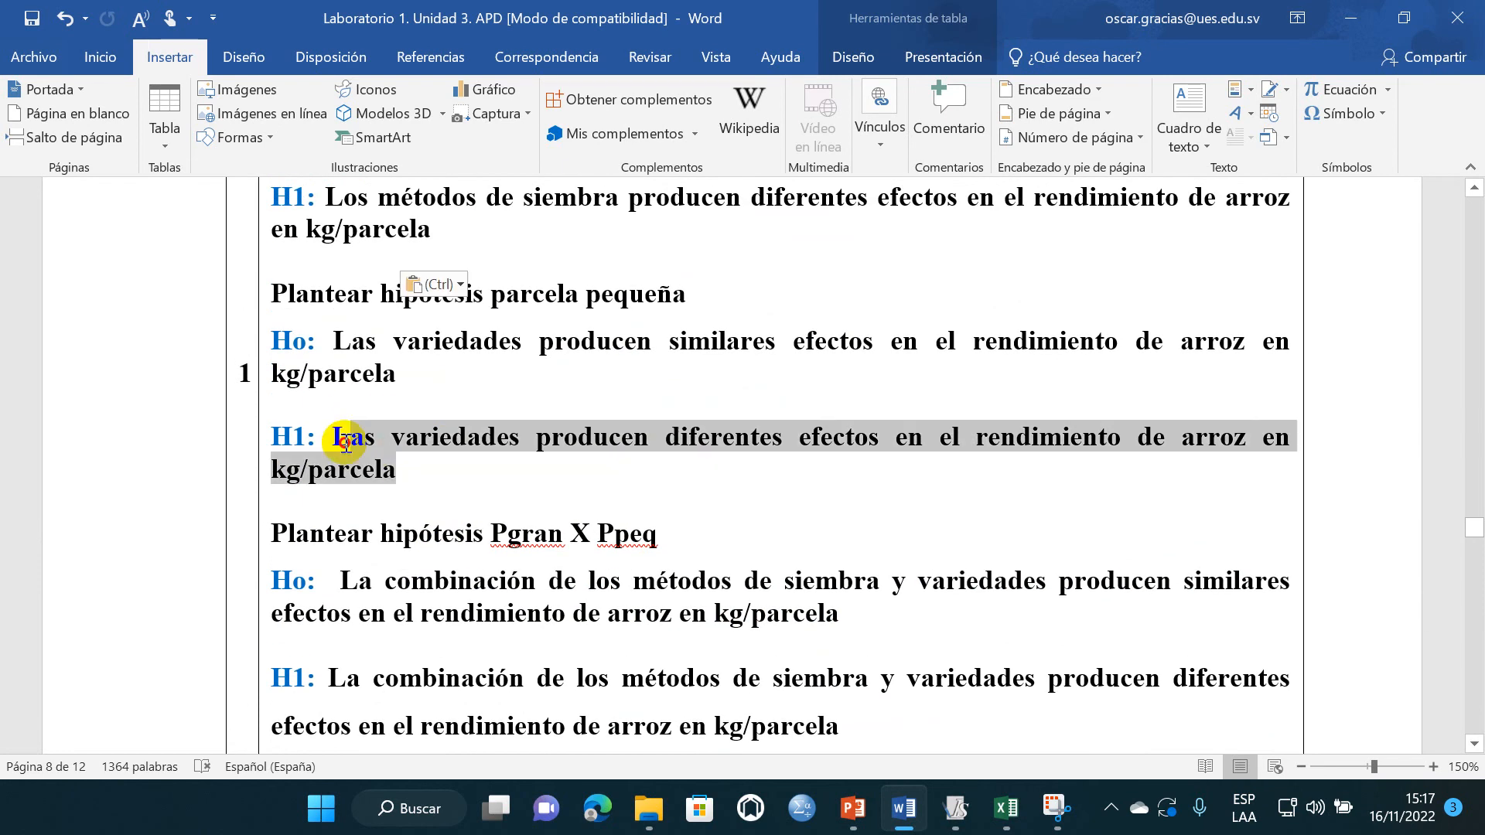
pyautogui.scroll(-20, 530, 503)
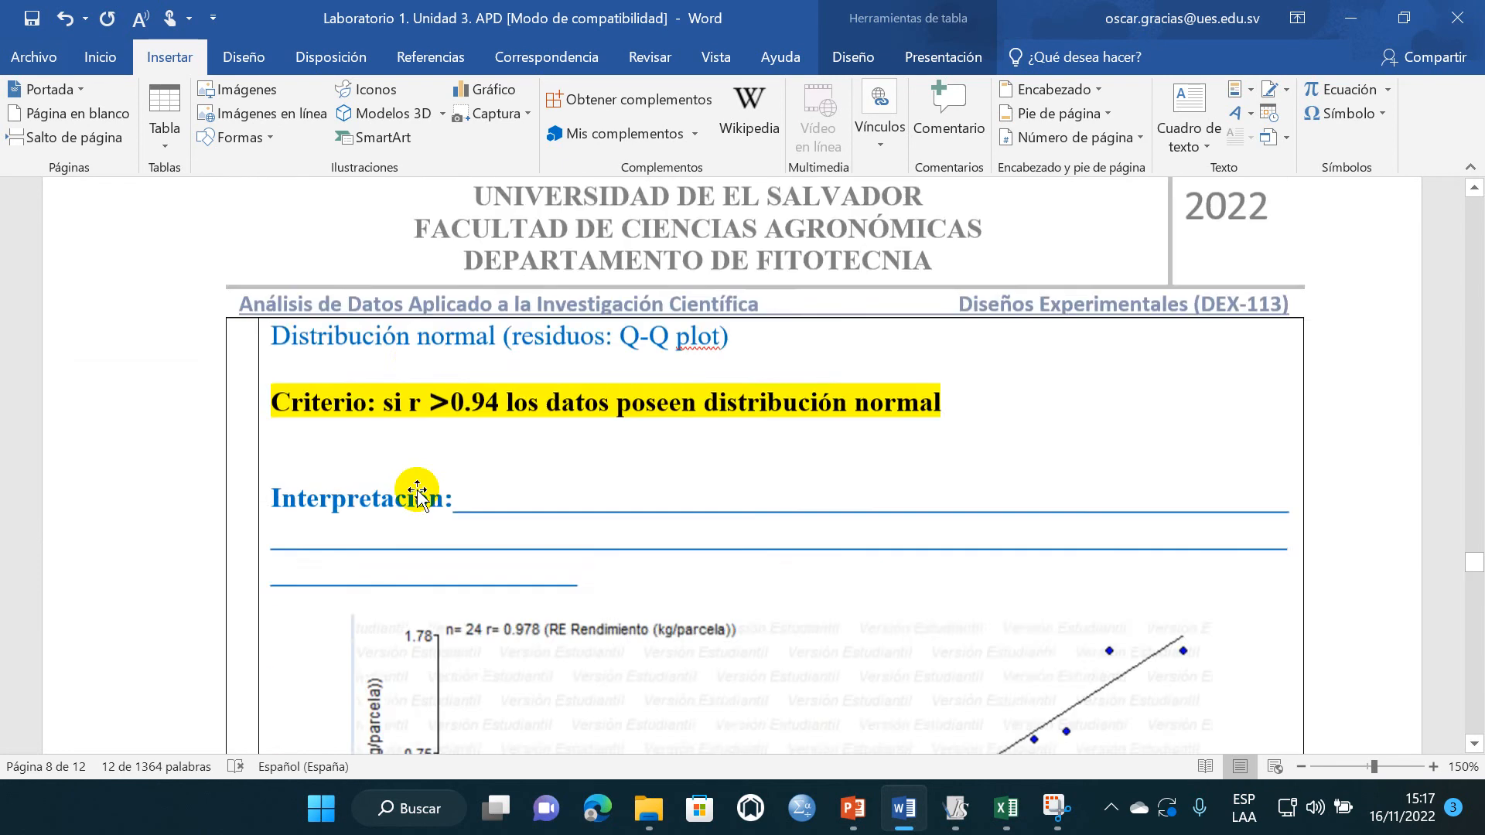
pyautogui.scroll(-15, 437, 464)
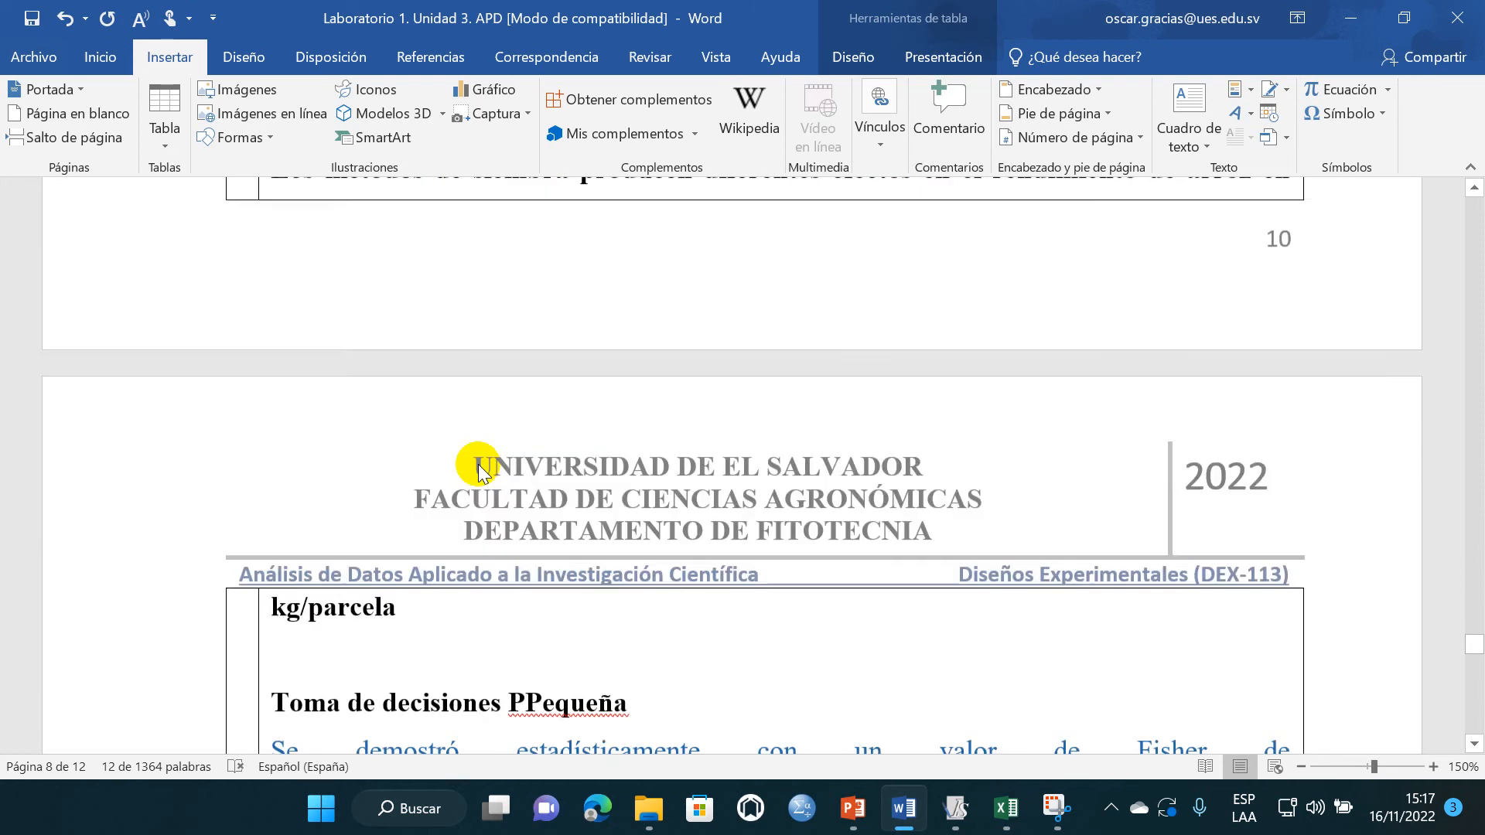
pyautogui.scroll(-5, 483, 476)
pyautogui.scroll(6, 484, 475)
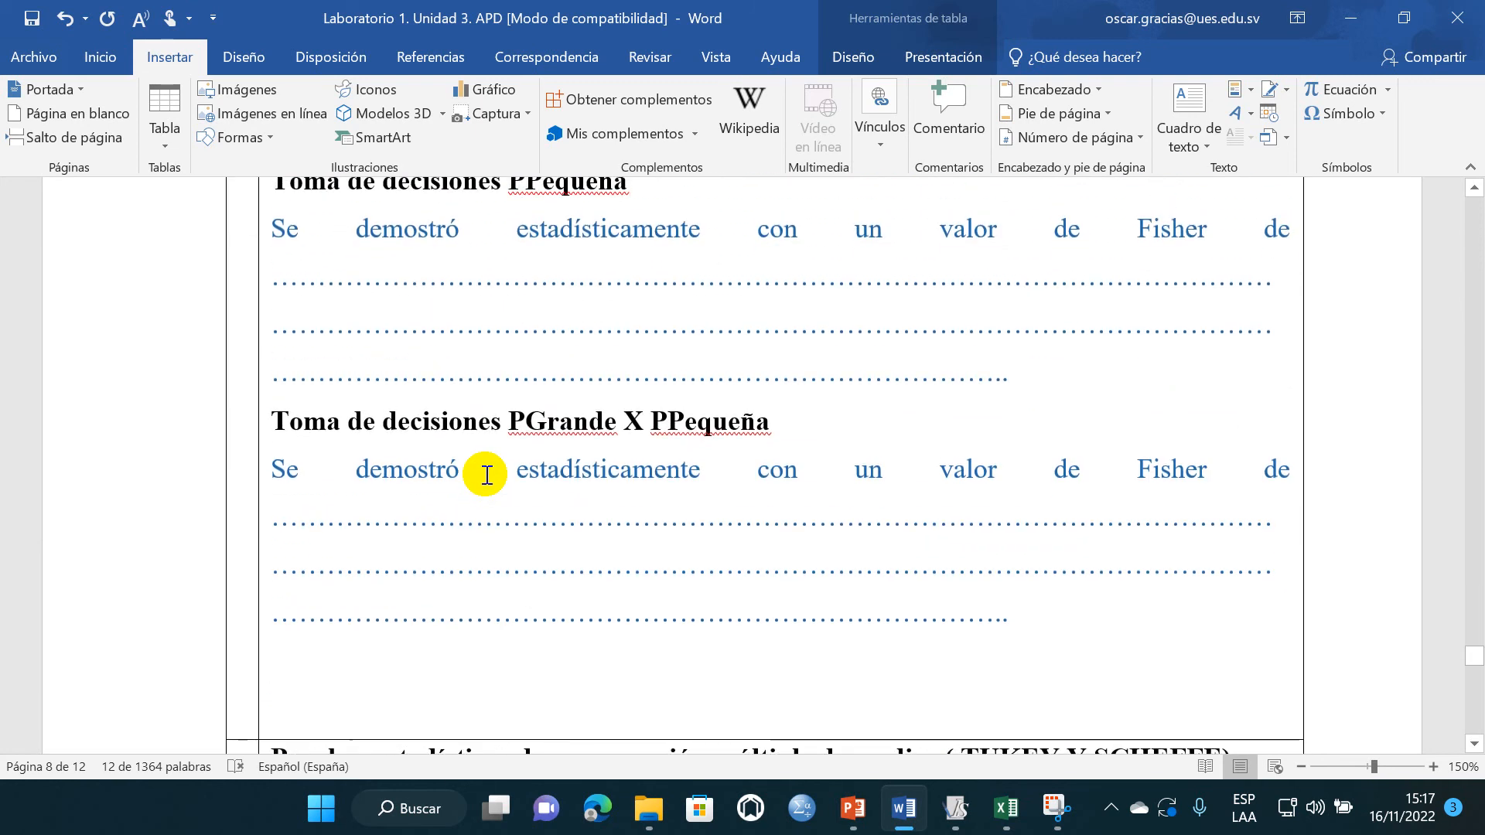
pyautogui.scroll(2, 486, 475)
pyautogui.moveTo(1021, 537); pyautogui.dragTo(300, 410)
pyautogui.hotkey('ctrl', 'v')
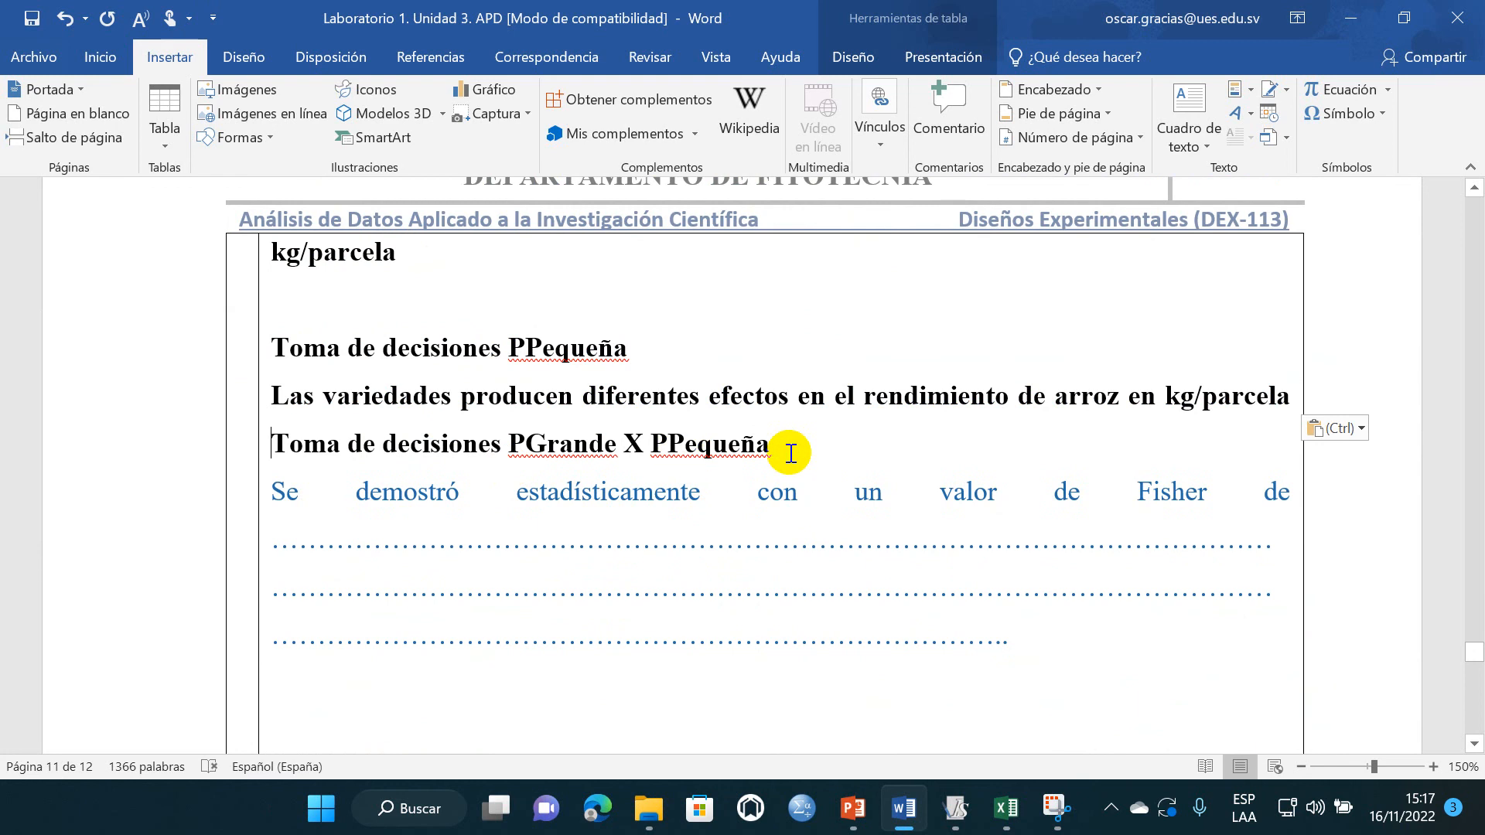
# - Insert a blank line before and after the heading "Toma de decisiones PGrande X PPequeña"
pyautogui.press('Return')
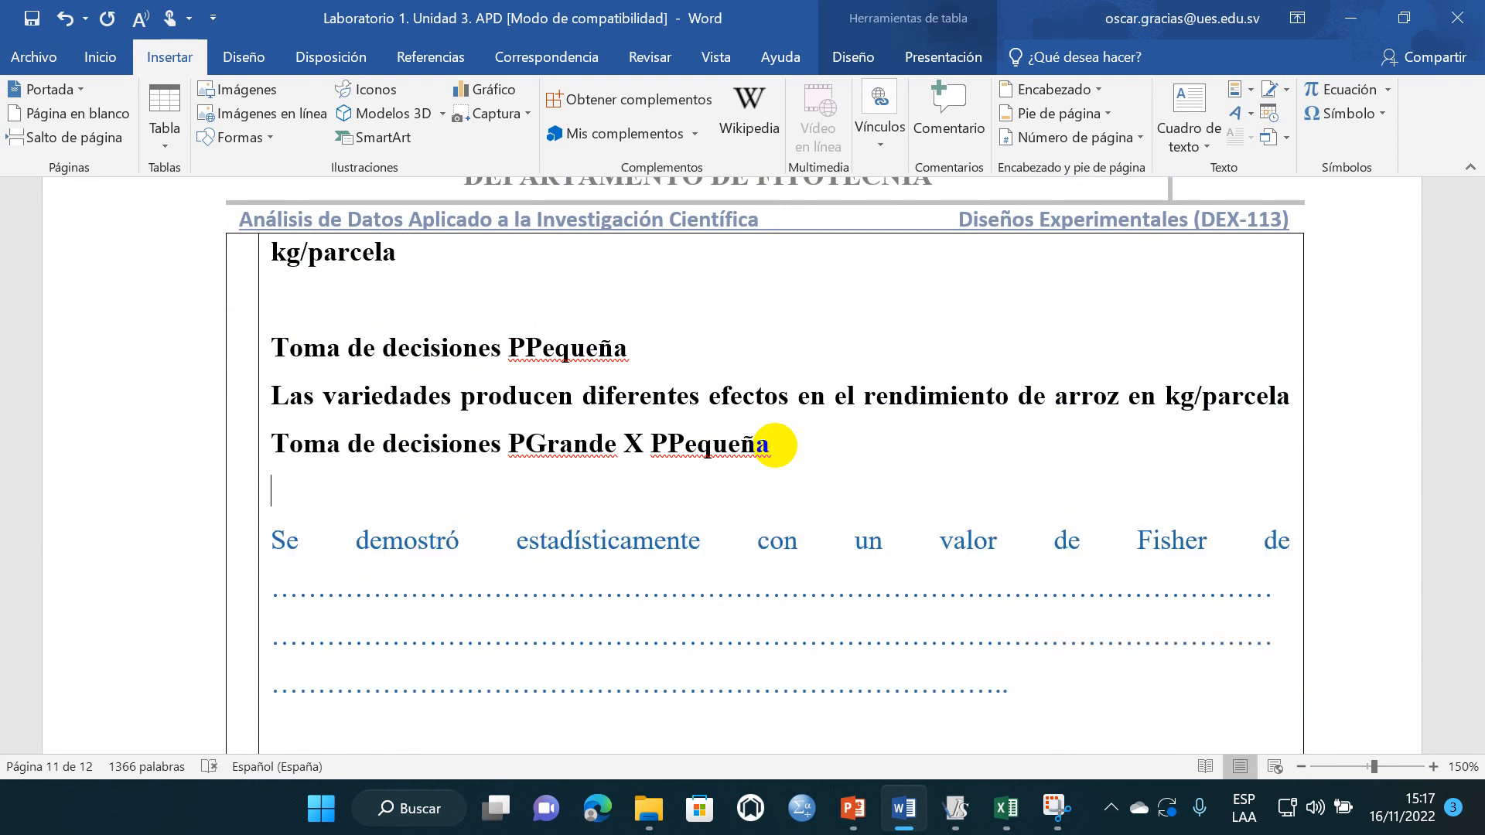
pyautogui.moveTo(1027, 675); pyautogui.dragTo(289, 553)
pyautogui.click(288, 446)
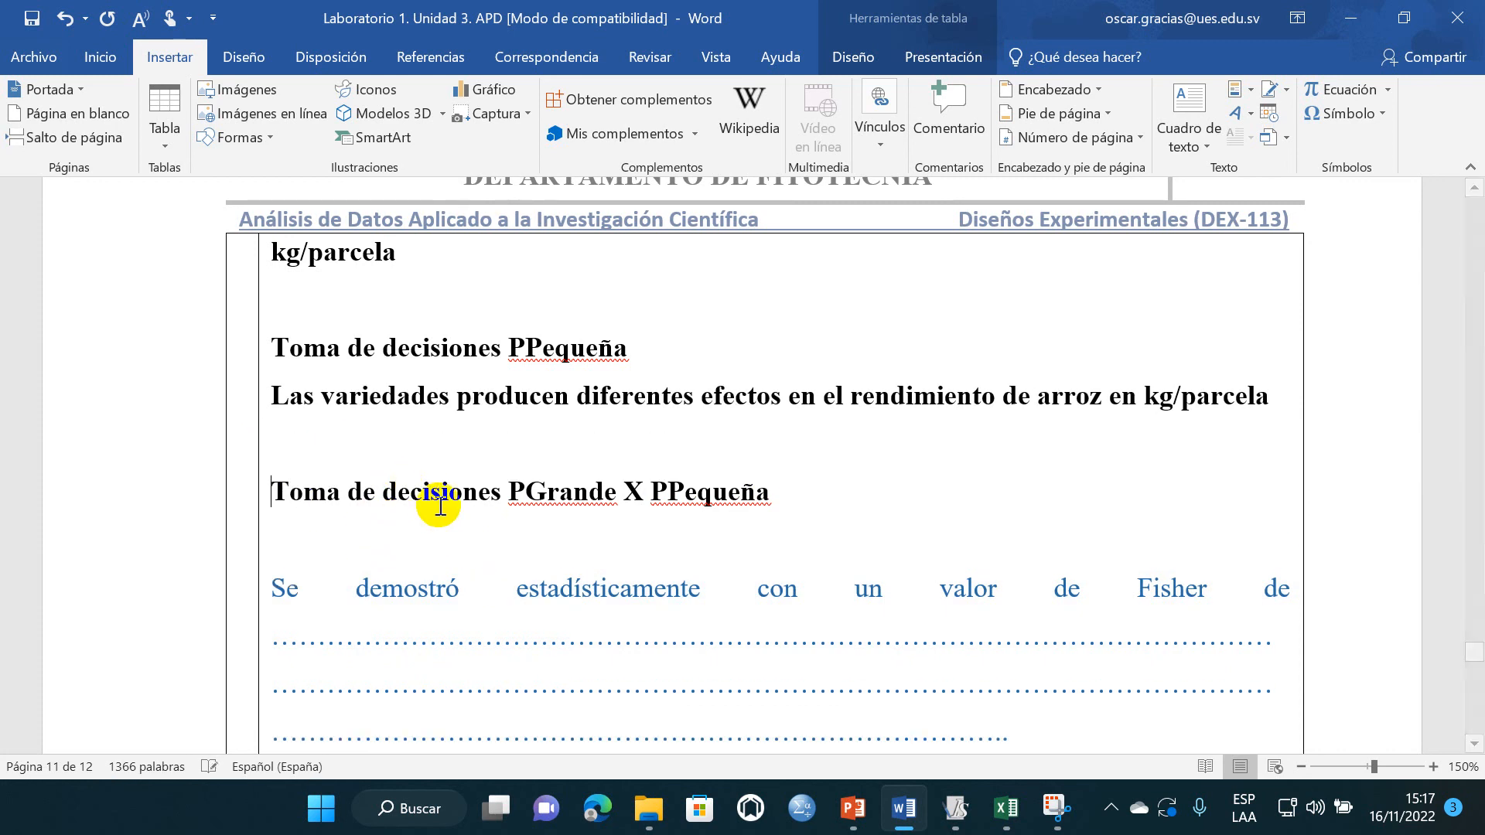
# - Copy the Pgran X Ppeq H1 text, paste it over the template answer under "Toma de decisiones PGrande X PPequeña", and save the document
pyautogui.scroll(10, 441, 504)
pyautogui.scroll(5, 459, 519)
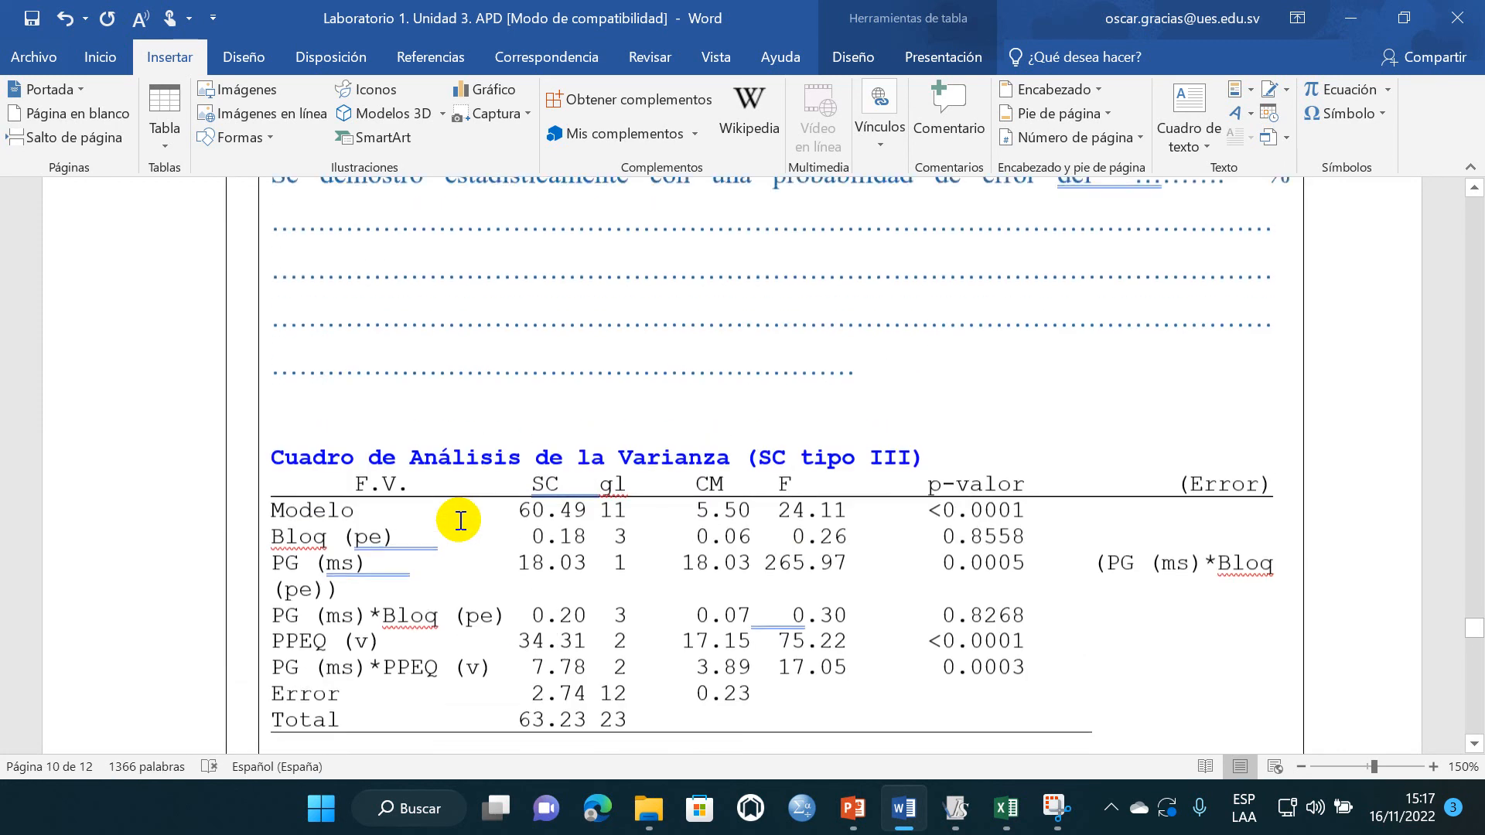
pyautogui.scroll(20, 531, 391)
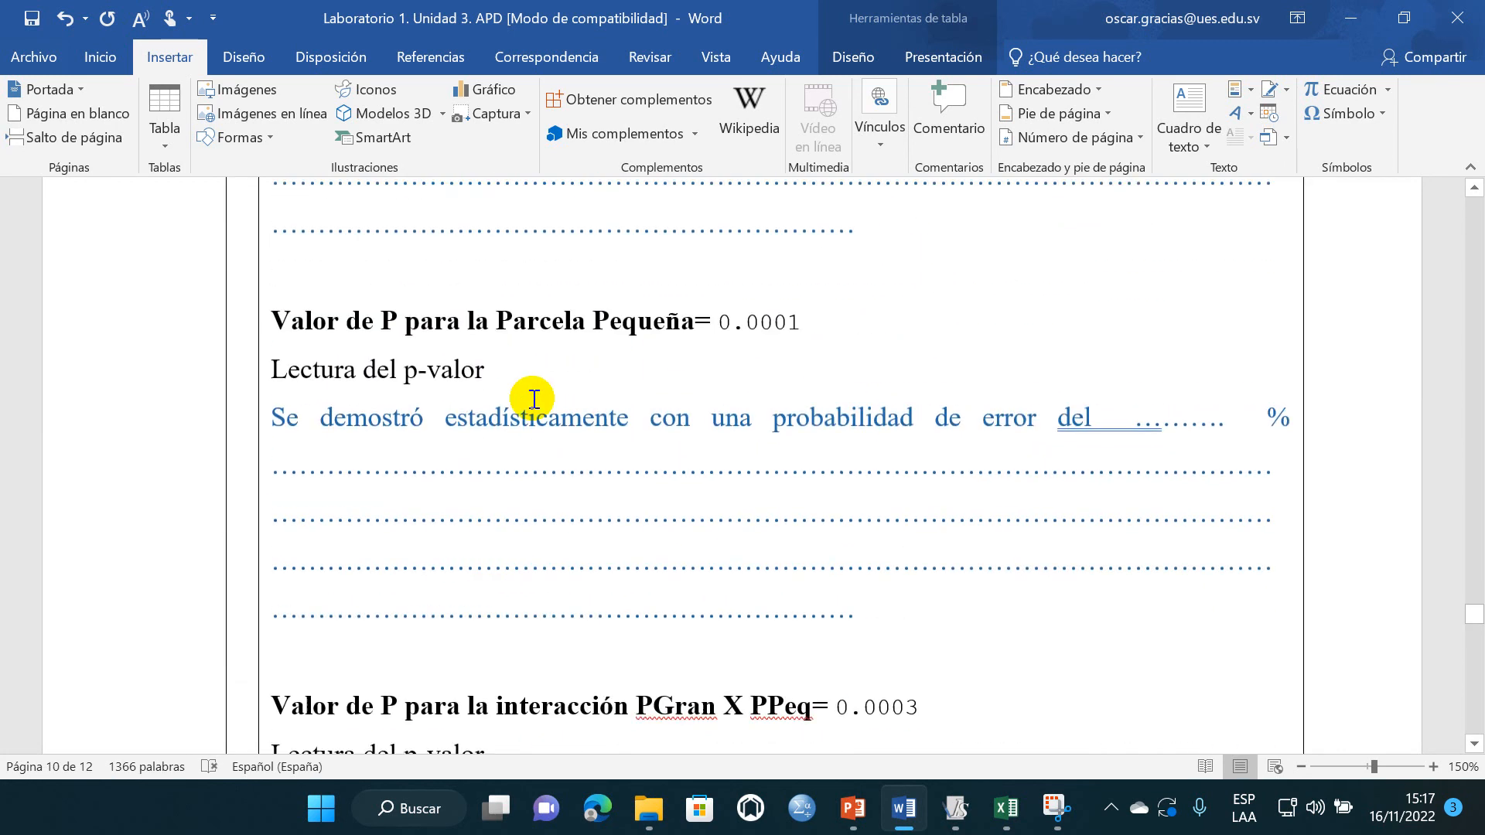
pyautogui.scroll(20, 480, 458)
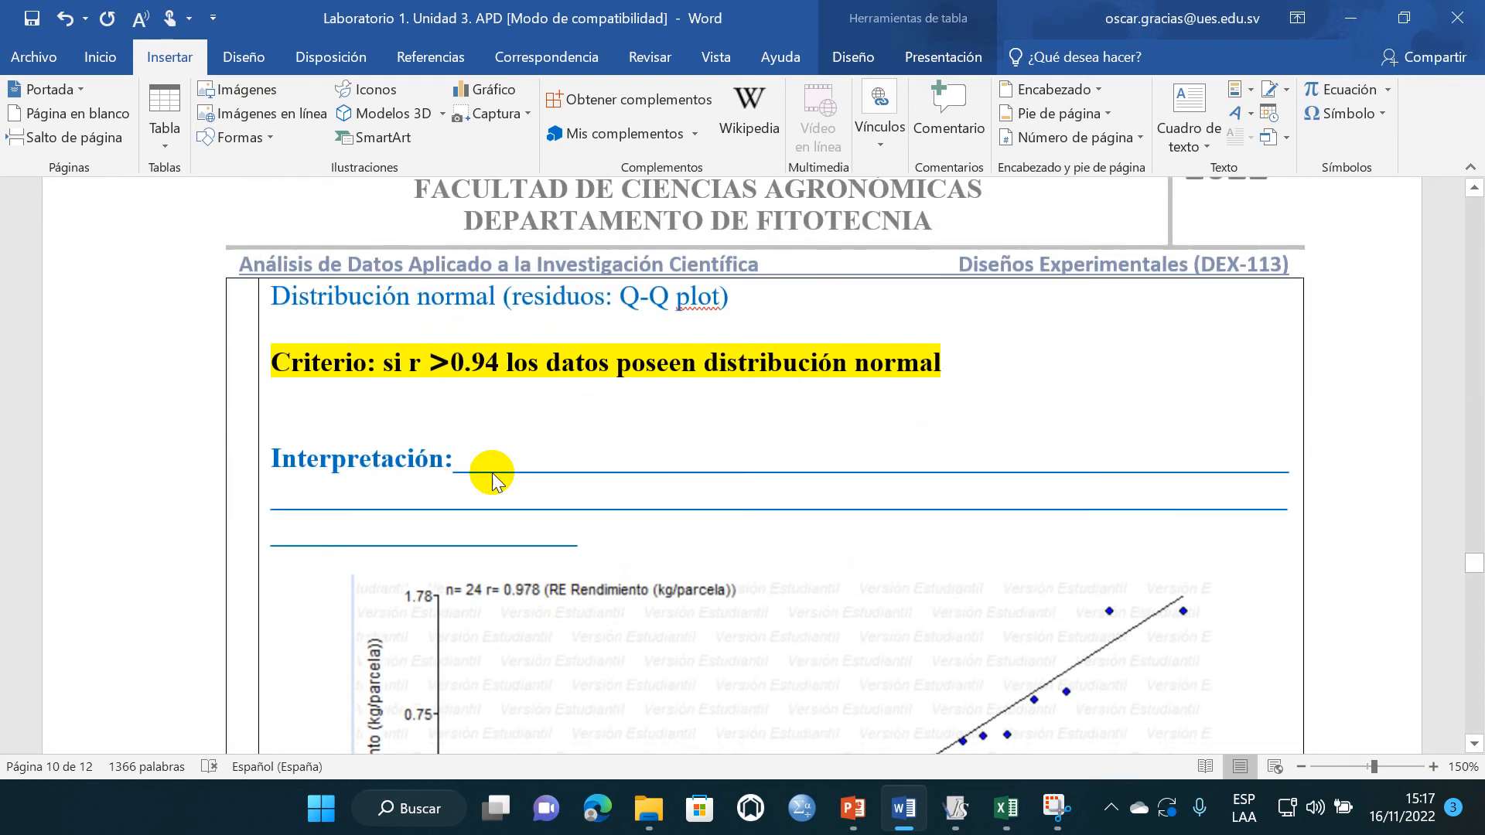
pyautogui.scroll(5, 493, 473)
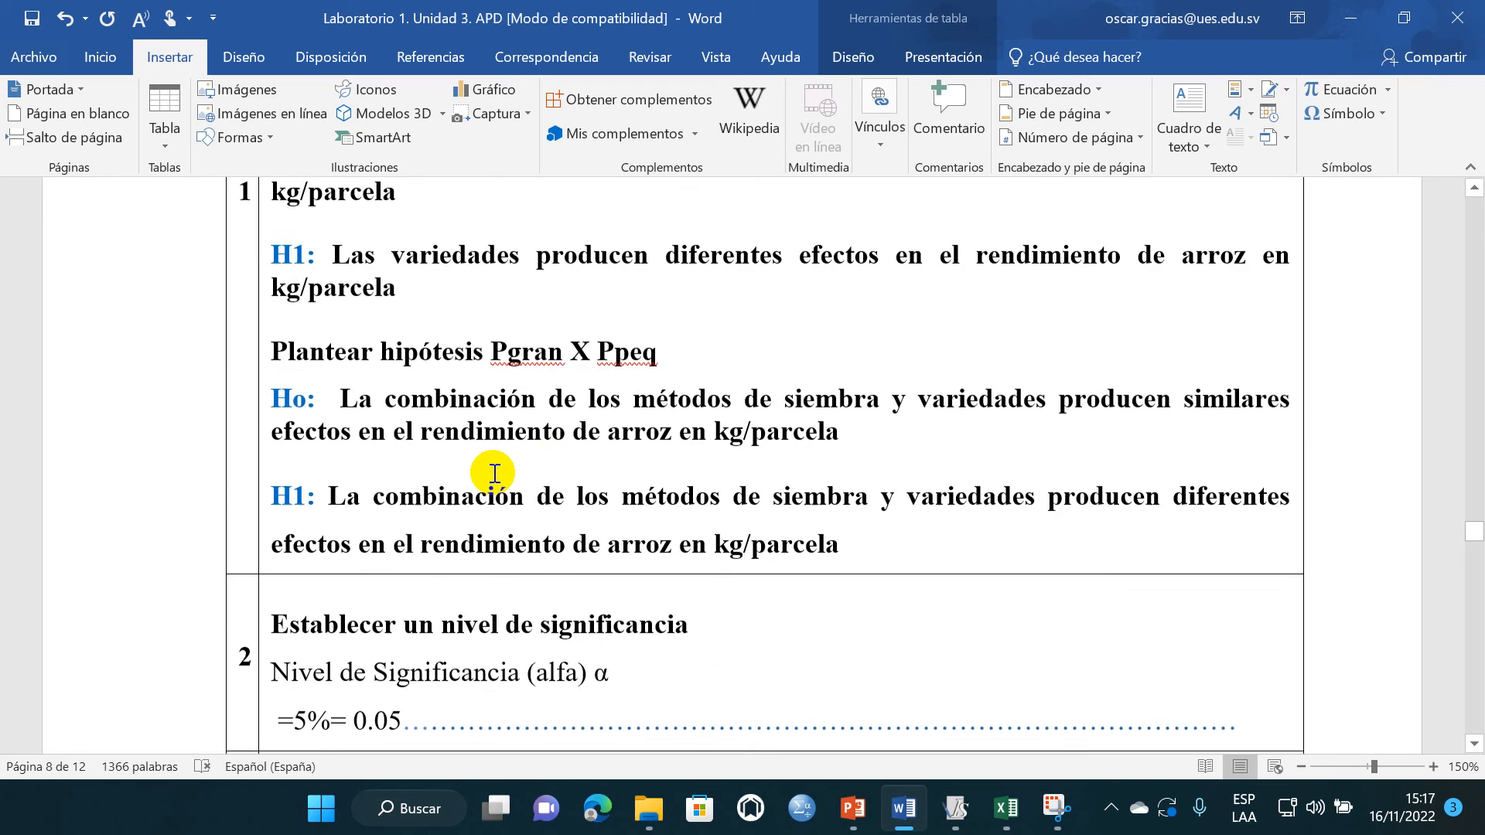
pyautogui.moveTo(764, 545); pyautogui.dragTo(441, 516)
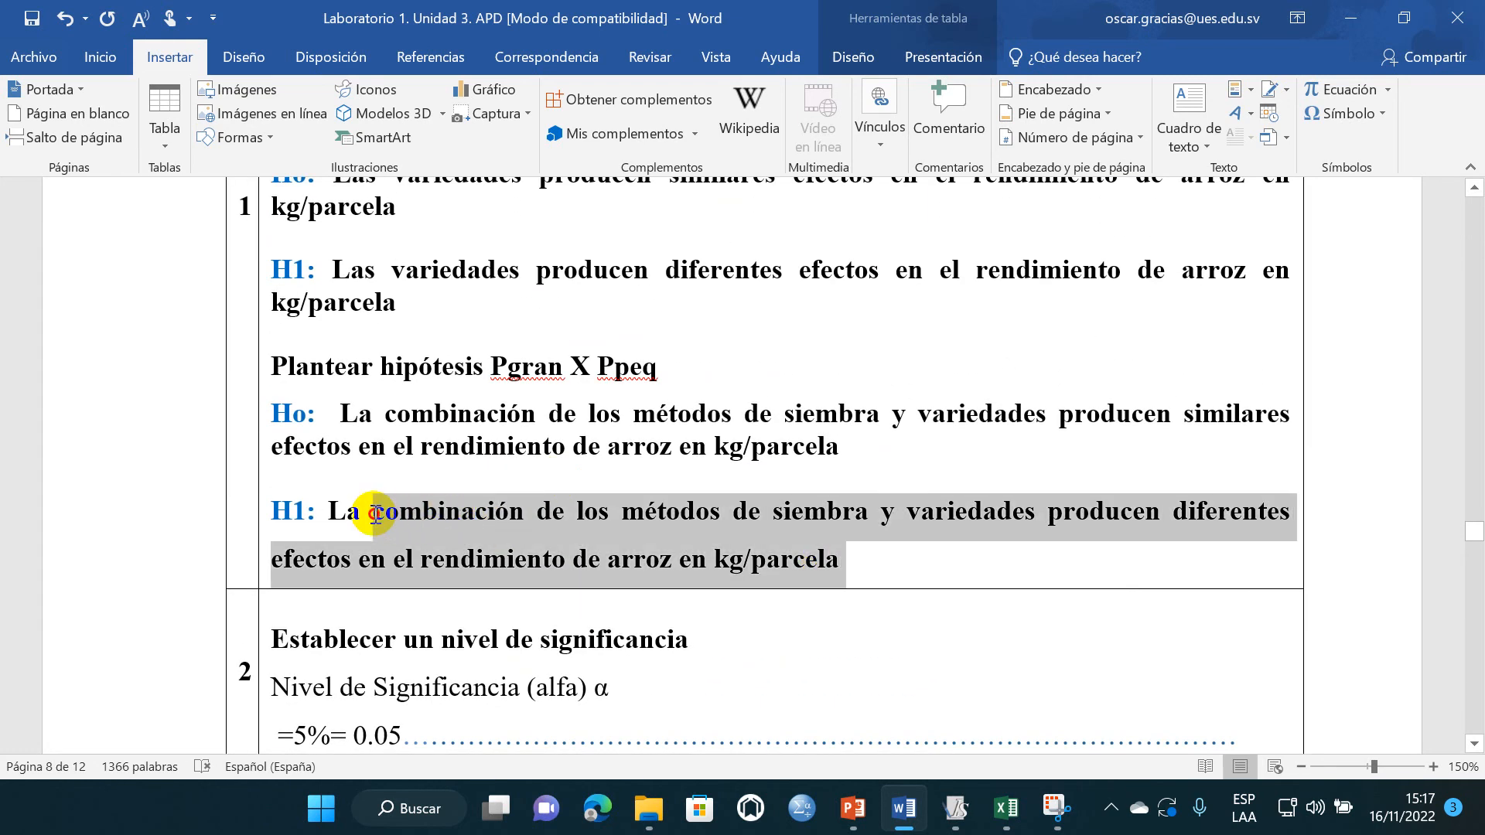
pyautogui.scroll(-20, 465, 542)
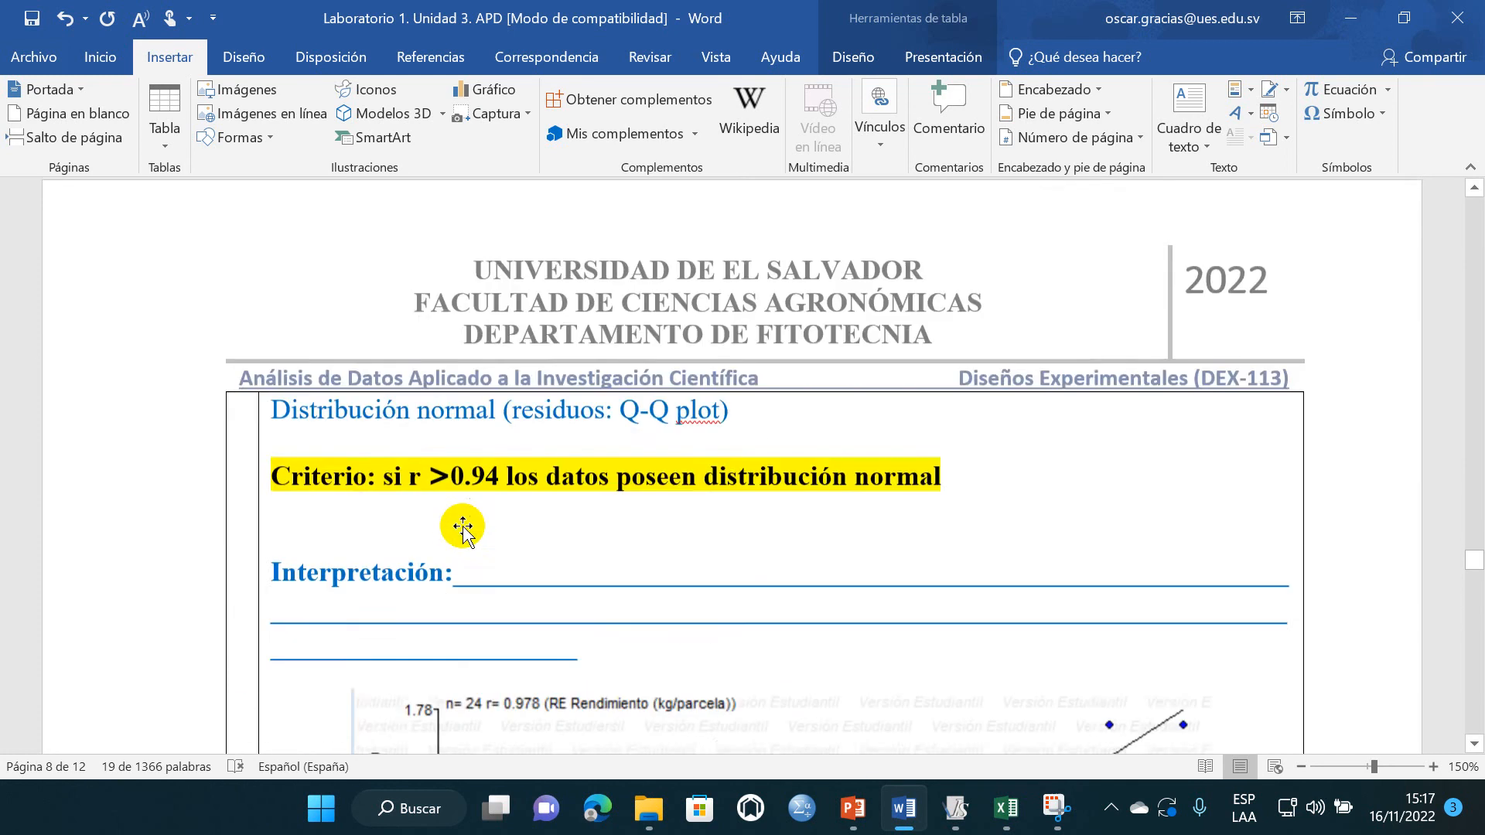
pyautogui.scroll(-20, 505, 576)
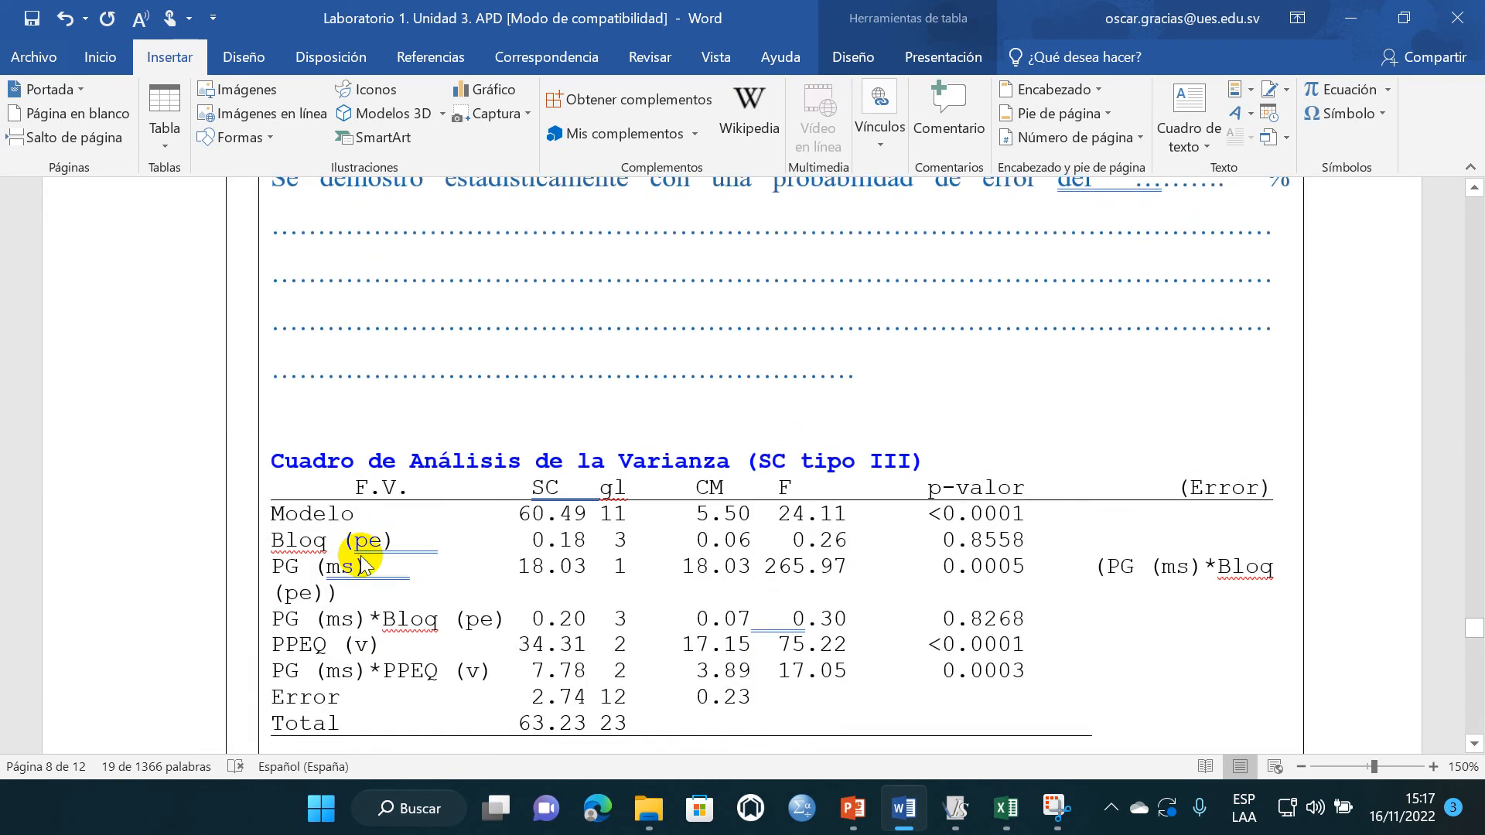
pyautogui.scroll(-8, 373, 541)
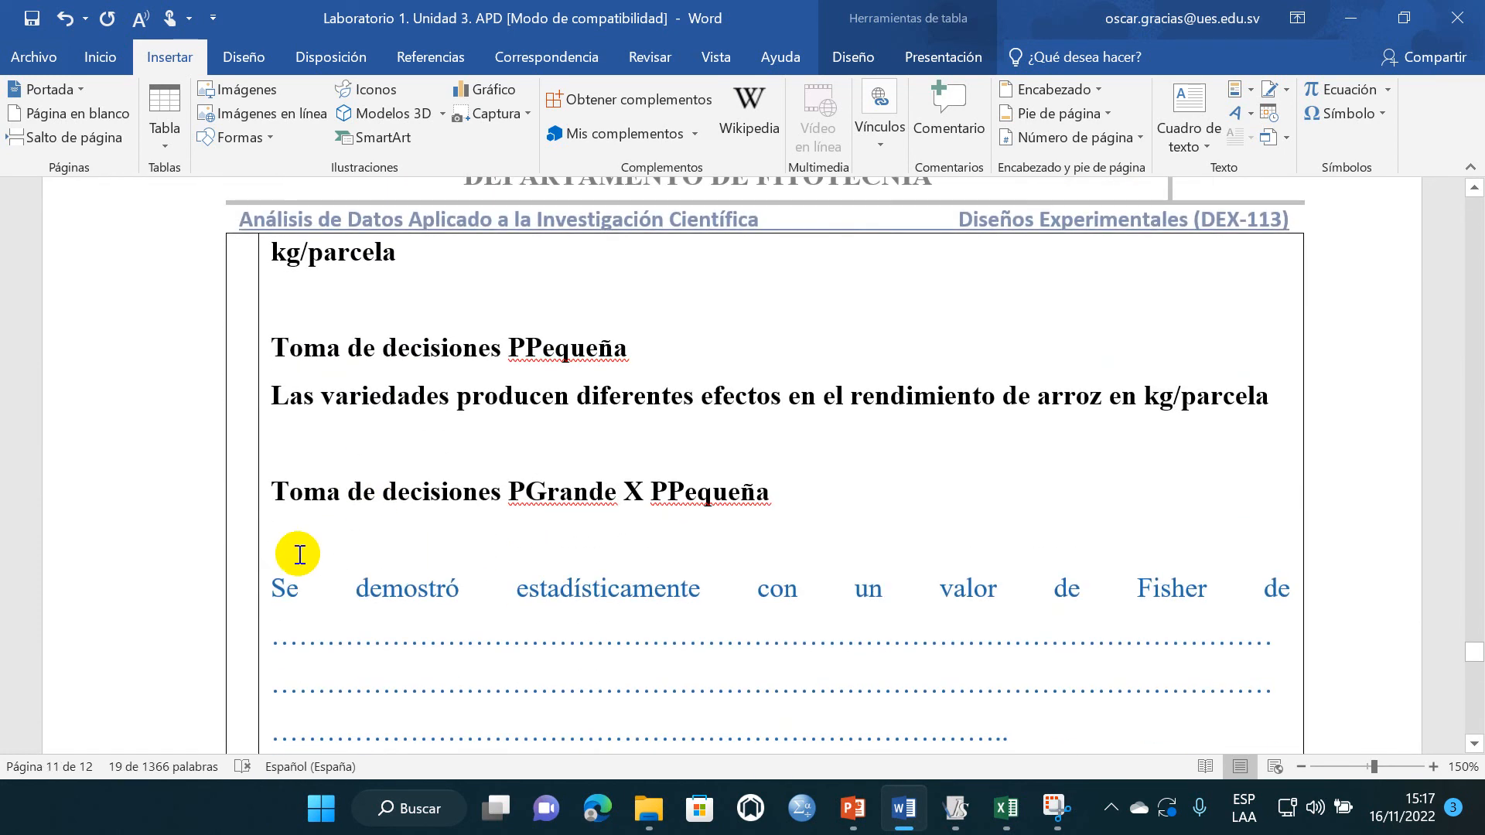
pyautogui.moveTo(272, 337); pyautogui.dragTo(673, 463)
pyautogui.write('La combinación de los métodos de siembra y variedades producen diferentes efectos en el rendimiento de arroz en kg/parcela')
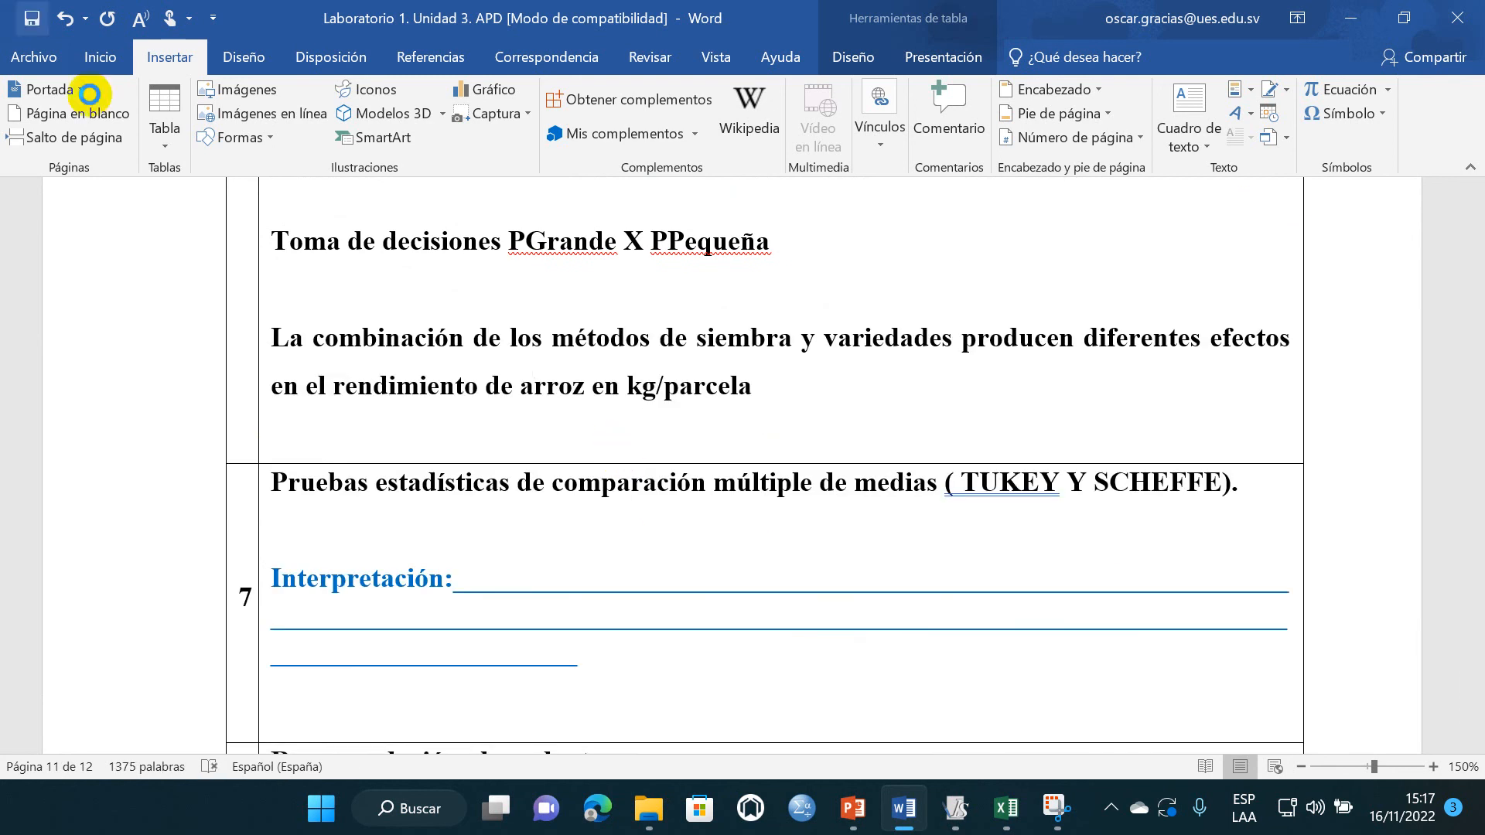
# - Delete "Y SCHEFFE" from the row 7 heading "Pruebas estadísticas de comparación múltiple de medias", leaving only TUKEY
pyautogui.scroll(-2, 467, 441)
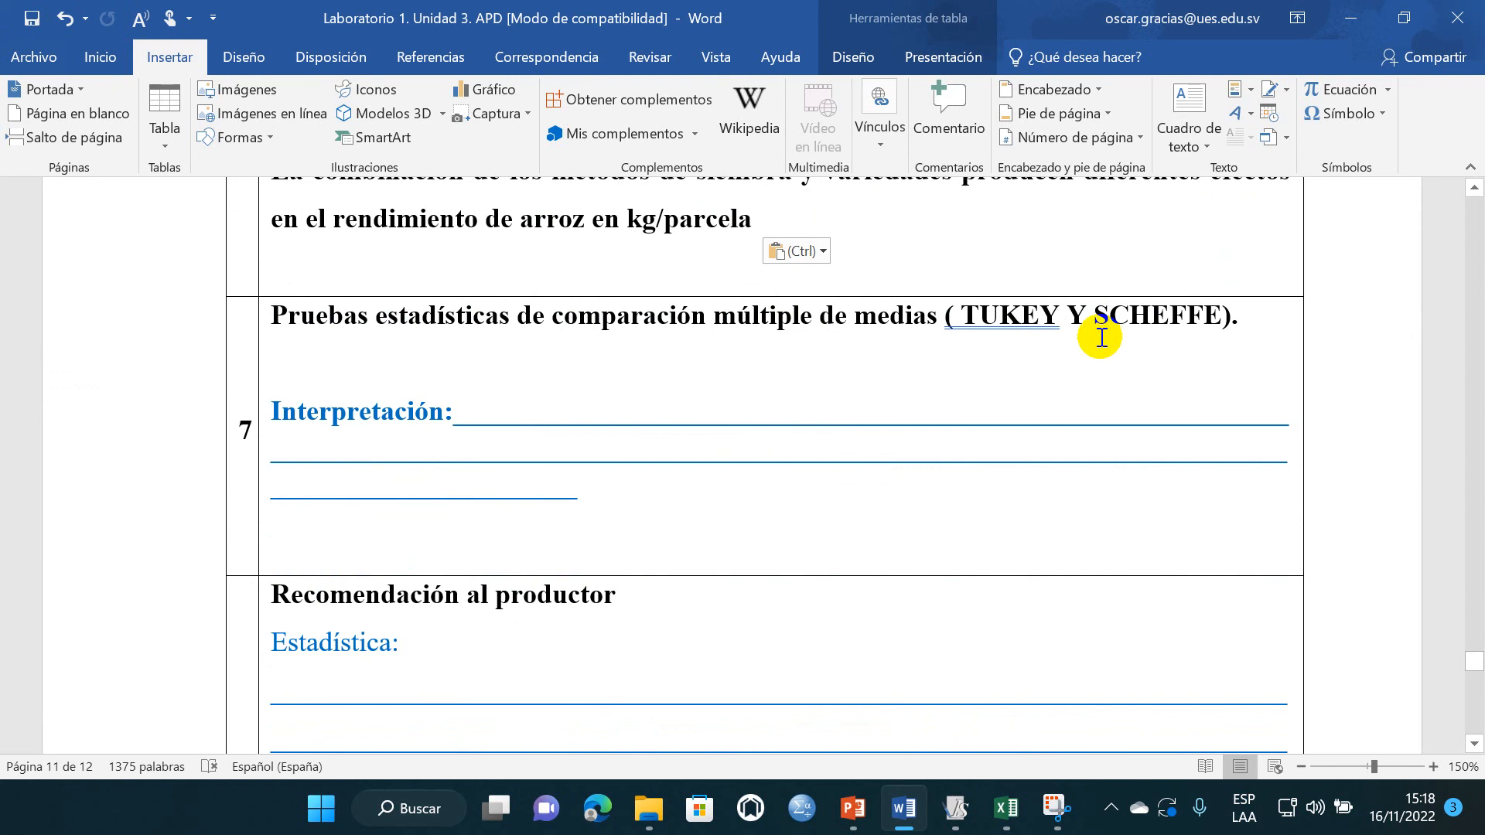
pyautogui.moveTo(1078, 317); pyautogui.dragTo(1224, 317)
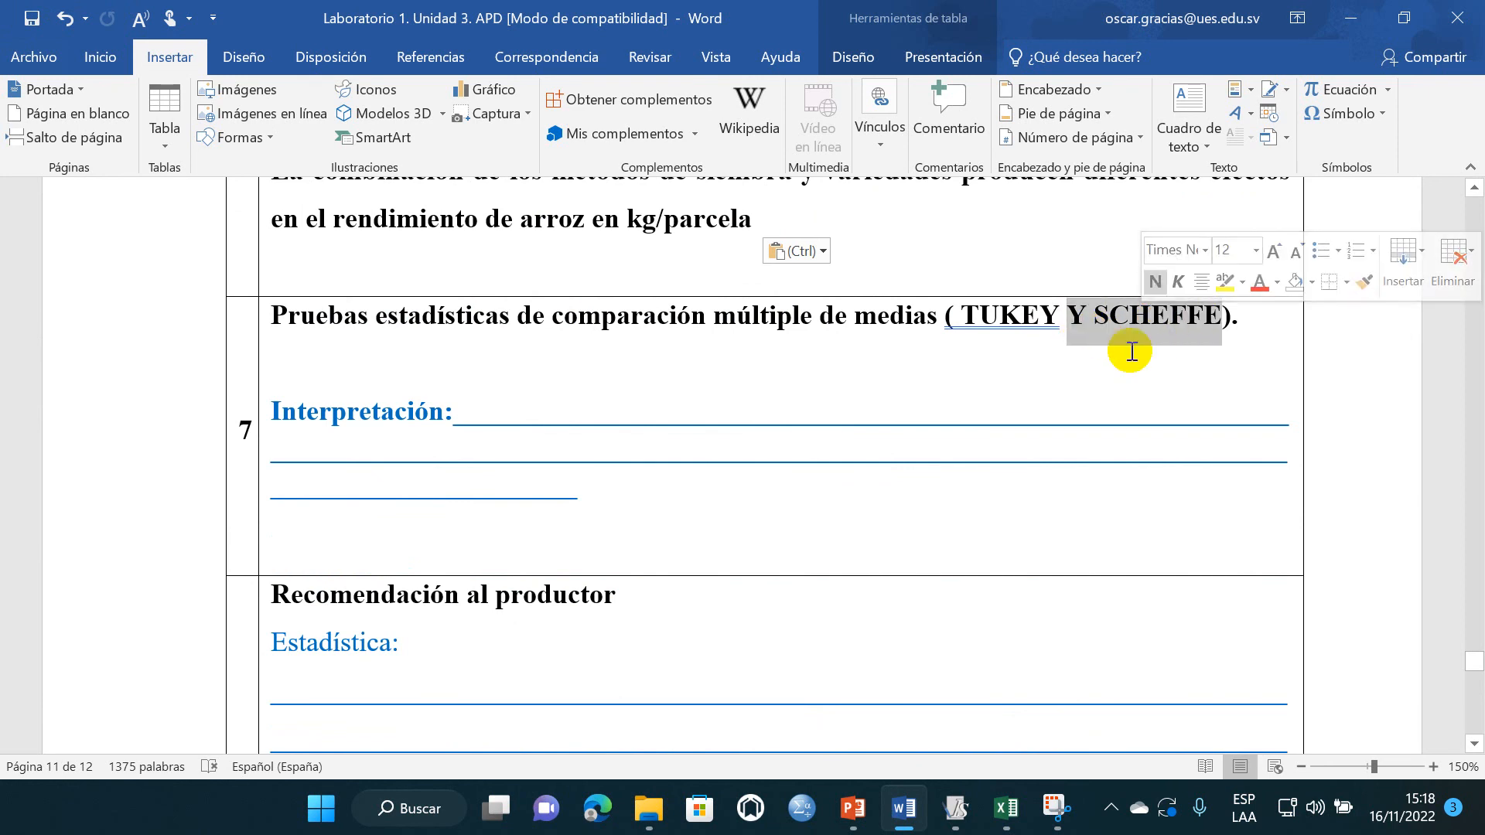
pyautogui.press('Delete')
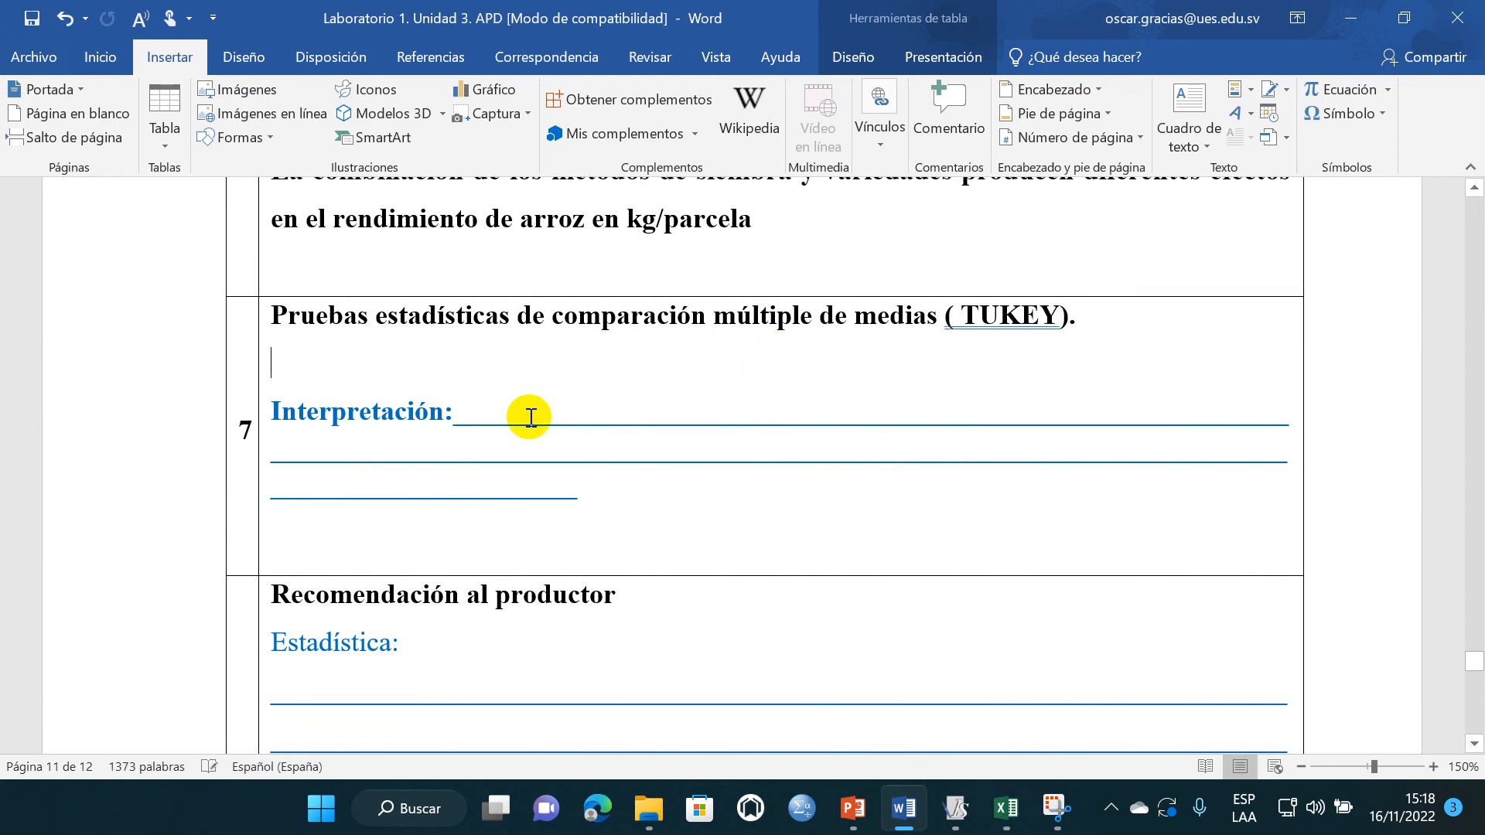
# - Copy the Tukey test results (Alfa=0.05) from InfoStat, paste them below the interpretation lines in row 7 of the Word report, and save
pyautogui.click(956, 815)
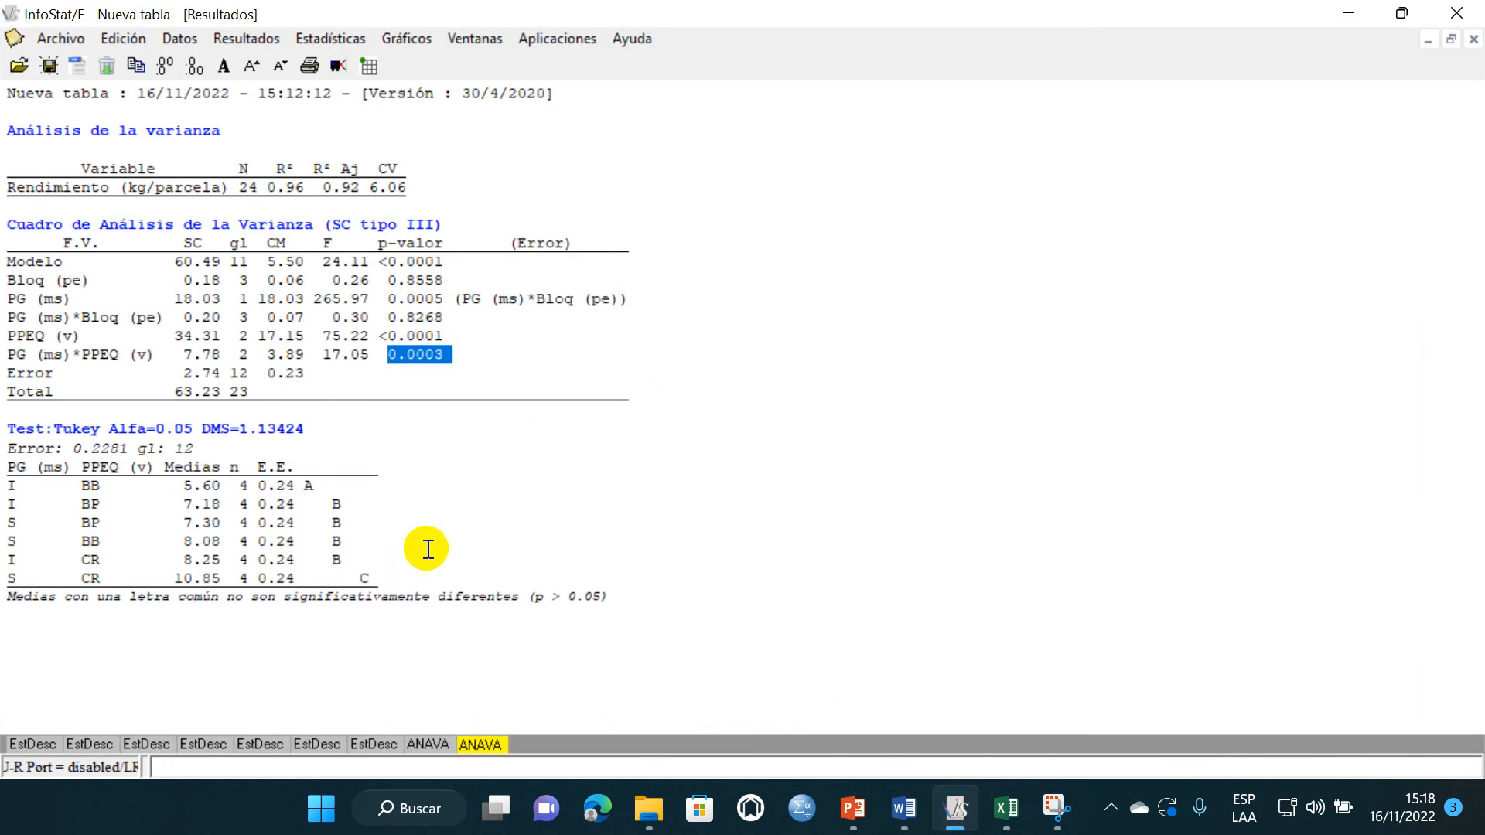
pyautogui.moveTo(640, 597); pyautogui.dragTo(57, 427)
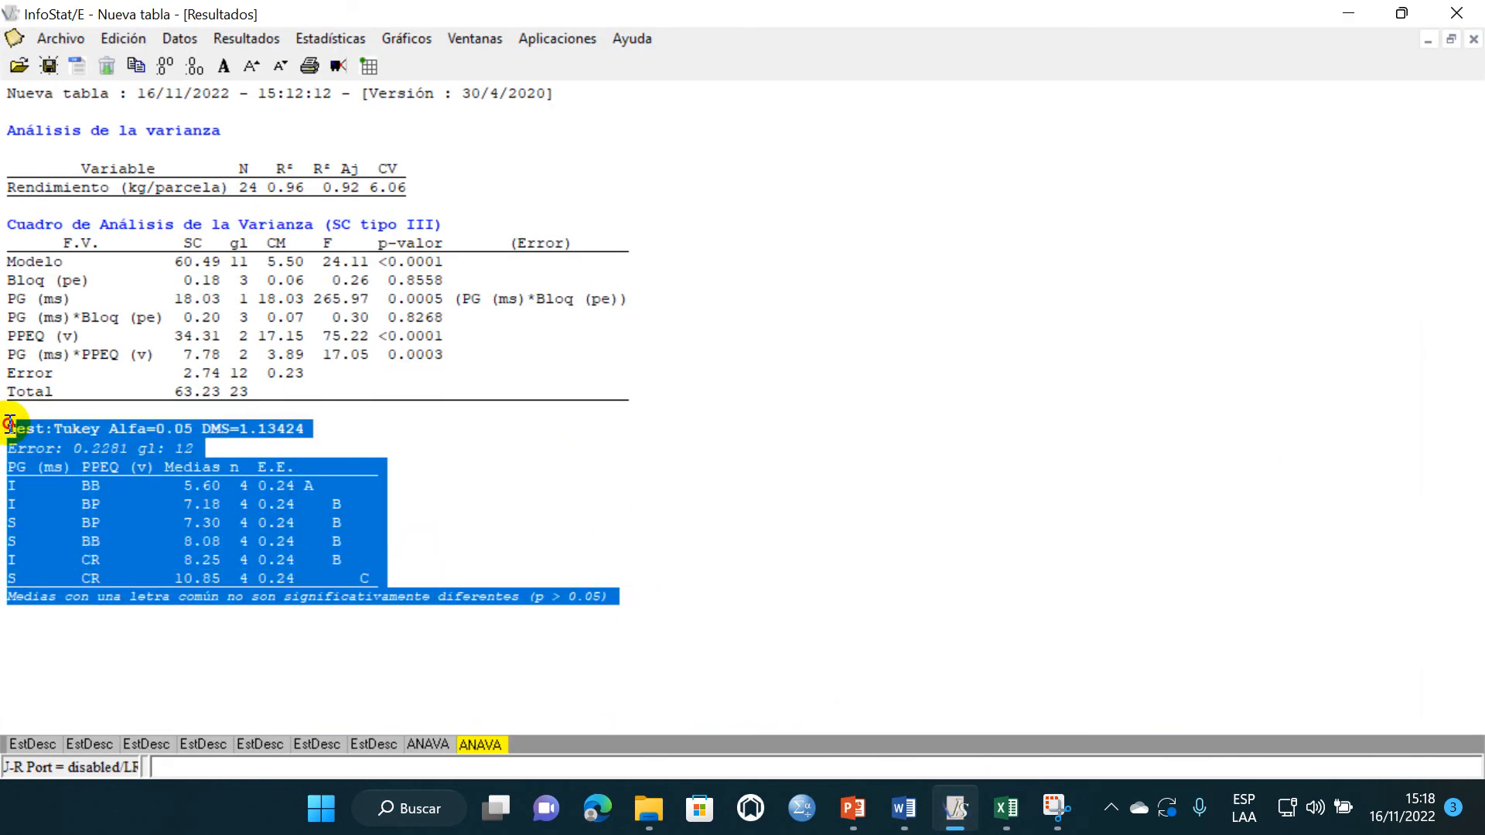
pyautogui.click(255, 538)
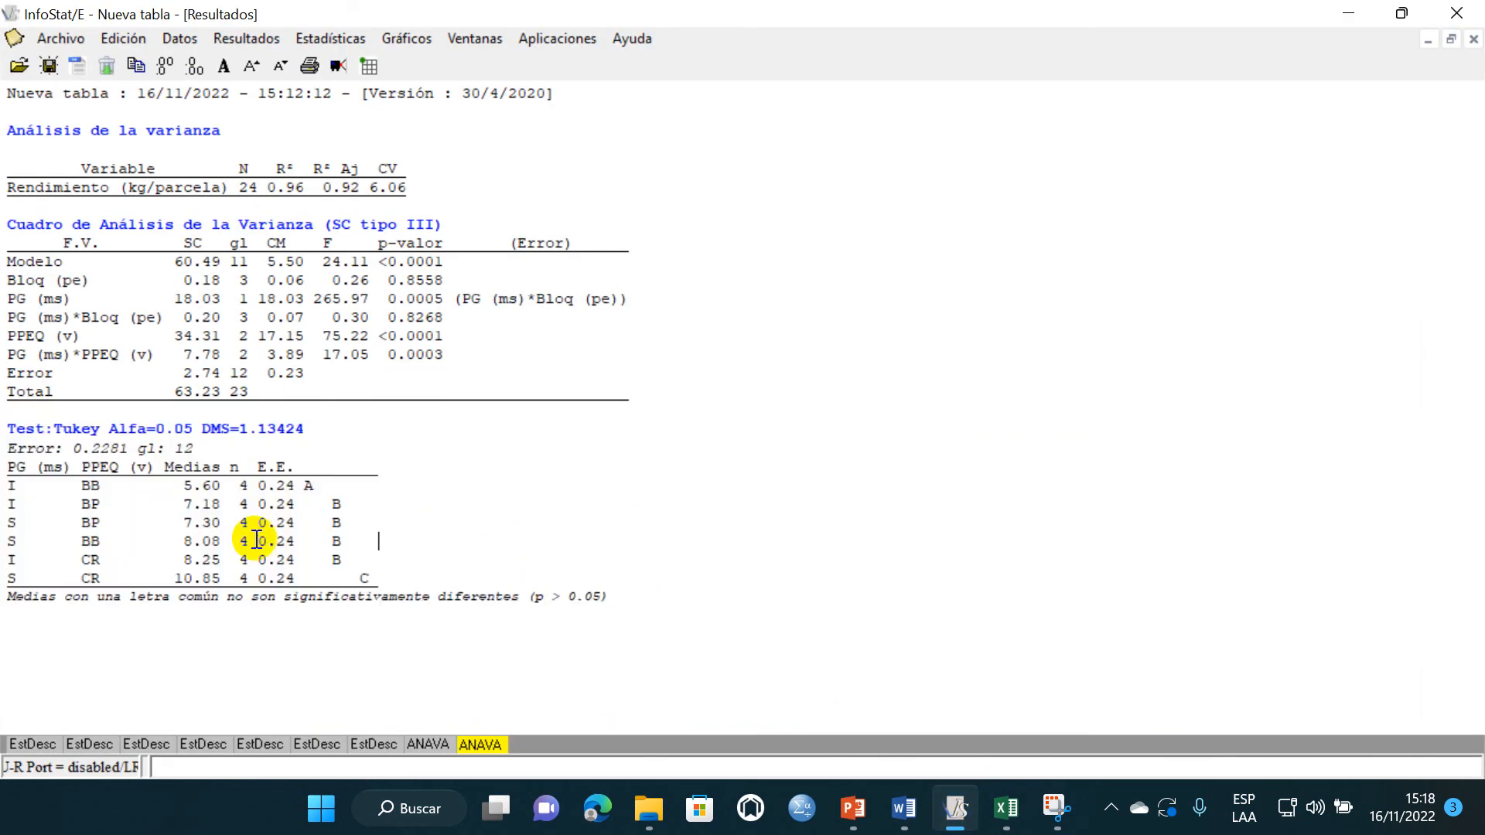
pyautogui.click(906, 813)
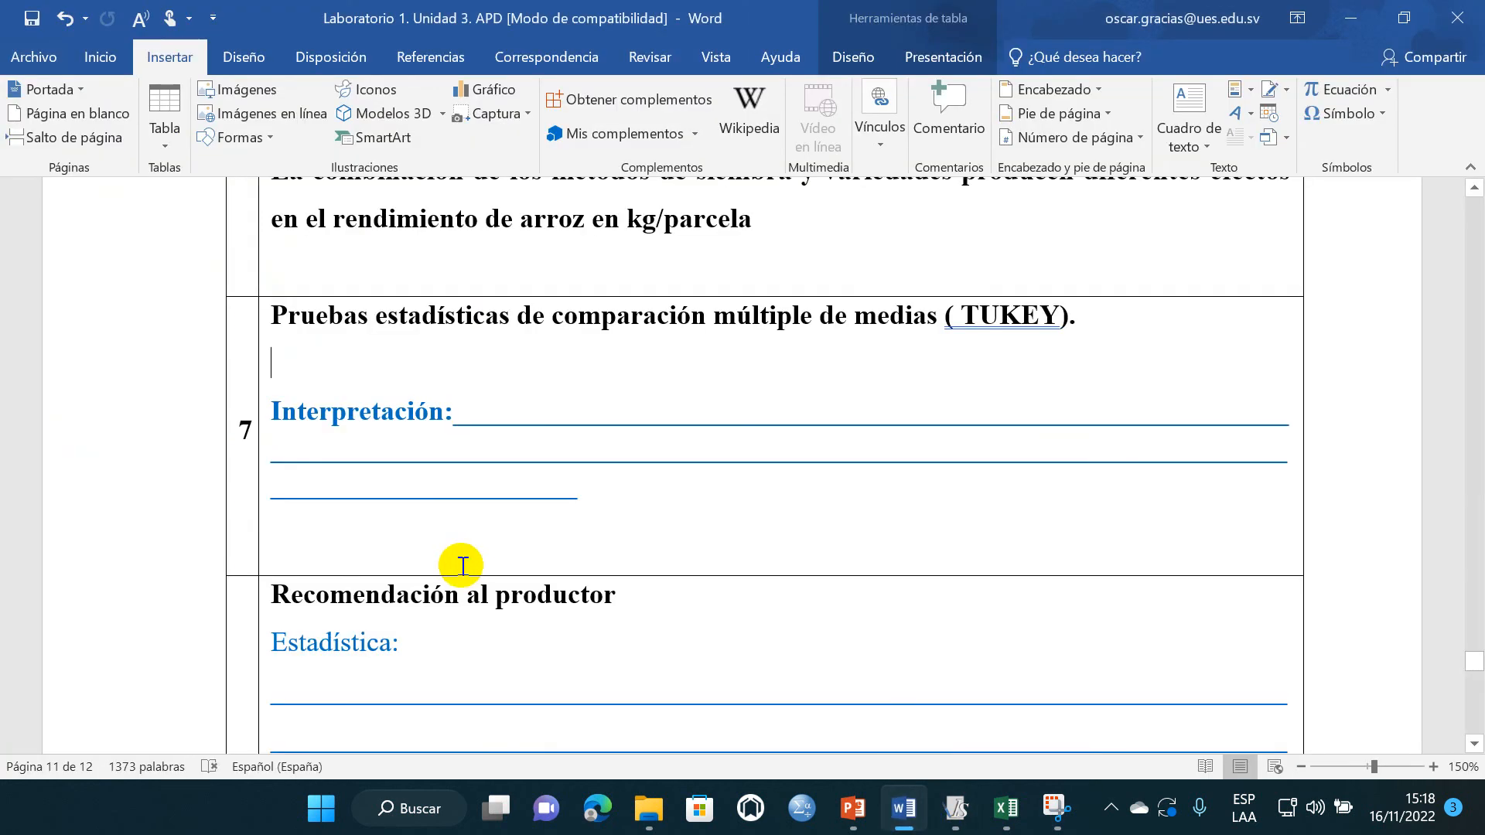
pyautogui.write('Test:Tukey Alfa=0.05 DMS=1.13424 Error: 0.2281 gl: 12 PG (ms) PPEQ (v) Medias n E.E. I BB 5.60 4 0.24 A I BP 7.18 4 0.24 B S BP 7.30 4 0.24 B S BB 8.08 4 0.24 B I CR 8.25 4 0.24 B S CR 10.85 4 0.24 C Medias con una letra común no son significativamente diferentes (p > 0.05)')
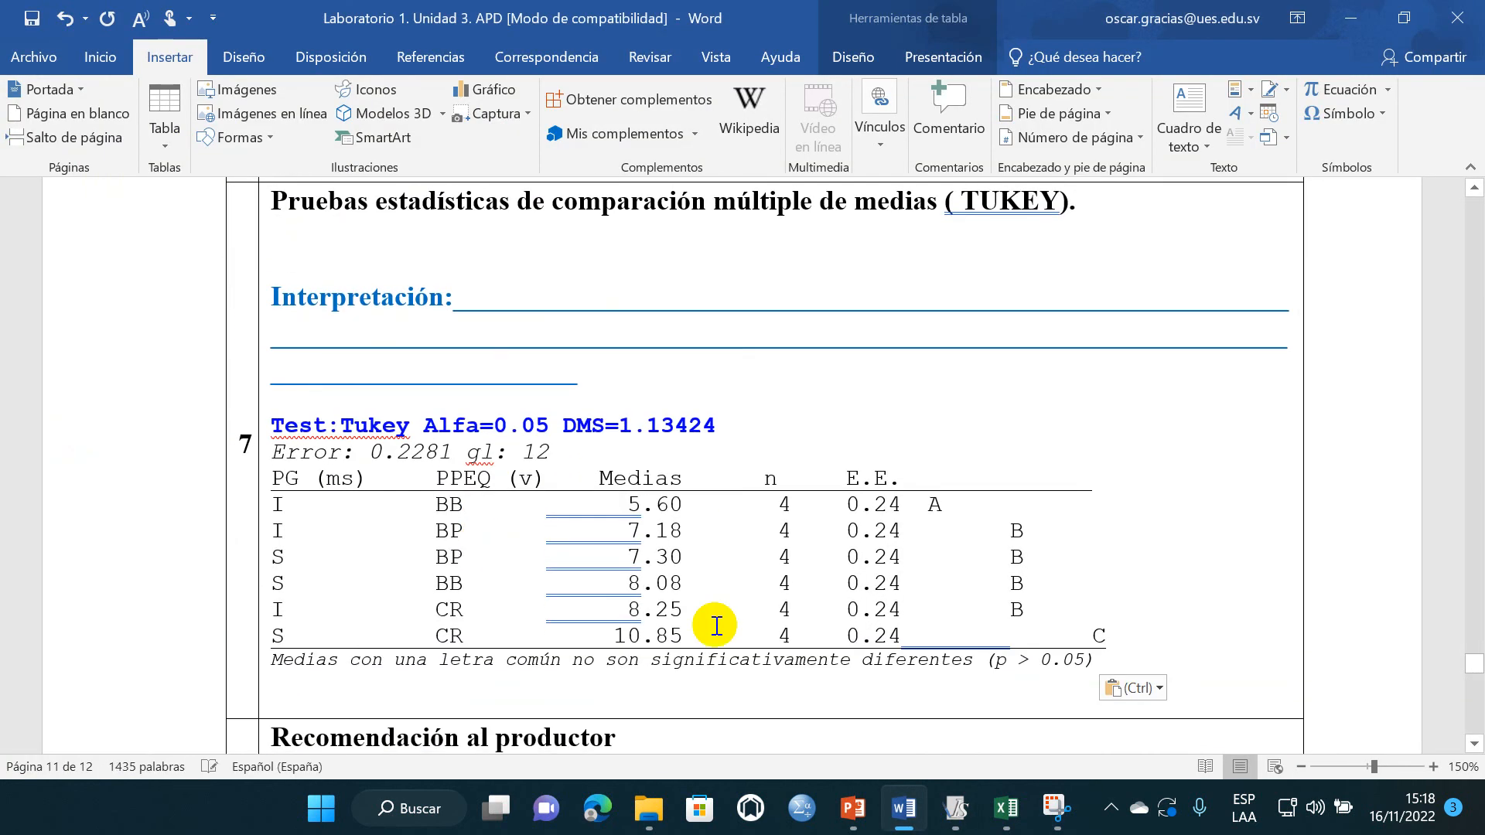
pyautogui.click(32, 24)
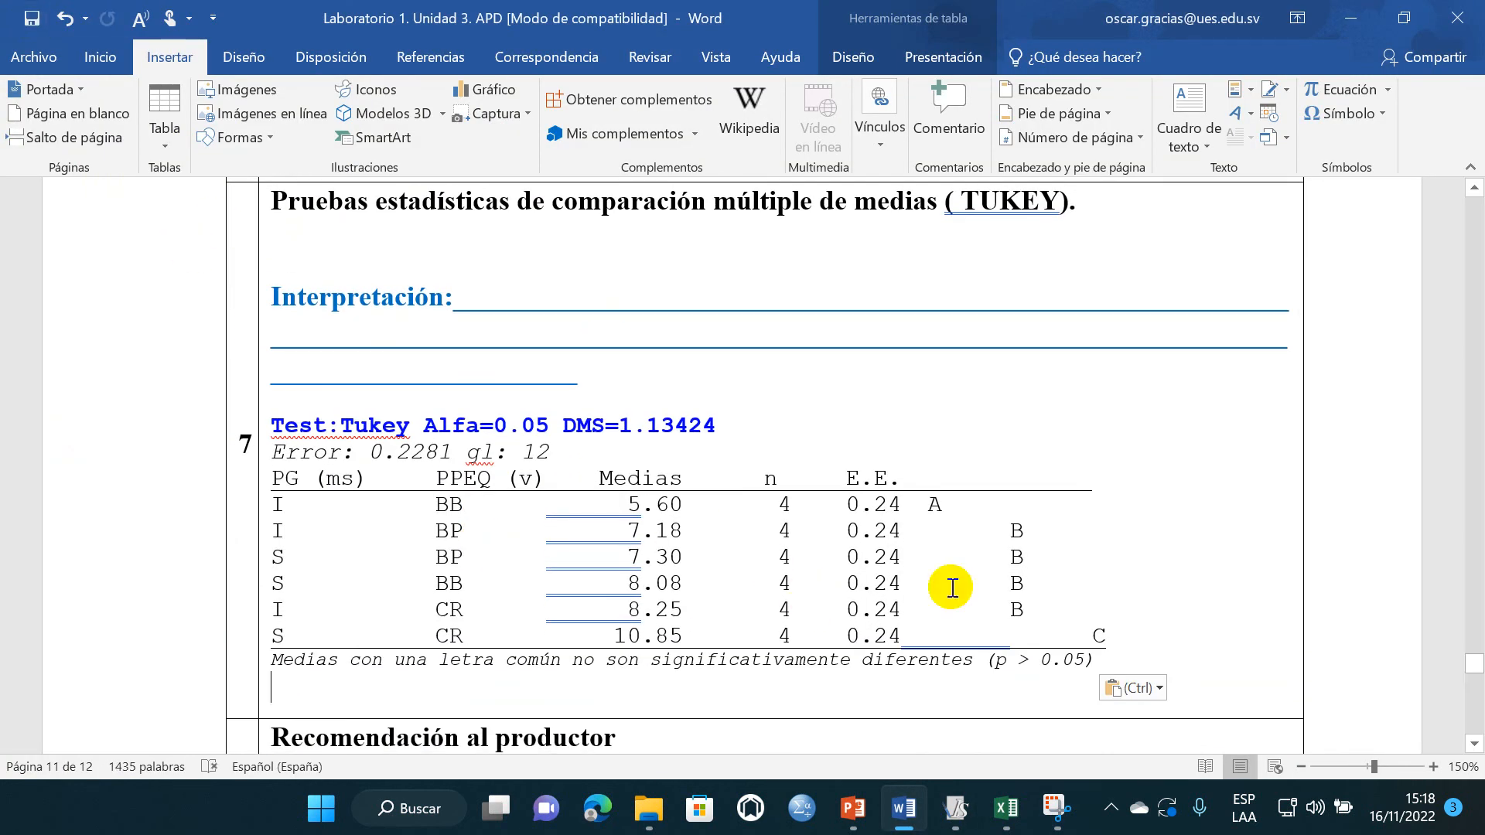
# - Examine the pasted Tukey table, comparing the S-CR and I-CR rows and the treatments that share the letter B
pyautogui.scroll(1, 464, 546)
pyautogui.scroll(-3, 567, 571)
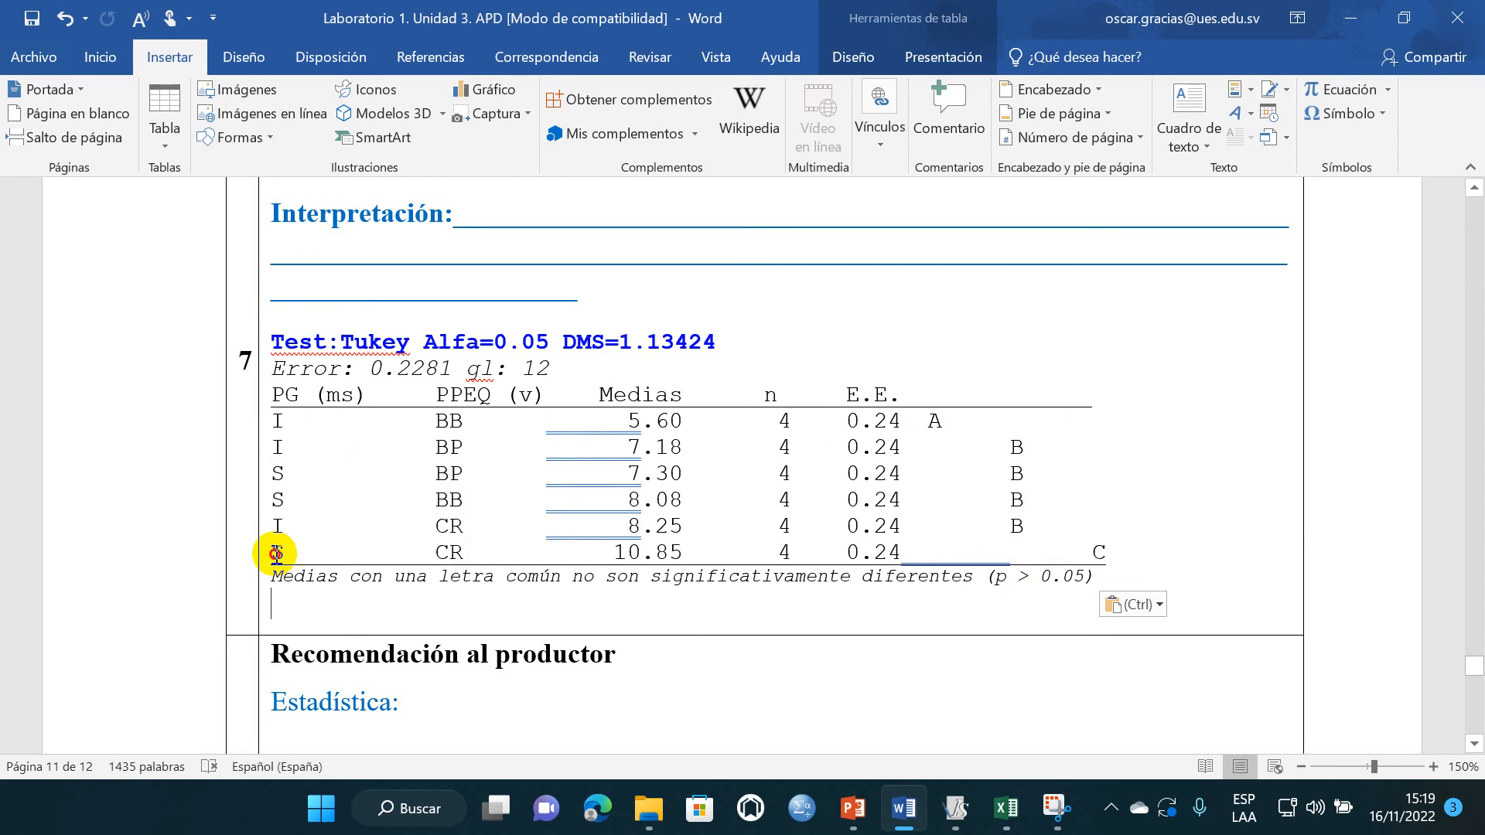
pyautogui.moveTo(276, 553); pyautogui.dragTo(1104, 550)
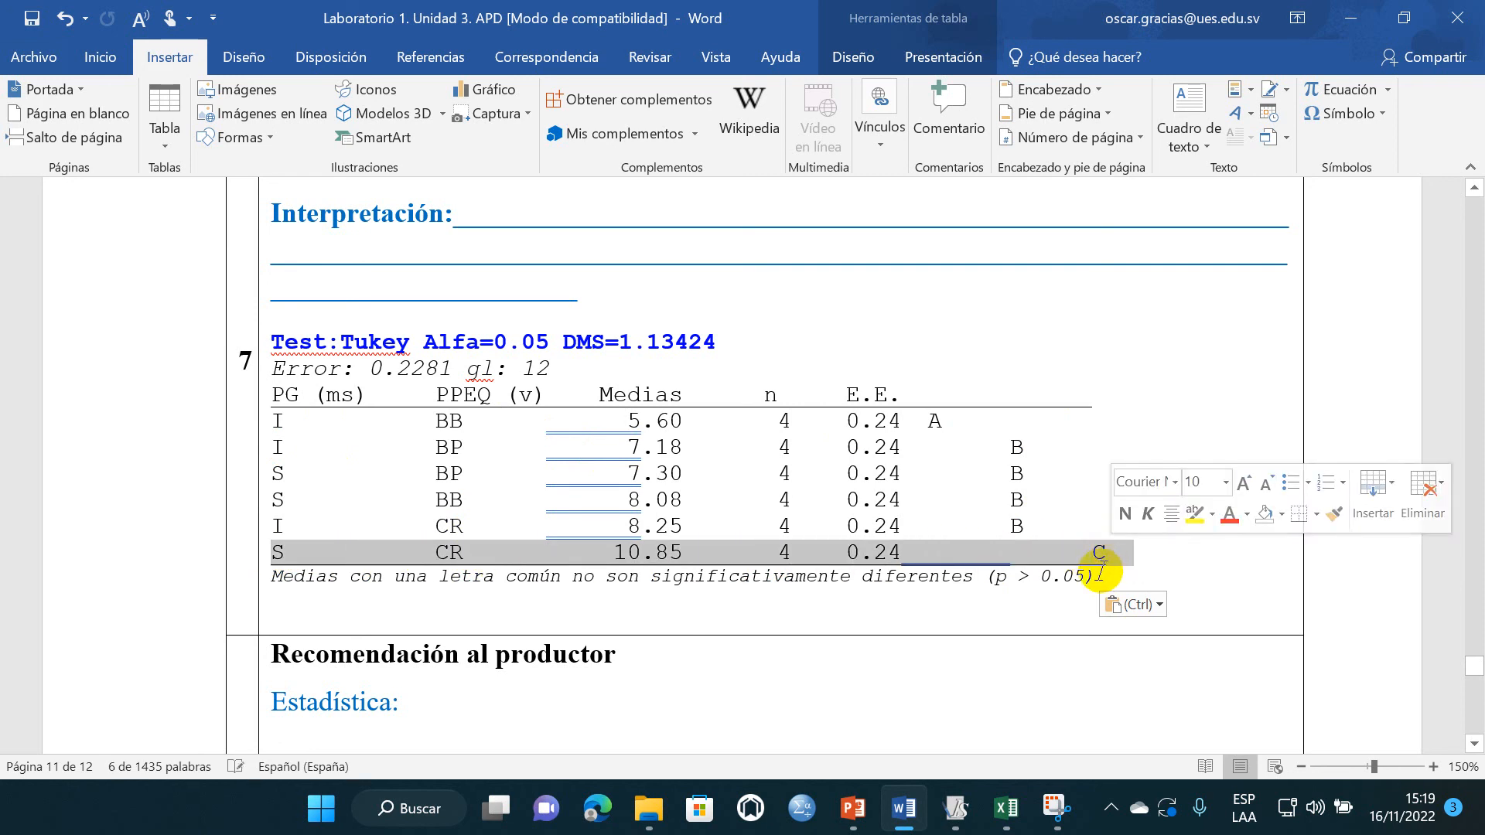
pyautogui.click(1032, 534)
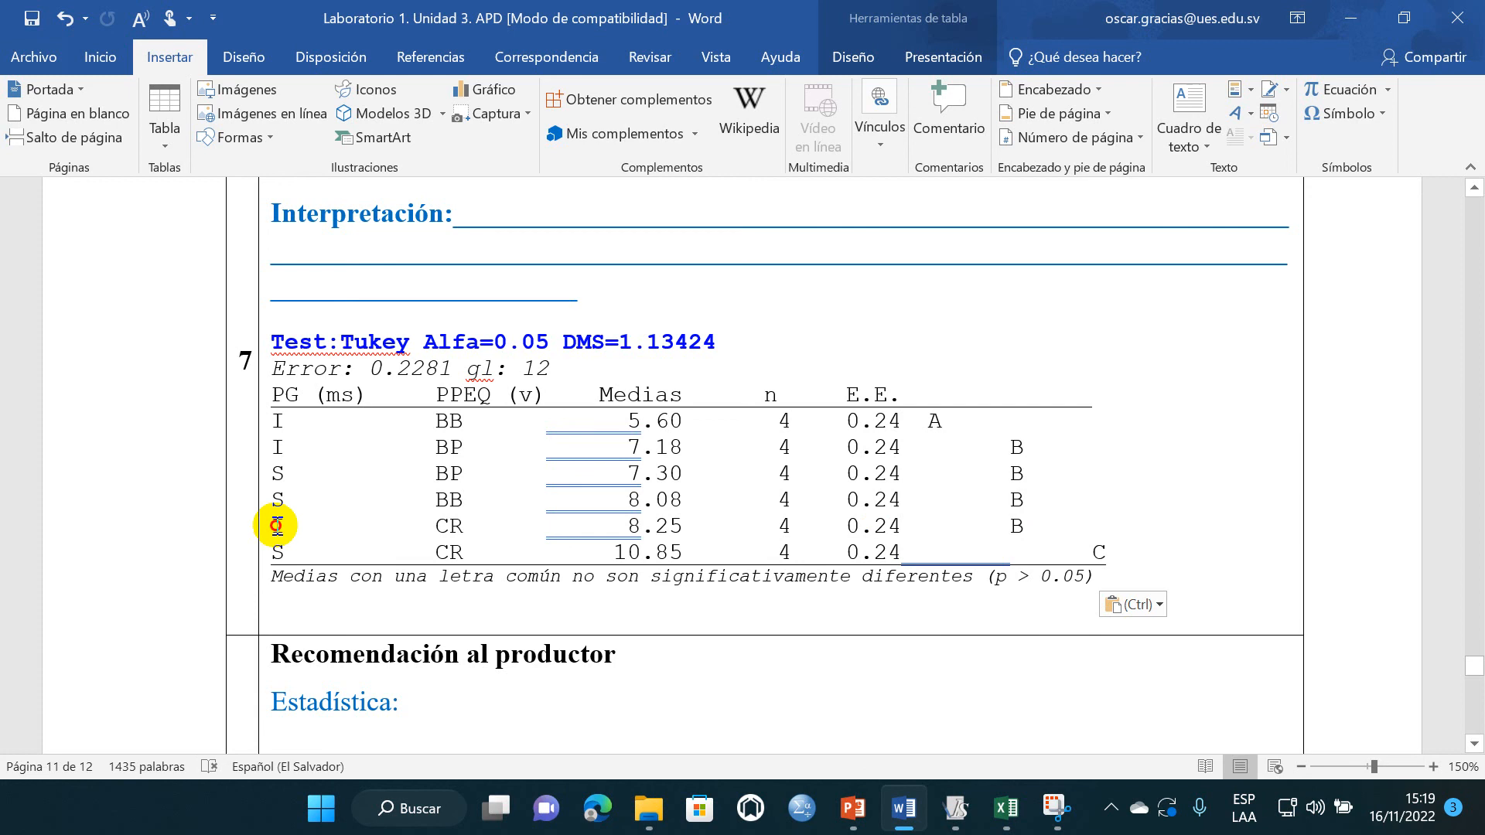
pyautogui.moveTo(277, 526); pyautogui.dragTo(1045, 542)
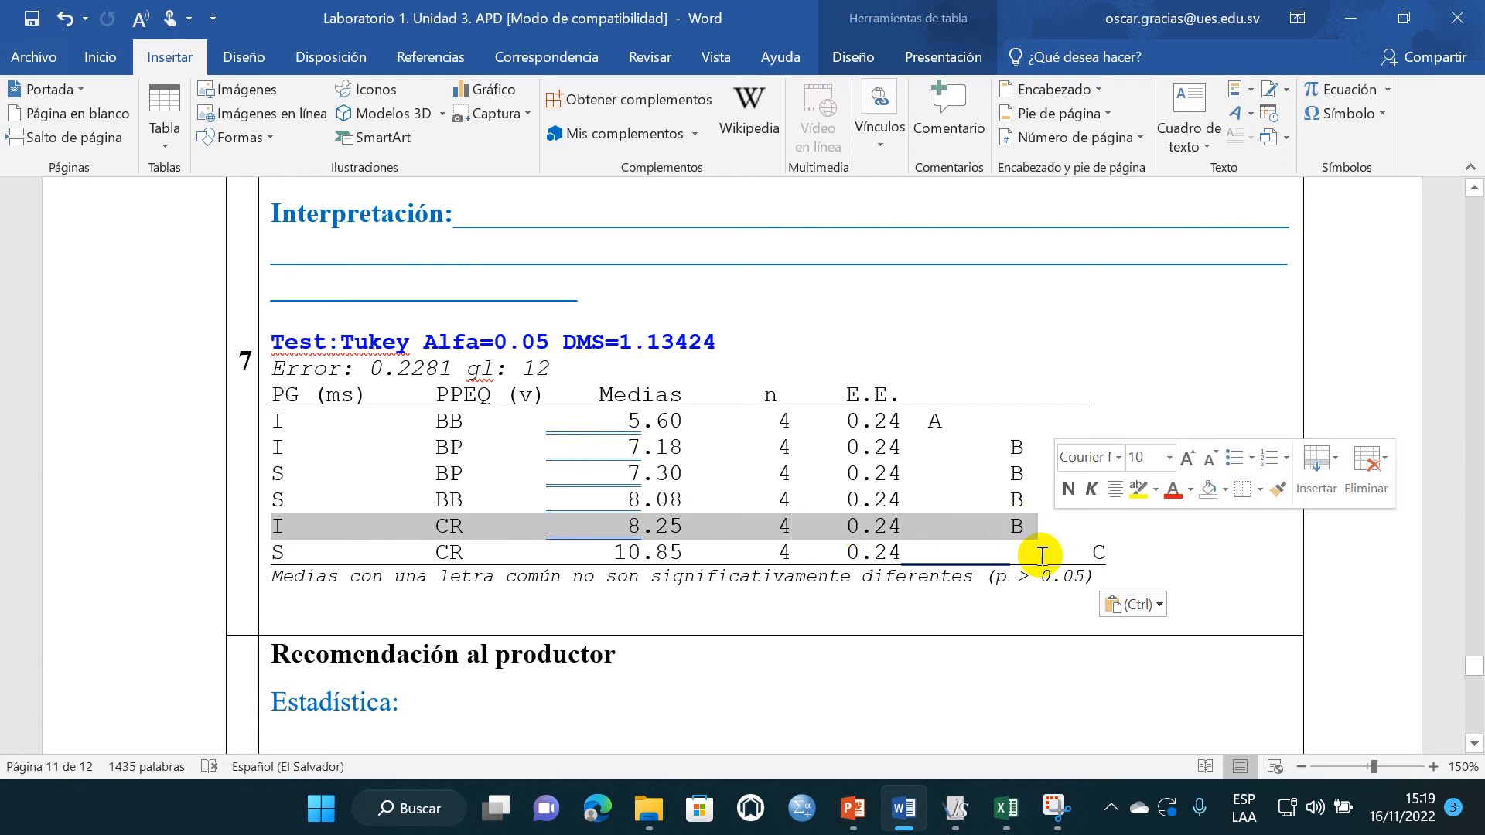
pyautogui.click(462, 546)
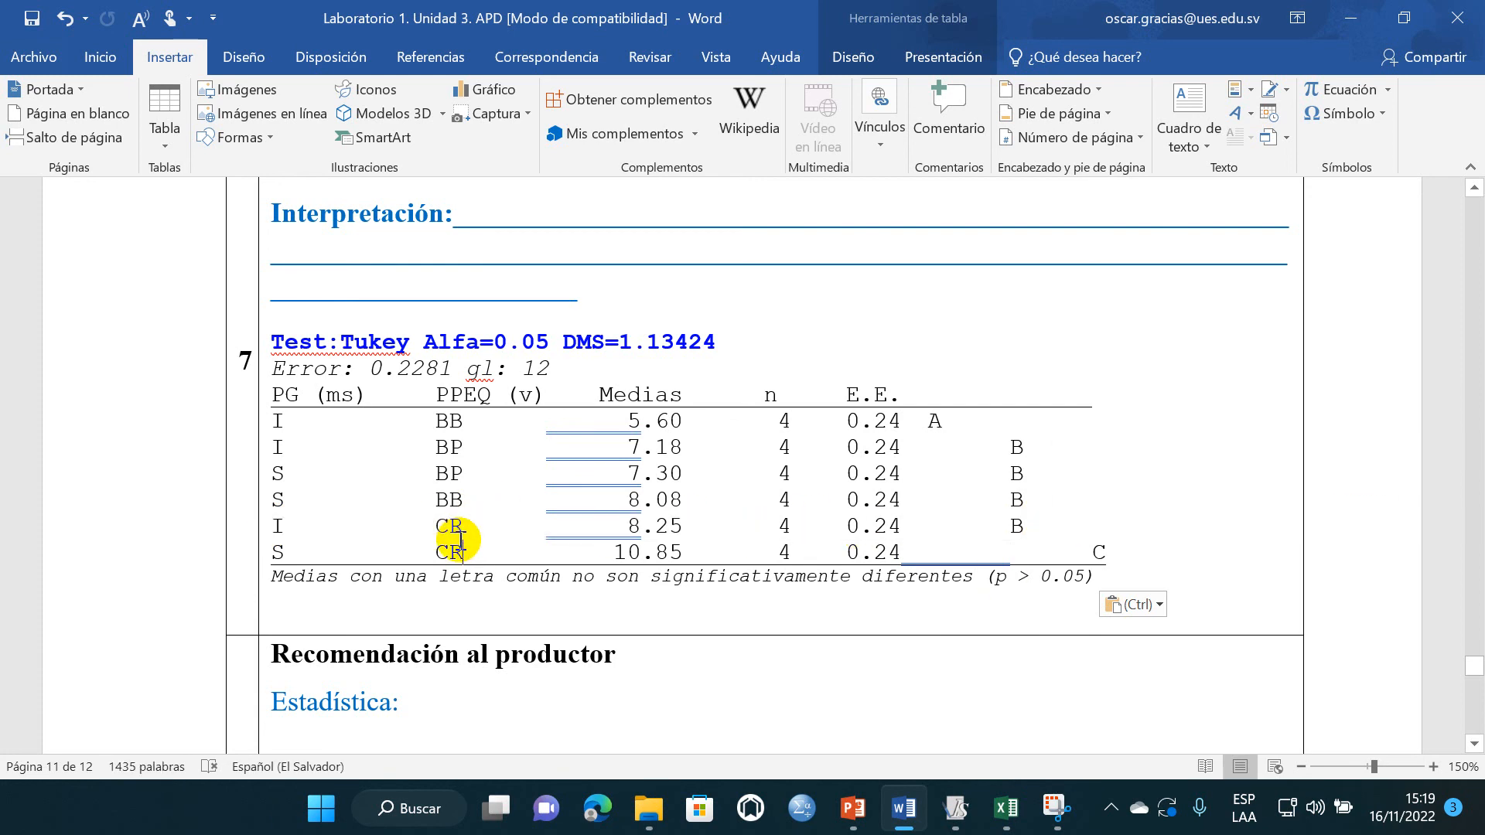
pyautogui.scroll(-2, 462, 542)
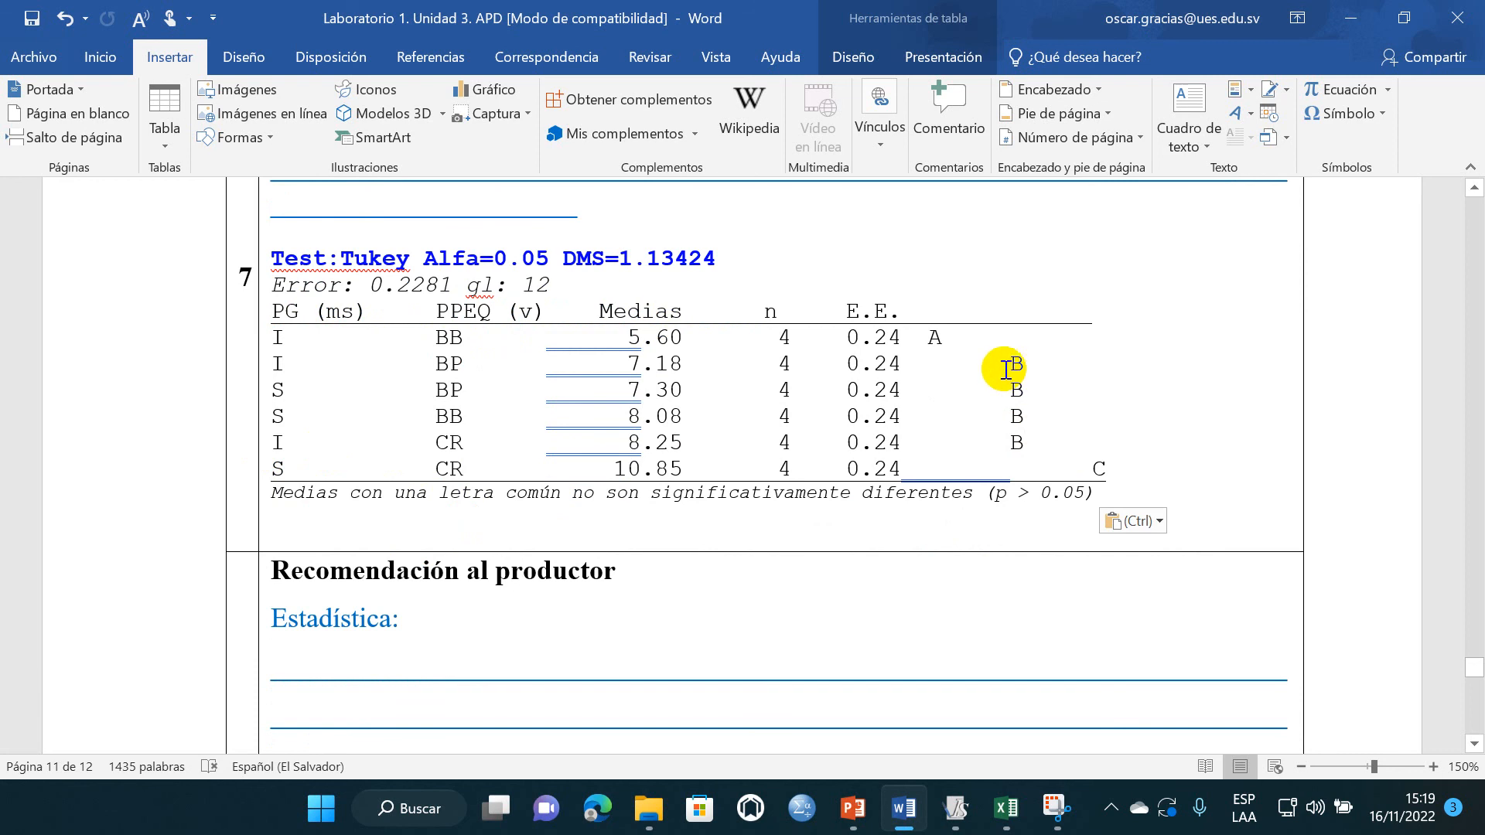
pyautogui.moveTo(1006, 366); pyautogui.dragTo(1023, 443)
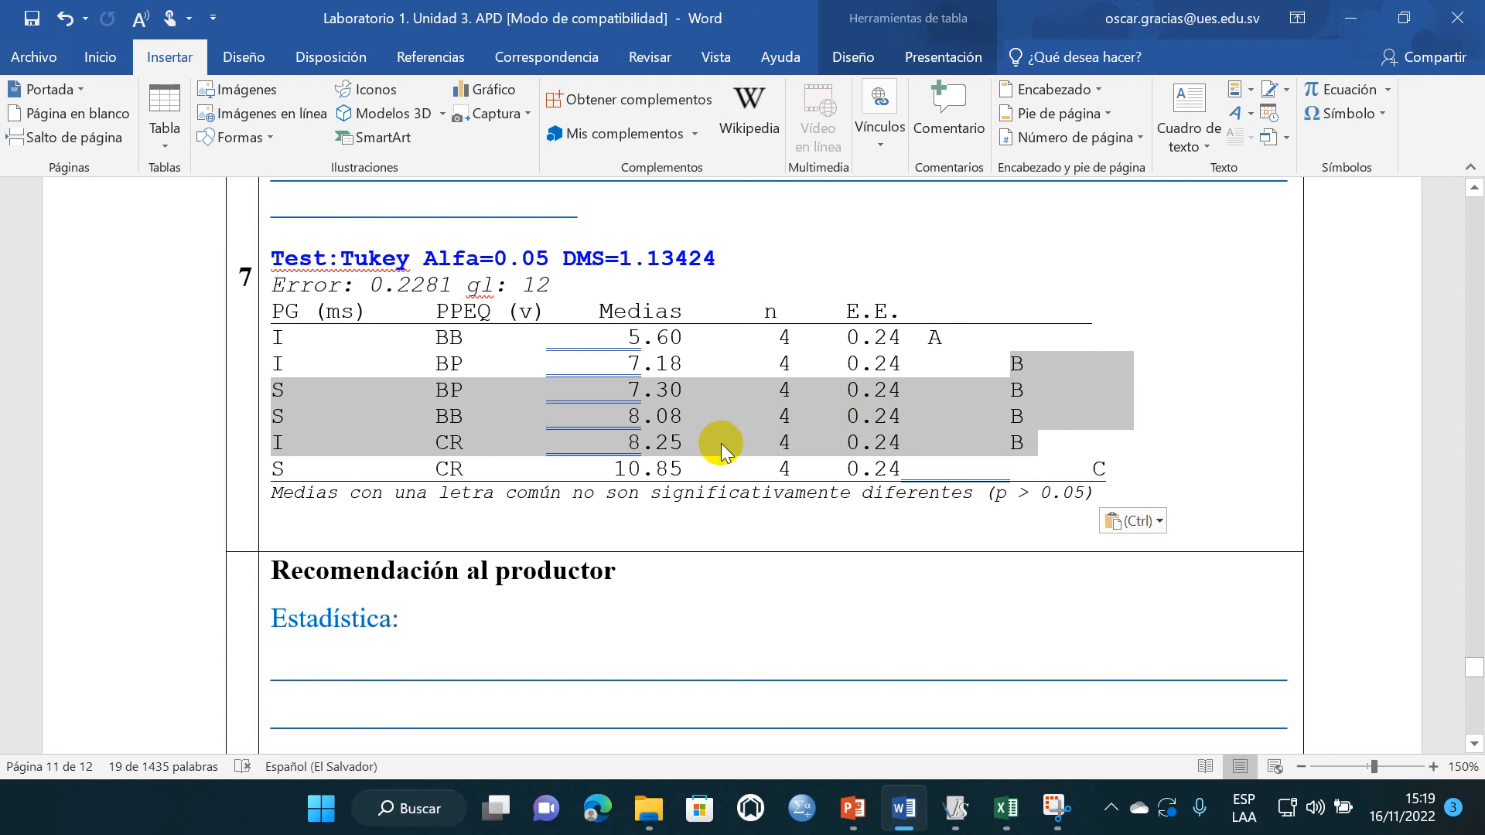
pyautogui.scroll(-2, 619, 507)
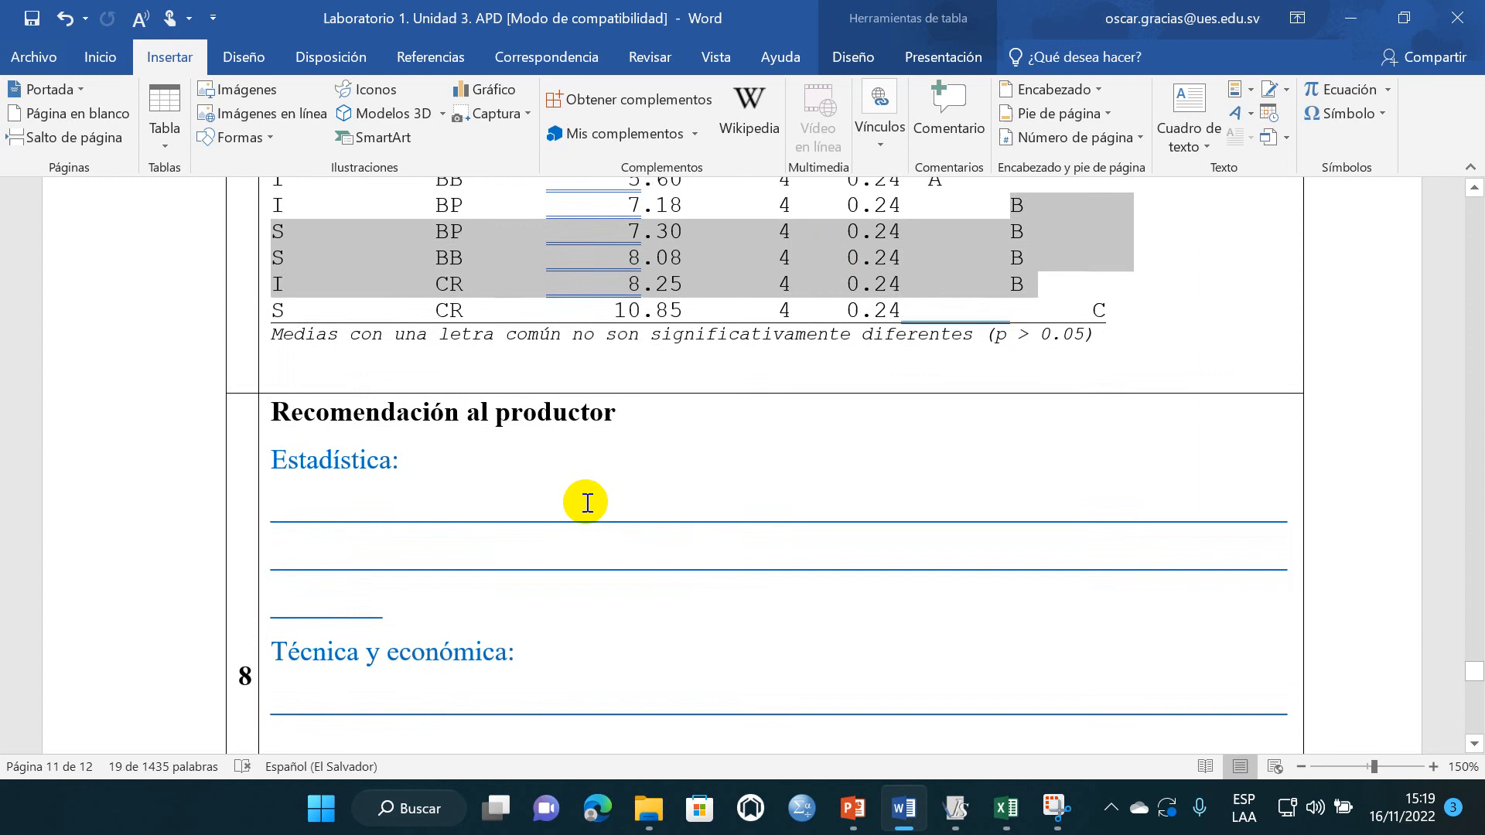
# - Review the row 9 prompt on concluding about the research, the experimental design and the statistical tests
pyautogui.click(491, 457)
pyautogui.scroll(-2, 487, 464)
pyautogui.scroll(-7, 483, 468)
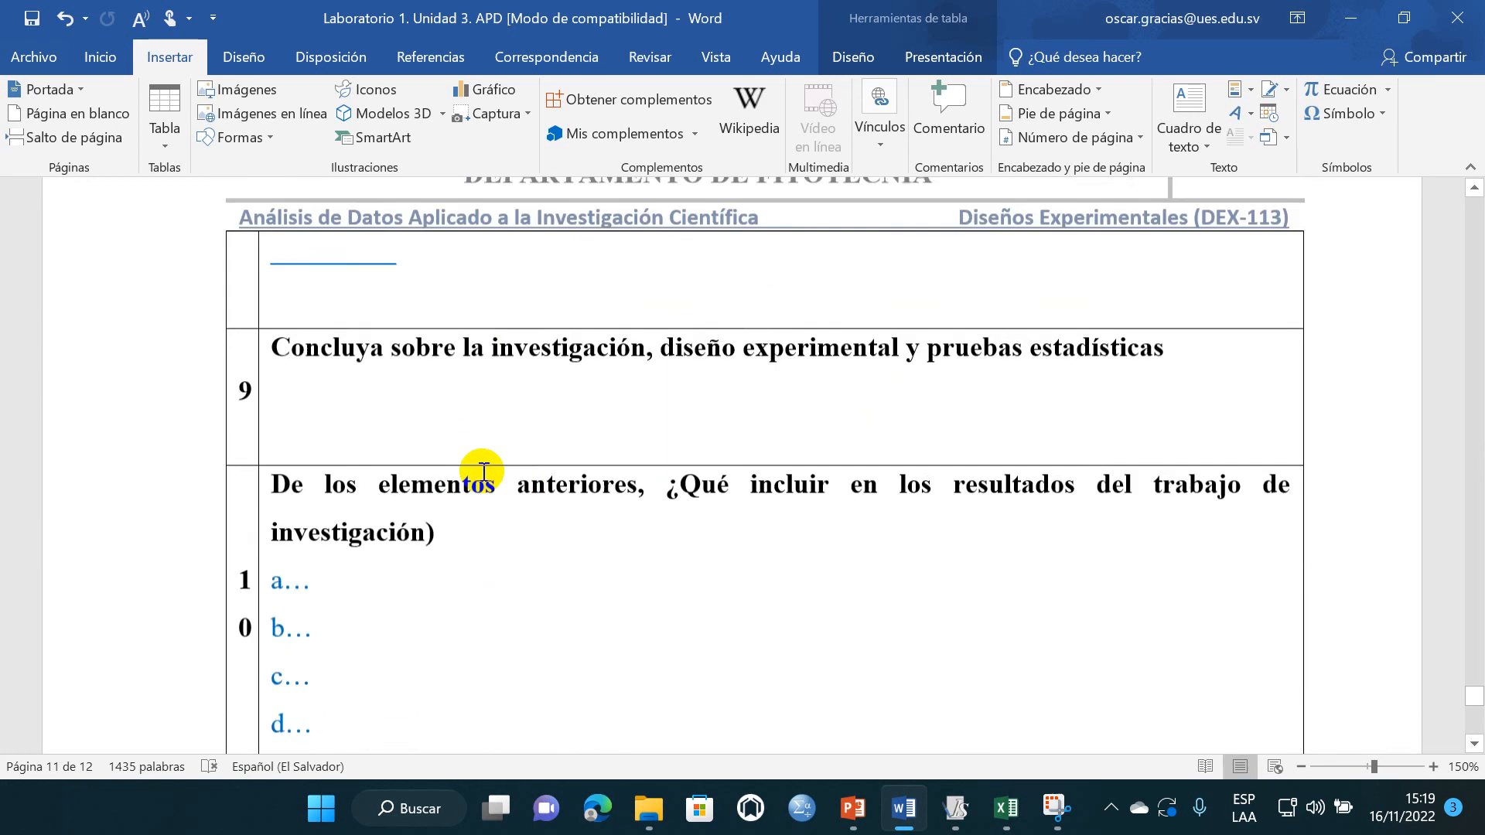
pyautogui.click(389, 337)
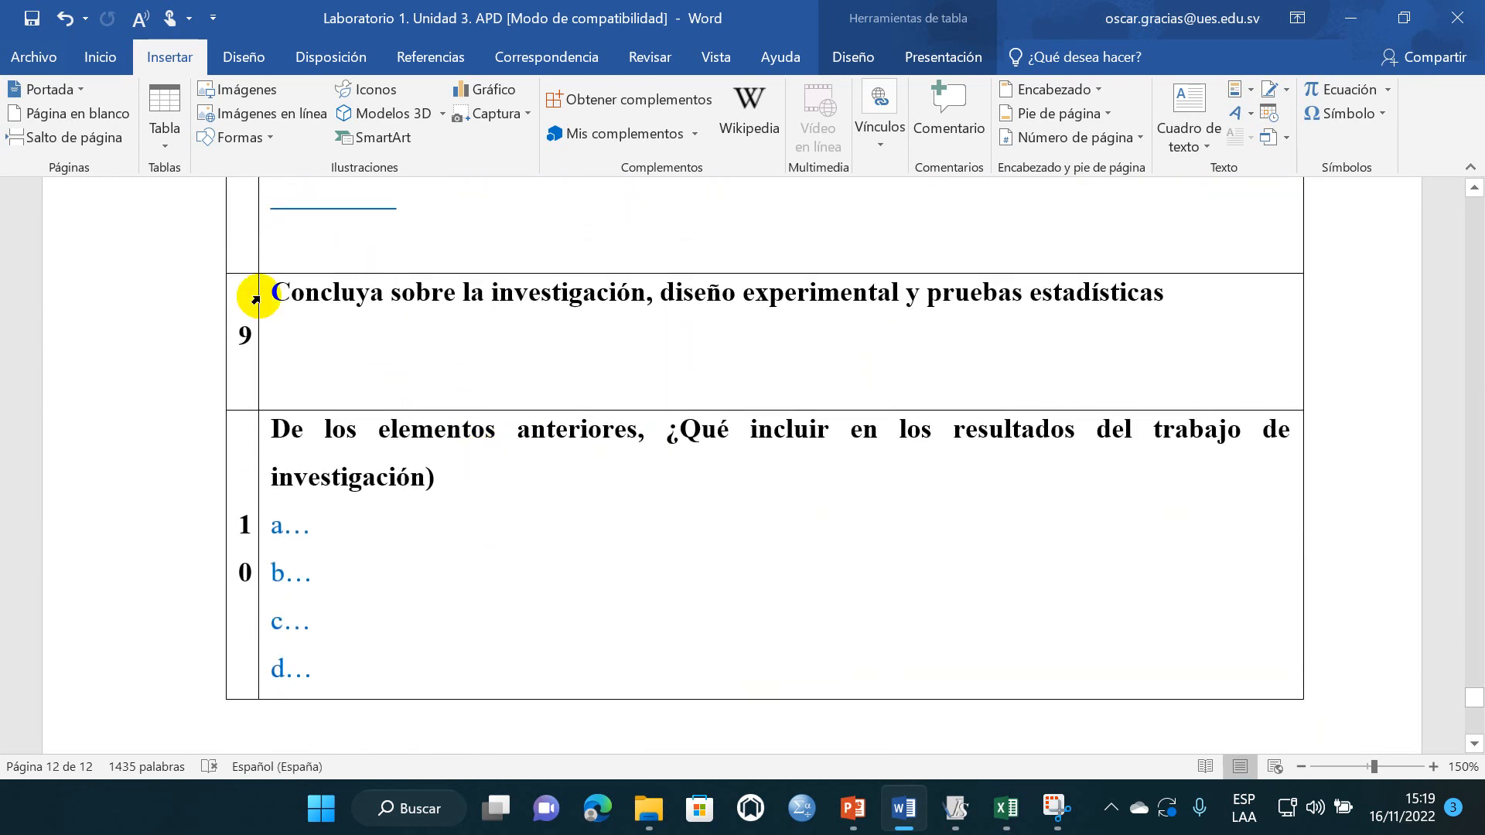
pyautogui.moveTo(279, 293); pyautogui.dragTo(613, 299)
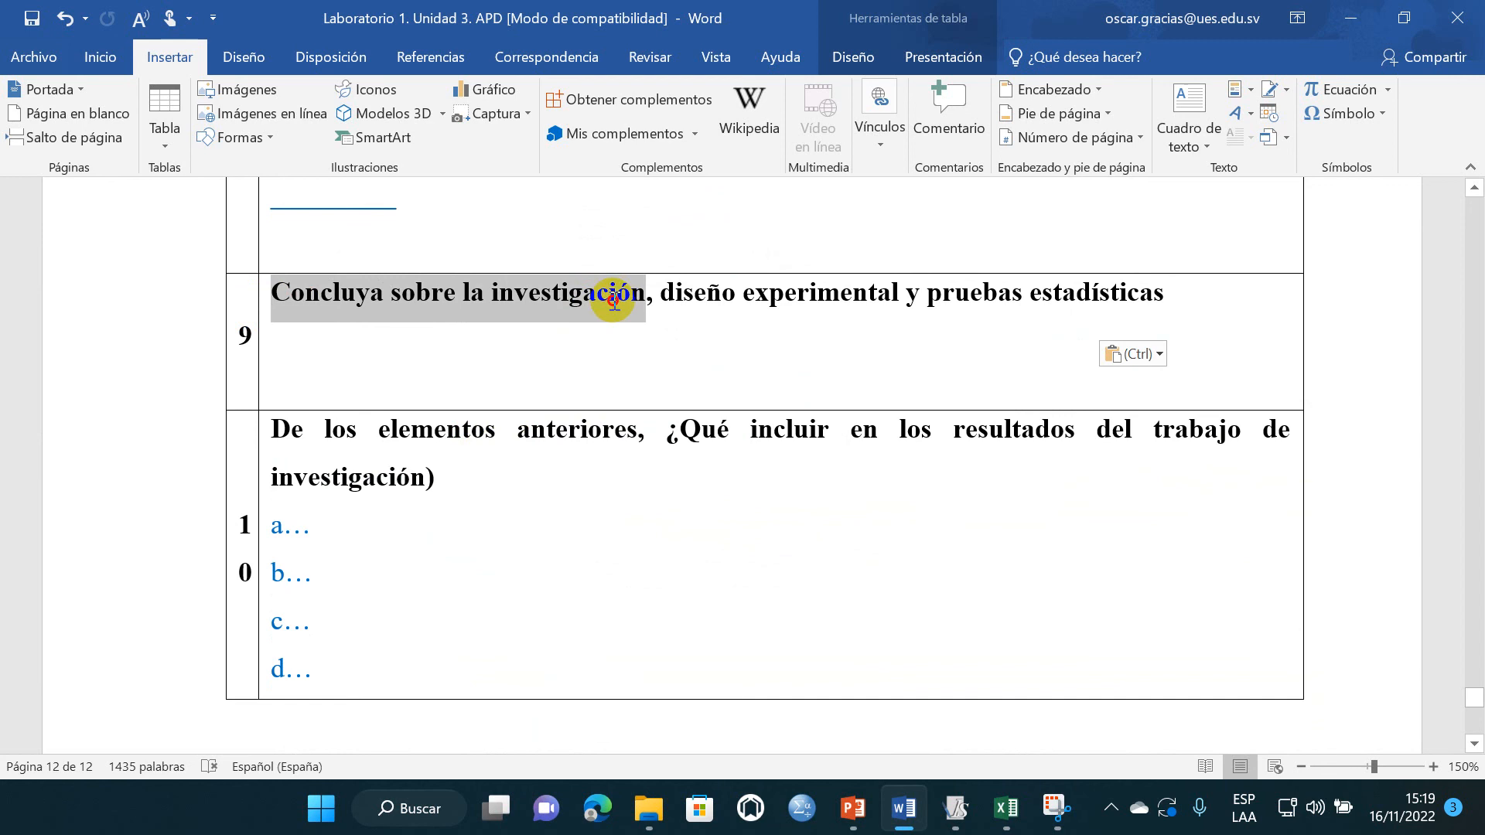
pyautogui.click(455, 331)
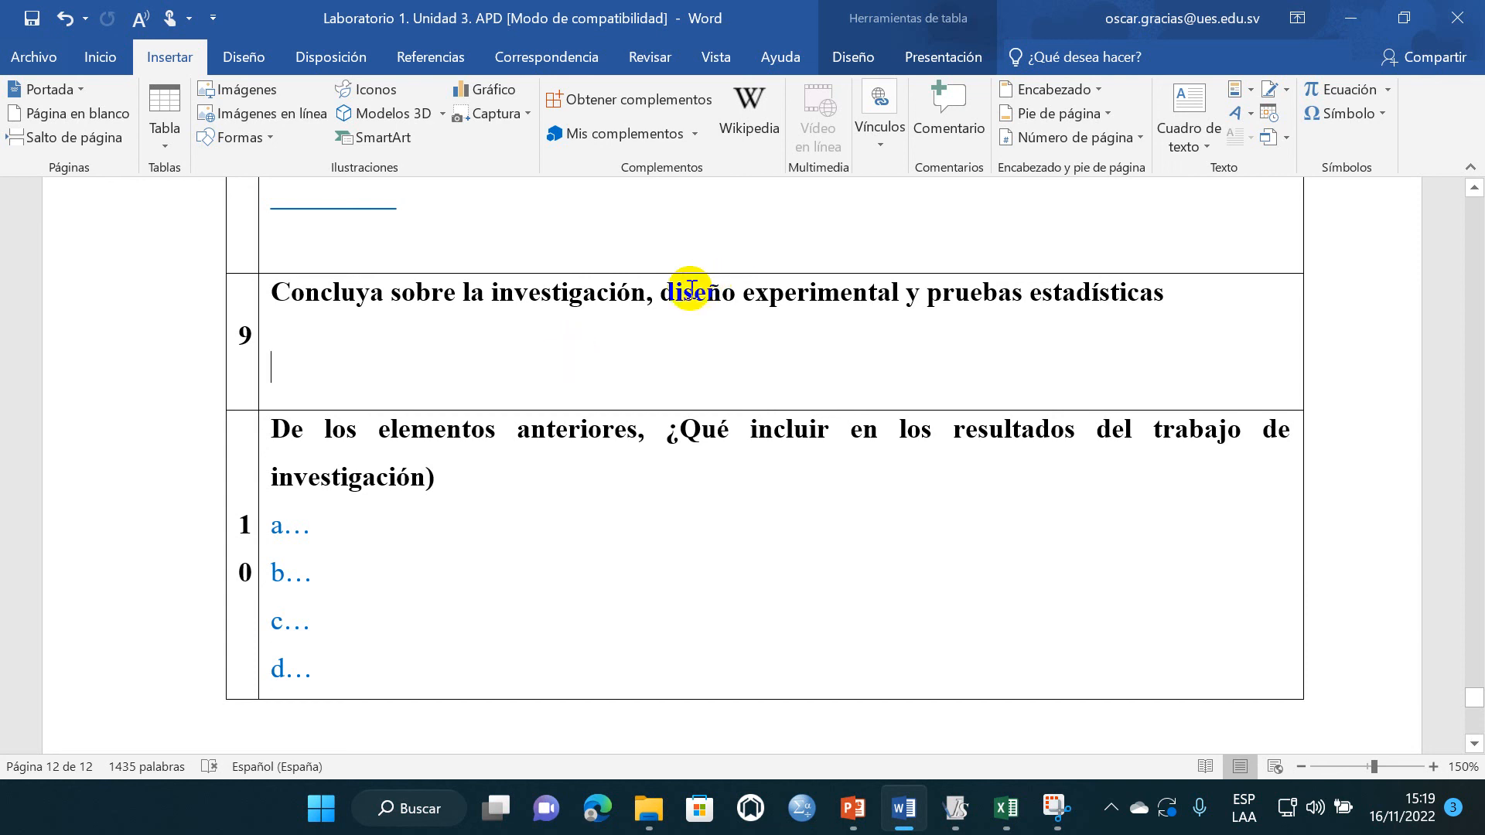
pyautogui.moveTo(277, 292); pyautogui.dragTo(617, 299)
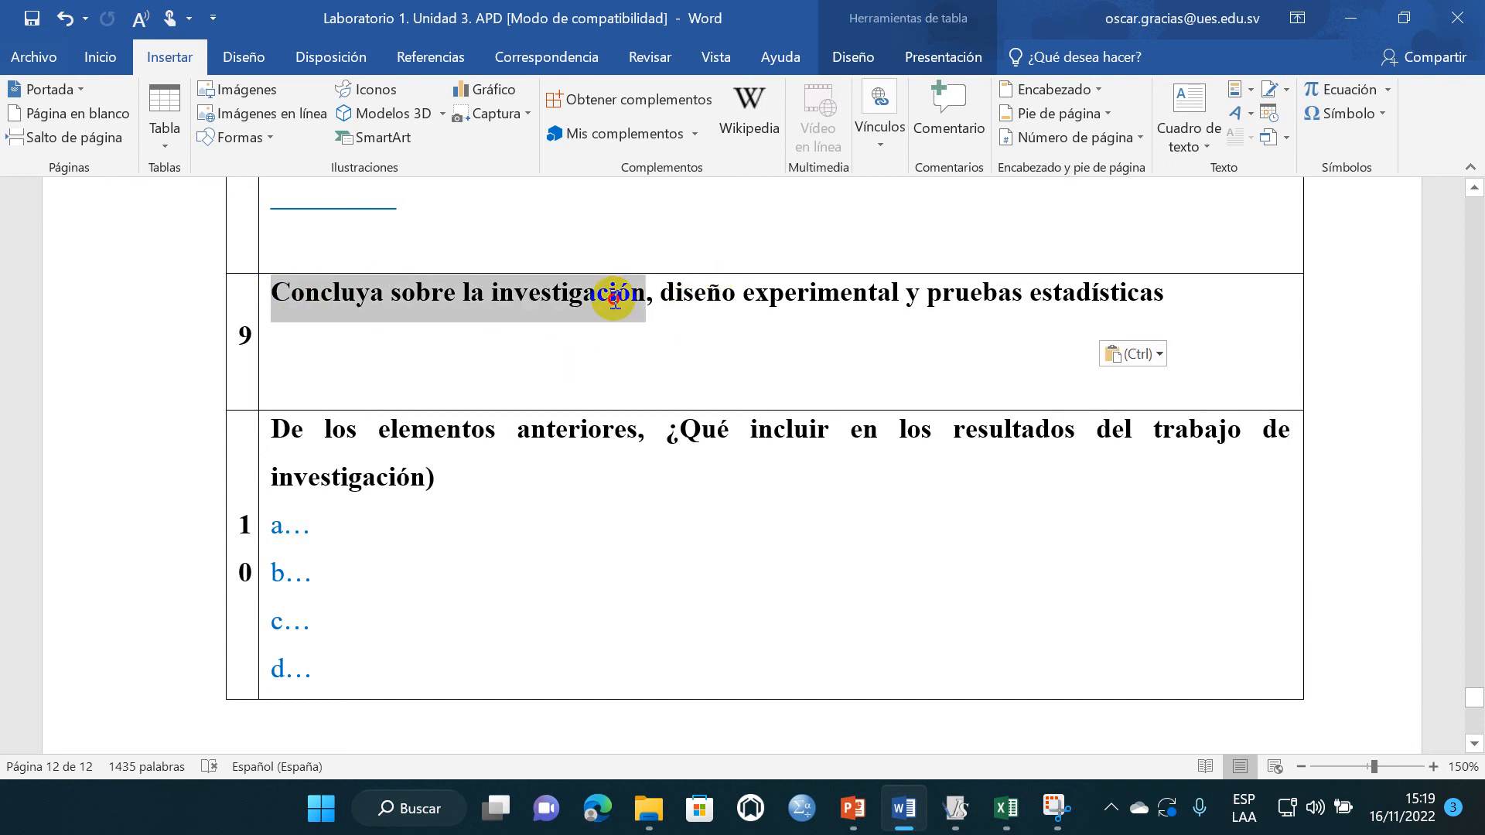
pyautogui.click(632, 327)
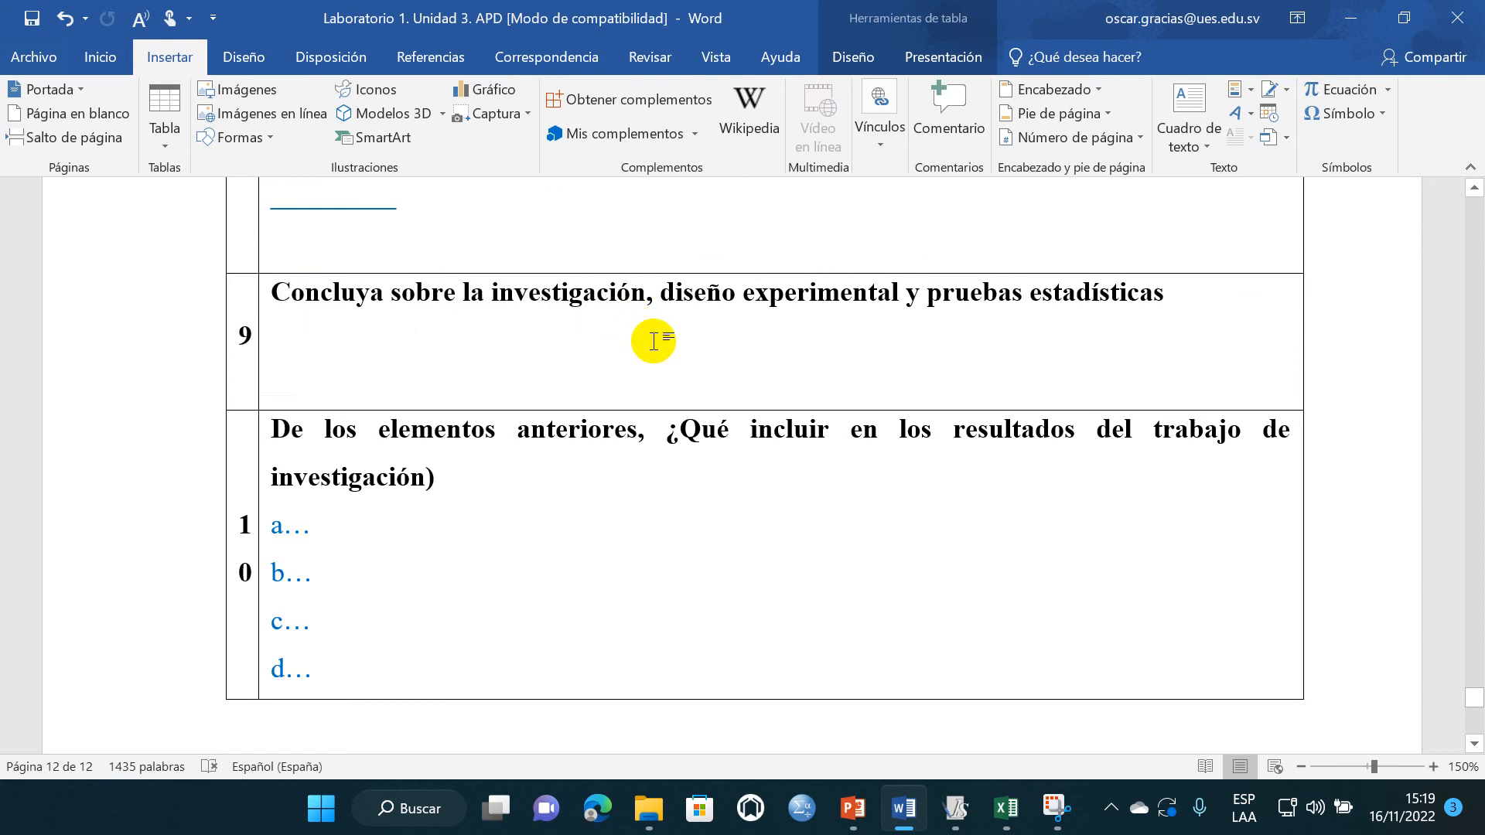
pyautogui.moveTo(673, 291); pyautogui.dragTo(878, 298)
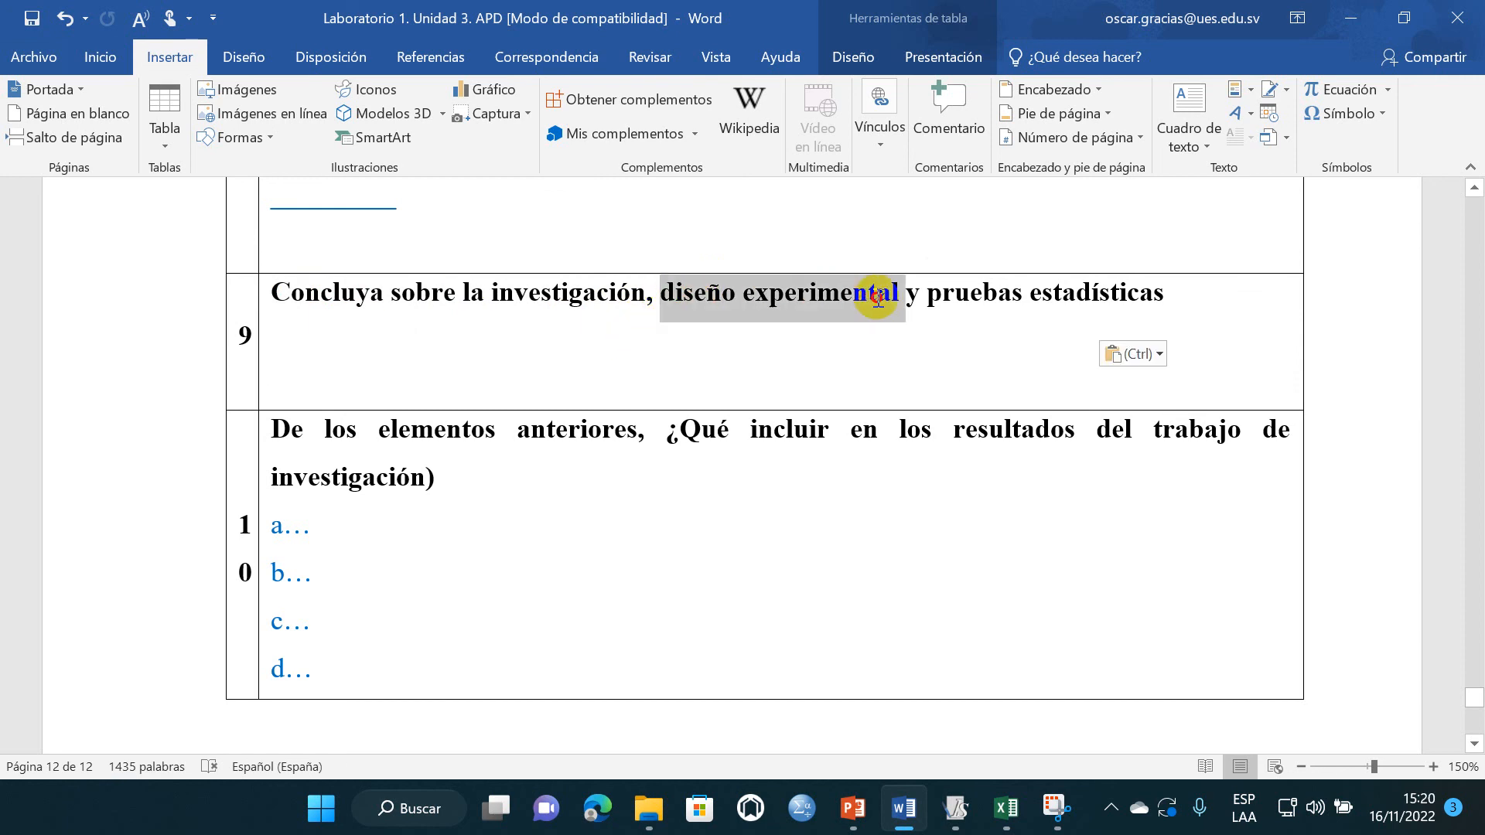
pyautogui.click(797, 338)
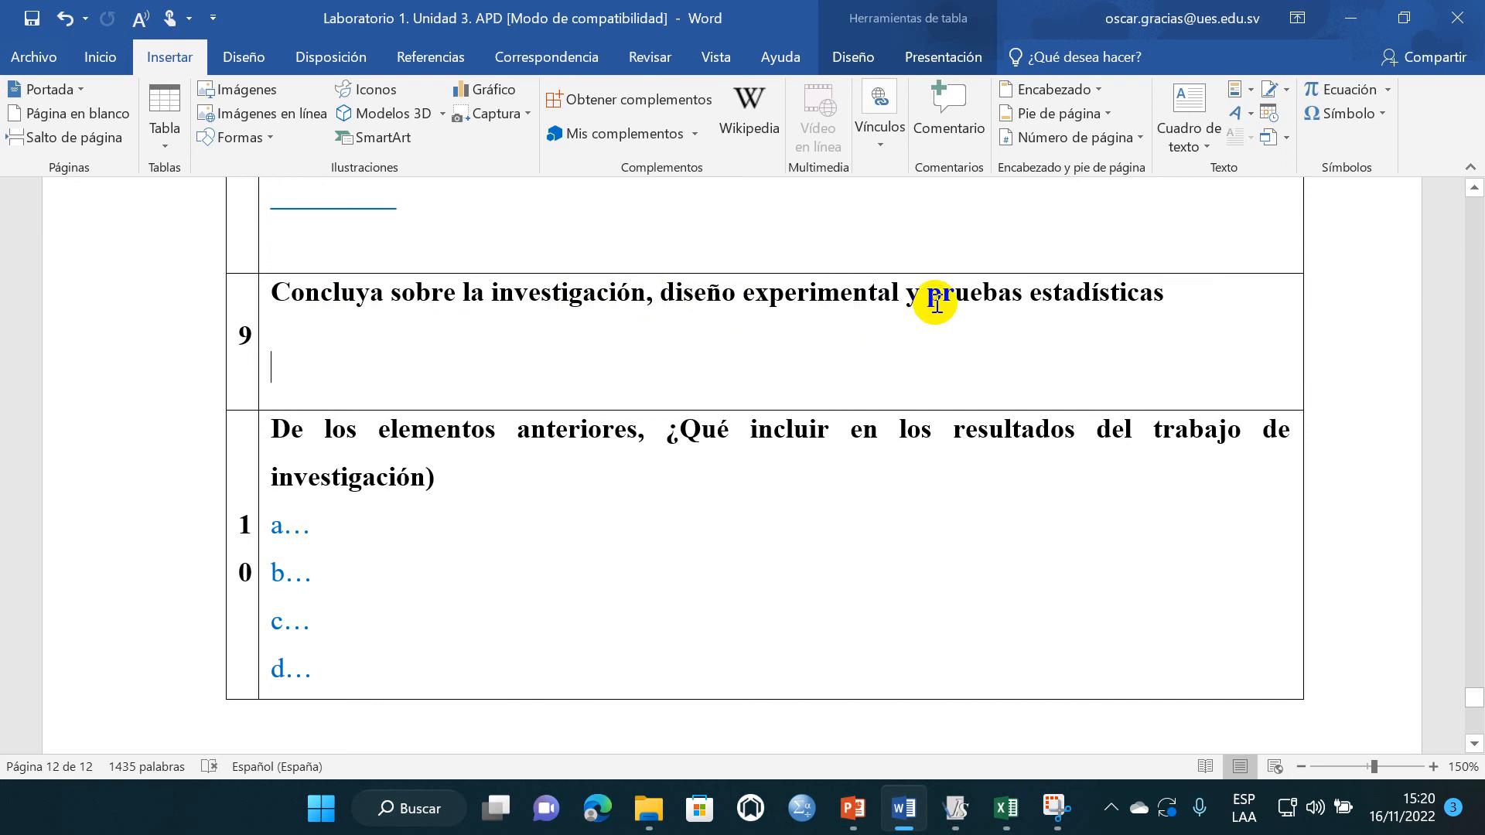
pyautogui.moveTo(1127, 298); pyautogui.dragTo(1026, 310)
pyautogui.click(795, 333)
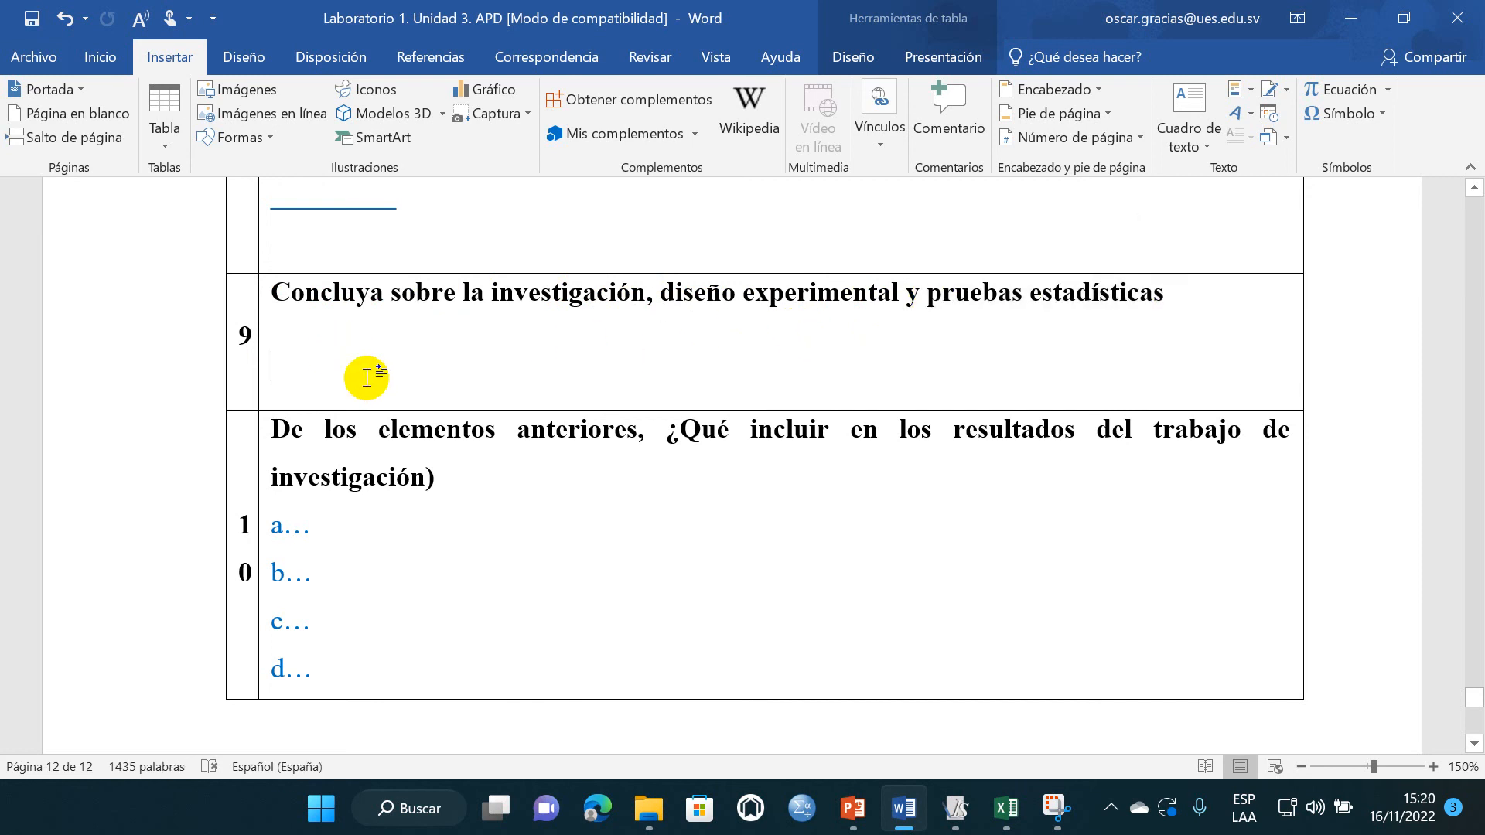
# - Read the row 10 question on which of the previous elements to include in the research results
pyautogui.scroll(-1, 385, 384)
pyautogui.click(449, 440)
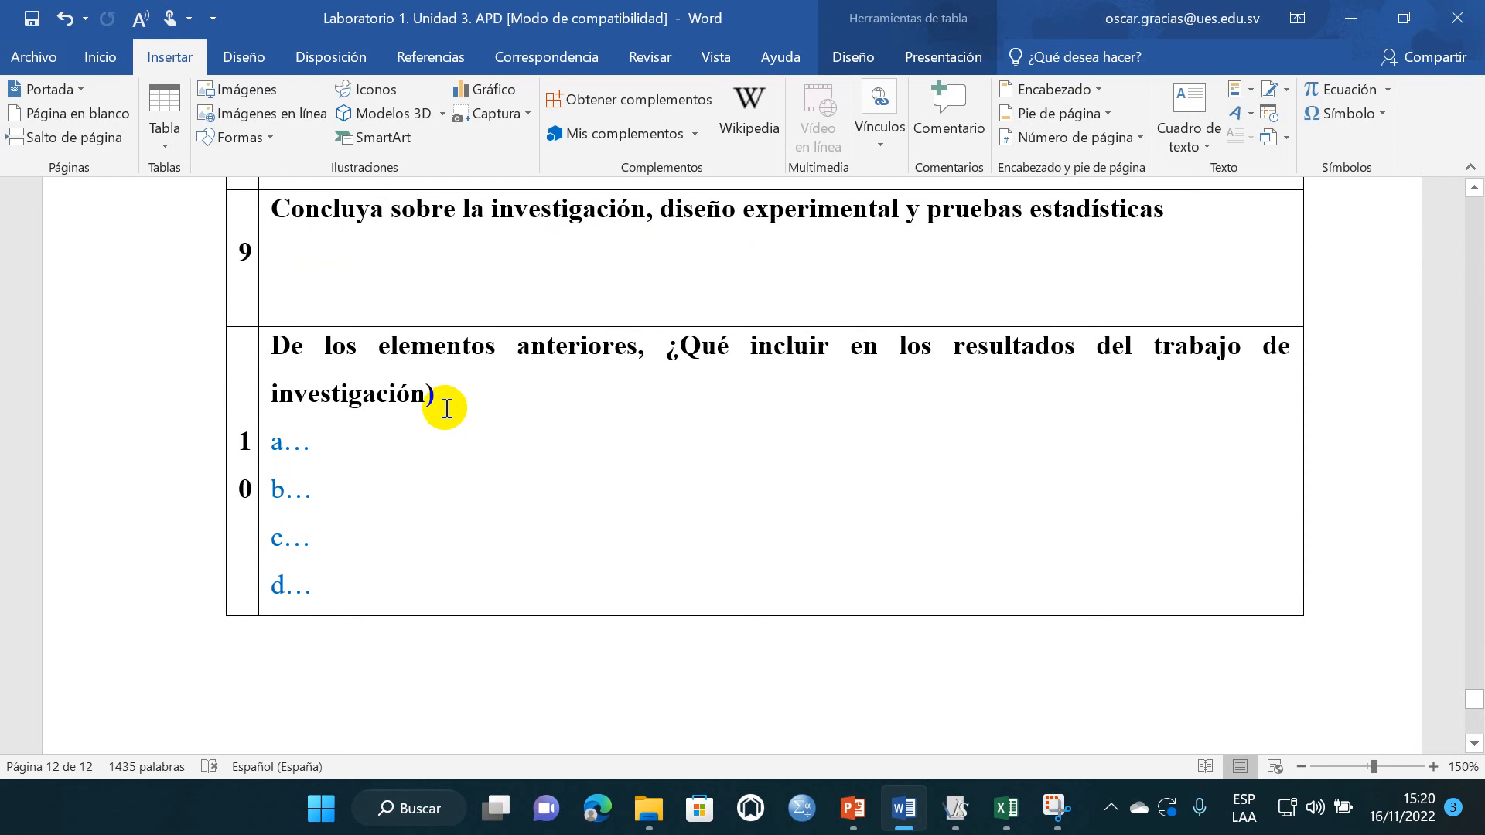
pyautogui.moveTo(441, 401); pyautogui.dragTo(305, 368)
pyautogui.click(398, 441)
pyautogui.scroll(20, 403, 476)
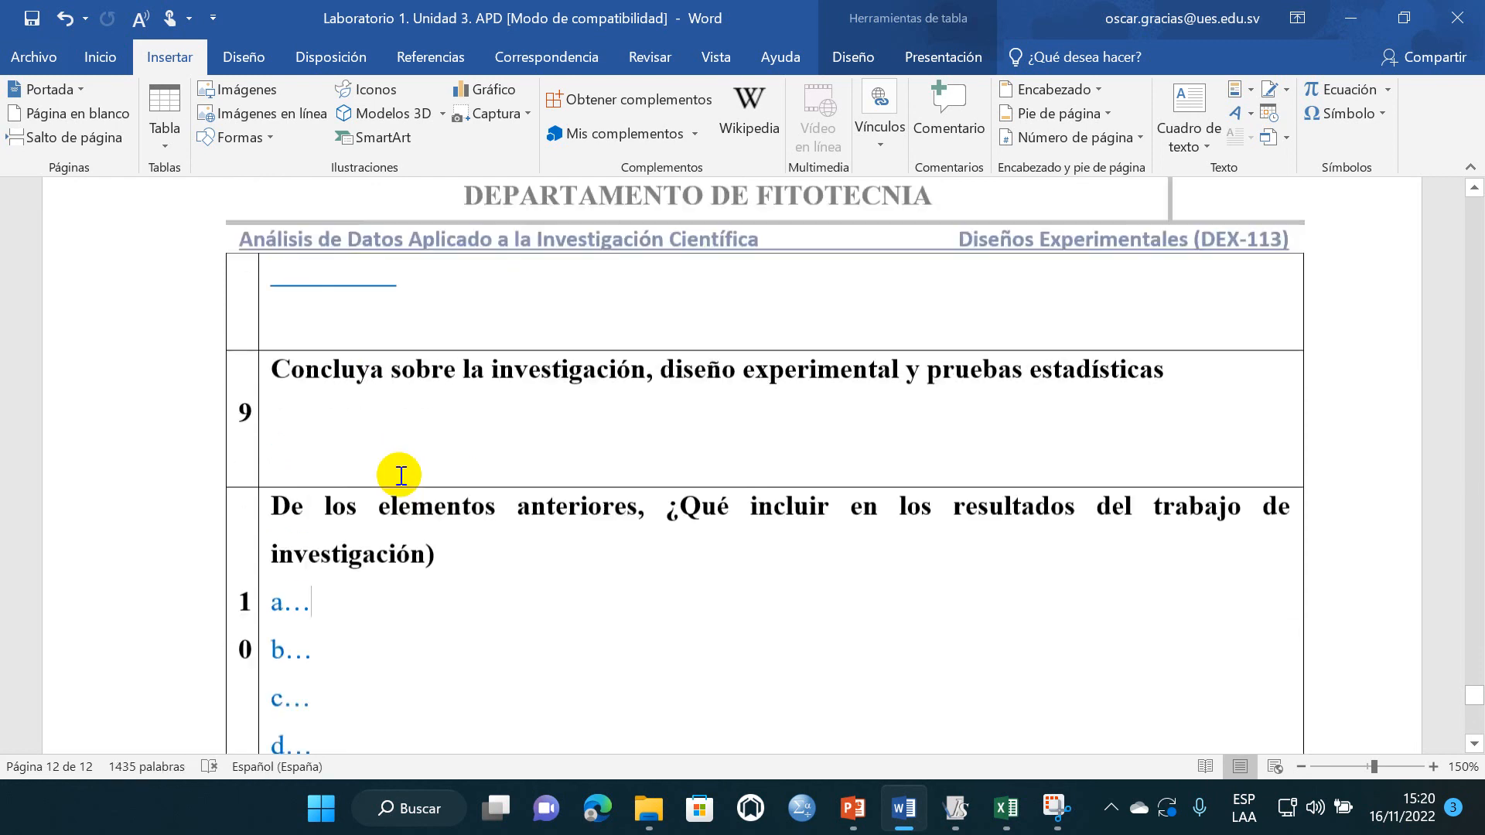
# - Look back through the report's earlier sections, checking the p-value readings, Q-Q plot, yield histograms and summary-measure tables
pyautogui.scroll(20, 400, 476)
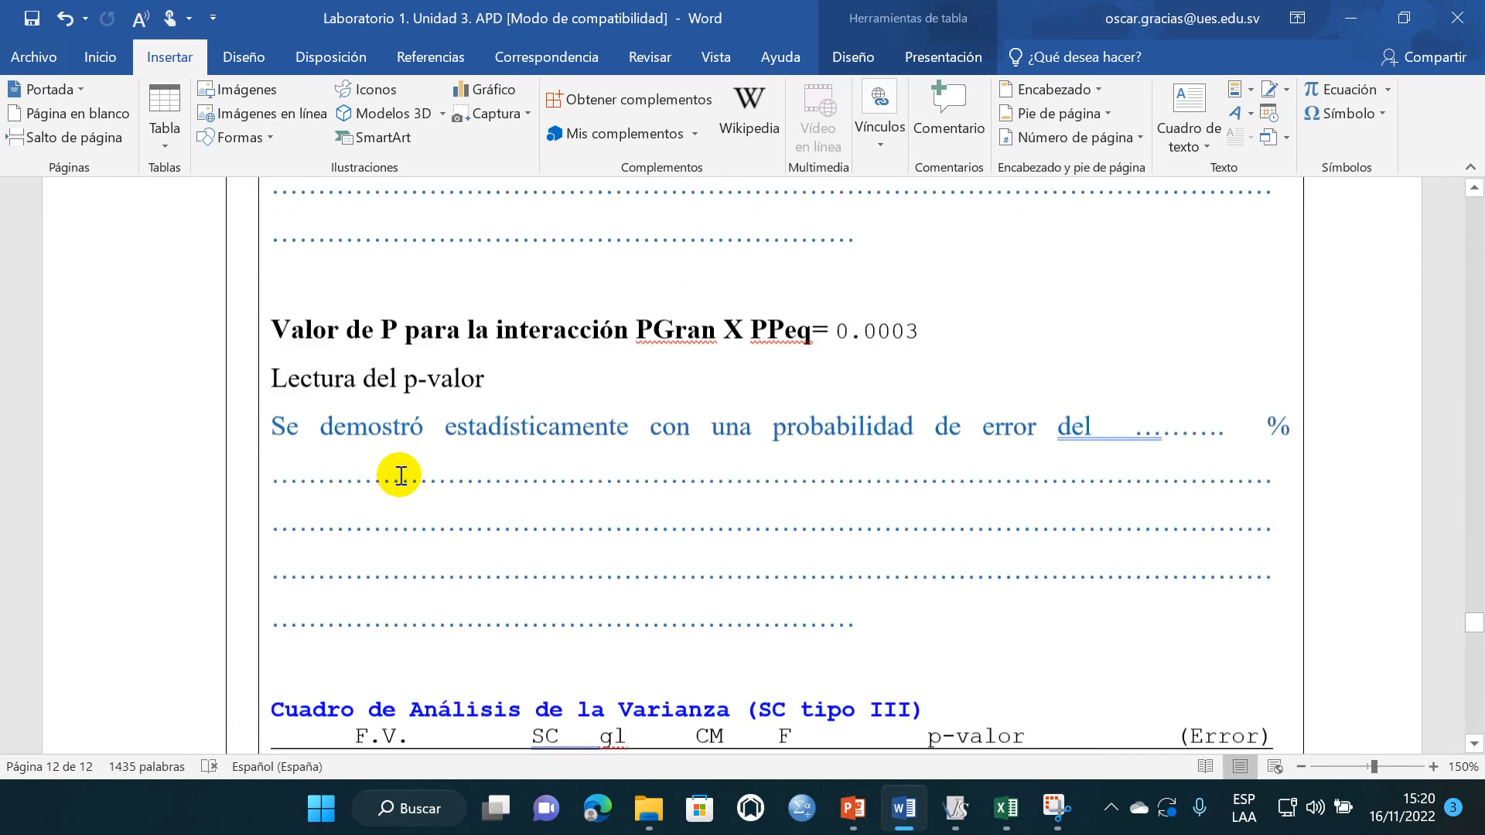
pyautogui.scroll(20, 400, 475)
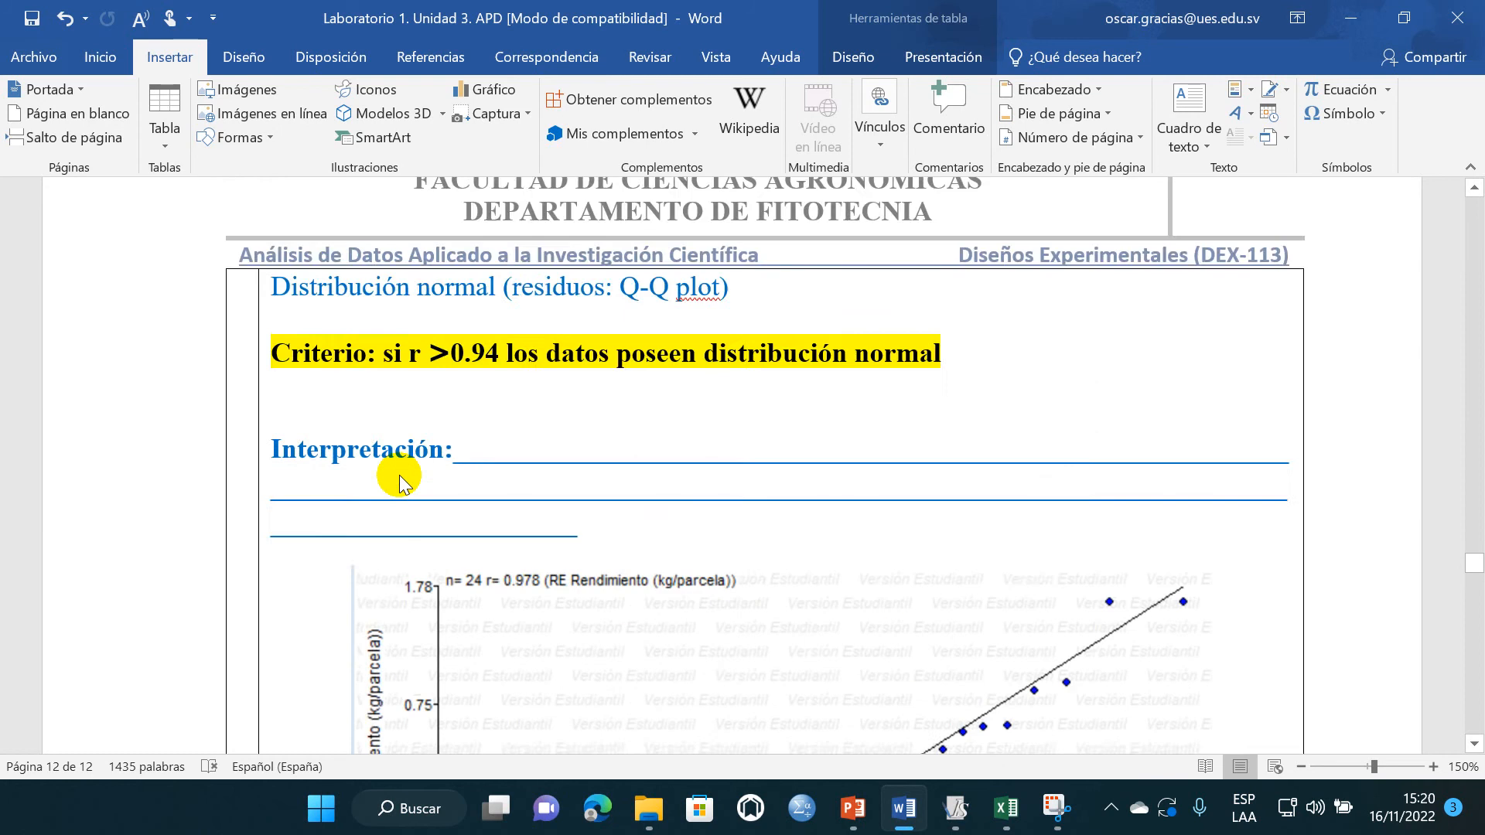
pyautogui.scroll(20, 399, 475)
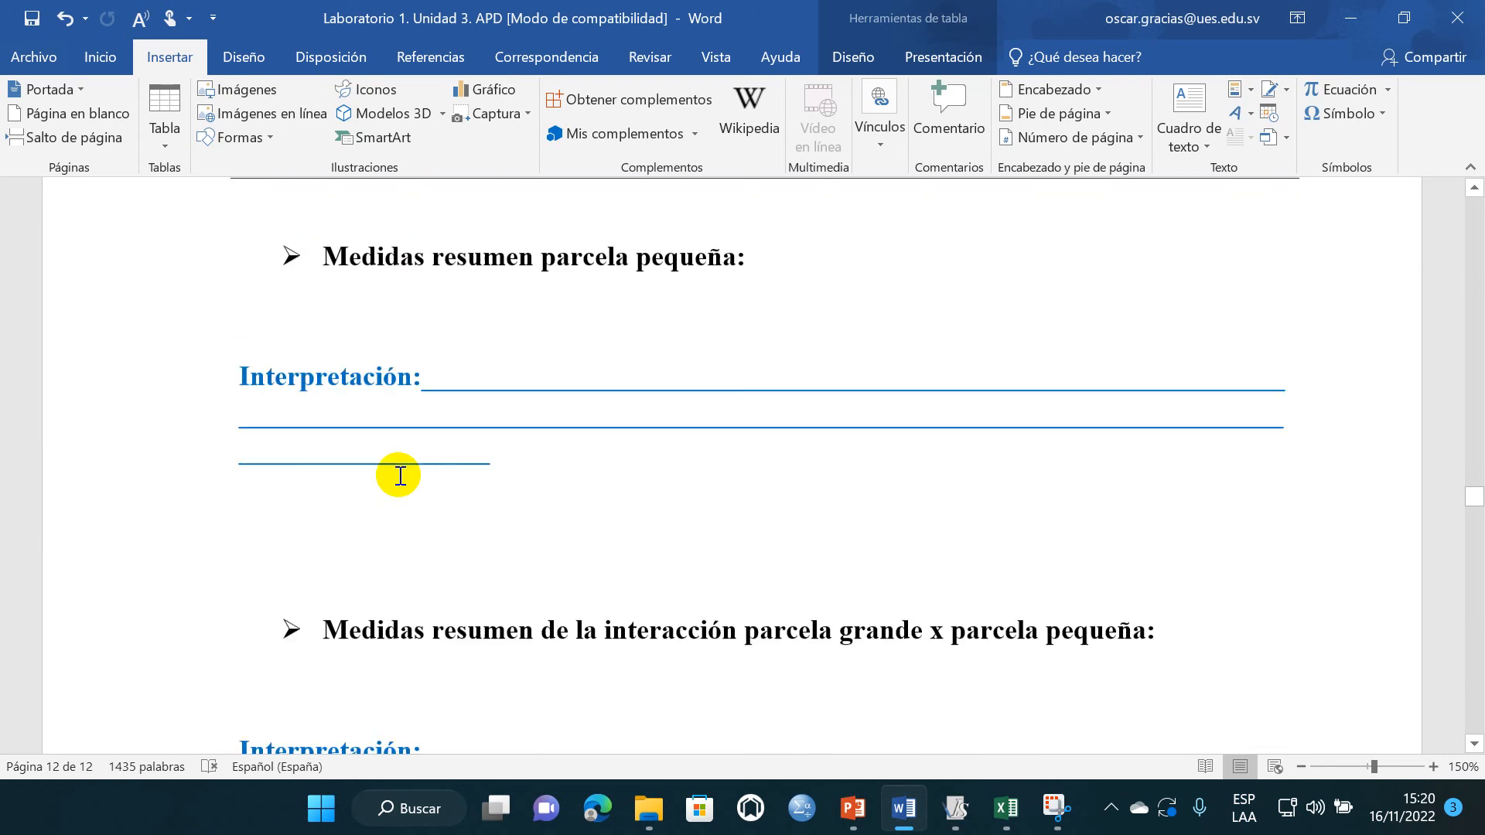
pyautogui.scroll(15, 400, 475)
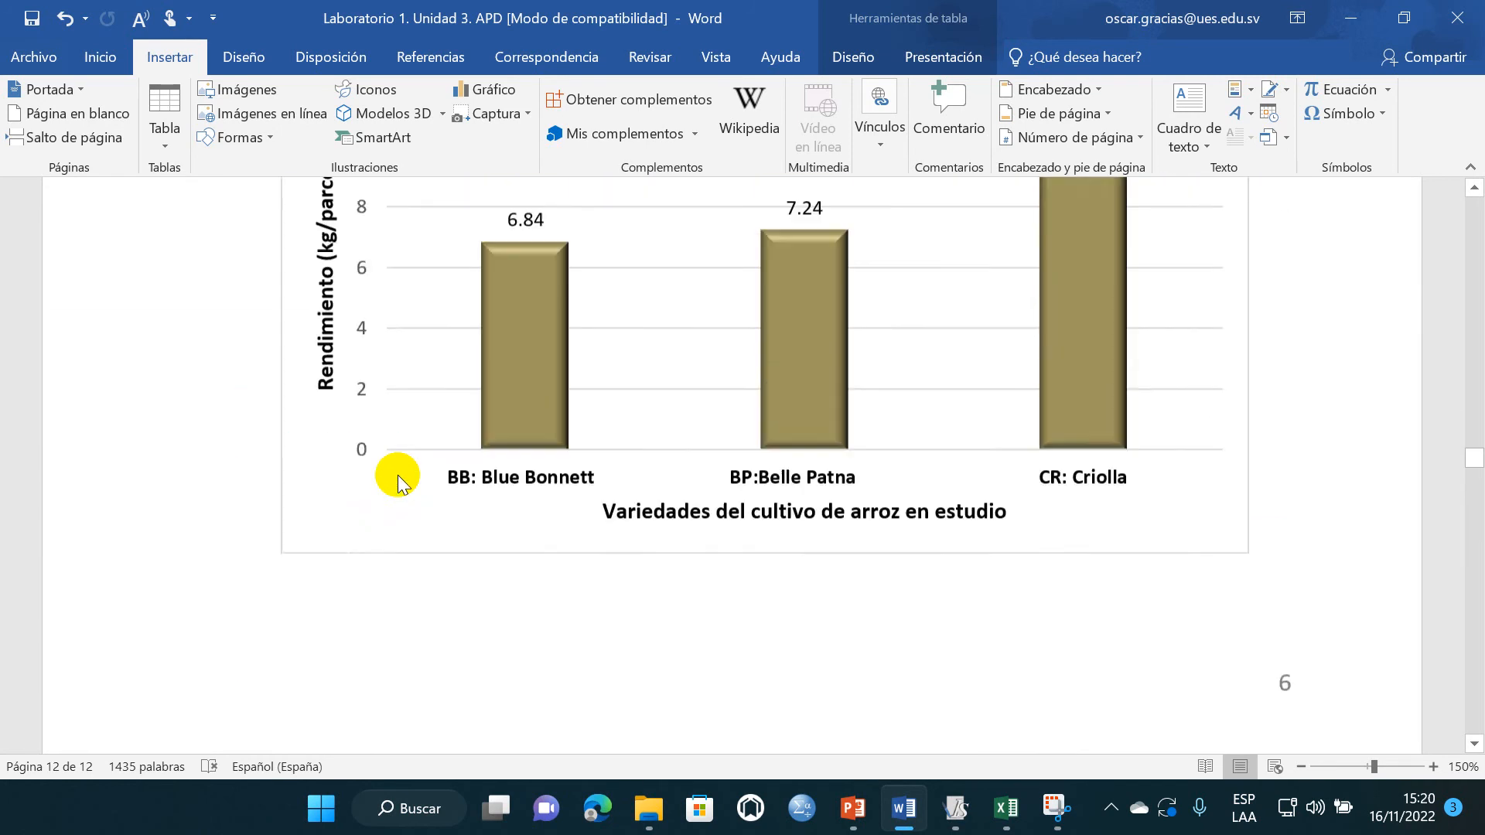
pyautogui.scroll(-10, 399, 476)
pyautogui.scroll(-15, 417, 496)
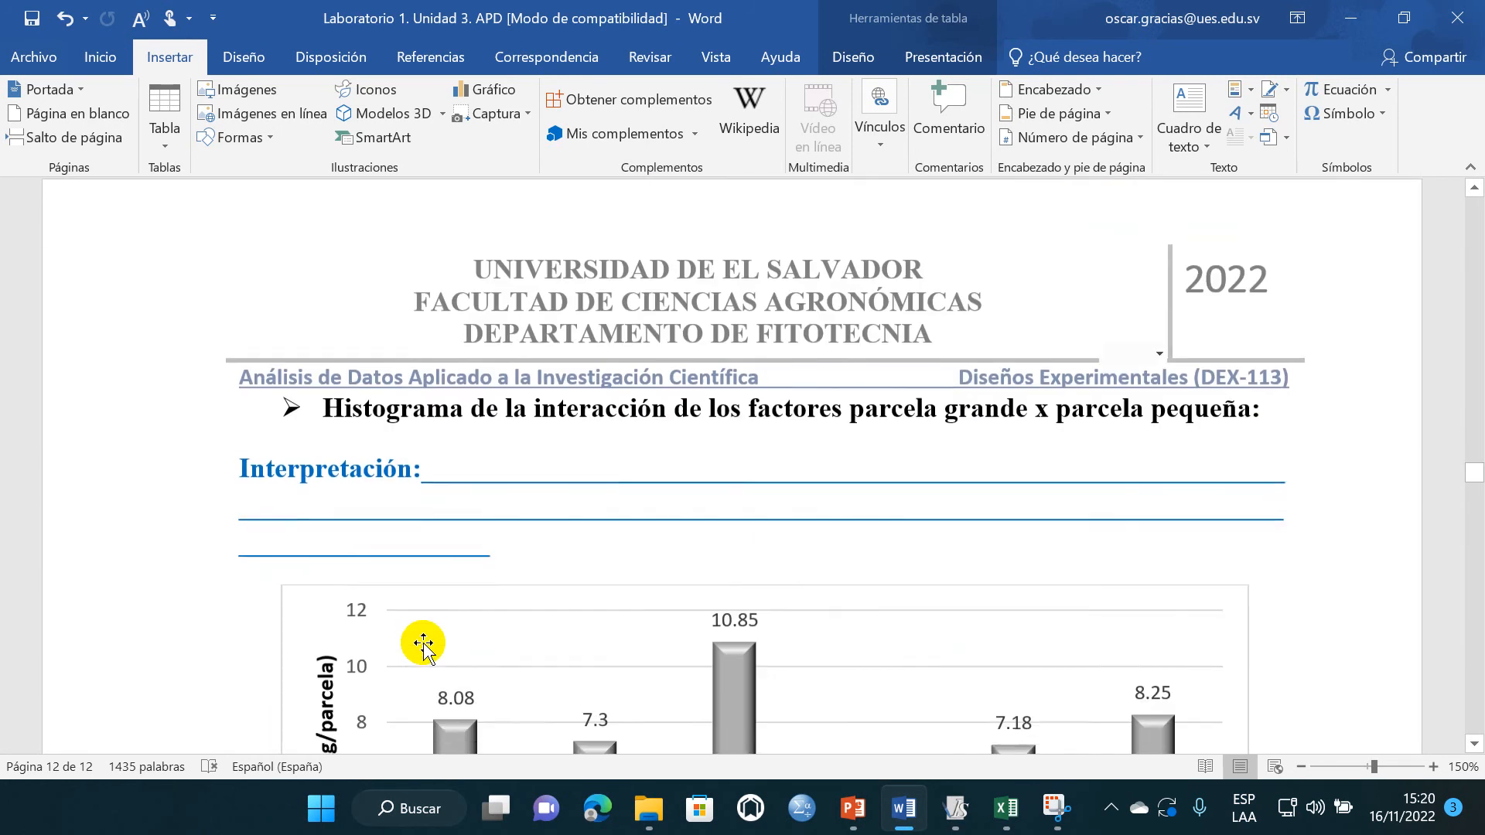
pyautogui.scroll(-3, 405, 587)
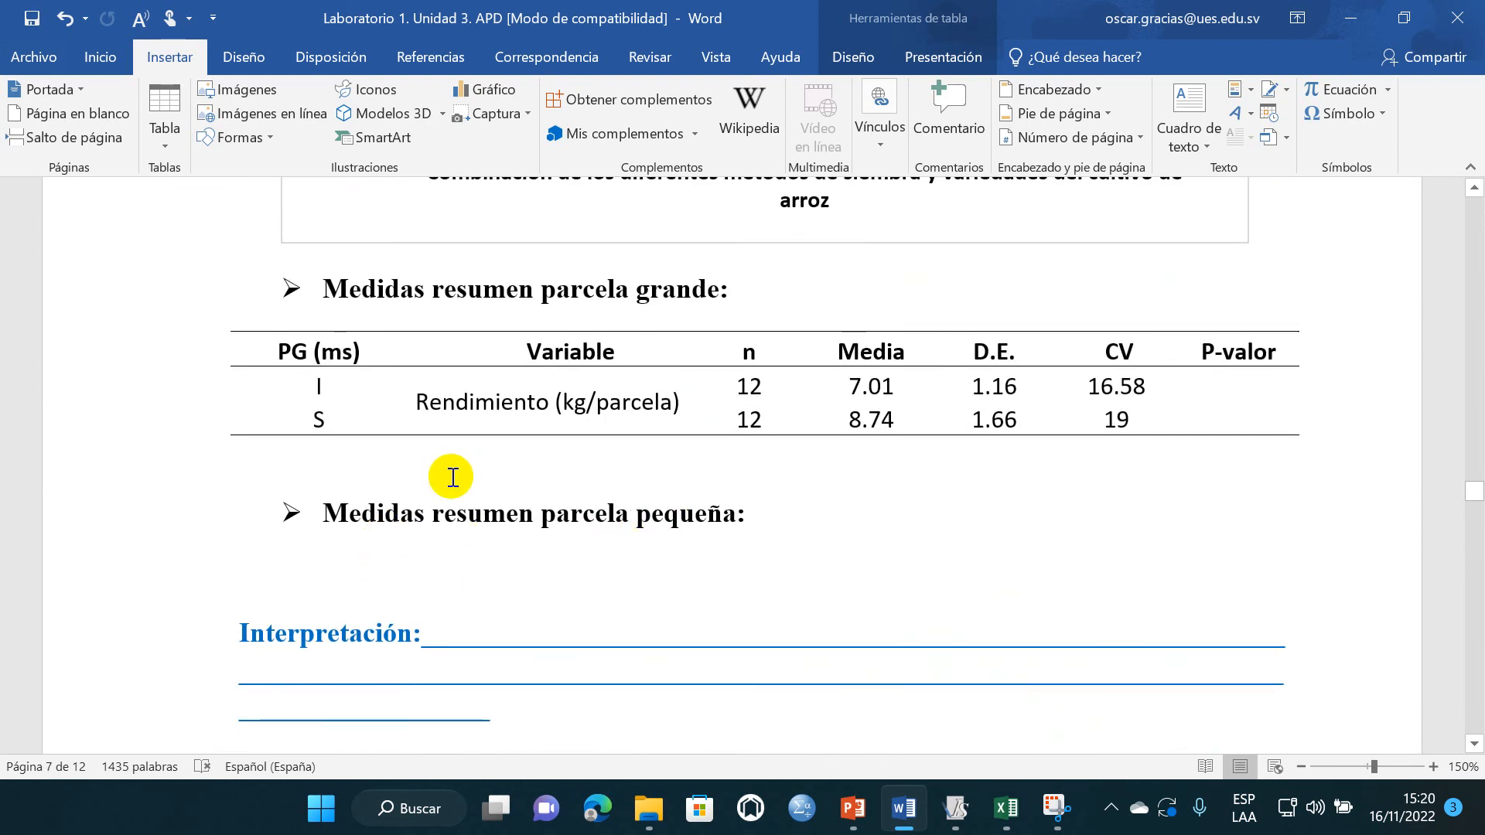
pyautogui.scroll(10, 491, 503)
pyautogui.scroll(20, 489, 507)
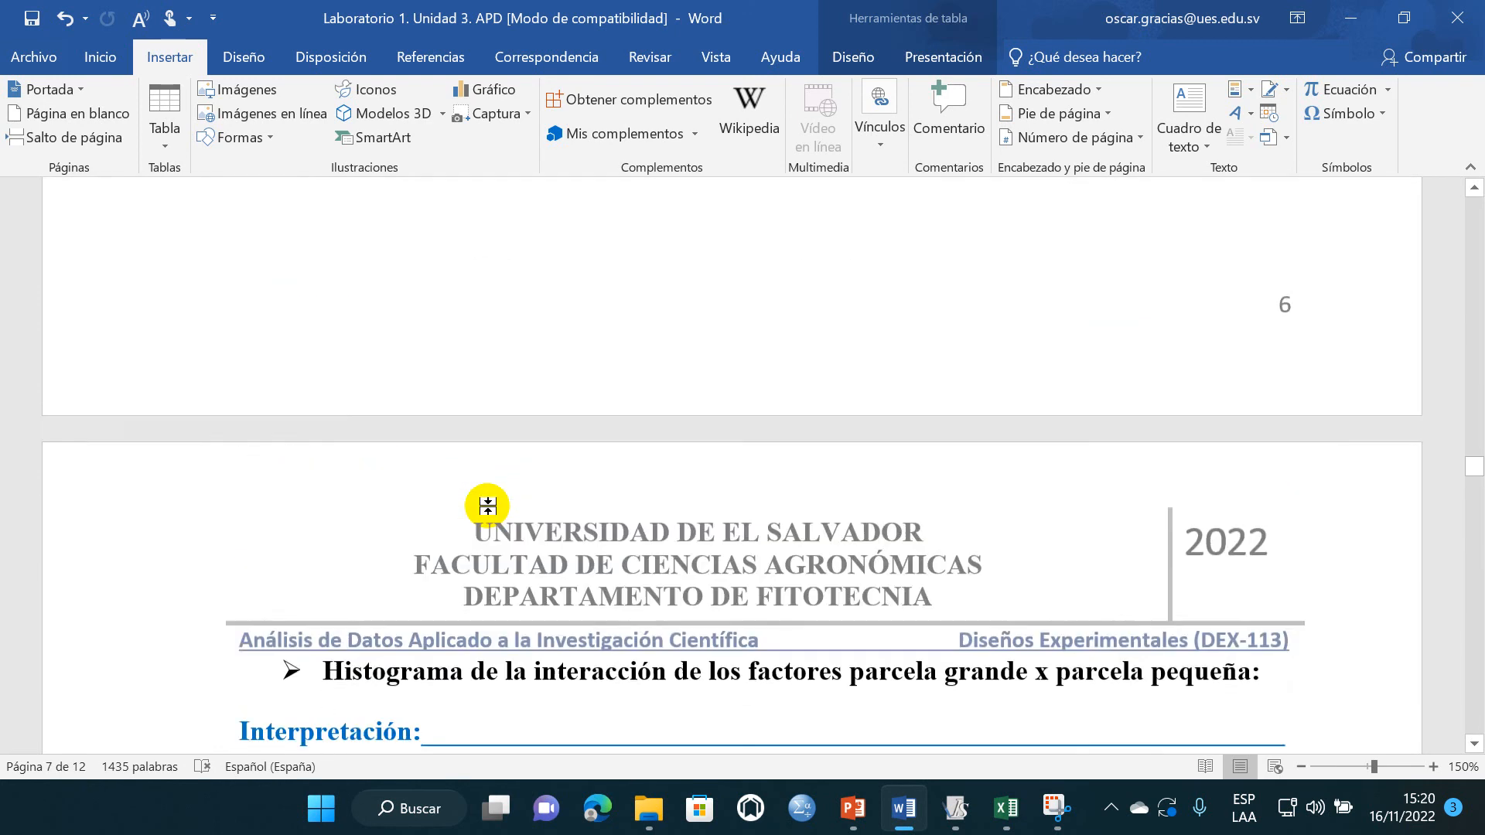
pyautogui.scroll(3, 488, 506)
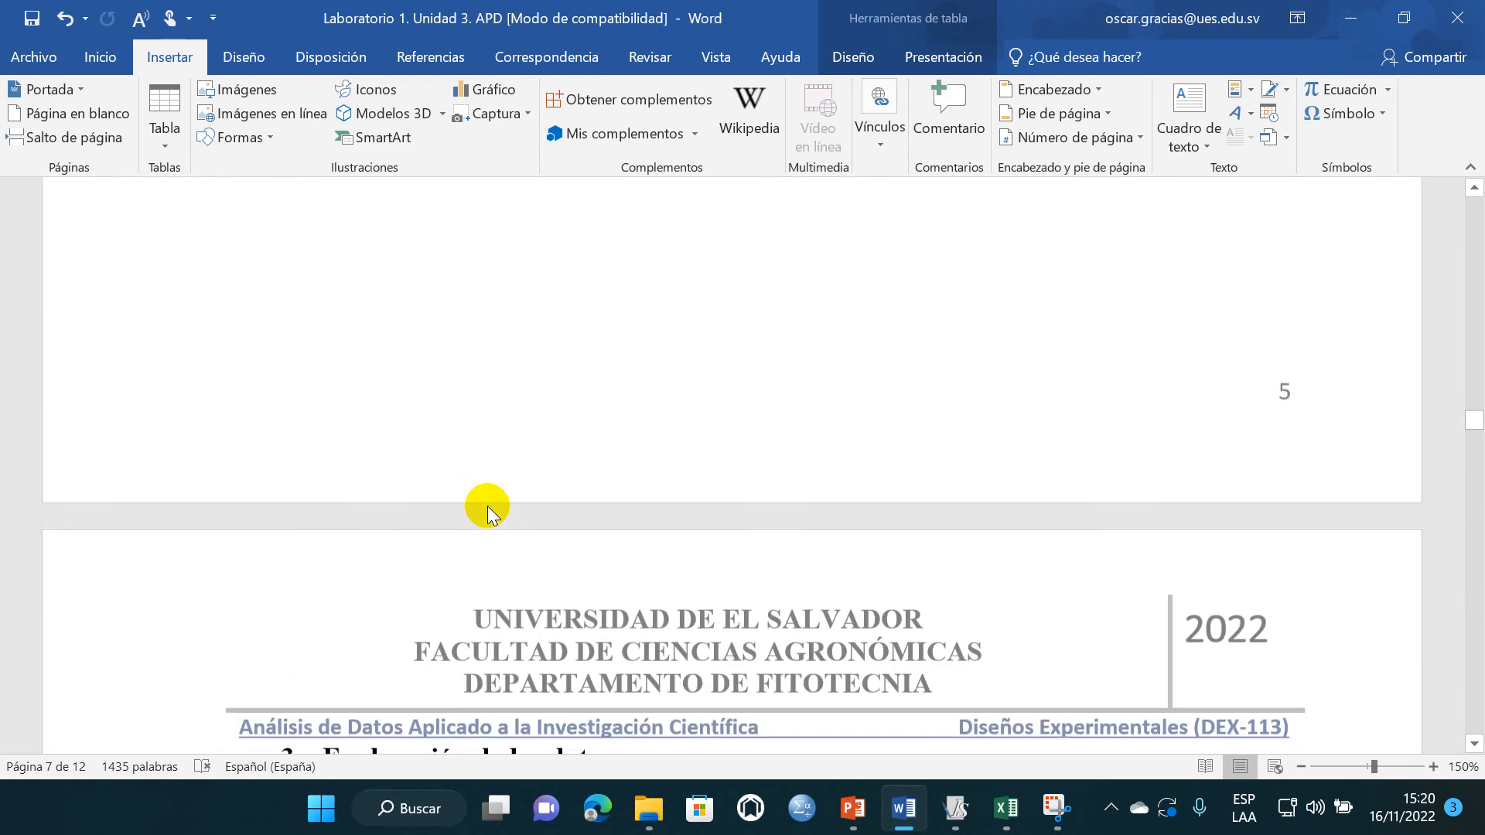
pyautogui.scroll(-13, 487, 506)
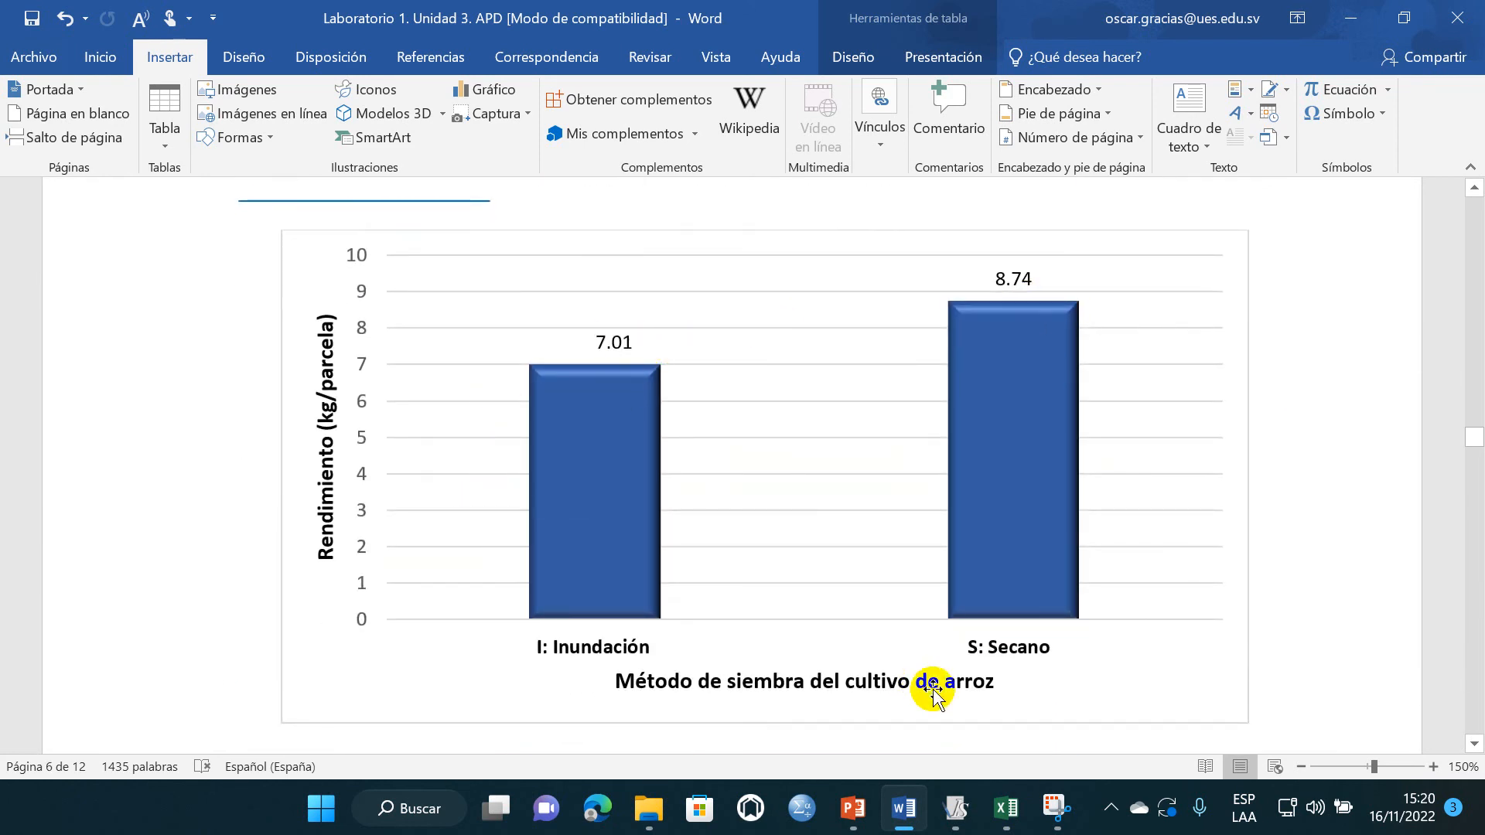
# - Switch to InfoStat and reopen the data table's analysis of variance, keeping Rendimiento (kg/parcela) as dependent and Bloq (pe), PG (ms), PPEQ (v) as classification variables
pyautogui.click(956, 808)
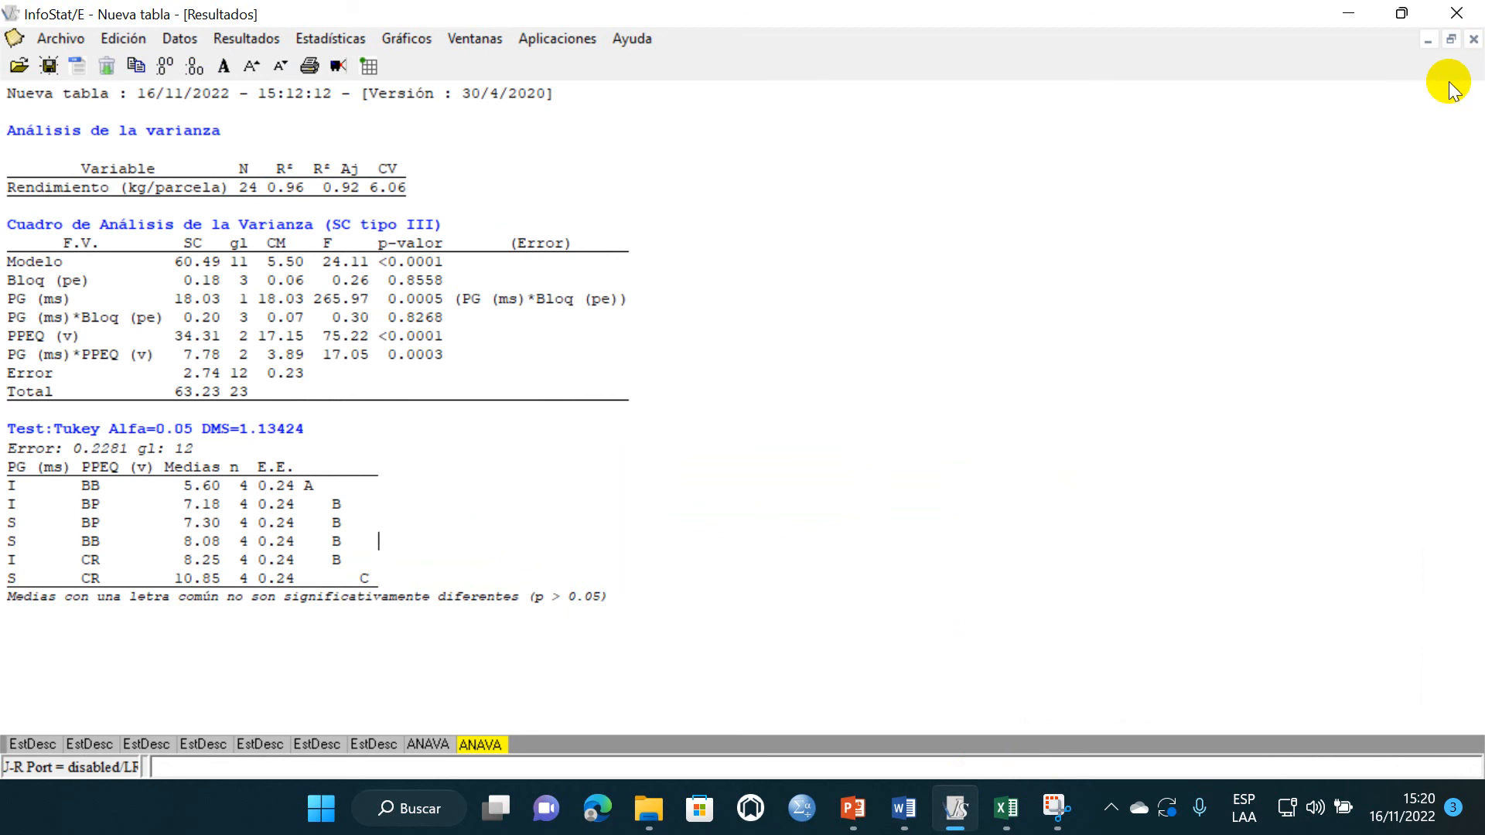
pyautogui.click(1427, 48)
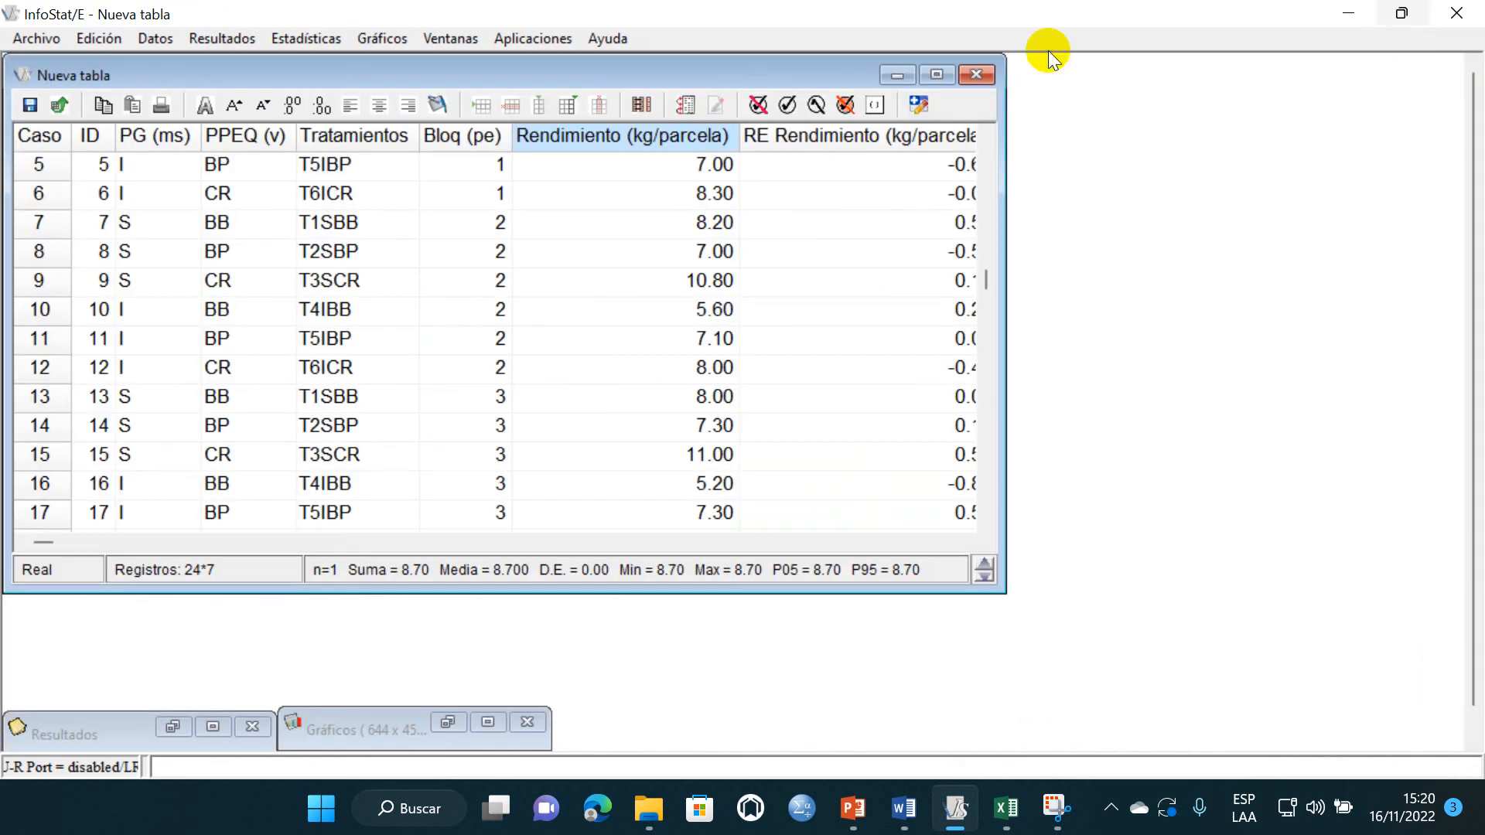
pyautogui.click(945, 74)
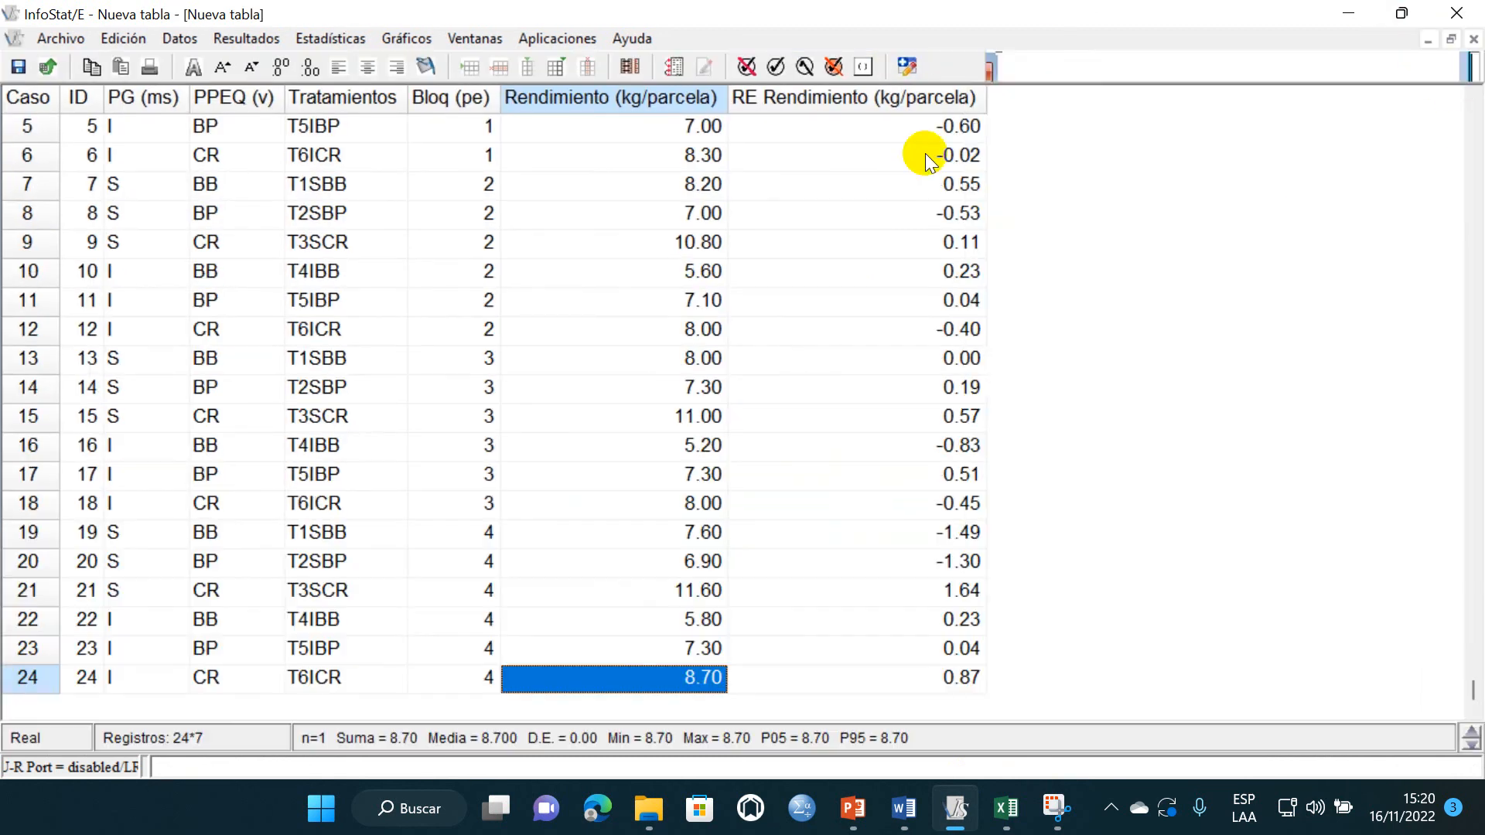
pyautogui.click(314, 38)
pyautogui.click(356, 288)
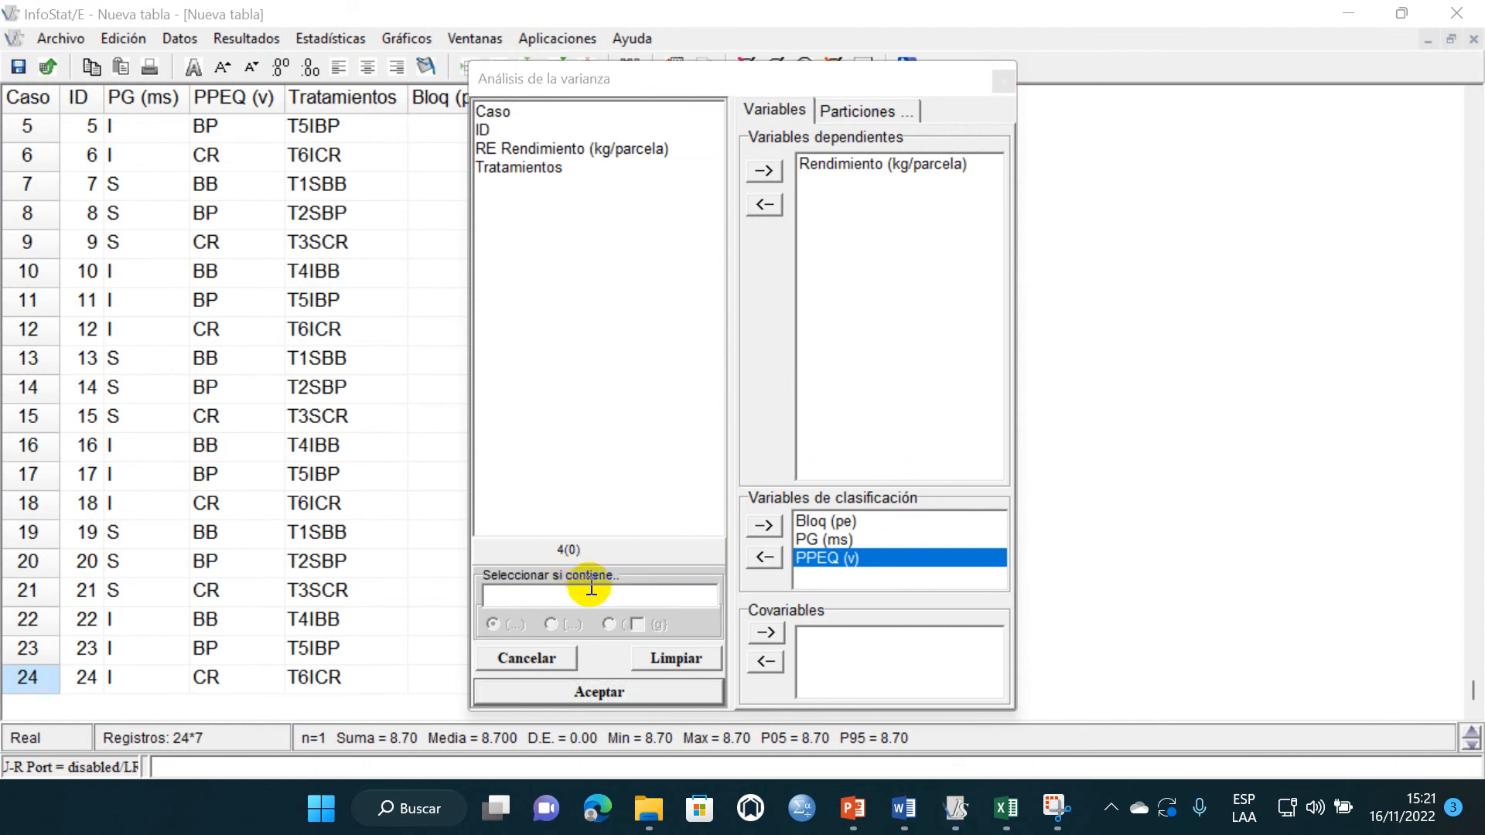
pyautogui.click(599, 691)
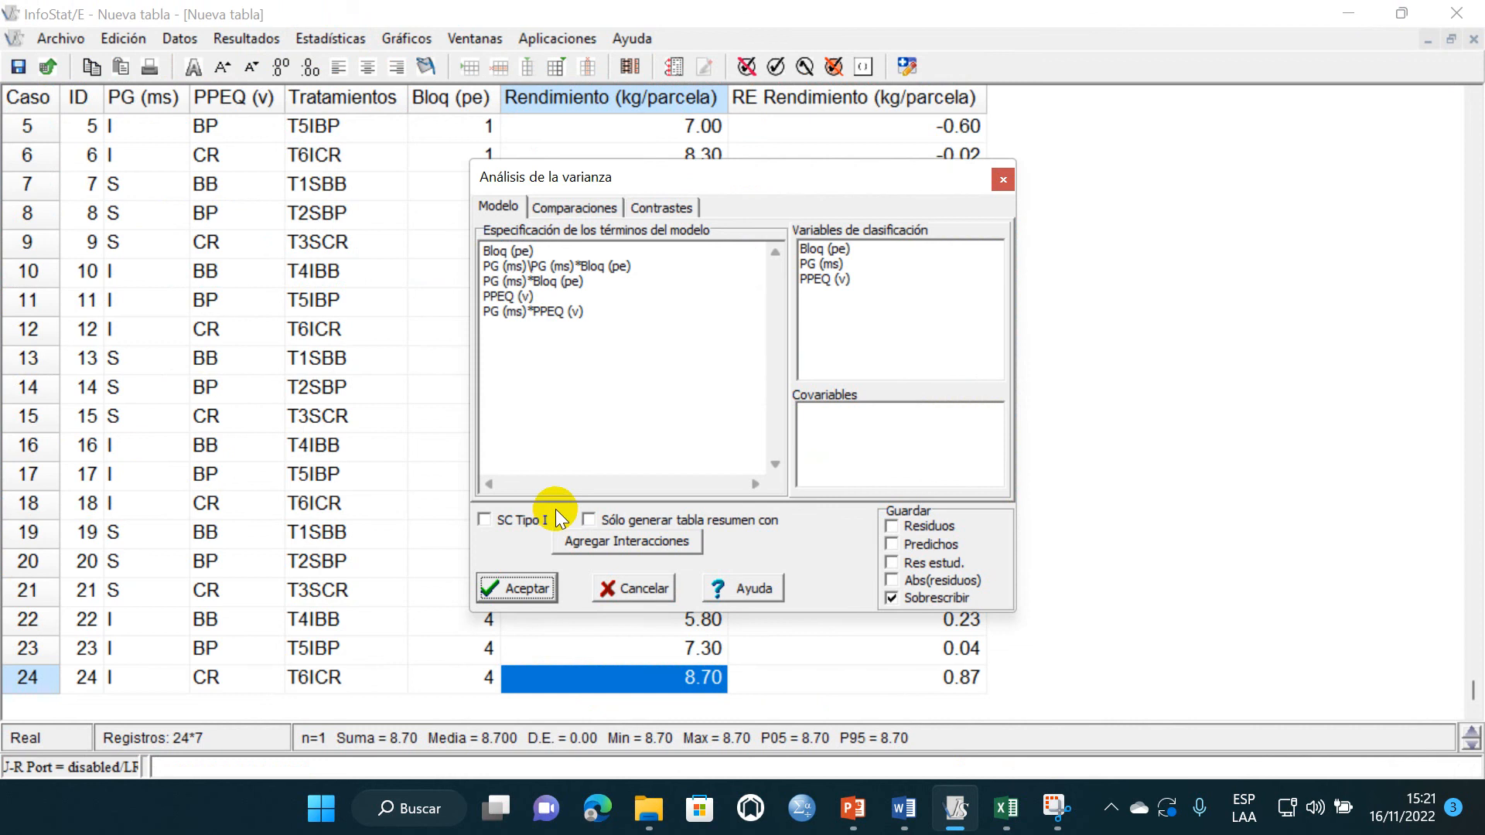
# - Add PG (ms) and PPEQ (v) to the means compared by Tukey at 0.05 and run the analysis
pyautogui.click(568, 209)
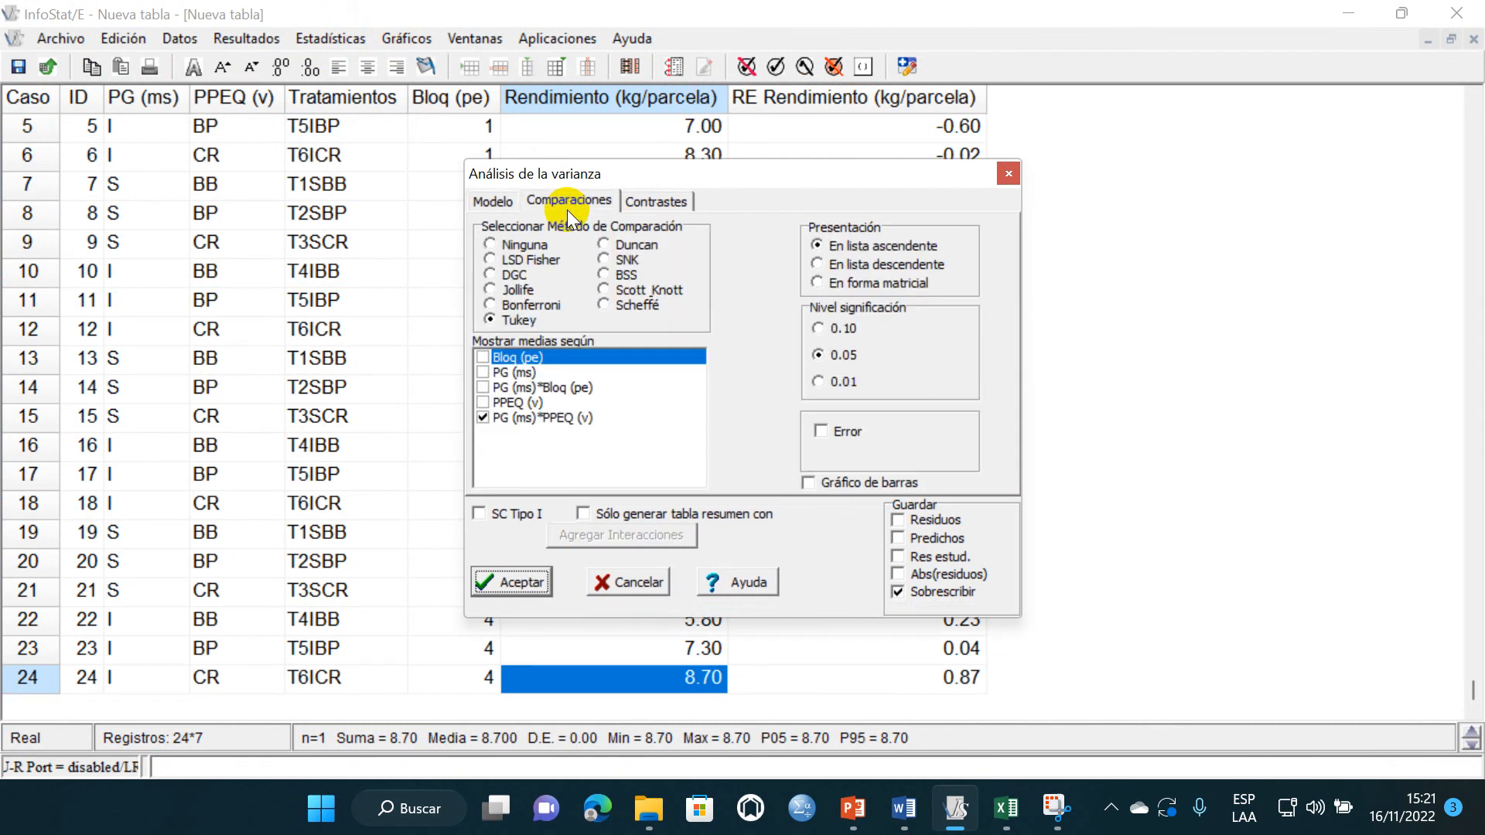
pyautogui.click(484, 373)
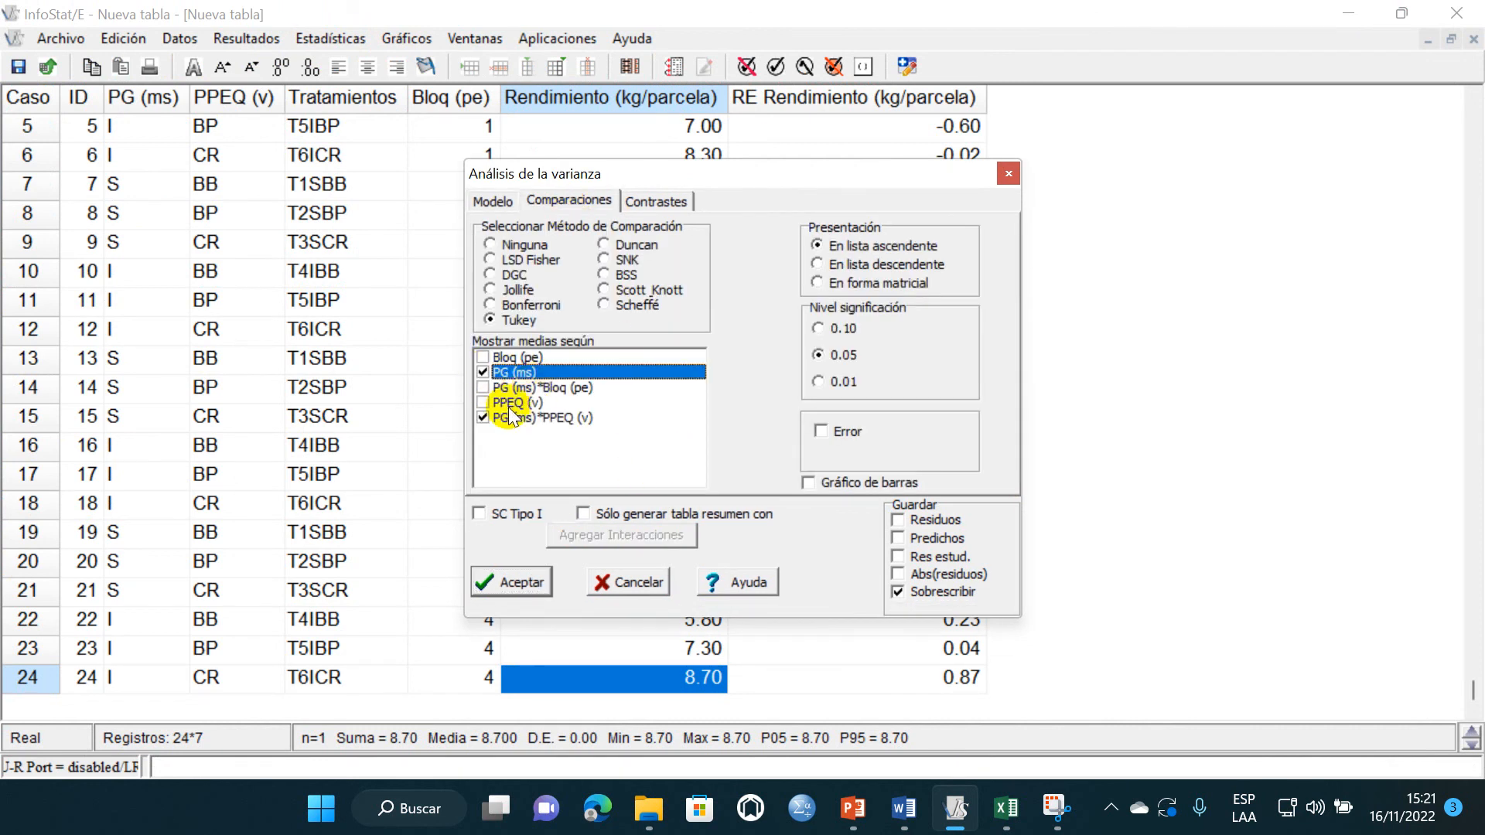
pyautogui.click(483, 402)
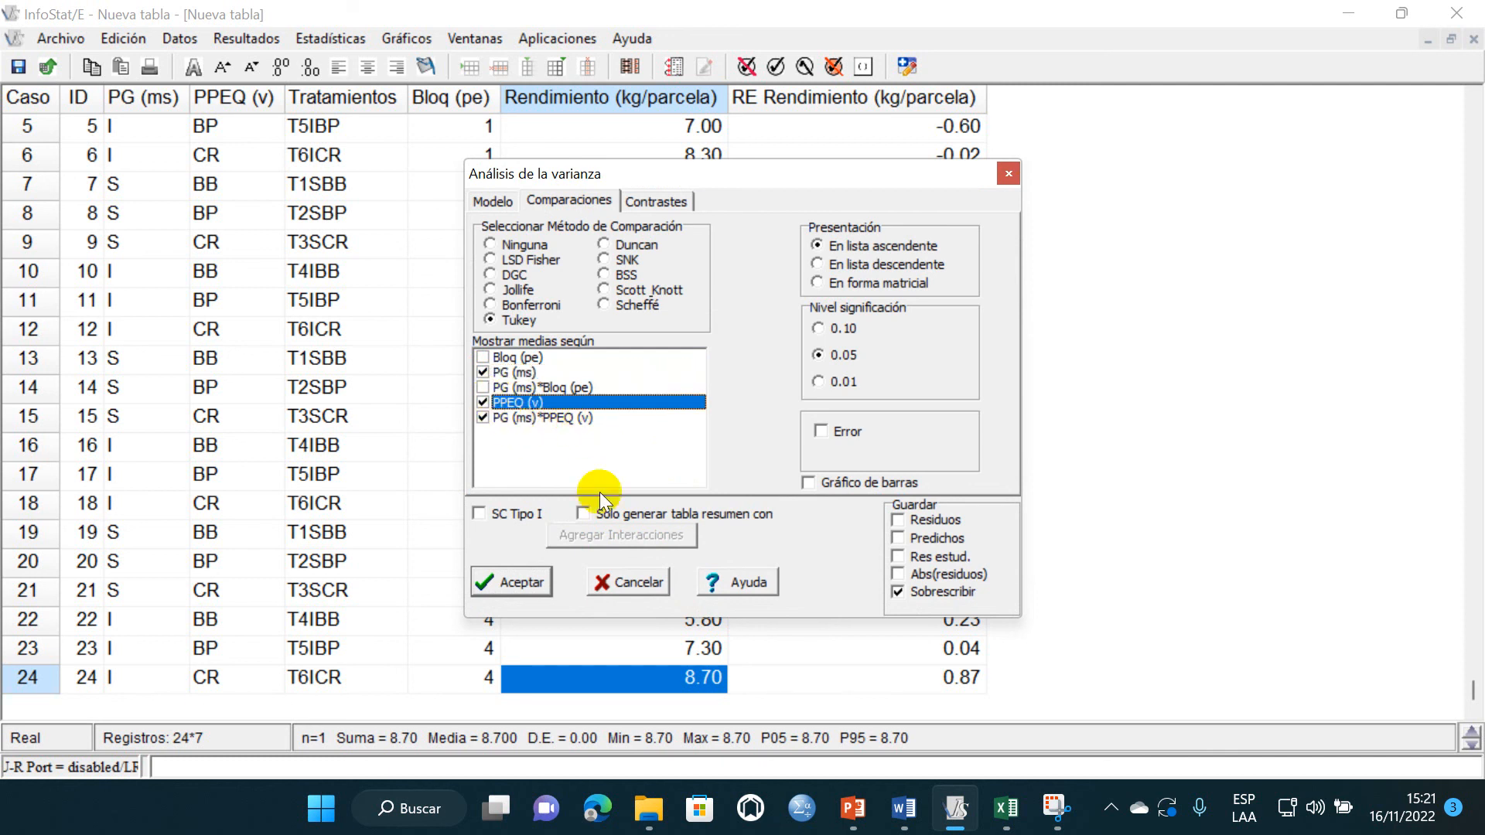
pyautogui.click(512, 581)
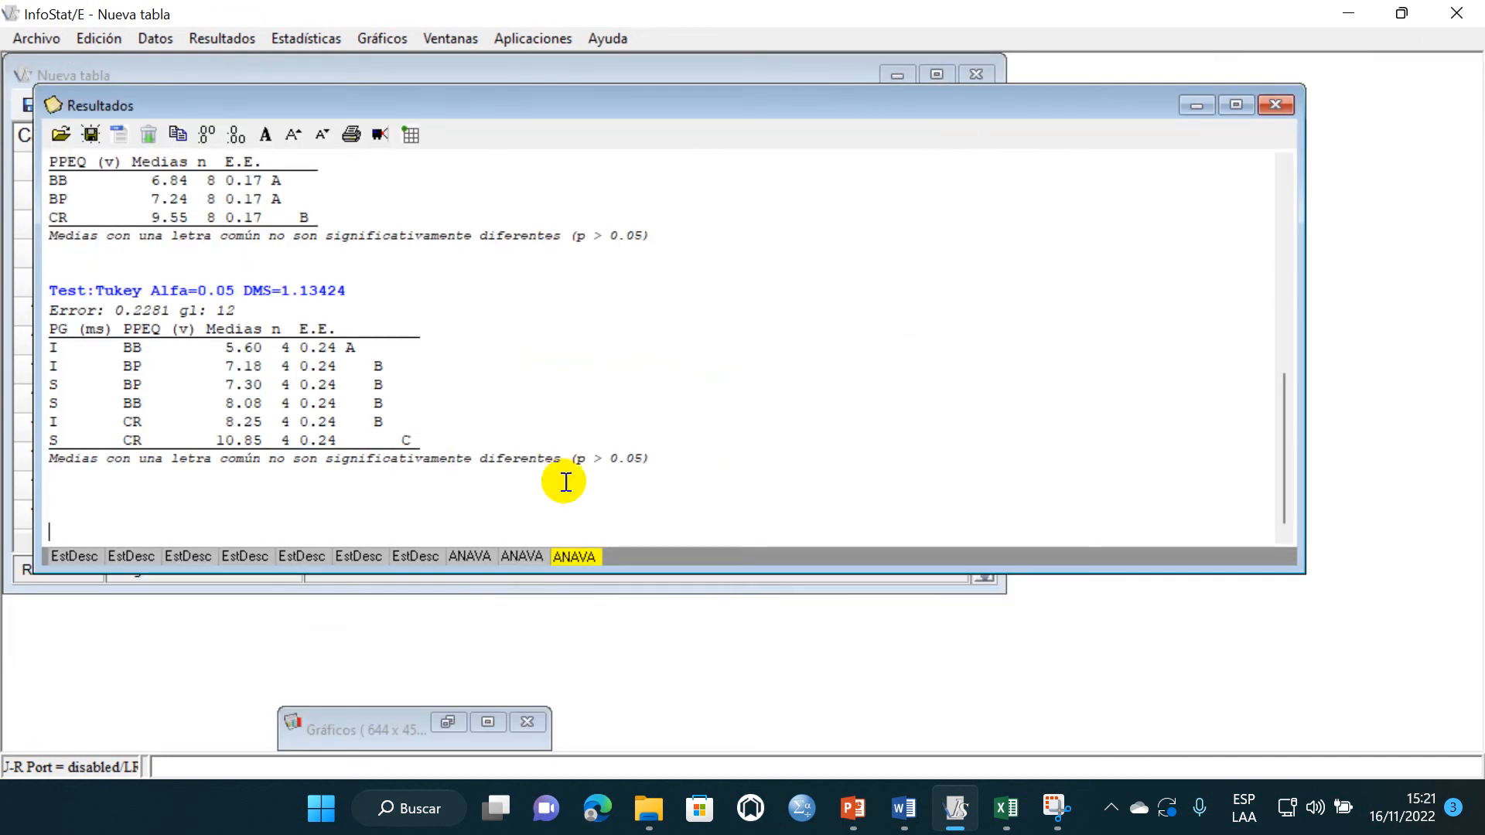
# - Examine the Tukey tables for PG (ms) and PPEQ (v), comparing the letters assigned to each level's mean
pyautogui.scroll(1, 303, 442)
pyautogui.scroll(4, 304, 443)
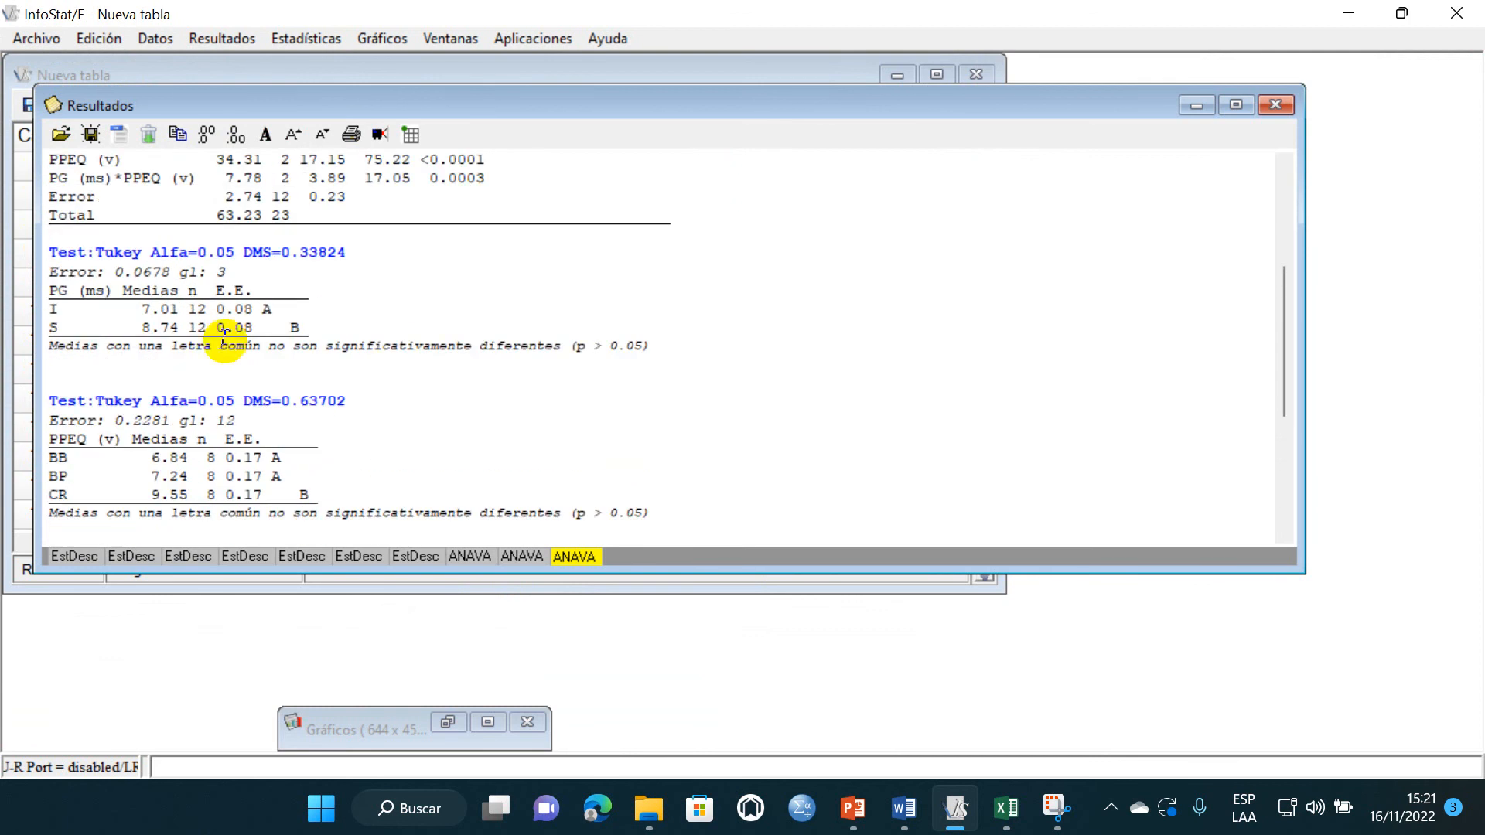
pyautogui.click(275, 312)
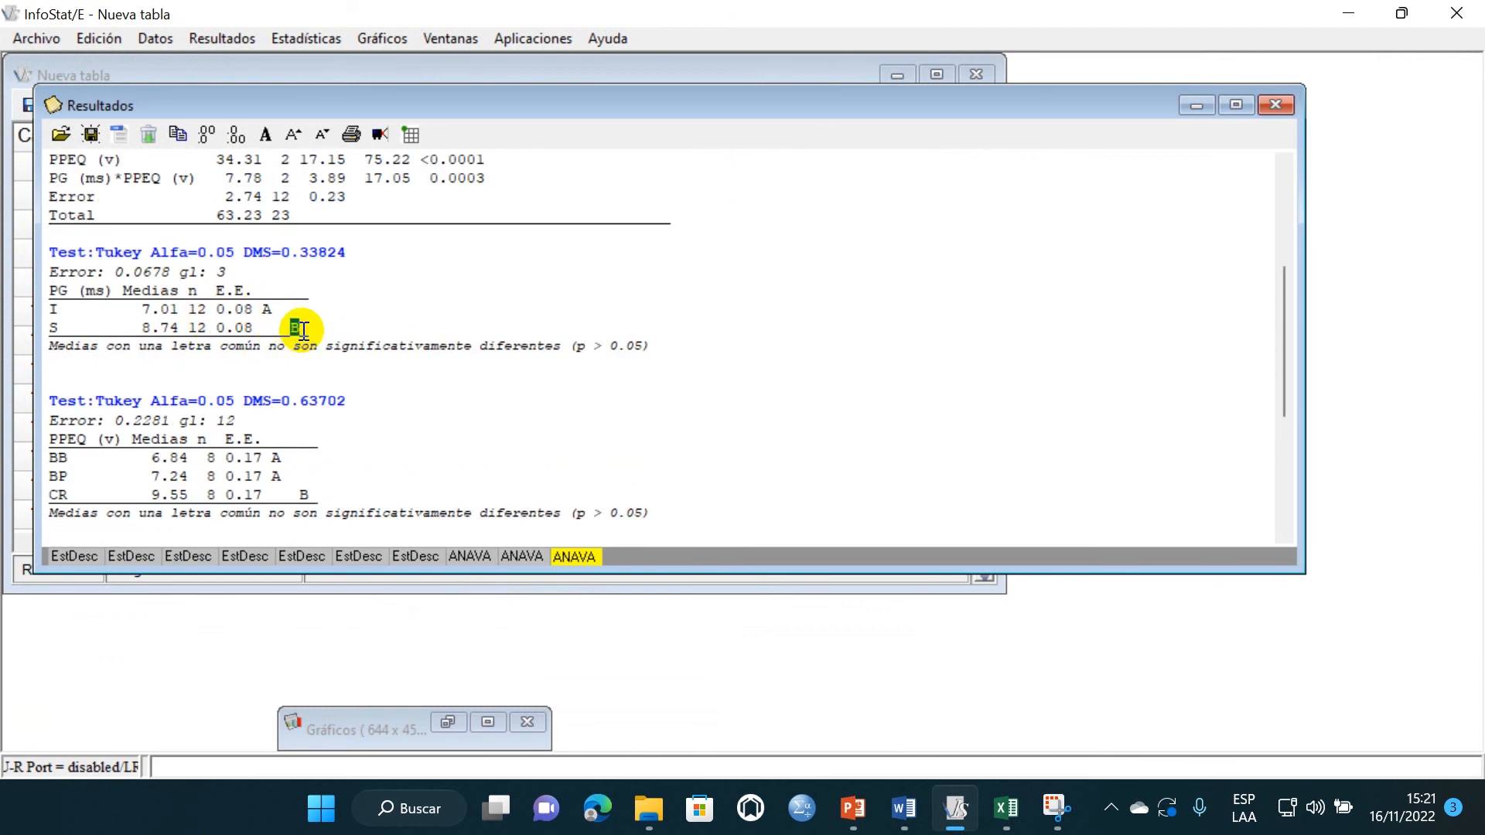
pyautogui.scroll(-4, 274, 356)
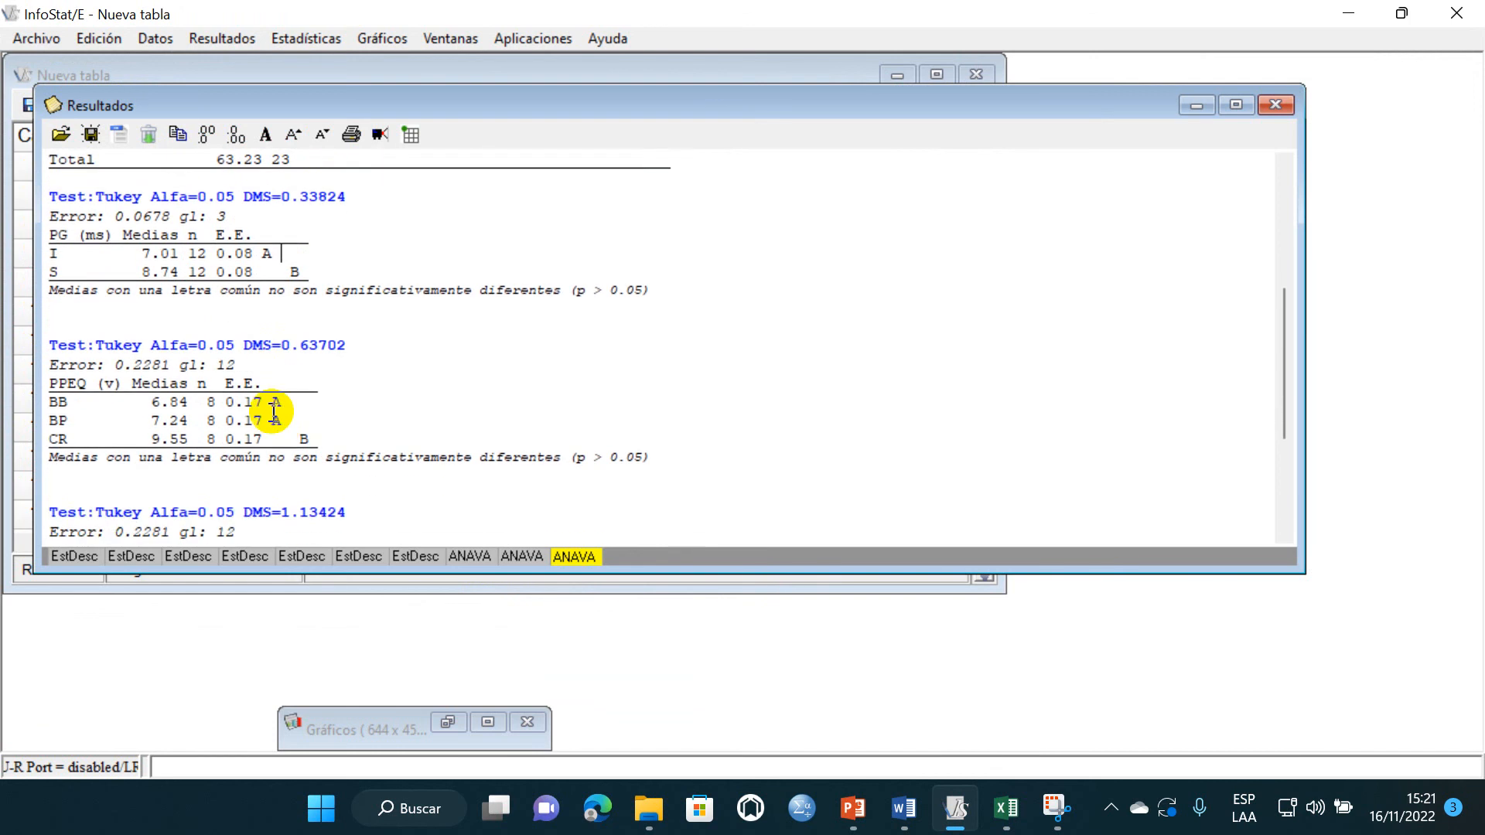
pyautogui.moveTo(277, 350); pyautogui.dragTo(281, 362)
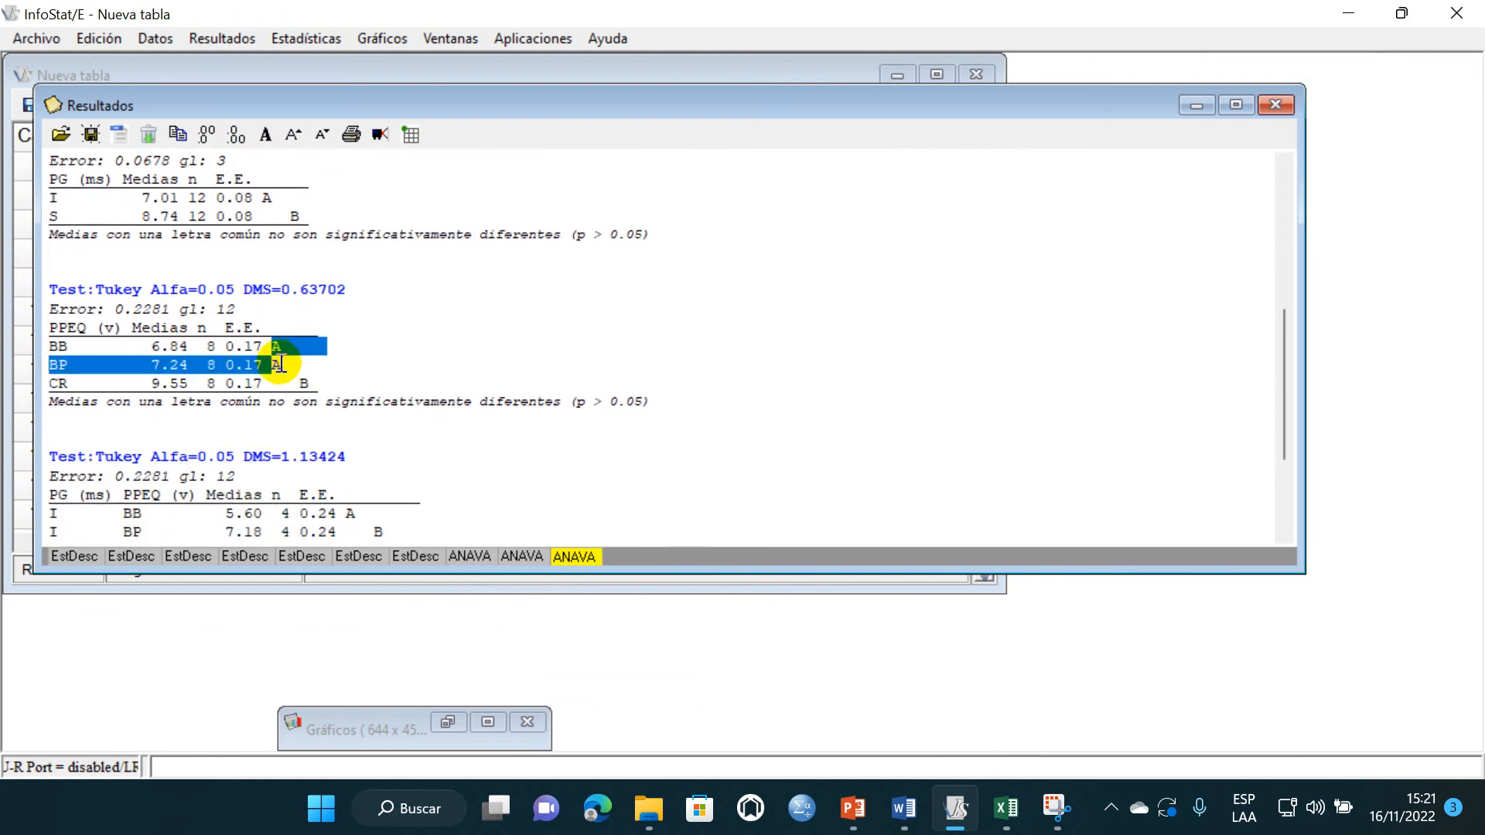
pyautogui.click(301, 383)
pyautogui.scroll(2, 289, 355)
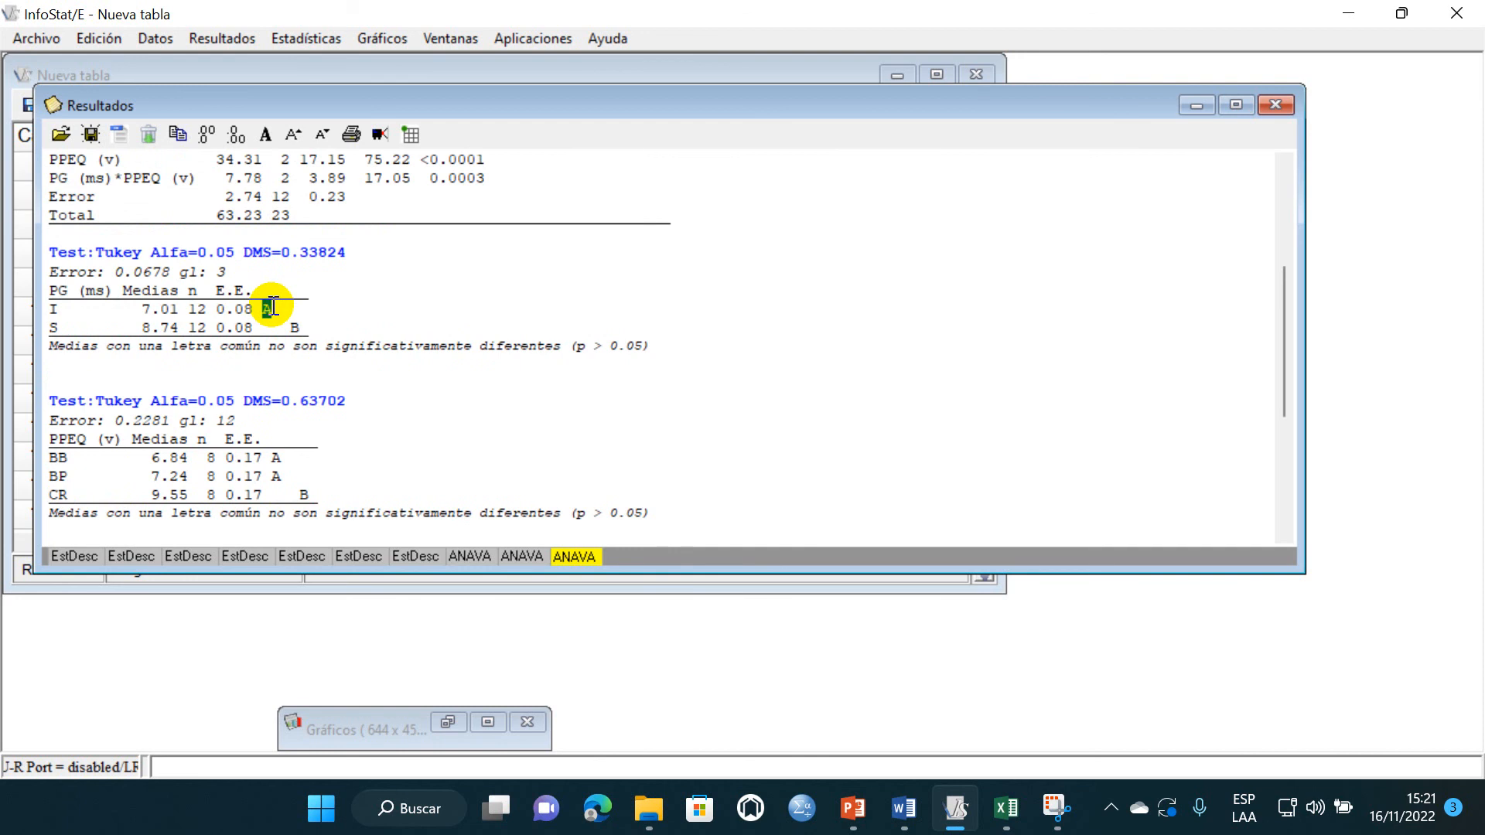
pyautogui.click(302, 325)
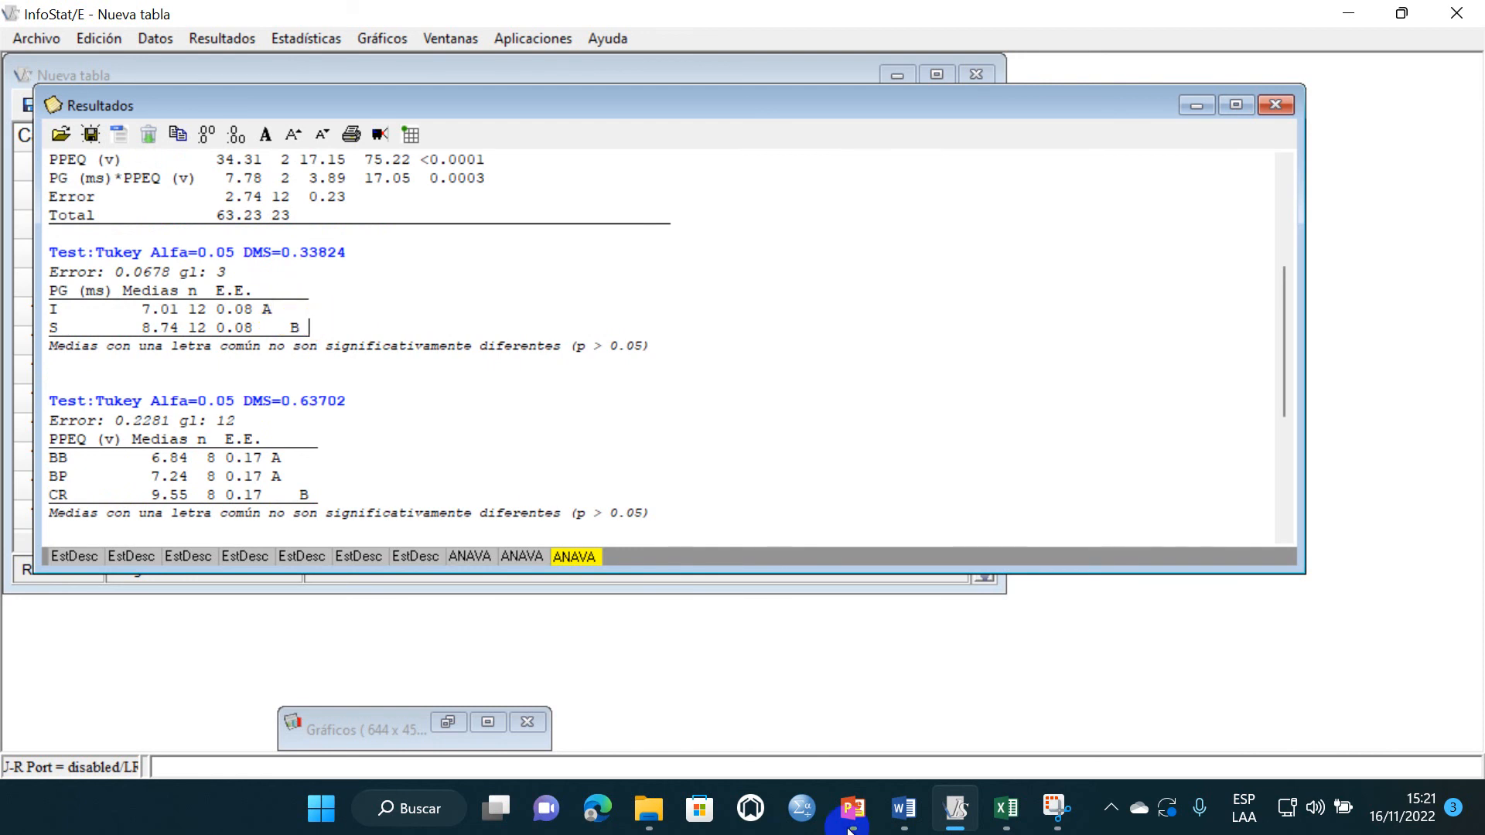
# - Switch to Word and append the Tukey letter "a" to the I: Inundación bar's data label in the sowing-method histogram
pyautogui.click(923, 814)
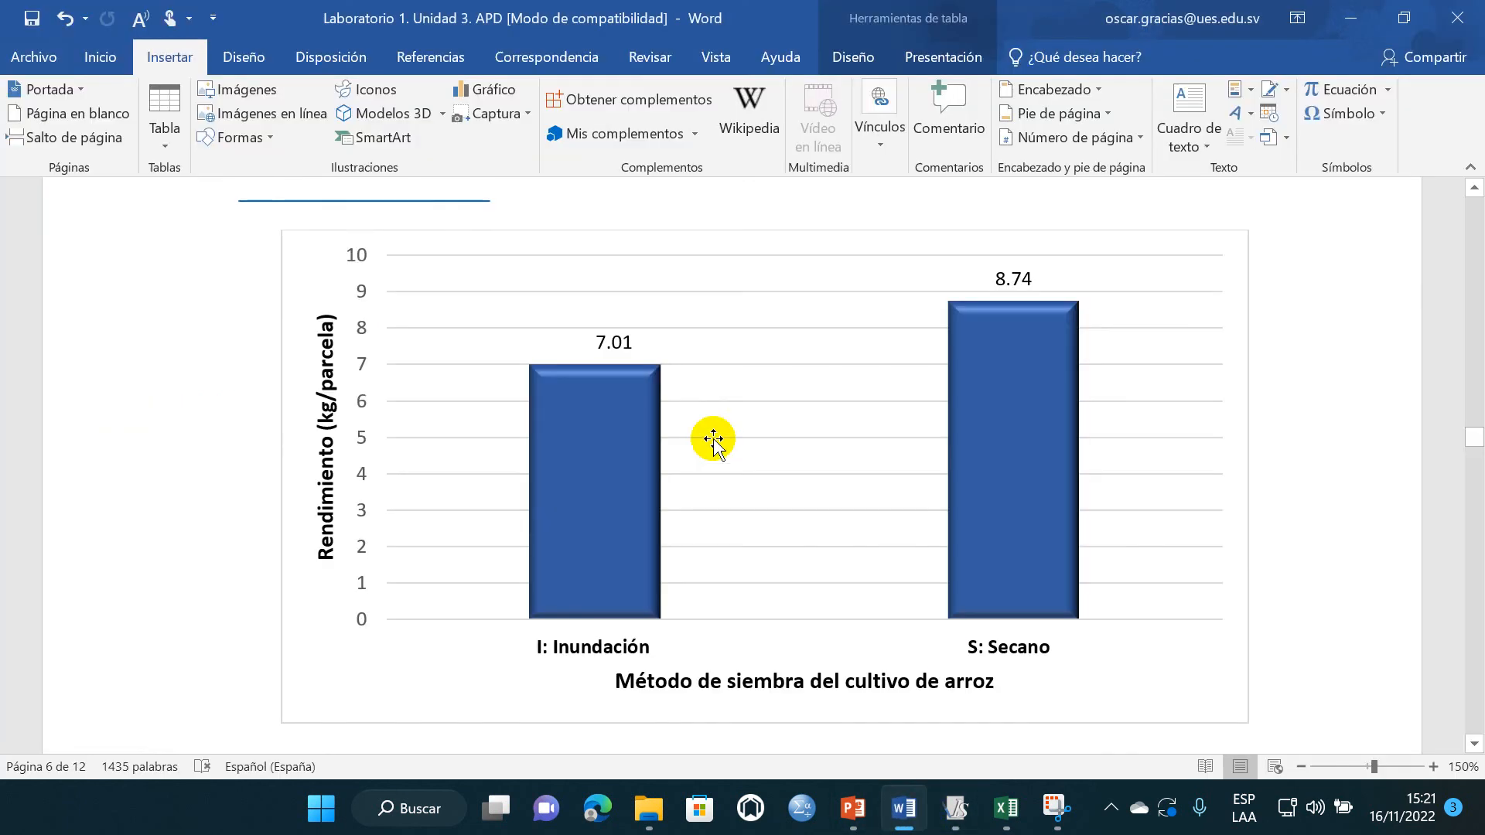
pyautogui.click(630, 343)
pyautogui.click(628, 341)
pyautogui.doubleClick(619, 341)
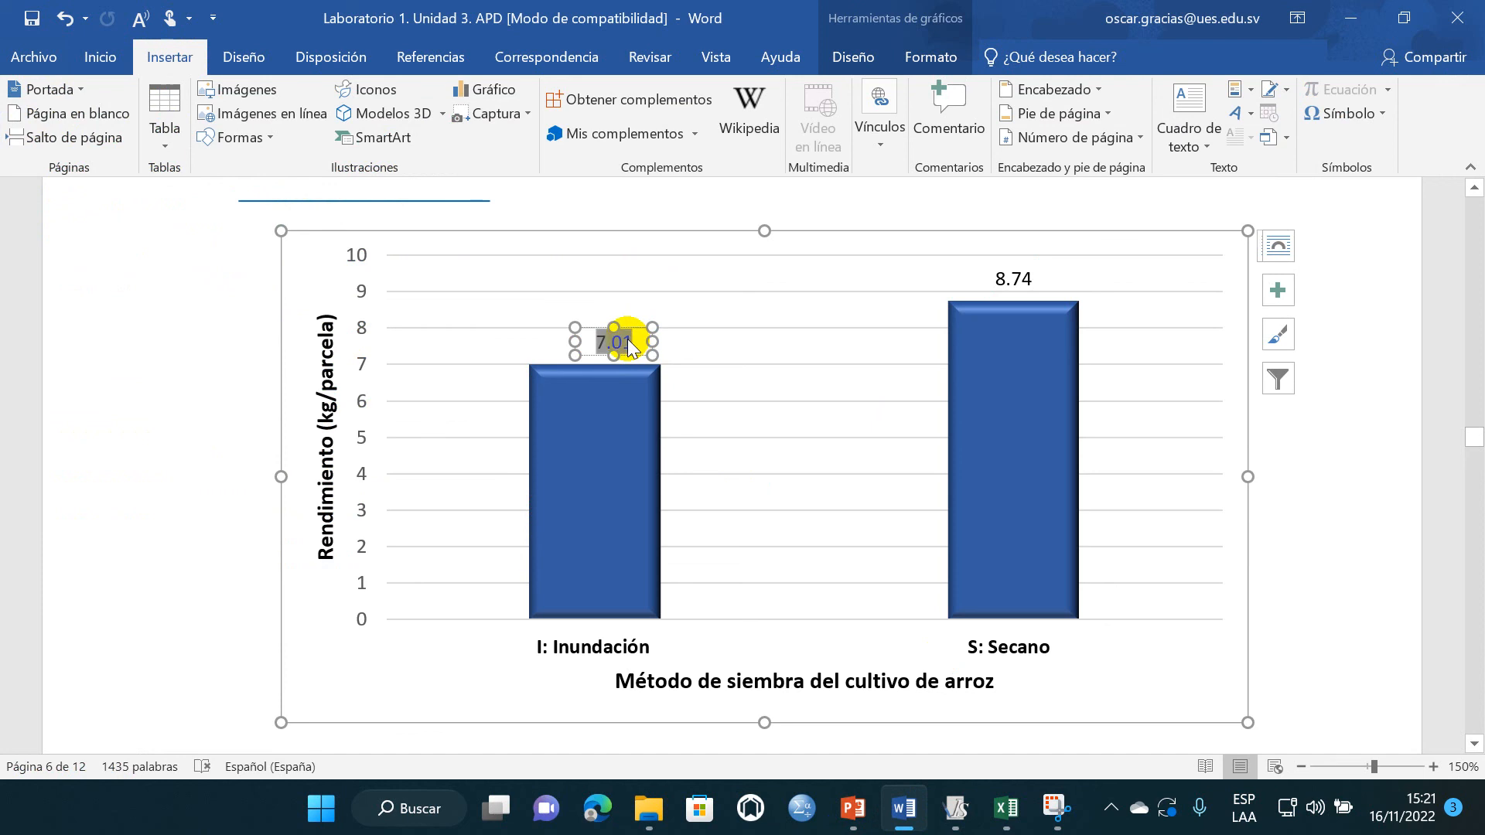
pyautogui.click(631, 341)
pyautogui.write('a')
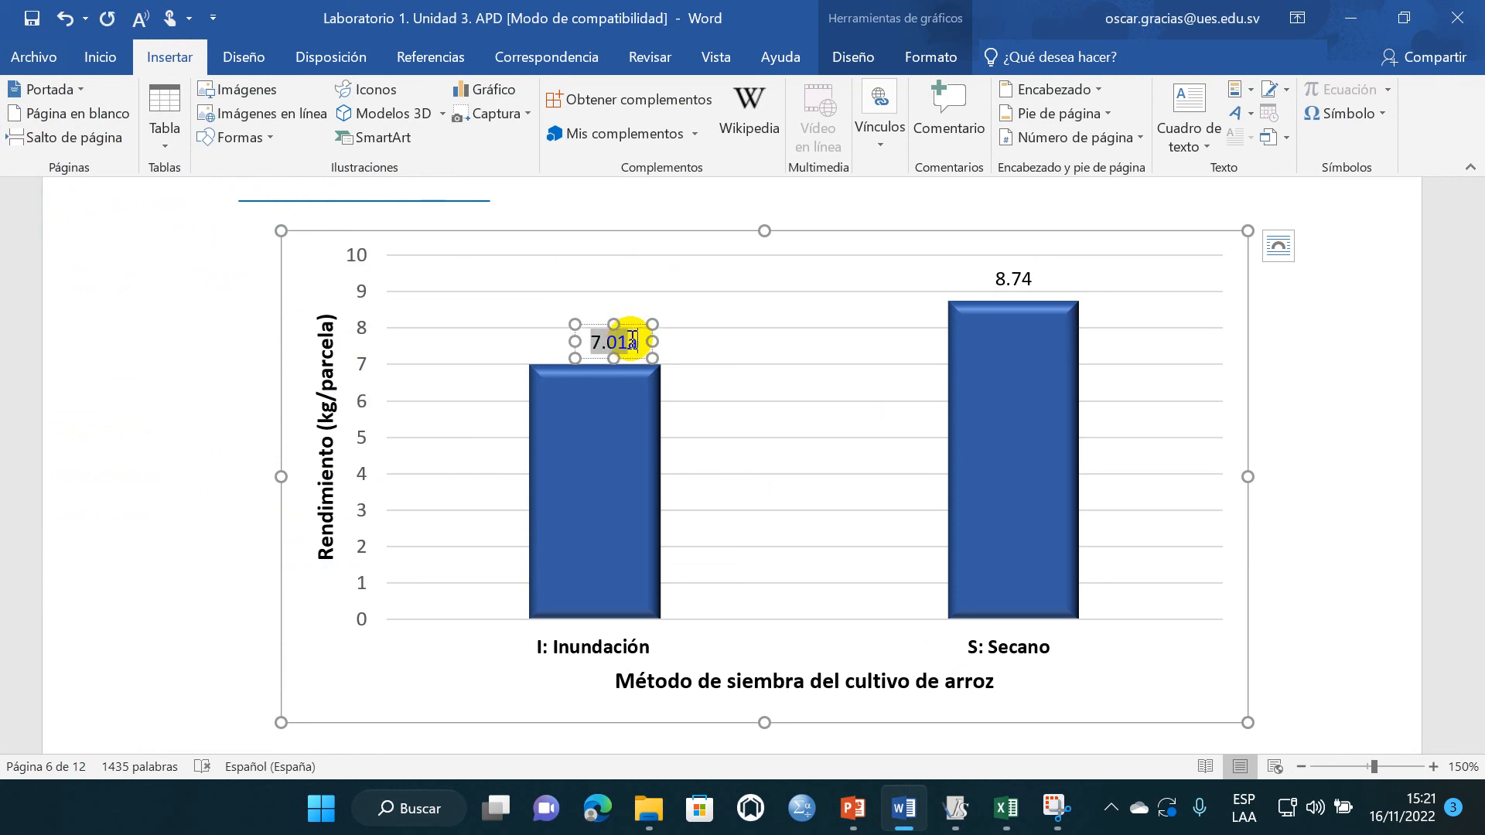
# - Append the letter "b" to the S: Secano bar's data label and save the report
pyautogui.click(1022, 278)
pyautogui.click(1031, 276)
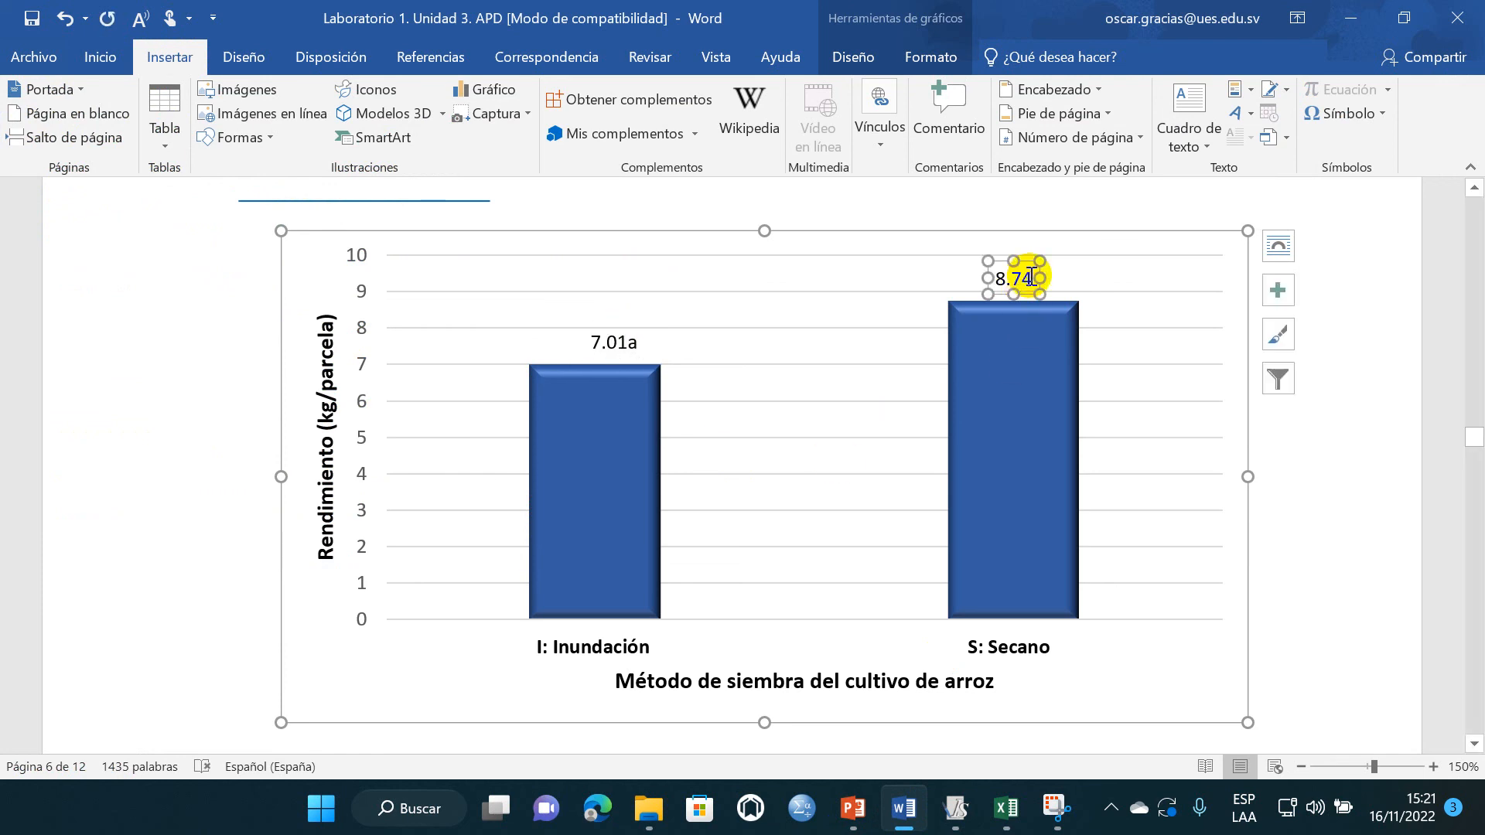
pyautogui.write('b')
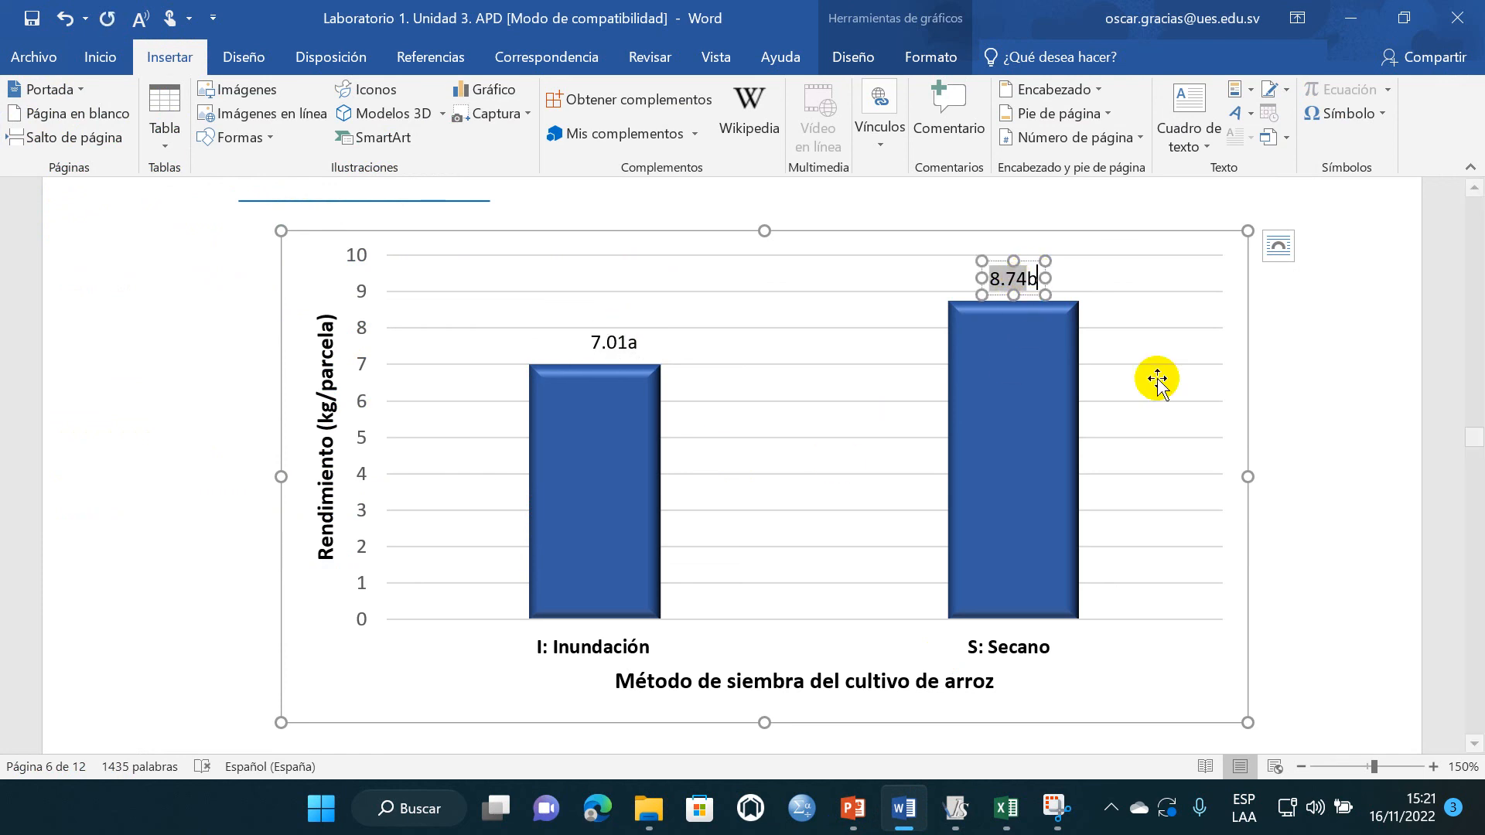
pyautogui.click(1309, 446)
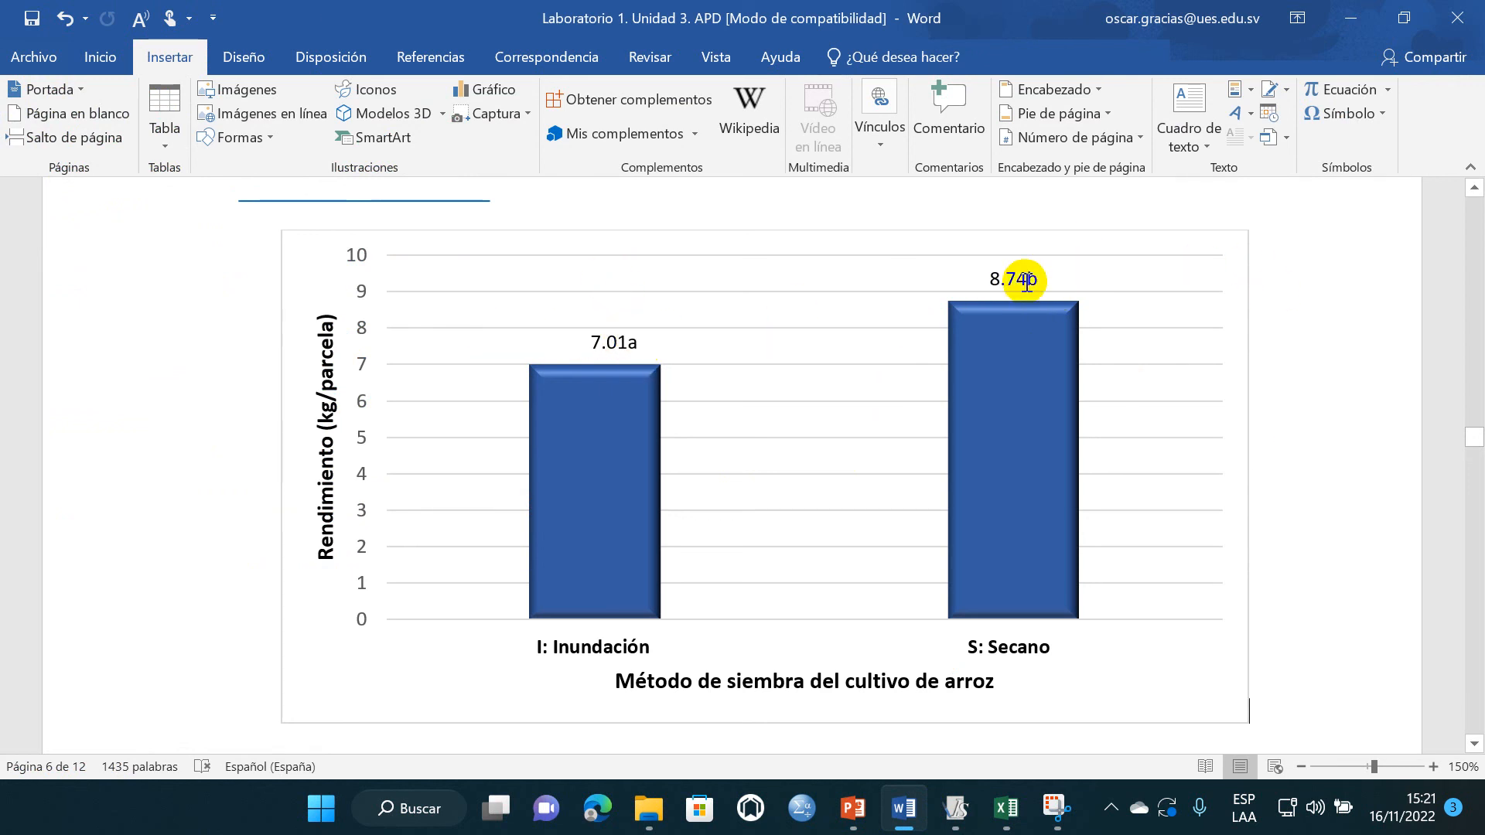
pyautogui.click(32, 18)
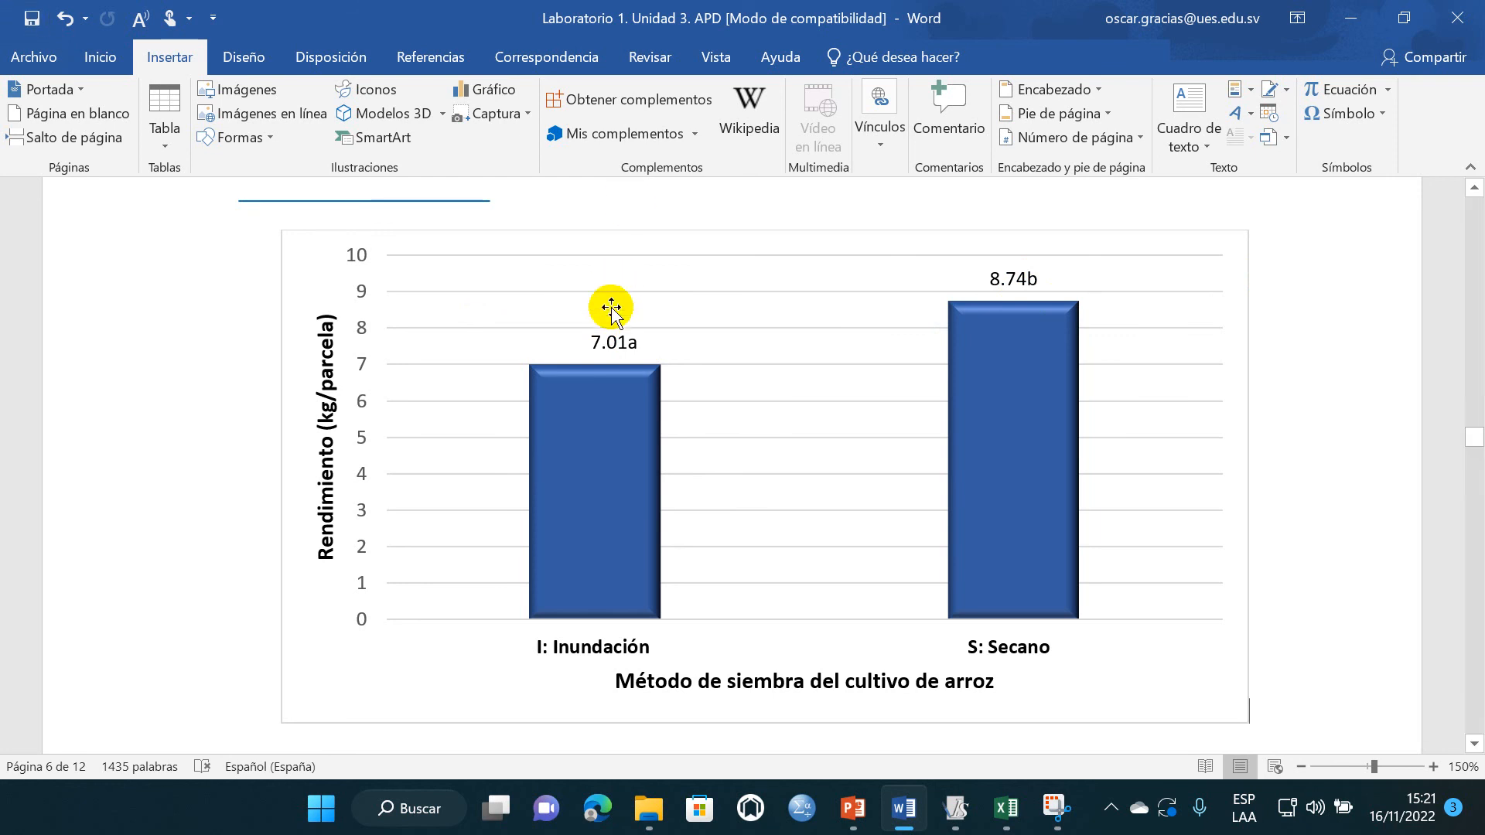
# - Look at the rice varieties histogram and return to the report's cover page to review it from the start
pyautogui.scroll(-10, 607, 331)
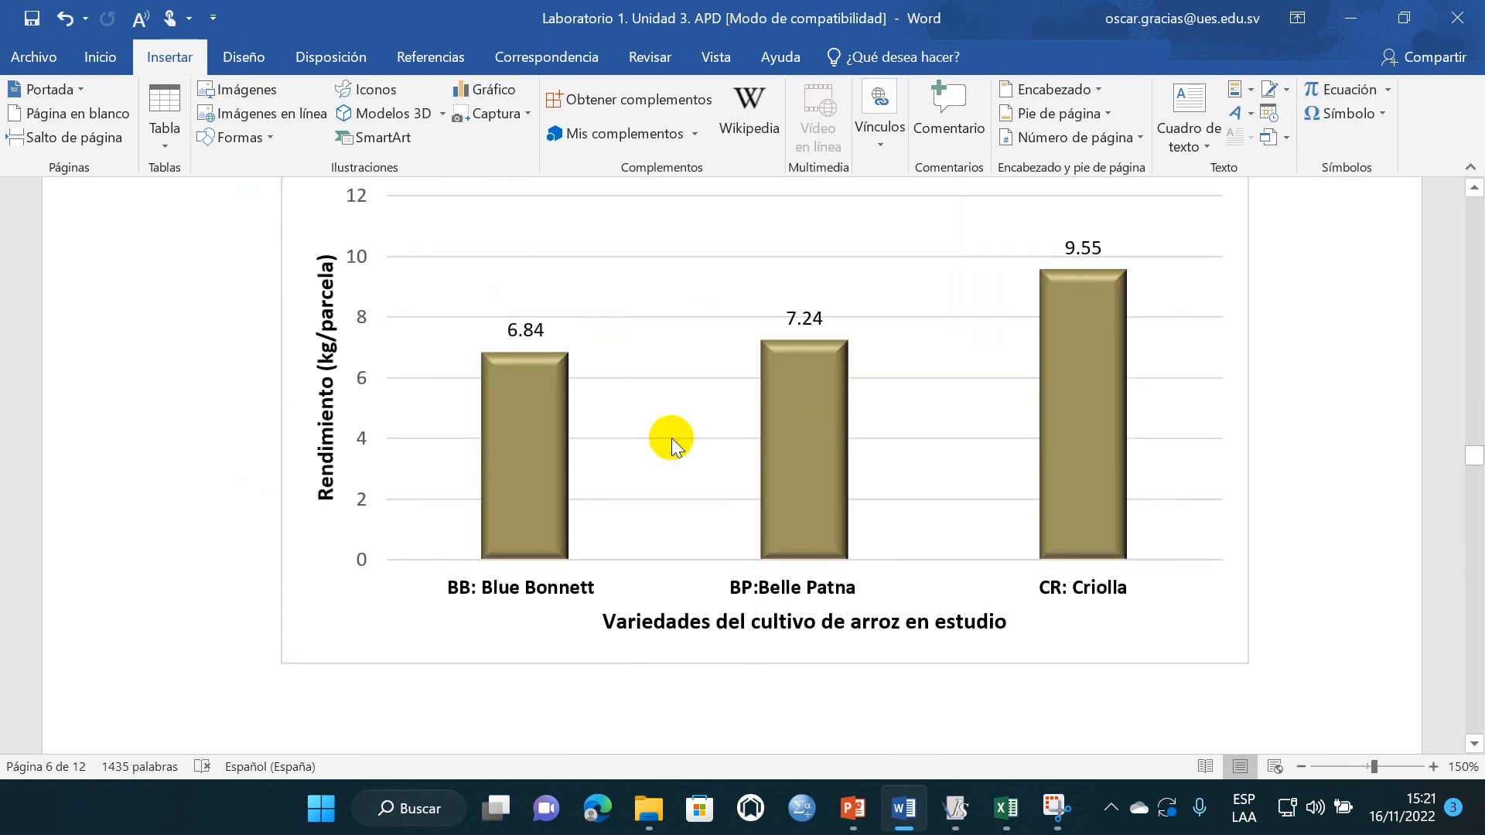
pyautogui.scroll(5, 571, 418)
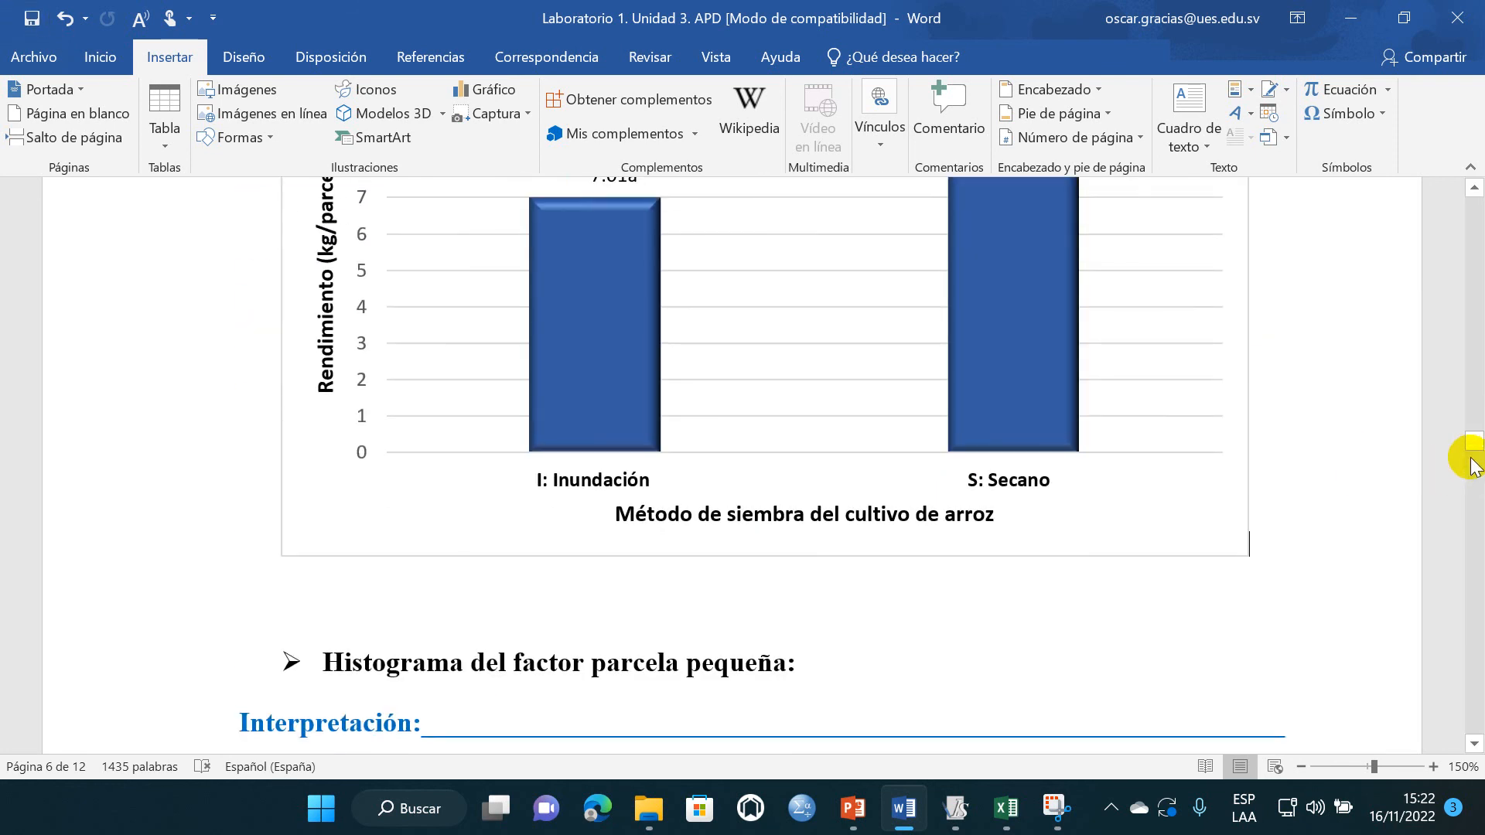
pyautogui.moveTo(1473, 445); pyautogui.dragTo(1472, 185)
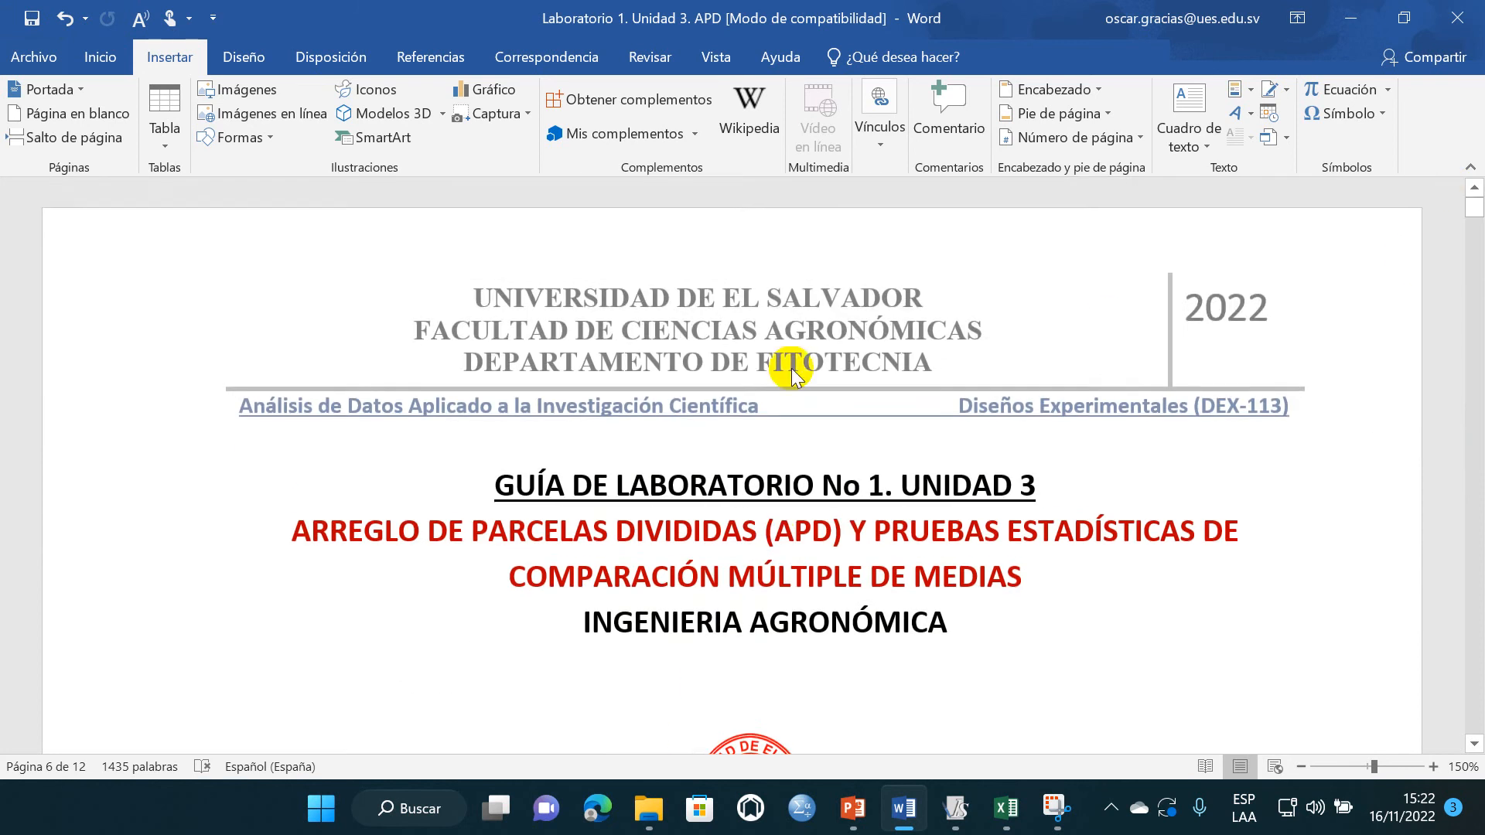
pyautogui.scroll(-2, 781, 373)
pyautogui.scroll(-2, 775, 377)
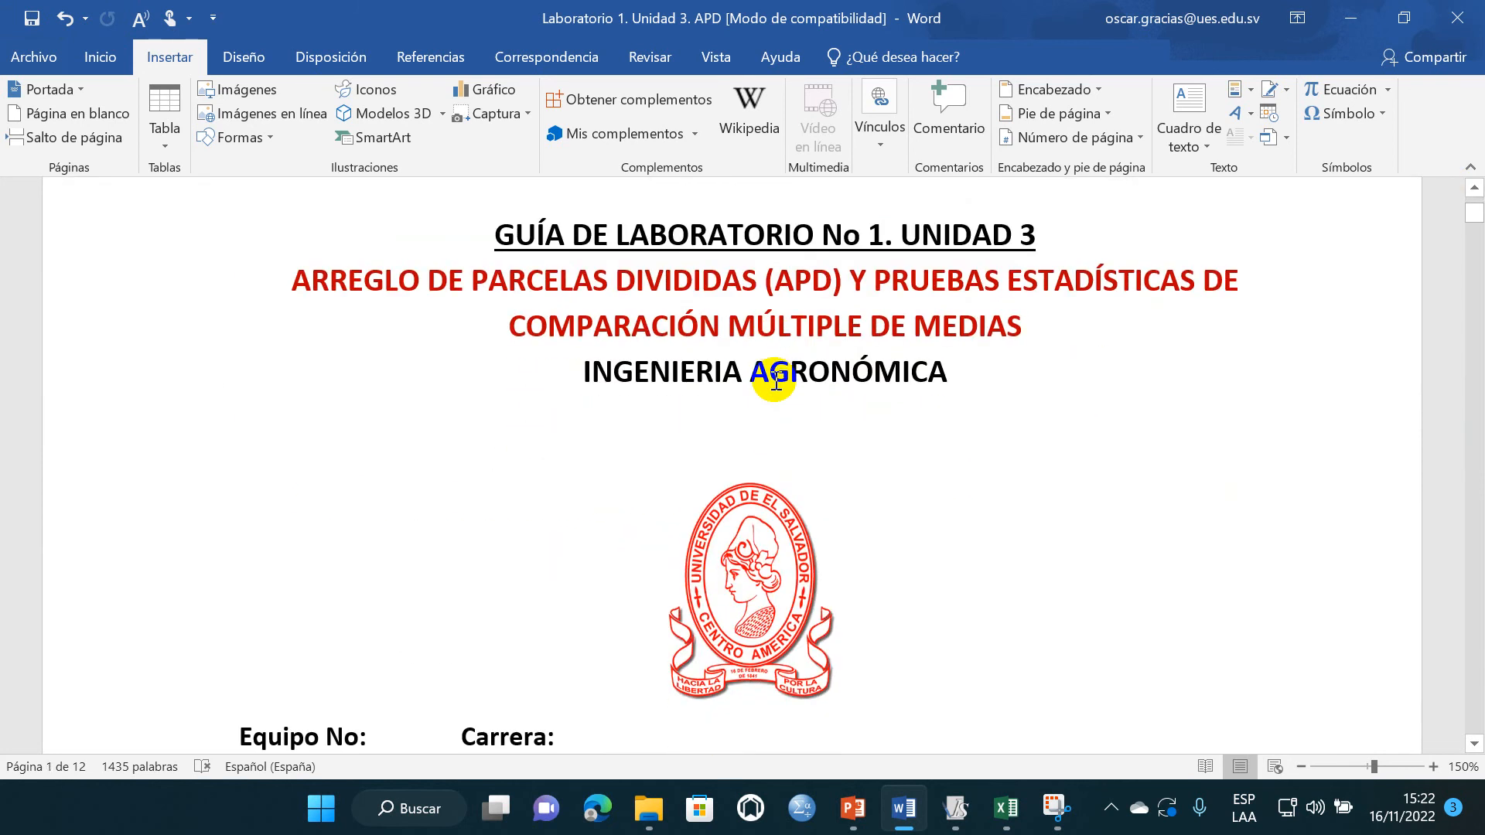